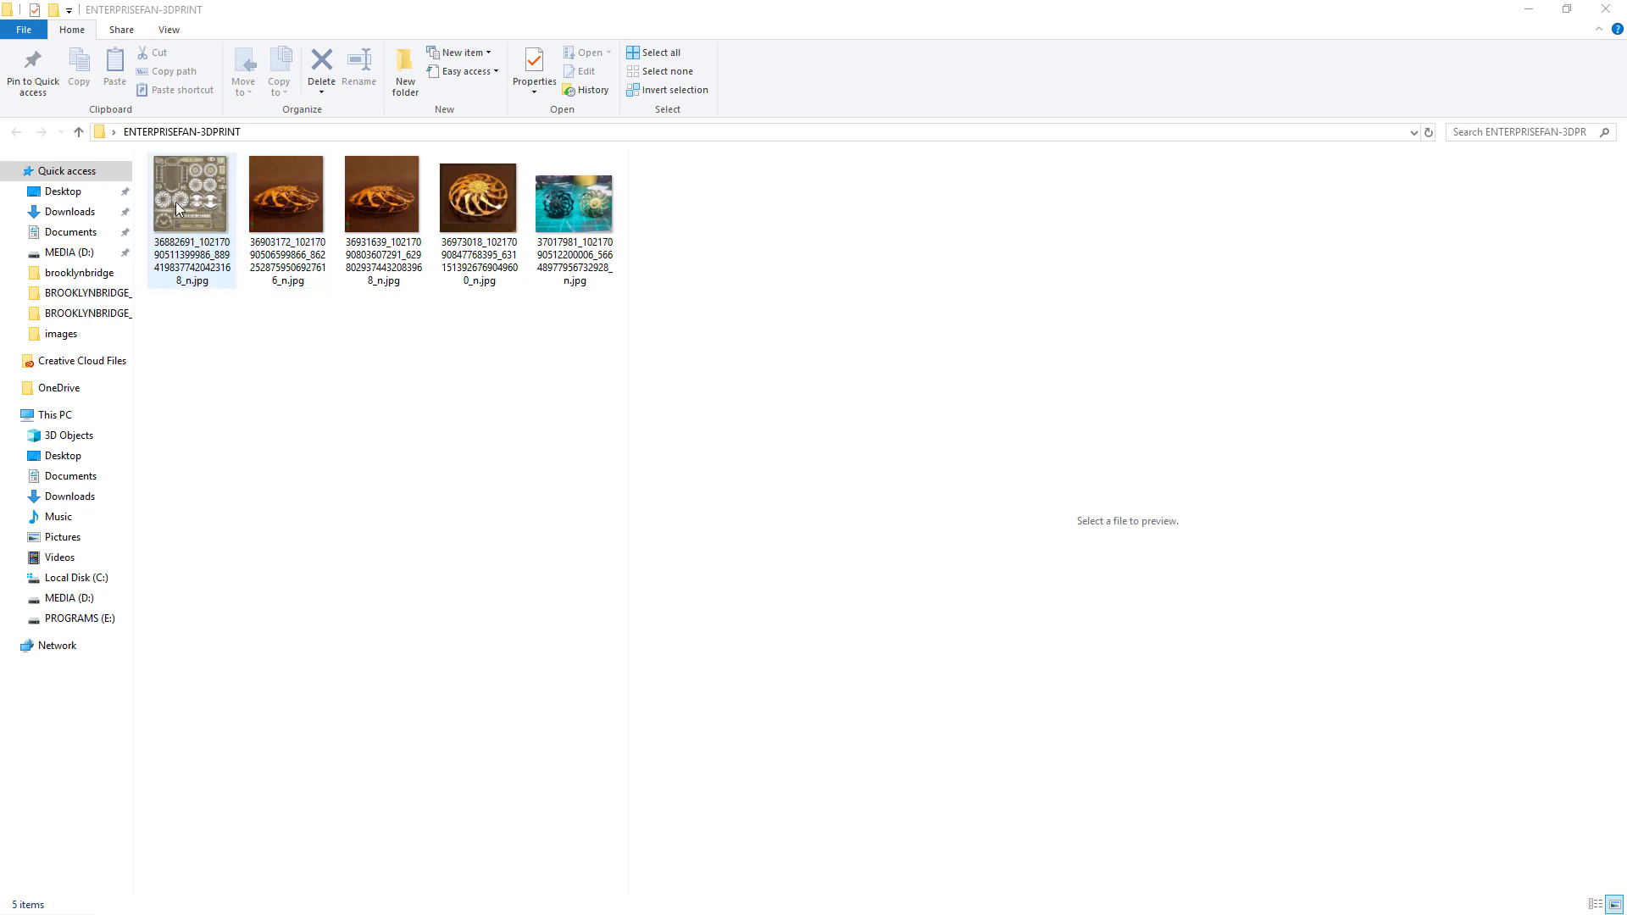
Step: Compare the side-view, top-view and etched parts sheet photos in the preview pane
{"action": "left_click", "coordinate": [280, 201]}
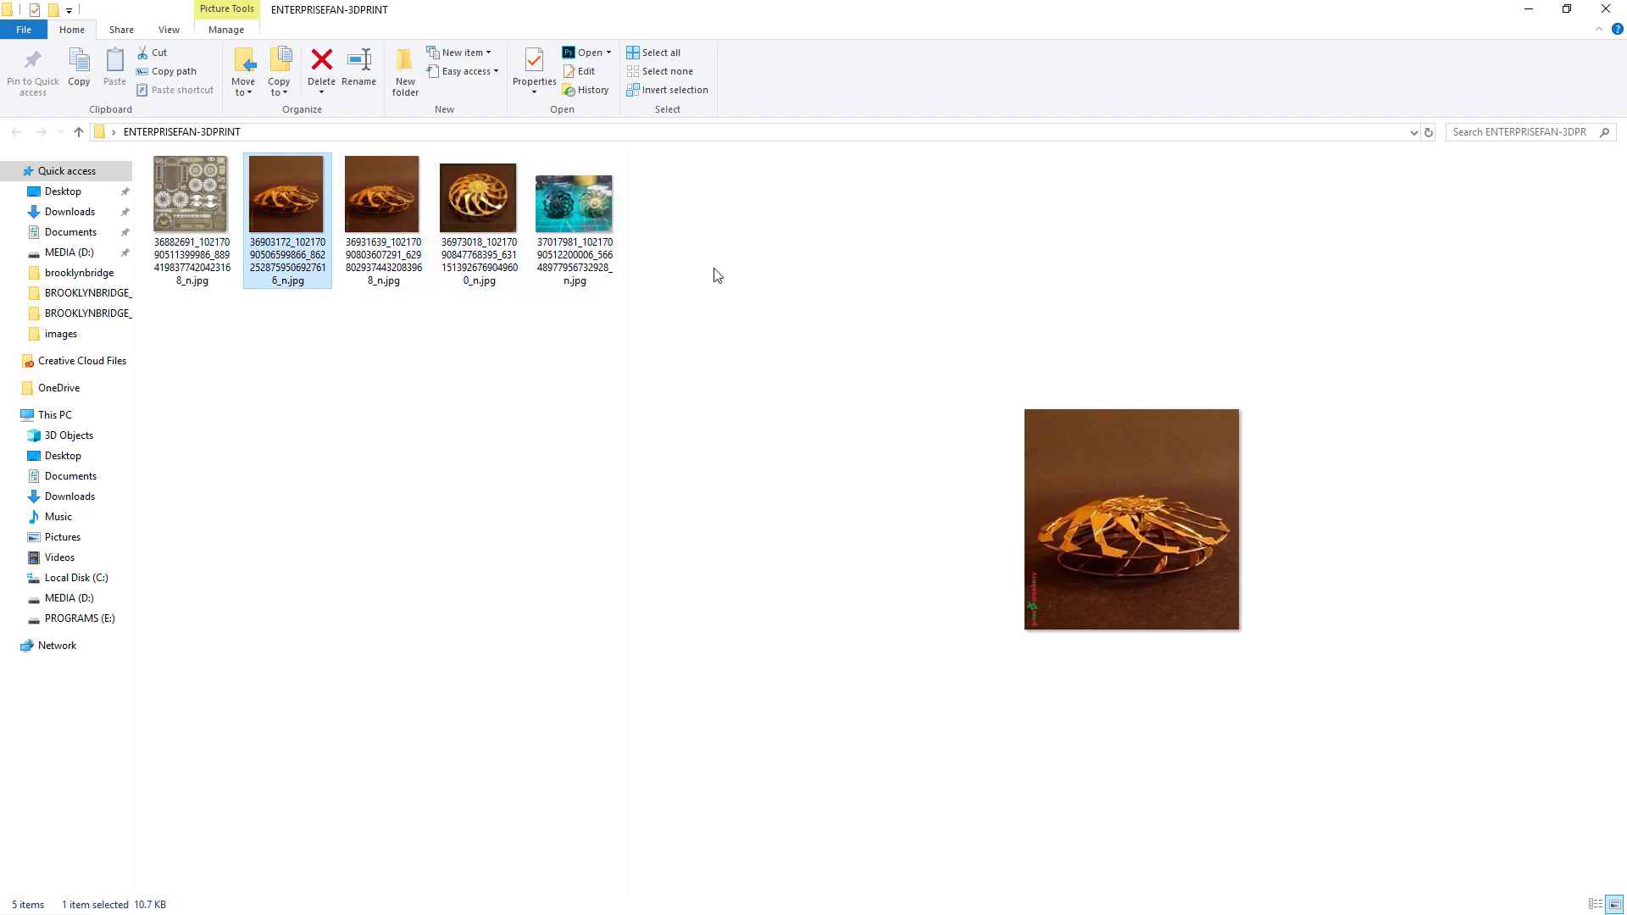
{"action": "left_click", "coordinate": [473, 198]}
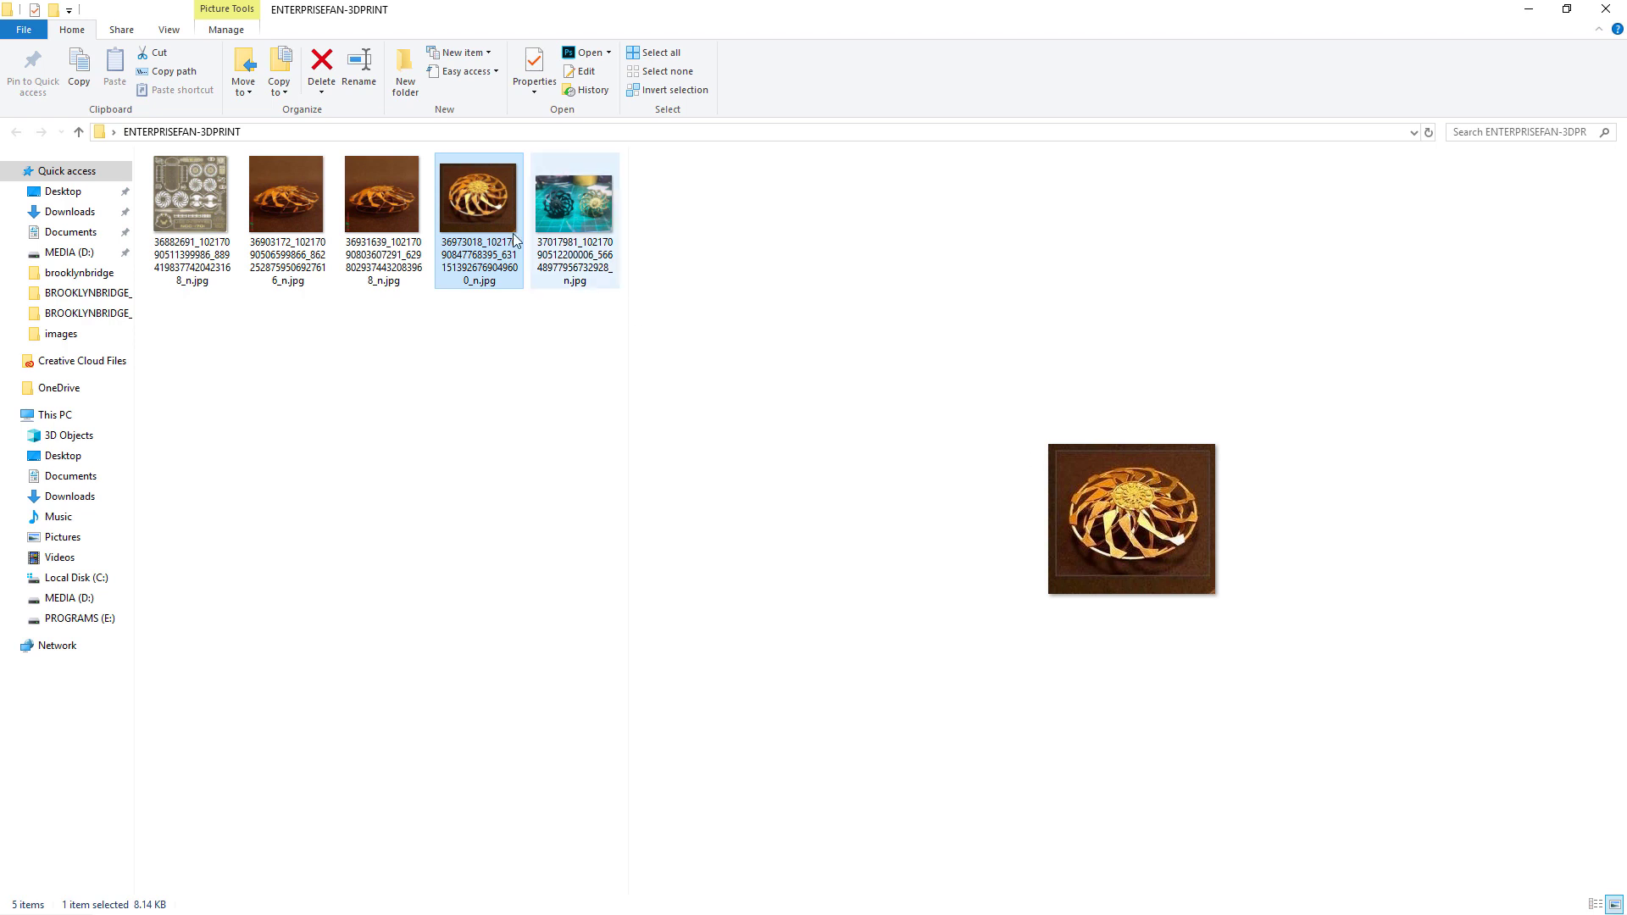
{"action": "left_click", "coordinate": [383, 205]}
{"action": "left_click", "coordinate": [277, 200]}
{"action": "left_click", "coordinate": [179, 210]}
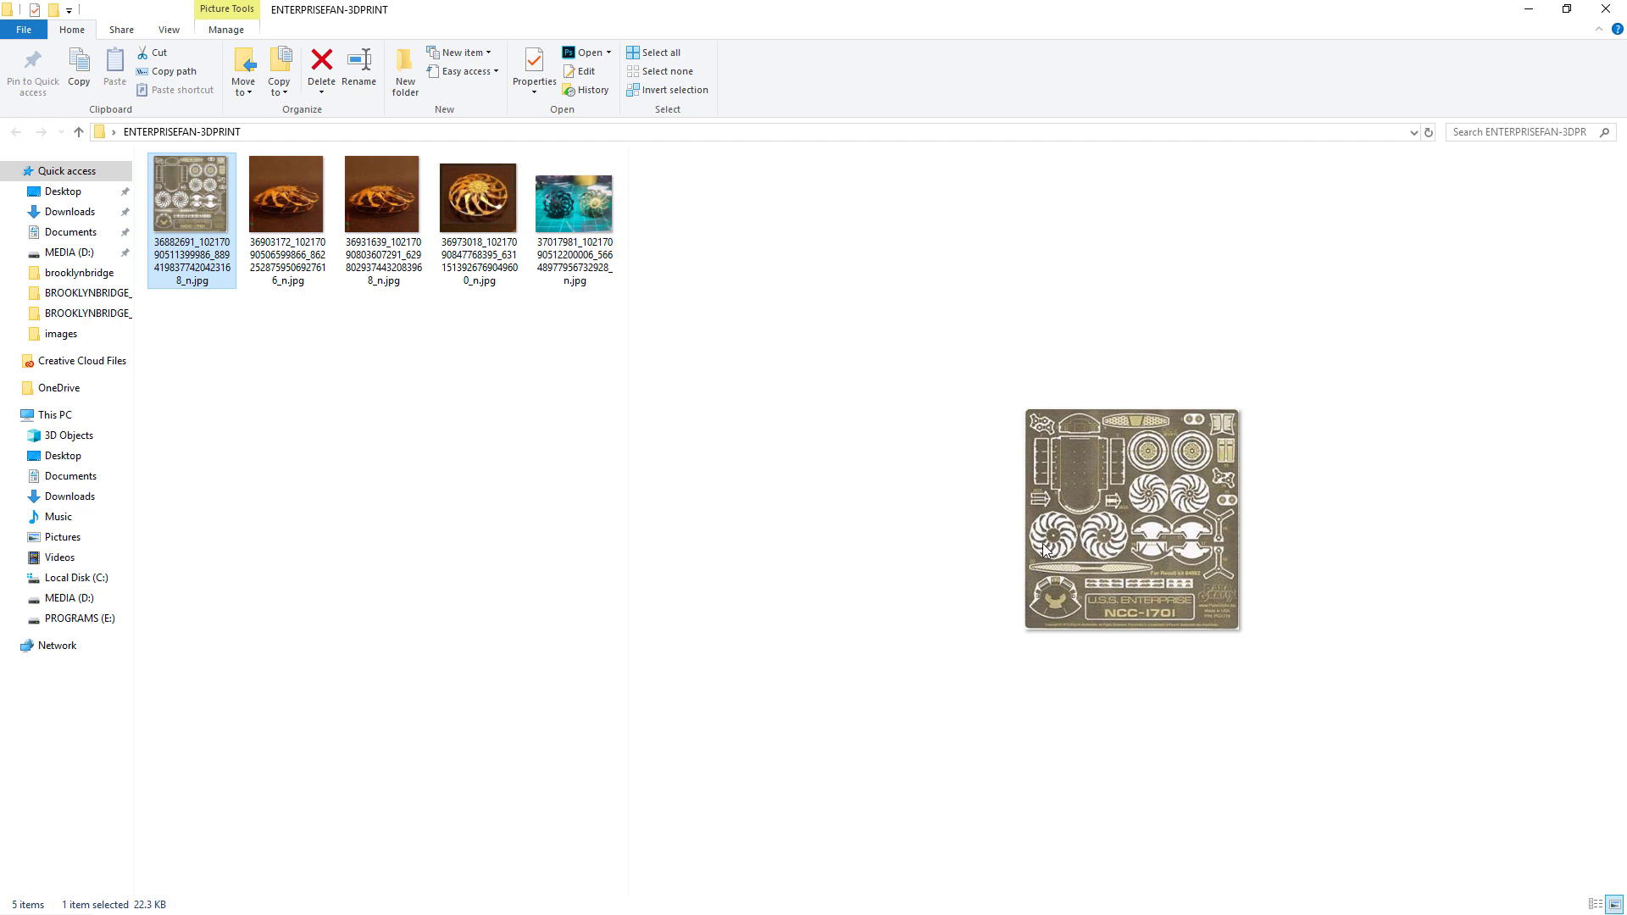
{"action": "left_click", "coordinate": [455, 210]}
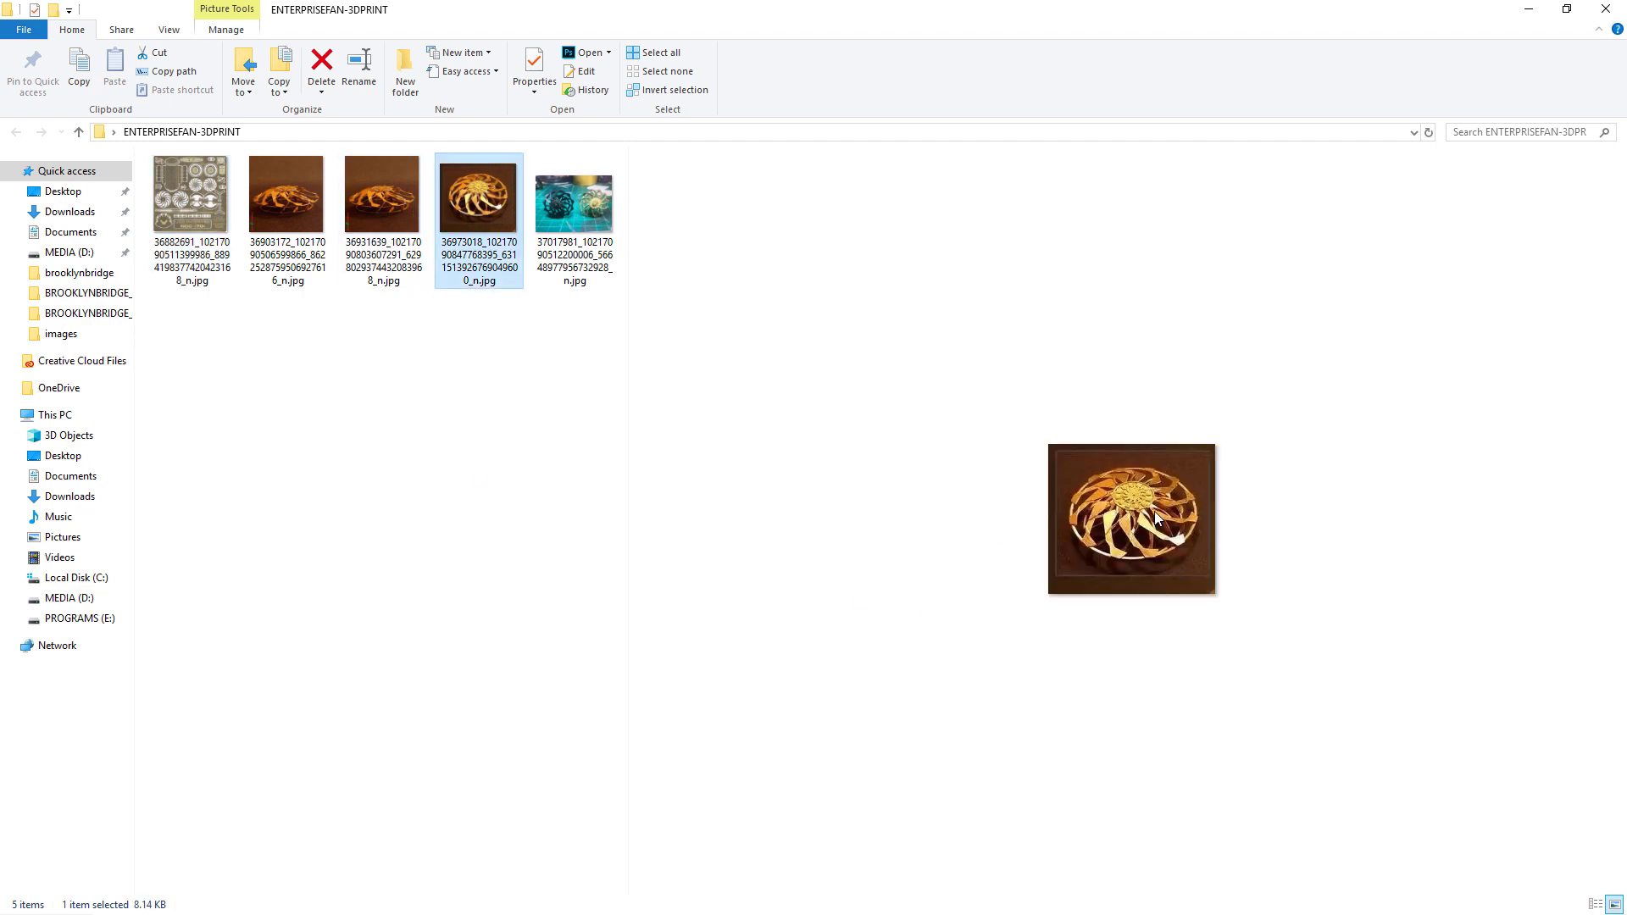
{"action": "left_click", "coordinate": [191, 212]}
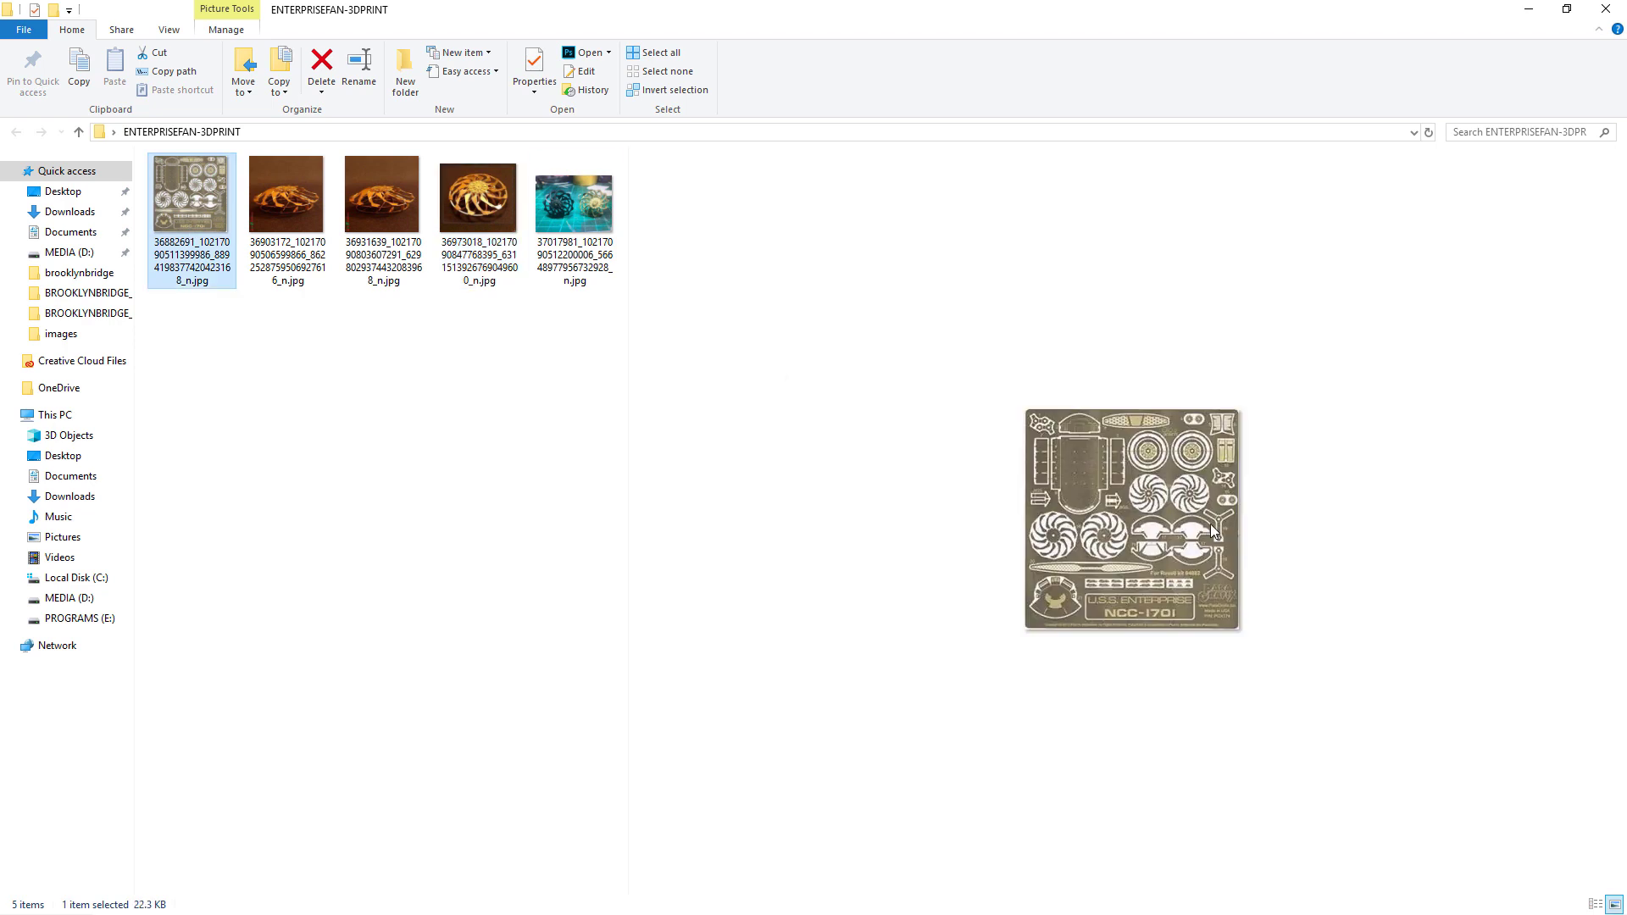
{"action": "left_click", "coordinate": [309, 199]}
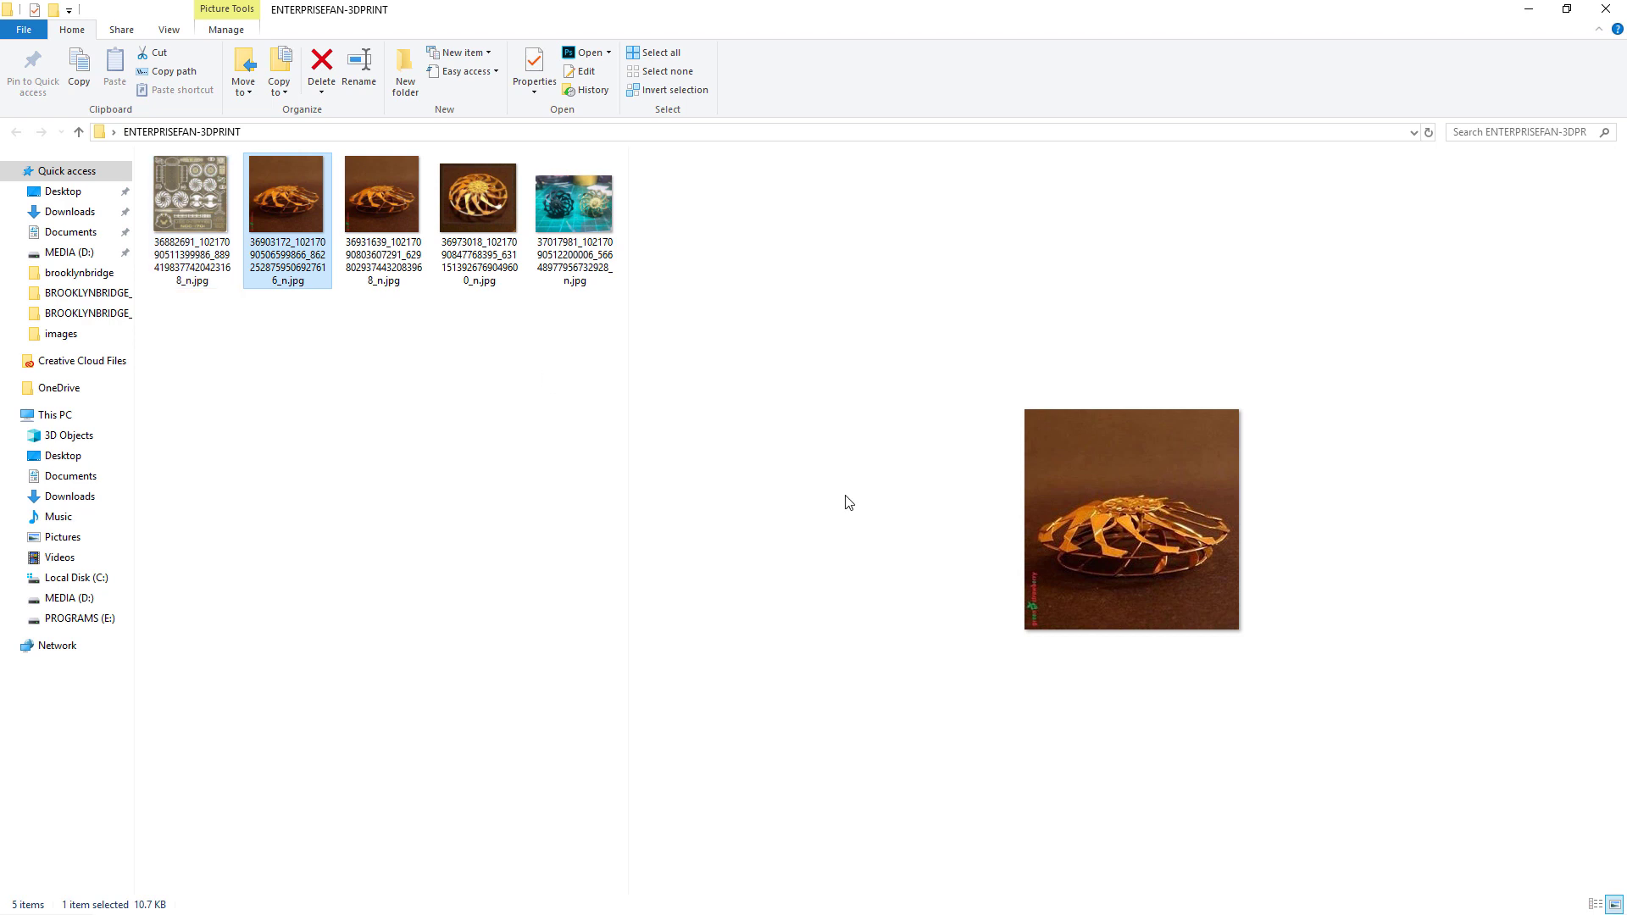
Step: Compare the parts sheet with the side-view photo, then open the parts sheet in Photoshop
{"action": "left_click", "coordinate": [200, 204]}
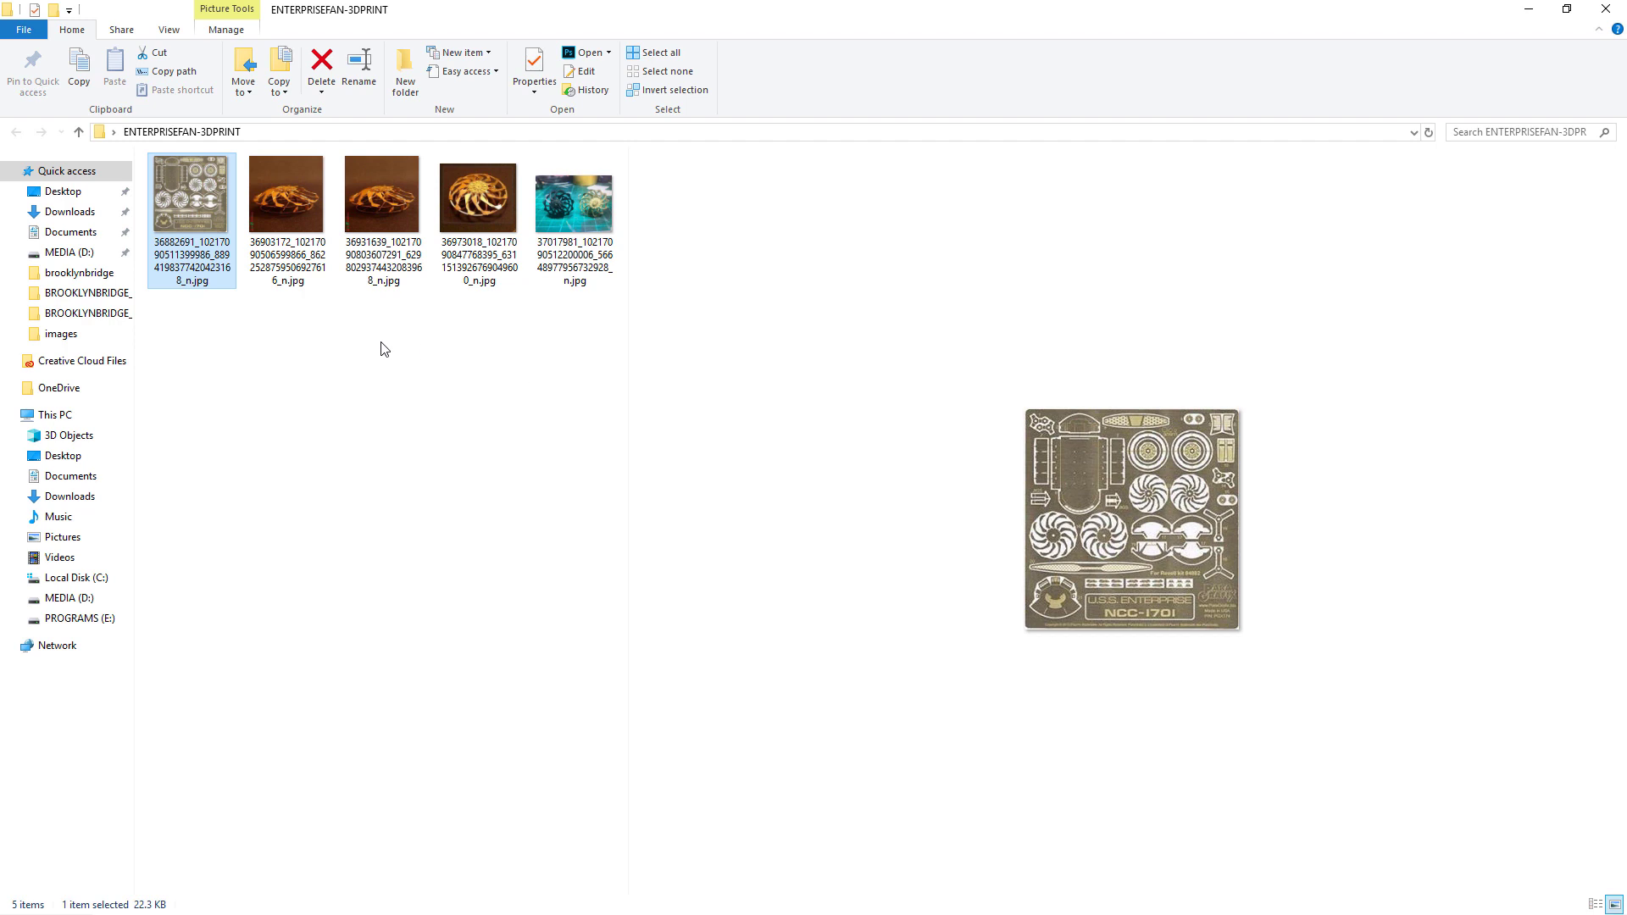
{"action": "left_click", "coordinate": [271, 203]}
{"action": "left_click", "coordinate": [207, 192]}
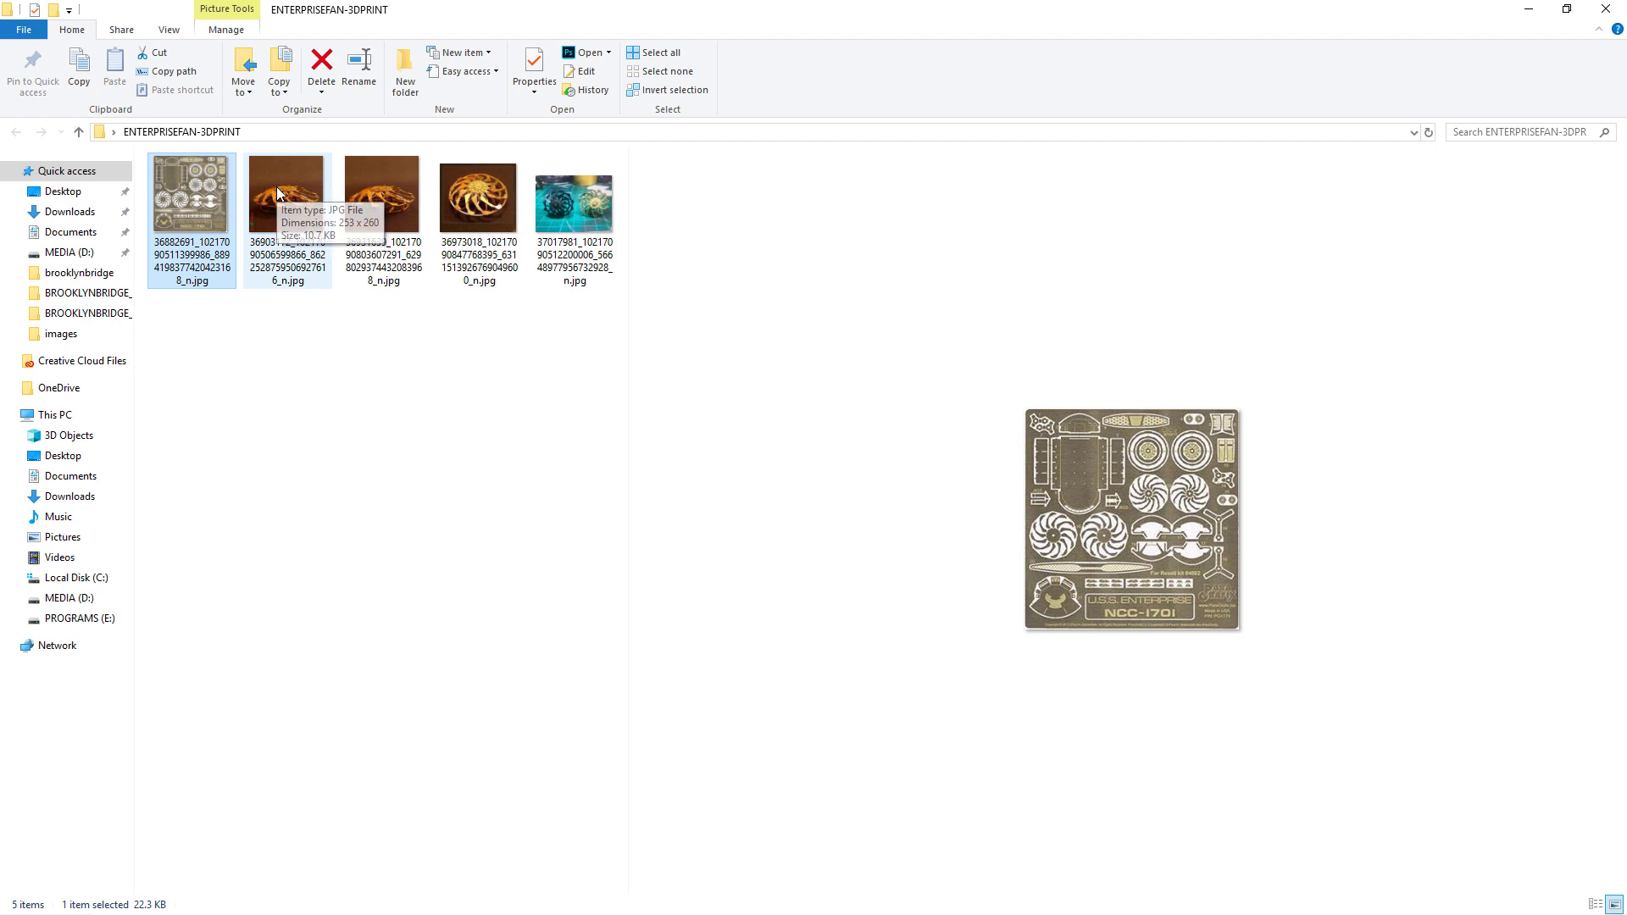
{"action": "left_click", "coordinate": [277, 190]}
{"action": "left_click", "coordinate": [171, 191]}
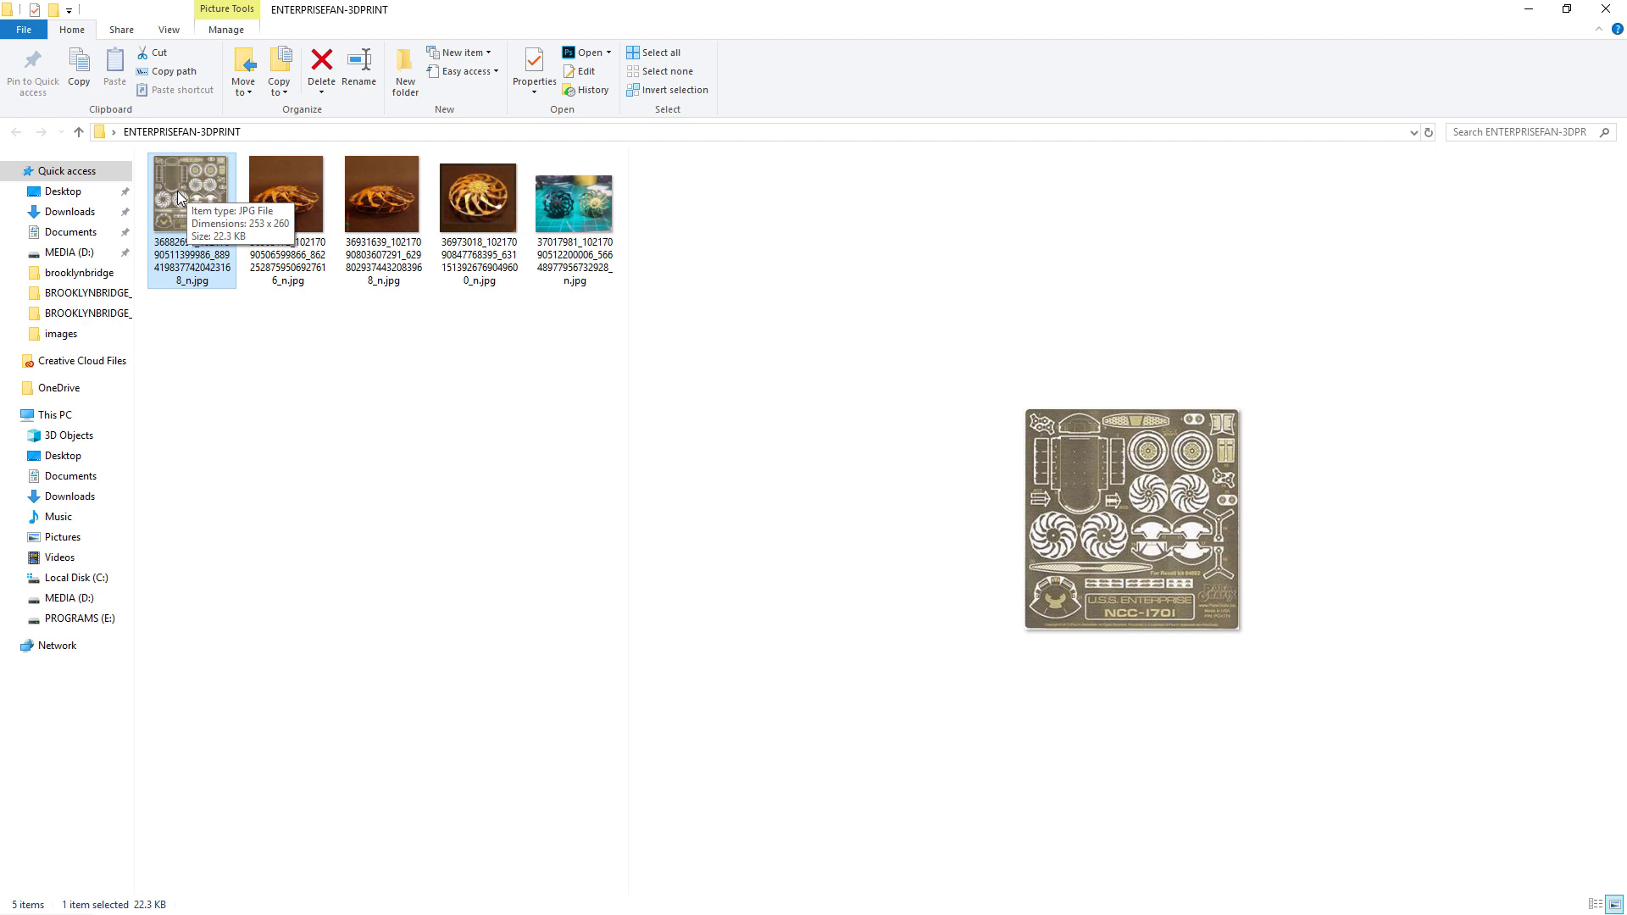
{"action": "double_click", "coordinate": [178, 196]}
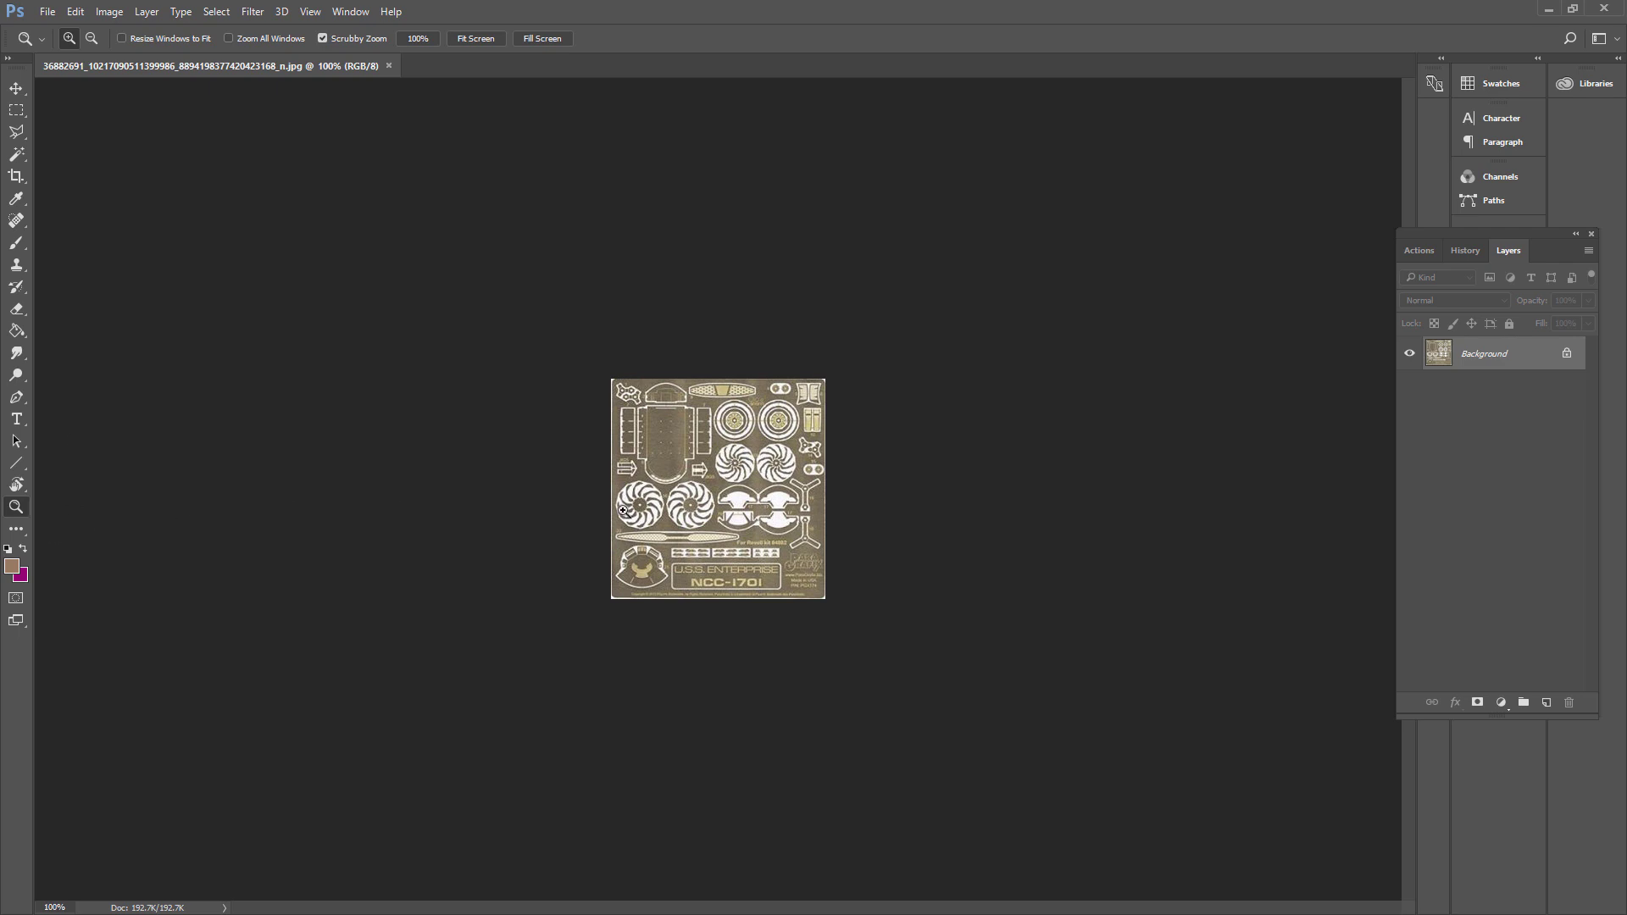
Step: Scrubby-zoom into the etched parts sheet, then return to File Explorer
{"action": "left_click_drag", "start_coordinate": [718, 514], "coordinate": [716, 428]}
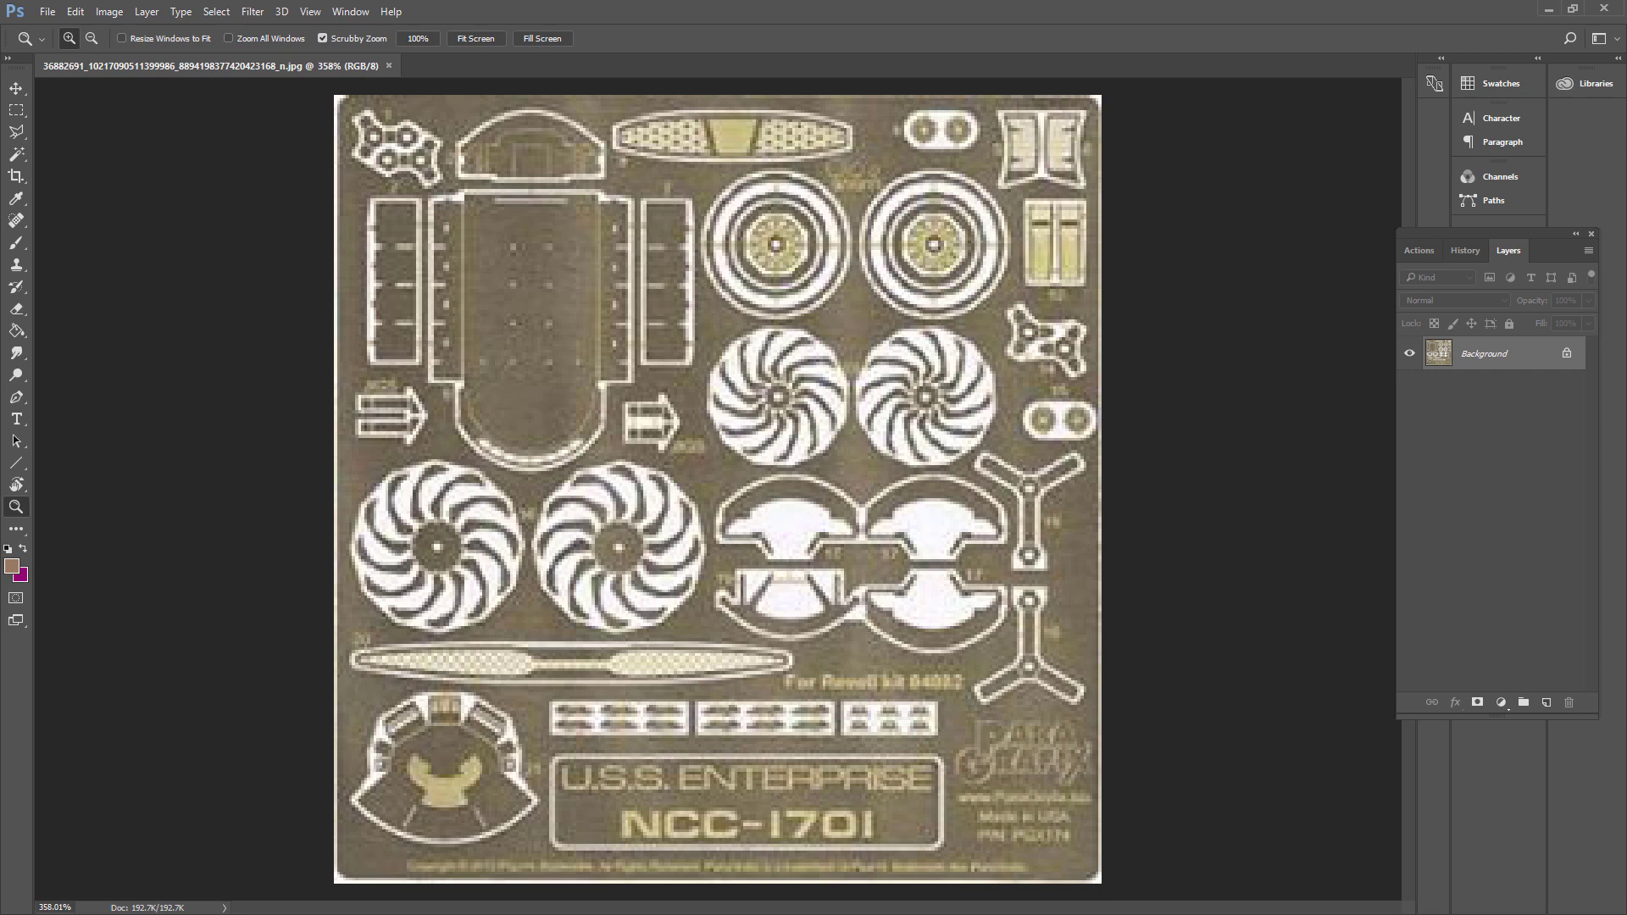
{"action": "key", "text": "alt+Tab"}
{"action": "key", "text": "alt+Tab"}
{"action": "key", "text": "alt+Tab"}
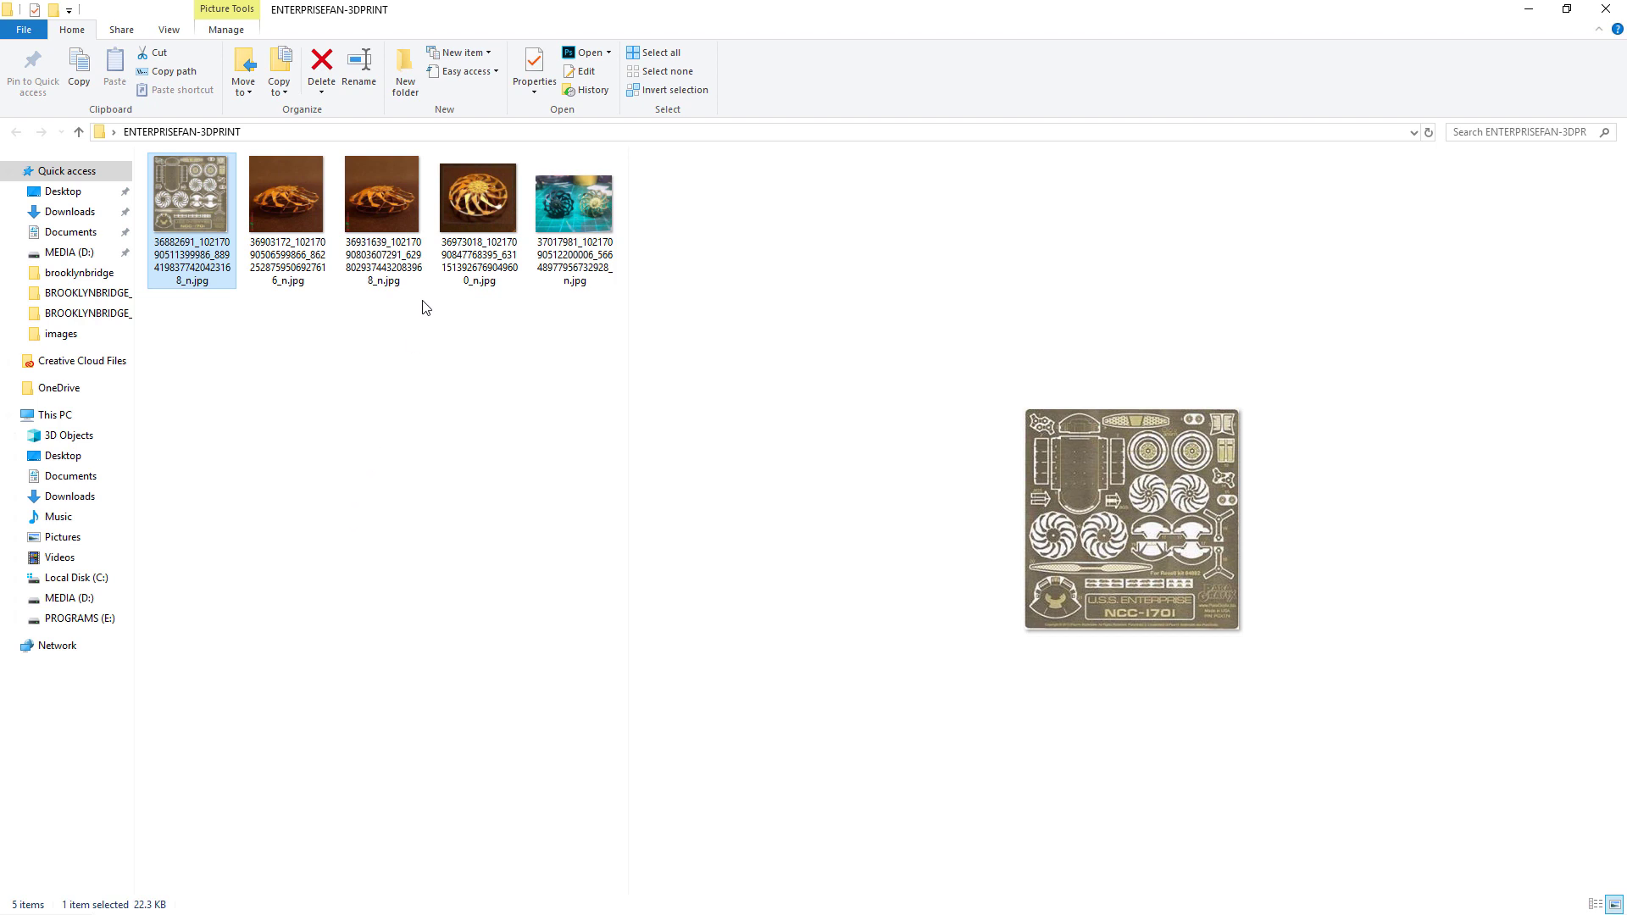
Step: Preview the top-view and teal printed-fan photos, ending on the etched parts sheet
{"action": "left_click", "coordinate": [493, 205]}
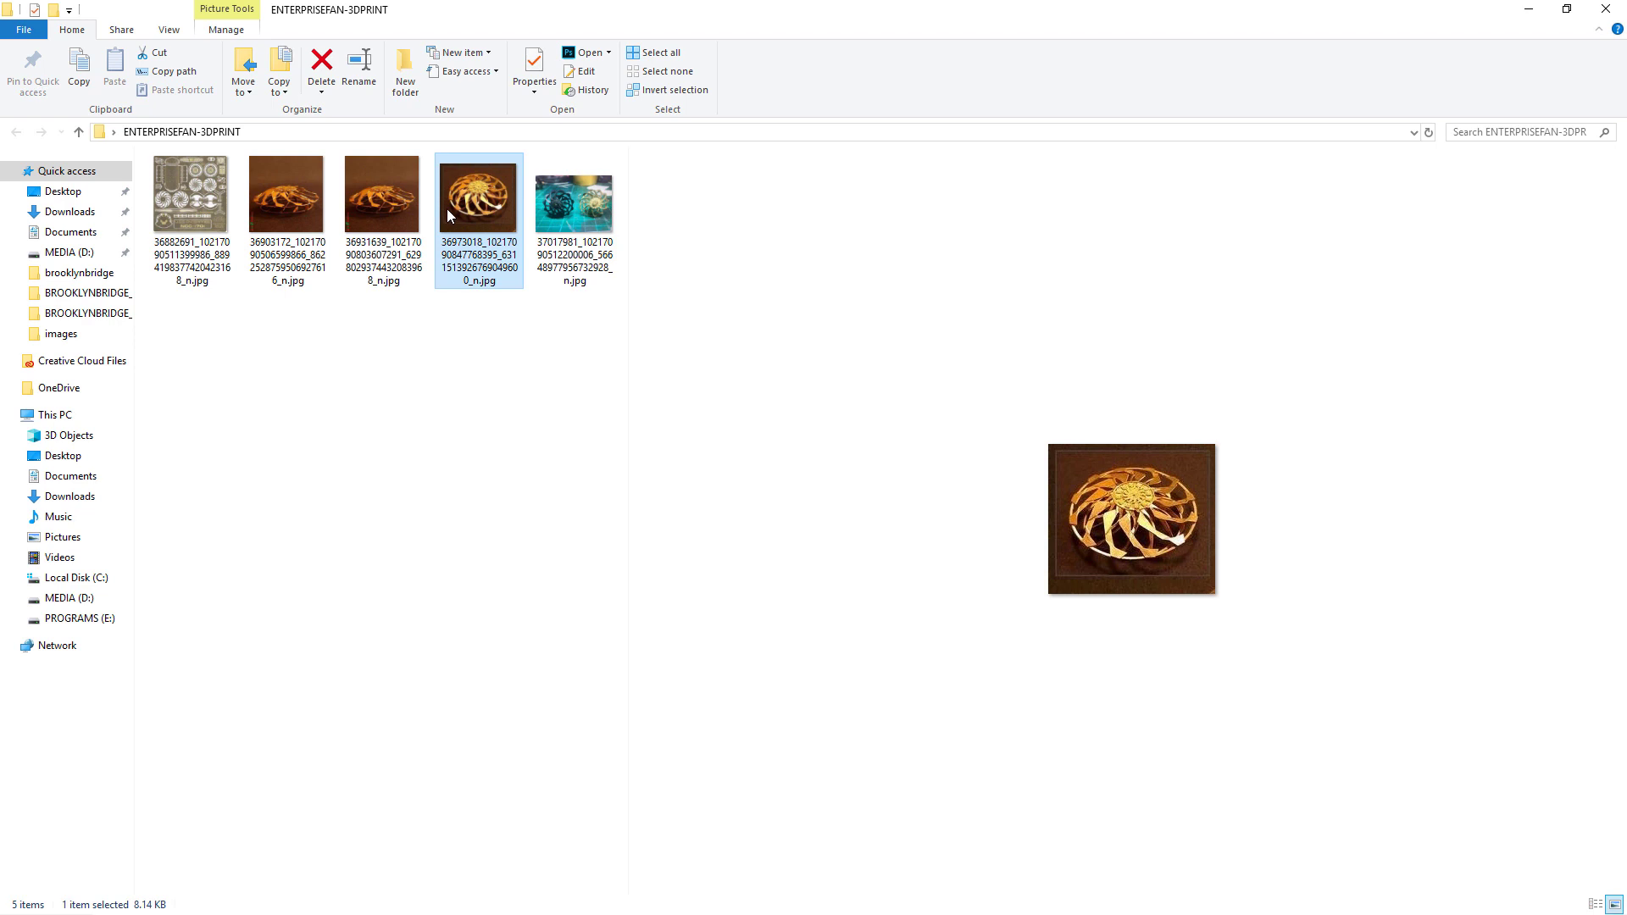
{"action": "left_click", "coordinate": [566, 212]}
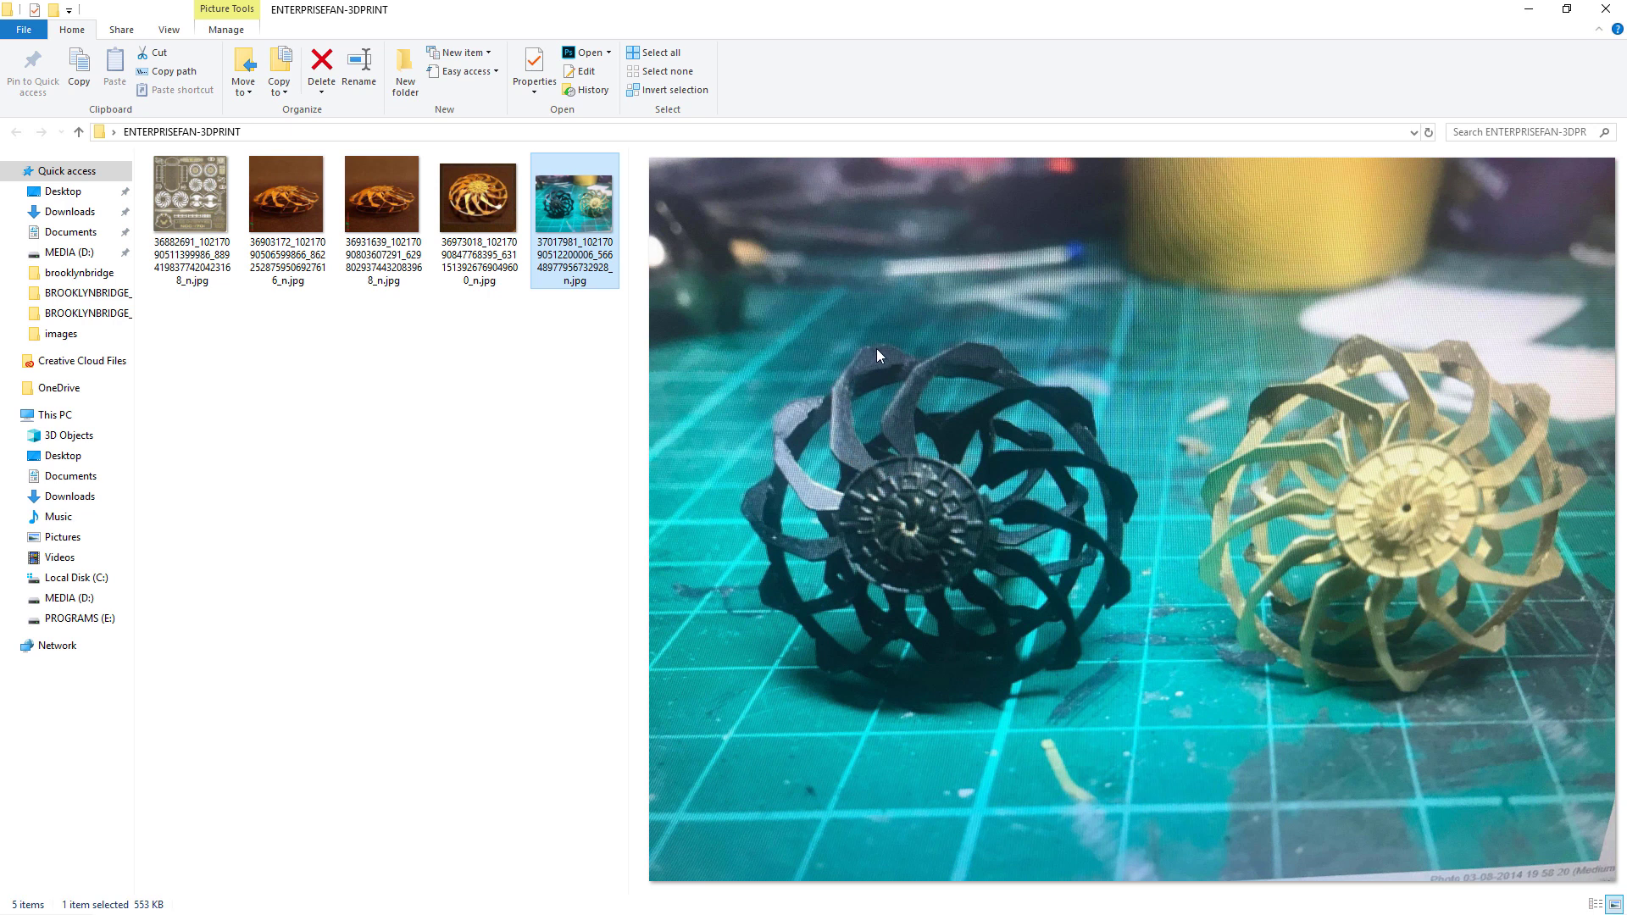
{"action": "left_click", "coordinate": [470, 188]}
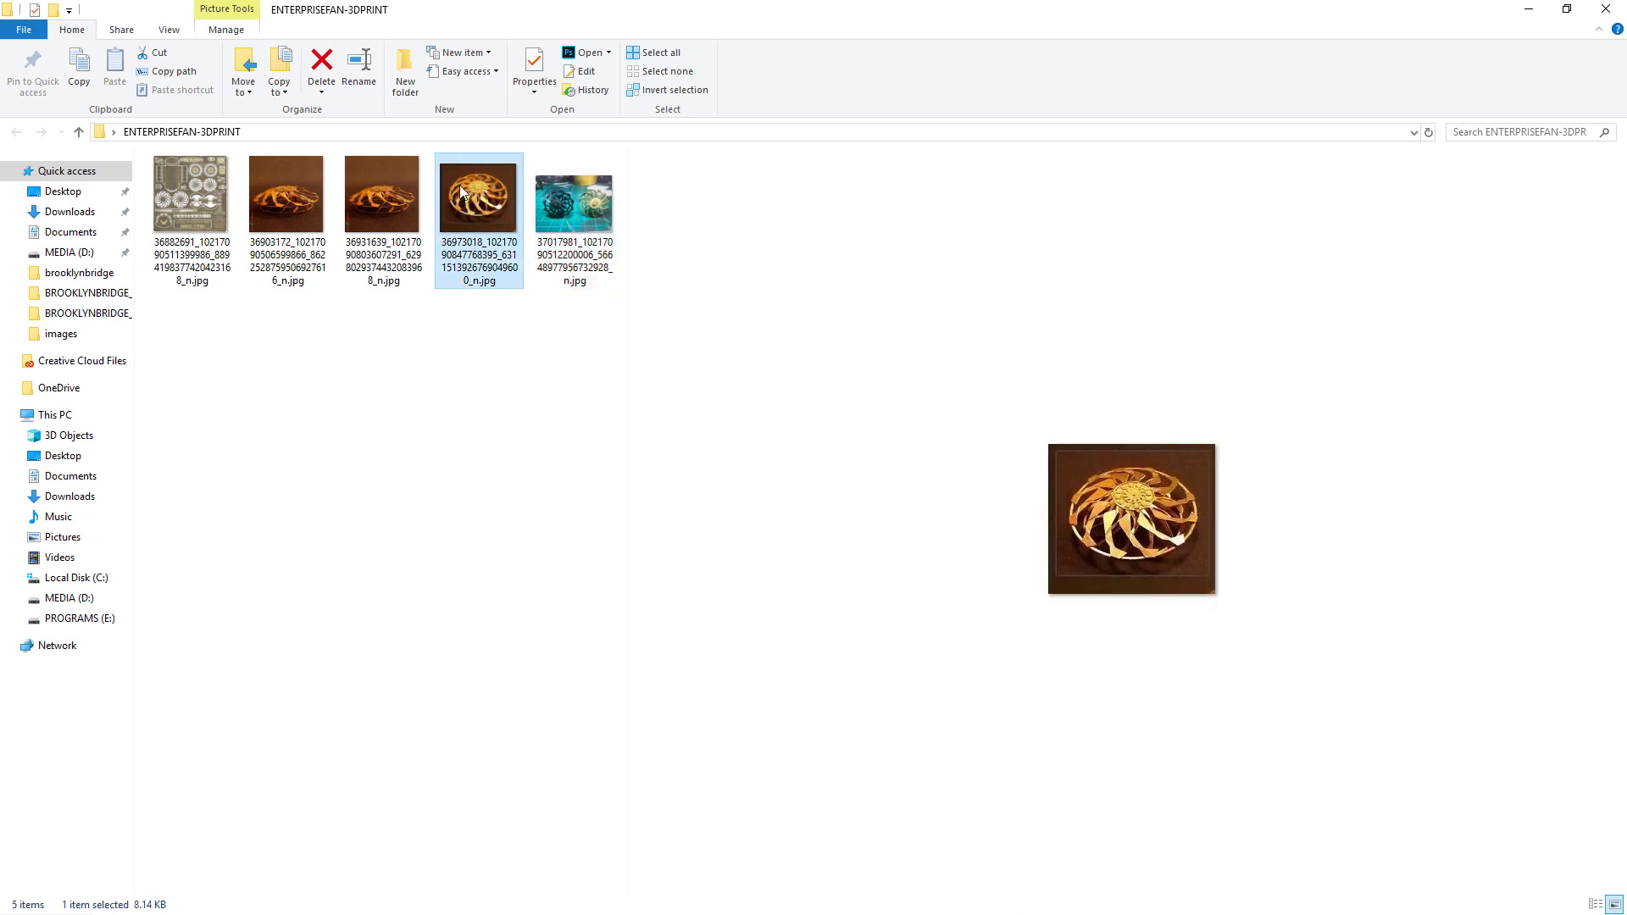
{"action": "left_click", "coordinate": [183, 216]}
{"action": "left_click", "coordinate": [542, 203]}
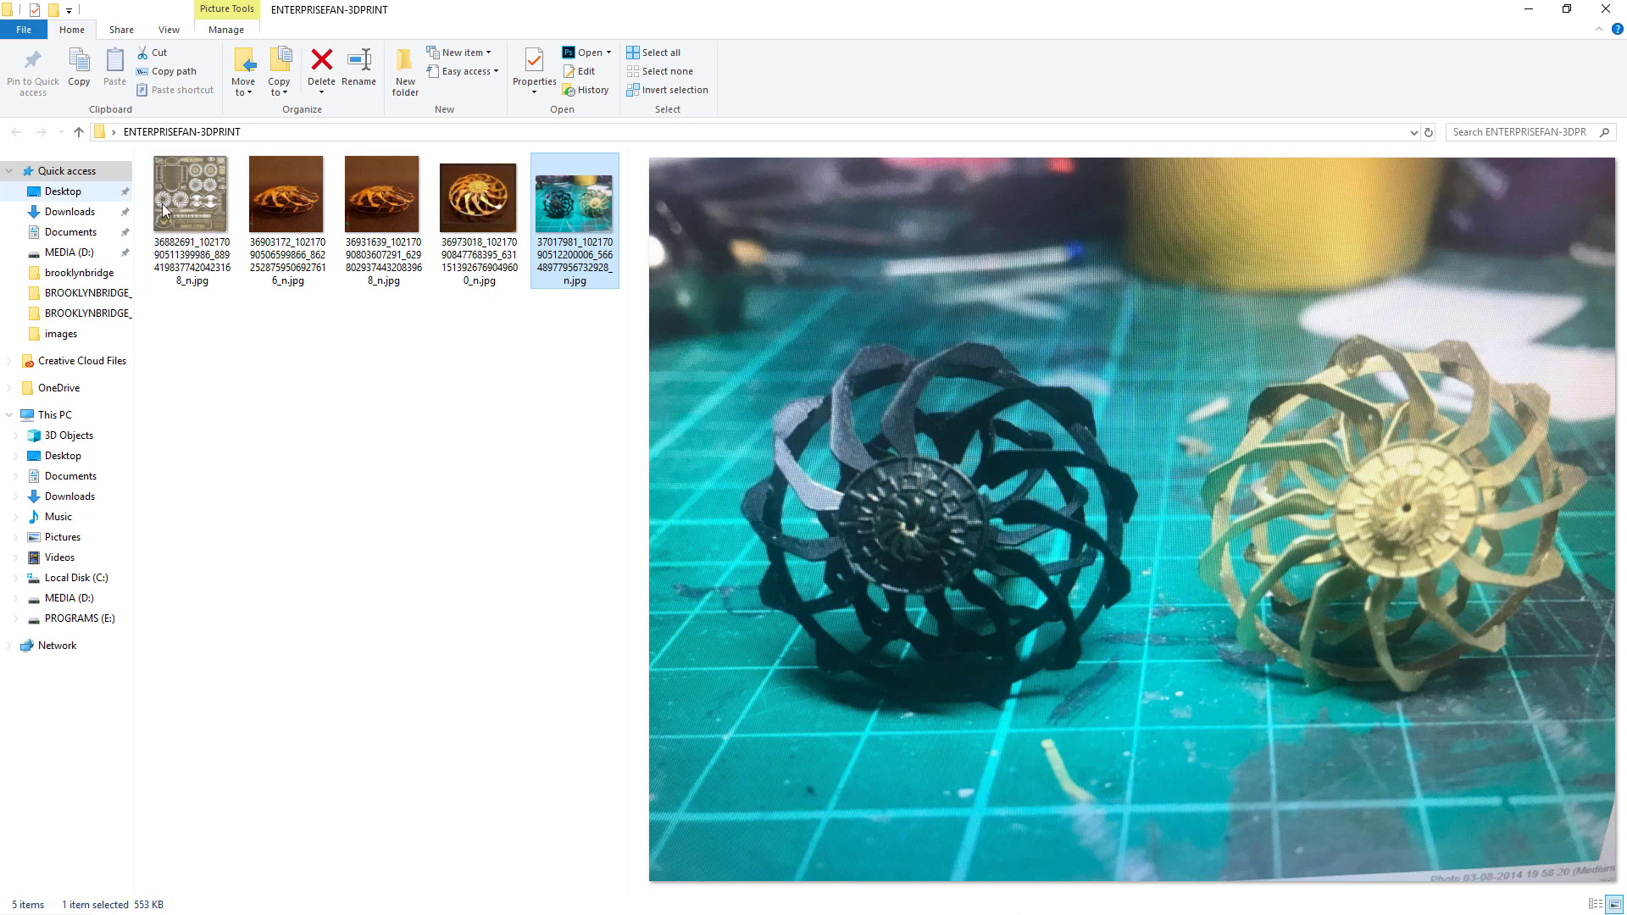
{"action": "left_click", "coordinate": [201, 204]}
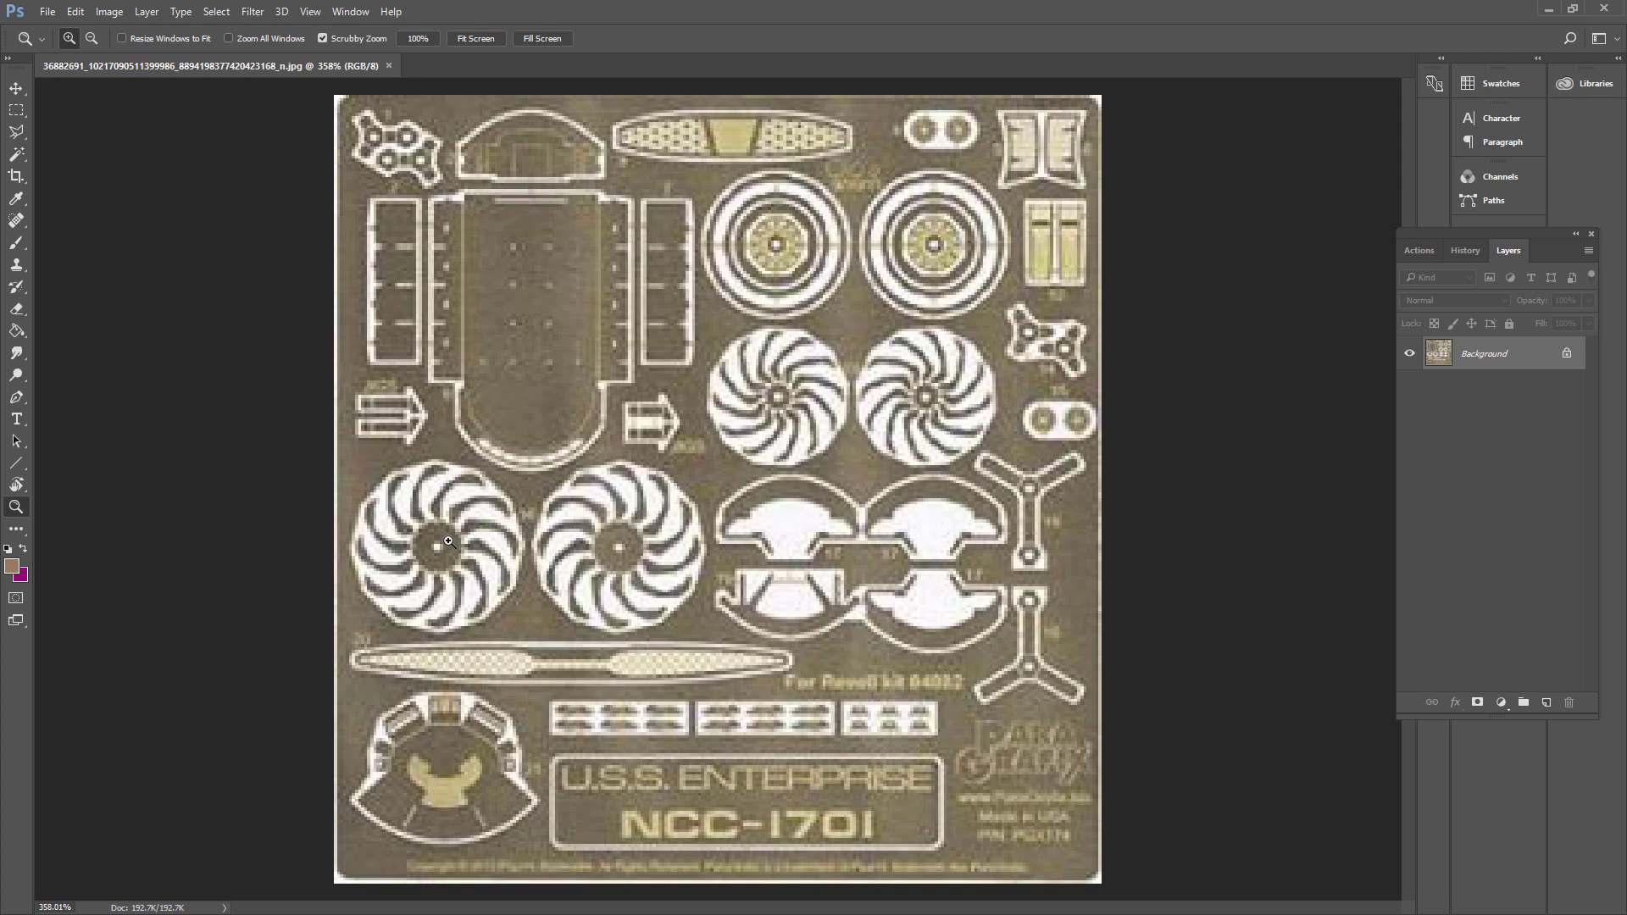
Step: Zoom in on the fan wheels, centring on the lower-left fan
{"action": "left_click_drag", "start_coordinate": [449, 547], "coordinate": [492, 627]}
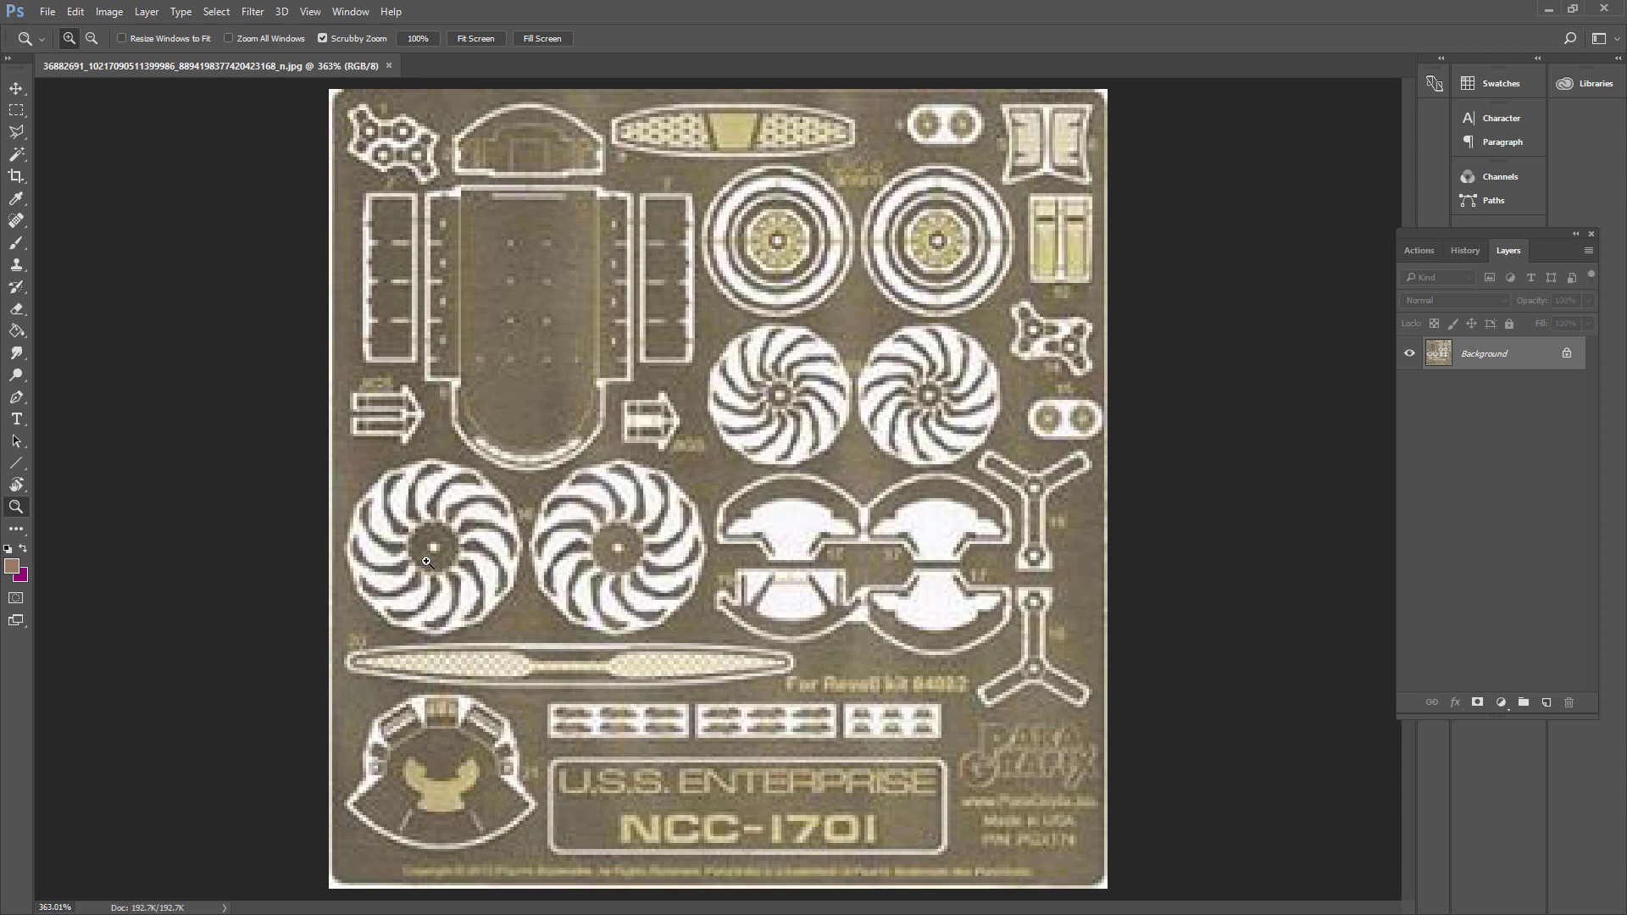
{"action": "left_click_drag", "start_coordinate": [460, 539], "coordinate": [424, 544]}
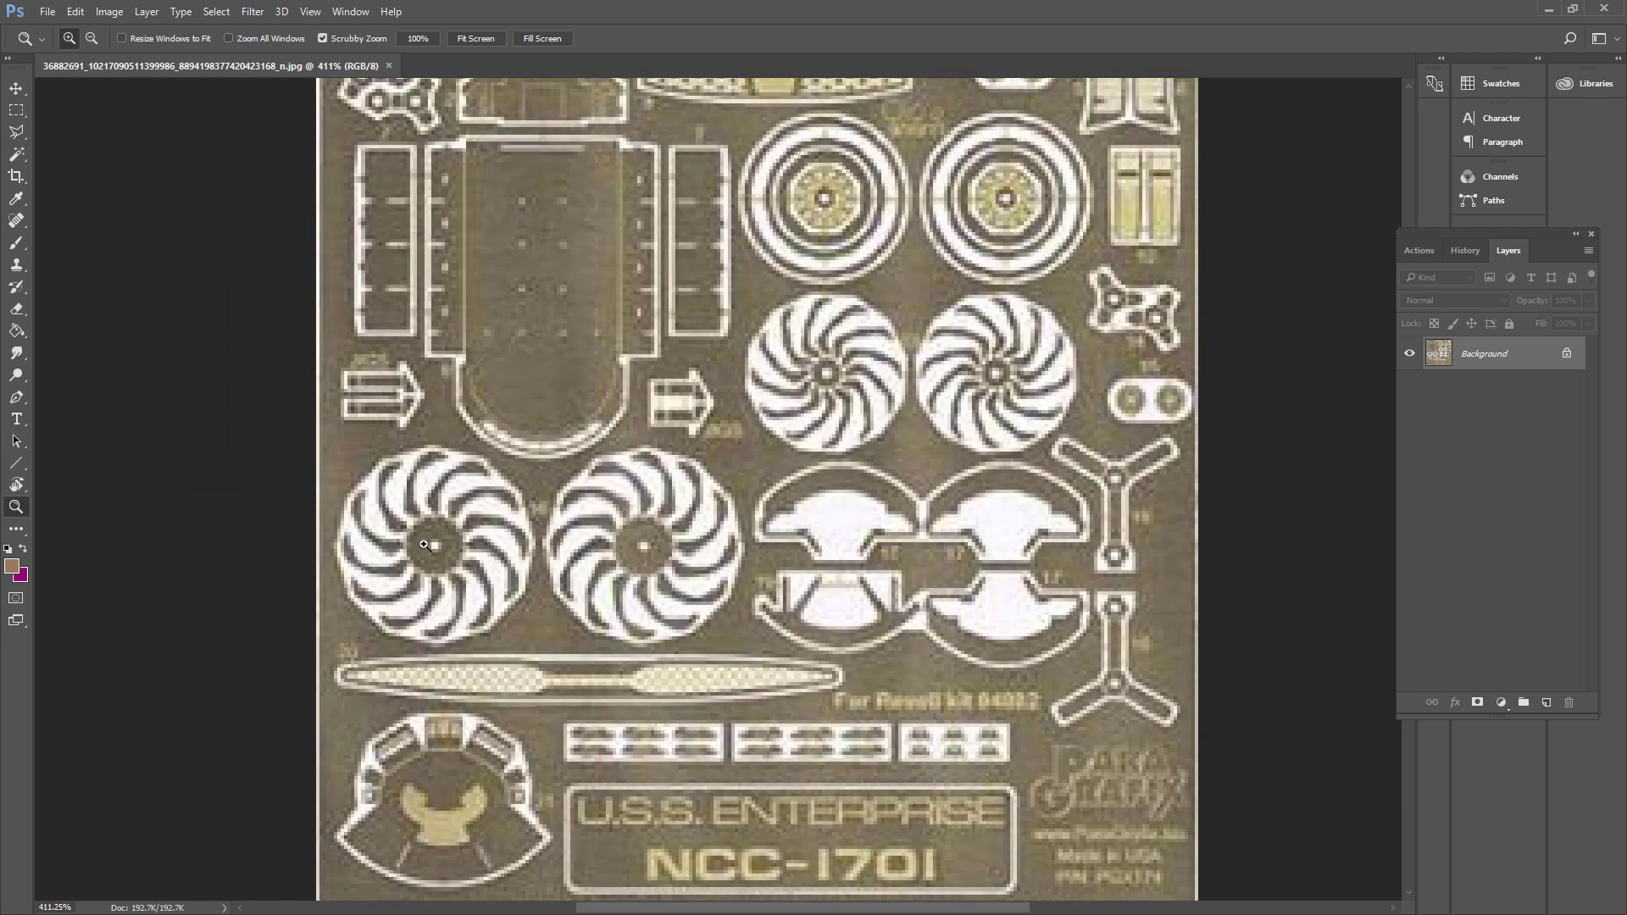
Step: Crop the image to a square around the lower-left fan wheel
{"action": "left_click", "coordinate": [16, 178]}
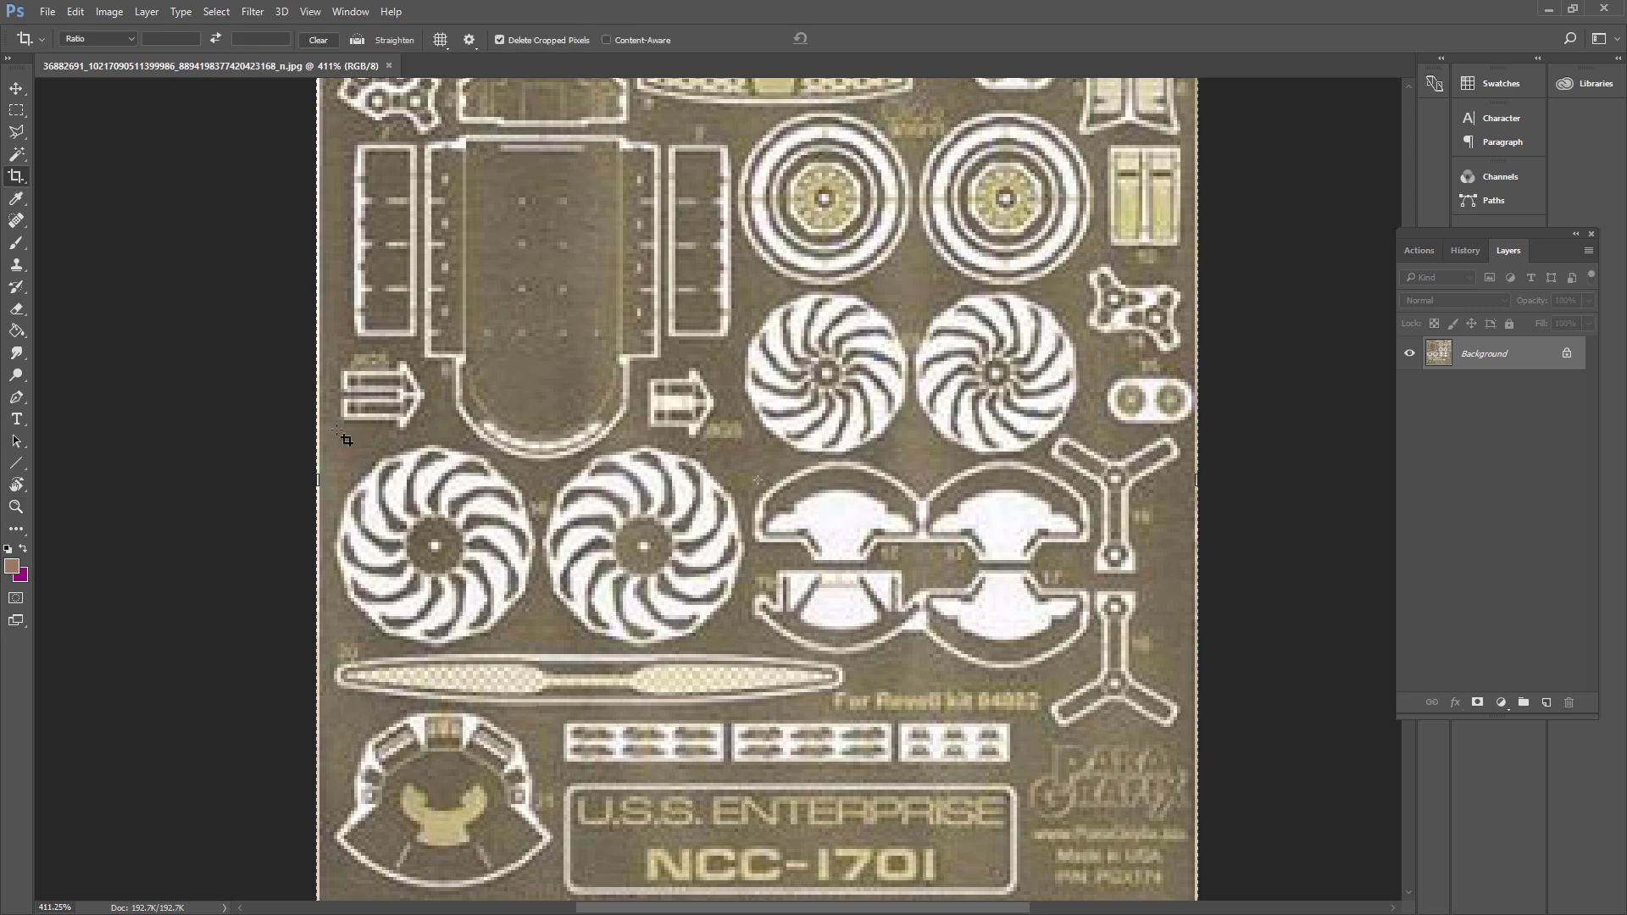
{"action": "left_click_drag", "start_coordinate": [327, 428], "coordinate": [562, 653]}
{"action": "left_click_drag", "start_coordinate": [767, 523], "coordinate": [789, 511]}
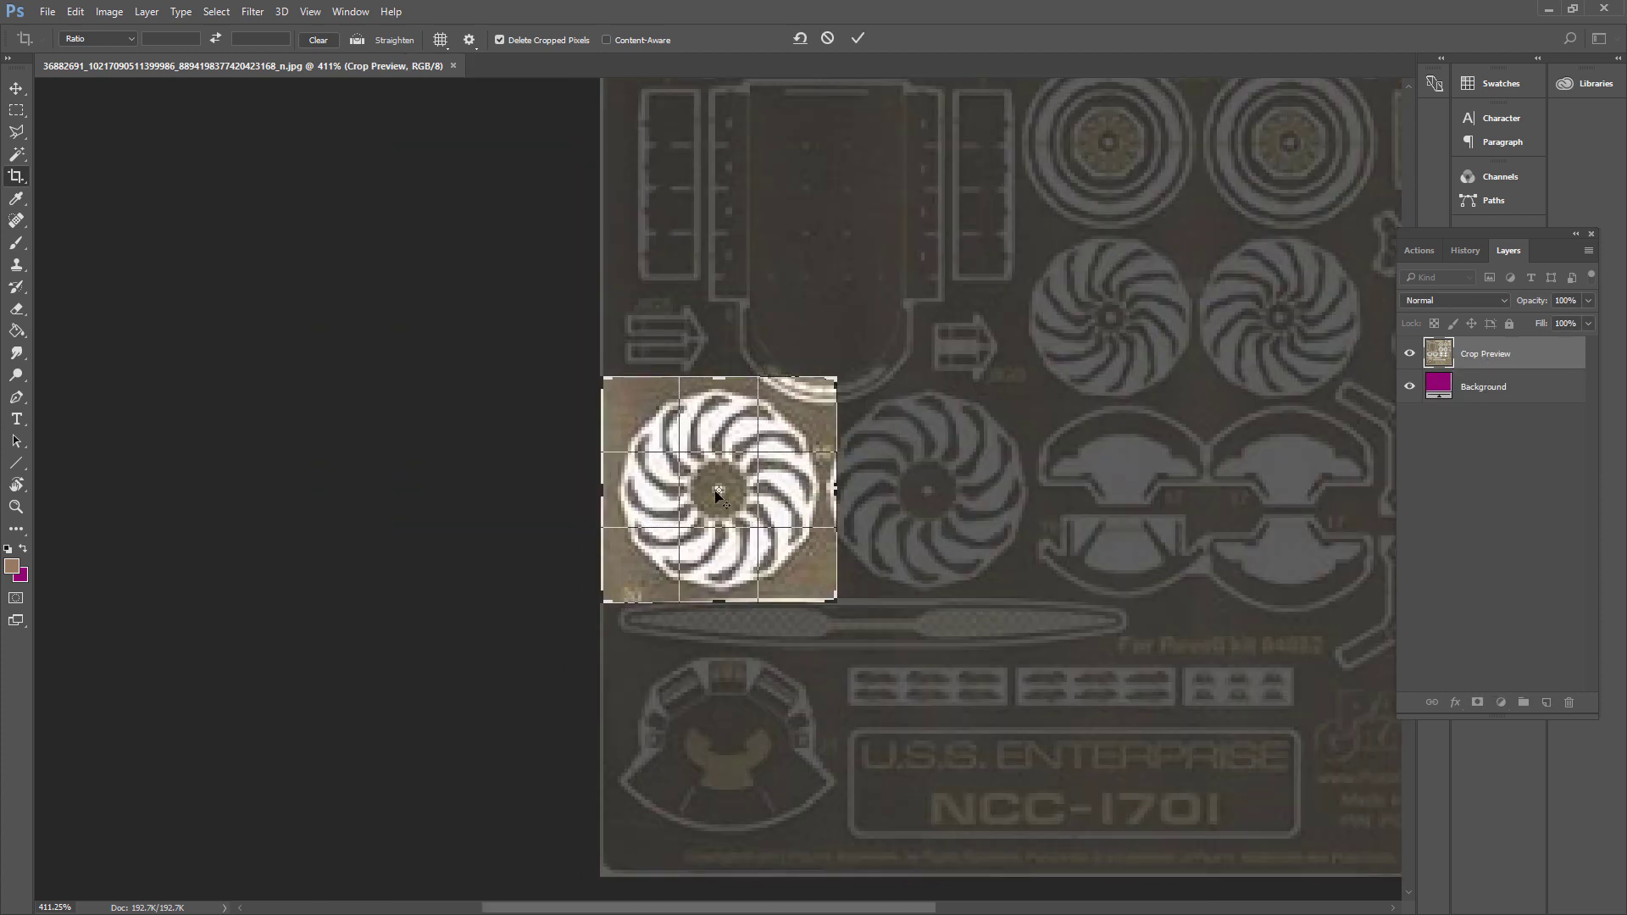
{"action": "key", "text": "Return"}
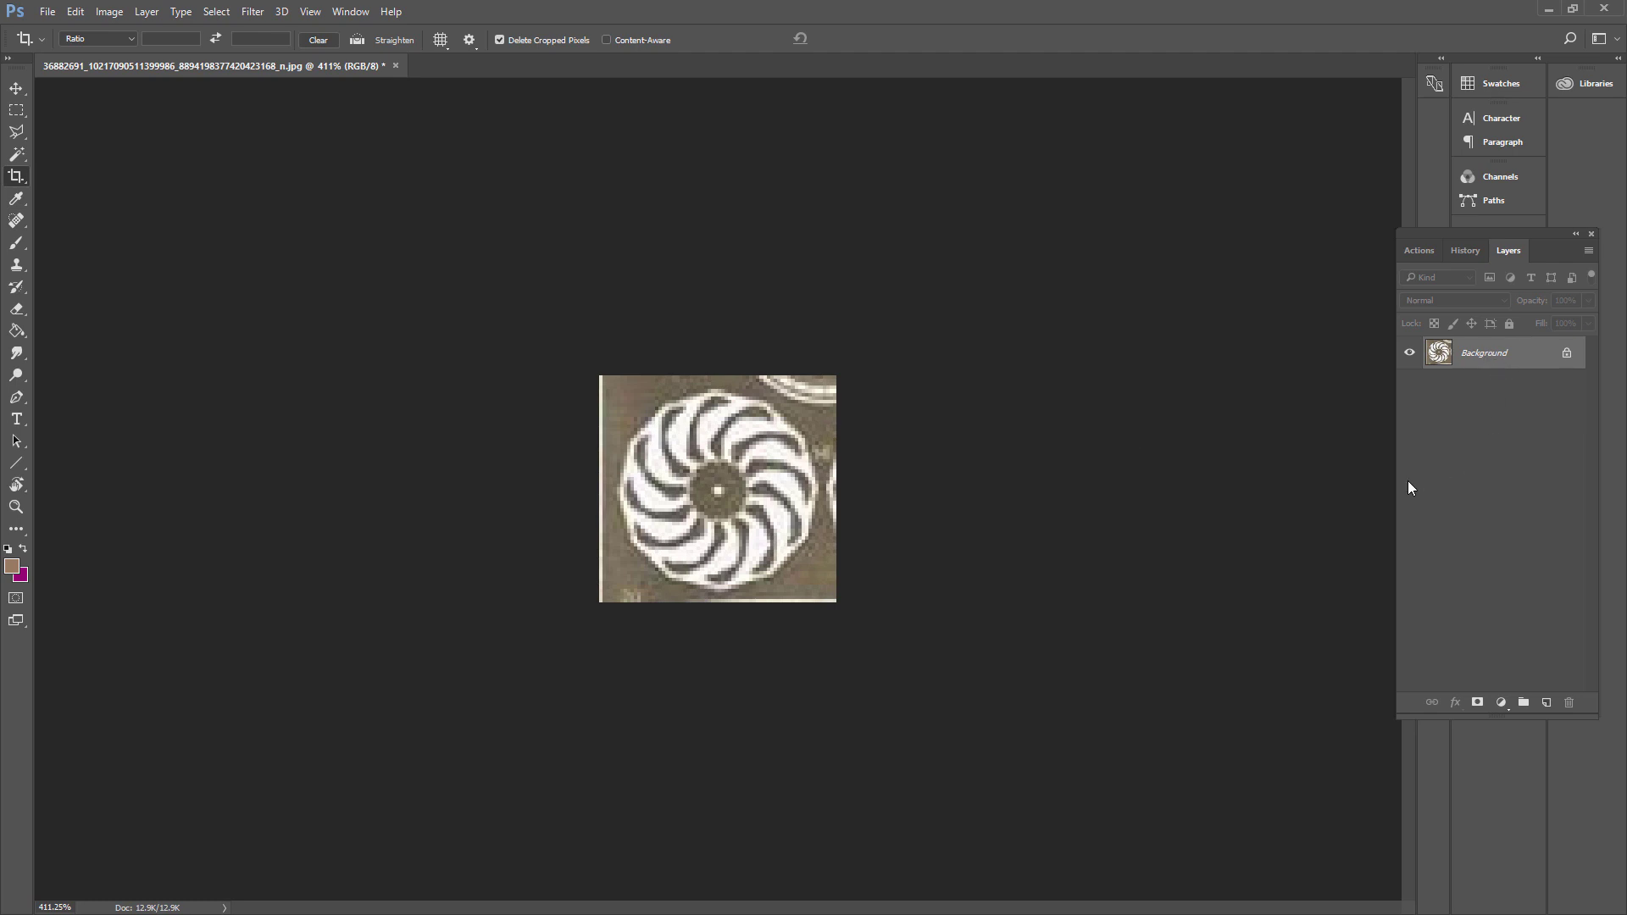
Step: Duplicate the image to Layer 1 with Ctrl+J, shift it, and hide it
{"action": "key", "text": "ctrl+j"}
{"action": "left_click", "coordinate": [17, 88]}
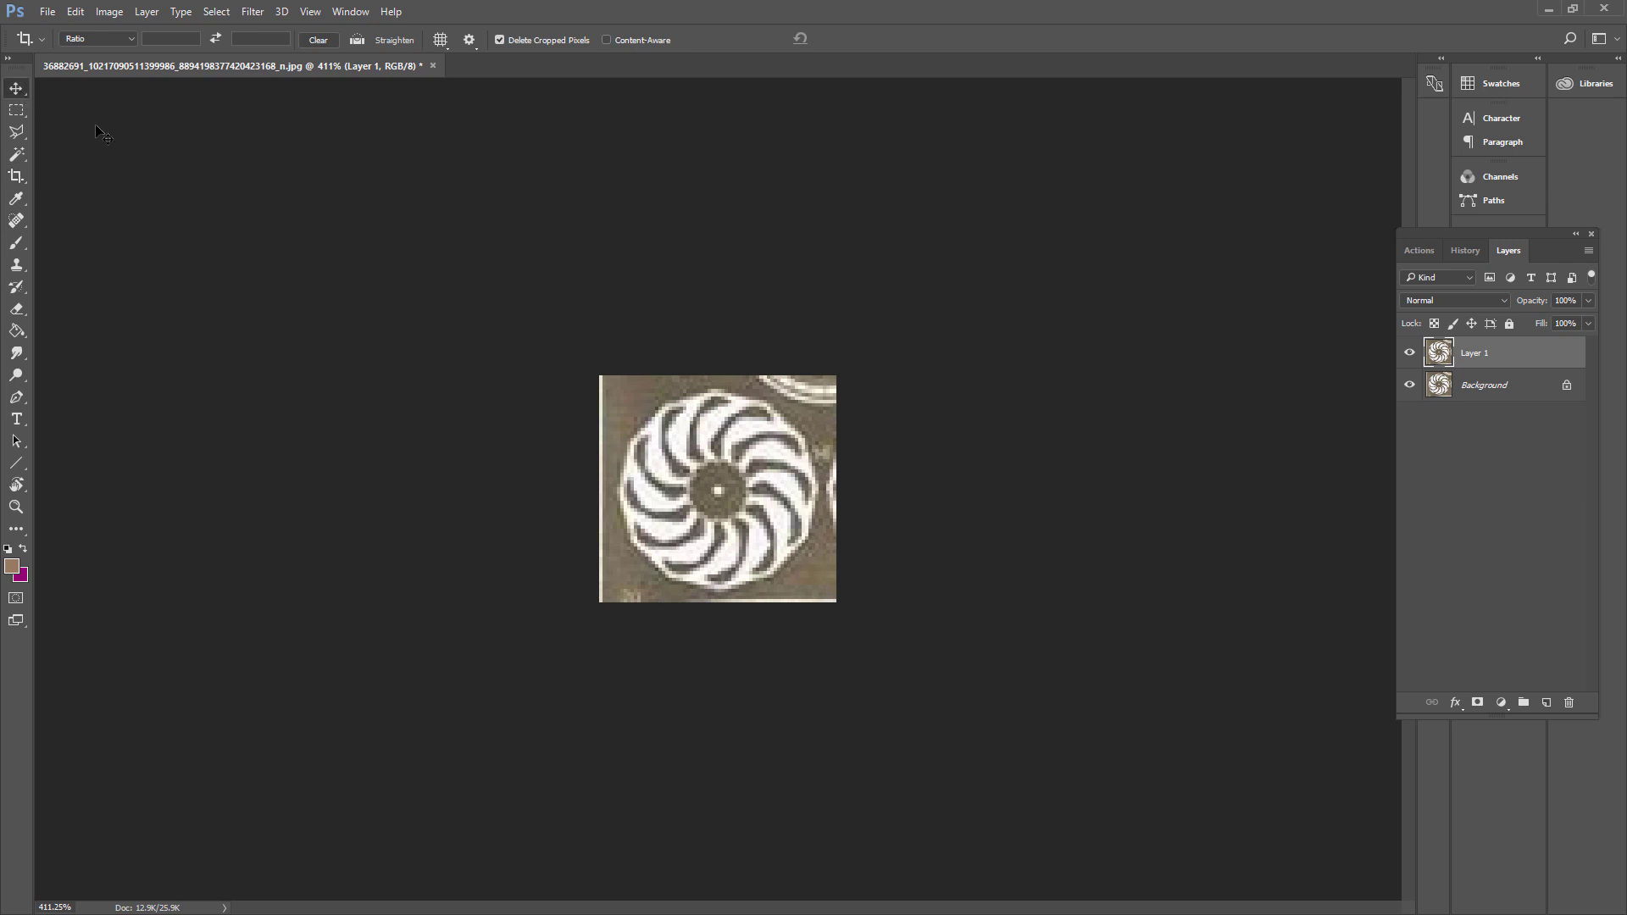
{"action": "mouse_move", "coordinate": [763, 455]}
{"action": "left_mouse_down"}
{"action": "mouse_move", "coordinate": [695, 468]}
{"action": "mouse_move", "coordinate": [768, 441]}
{"action": "left_mouse_up"}
{"action": "left_click", "coordinate": [1409, 352]}
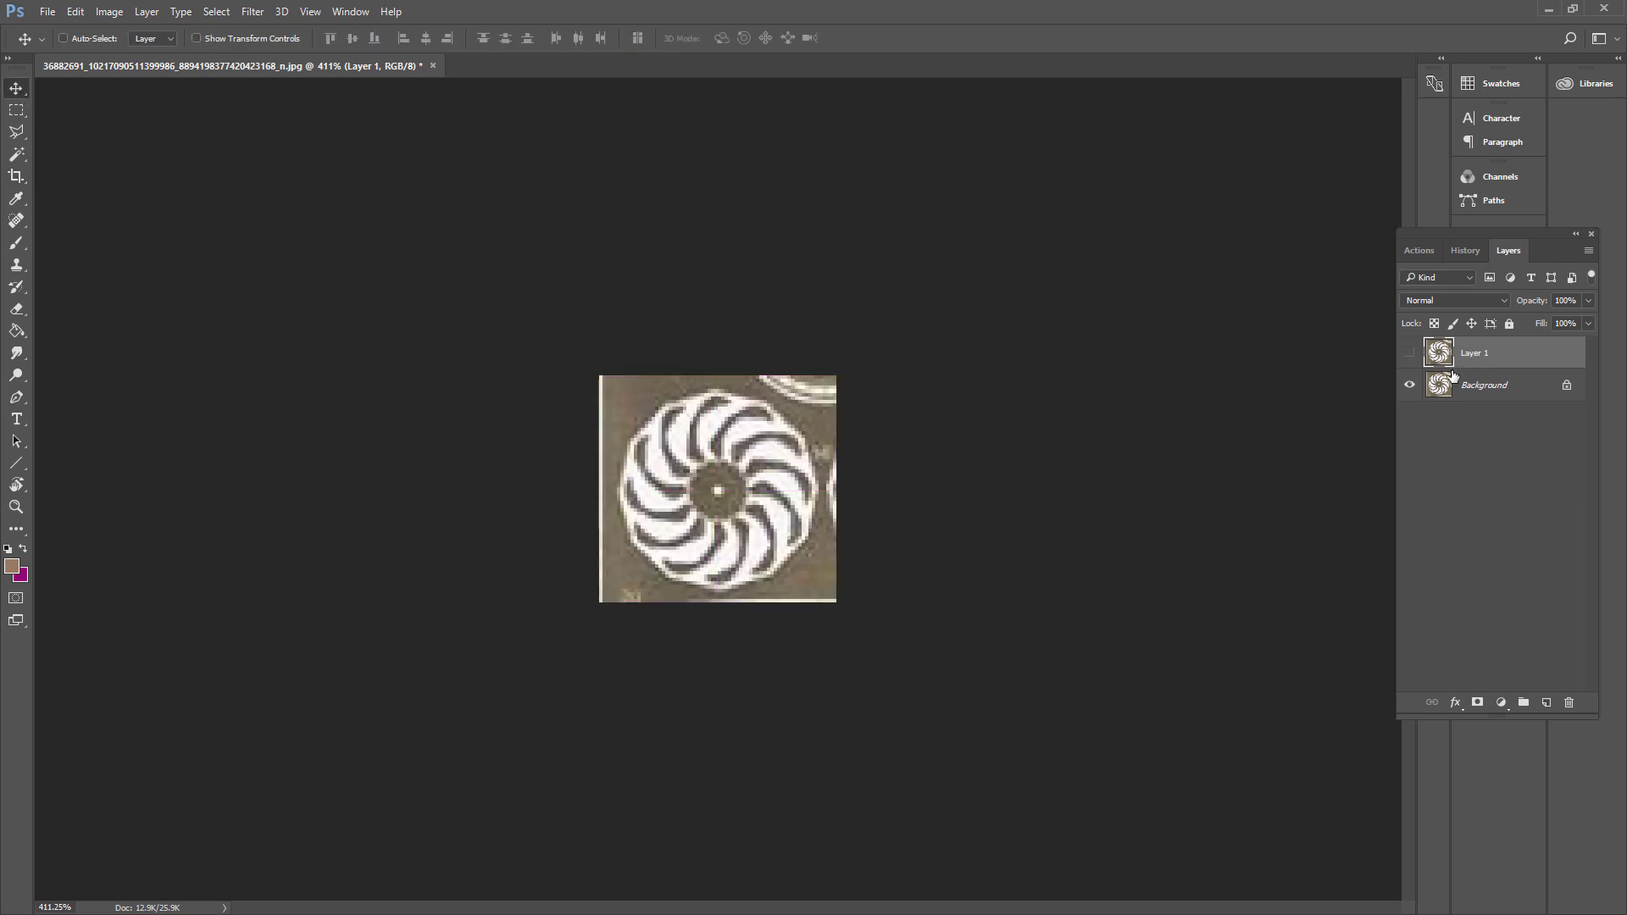
Step: Convert the locked Background into an unlocked Layer 0 and nudge it
{"action": "left_click", "coordinate": [1479, 390]}
{"action": "left_click", "coordinate": [766, 481]}
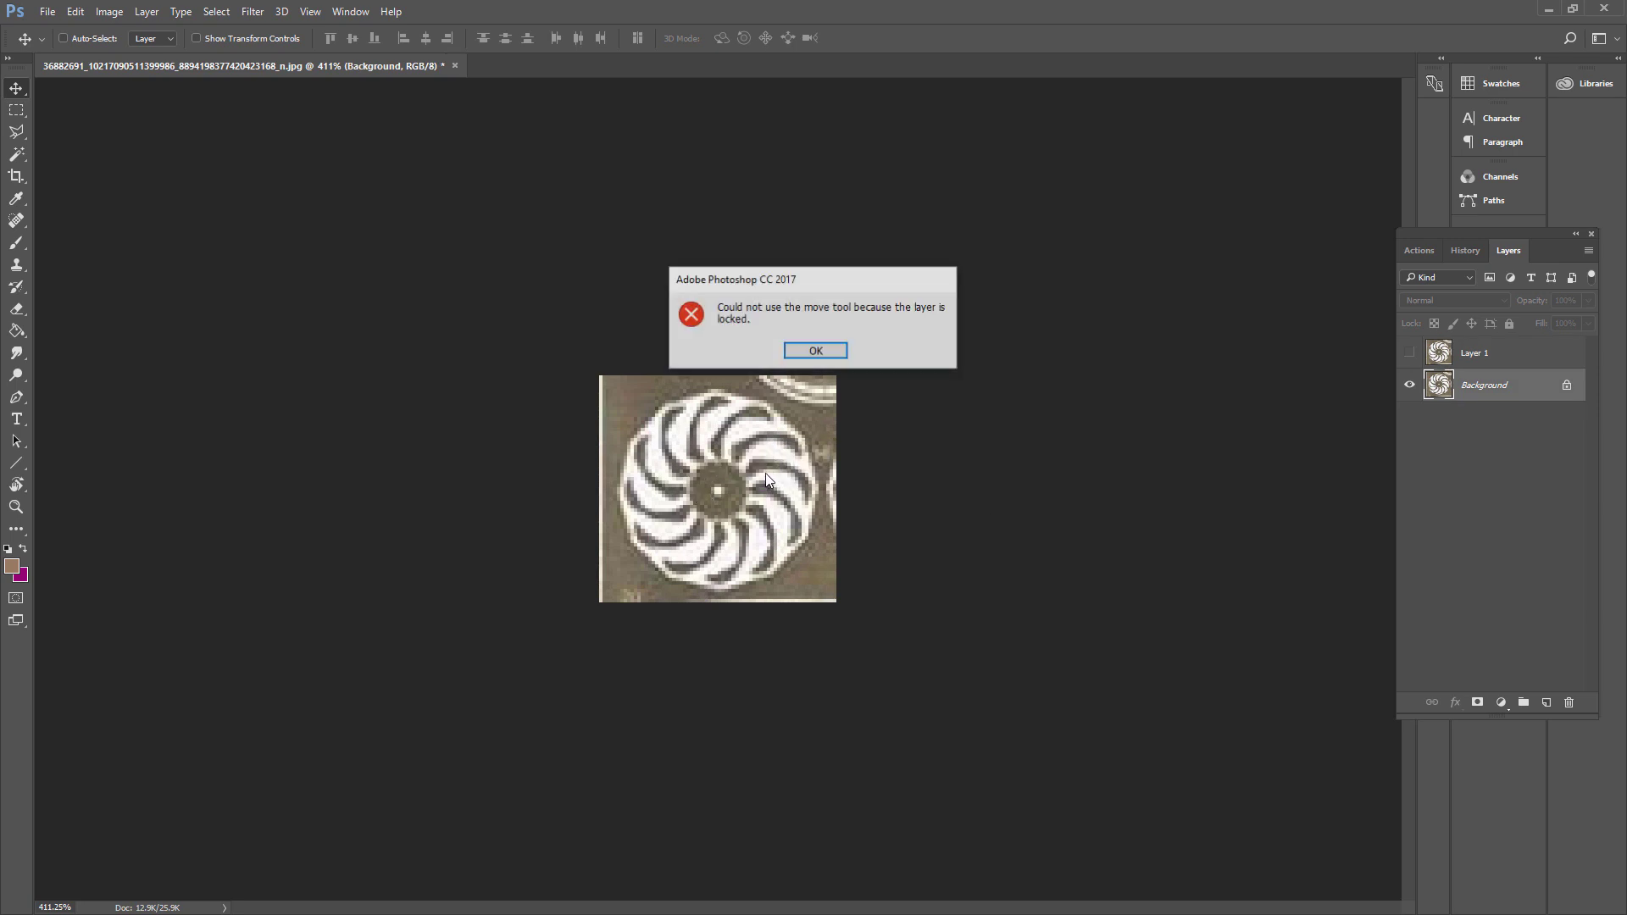
{"action": "left_click", "coordinate": [814, 352]}
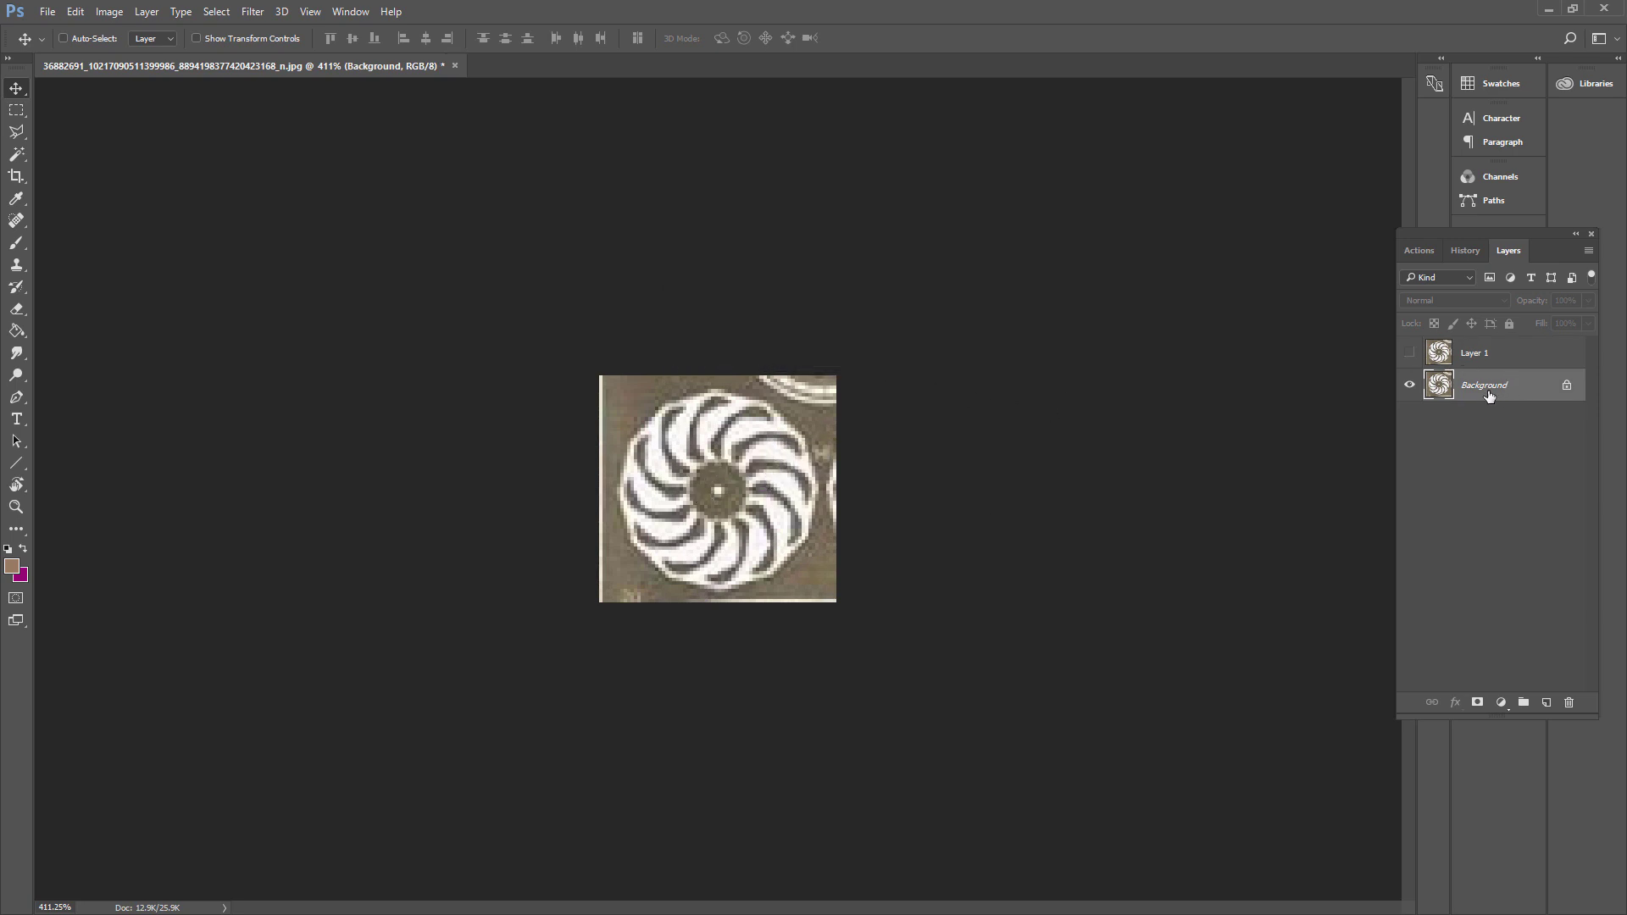
{"action": "double_click", "coordinate": [1489, 390]}
{"action": "left_click", "coordinate": [731, 469]}
{"action": "mouse_move", "coordinate": [791, 483]}
{"action": "left_mouse_down"}
{"action": "mouse_move", "coordinate": [746, 485]}
{"action": "mouse_move", "coordinate": [806, 485]}
{"action": "left_mouse_up"}
Step: Cancel a File Open, then revert the document to its opened state via History
{"action": "left_click", "coordinate": [48, 12]}
{"action": "left_click", "coordinate": [64, 47]}
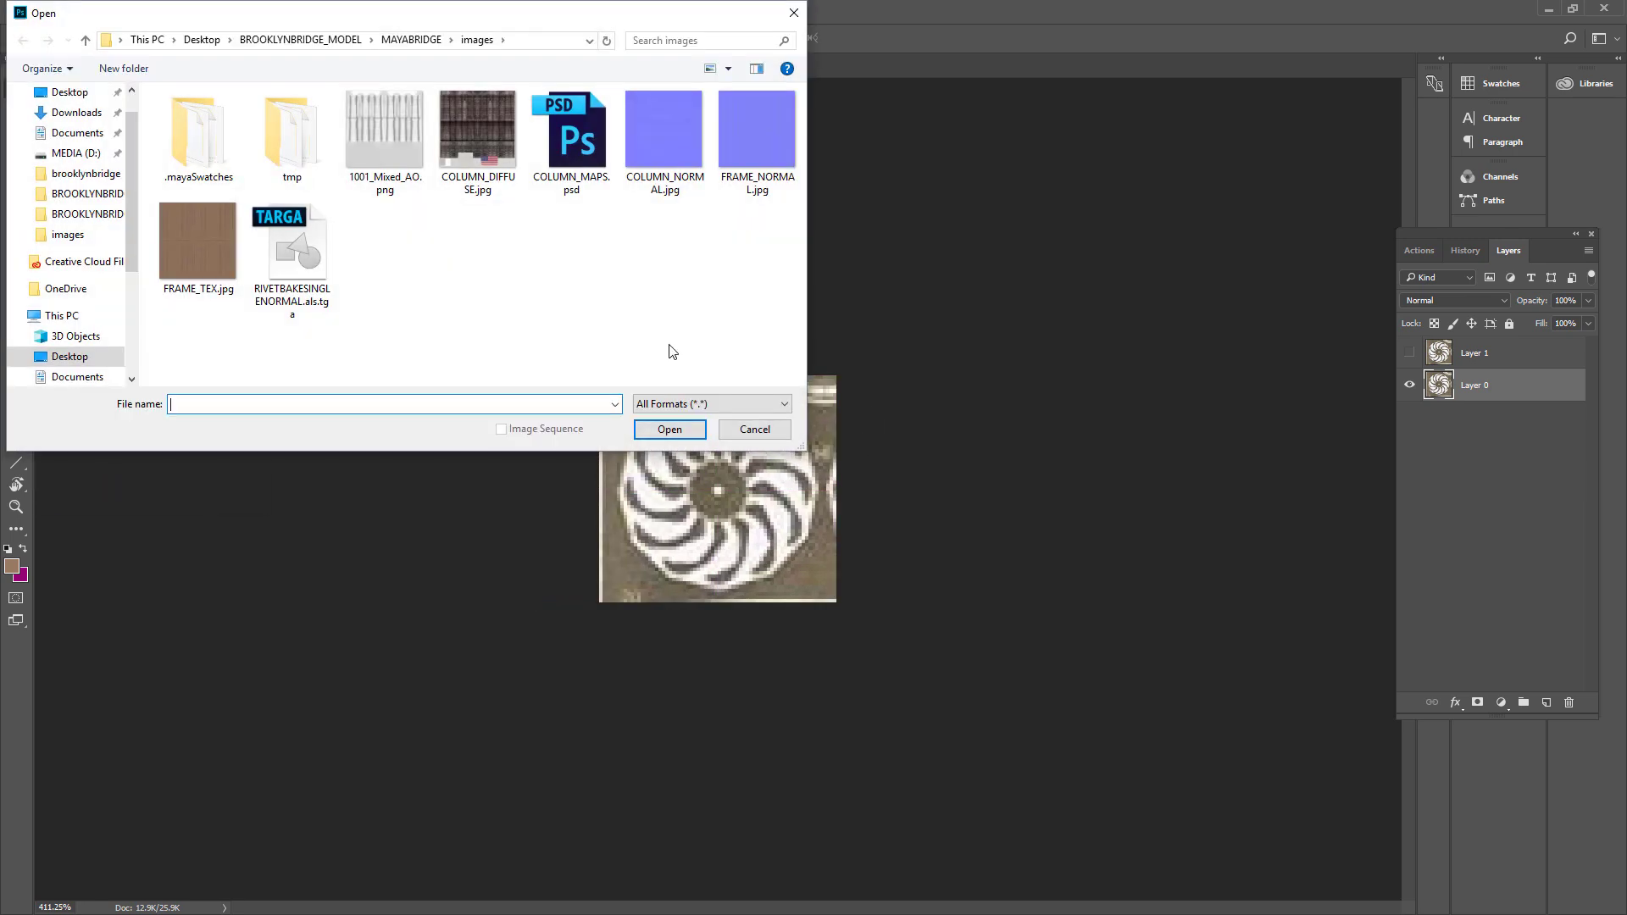
{"action": "left_click", "coordinate": [754, 429]}
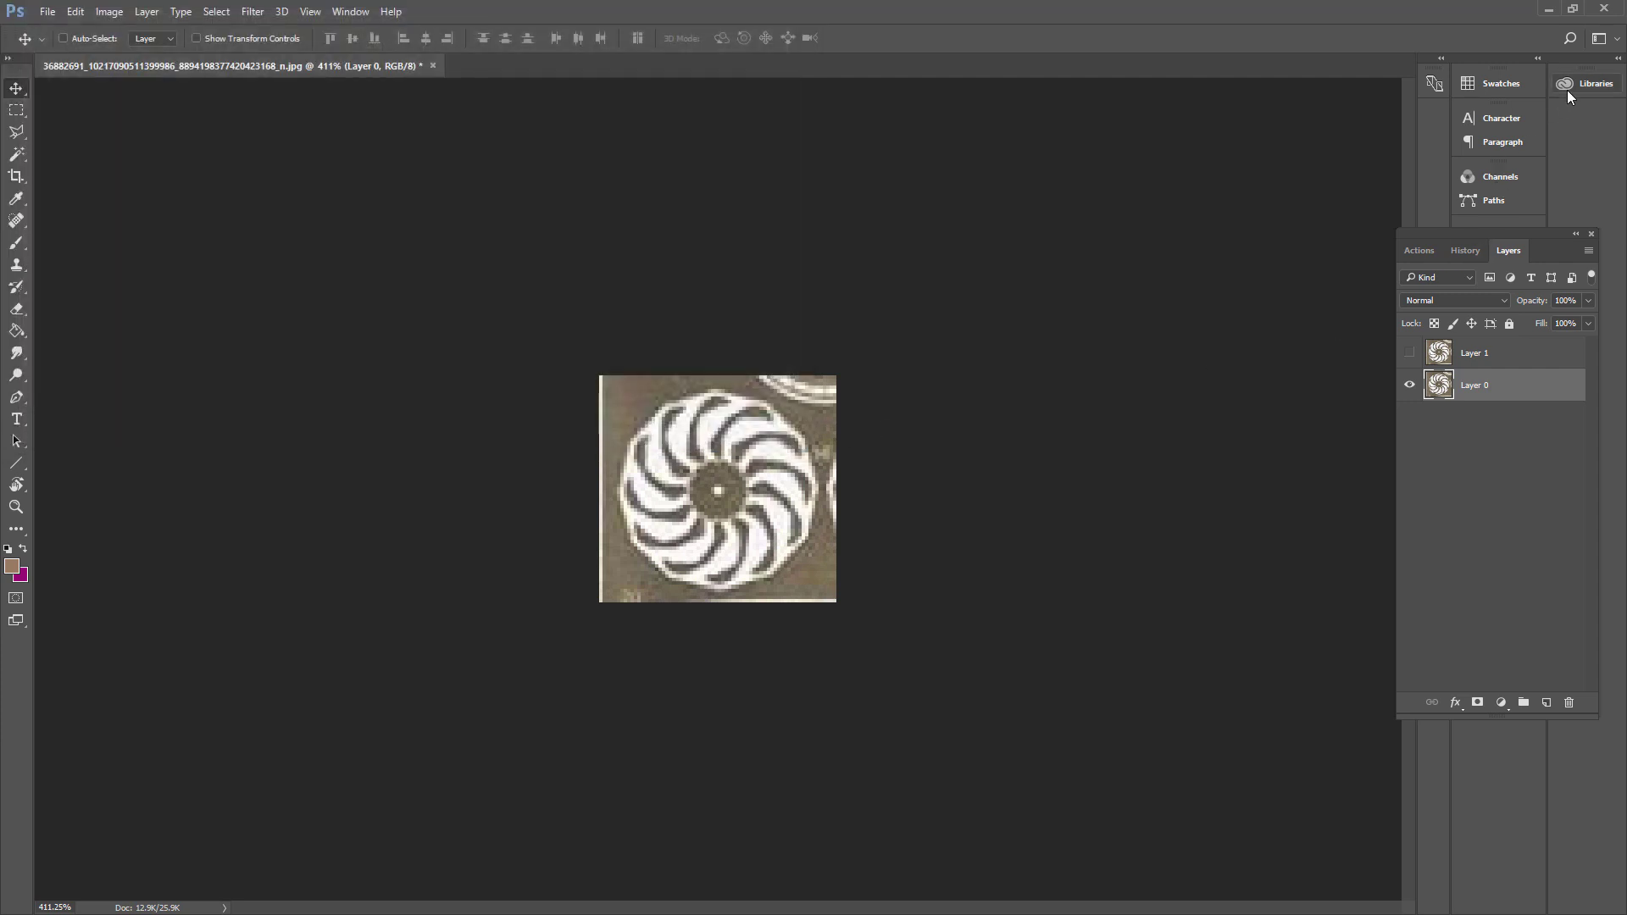
{"action": "key", "text": "ctrl"}
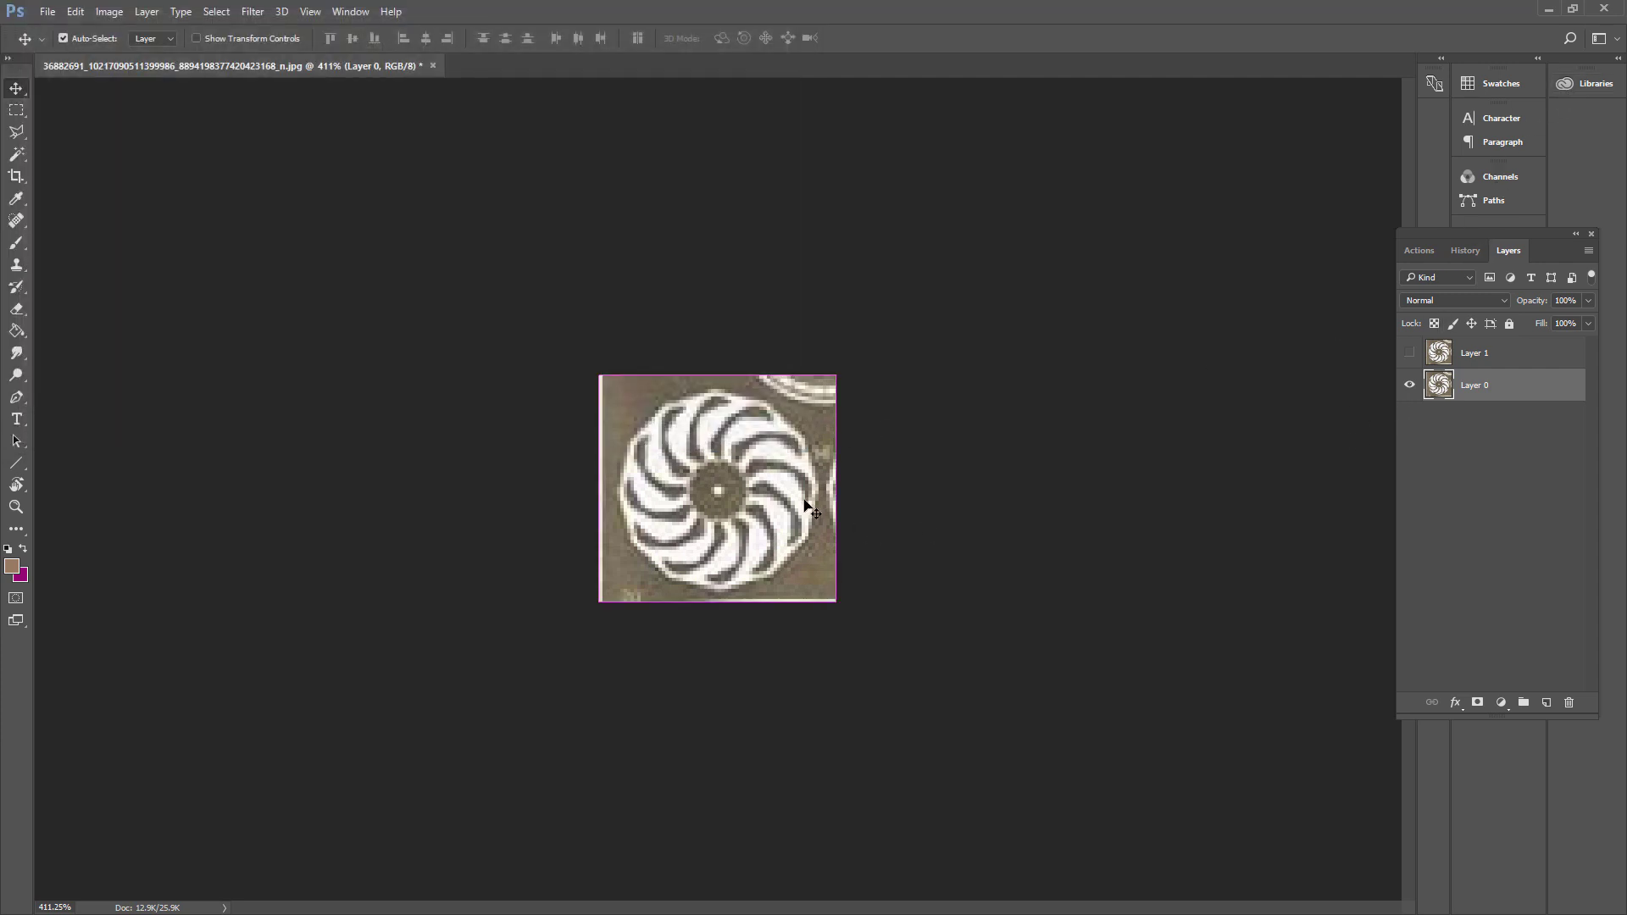
{"action": "left_click", "coordinate": [1451, 252]}
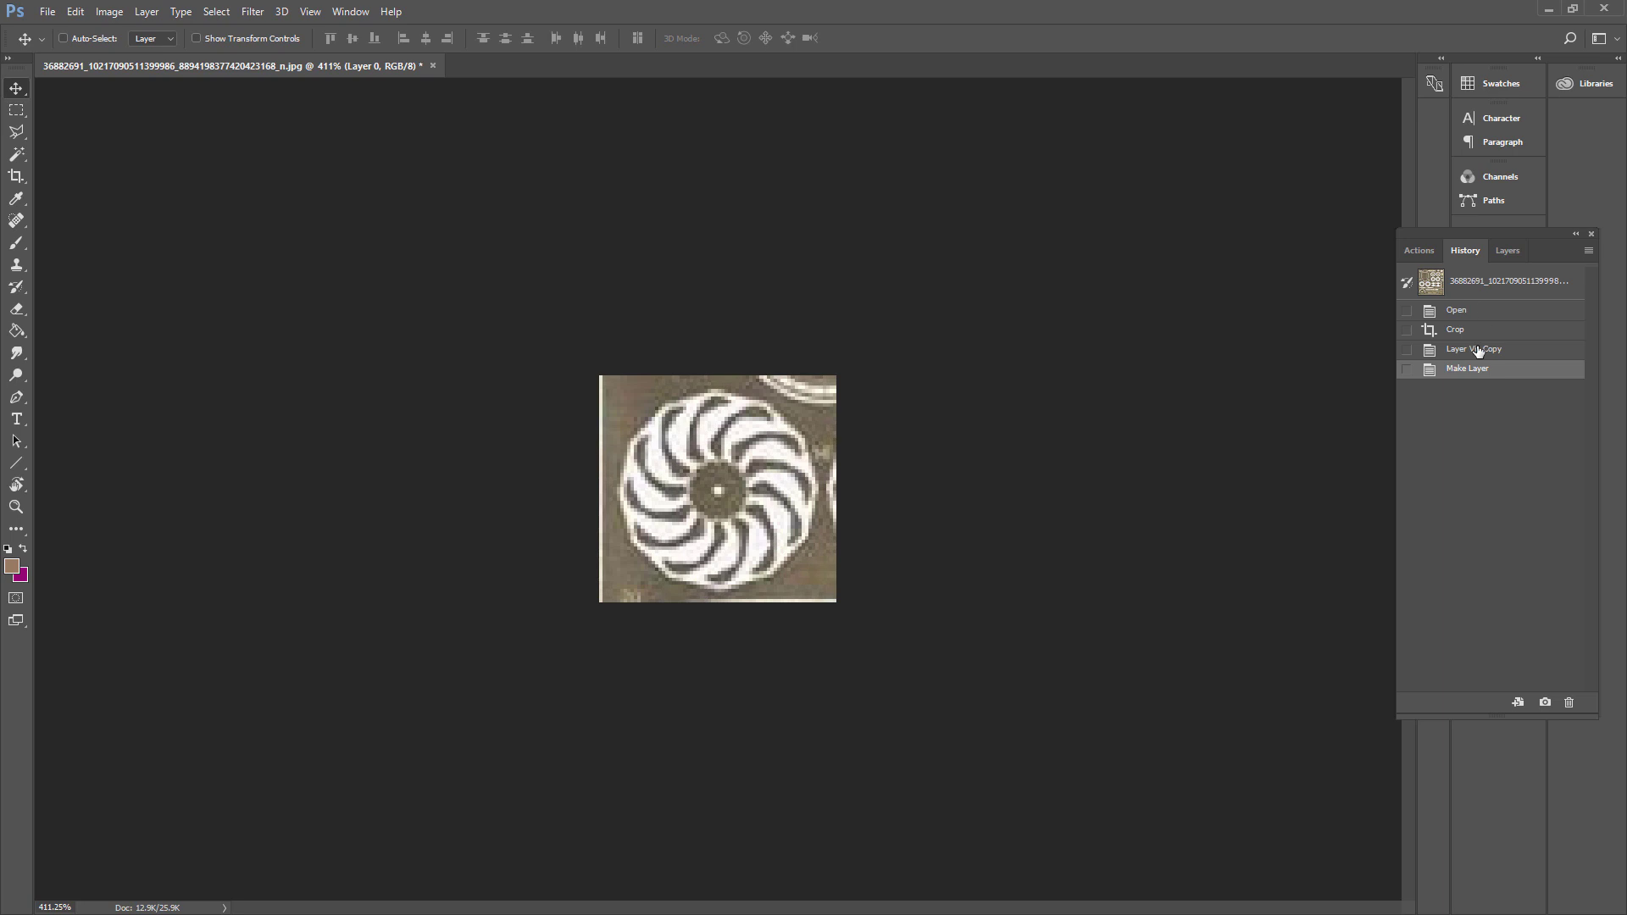
{"action": "left_click", "coordinate": [1454, 312]}
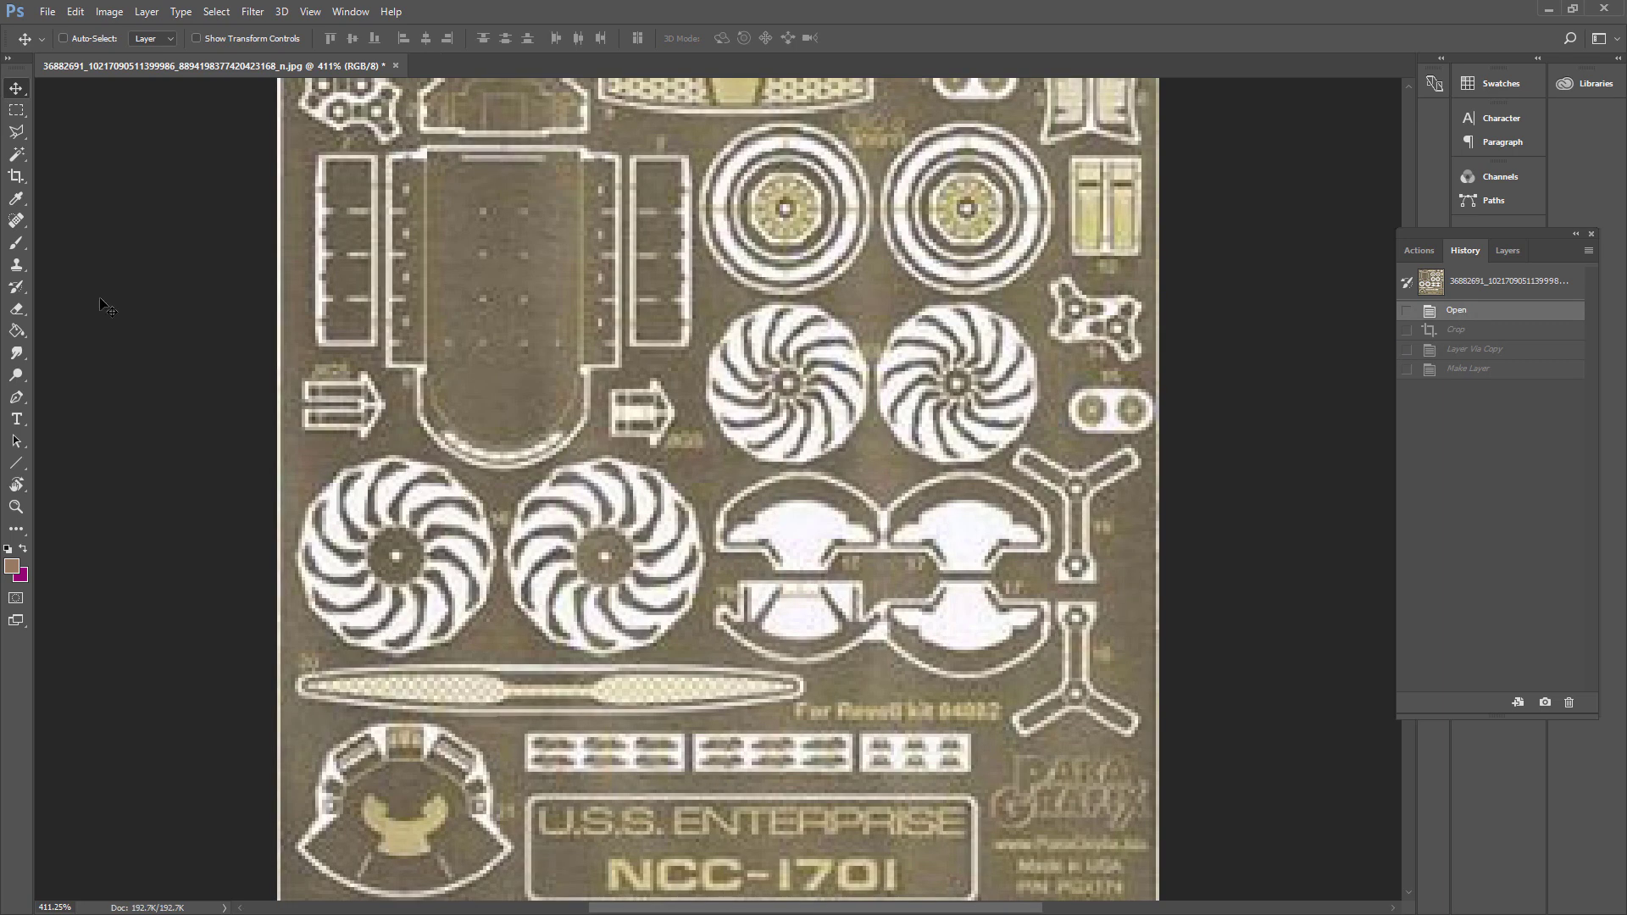
Step: Cut the lower-left fan with a square marquee and paste it as Layer 1 over the upper centre fan
{"action": "left_click", "coordinate": [16, 110]}
{"action": "left_click_drag", "start_coordinate": [290, 454], "coordinate": [564, 665], "text": "shift"}
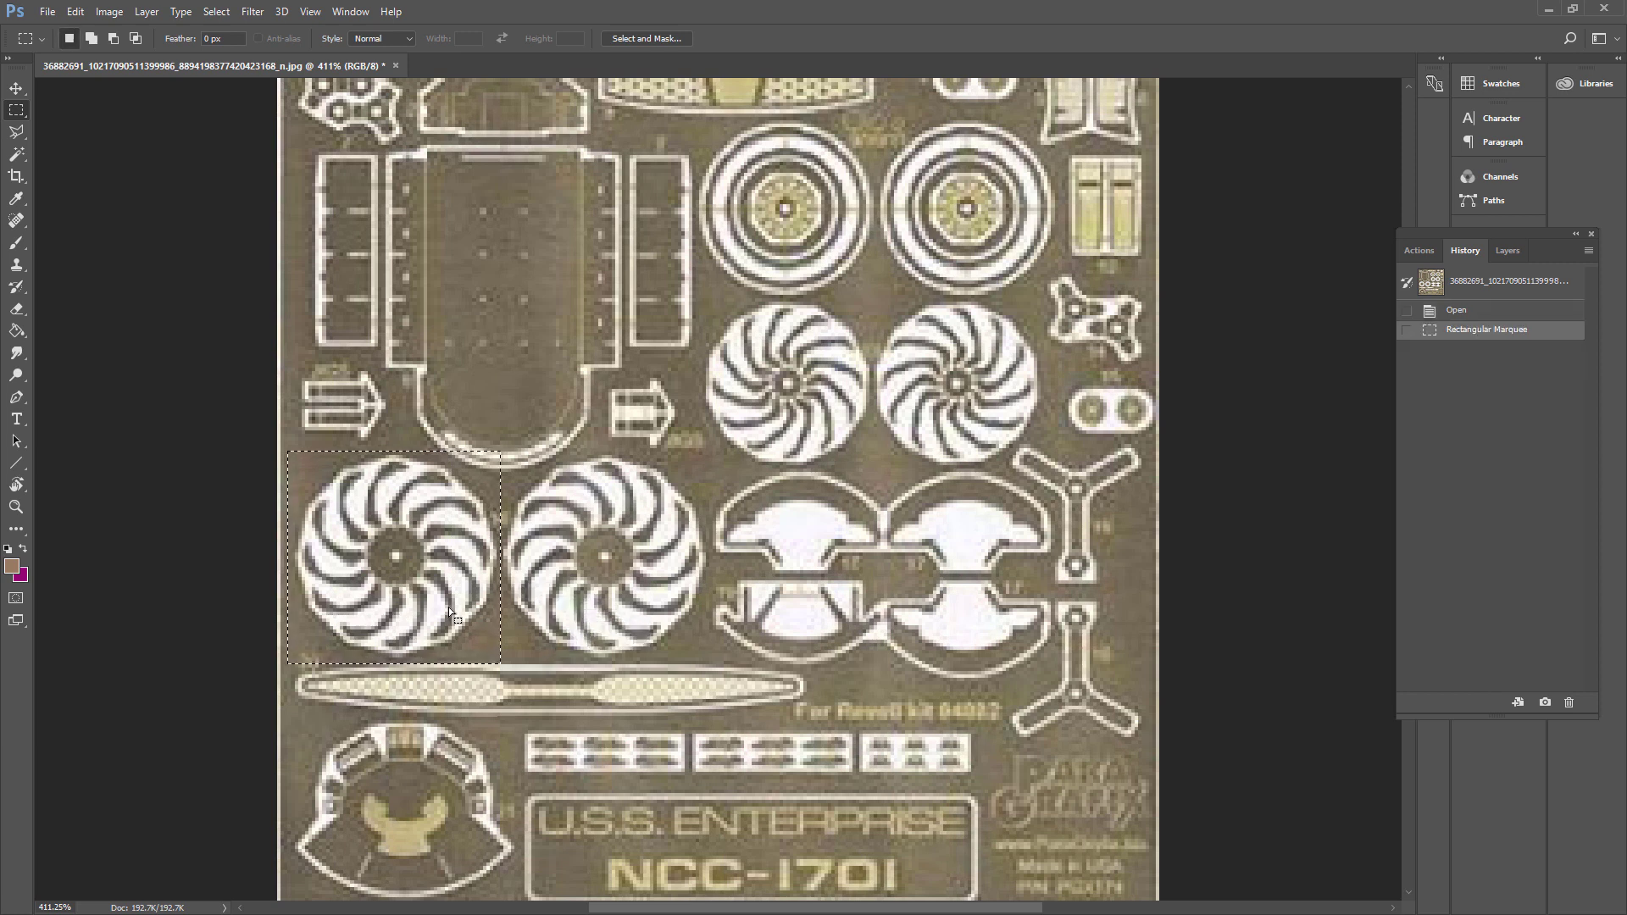
{"action": "left_click_drag", "start_coordinate": [456, 610], "coordinate": [458, 609]}
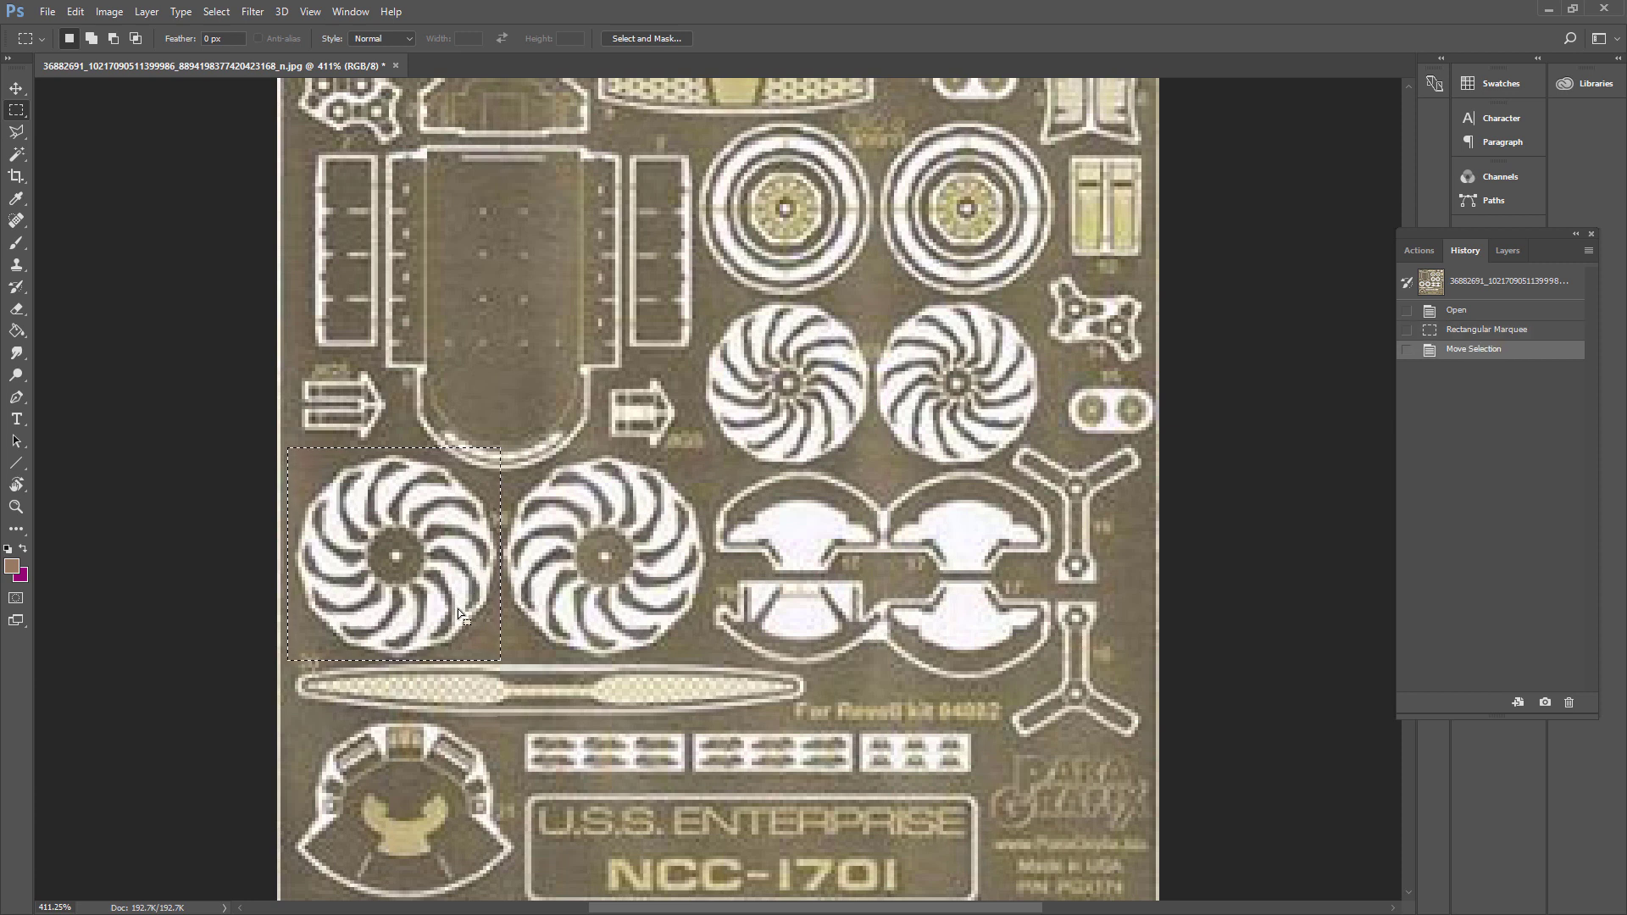
{"action": "key", "text": "ctrl+x"}
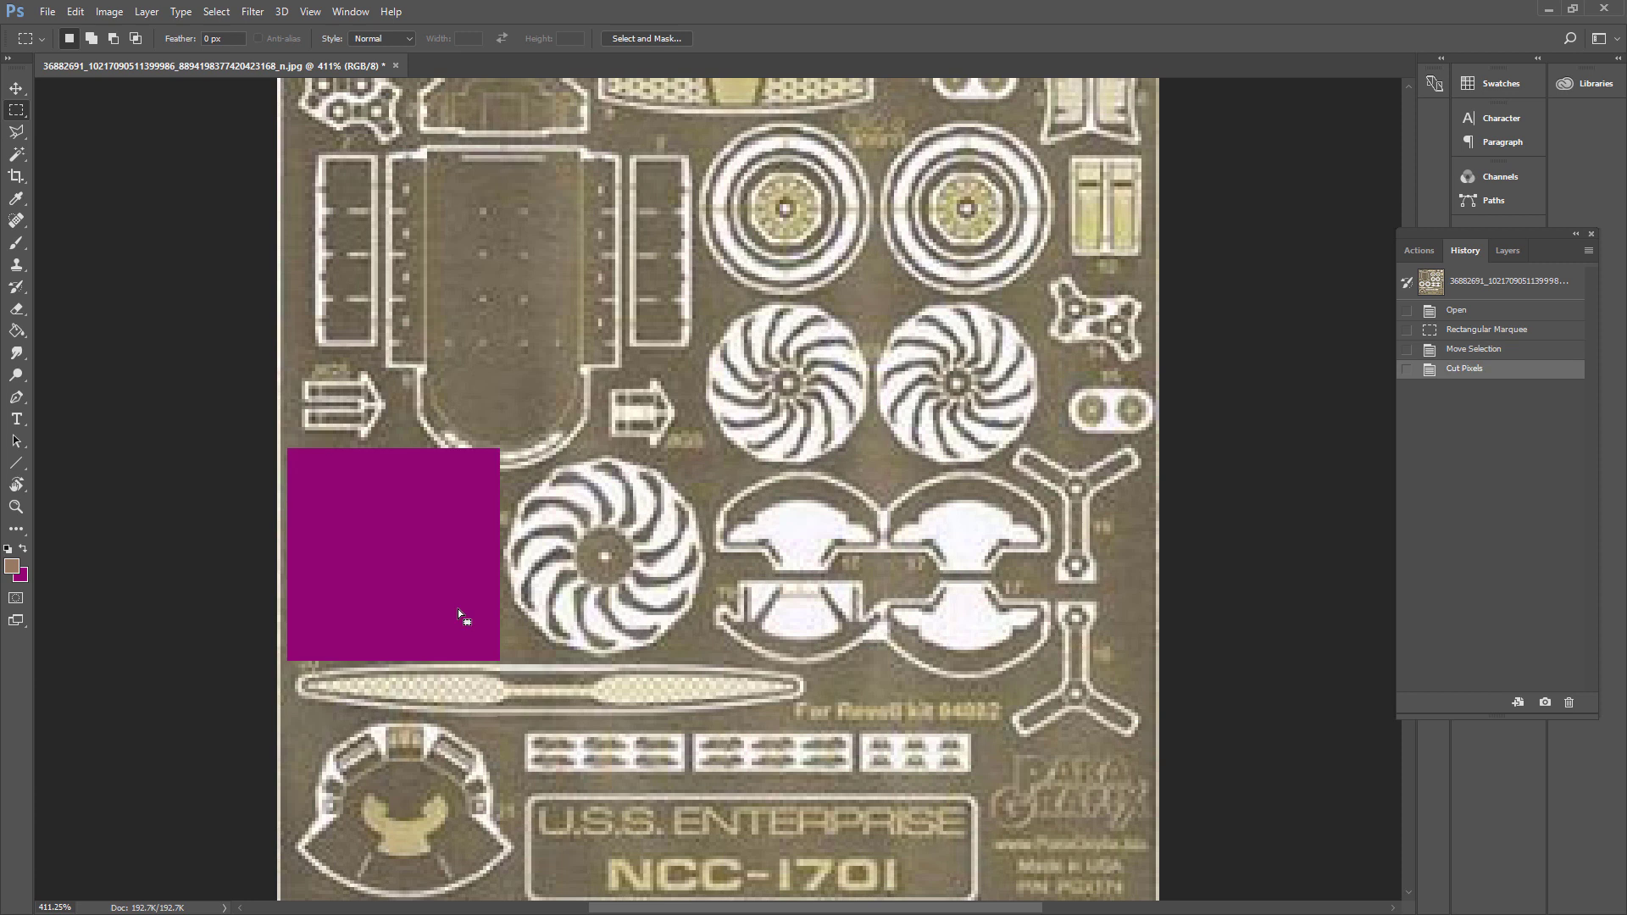
{"action": "key", "text": "ctrl+v"}
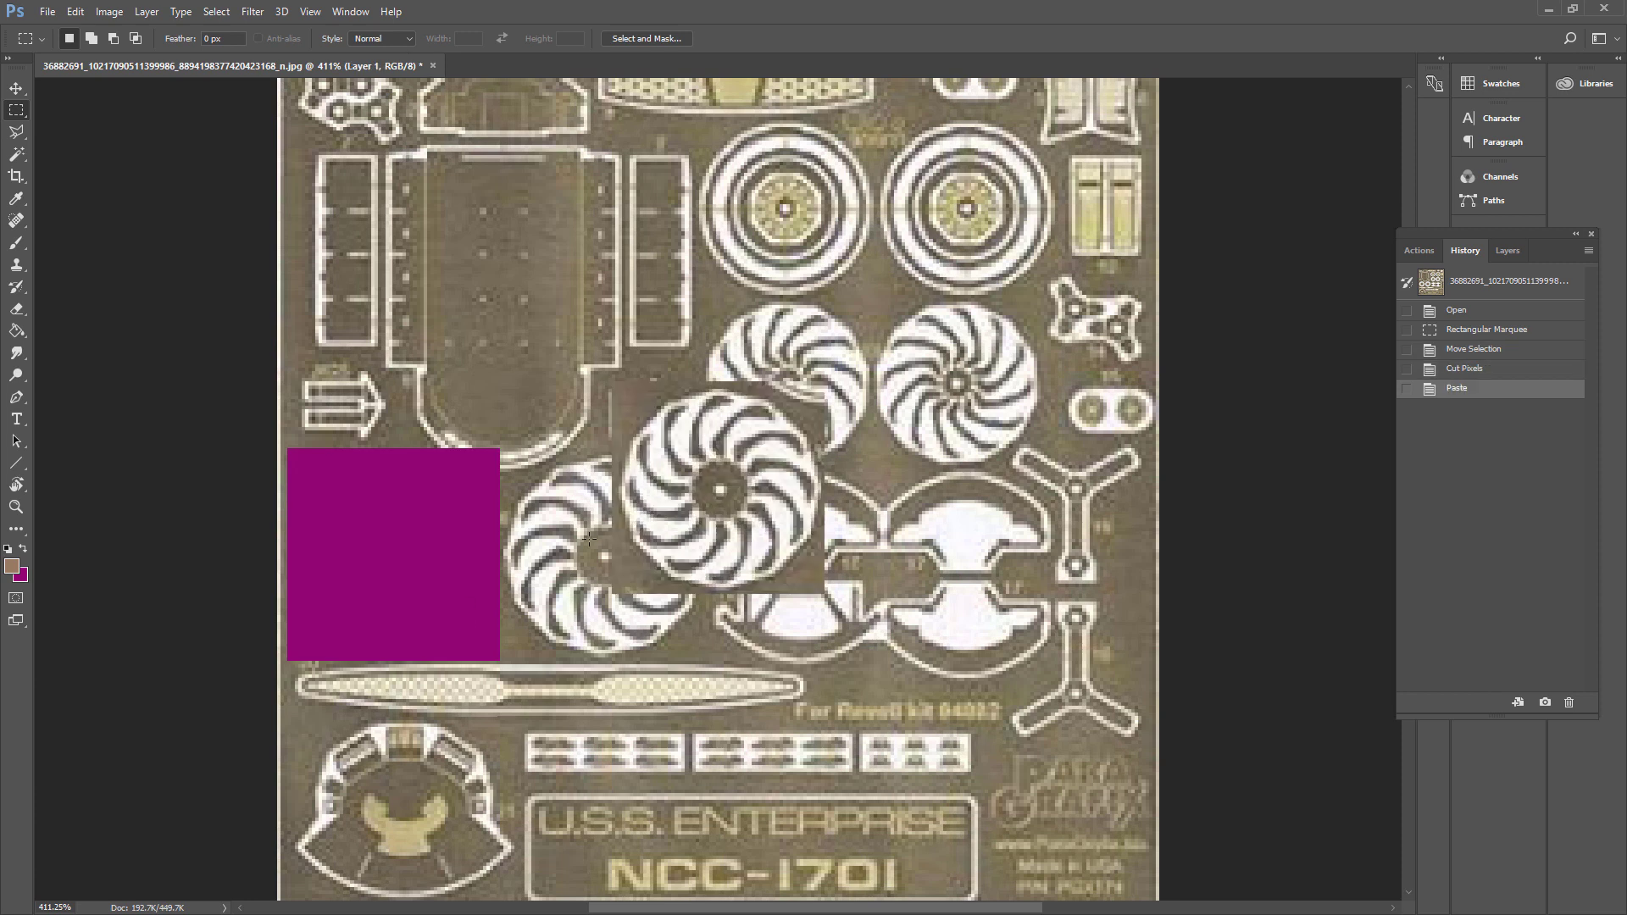
{"action": "left_click", "coordinate": [16, 88]}
{"action": "left_click_drag", "start_coordinate": [750, 496], "coordinate": [795, 402]}
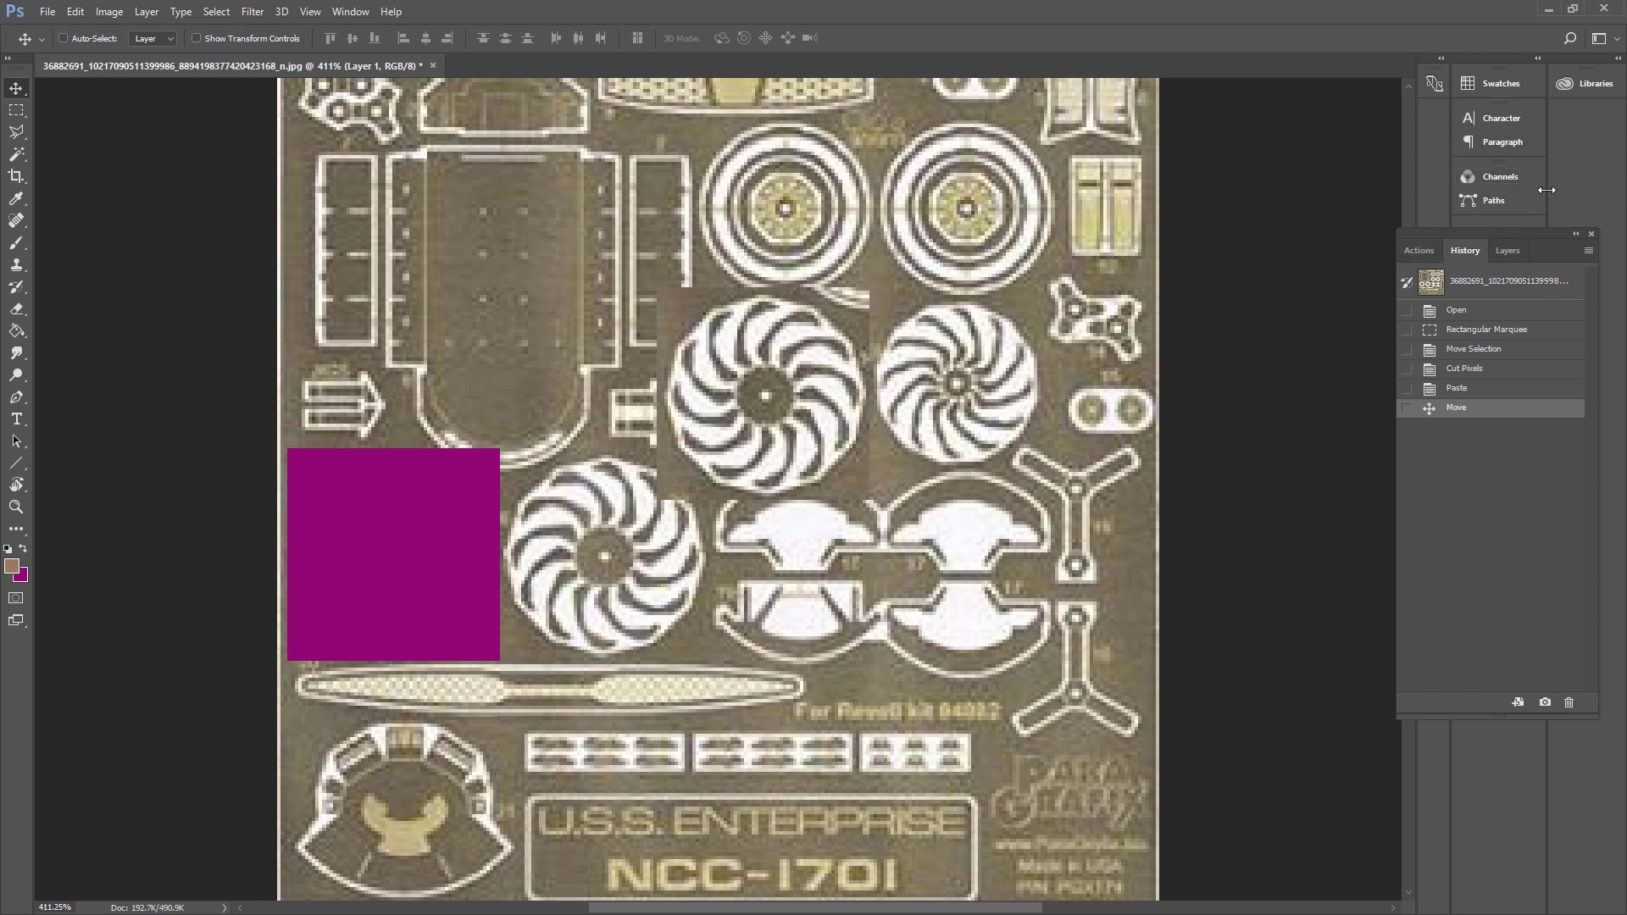
Step: Align Layer 1 over the fan beneath at 35% opacity, then restore full opacity
{"action": "left_click", "coordinate": [1508, 252]}
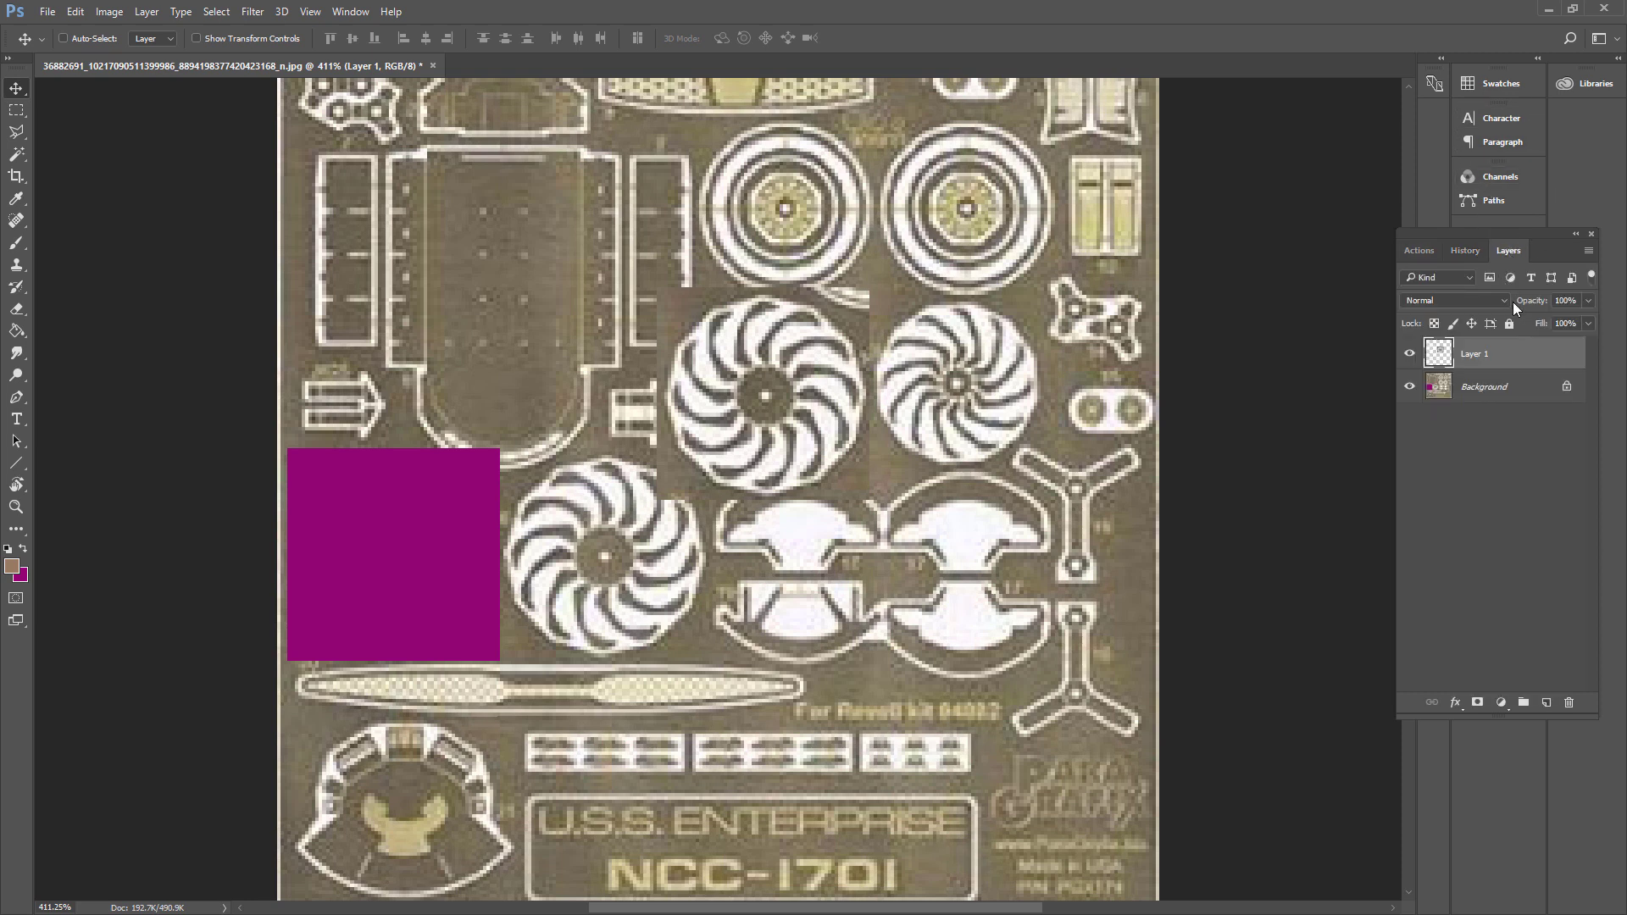
{"action": "left_click", "coordinate": [1587, 304]}
{"action": "left_click_drag", "start_coordinate": [1563, 327], "coordinate": [1539, 335]}
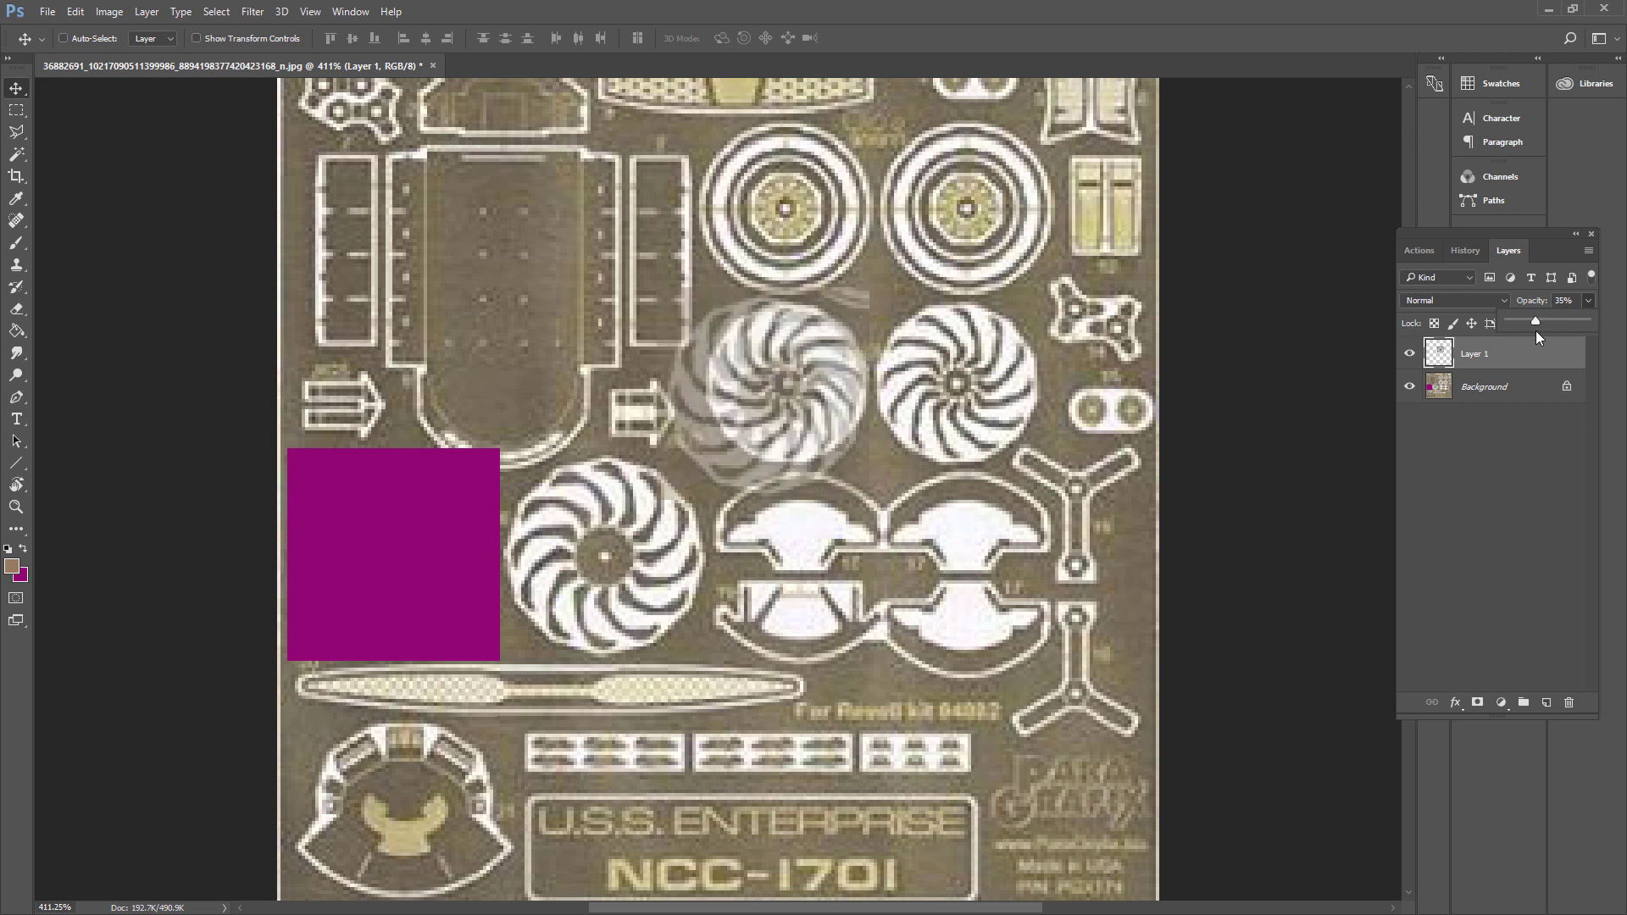
{"action": "mouse_move", "coordinate": [839, 412]}
{"action": "left_mouse_down"}
{"action": "mouse_move", "coordinate": [900, 373]}
{"action": "mouse_move", "coordinate": [866, 410]}
{"action": "left_mouse_up"}
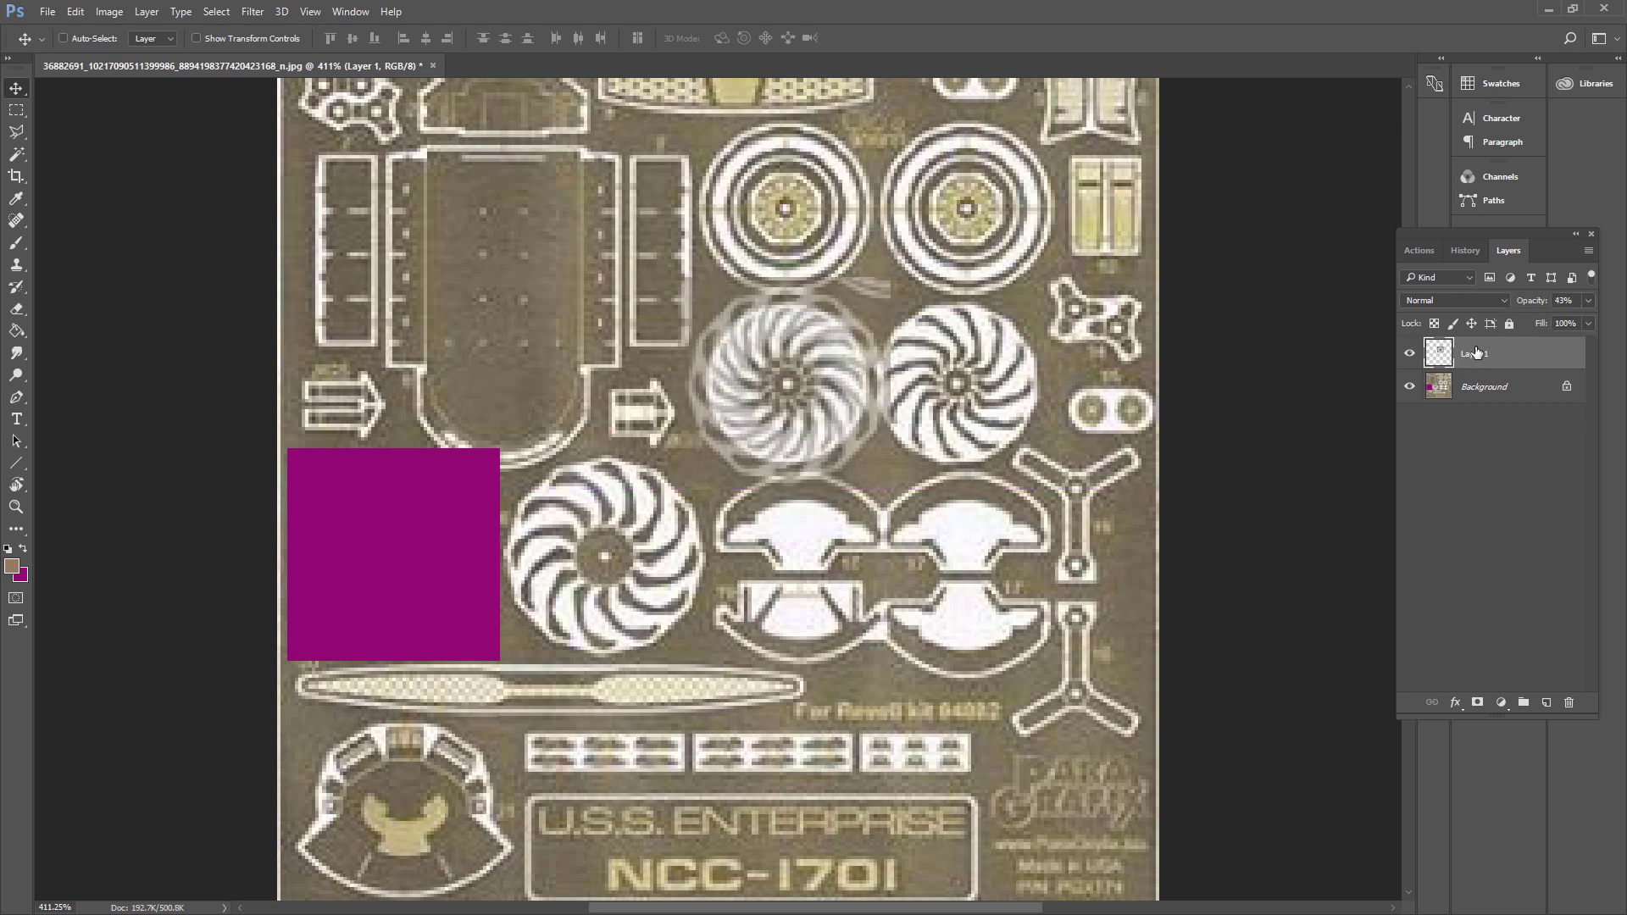
{"action": "left_click", "coordinate": [1586, 324]}
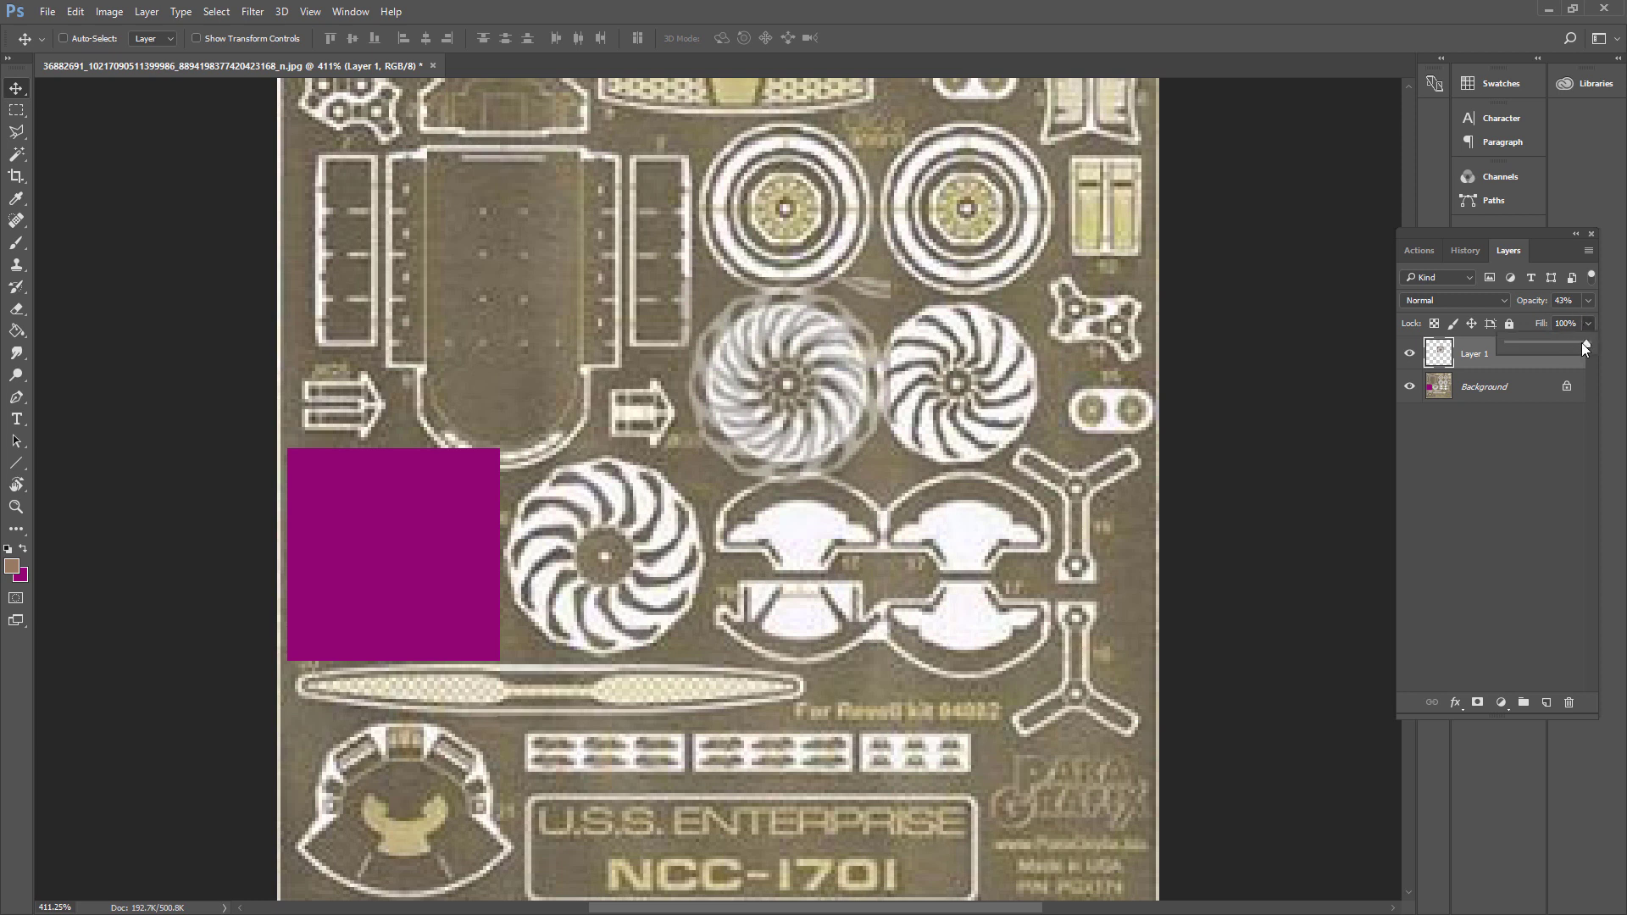
{"action": "left_click", "coordinate": [1588, 299]}
{"action": "left_click_drag", "start_coordinate": [1542, 322], "coordinate": [1593, 332]}
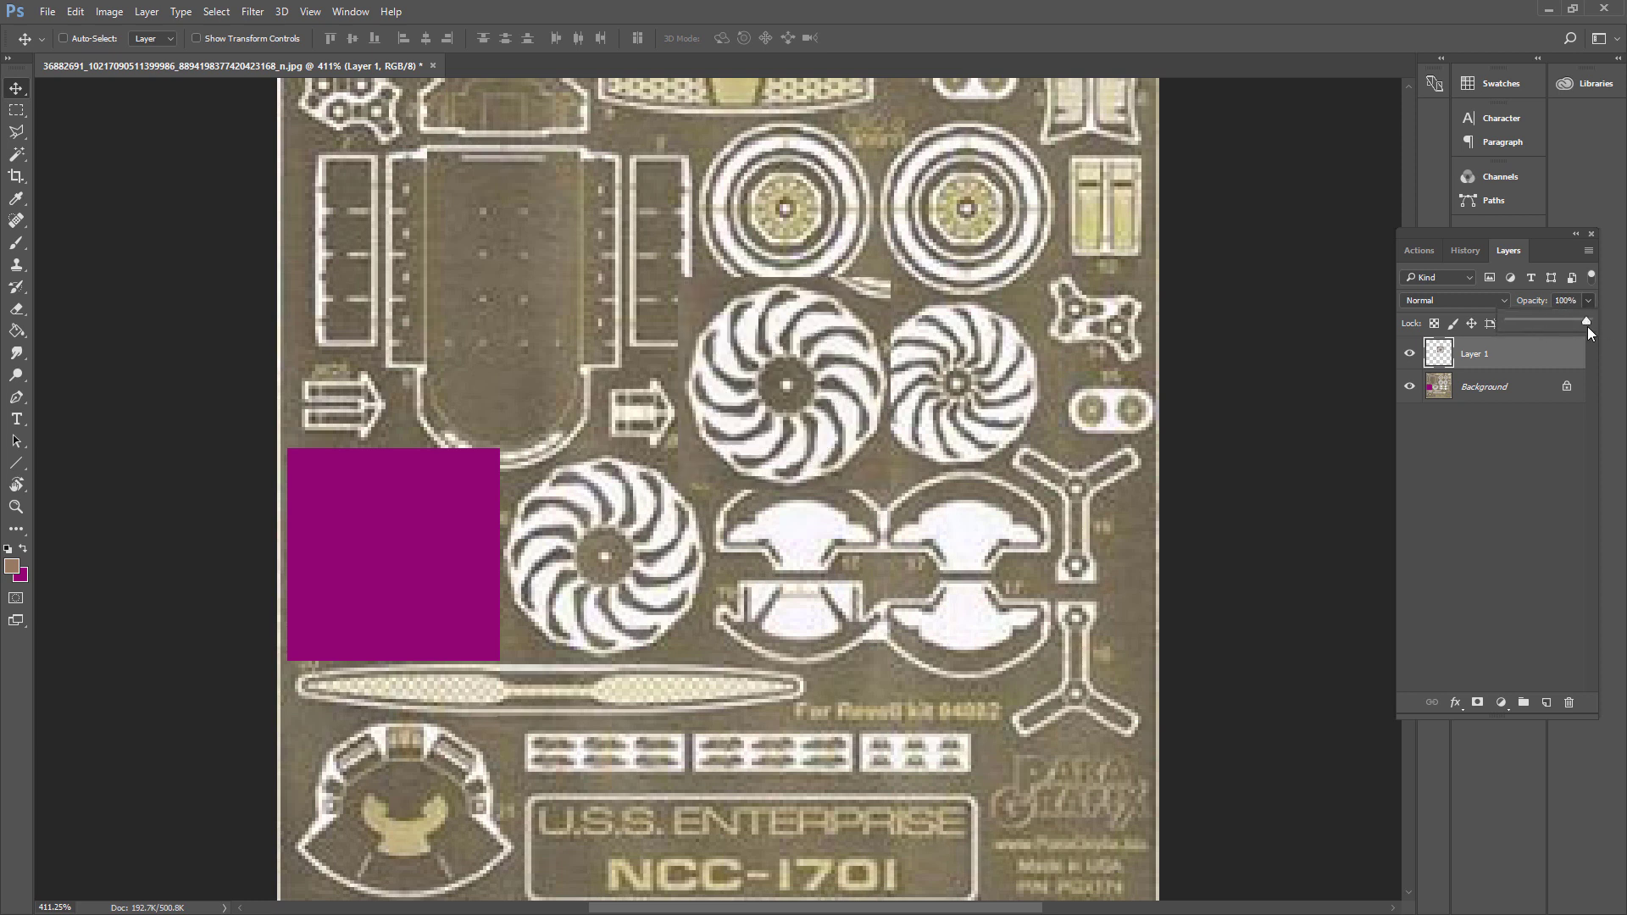
Step: Crop to a square around the pasted fan and toggle Layer 1's visibility to compare
{"action": "left_click", "coordinate": [16, 175]}
{"action": "left_click_drag", "start_coordinate": [678, 277], "coordinate": [938, 495], "text": "shift"}
{"action": "key", "text": "Return"}
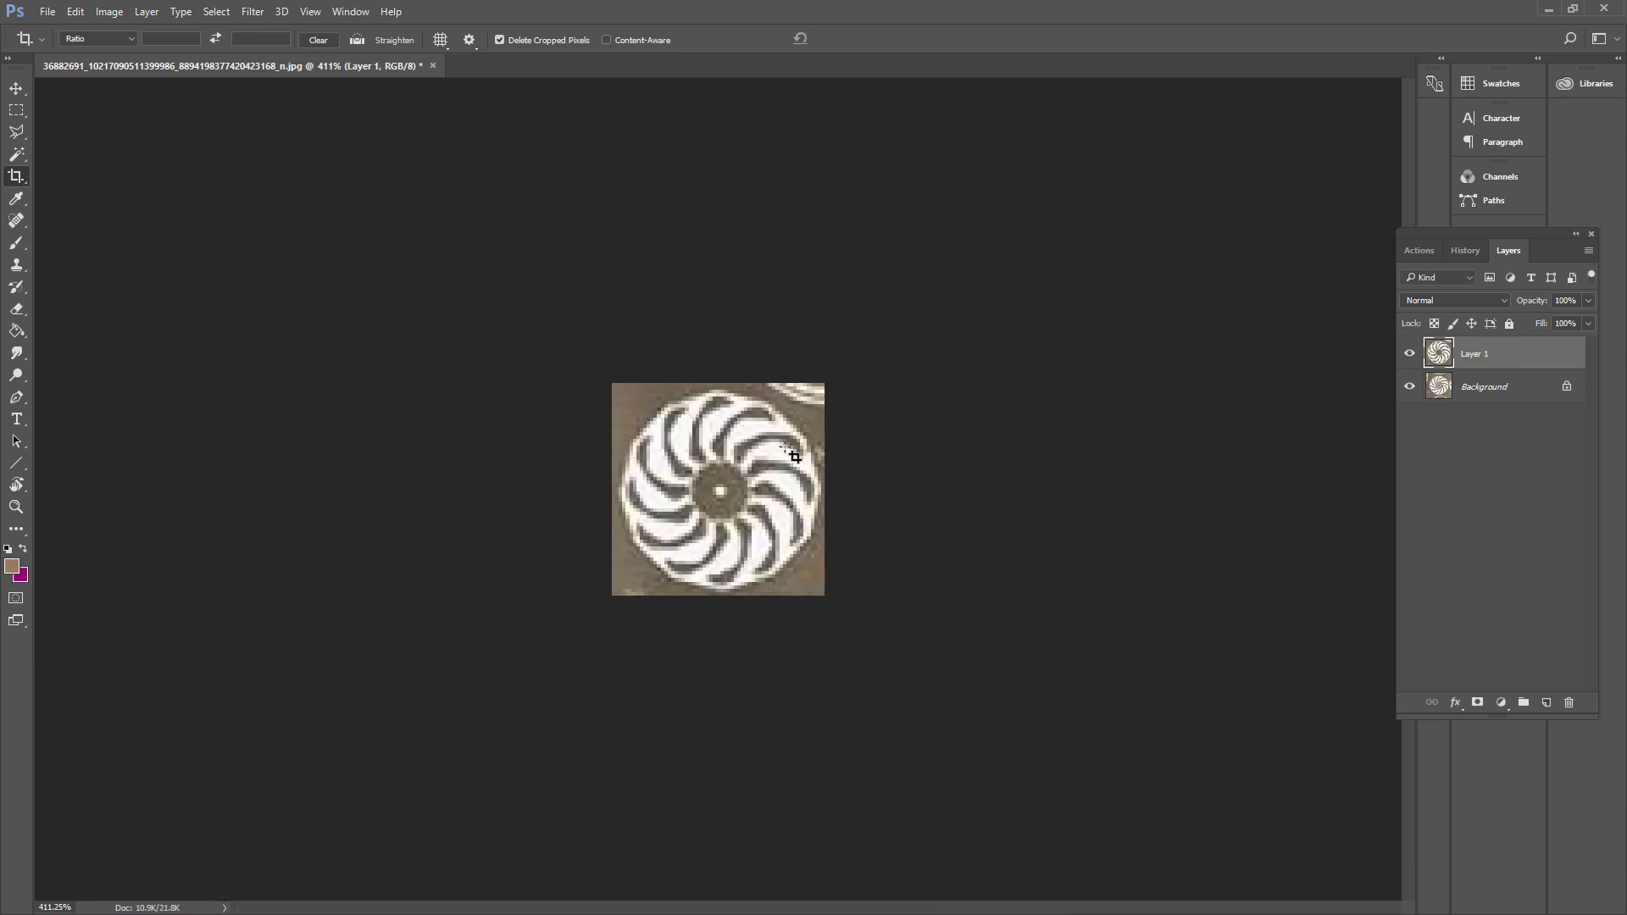
{"action": "left_click", "coordinate": [1409, 359]}
{"action": "left_click", "coordinate": [1411, 359]}
{"action": "left_click", "coordinate": [1412, 360]}
{"action": "left_click", "coordinate": [1411, 355]}
Step: Save the cropped fan as JPEG file topfan.jpg and confirm the JPEG Options
{"action": "left_click", "coordinate": [48, 12]}
{"action": "left_click", "coordinate": [124, 202]}
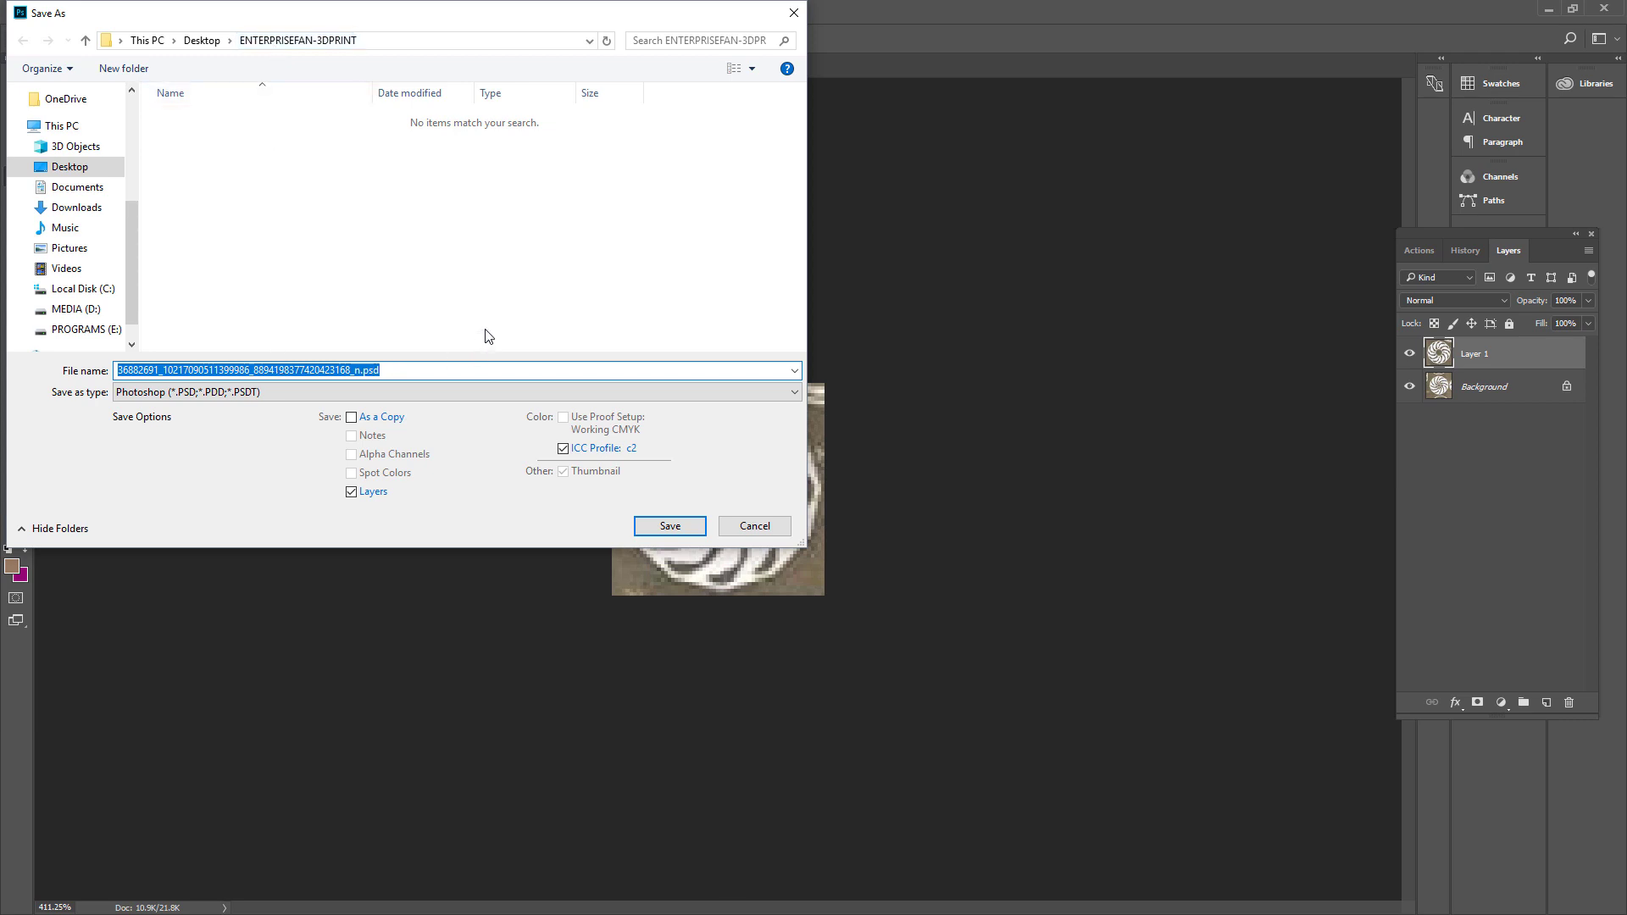
{"action": "type", "text": "topfan"}
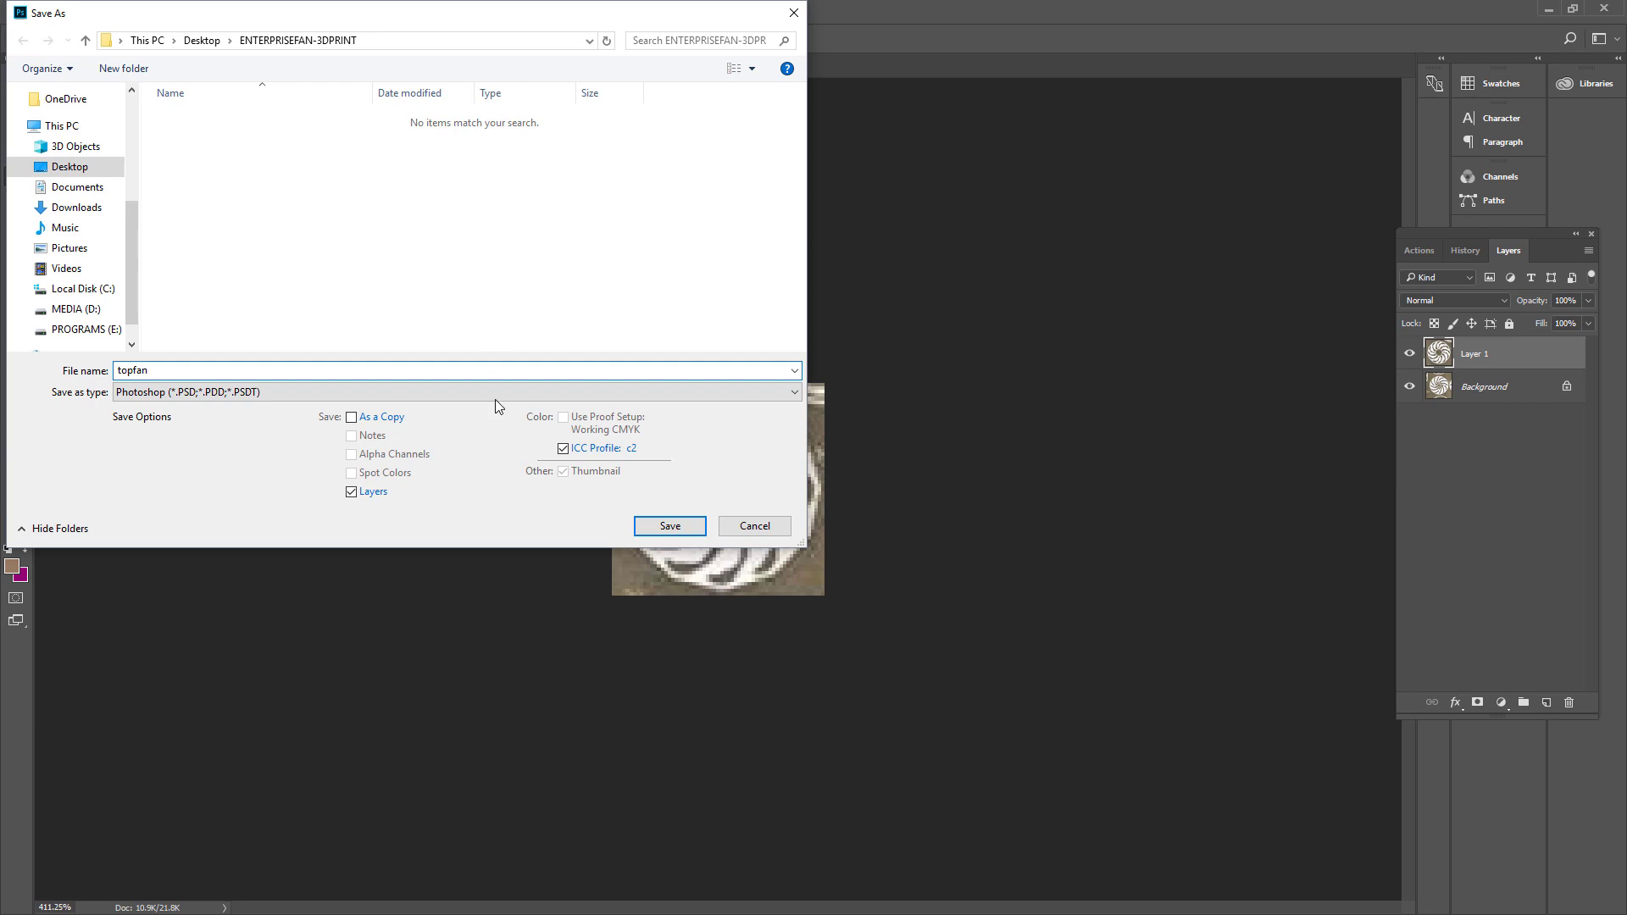
{"action": "left_click", "coordinate": [730, 396]}
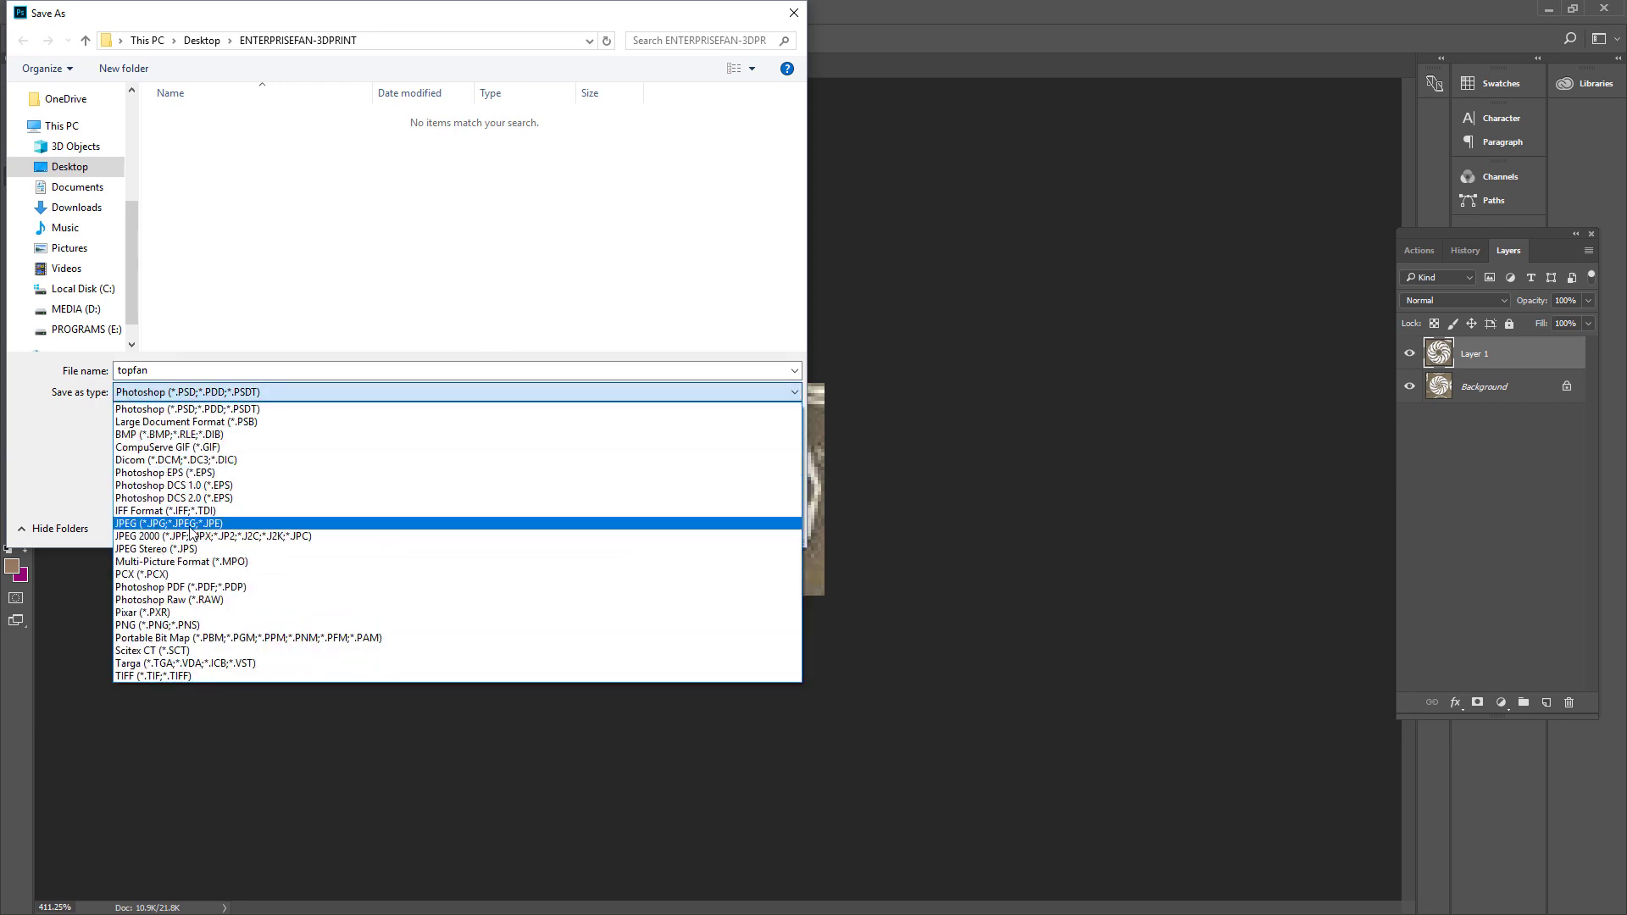
{"action": "left_click", "coordinate": [191, 523]}
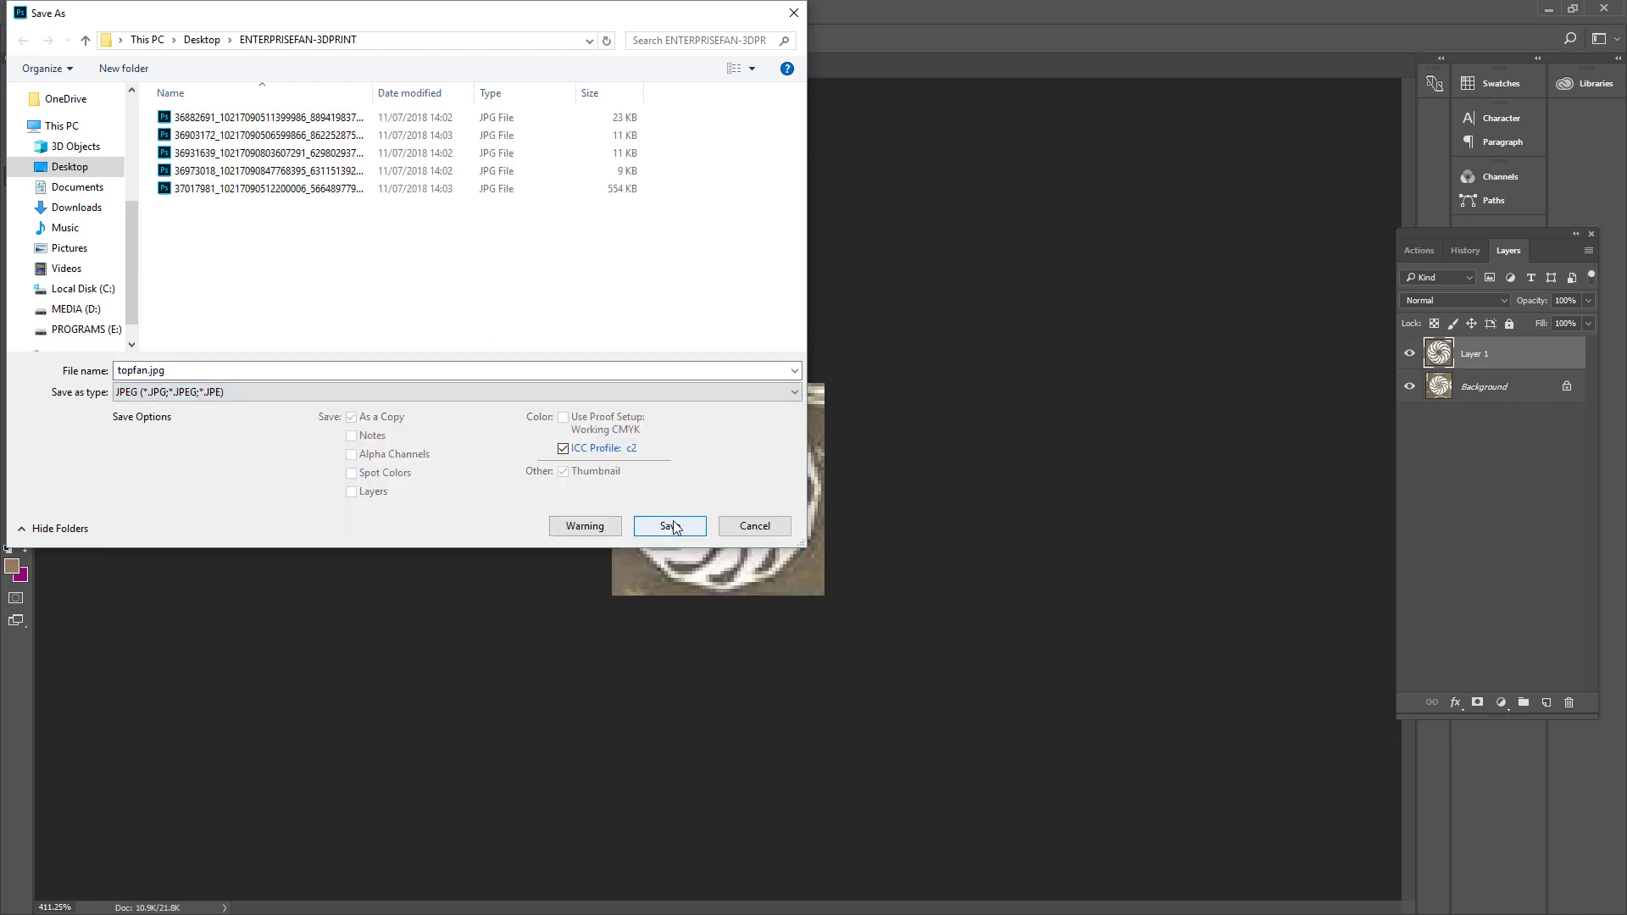
{"action": "left_click", "coordinate": [674, 527]}
{"action": "left_click", "coordinate": [538, 296]}
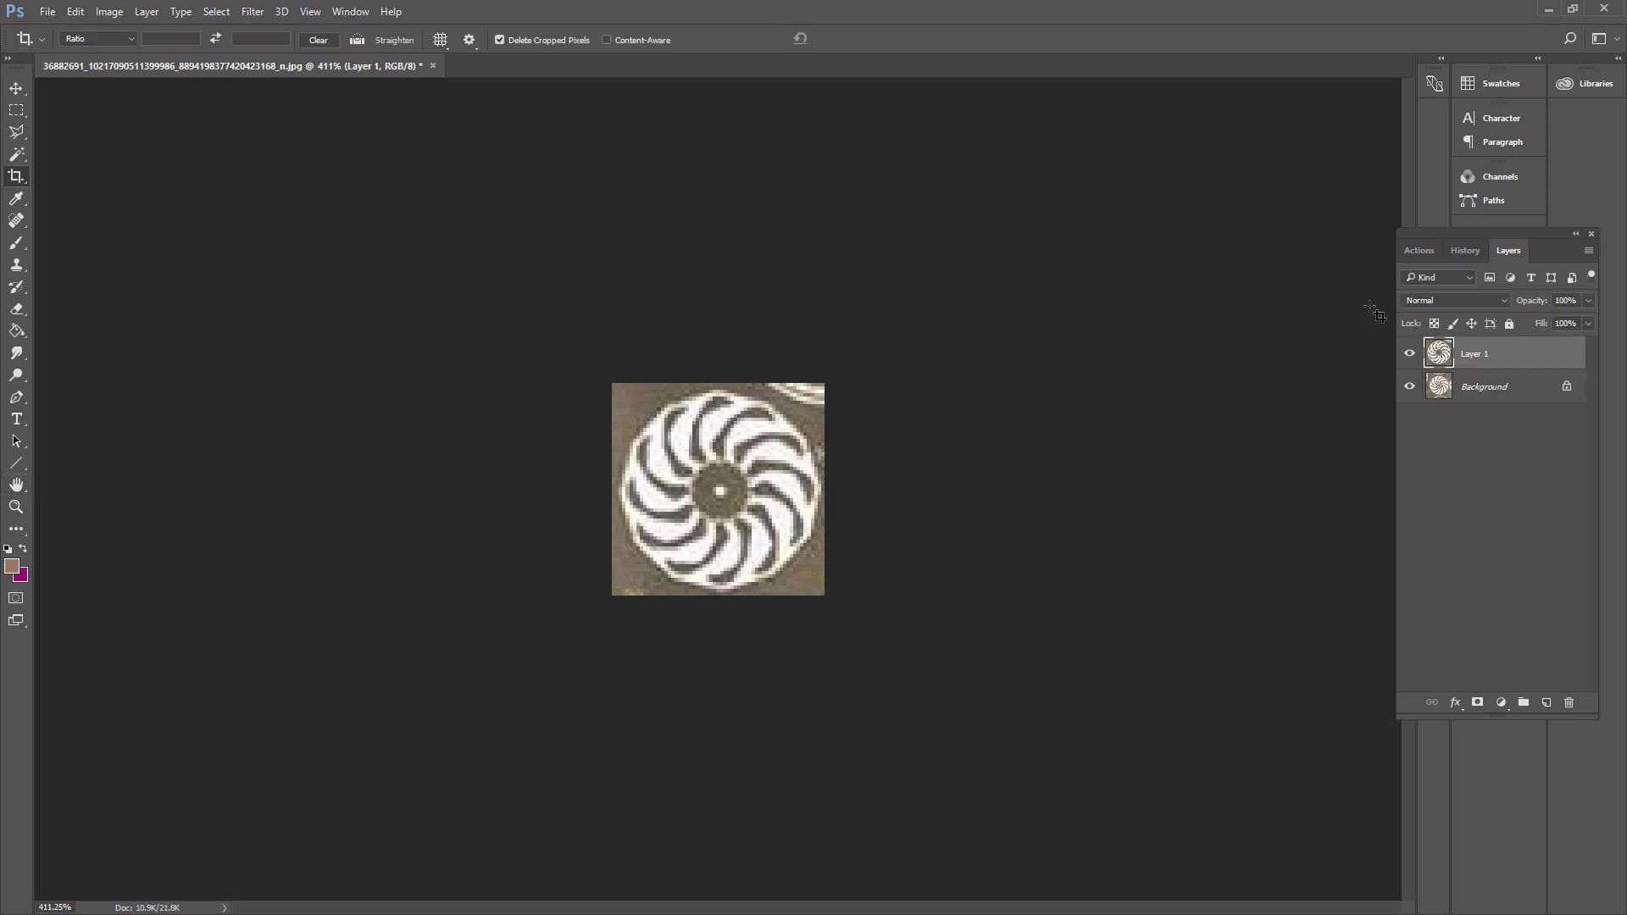
Step: Save the Background-only fan as fanbase.jpg, then quit Photoshop without saving changes
{"action": "left_click", "coordinate": [1409, 353]}
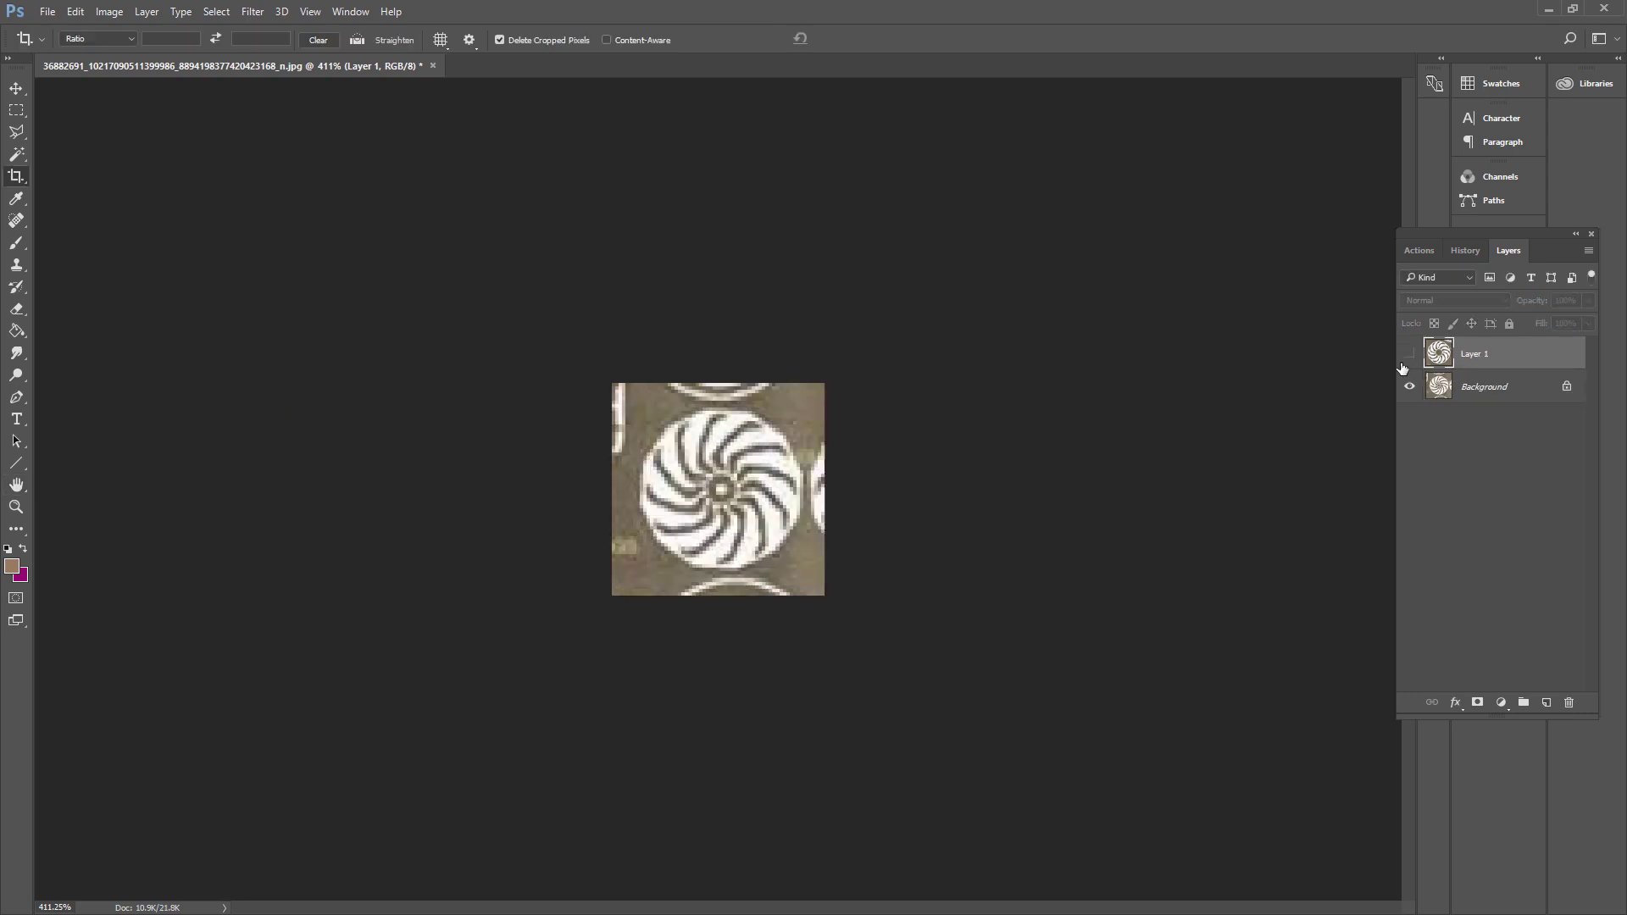
{"action": "left_click", "coordinate": [47, 11]}
{"action": "left_click", "coordinate": [111, 203]}
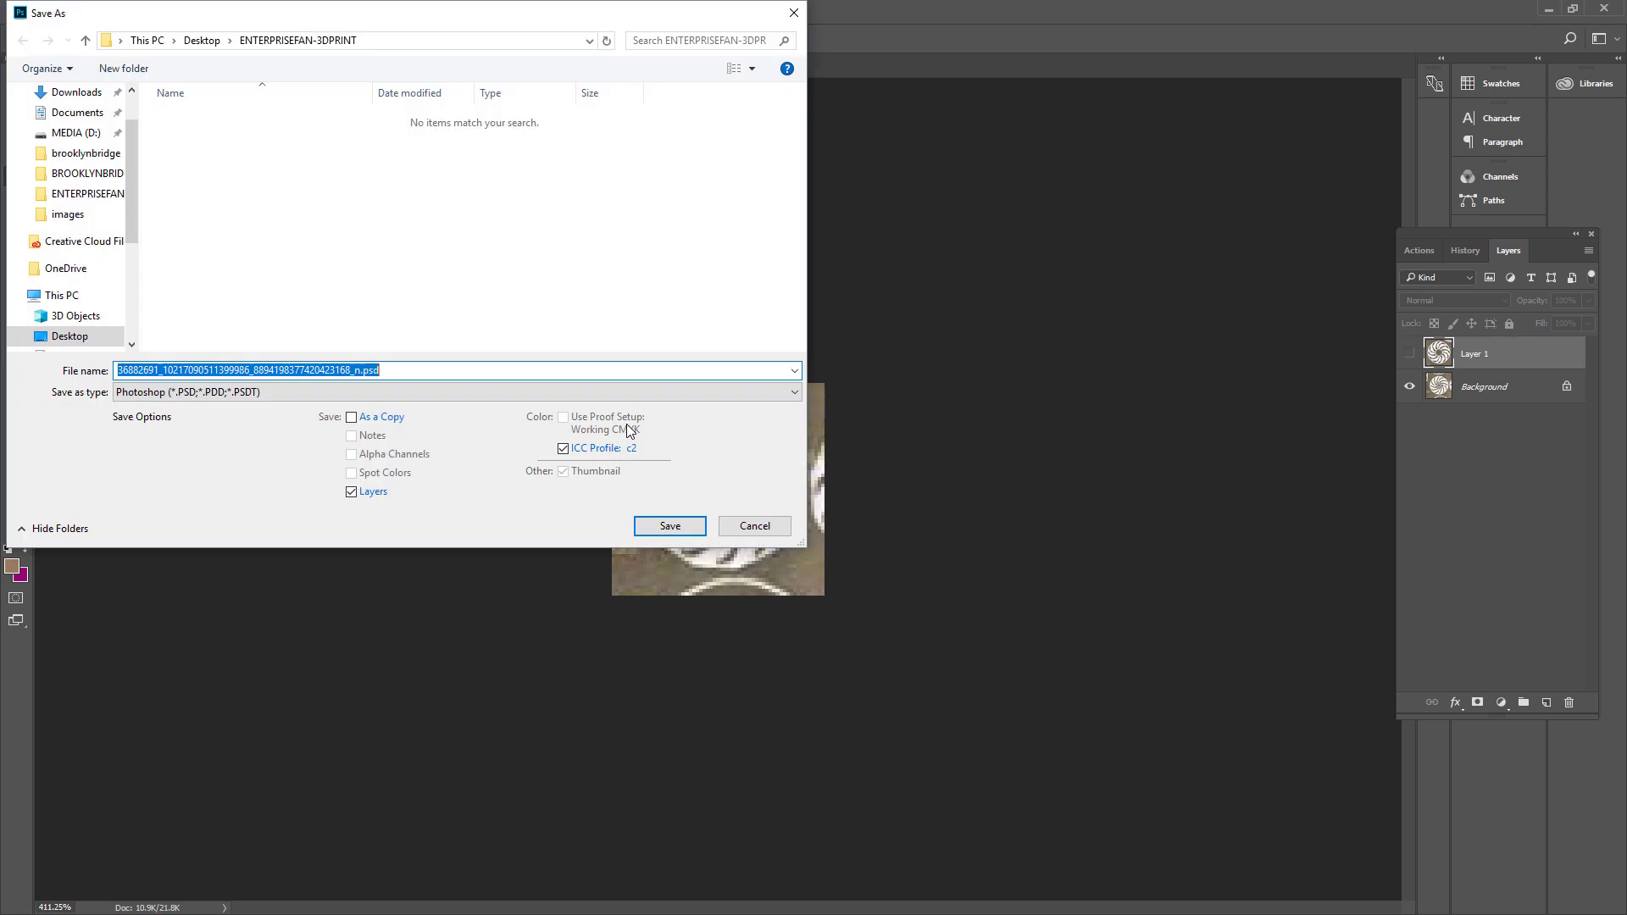
{"action": "type", "text": "fanbase"}
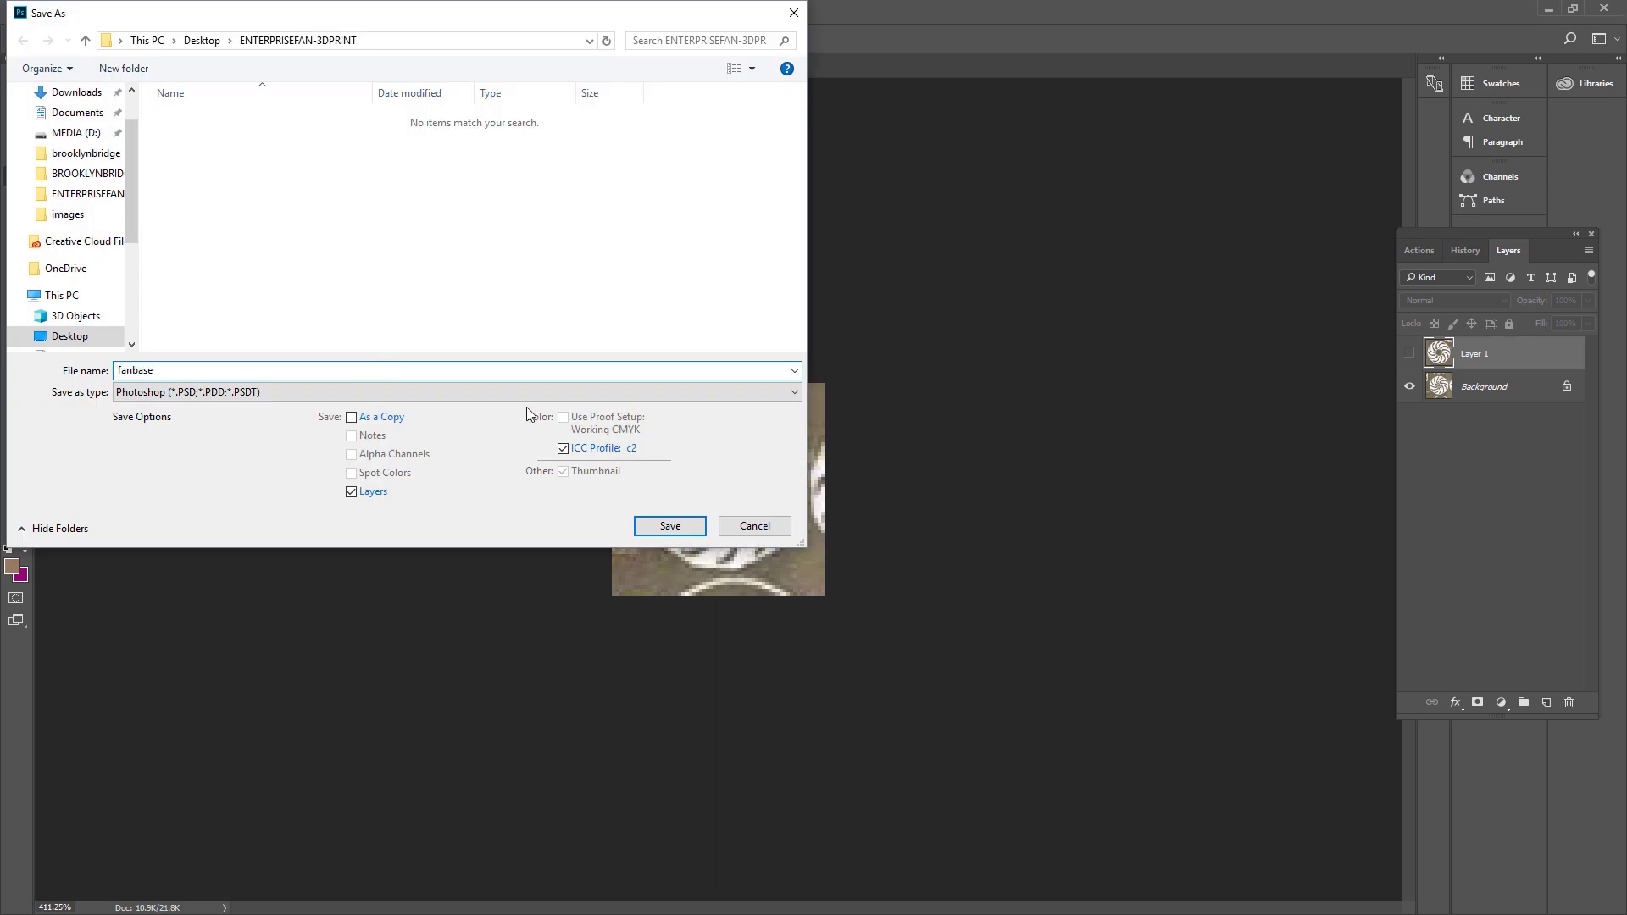
{"action": "left_click", "coordinate": [781, 394]}
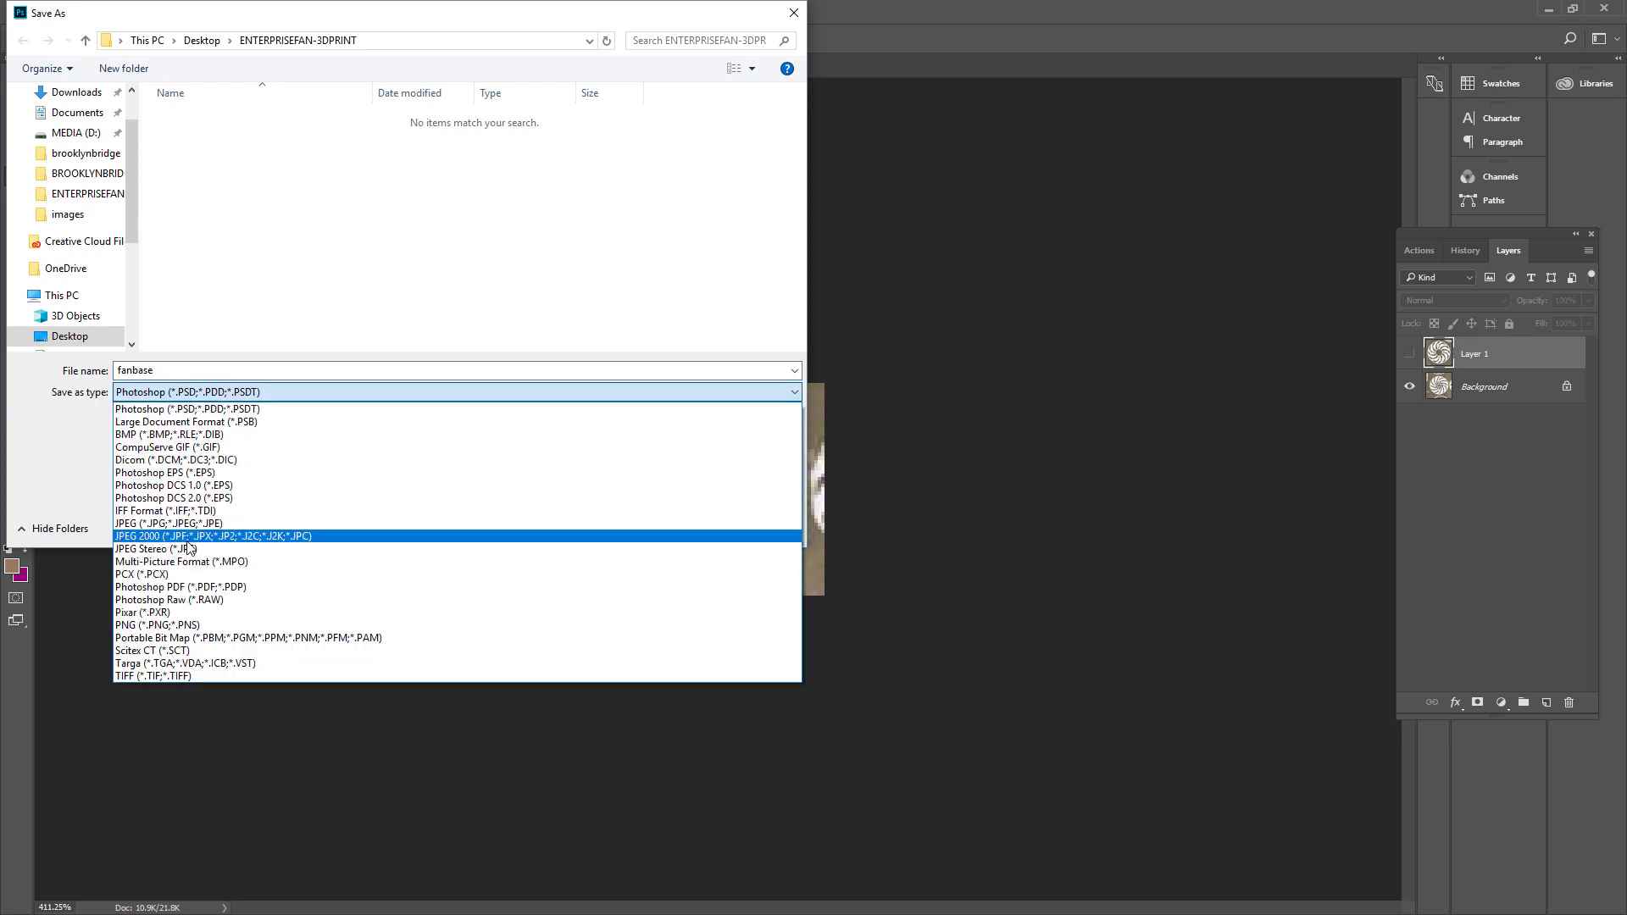
{"action": "left_click", "coordinate": [169, 523]}
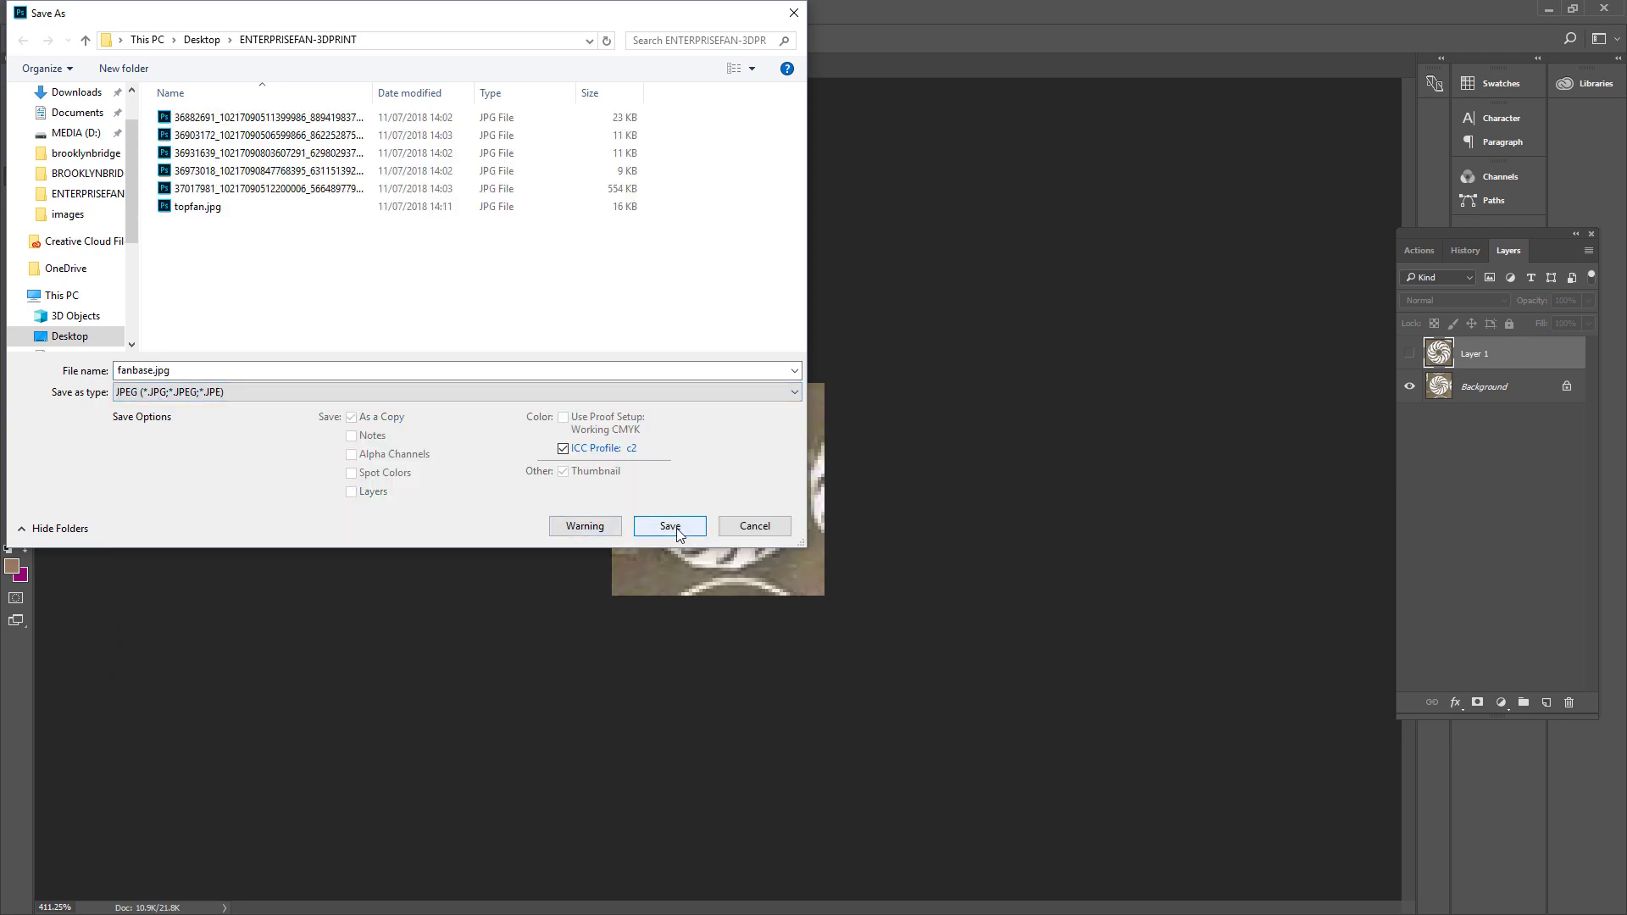
{"action": "left_click", "coordinate": [677, 530]}
{"action": "left_click", "coordinate": [540, 297]}
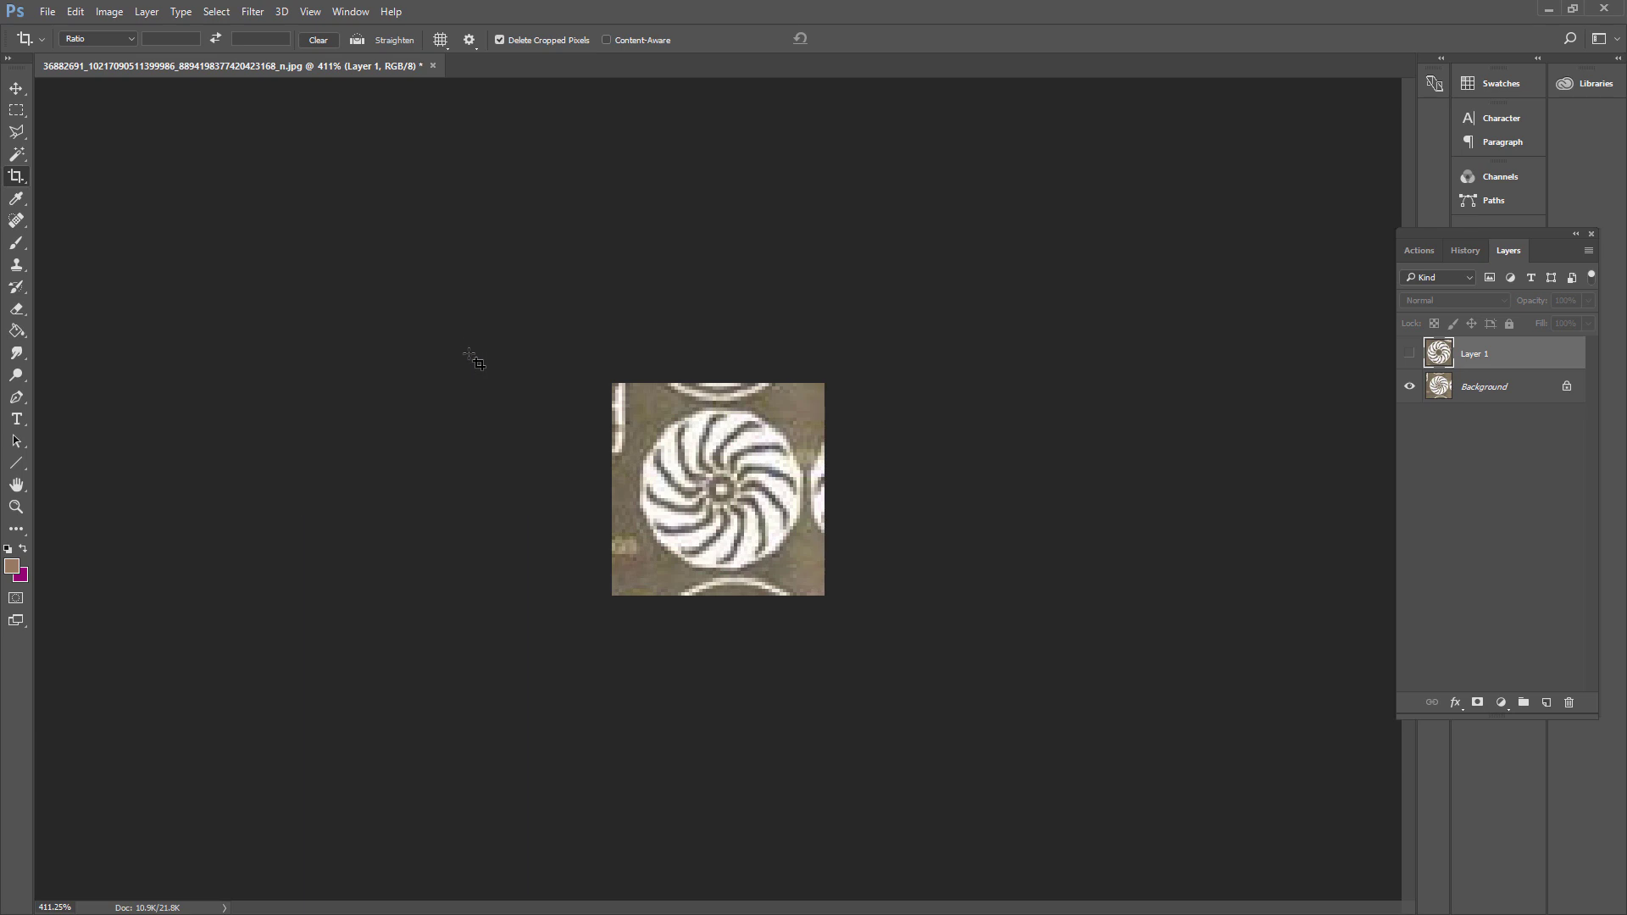
{"action": "left_click", "coordinate": [1604, 8]}
{"action": "left_click", "coordinate": [752, 362]}
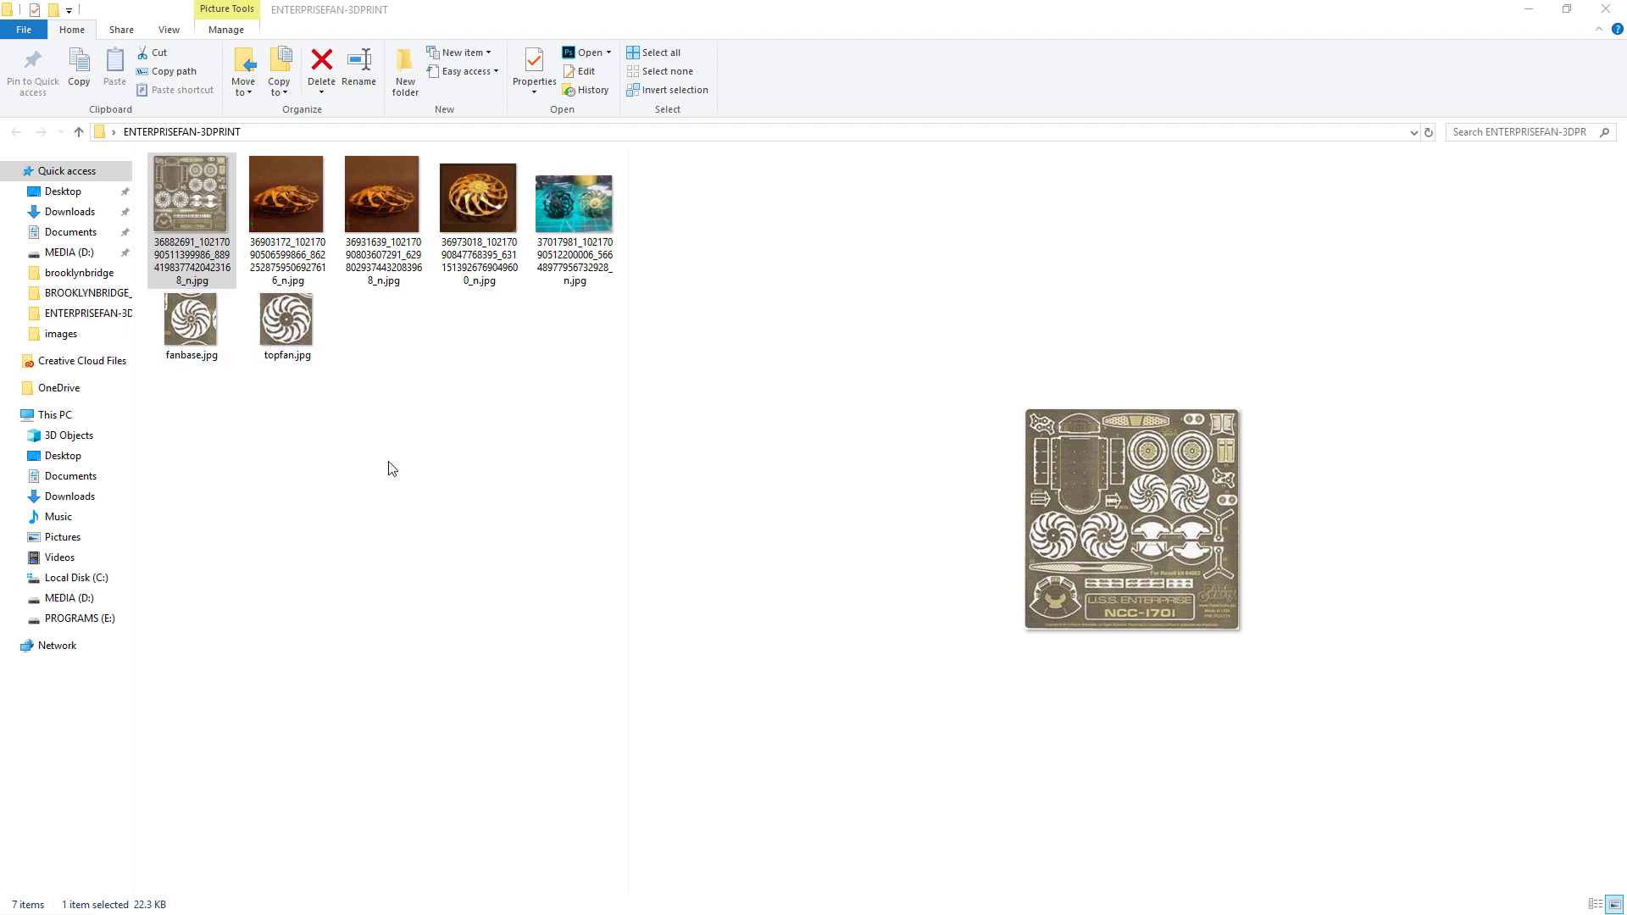
Step: Deselect the file to check that fanbase.jpg and topfan.jpg sit among the seven images
{"action": "left_click", "coordinate": [388, 465]}
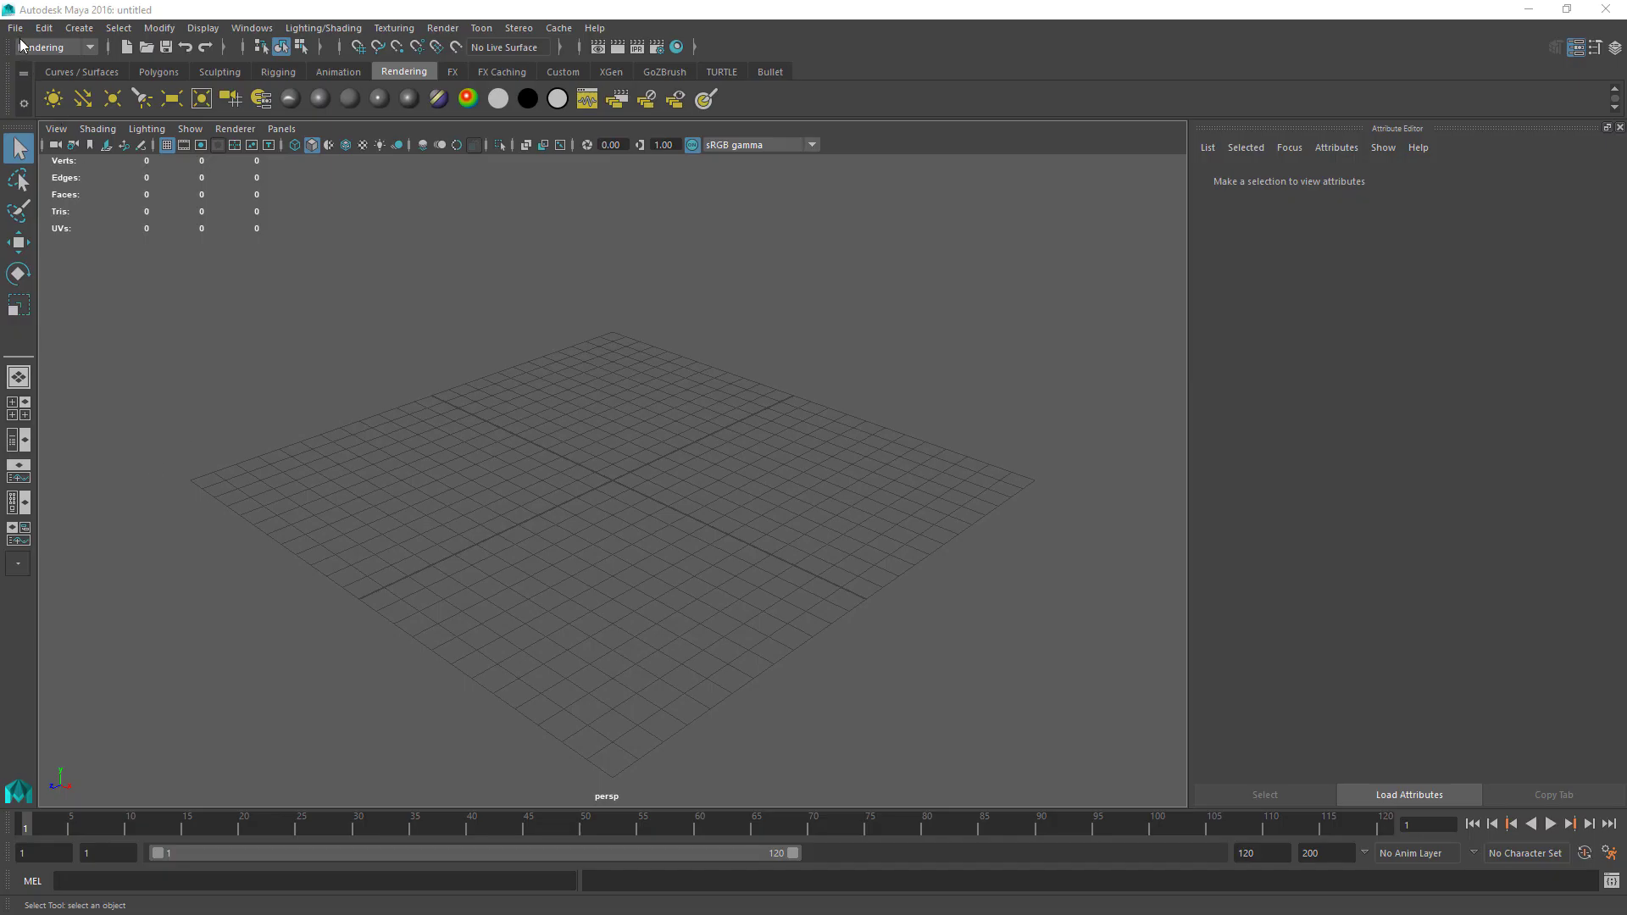
Step: Create a new Maya project named FAN, located in the Desktop's ENTERPRISEFAN-3DPRINT folder
{"action": "left_click", "coordinate": [15, 29]}
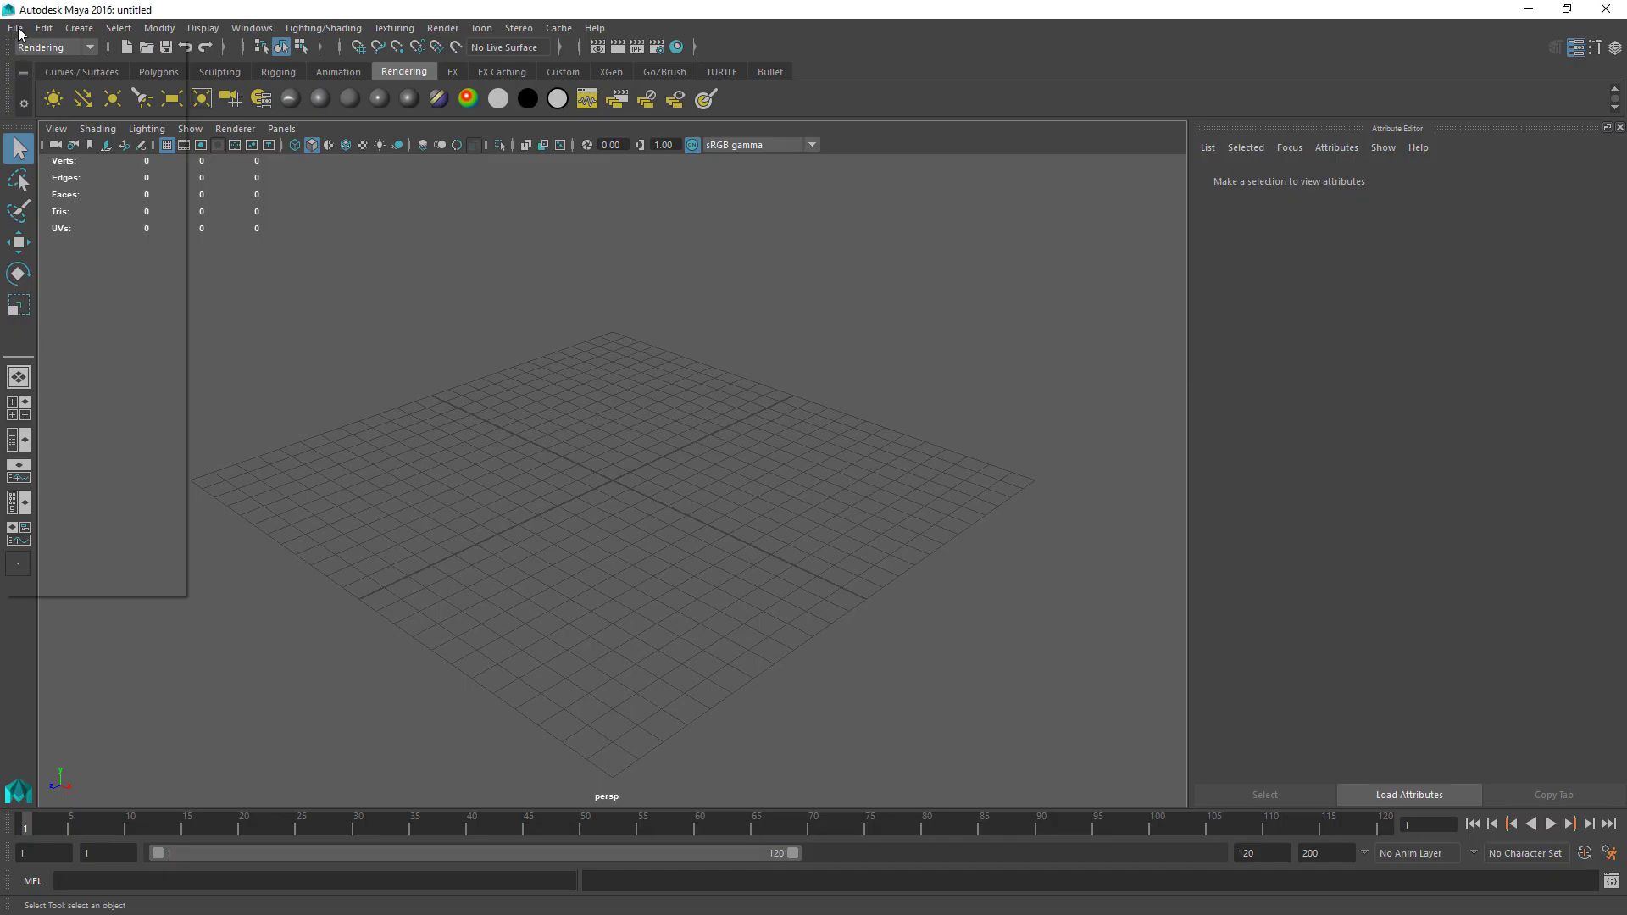
{"action": "mouse_move", "coordinate": [68, 278]}
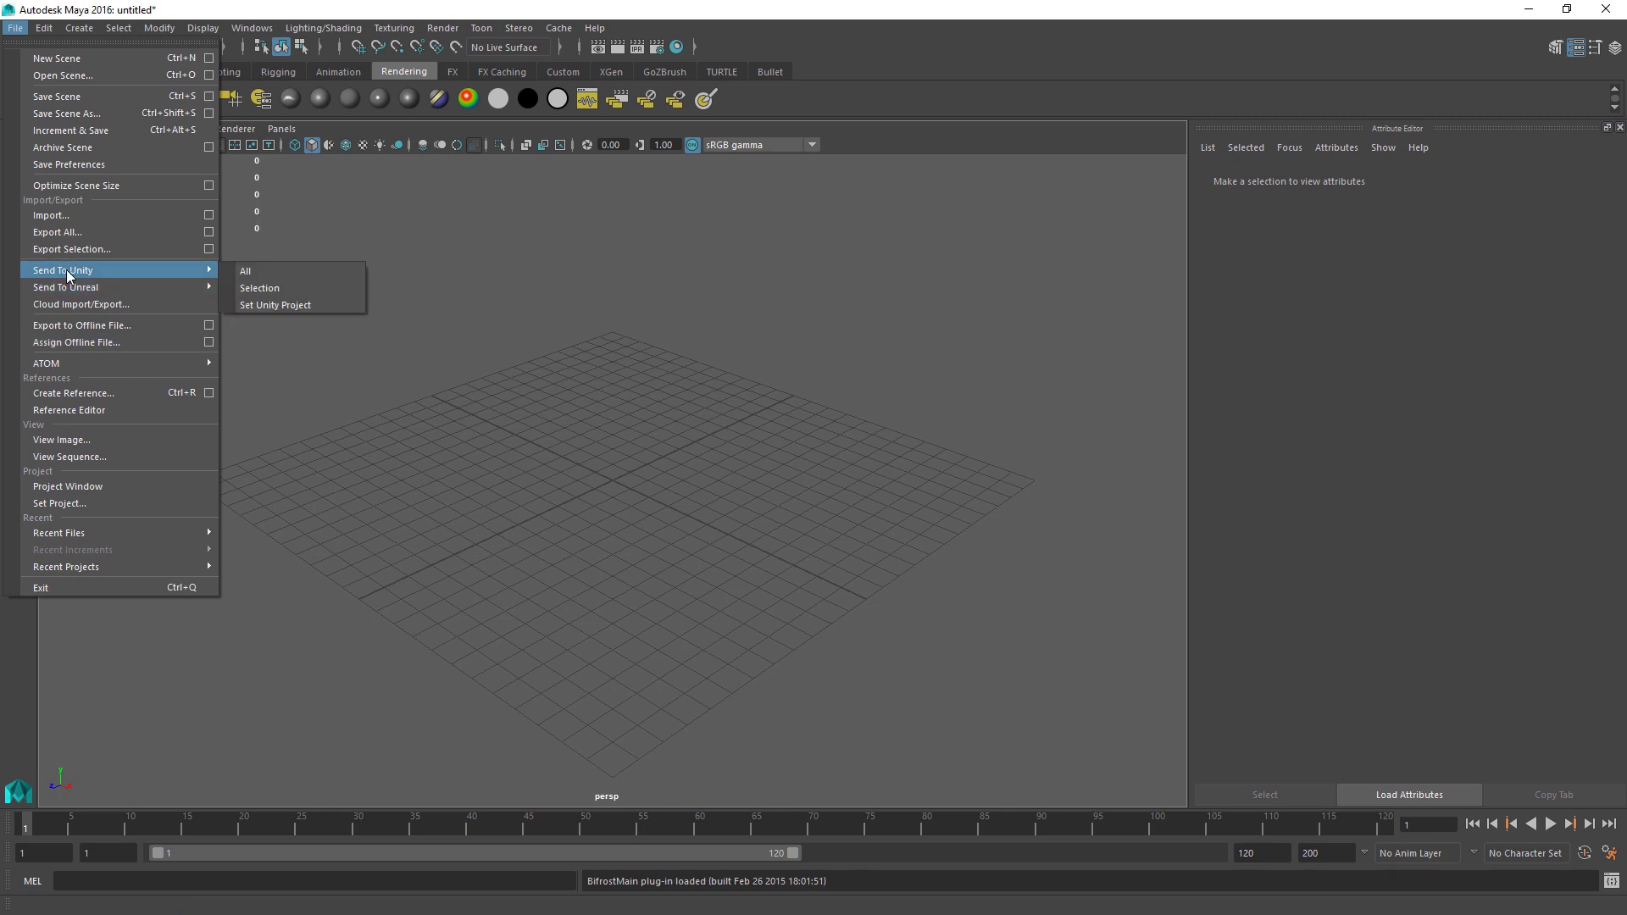
{"action": "left_click", "coordinate": [86, 489]}
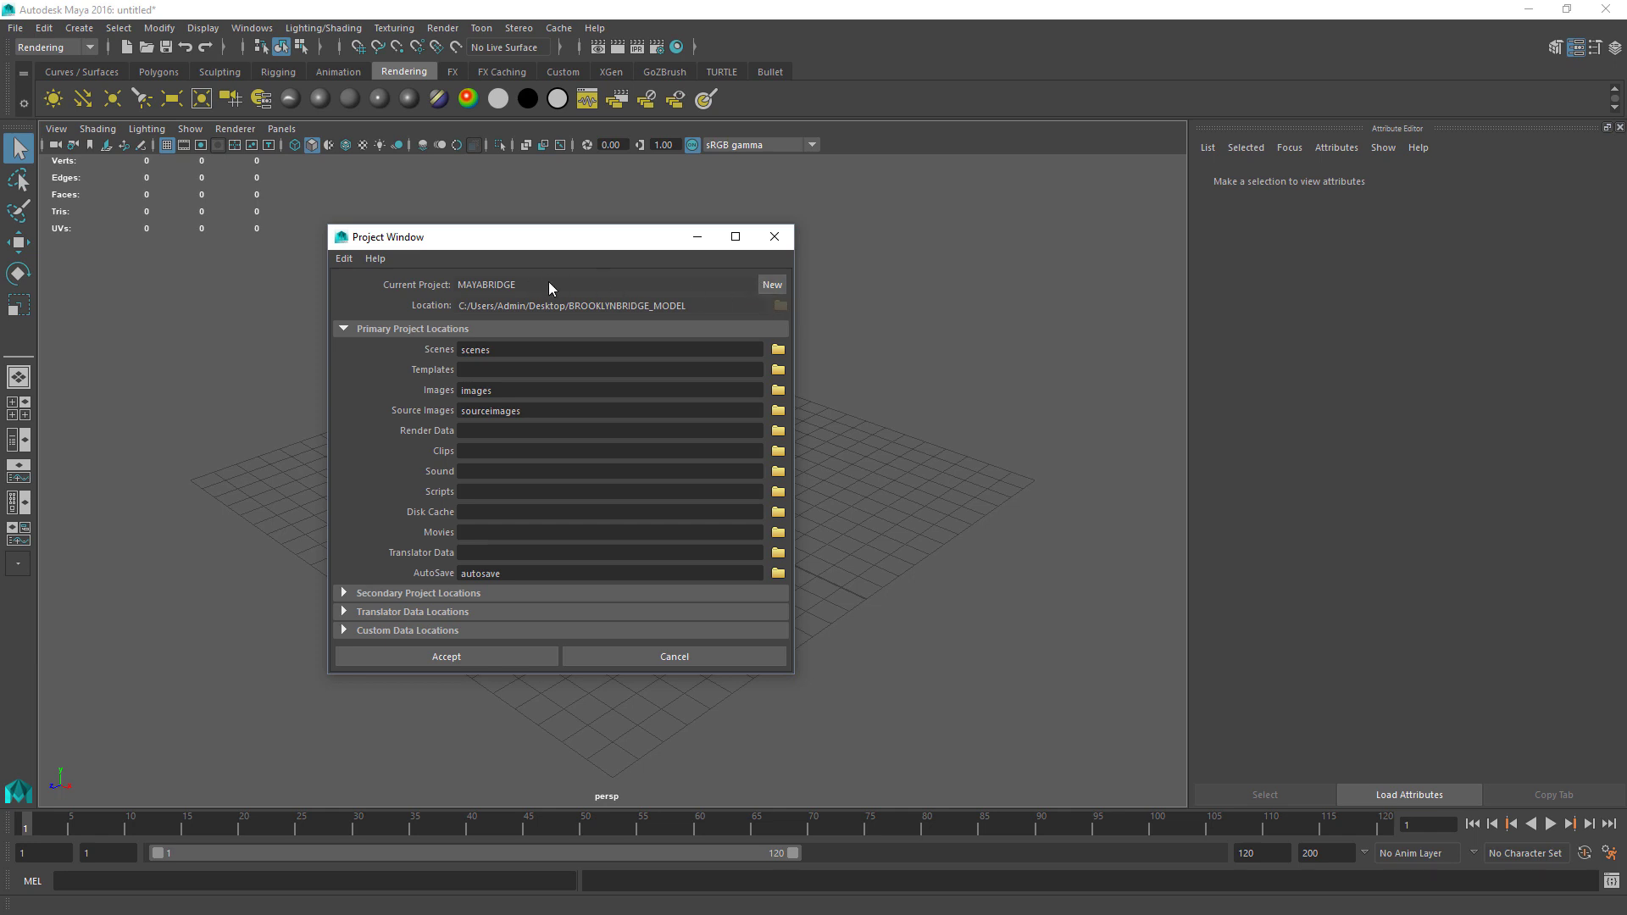
{"action": "left_click", "coordinate": [772, 284]}
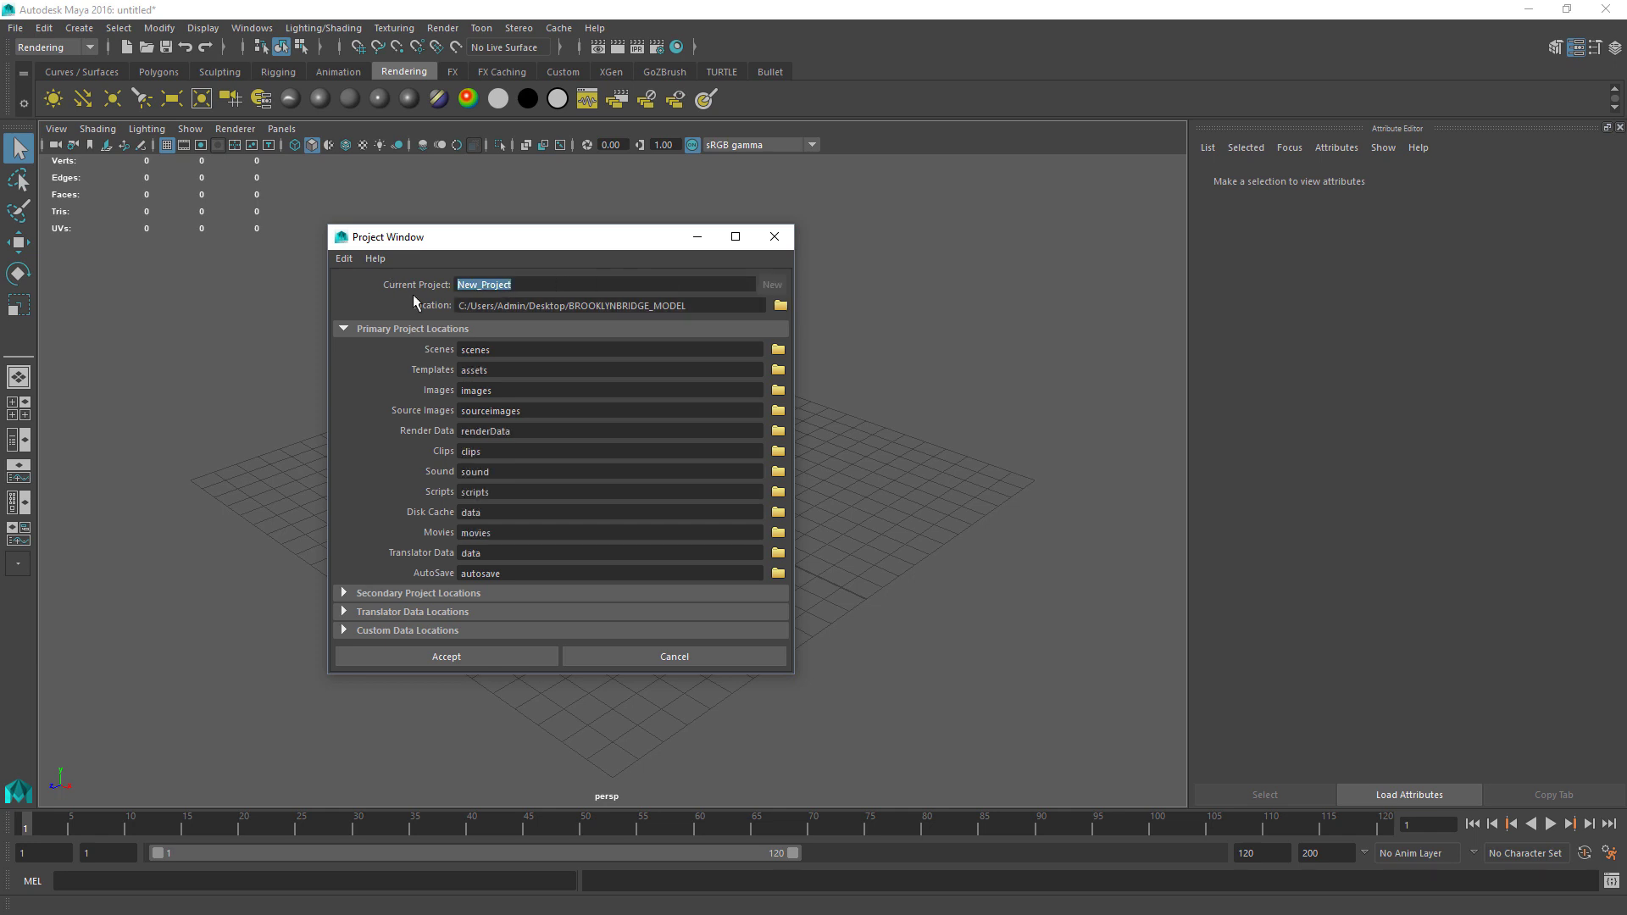
{"action": "type", "text": "FAN"}
{"action": "left_click", "coordinate": [780, 305]}
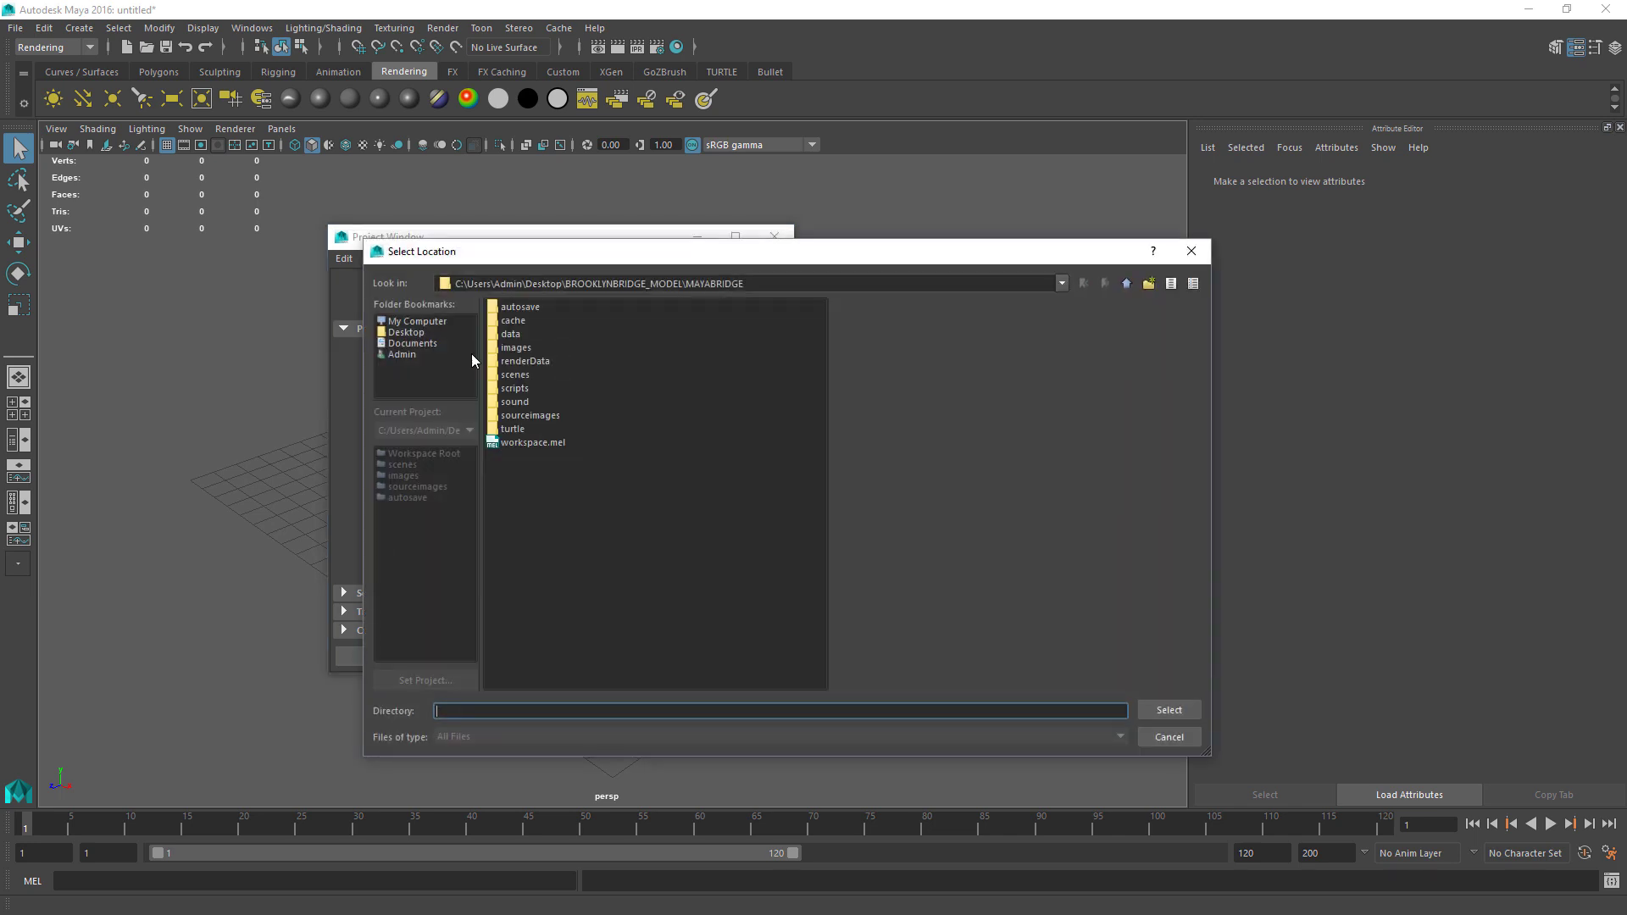
{"action": "left_click", "coordinate": [415, 333]}
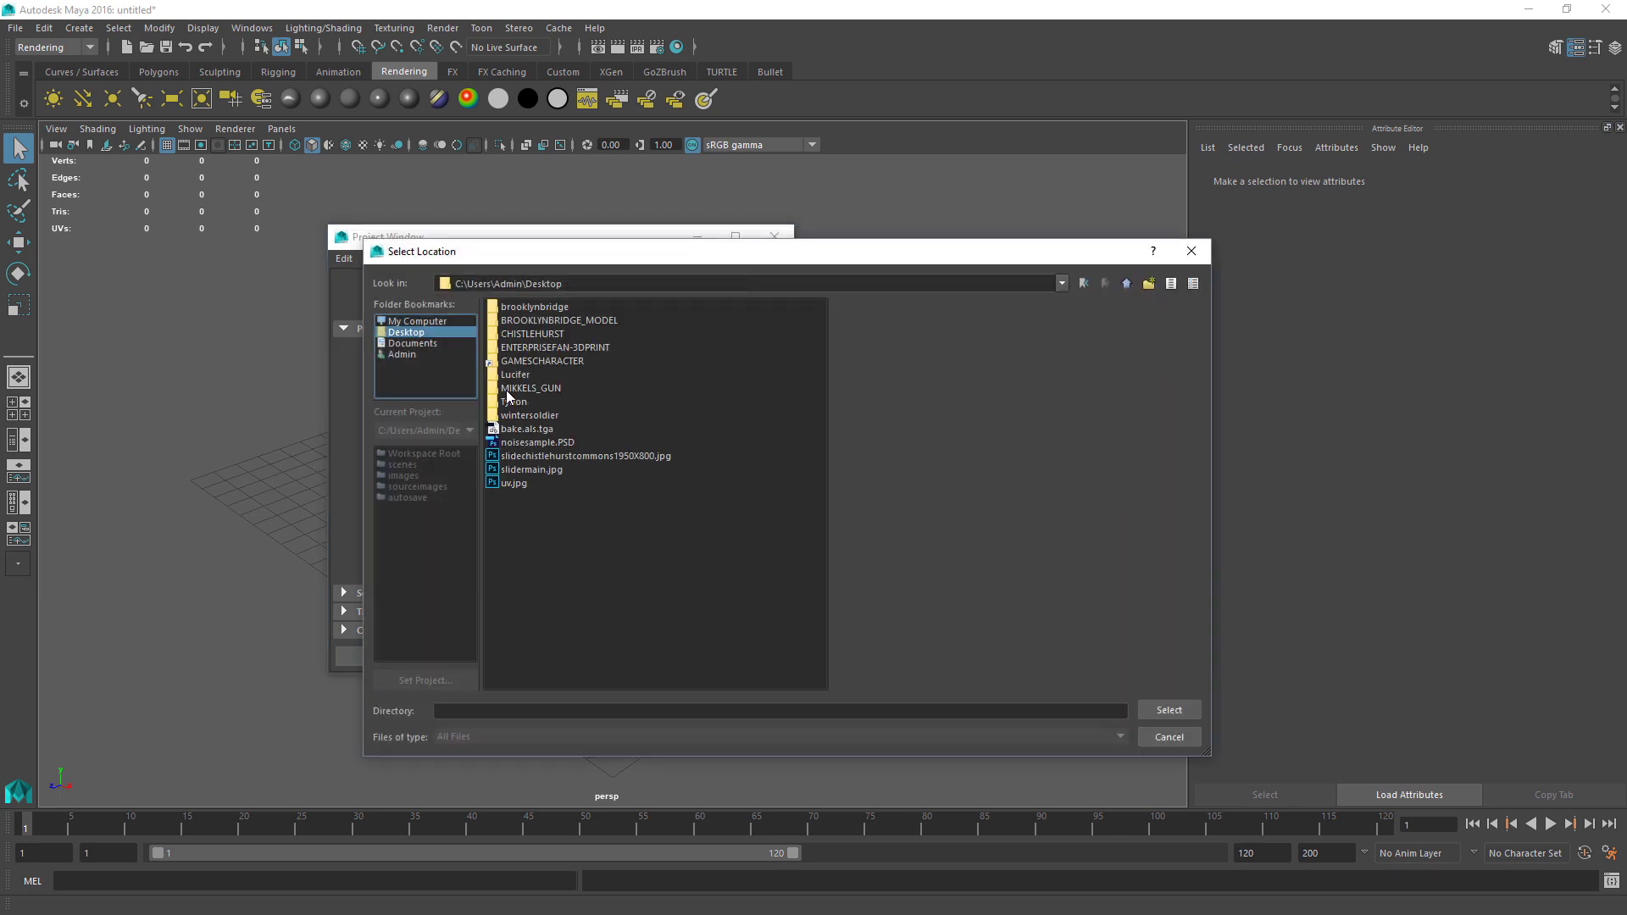
{"action": "double_click", "coordinate": [536, 353]}
{"action": "left_click", "coordinate": [1165, 712]}
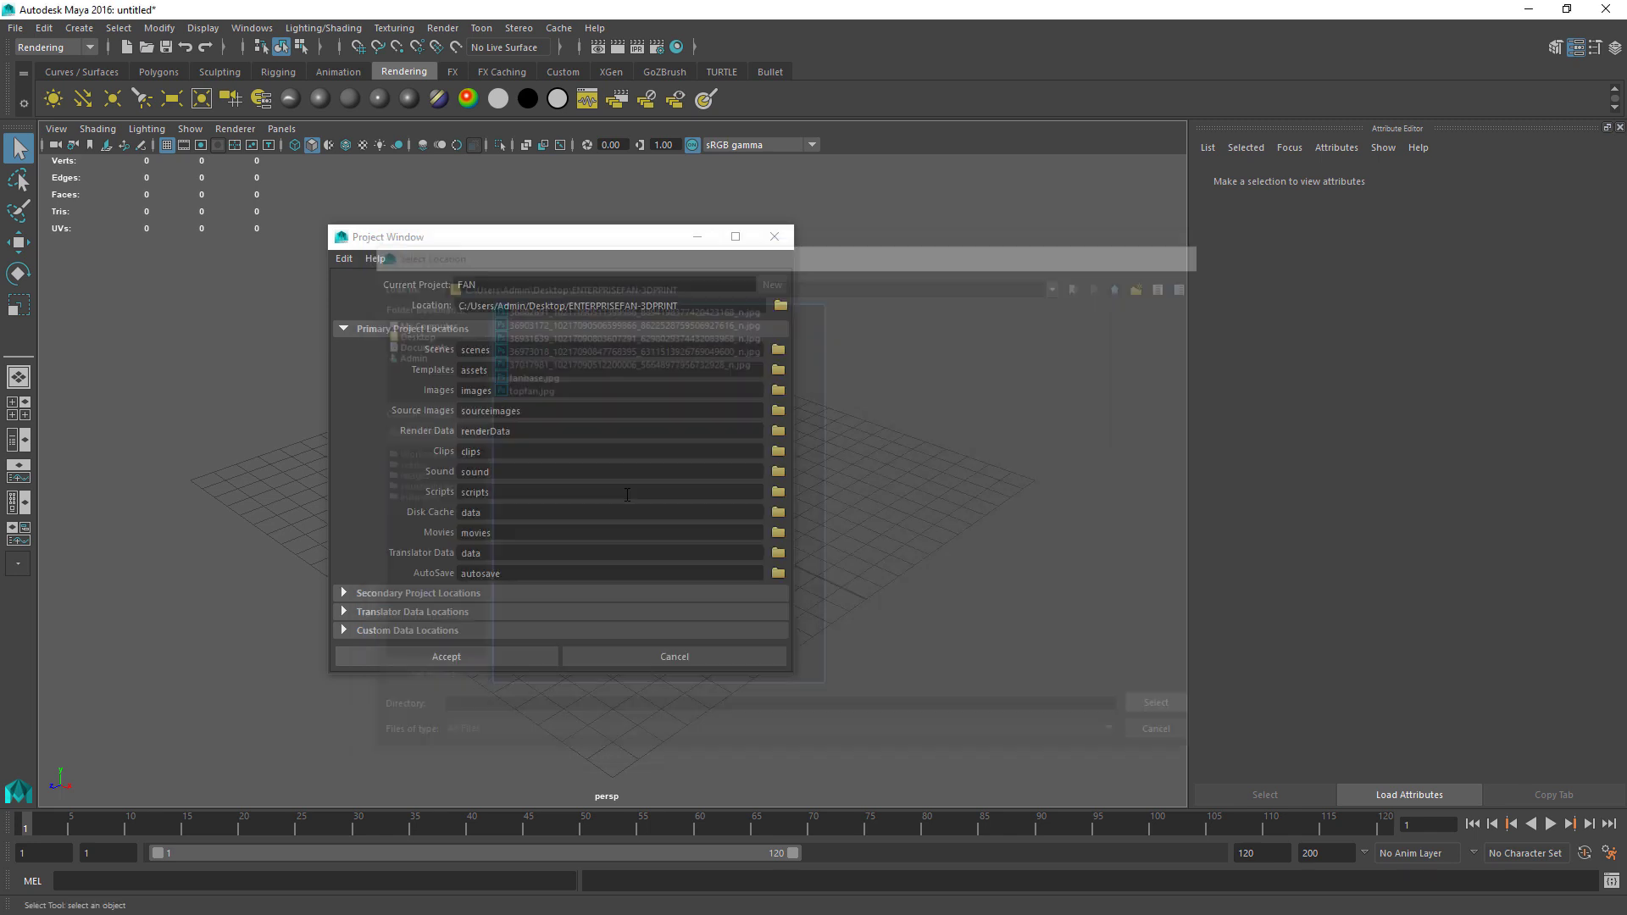
{"action": "left_click", "coordinate": [486, 660]}
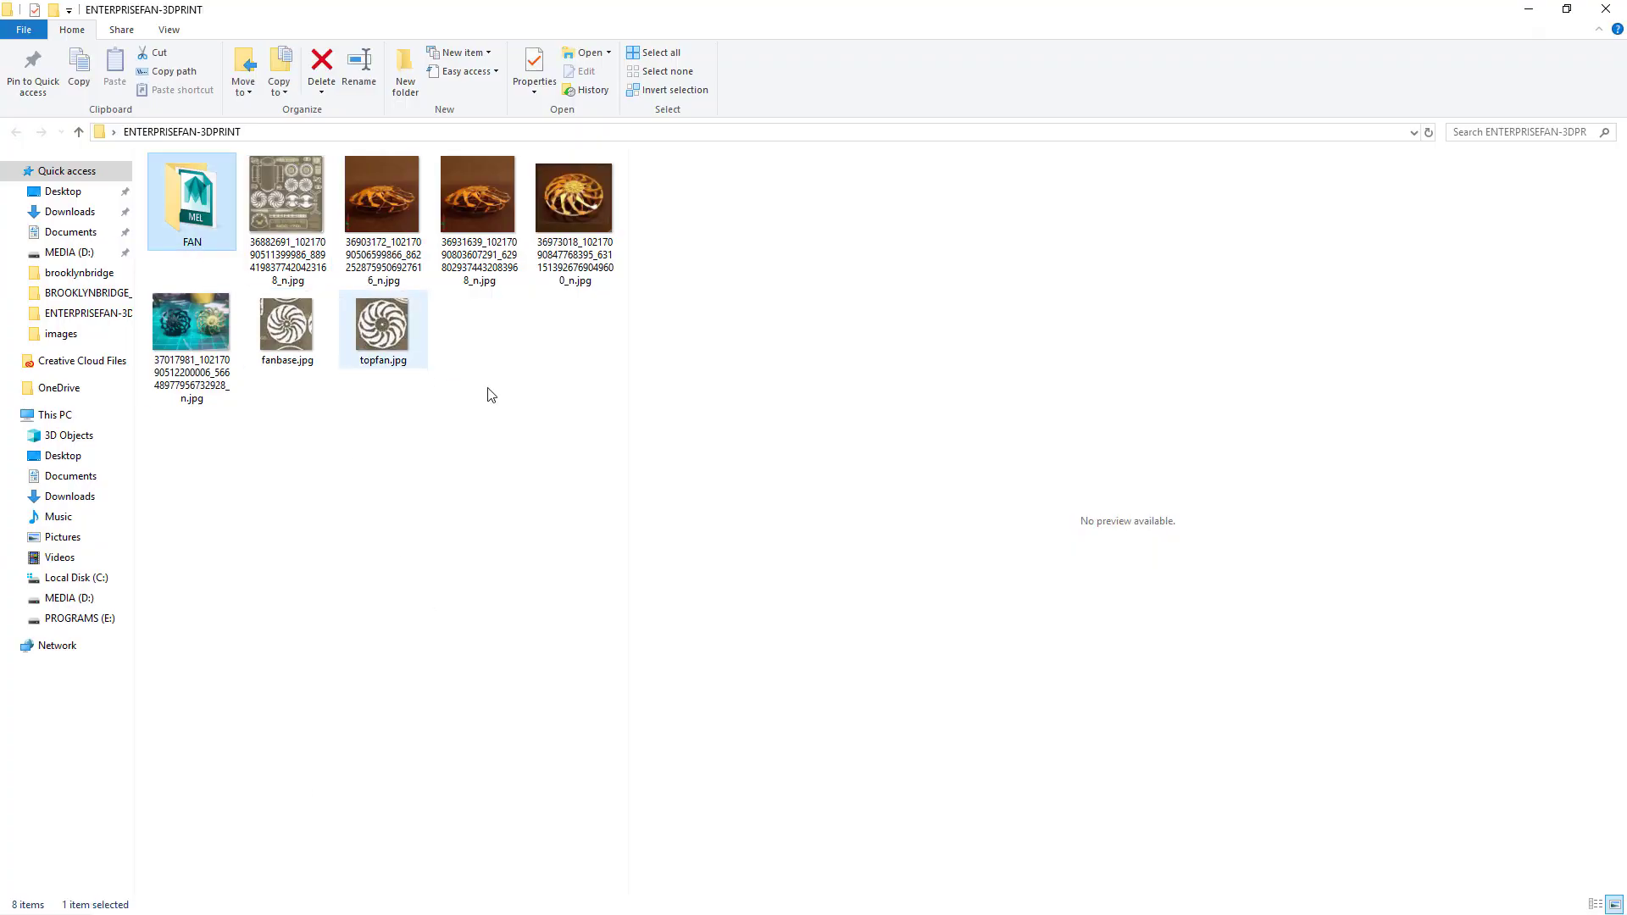
Step: Paste fanbase.jpg and topfan.jpg into FAN's sourceimages folder, then create a polygon plane in Maya
{"action": "left_click_drag", "start_coordinate": [450, 324], "coordinate": [299, 561]}
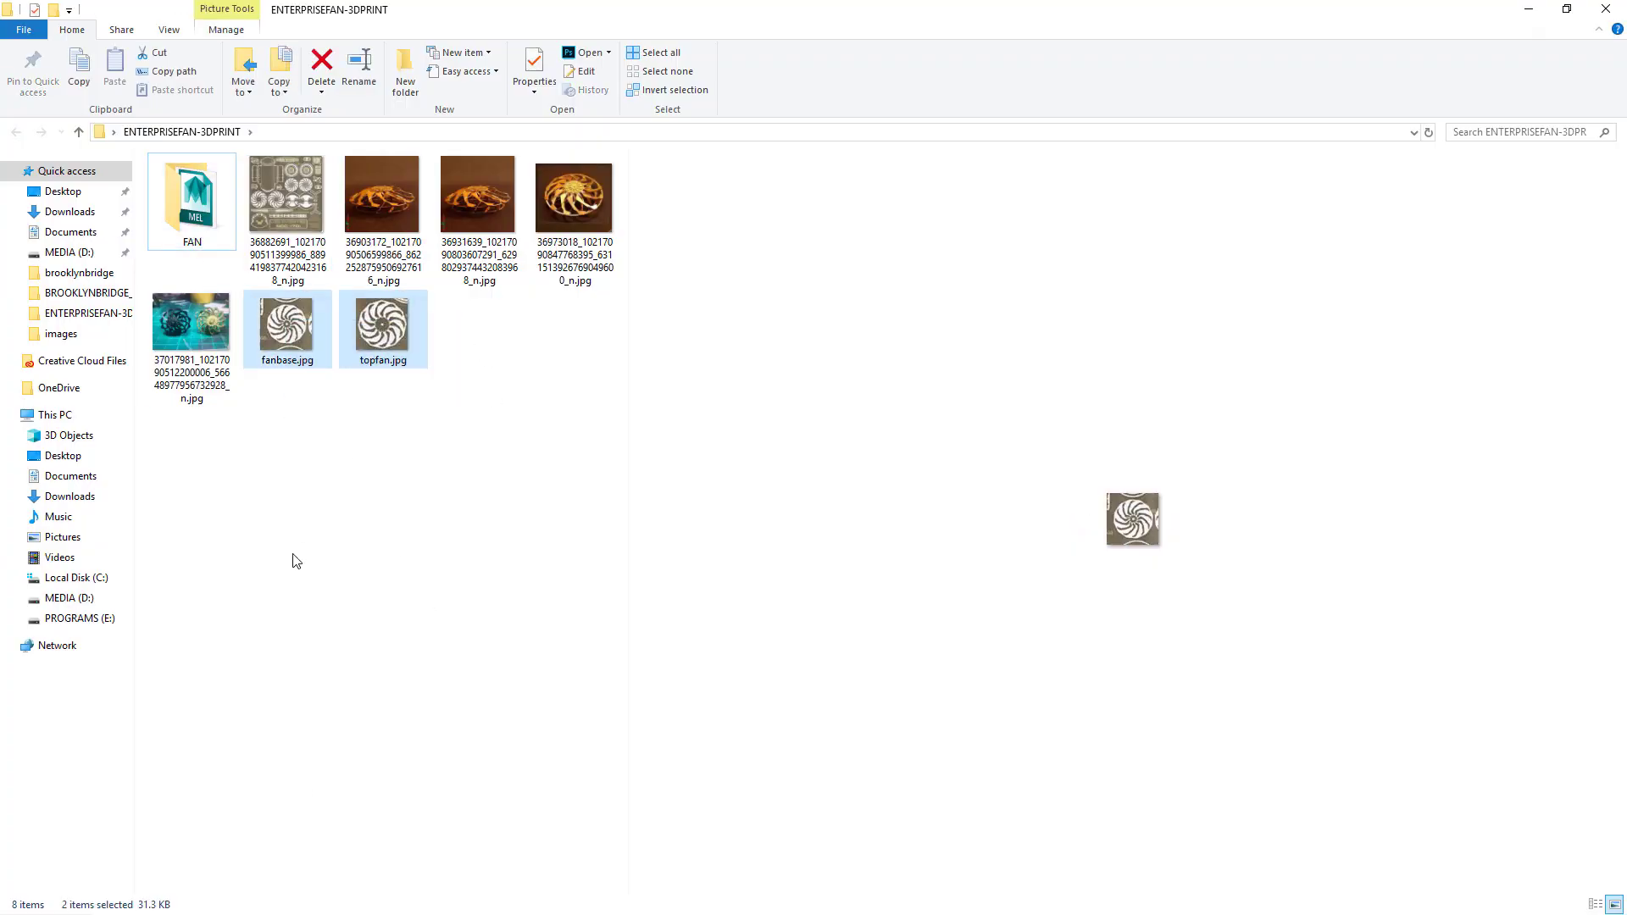
{"action": "double_click", "coordinate": [183, 203]}
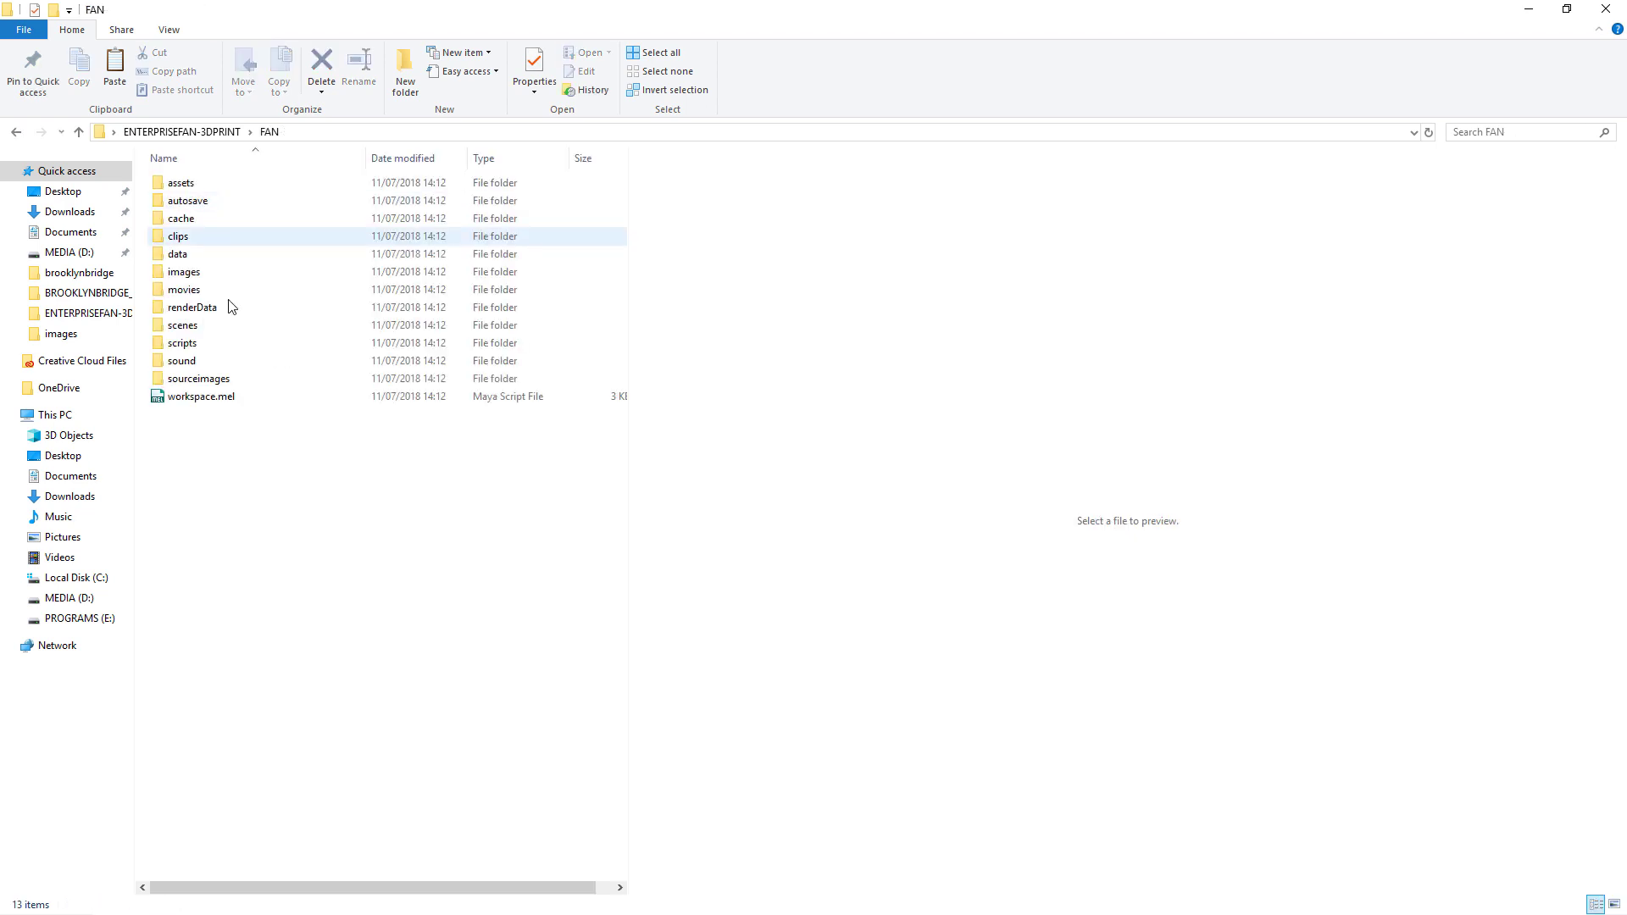
{"action": "double_click", "coordinate": [202, 383]}
{"action": "key", "text": "ctrl+v"}
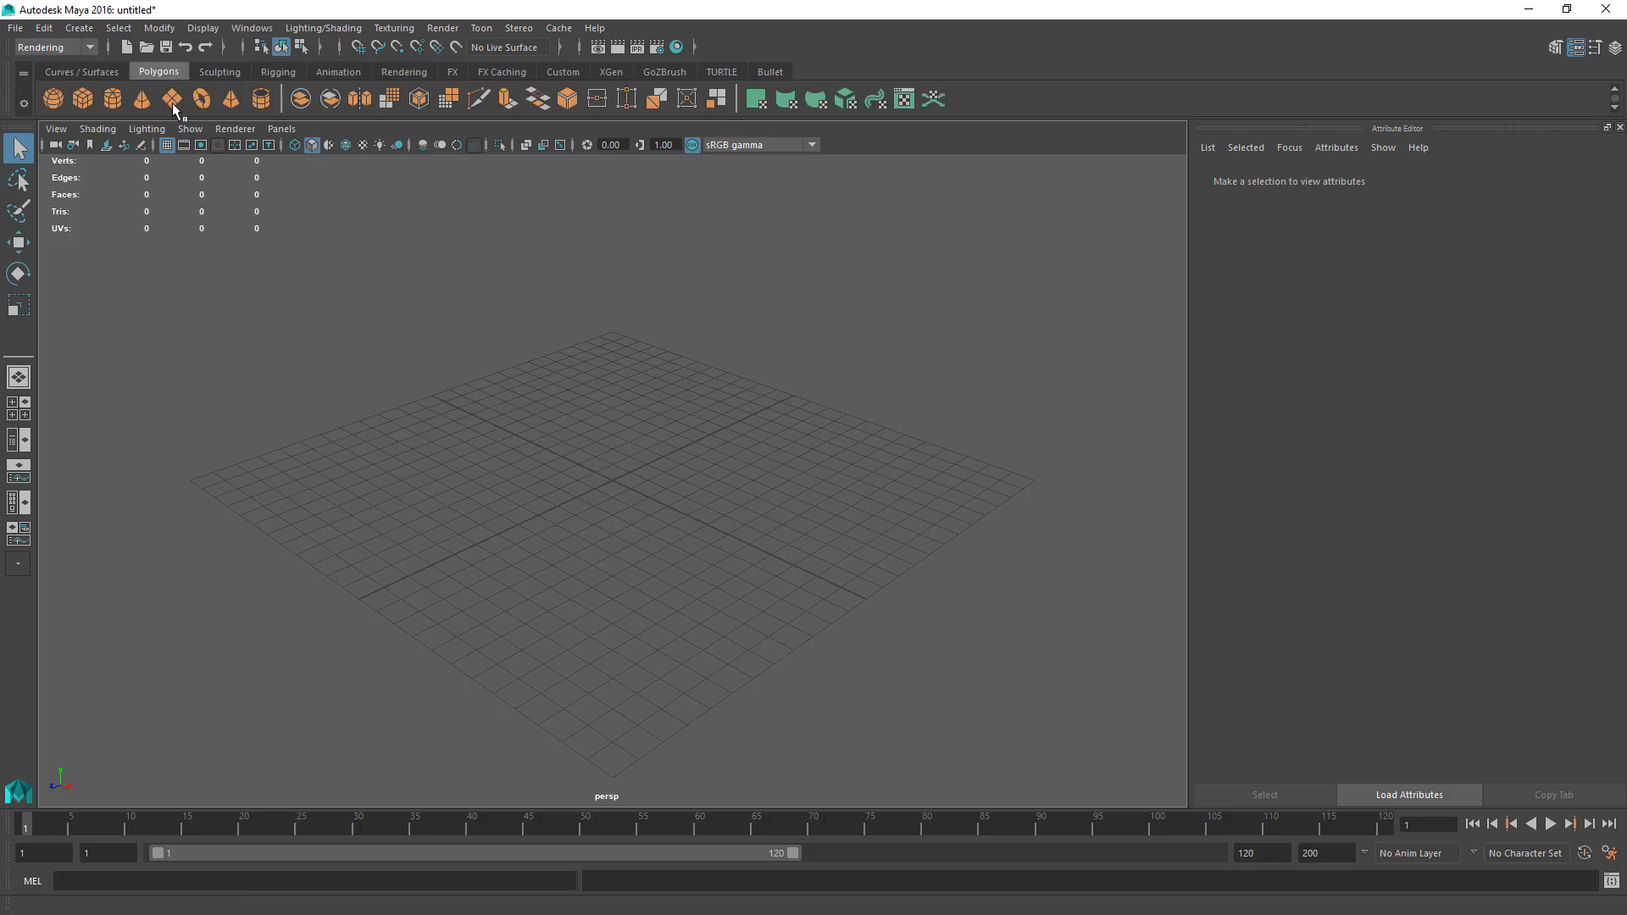
{"action": "left_click", "coordinate": [172, 100]}
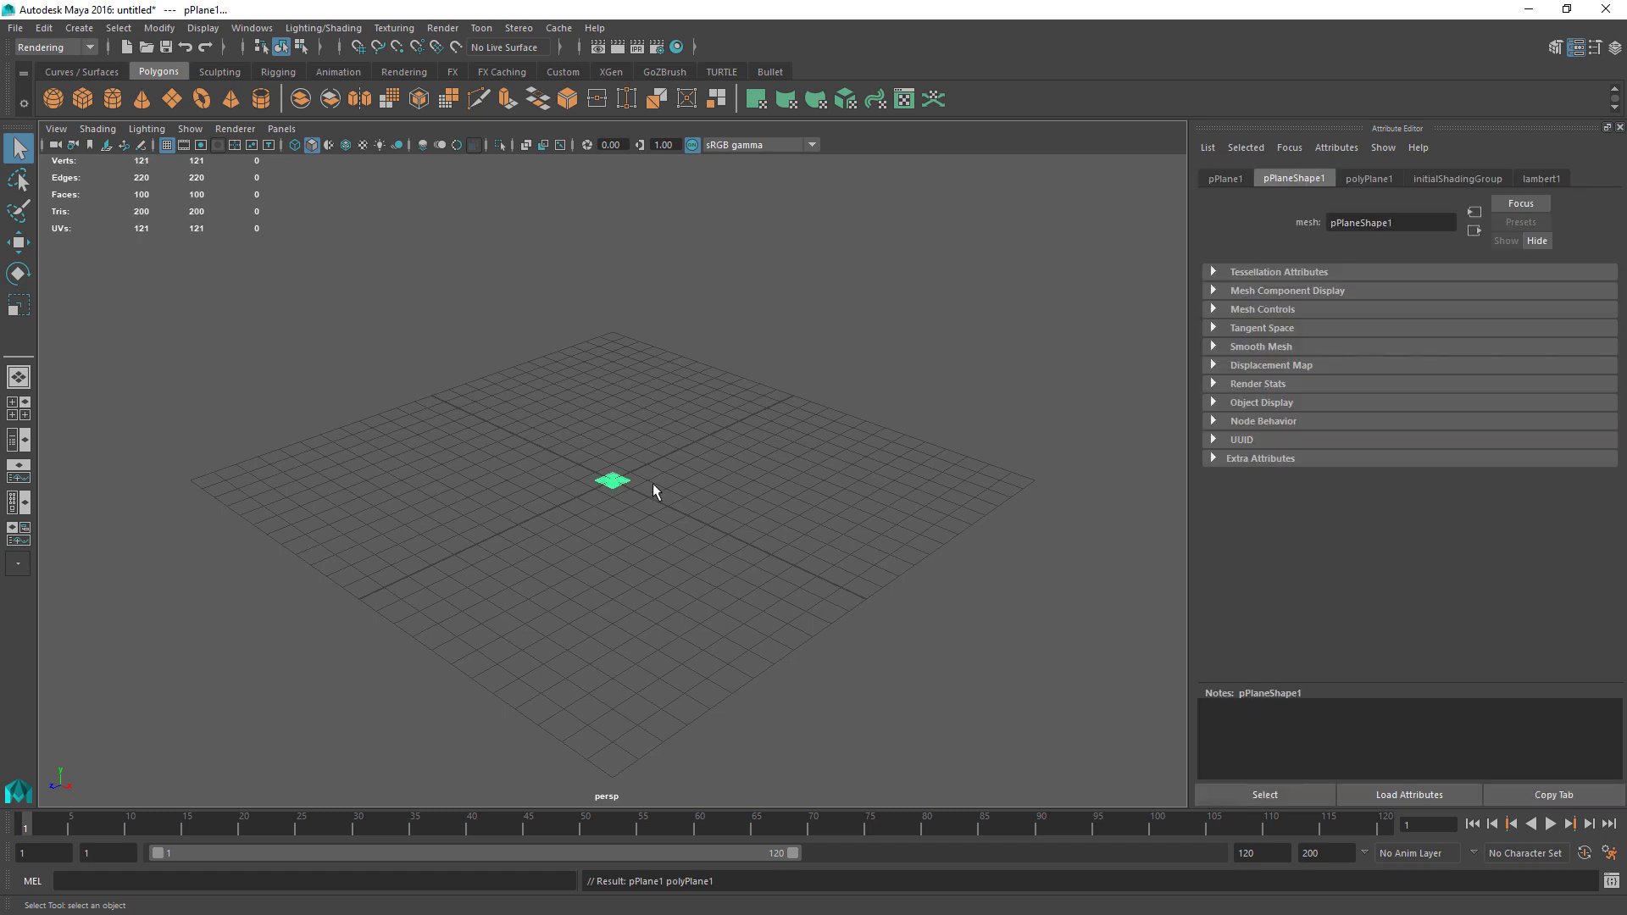
Step: Frame the new plane and set its polyPlane1 width and height subdivisions to 1
{"action": "key", "text": "f"}
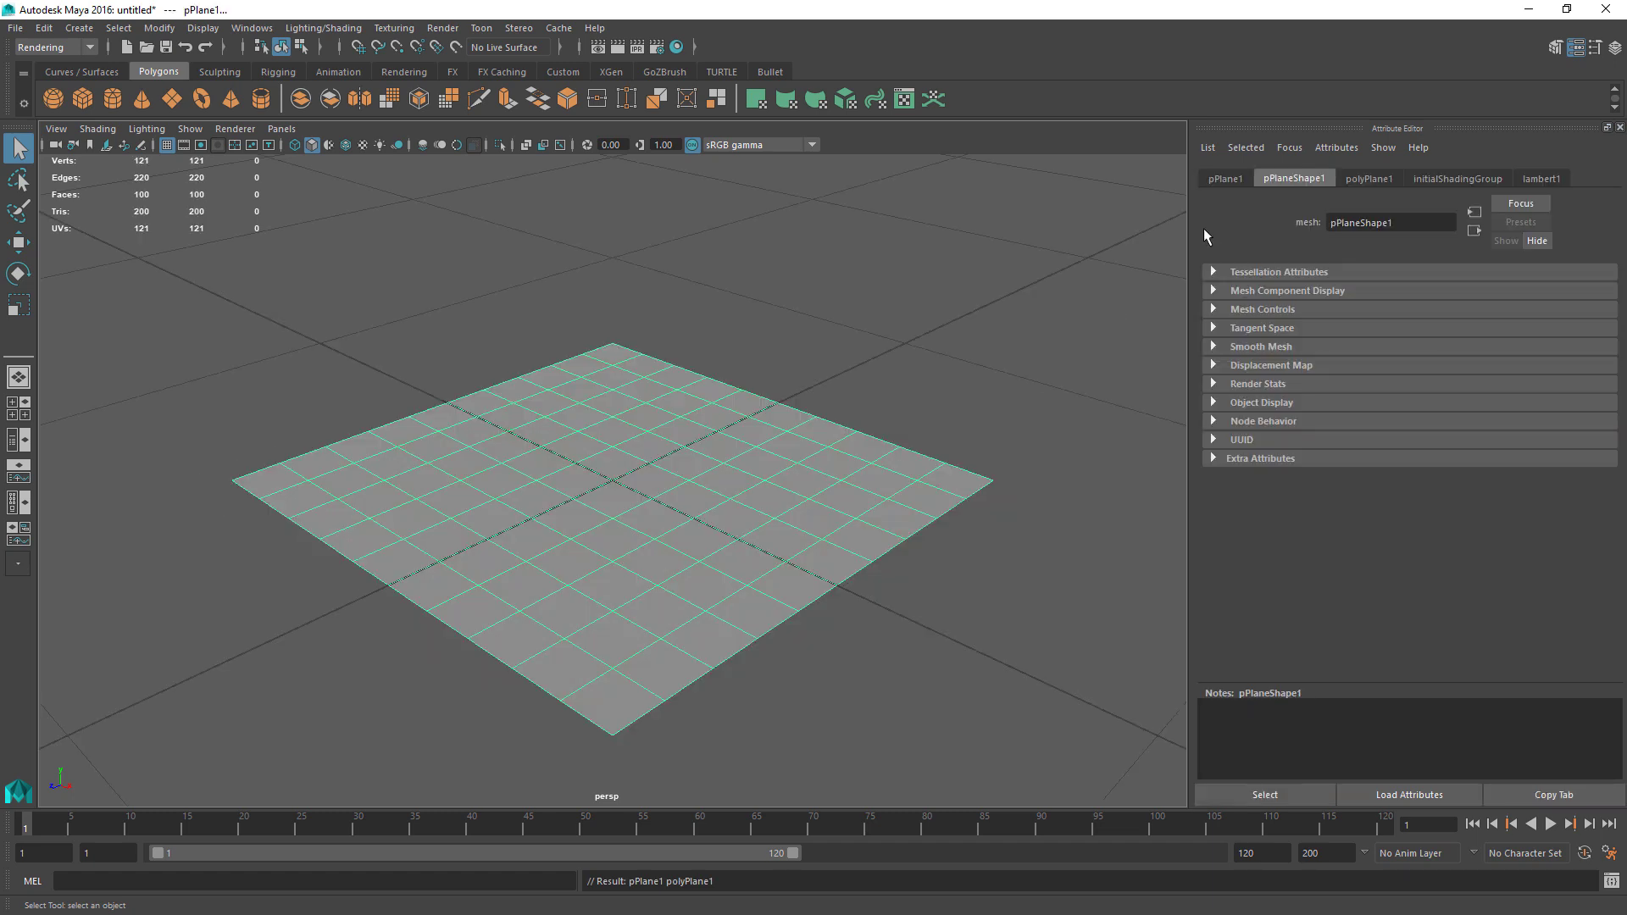
{"action": "left_click", "coordinate": [1366, 179]}
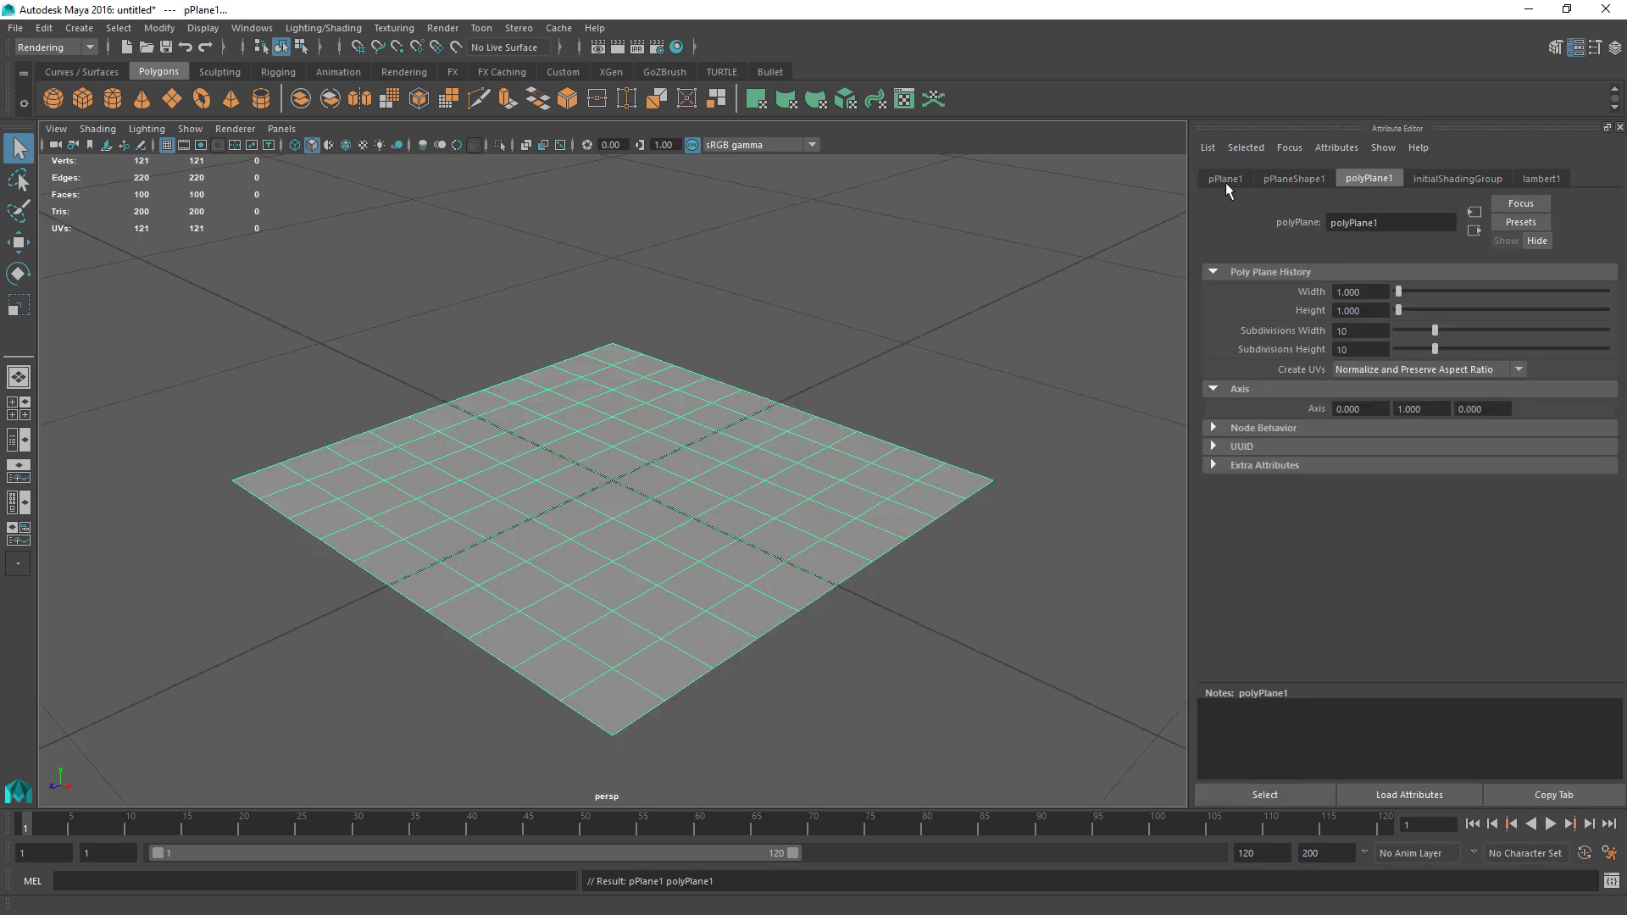
{"action": "left_click", "coordinate": [1226, 179]}
{"action": "left_click", "coordinate": [1368, 179]}
{"action": "left_click_drag", "start_coordinate": [1432, 330], "coordinate": [1389, 358]}
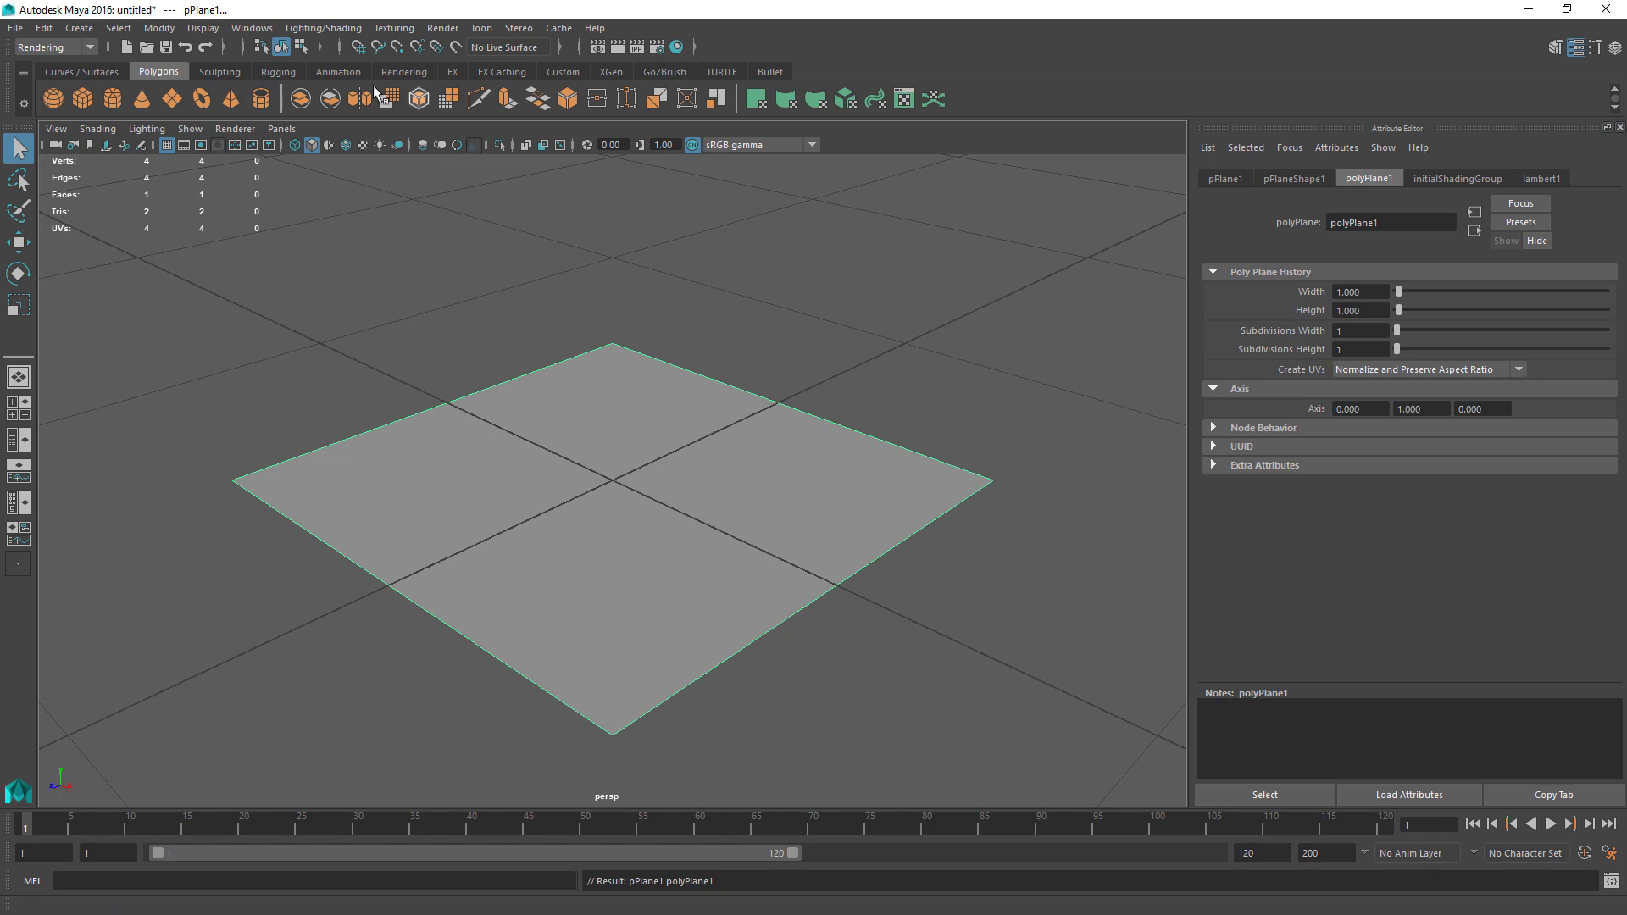
Step: Inspect the plane's four UVs in the UV Editor, confirming they span 0–1, then close it
{"action": "left_click", "coordinate": [257, 29]}
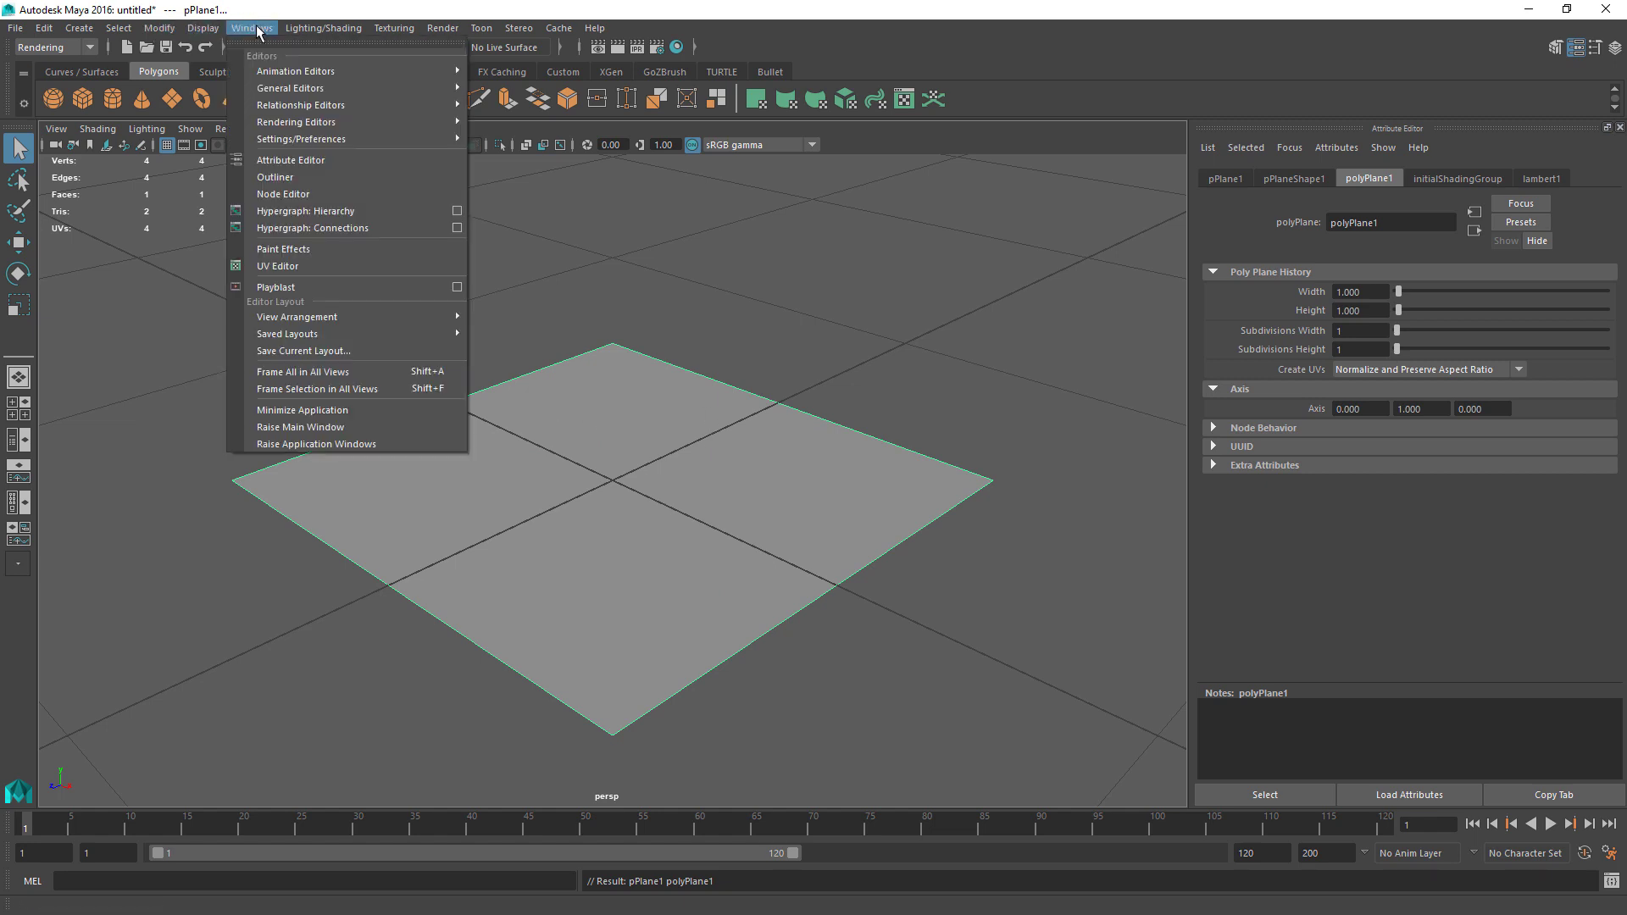
{"action": "left_click", "coordinate": [294, 267]}
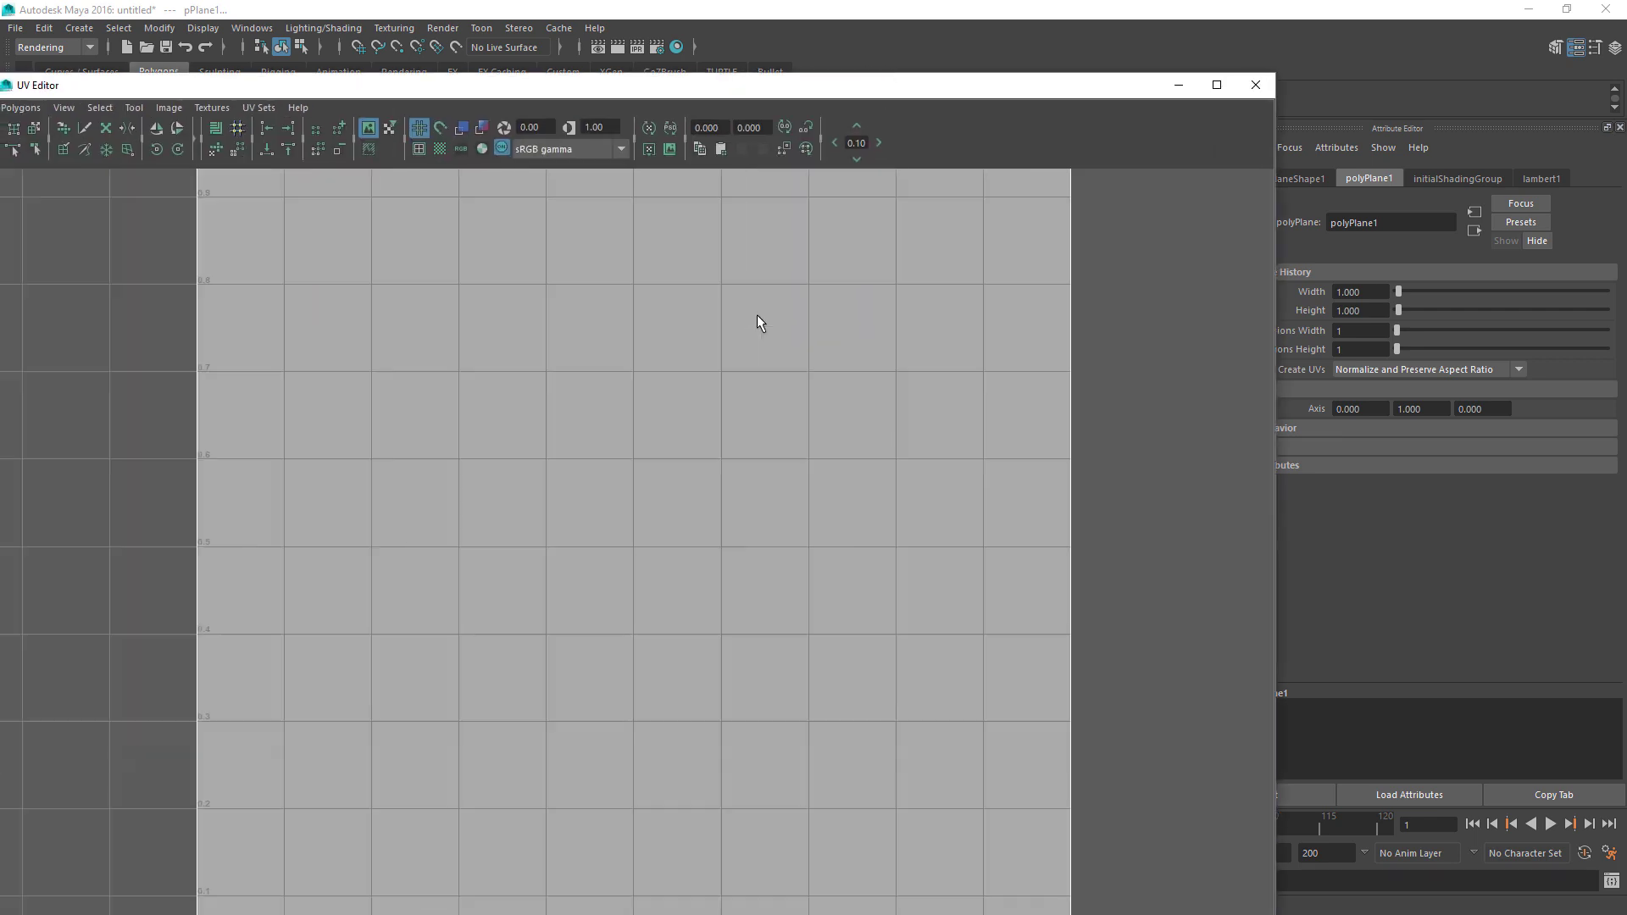
{"action": "key", "text": "f"}
{"action": "right_click_drag", "start_coordinate": [512, 271], "coordinate": [593, 268]}
{"action": "left_click_drag", "start_coordinate": [261, 206], "coordinate": [1028, 872]}
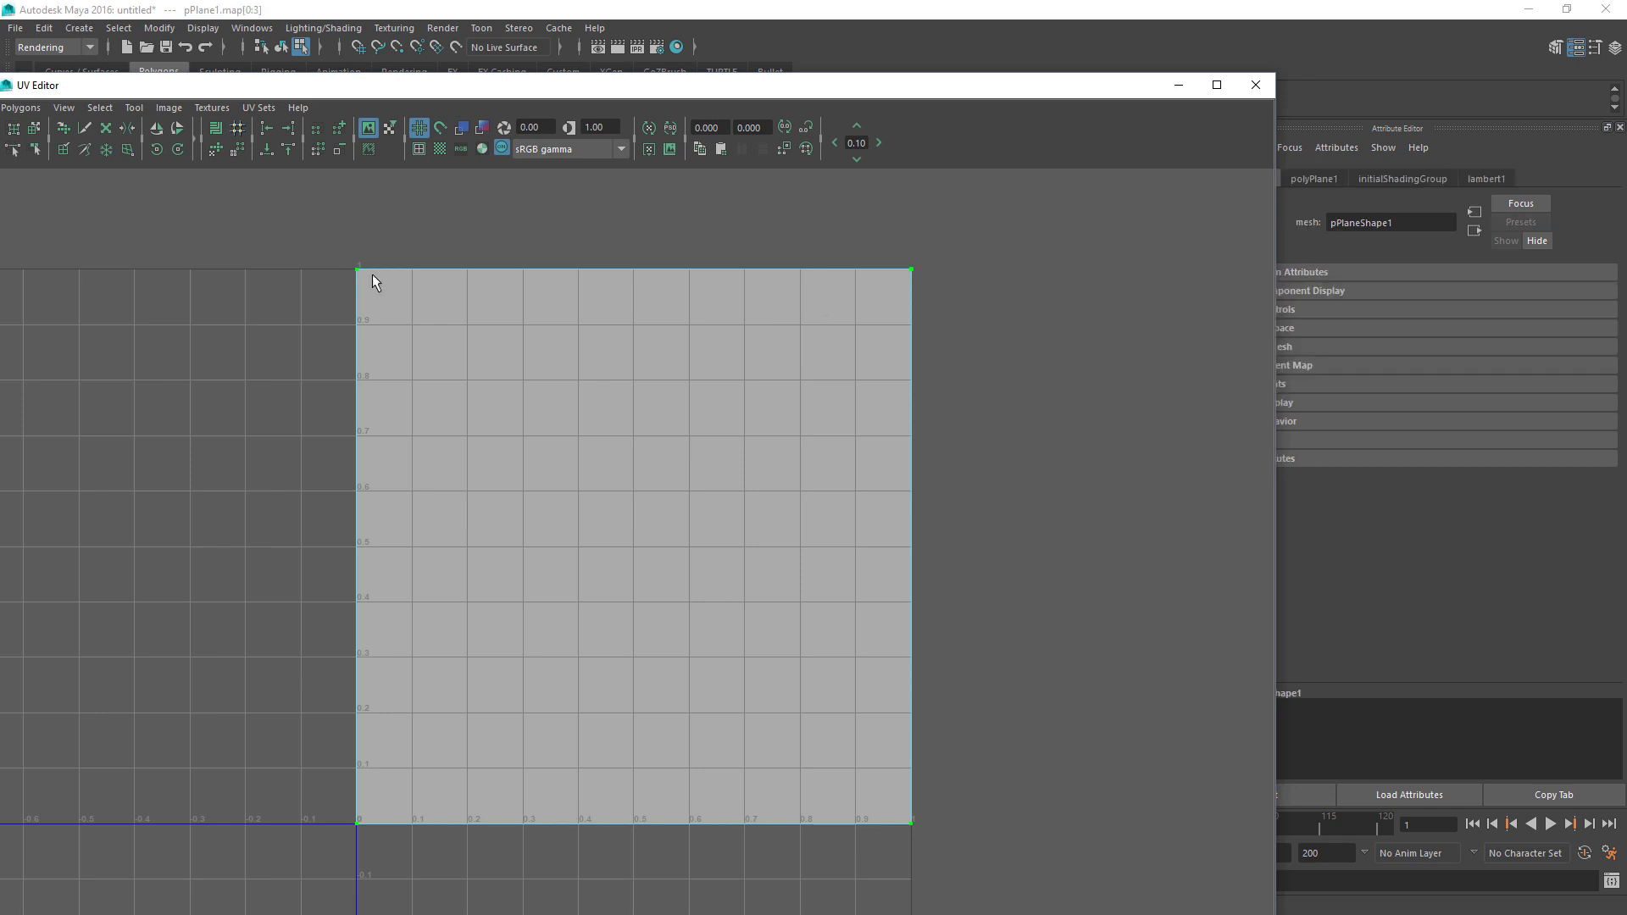
{"action": "left_click", "coordinate": [1255, 87]}
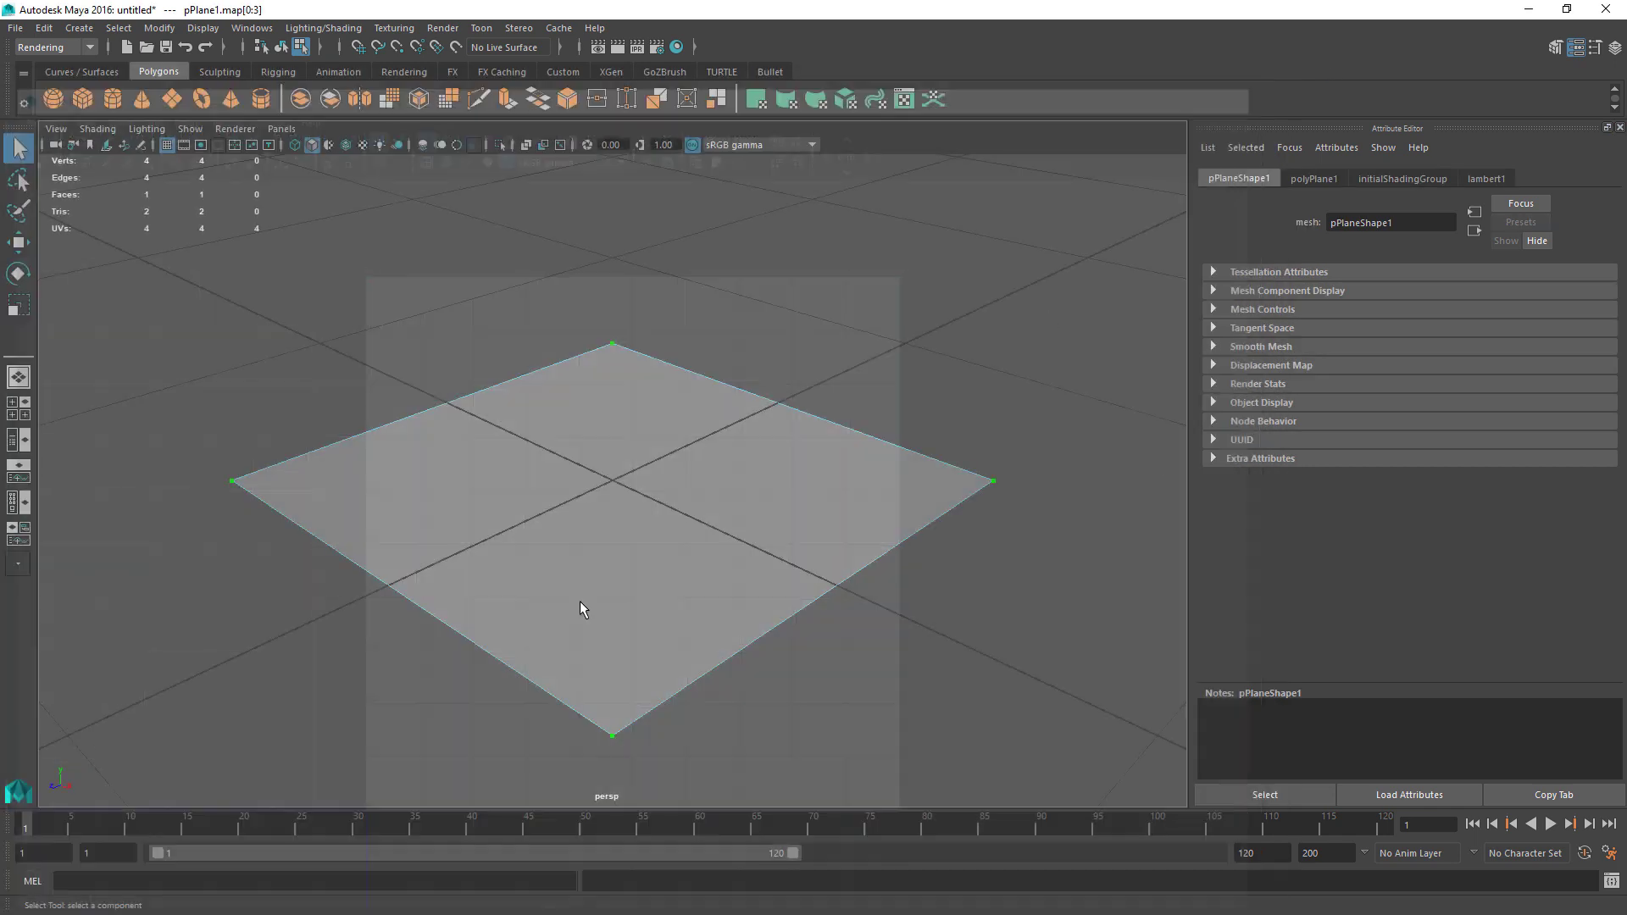
{"action": "right_click_drag", "start_coordinate": [641, 428], "coordinate": [718, 397]}
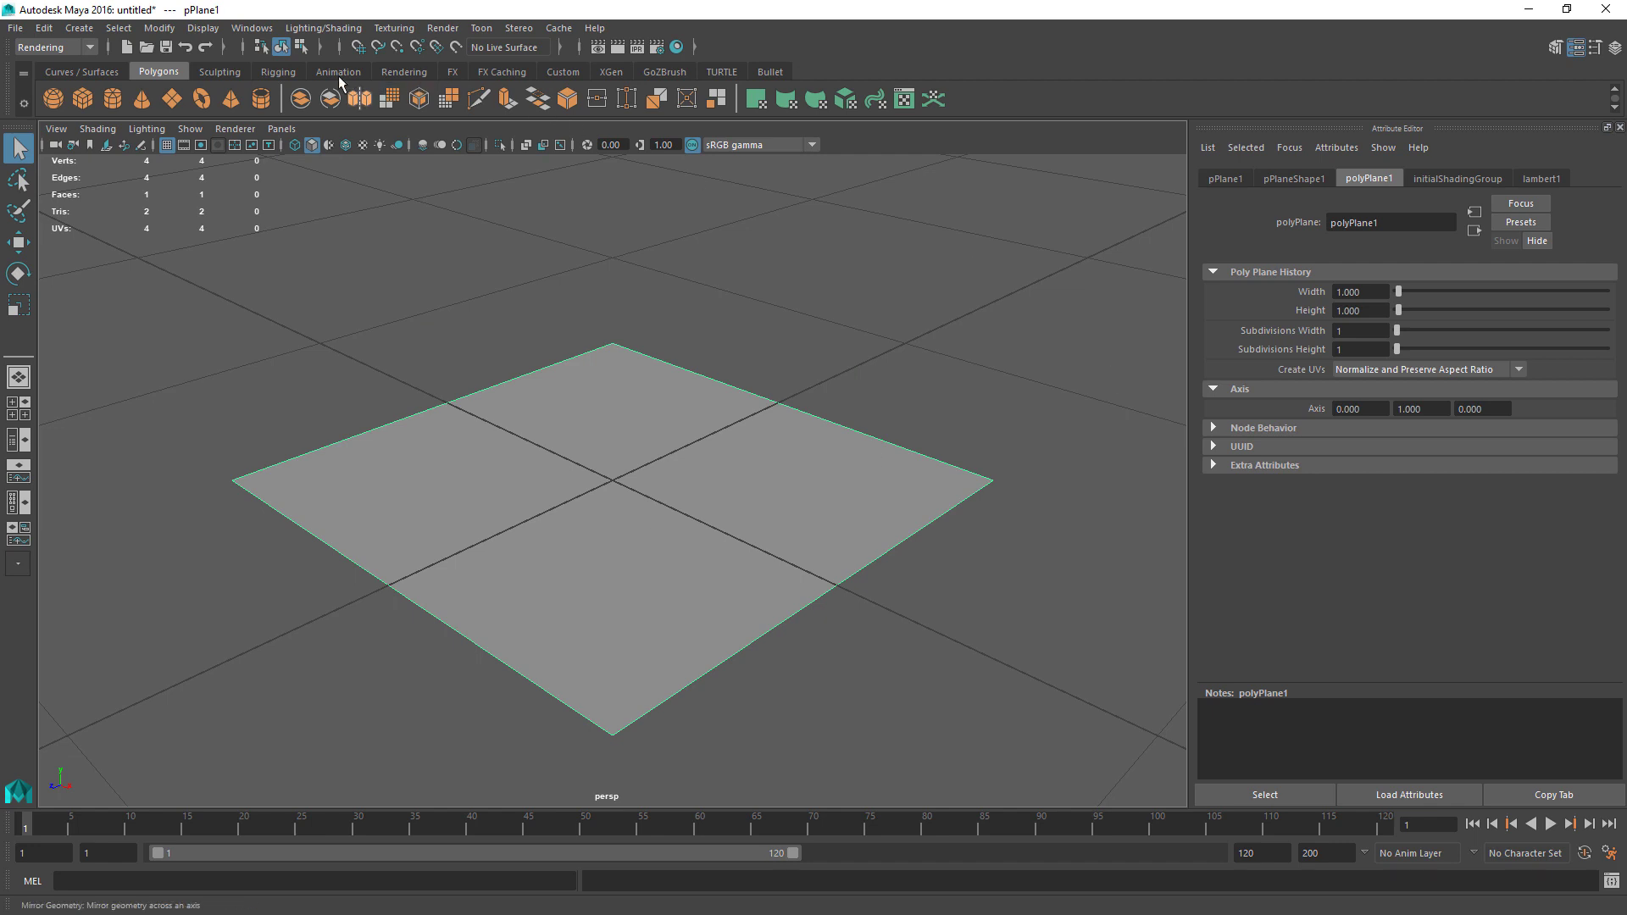
Step: Assign the plane a new Lambert material with topfan.jpg mapped as its colour file texture
{"action": "left_click", "coordinate": [403, 71]}
{"action": "left_click", "coordinate": [349, 98]}
{"action": "left_click", "coordinate": [1588, 371]}
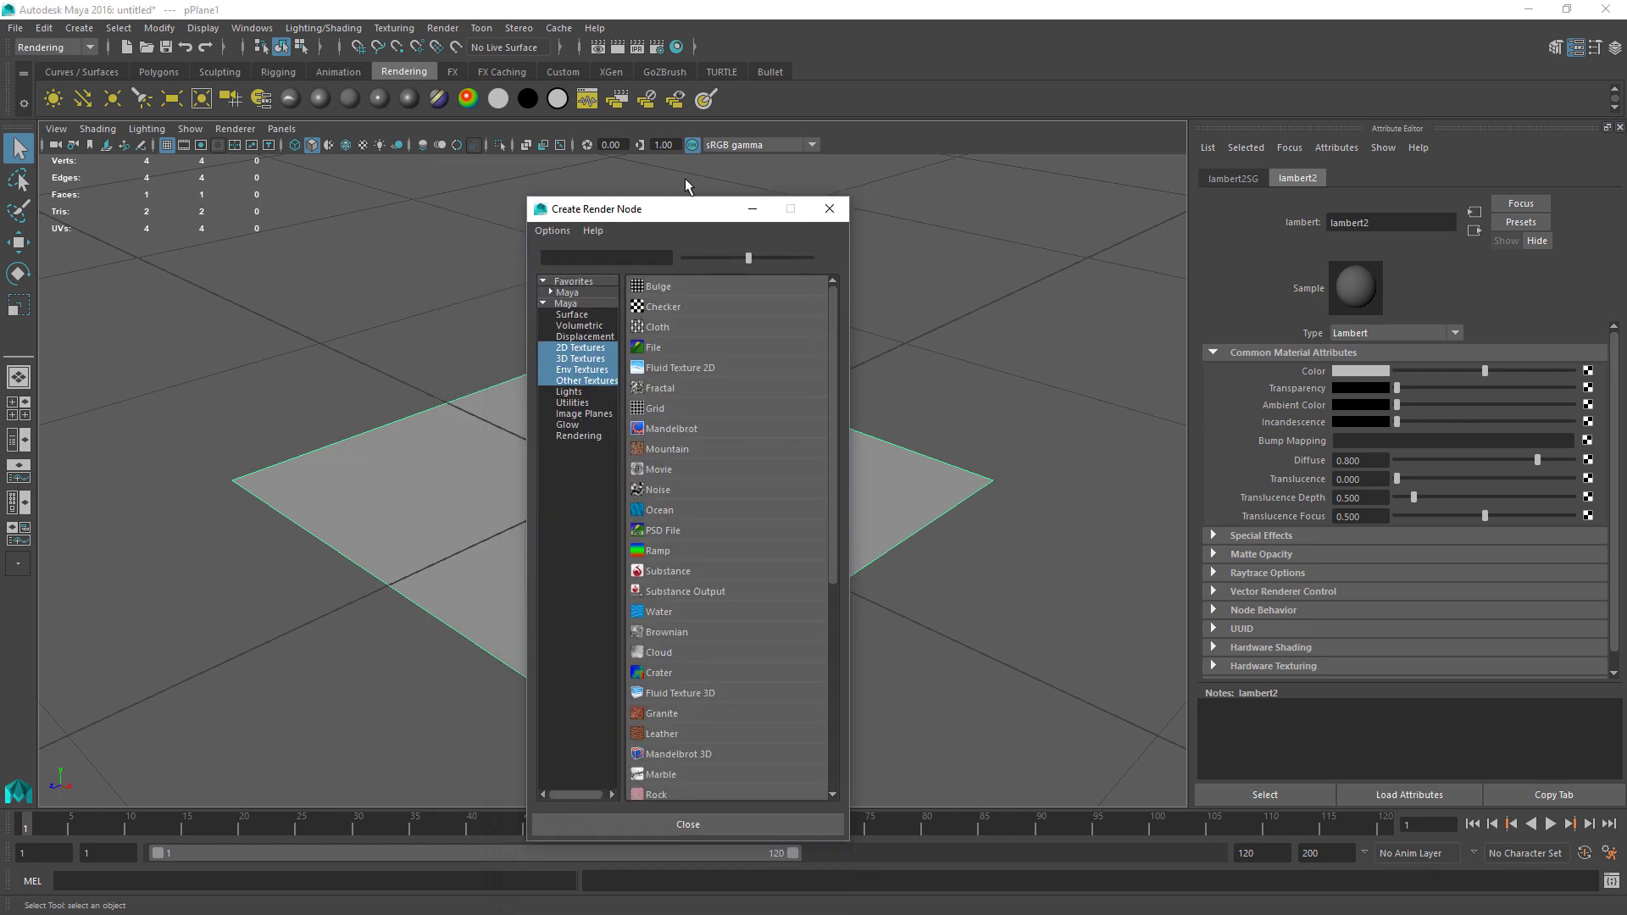
{"action": "left_click", "coordinate": [665, 338]}
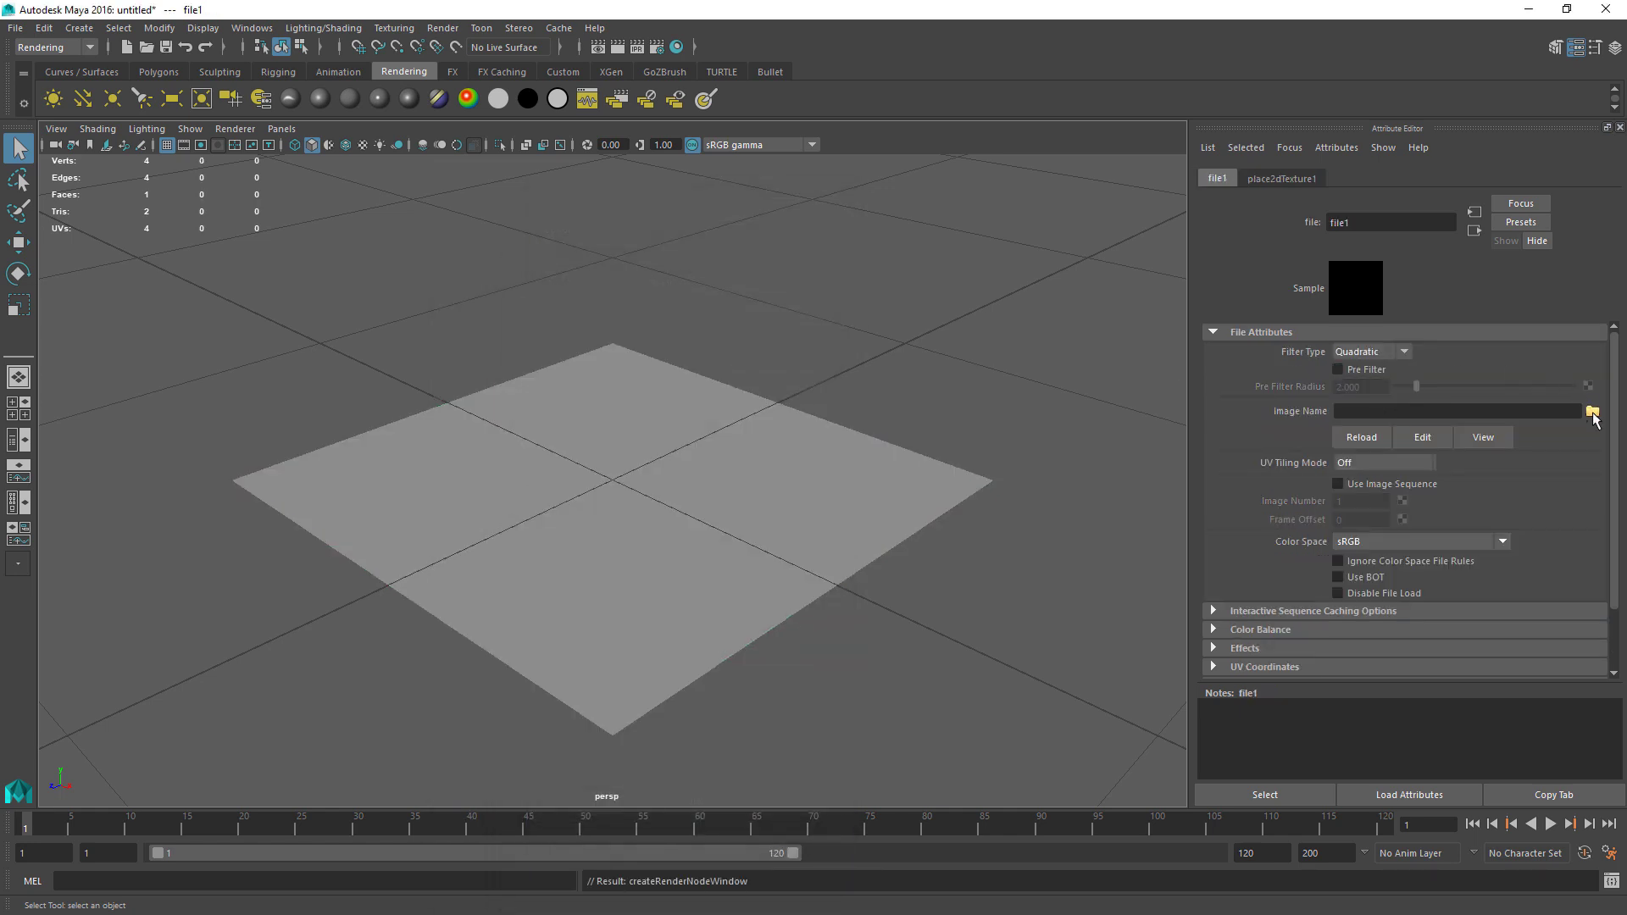
{"action": "left_click", "coordinate": [1592, 411]}
{"action": "left_click", "coordinate": [523, 334]}
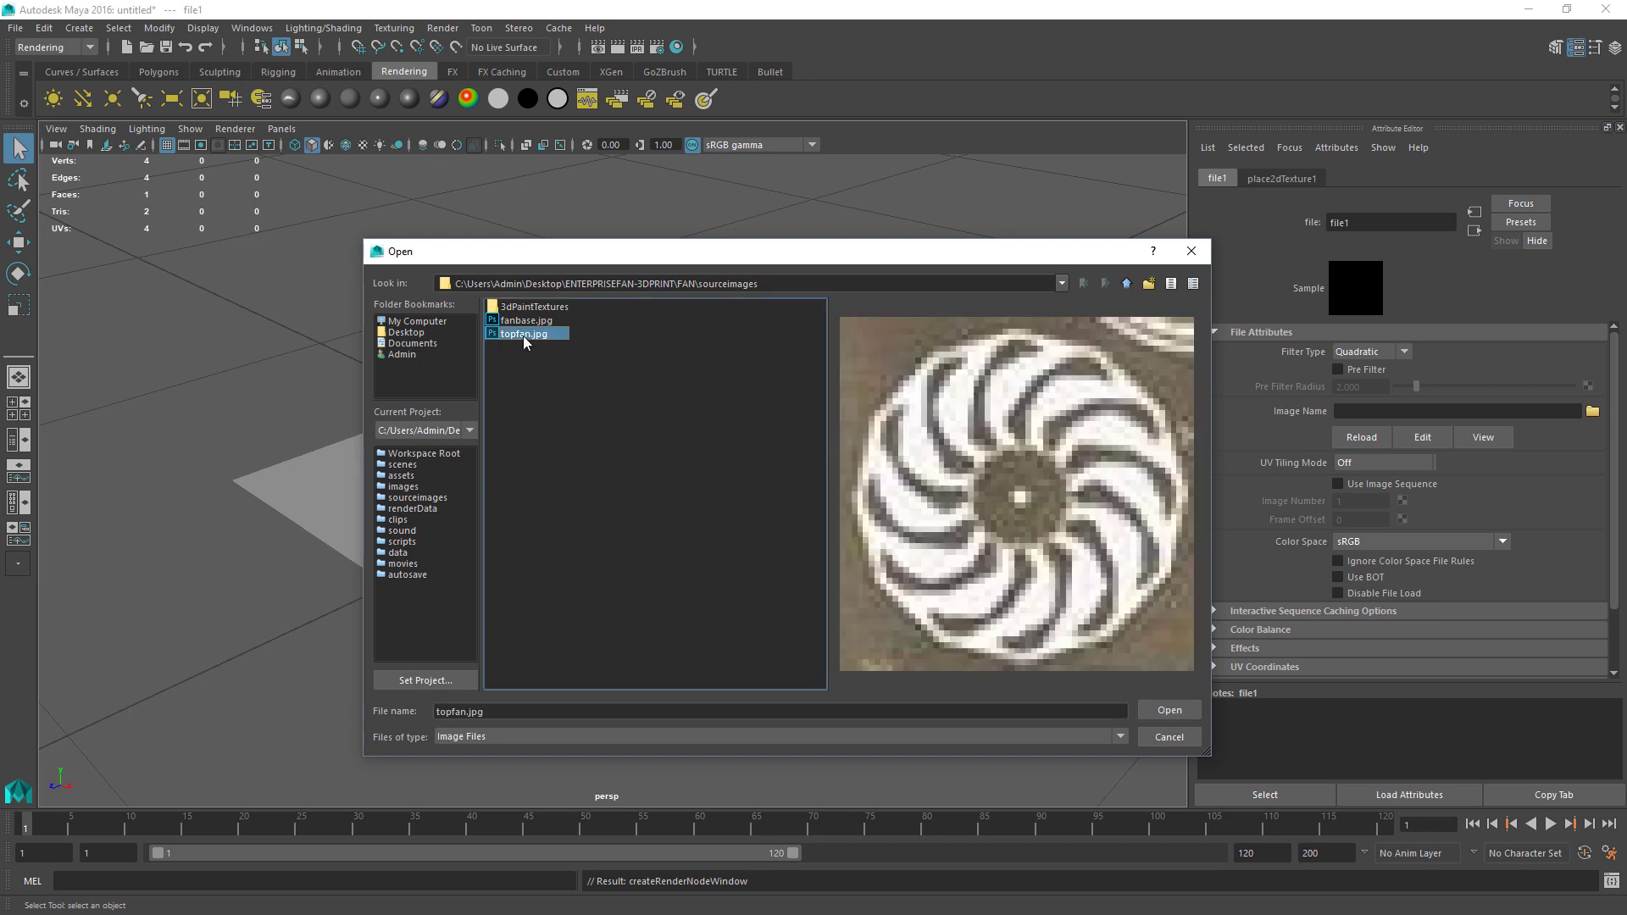
{"action": "left_click", "coordinate": [1161, 710]}
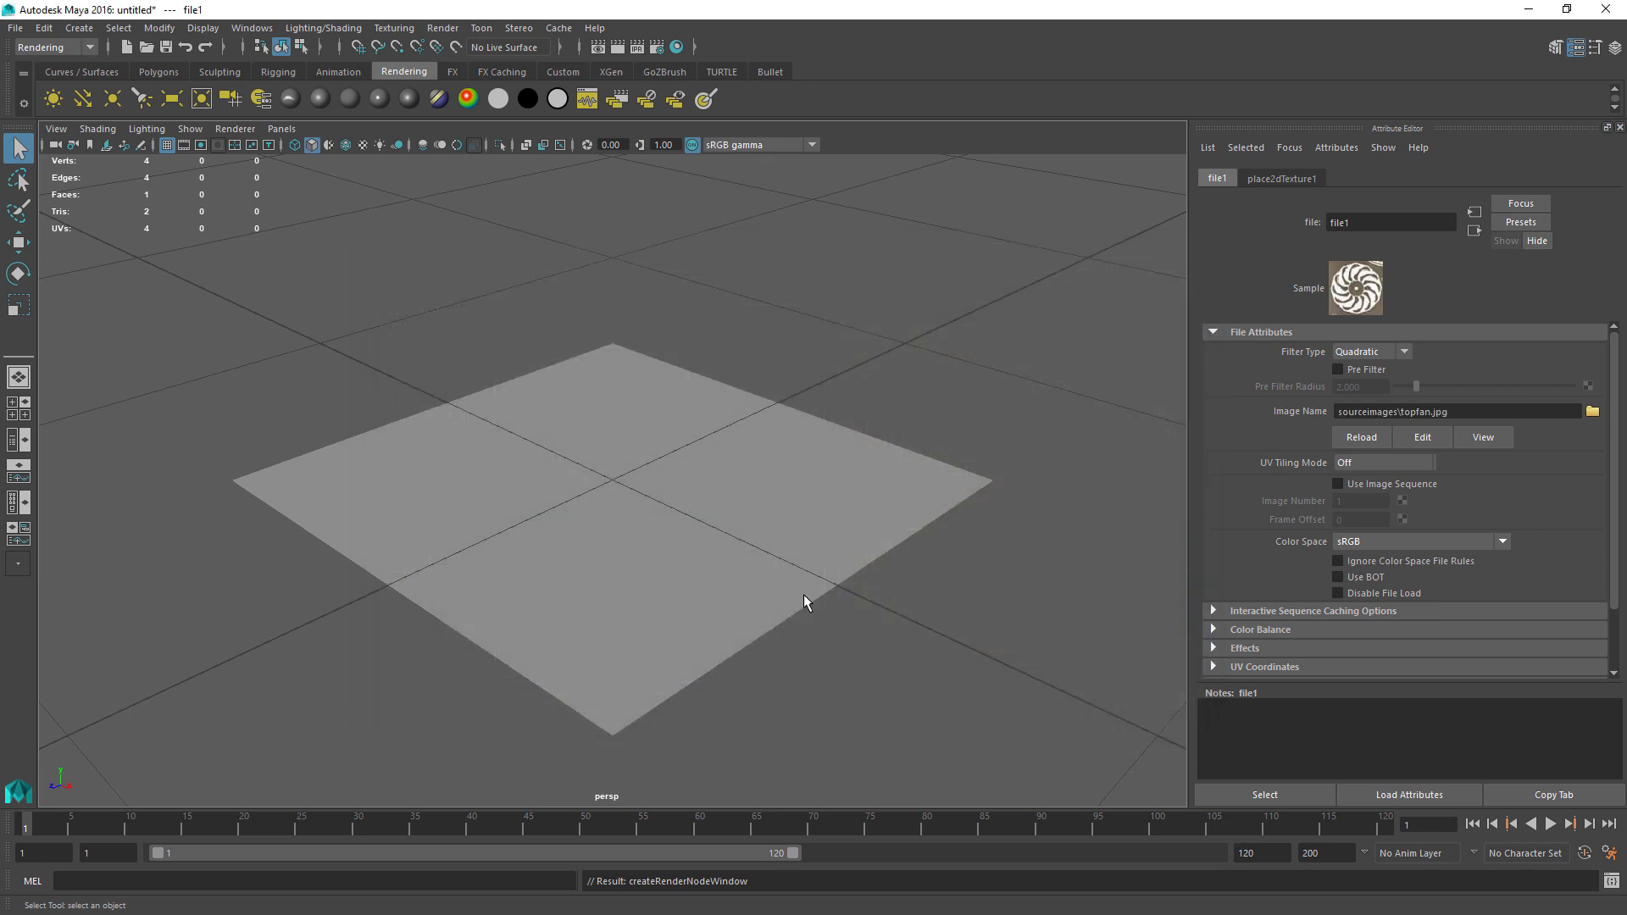
Step: Enable Hardware Texturing so the fan image shows on the selected plane in the viewport
{"action": "left_click", "coordinate": [90, 131]}
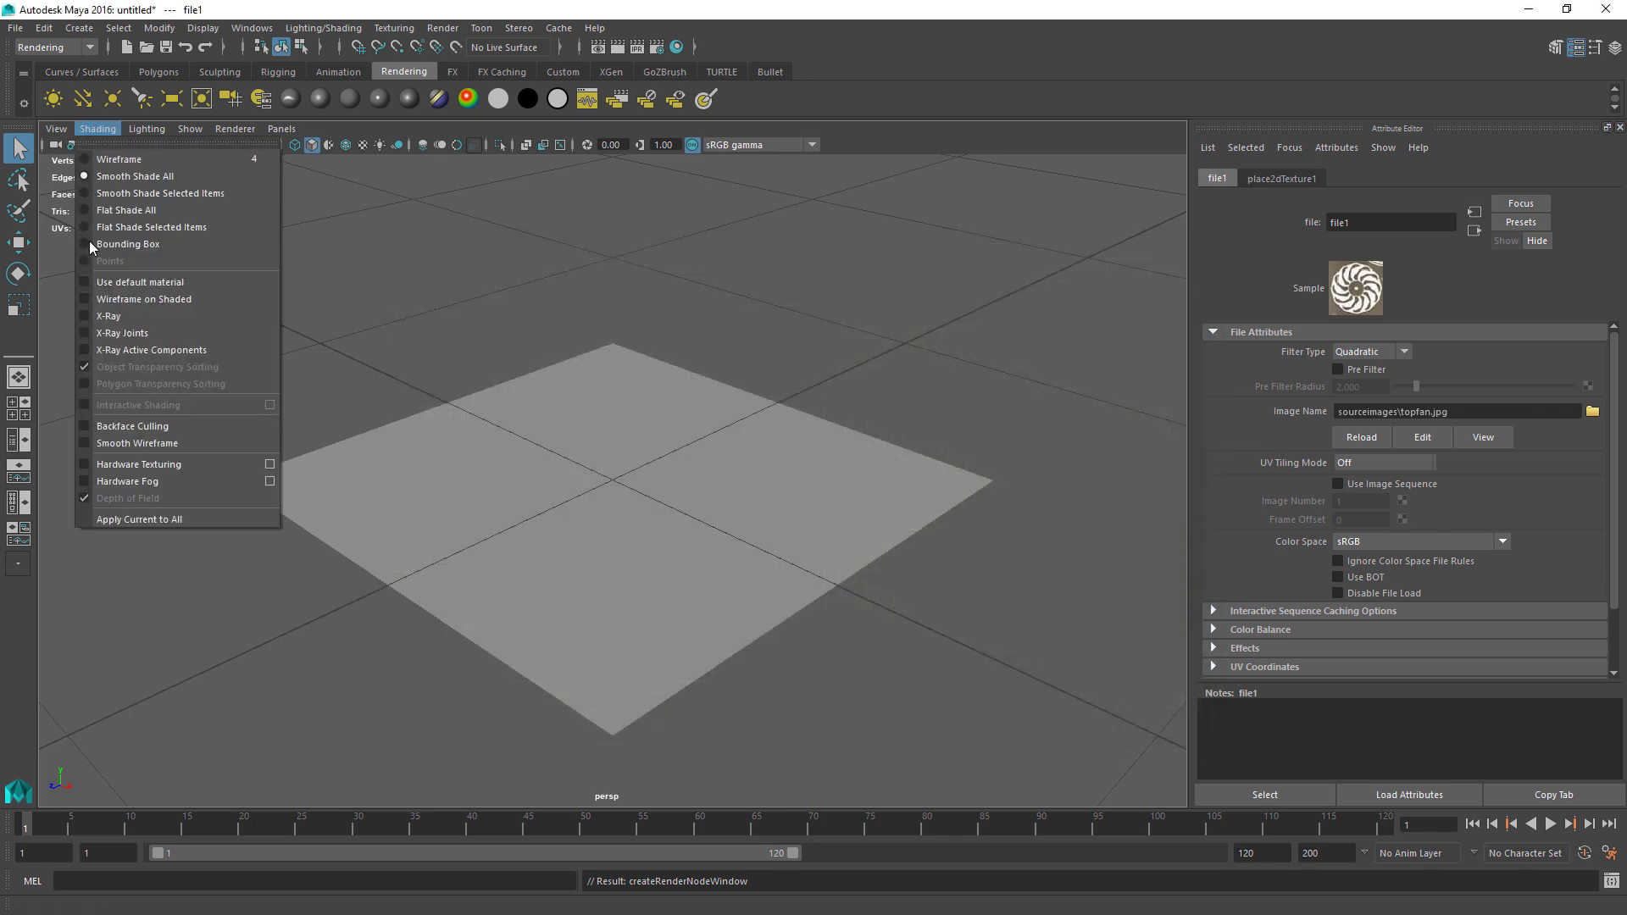
{"action": "left_click", "coordinate": [131, 465]}
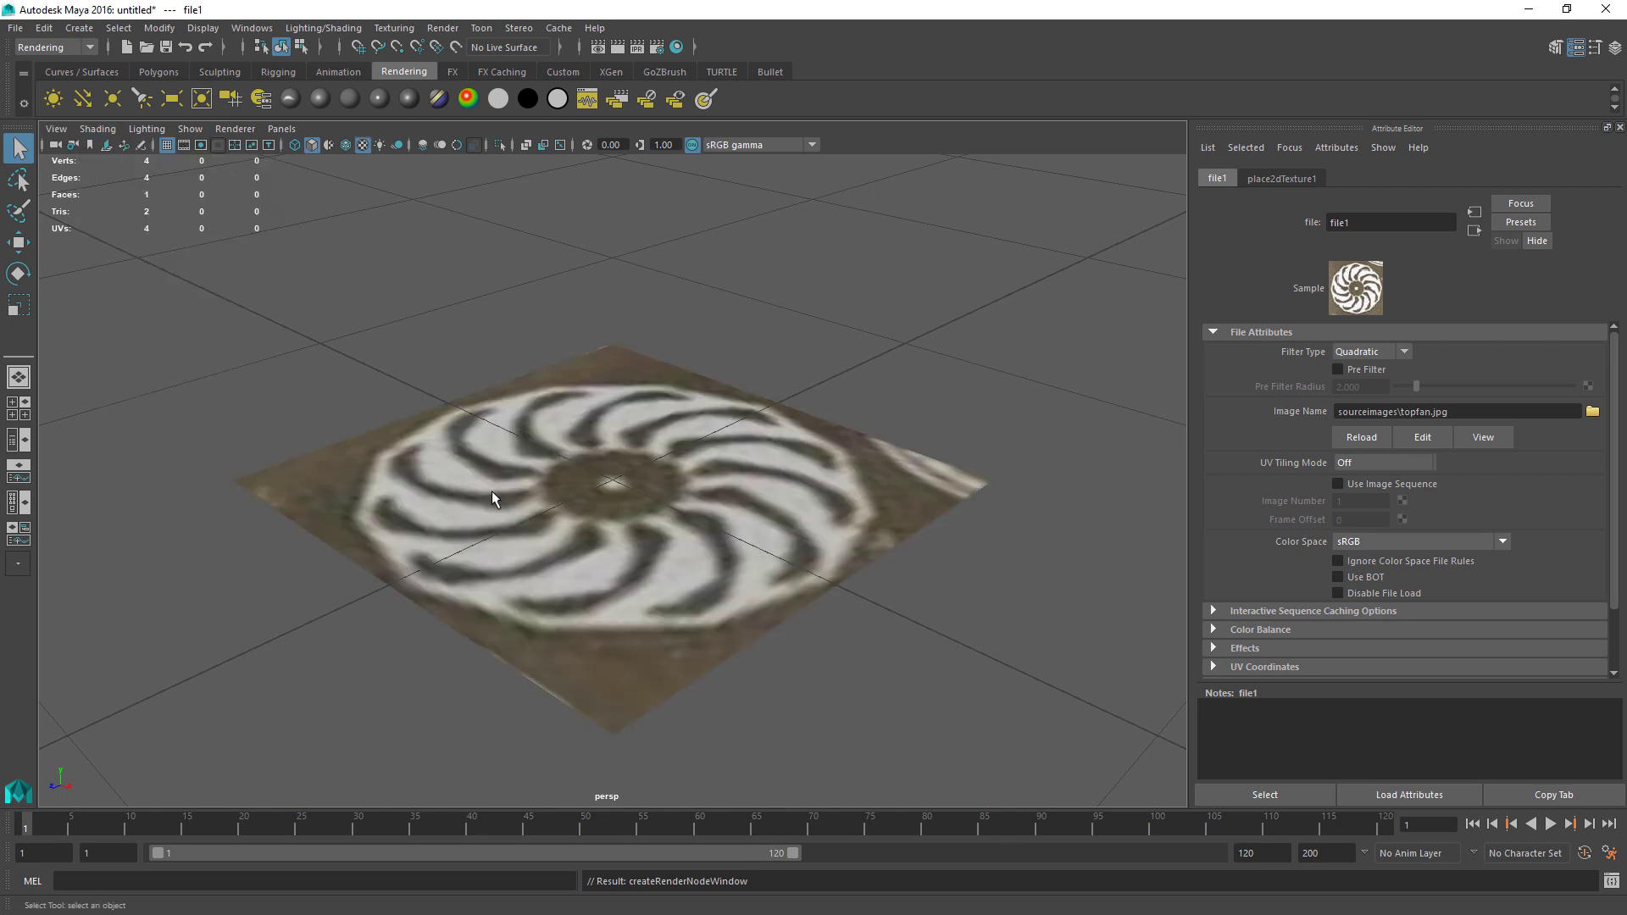
{"action": "left_click", "coordinate": [734, 490]}
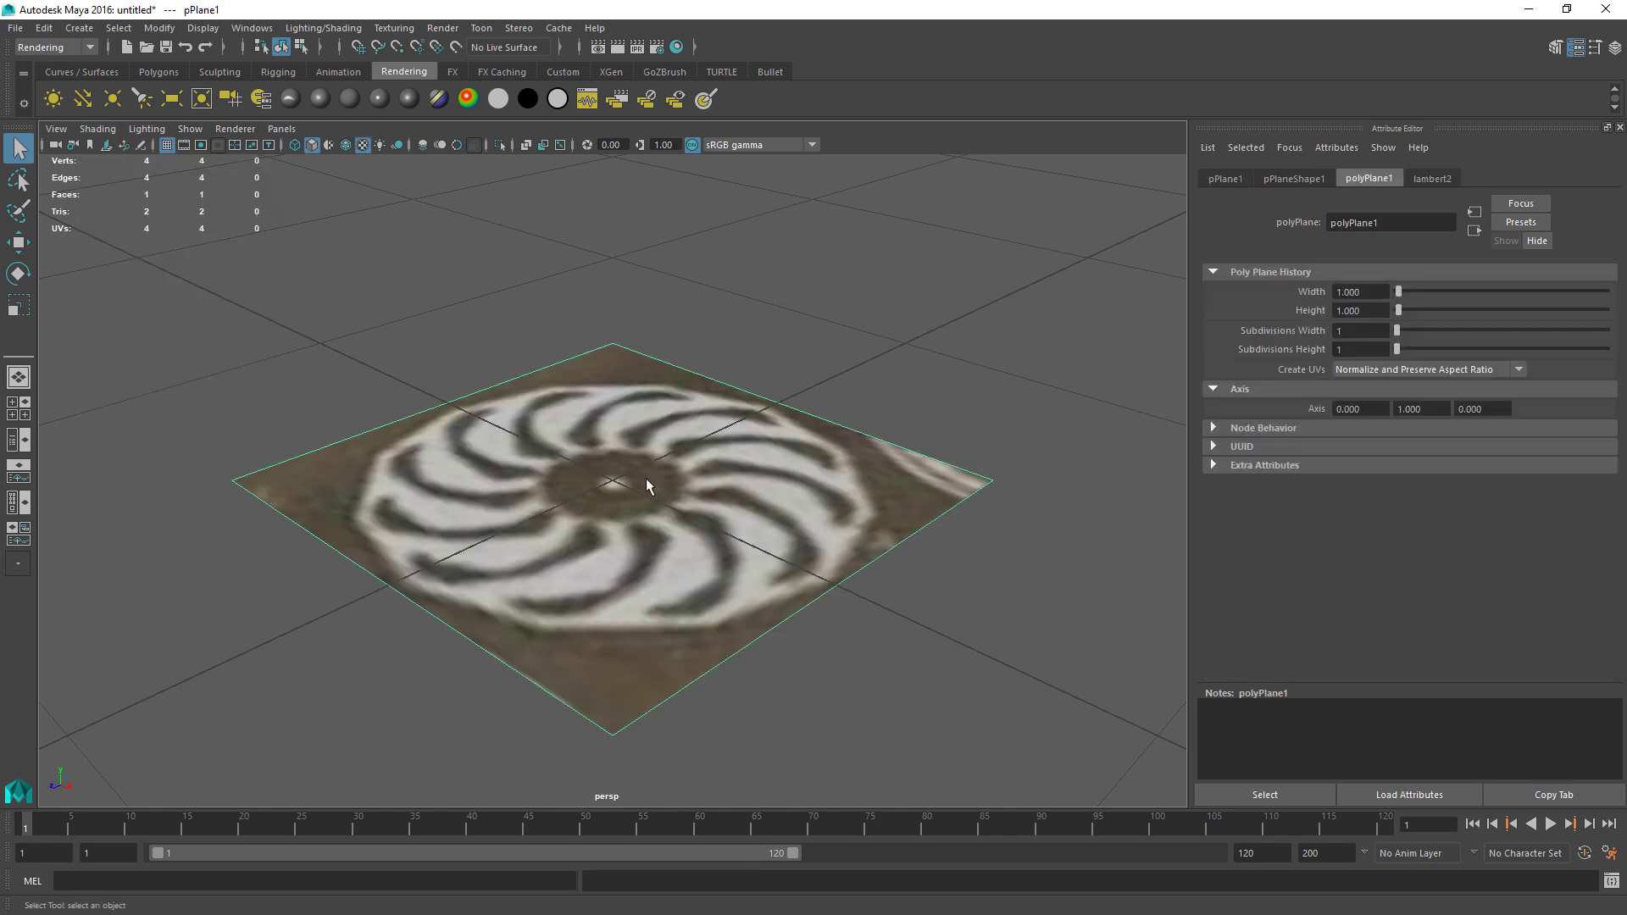
Step: Move the plane slightly below the grid on Y and switch to the four-view layout
{"action": "key", "text": "w"}
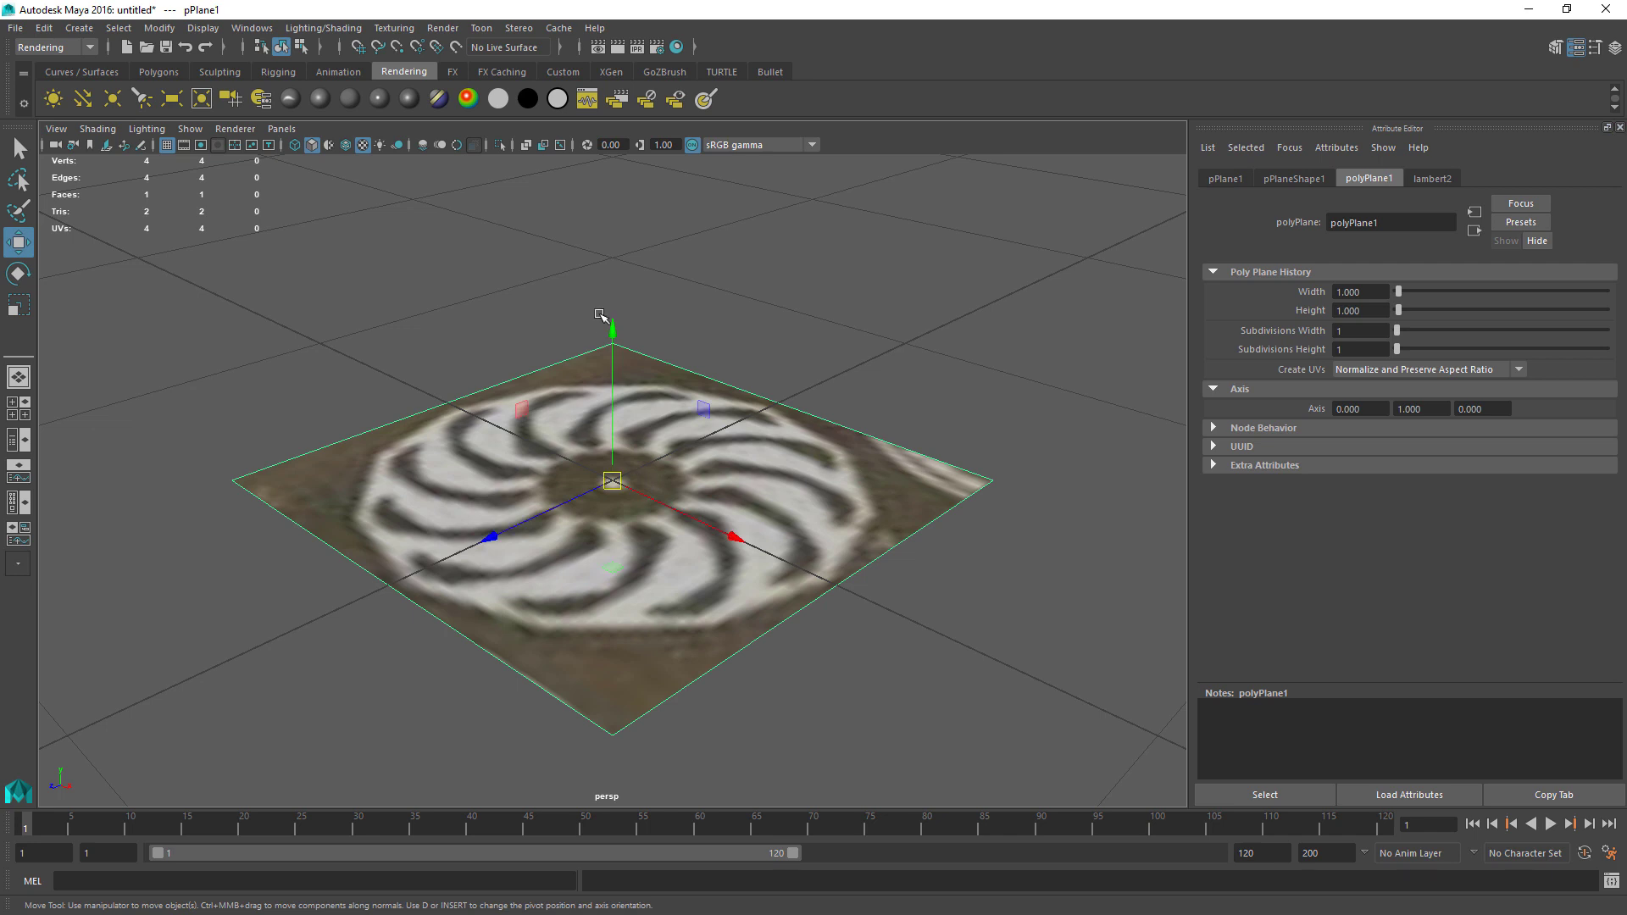
{"action": "left_click_drag", "start_coordinate": [614, 326], "coordinate": [623, 450]}
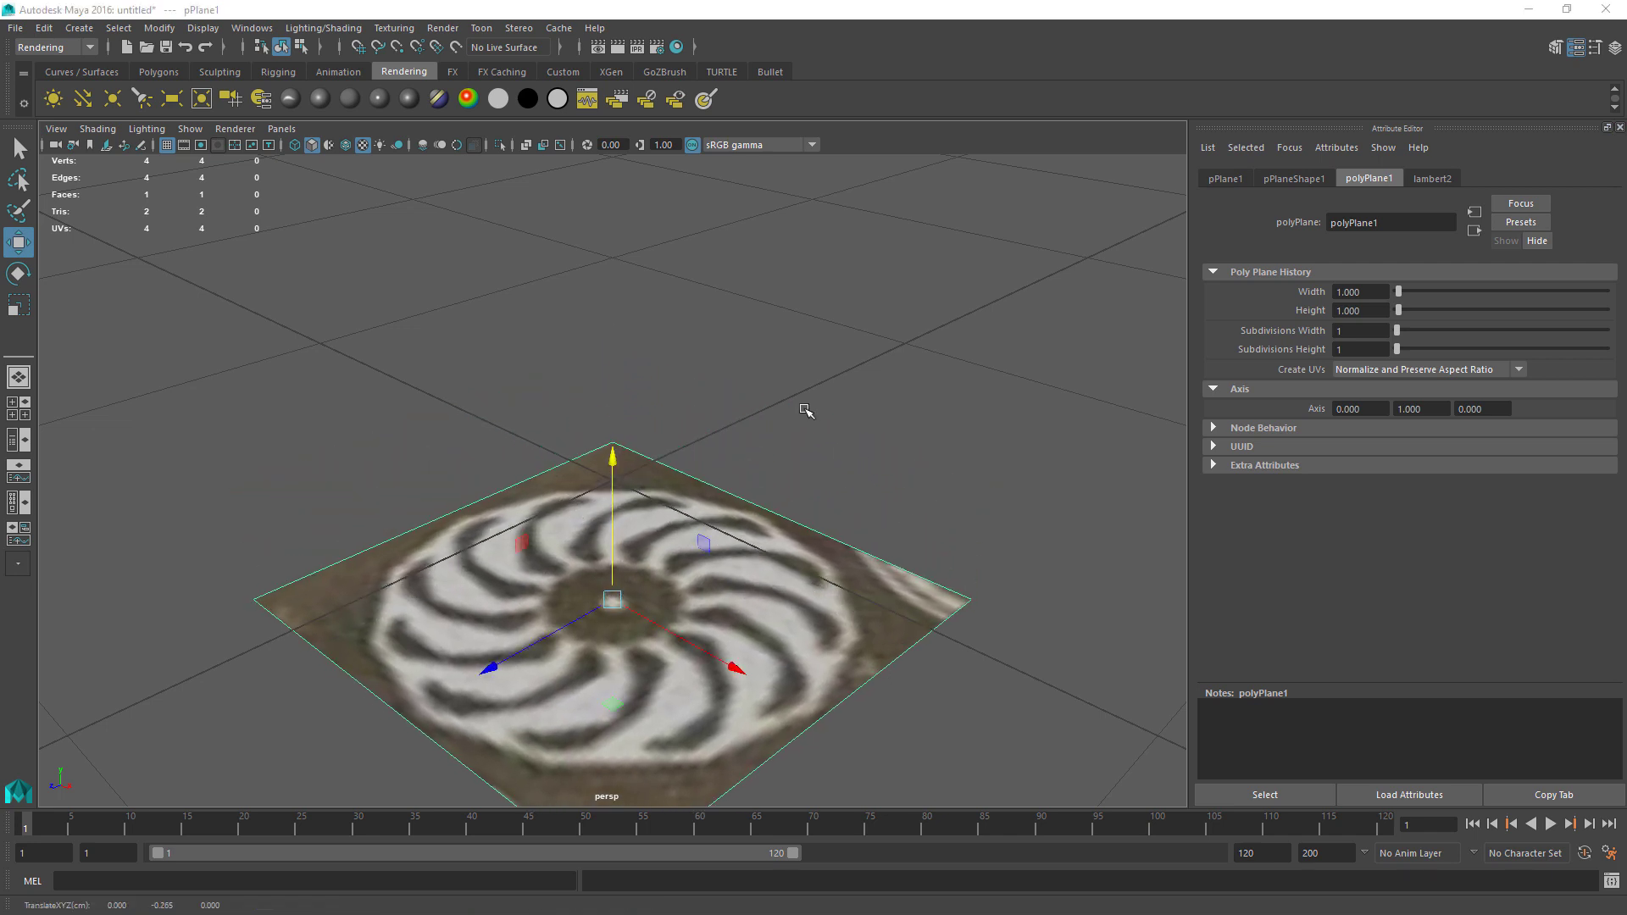
{"action": "key", "text": "space"}
{"action": "mouse_move", "coordinate": [898, 506]}
{"action": "left_mouse_down"}
{"action": "mouse_move", "coordinate": [900, 665]}
{"action": "mouse_move", "coordinate": [899, 513]}
{"action": "left_mouse_up"}
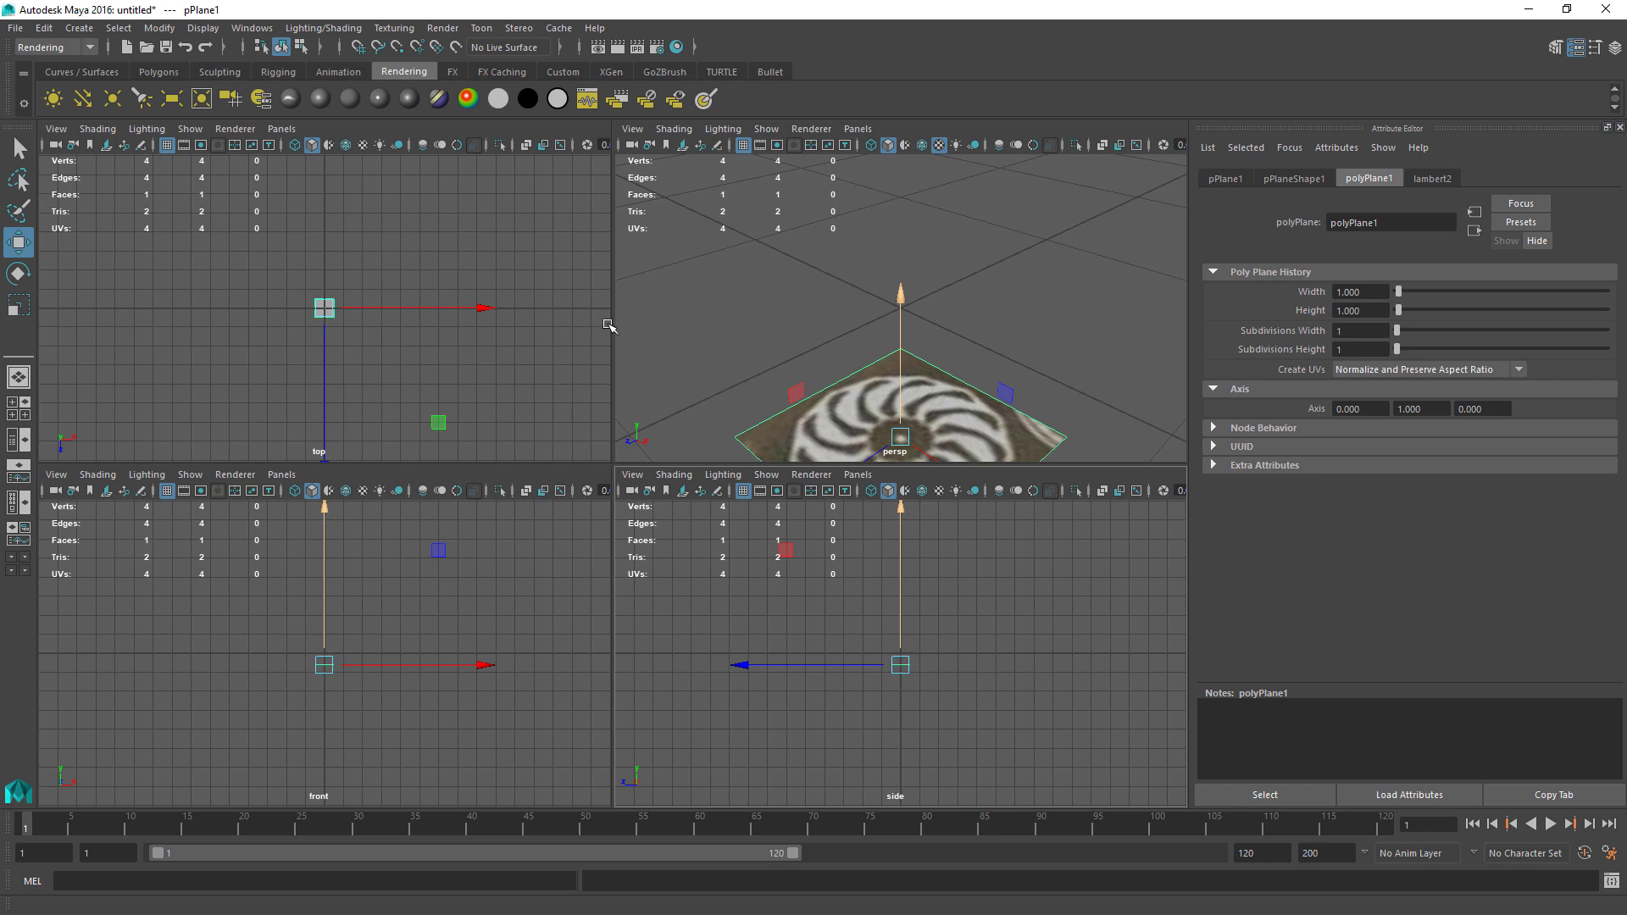
Step: Open Save Scene As and begin naming the scene fan
{"action": "left_click", "coordinate": [16, 27]}
{"action": "left_click", "coordinate": [50, 100]}
{"action": "type", "text": "fan"}
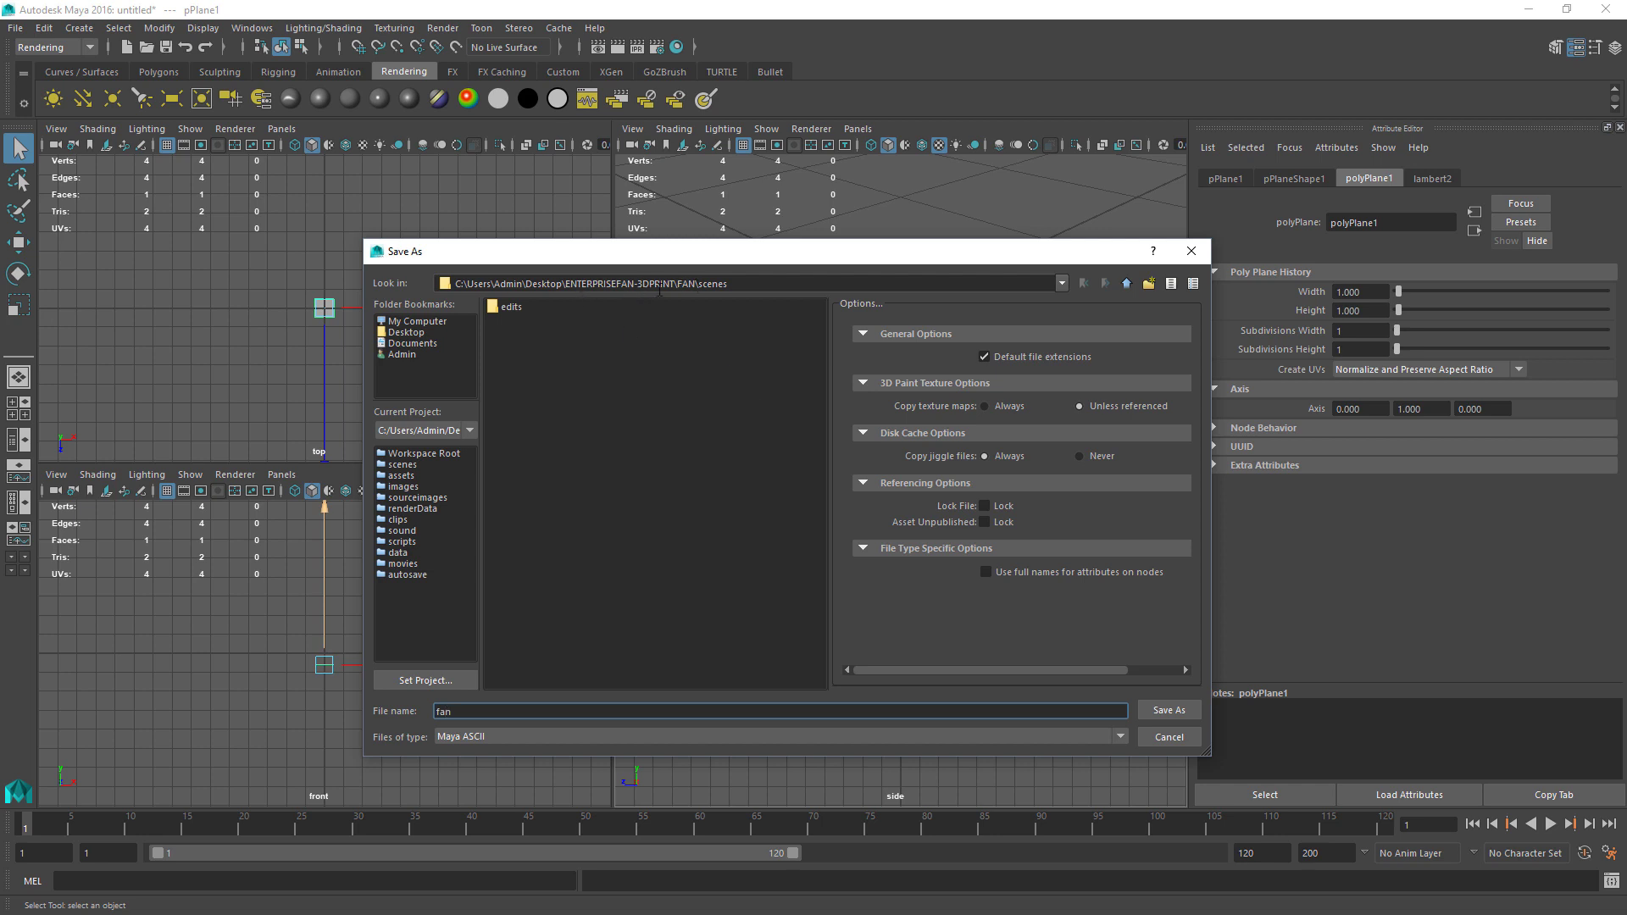
Step: Save the scene as fan.ma in the scenes folder and return to the Move tool
{"action": "left_click", "coordinate": [1169, 710]}
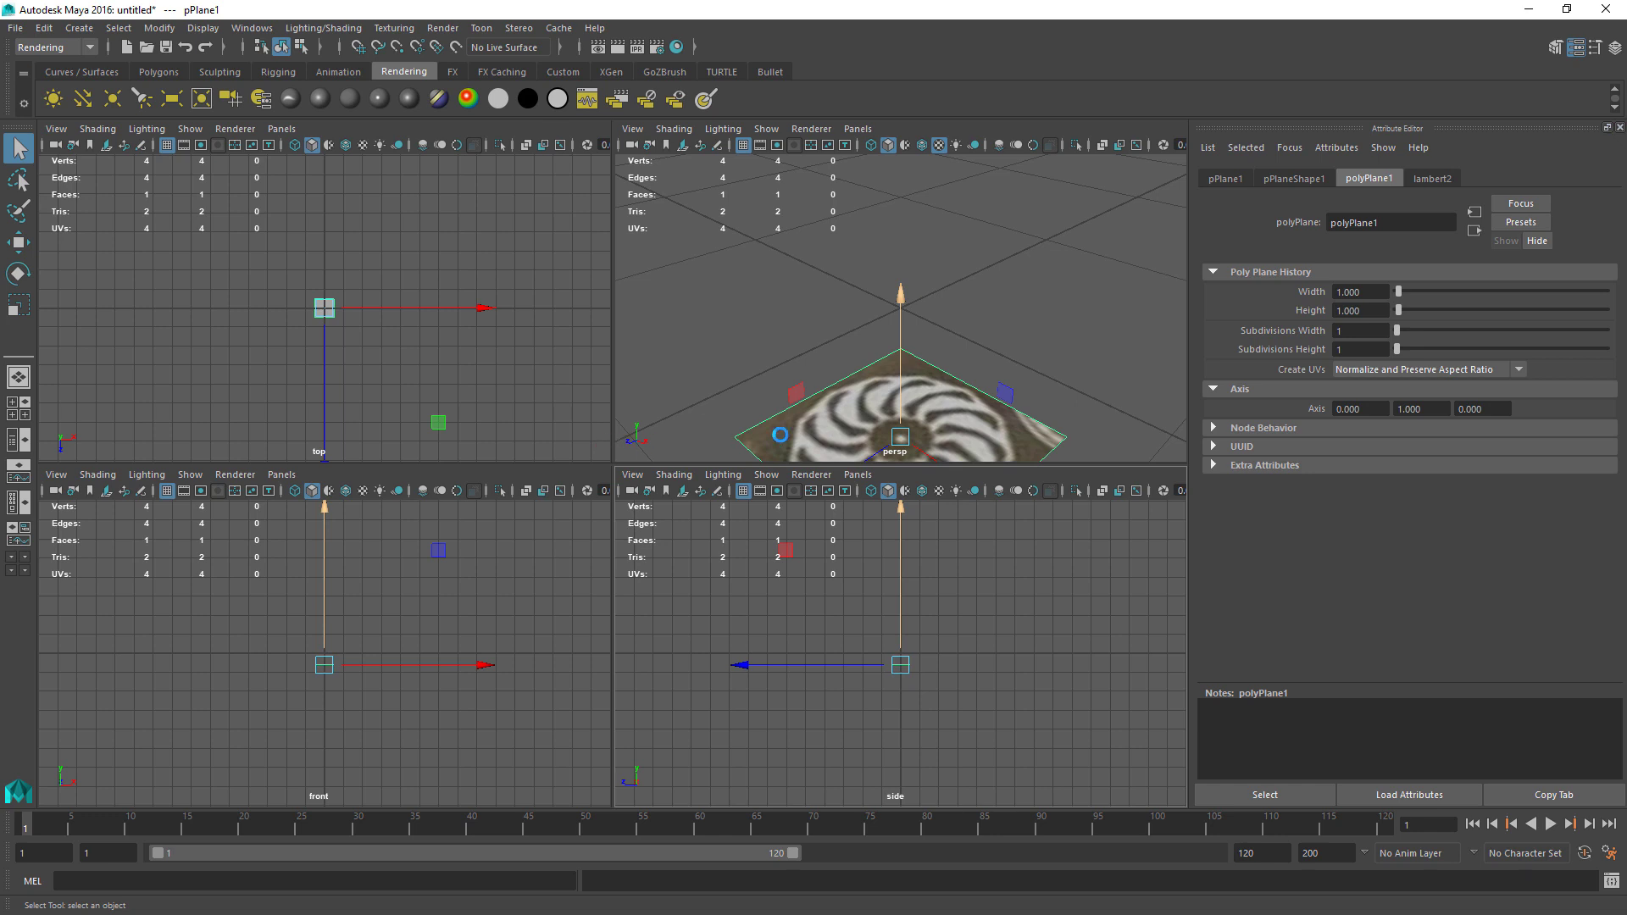
{"action": "key", "text": "w"}
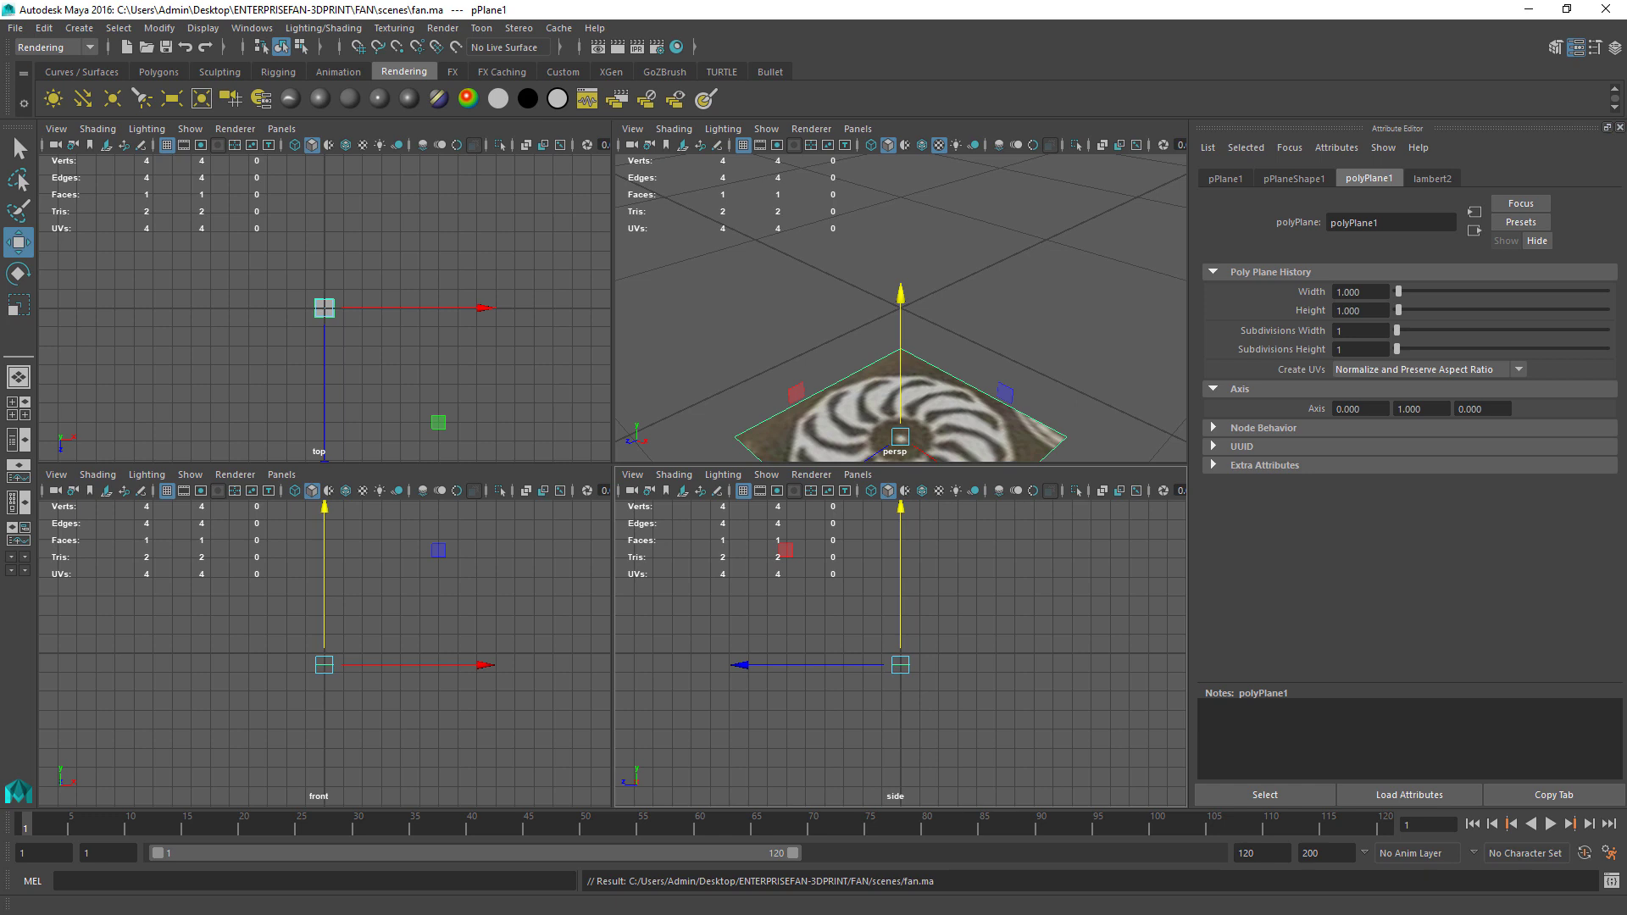
Step: Enable Hardware Texturing in the top view so the fan texture displays there
{"action": "left_click", "coordinate": [394, 354]}
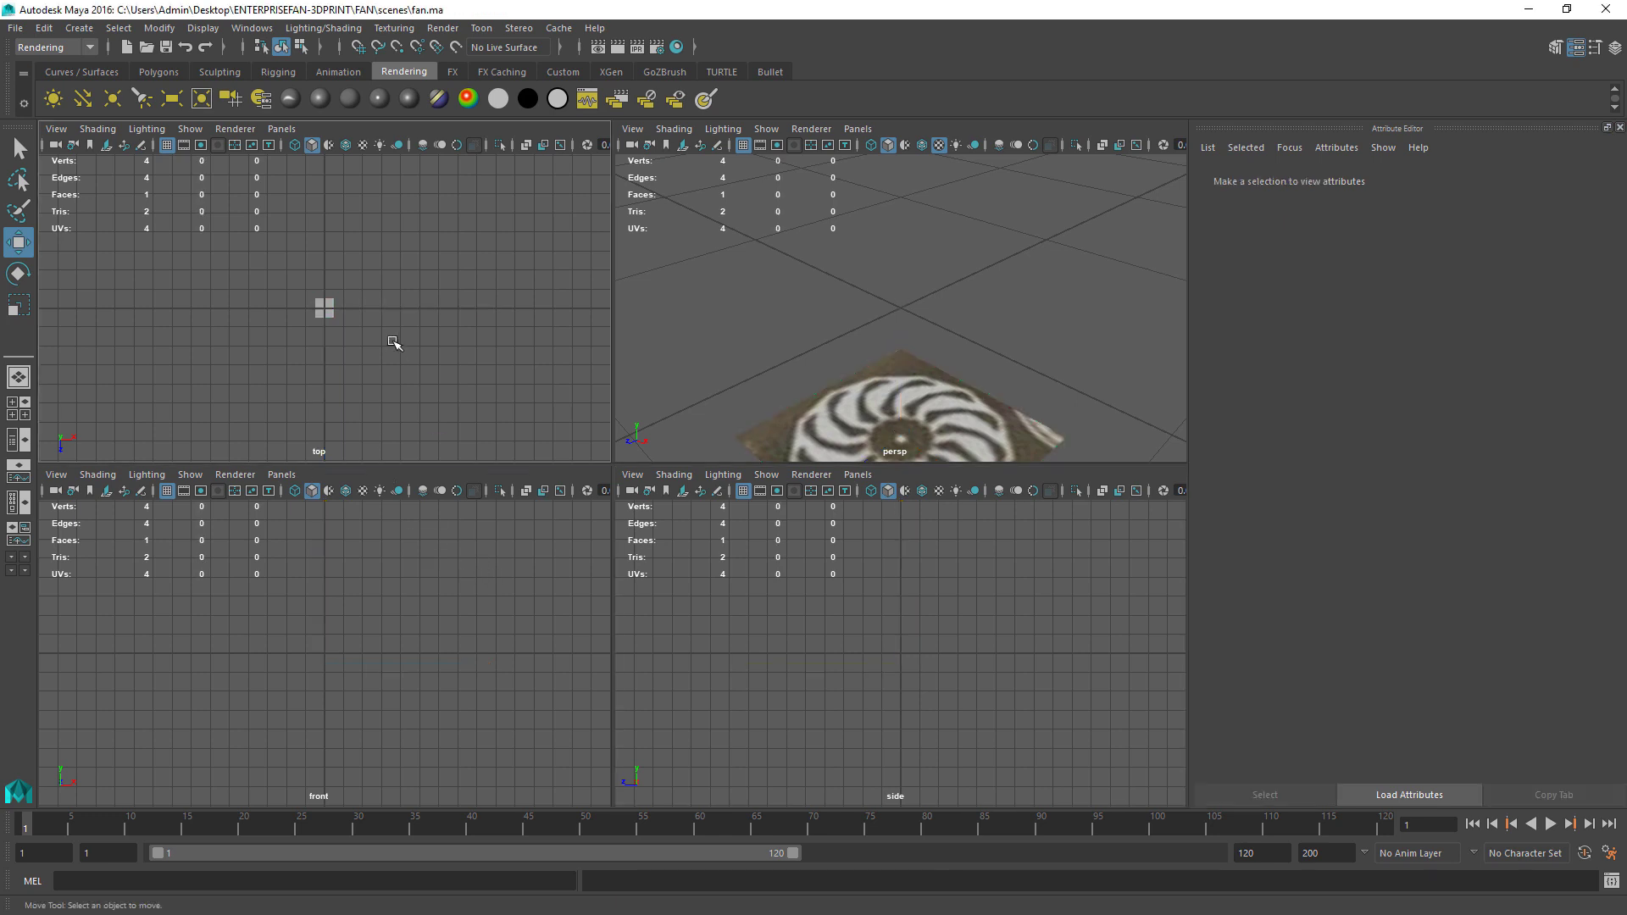
{"action": "left_click", "coordinate": [324, 308]}
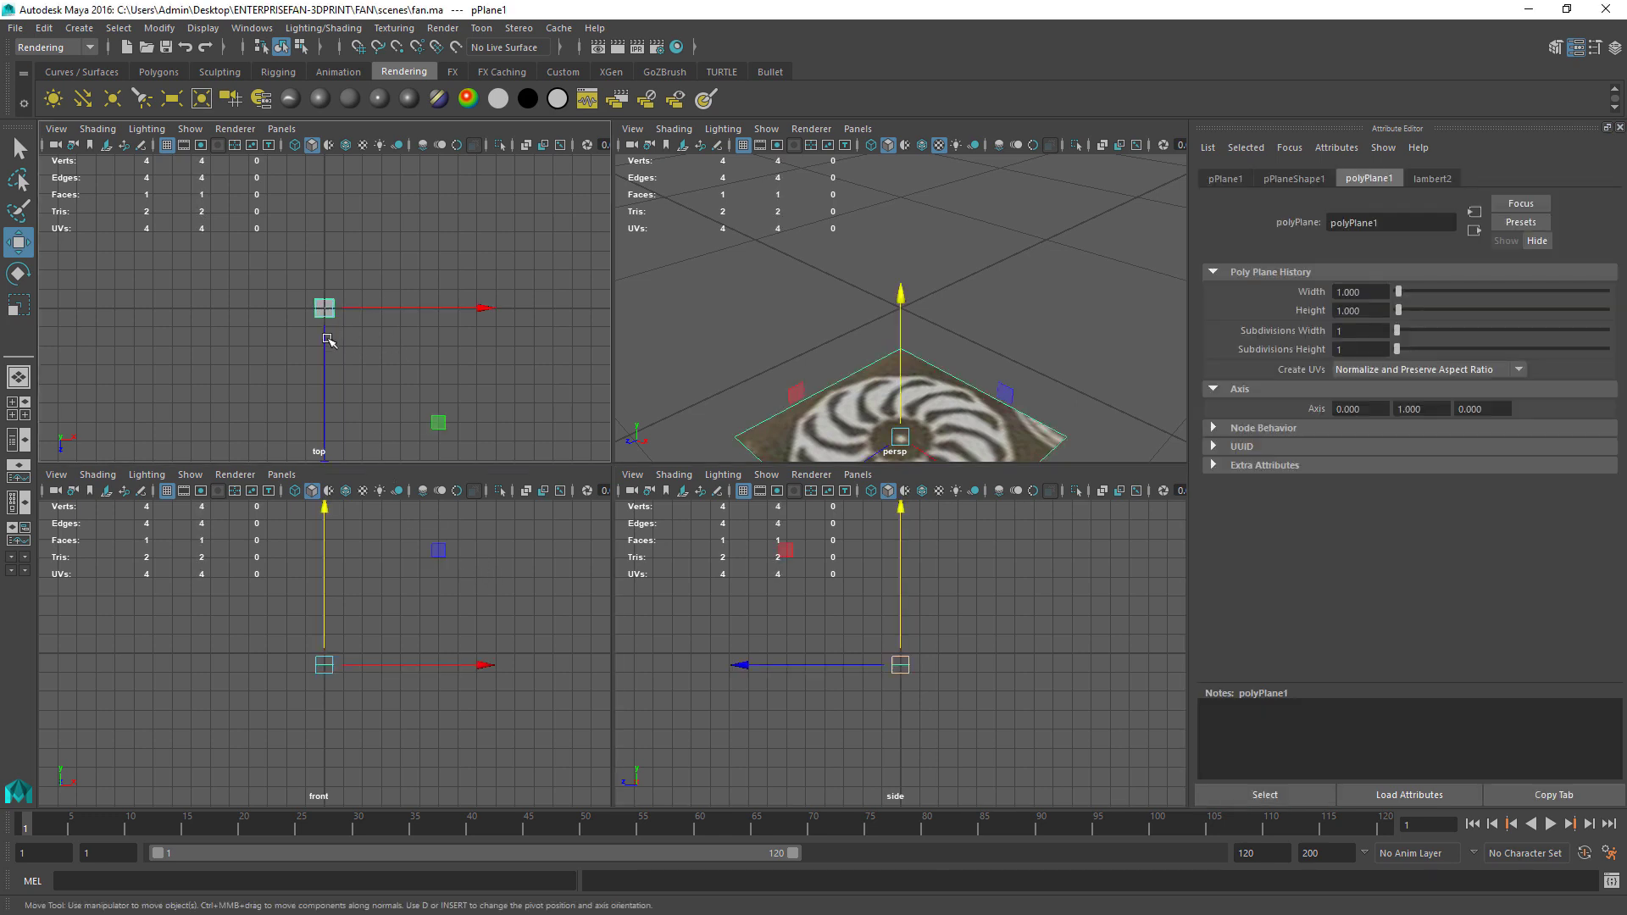
{"action": "left_click", "coordinate": [98, 129]}
{"action": "left_click", "coordinate": [127, 463]}
Step: Maximise the top view and frame the selected textured plane in it
{"action": "left_click", "coordinate": [396, 353]}
{"action": "left_click", "coordinate": [324, 308]}
{"action": "key", "text": "space"}
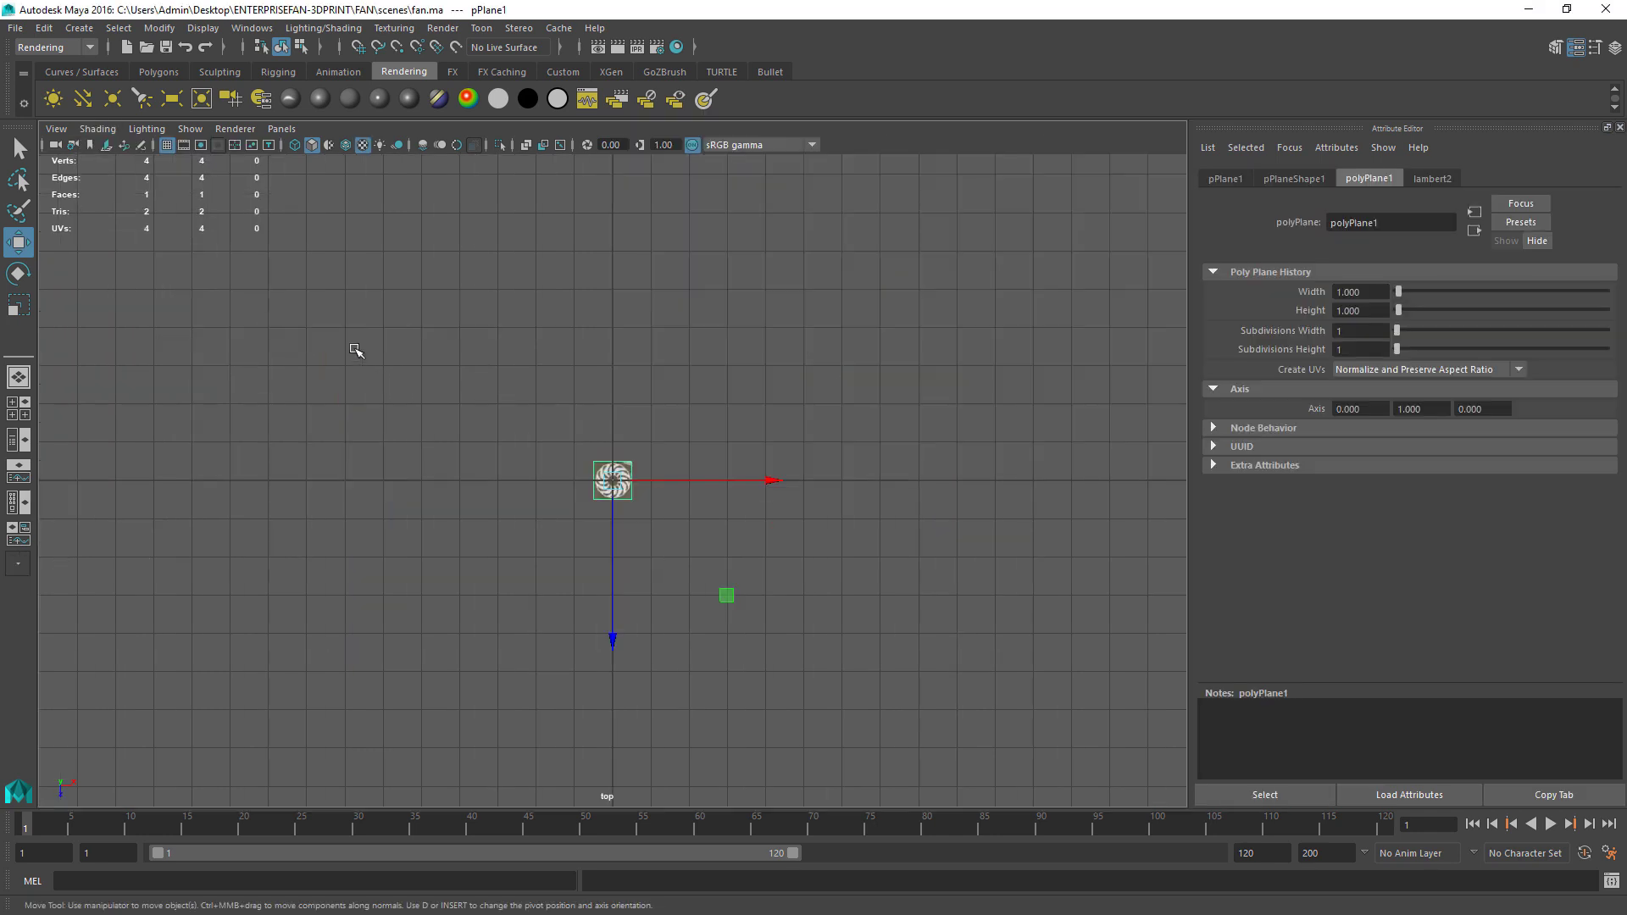
{"action": "key", "text": "f"}
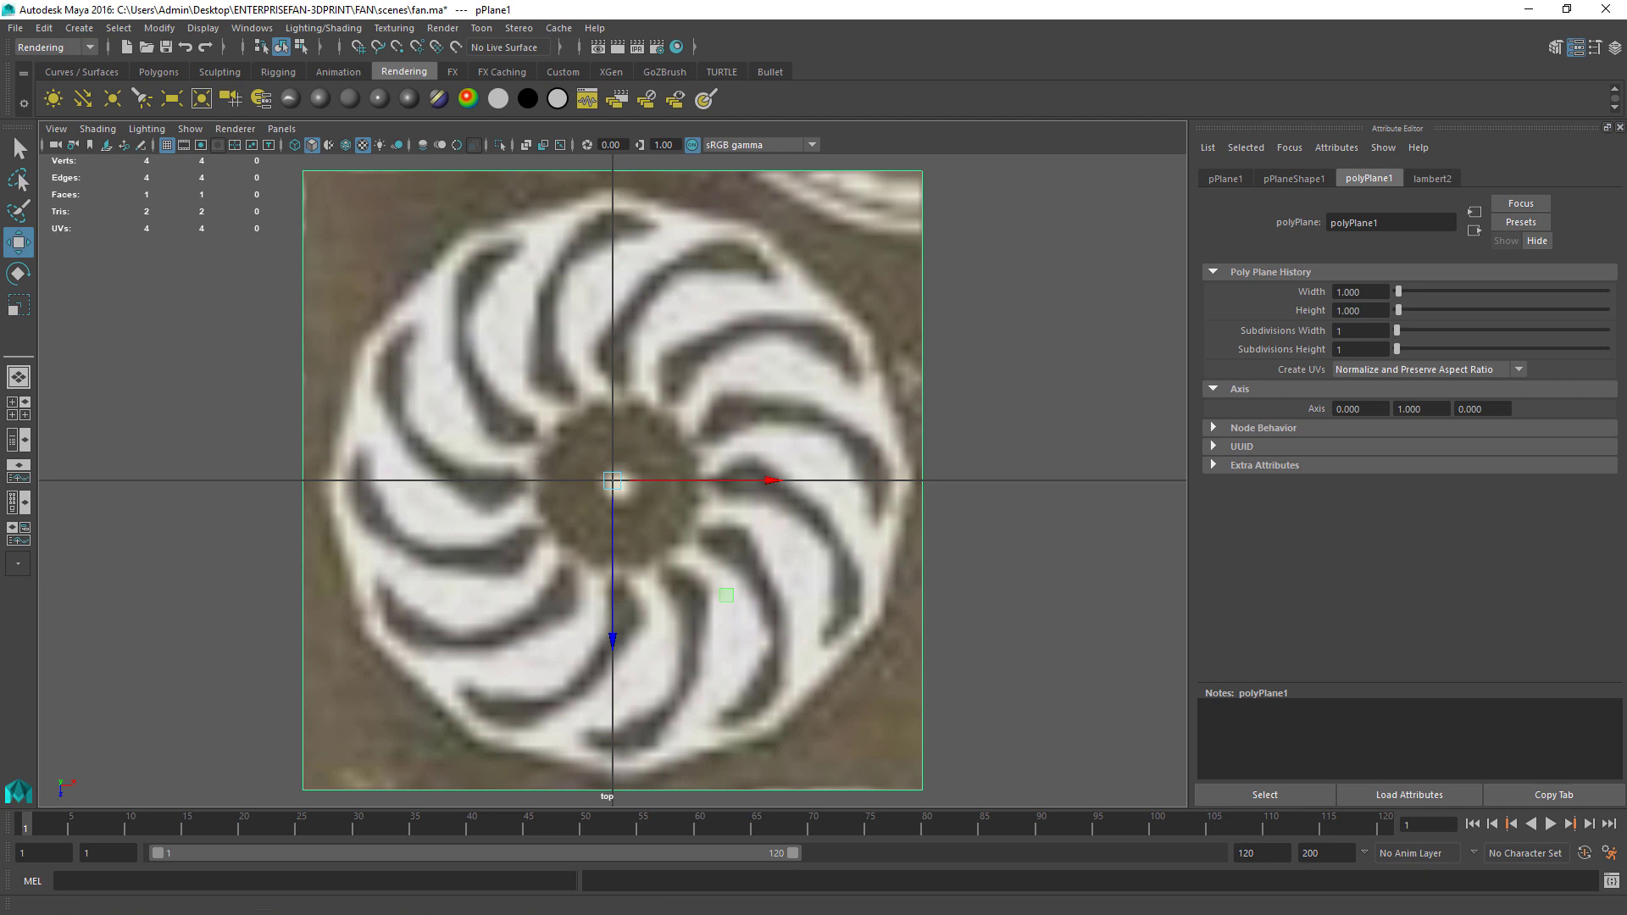
{"action": "key", "text": "alt+Tab"}
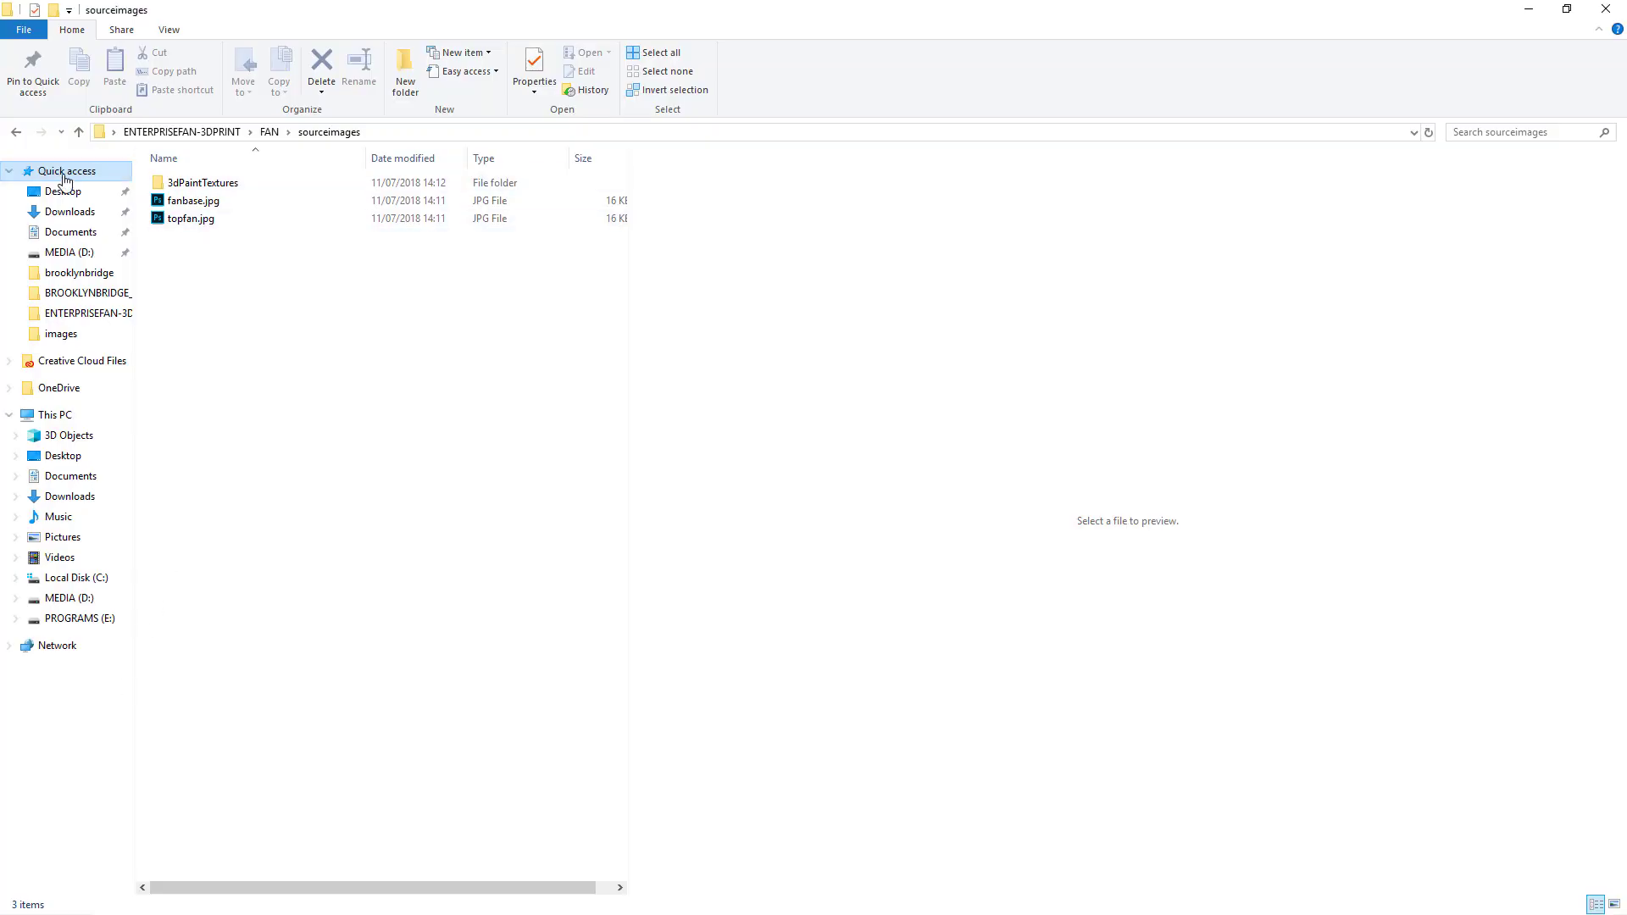
Step: Go up to ENTERPRISEFAN-3DPRINT and preview the finished, dark-and-gold, photo-etch and blue printed fan photos
{"action": "left_click", "coordinate": [78, 131]}
{"action": "left_click", "coordinate": [78, 131]}
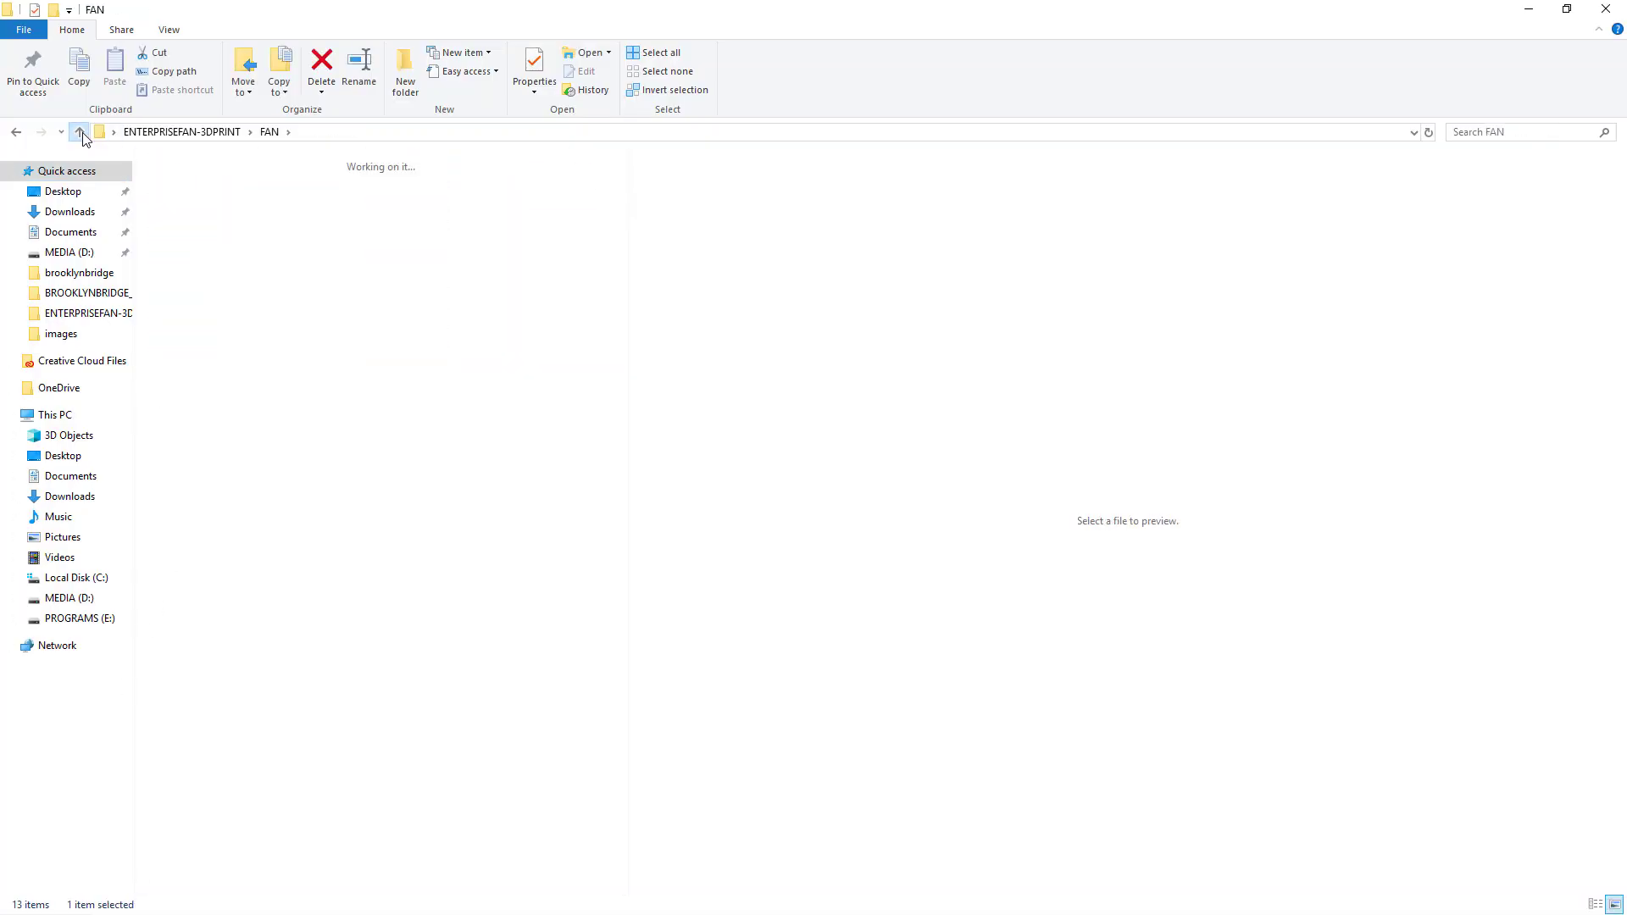
{"action": "left_click", "coordinate": [573, 186]}
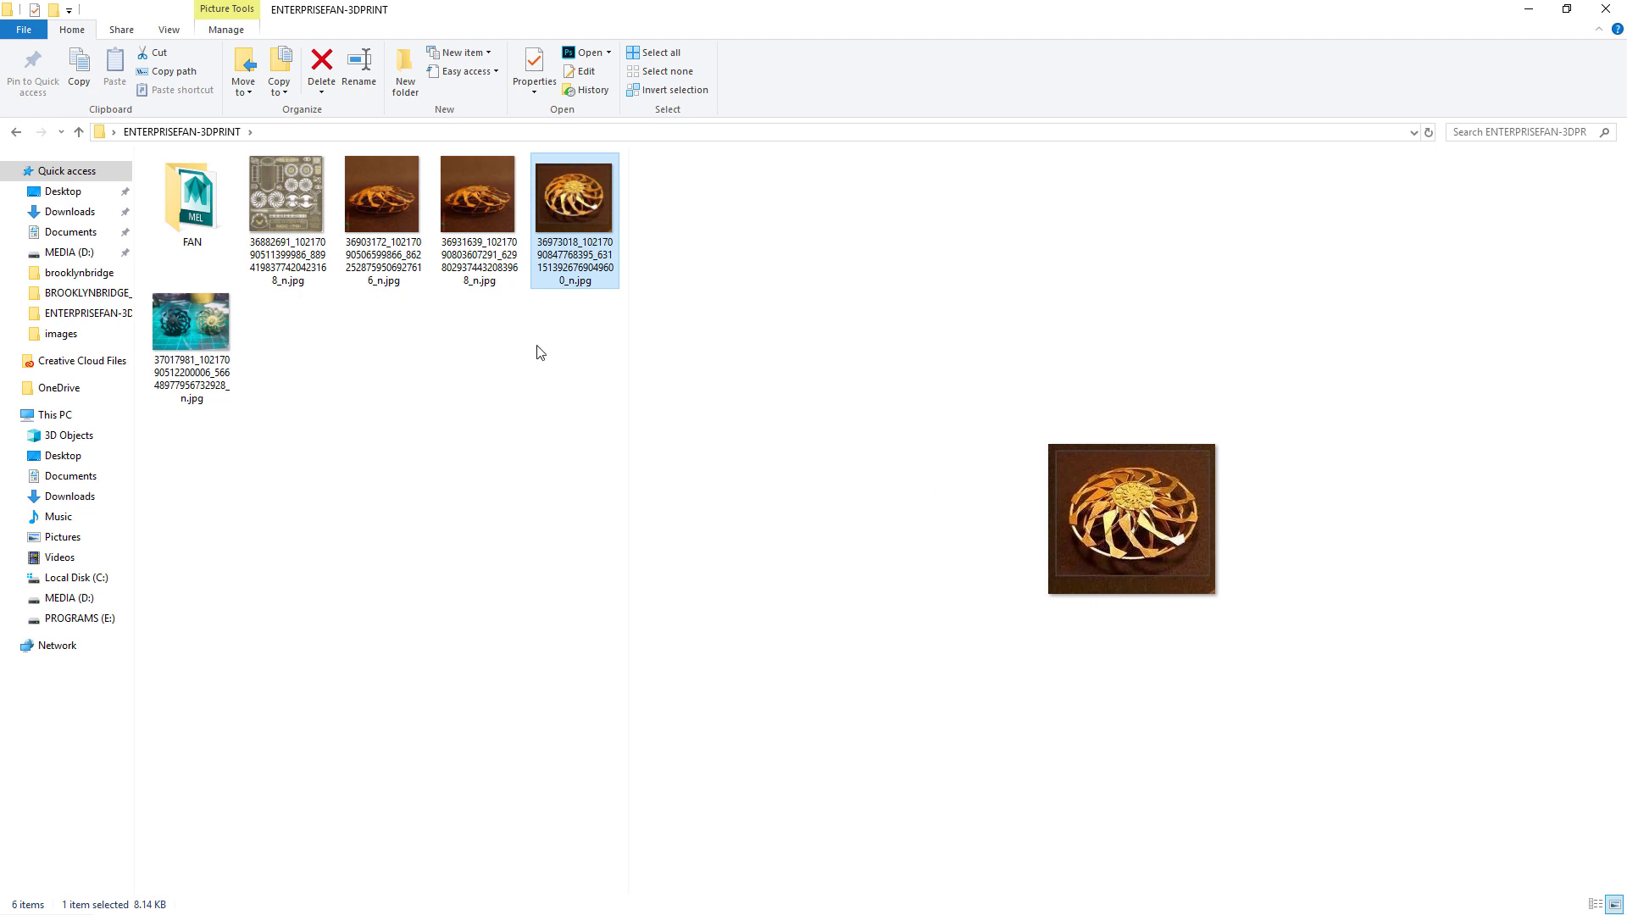
{"action": "left_click", "coordinate": [212, 335]}
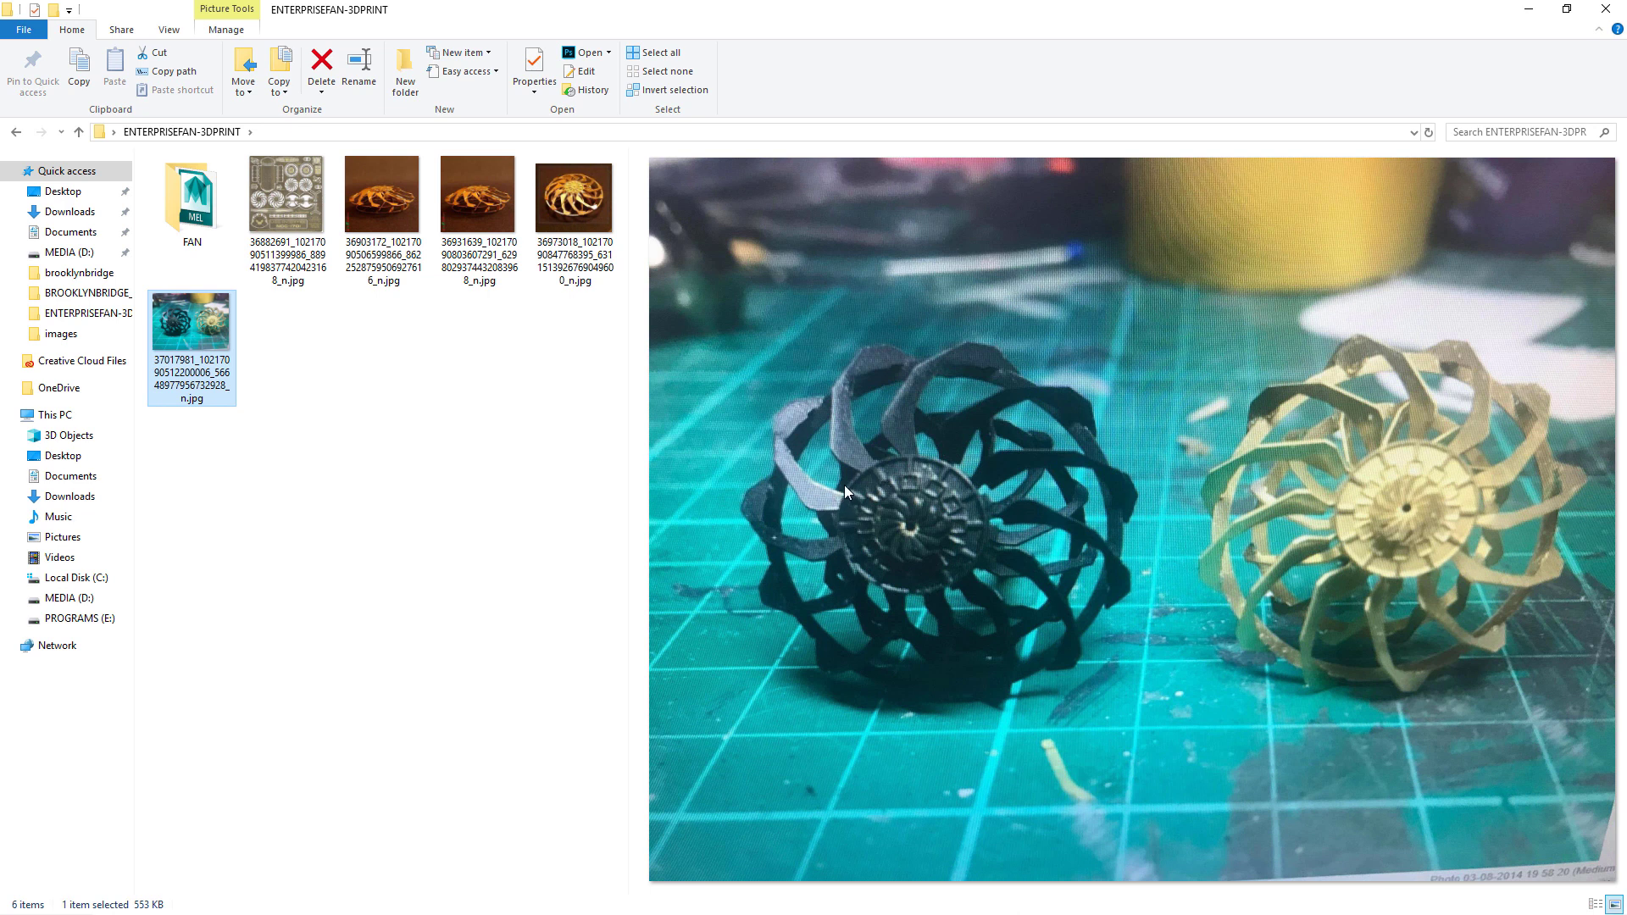
{"action": "left_click", "coordinate": [297, 222]}
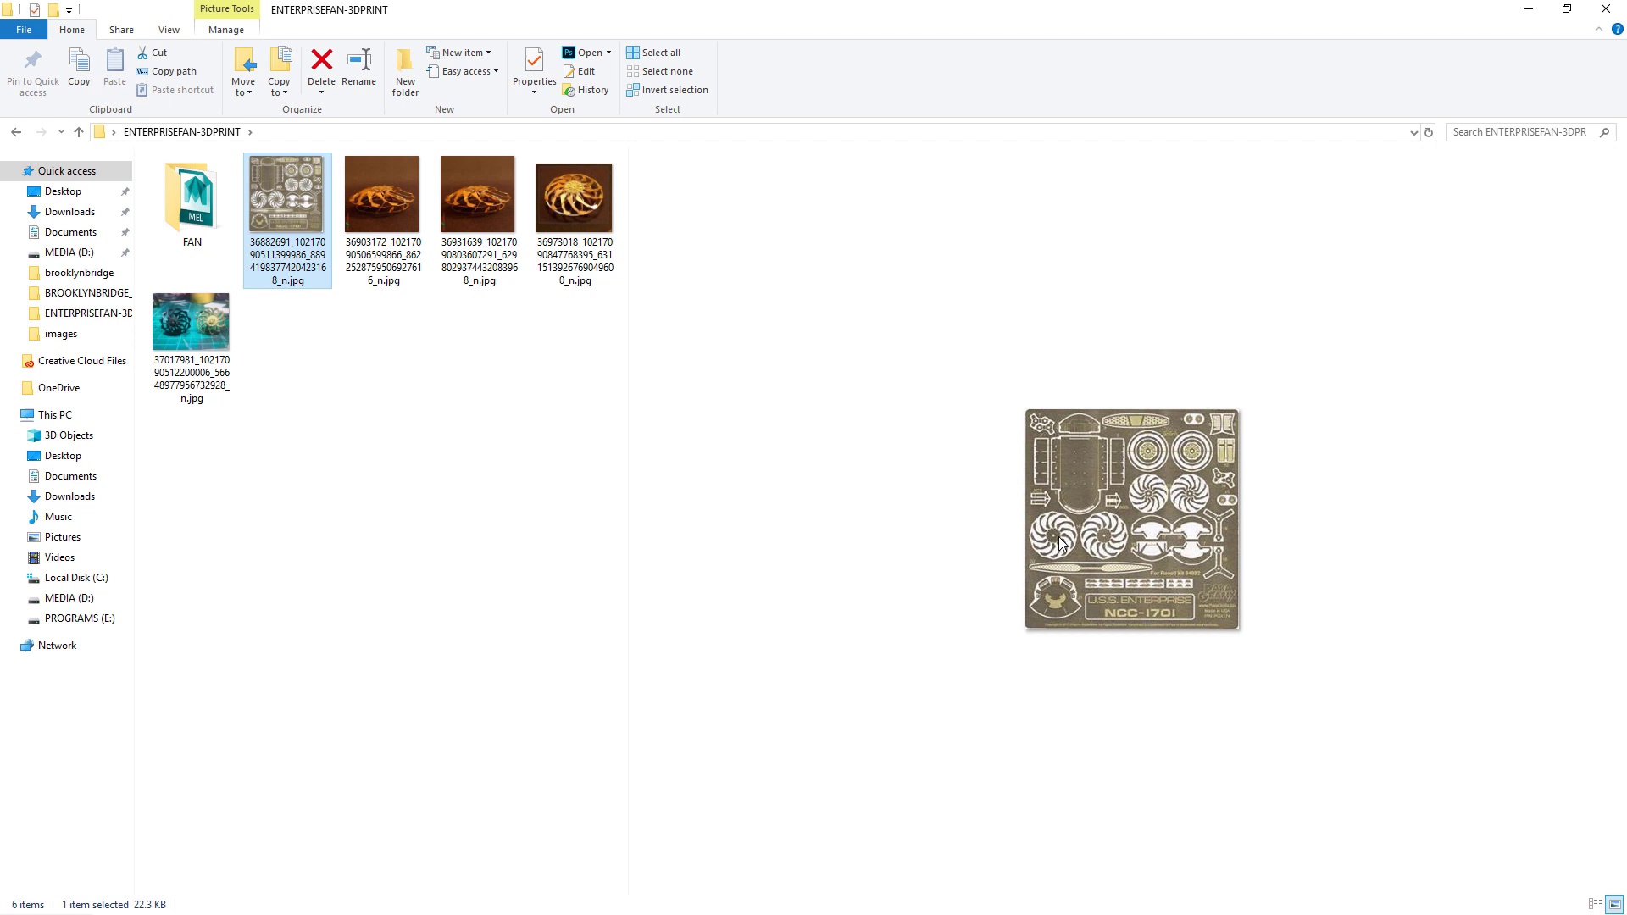
{"action": "left_click", "coordinate": [185, 328]}
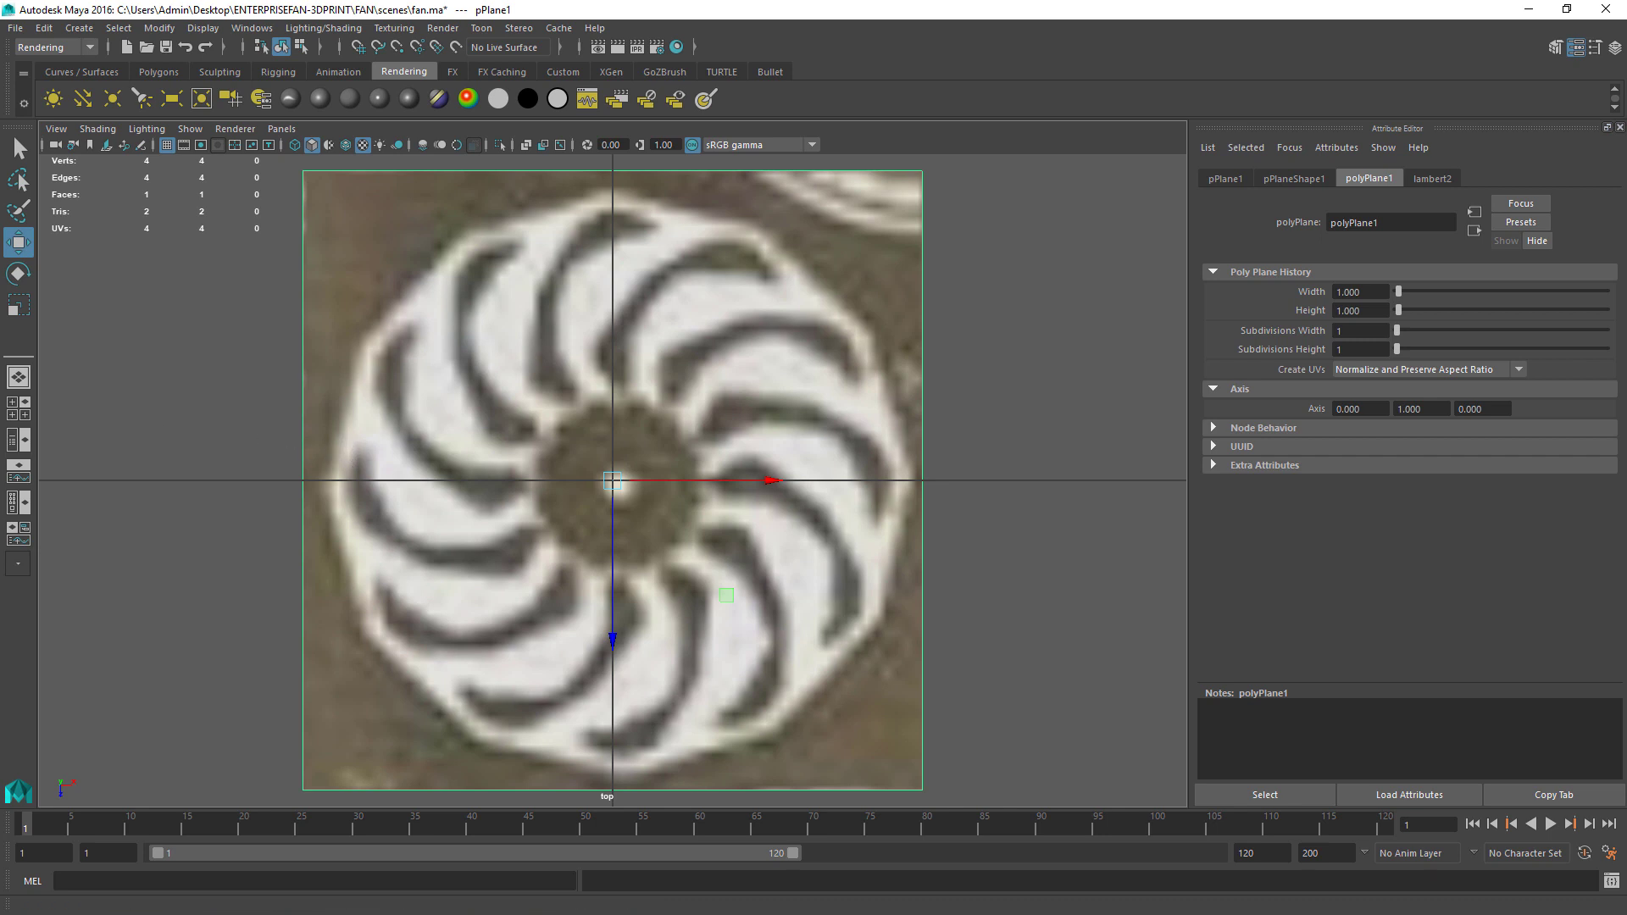
Step: In the Modeling set, trace one blade with Create Polygon from the hub to its top corner
{"action": "key", "text": "F2"}
{"action": "left_click", "coordinate": [155, 332]}
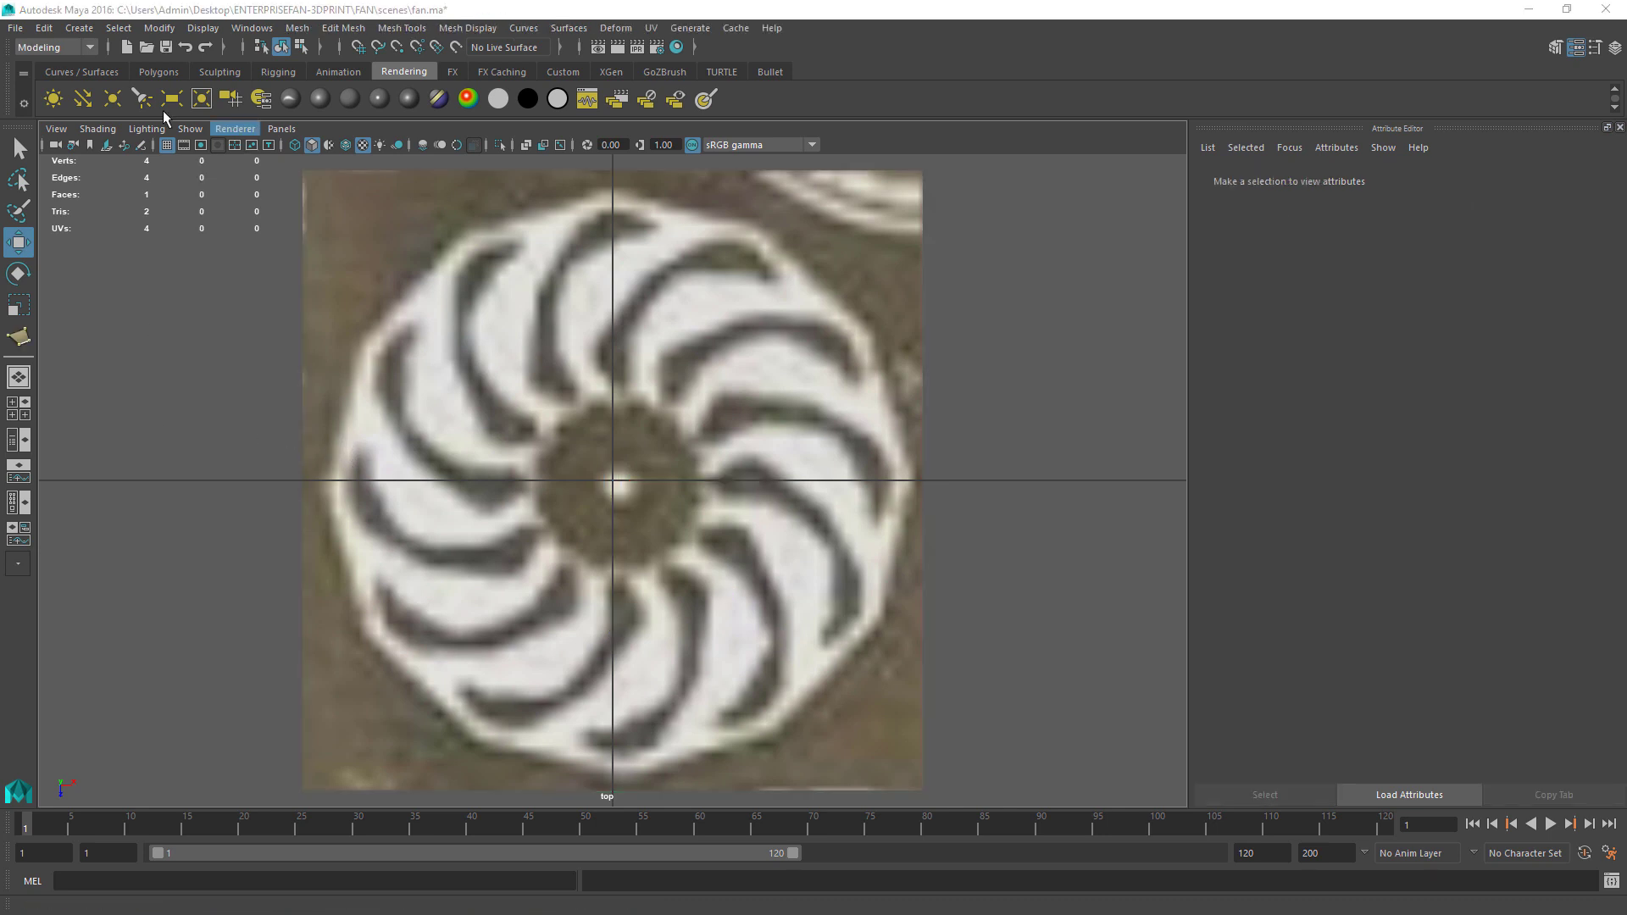
{"action": "left_click", "coordinate": [411, 30]}
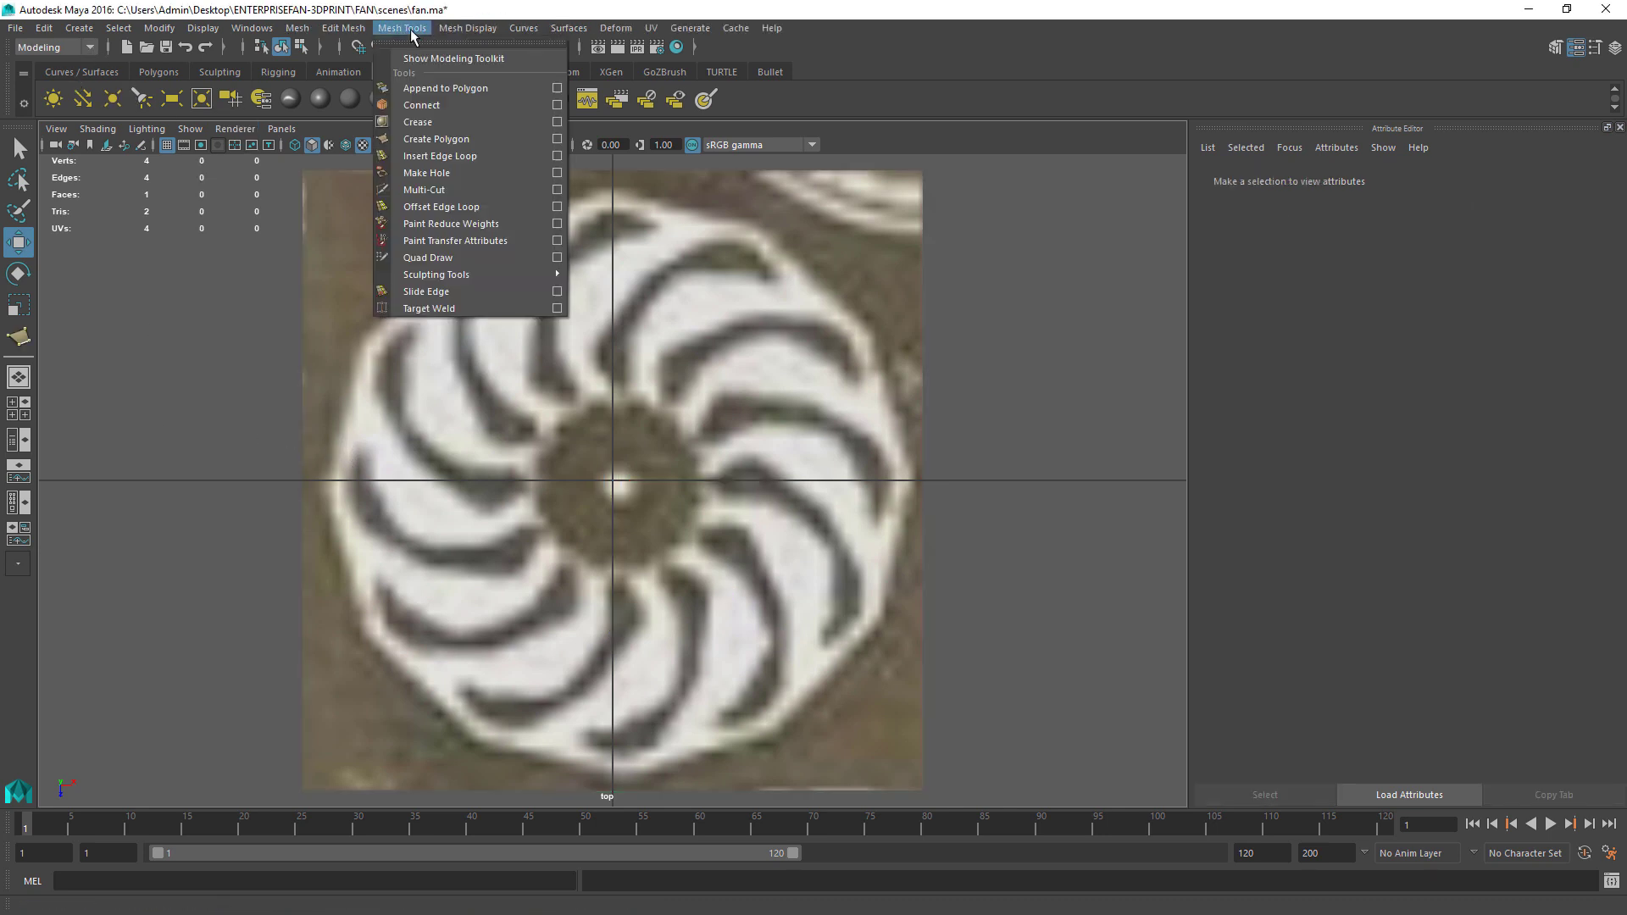
{"action": "left_click", "coordinate": [440, 141]}
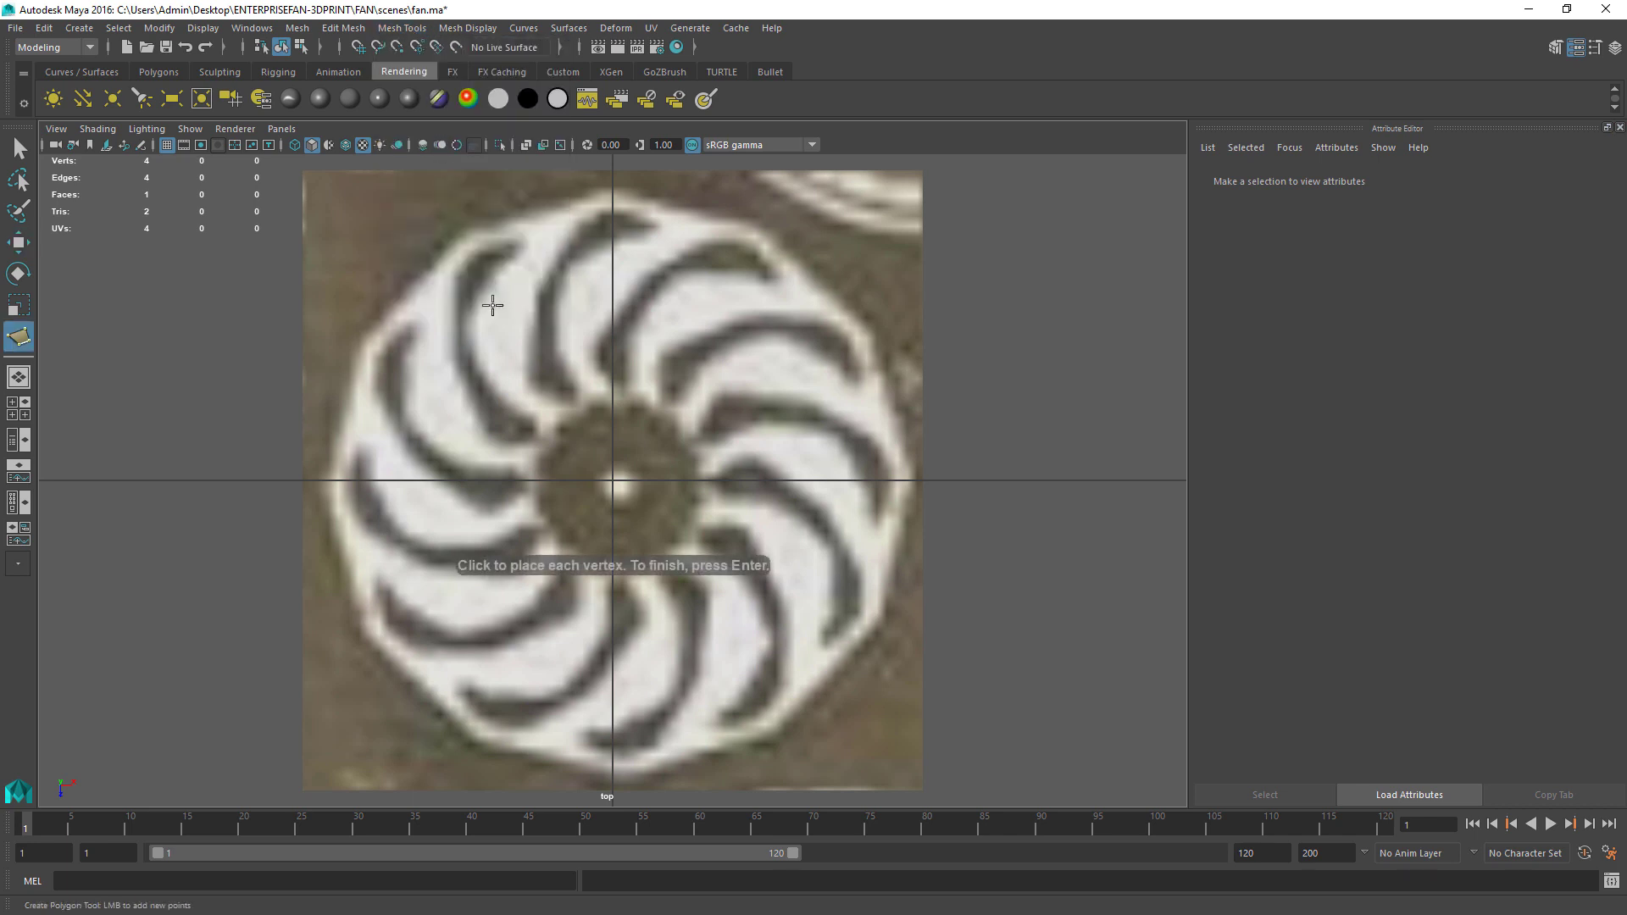
{"action": "left_click", "coordinate": [539, 429]}
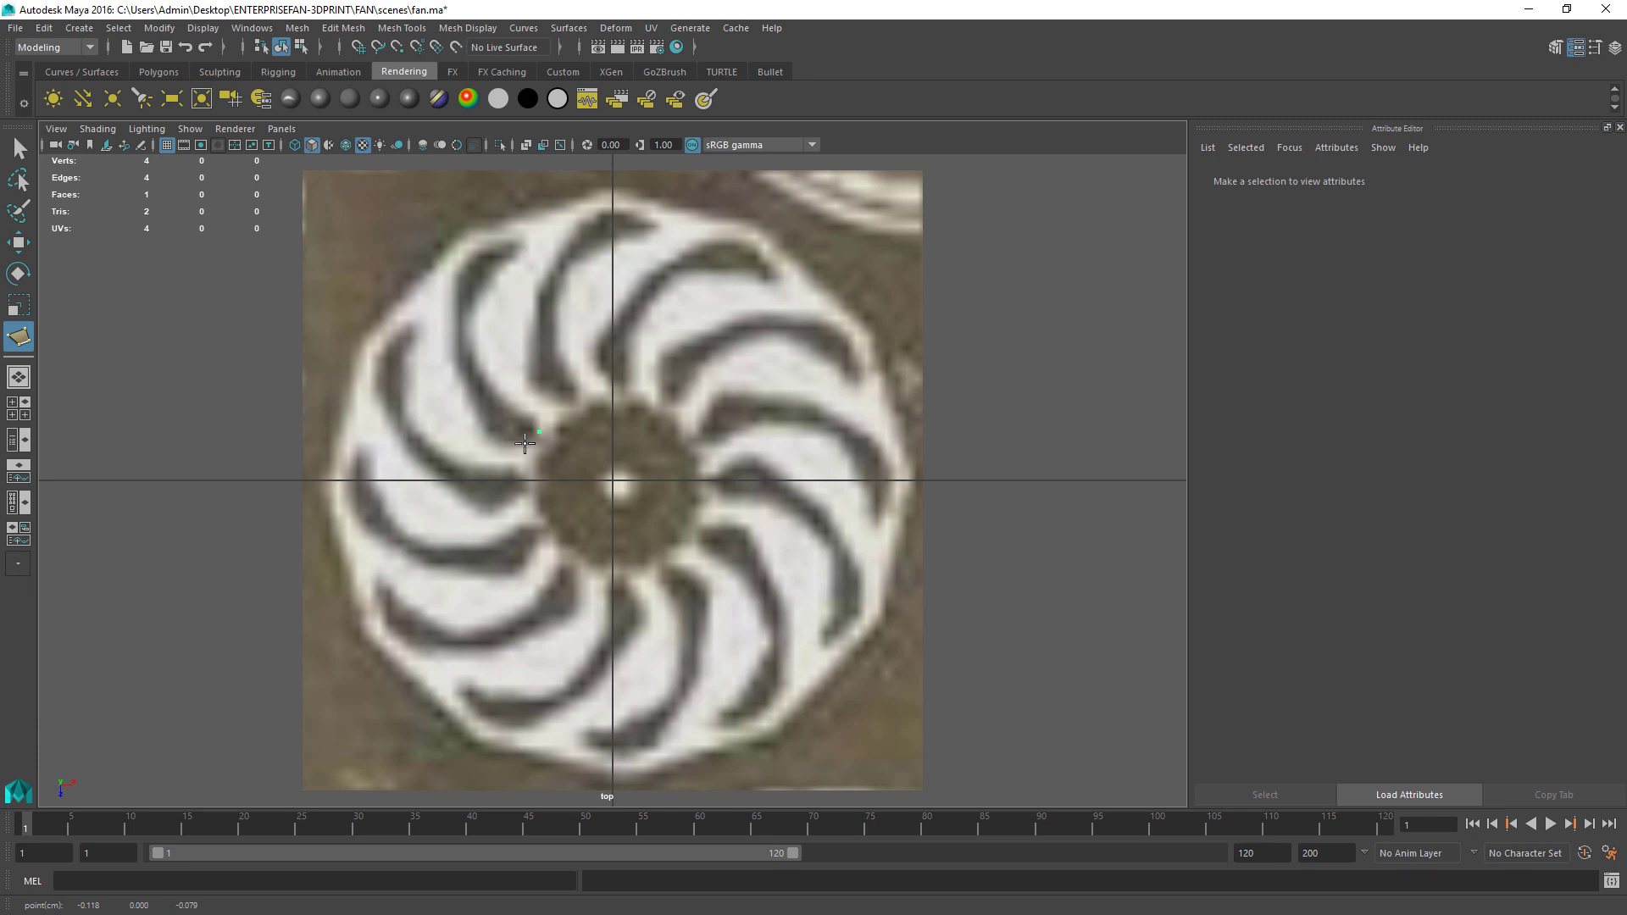
{"action": "left_click", "coordinate": [492, 433]}
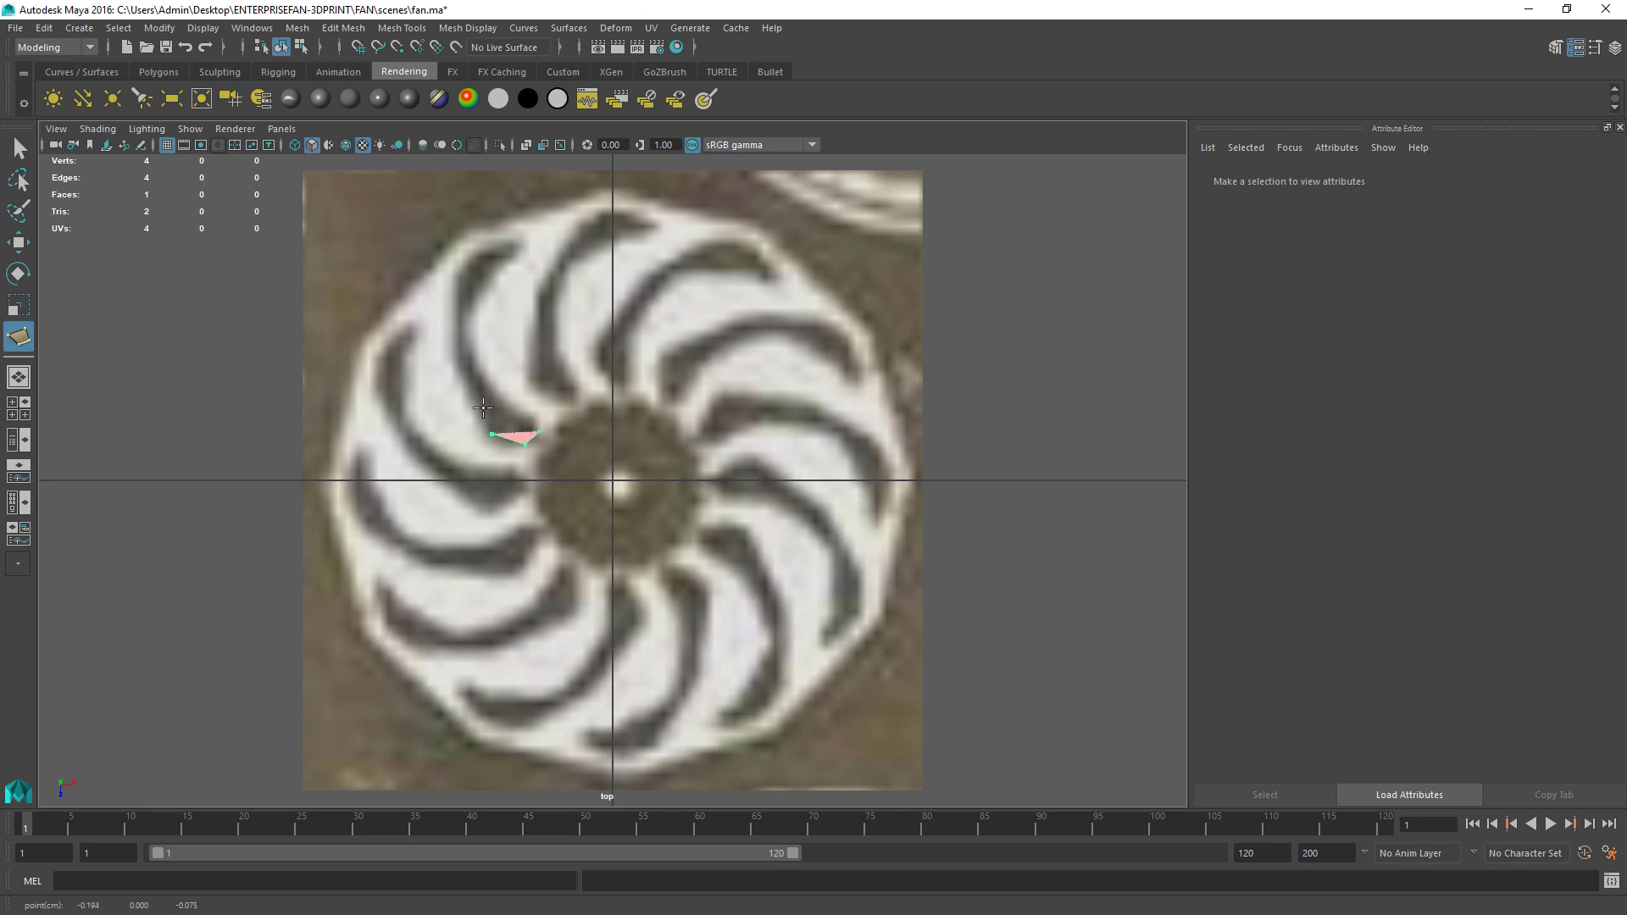
{"action": "left_click", "coordinate": [459, 367]}
{"action": "left_click", "coordinate": [460, 278]}
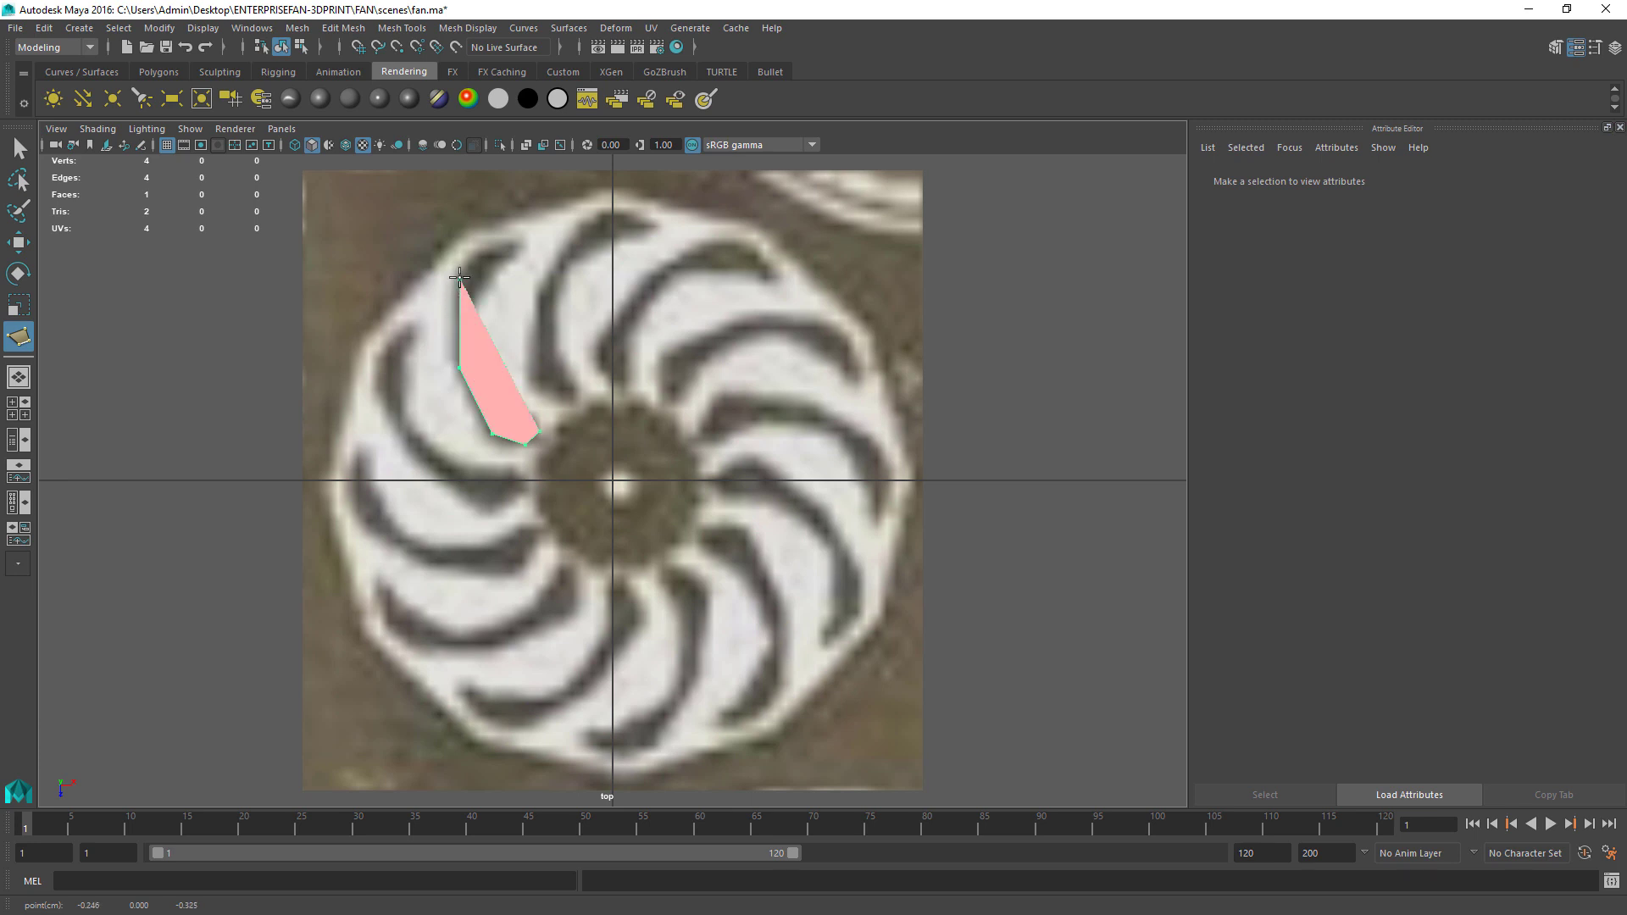
{"action": "left_click", "coordinate": [493, 245]}
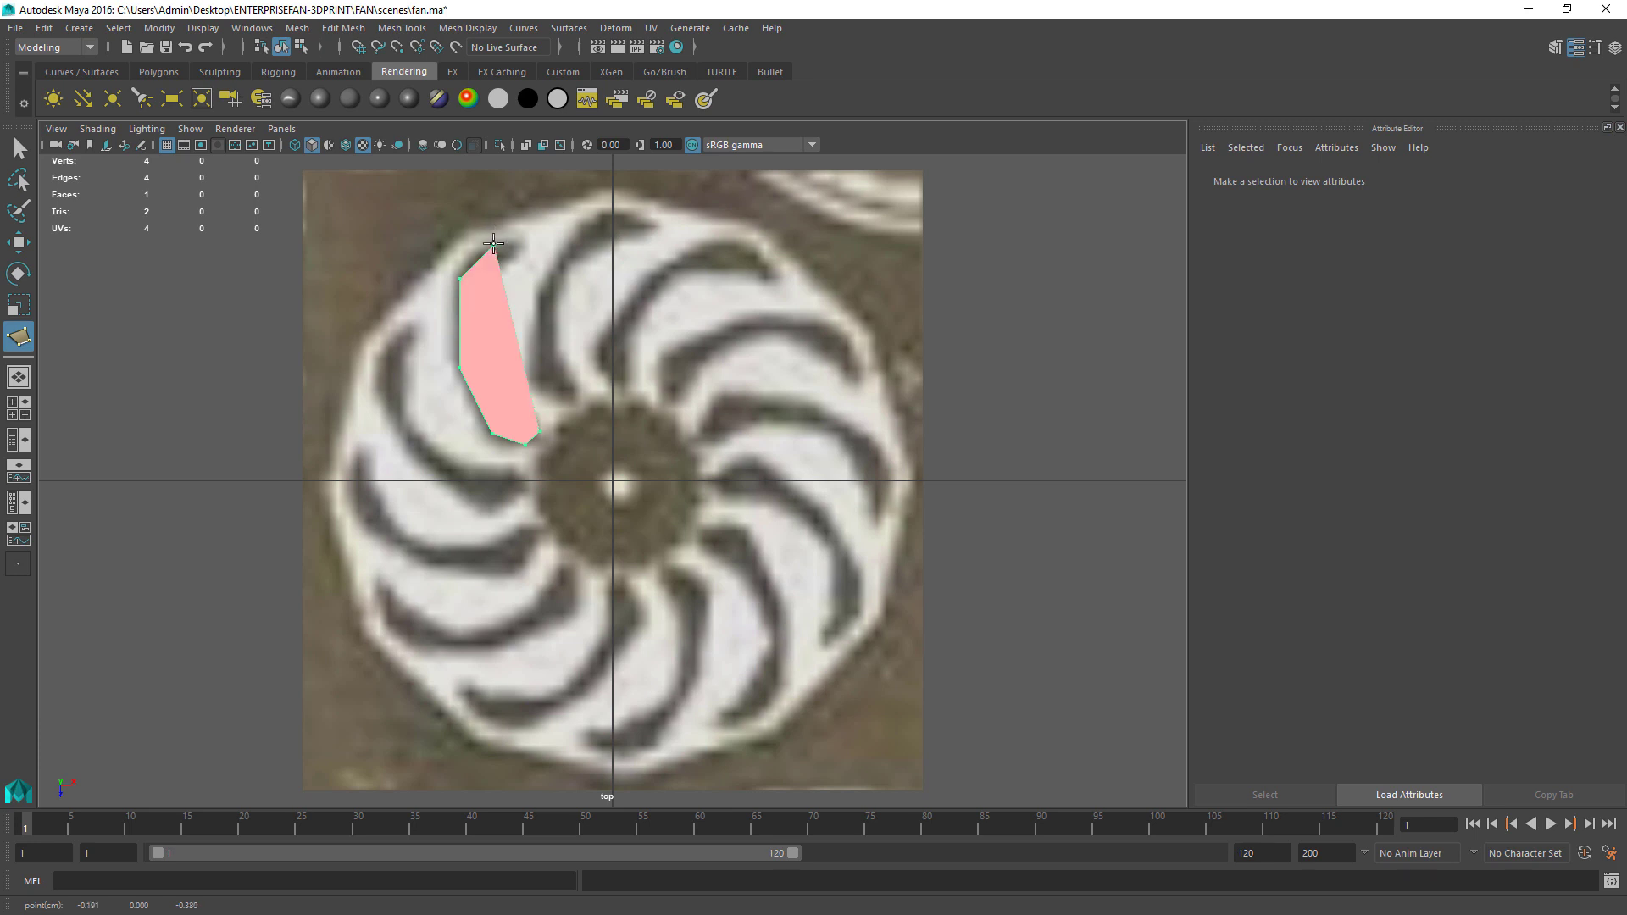
{"action": "left_click", "coordinate": [509, 243]}
{"action": "left_click", "coordinate": [509, 225]}
Step: Trace the blade's inner curve and base back to the hub, completing the blade face
{"action": "left_click", "coordinate": [484, 229]}
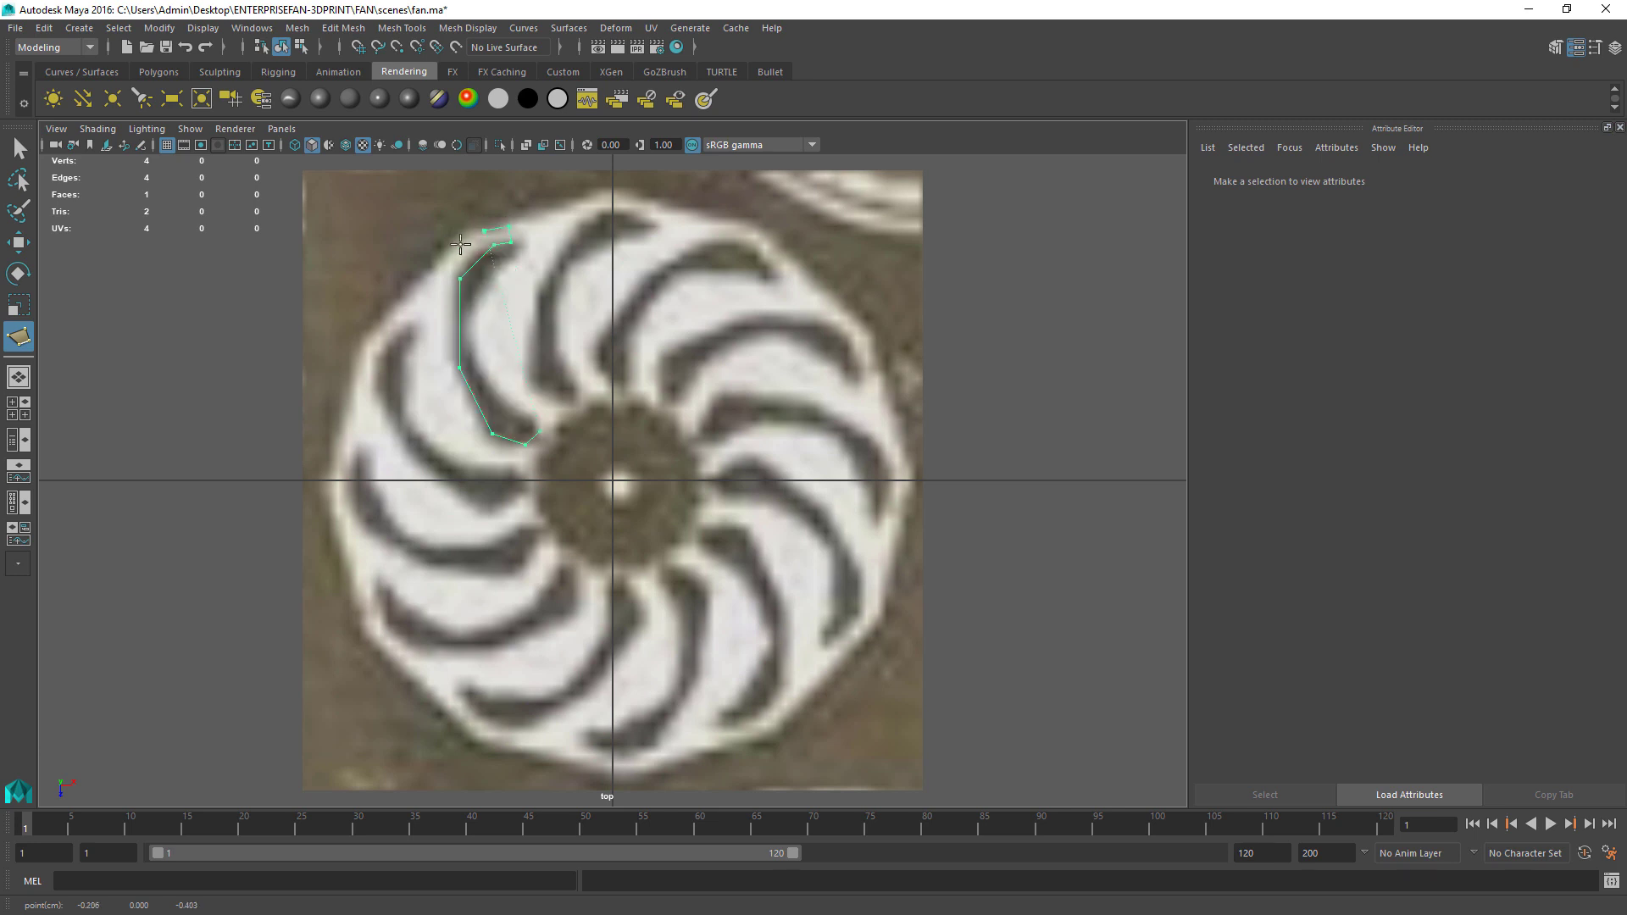
{"action": "left_click", "coordinate": [428, 276]}
{"action": "left_click", "coordinate": [407, 428]}
{"action": "left_click", "coordinate": [466, 472]}
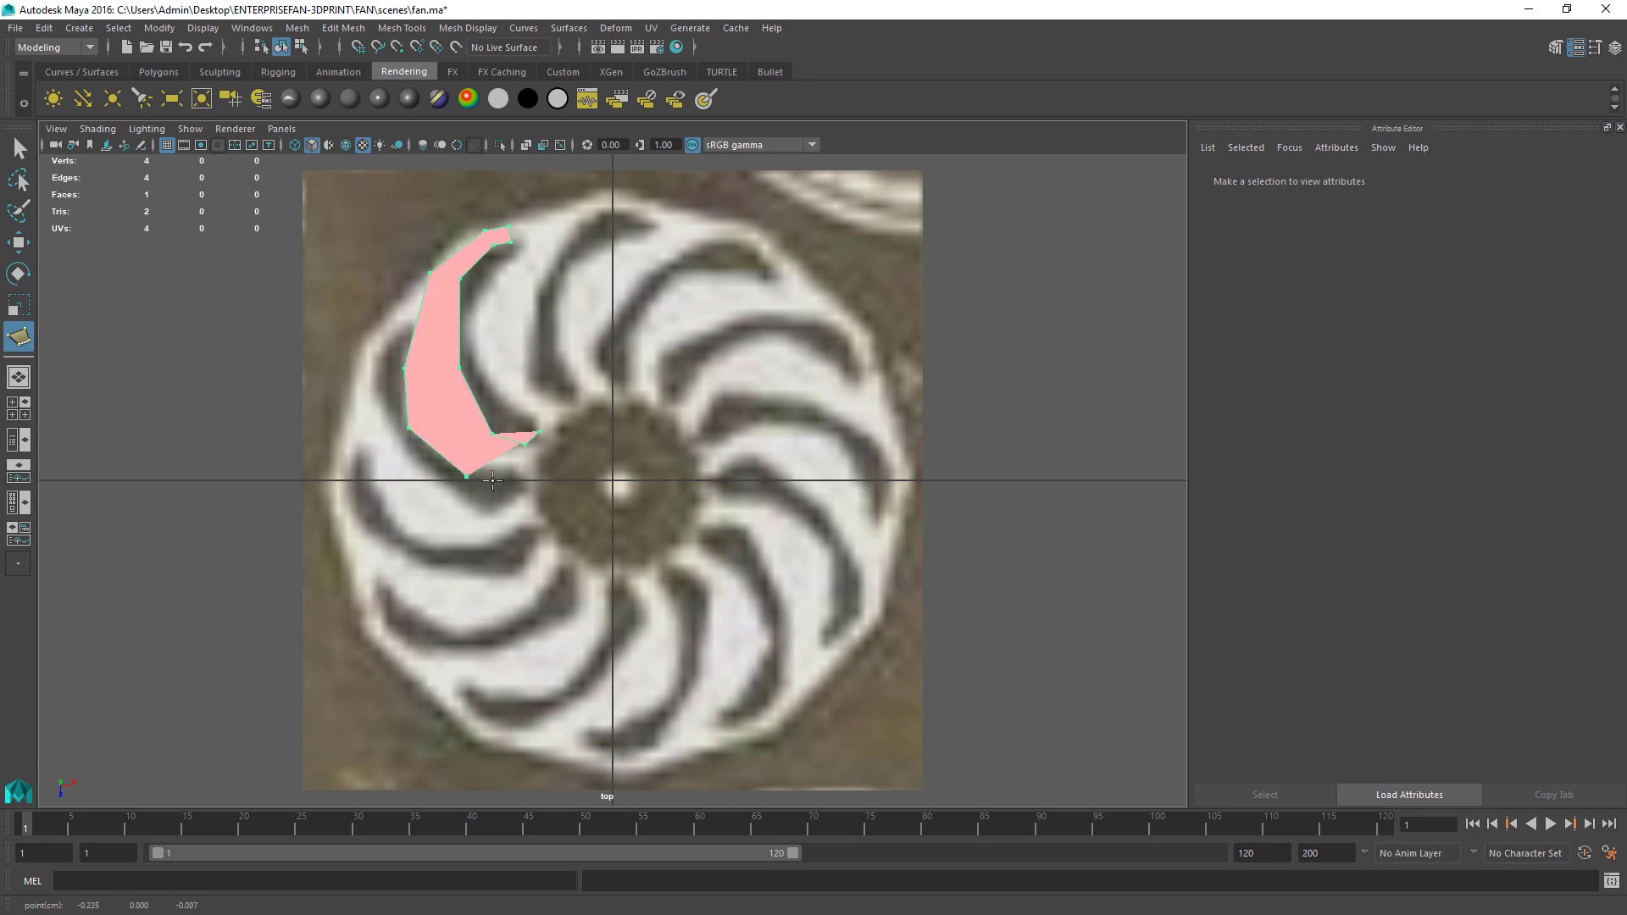
{"action": "left_click", "coordinate": [523, 476]}
{"action": "left_click", "coordinate": [537, 475]}
{"action": "left_click", "coordinate": [556, 434]}
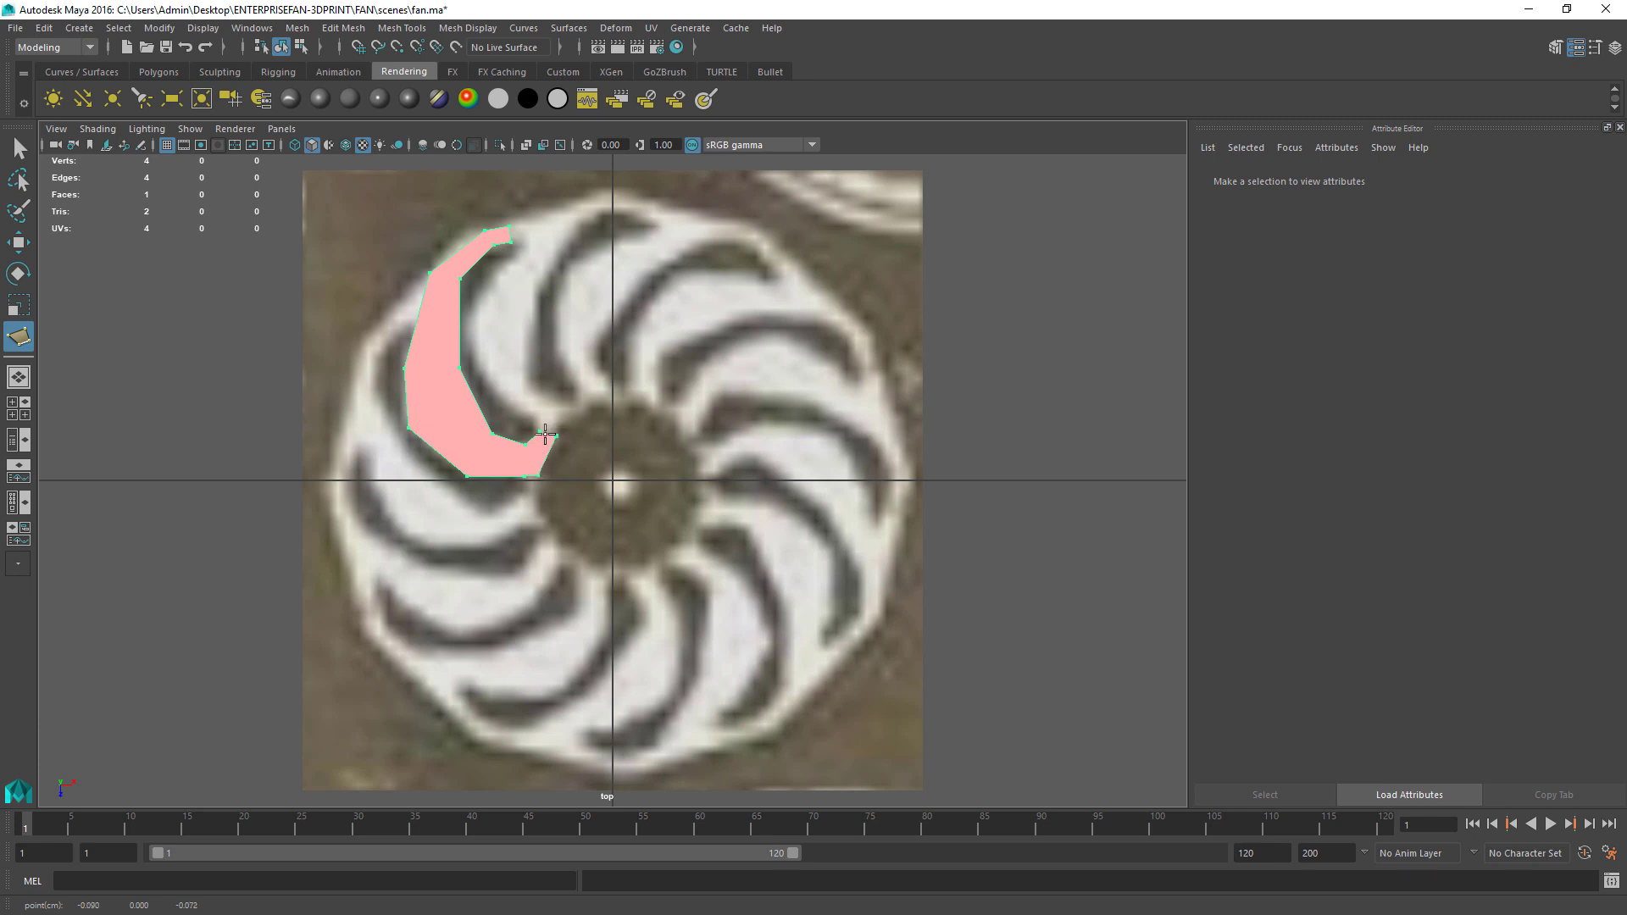
{"action": "key", "text": "Return"}
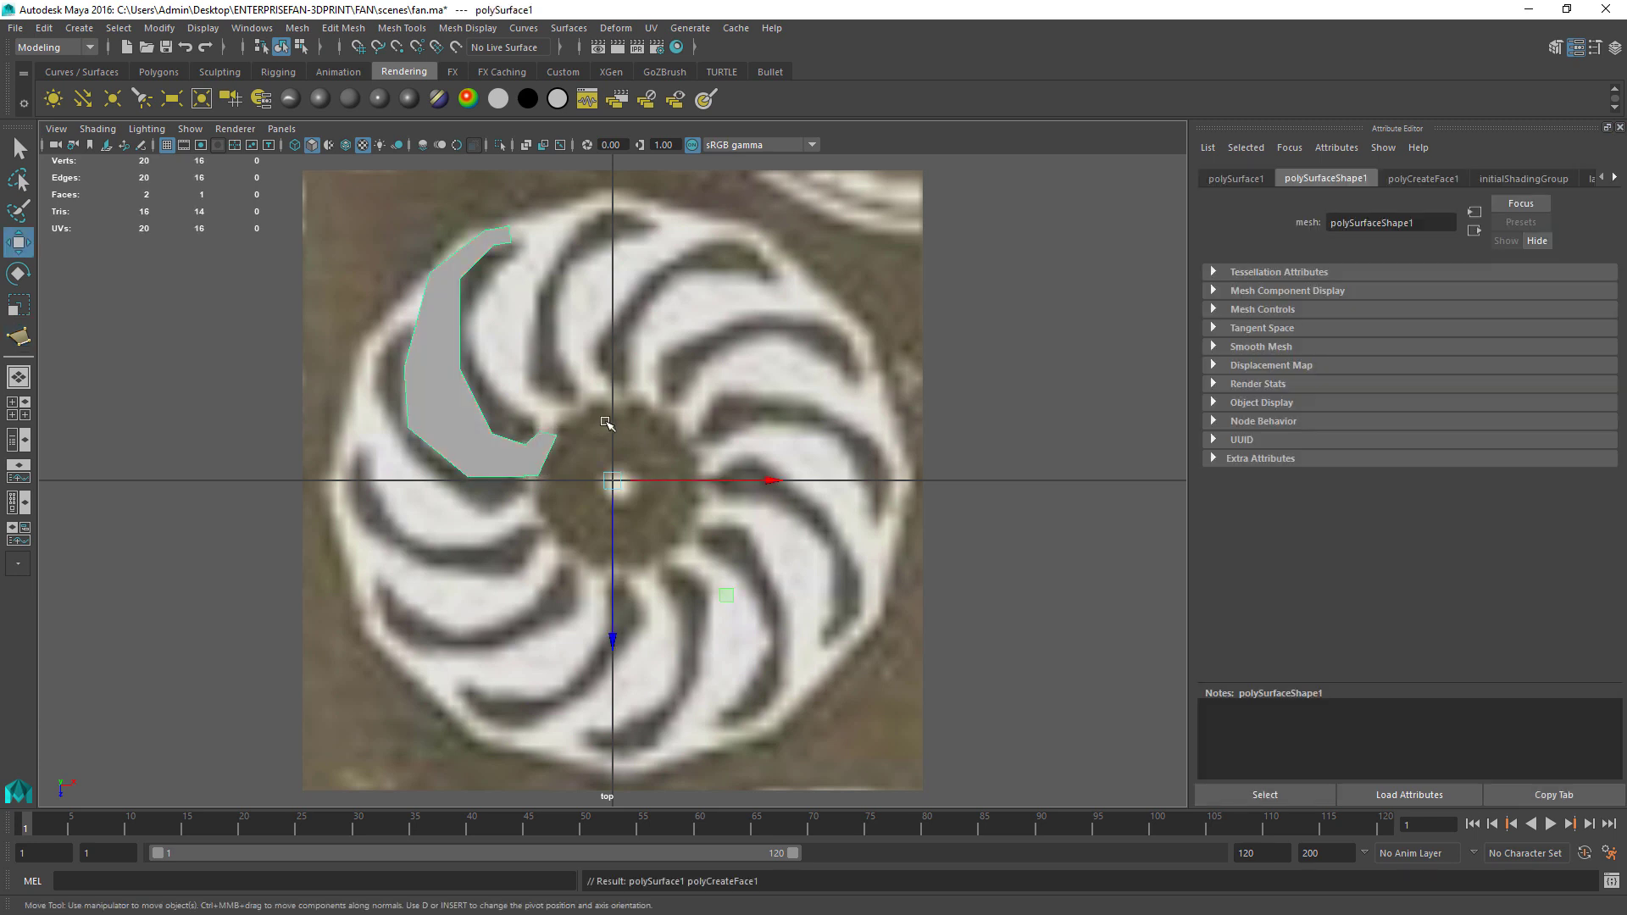
Step: In vertex mode, move the blade polygon's upper vertices onto the traced blade edge
{"action": "left_click_drag", "start_coordinate": [485, 465], "coordinate": [436, 443], "text": "alt"}
{"action": "right_click", "coordinate": [428, 375]}
{"action": "left_click", "coordinate": [390, 374]}
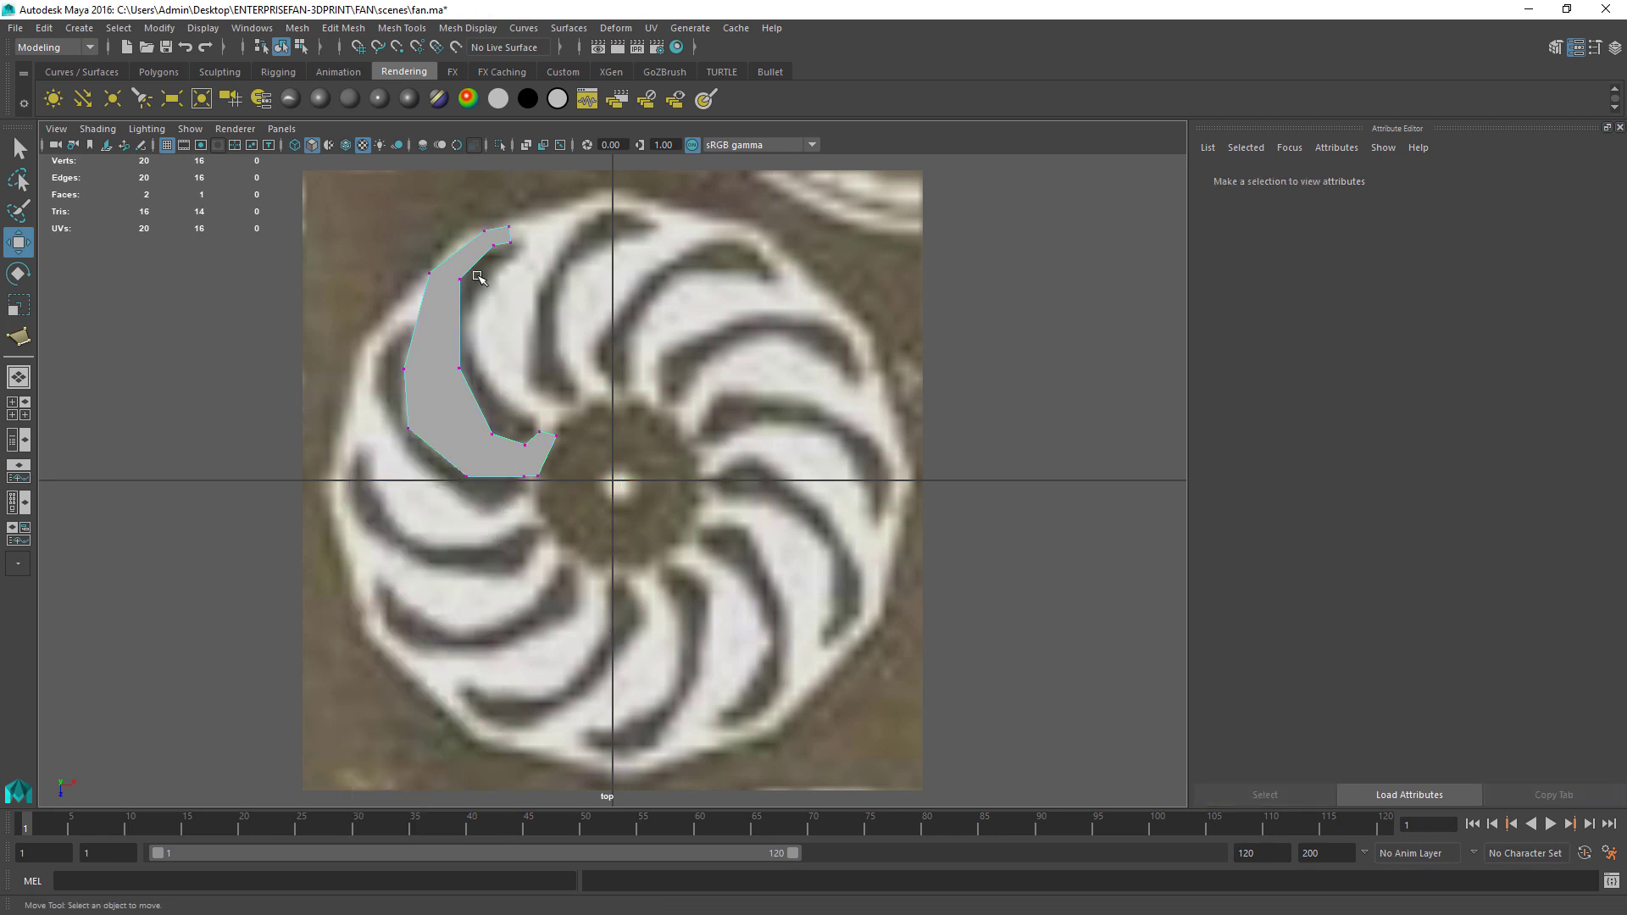
{"action": "mouse_move", "coordinate": [455, 291]}
{"action": "left_mouse_down"}
{"action": "mouse_move", "coordinate": [438, 290]}
{"action": "mouse_move", "coordinate": [455, 294]}
{"action": "left_mouse_up"}
{"action": "left_click", "coordinate": [460, 368]}
{"action": "mouse_move", "coordinate": [461, 370]}
{"action": "left_mouse_down"}
{"action": "mouse_move", "coordinate": [451, 386]}
{"action": "mouse_move", "coordinate": [450, 362]}
{"action": "left_mouse_up"}
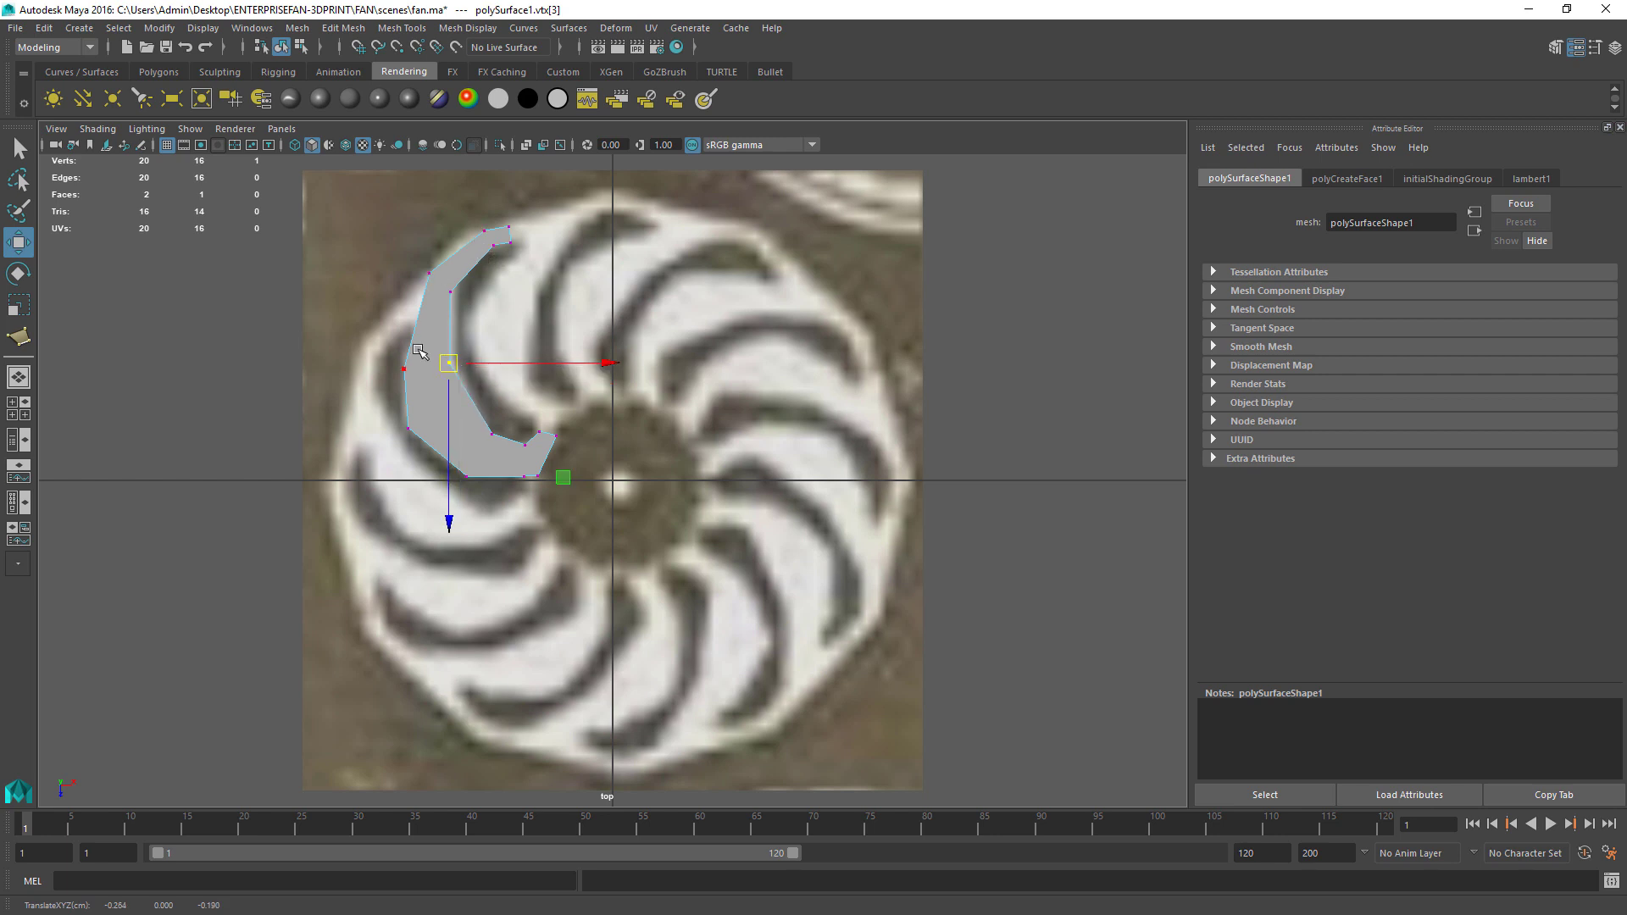
Step: Fit the lower-side and hub-end vertices to the outline, then return to Object Mode
{"action": "left_click", "coordinate": [492, 434]}
{"action": "left_click_drag", "start_coordinate": [492, 435], "coordinate": [478, 416]}
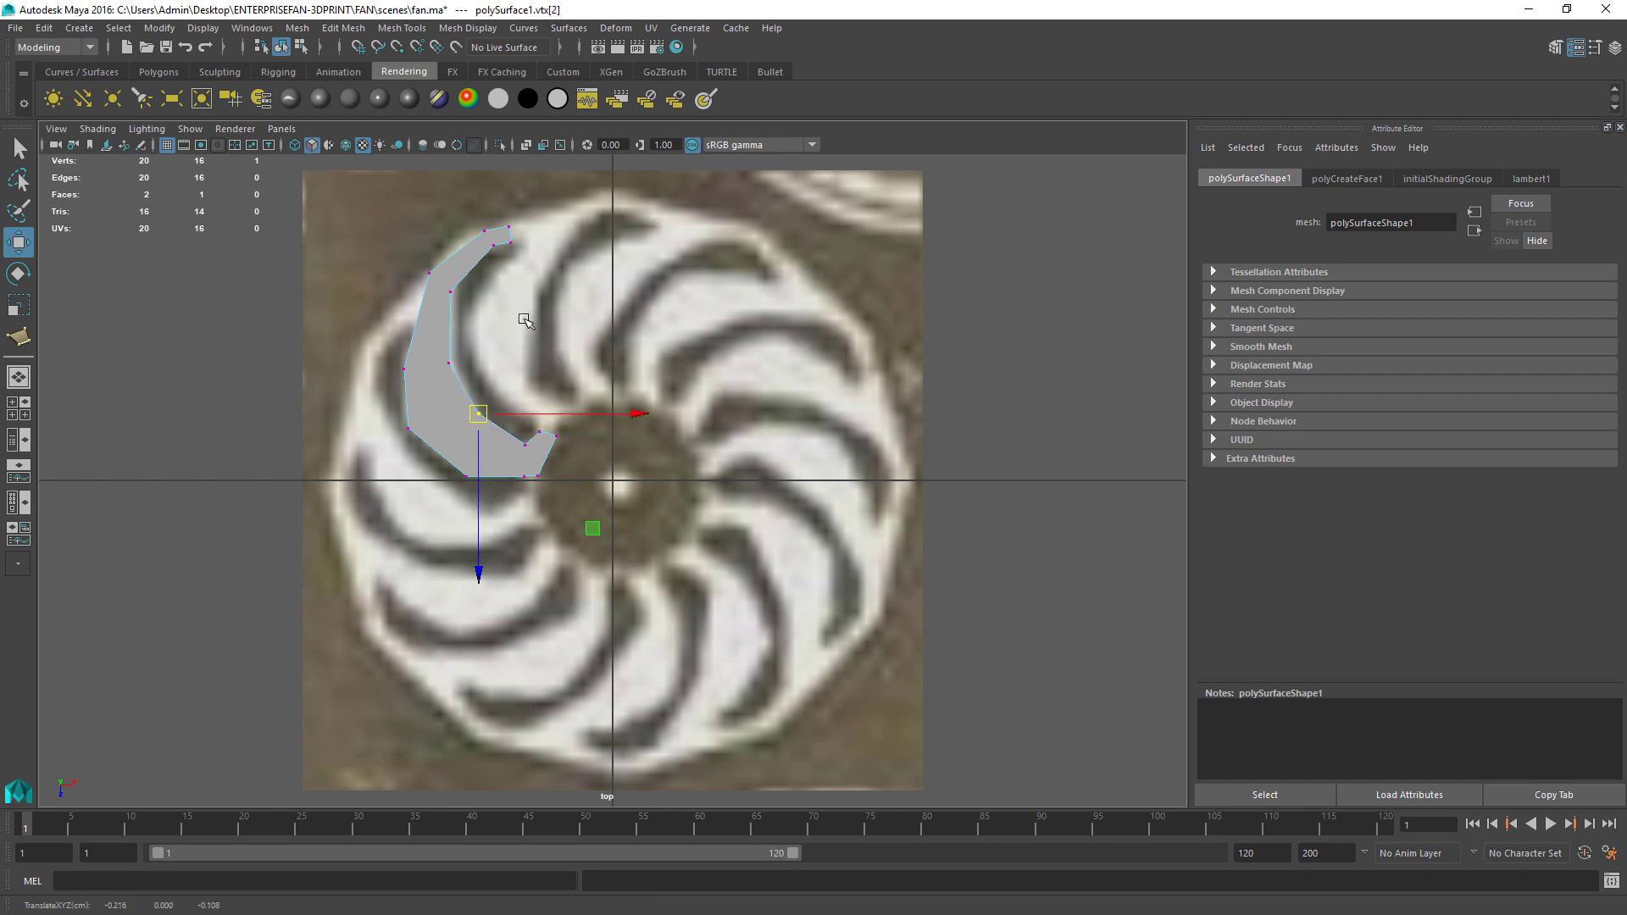
{"action": "left_click", "coordinate": [558, 436]}
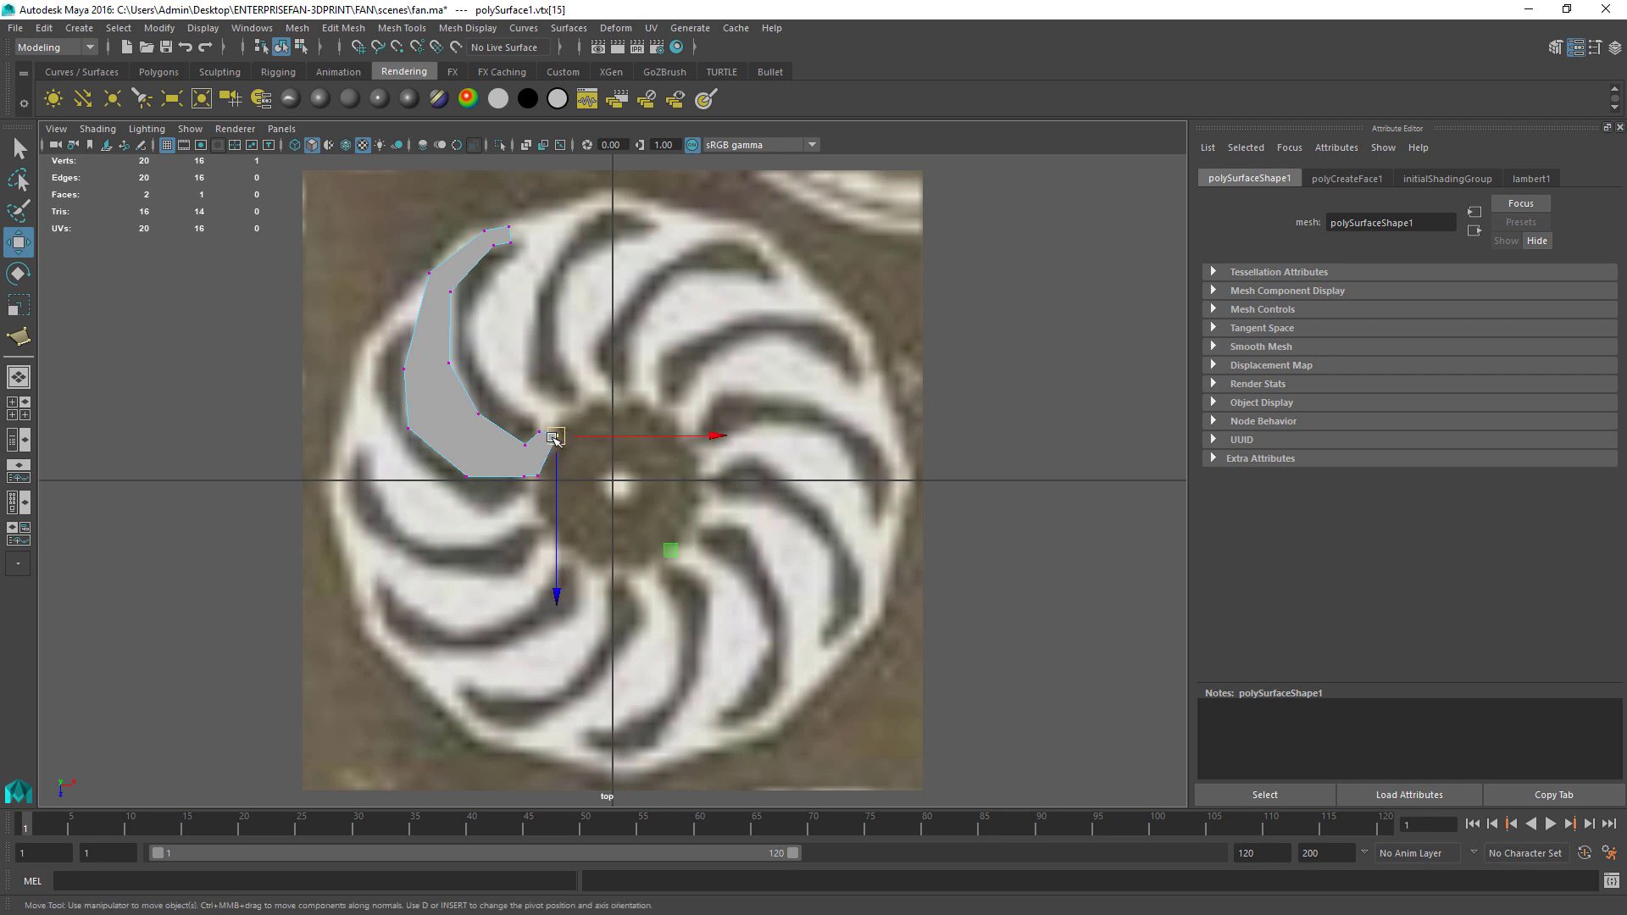
{"action": "left_click_drag", "start_coordinate": [560, 436], "coordinate": [553, 437]}
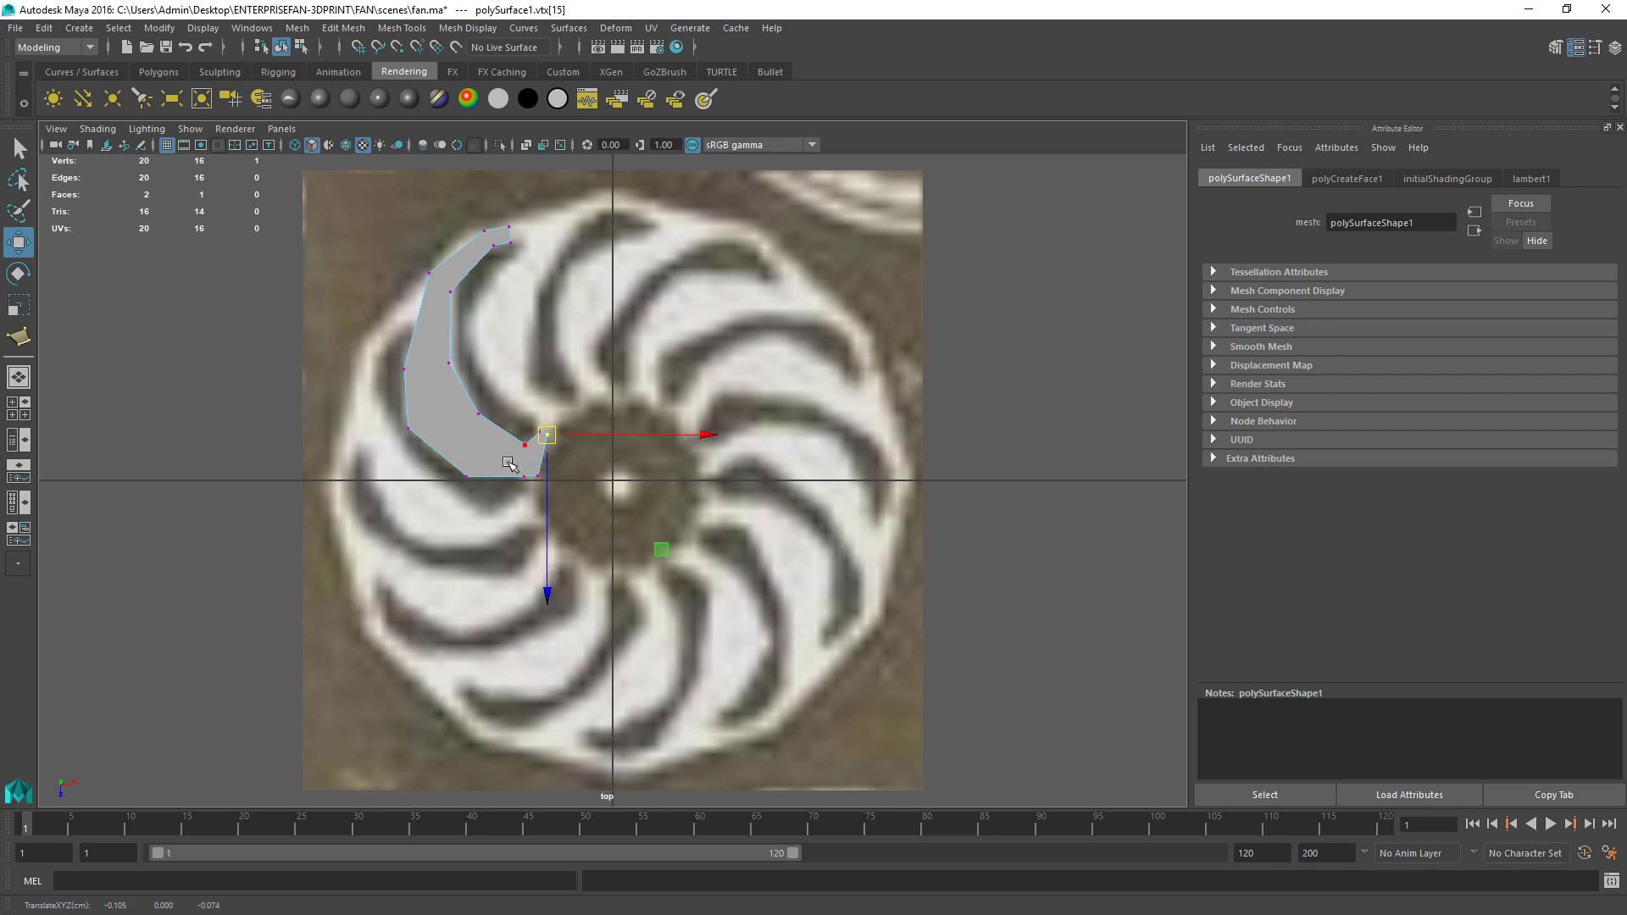
{"action": "right_click_drag", "start_coordinate": [449, 415], "coordinate": [458, 407]}
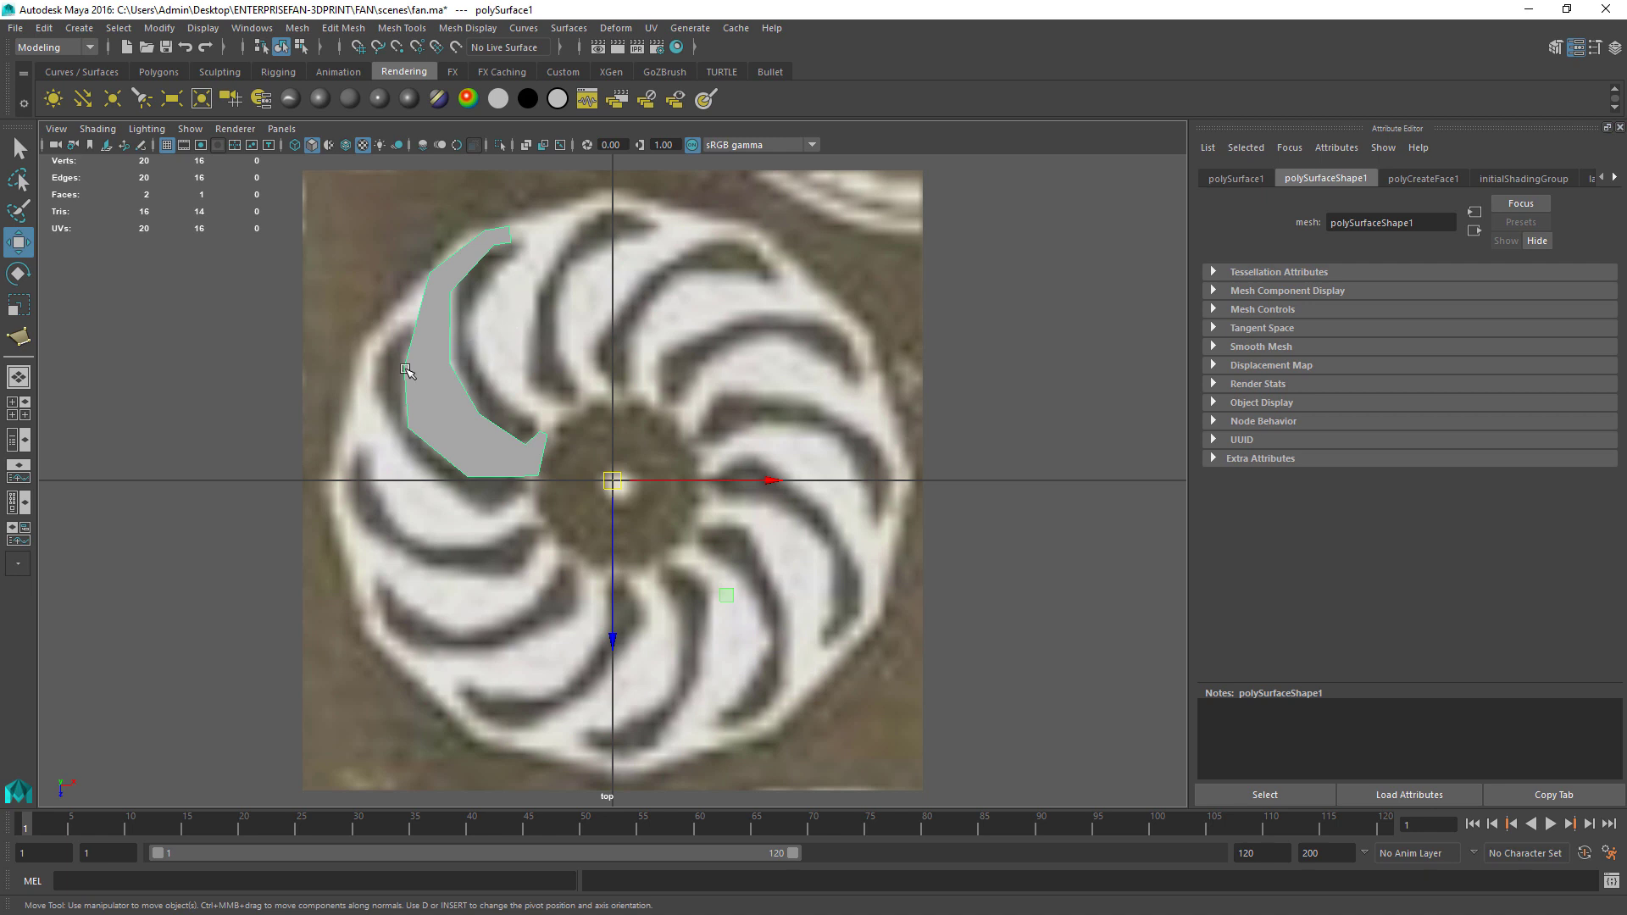
Step: Turn on Wireframe on Shaded and reselect the blade polygon
{"action": "left_click", "coordinate": [342, 31]}
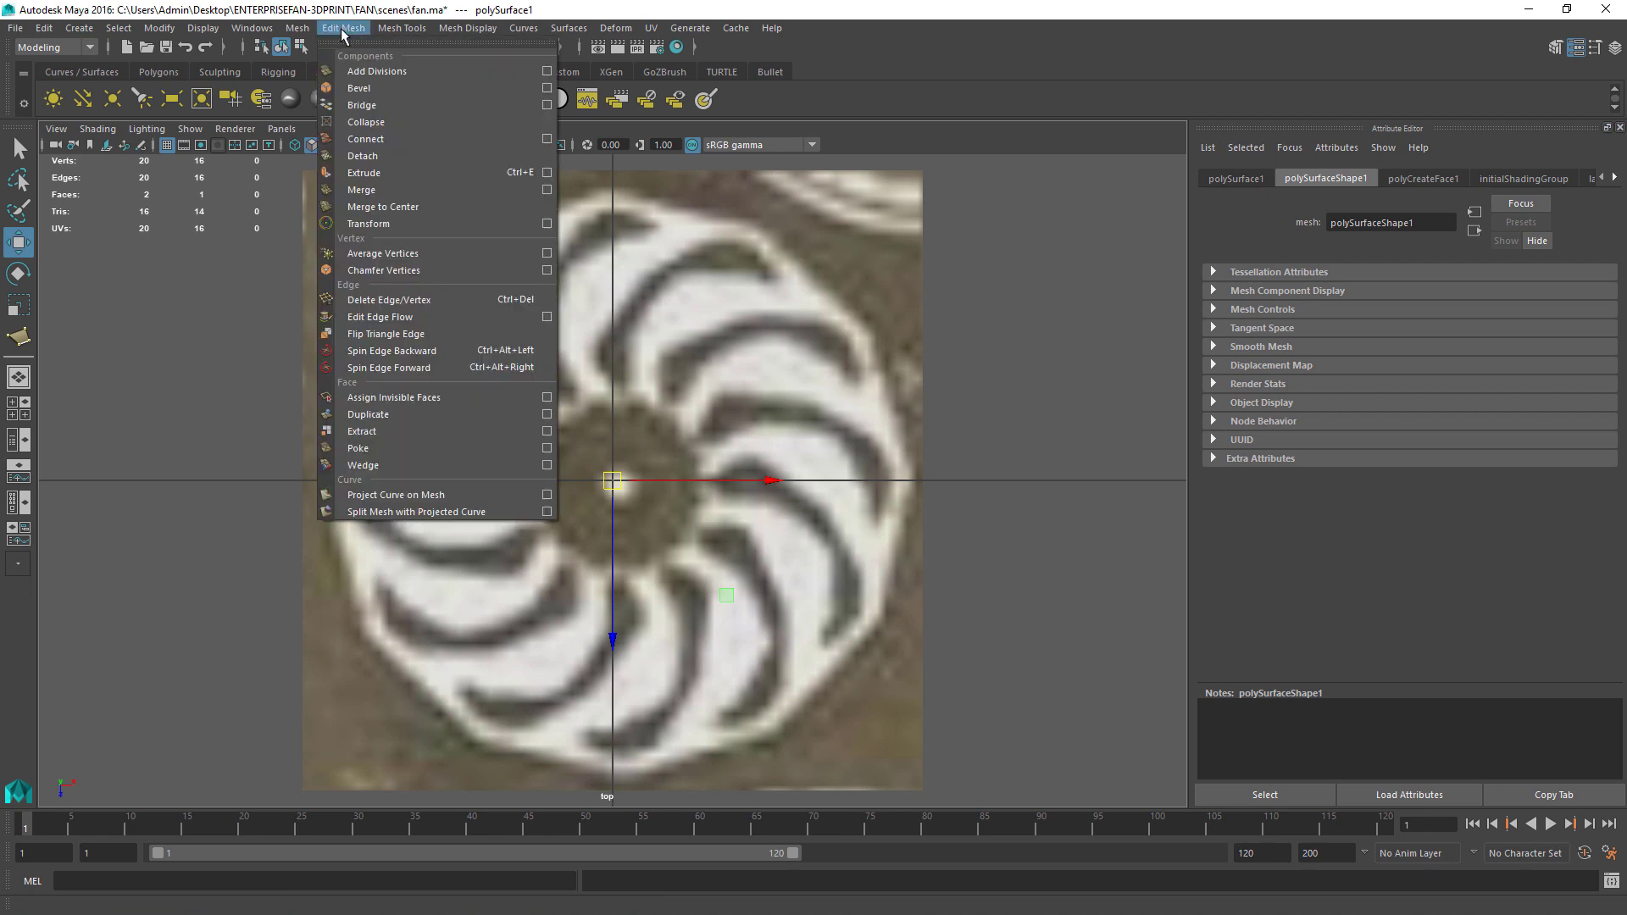
{"action": "left_click", "coordinate": [109, 131]}
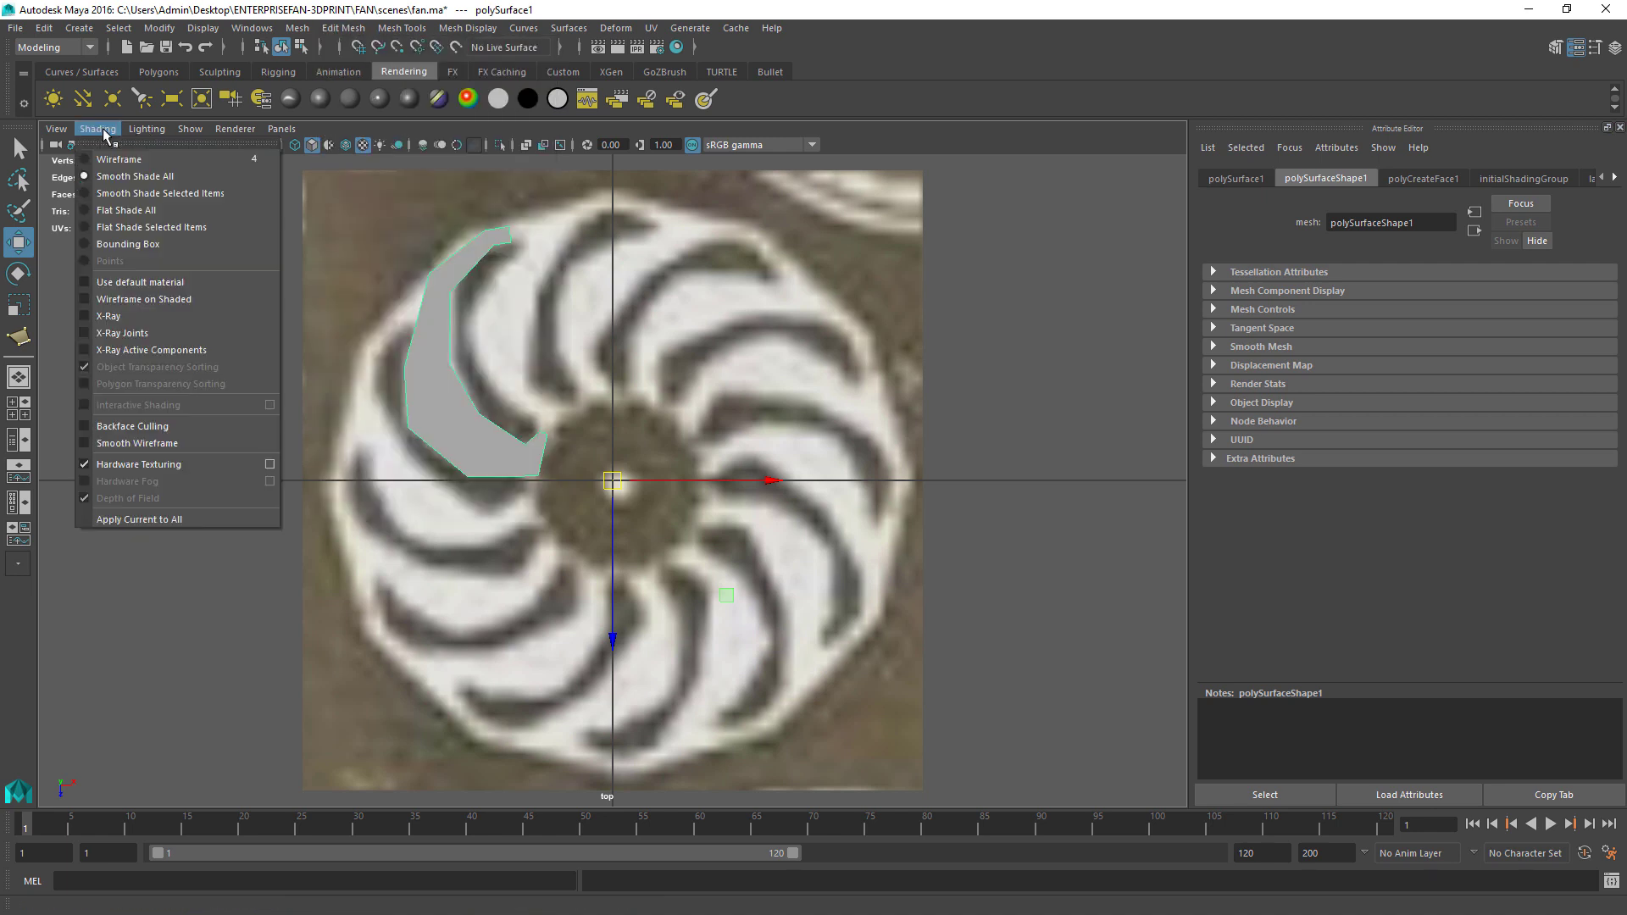
{"action": "left_click", "coordinate": [121, 300]}
{"action": "left_click", "coordinate": [309, 365]}
{"action": "left_click", "coordinate": [471, 394]}
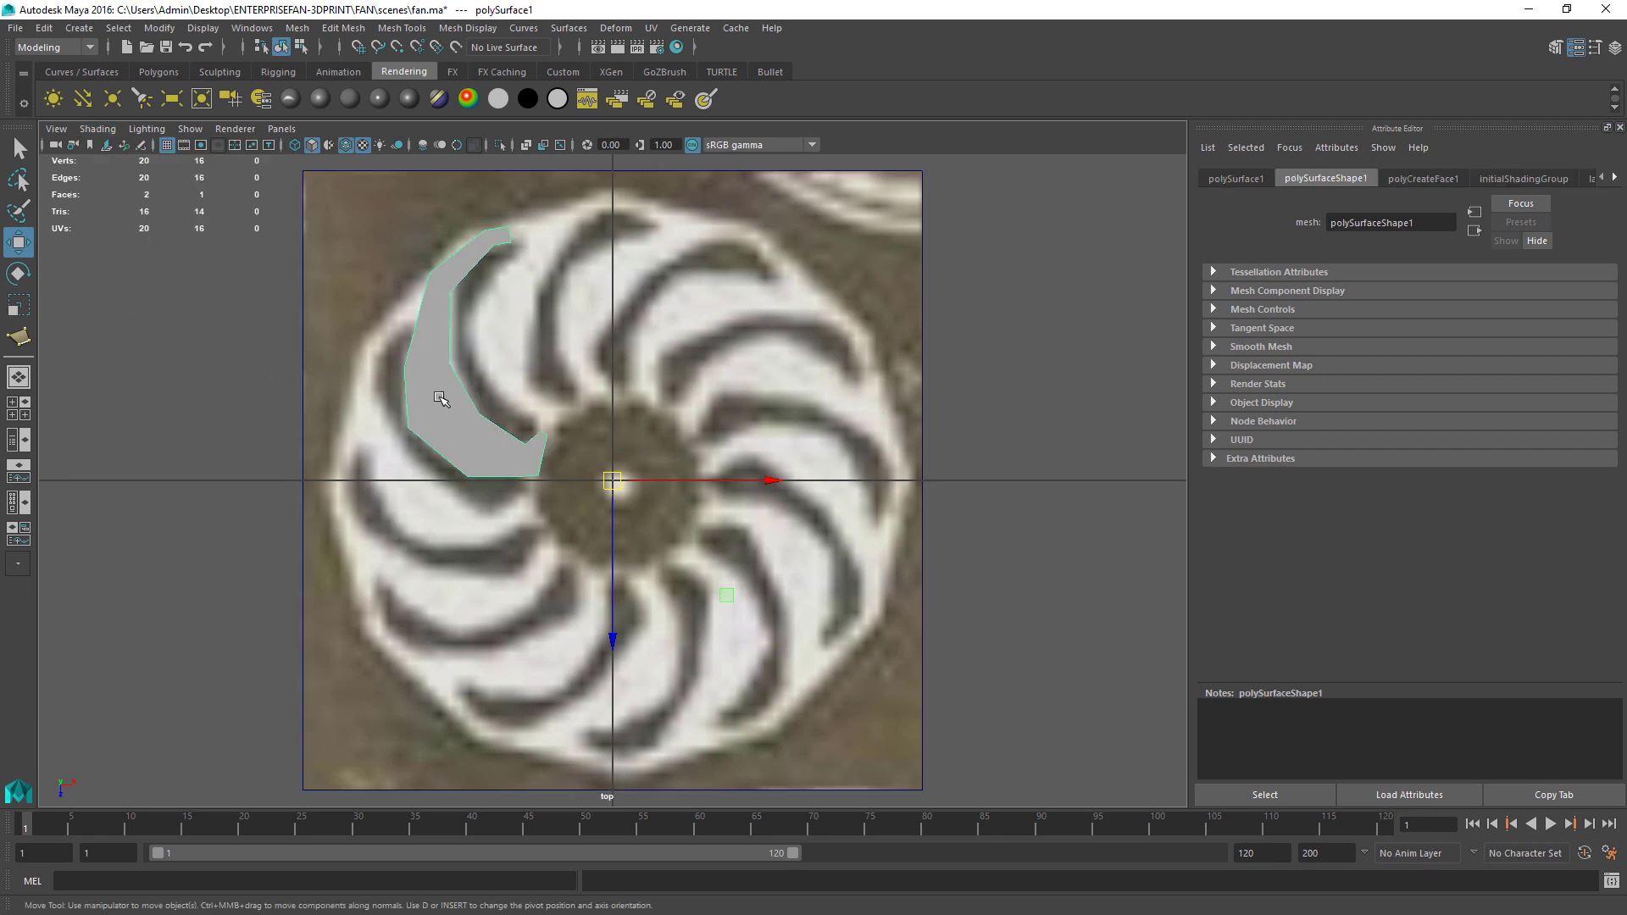
Step: With Multi-Cut, slice edges near the blade top and across the upper blade
{"action": "left_click", "coordinate": [343, 28]}
{"action": "mouse_move", "coordinate": [393, 32]}
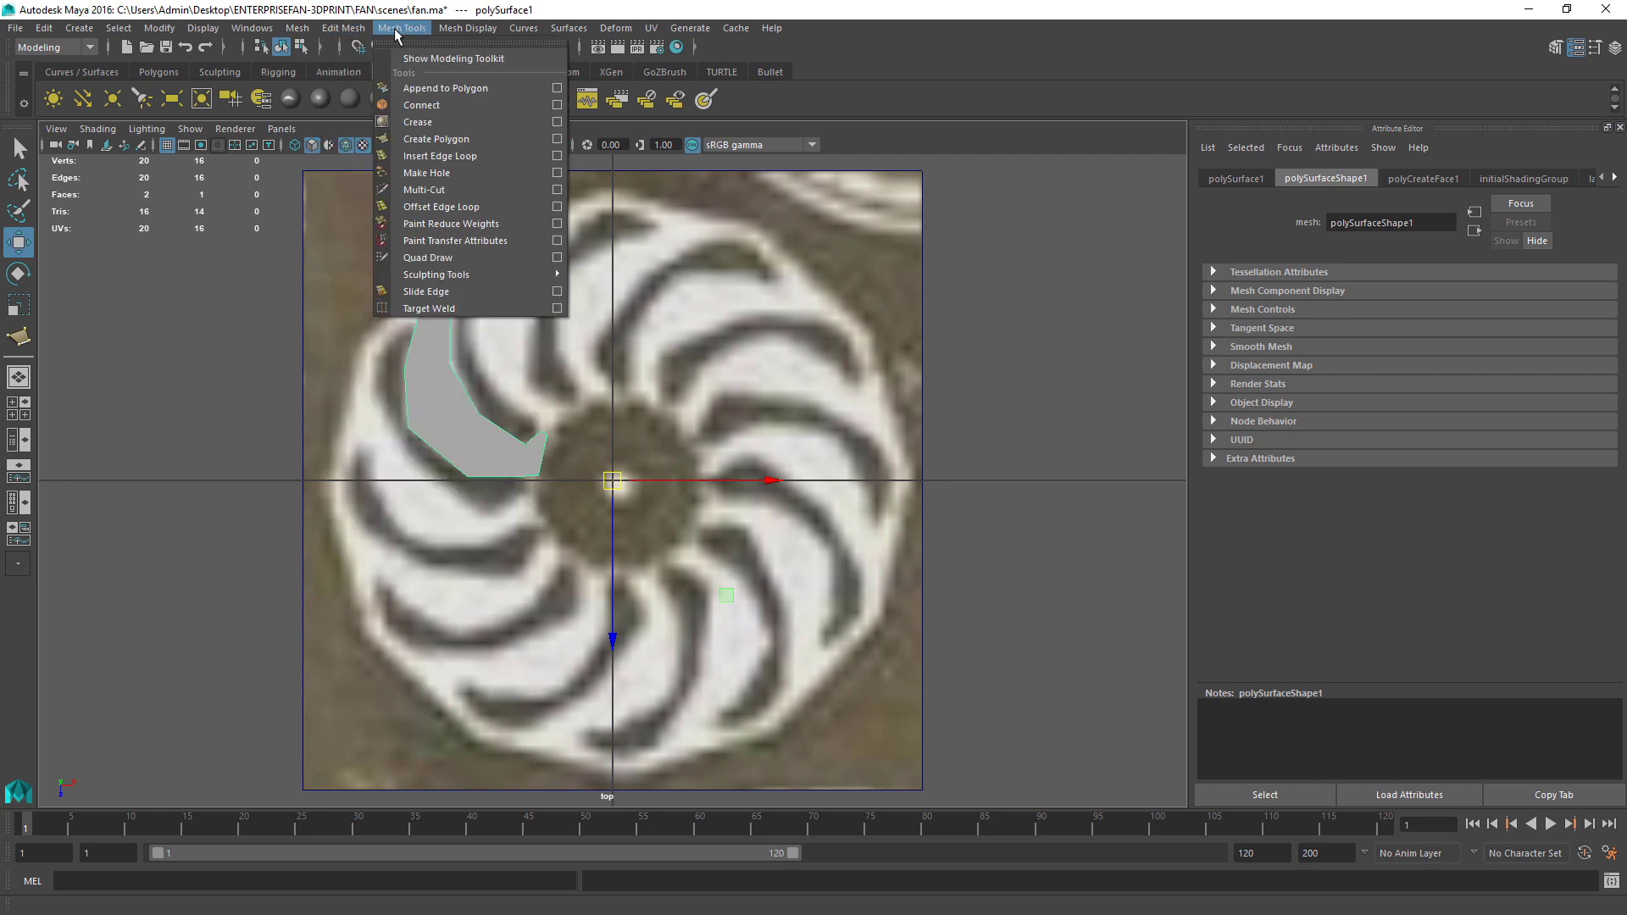
{"action": "left_click", "coordinate": [424, 189]}
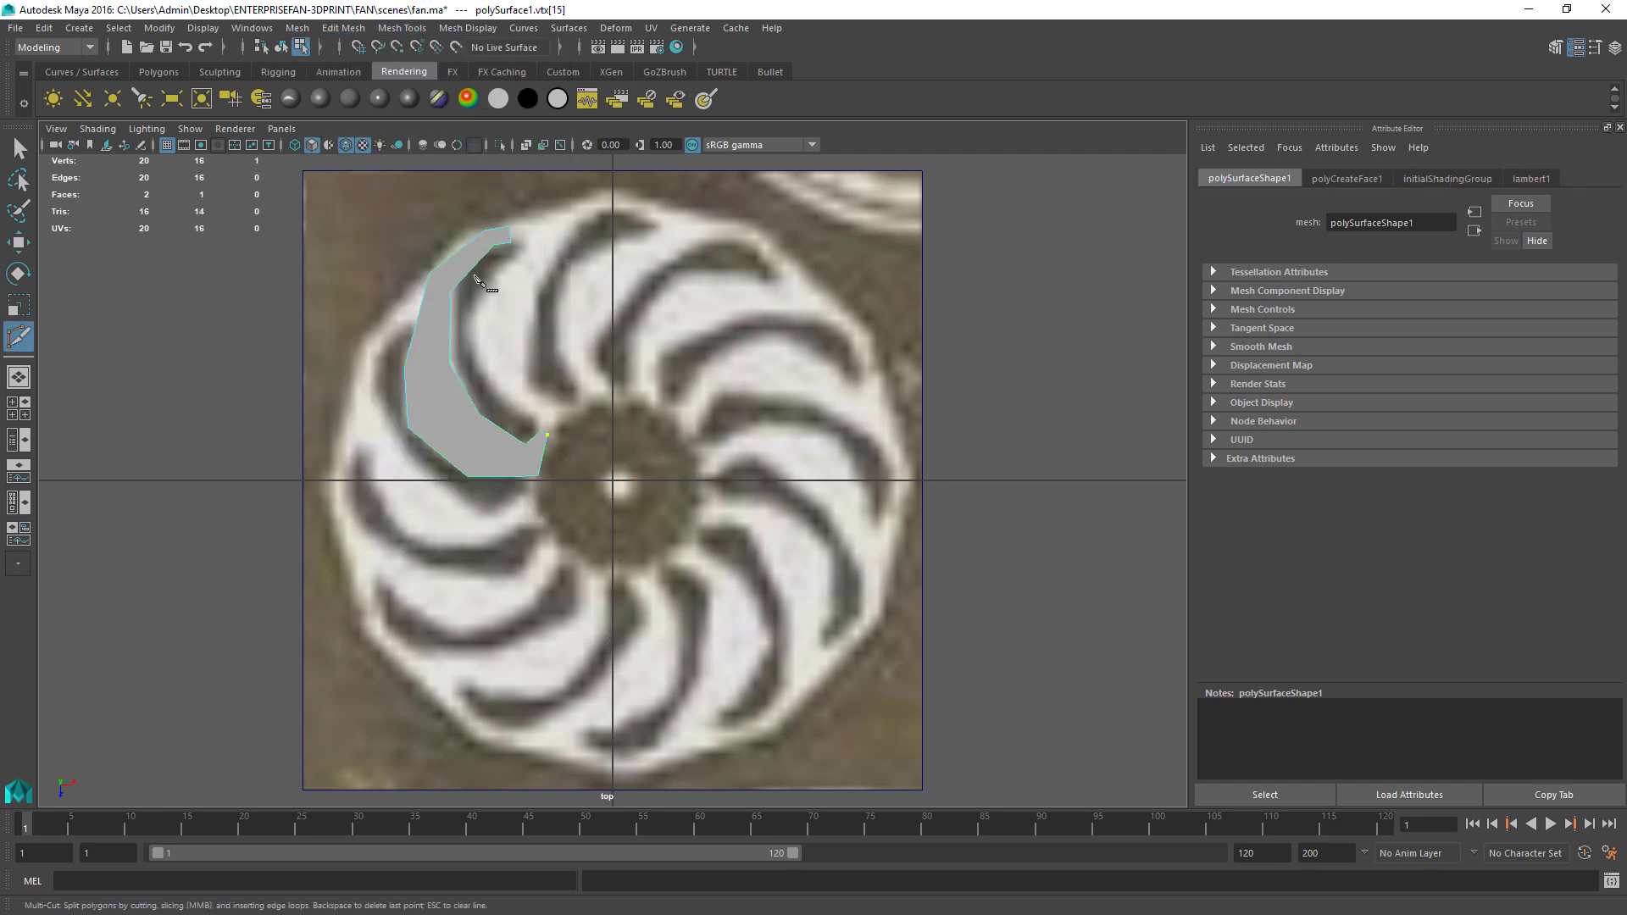
{"action": "left_click", "coordinate": [498, 236]}
{"action": "right_click", "coordinate": [491, 225]}
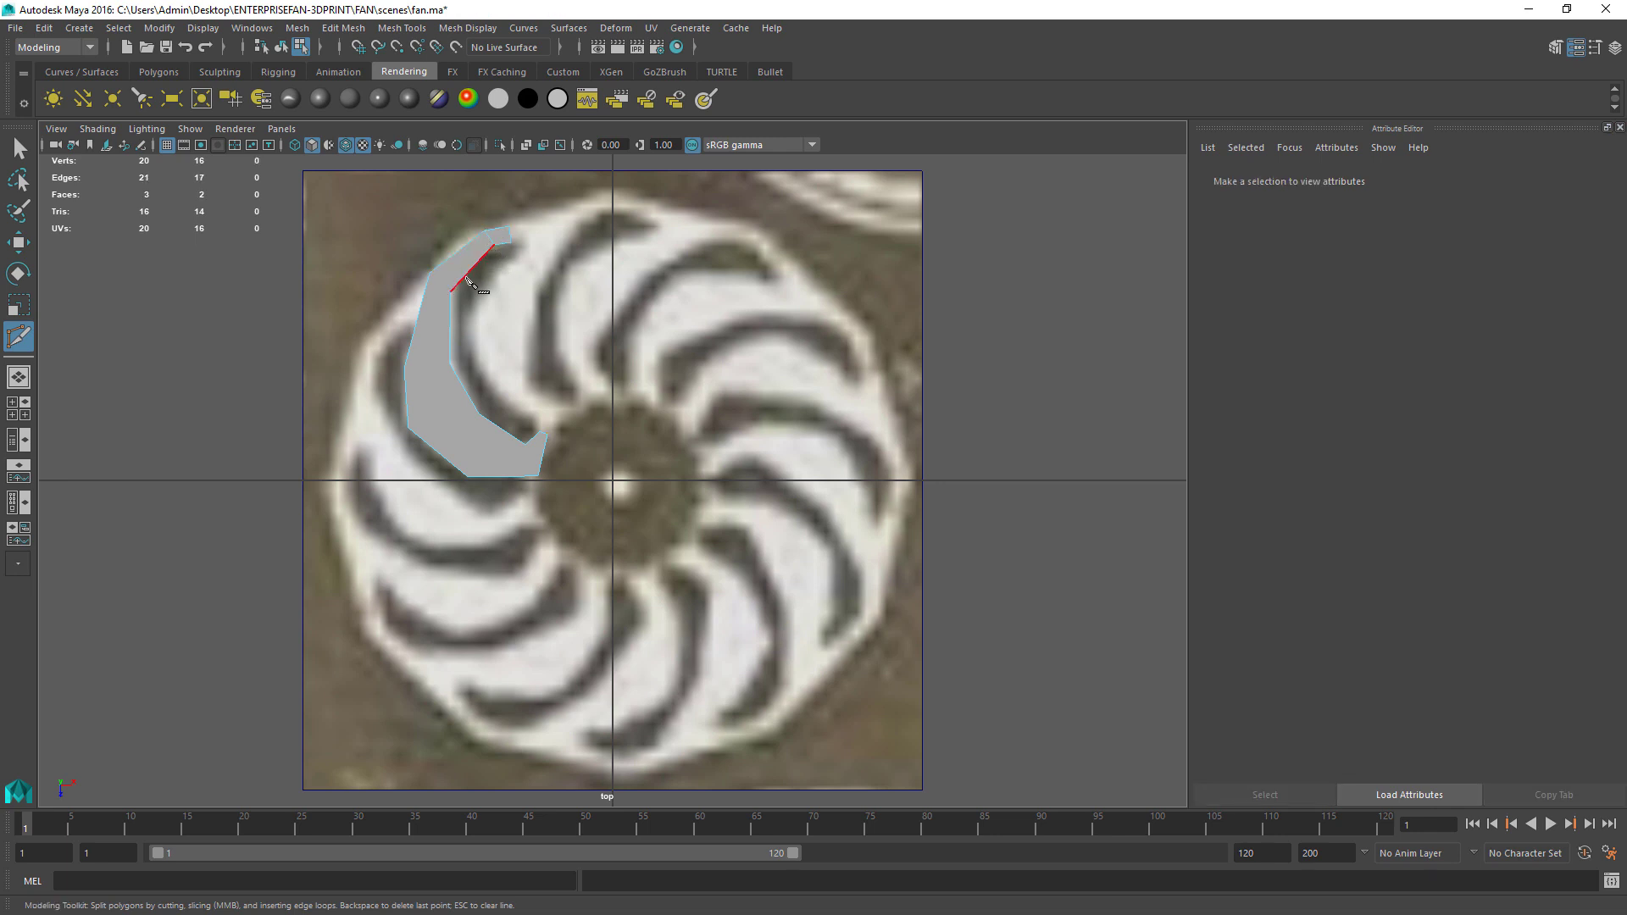
{"action": "left_click", "coordinate": [441, 296]}
{"action": "right_click", "coordinate": [439, 279]}
Step: Cut two more edges across the blade's middle, from the right/inner edge to the left edge
{"action": "left_click", "coordinate": [449, 362]}
{"action": "left_click", "coordinate": [404, 370]}
{"action": "right_click", "coordinate": [409, 394]}
{"action": "left_click", "coordinate": [479, 414]}
{"action": "left_click", "coordinate": [408, 426]}
{"action": "right_click", "coordinate": [415, 428]}
Step: Add cuts from the inner corner to the bottom edges, then exit Multi-Cut and reselect the blade
{"action": "left_click", "coordinate": [479, 413]}
{"action": "left_click", "coordinate": [526, 444]}
{"action": "left_click", "coordinate": [468, 475]}
{"action": "right_click", "coordinate": [531, 442]}
{"action": "left_click", "coordinate": [514, 456]}
{"action": "left_click", "coordinate": [537, 477]}
{"action": "left_click", "coordinate": [478, 413]}
{"action": "key", "text": "Escape"}
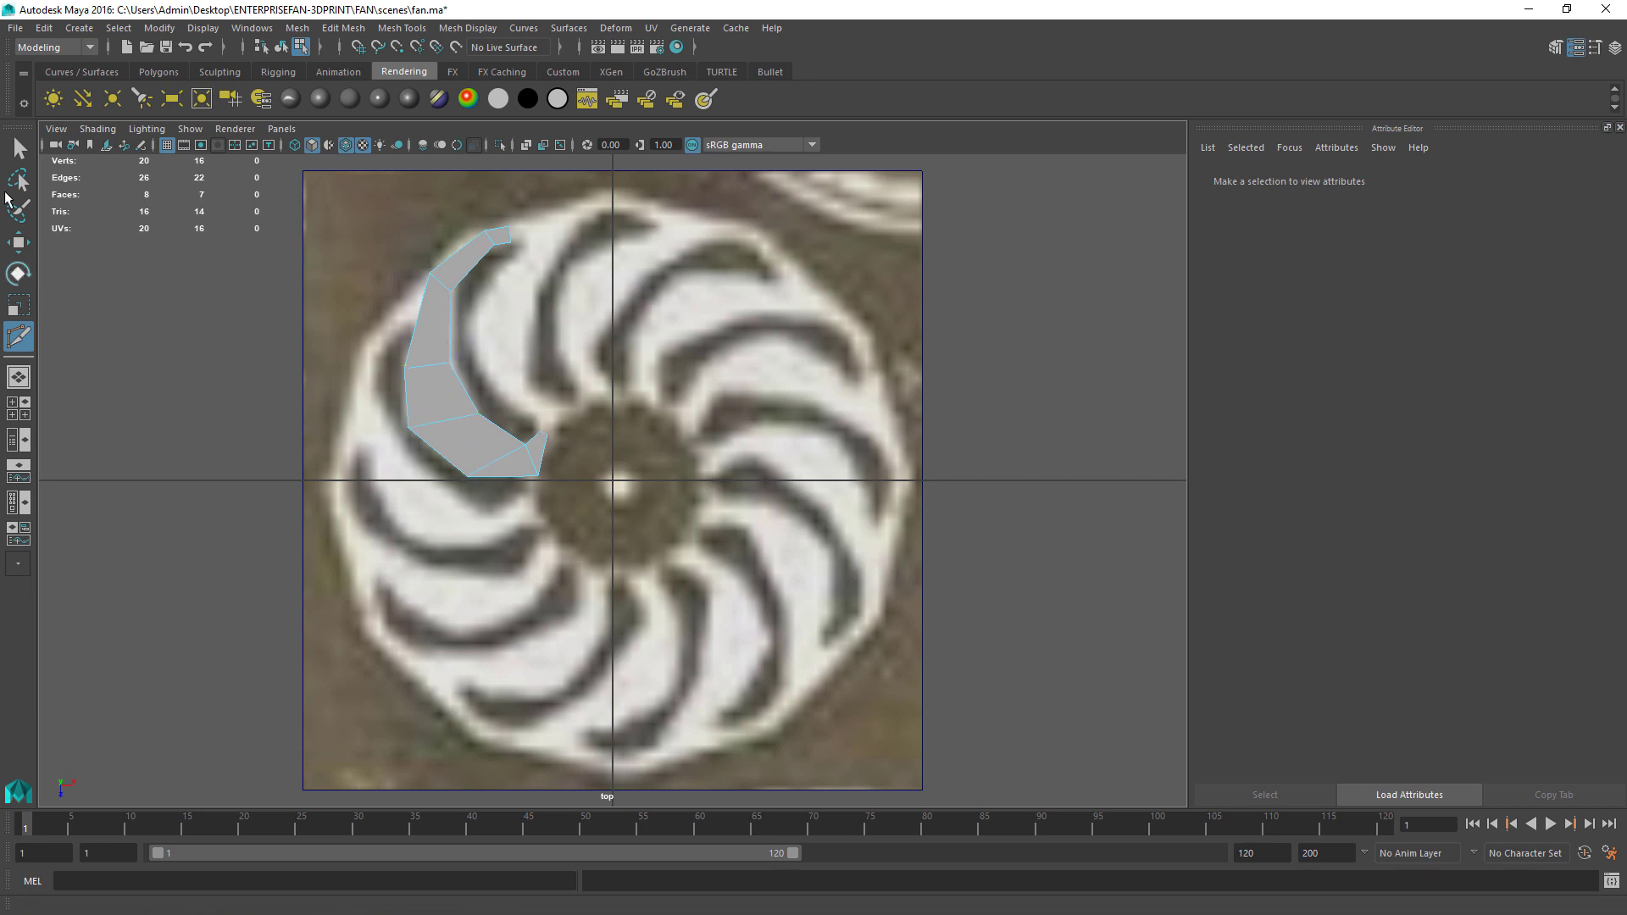
{"action": "left_click", "coordinate": [18, 149]}
{"action": "right_click_drag", "start_coordinate": [441, 405], "coordinate": [435, 417]}
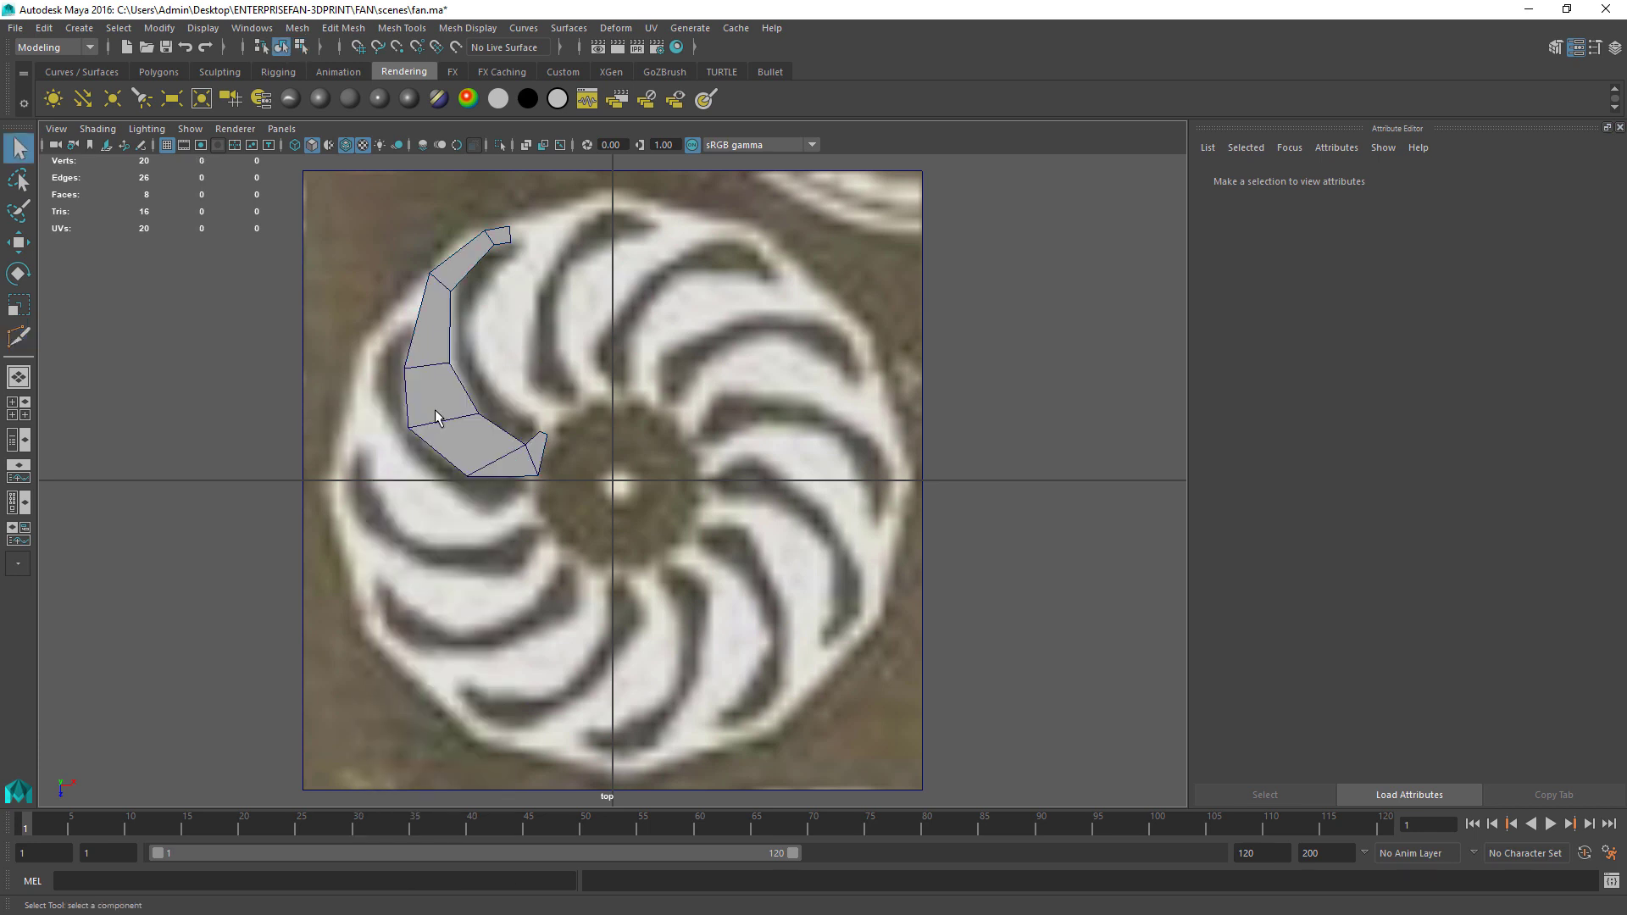
{"action": "key", "text": "F8"}
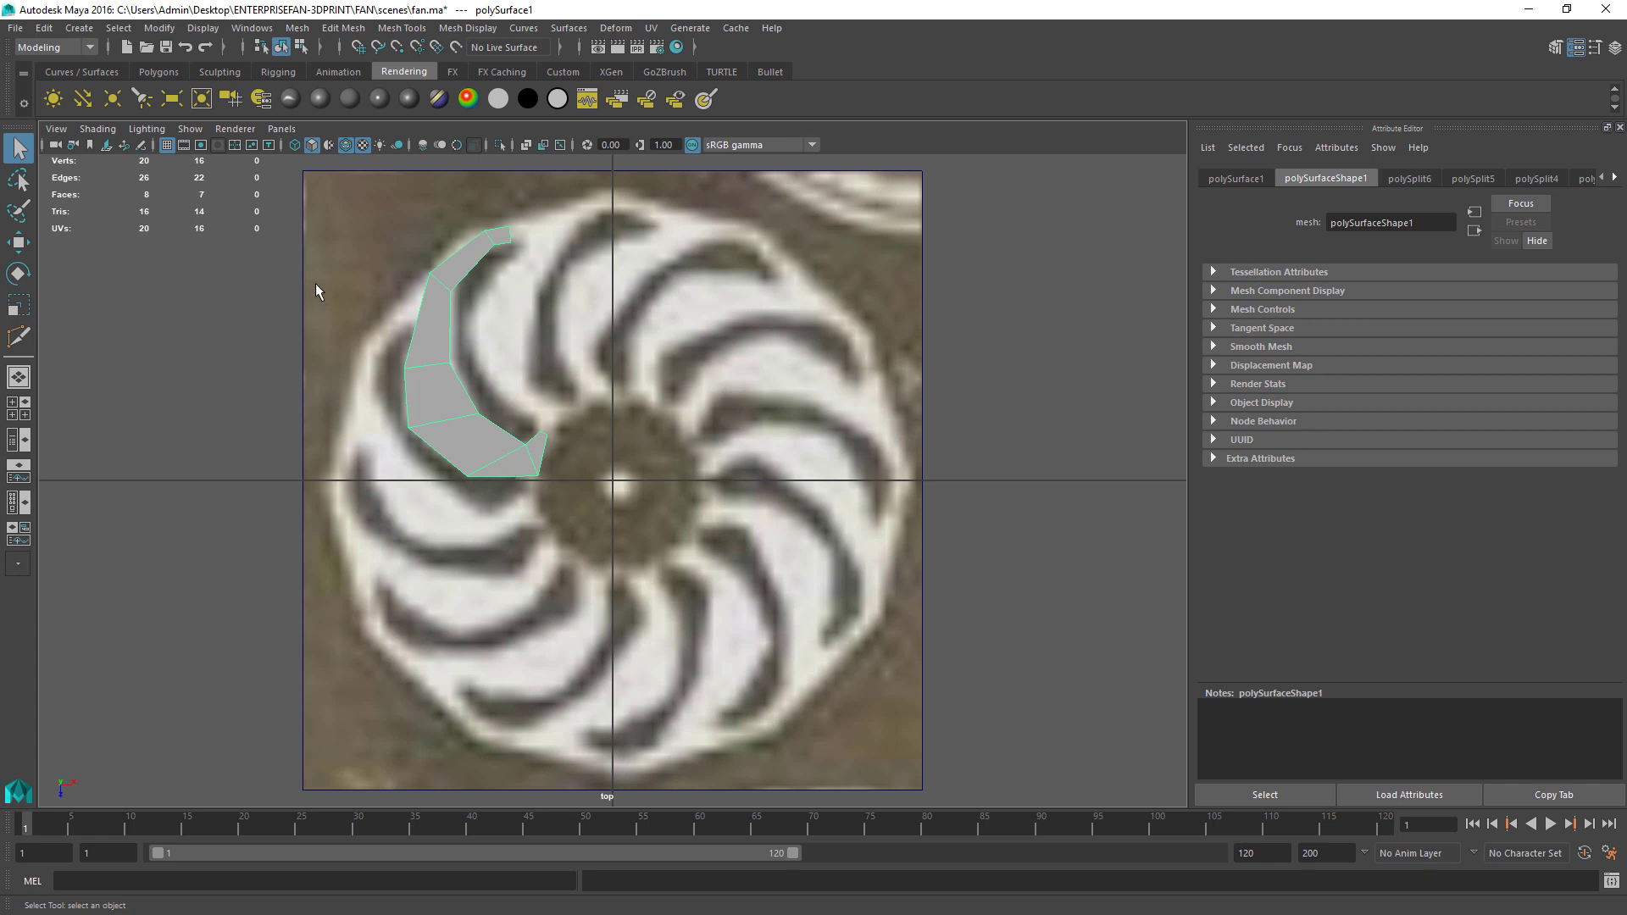
Step: Create a polygon cylinder and show its construction attributes
{"action": "left_click", "coordinate": [159, 73]}
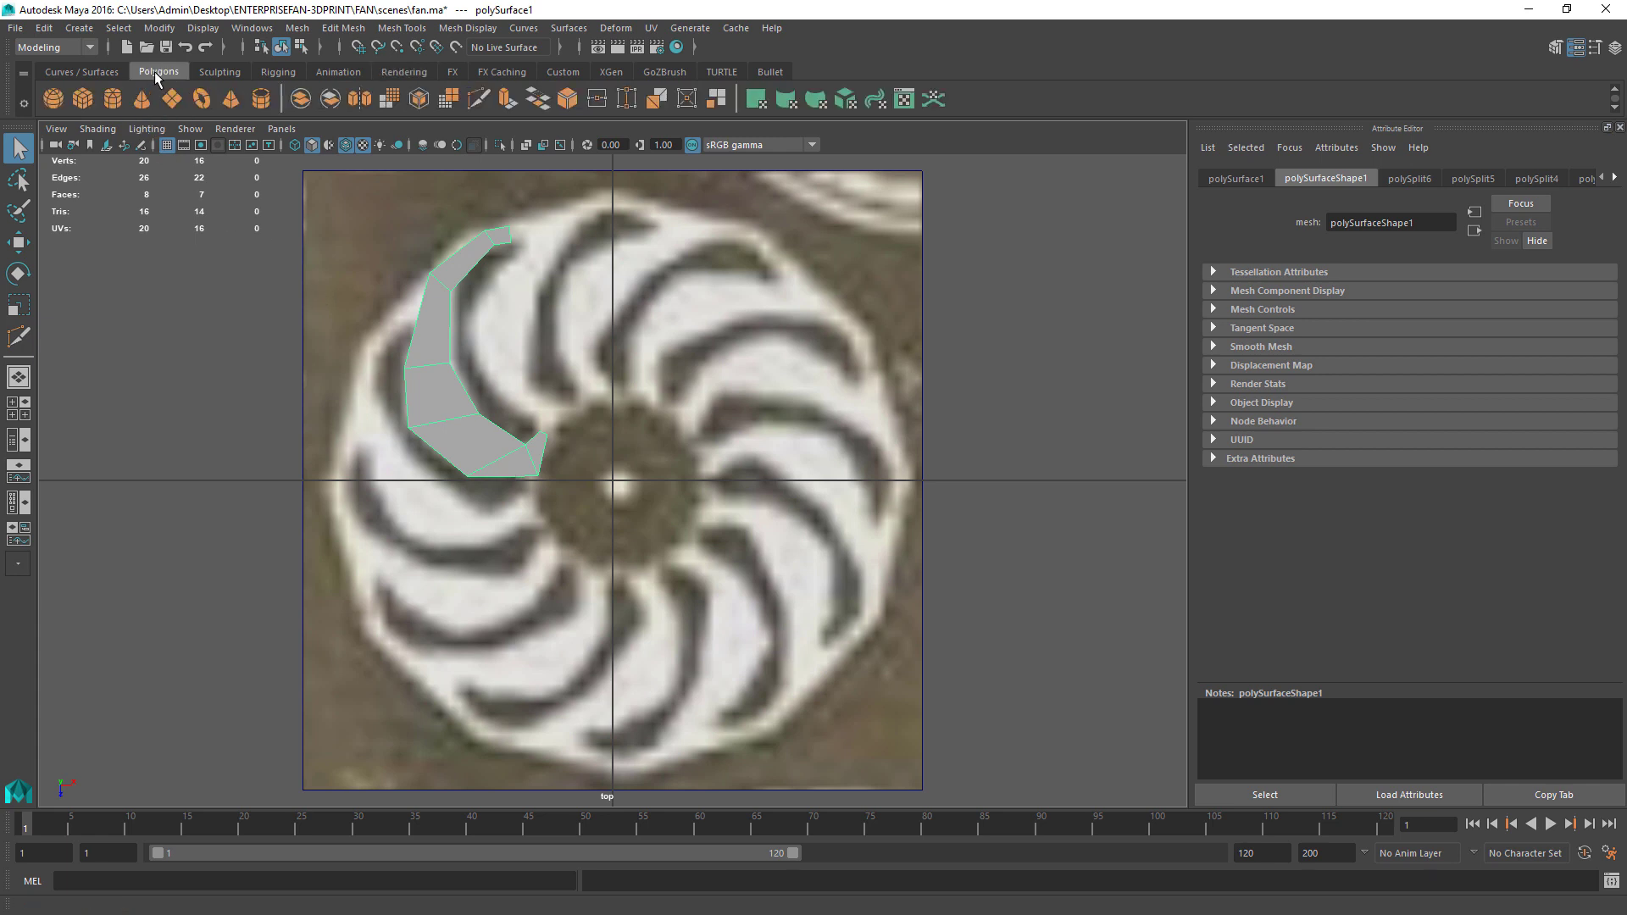
{"action": "left_click", "coordinate": [113, 99]}
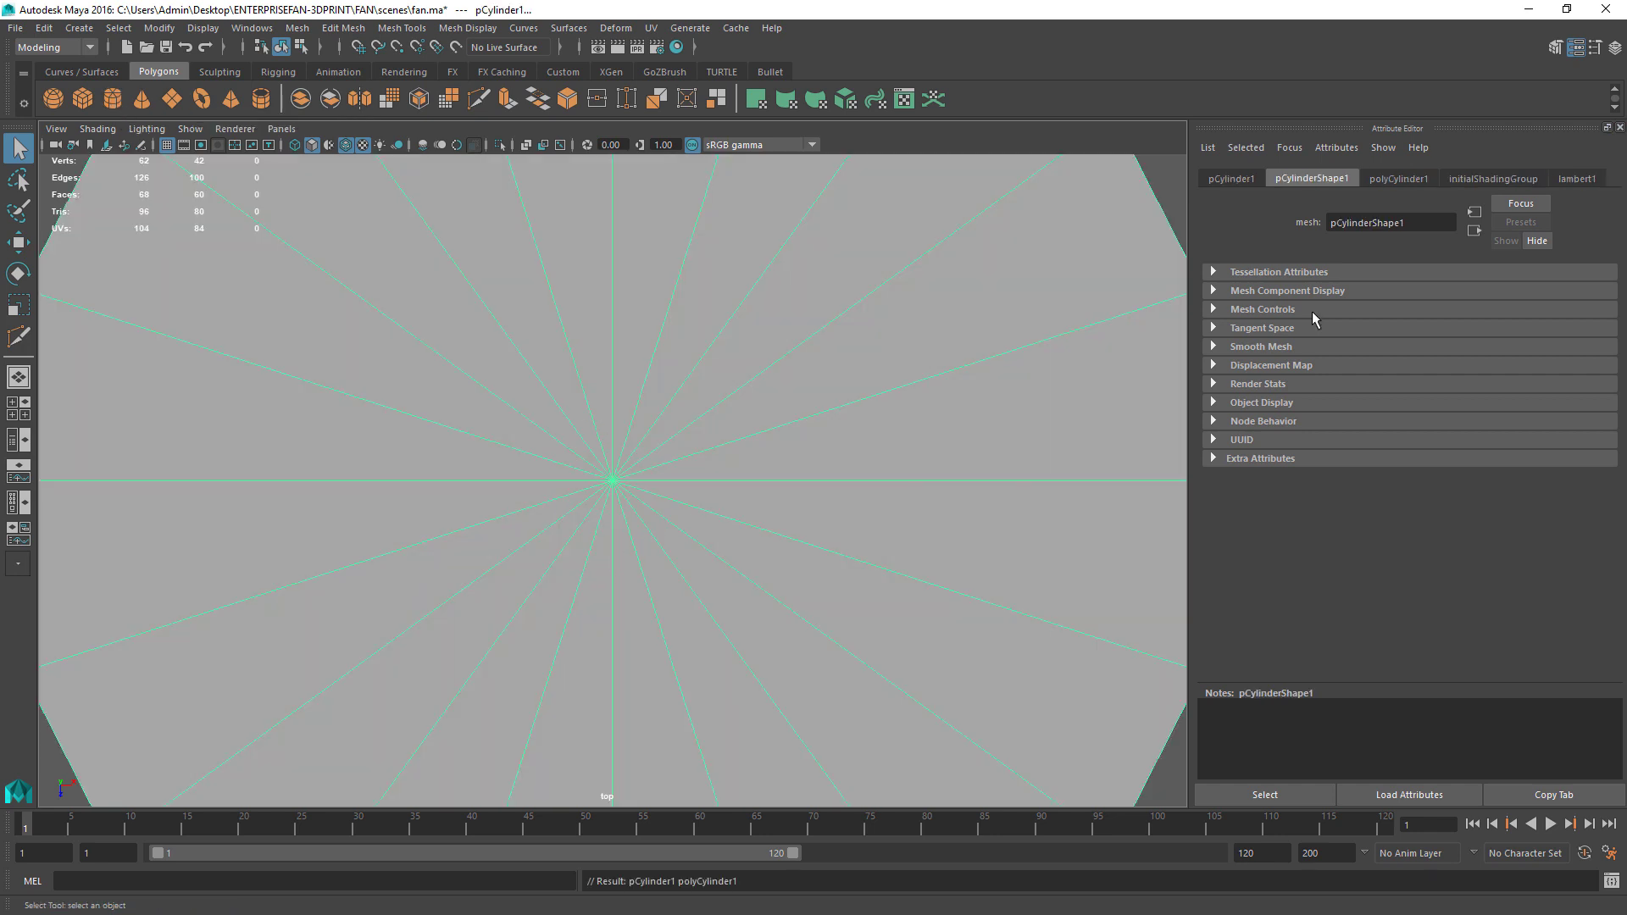
{"action": "left_click", "coordinate": [1239, 180]}
{"action": "left_click", "coordinate": [1318, 179]}
{"action": "left_click", "coordinate": [1400, 181]}
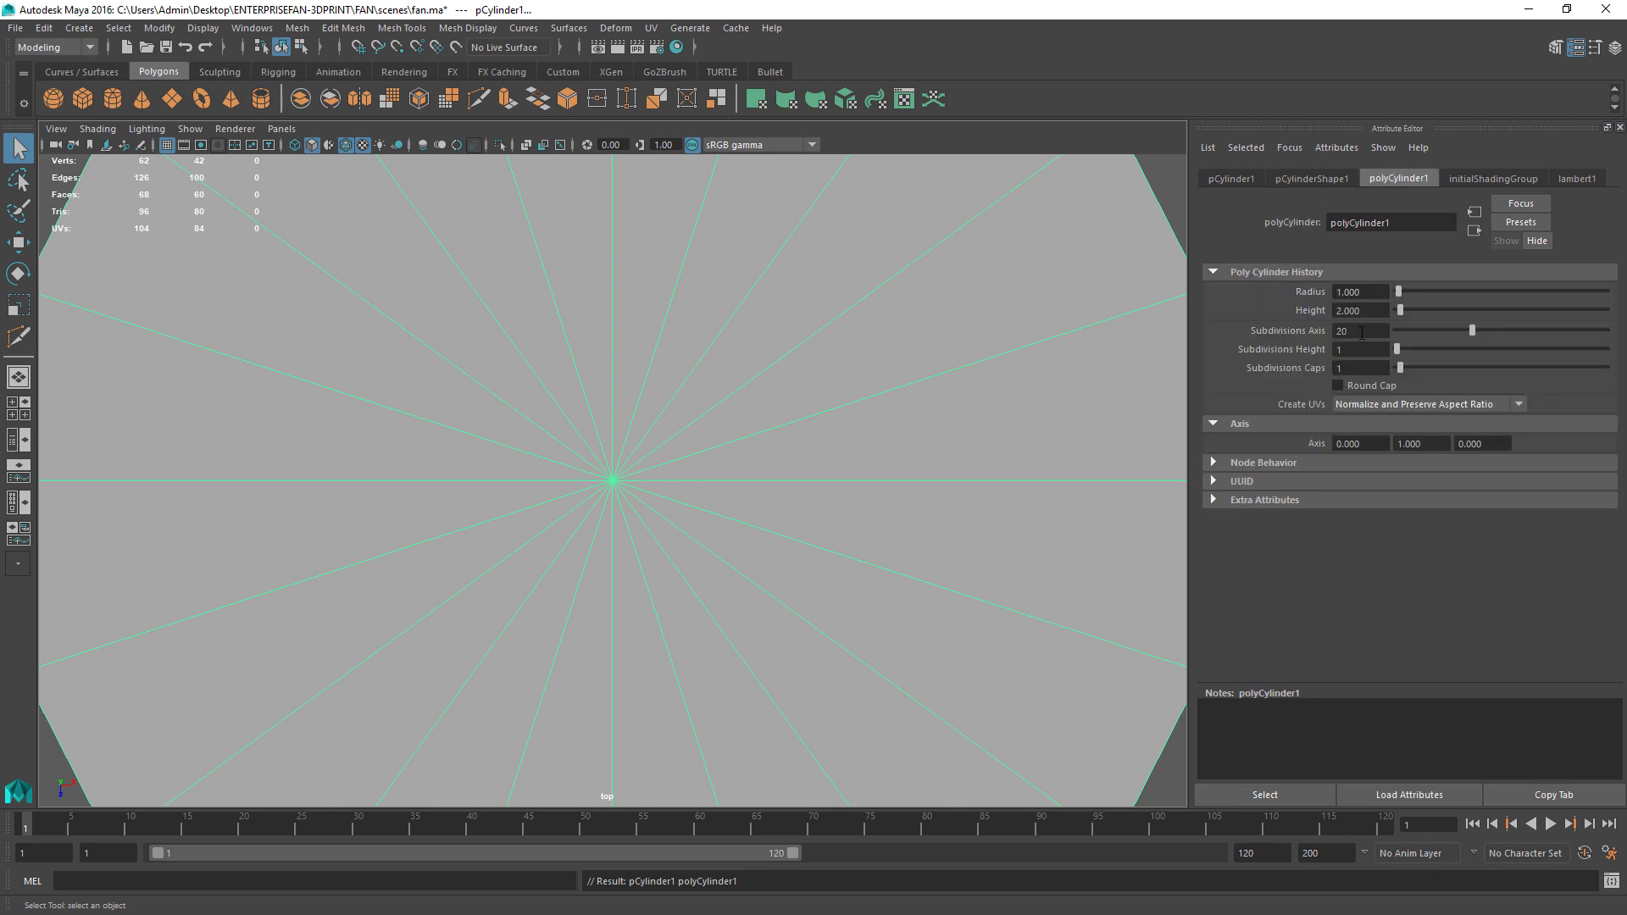
Step: Set the cylinder to 24 axis subdivisions and 2 cap subdivisions
{"action": "left_click", "coordinate": [1341, 358]}
{"action": "key", "text": "Return"}
{"action": "mouse_move", "coordinate": [1461, 330]}
{"action": "left_mouse_down"}
{"action": "mouse_move", "coordinate": [1391, 334]}
{"action": "mouse_move", "coordinate": [1454, 329]}
{"action": "left_mouse_up"}
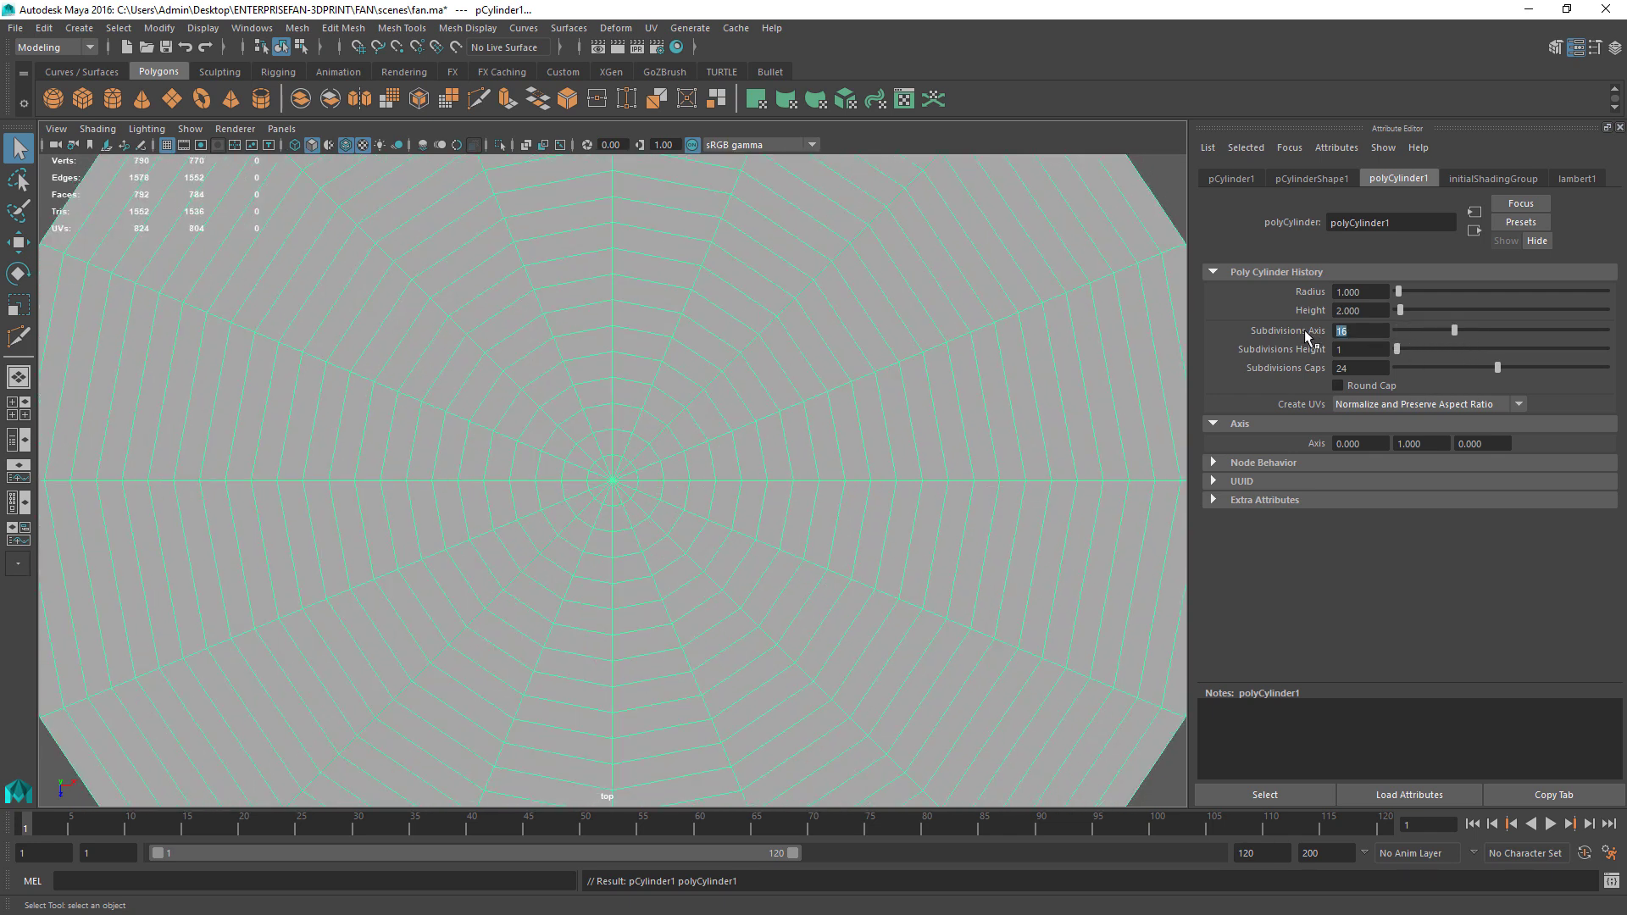
{"action": "key", "text": "Return"}
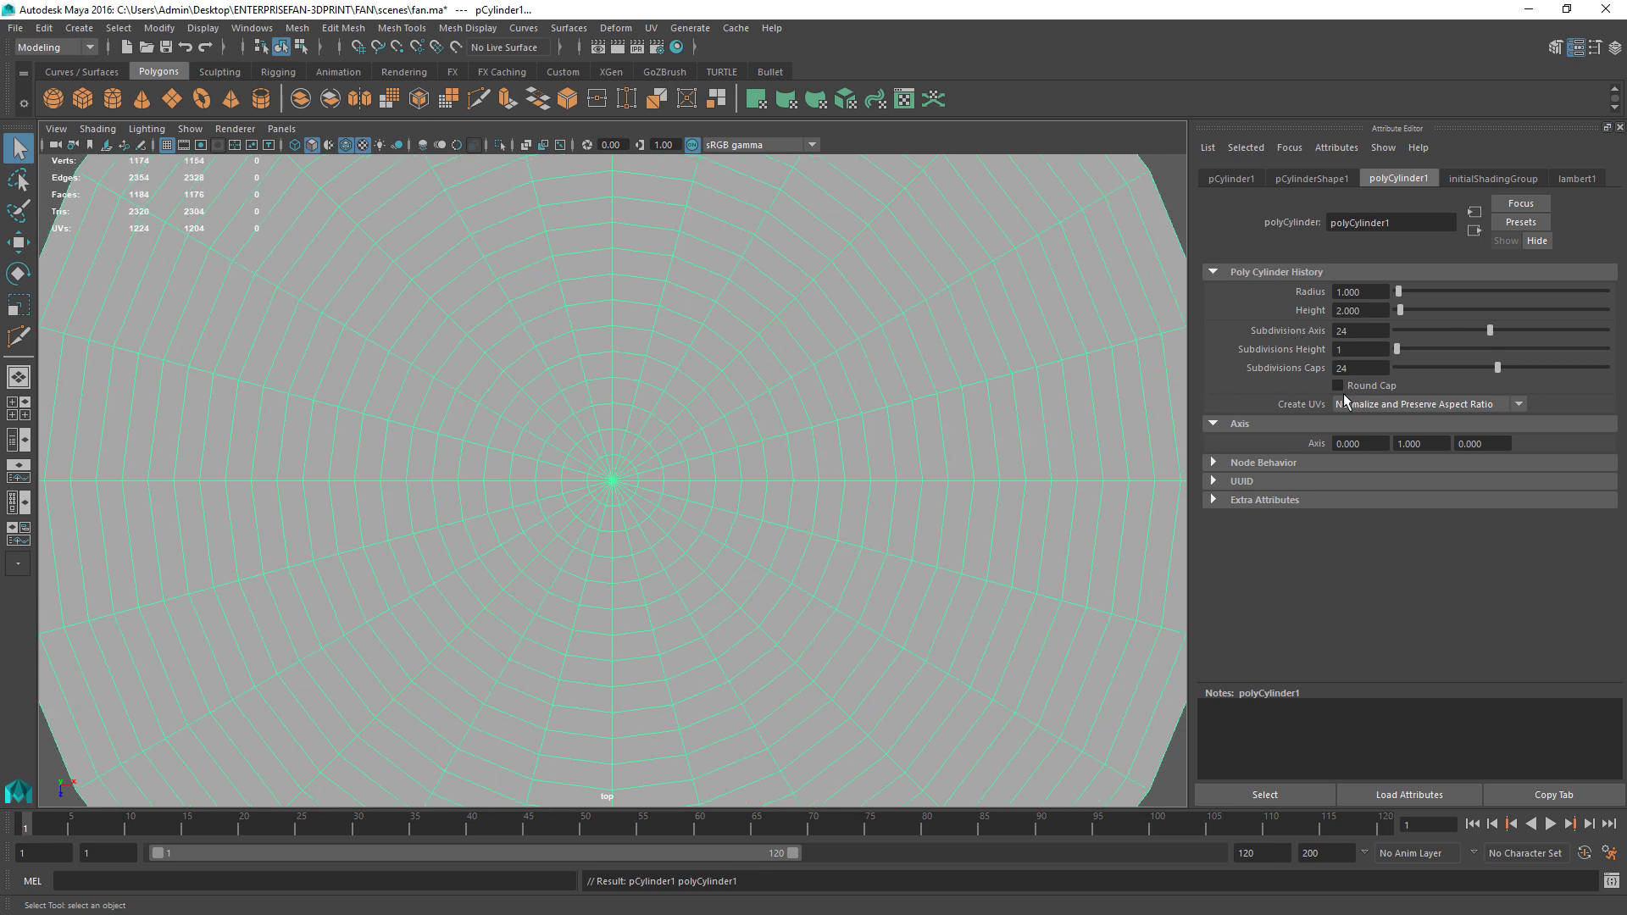
{"action": "left_click_drag", "start_coordinate": [1497, 366], "coordinate": [1394, 381]}
{"action": "scroll", "coordinate": [817, 478], "scroll_direction": "down", "scroll_amount": 10}
{"action": "scroll", "coordinate": [817, 476], "scroll_direction": "up", "scroll_amount": 3}
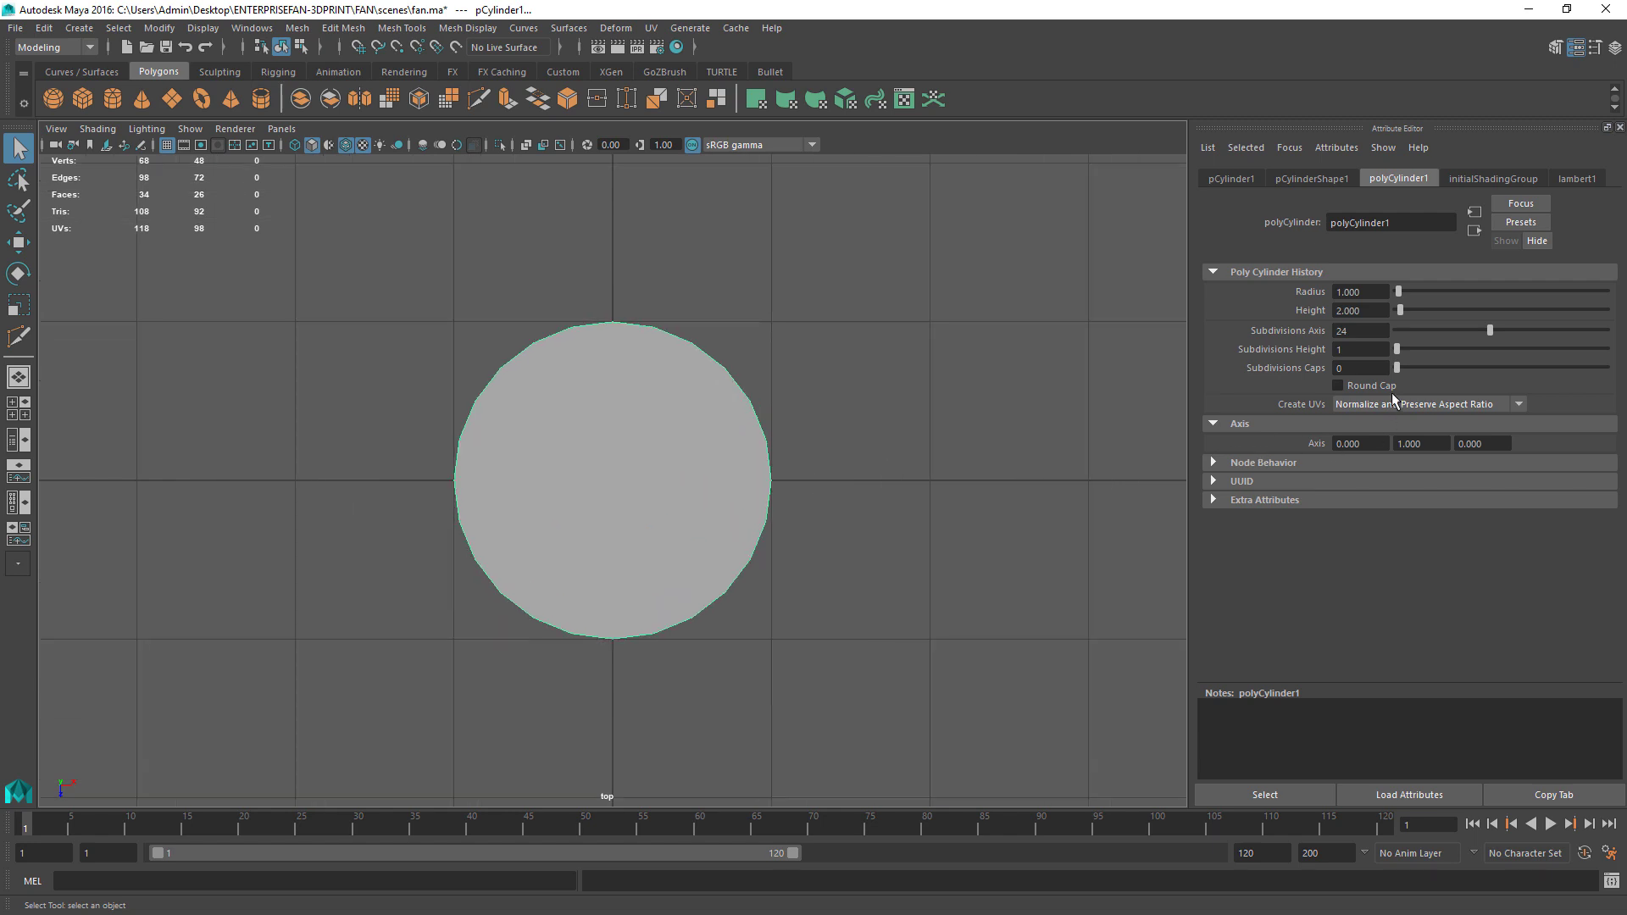
{"action": "left_click_drag", "start_coordinate": [1402, 371], "coordinate": [1404, 371]}
Step: Scale the cylinder down into a flat disc sized to the fan's hub
{"action": "key", "text": "r"}
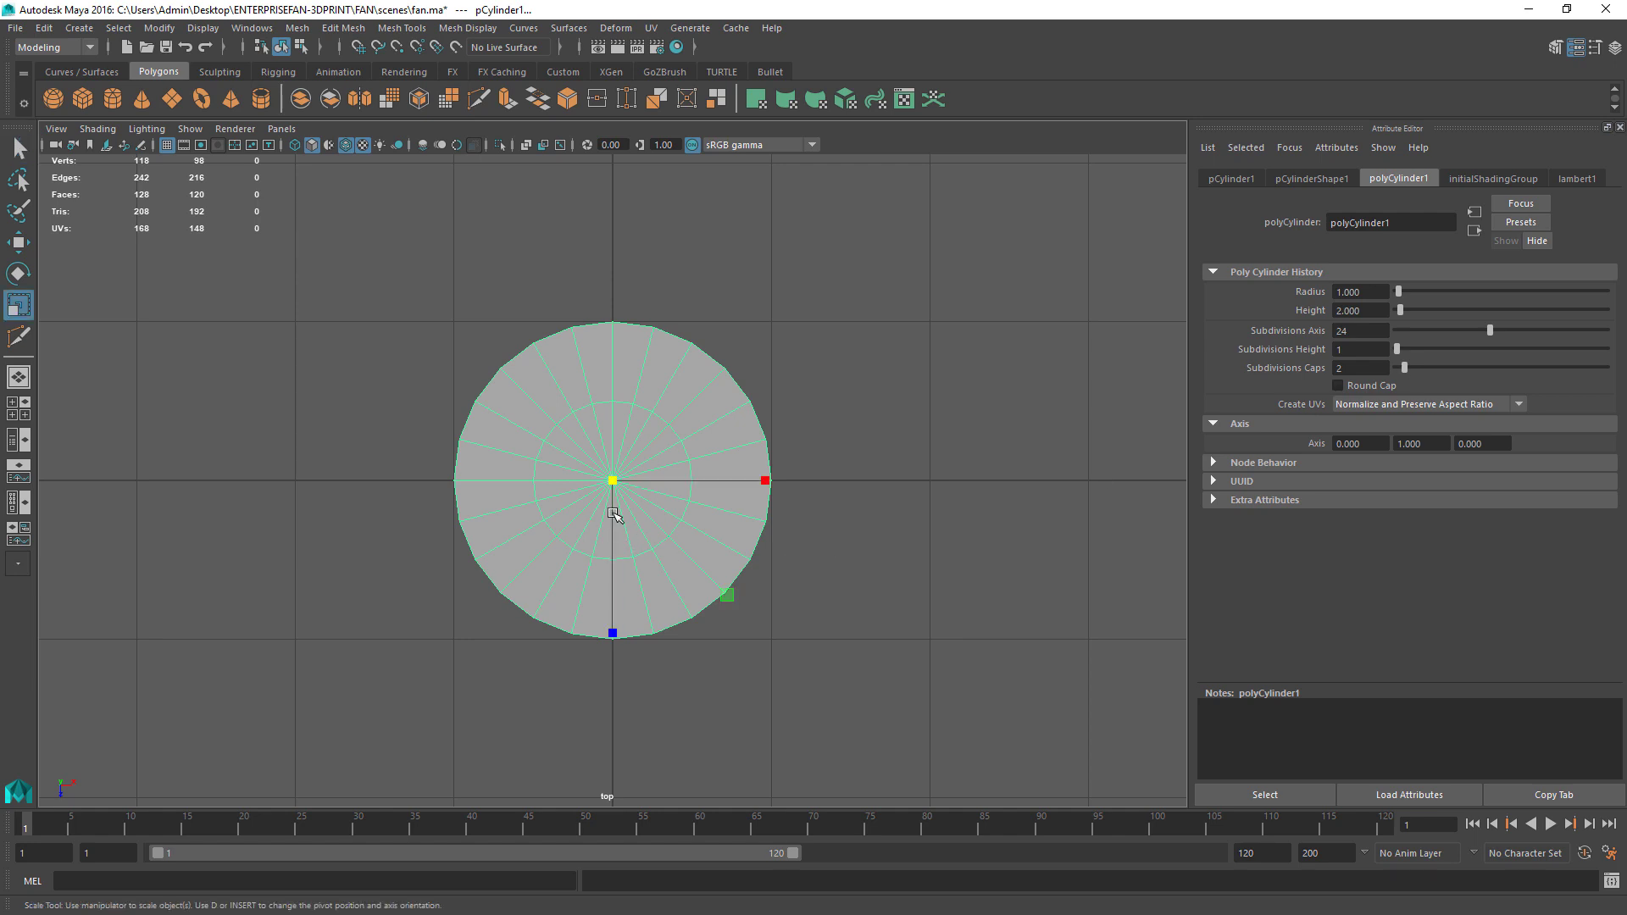
{"action": "left_click_drag", "start_coordinate": [614, 480], "coordinate": [367, 352]}
{"action": "key", "text": "f"}
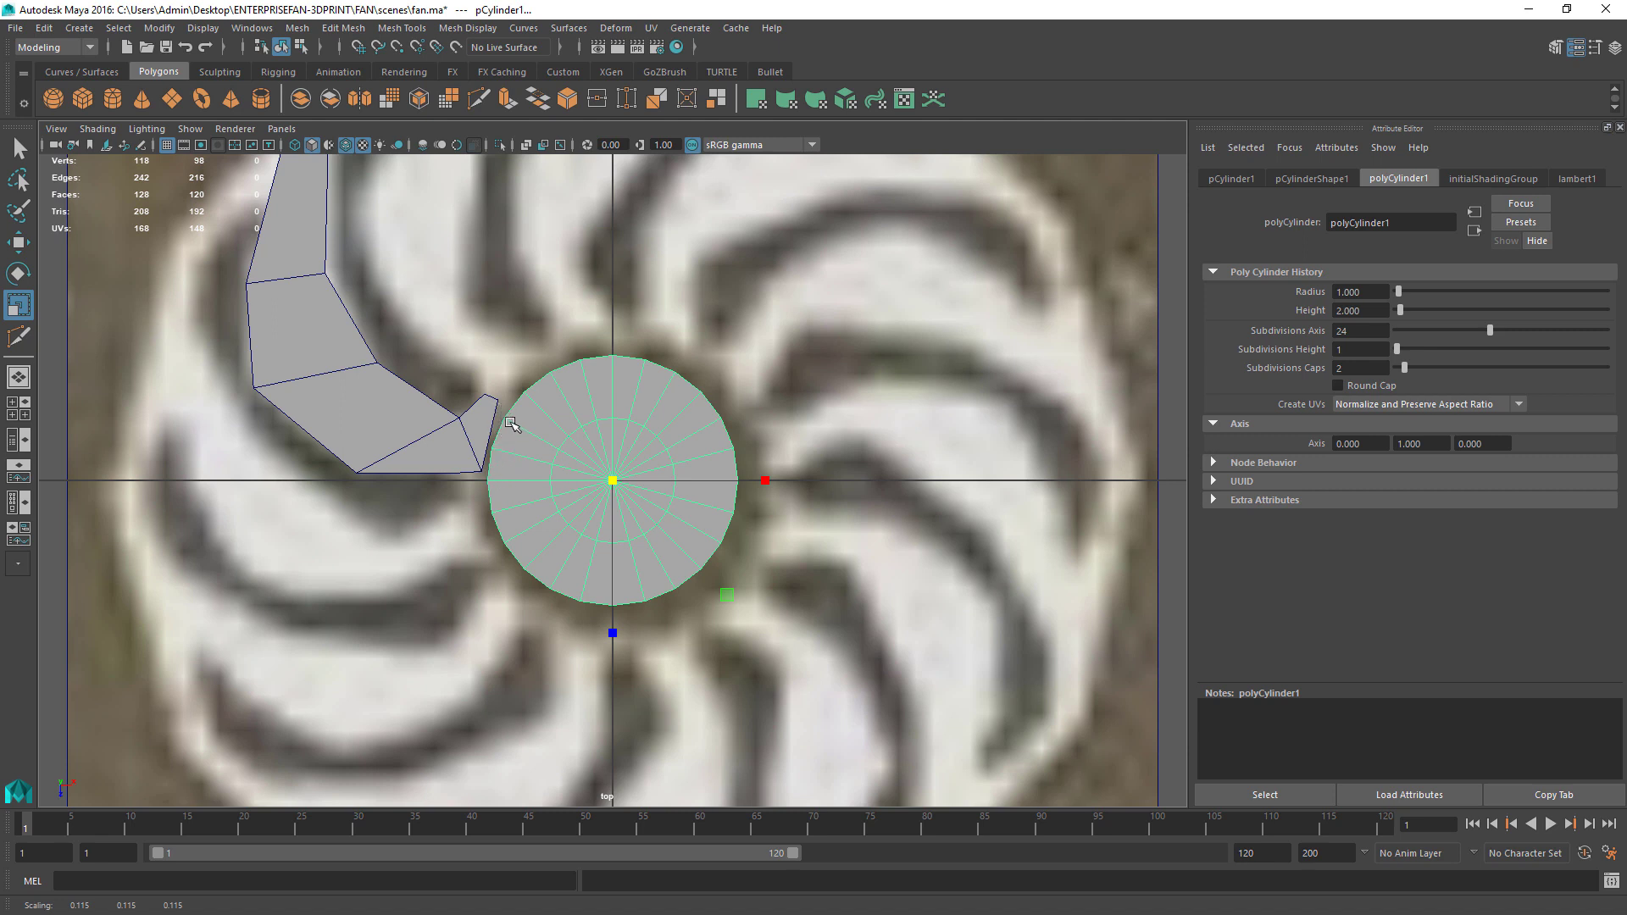
{"action": "left_click_drag", "start_coordinate": [613, 481], "coordinate": [627, 479]}
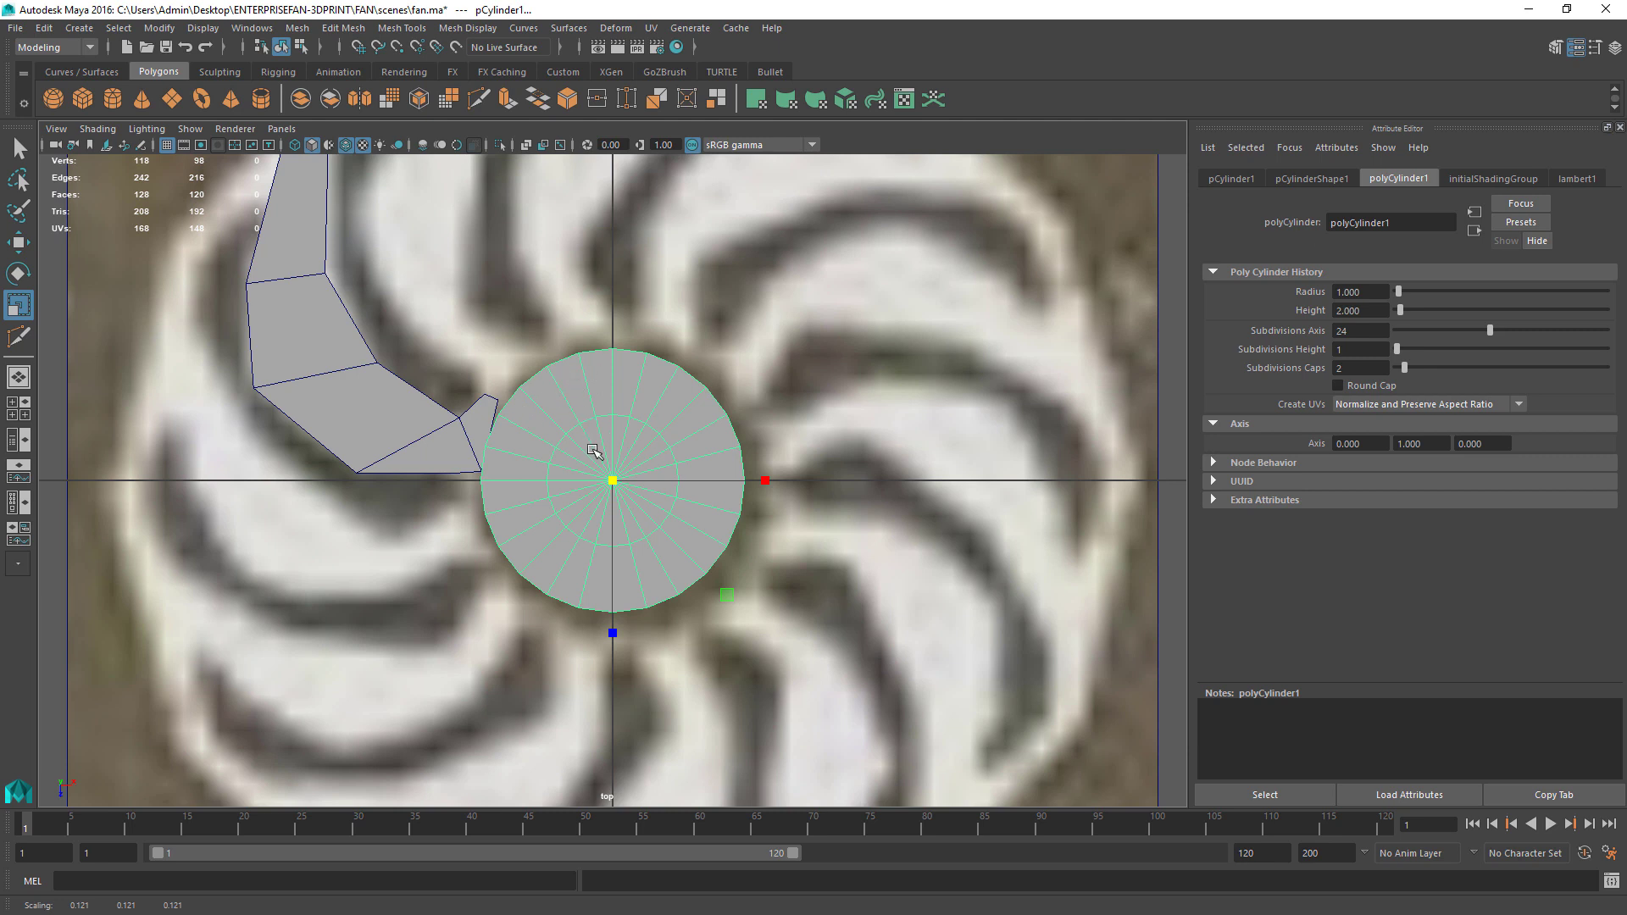
Step: Select and delete the cylinder's side faces in the four-view layout
{"action": "key", "text": "space"}
{"action": "right_click_drag", "start_coordinate": [909, 335], "coordinate": [903, 379]}
{"action": "mouse_move", "coordinate": [942, 396]}
{"action": "left_mouse_down", "text": "alt"}
{"action": "mouse_move", "coordinate": [844, 391]}
{"action": "mouse_move", "coordinate": [959, 318]}
{"action": "mouse_move", "coordinate": [1009, 387]}
{"action": "mouse_move", "coordinate": [936, 373]}
{"action": "mouse_move", "coordinate": [943, 405]}
{"action": "left_mouse_up", "text": "alt"}
{"action": "key", "text": "Delete"}
{"action": "key", "text": "space"}
Step: Select the disc's inner edge ring and scale it outward
{"action": "right_click_drag", "start_coordinate": [667, 498], "coordinate": [662, 472]}
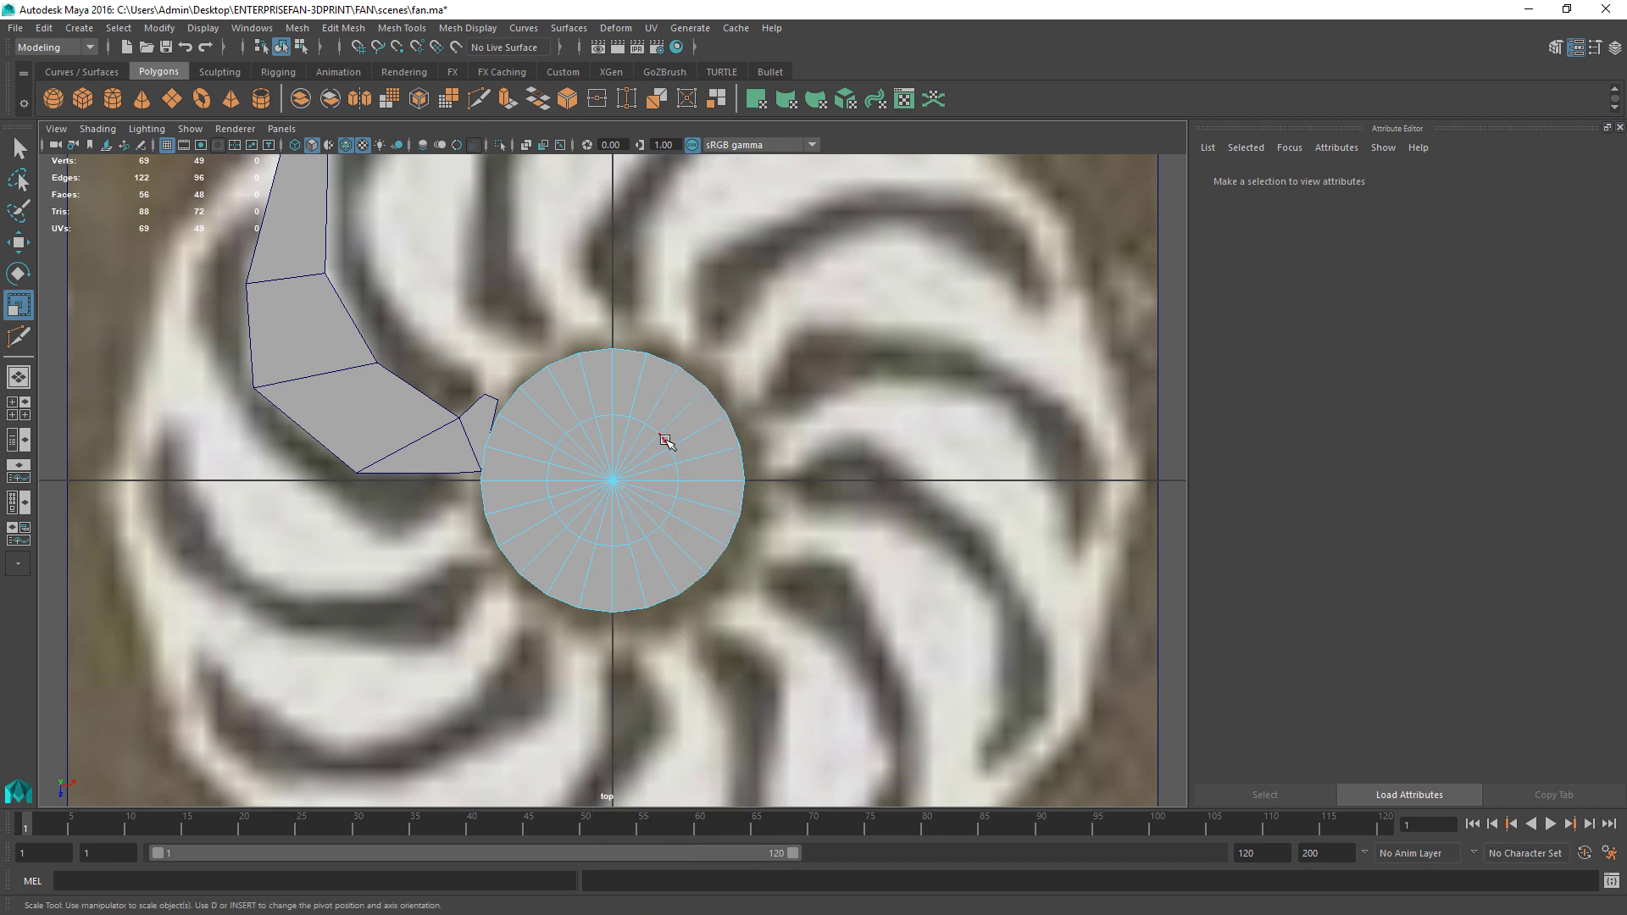
{"action": "double_click", "coordinate": [665, 439]}
{"action": "left_click_drag", "start_coordinate": [614, 481], "coordinate": [677, 487]}
{"action": "key", "text": "space"}
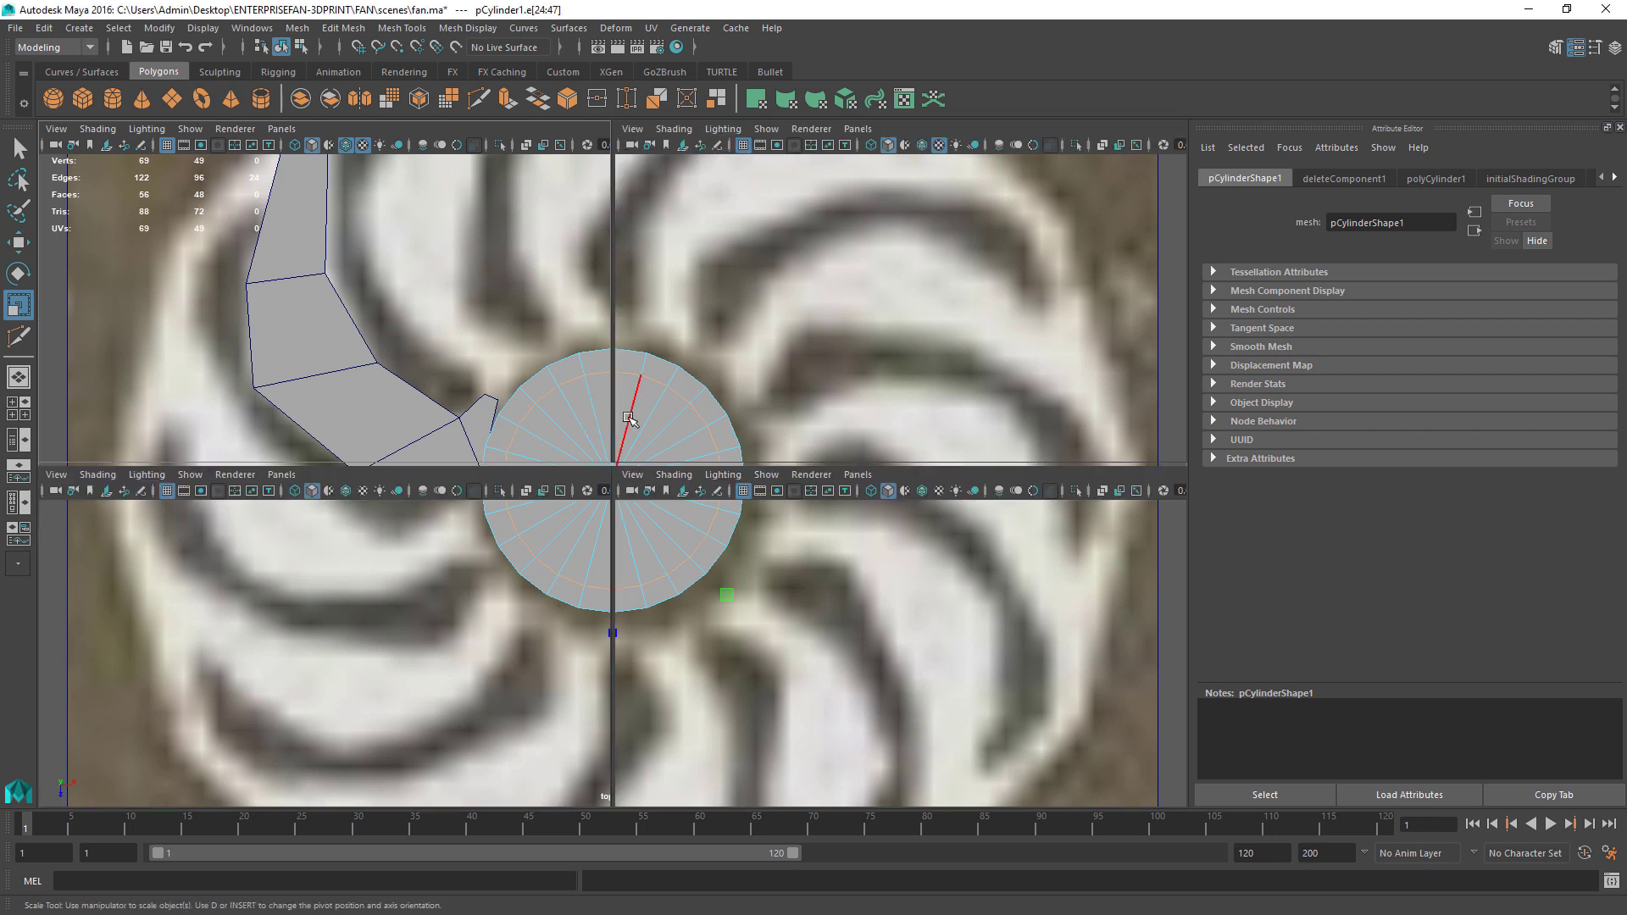
Step: Reselect the hub disc and centre its pivot
{"action": "right_click_drag", "start_coordinate": [898, 321], "coordinate": [974, 294]}
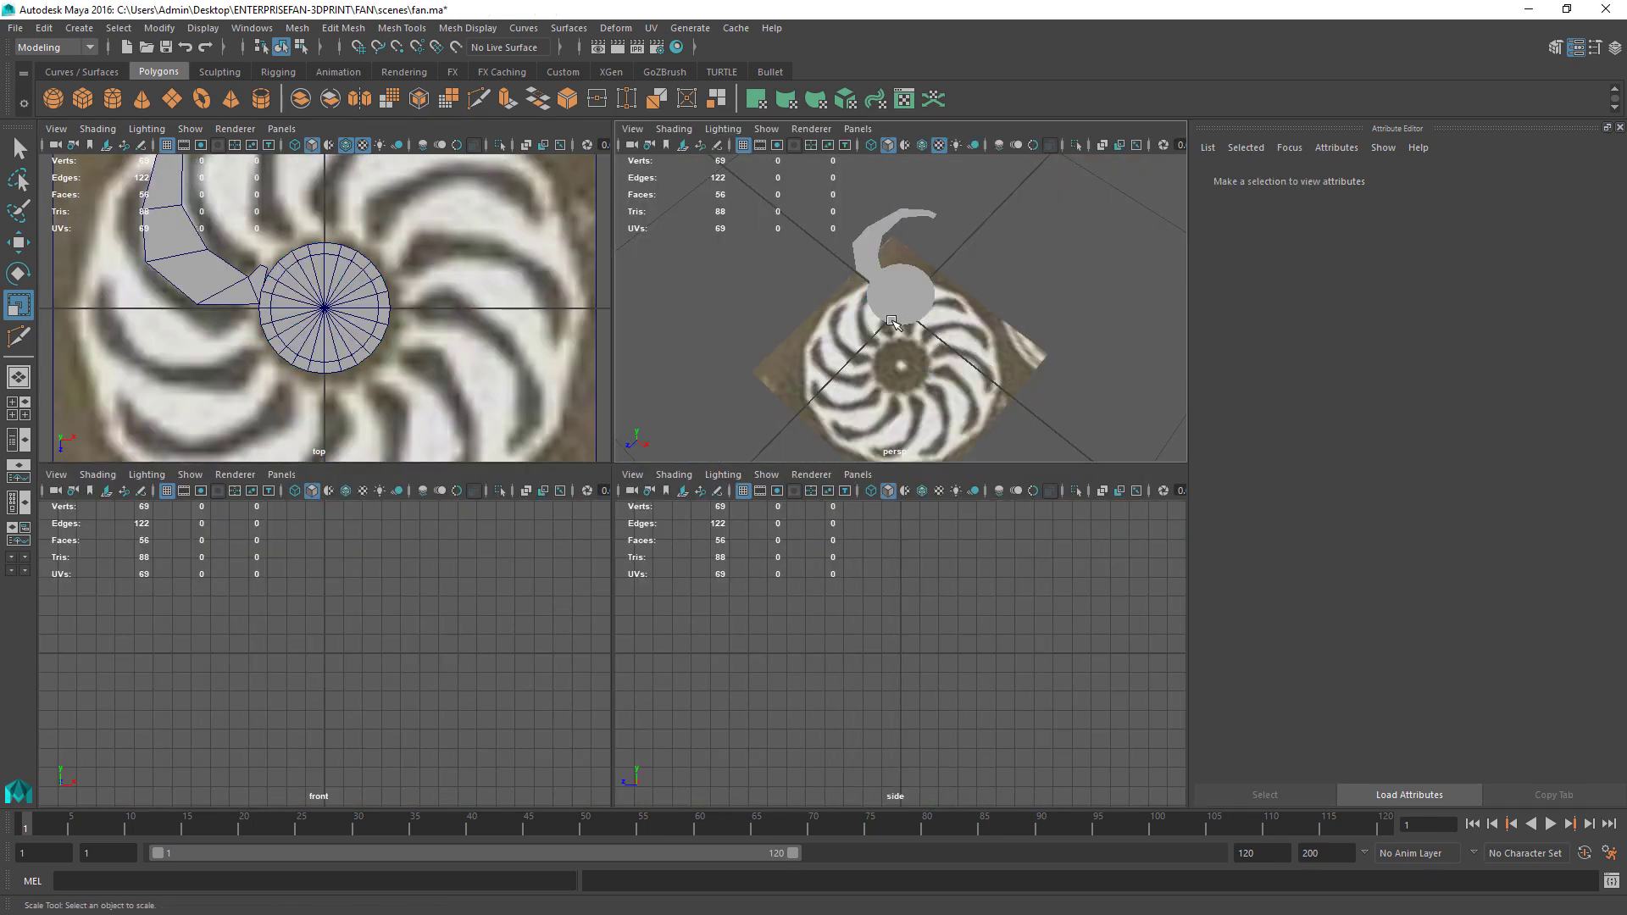
{"action": "left_click", "coordinate": [860, 265]}
{"action": "middle_click", "coordinate": [881, 632]}
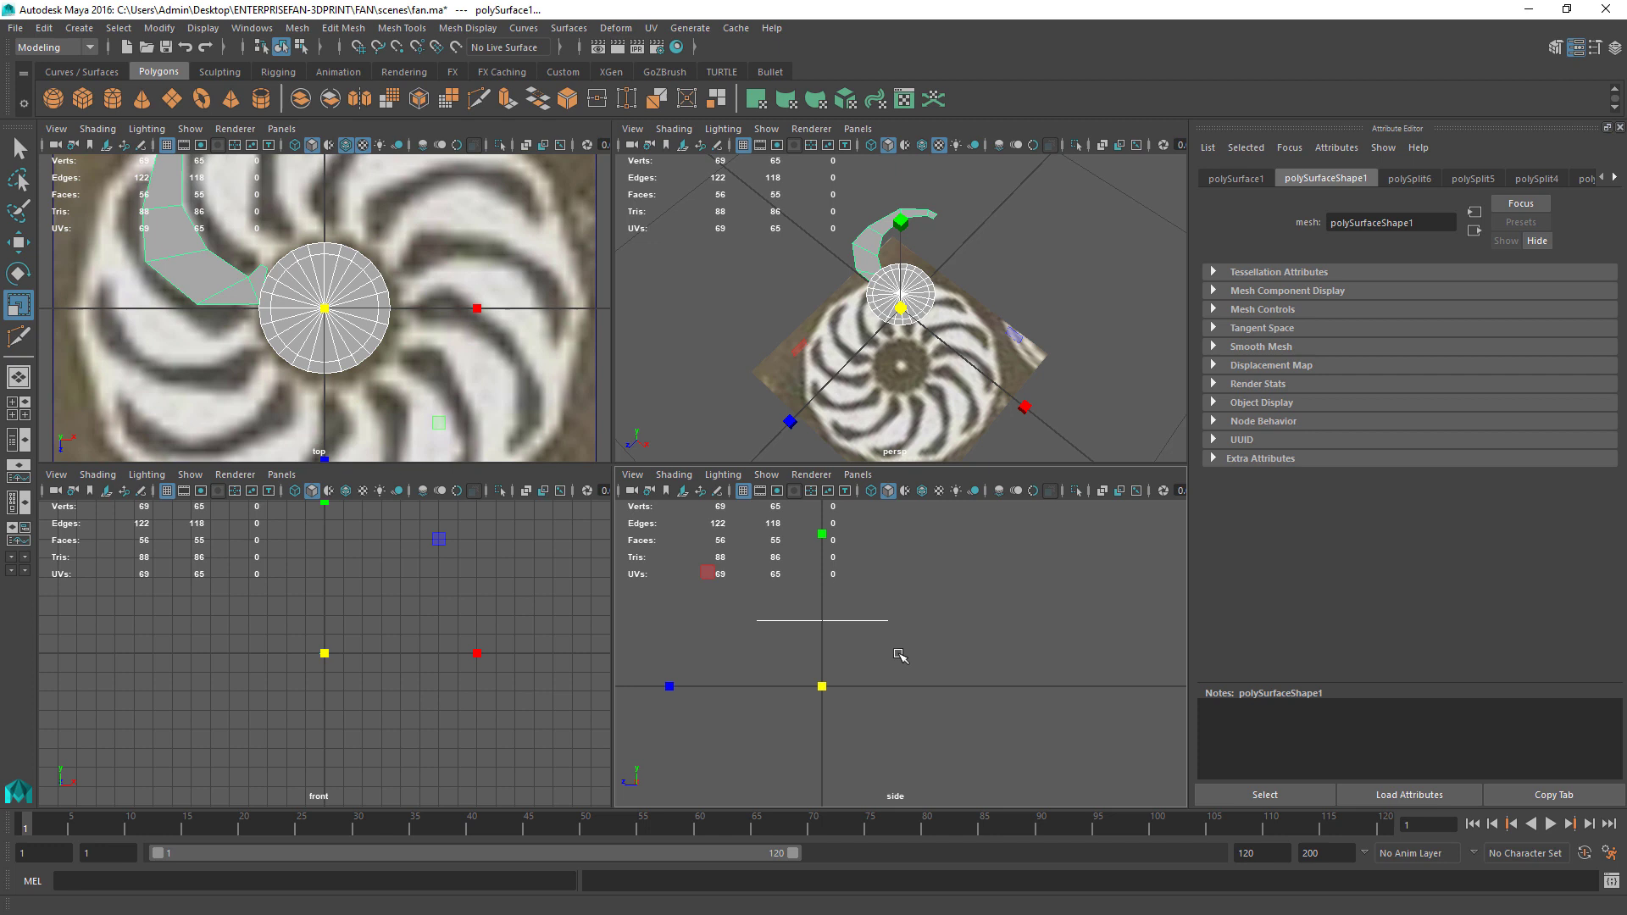
{"action": "left_click", "coordinate": [865, 573]}
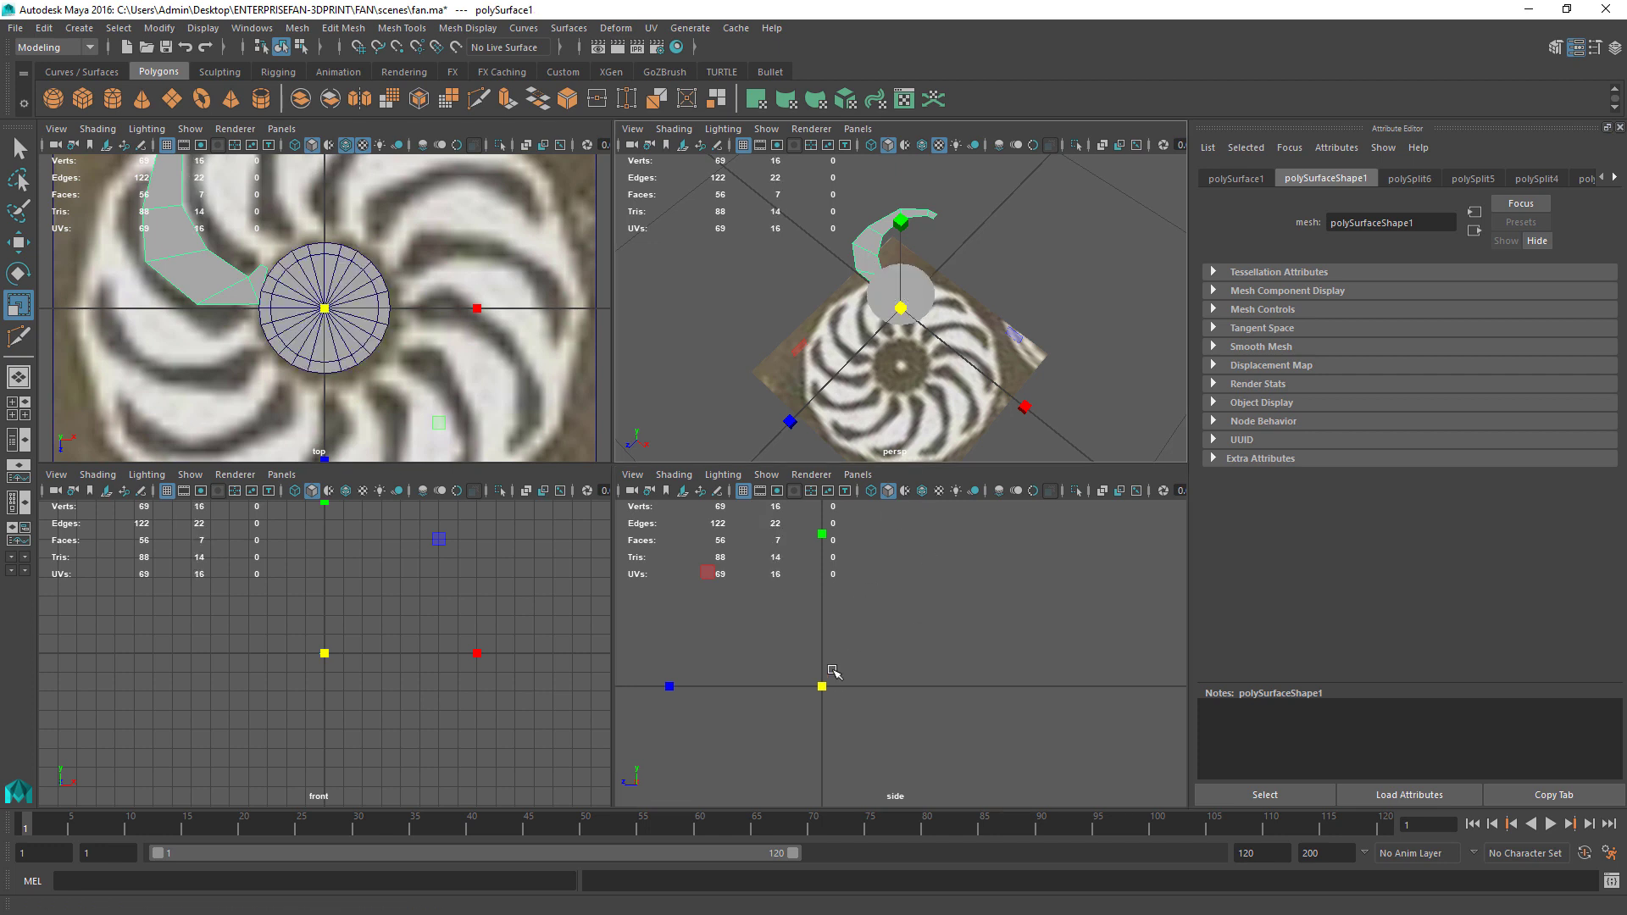
{"action": "left_click", "coordinate": [873, 296]}
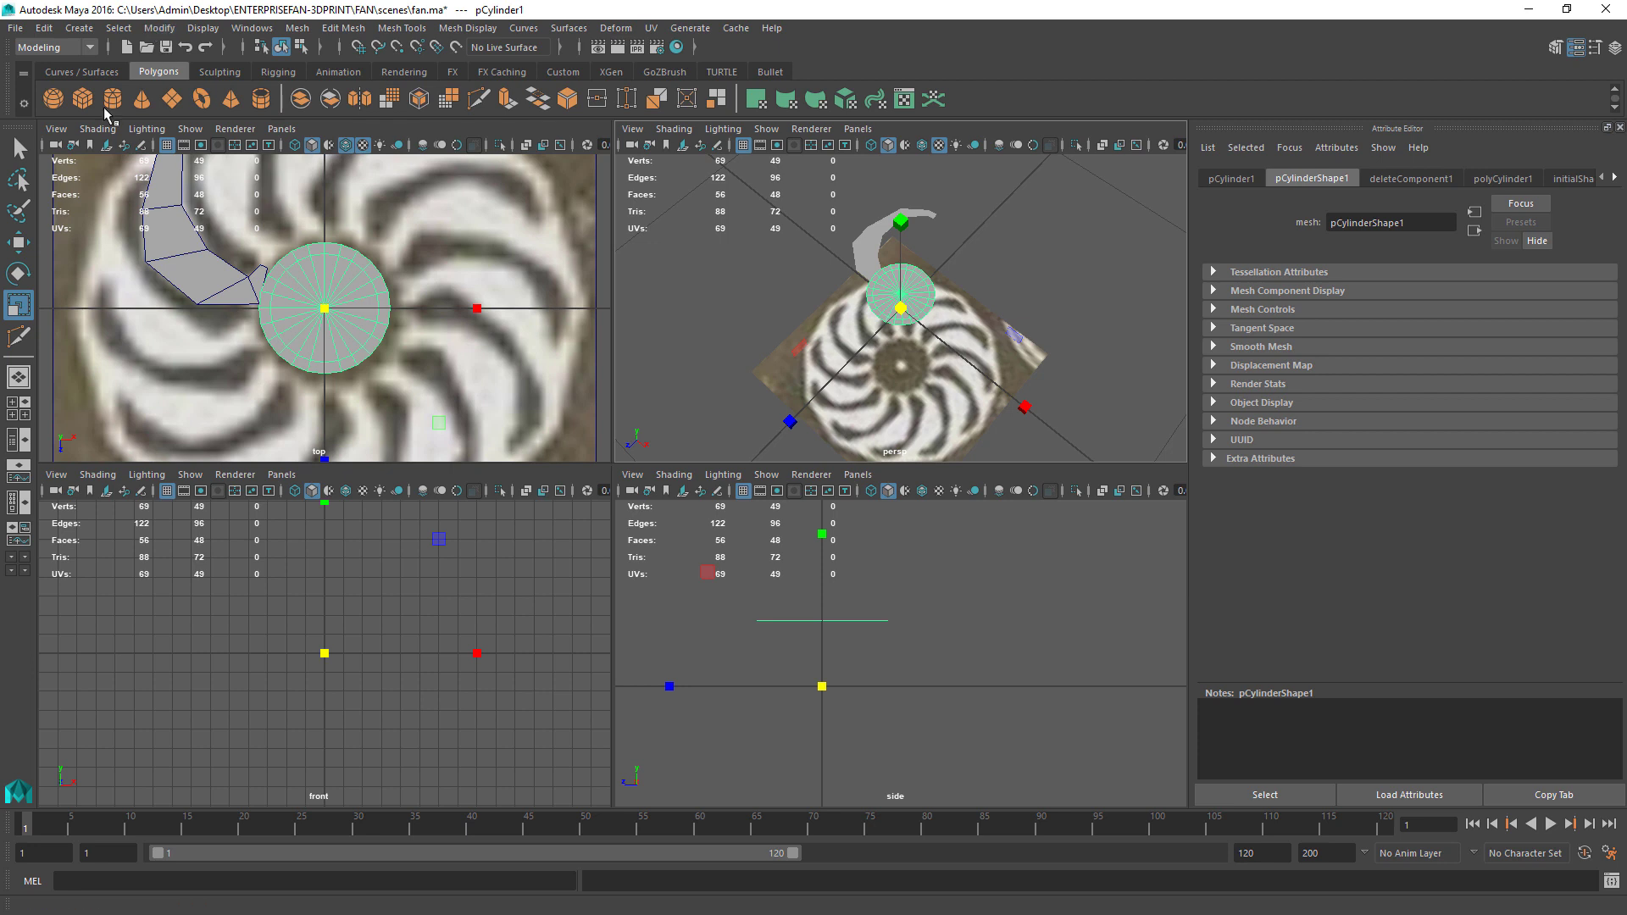
{"action": "left_click", "coordinate": [159, 28]}
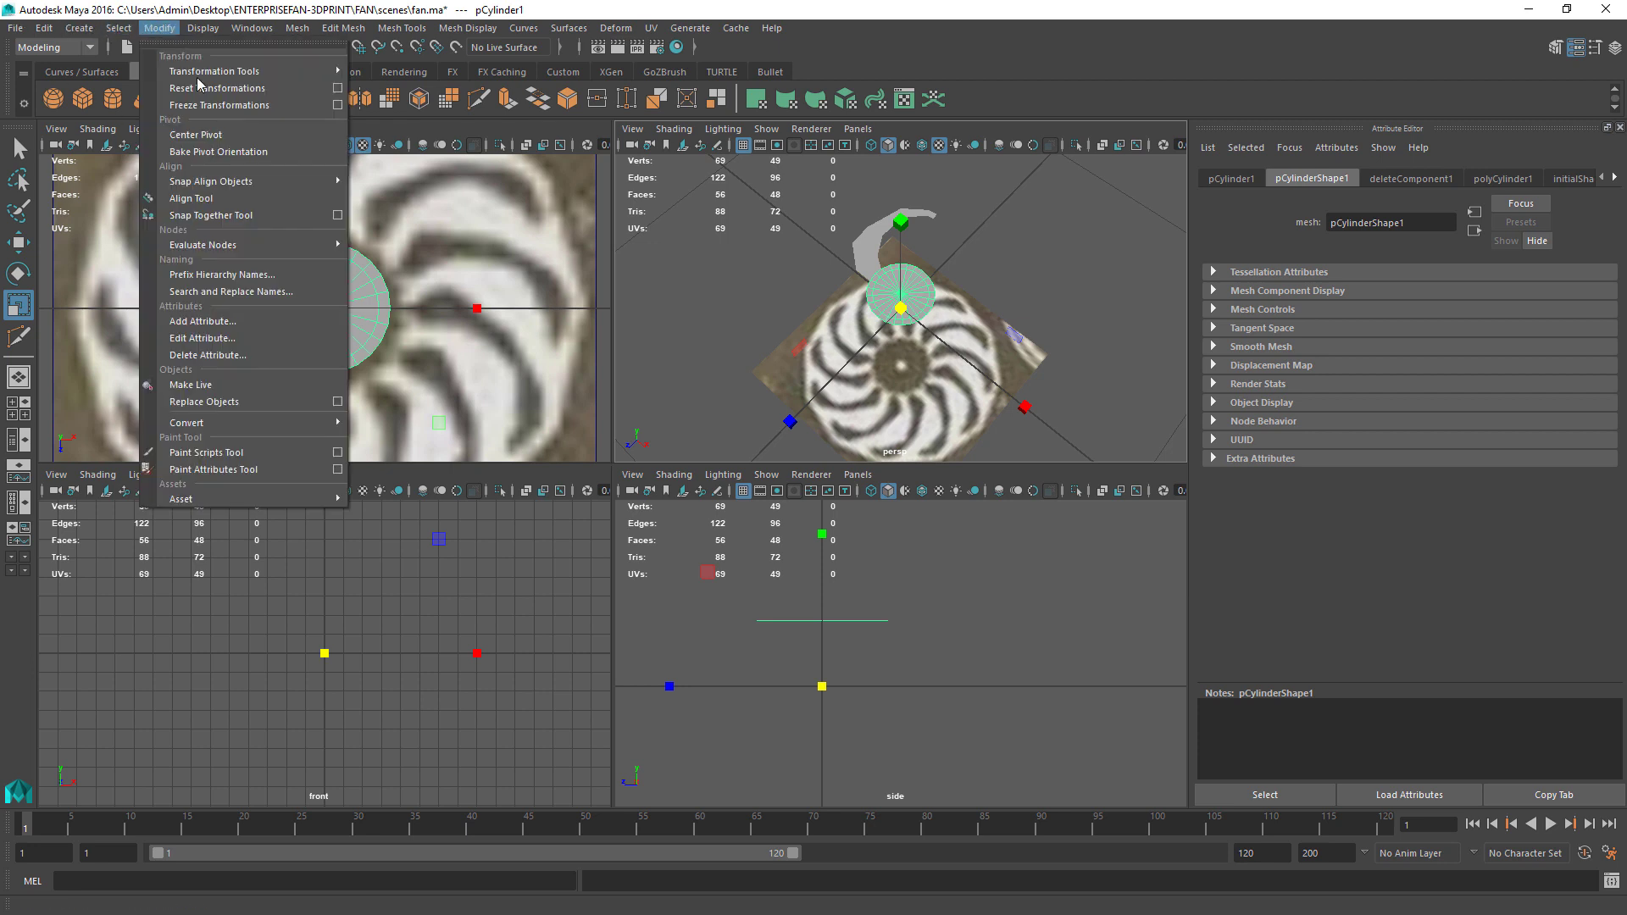
{"action": "left_click", "coordinate": [195, 146]}
Step: Lower the disc in Y onto the grid floor with grid snapping
{"action": "key", "text": "w"}
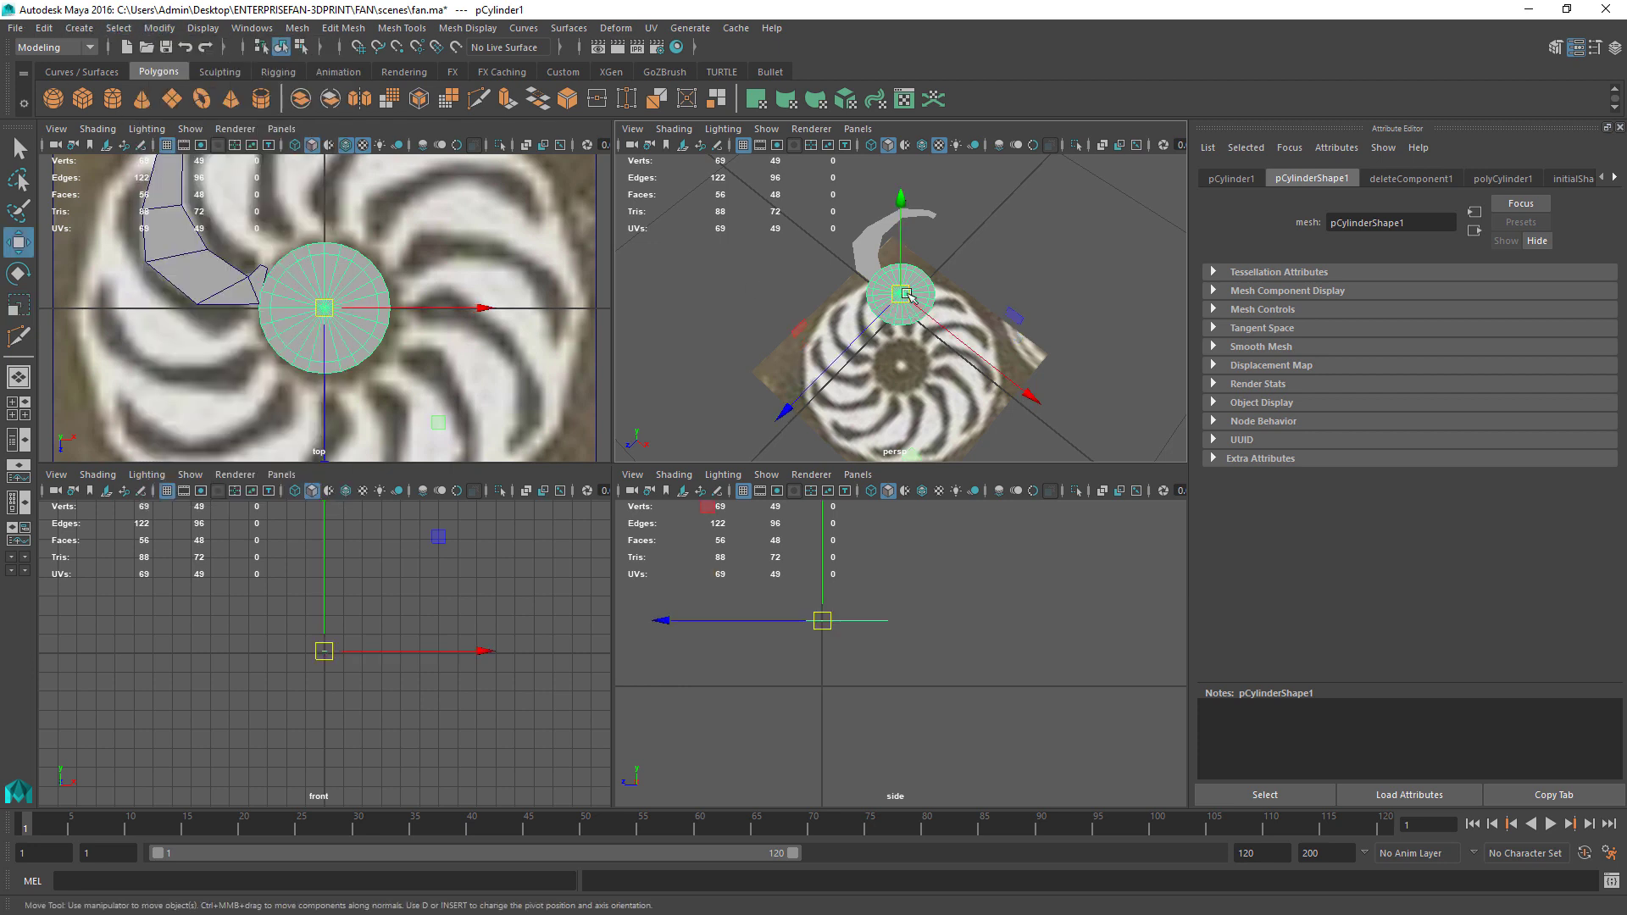
{"action": "key", "text": "x"}
{"action": "left_click", "coordinate": [825, 525]}
{"action": "left_click_drag", "start_coordinate": [825, 524], "coordinate": [826, 590]}
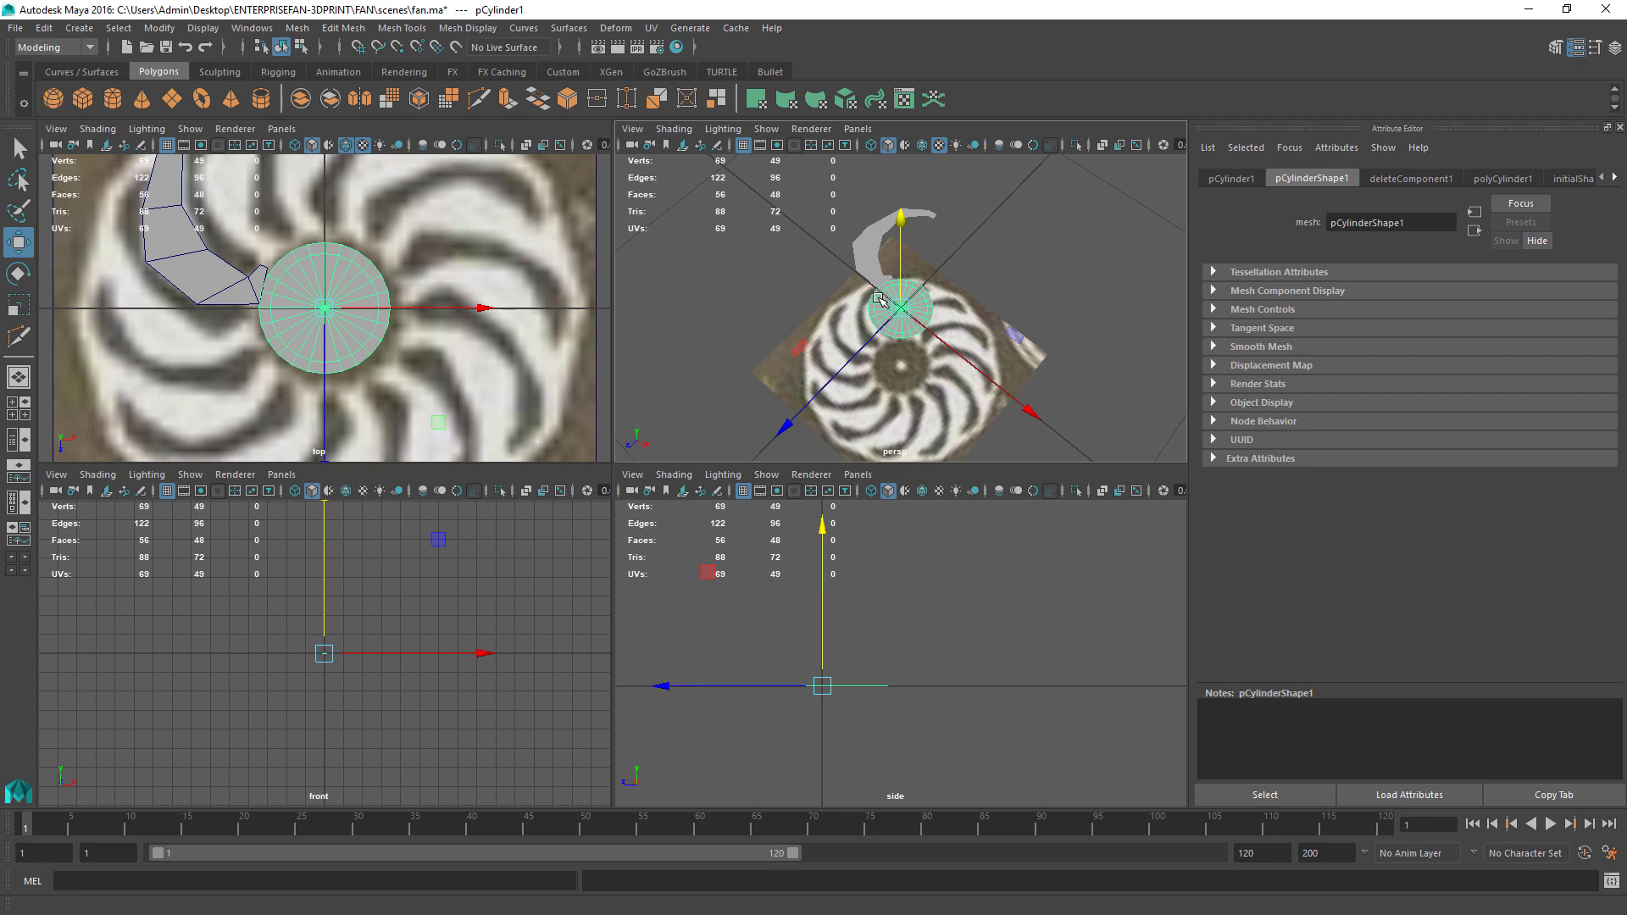
{"action": "key", "text": "space"}
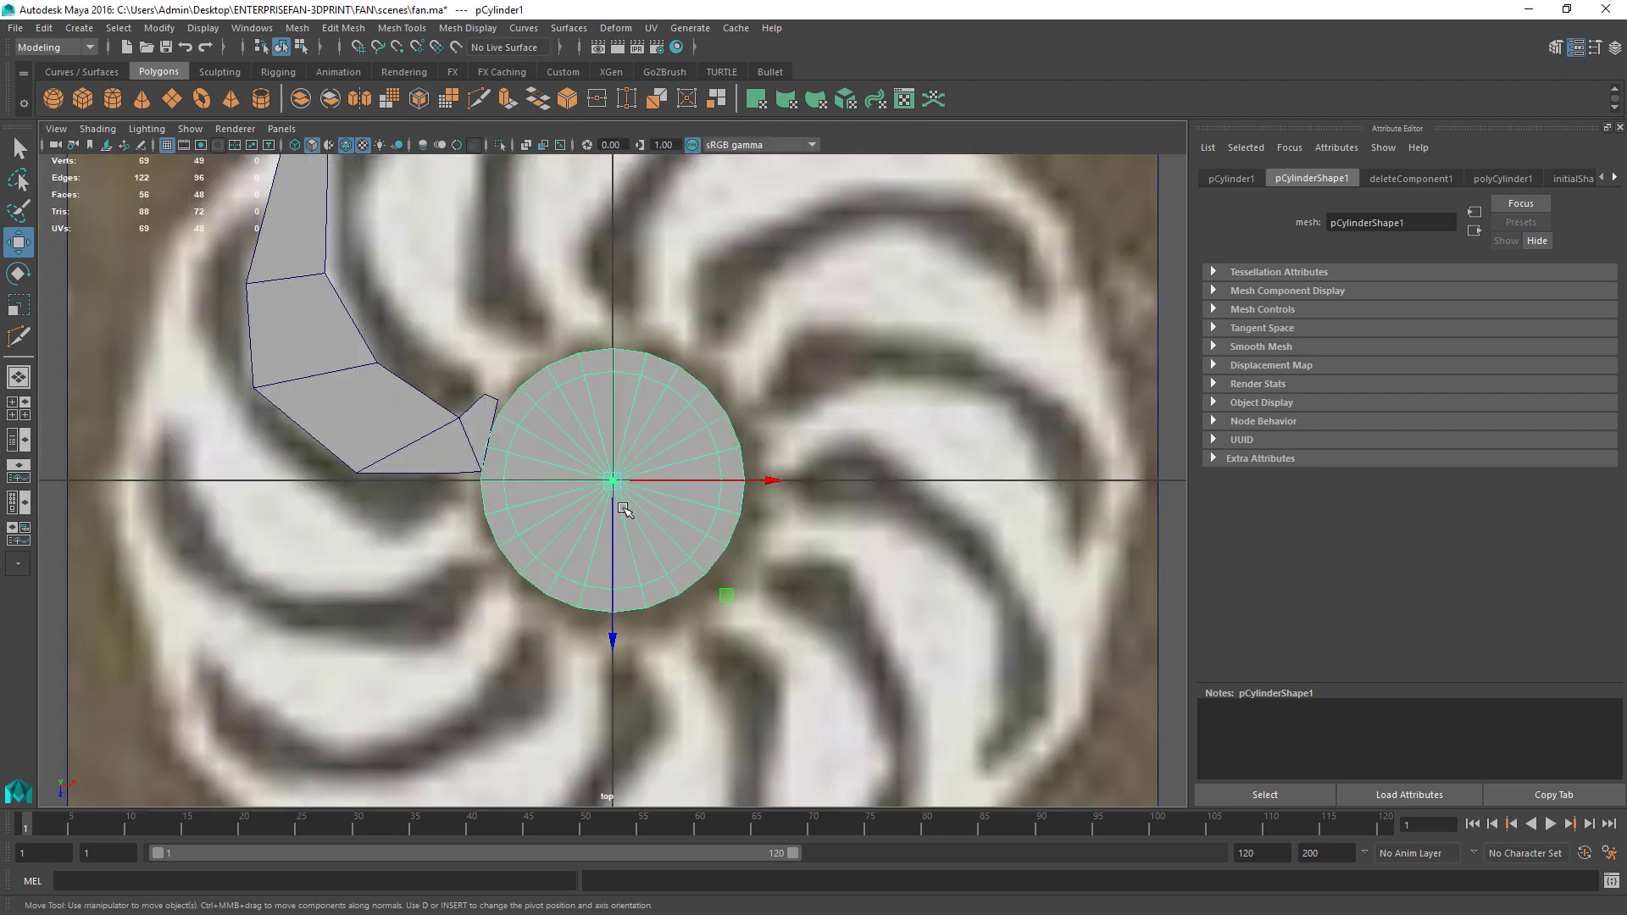
{"action": "scroll", "coordinate": [625, 508], "scroll_direction": "up", "scroll_amount": 5}
{"action": "middle_click_drag", "start_coordinate": [394, 416], "coordinate": [486, 433], "text": "alt"}
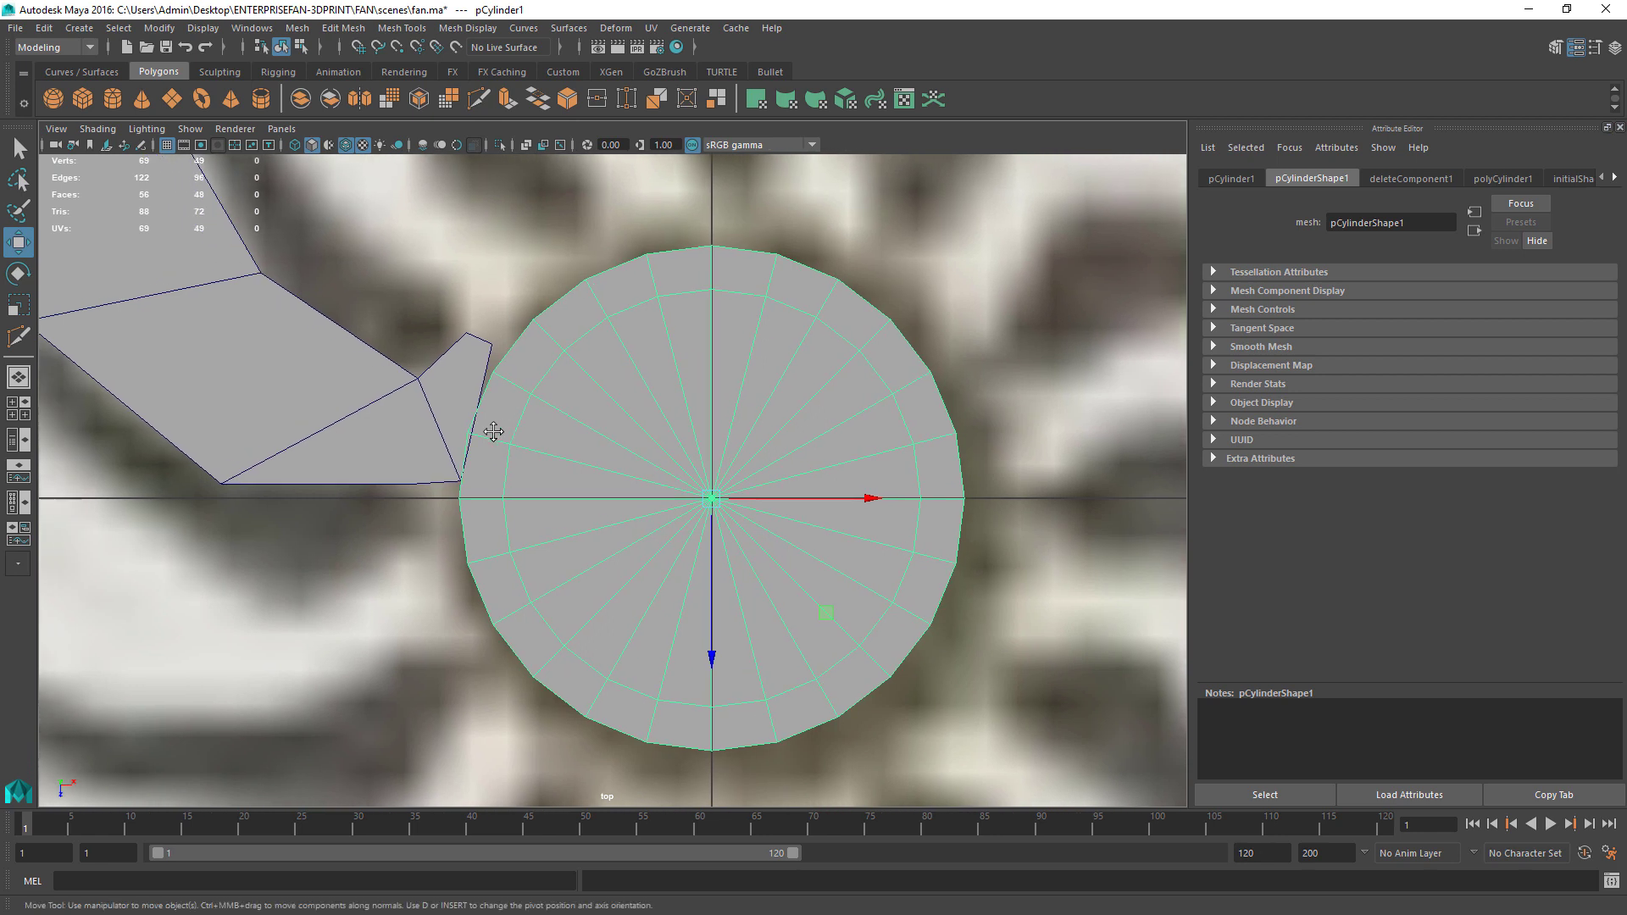
Step: Select the blade and hub disc and combine them into one mesh
{"action": "right_click", "coordinate": [455, 378]}
{"action": "mouse_move", "coordinate": [455, 378]}
{"action": "right_mouse_down"}
{"action": "mouse_move", "coordinate": [460, 426]}
{"action": "mouse_move", "coordinate": [456, 406]}
{"action": "right_mouse_up"}
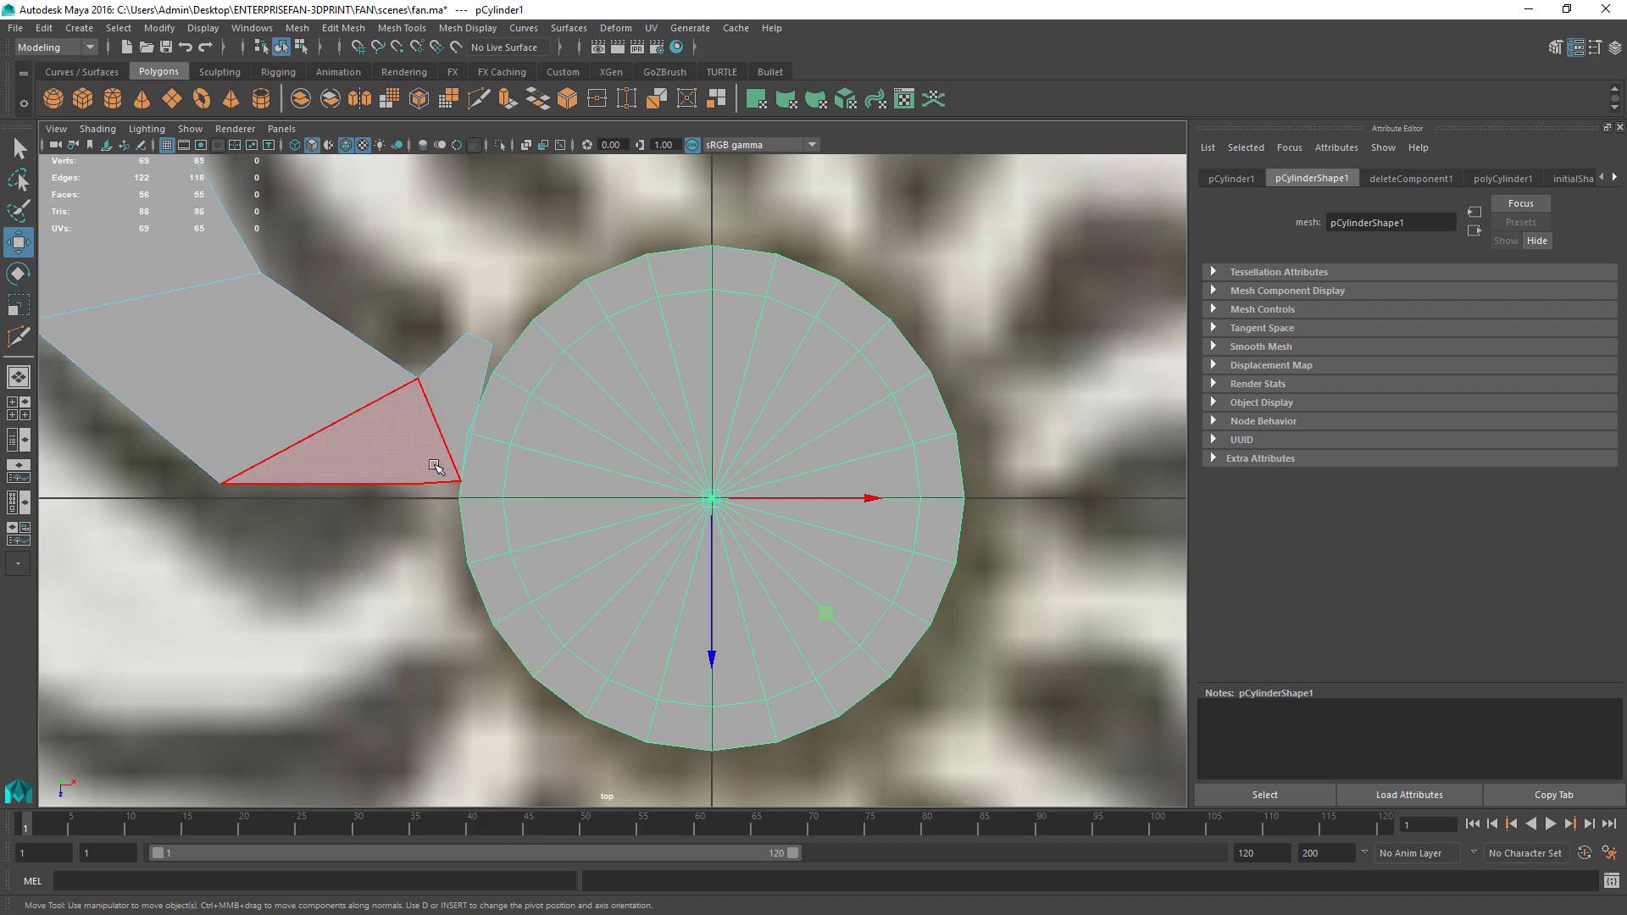
{"action": "right_click_drag", "start_coordinate": [454, 390], "coordinate": [456, 412]}
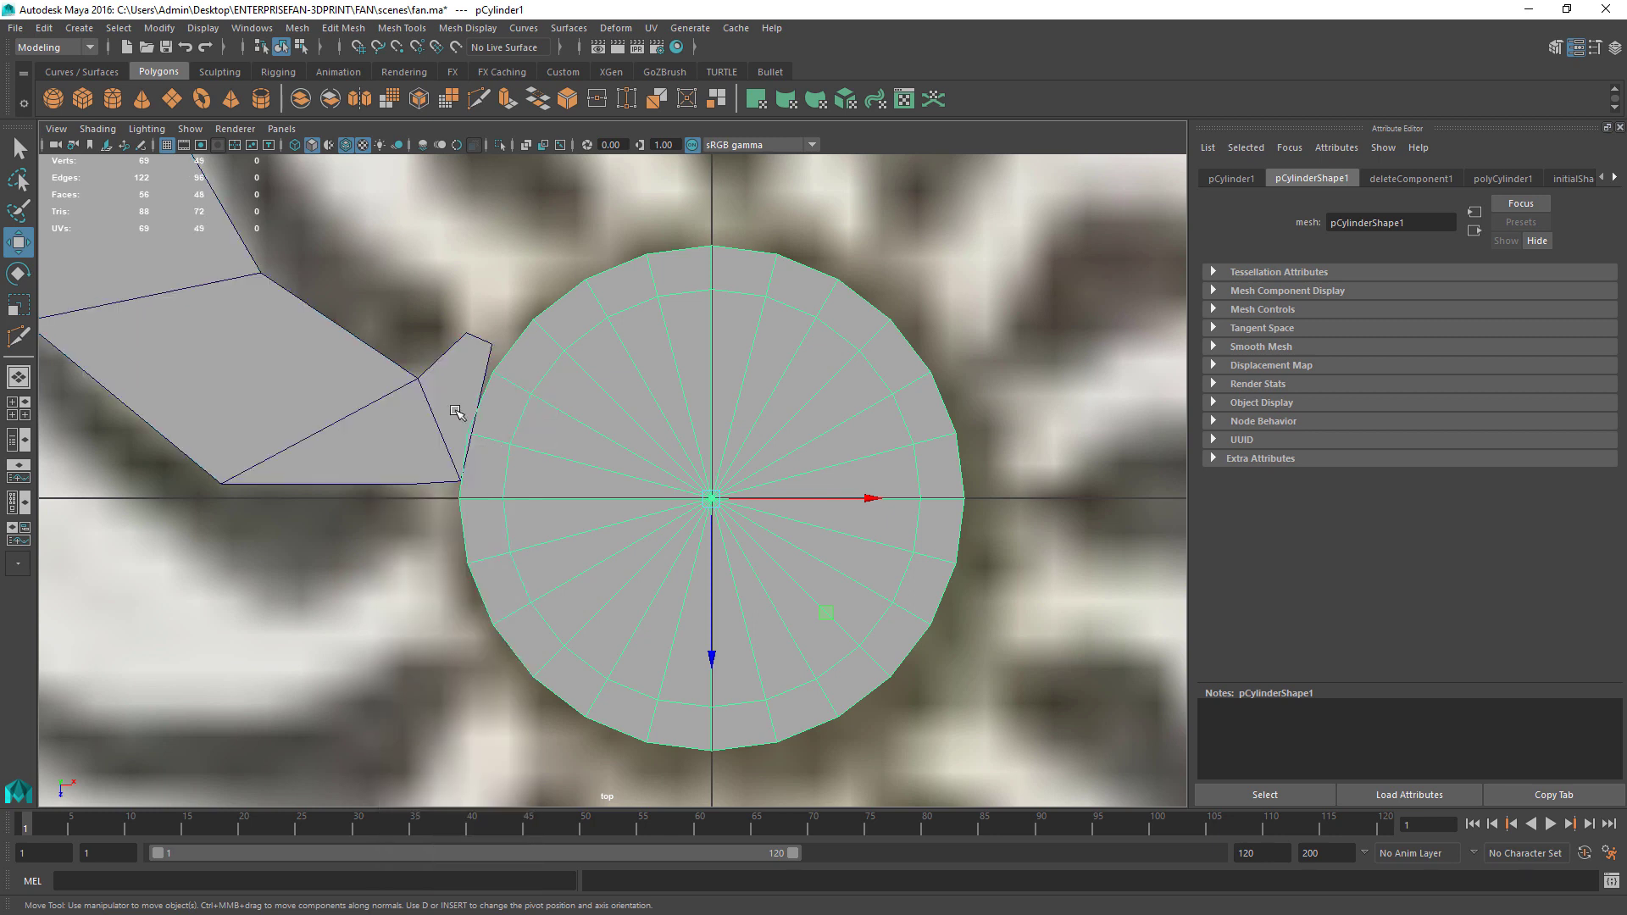
{"action": "left_click", "coordinate": [456, 412], "text": "shift"}
{"action": "left_click", "coordinate": [297, 28]}
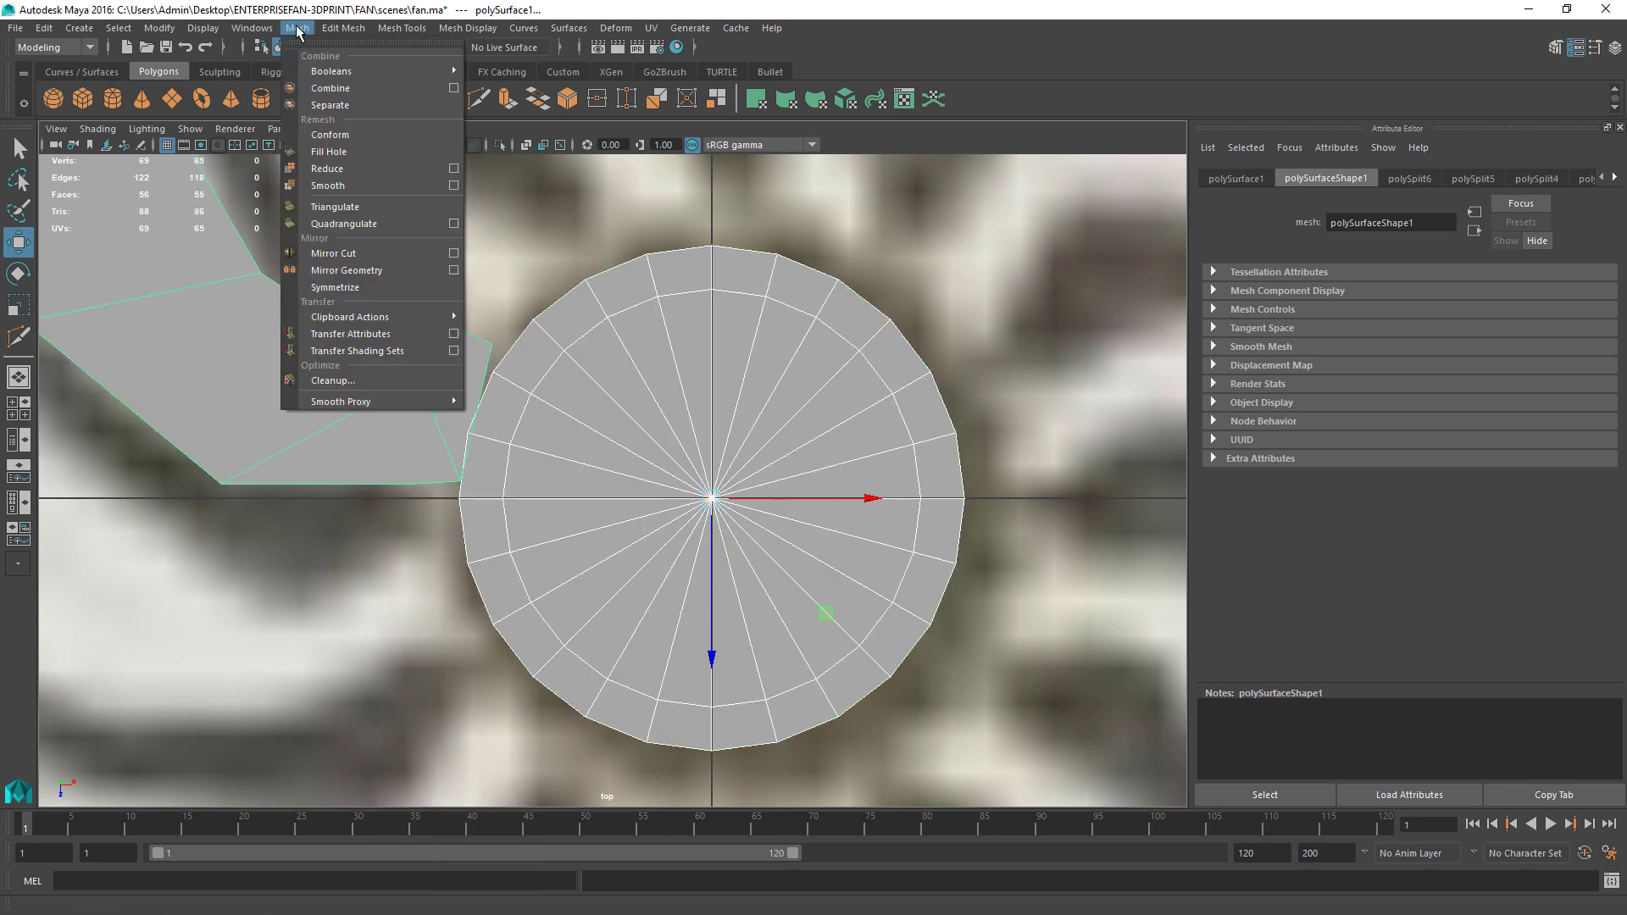
{"action": "left_click", "coordinate": [318, 88]}
Step: Move the blade's junction vertices down onto the disc rim
{"action": "right_click_drag", "start_coordinate": [407, 456], "coordinate": [326, 428]}
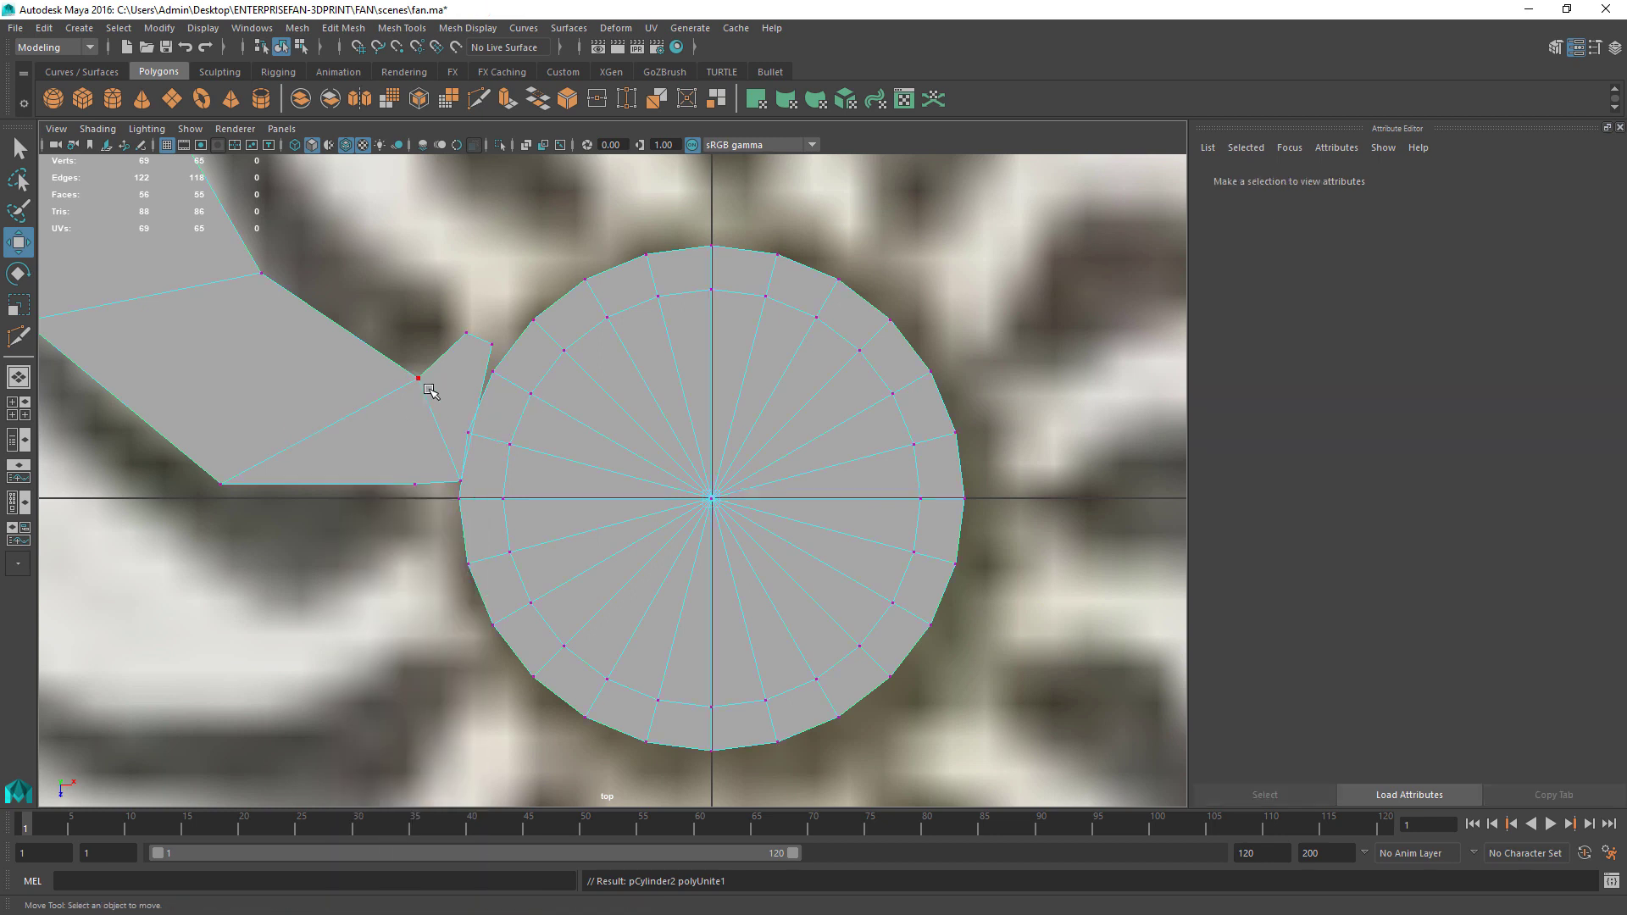
{"action": "left_click", "coordinate": [460, 482]}
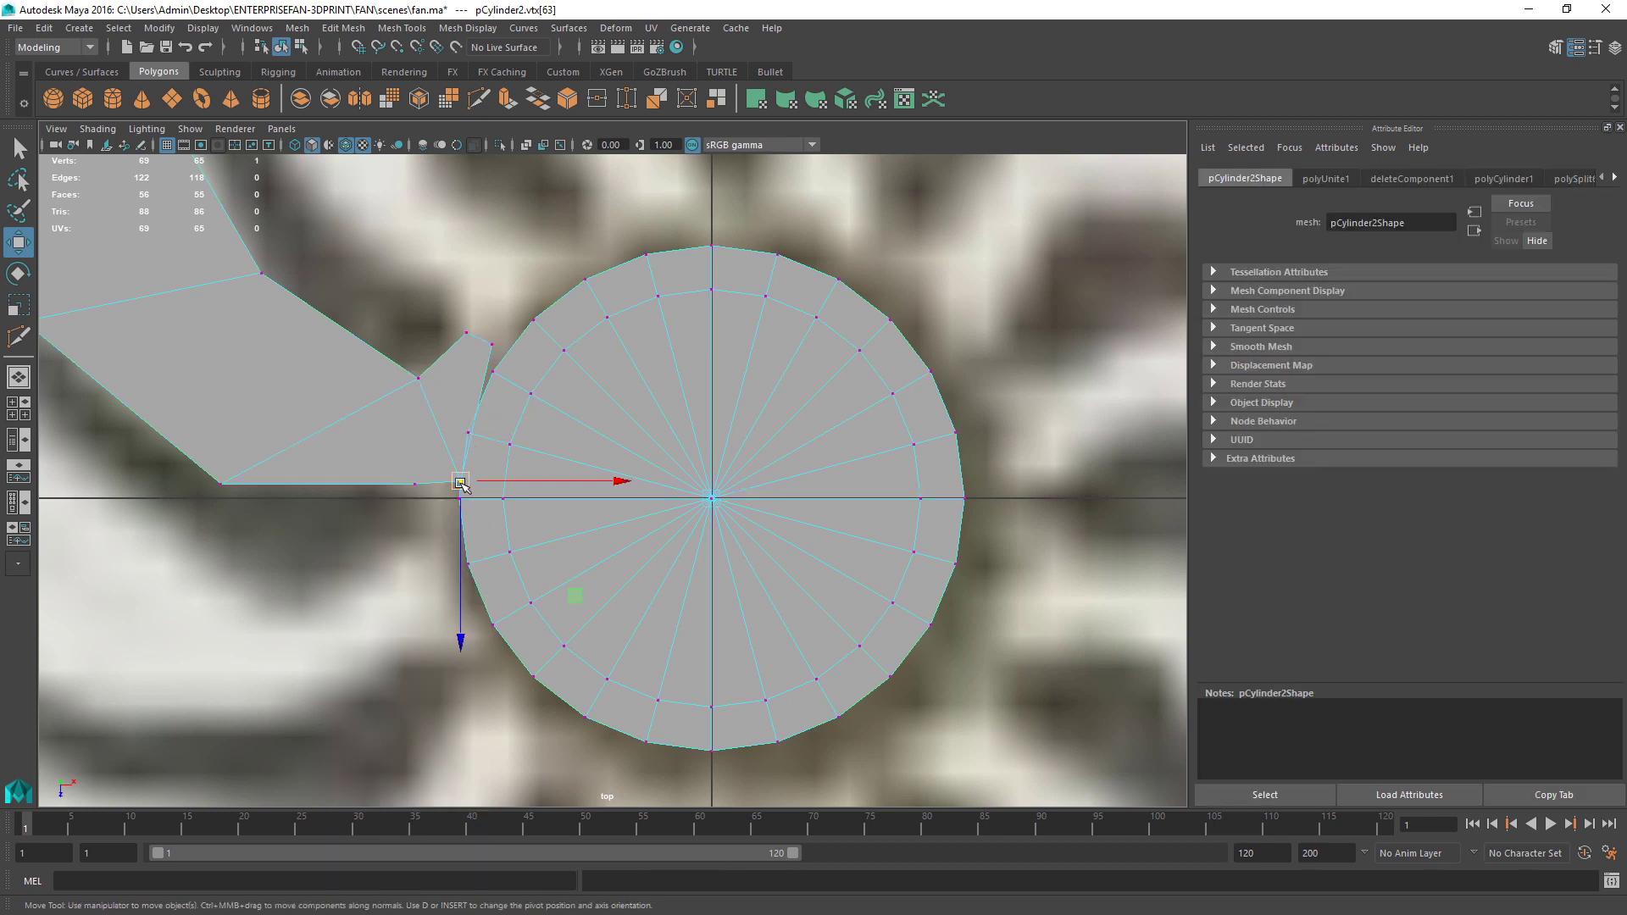
{"action": "left_click_drag", "start_coordinate": [461, 483], "coordinate": [460, 500]}
{"action": "left_click", "coordinate": [468, 434]}
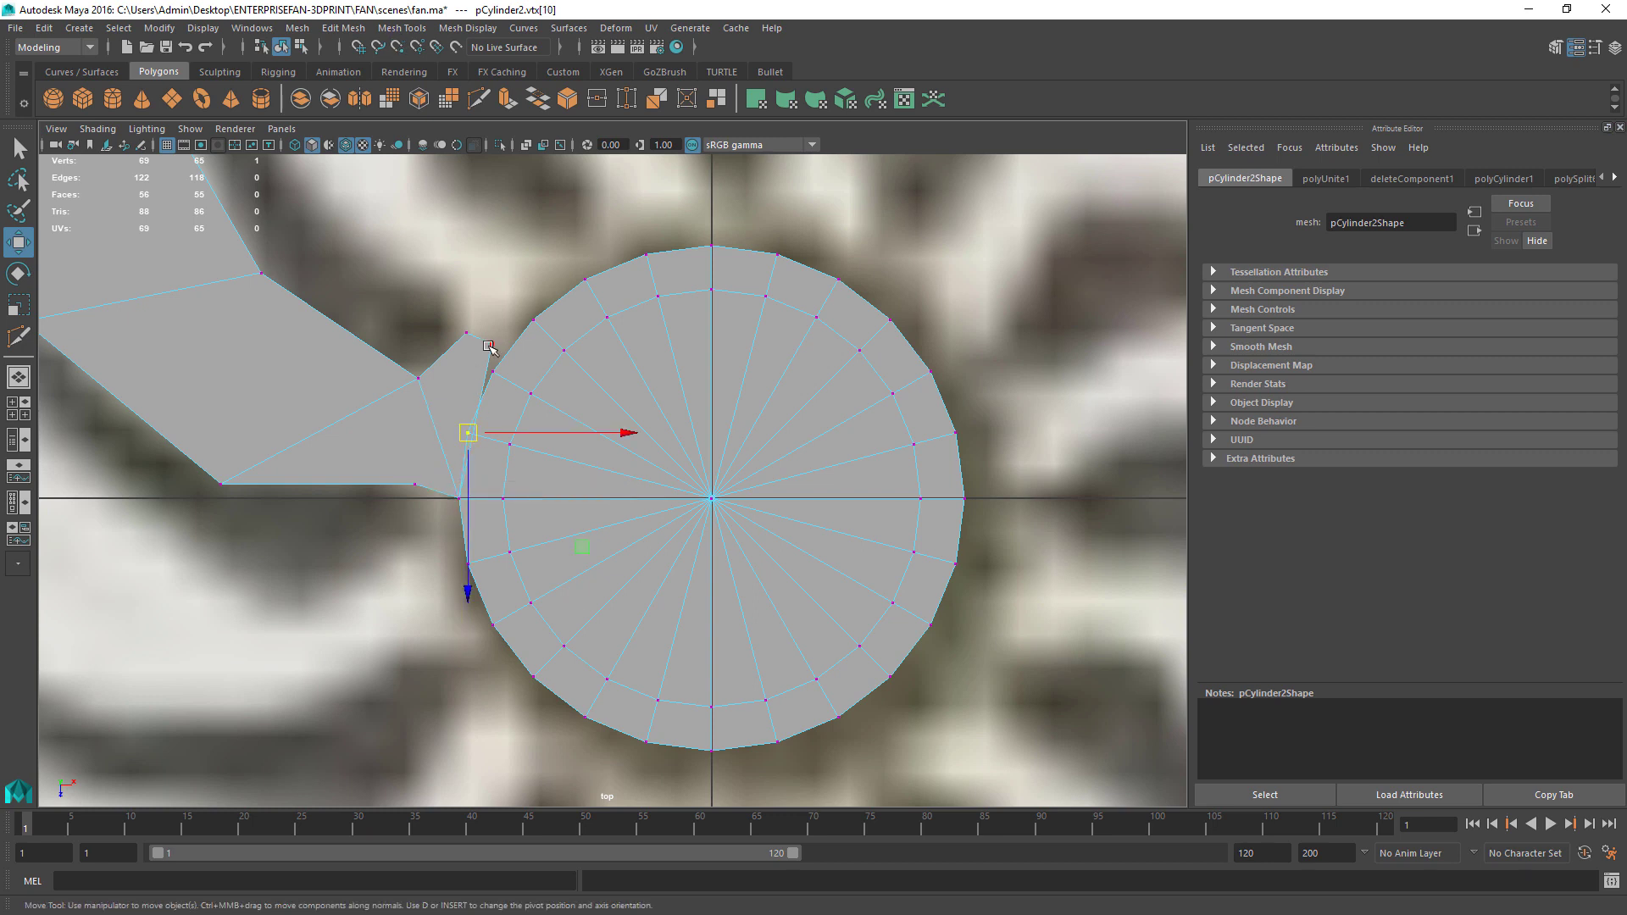
{"action": "left_click", "coordinate": [459, 498]}
{"action": "mouse_move", "coordinate": [458, 497]}
{"action": "left_mouse_down"}
{"action": "mouse_move", "coordinate": [447, 463]}
{"action": "mouse_move", "coordinate": [465, 436]}
{"action": "mouse_move", "coordinate": [418, 504]}
{"action": "mouse_move", "coordinate": [460, 500]}
{"action": "left_mouse_up"}
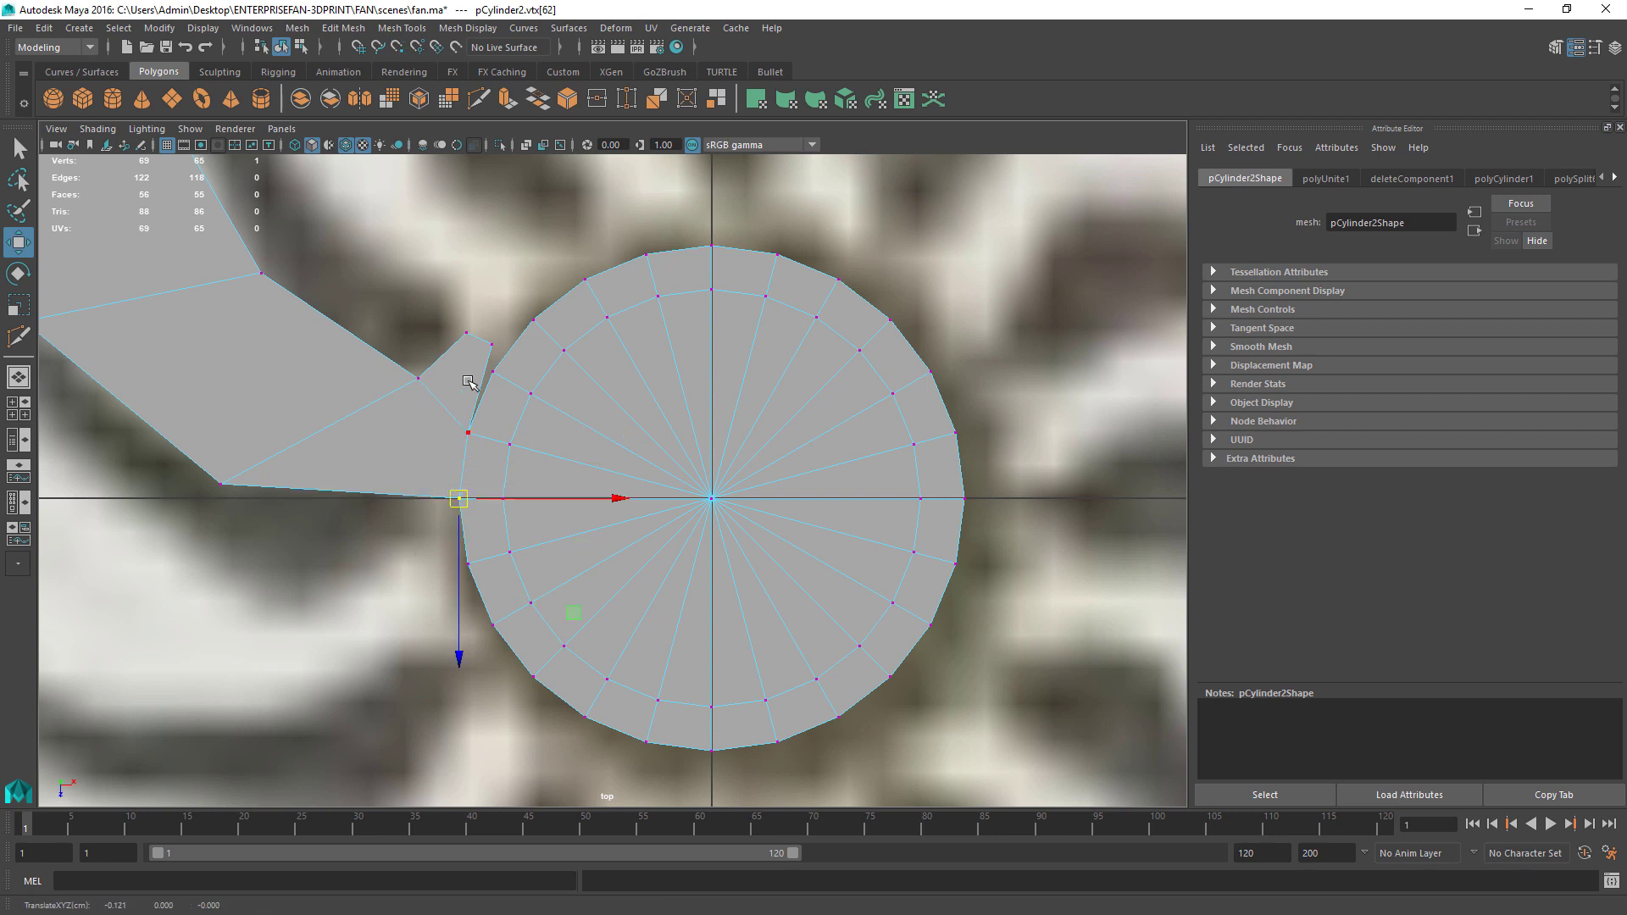
{"action": "left_click_drag", "start_coordinate": [493, 343], "coordinate": [454, 374]}
{"action": "left_click", "coordinate": [466, 333]}
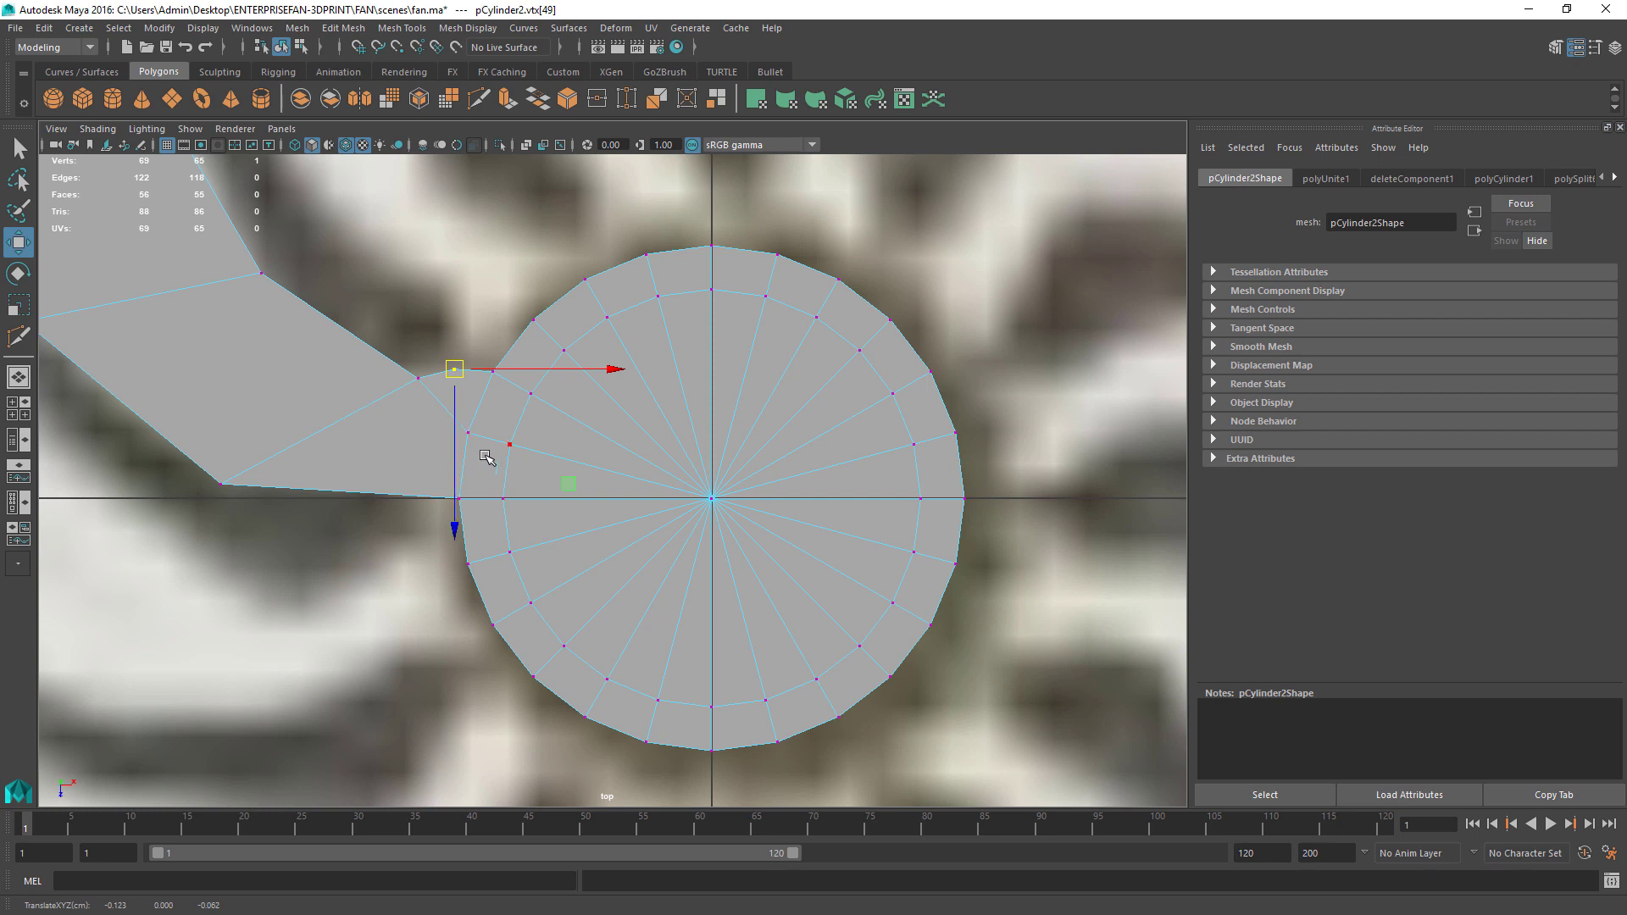
Step: Select the vertices around the joint, then try moving one junction vertex and undo it
{"action": "left_click_drag", "start_coordinate": [397, 314], "coordinate": [544, 544]}
{"action": "key", "text": "F8"}
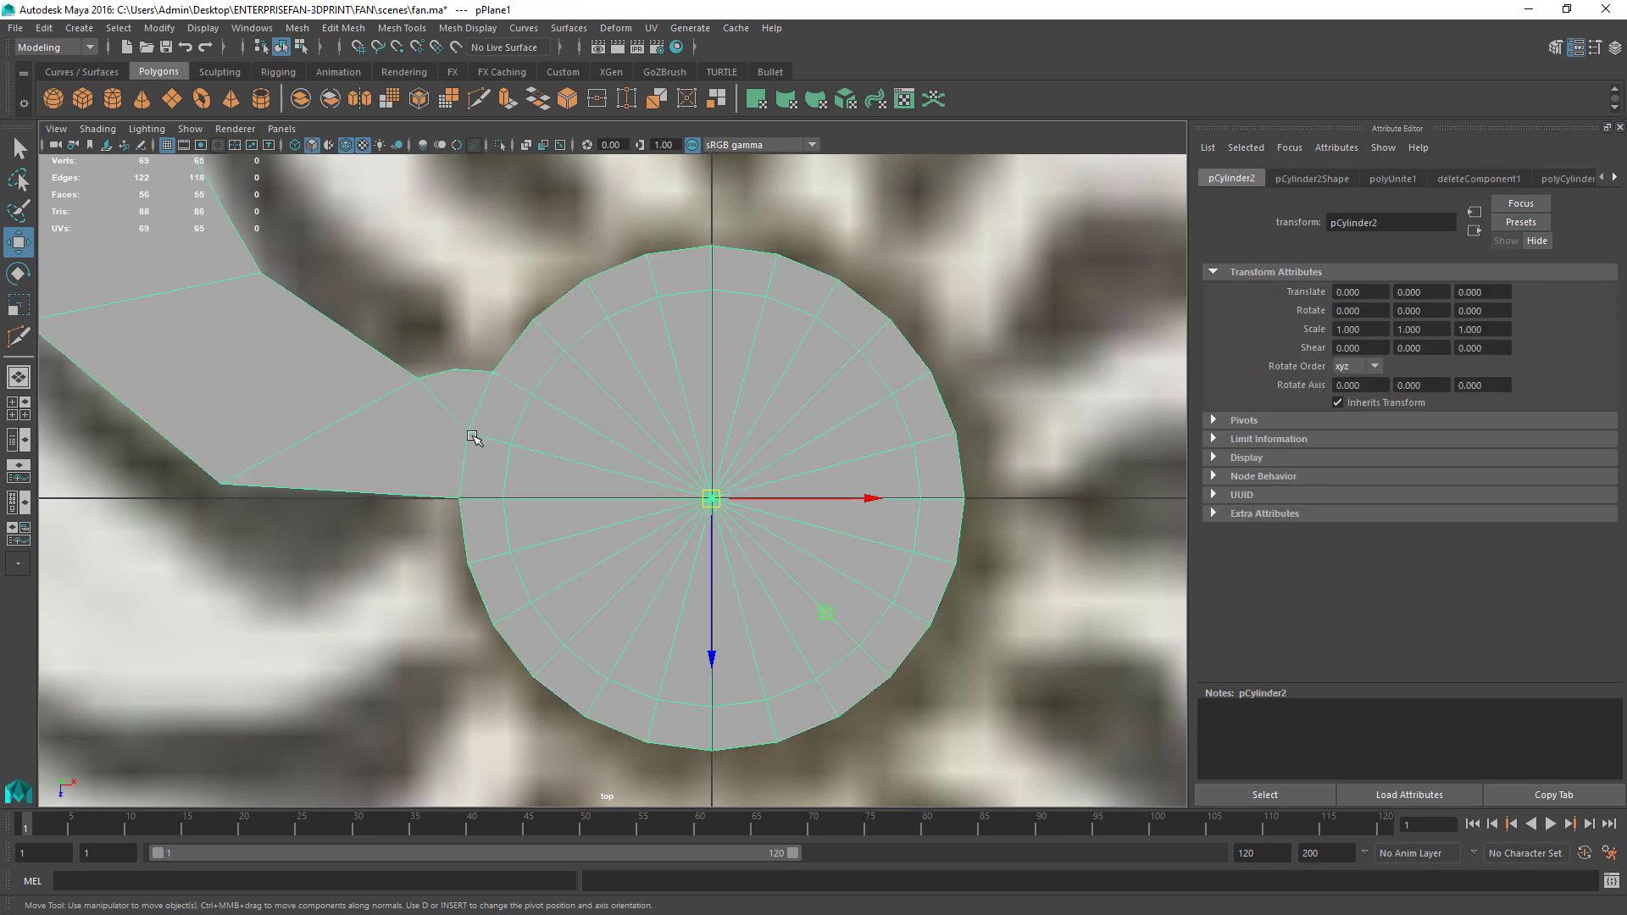
{"action": "right_click_drag", "start_coordinate": [480, 426], "coordinate": [433, 430]}
{"action": "left_click", "coordinate": [469, 432]}
{"action": "mouse_move", "coordinate": [467, 433]}
{"action": "left_mouse_down"}
{"action": "mouse_move", "coordinate": [424, 434]}
{"action": "mouse_move", "coordinate": [515, 449]}
{"action": "mouse_move", "coordinate": [491, 442]}
{"action": "left_mouse_up"}
{"action": "key", "text": "ctrl+z"}
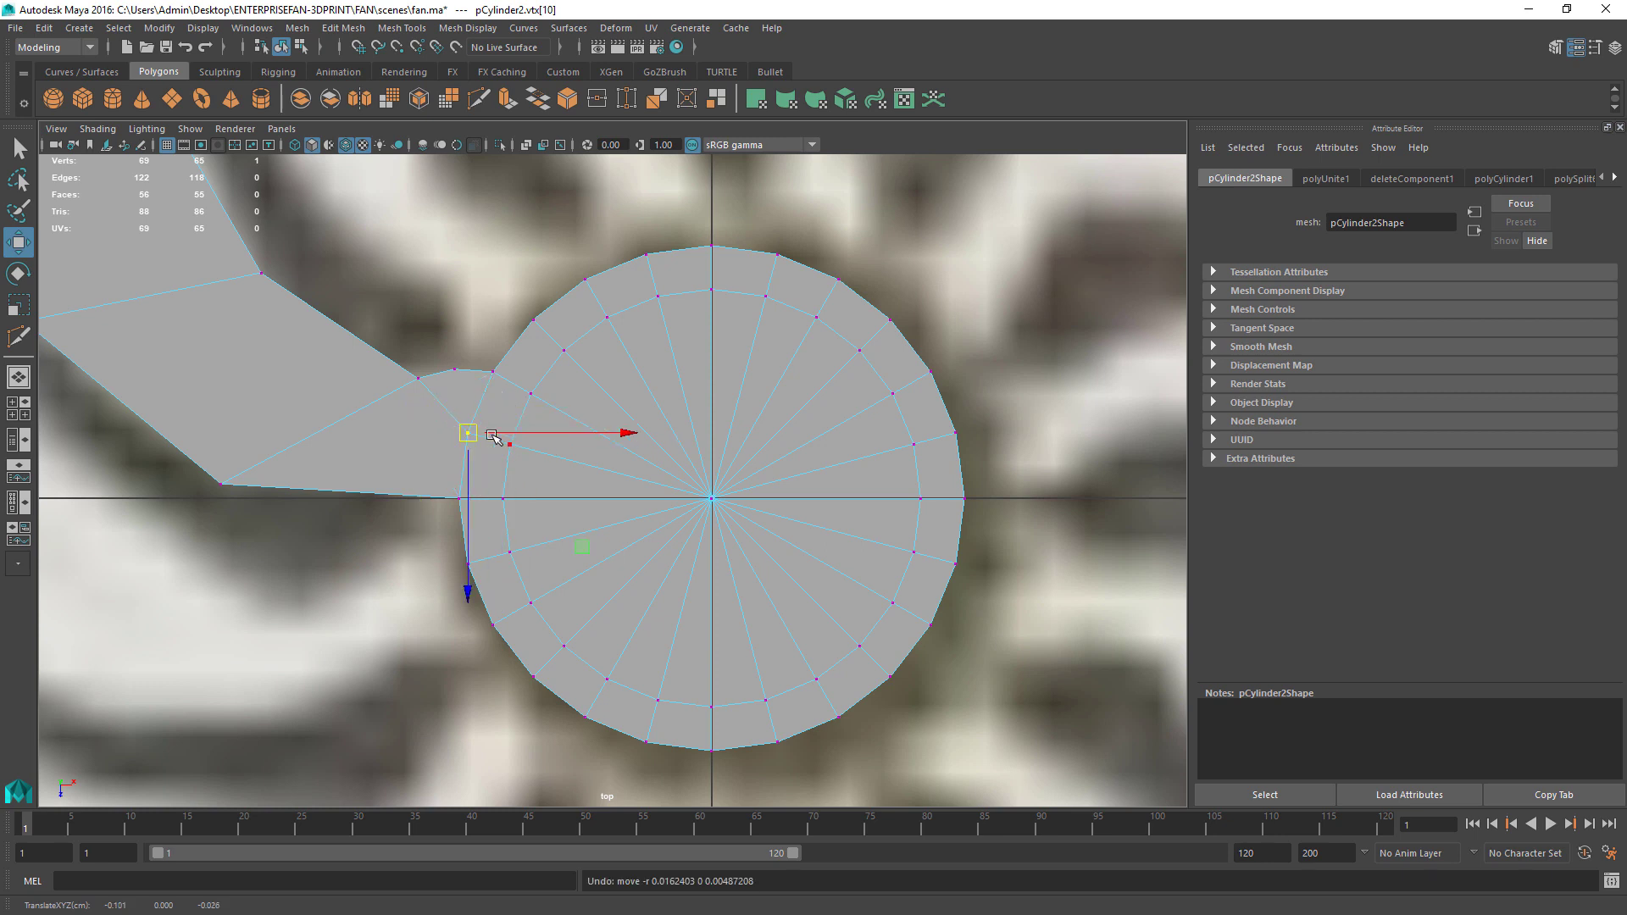
Step: Merge the overlapping vertices around the blade junction with Edit Mesh > Merge
{"action": "left_click_drag", "start_coordinate": [398, 330], "coordinate": [572, 555]}
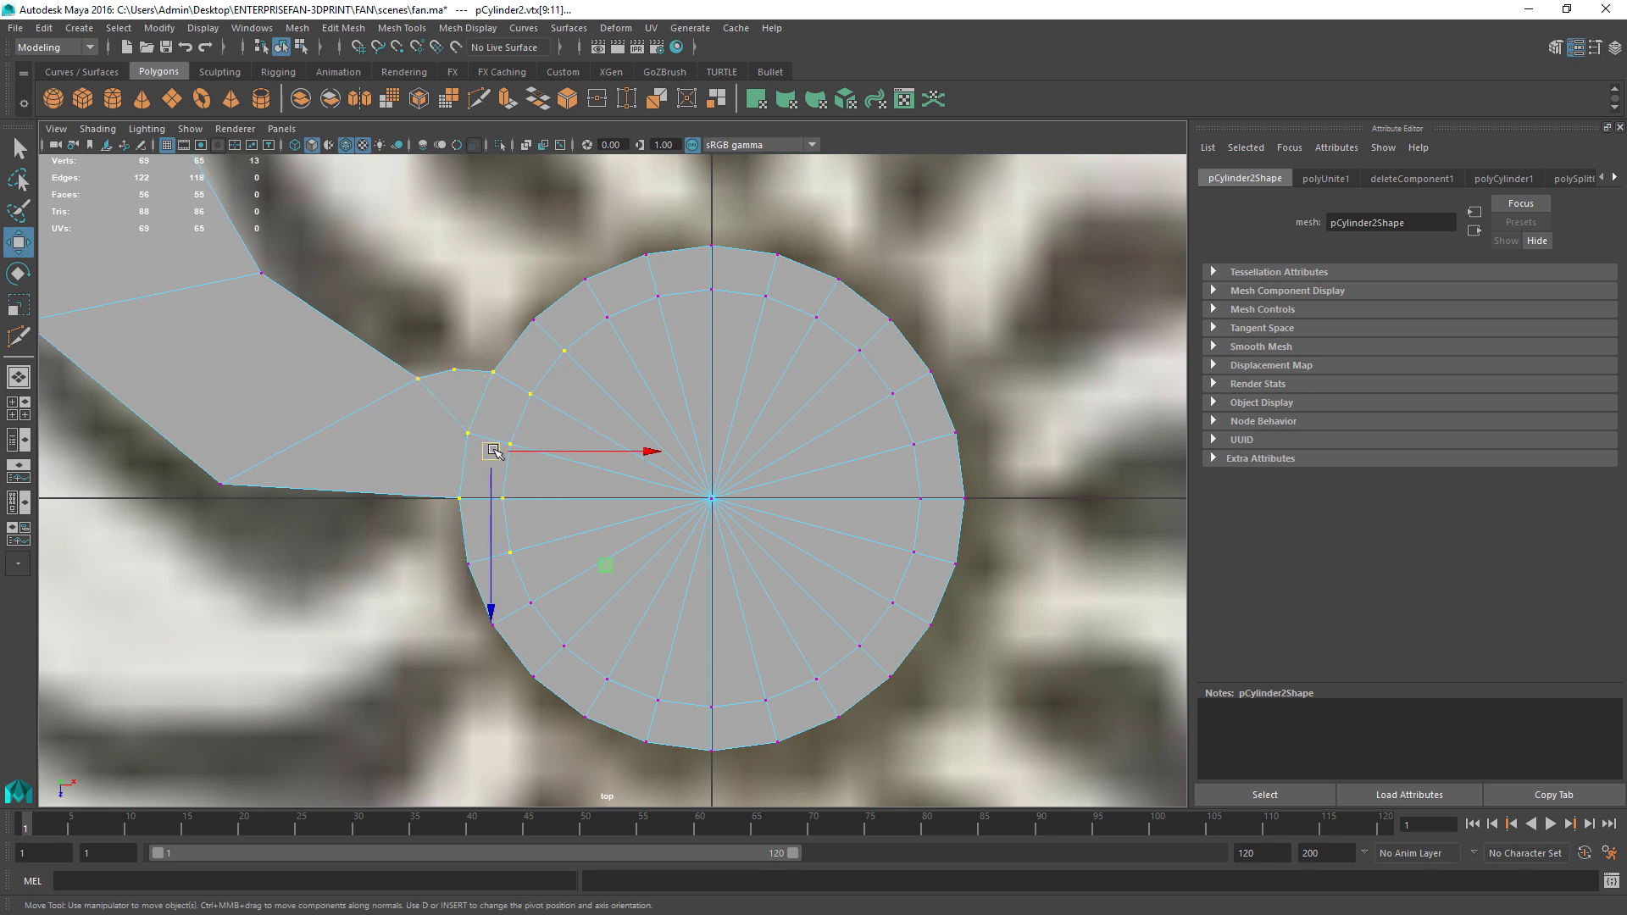
{"action": "left_click", "coordinate": [402, 28]}
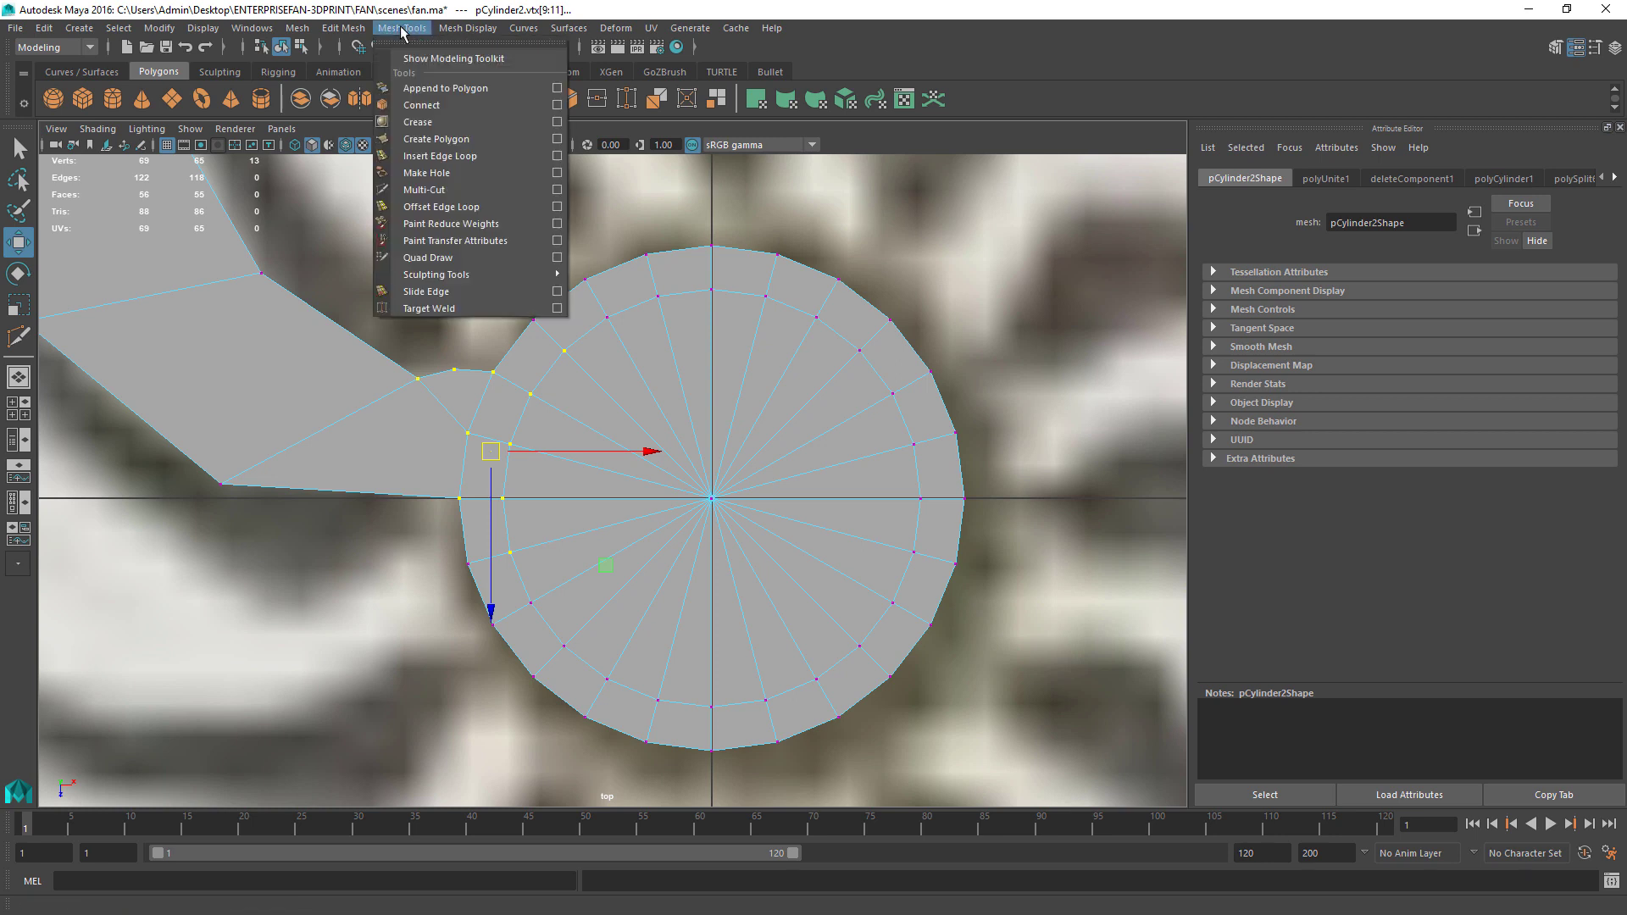
{"action": "mouse_move", "coordinate": [354, 30]}
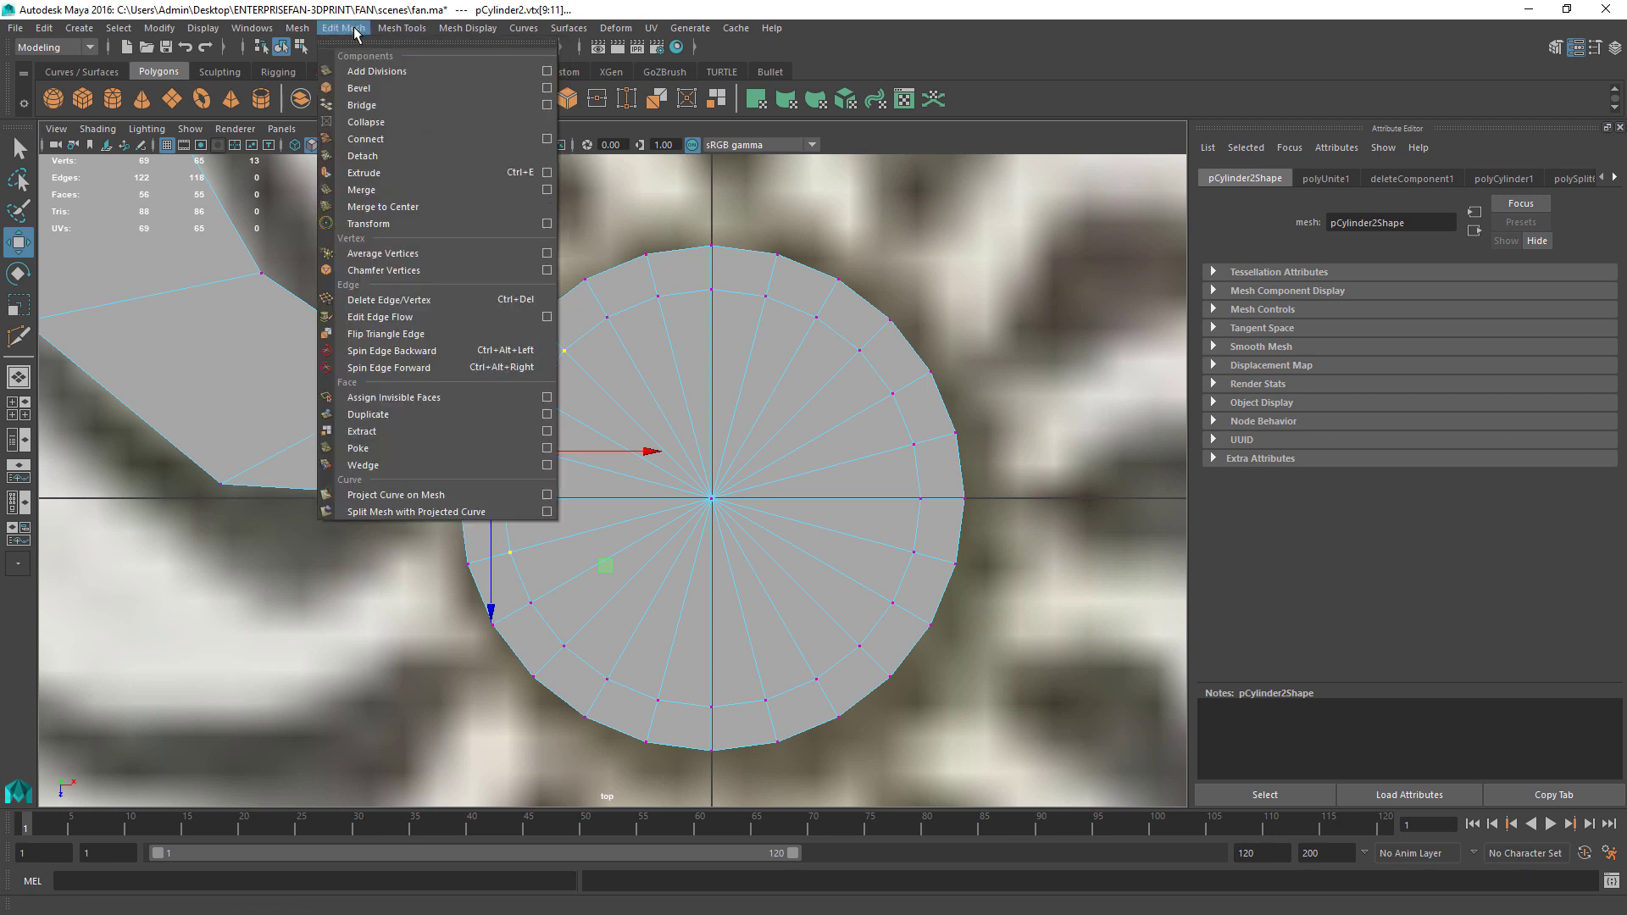
{"action": "left_click", "coordinate": [548, 190]}
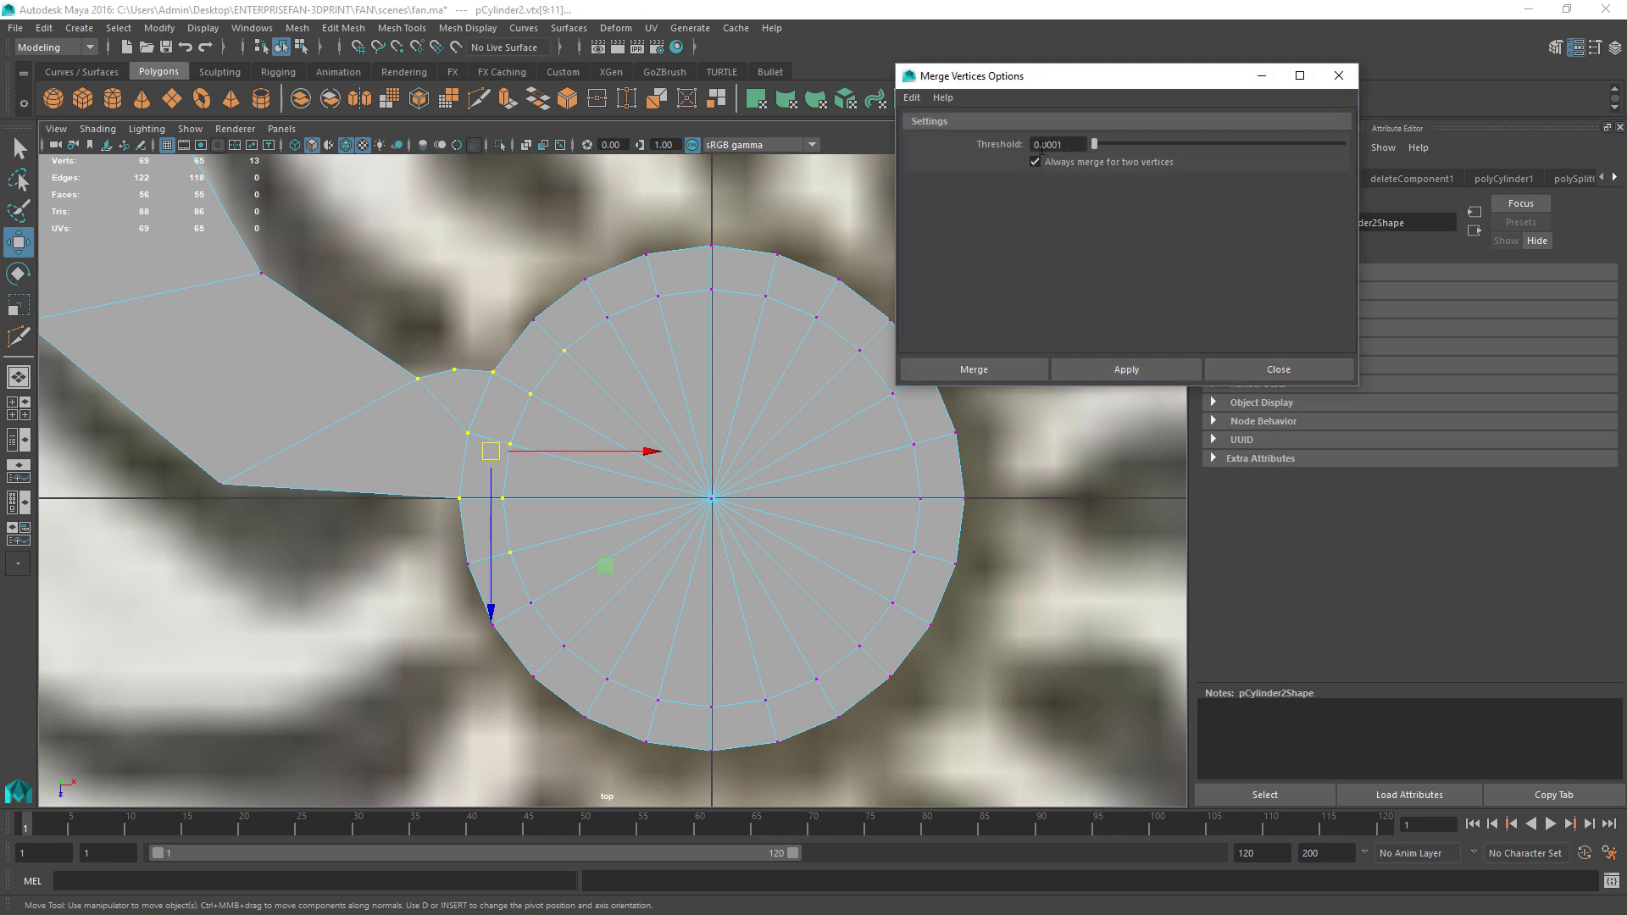
{"action": "left_click", "coordinate": [1024, 366]}
Step: Test-move the joint vertex, undo it, and return to Object Mode
{"action": "left_click", "coordinate": [468, 437]}
{"action": "mouse_move", "coordinate": [469, 436]}
{"action": "left_mouse_down"}
{"action": "mouse_move", "coordinate": [433, 431]}
{"action": "mouse_move", "coordinate": [457, 441]}
{"action": "left_mouse_up"}
{"action": "key", "text": "ctrl+z"}
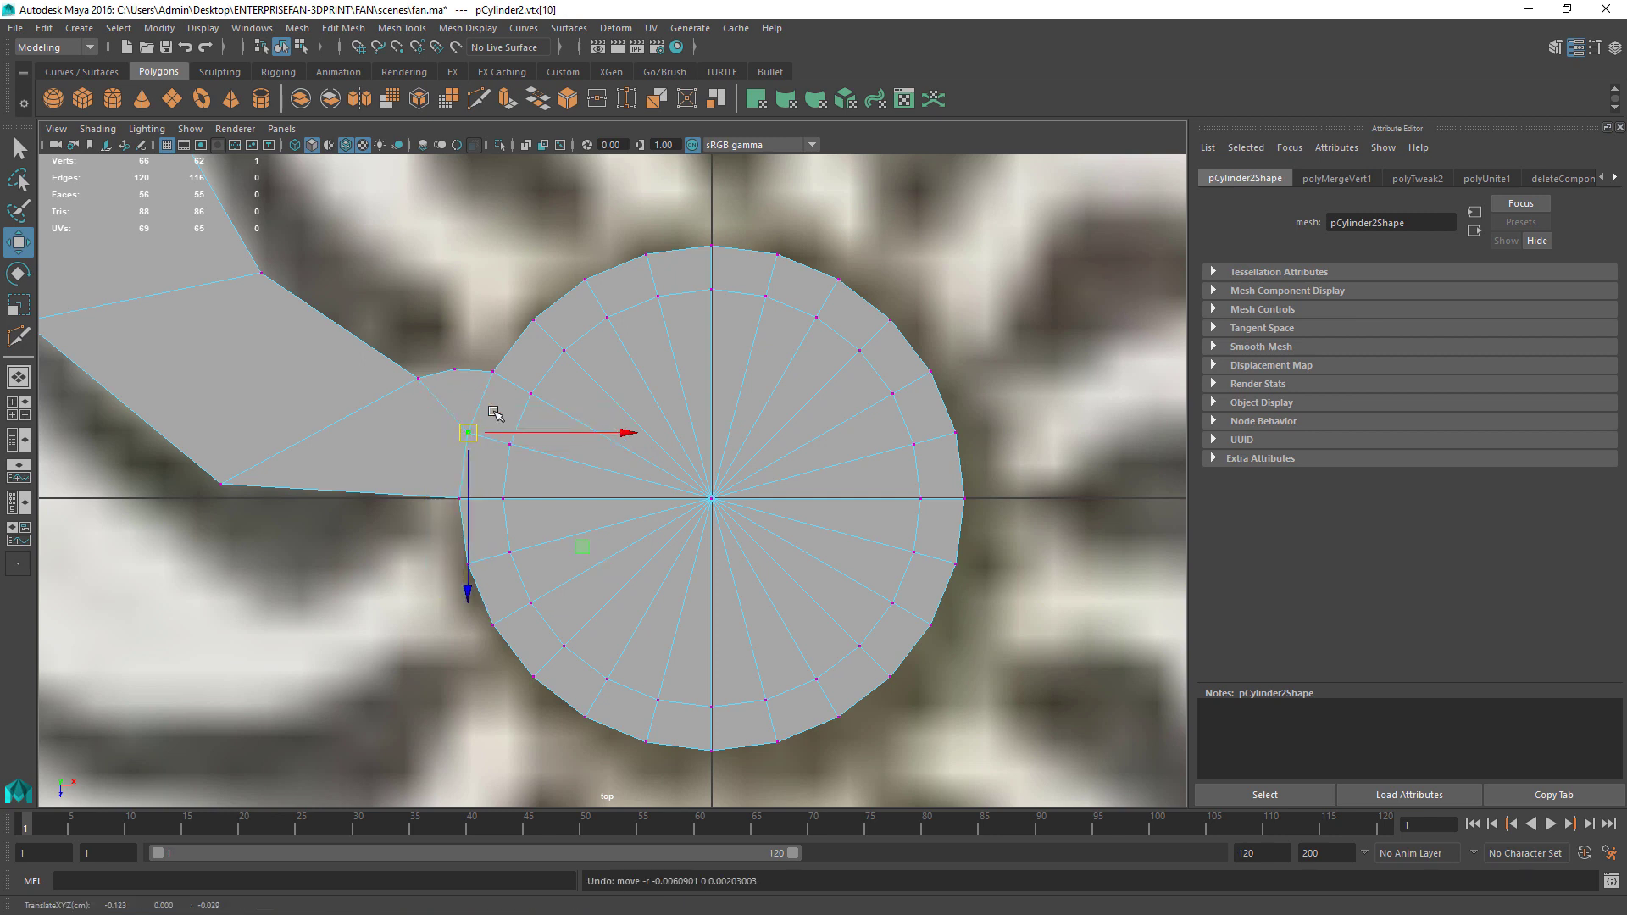
{"action": "right_click_drag", "start_coordinate": [551, 355], "coordinate": [616, 335]}
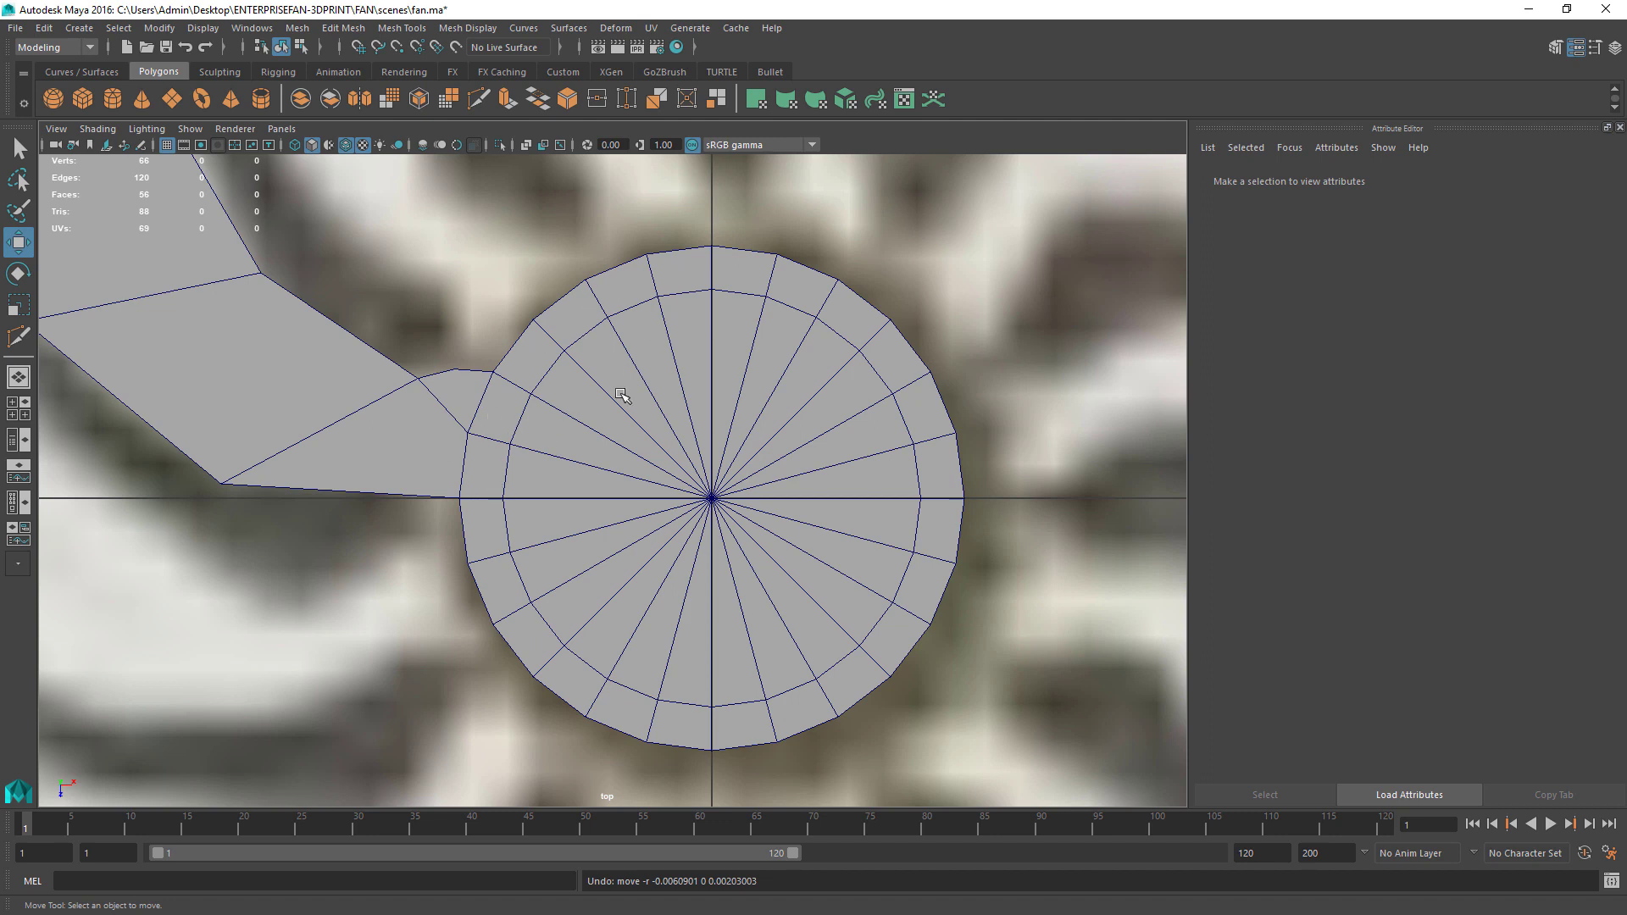
Step: Delete the hub circle's right, lower and upper faces down to one wedge, tip moved to hub centre
{"action": "right_click_drag", "start_coordinate": [551, 360], "coordinate": [616, 385]}
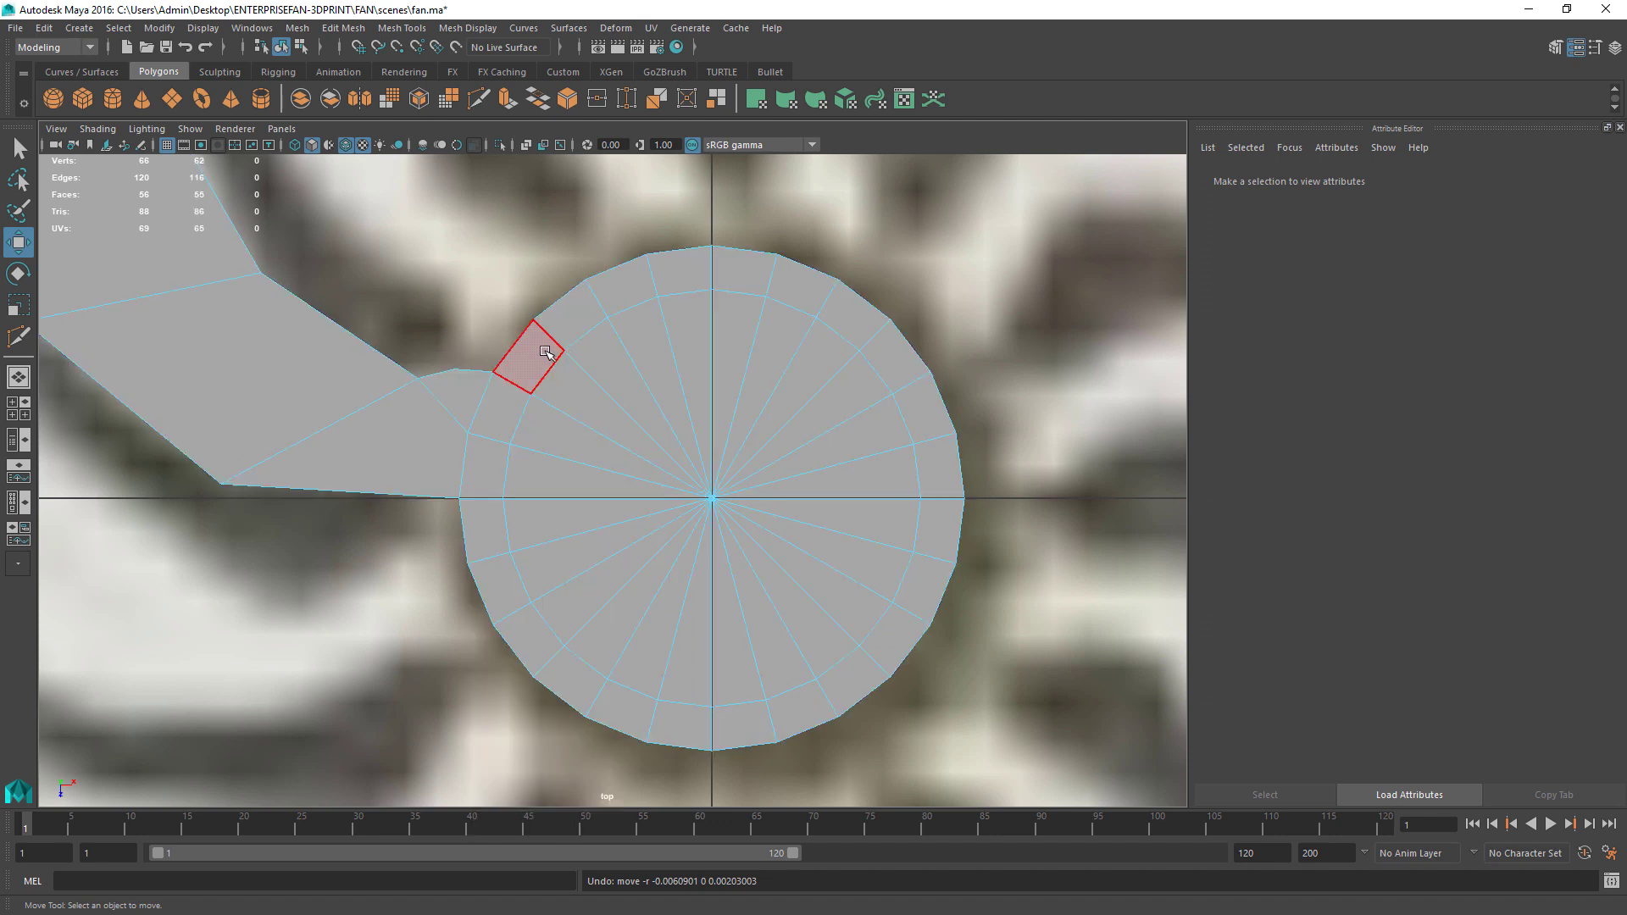
{"action": "left_click_drag", "start_coordinate": [727, 220], "coordinate": [966, 784]}
{"action": "key", "text": "Delete"}
{"action": "left_click_drag", "start_coordinate": [497, 801], "coordinate": [762, 509]}
{"action": "key", "text": "Delete"}
{"action": "left_click_drag", "start_coordinate": [543, 218], "coordinate": [715, 364]}
{"action": "key", "text": "Delete"}
{"action": "right_click_drag", "start_coordinate": [538, 455], "coordinate": [561, 411]}
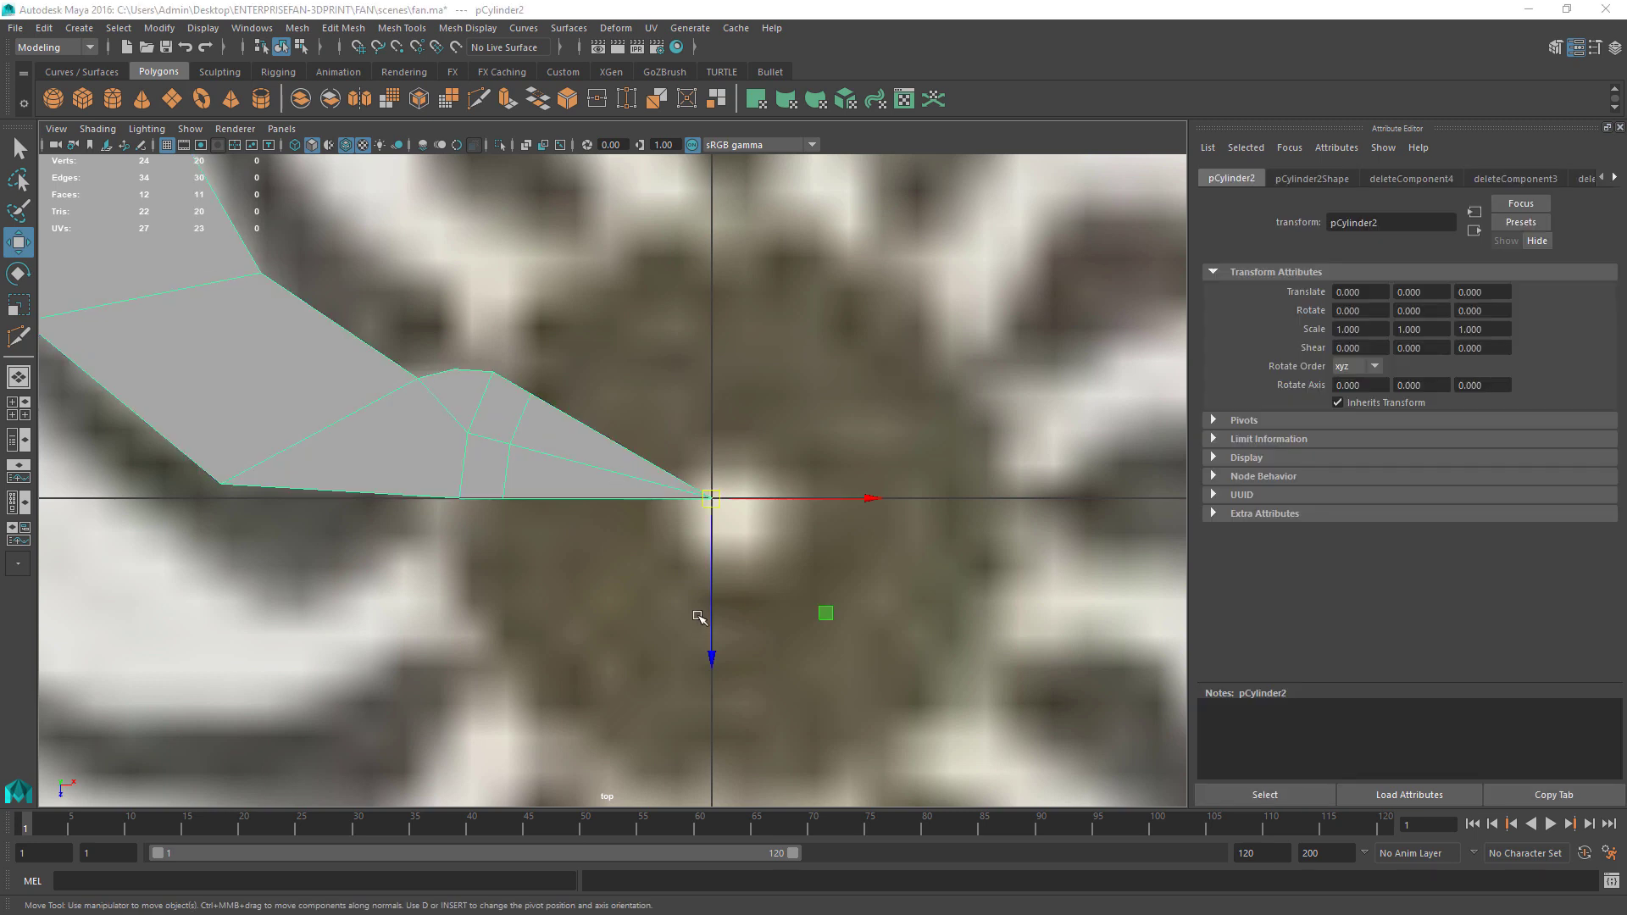
{"action": "left_click_drag", "start_coordinate": [691, 495], "coordinate": [710, 498]}
Step: Undo a trial rotation and move the wedge's rotation pivot toward the hub centre
{"action": "left_click", "coordinate": [18, 273]}
{"action": "left_click_drag", "start_coordinate": [612, 386], "coordinate": [654, 362]}
{"action": "key", "text": "ctrl+z"}
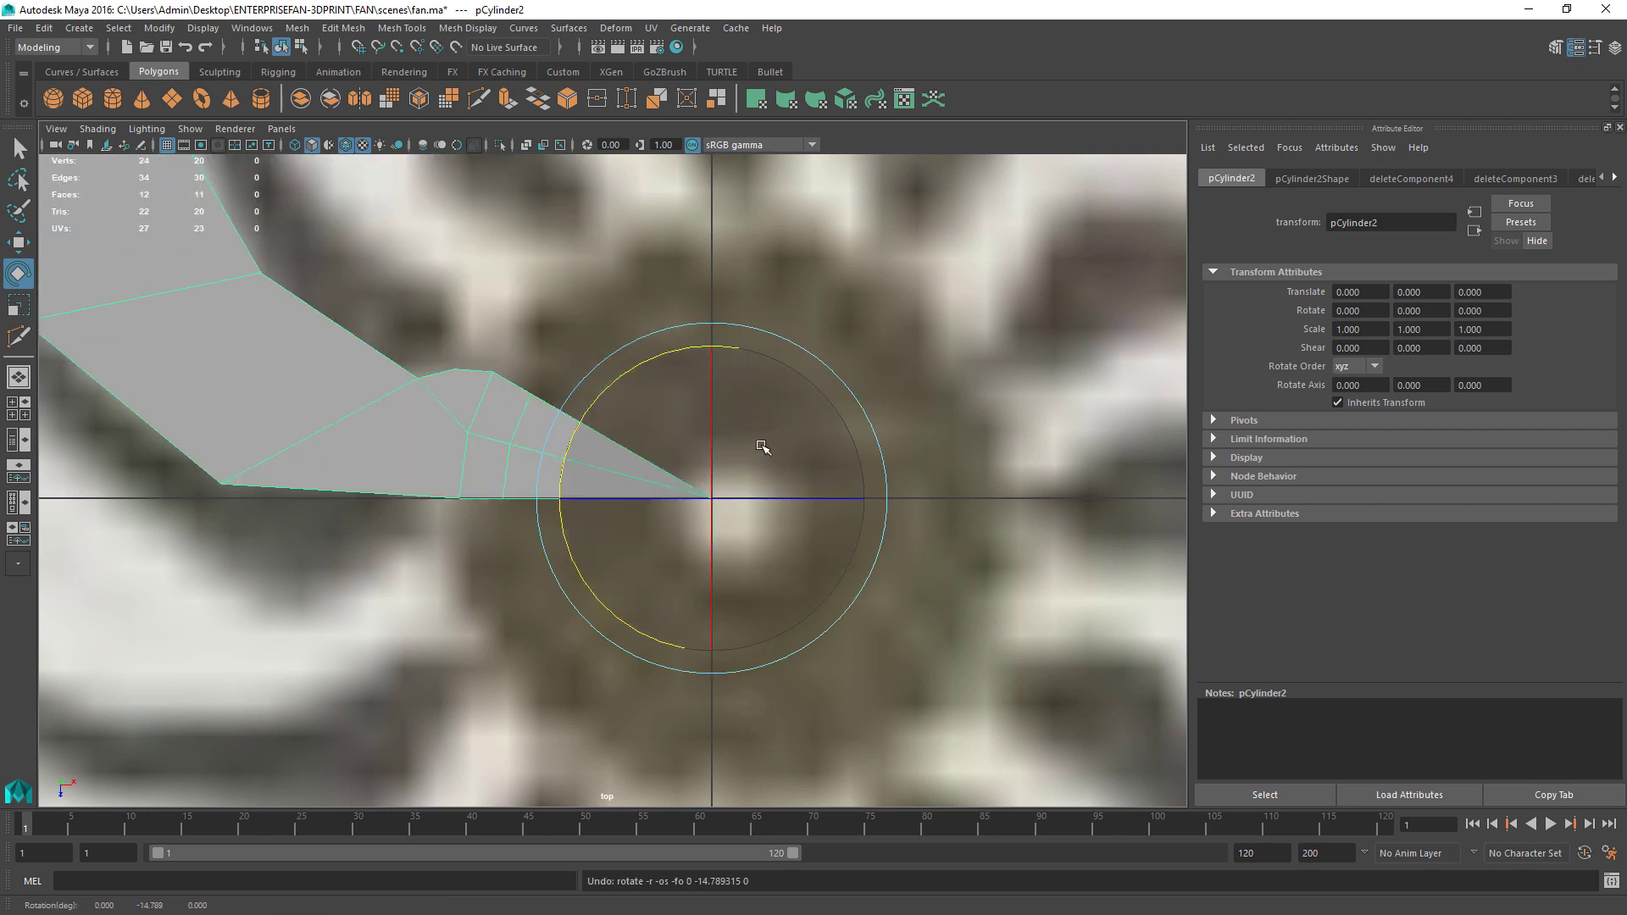
{"action": "key", "text": "d"}
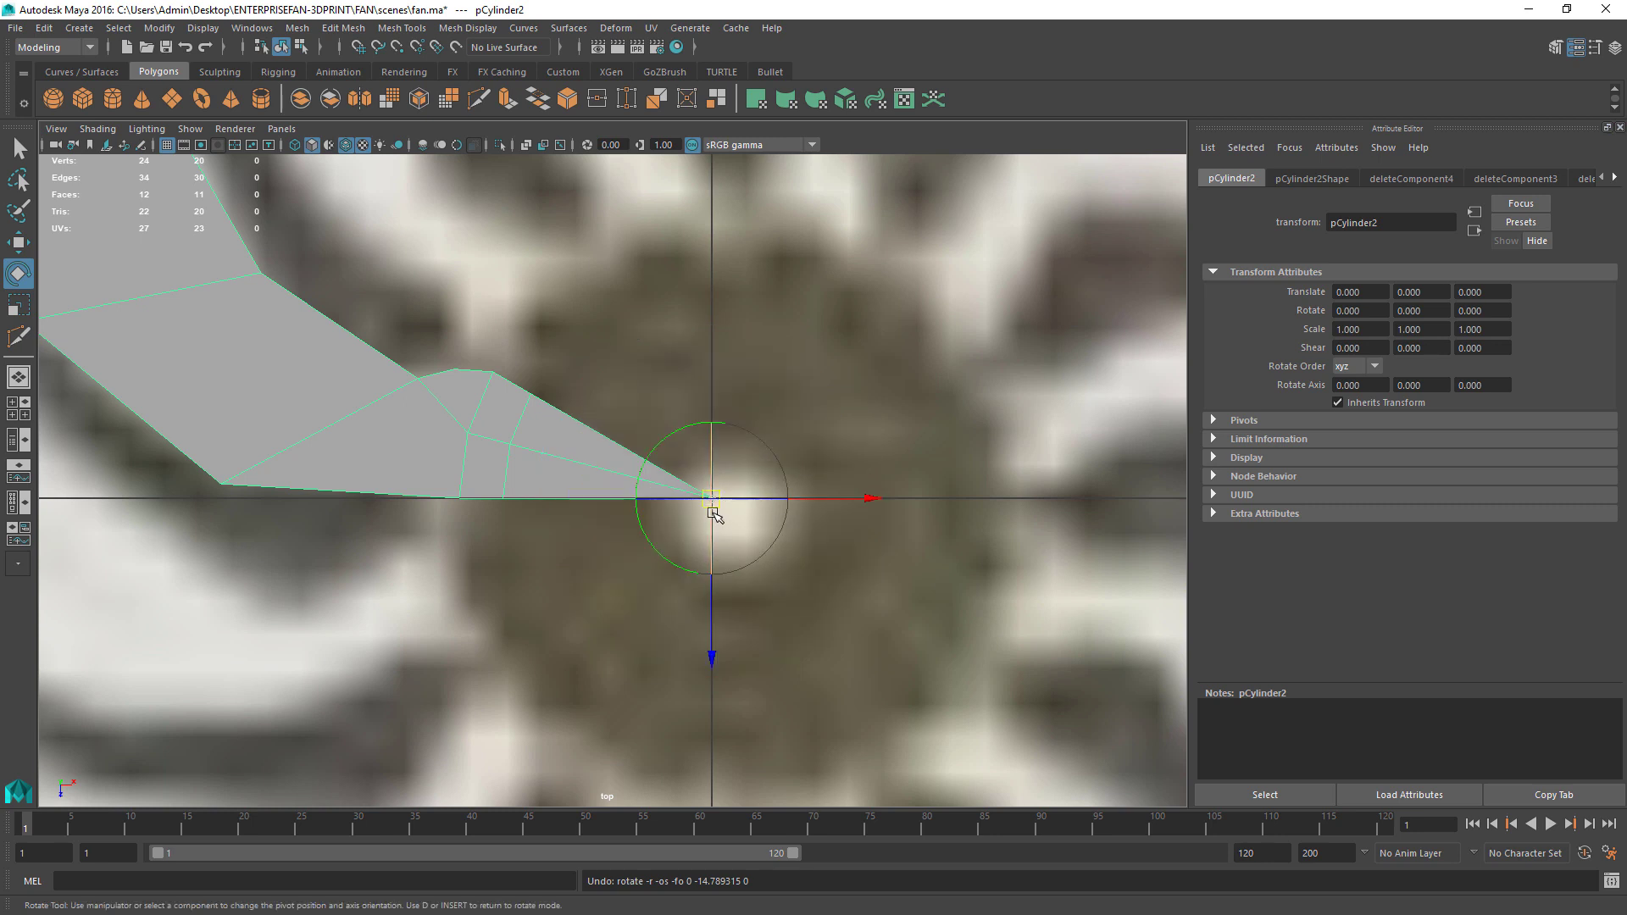
{"action": "left_click_drag", "start_coordinate": [872, 498], "coordinate": [1089, 495]}
{"action": "key", "text": "d"}
{"action": "left_click_drag", "start_coordinate": [935, 422], "coordinate": [971, 425]}
{"action": "key", "text": "d"}
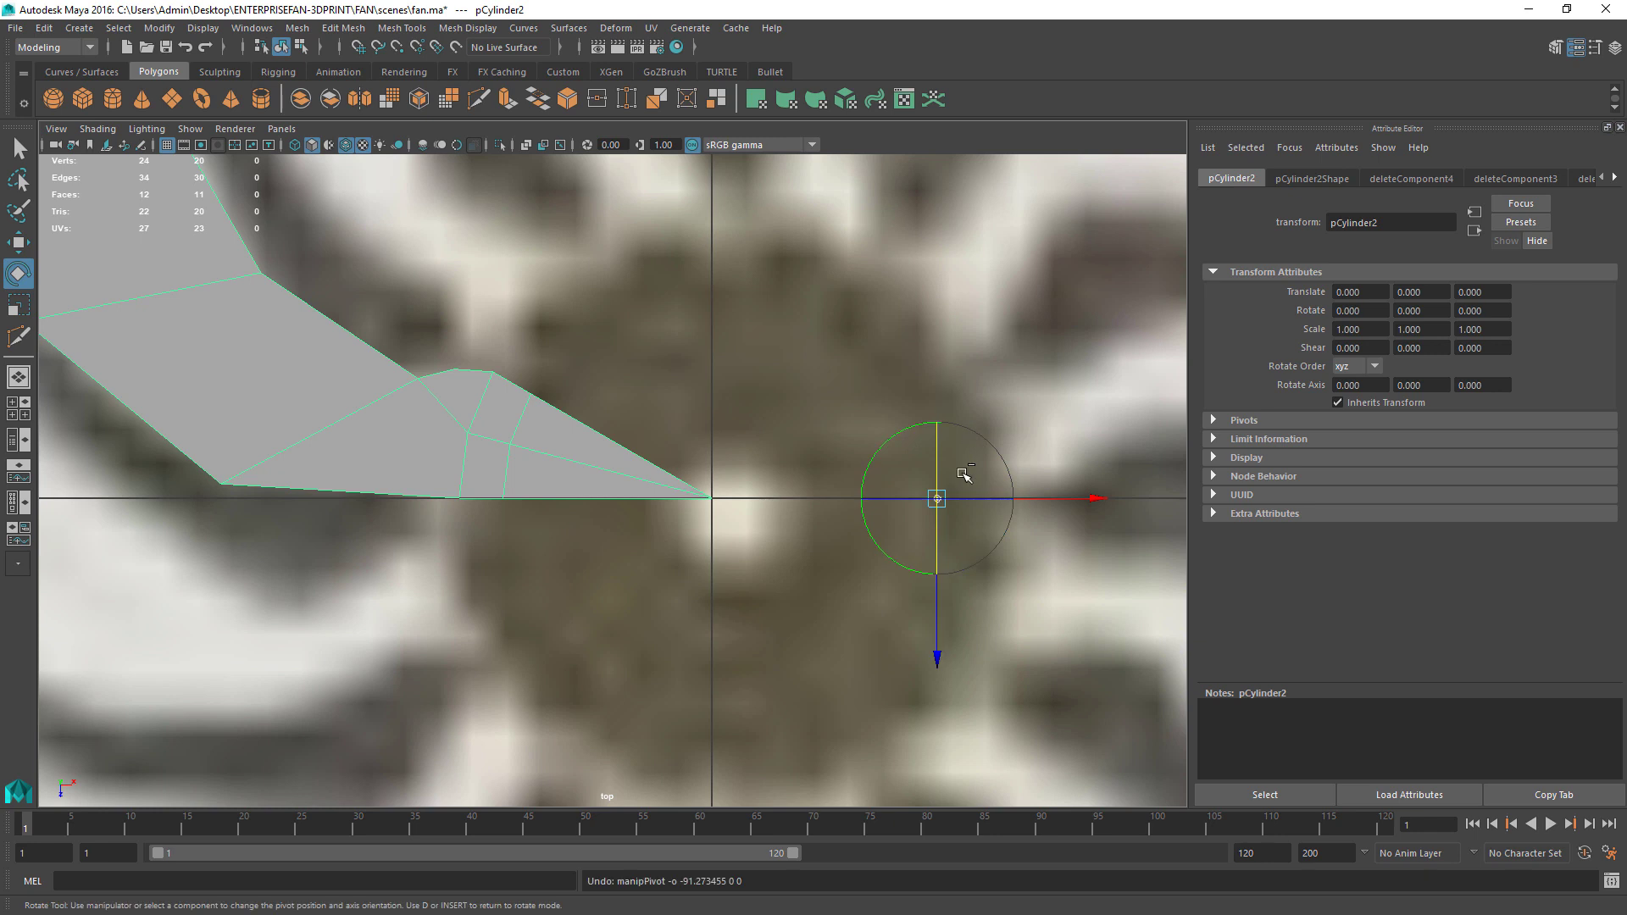
{"action": "left_click", "coordinate": [937, 498]}
{"action": "left_click_drag", "start_coordinate": [936, 497], "coordinate": [894, 312]}
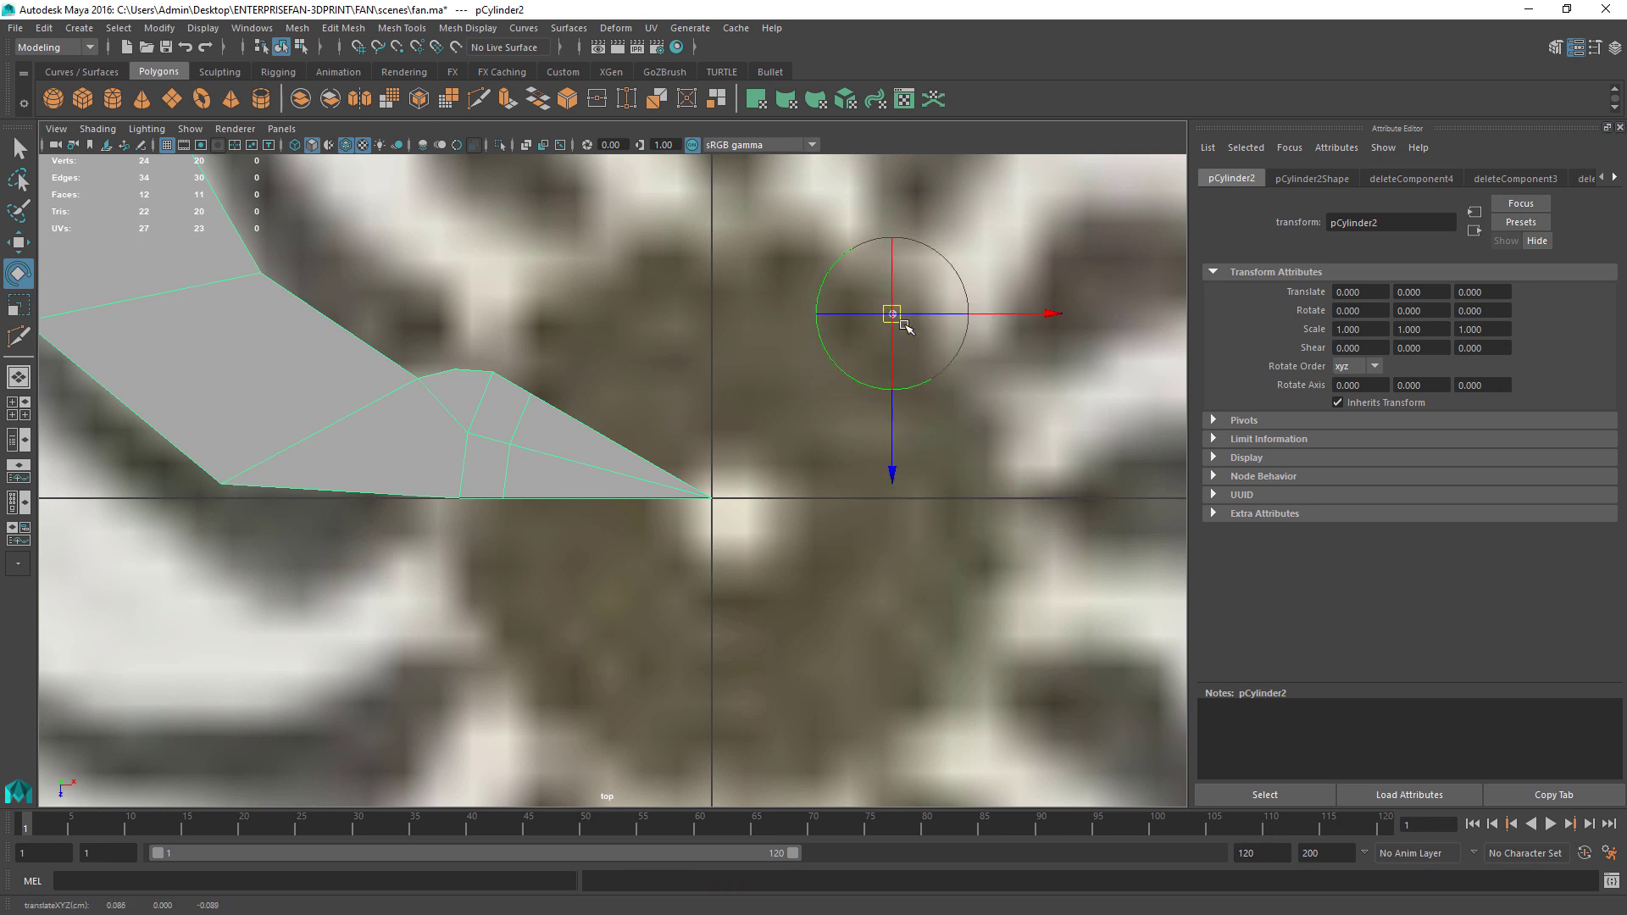
Step: Snap the wedge's pivot to the origin at the hub centre using grid snapping
{"action": "key", "text": "x"}
{"action": "left_click_drag", "start_coordinate": [898, 313], "coordinate": [900, 348]}
{"action": "key", "text": "ctrl+z"}
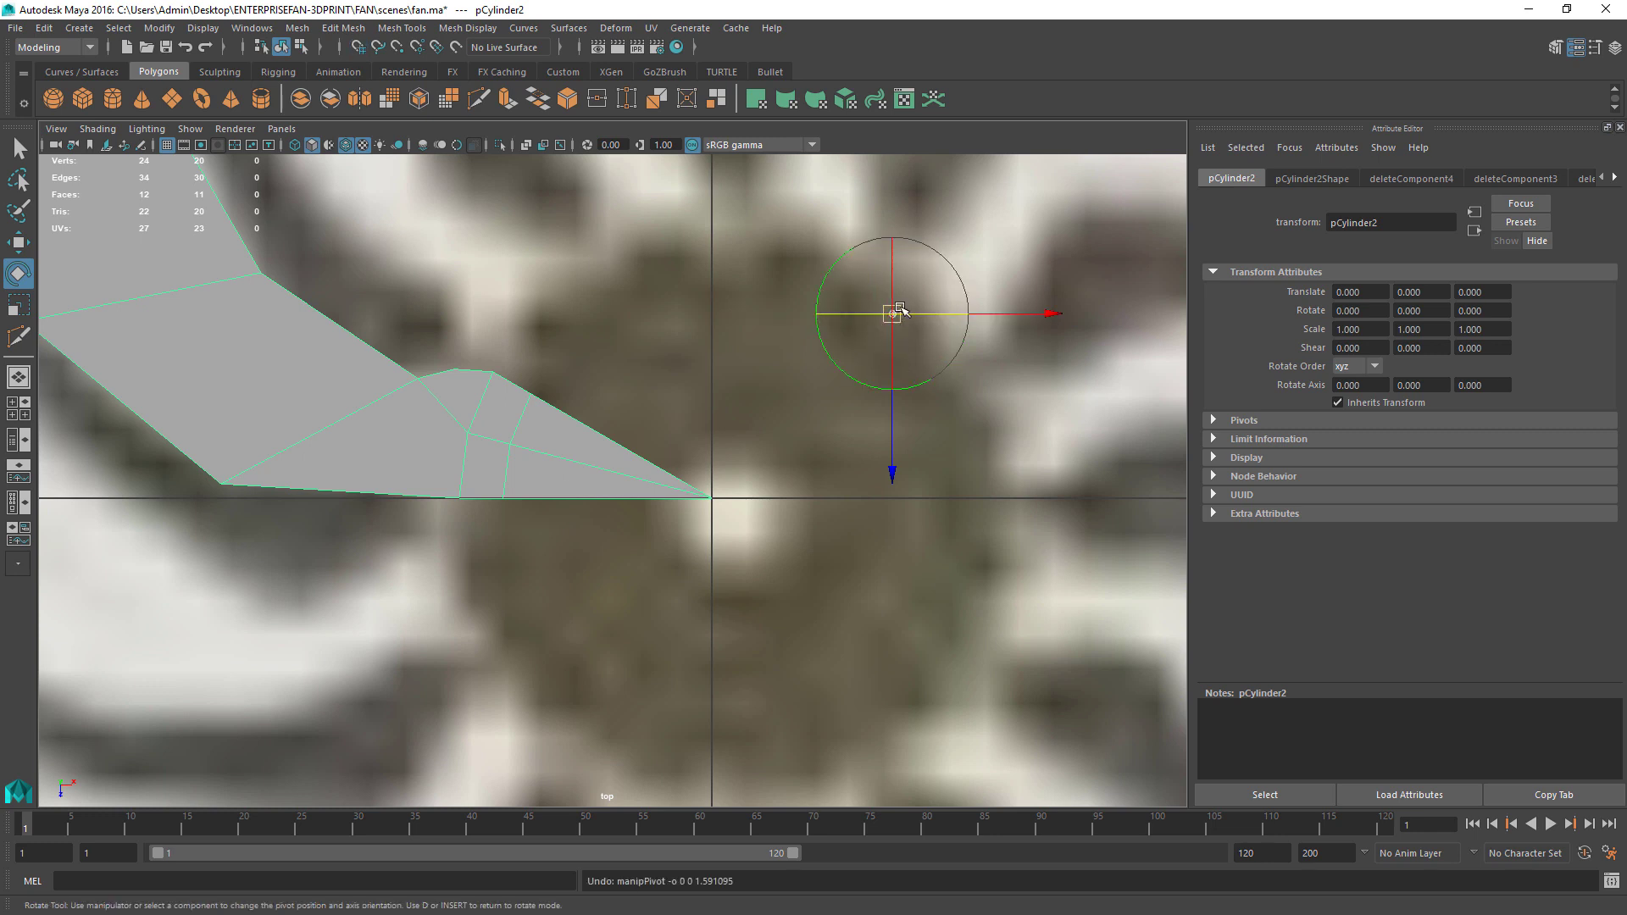
{"action": "left_click_drag", "start_coordinate": [901, 310], "coordinate": [721, 500]}
{"action": "key", "text": "x"}
{"action": "key", "text": "d"}
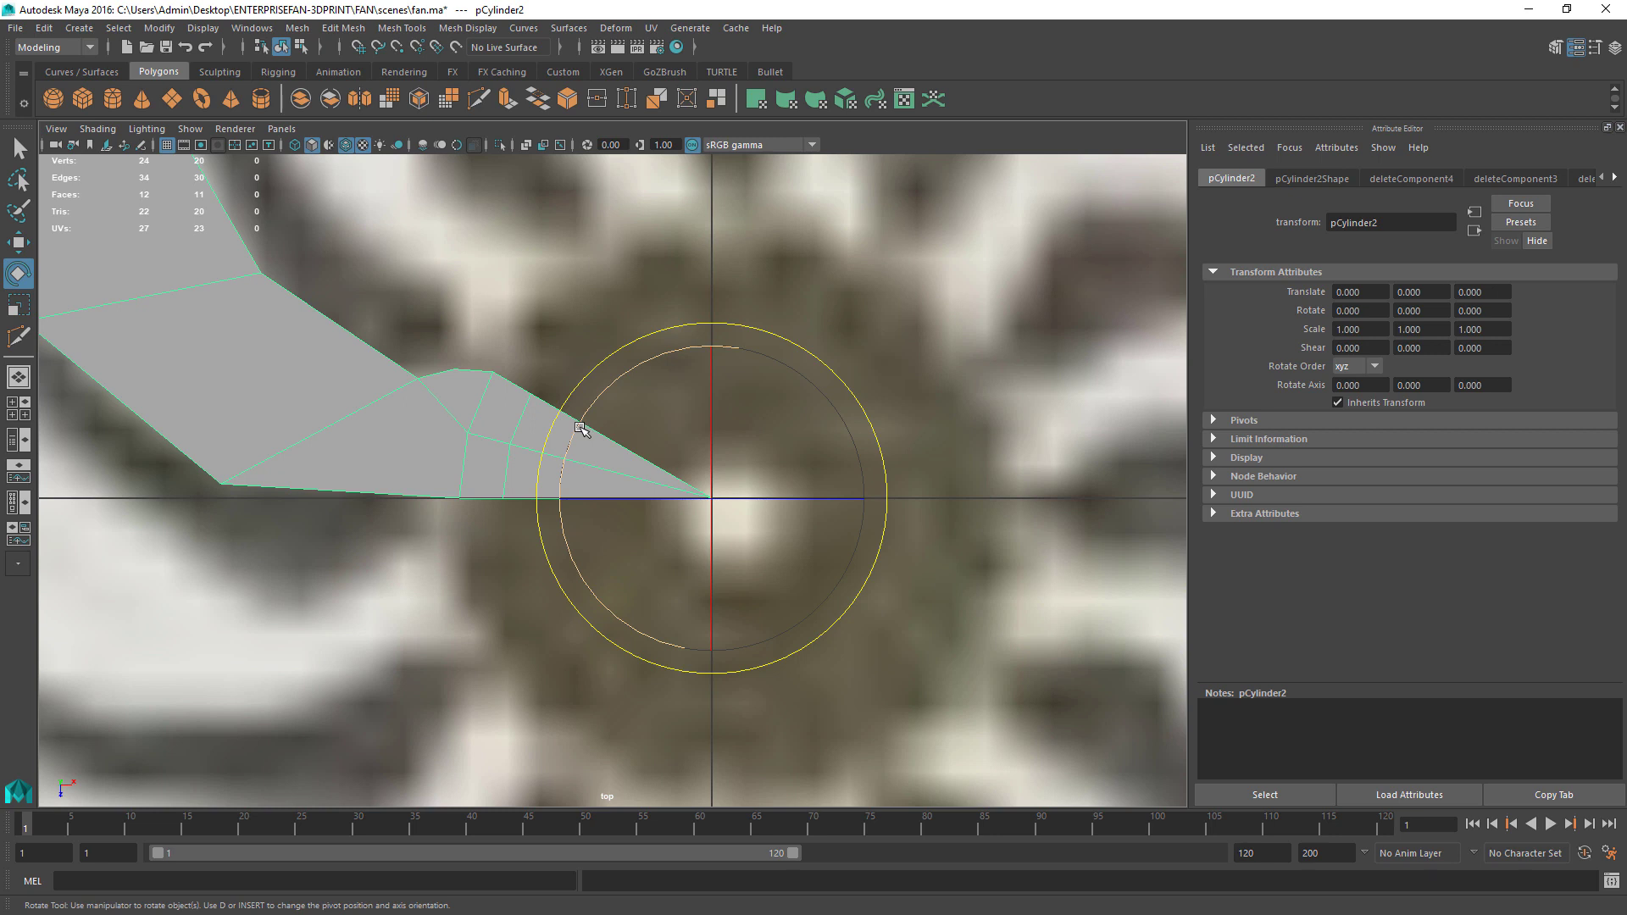
Step: Duplicate the wedge rotated 30° in Y, repeating to complete twelve copies
{"action": "key", "text": "ctrl+d"}
{"action": "left_click_drag", "start_coordinate": [588, 411], "coordinate": [654, 372]}
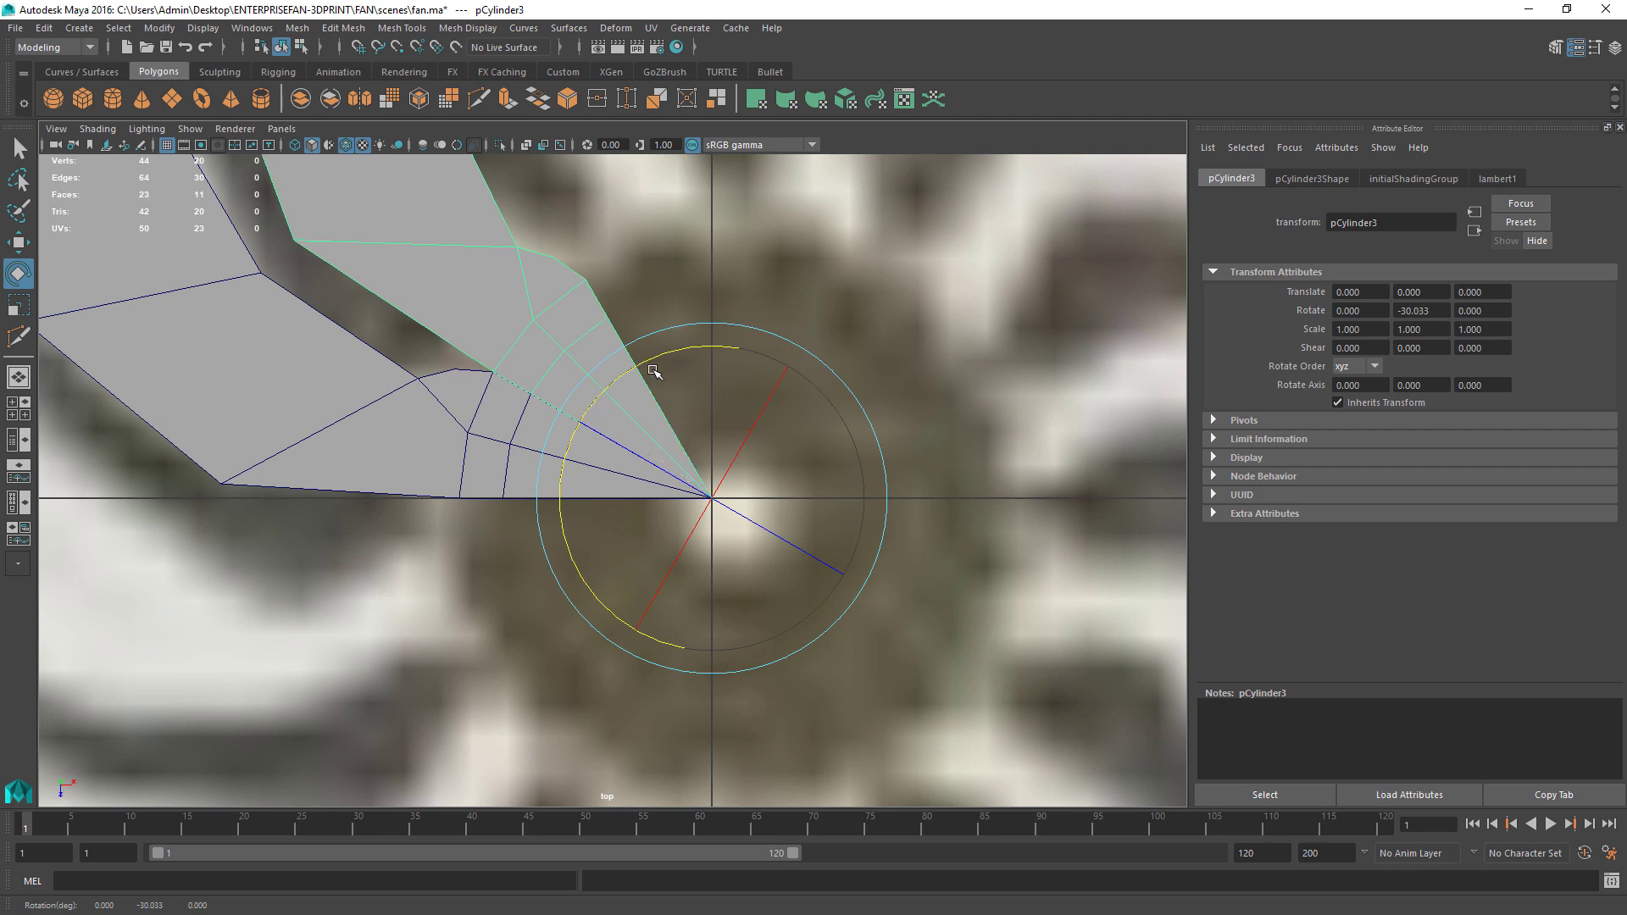
{"action": "key", "text": "shift+d"}
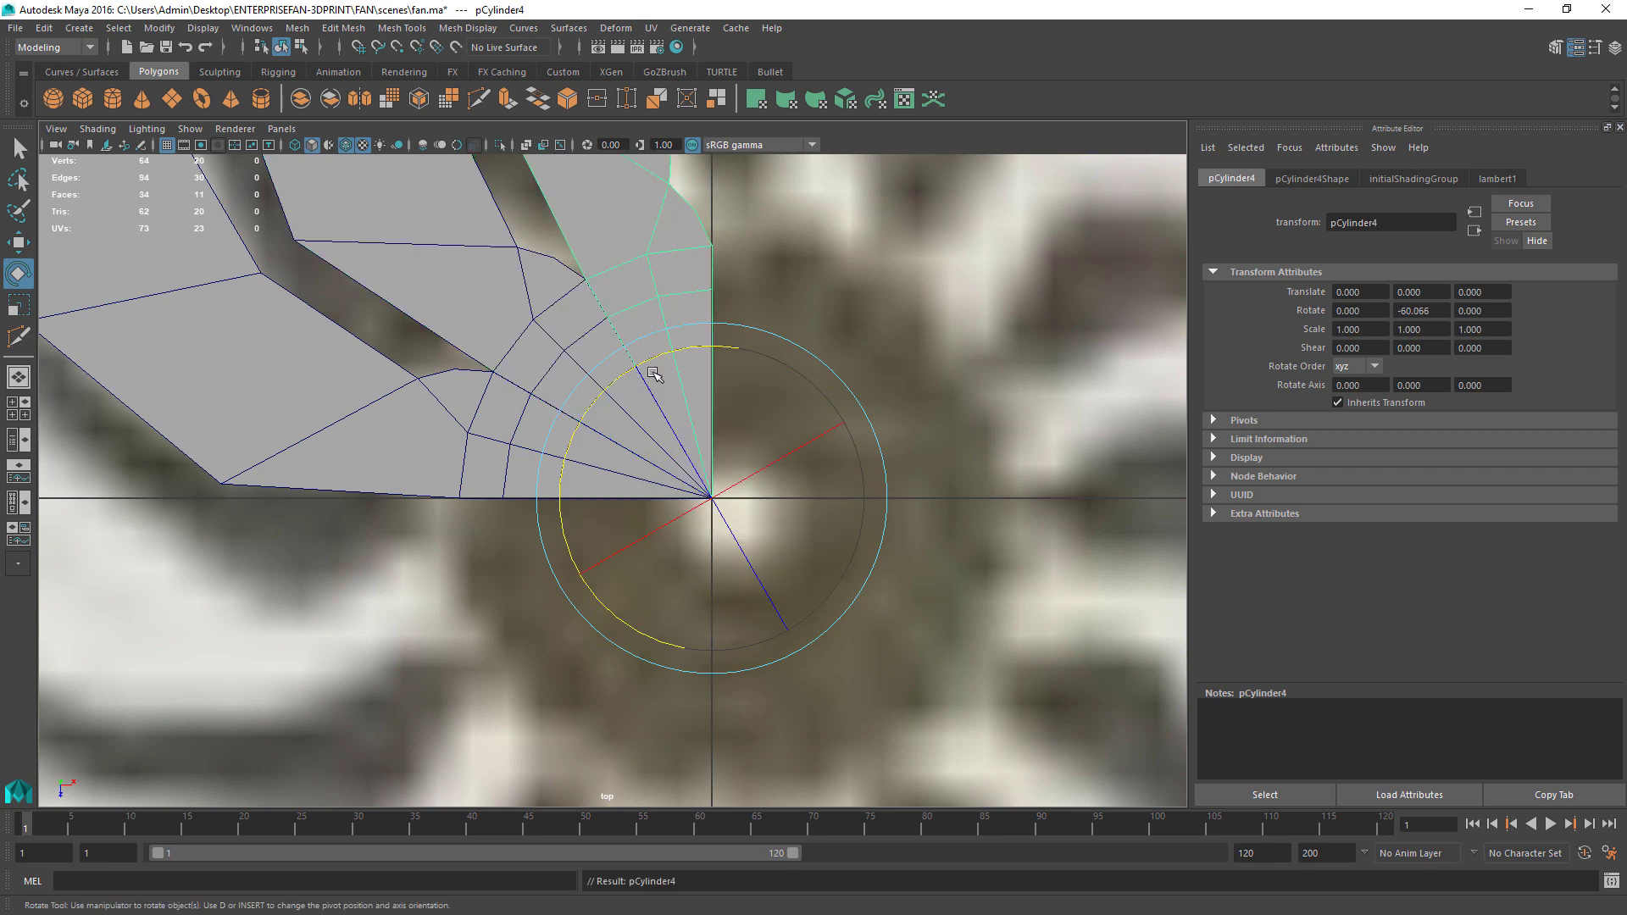
{"action": "key", "text": "shift+d"}
{"action": "key", "text": "shift+d"}
{"action": "key", "text": "shift+d"}
{"action": "key", "text": "shift+d"}
{"action": "key", "text": "shift+d"}
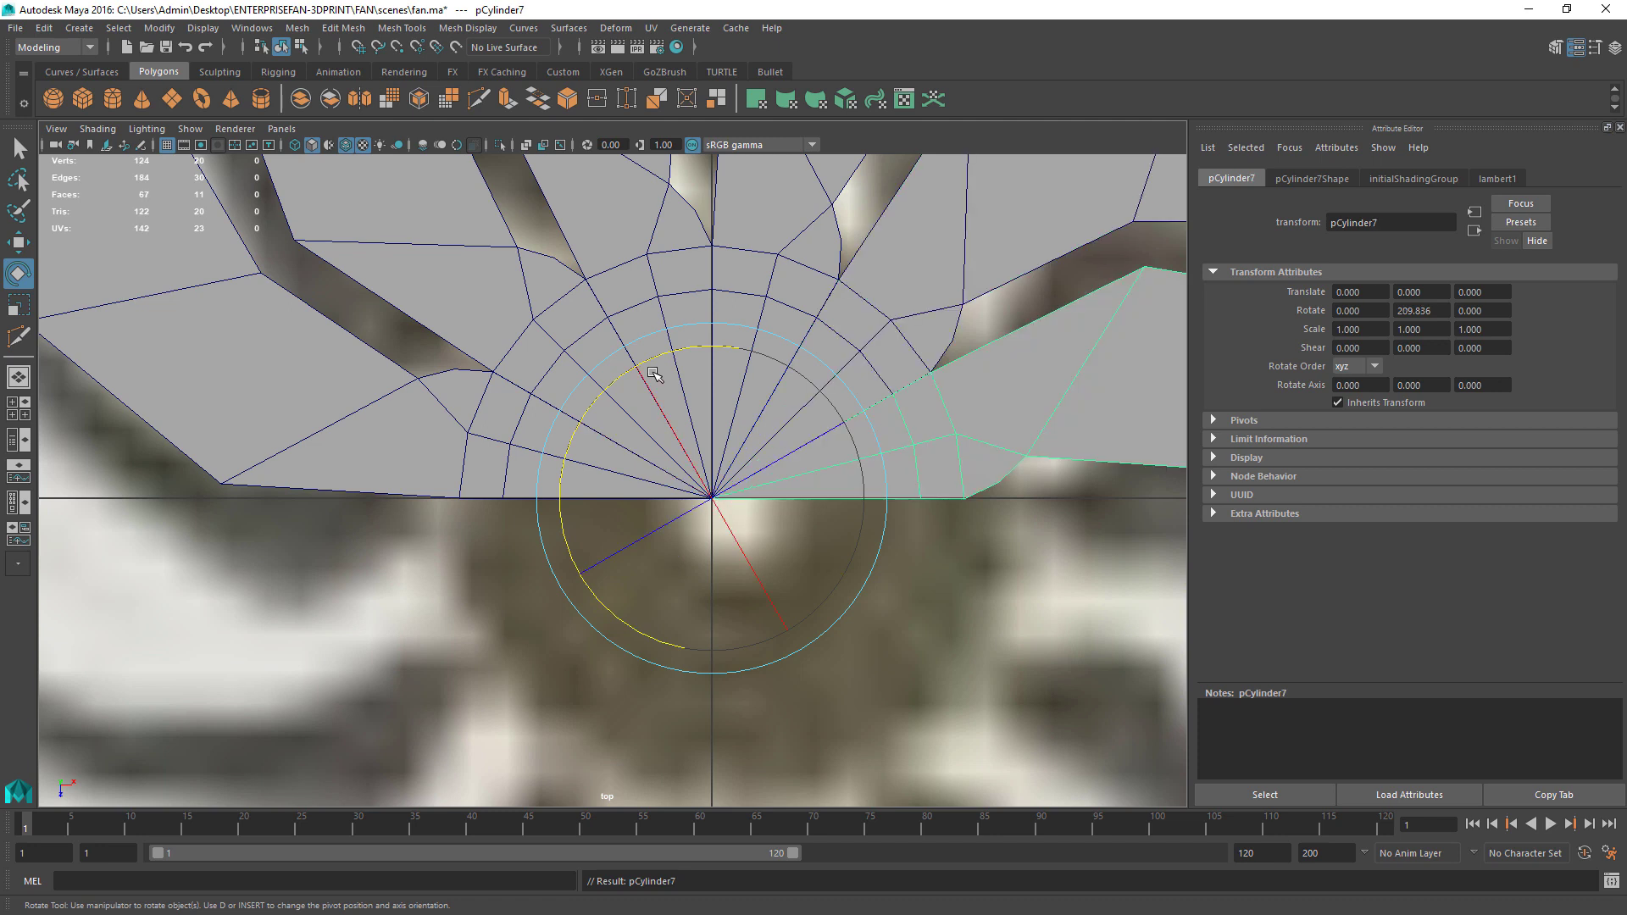
{"action": "key", "text": "shift+d"}
{"action": "key", "text": "shift+d"}
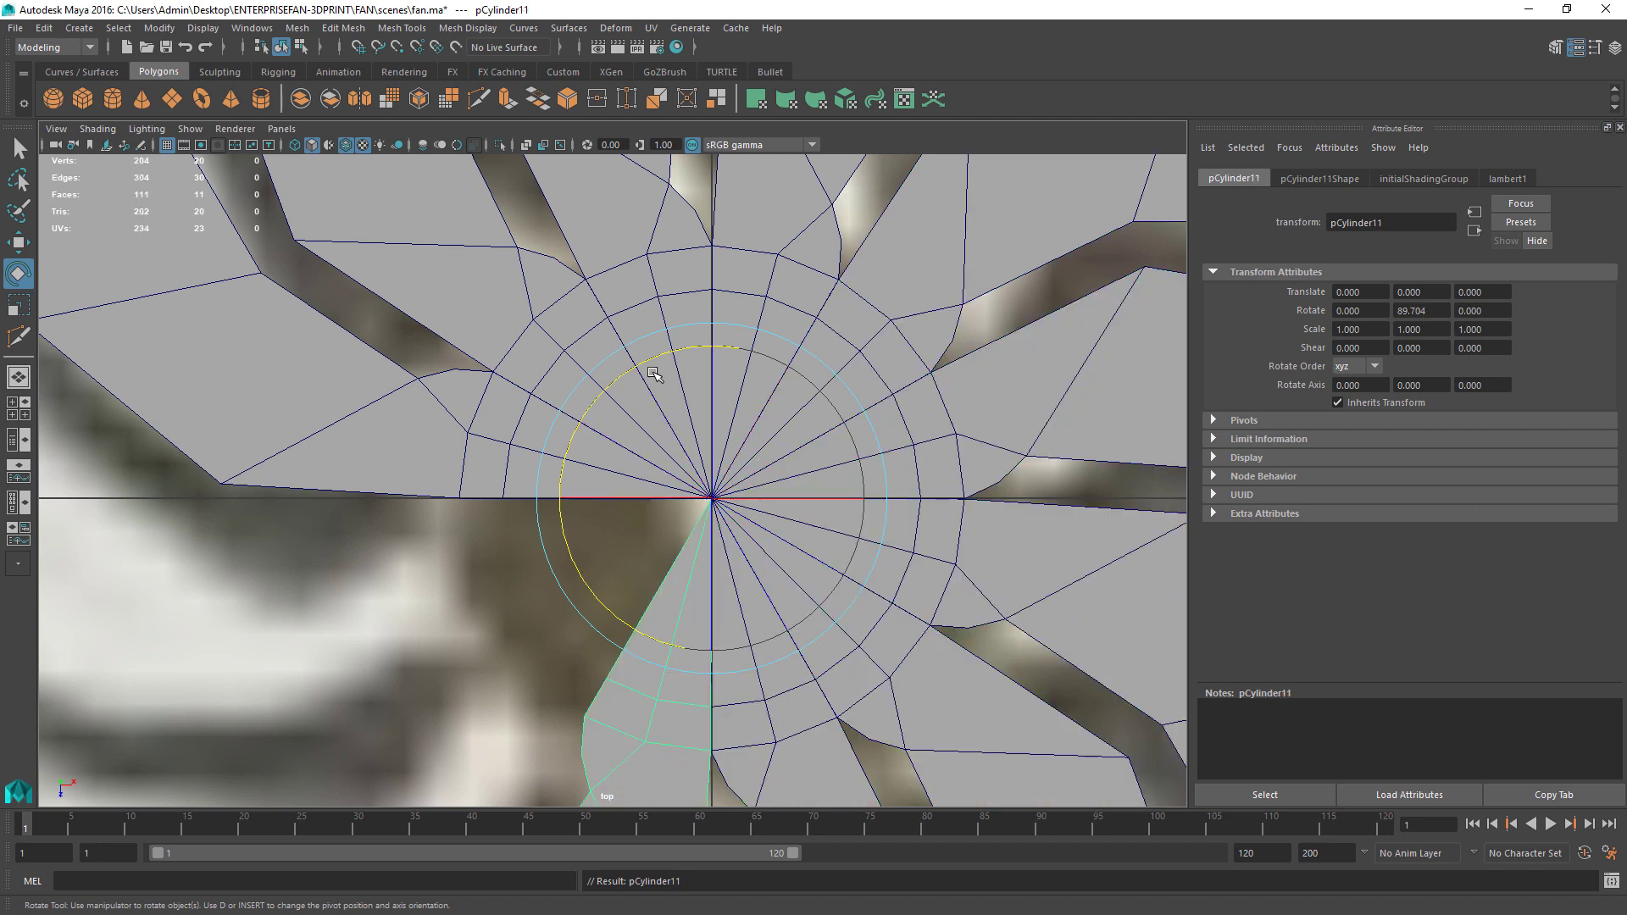
{"action": "key", "text": "shift+d"}
{"action": "key", "text": "shift+d"}
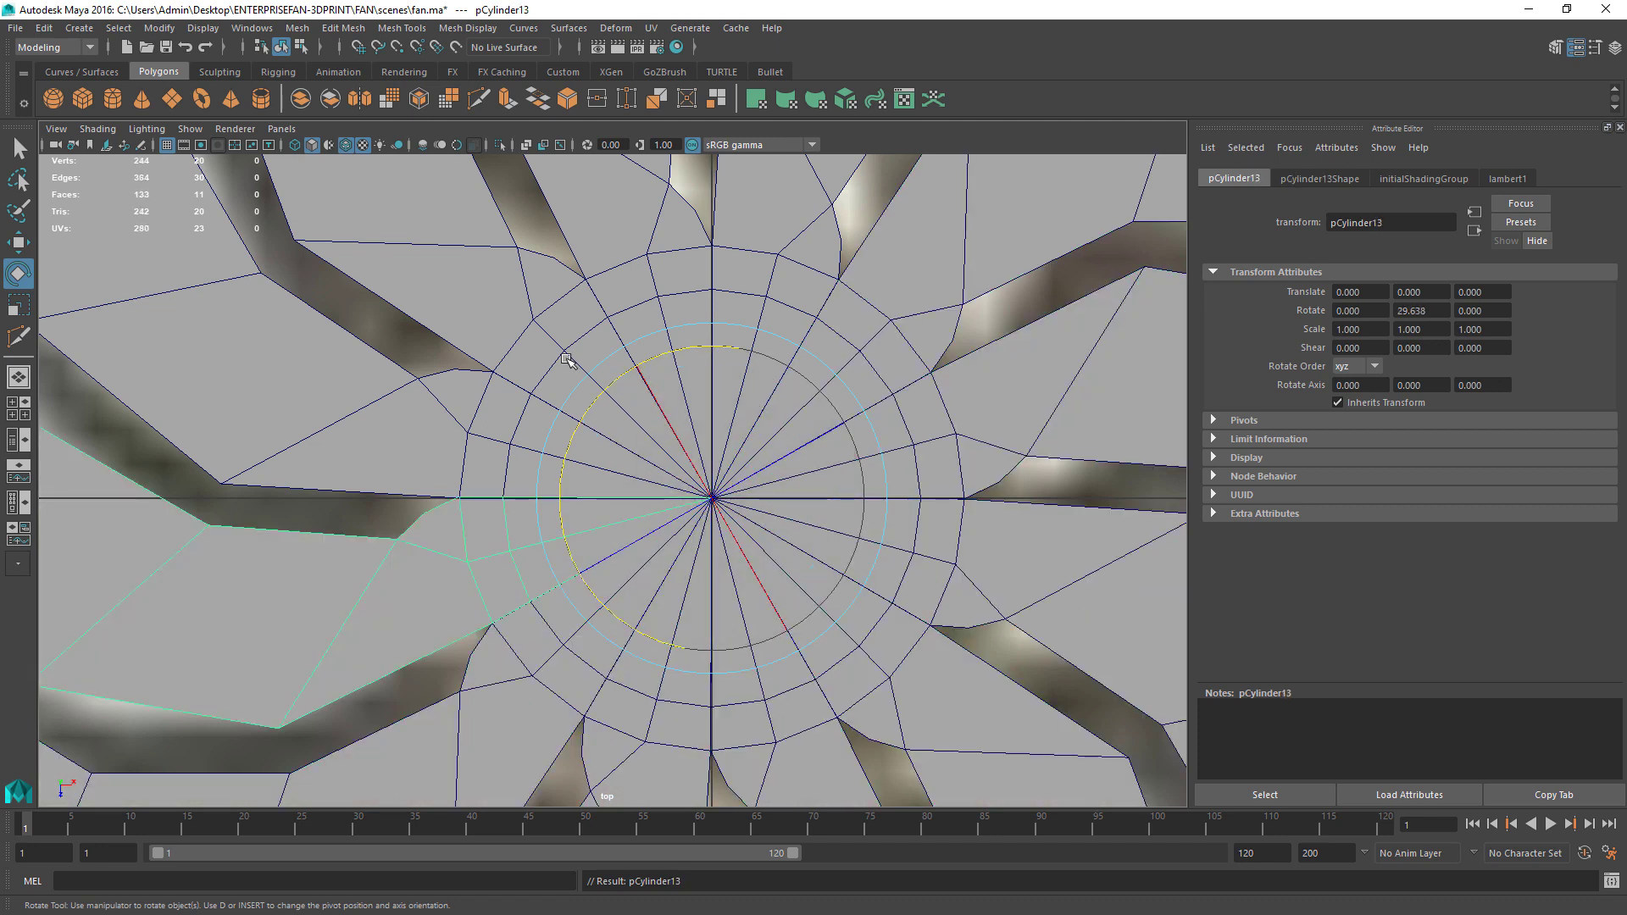
Step: Select all the blade pieces and show the fan in four views
{"action": "scroll", "coordinate": [572, 368], "scroll_direction": "down", "scroll_amount": 10}
{"action": "scroll", "coordinate": [574, 381], "scroll_direction": "up", "scroll_amount": 10}
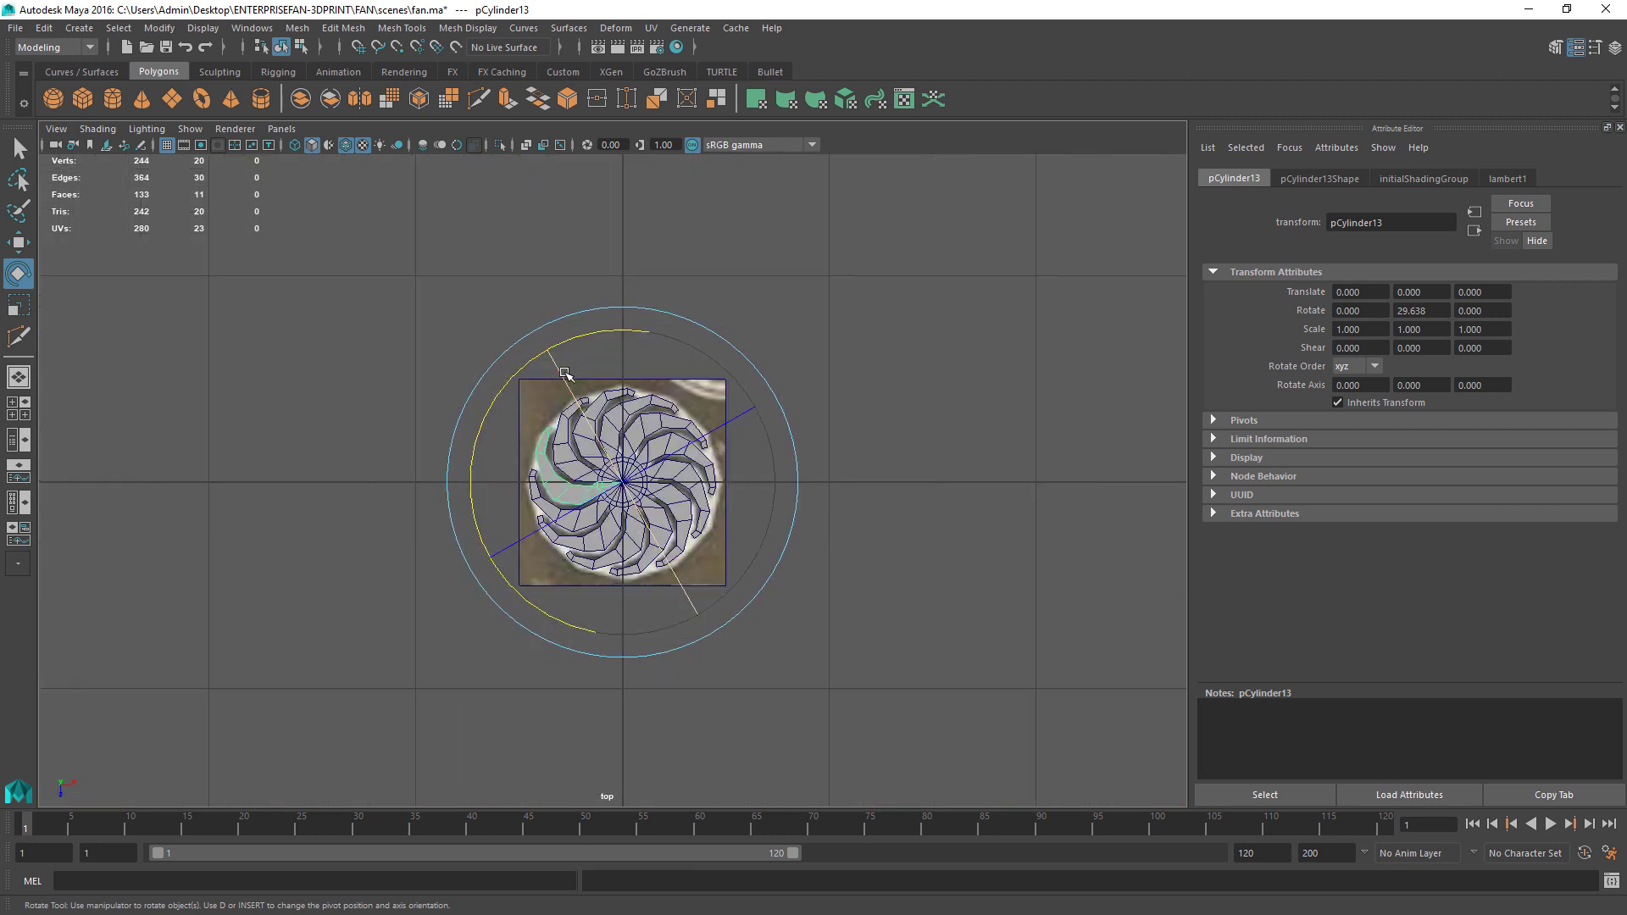
{"action": "right_click", "coordinate": [533, 512]}
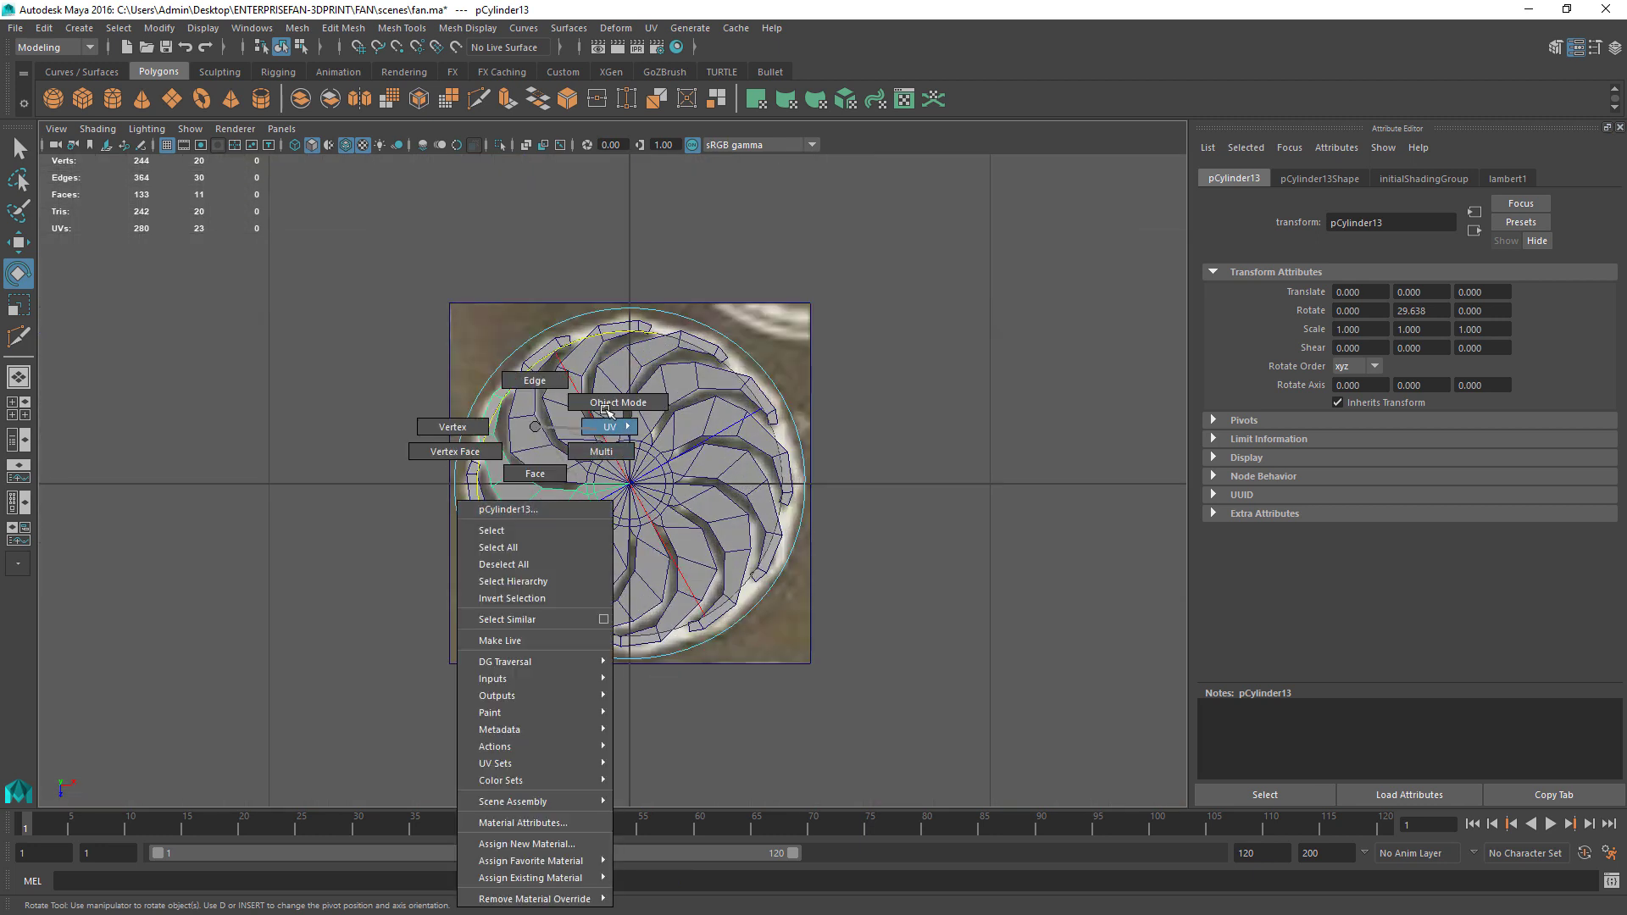
{"action": "left_click_drag", "start_coordinate": [406, 272], "coordinate": [913, 656]}
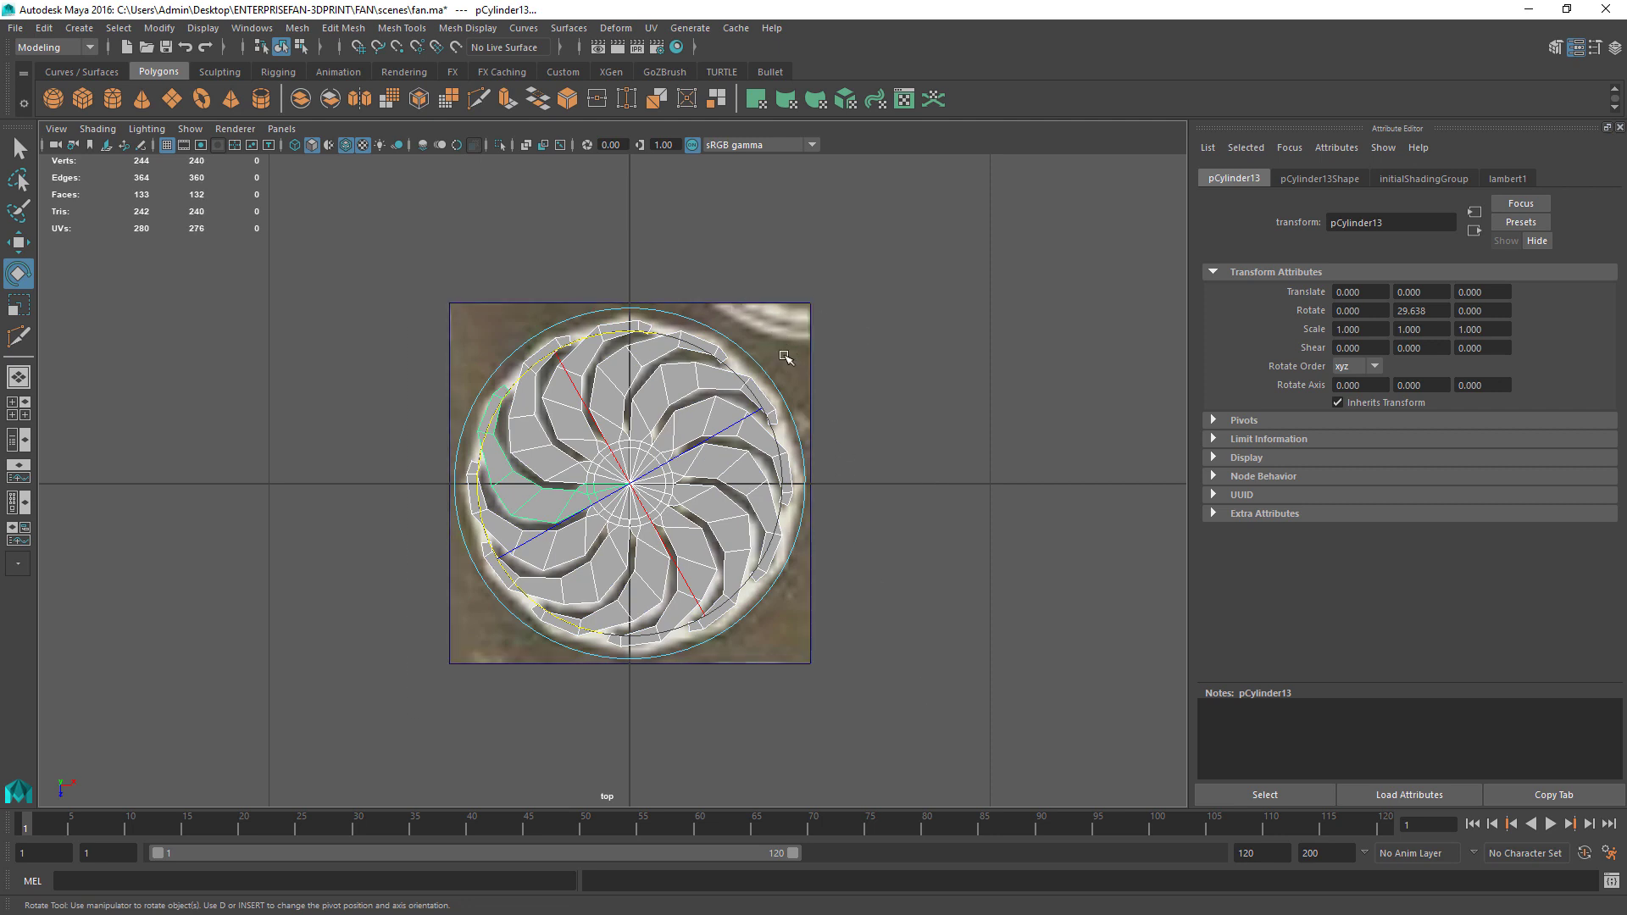
{"action": "left_click_drag", "start_coordinate": [882, 429], "coordinate": [838, 416], "text": "alt"}
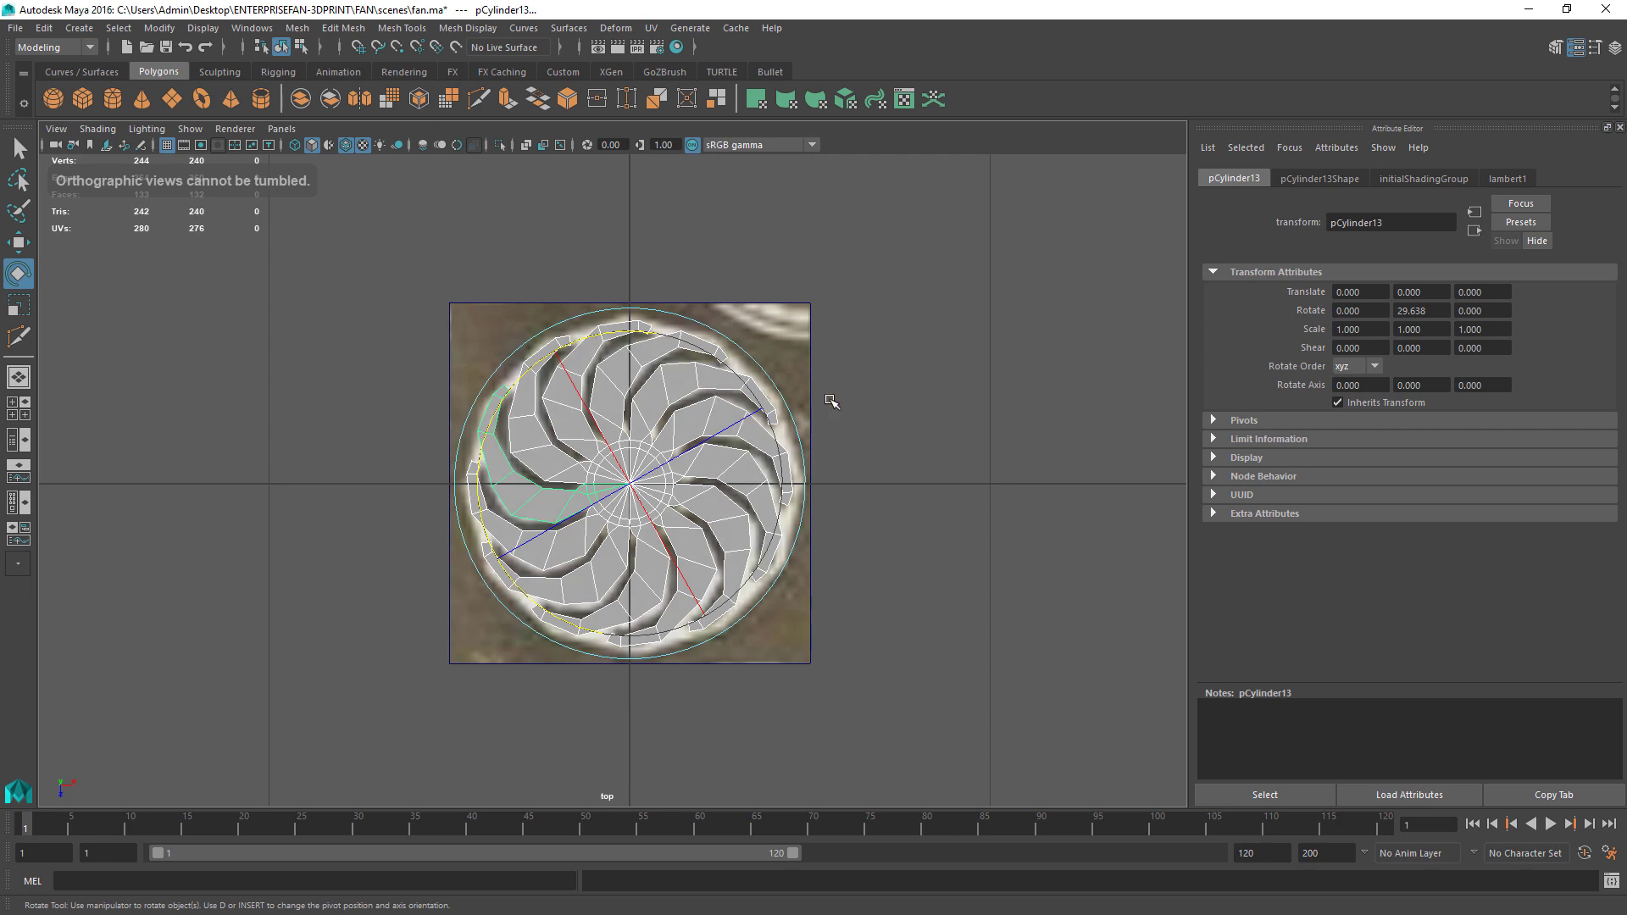
{"action": "key", "text": "space"}
{"action": "left_click_drag", "start_coordinate": [1096, 406], "coordinate": [1076, 373], "text": "alt"}
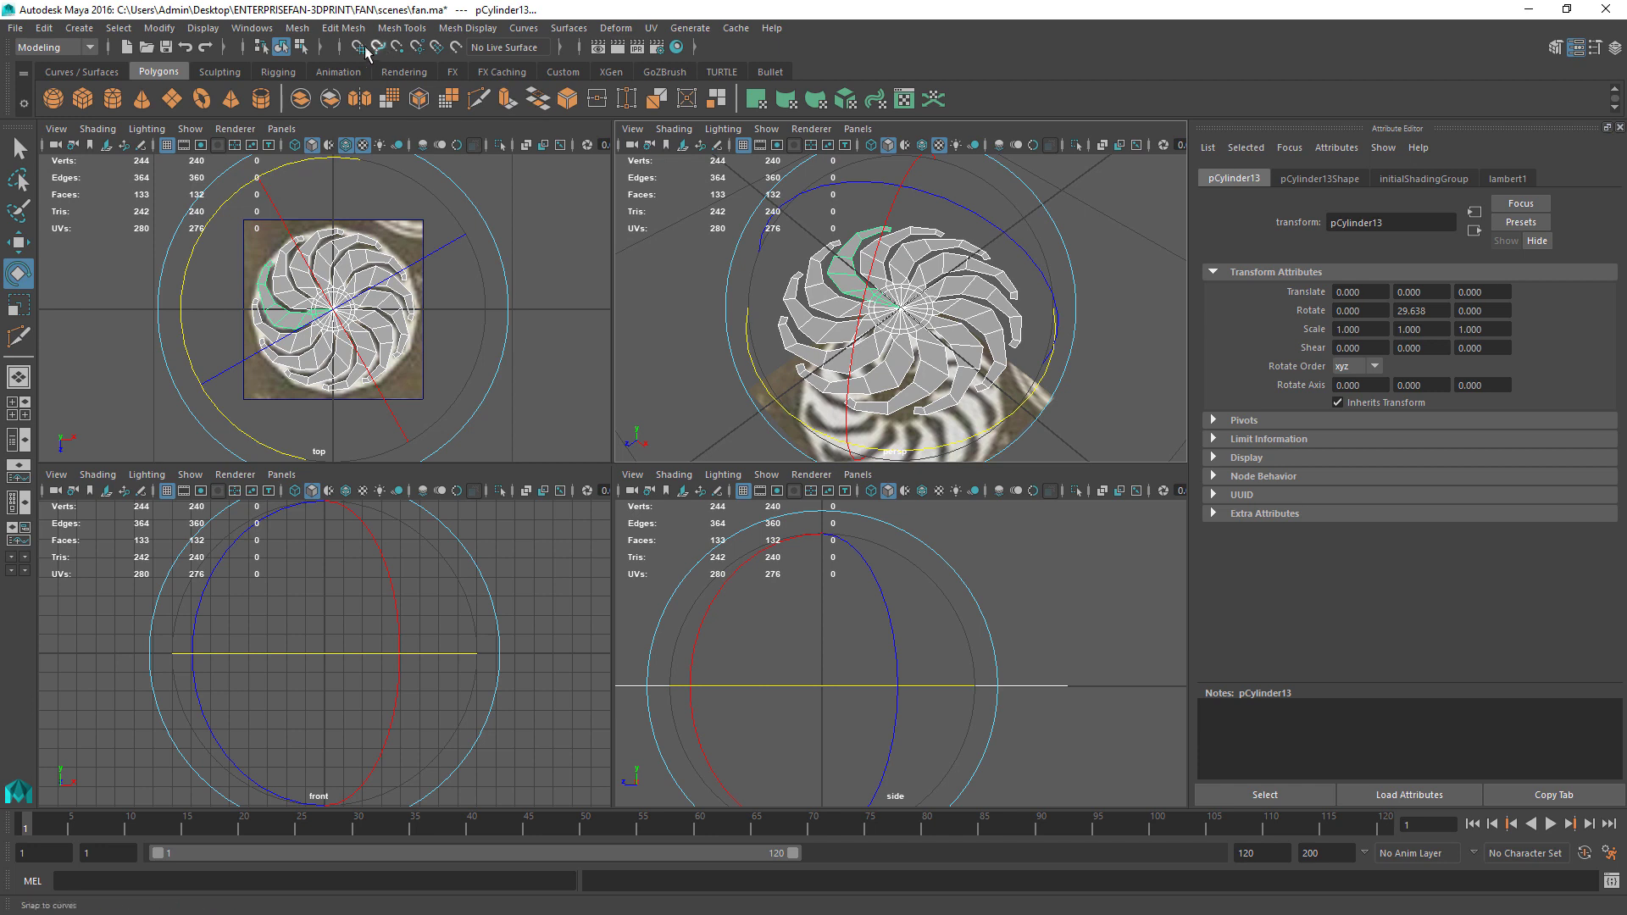
Step: Combine the twelve fan pieces into one mesh and select all its vertices
{"action": "left_click", "coordinate": [296, 28]}
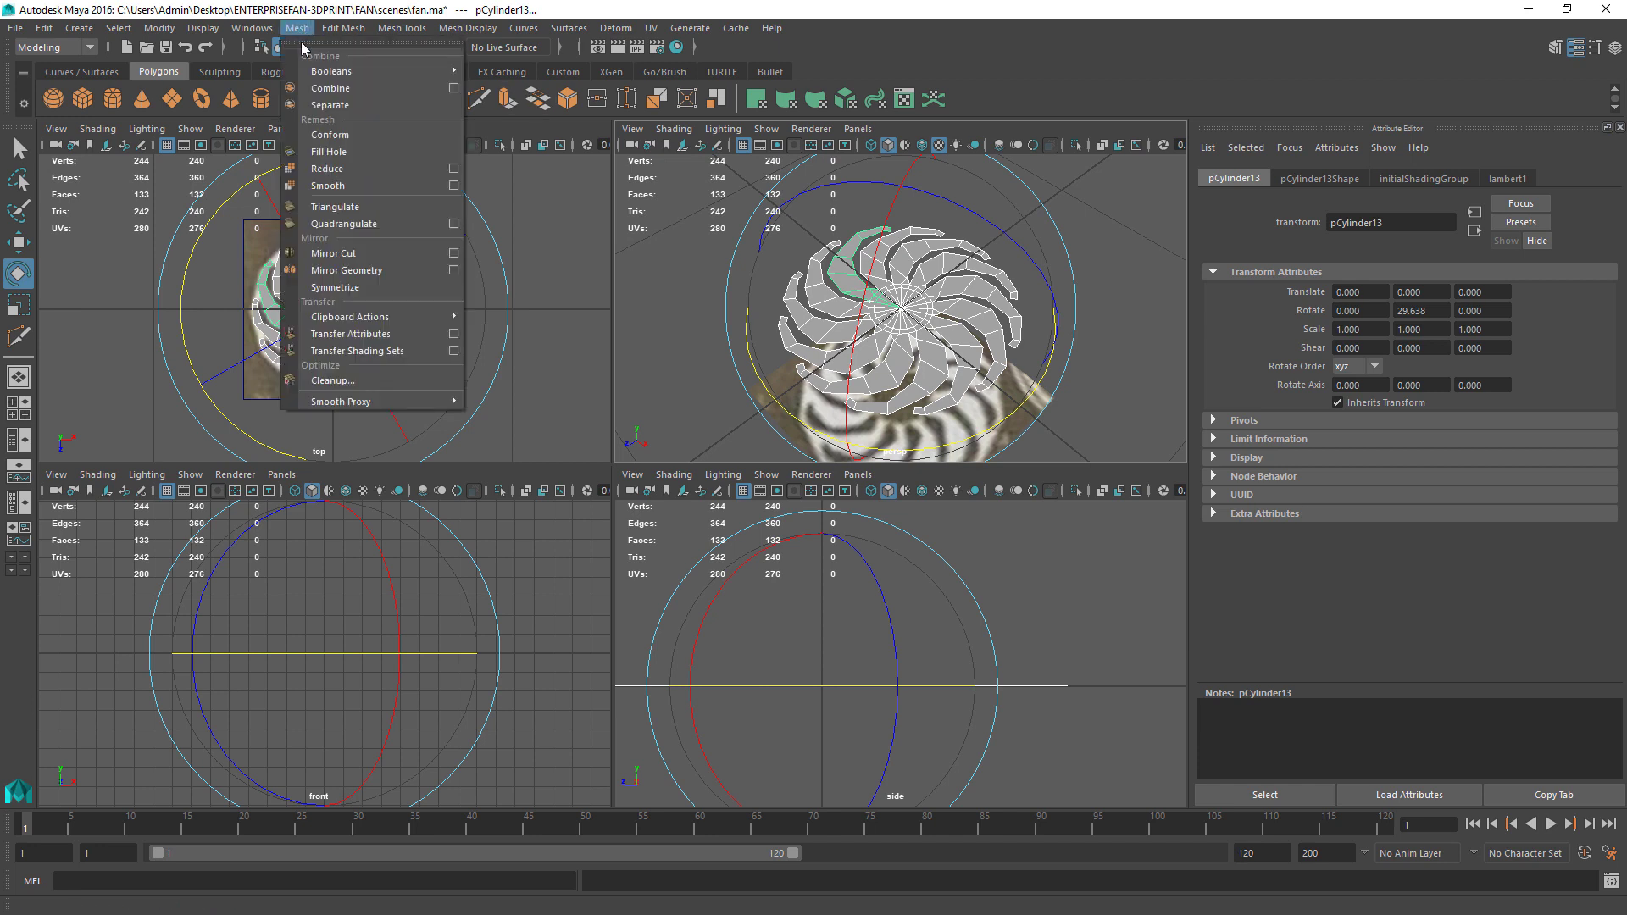
{"action": "left_click", "coordinate": [320, 88]}
{"action": "right_click_drag", "start_coordinate": [371, 350], "coordinate": [311, 354]}
{"action": "left_click_drag", "start_coordinate": [193, 197], "coordinate": [441, 398]}
{"action": "key", "text": "space"}
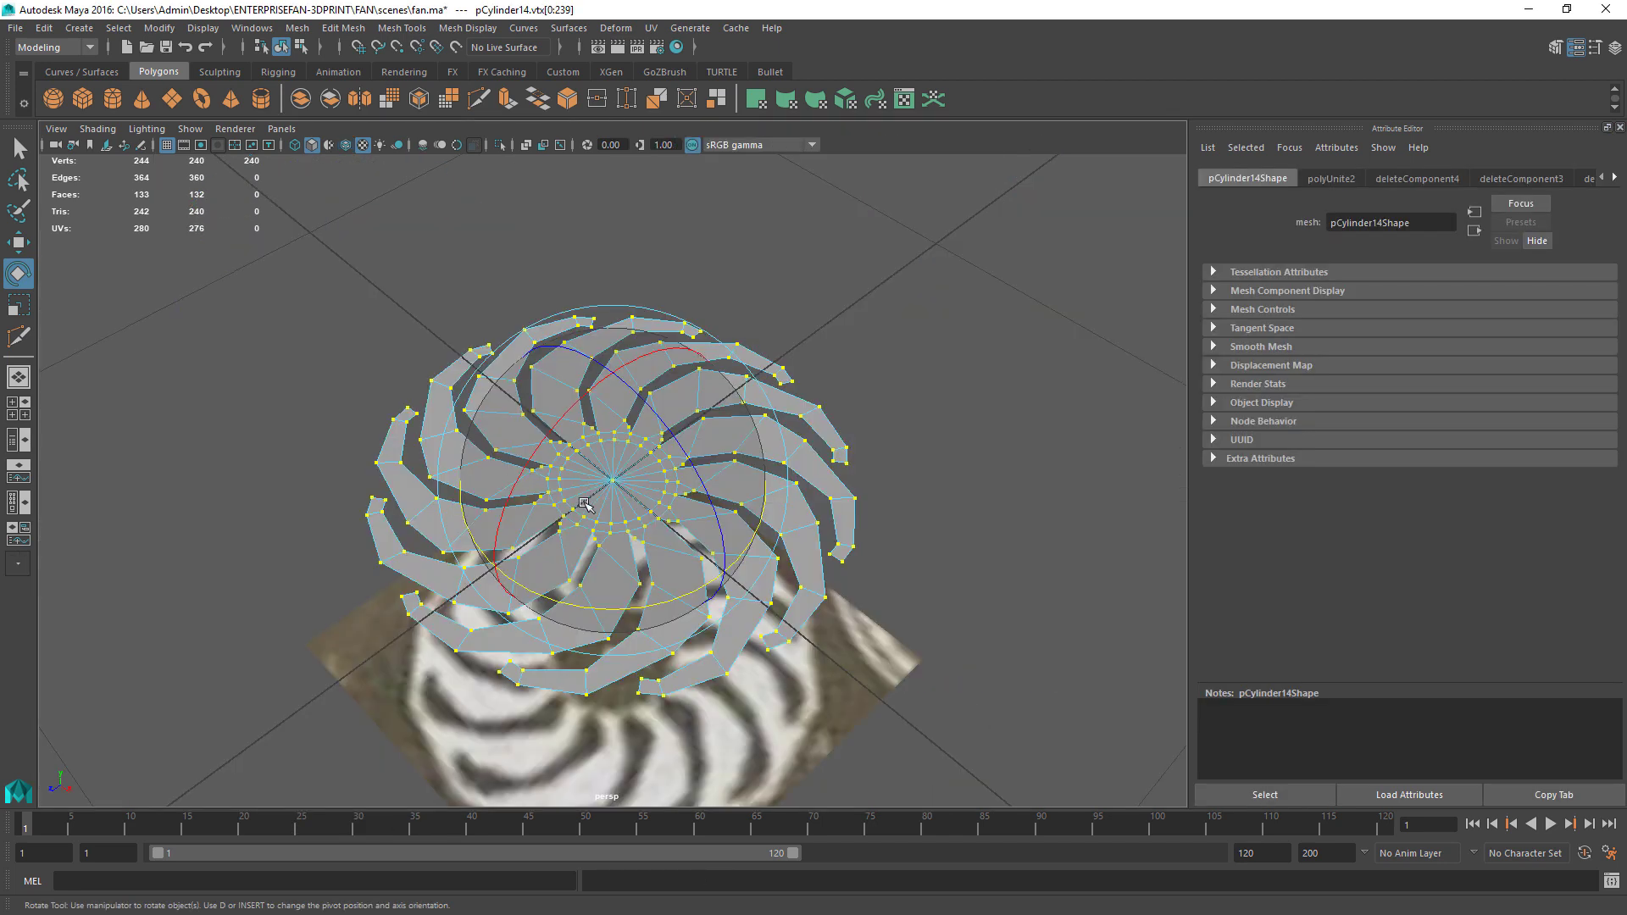
{"action": "left_click_drag", "start_coordinate": [639, 439], "coordinate": [593, 390], "text": "alt"}
{"action": "scroll", "coordinate": [540, 390], "scroll_direction": "up", "scroll_amount": 6}
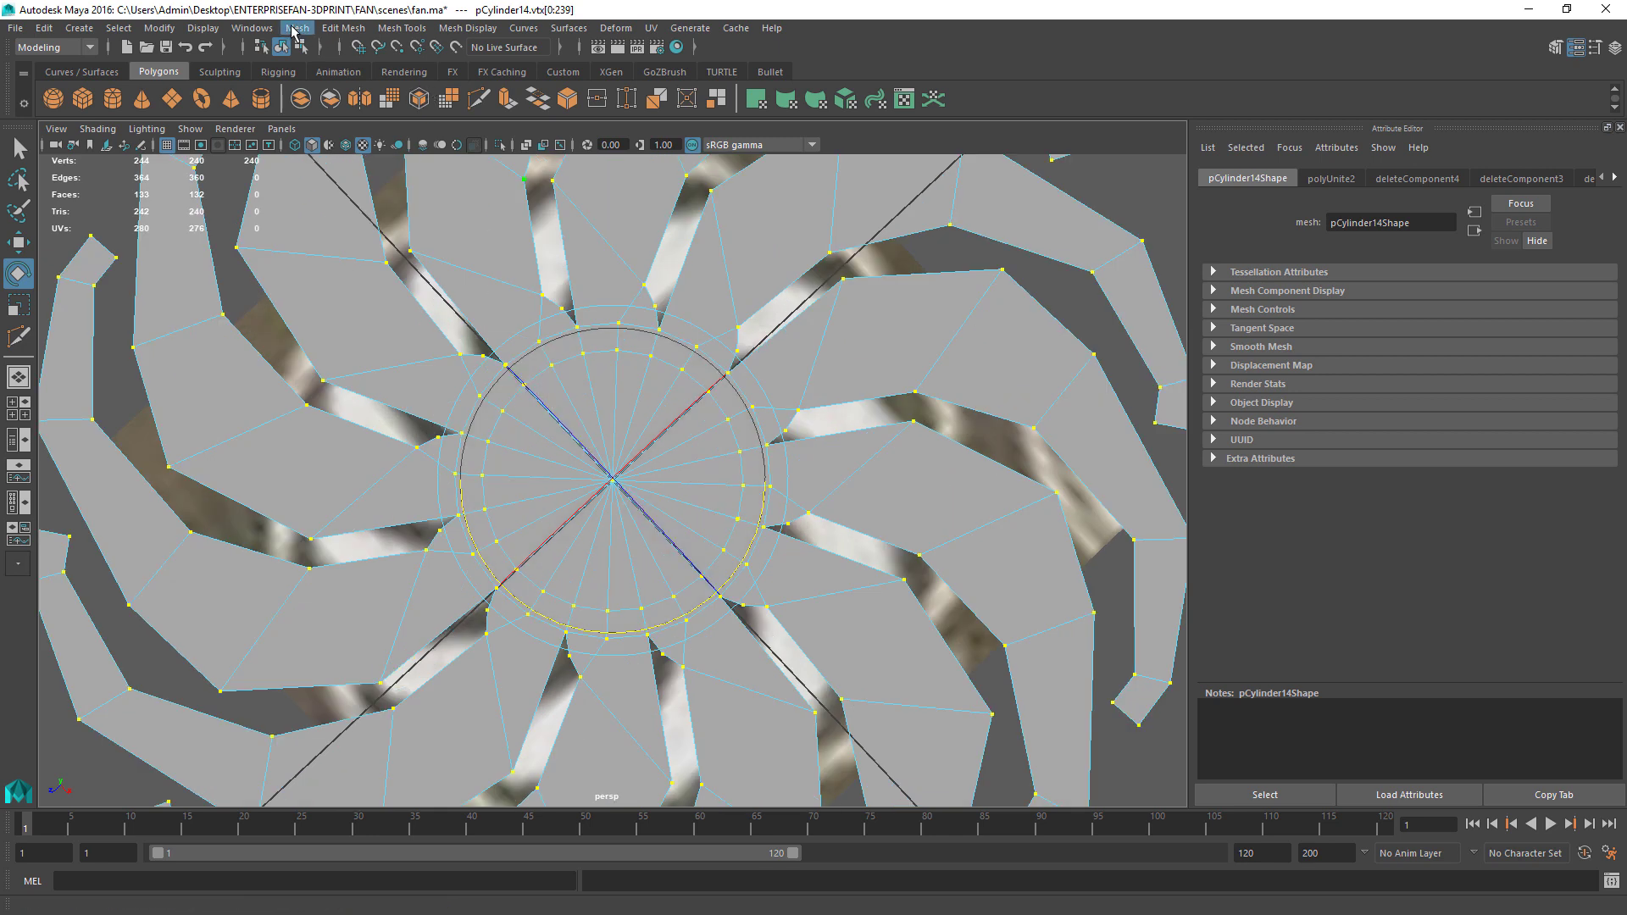
Step: Merge the overlapping vertices, preview the smoothing, and return the fan to object mode
{"action": "left_click", "coordinate": [295, 29]}
{"action": "mouse_move", "coordinate": [337, 32]}
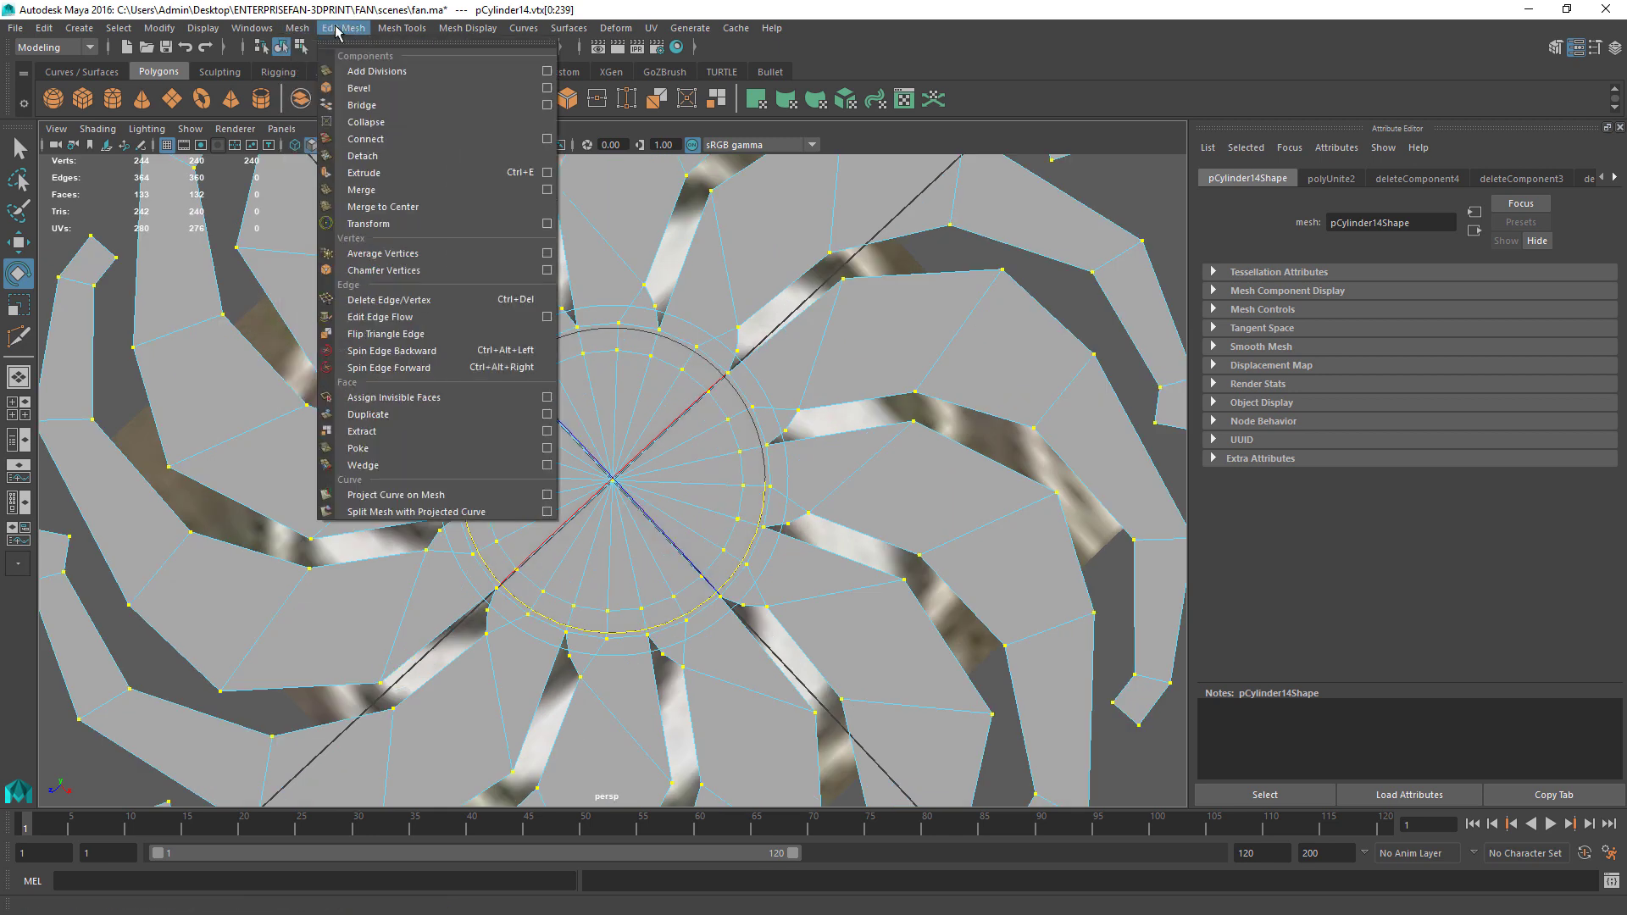
{"action": "left_click", "coordinate": [362, 190]}
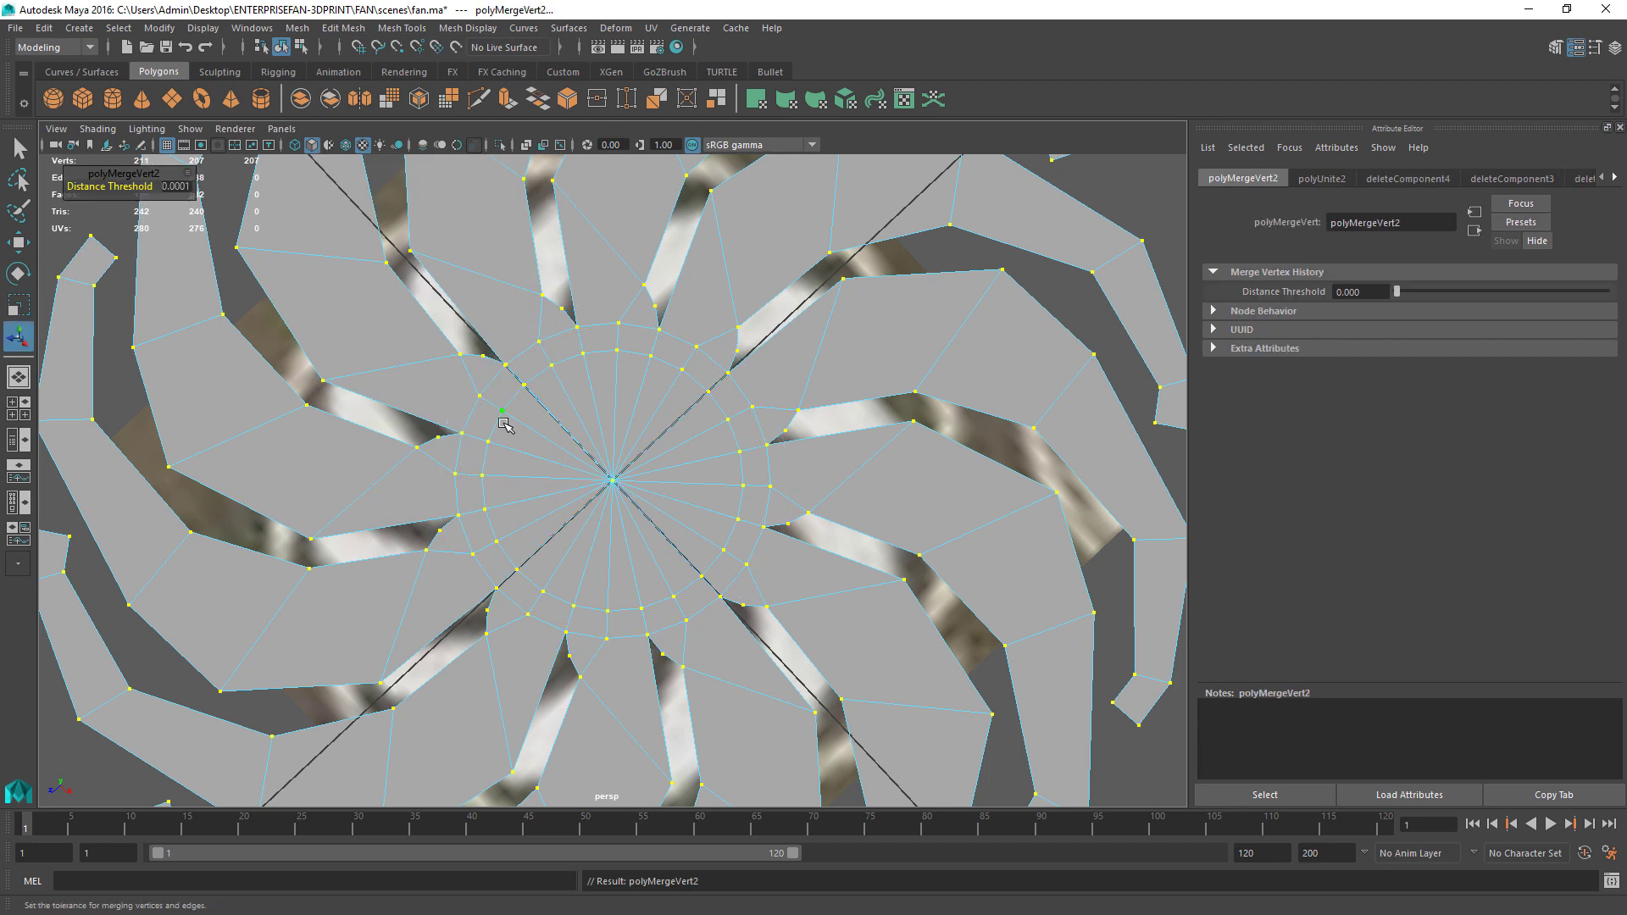
{"action": "key", "text": "3"}
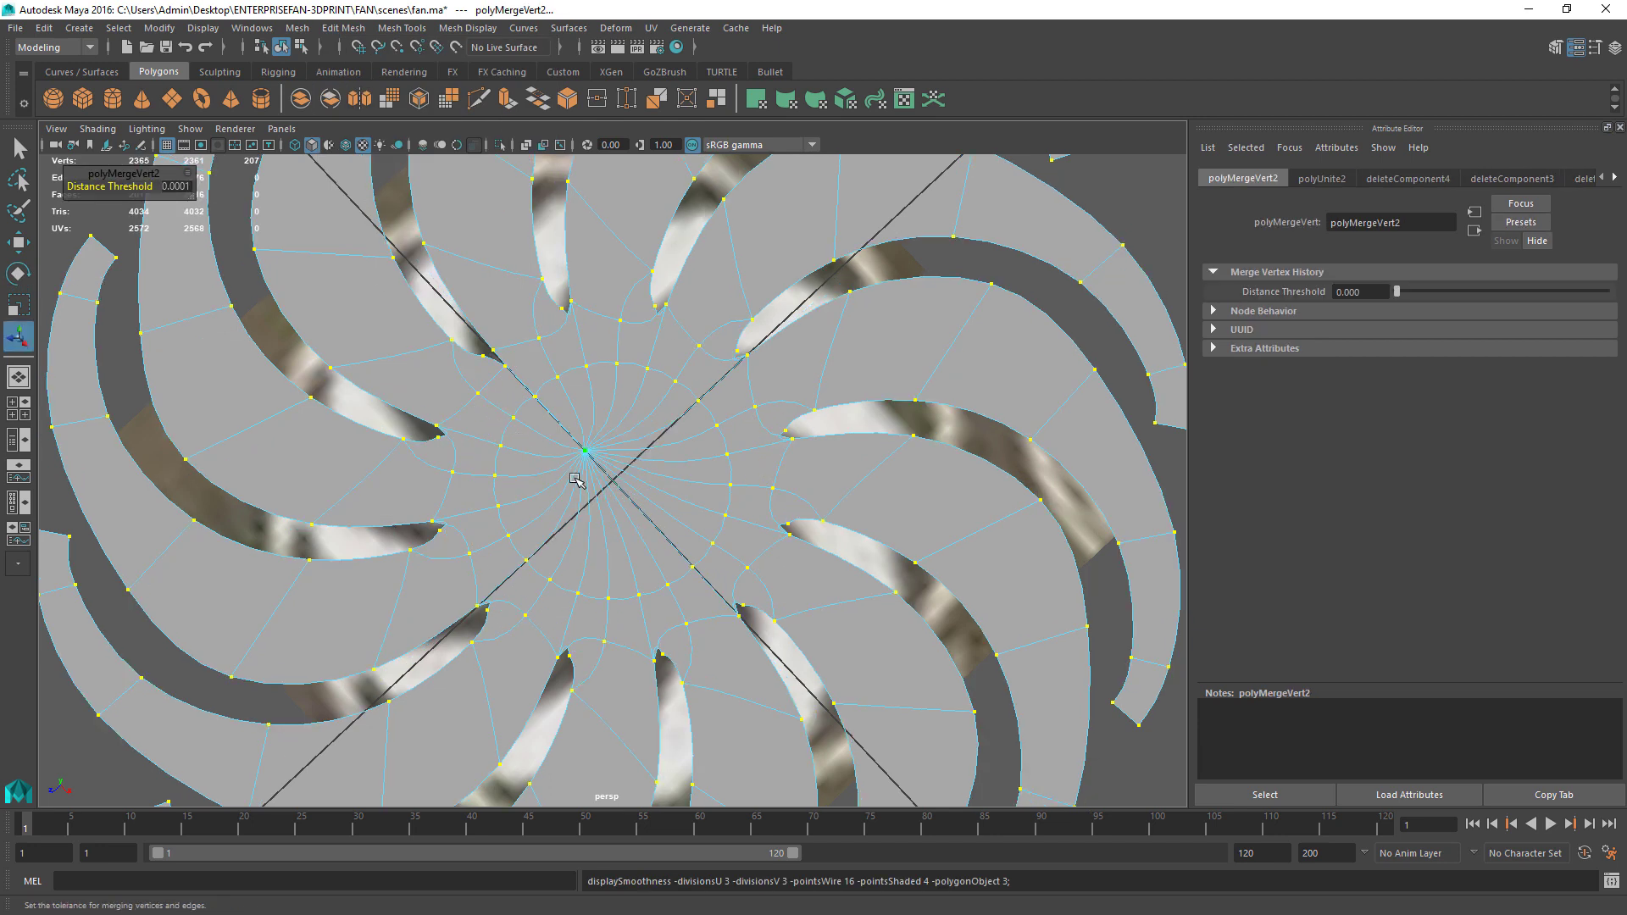
{"action": "key", "text": "1"}
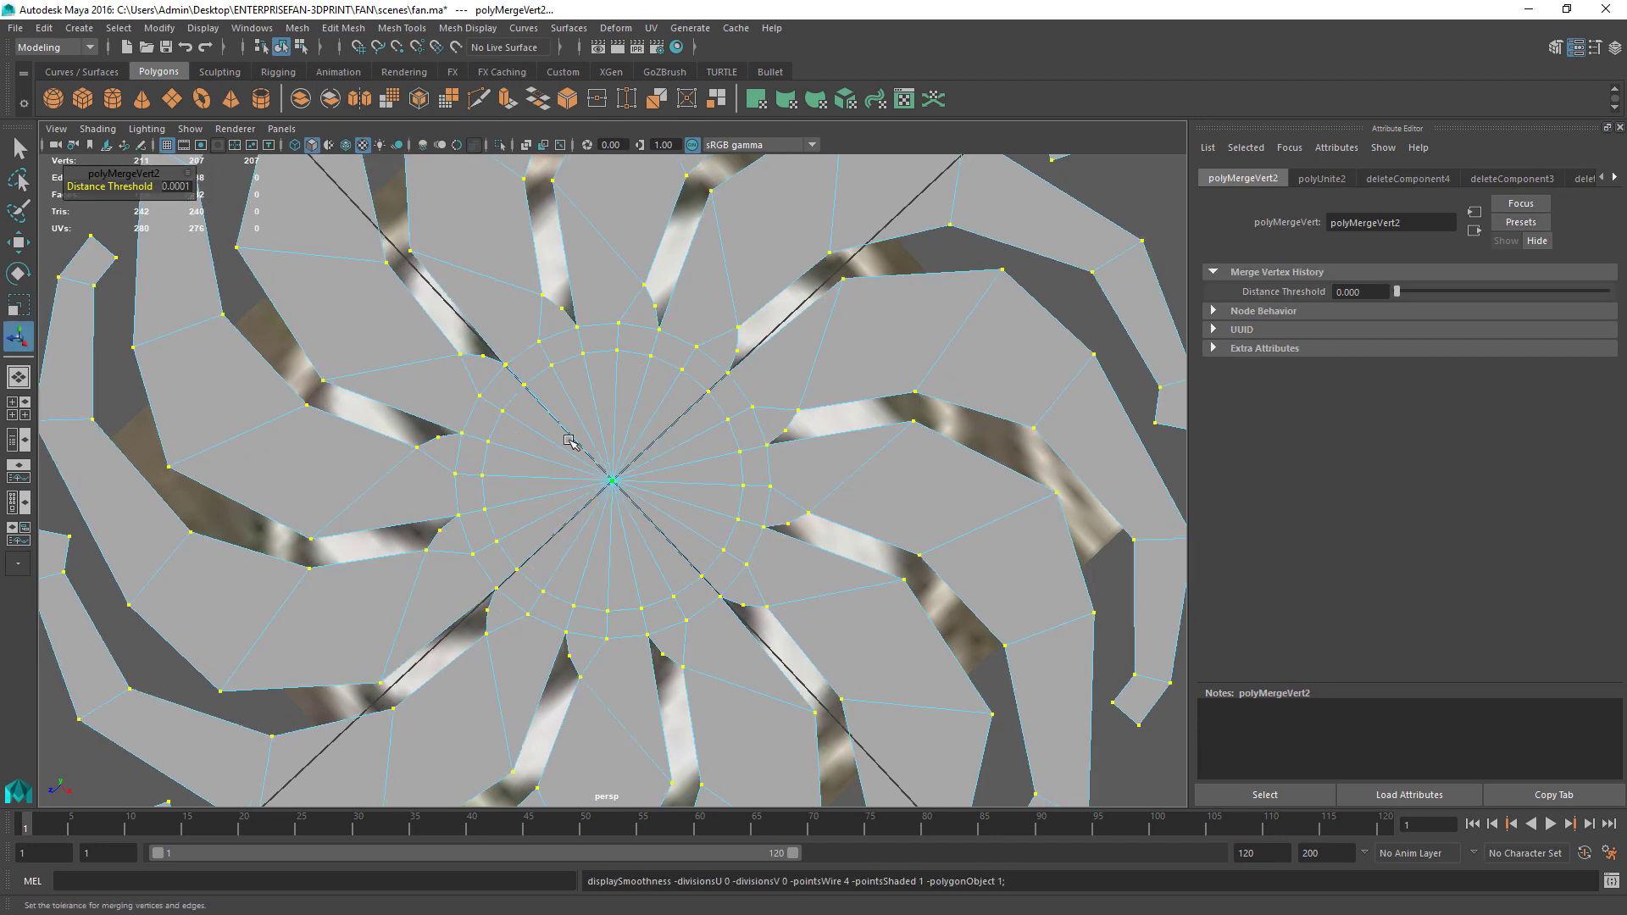
{"action": "scroll", "coordinate": [606, 429], "scroll_direction": "down", "scroll_amount": 8}
{"action": "left_click_drag", "start_coordinate": [607, 429], "coordinate": [611, 505], "text": "alt"}
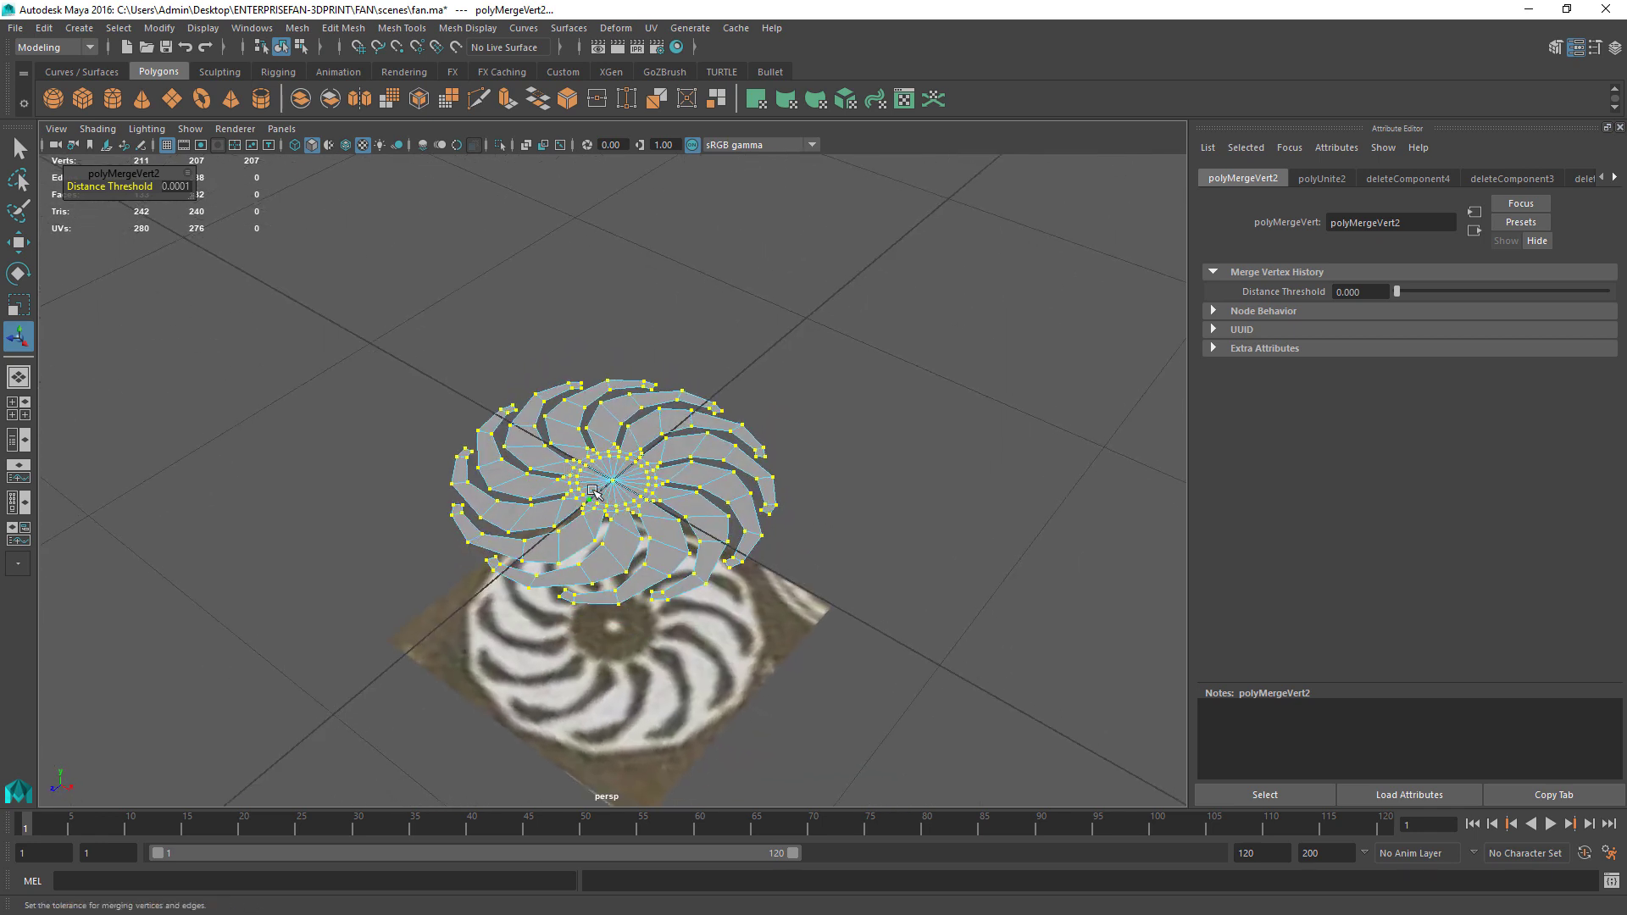
{"action": "right_click_drag", "start_coordinate": [619, 464], "coordinate": [638, 446]}
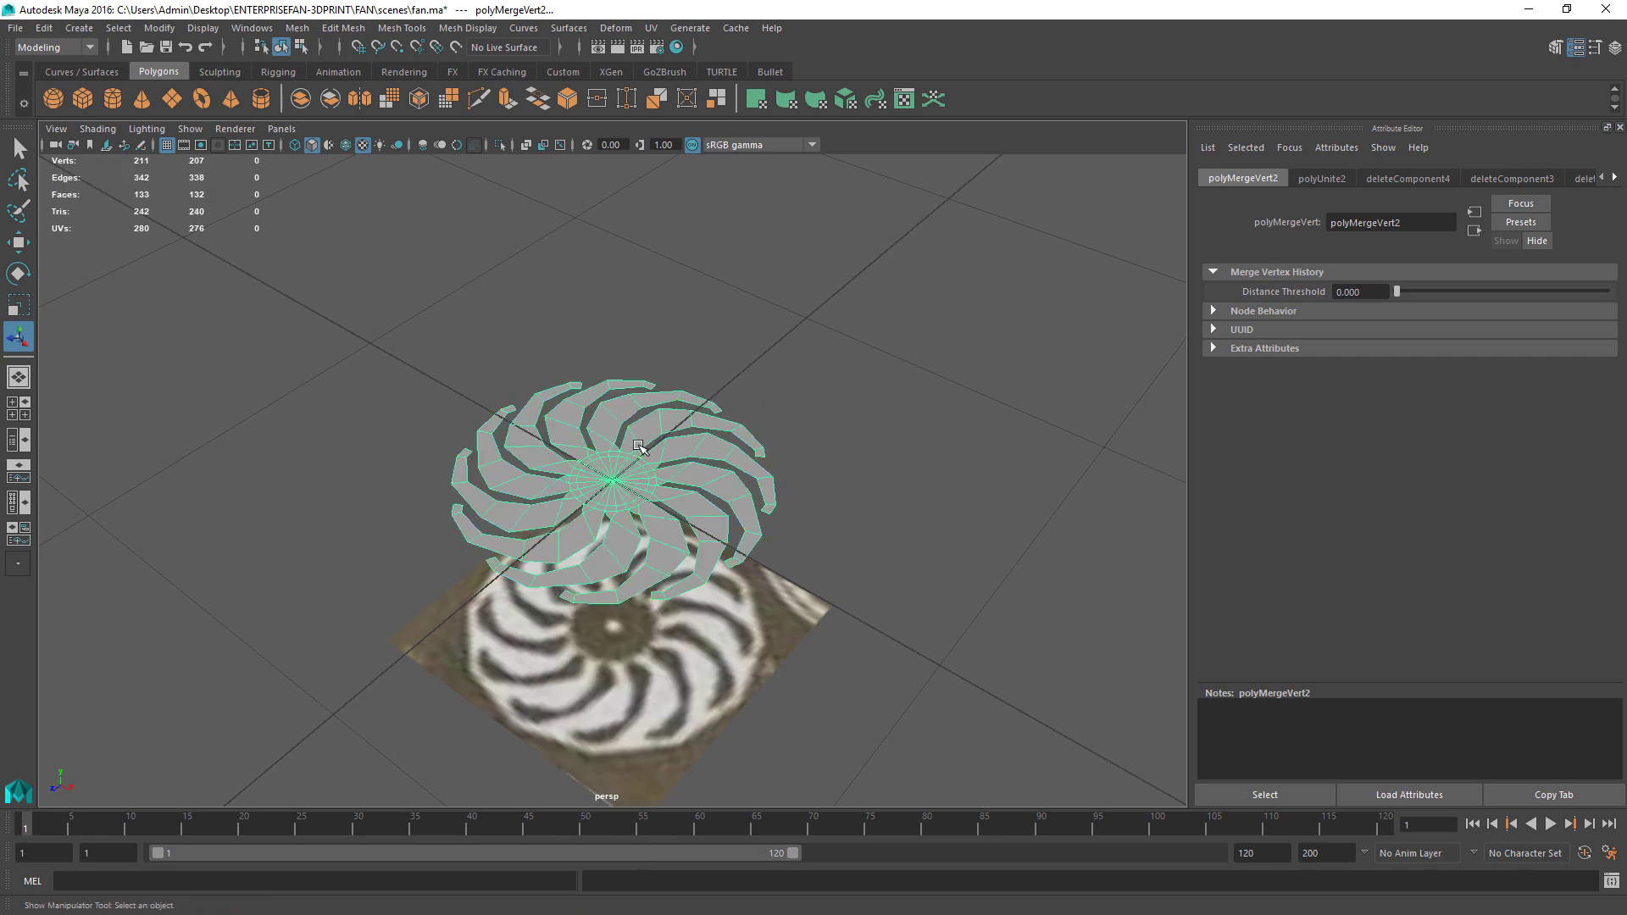
Step: Switch to the Animation menu set and create a lattice around the fan
{"action": "left_click", "coordinate": [89, 47]}
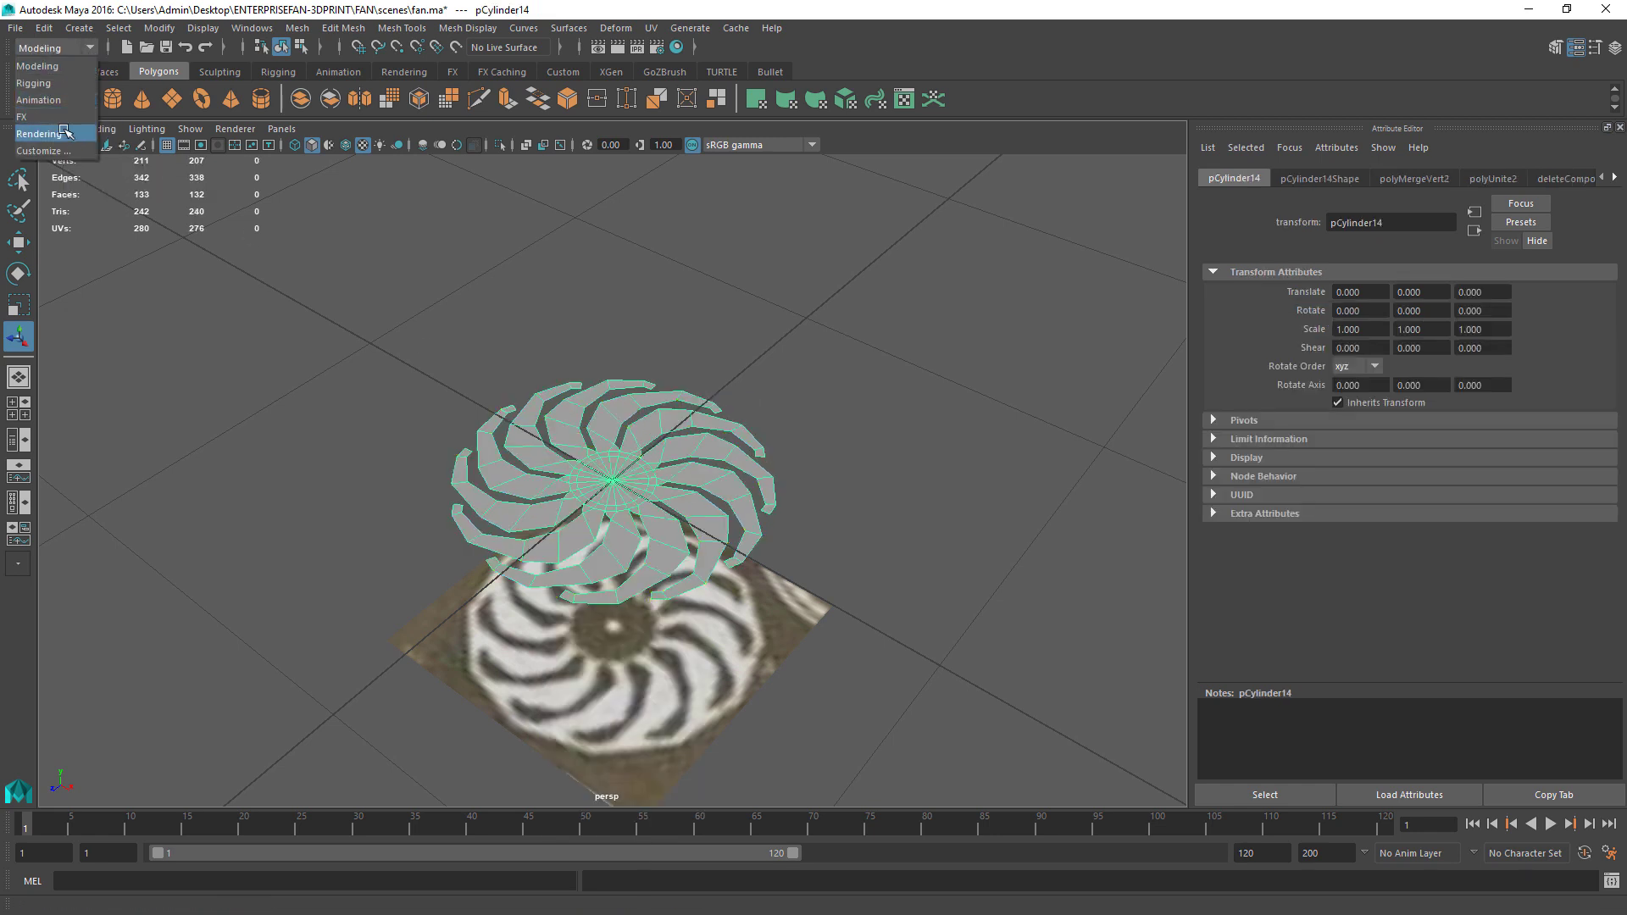
{"action": "left_click", "coordinate": [39, 100]}
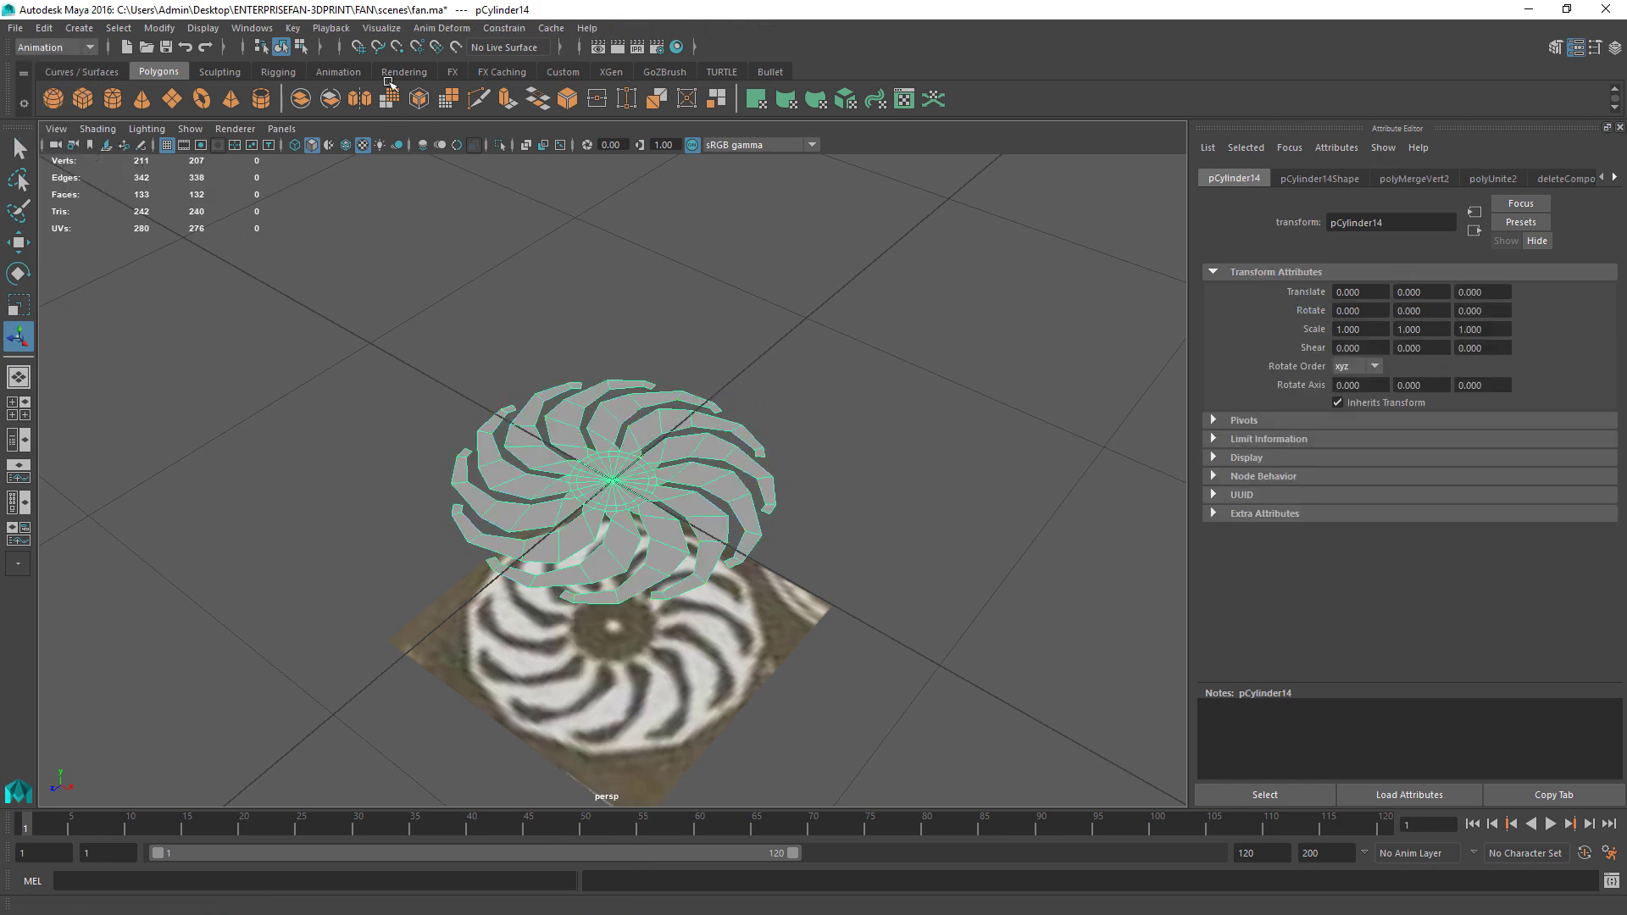
{"action": "left_click", "coordinate": [445, 27]}
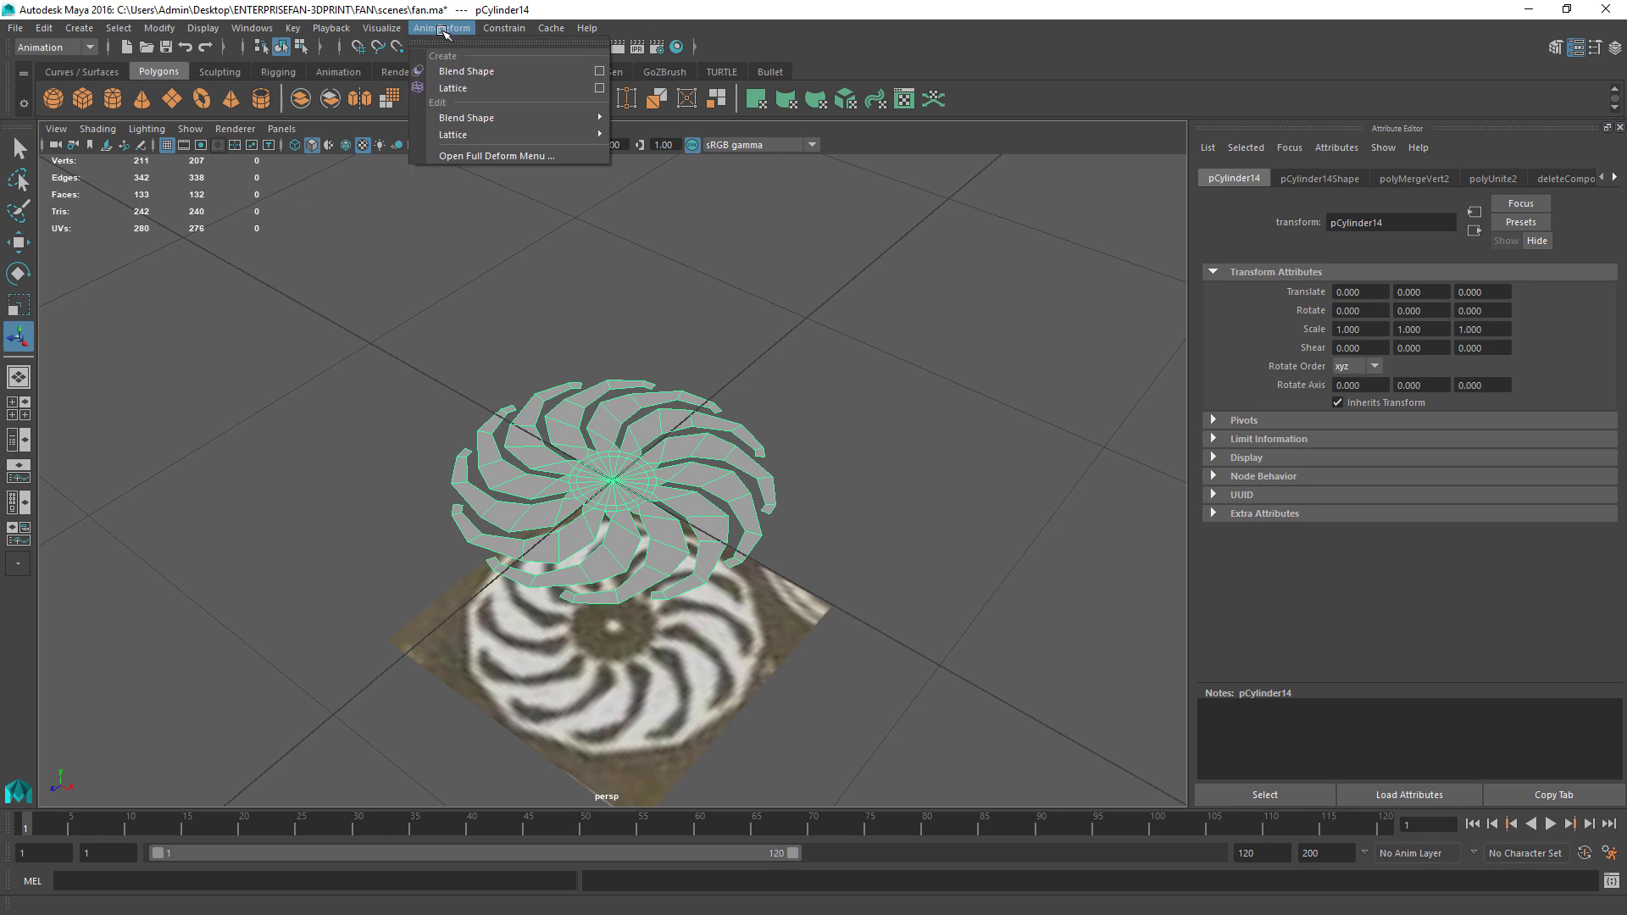
{"action": "left_click", "coordinate": [509, 89]}
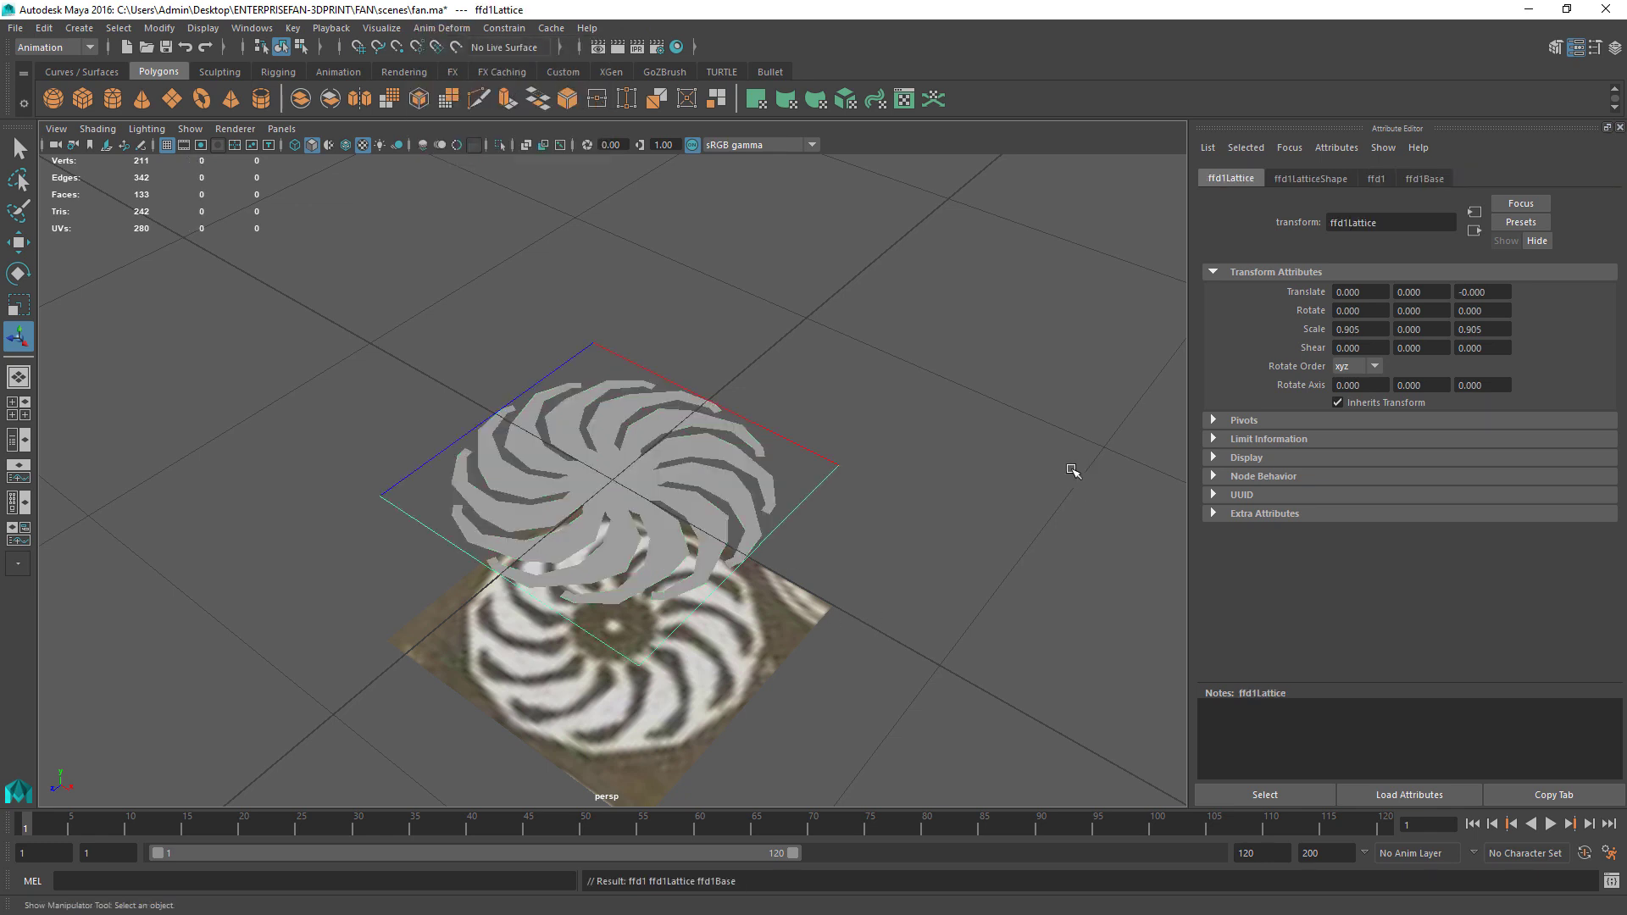
Step: Set ffd1LatticeShape's S, T and U divisions to 4, 2 and 4
{"action": "left_click", "coordinate": [1376, 180]}
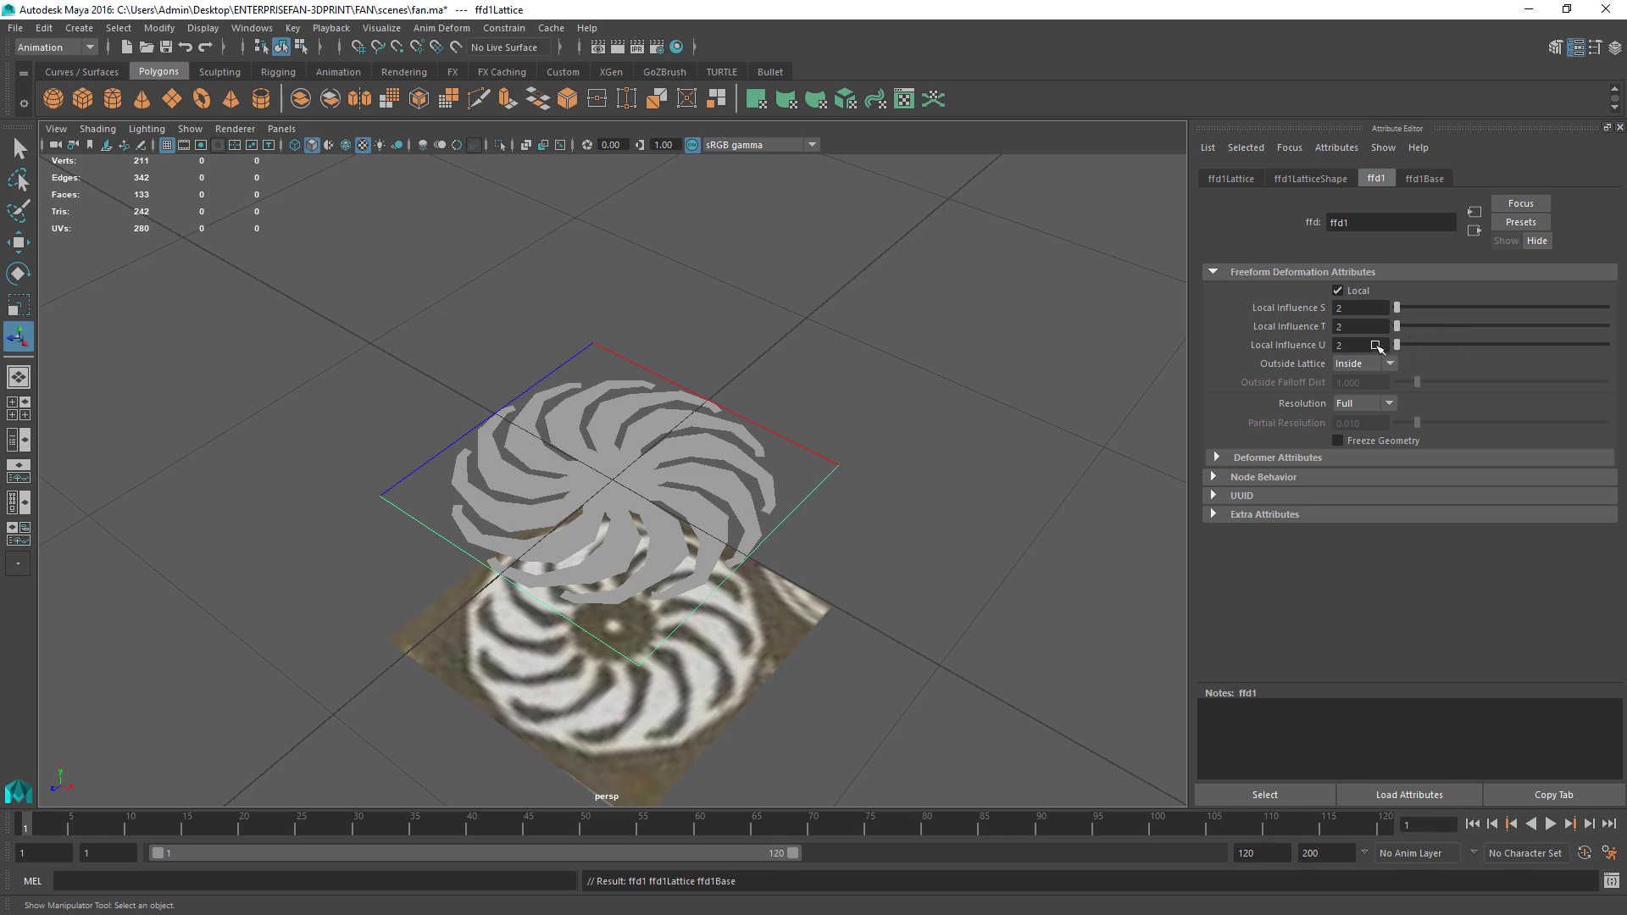
{"action": "left_click", "coordinate": [1300, 180]}
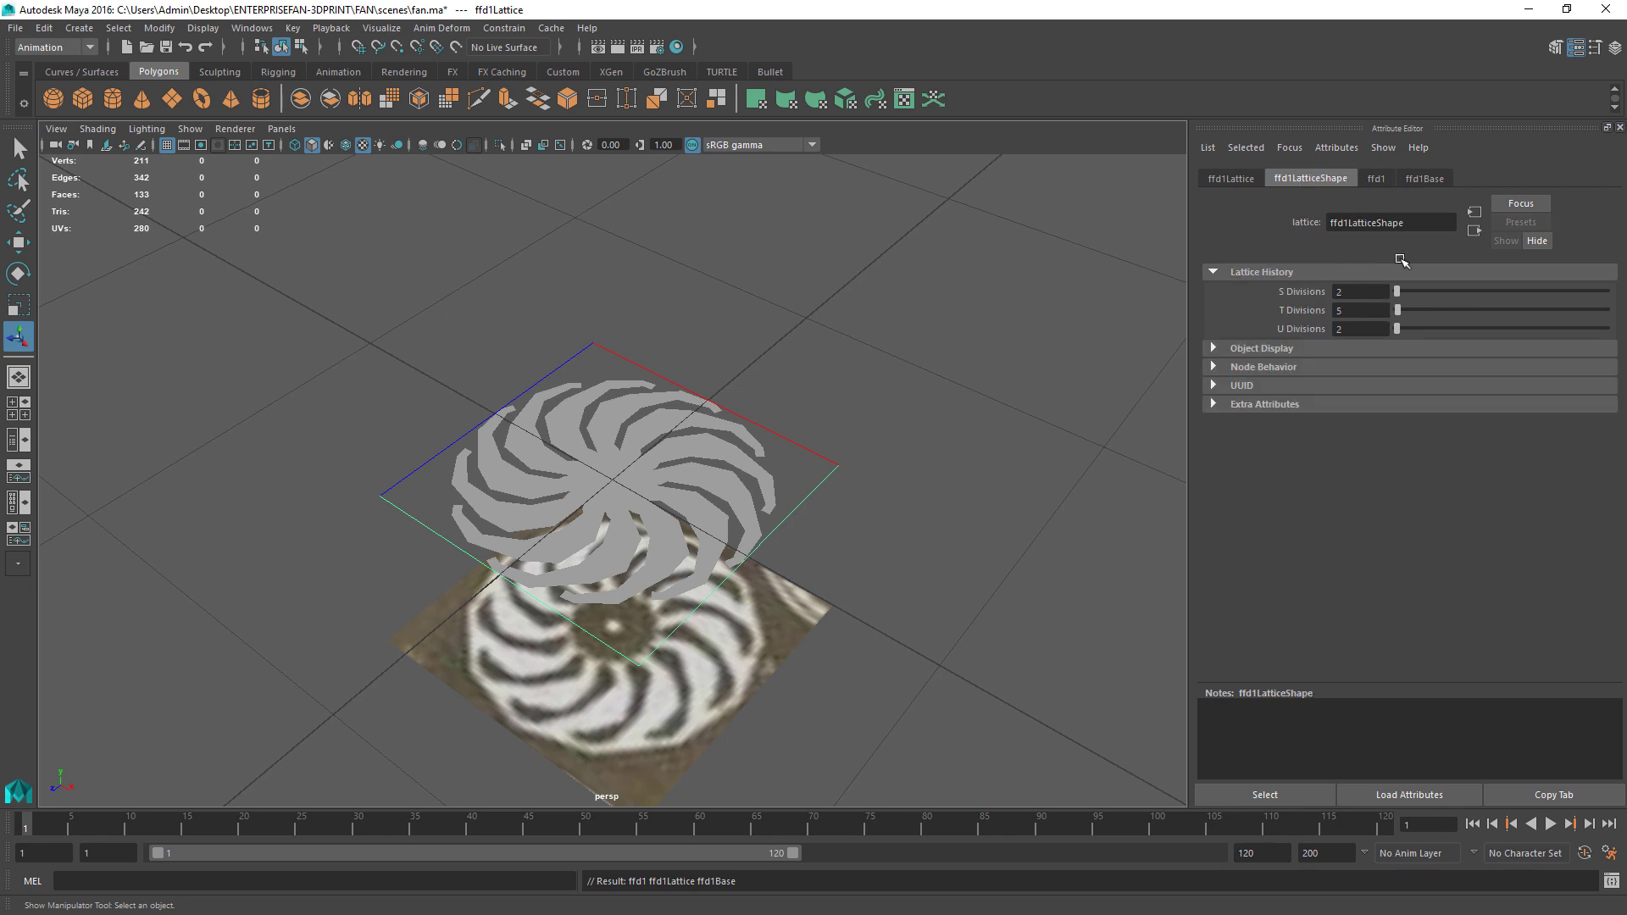
{"action": "left_click_drag", "start_coordinate": [1400, 293], "coordinate": [1400, 291]}
{"action": "left_click_drag", "start_coordinate": [1400, 330], "coordinate": [1400, 329]}
{"action": "double_click", "coordinate": [1356, 291]}
{"action": "type", "text": "3"}
{"action": "key", "text": "Return"}
{"action": "double_click", "coordinate": [1341, 292]}
{"action": "double_click", "coordinate": [1349, 329]}
{"action": "left_click", "coordinate": [1372, 294]}
{"action": "right_click_drag", "start_coordinate": [738, 561], "coordinate": [841, 428]}
{"action": "left_click", "coordinate": [834, 472]}
Step: Switch to lattice point mode and pick the outer corner and near-edge points
{"action": "key", "text": "Caps_Lock"}
{"action": "left_click_drag", "start_coordinate": [818, 423], "coordinate": [720, 378]}
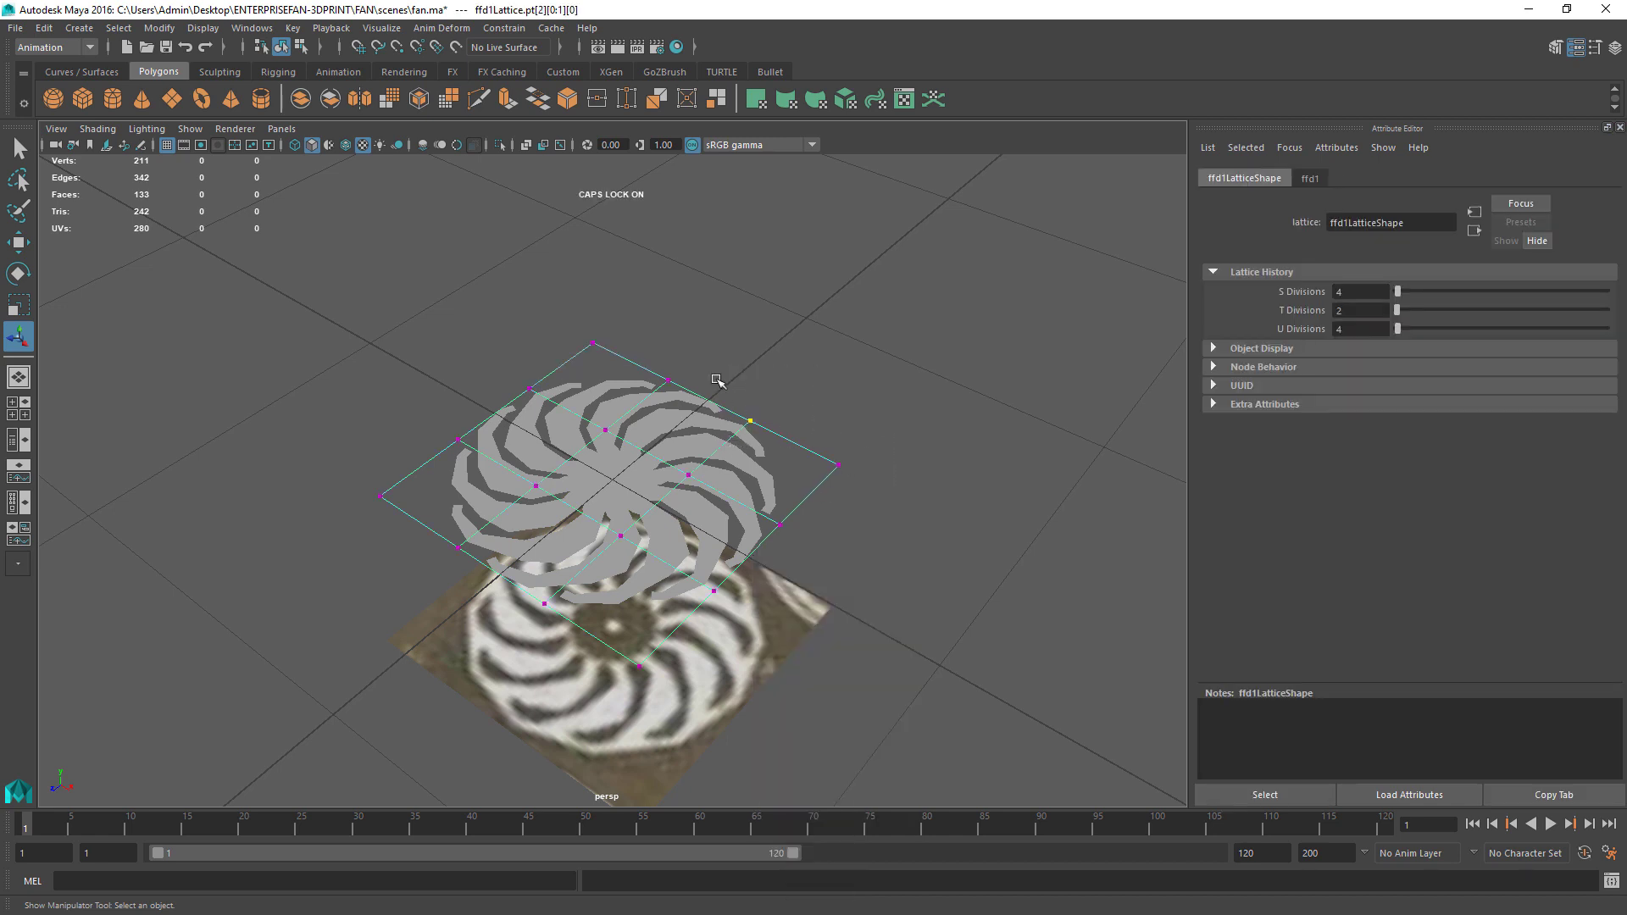
{"action": "left_click_drag", "start_coordinate": [639, 318], "coordinate": [549, 407]}
{"action": "left_click_drag", "start_coordinate": [441, 423], "coordinate": [490, 457]}
{"action": "left_click_drag", "start_coordinate": [335, 478], "coordinate": [495, 575]}
{"action": "left_click_drag", "start_coordinate": [518, 633], "coordinate": [568, 586]}
{"action": "left_click", "coordinate": [760, 576]}
{"action": "left_click_drag", "start_coordinate": [778, 577], "coordinate": [631, 676]}
{"action": "left_click", "coordinate": [715, 646]}
{"action": "key", "text": "ctrl+z"}
{"action": "key", "text": "ctrl+z"}
Step: Add the remaining outer far-edge and corner lattice points to the selection
{"action": "left_click_drag", "start_coordinate": [611, 670], "coordinate": [667, 640], "text": "shift"}
{"action": "left_click_drag", "start_coordinate": [566, 585], "coordinate": [539, 608], "text": "shift"}
{"action": "left_click_drag", "start_coordinate": [434, 584], "coordinate": [479, 532], "text": "shift"}
{"action": "left_click_drag", "start_coordinate": [566, 286], "coordinate": [884, 542], "text": "shift"}
{"action": "left_click_drag", "start_coordinate": [703, 638], "coordinate": [743, 581], "text": "shift"}
{"action": "left_click_drag", "start_coordinate": [418, 284], "coordinate": [545, 464], "text": "shift"}
Step: Lower and rotate the selected outer lattice points to bend the fan into a dome
{"action": "key", "text": "w"}
{"action": "left_click_drag", "start_coordinate": [619, 357], "coordinate": [508, 555]}
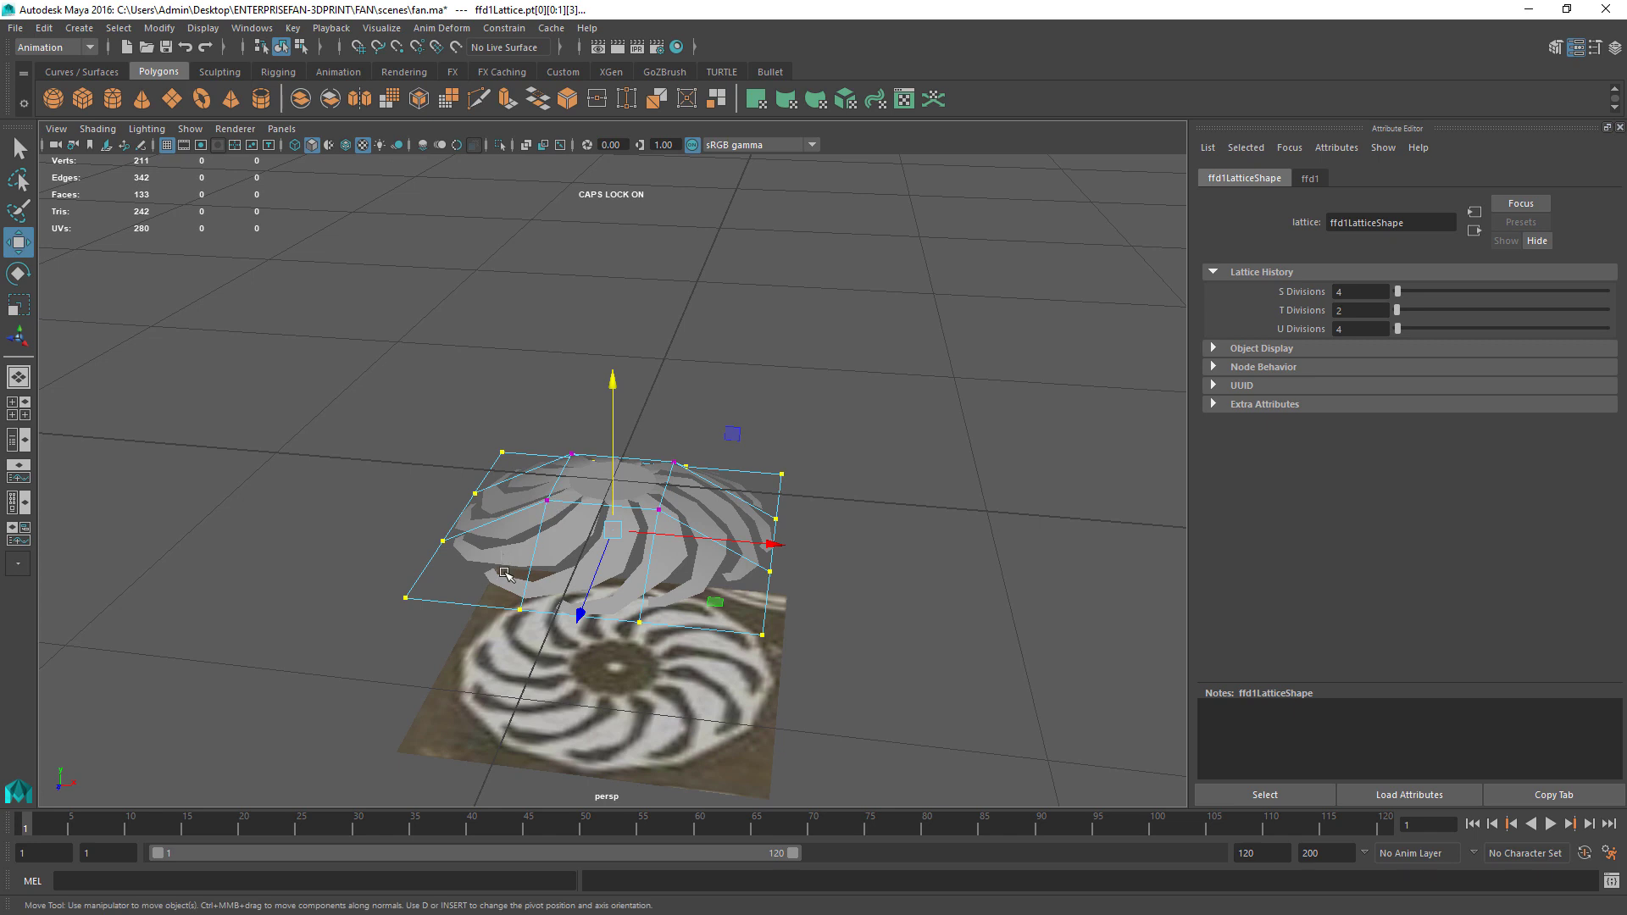
{"action": "key", "text": "e"}
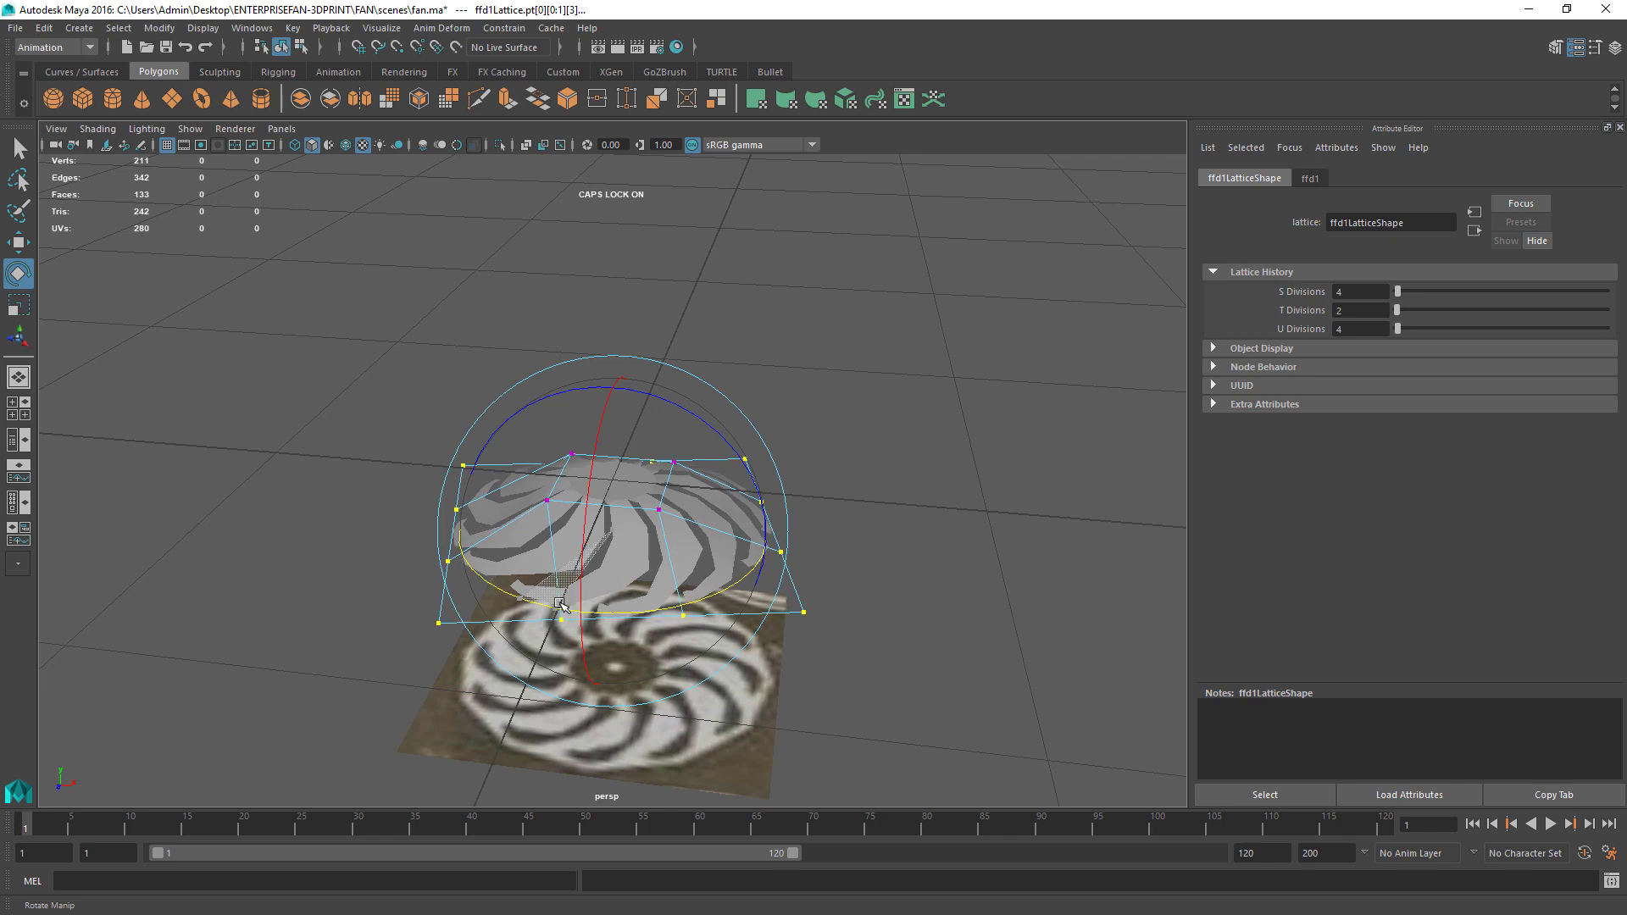
{"action": "left_click_drag", "start_coordinate": [467, 592], "coordinate": [536, 604]}
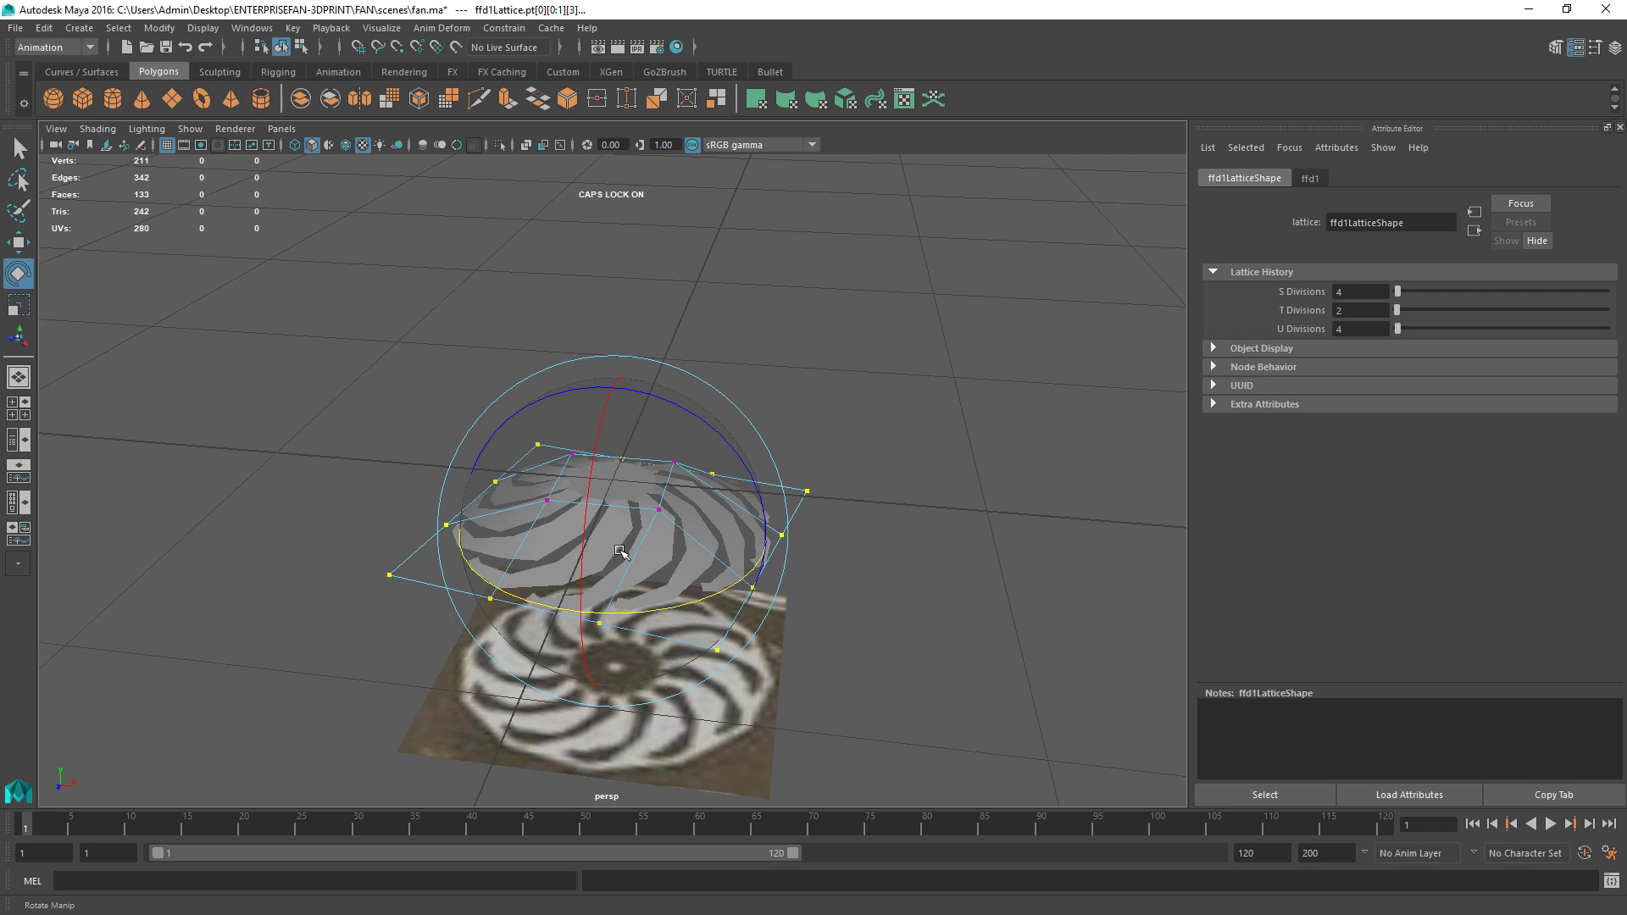
Step: Inspect the bent fan from lower angles and select the whole lattice
{"action": "left_click_drag", "start_coordinate": [824, 570], "coordinate": [621, 489], "text": "alt"}
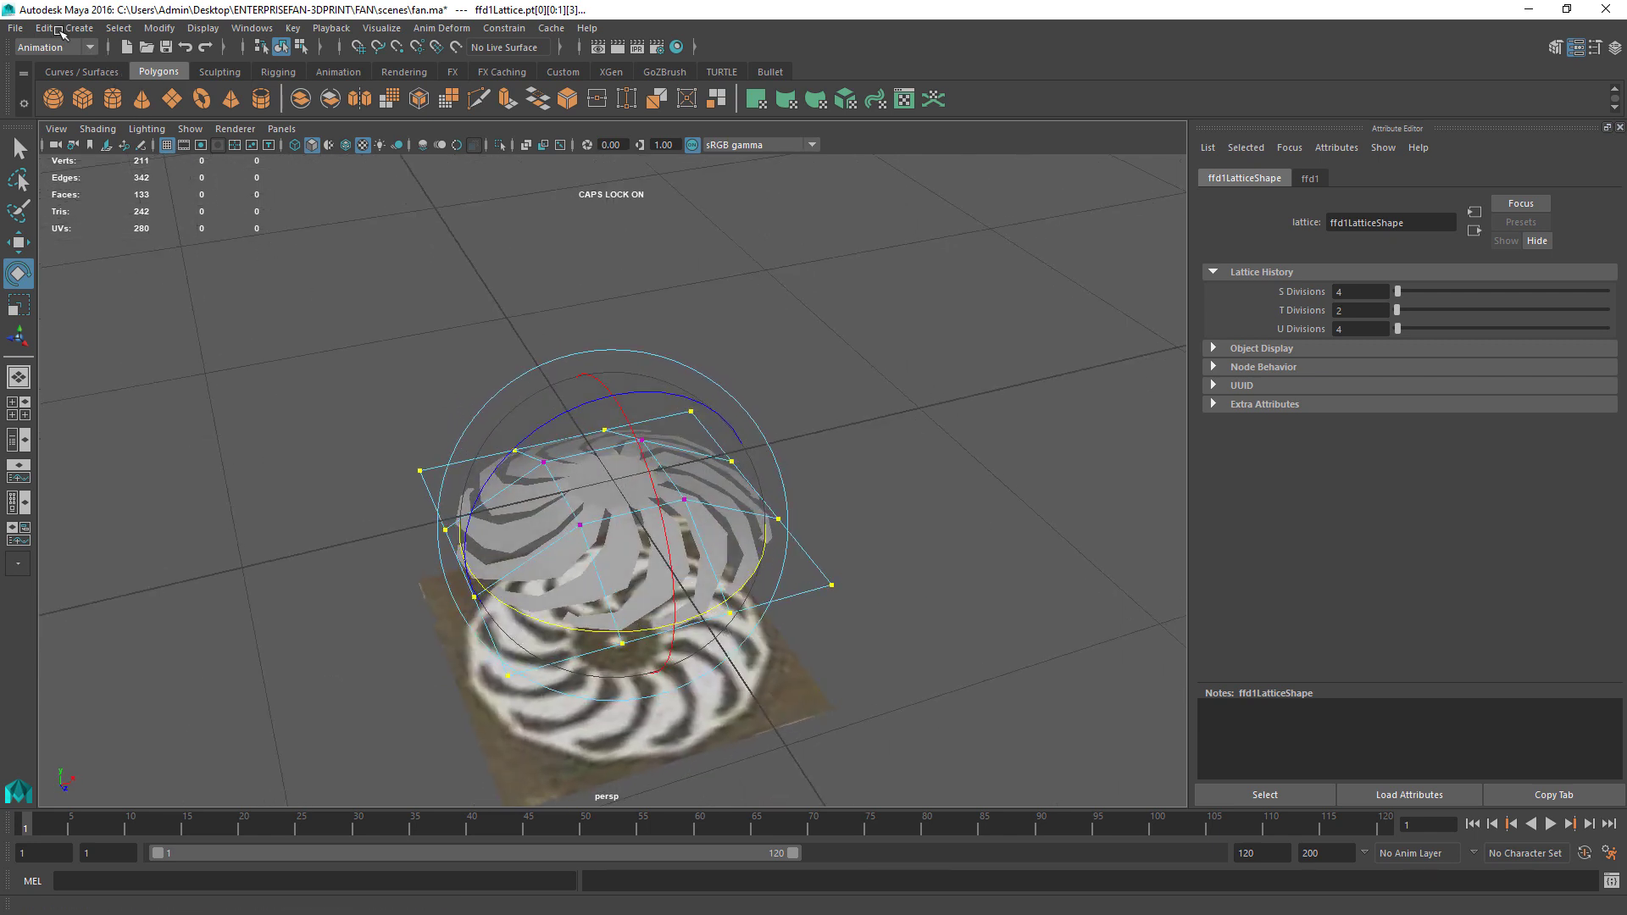
{"action": "left_click", "coordinate": [860, 576]}
{"action": "left_click_drag", "start_coordinate": [932, 548], "coordinate": [812, 551], "text": "alt"}
{"action": "right_click_drag", "start_coordinate": [749, 600], "coordinate": [818, 461]}
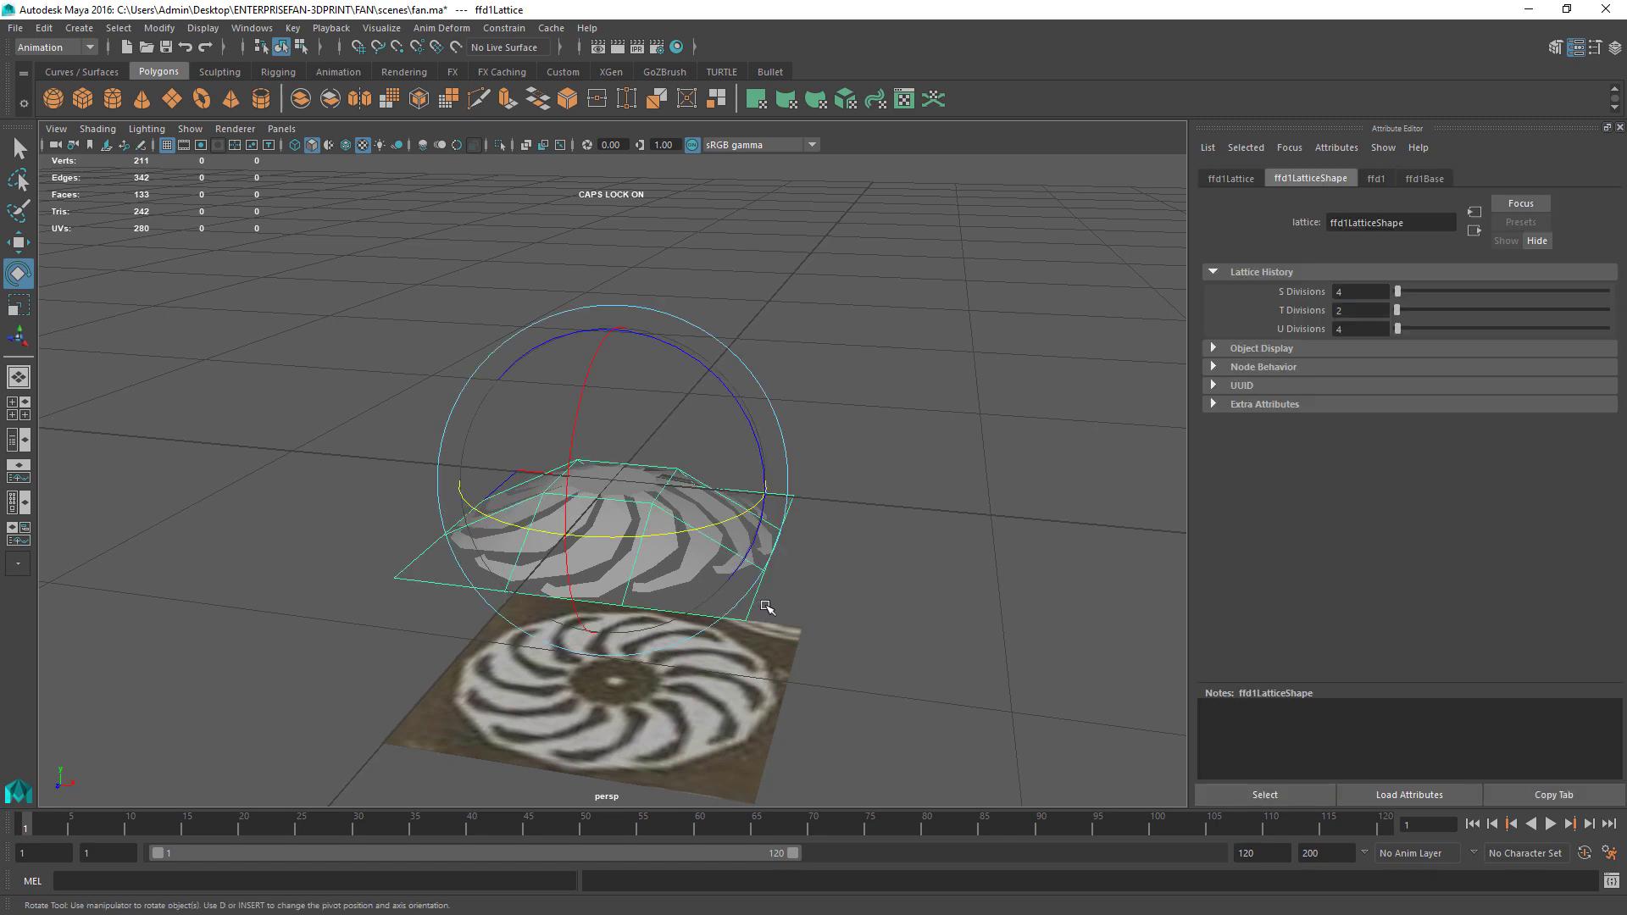
{"action": "left_click", "coordinate": [799, 607]}
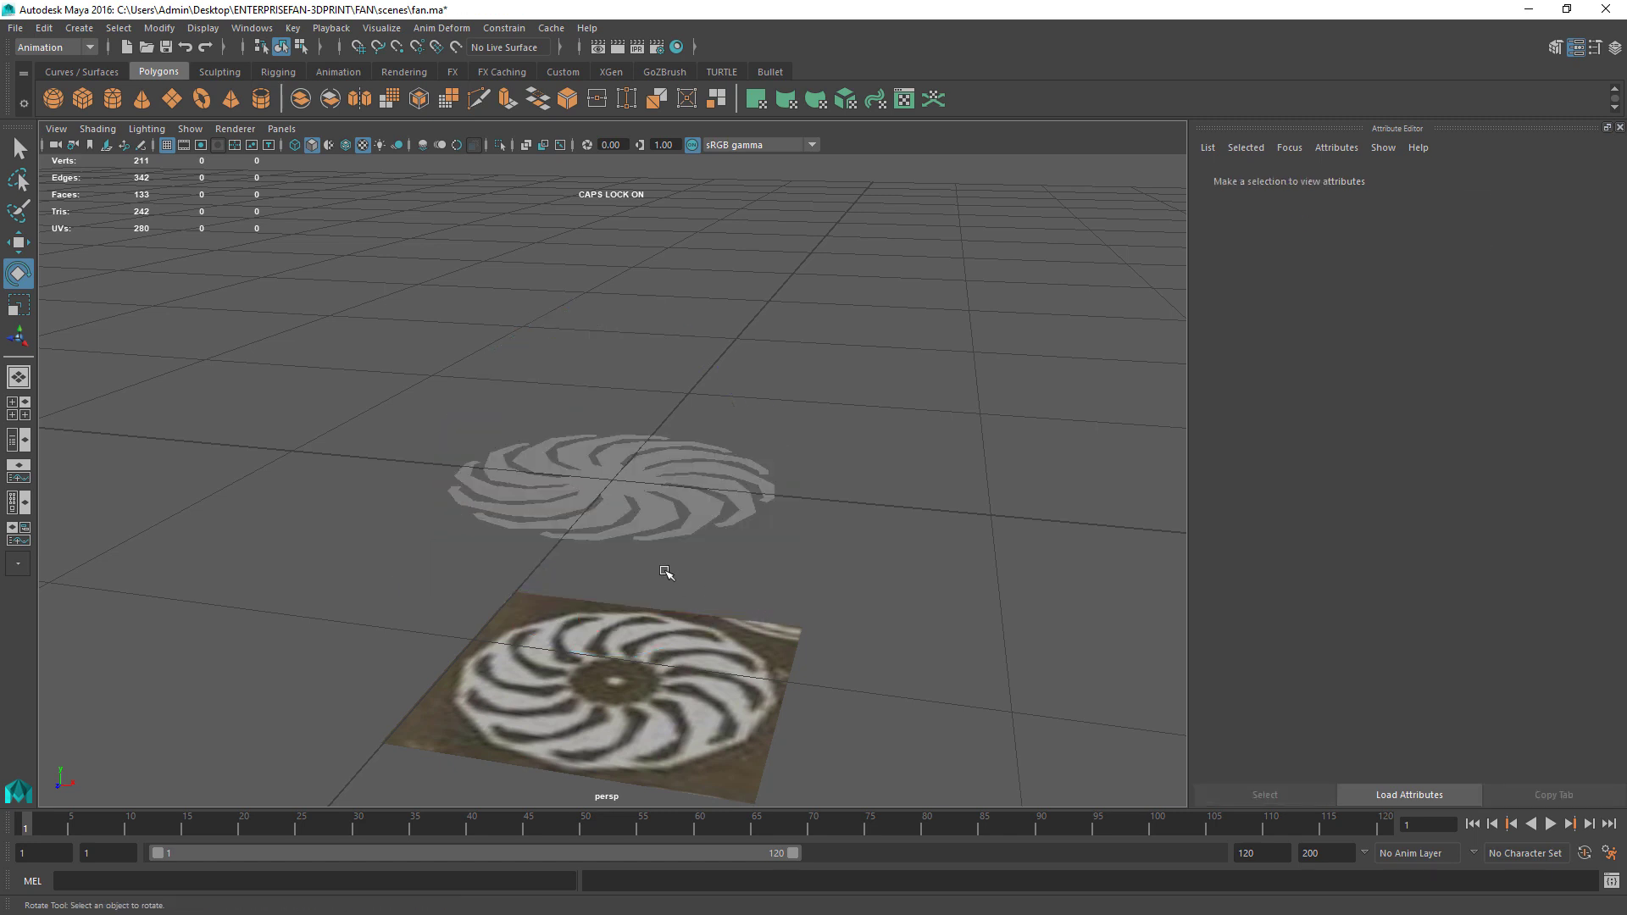
Step: Restore the lattice, delete all history to bake the dome into pCylinder14, and select it
{"action": "key", "text": "ctrl+z"}
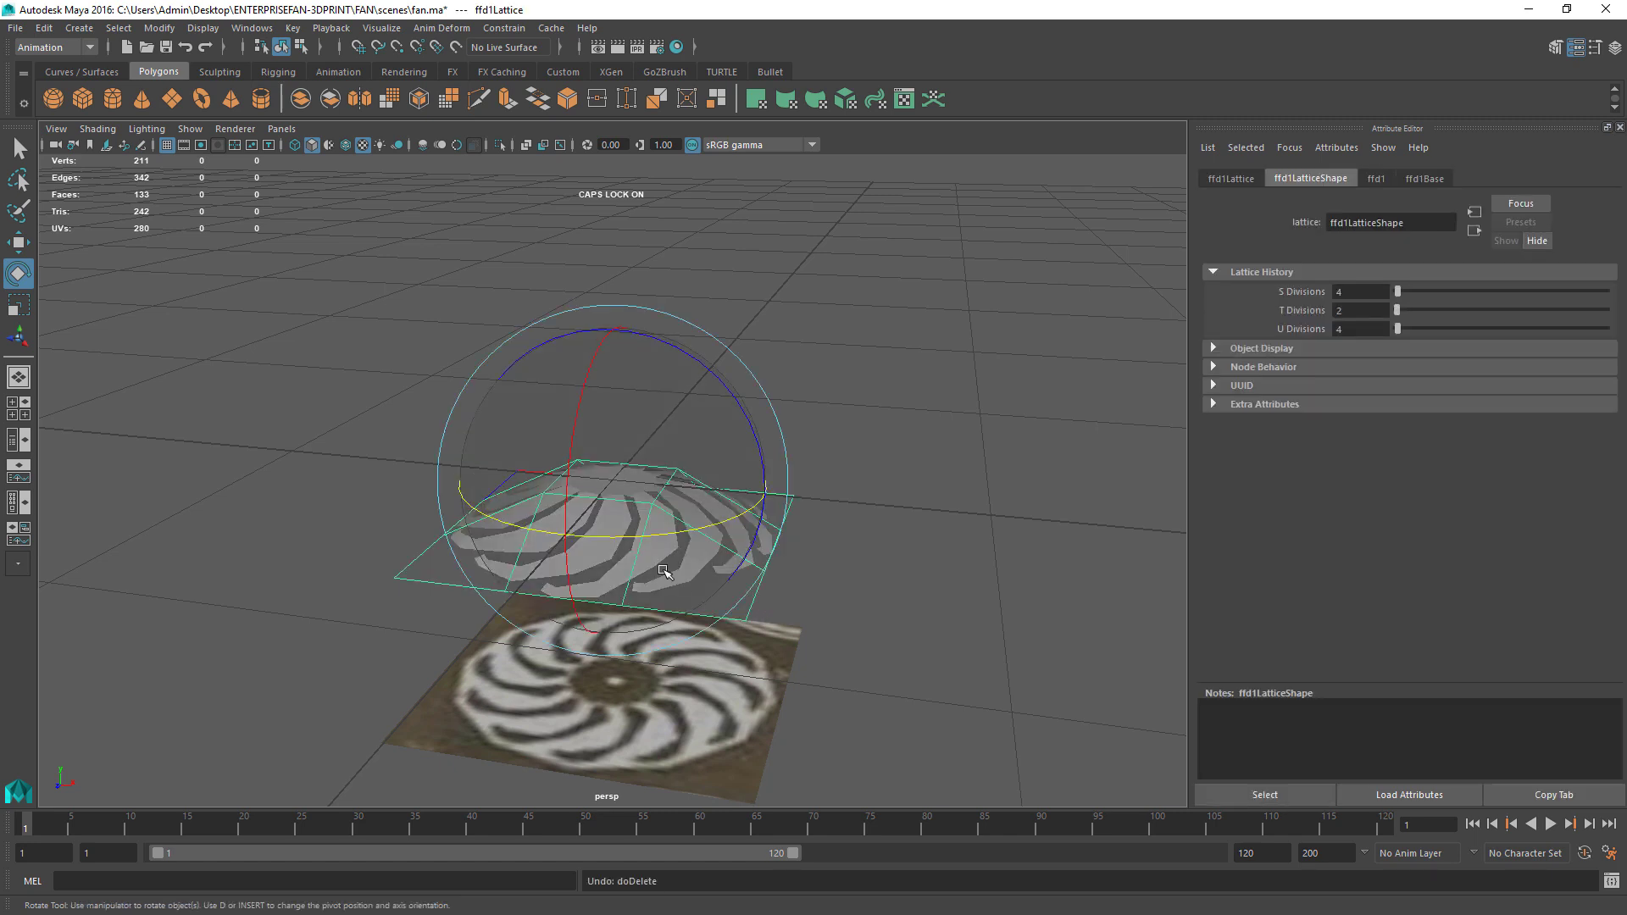
{"action": "left_click", "coordinate": [44, 28]}
{"action": "mouse_move", "coordinate": [106, 245]}
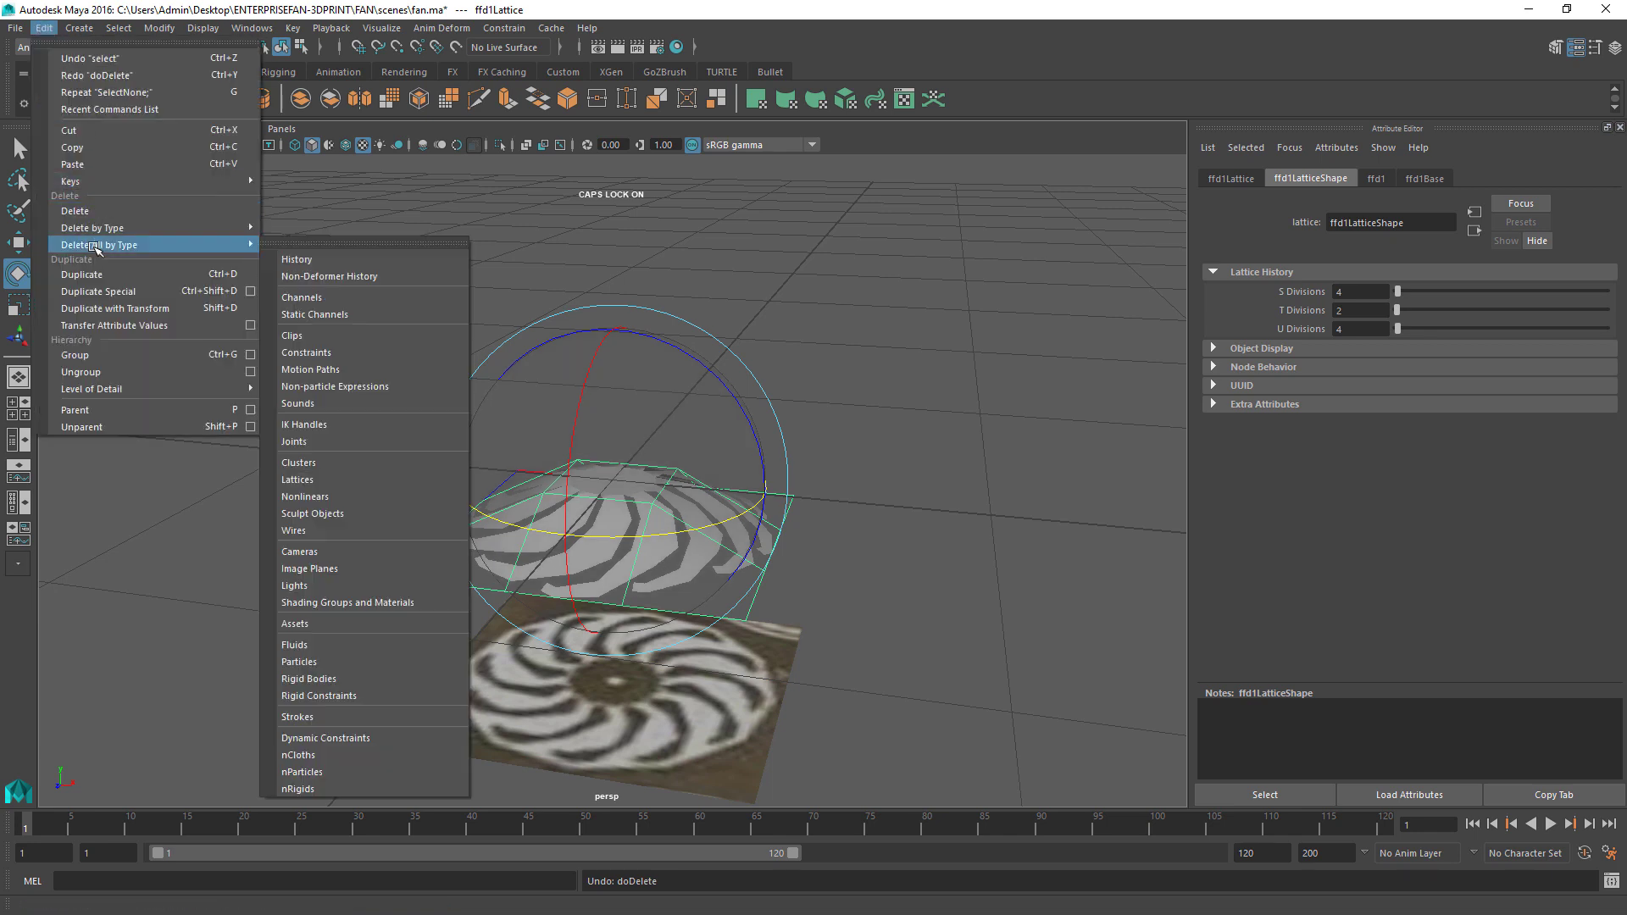
{"action": "left_click", "coordinate": [297, 259]}
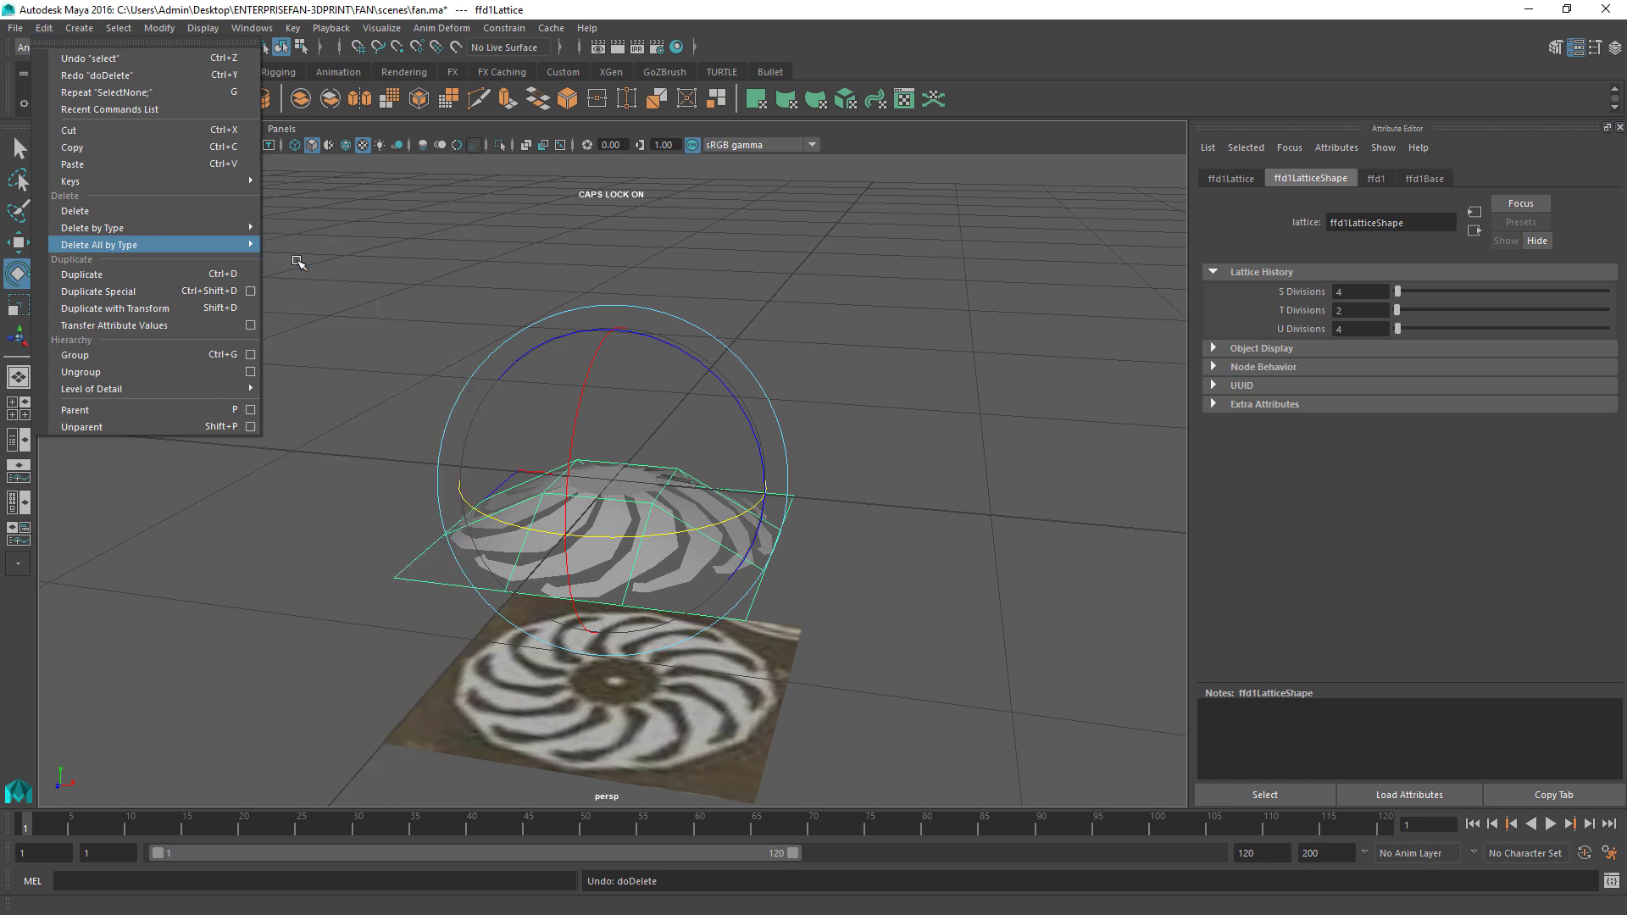
{"action": "left_click", "coordinate": [626, 496]}
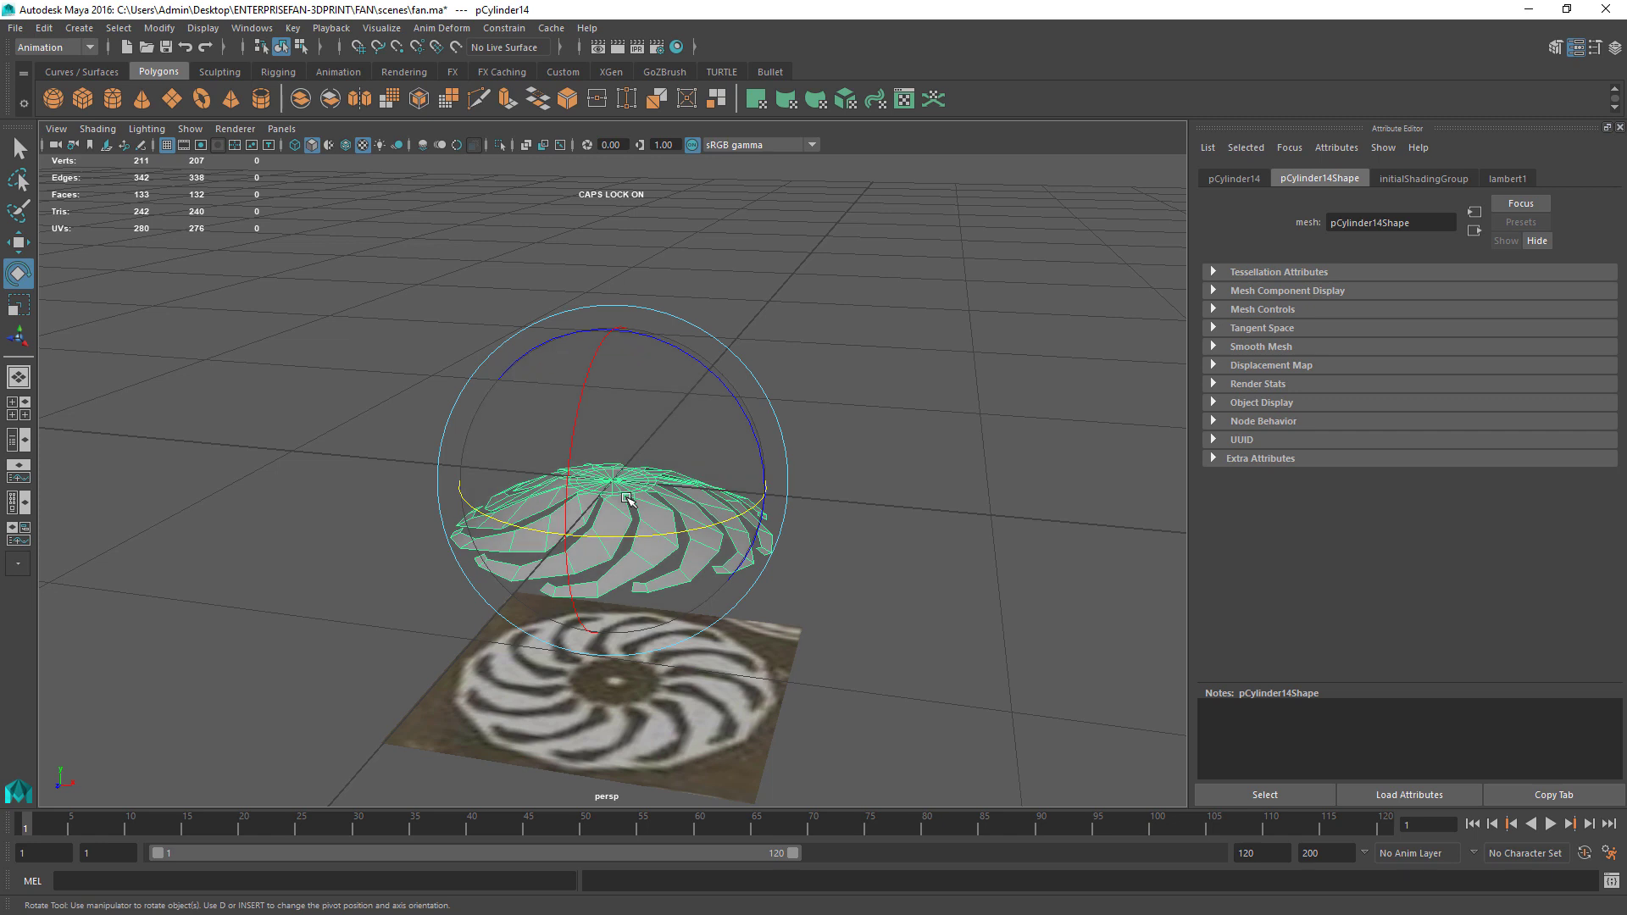
{"action": "key", "text": "w"}
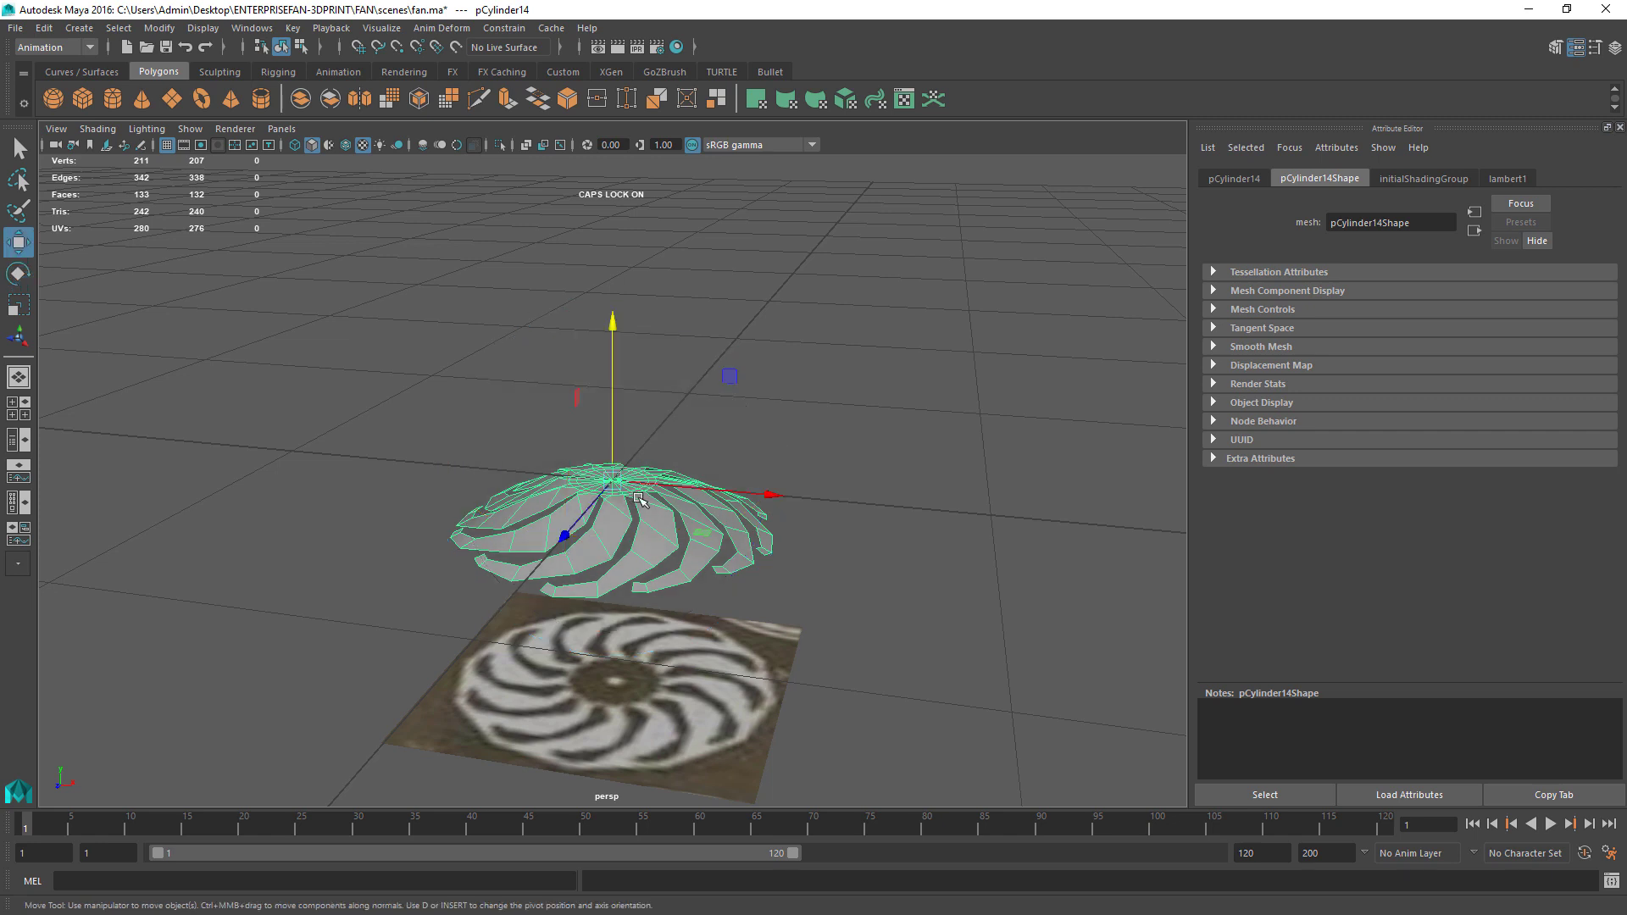
Step: Switch to the Modeling menu set and extrude the fan's faces to give it thickness
{"action": "left_click", "coordinate": [83, 49]}
{"action": "left_click", "coordinate": [37, 66]}
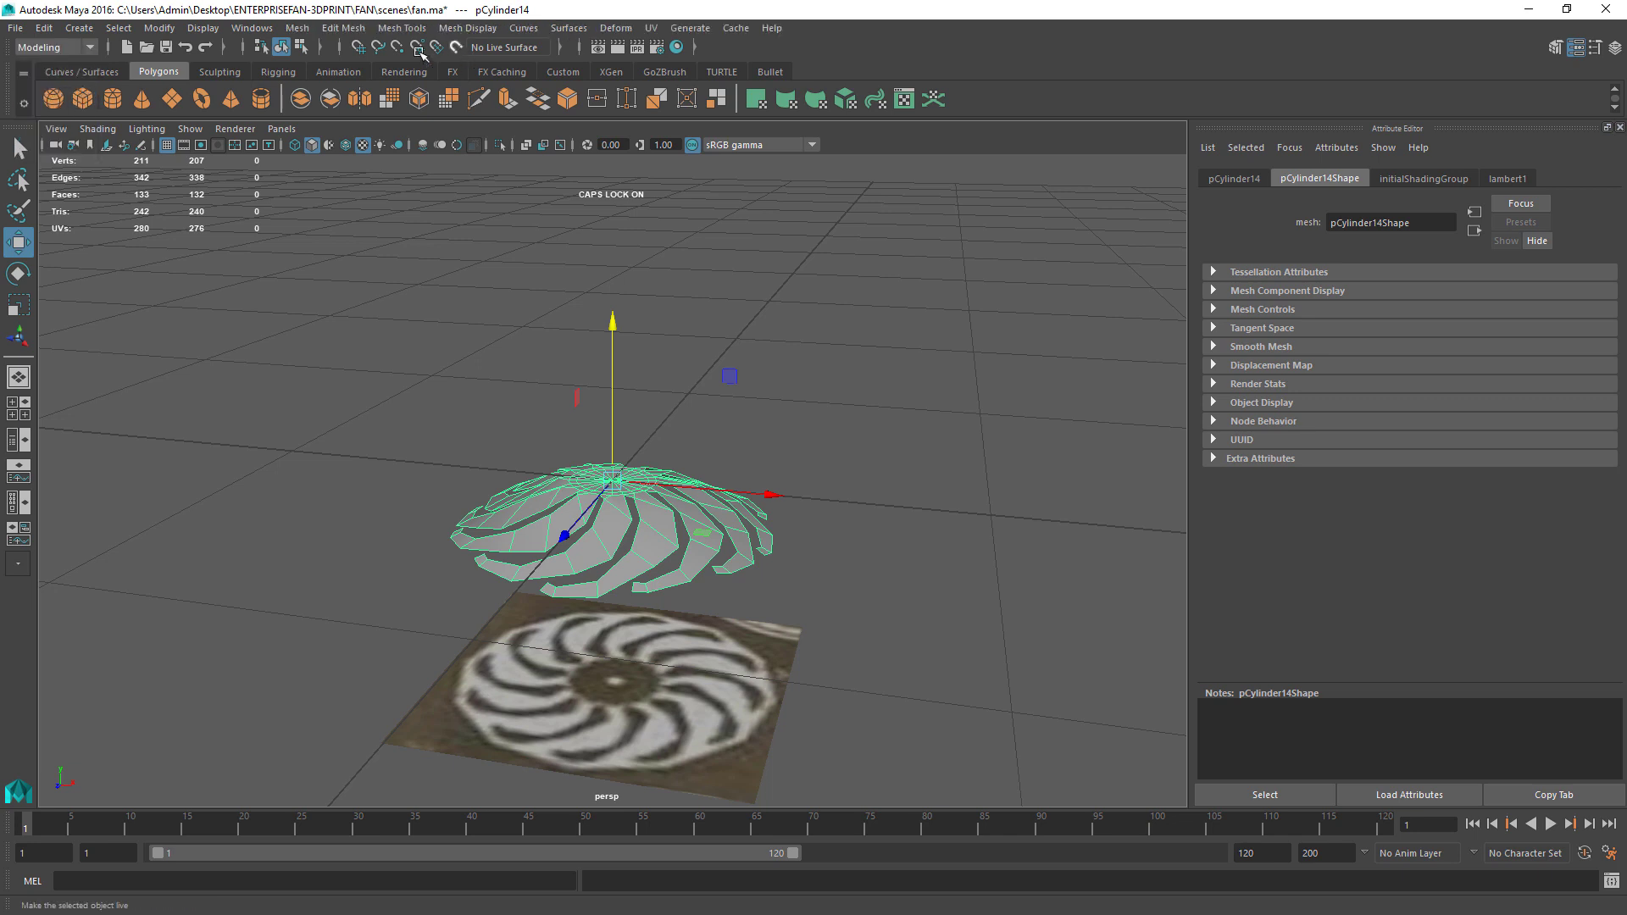
{"action": "left_click", "coordinate": [351, 29]}
{"action": "left_click", "coordinate": [360, 173]}
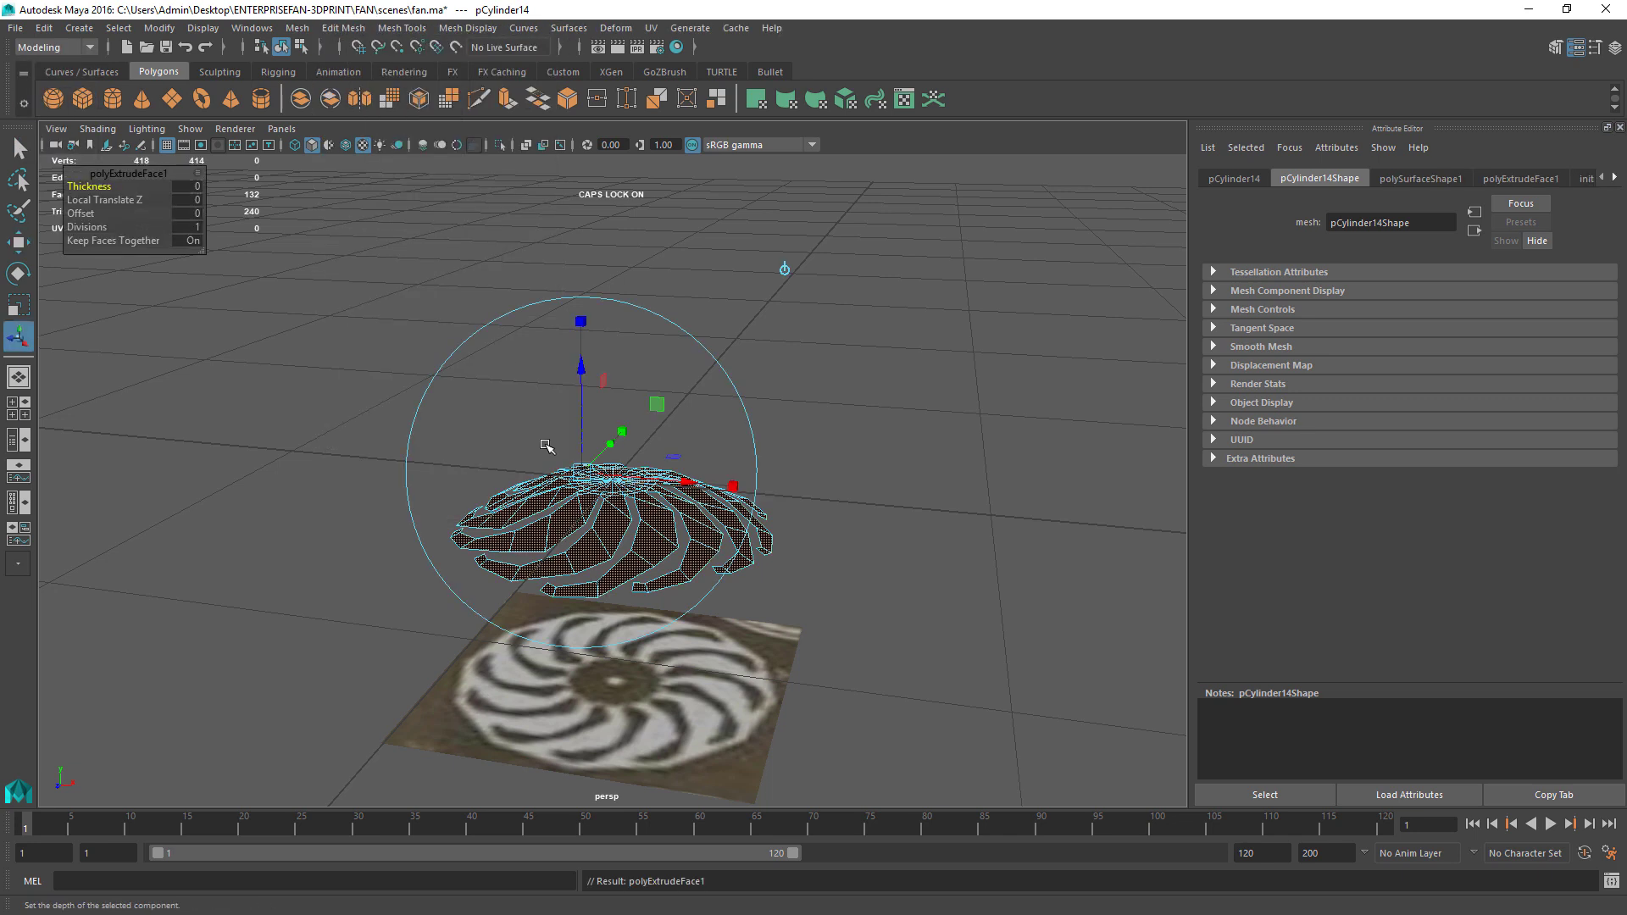
{"action": "left_click_drag", "start_coordinate": [583, 368], "coordinate": [583, 362]}
Step: Inspect the extruded fan from above, then undo the extrusion
{"action": "left_click", "coordinate": [826, 531]}
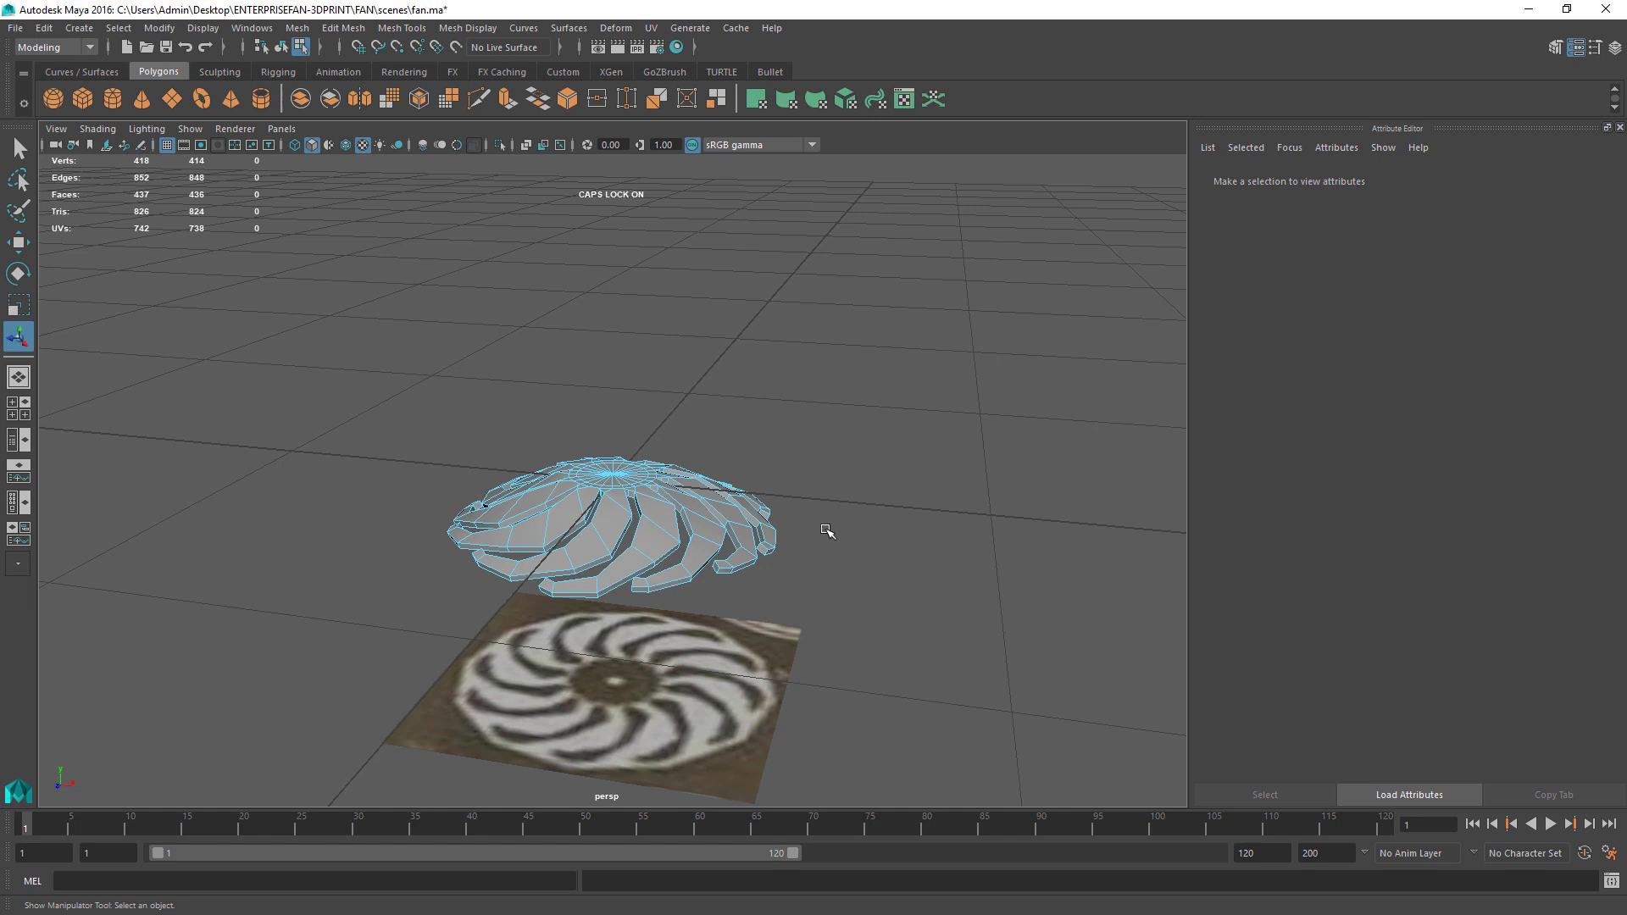
{"action": "mouse_move", "coordinate": [672, 586]}
{"action": "left_mouse_down", "text": "alt"}
{"action": "mouse_move", "coordinate": [901, 610]}
{"action": "mouse_move", "coordinate": [933, 657]}
{"action": "mouse_move", "coordinate": [958, 624]}
{"action": "mouse_move", "coordinate": [944, 570]}
{"action": "mouse_move", "coordinate": [868, 501]}
{"action": "mouse_move", "coordinate": [613, 509]}
{"action": "mouse_move", "coordinate": [590, 575]}
{"action": "mouse_move", "coordinate": [685, 562]}
{"action": "left_mouse_up", "text": "alt"}
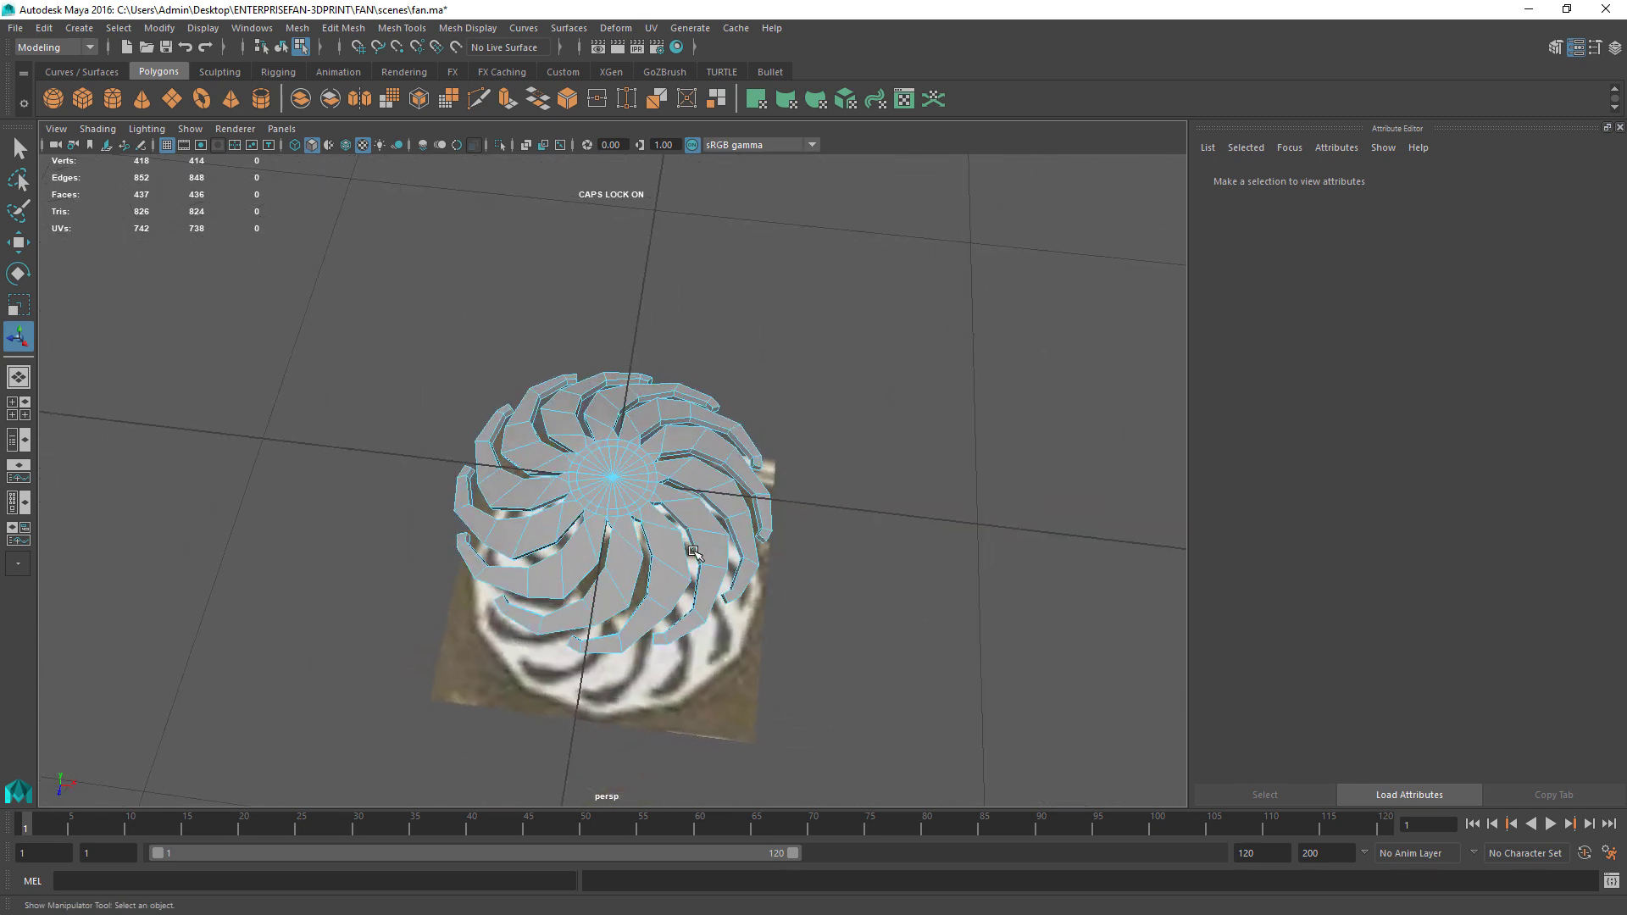
{"action": "scroll", "coordinate": [694, 552], "scroll_direction": "up", "scroll_amount": 3}
{"action": "scroll", "coordinate": [695, 553], "scroll_direction": "up", "scroll_amount": 3}
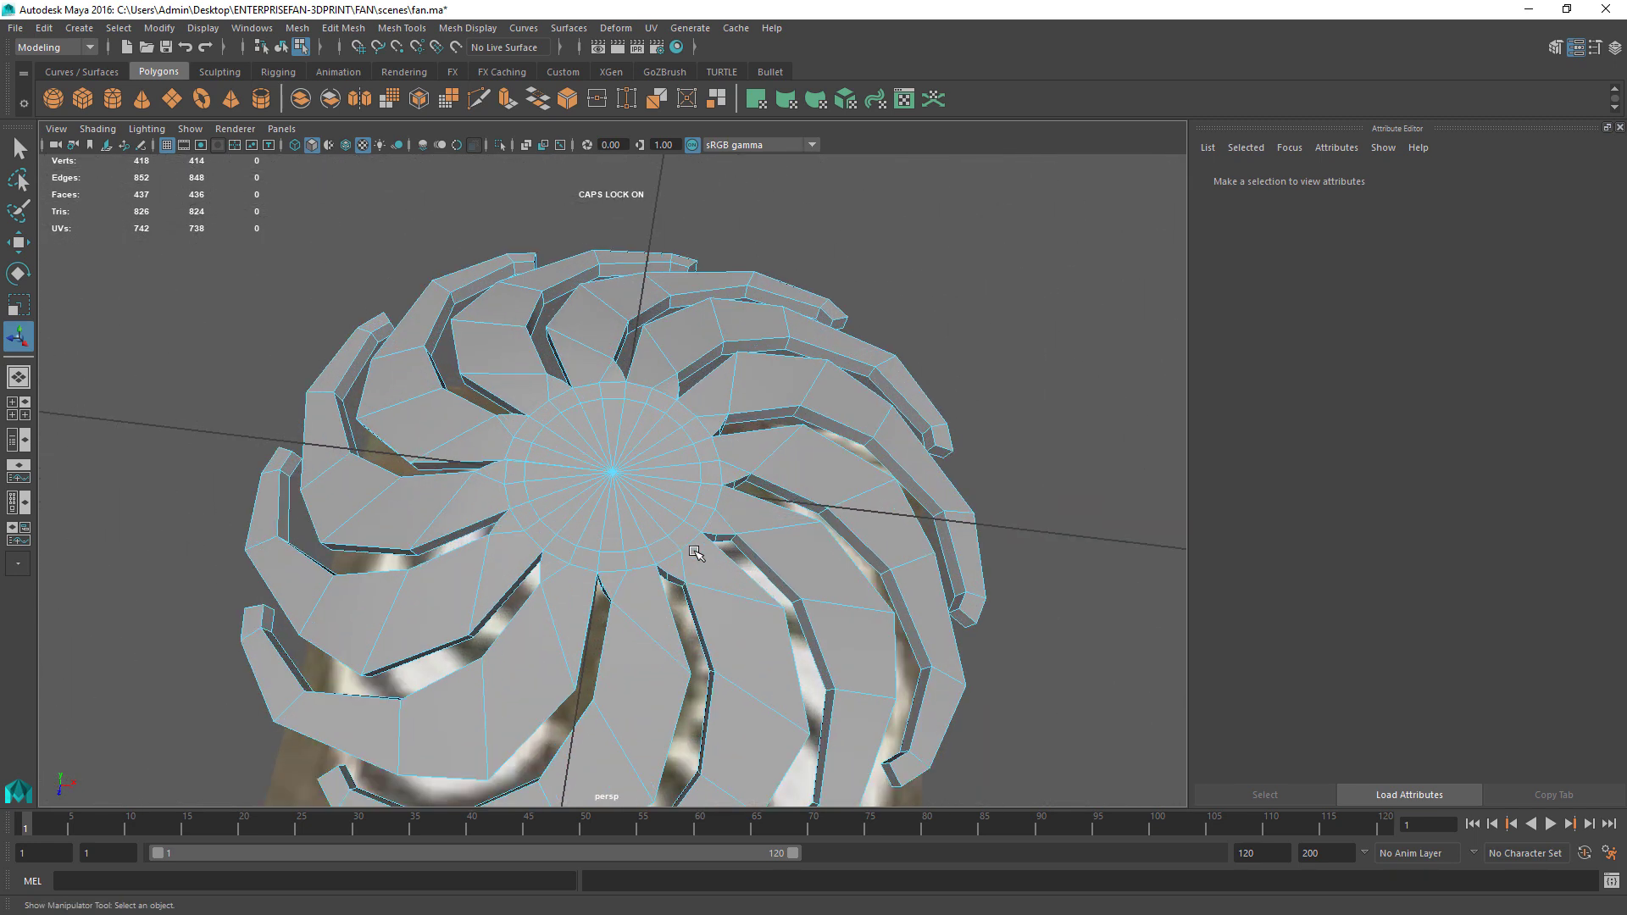
{"action": "key", "text": "ctrl+z"}
{"action": "key", "text": "ctrl+z"}
{"action": "key", "text": "ctrl+z"}
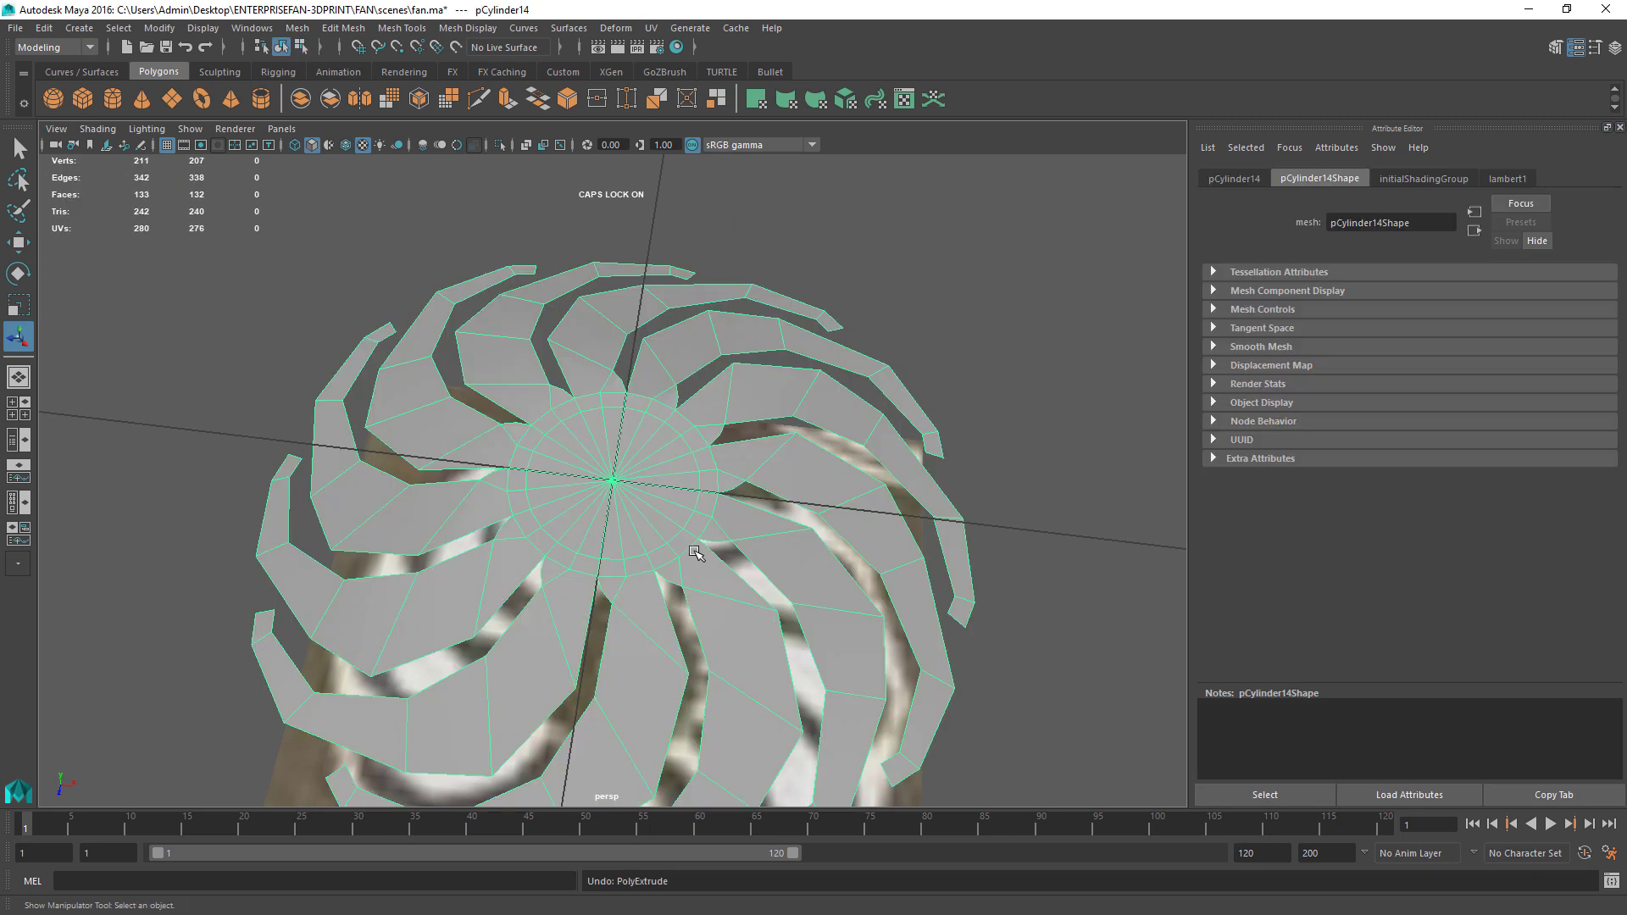
Step: In face mode from a top-down view, select the 24 hub faces at the centre
{"action": "left_click_drag", "start_coordinate": [1007, 623], "coordinate": [604, 485], "text": "alt"}
{"action": "right_click_drag", "start_coordinate": [612, 485], "coordinate": [612, 502]}
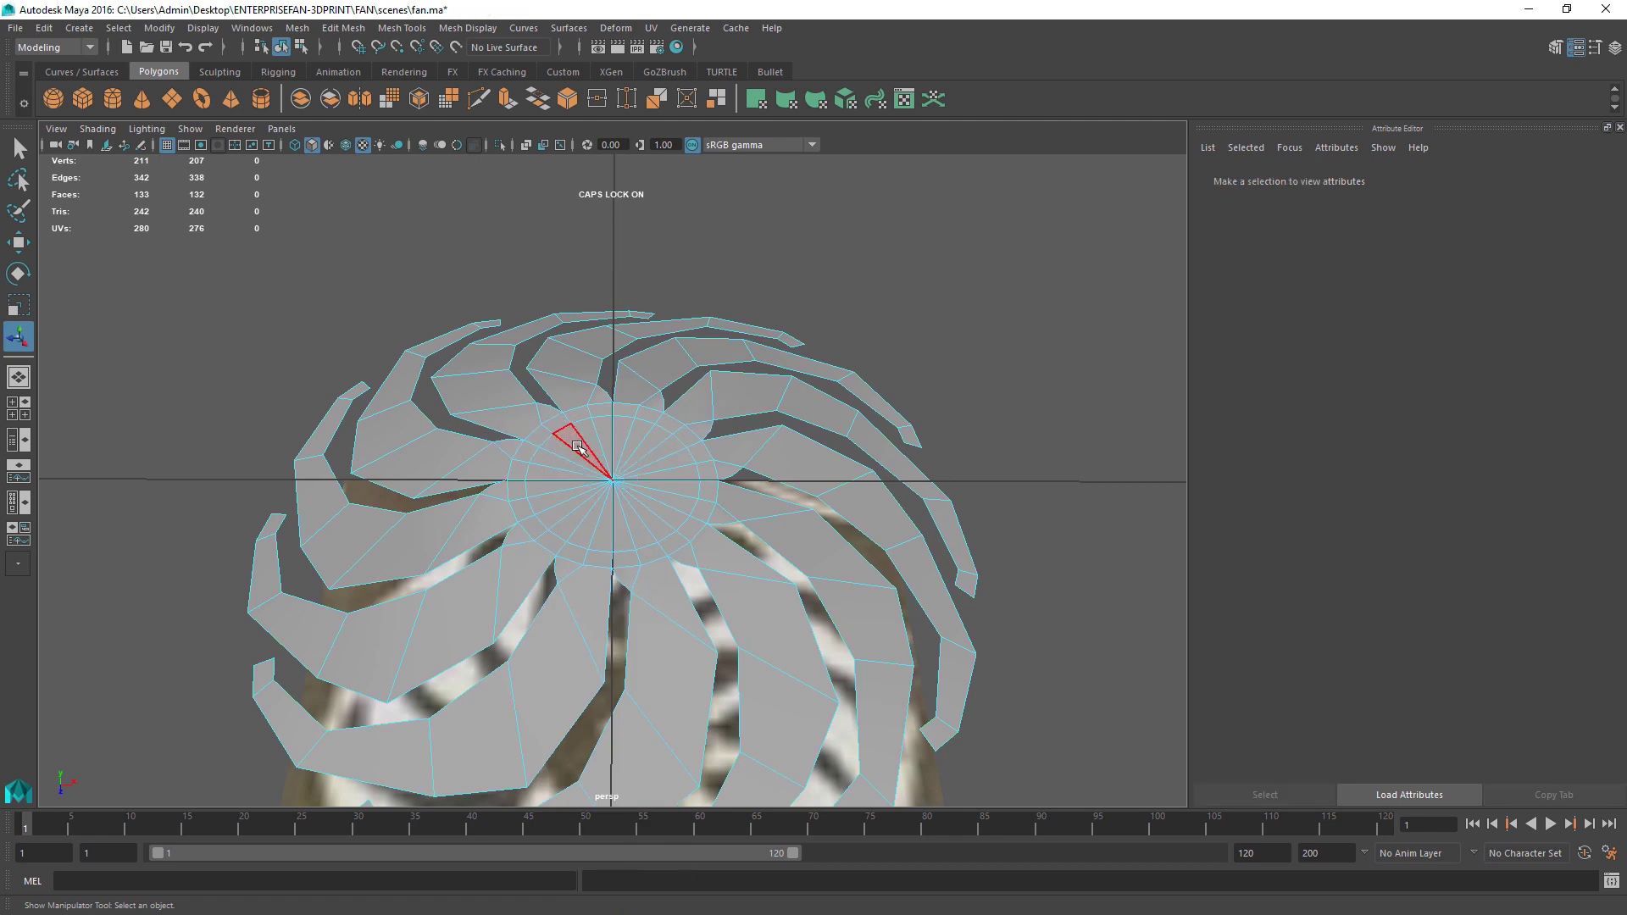
{"action": "double_click", "coordinate": [579, 447]}
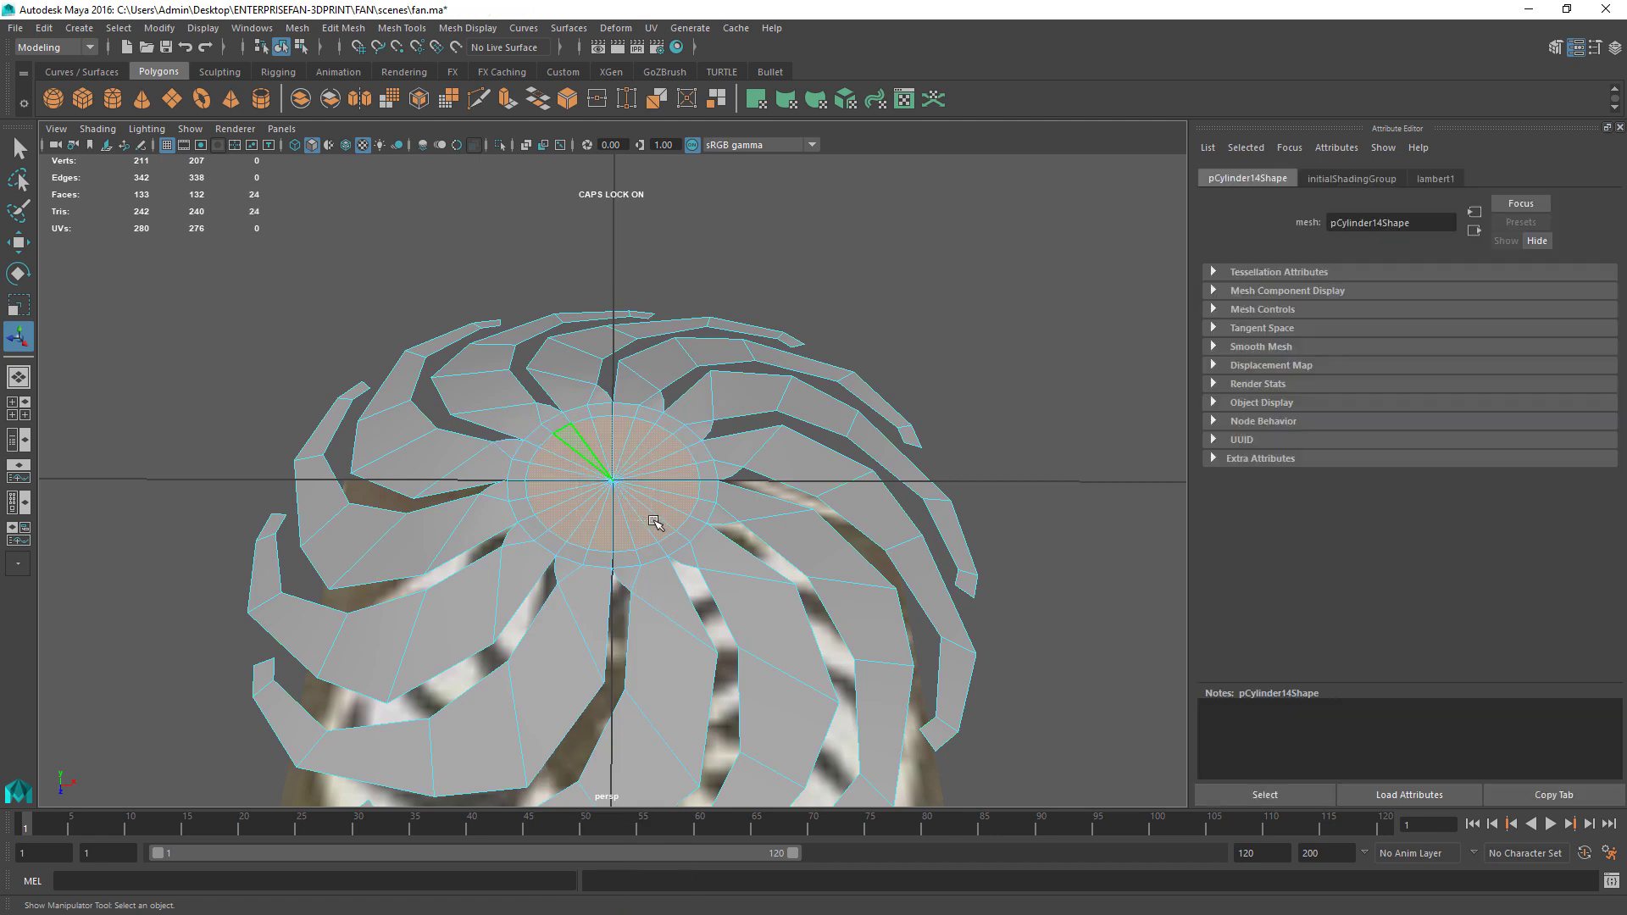
{"action": "left_click", "coordinate": [343, 28]}
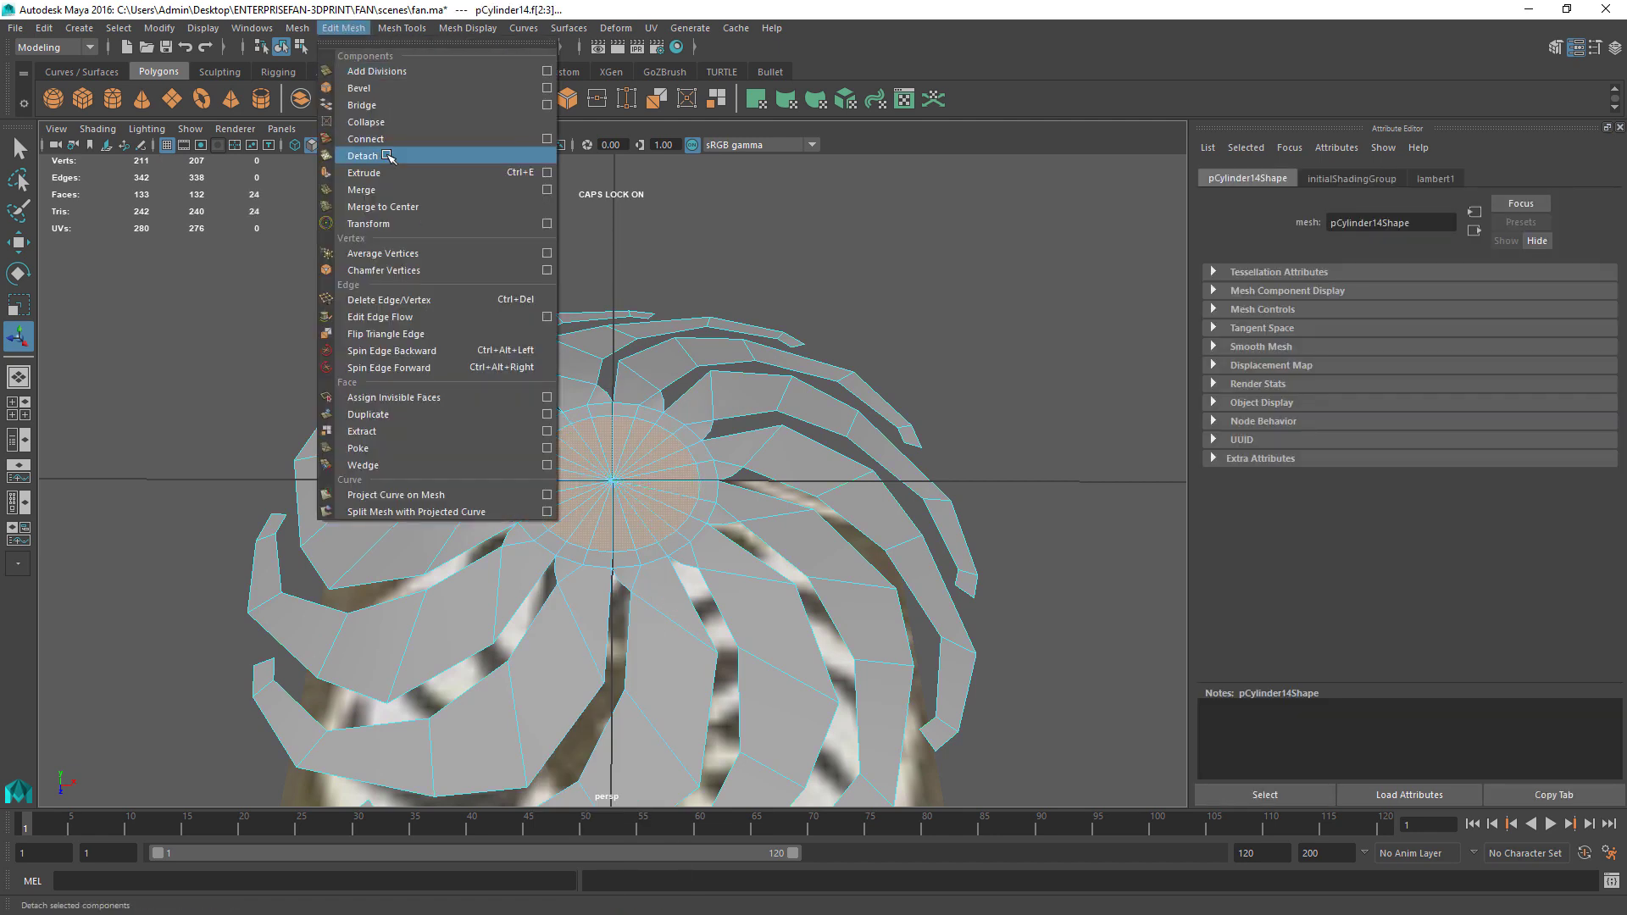
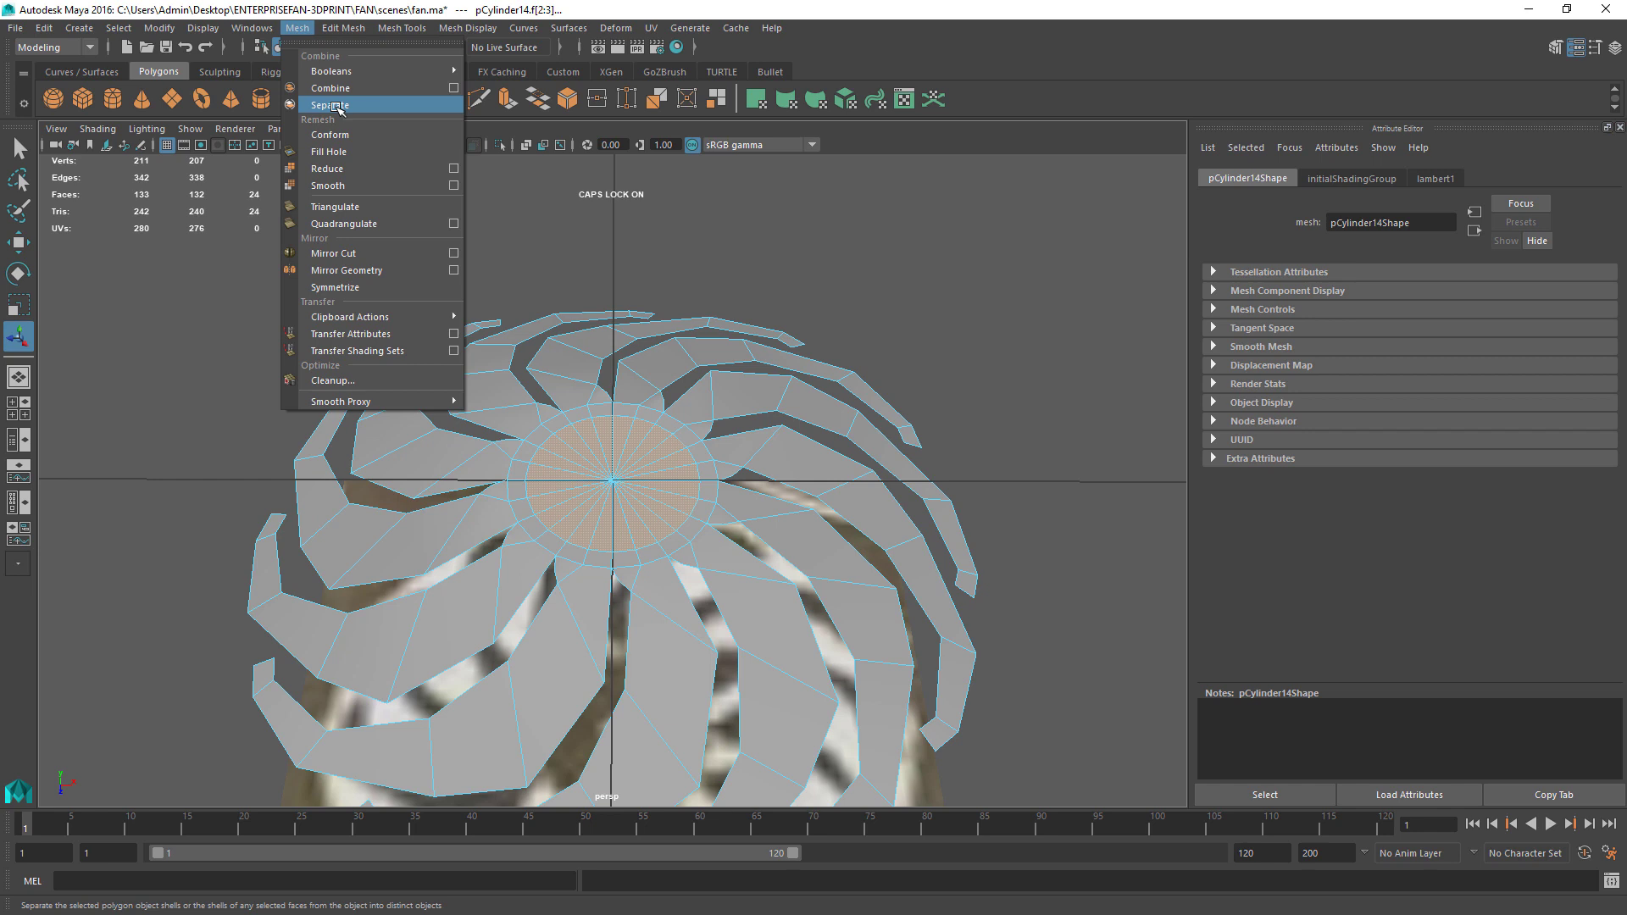
Step: Extract the hub faces into a separate disc and lift it above the fan
{"action": "mouse_move", "coordinate": [333, 32]}
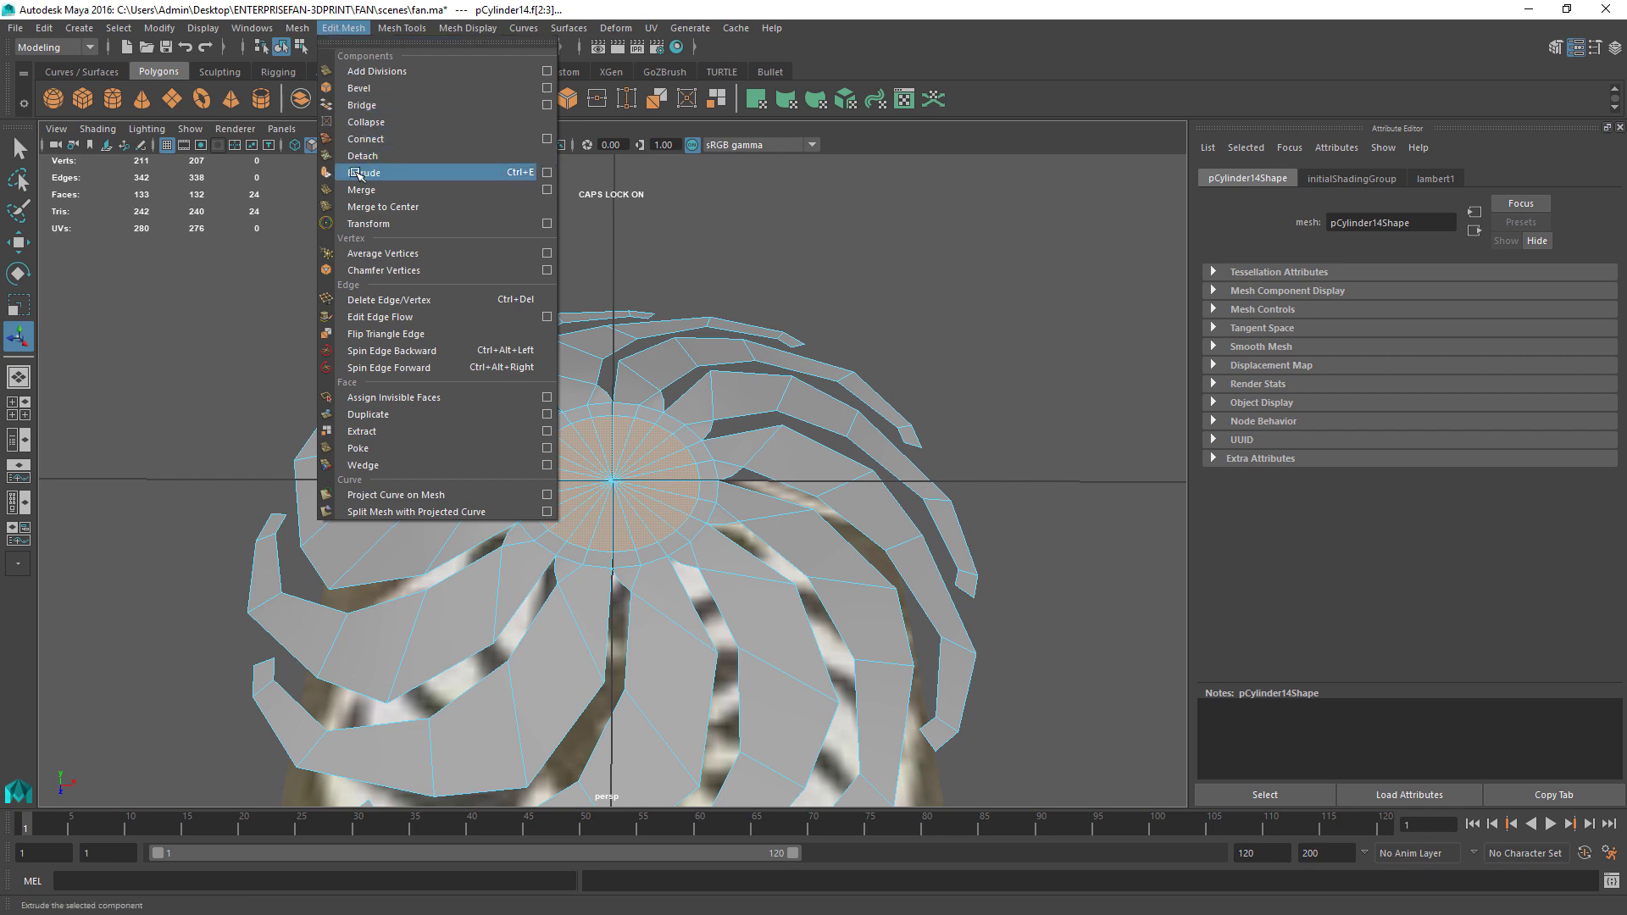
{"action": "left_click", "coordinate": [378, 430]}
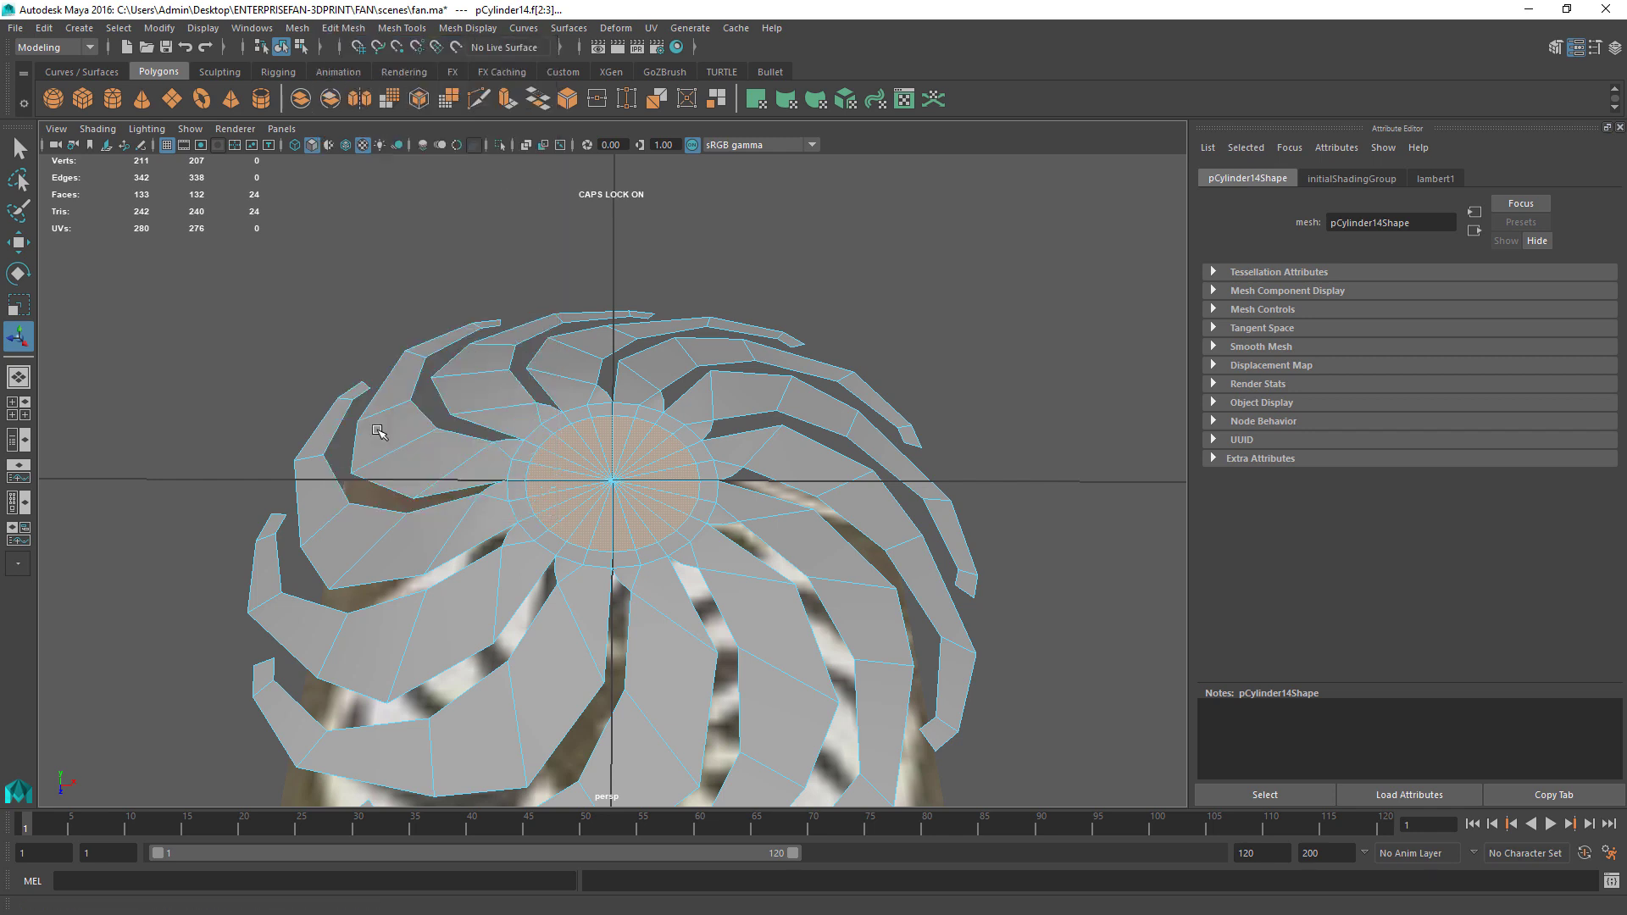
{"action": "left_click", "coordinate": [836, 425]}
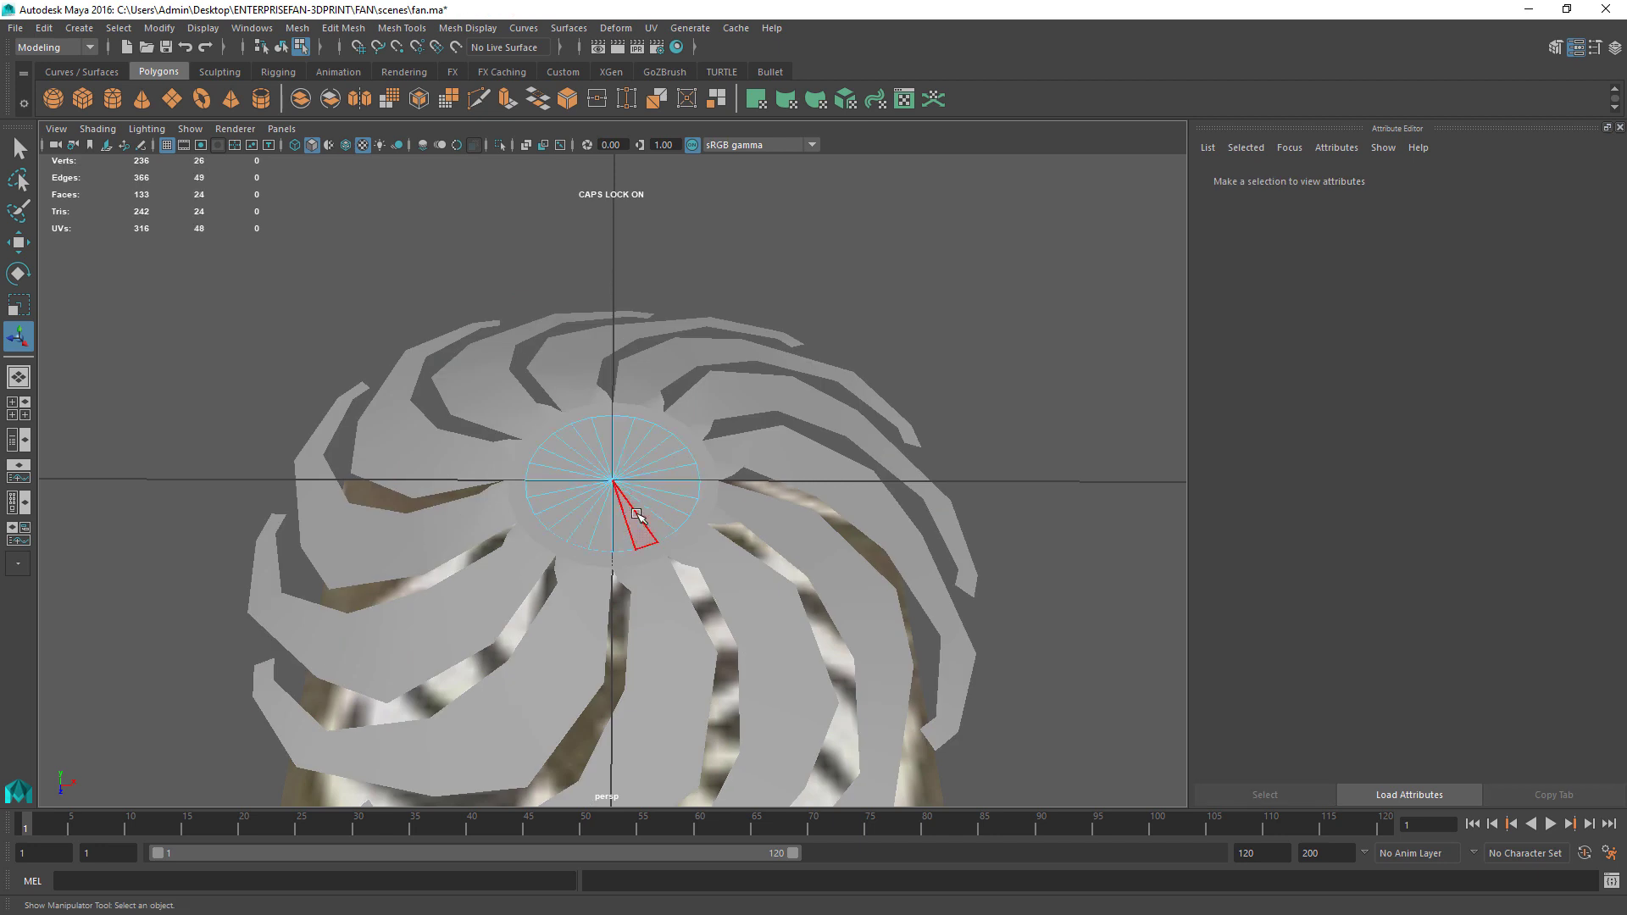
{"action": "right_click_drag", "start_coordinate": [607, 427], "coordinate": [667, 407]}
{"action": "left_click", "coordinate": [649, 495]}
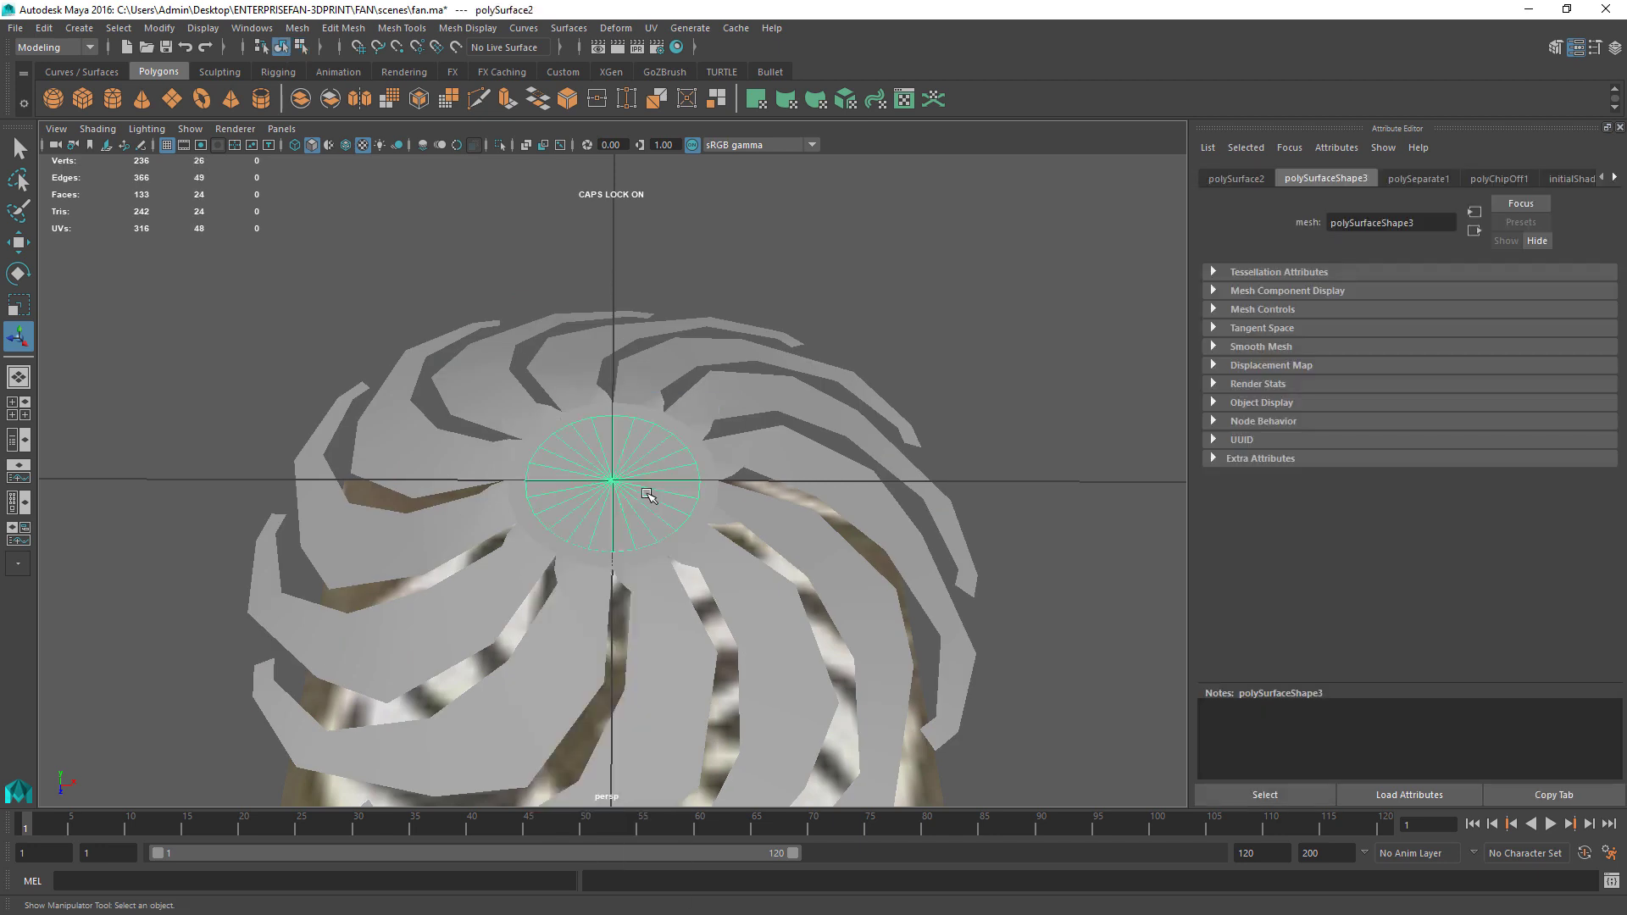
{"action": "key", "text": "w"}
{"action": "left_click_drag", "start_coordinate": [610, 381], "coordinate": [610, 291]}
Step: Extrude the fan body to give its blades a slight thickness
{"action": "mouse_move", "coordinate": [806, 551]}
{"action": "left_mouse_down", "text": "alt"}
{"action": "mouse_move", "coordinate": [836, 509]}
{"action": "mouse_move", "coordinate": [819, 523]}
{"action": "left_mouse_up", "text": "alt"}
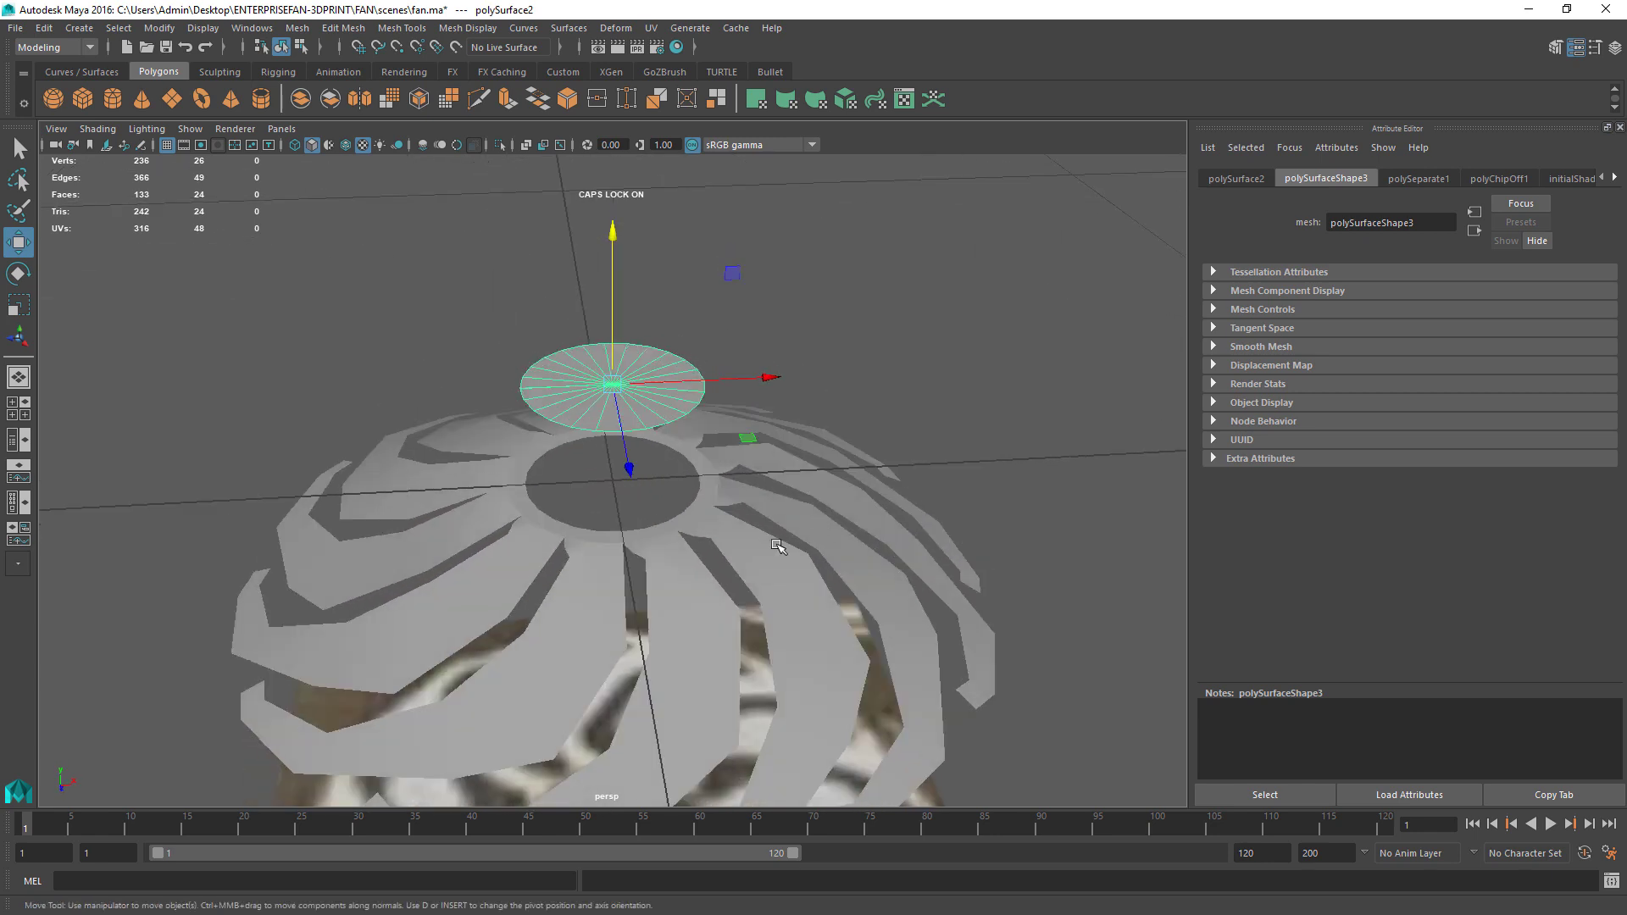
{"action": "left_click", "coordinate": [721, 539]}
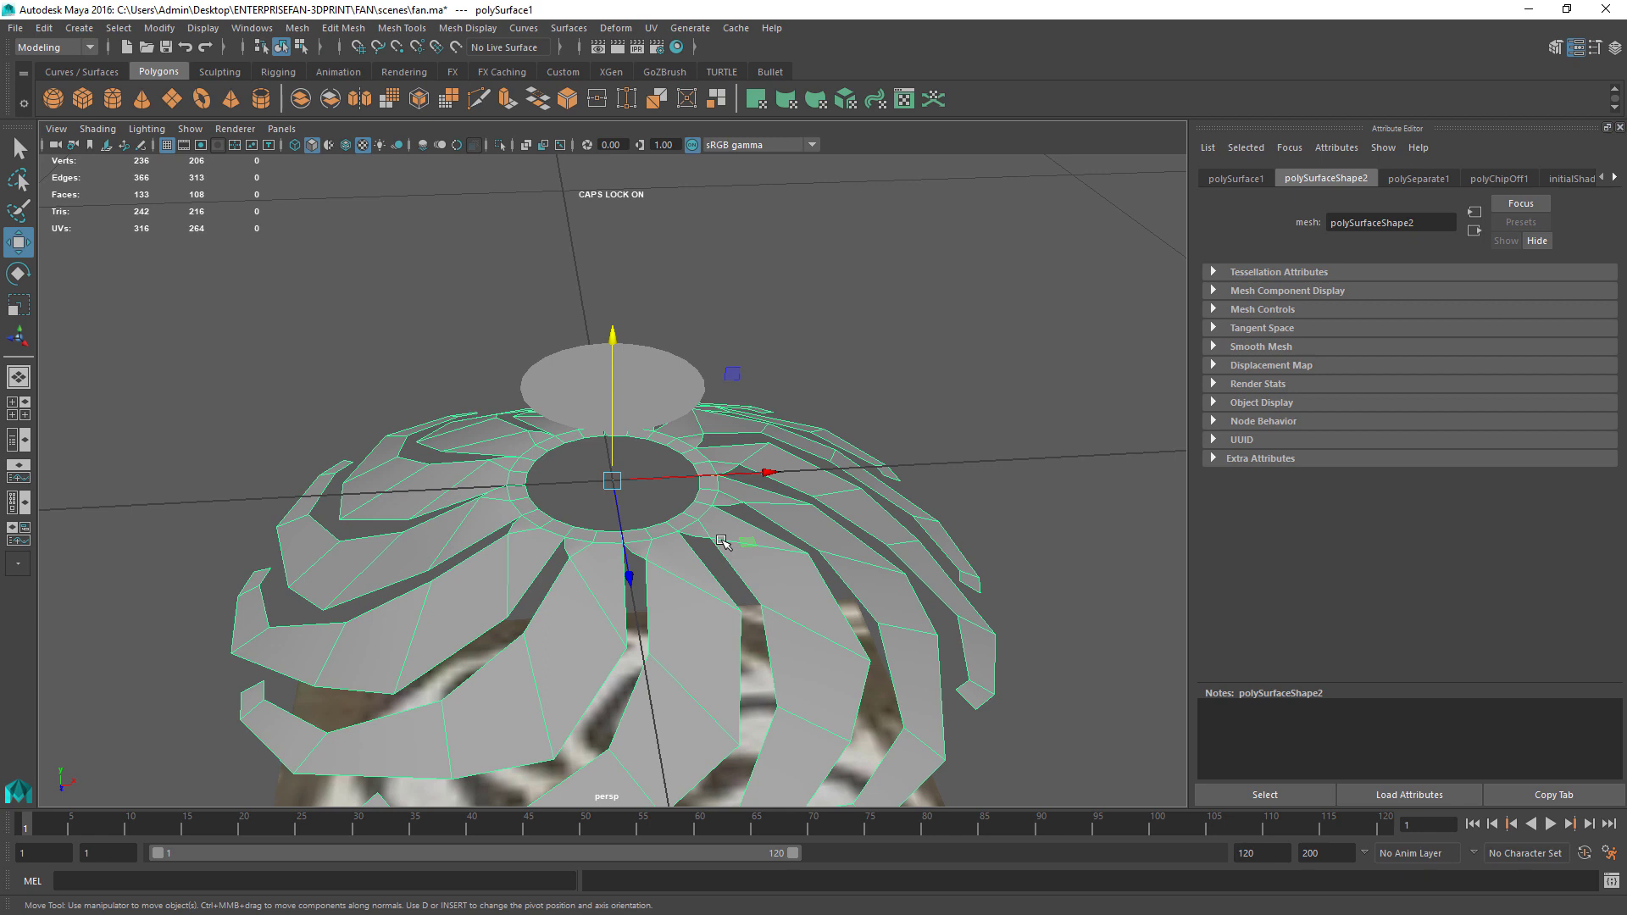
{"action": "key", "text": "ctrl+e"}
{"action": "left_click_drag", "start_coordinate": [515, 366], "coordinate": [801, 428]}
{"action": "left_click", "coordinate": [879, 405]}
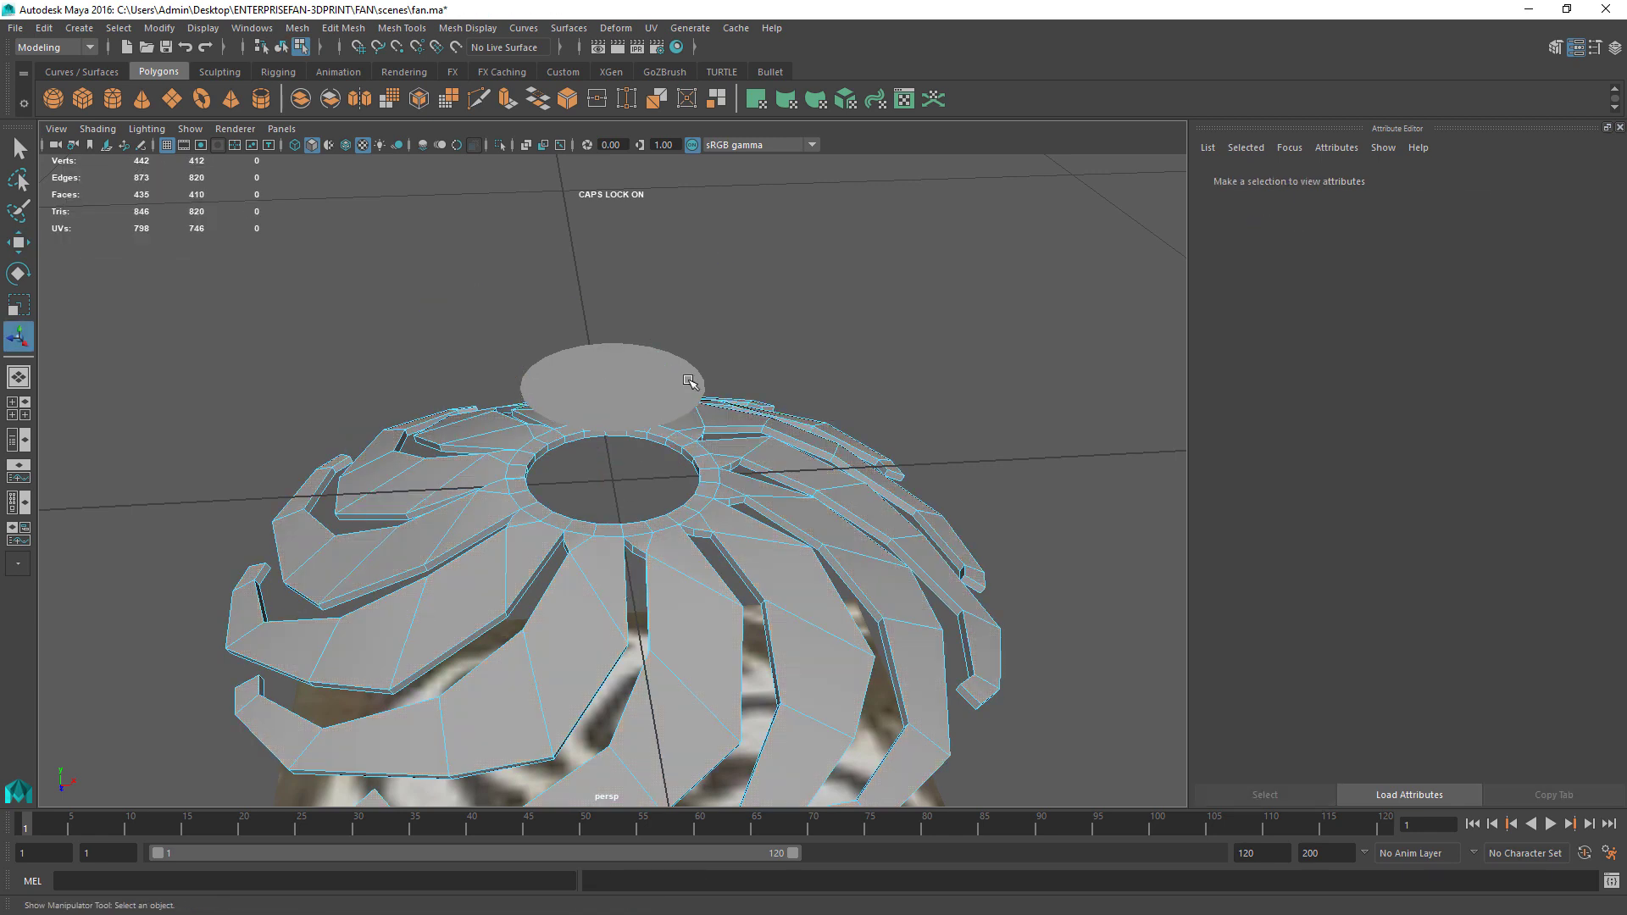
Step: Extrude the hub disc upward to thicken it
{"action": "right_click", "coordinate": [634, 381]}
{"action": "left_click", "coordinate": [660, 394]}
{"action": "key", "text": "ctrl+e"}
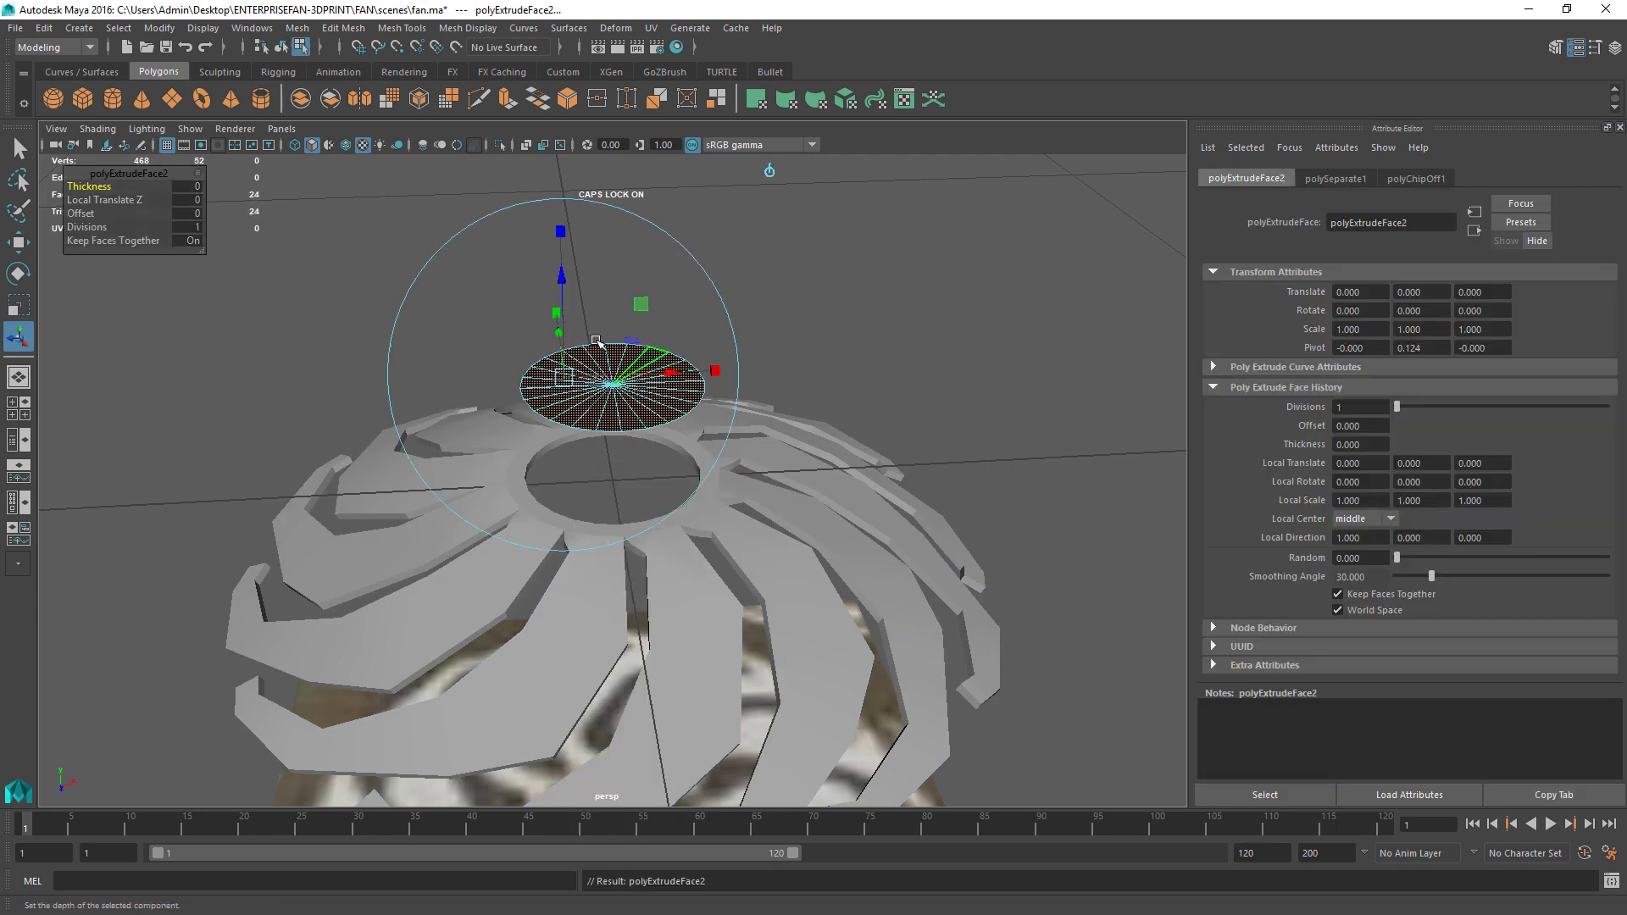
{"action": "left_click_drag", "start_coordinate": [561, 285], "coordinate": [559, 269]}
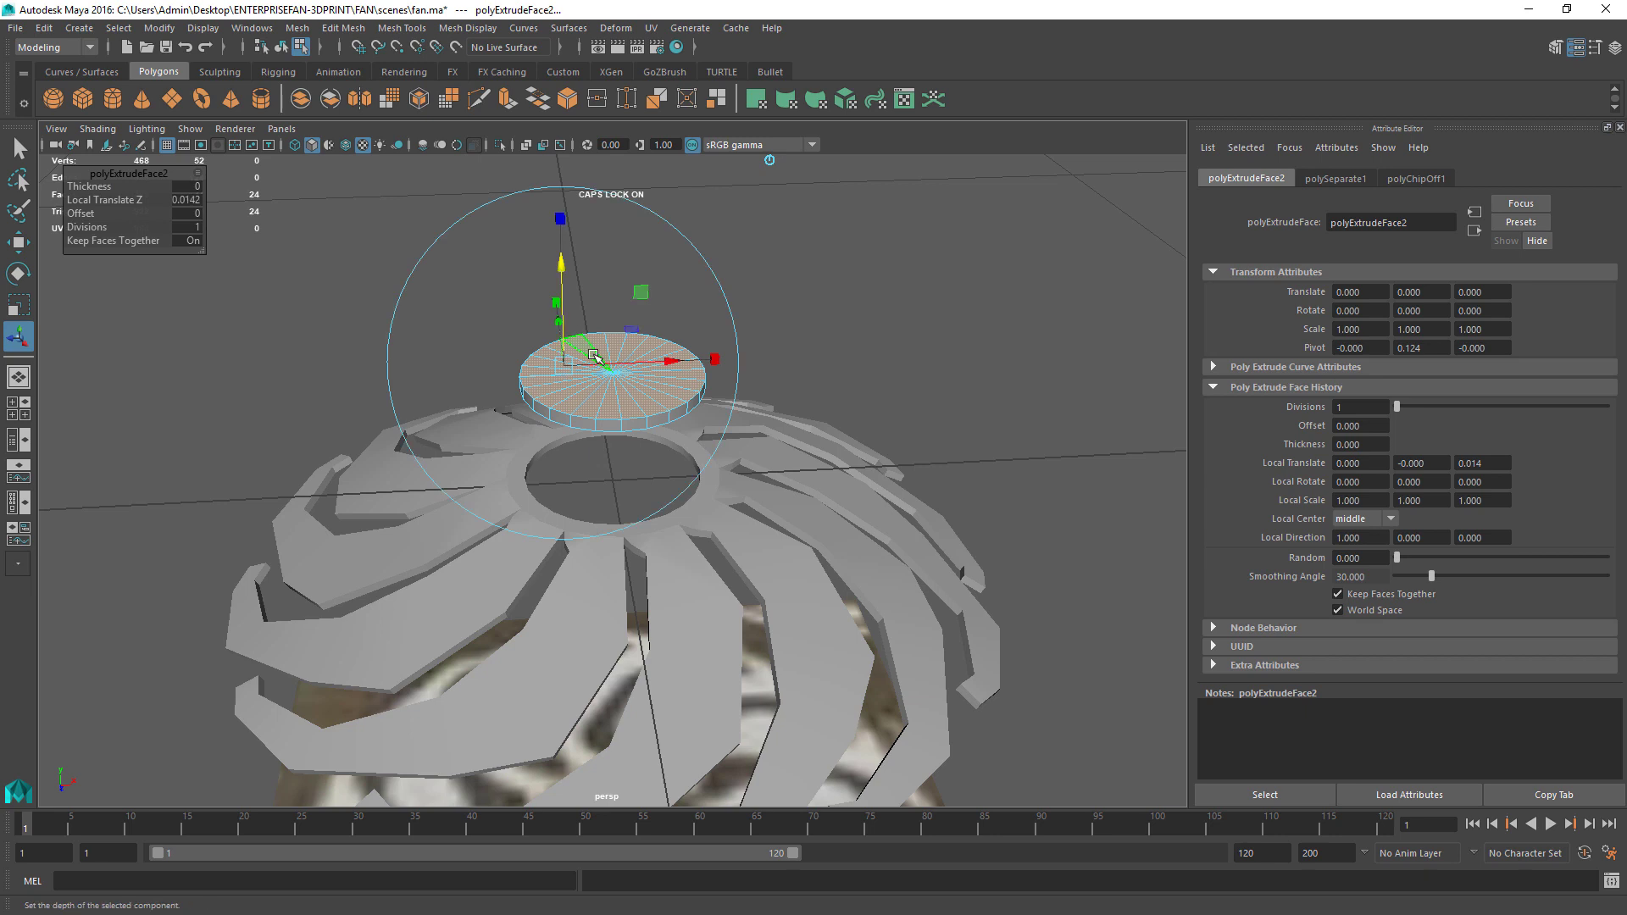
Step: Scale the disc to 1.052 and lower it back onto the hub
{"action": "key", "text": "r"}
{"action": "left_click_drag", "start_coordinate": [614, 375], "coordinate": [620, 379]}
{"action": "key", "text": "ctrl+z"}
{"action": "right_click_drag", "start_coordinate": [585, 417], "coordinate": [588, 373]}
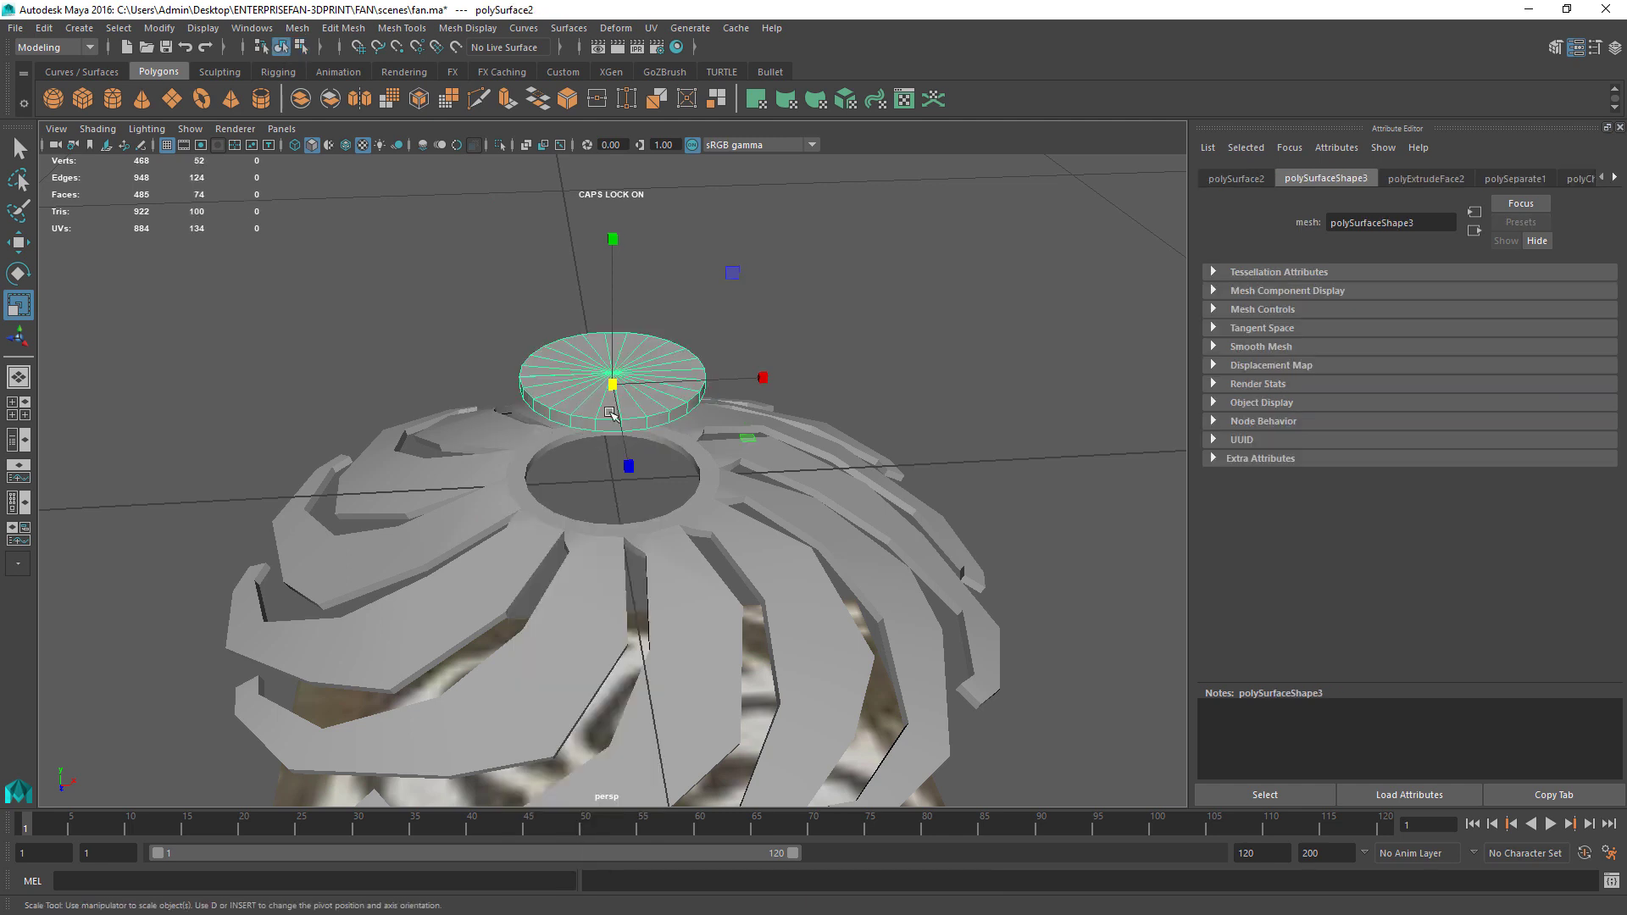
{"action": "left_click_drag", "start_coordinate": [610, 384], "coordinate": [616, 386]}
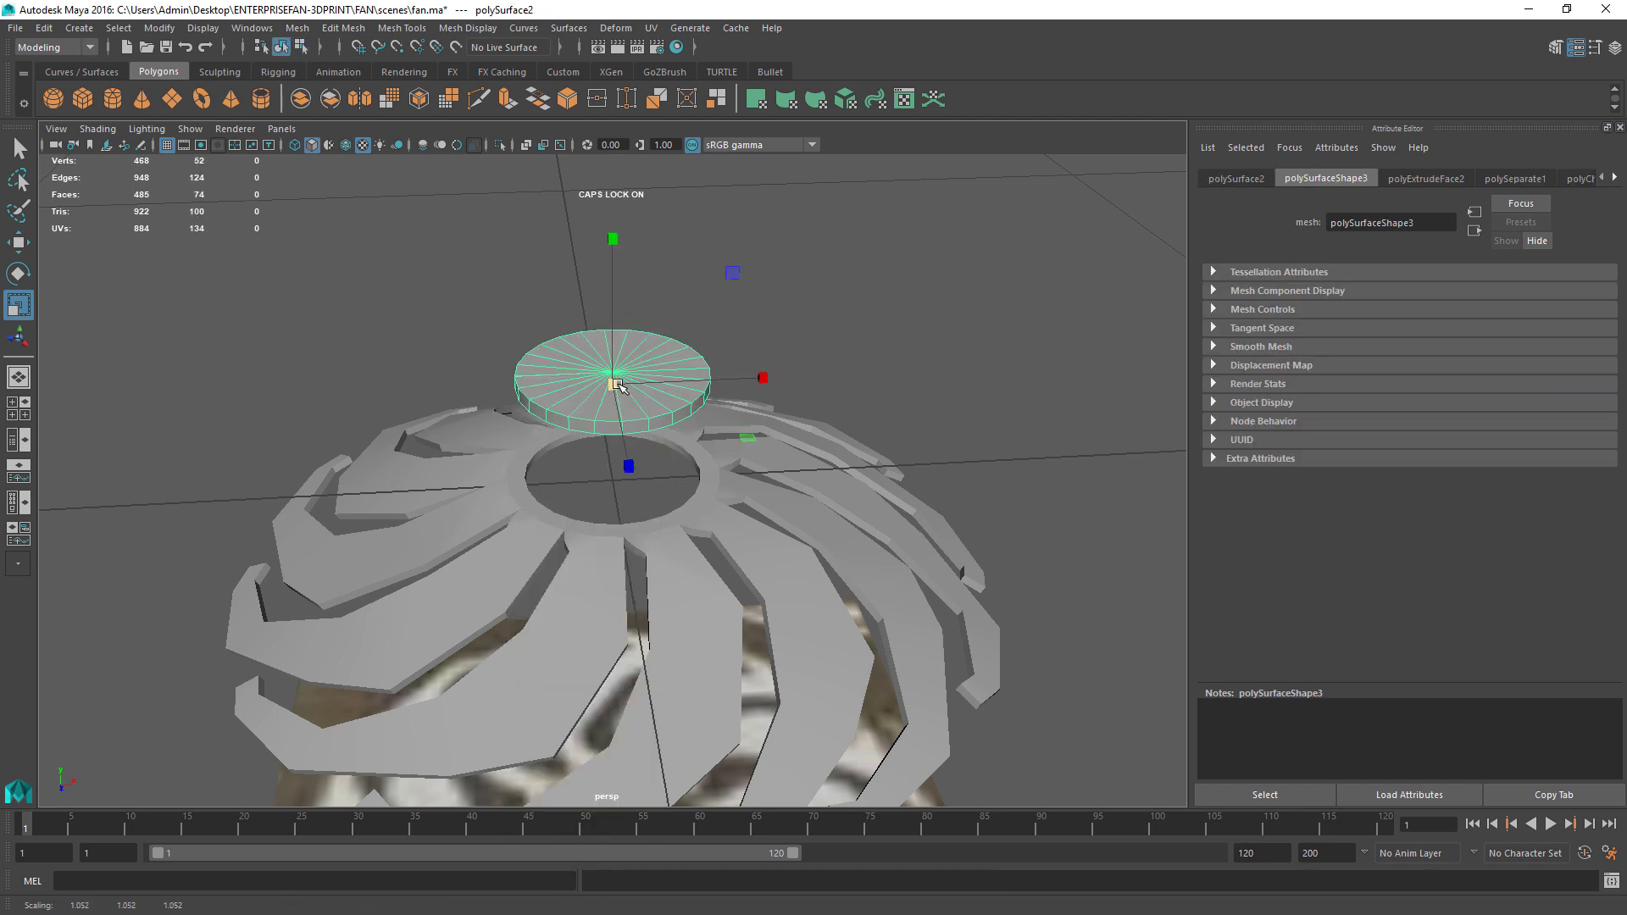
{"action": "key", "text": "w"}
{"action": "left_click_drag", "start_coordinate": [616, 243], "coordinate": [619, 350]}
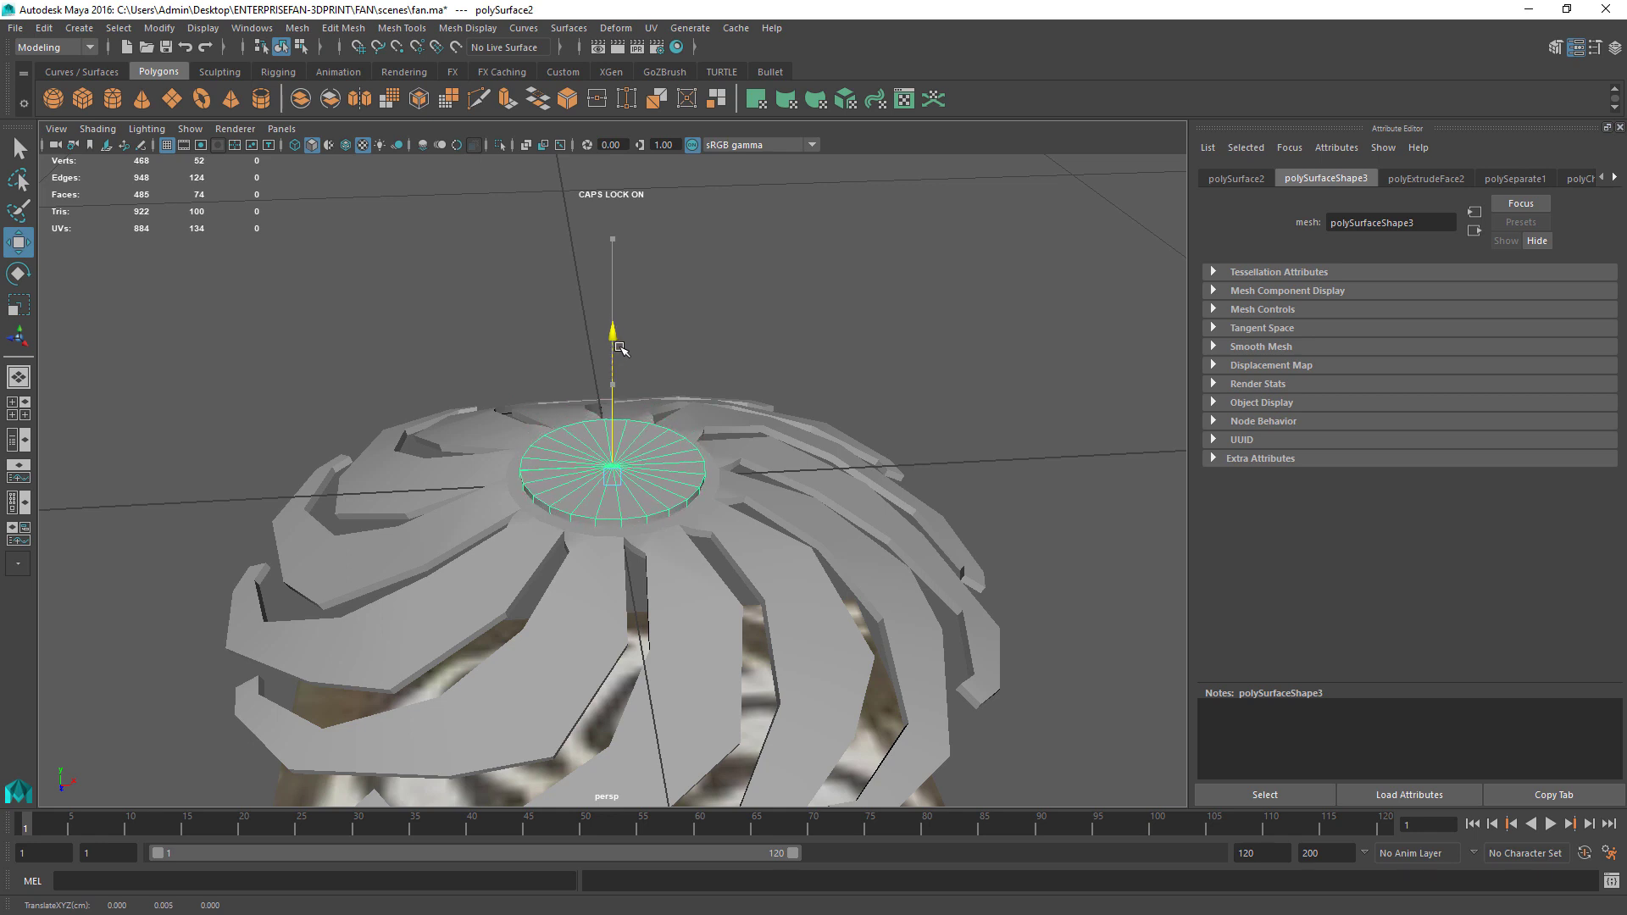
{"action": "left_click", "coordinate": [849, 370]}
{"action": "left_click_drag", "start_coordinate": [849, 387], "coordinate": [715, 461], "text": "alt"}
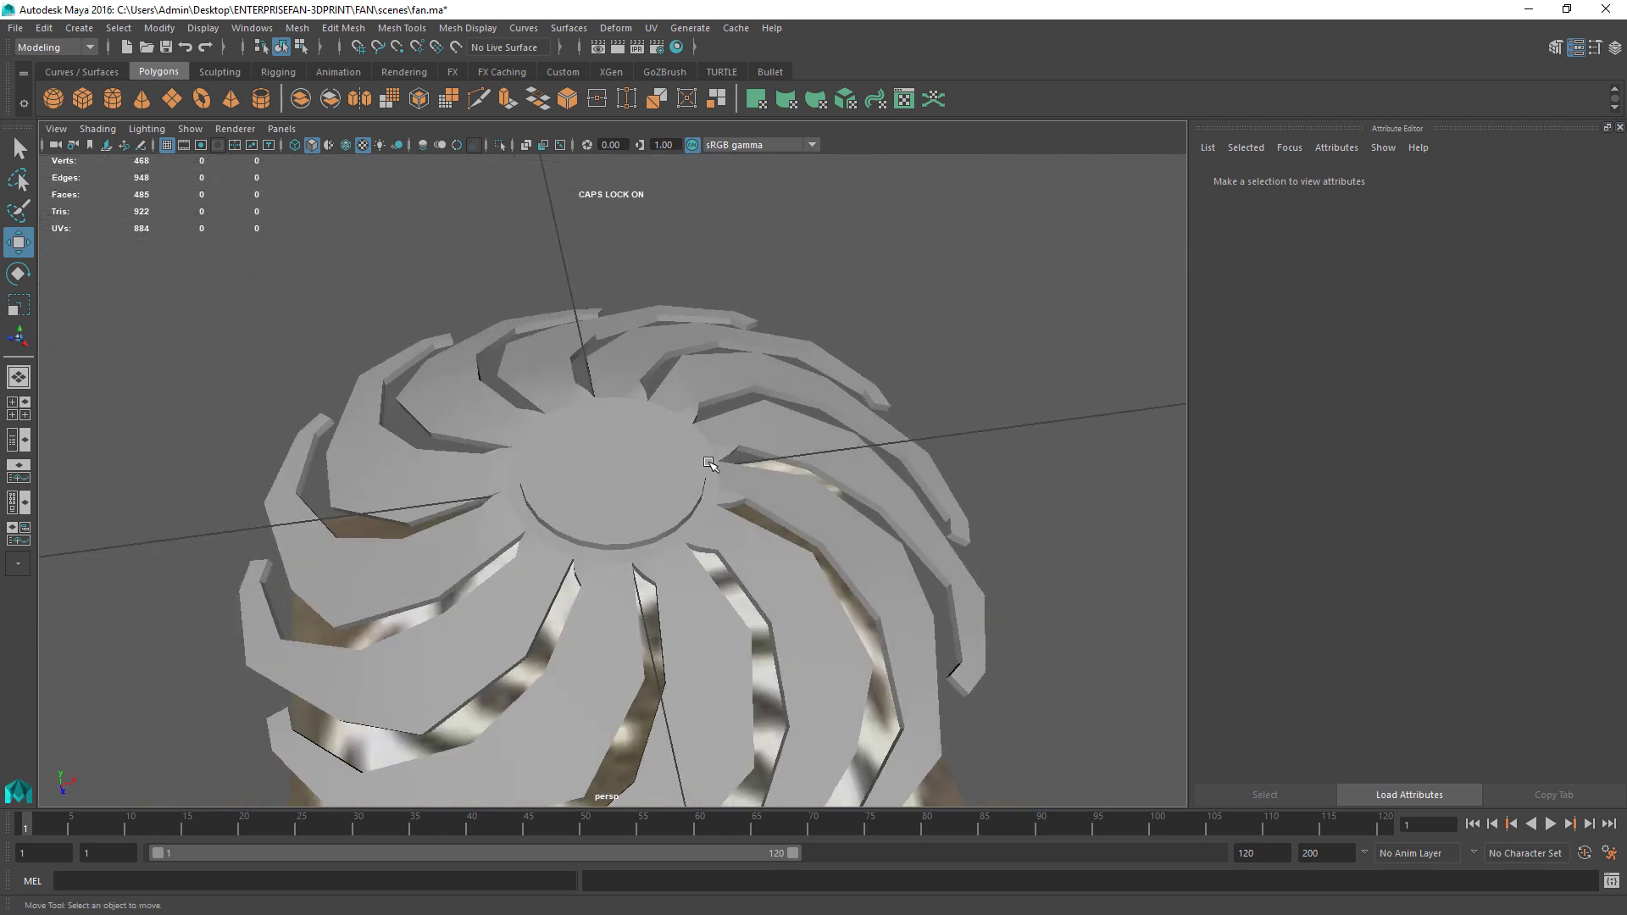
Step: Delete the hub disc, then undo back to before the disc was moved
{"action": "left_click", "coordinate": [684, 476]}
{"action": "key", "text": "Delete"}
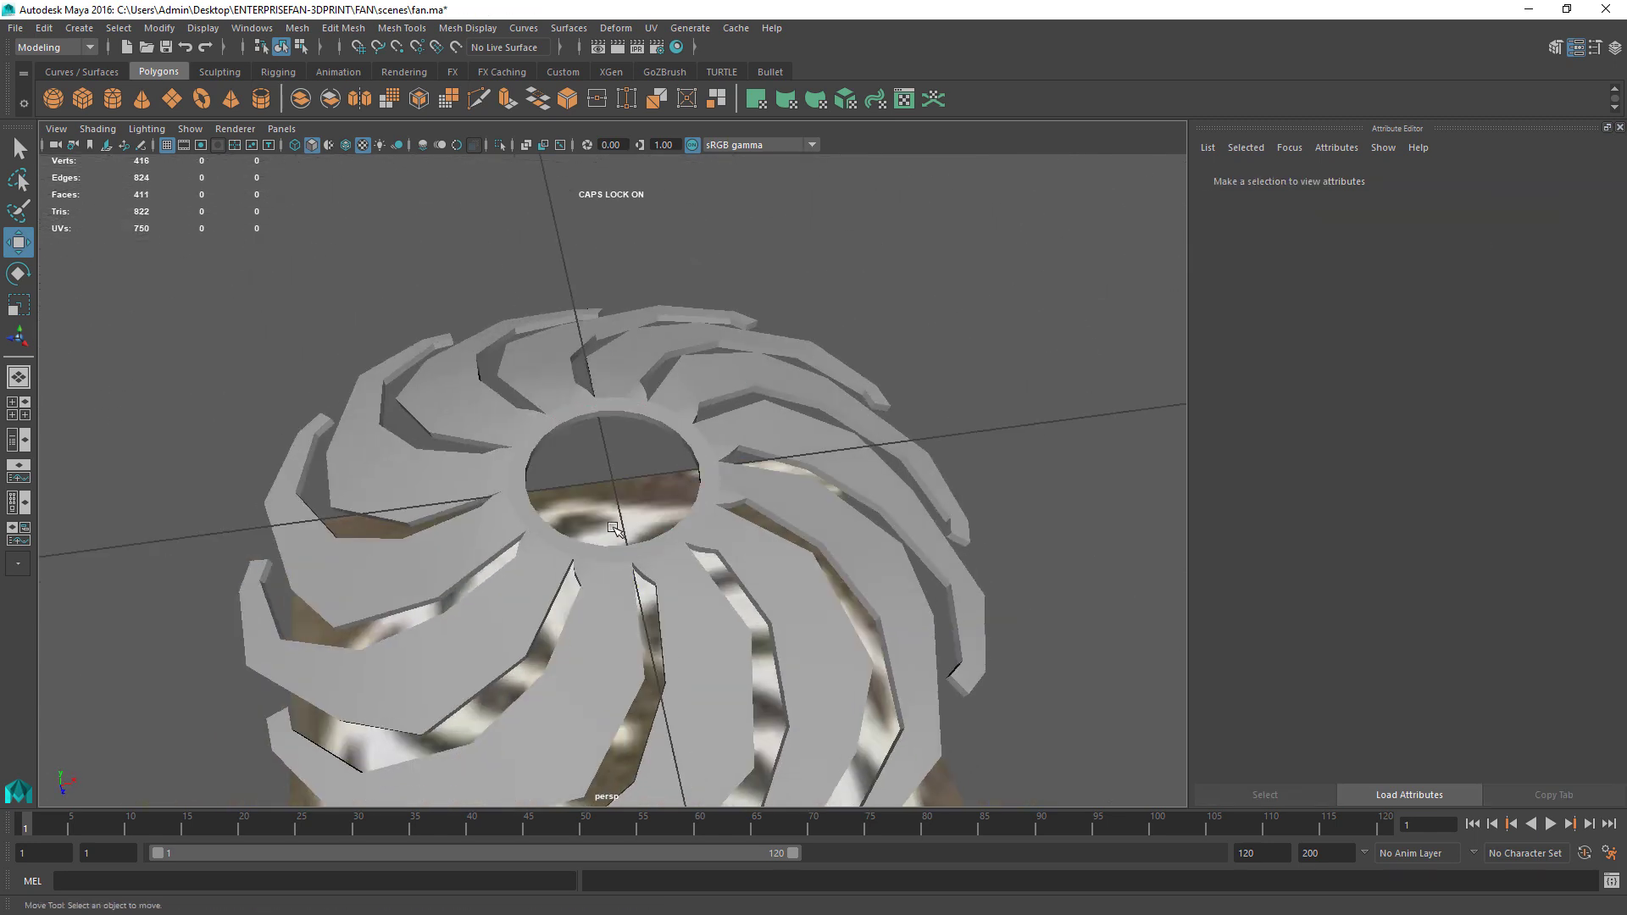
{"action": "key", "text": "ctrl+z"}
{"action": "key", "text": "shift+z"}
{"action": "key", "text": "ctrl+z"}
{"action": "key", "text": "ctrl+z"}
{"action": "key", "text": "ctrl+z"}
{"action": "key", "text": "ctrl+z"}
{"action": "key", "text": "ctrl+z"}
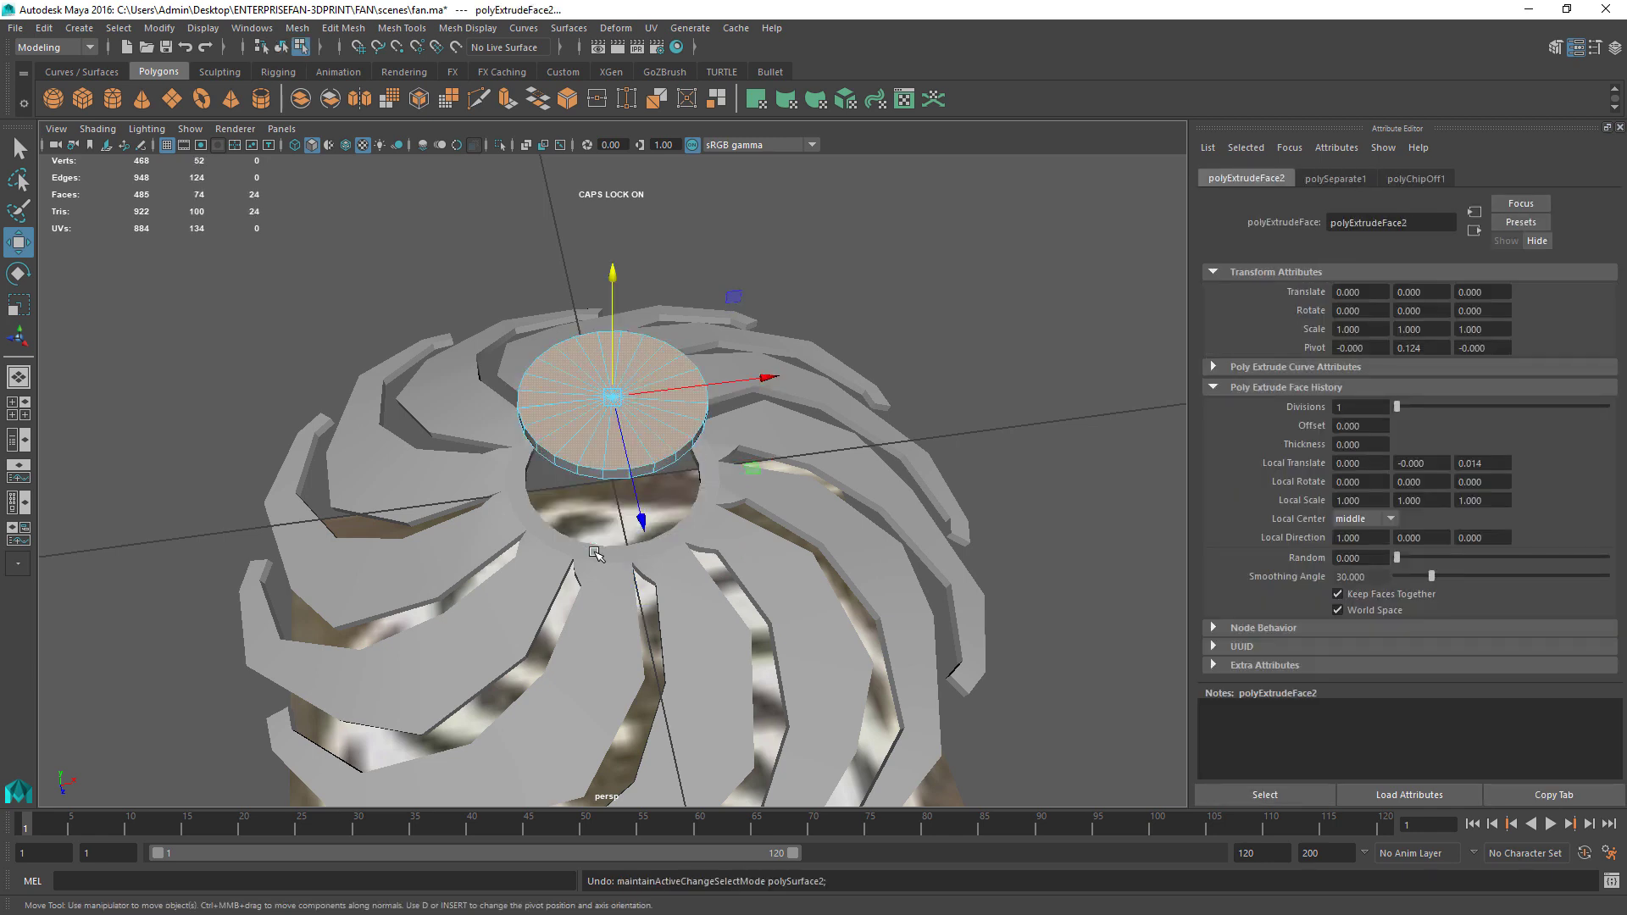
{"action": "key", "text": "ctrl+z"}
{"action": "key", "text": "ctrl+z"}
{"action": "key", "text": "ctrl+z"}
{"action": "key", "text": "ctrl+z"}
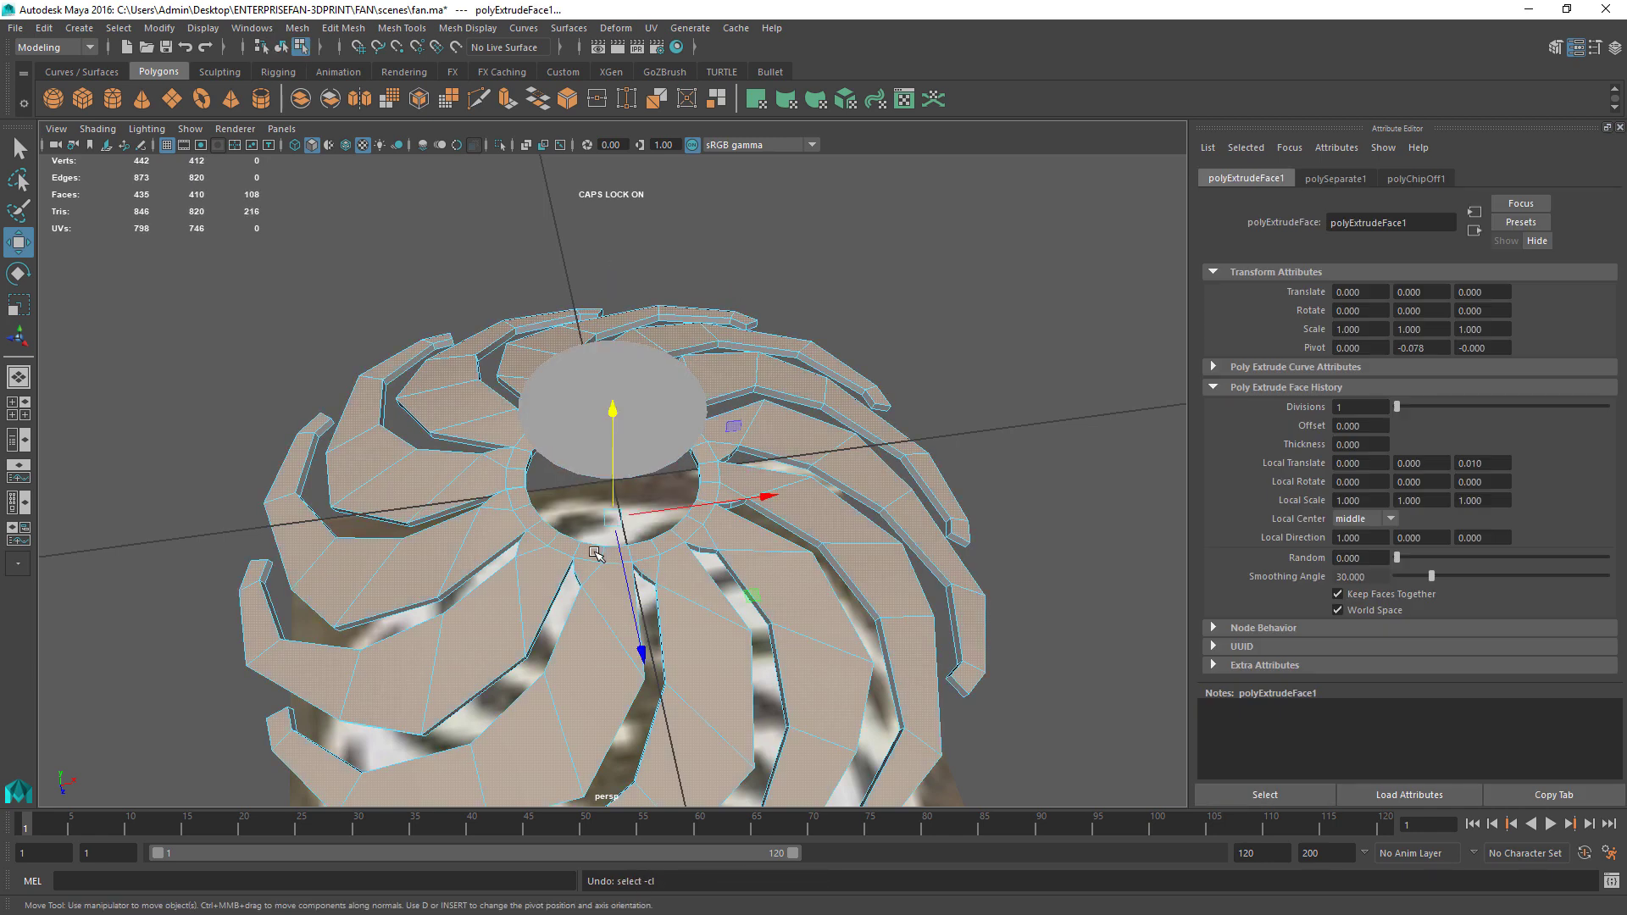
{"action": "key", "text": "ctrl+z"}
{"action": "key", "text": "ctrl+z"}
{"action": "key", "text": "ctrl+z"}
Step: Undo the hub extraction to restore the original pCylinder14 fan mesh
{"action": "right_click", "coordinate": [576, 488]}
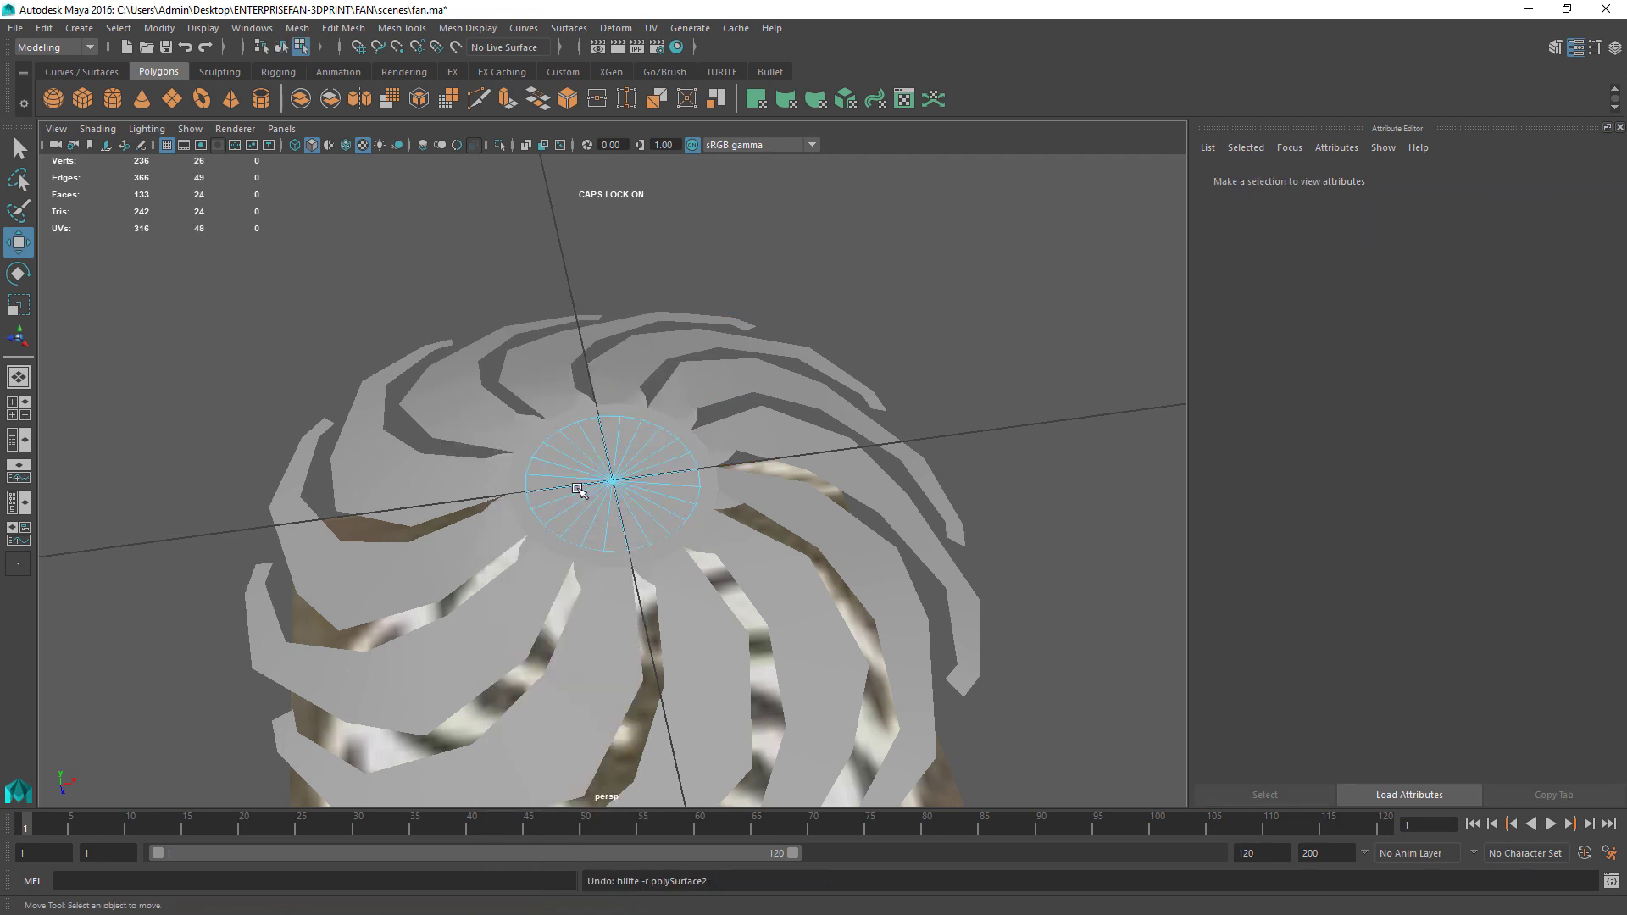
{"action": "double_click", "coordinate": [659, 519]}
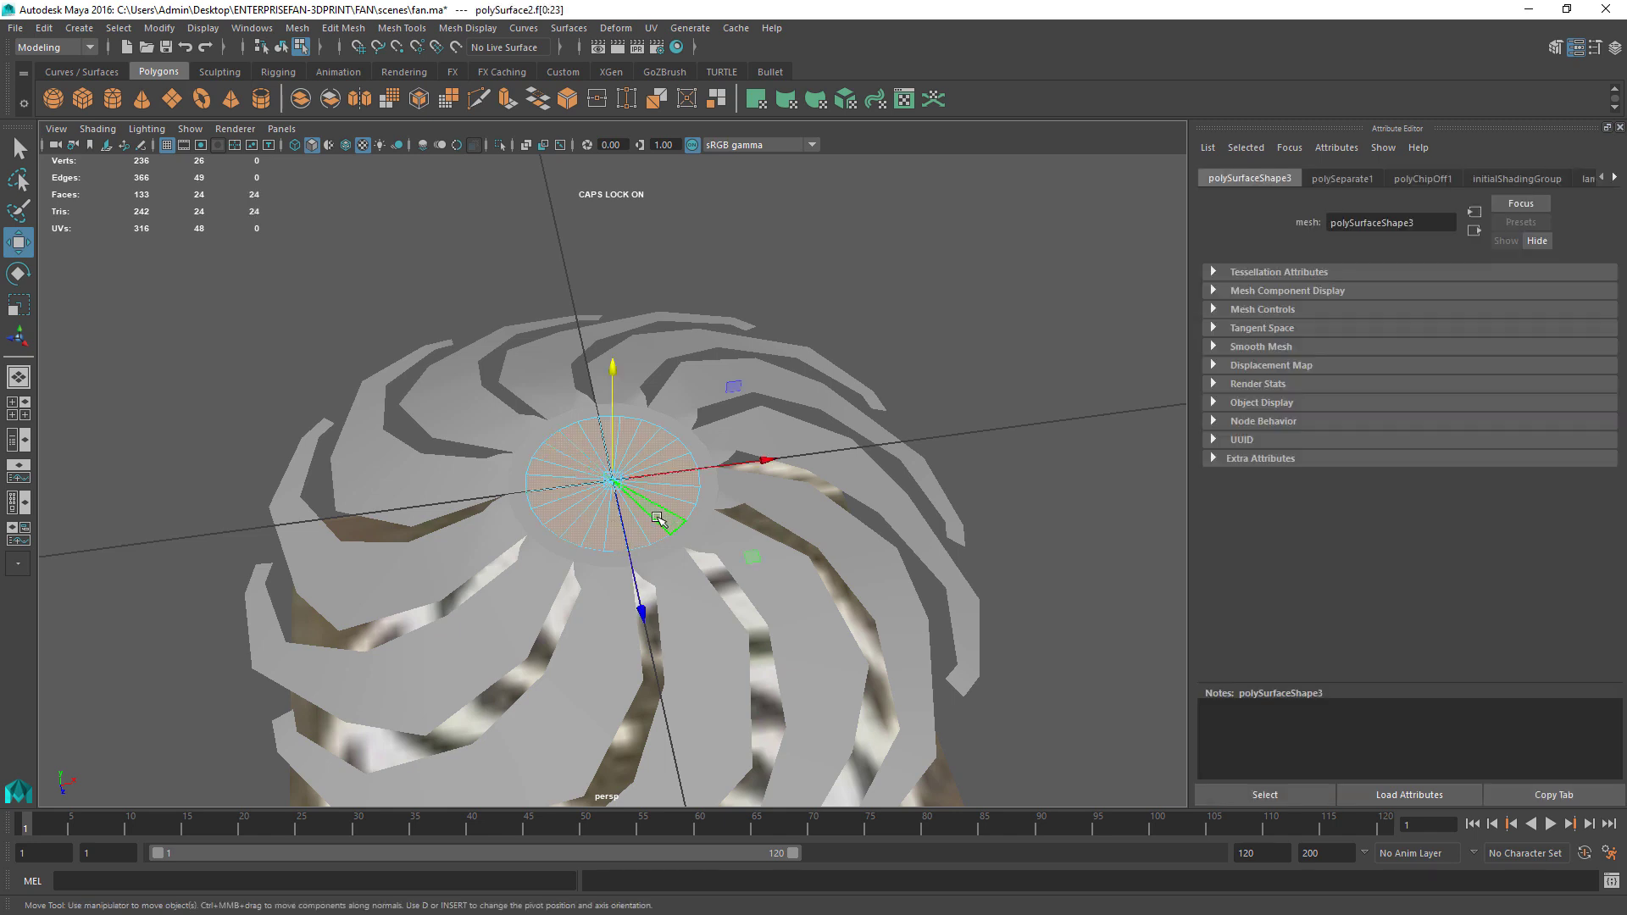
{"action": "left_click", "coordinate": [529, 525]}
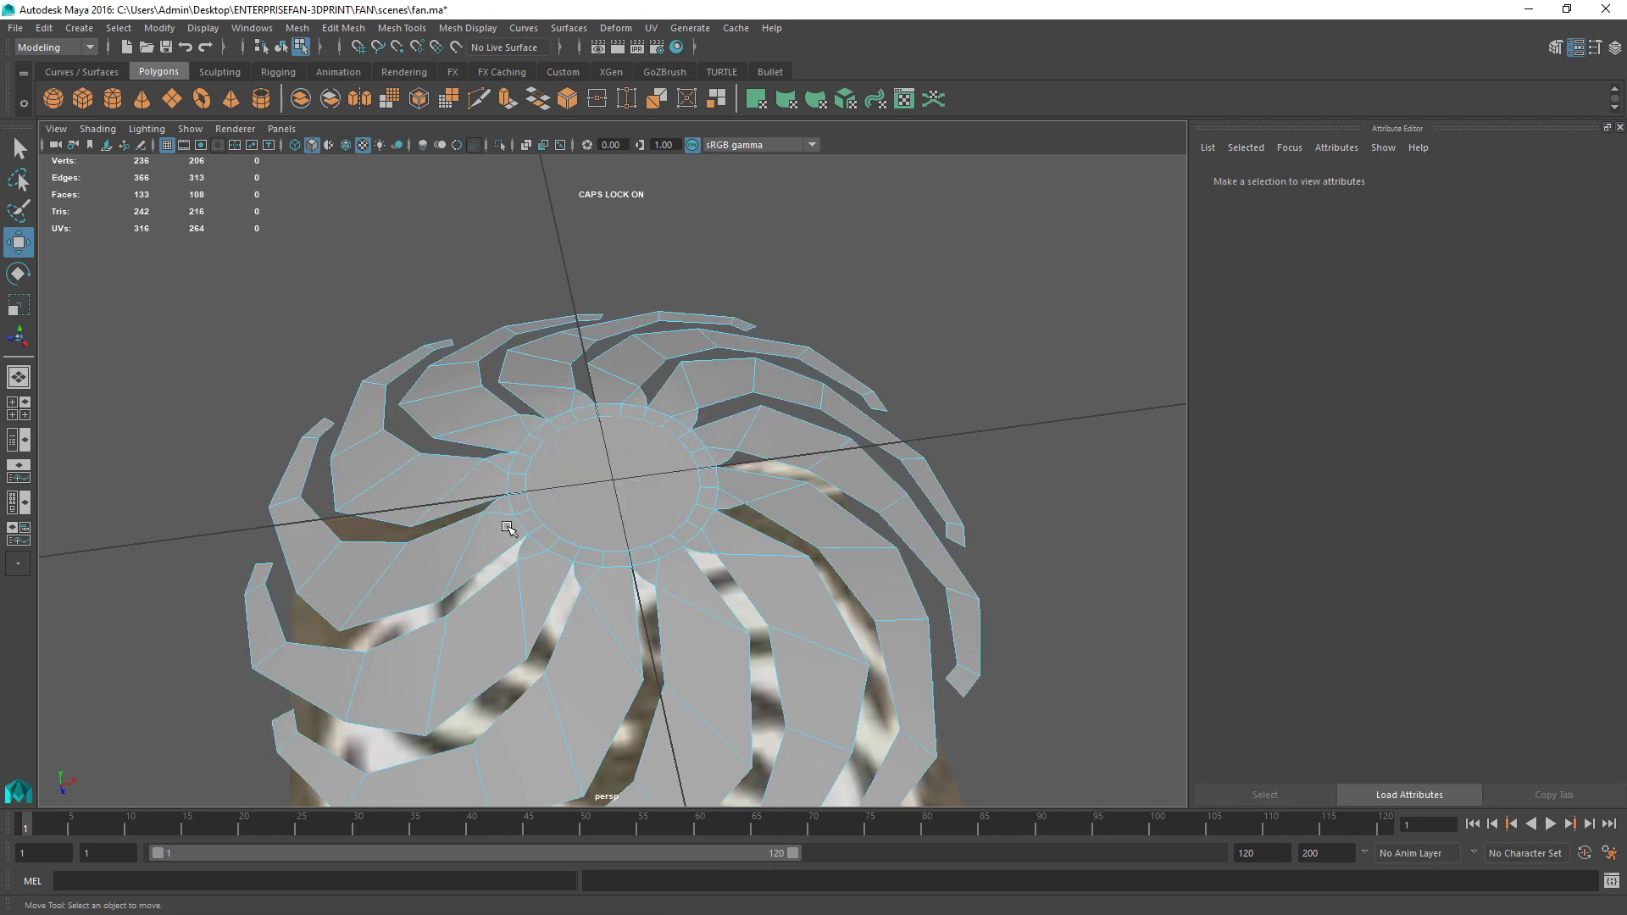
{"action": "key", "text": "ctrl+z"}
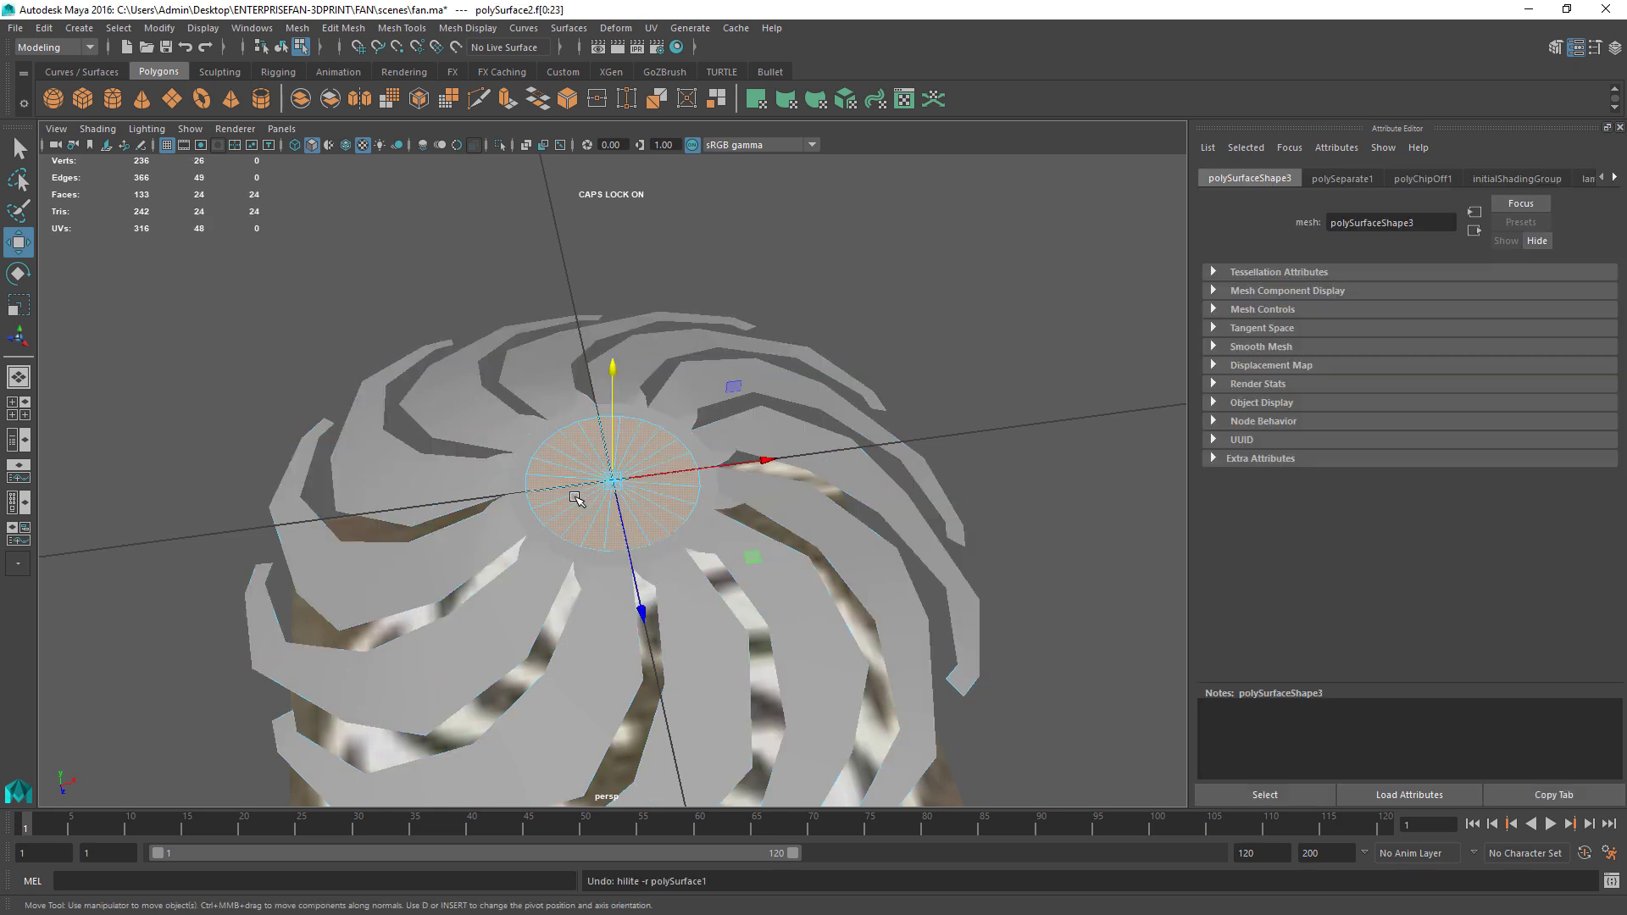
{"action": "key", "text": "ctrl+z"}
{"action": "key", "text": "ctrl+z"}
{"action": "key", "text": "ctrl+z"}
{"action": "key", "text": "ctrl+z"}
{"action": "key", "text": "ctrl+z"}
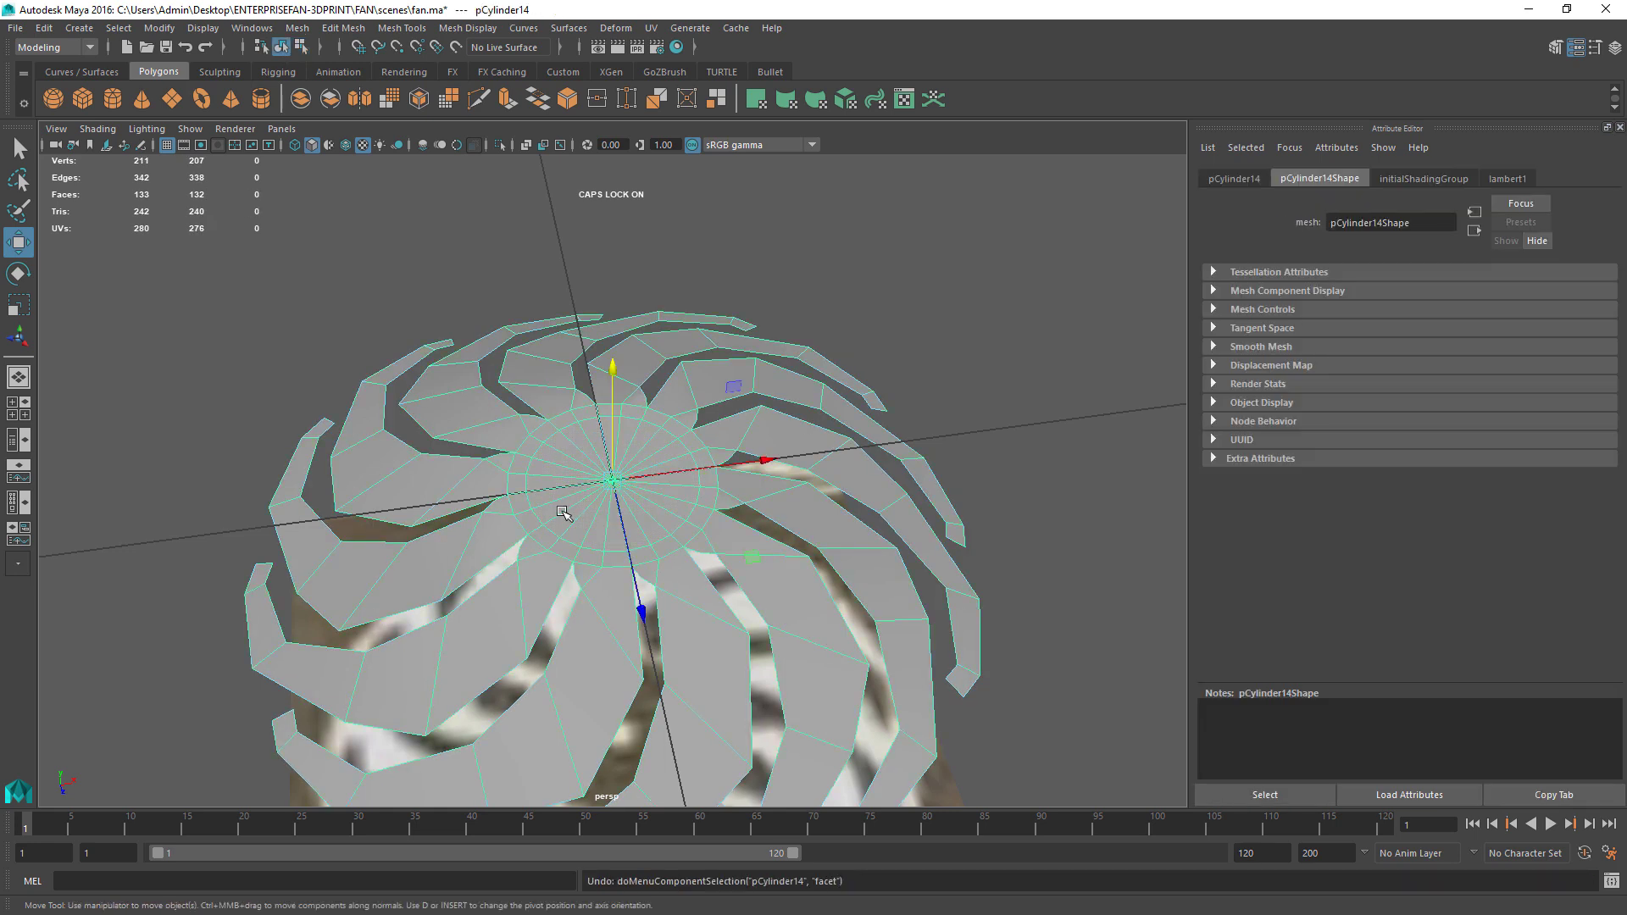
Step: Extrude the whole fan mesh 0.013 along local Z, then switch to Face mode
{"action": "key", "text": "ctrl+e"}
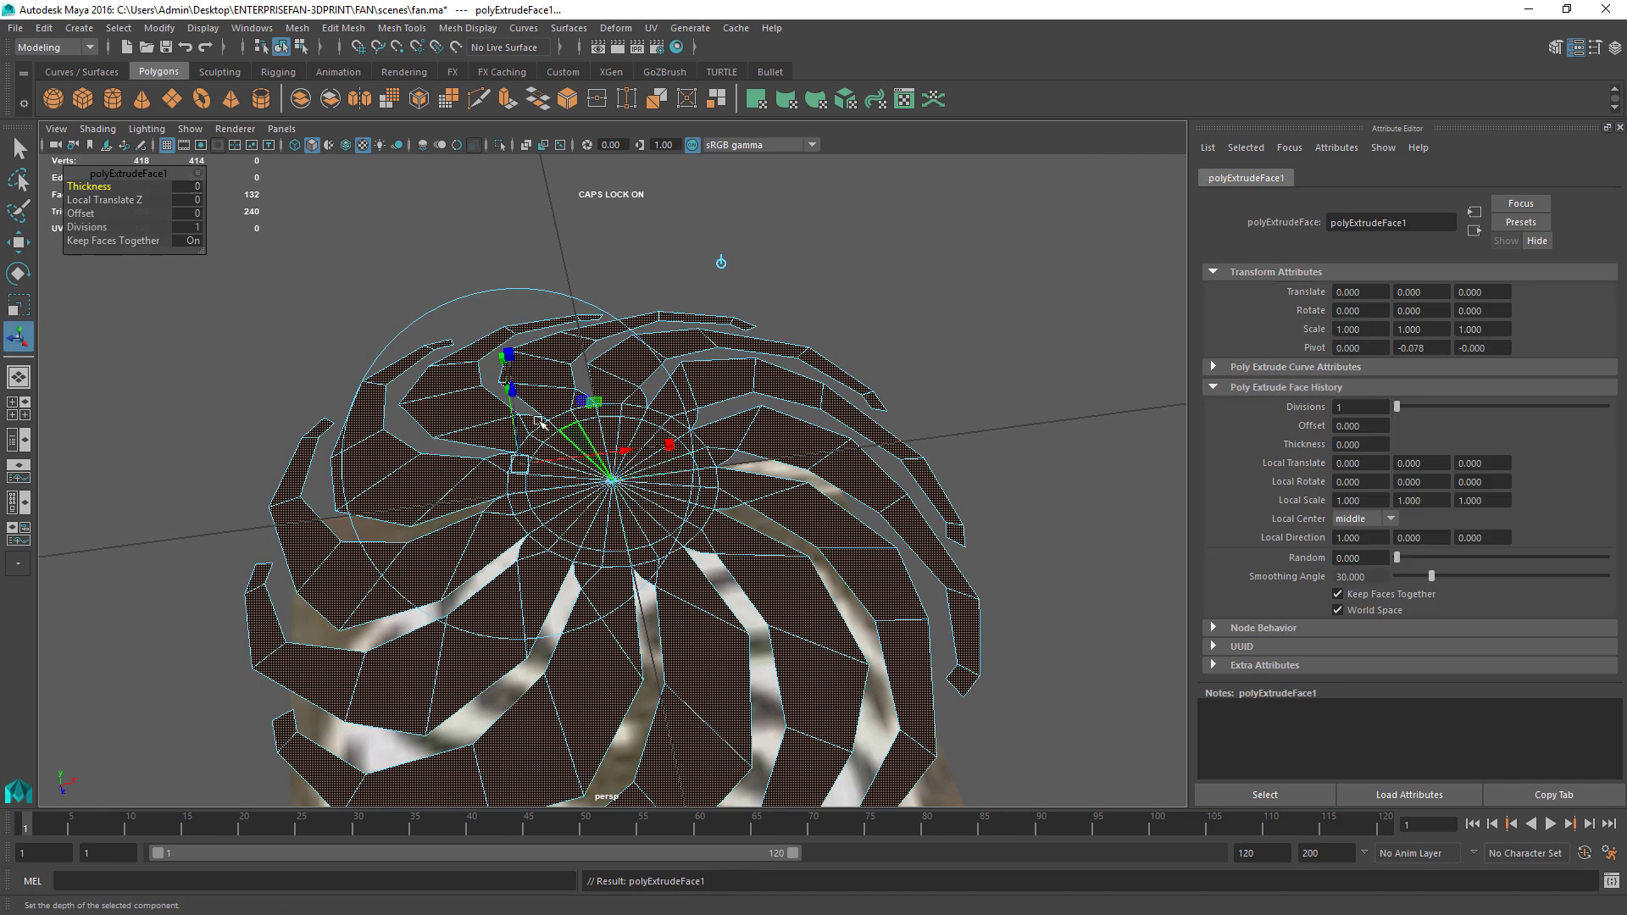
{"action": "left_click_drag", "start_coordinate": [515, 393], "coordinate": [514, 382]}
{"action": "right_click", "coordinate": [604, 491]}
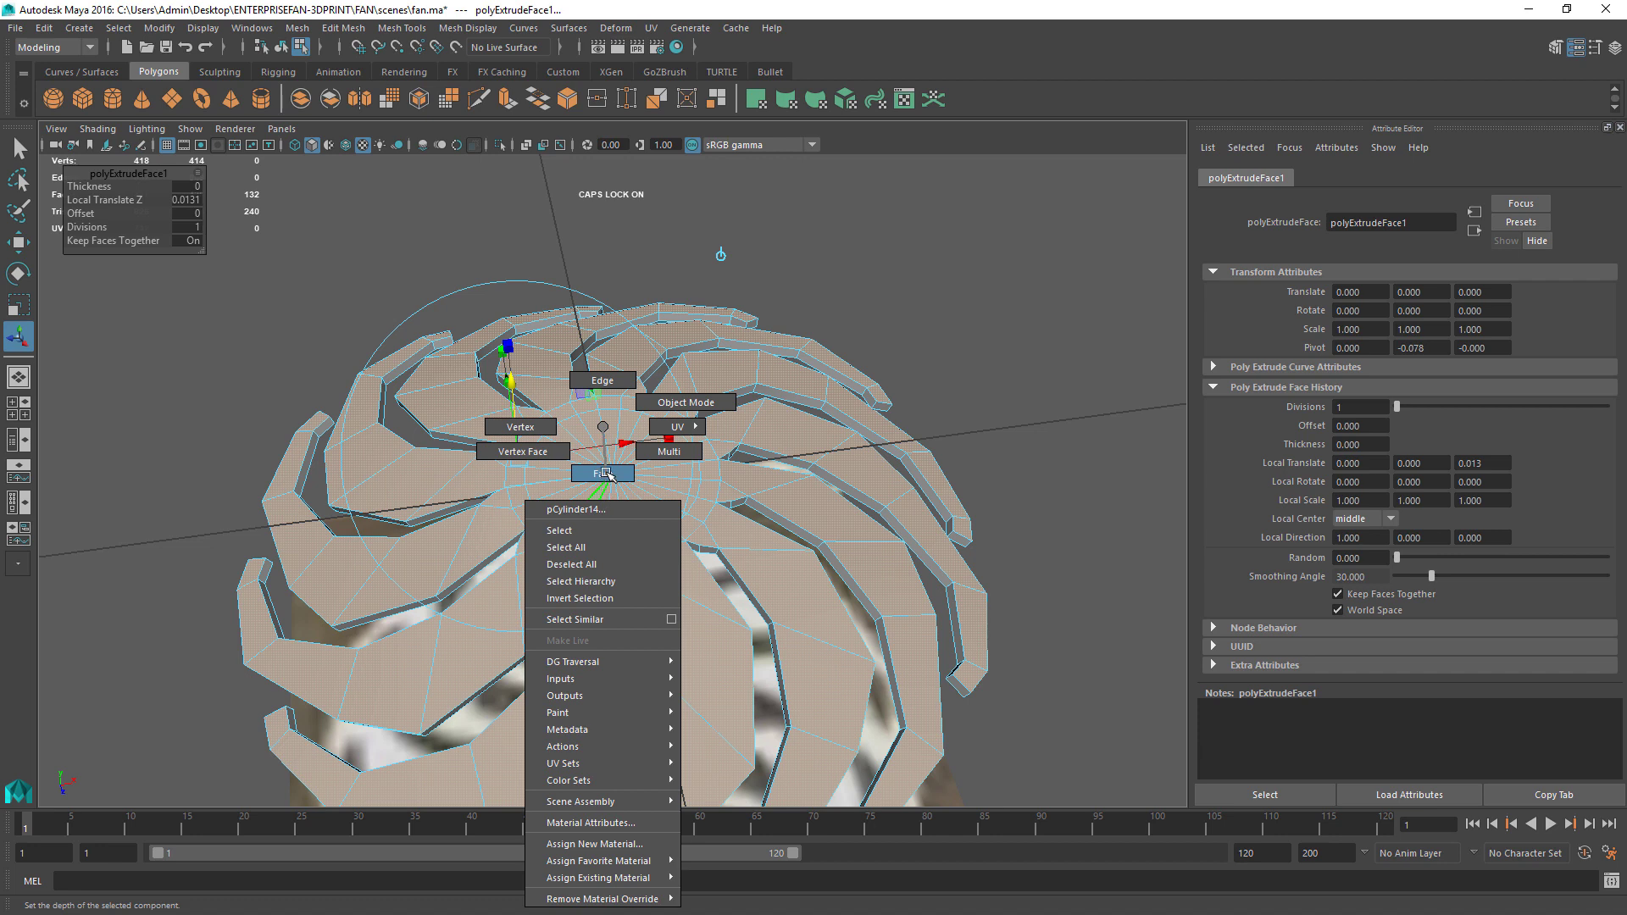
{"action": "left_click", "coordinate": [604, 472]}
{"action": "left_click", "coordinate": [562, 465]}
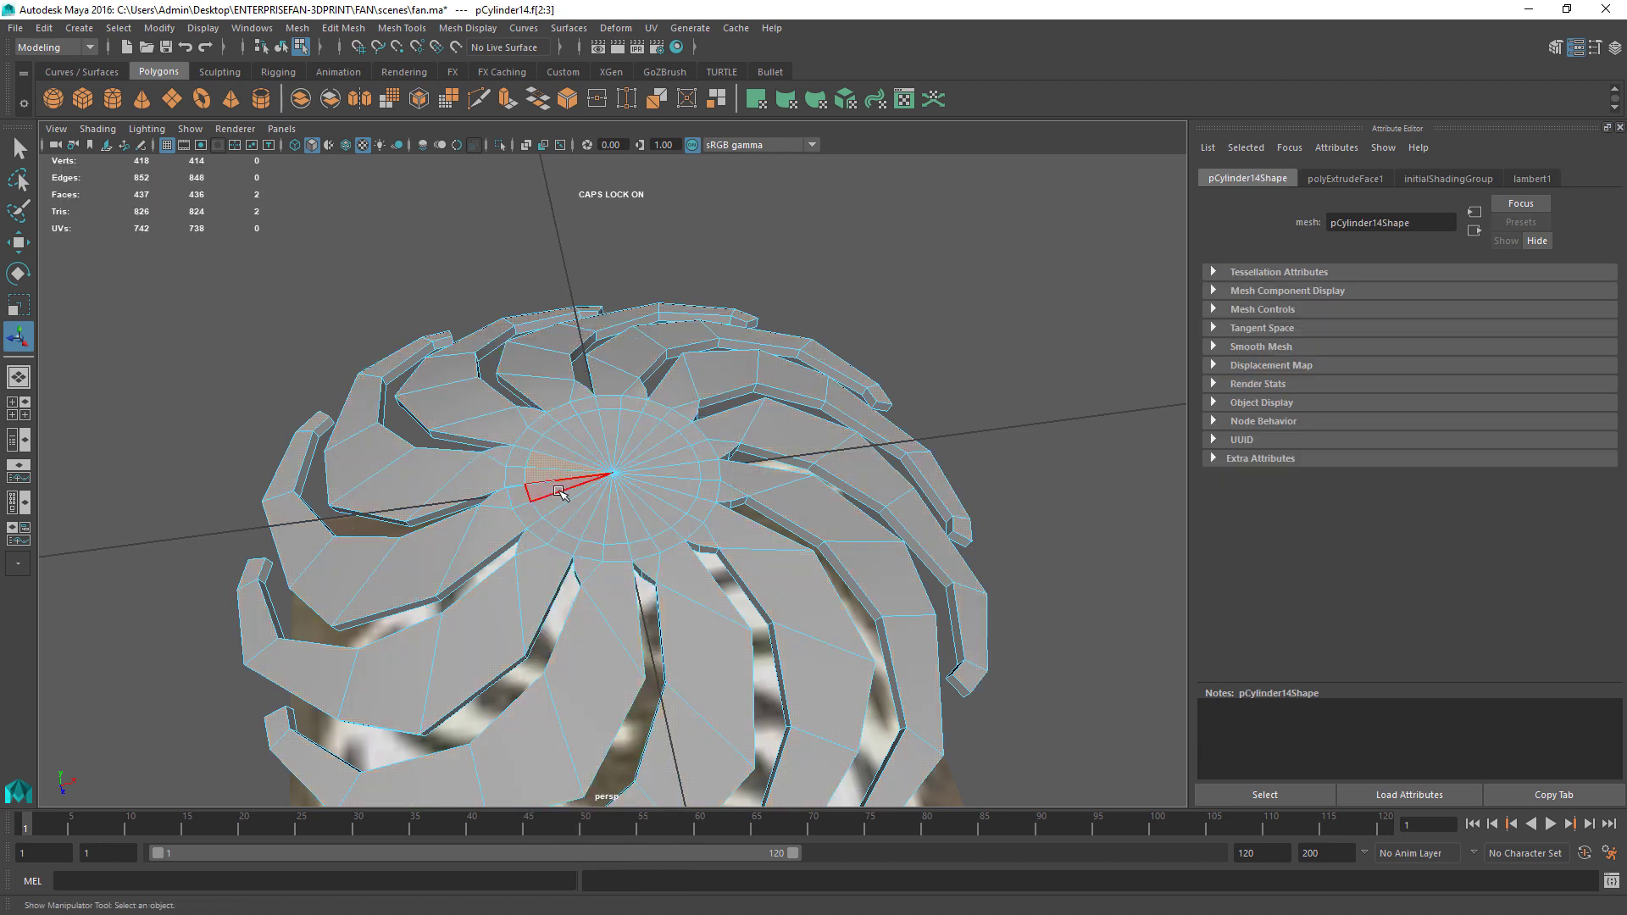
Step: Select all 24 hub faces and extrude them 0.008 upward along local Z
{"action": "mouse_move", "coordinate": [568, 503]}
{"action": "left_mouse_down", "text": "shift"}
{"action": "mouse_move", "coordinate": [617, 530]}
{"action": "mouse_move", "coordinate": [650, 515]}
{"action": "mouse_move", "coordinate": [674, 490]}
{"action": "mouse_move", "coordinate": [662, 437]}
{"action": "mouse_move", "coordinate": [597, 430]}
{"action": "mouse_move", "coordinate": [557, 449]}
{"action": "mouse_move", "coordinate": [572, 521]}
{"action": "left_mouse_up", "text": "shift"}
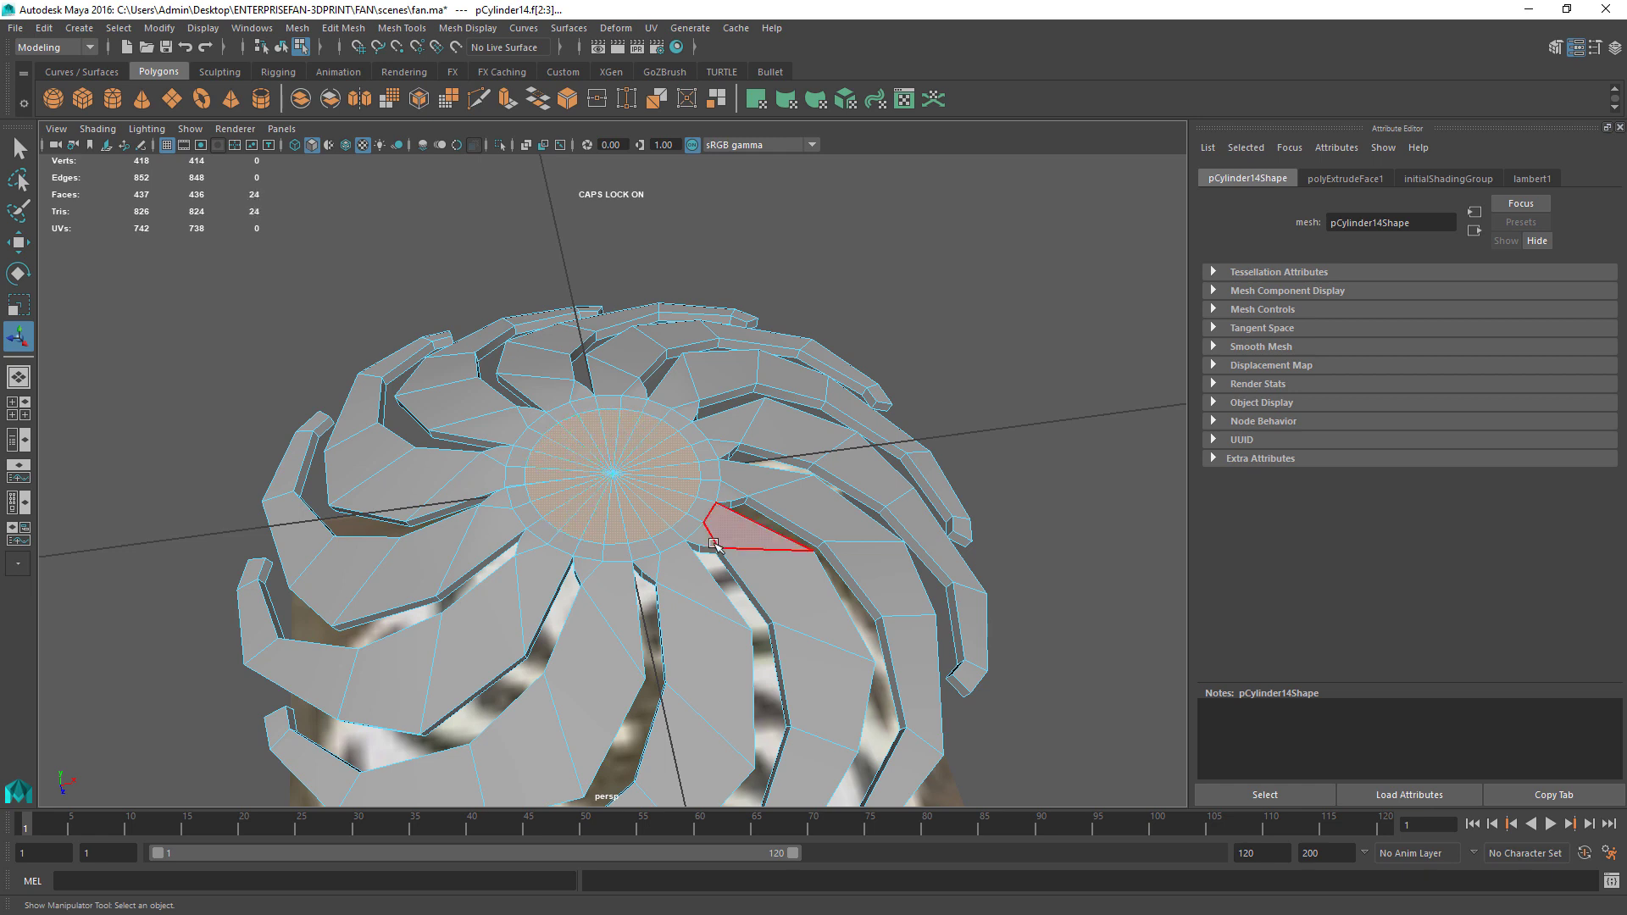
{"action": "mouse_move", "coordinate": [728, 576]}
{"action": "left_mouse_down", "text": "alt"}
{"action": "mouse_move", "coordinate": [710, 462]}
{"action": "mouse_move", "coordinate": [720, 576]}
{"action": "left_mouse_up", "text": "alt"}
{"action": "key", "text": "ctrl+e"}
{"action": "left_click_drag", "start_coordinate": [563, 412], "coordinate": [551, 339]}
{"action": "left_click", "coordinate": [348, 28]}
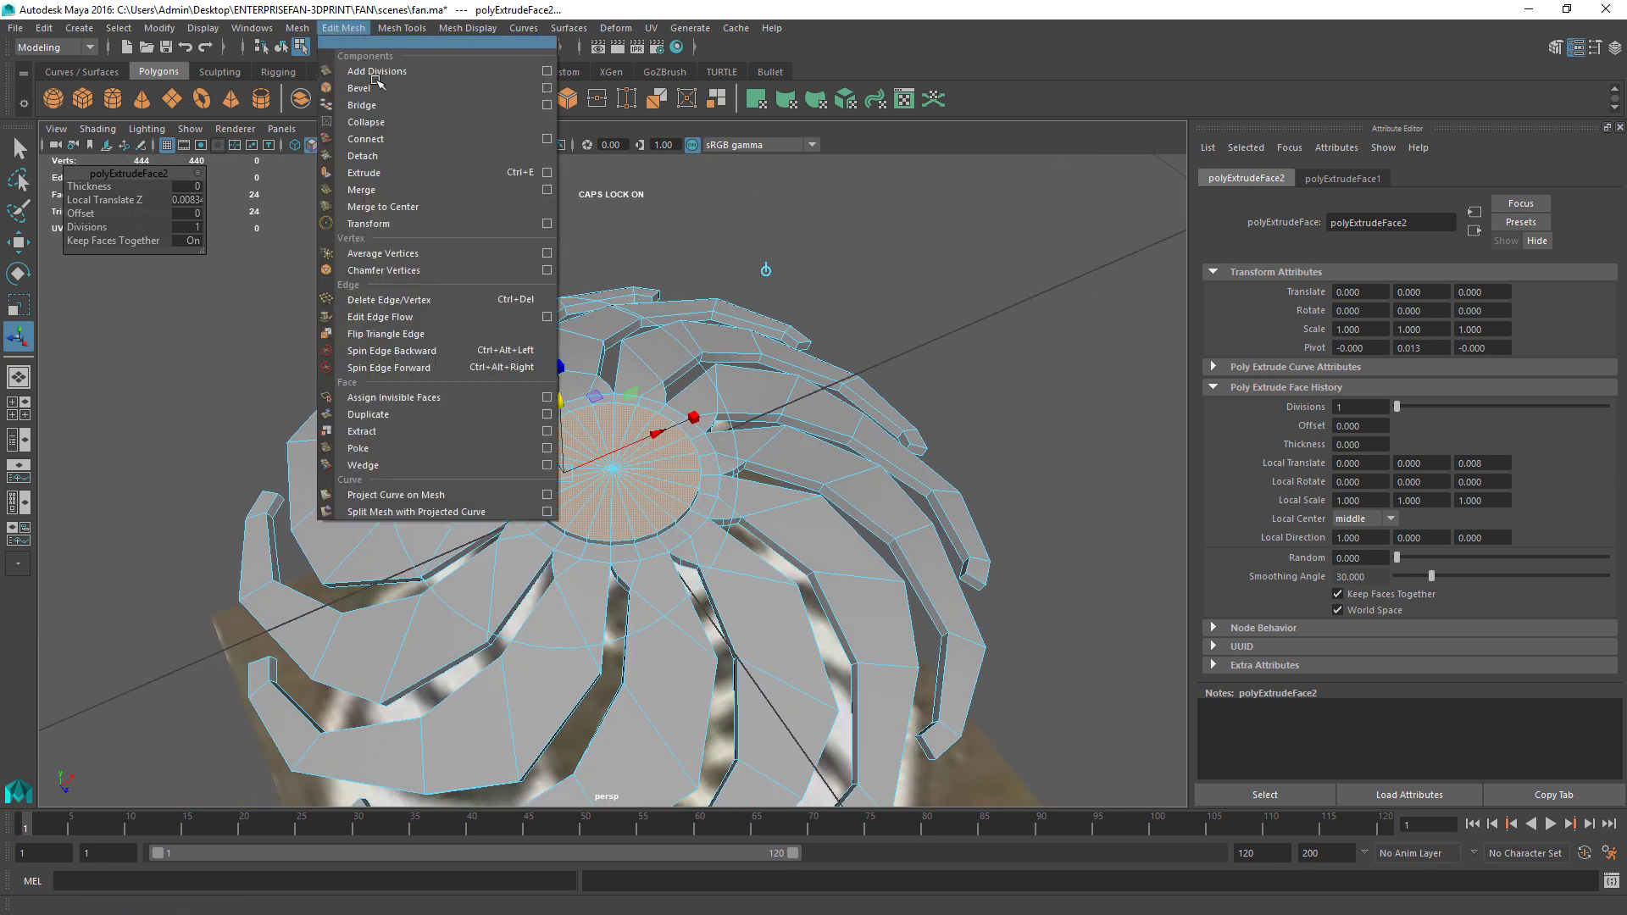
Step: Insert two edge loops around the fan's hub with Insert Edge Loop
{"action": "mouse_move", "coordinate": [306, 32]}
{"action": "mouse_move", "coordinate": [402, 28]}
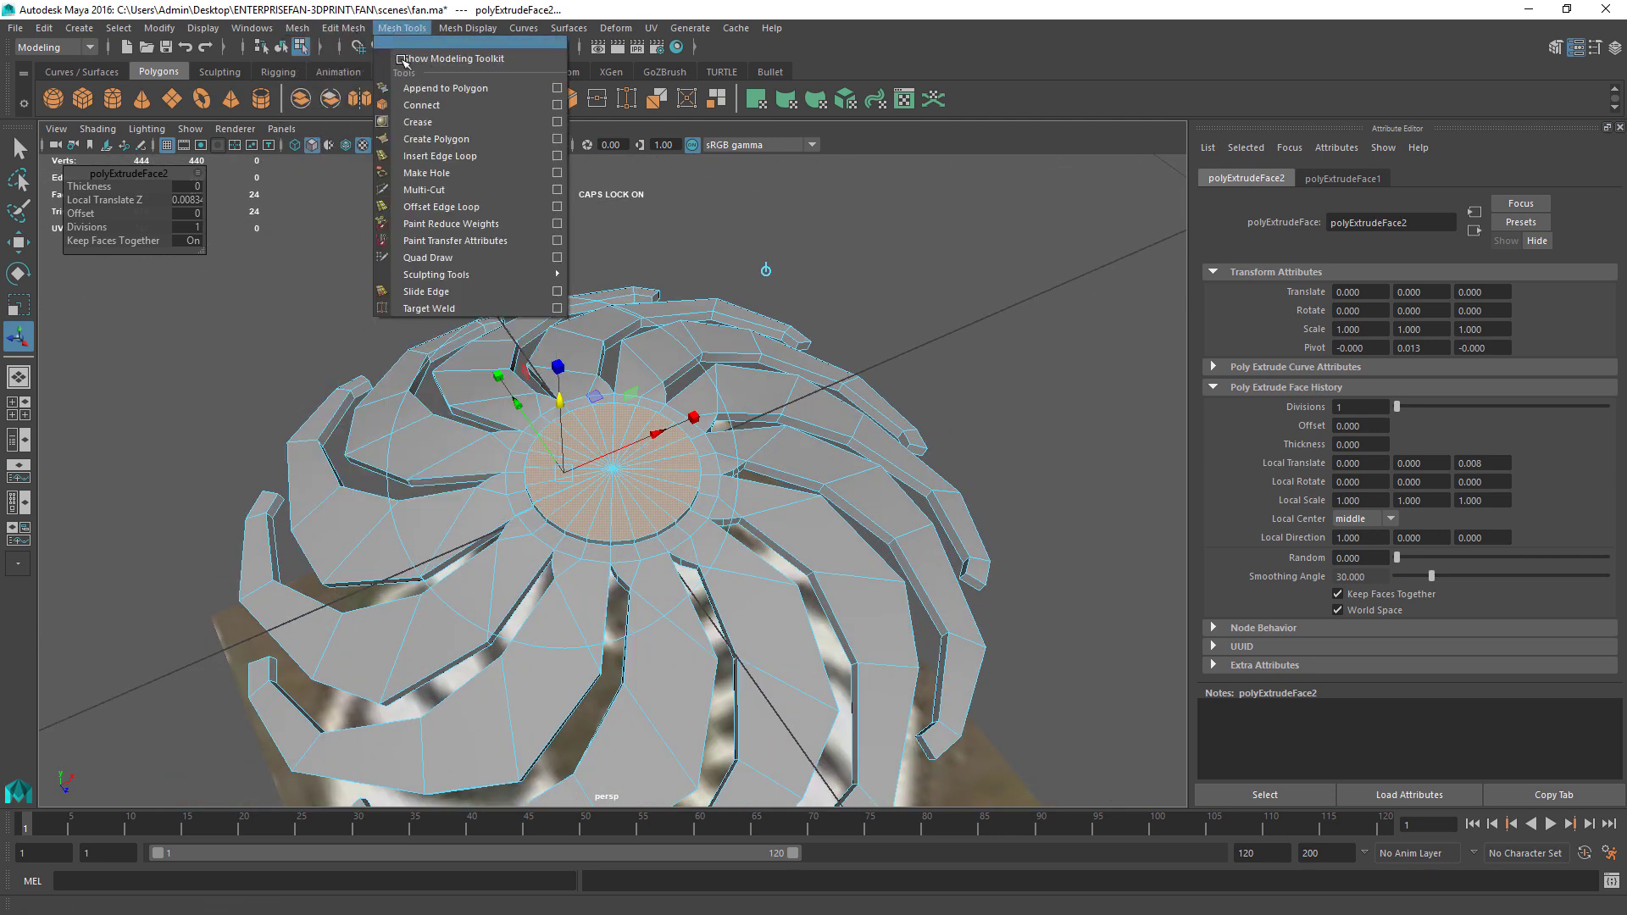
{"action": "left_click", "coordinate": [423, 155]}
{"action": "scroll", "coordinate": [646, 383], "scroll_direction": "up", "scroll_amount": 2}
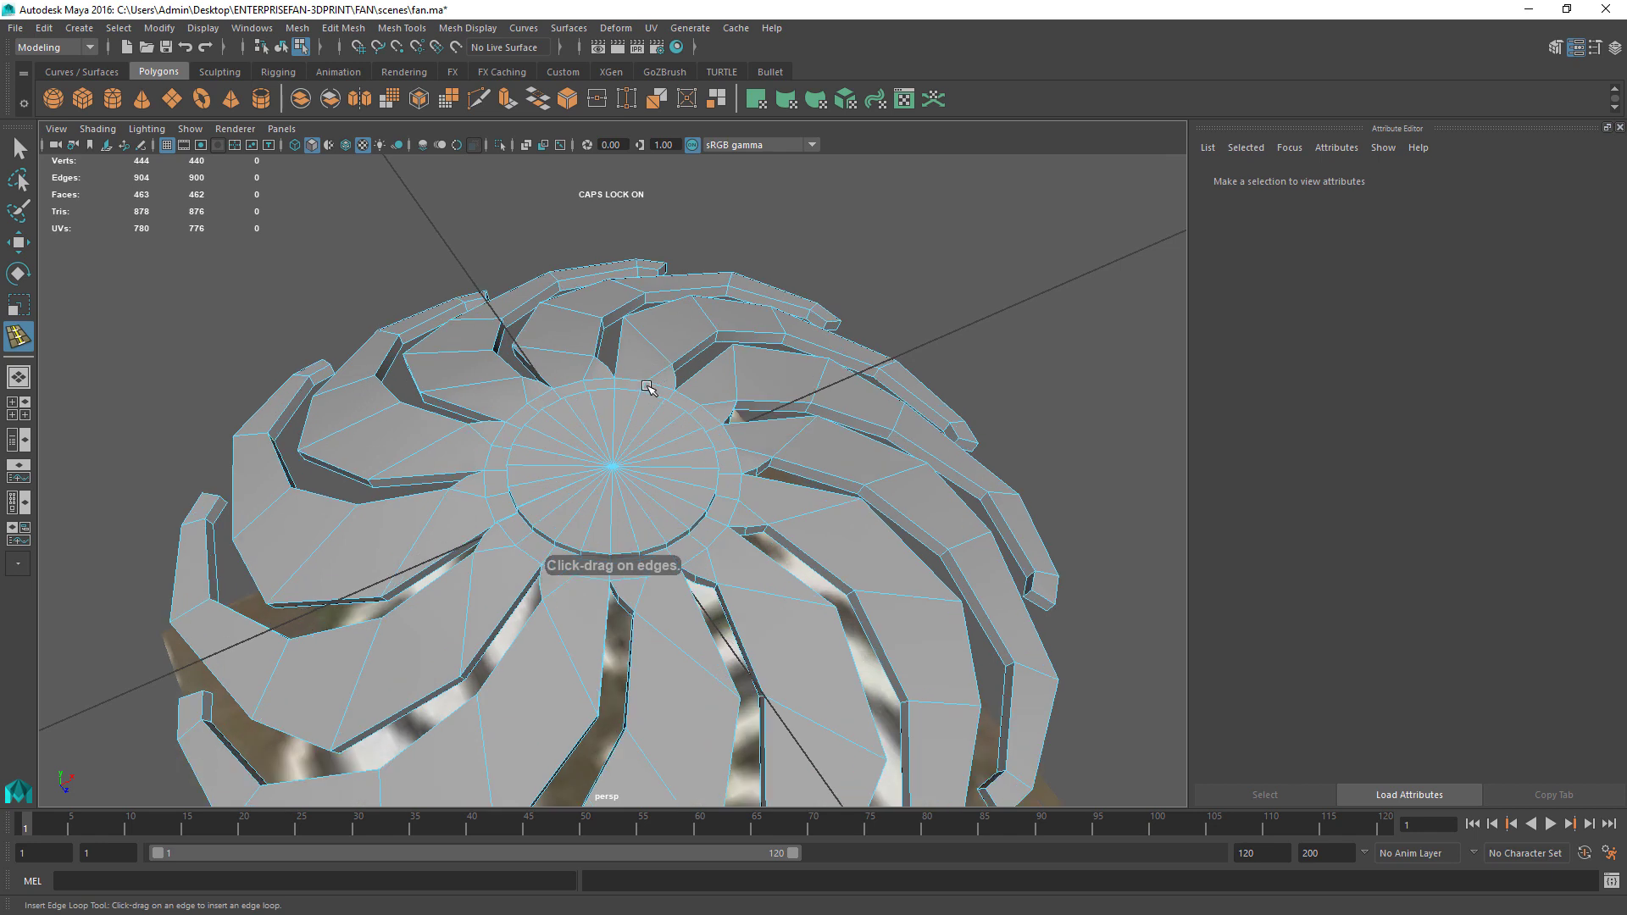
{"action": "left_click", "coordinate": [703, 543]}
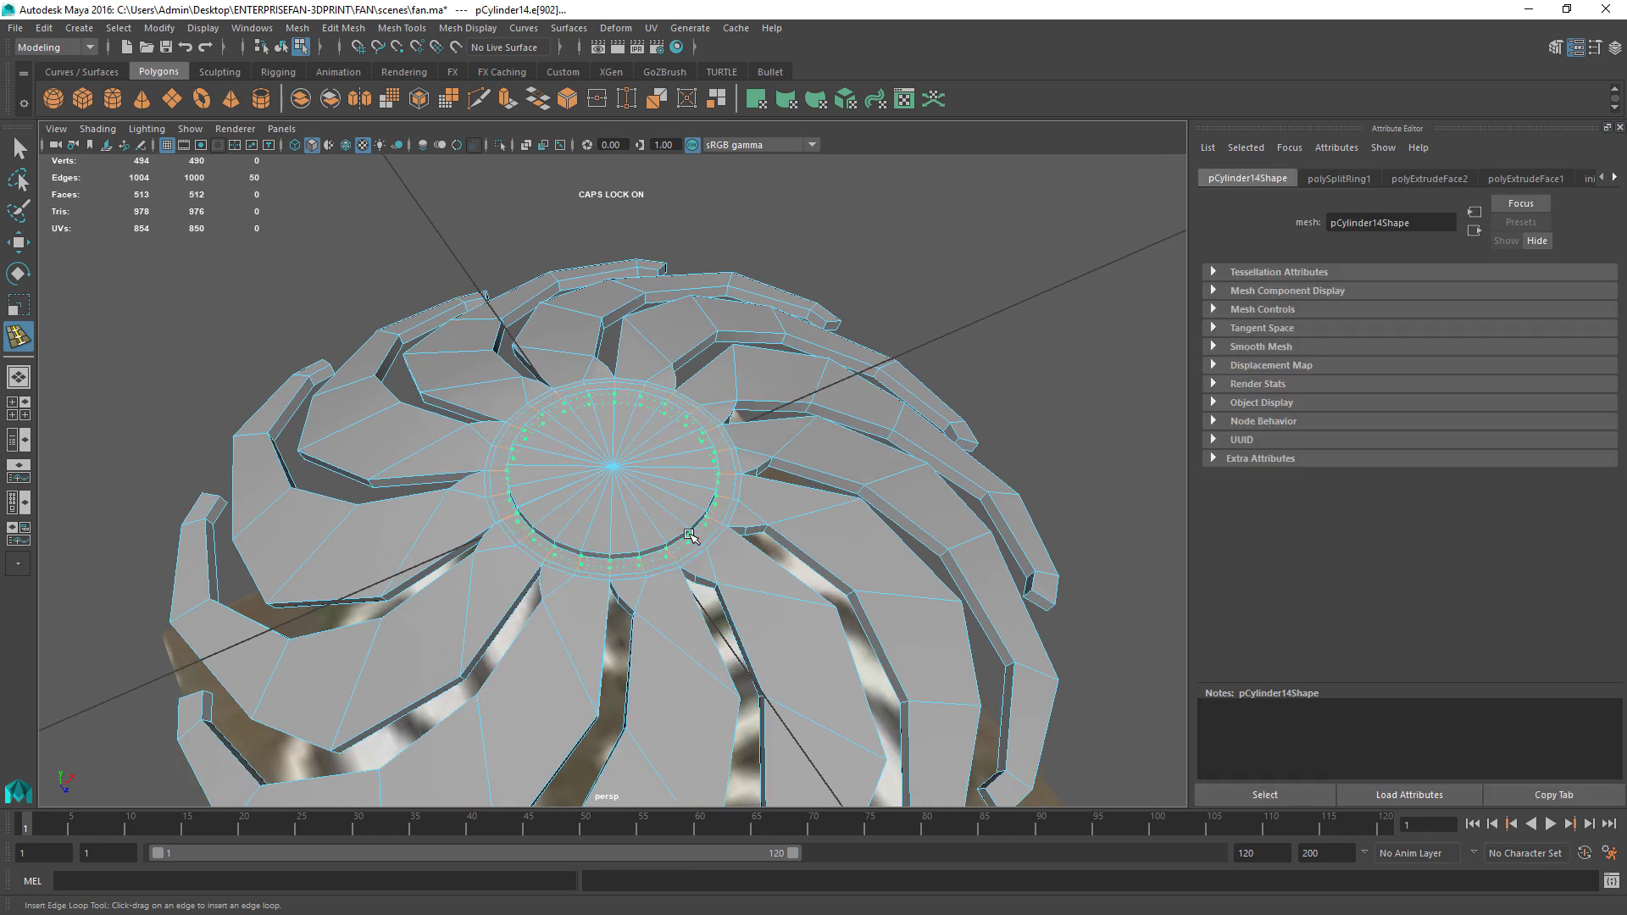
{"action": "left_click", "coordinate": [690, 535]}
{"action": "left_click_drag", "start_coordinate": [628, 578], "coordinate": [649, 585], "text": "alt"}
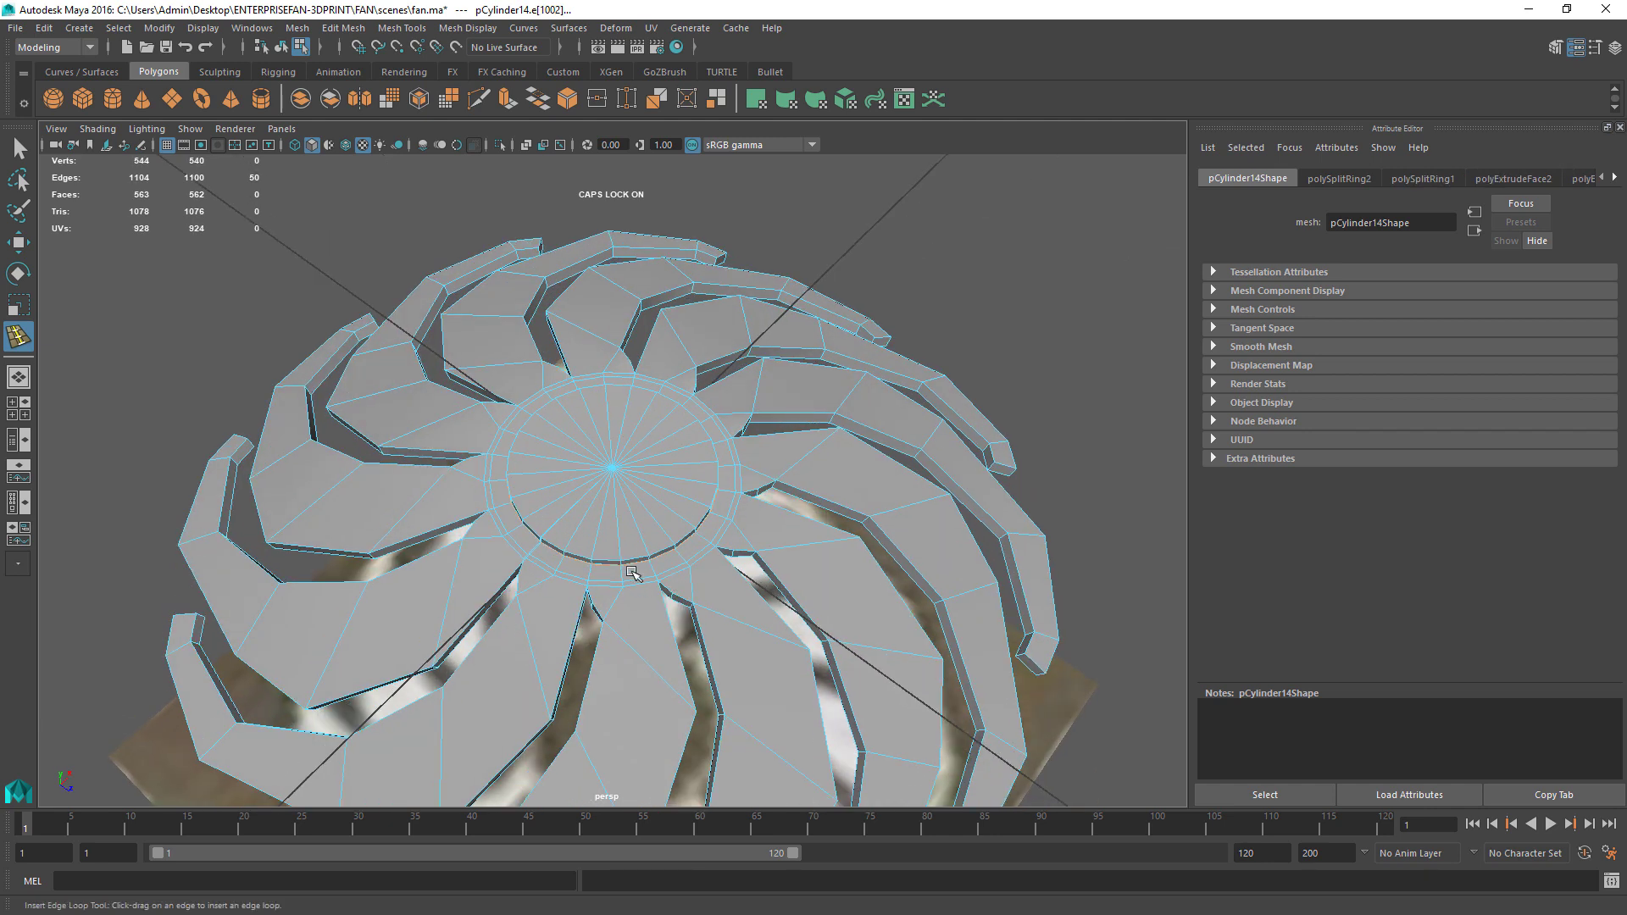
Step: In Face mode, select the ring of faces just outside the hub
{"action": "right_click", "coordinate": [631, 572]}
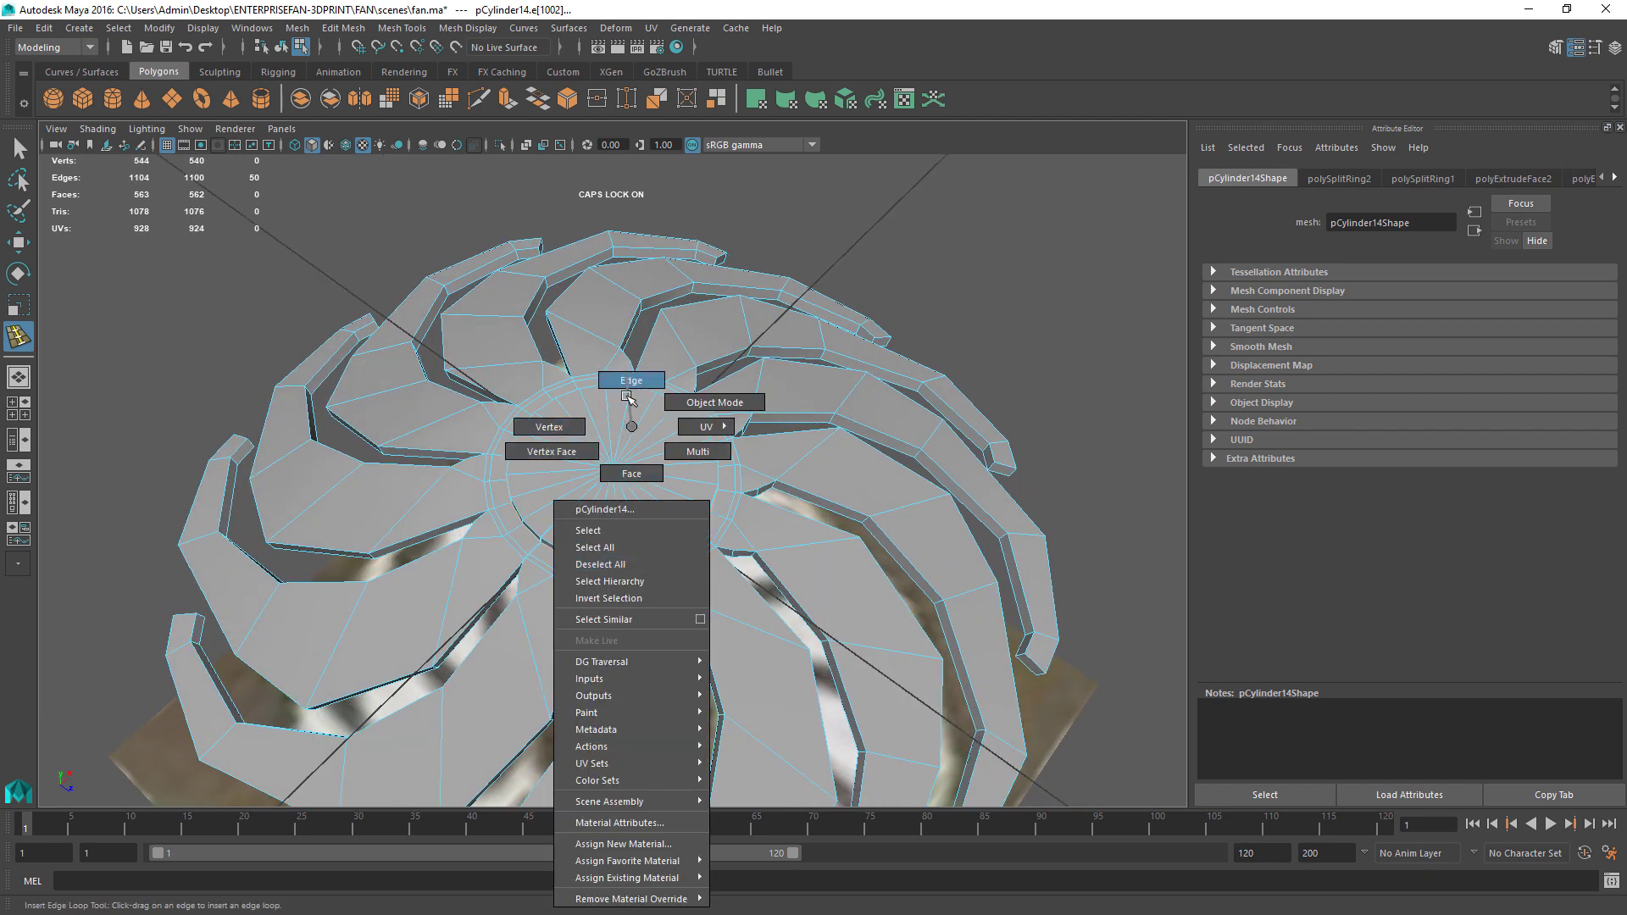
{"action": "left_click", "coordinate": [551, 547]}
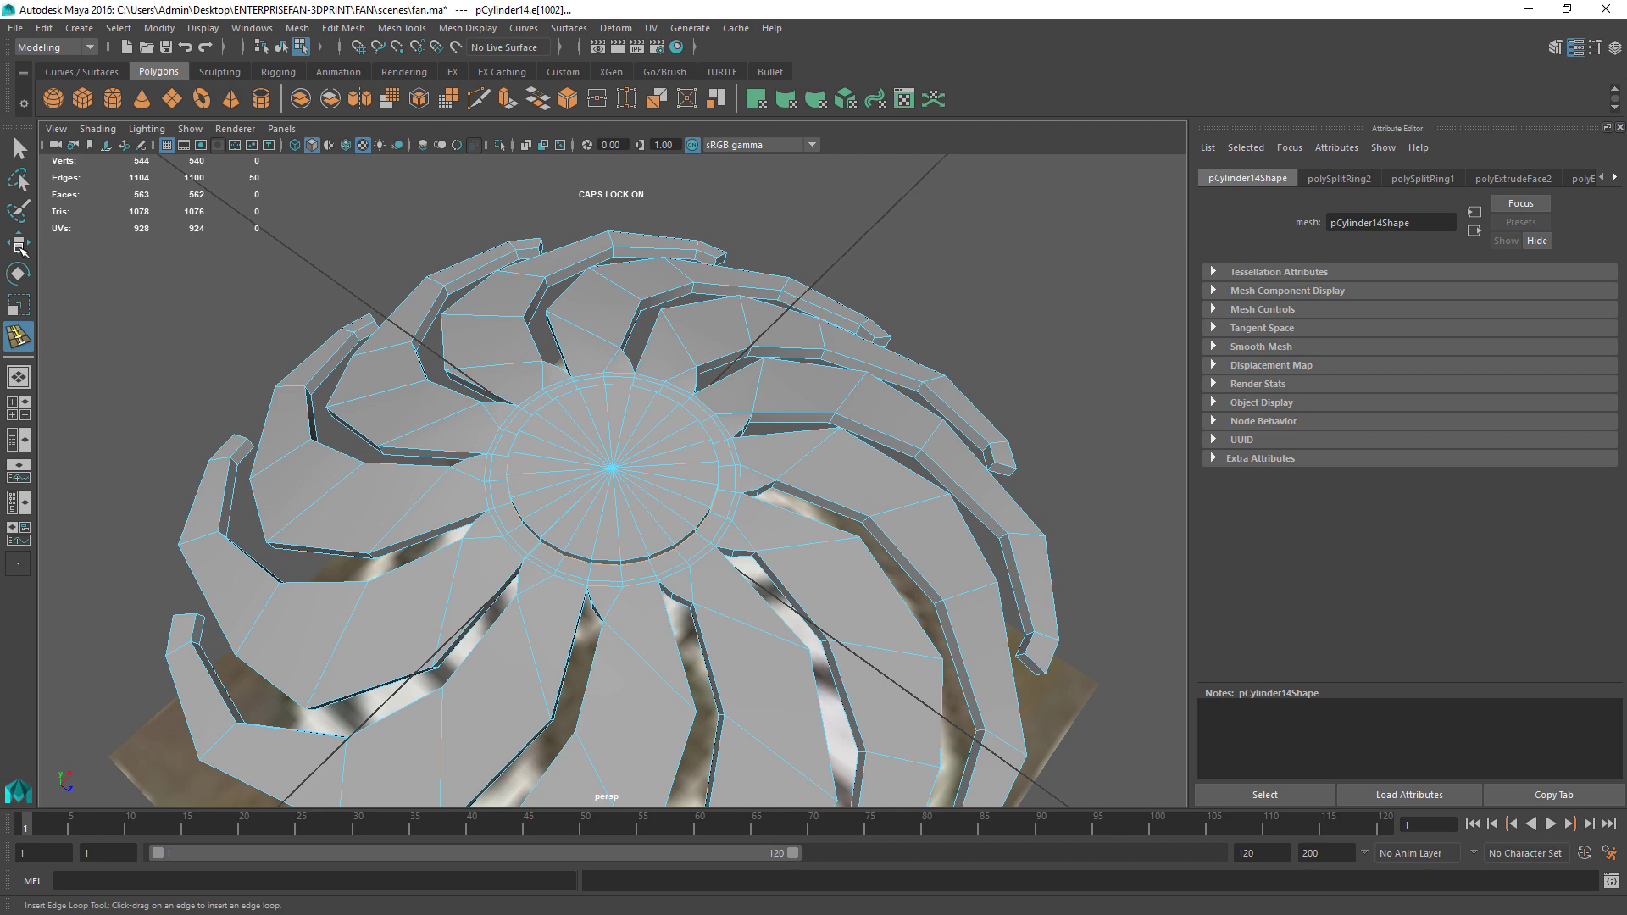
{"action": "left_click", "coordinate": [19, 149]}
{"action": "mouse_move", "coordinate": [498, 489]}
{"action": "left_mouse_down"}
{"action": "mouse_move", "coordinate": [563, 565]}
{"action": "mouse_move", "coordinate": [636, 570]}
{"action": "mouse_move", "coordinate": [704, 541]}
{"action": "mouse_move", "coordinate": [724, 455]}
{"action": "left_mouse_up"}
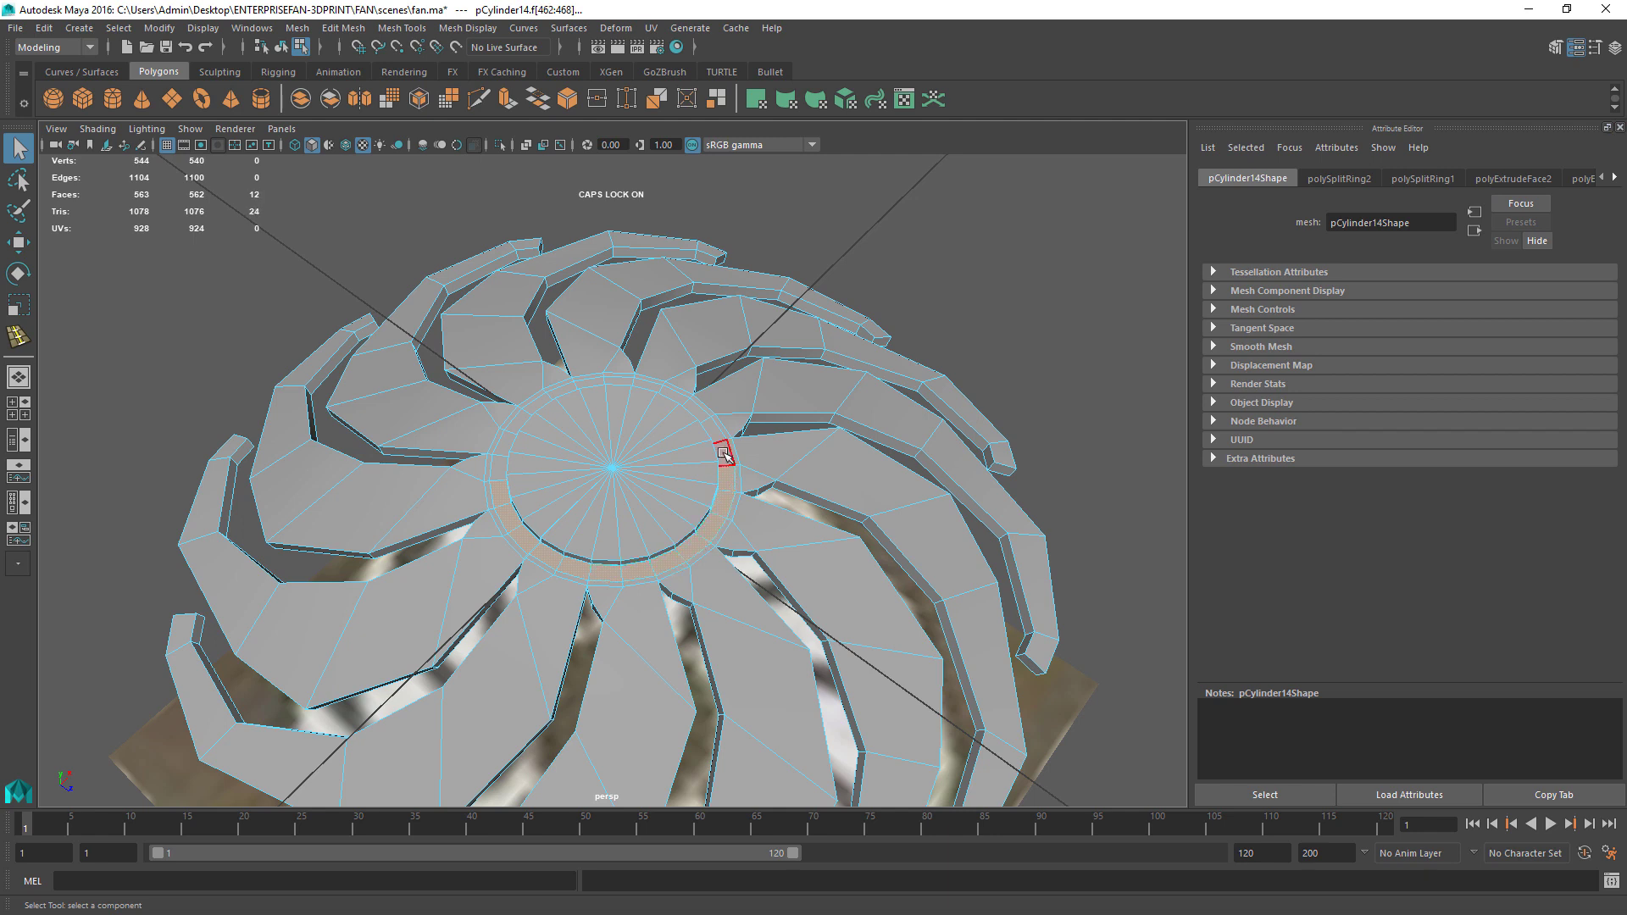
{"action": "left_click_drag", "start_coordinate": [653, 384], "coordinate": [619, 383]}
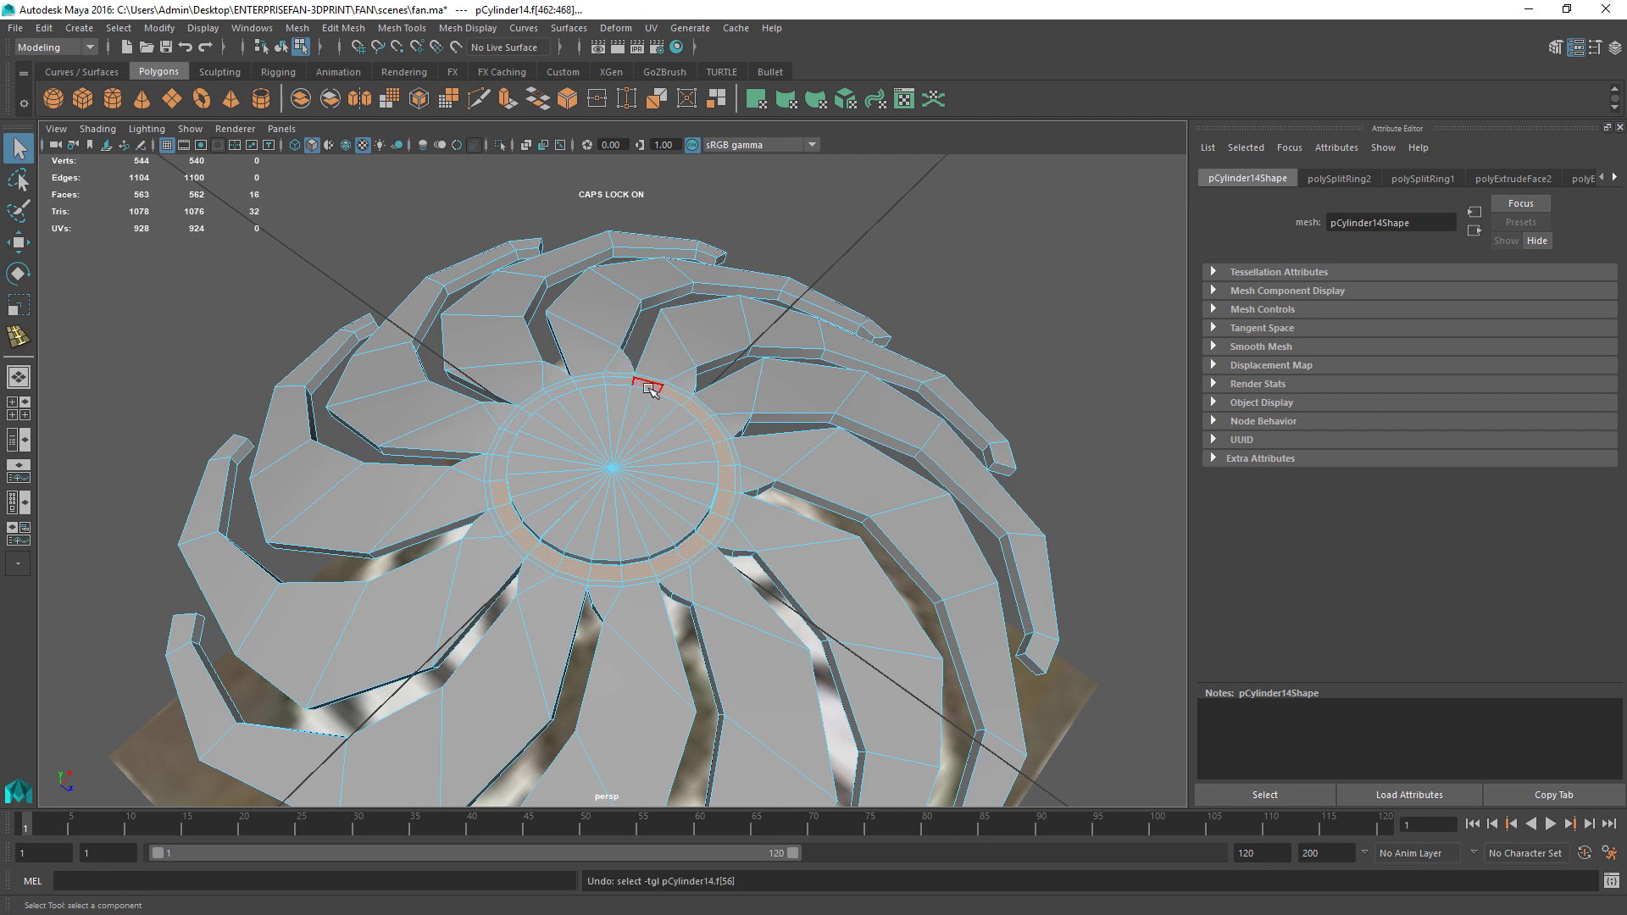
{"action": "mouse_move", "coordinate": [591, 384]}
{"action": "left_mouse_down"}
{"action": "mouse_move", "coordinate": [519, 416]}
{"action": "mouse_move", "coordinate": [500, 457]}
{"action": "mouse_move", "coordinate": [591, 479]}
{"action": "left_mouse_up"}
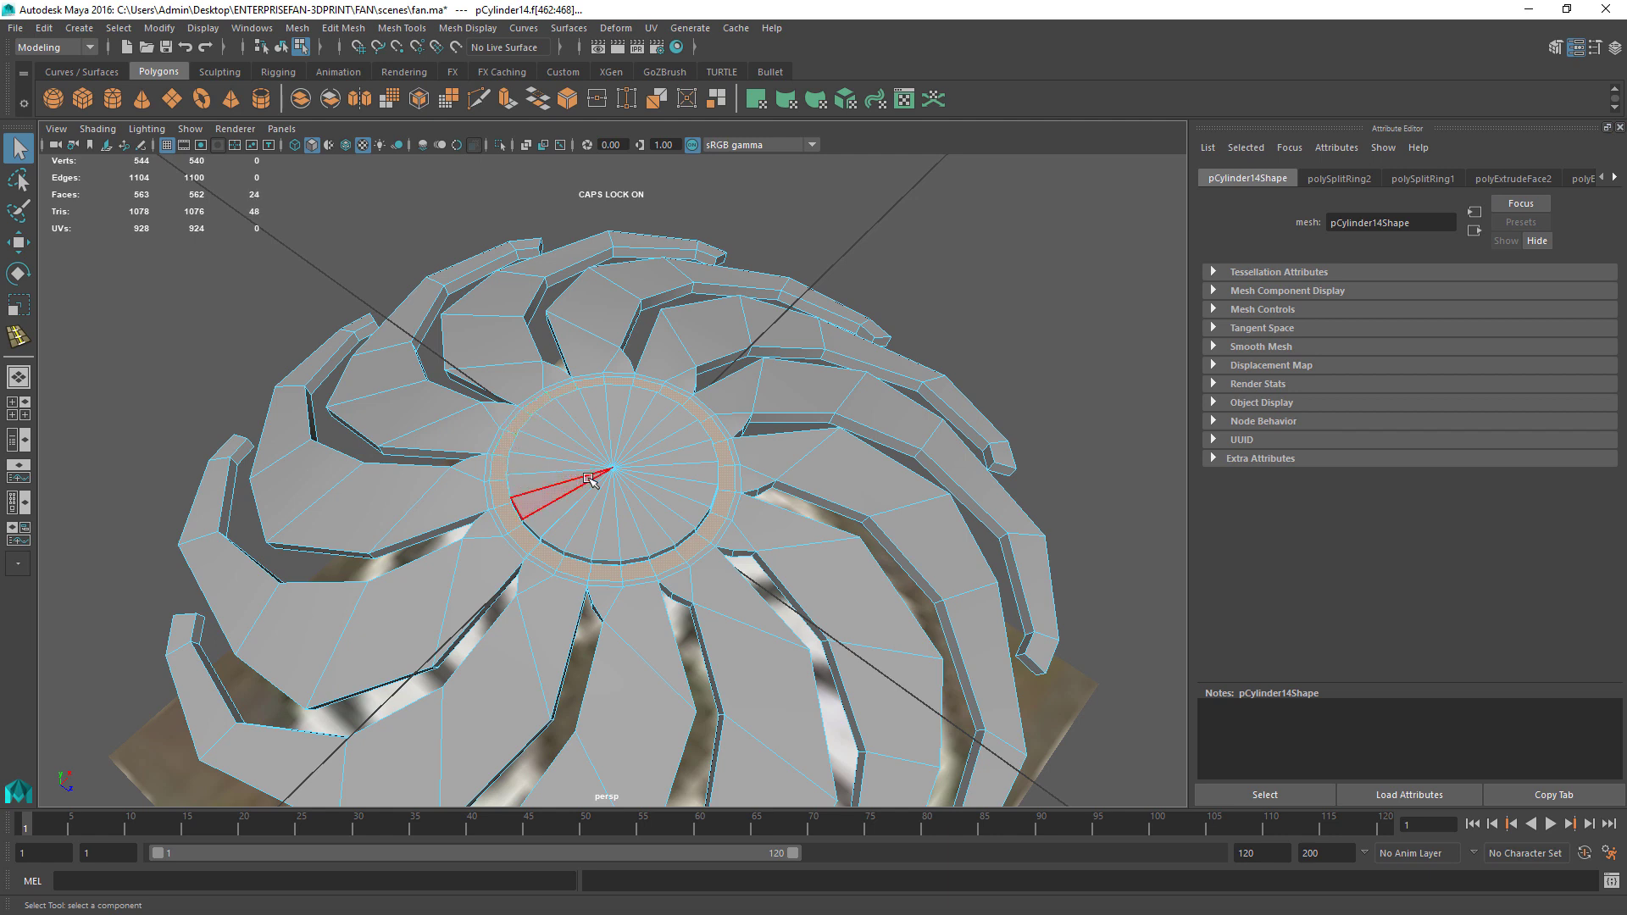
Step: Extrude the ring faces with Local Translate Z -0.008
{"action": "key", "text": "ctrl+e"}
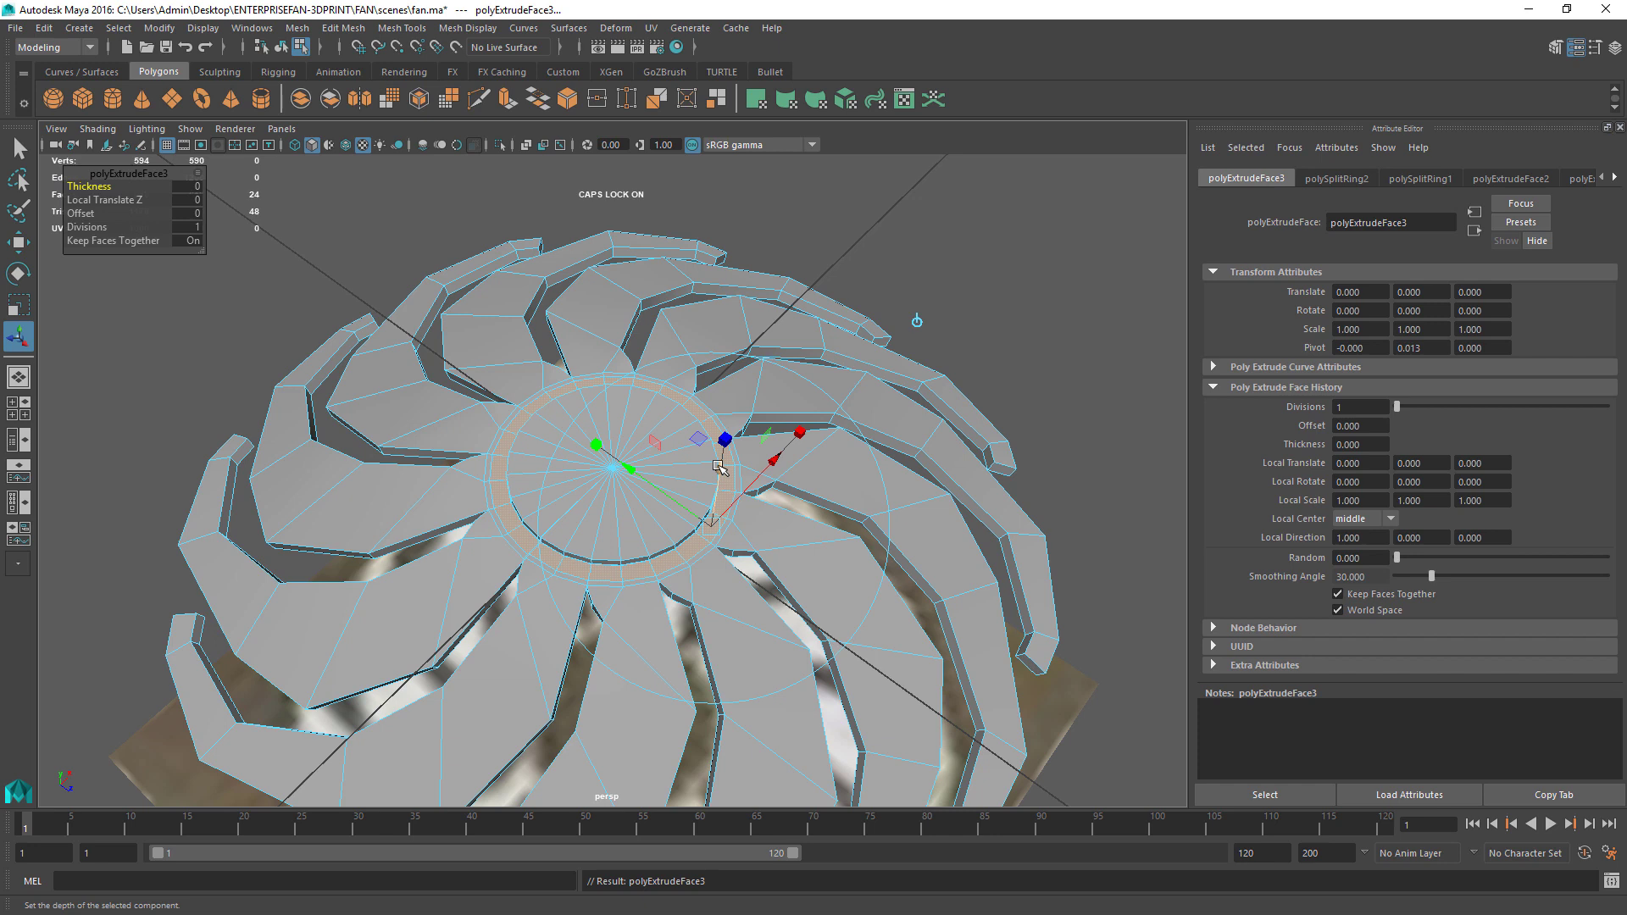
{"action": "left_click_drag", "start_coordinate": [719, 471], "coordinate": [719, 480]}
{"action": "left_click_drag", "start_coordinate": [619, 474], "coordinate": [644, 509], "text": "alt"}
{"action": "right_click_drag", "start_coordinate": [644, 509], "coordinate": [616, 444], "text": "alt"}
{"action": "left_click_drag", "start_coordinate": [616, 444], "coordinate": [676, 493], "text": "ctrl+alt"}
Step: Clear the face selection and select the whole fan mesh in Object Mode
{"action": "key", "text": "space"}
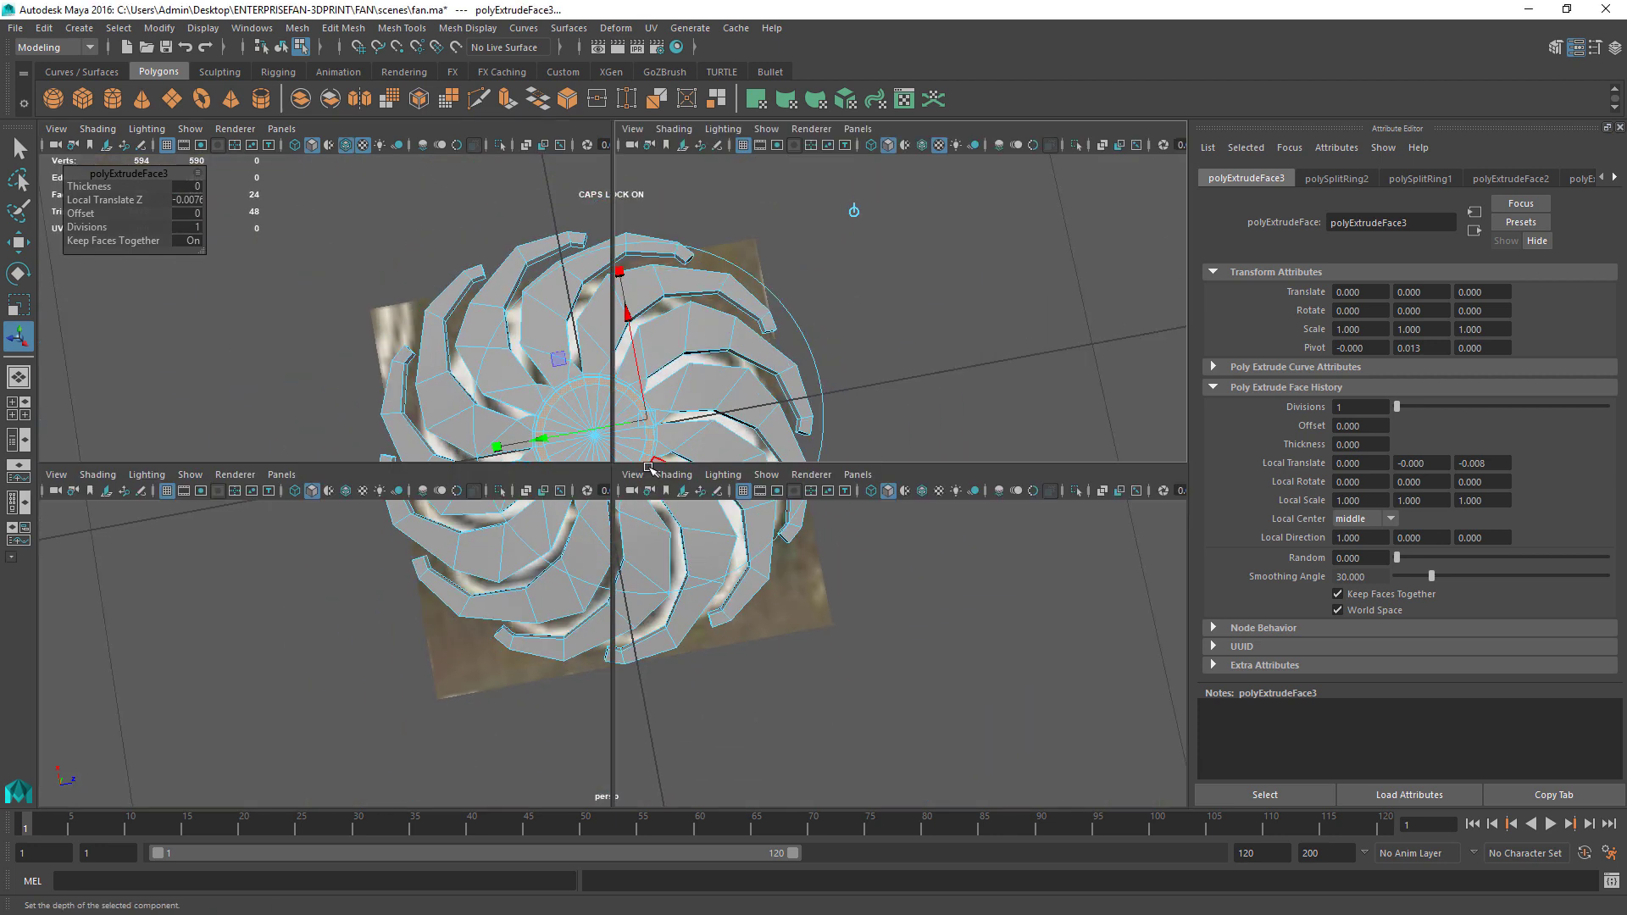
{"action": "key", "text": "space"}
{"action": "scroll", "coordinate": [620, 487], "scroll_direction": "up", "scroll_amount": 5}
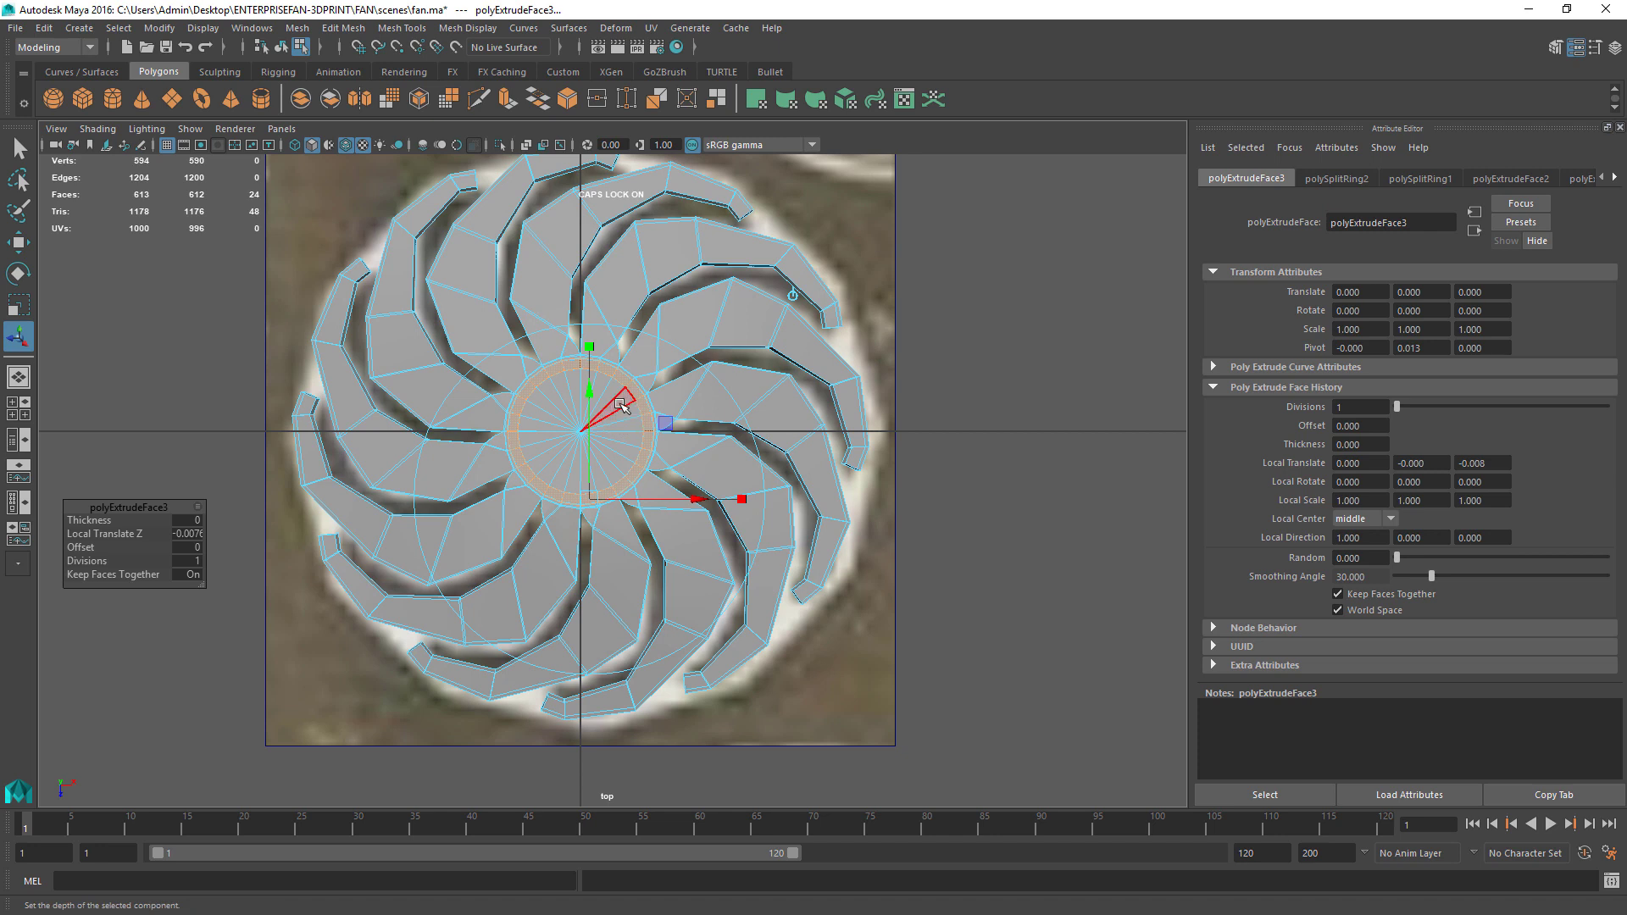
{"action": "left_click", "coordinate": [1020, 454]}
{"action": "key", "text": "space"}
{"action": "left_click_drag", "start_coordinate": [918, 382], "coordinate": [903, 322], "text": "alt"}
{"action": "left_click", "coordinate": [903, 325]}
{"action": "right_click_drag", "start_coordinate": [903, 325], "coordinate": [966, 290]}
{"action": "left_click", "coordinate": [932, 335]}
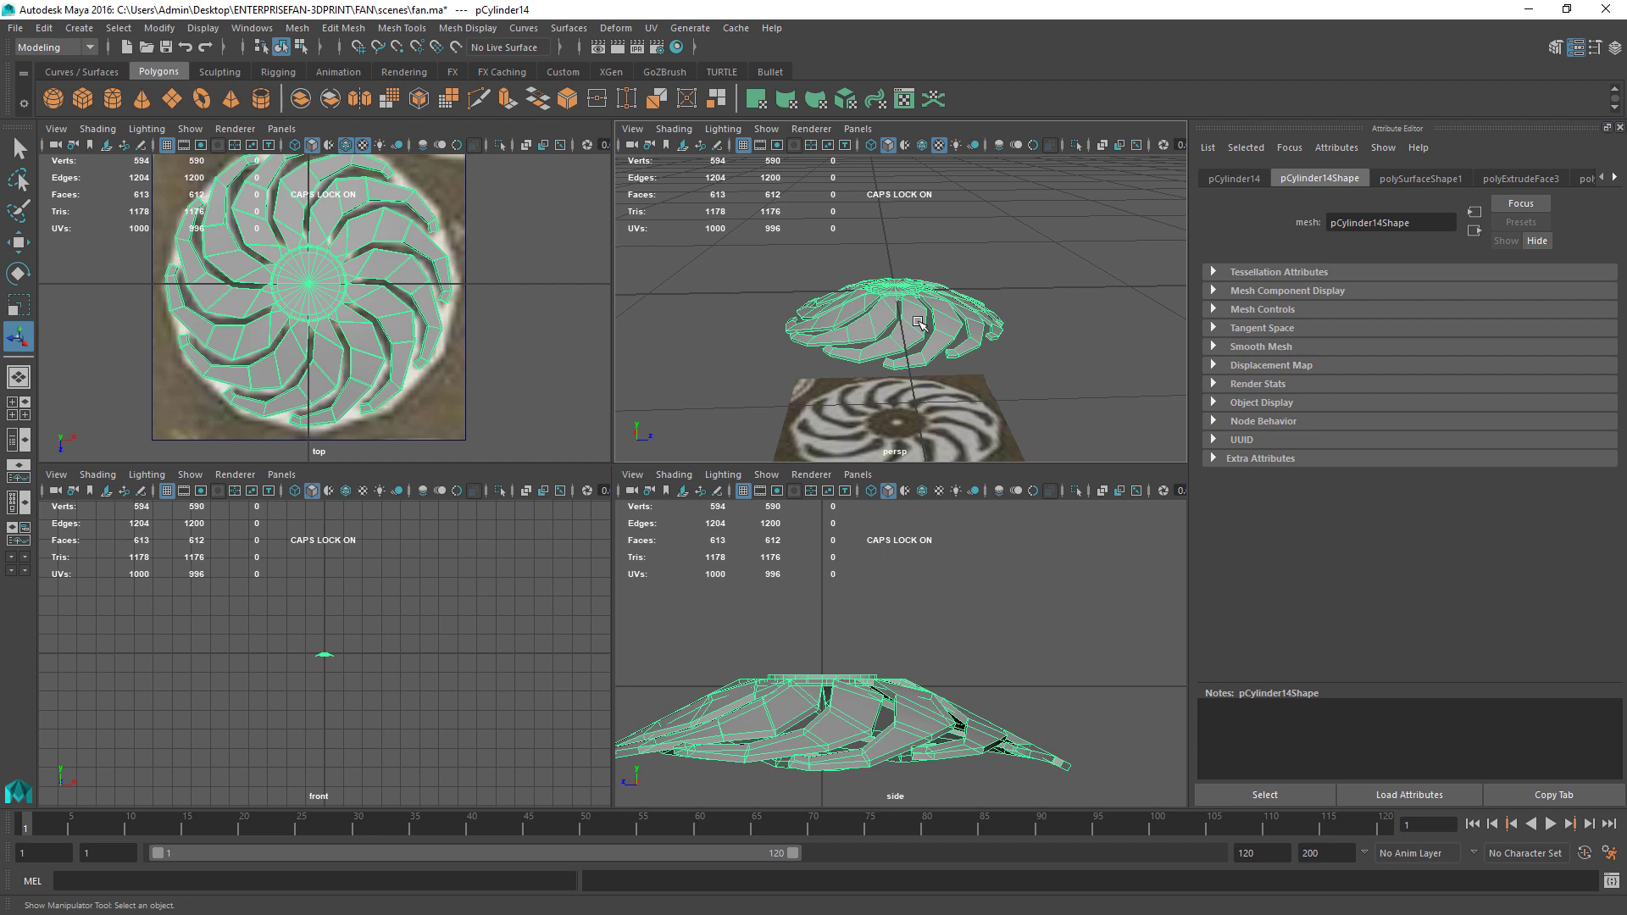
Step: Duplicate the fan, lower the copy, and mirror it with Scale X -1
{"action": "key", "text": "ctrl+d"}
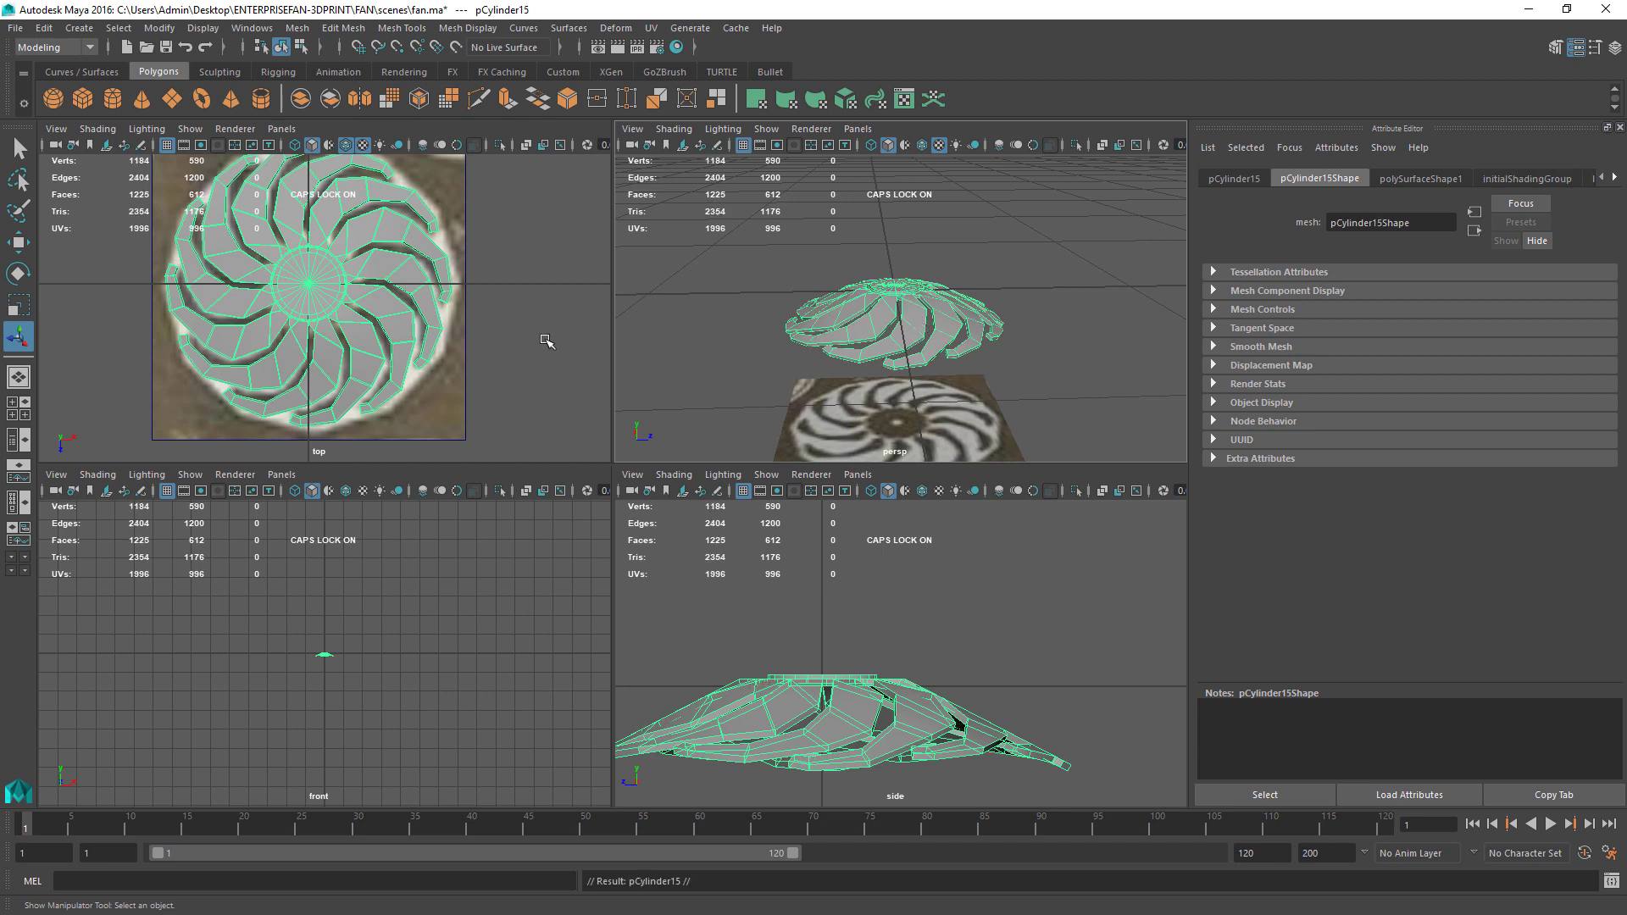
{"action": "key", "text": "w"}
{"action": "left_click_drag", "start_coordinate": [896, 209], "coordinate": [894, 245]}
{"action": "left_click", "coordinate": [1237, 179]}
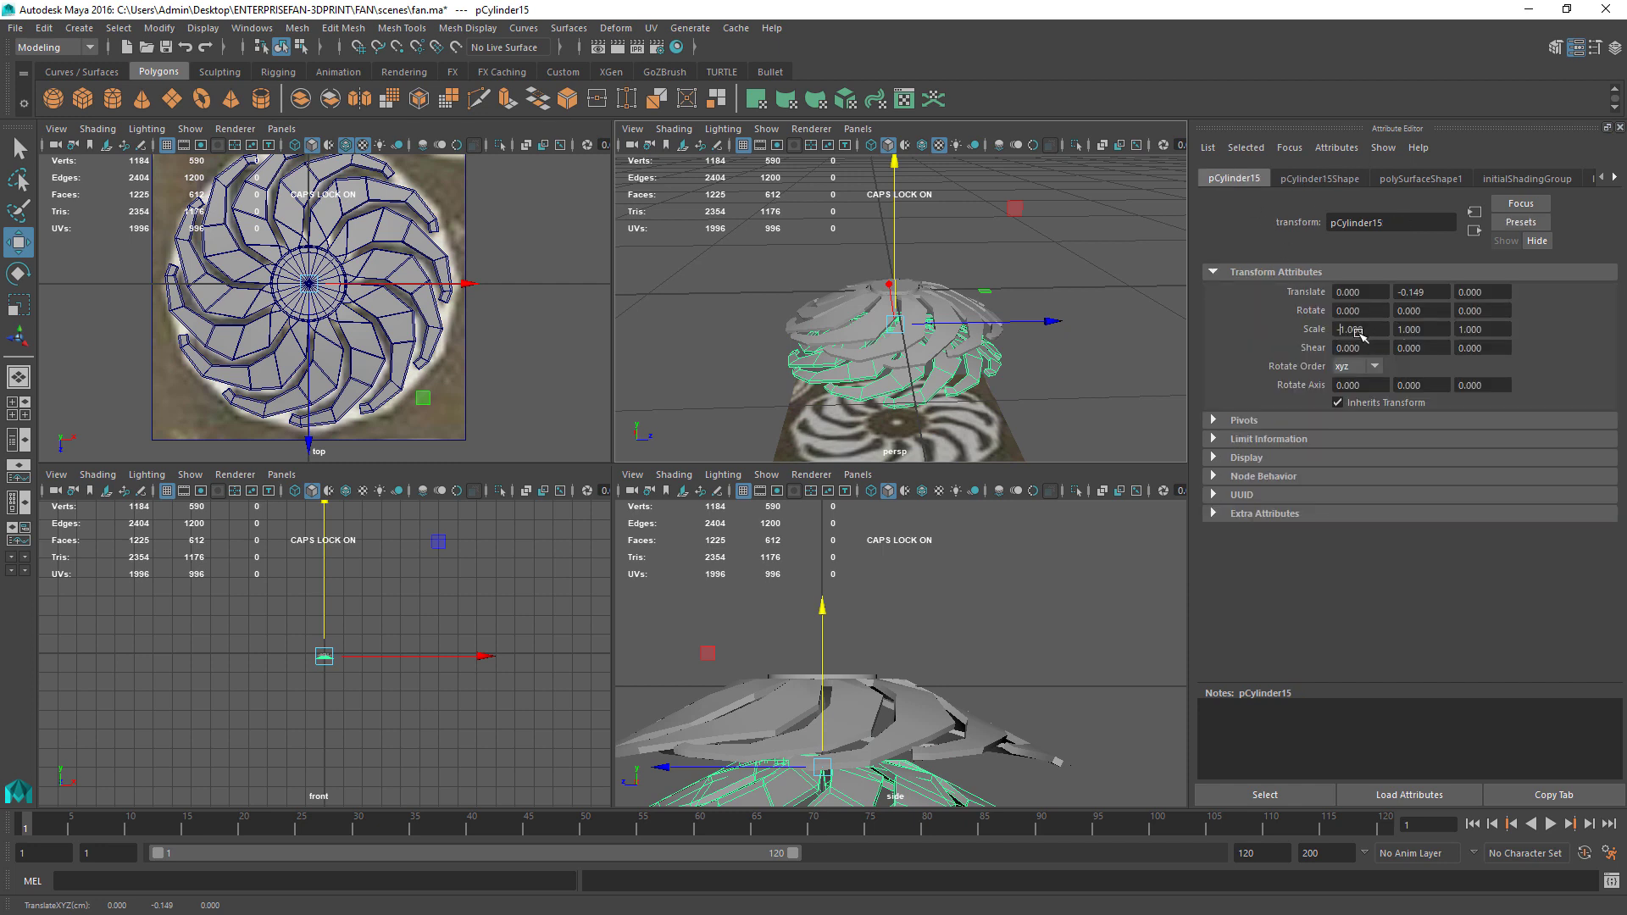
{"action": "key", "text": "Return"}
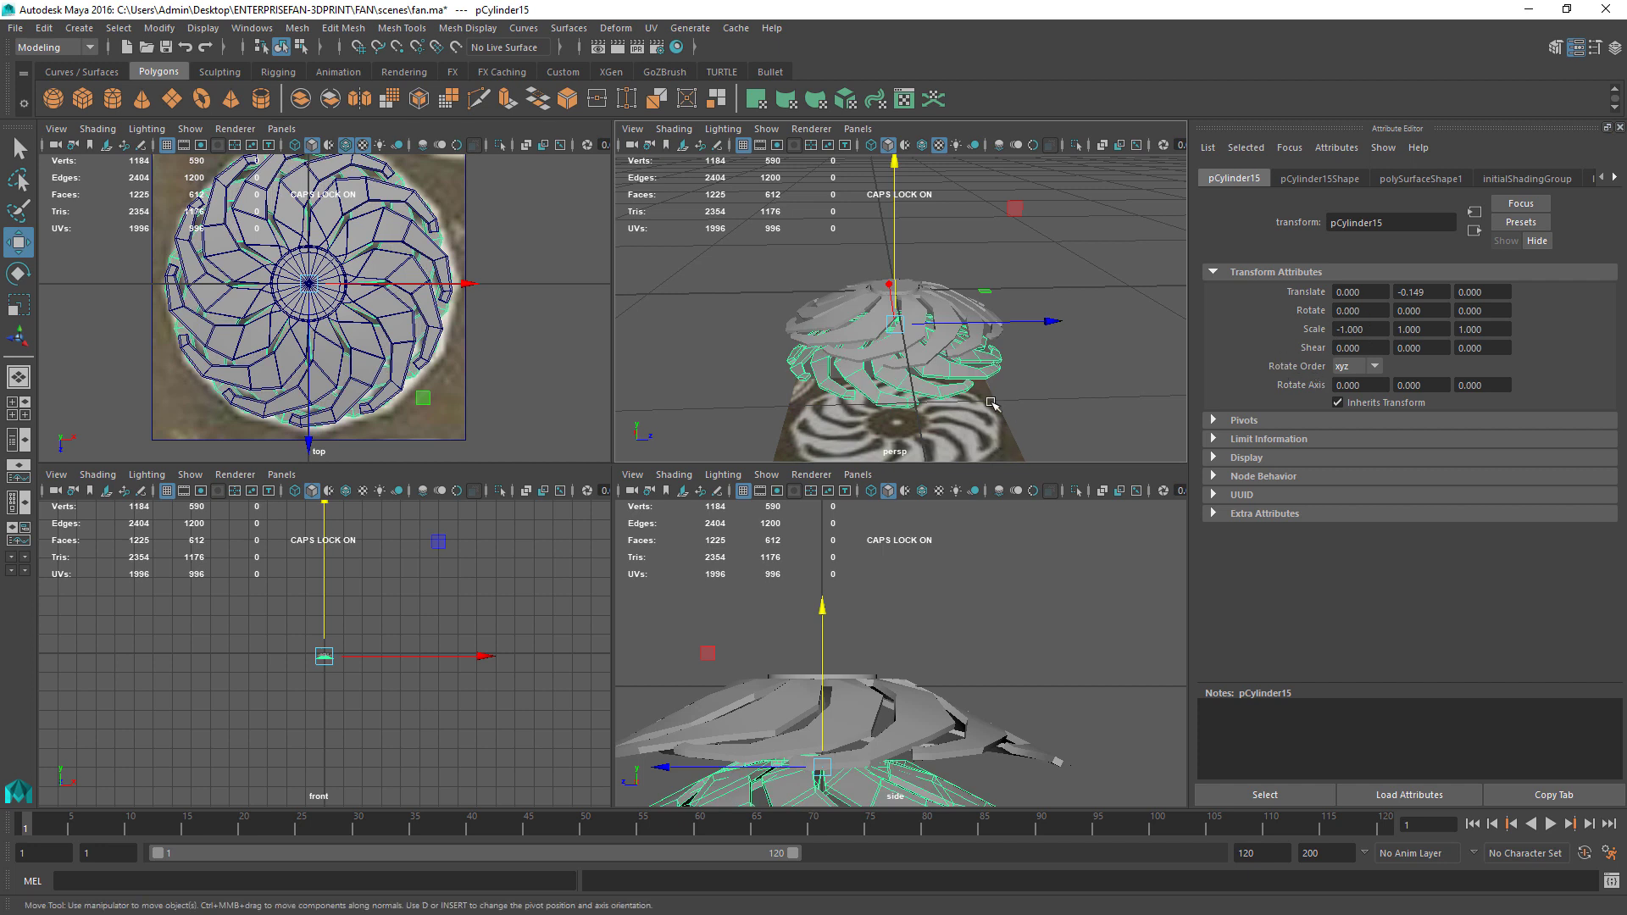
Step: Flip the duplicate fan by setting Rotate X to 180
{"action": "key", "text": "e"}
{"action": "left_click_drag", "start_coordinate": [899, 403], "coordinate": [900, 382]}
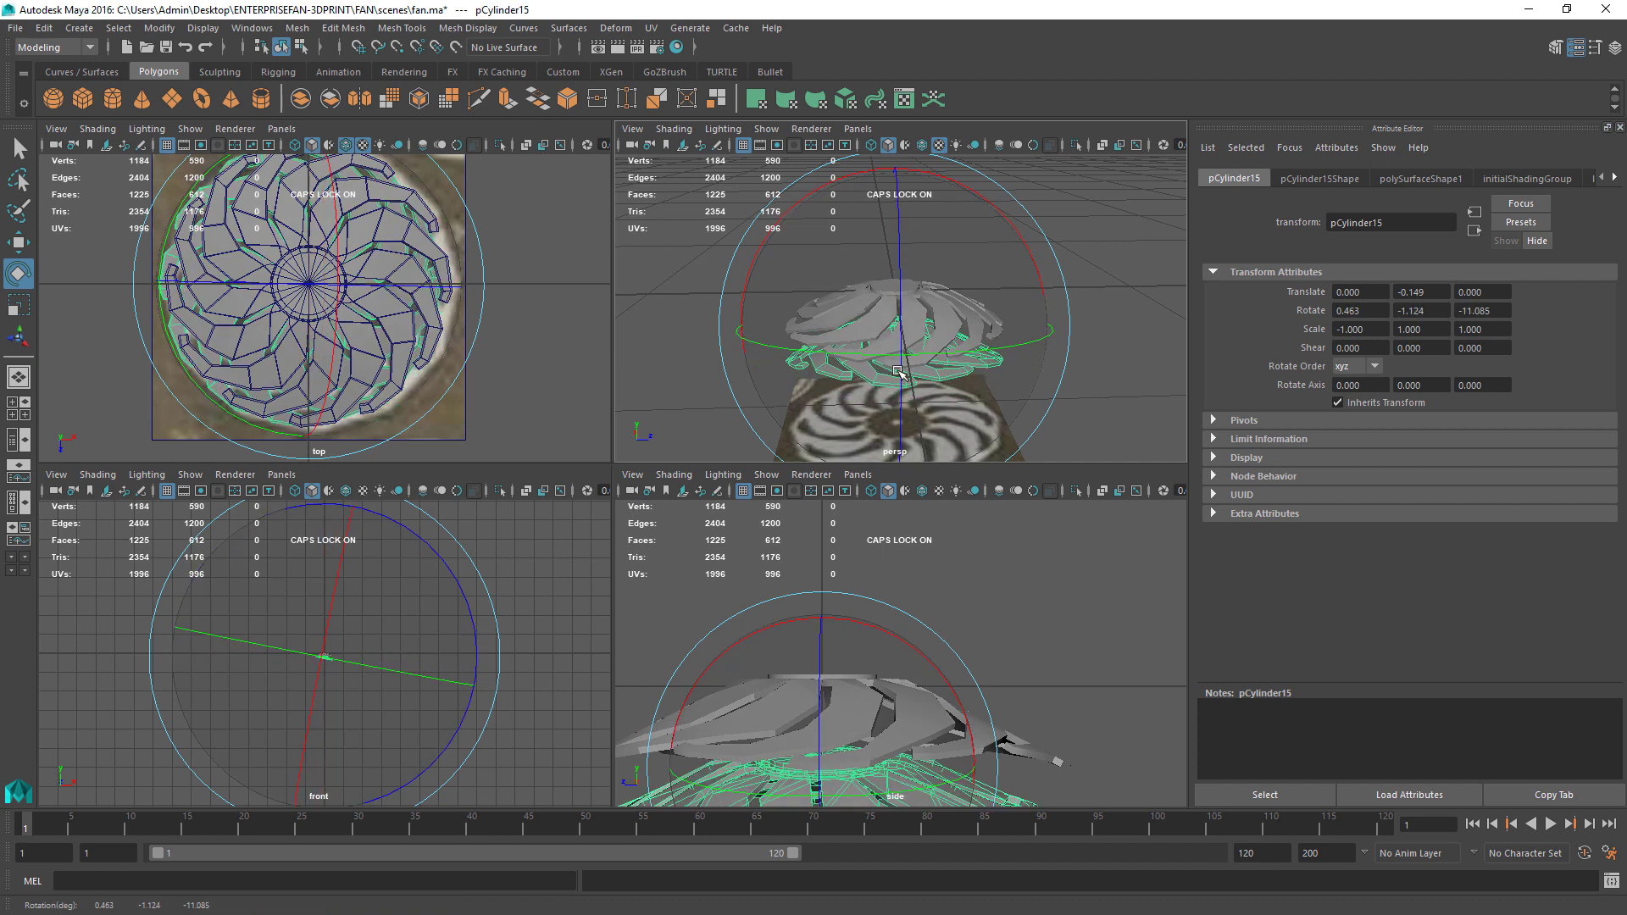
{"action": "key", "text": "ctrl+z"}
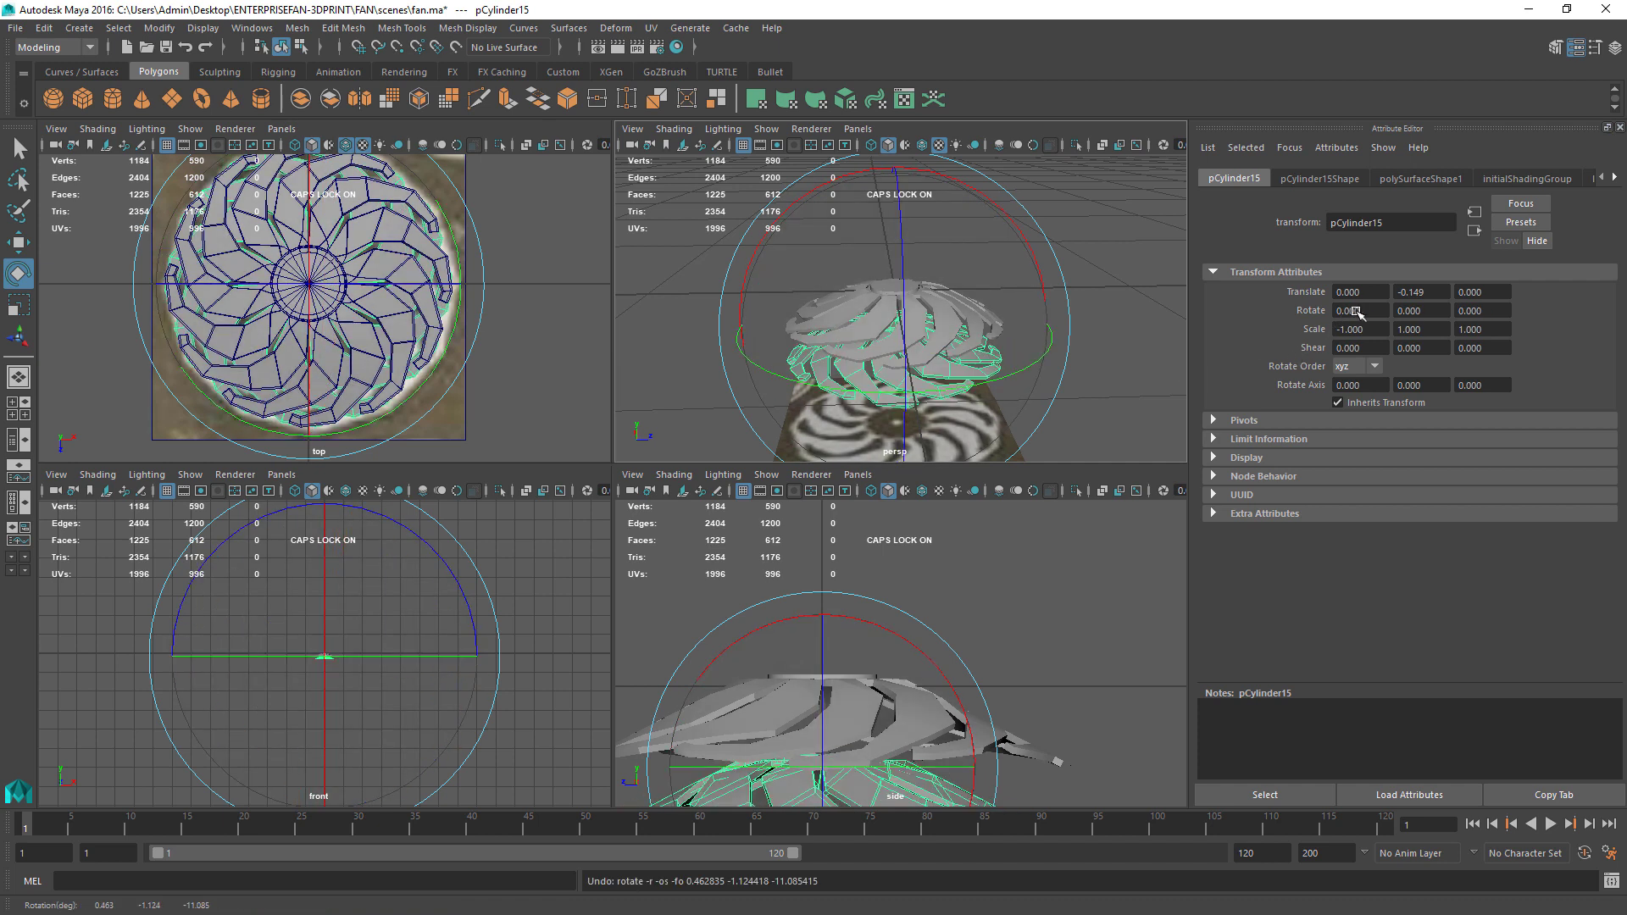
{"action": "left_click_drag", "start_coordinate": [1371, 313], "coordinate": [1313, 314]}
{"action": "type", "text": "1"}
{"action": "key", "text": "Return"}
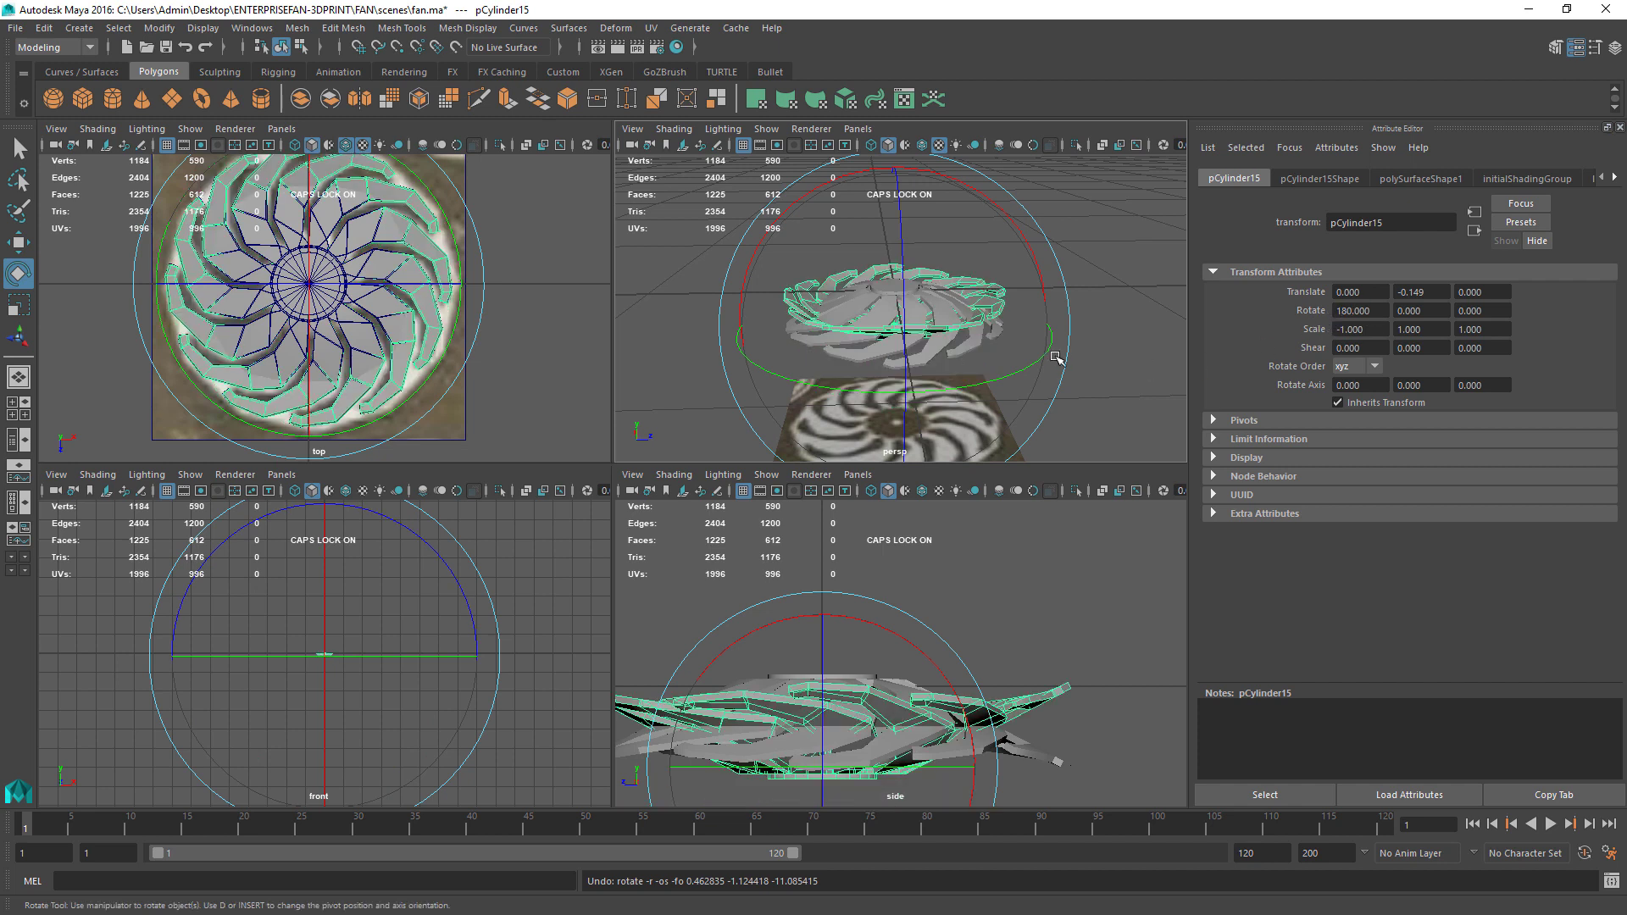
Step: Move the flipped copy beneath the original and scale it to 0.829
{"action": "key", "text": "w"}
{"action": "left_click_drag", "start_coordinate": [896, 167], "coordinate": [895, 217]}
{"action": "key", "text": "r"}
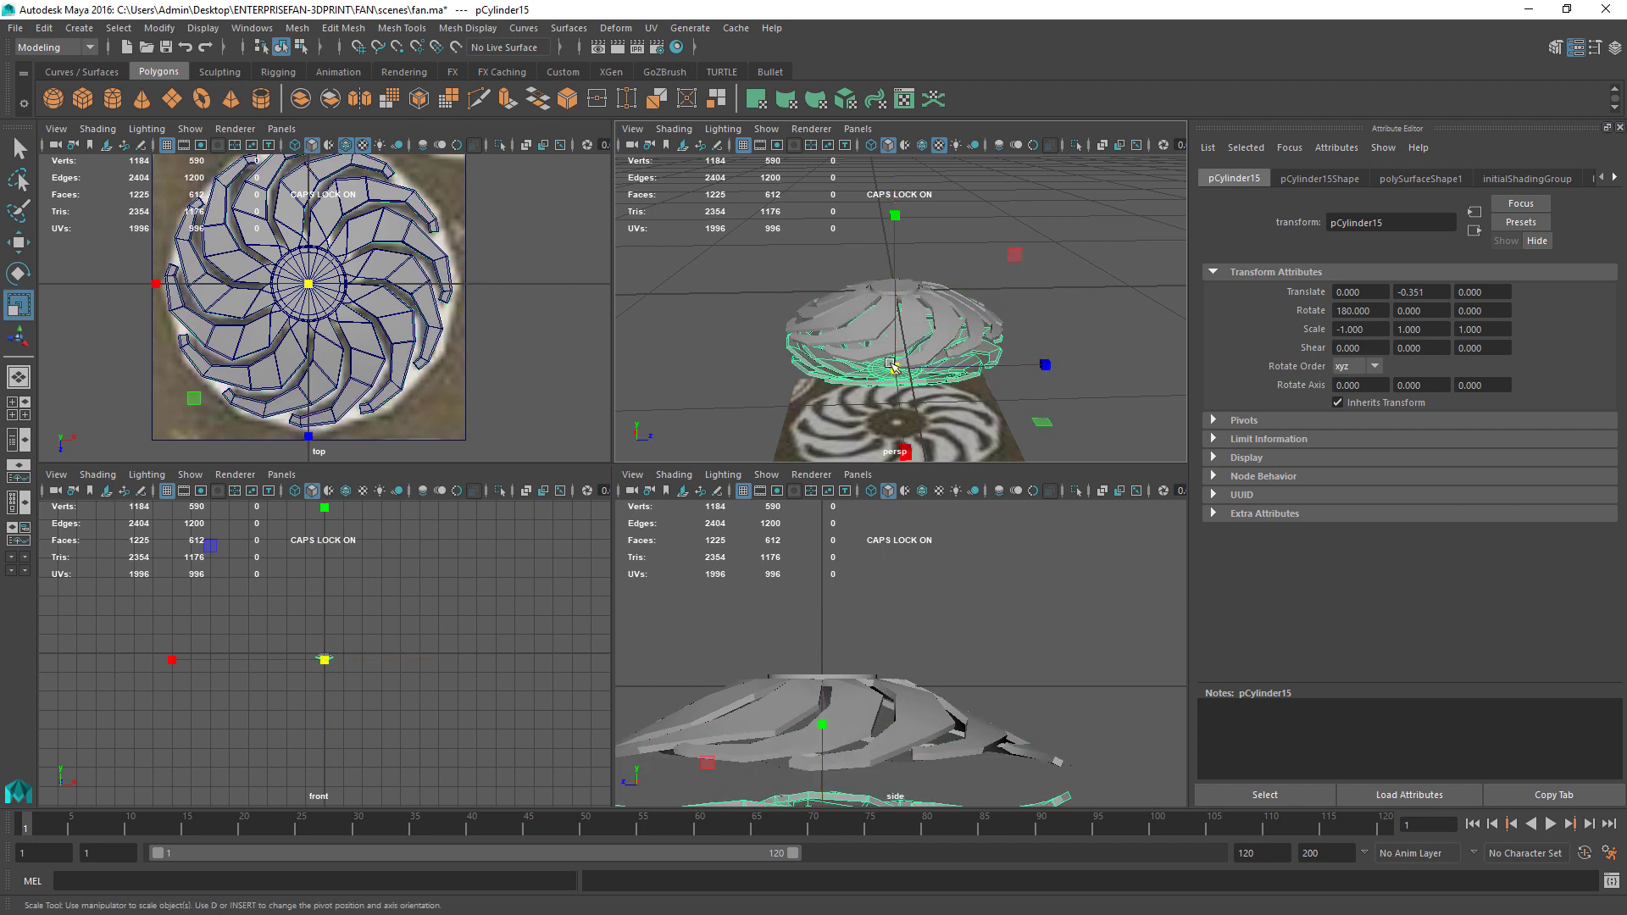
{"action": "left_click_drag", "start_coordinate": [896, 368], "coordinate": [866, 356]}
{"action": "key", "text": "w"}
{"action": "left_click_drag", "start_coordinate": [894, 222], "coordinate": [894, 214]}
{"action": "left_click", "coordinate": [762, 388]}
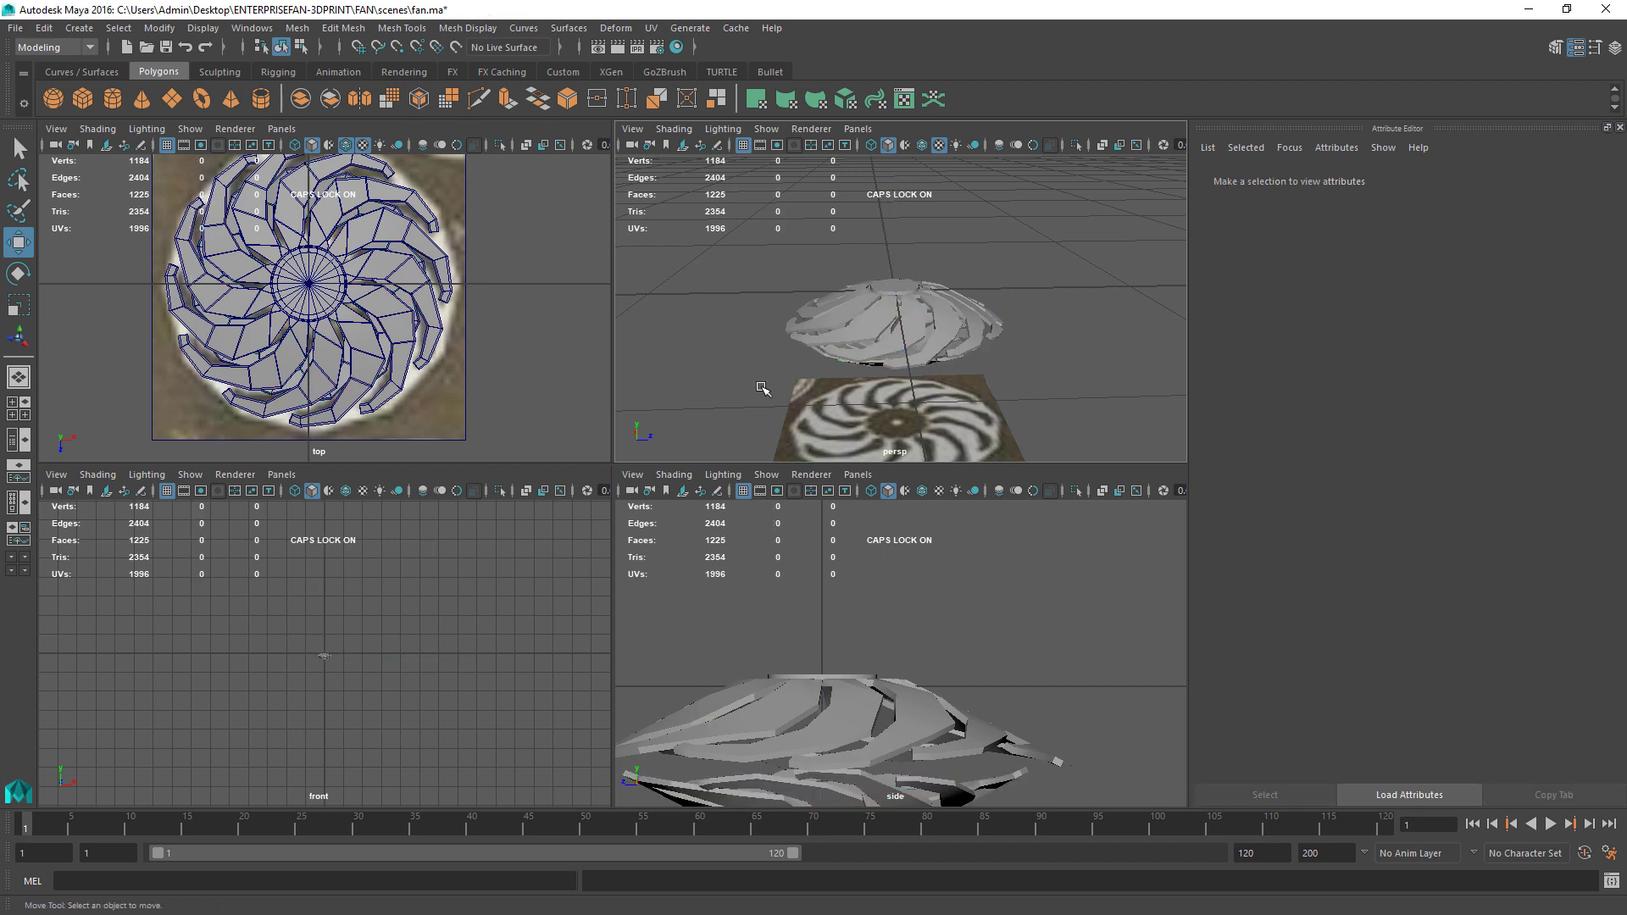
Step: Raise the copied fan slightly and reselect it without the reference image plane
{"action": "key", "text": "space"}
{"action": "left_click_drag", "start_coordinate": [637, 470], "coordinate": [729, 509], "text": "alt"}
{"action": "left_click", "coordinate": [585, 563]}
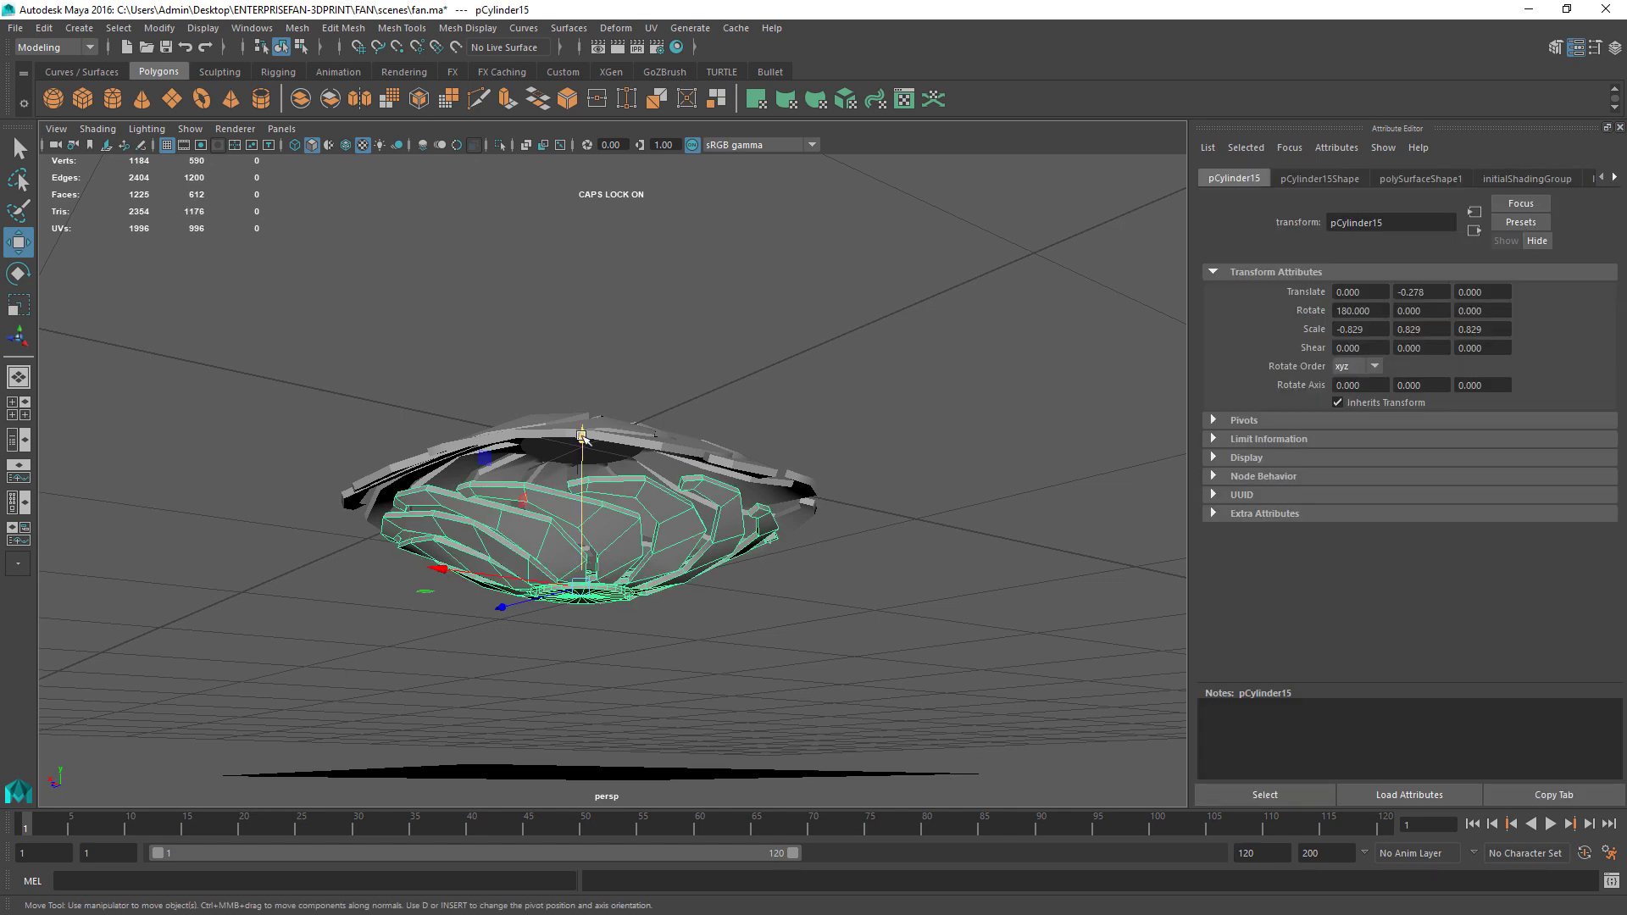
{"action": "left_click_drag", "start_coordinate": [583, 438], "coordinate": [583, 428]}
{"action": "left_click", "coordinate": [763, 436]}
{"action": "left_click_drag", "start_coordinate": [763, 435], "coordinate": [388, 348], "text": "alt"}
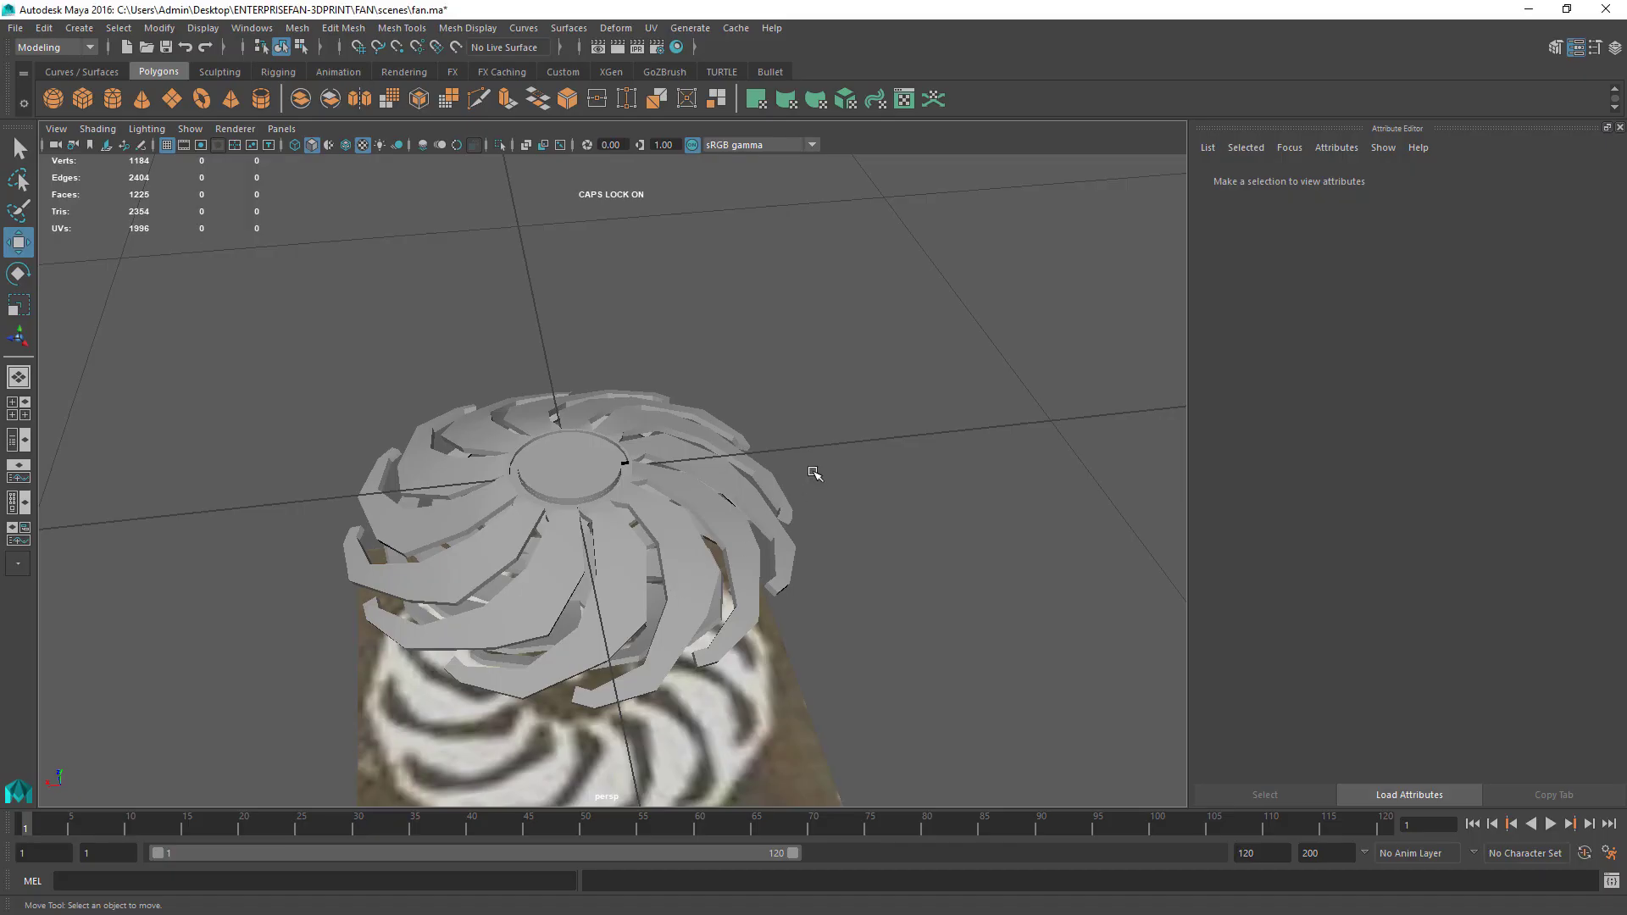
{"action": "left_click_drag", "start_coordinate": [333, 331], "coordinate": [792, 579]}
{"action": "left_click", "coordinate": [769, 704], "text": "ctrl"}
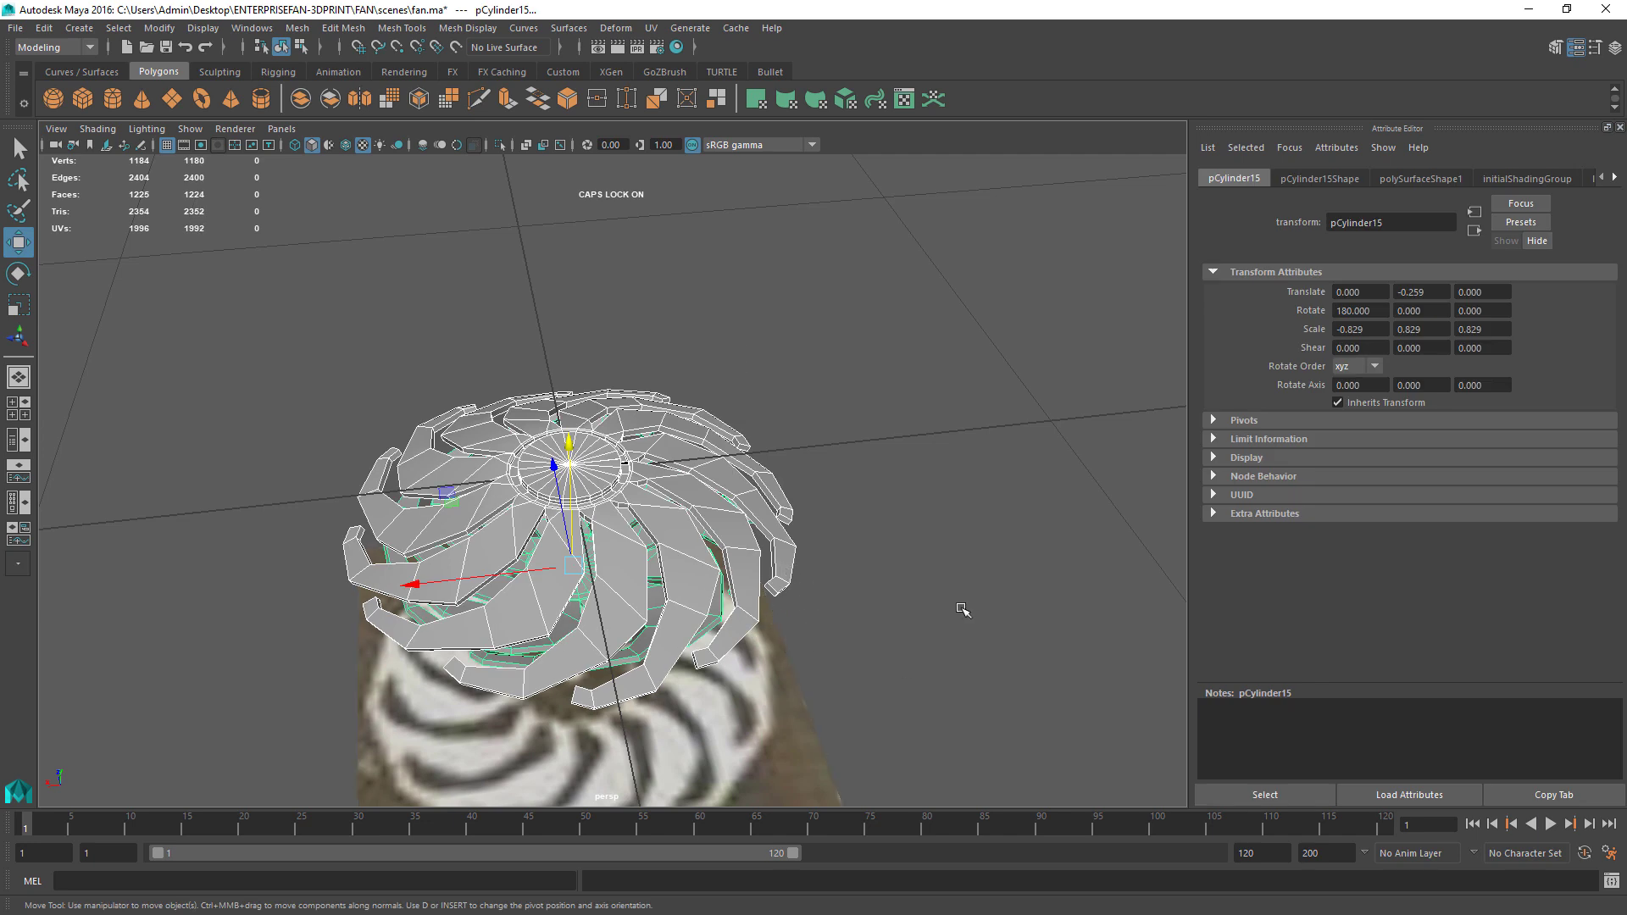
Step: Hide the copied fan and centre the top view on the reference image
{"action": "key", "text": "Delete"}
{"action": "key", "text": "space"}
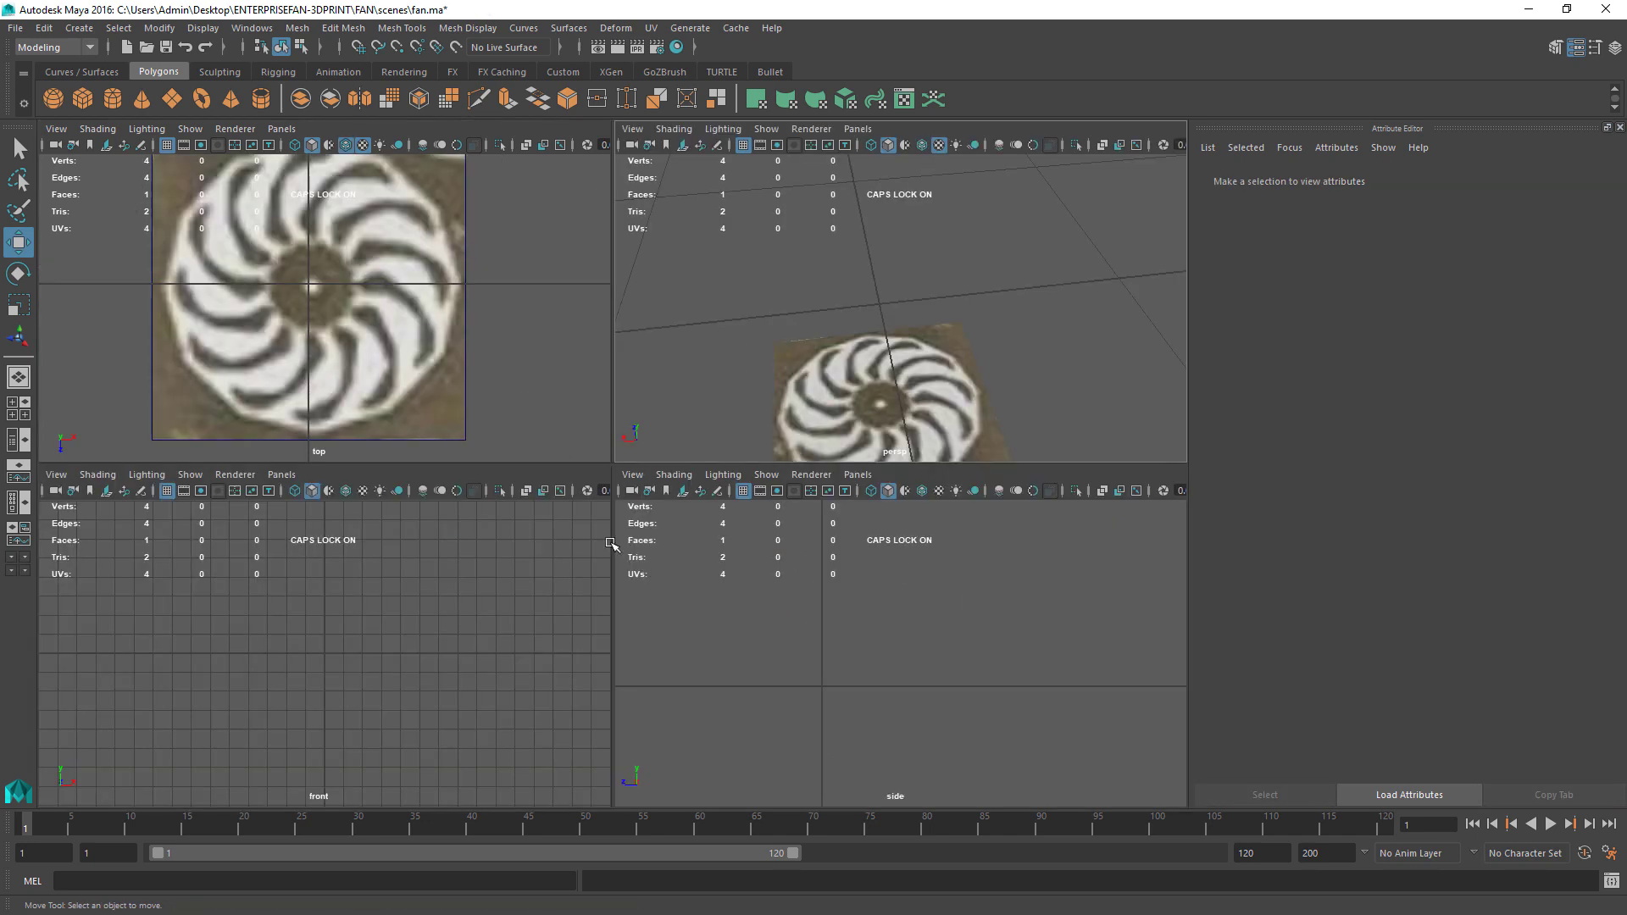
{"action": "key", "text": "space"}
{"action": "middle_click_drag", "start_coordinate": [662, 430], "coordinate": [614, 508], "text": "alt"}
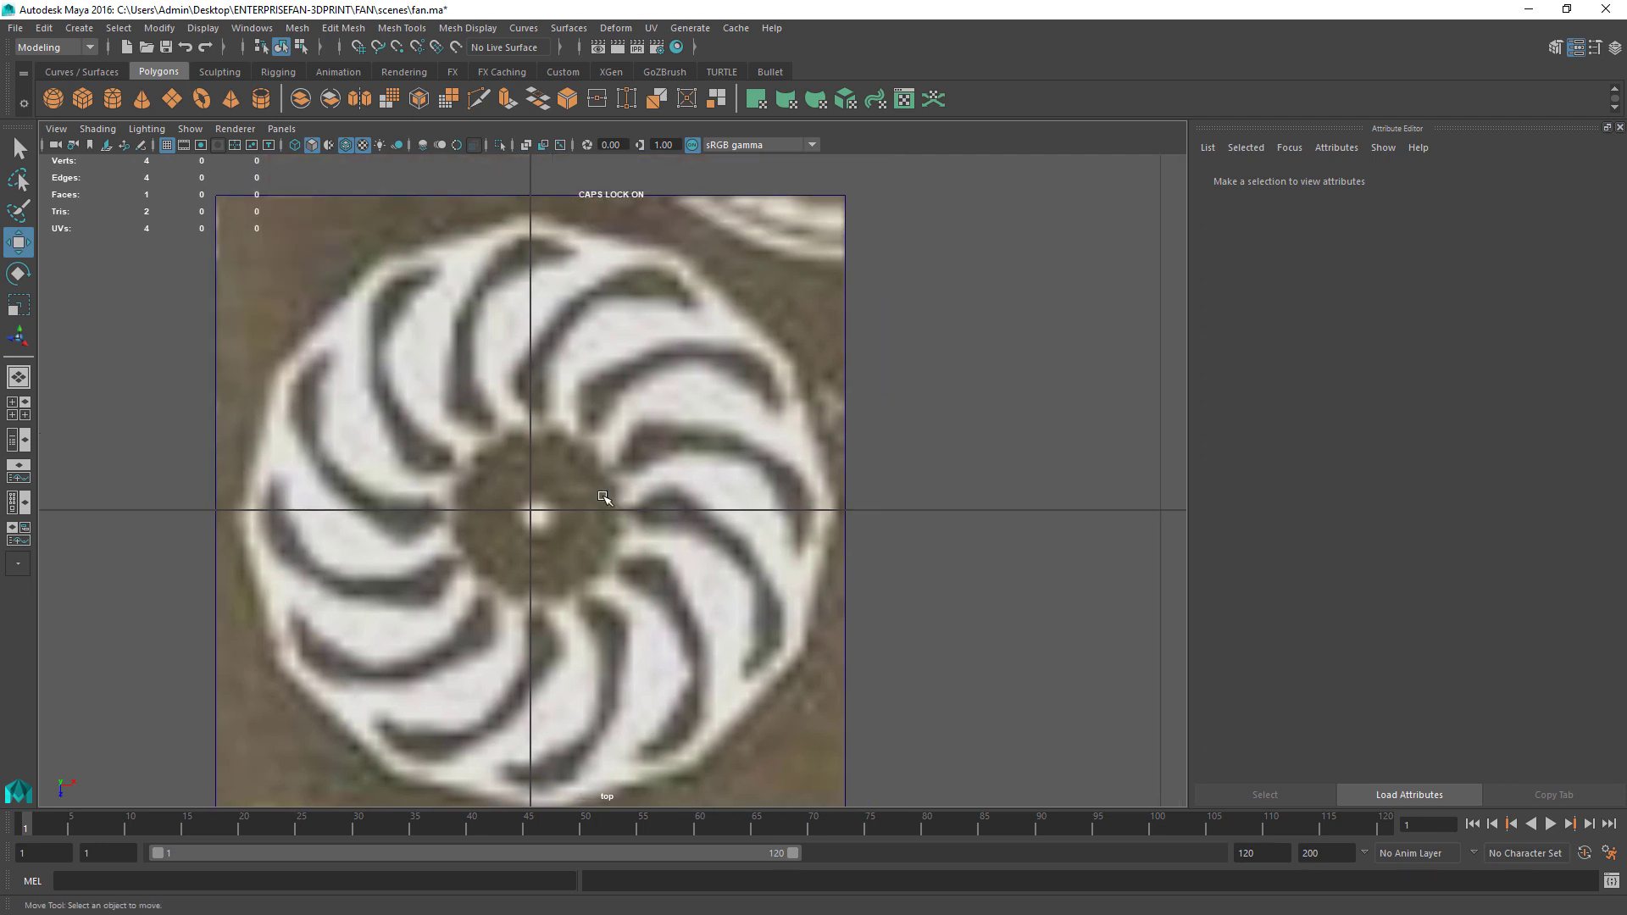
Step: Start a Create Polygon outline from the blade's inner end along its outer edge to the tip
{"action": "left_click", "coordinate": [398, 28]}
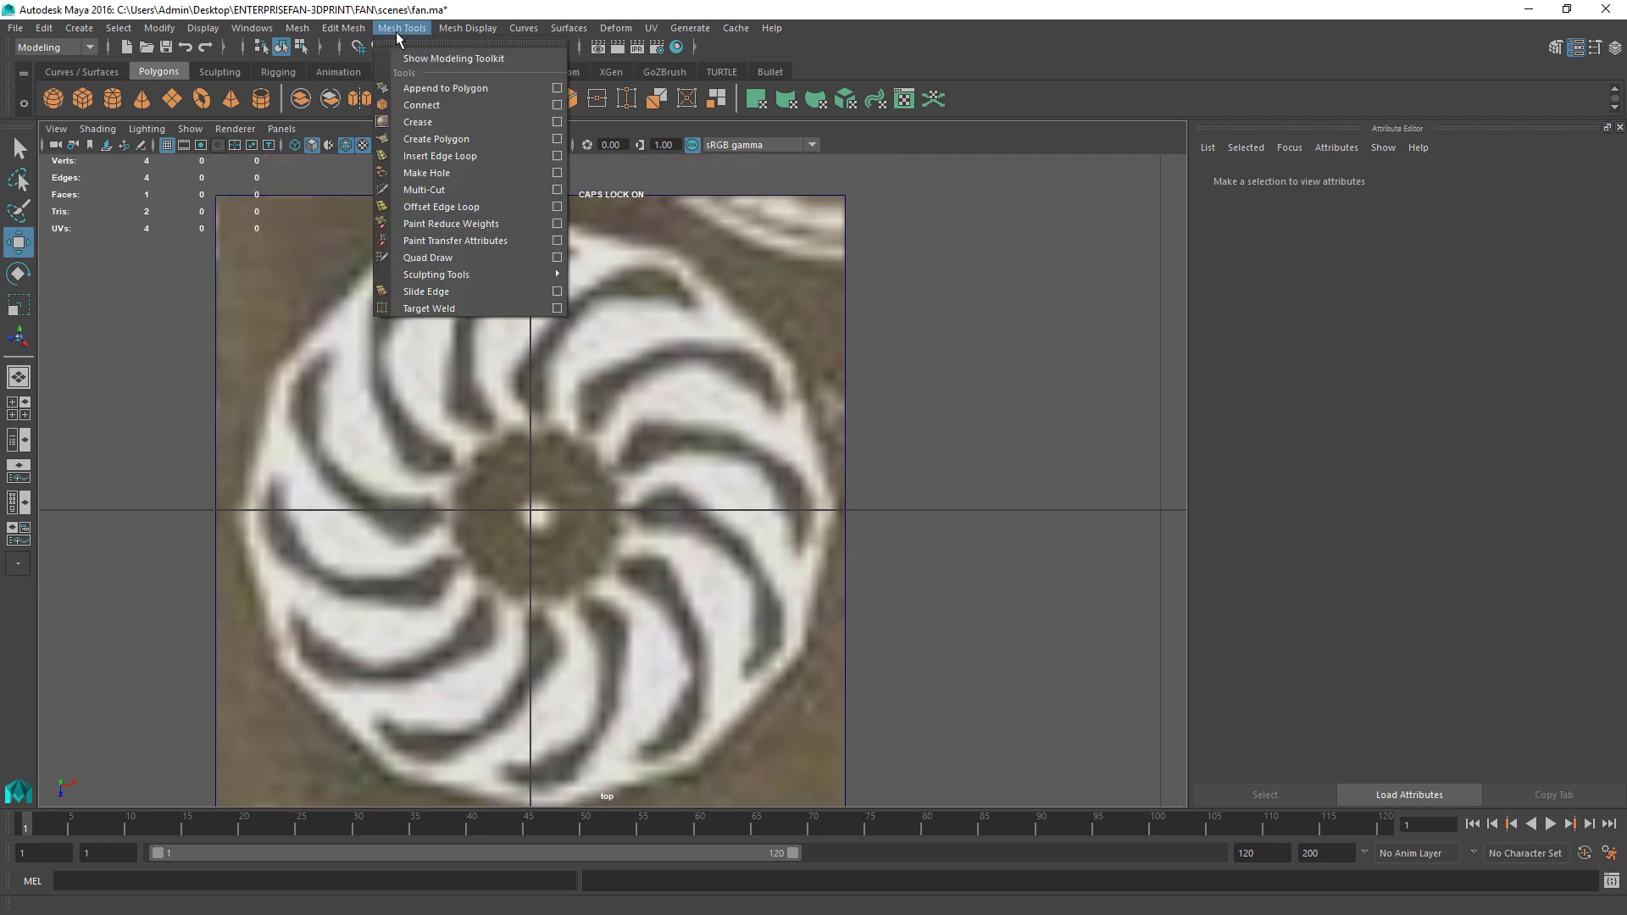
{"action": "left_click", "coordinate": [443, 139]}
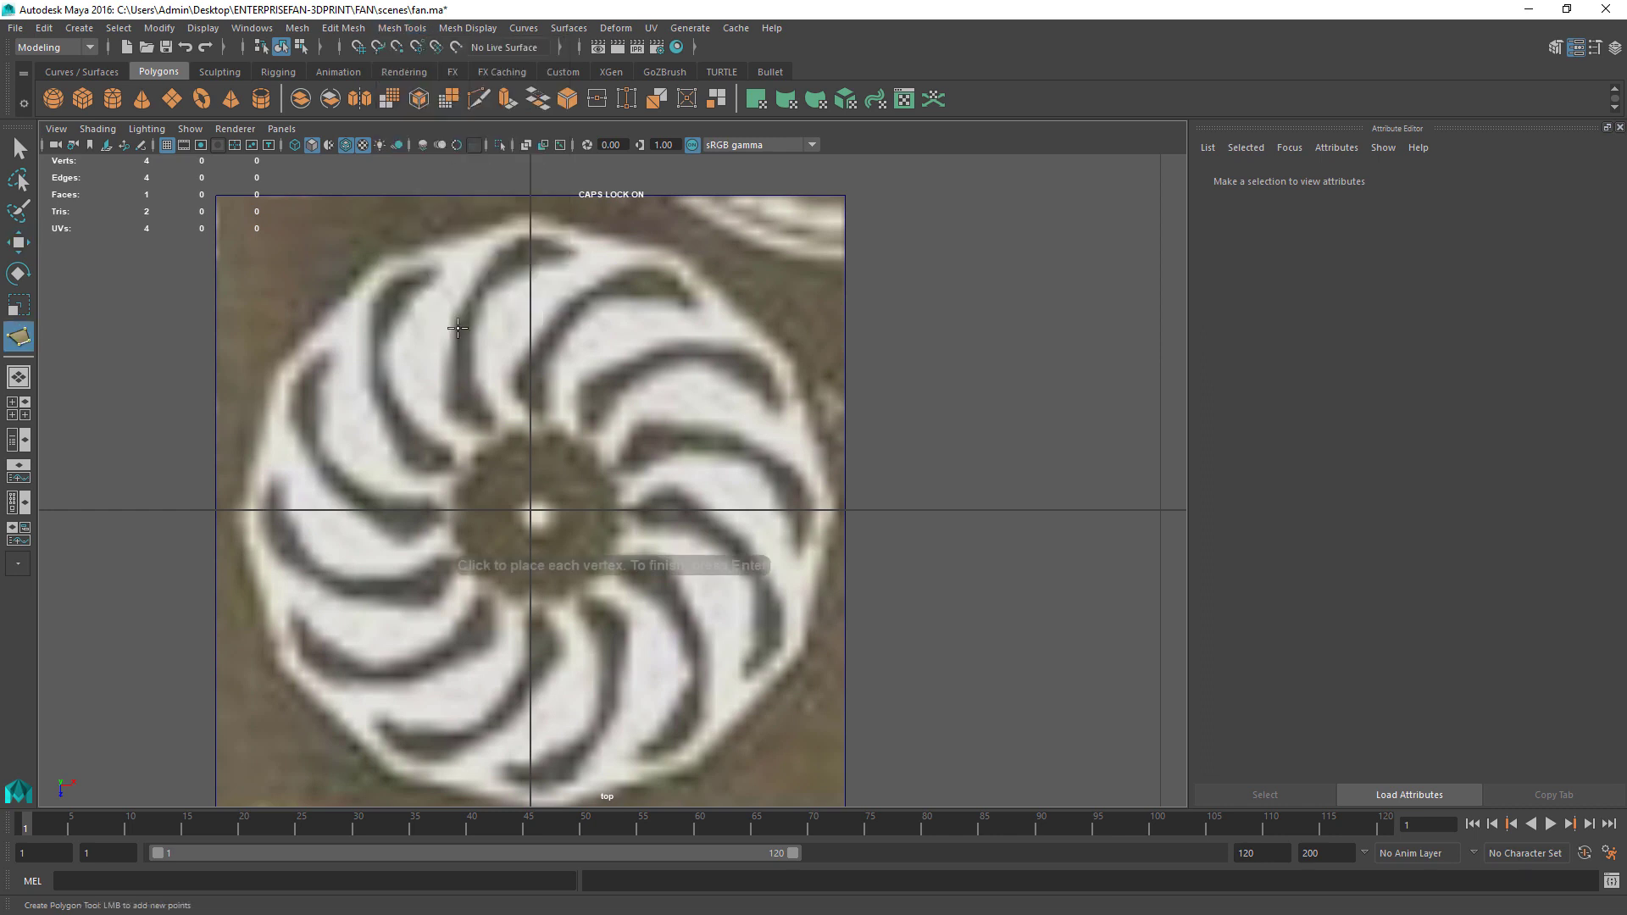
{"action": "left_click", "coordinate": [456, 460]}
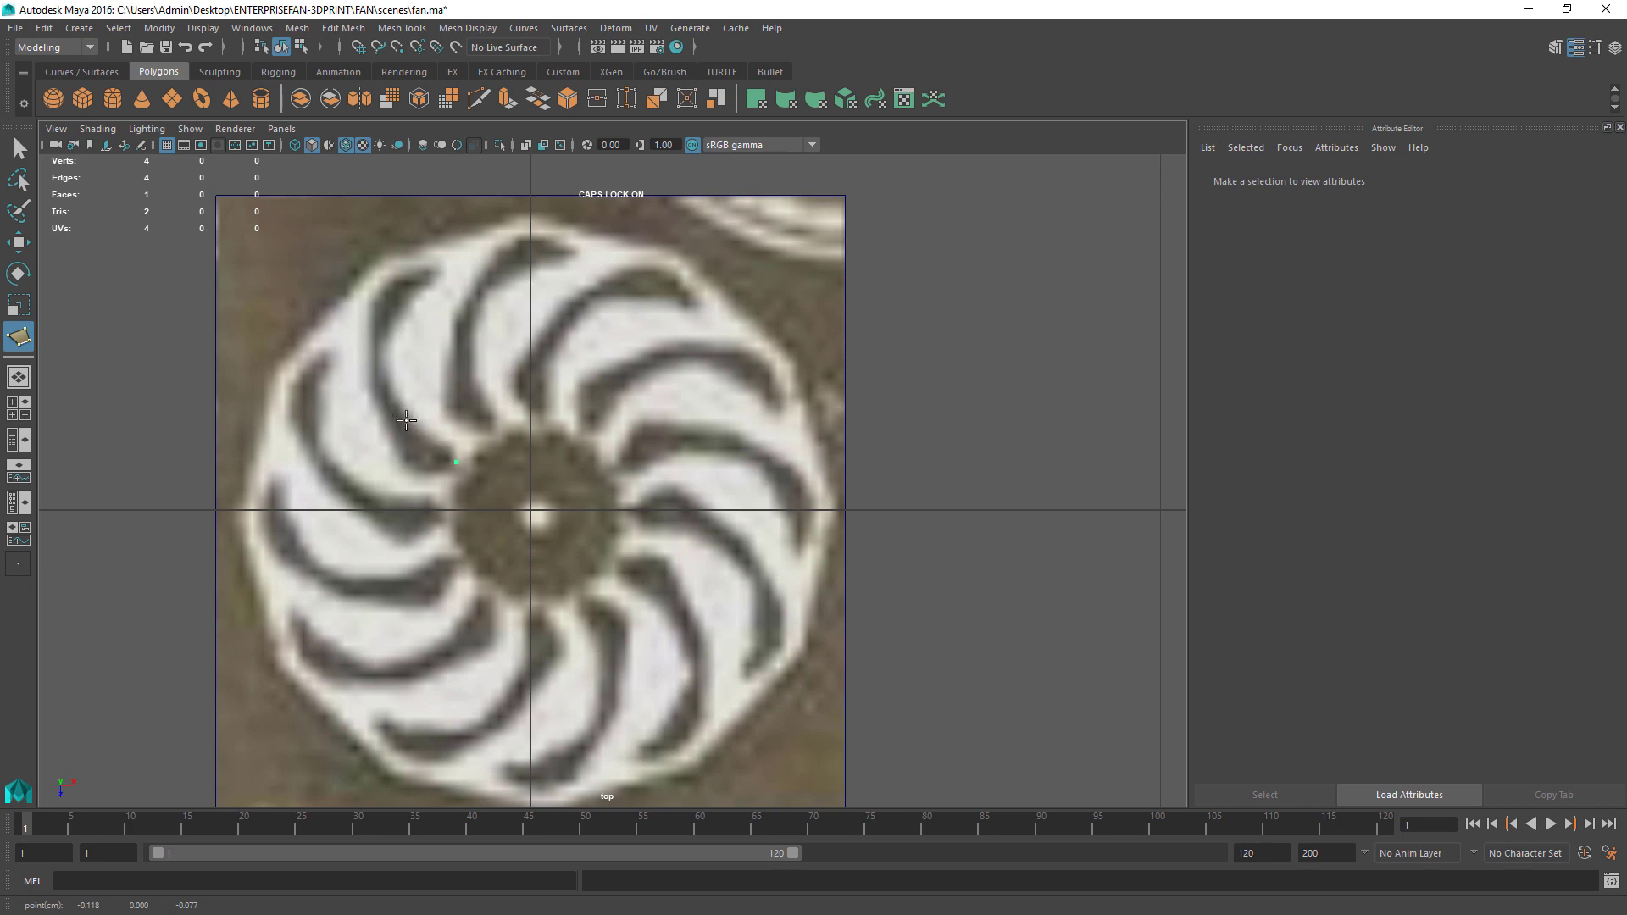
{"action": "left_click", "coordinate": [381, 357]}
{"action": "left_click", "coordinate": [416, 281]}
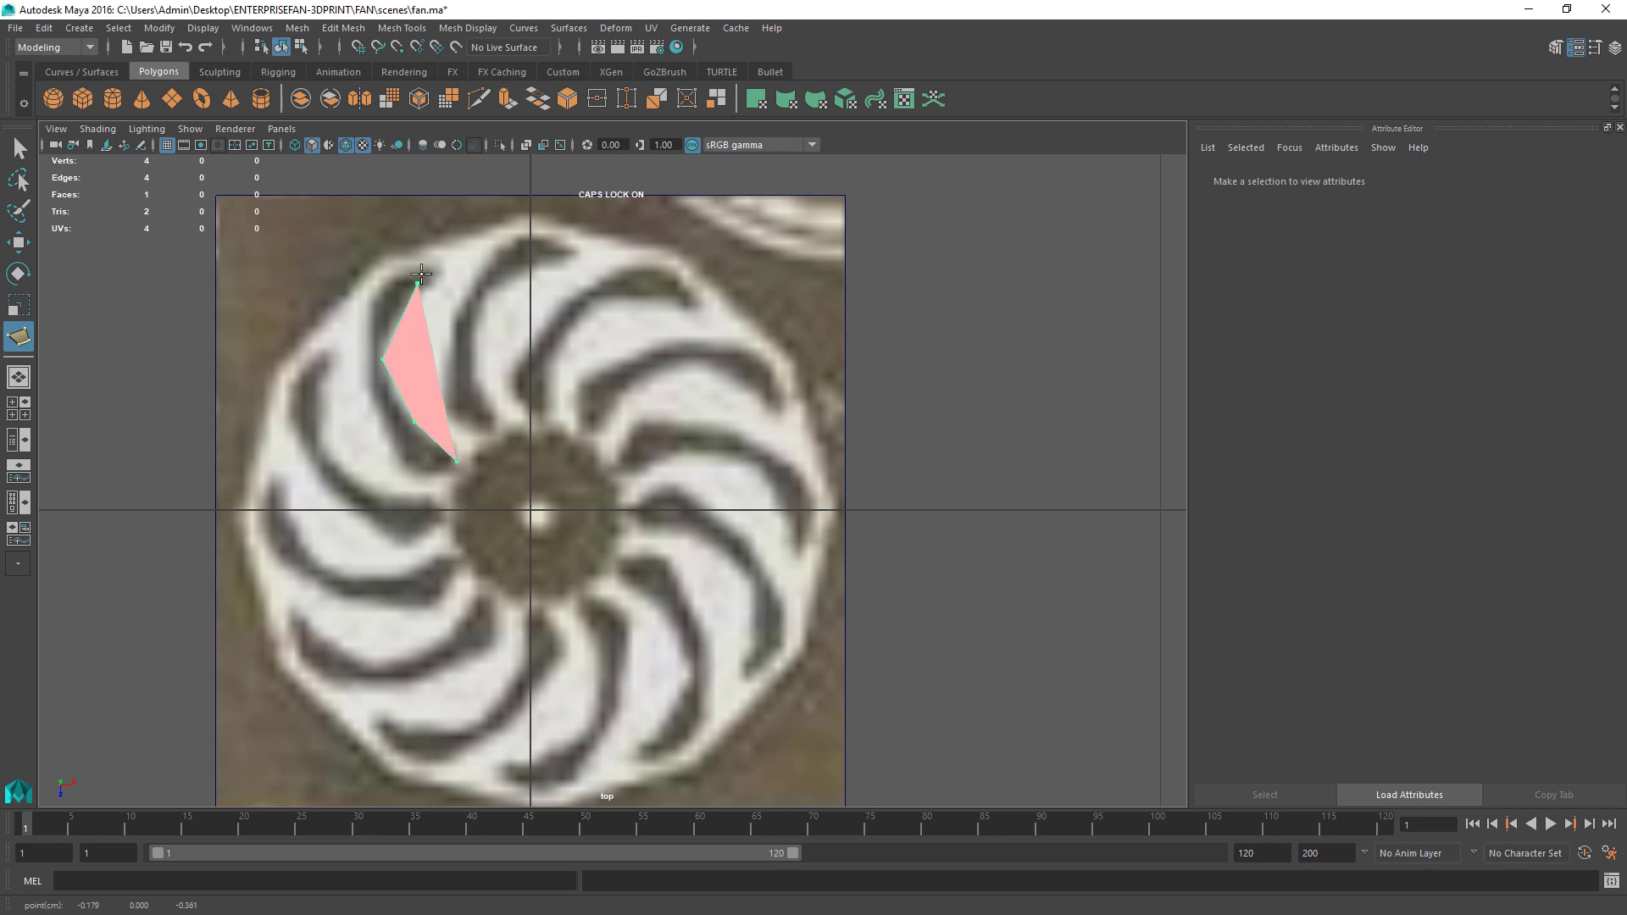
{"action": "left_click", "coordinate": [495, 230]}
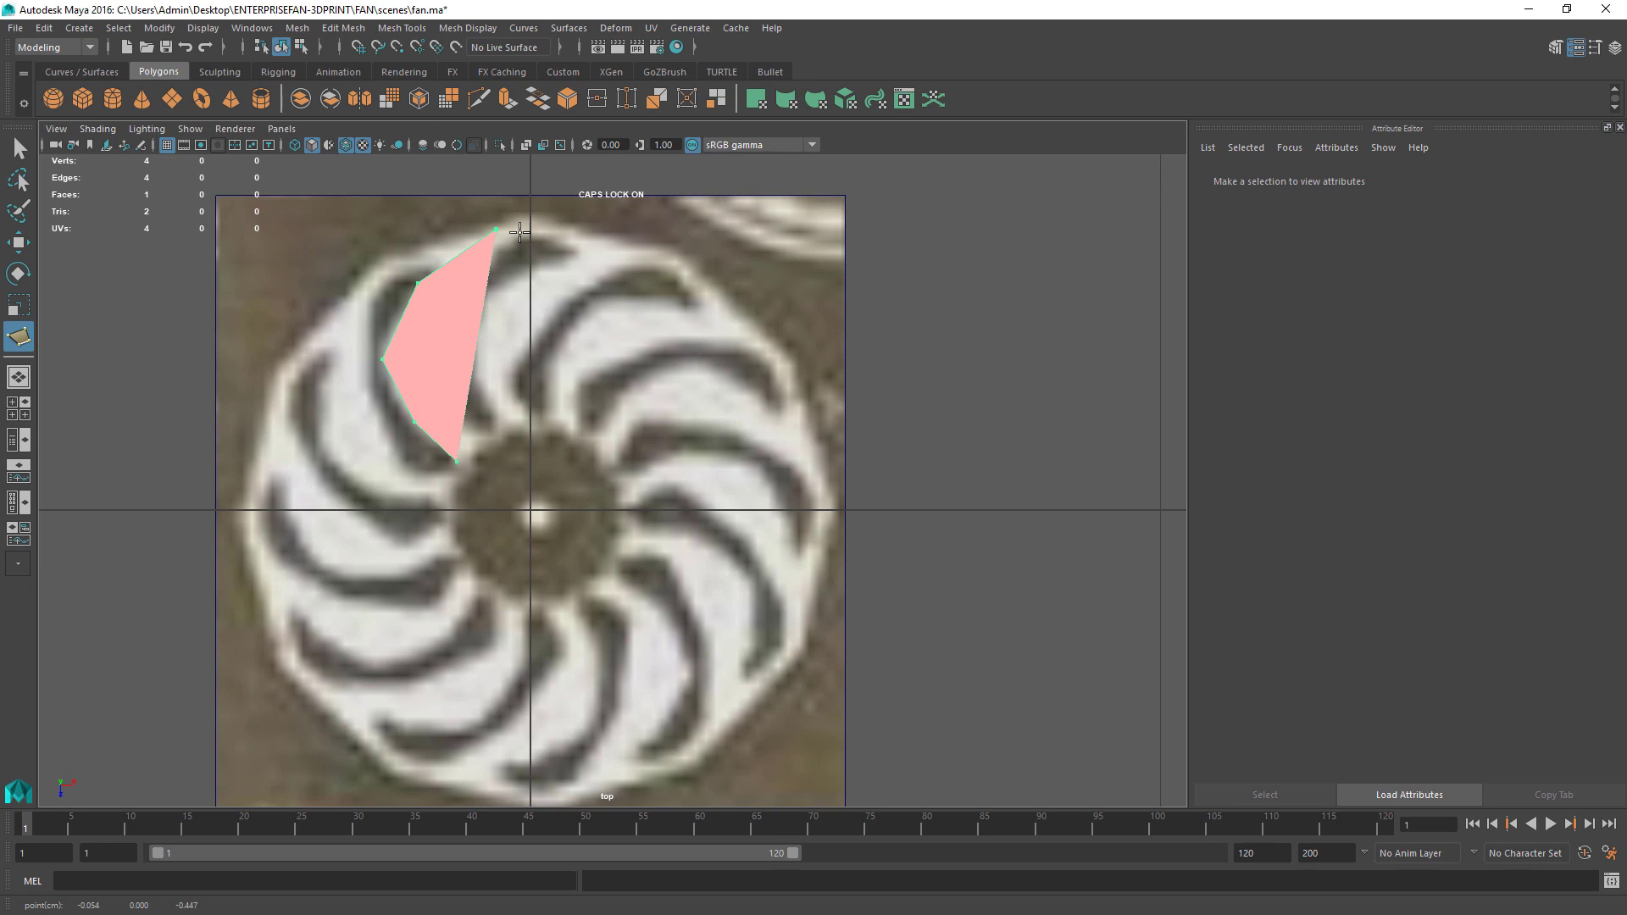
{"action": "left_click", "coordinate": [522, 237]}
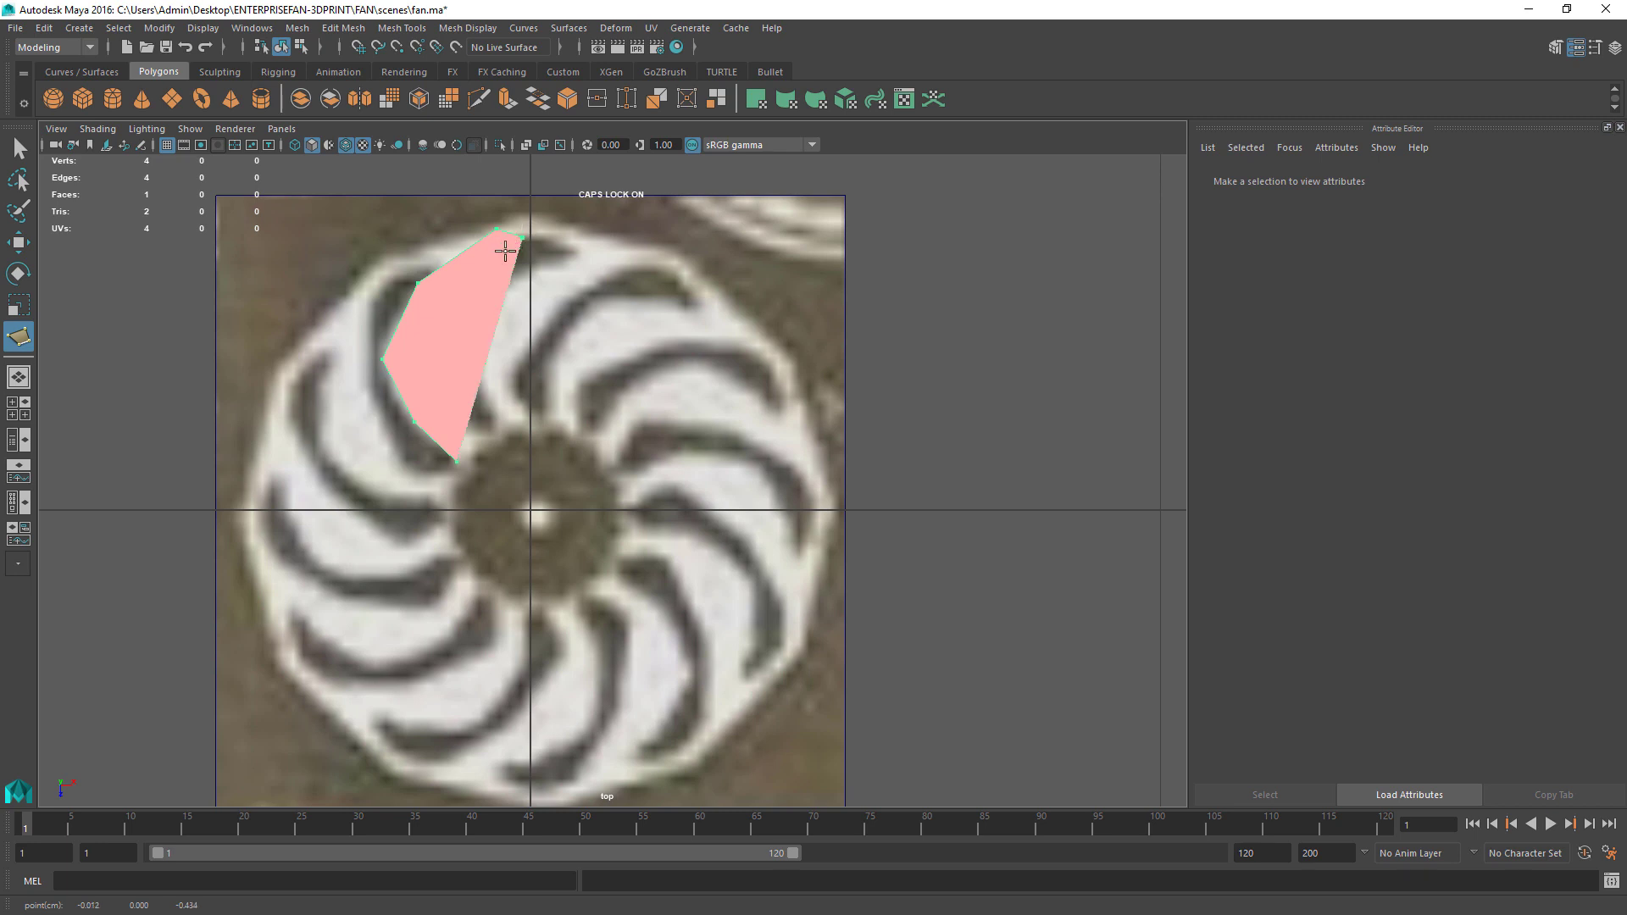
Step: Trace the blade's inner curve back to the hub and finish polySurface1
{"action": "left_click", "coordinate": [494, 260]}
{"action": "left_click", "coordinate": [451, 305]}
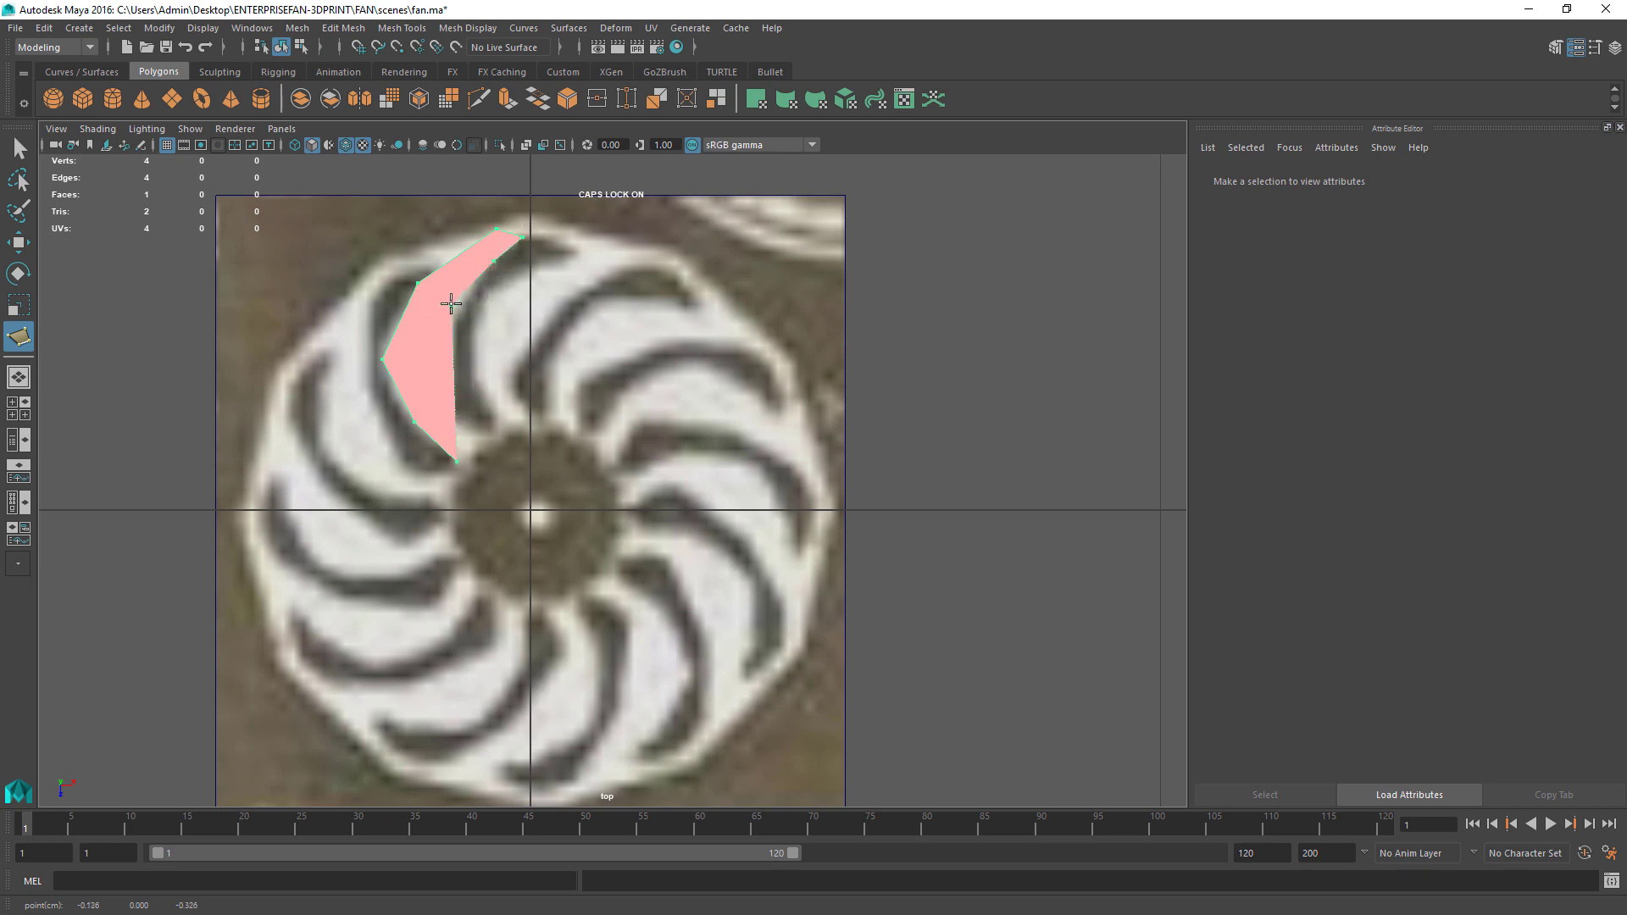
{"action": "left_click", "coordinate": [436, 358]}
{"action": "left_click", "coordinate": [448, 410]}
{"action": "left_click", "coordinate": [477, 437]}
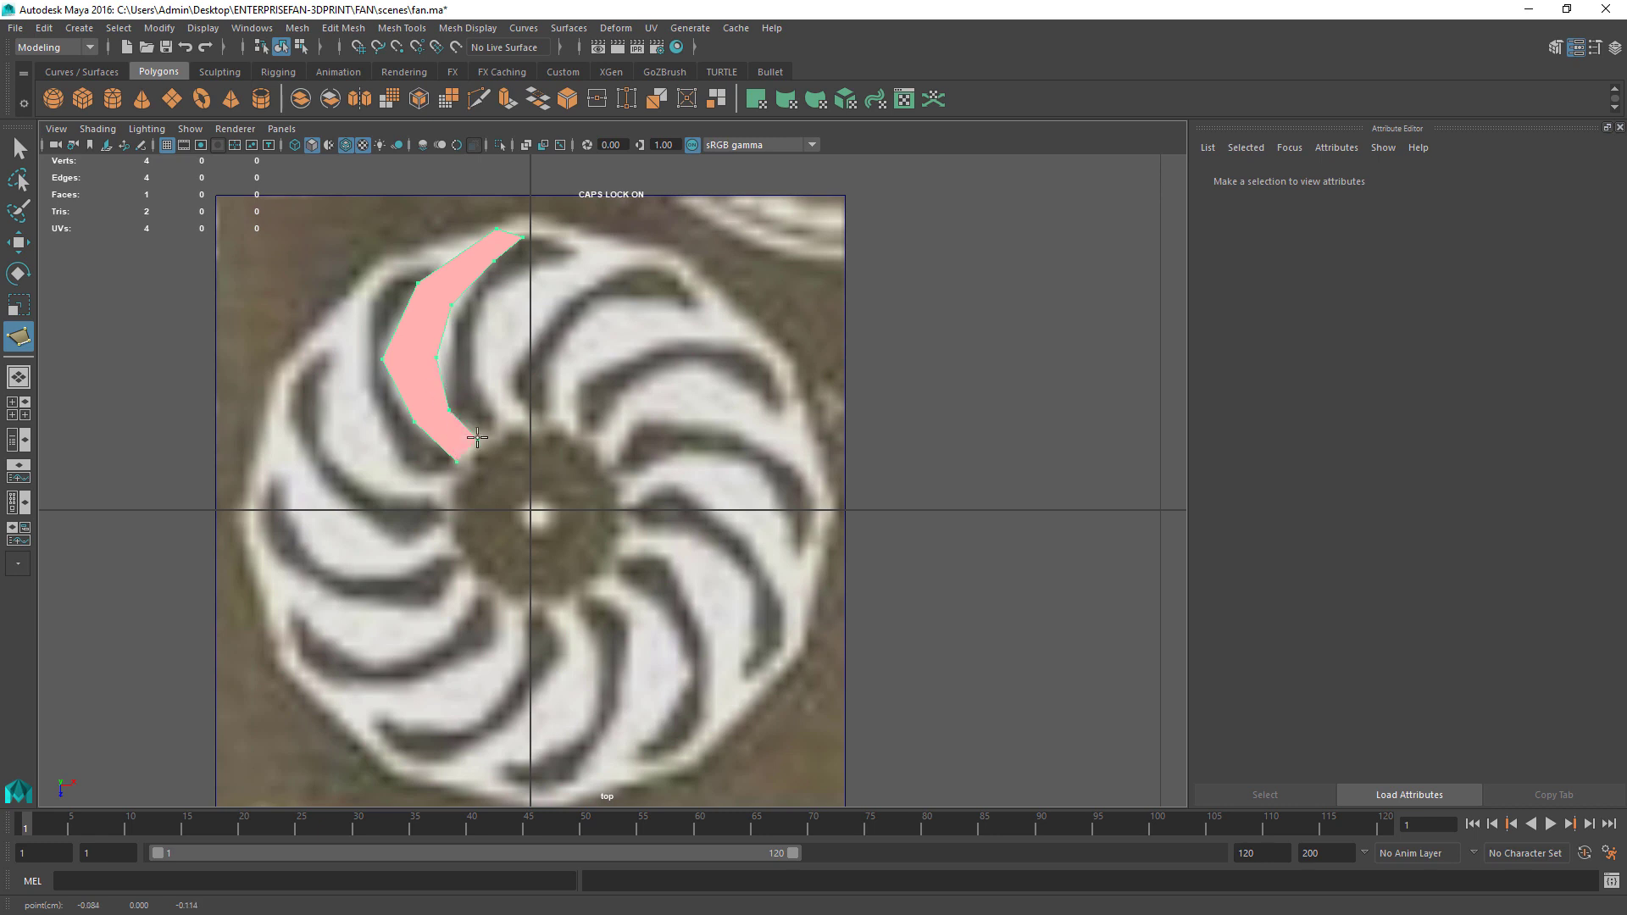
{"action": "key", "text": "Return"}
Step: Move the blade polygon's vertices to follow the reference blade's outline and tip
{"action": "key", "text": "w"}
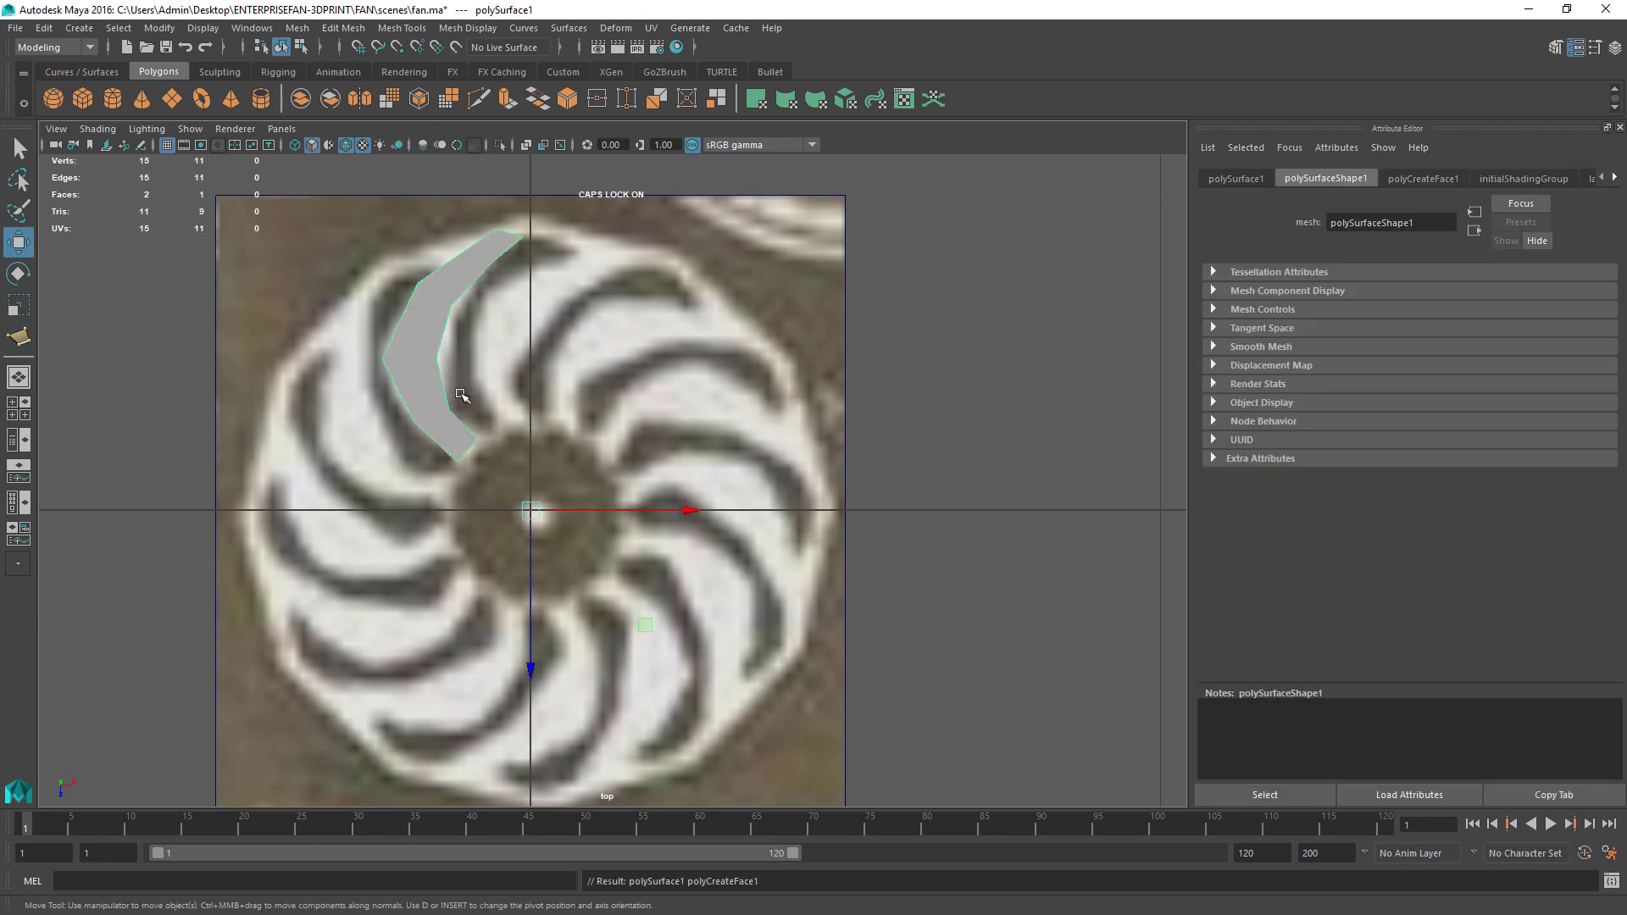
{"action": "right_click_drag", "start_coordinate": [433, 364], "coordinate": [347, 364]}
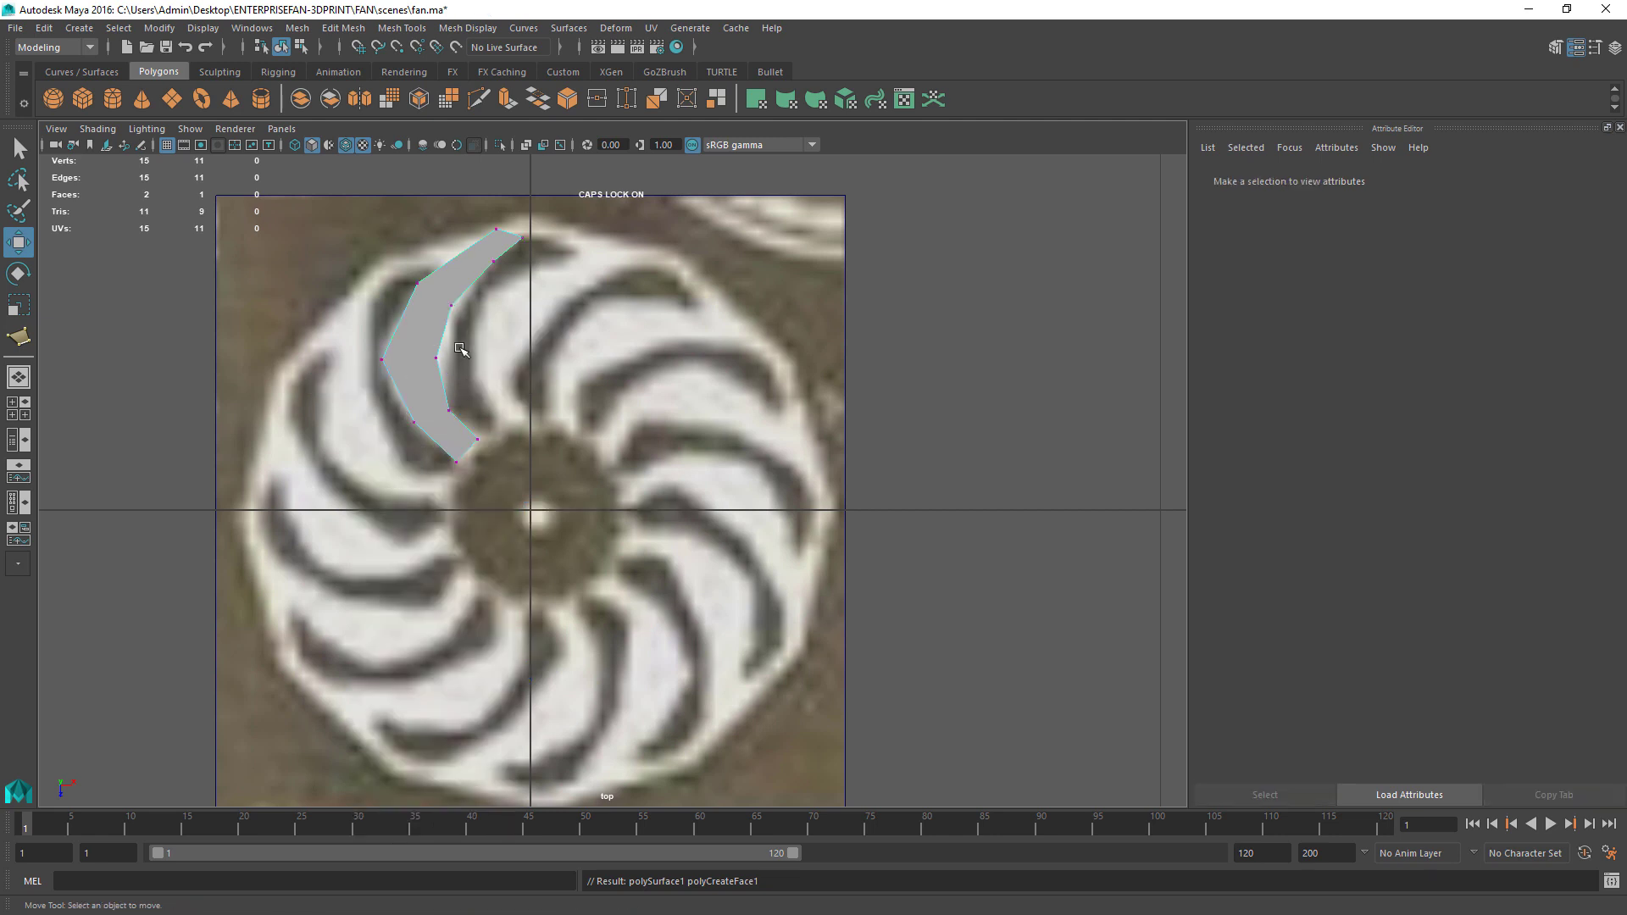
{"action": "left_click", "coordinate": [436, 357]}
{"action": "left_click_drag", "start_coordinate": [435, 358], "coordinate": [446, 351]}
{"action": "left_click_drag", "start_coordinate": [483, 290], "coordinate": [455, 308]}
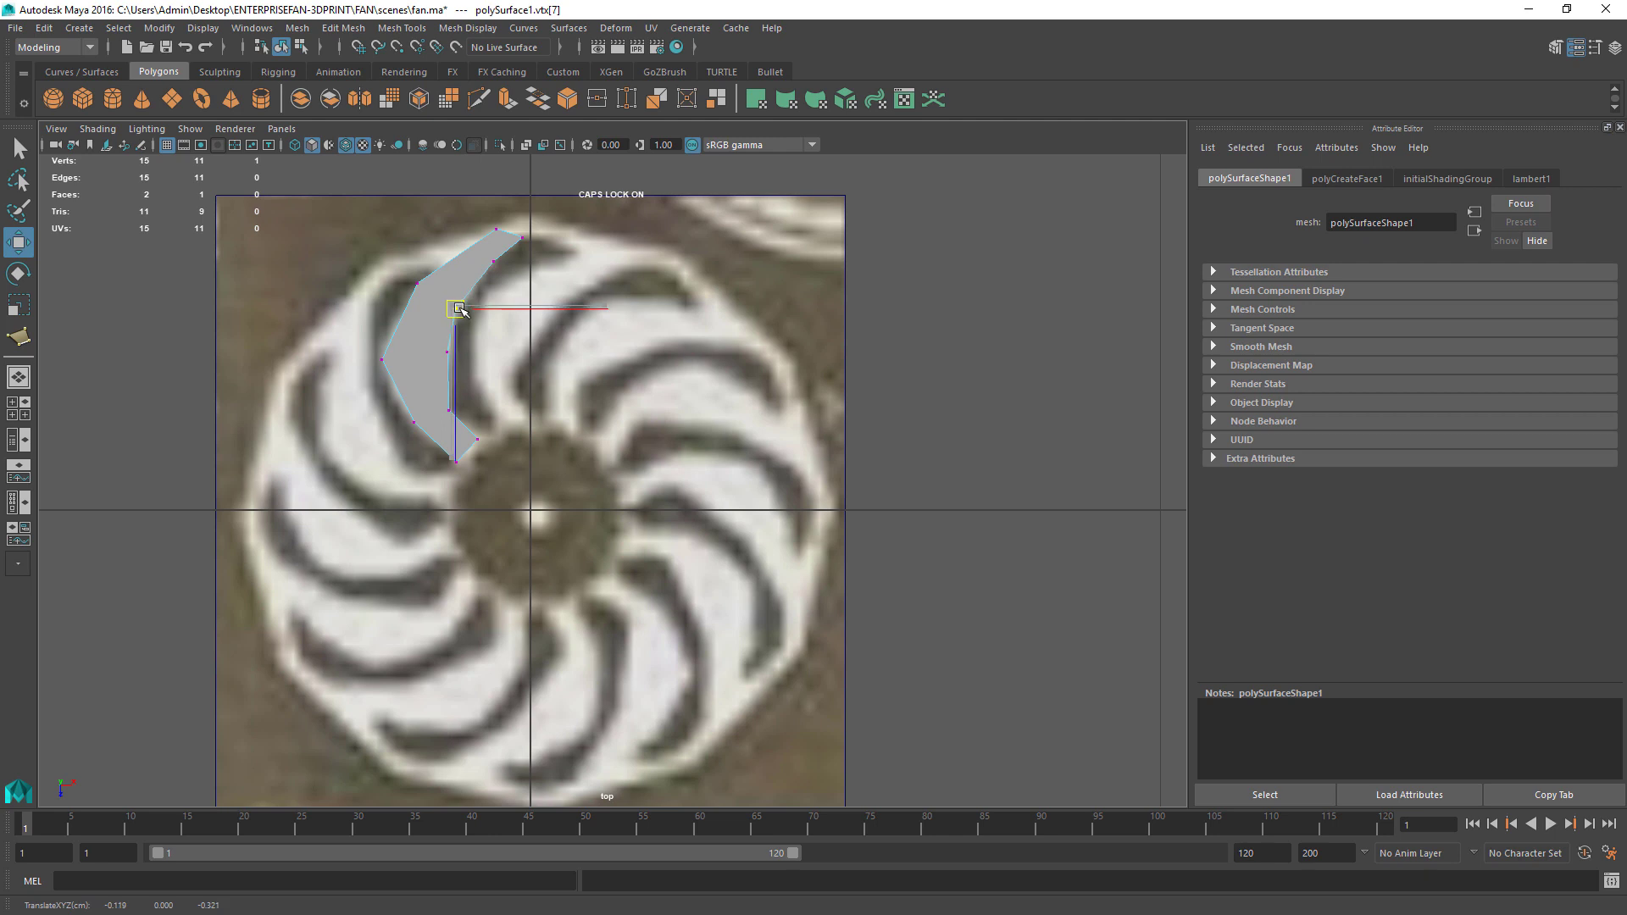
{"action": "left_click_drag", "start_coordinate": [472, 214], "coordinate": [531, 228]}
{"action": "left_click", "coordinate": [522, 237]}
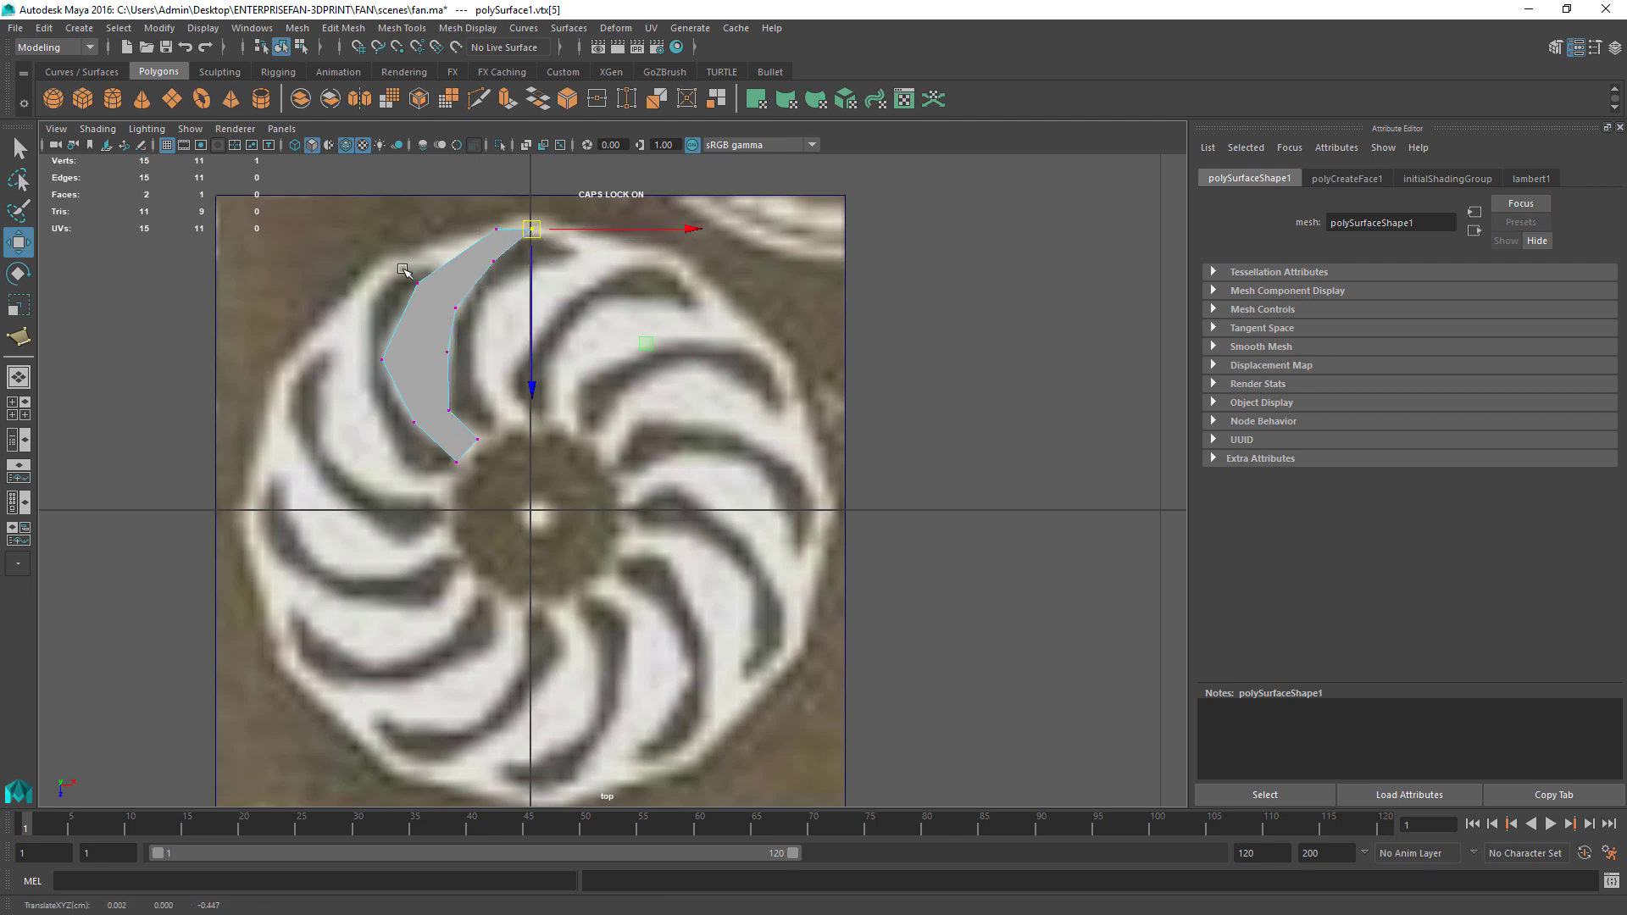
{"action": "left_click", "coordinate": [381, 361]}
{"action": "left_click_drag", "start_coordinate": [383, 364], "coordinate": [382, 369]}
{"action": "right_click_drag", "start_coordinate": [447, 378], "coordinate": [535, 353]}
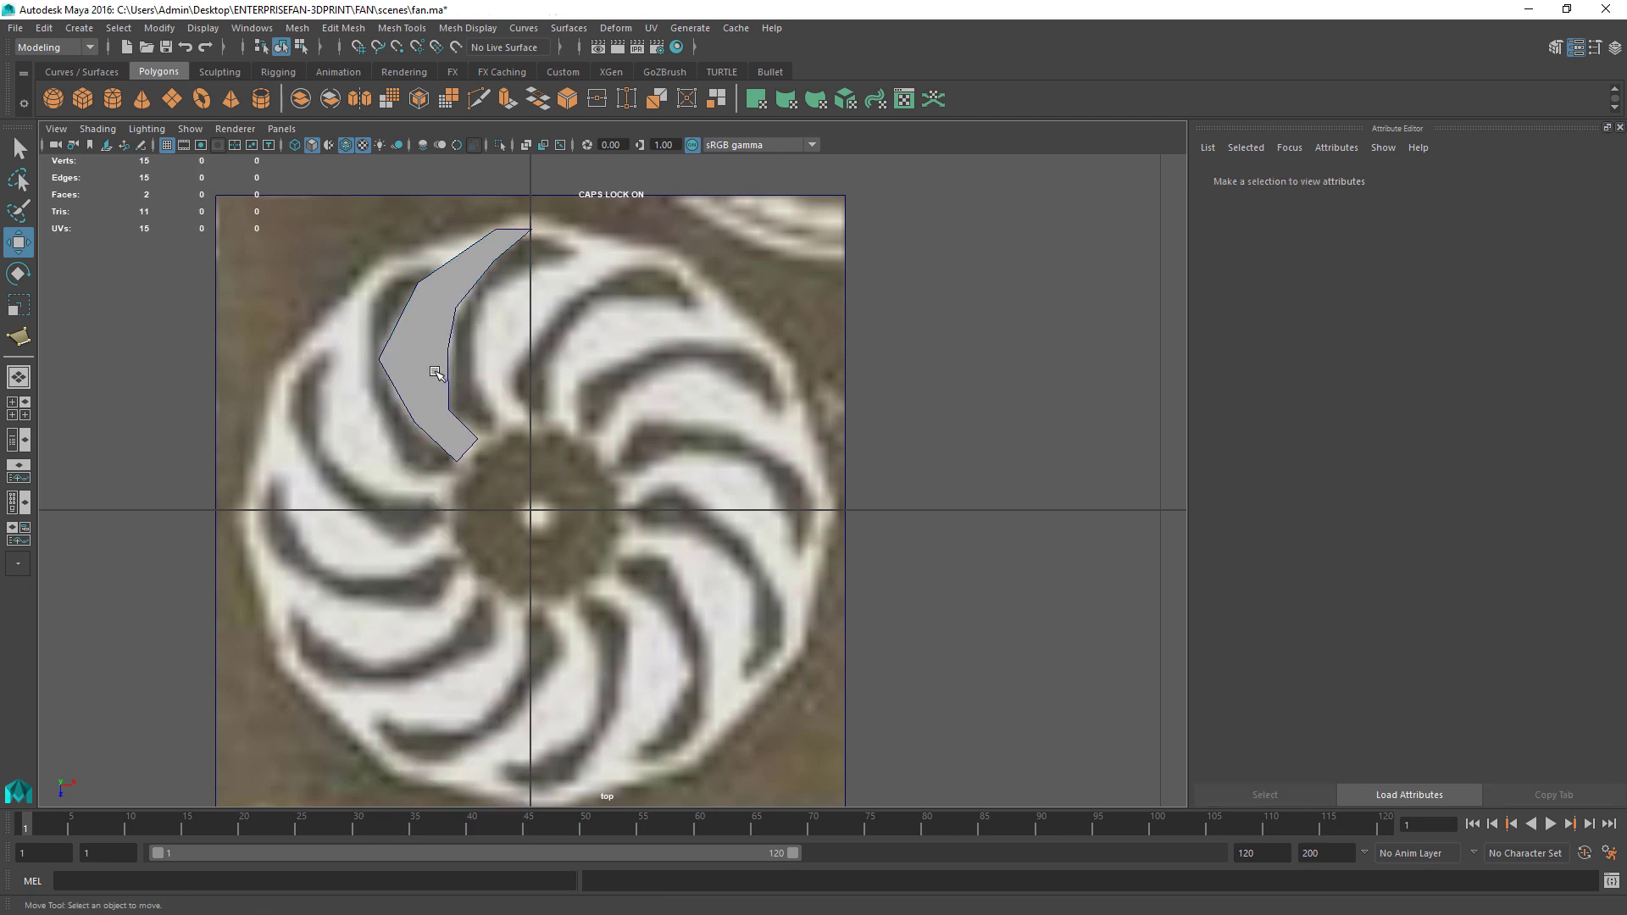
Step: With Multi-Cut, add the first two cross edges near the blade's top
{"action": "left_click", "coordinate": [348, 31]}
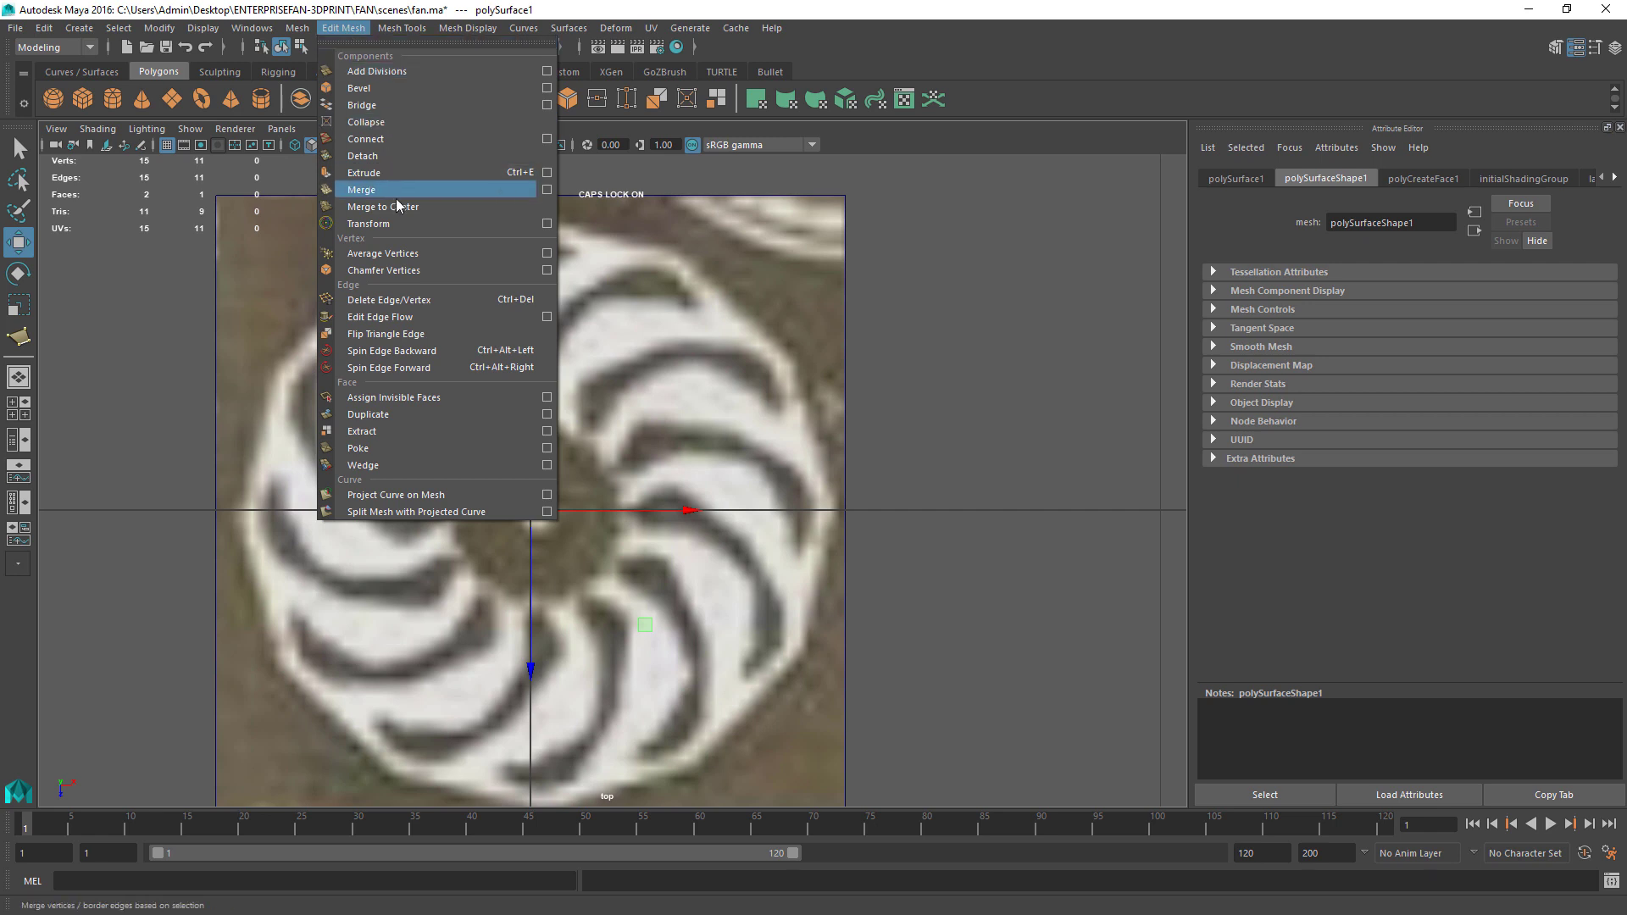
{"action": "mouse_move", "coordinate": [401, 32]}
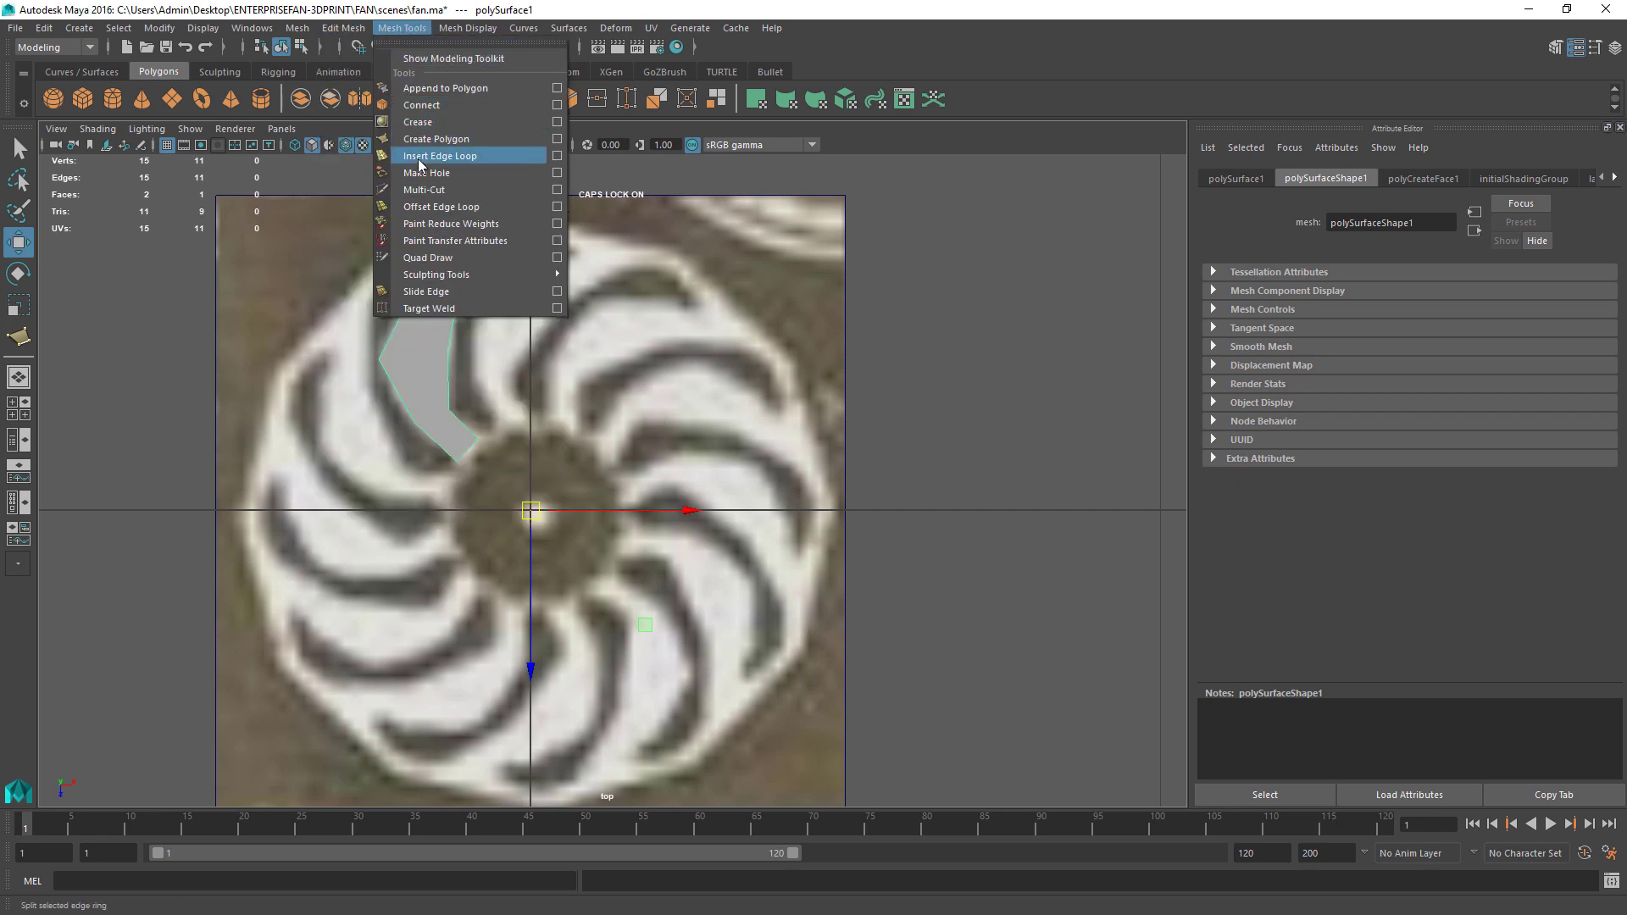
{"action": "left_click", "coordinate": [423, 190]}
{"action": "left_click", "coordinate": [494, 261]}
{"action": "left_click", "coordinate": [496, 229]}
{"action": "key", "text": "Return"}
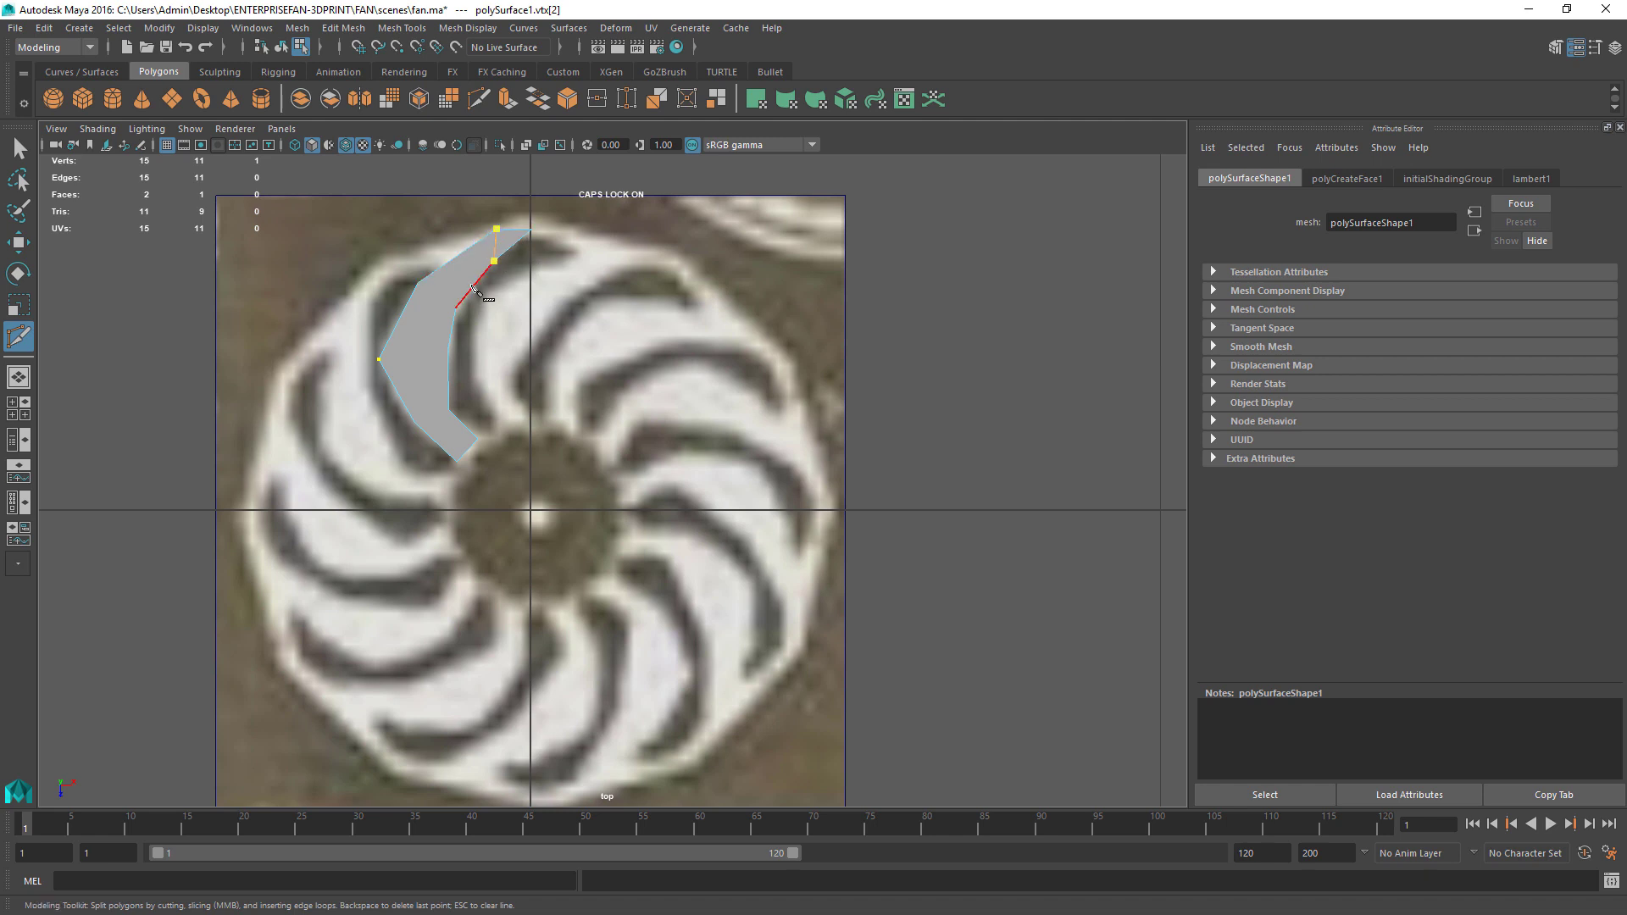
{"action": "left_click", "coordinate": [419, 282]}
{"action": "key", "text": "Return"}
Step: Add two more cuts across the blade's middle and lower end
{"action": "left_click", "coordinate": [446, 353]}
{"action": "left_click", "coordinate": [379, 359]}
{"action": "key", "text": "Return"}
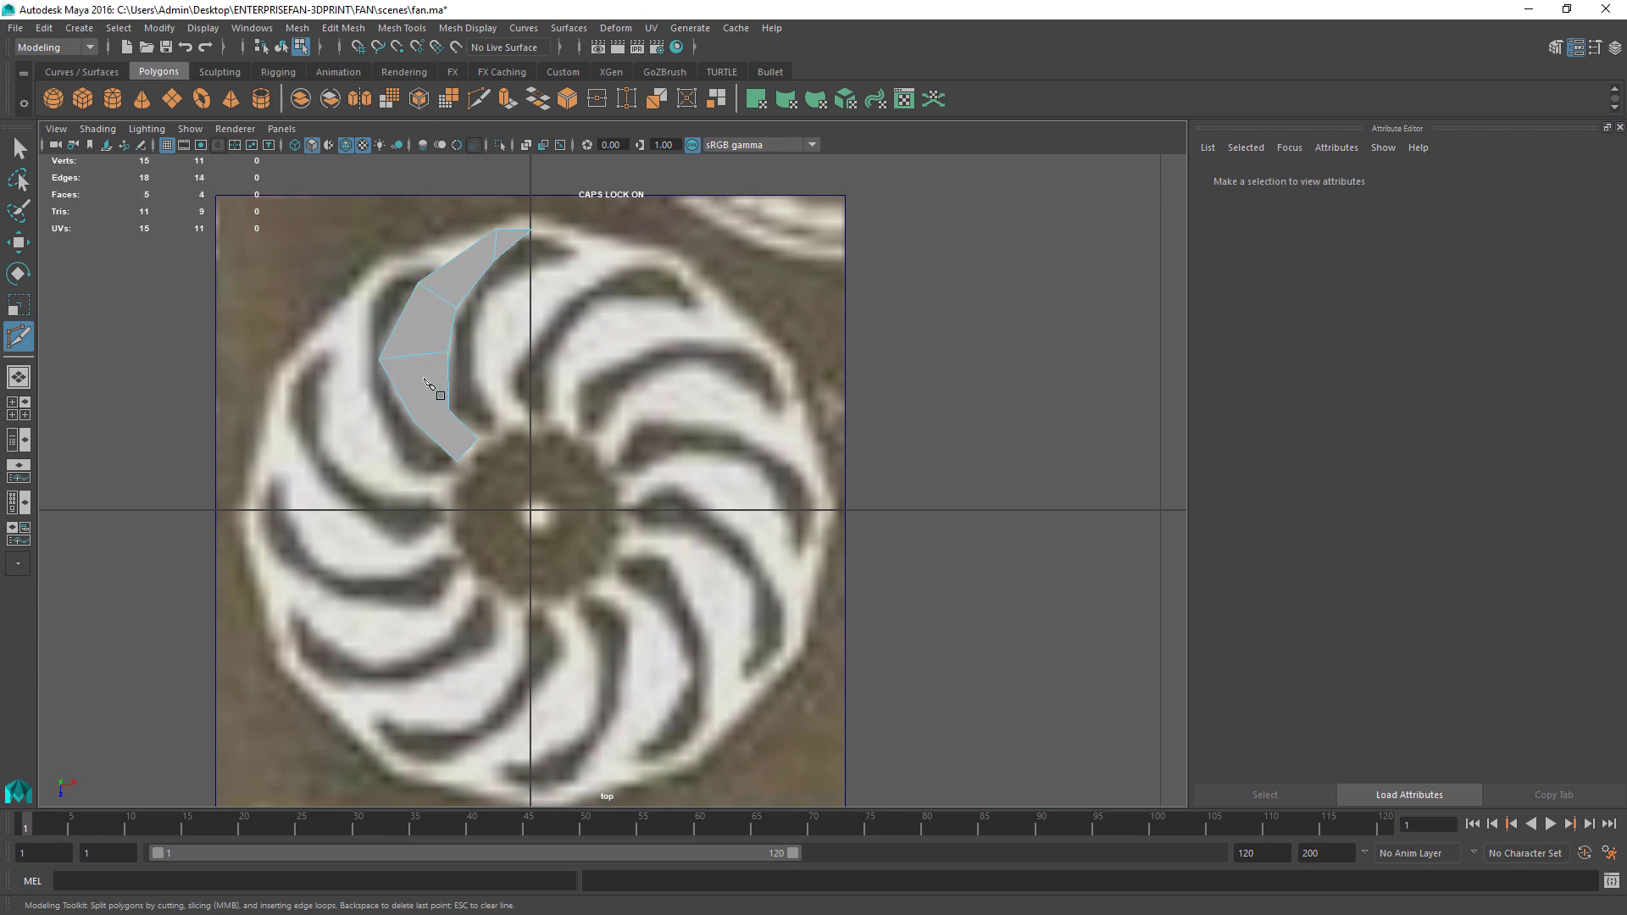
{"action": "left_click", "coordinate": [449, 410]}
{"action": "left_click", "coordinate": [418, 418]}
{"action": "key", "text": "Return"}
Step: Reselect the whole blade object and display the four-view layout
{"action": "left_click", "coordinate": [19, 149]}
{"action": "mouse_move", "coordinate": [440, 392]}
{"action": "right_mouse_down"}
{"action": "mouse_move", "coordinate": [500, 372]}
{"action": "mouse_move", "coordinate": [425, 415]}
{"action": "right_mouse_up"}
{"action": "left_click", "coordinate": [429, 398]}
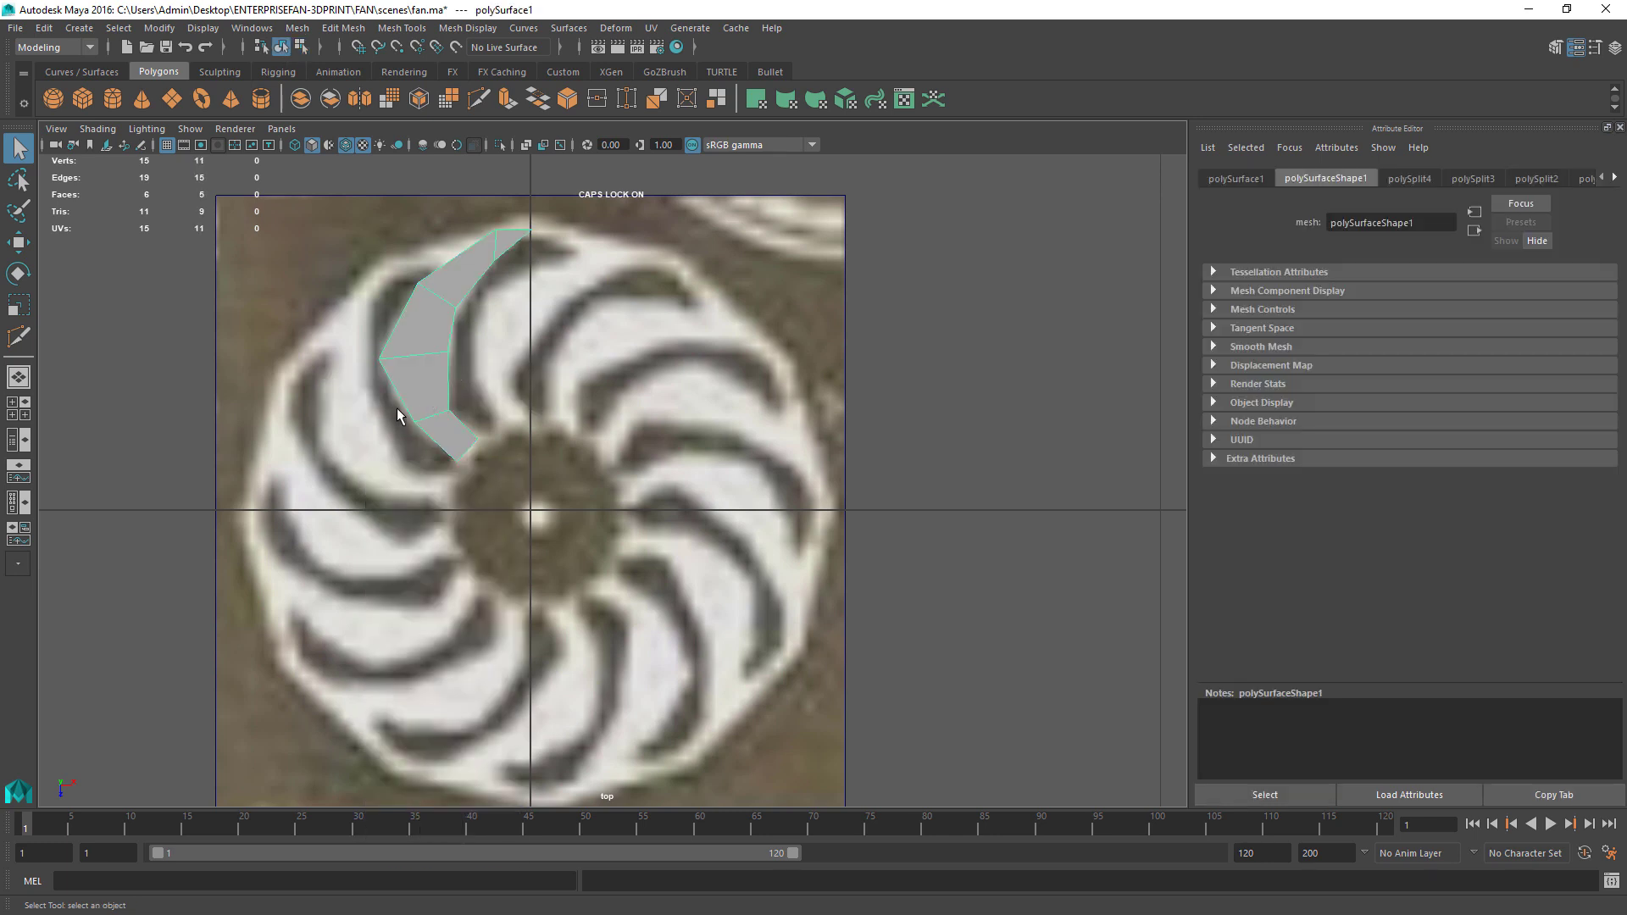
{"action": "left_click_drag", "start_coordinate": [407, 428], "coordinate": [481, 389], "text": "alt"}
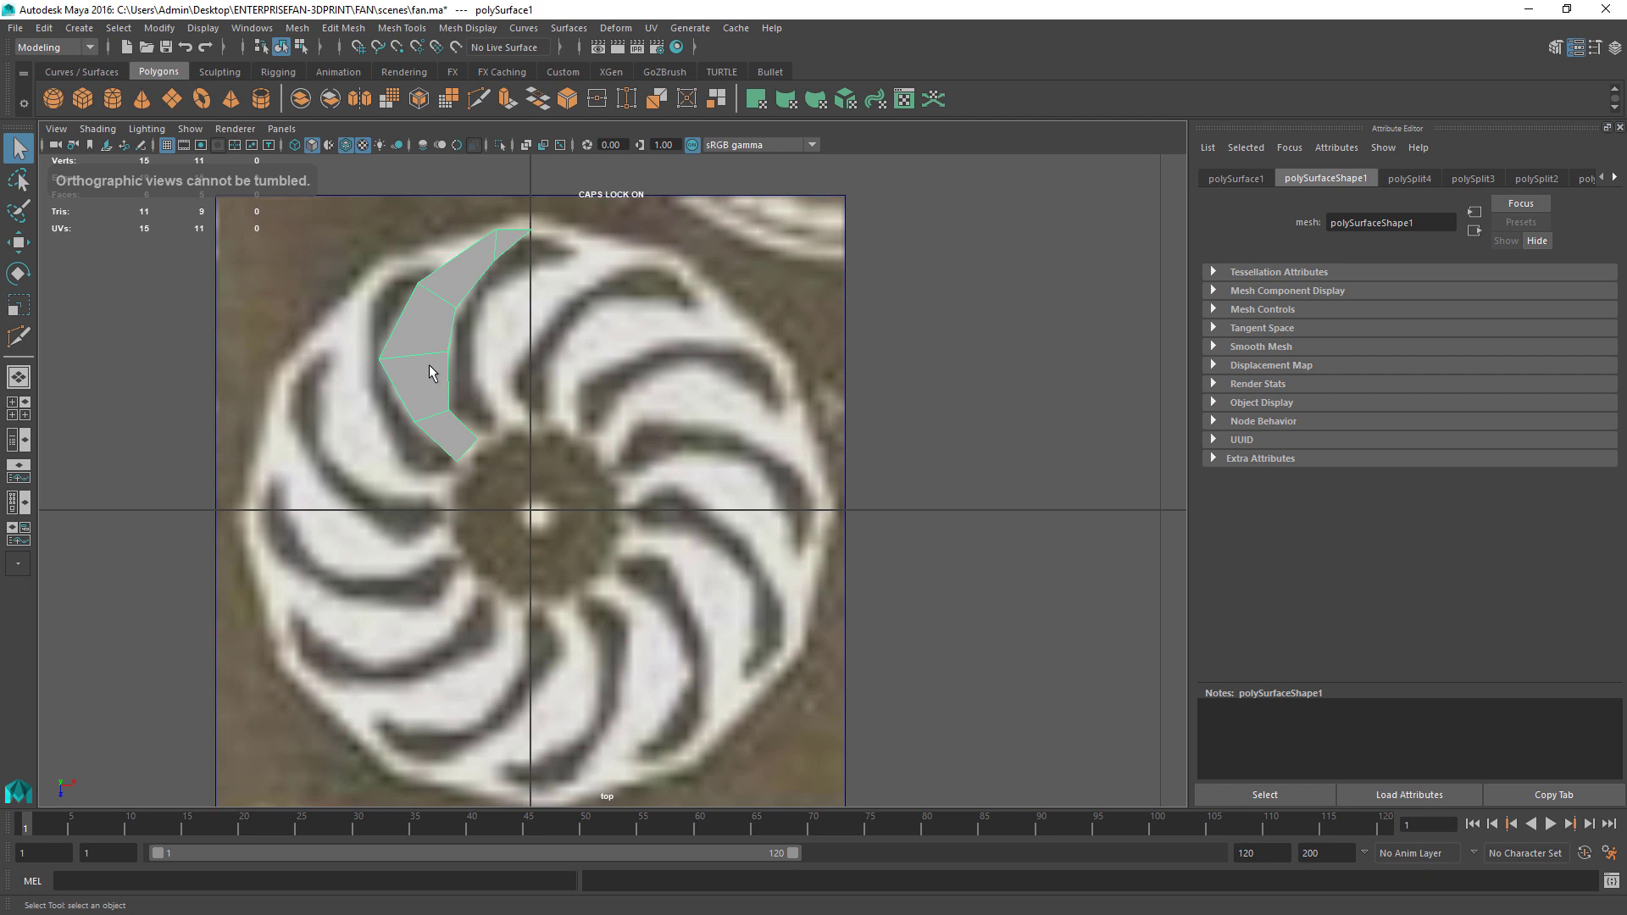
{"action": "key", "text": "space"}
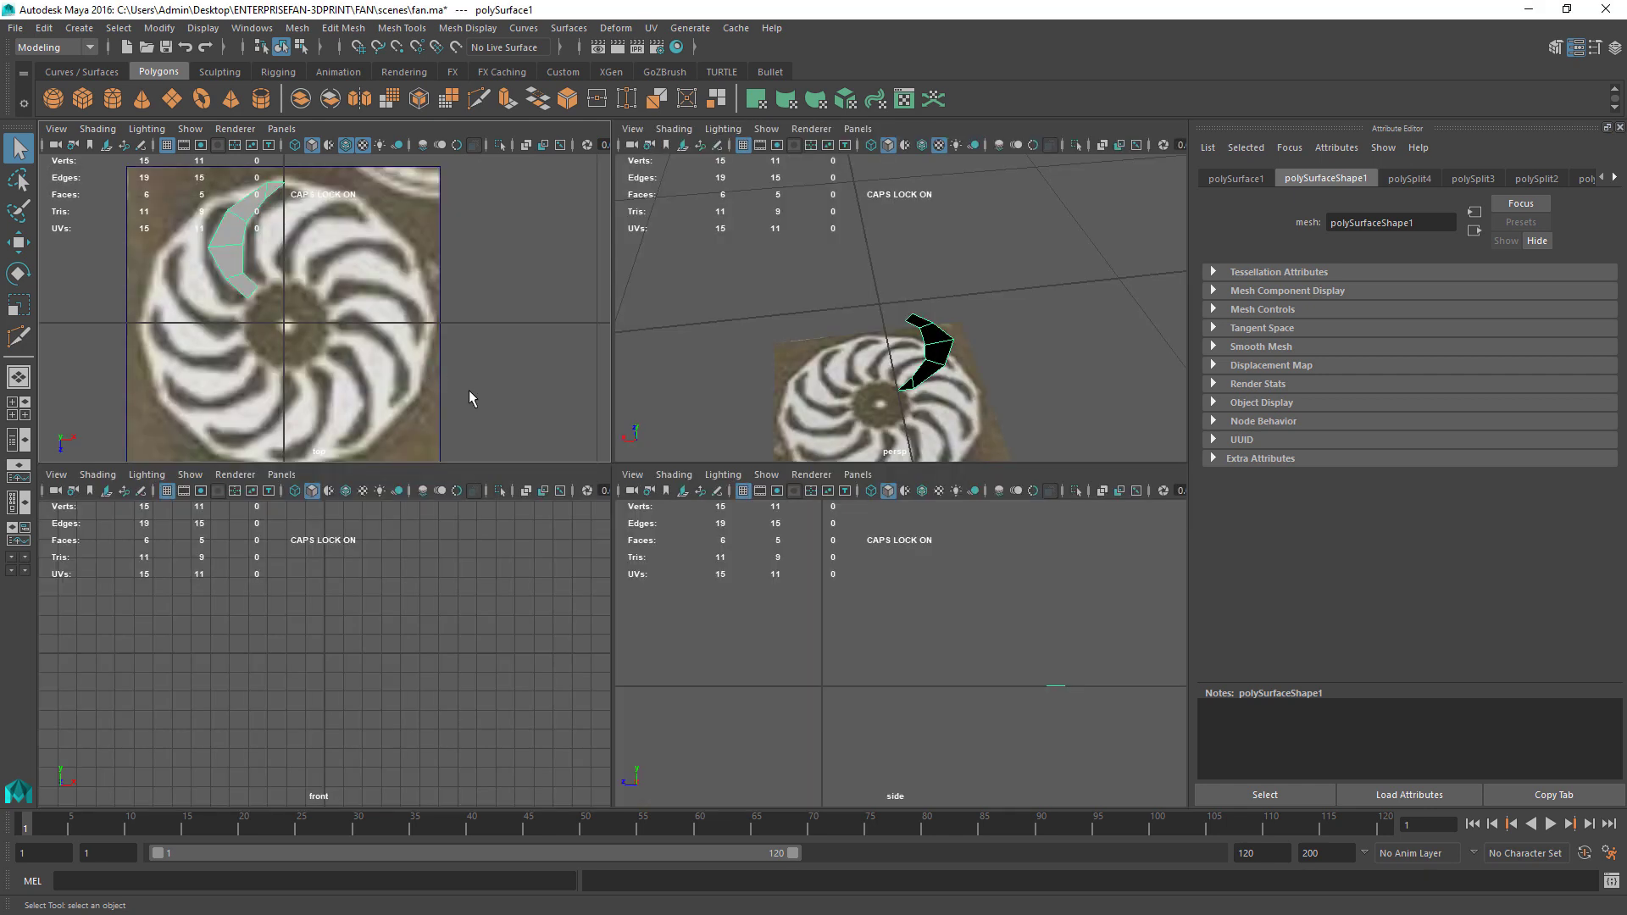
Step: Turn on Two Sided Lighting in the perspective view and maximize it
{"action": "left_click", "coordinate": [723, 129]}
{"action": "left_click", "coordinate": [748, 248]}
{"action": "key", "text": "space"}
{"action": "left_click_drag", "start_coordinate": [827, 490], "coordinate": [843, 547], "text": "alt"}
Step: Select a group of blade vertices and lower them slightly along Y
{"action": "right_click_drag", "start_coordinate": [741, 432], "coordinate": [678, 430]}
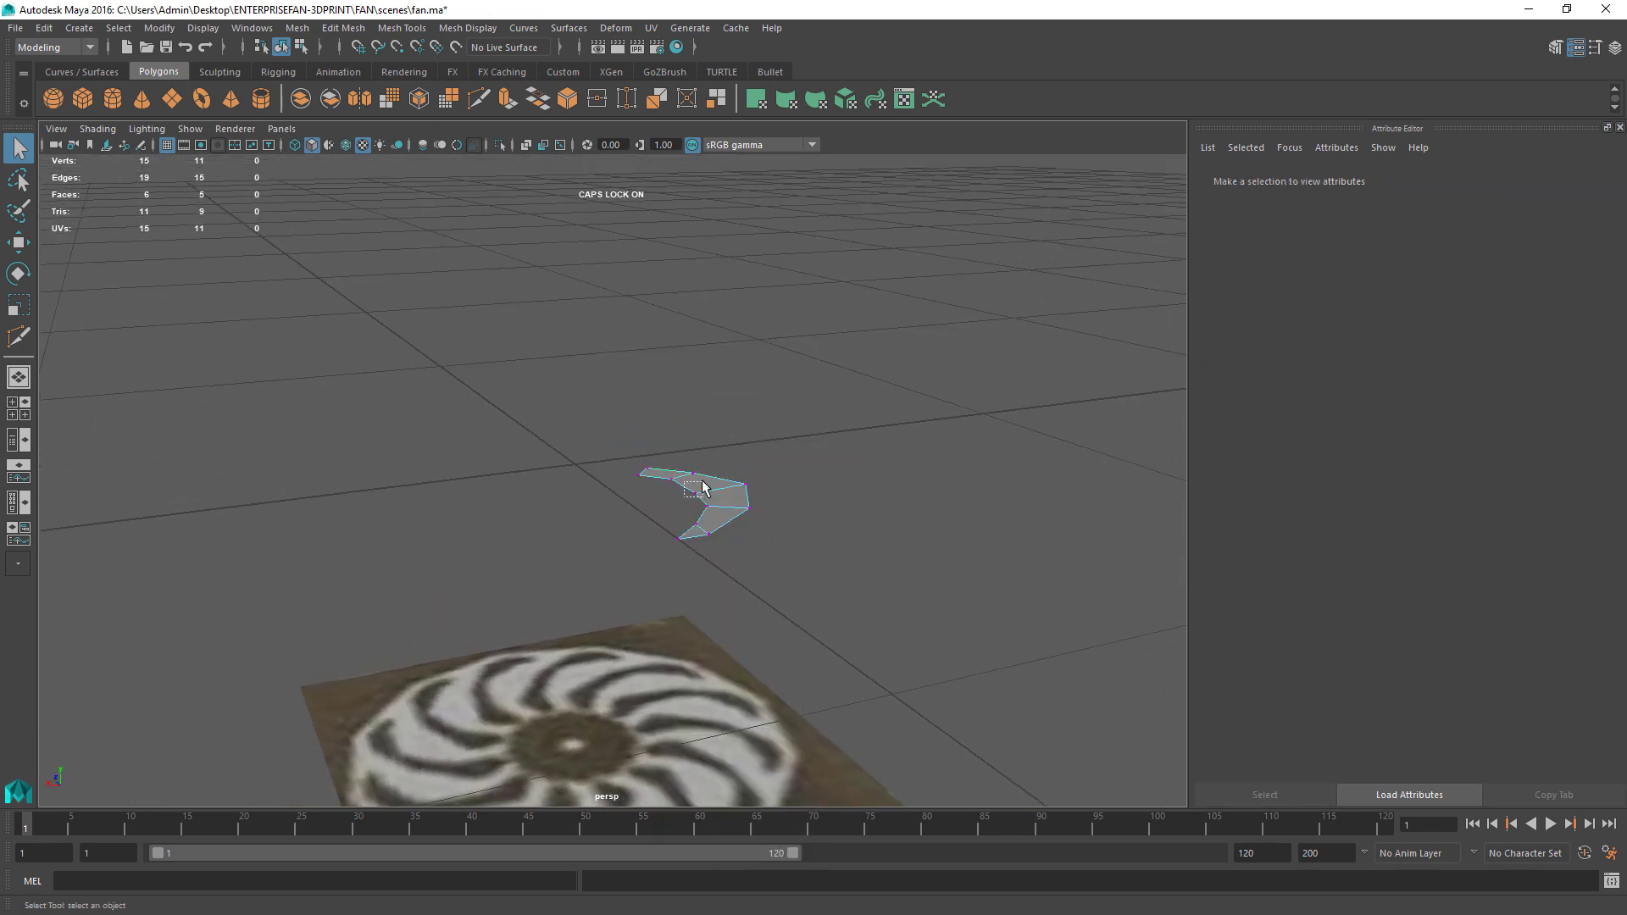
{"action": "left_click", "coordinate": [695, 494]}
{"action": "left_click_drag", "start_coordinate": [657, 563], "coordinate": [716, 485]}
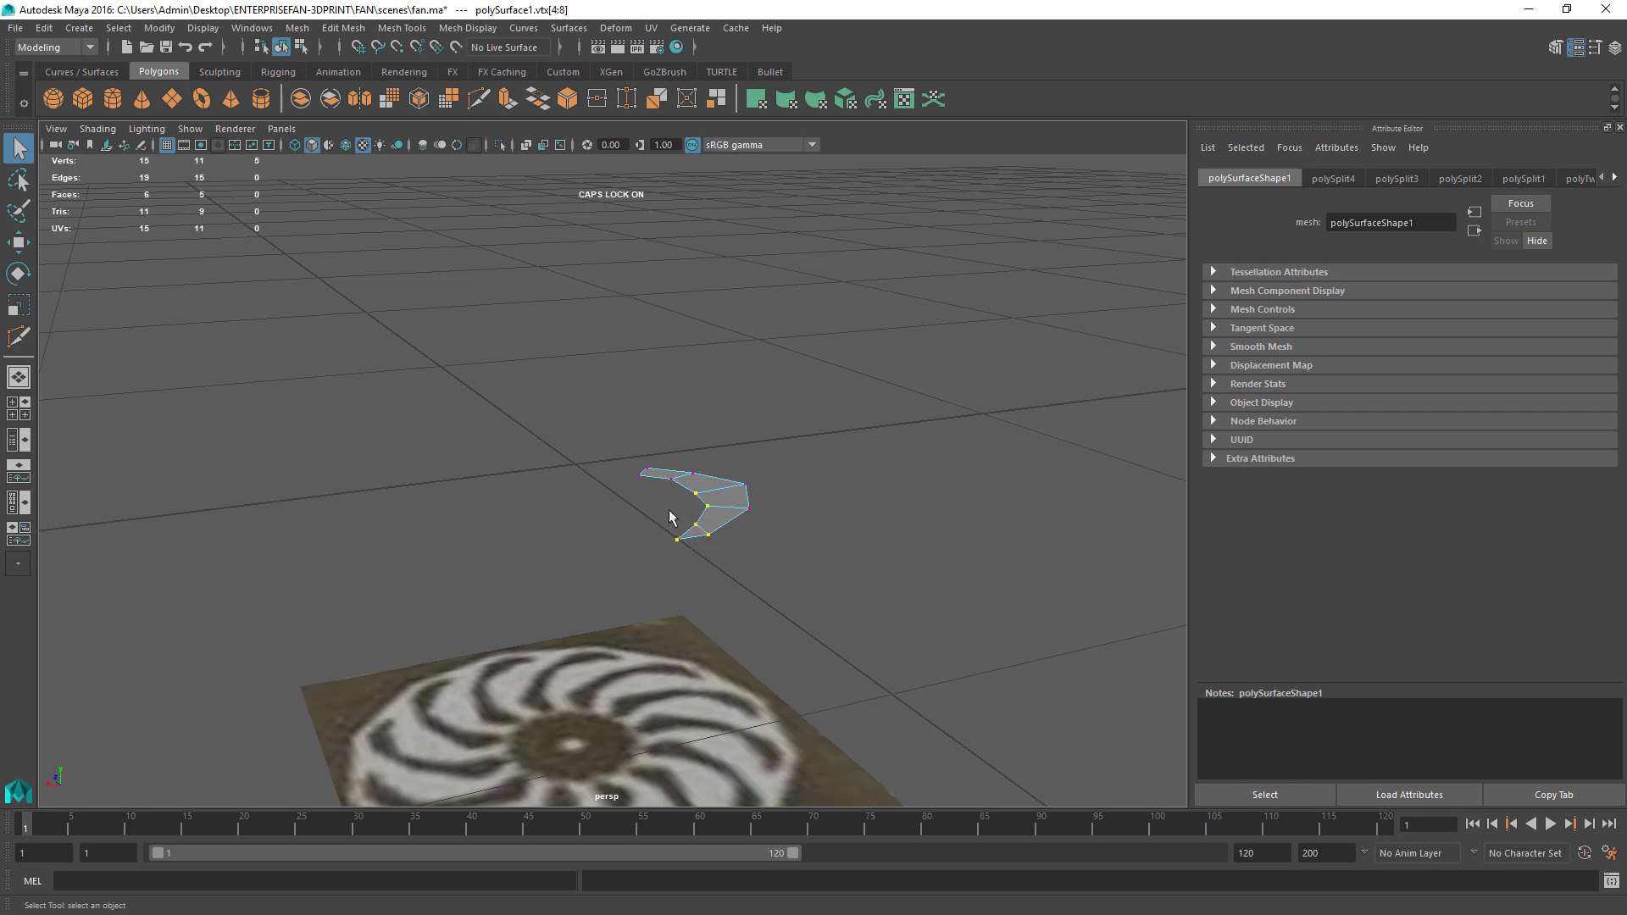
{"action": "left_click", "coordinate": [699, 538], "text": "ctrl"}
{"action": "left_click", "coordinate": [671, 479], "text": "shift"}
{"action": "key", "text": "w"}
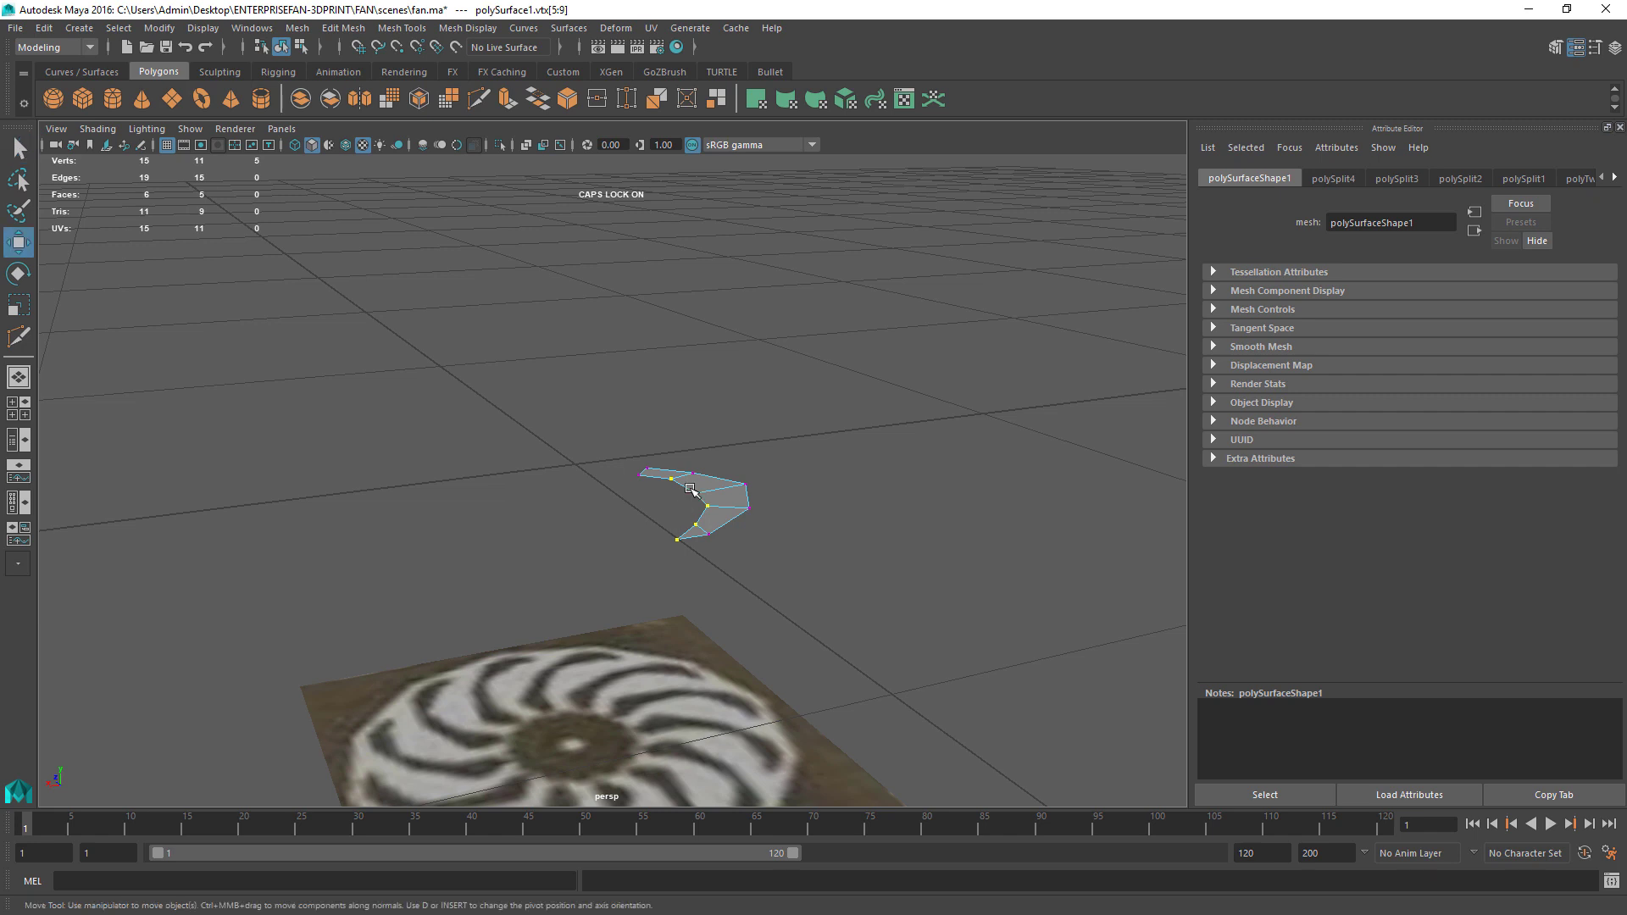
{"action": "left_click_drag", "start_coordinate": [682, 361], "coordinate": [664, 570]}
{"action": "key", "text": "ctrl+z"}
{"action": "key", "text": "ctrl+z"}
{"action": "key", "text": "ctrl+z"}
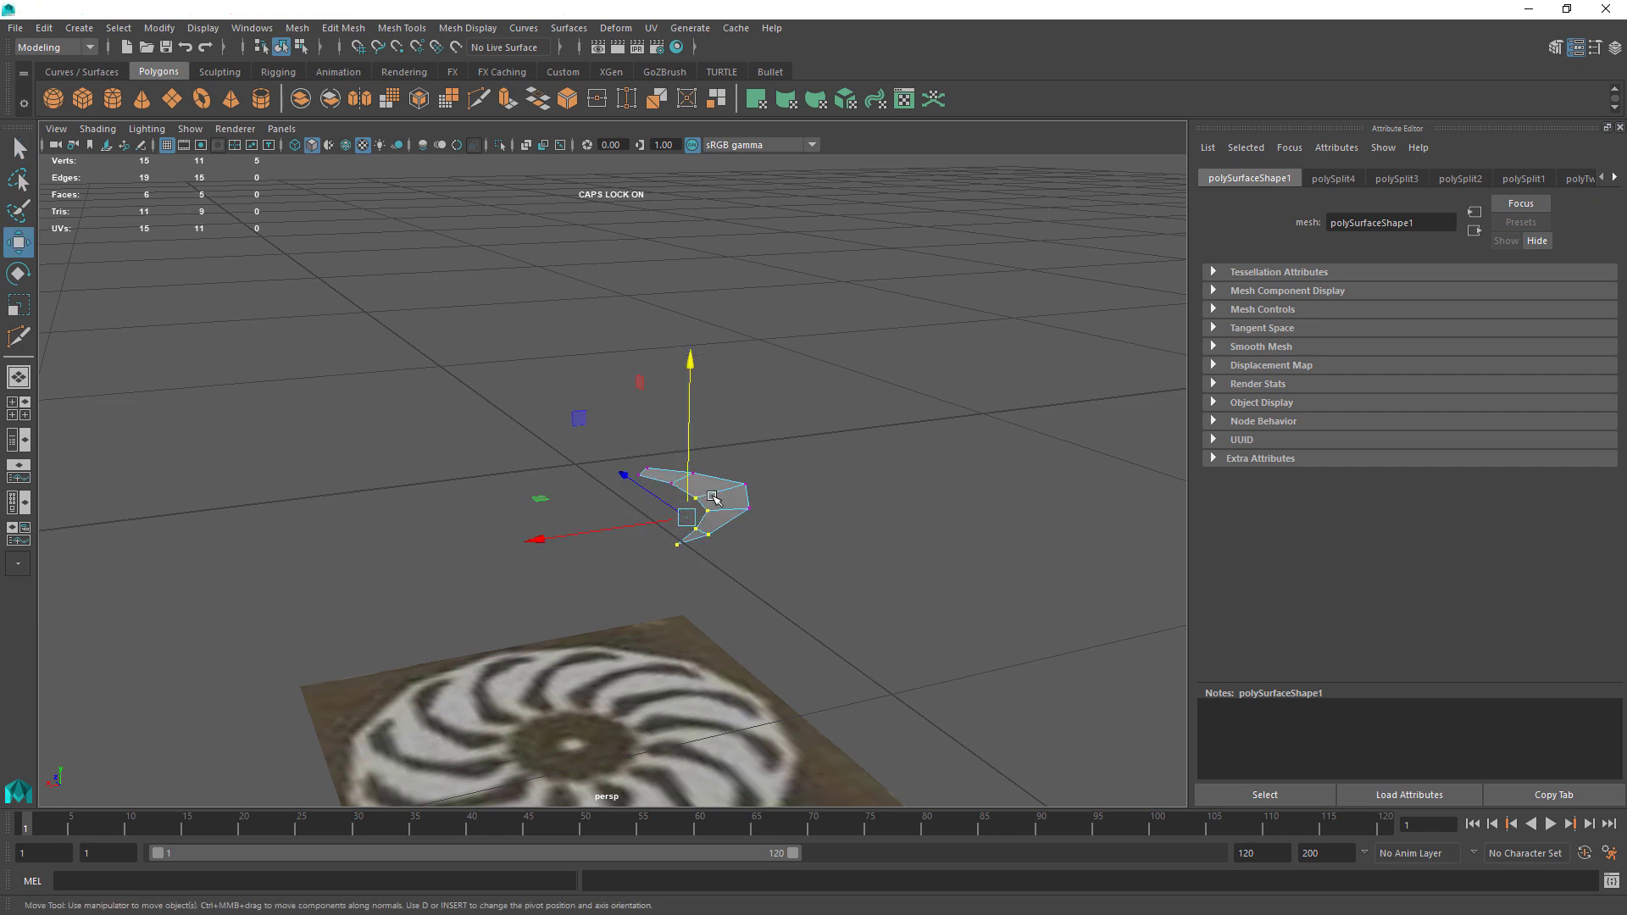
{"action": "left_click", "coordinate": [710, 535], "text": "ctrl"}
{"action": "left_click_drag", "start_coordinate": [688, 376], "coordinate": [689, 382]}
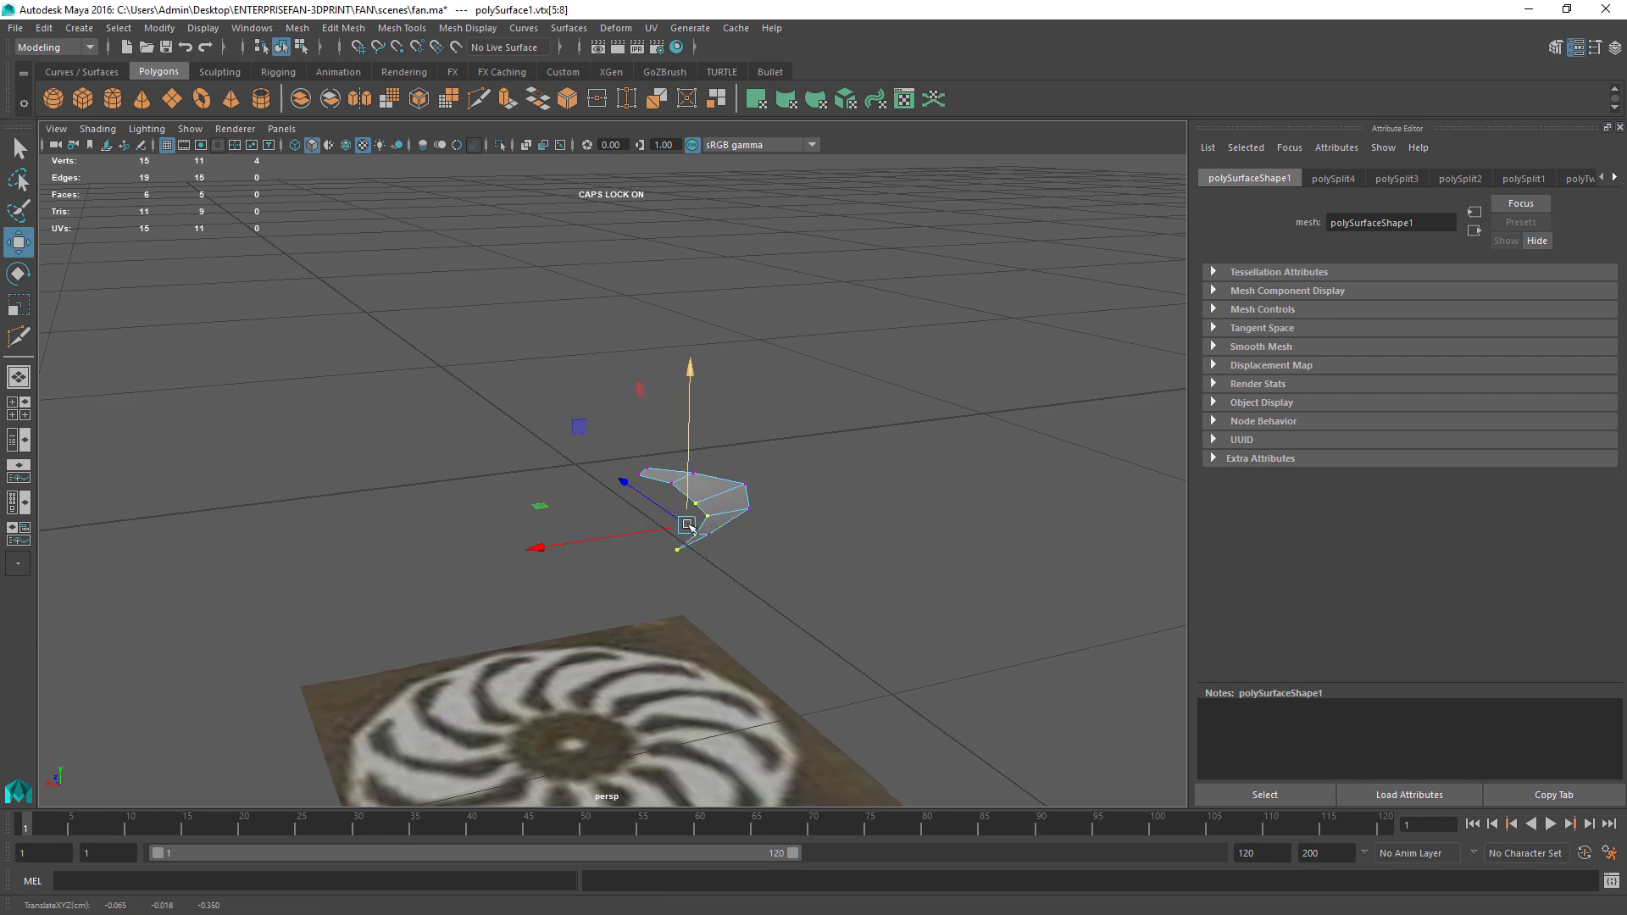
Step: Select another blade vertex and raise it slightly along Y
{"action": "left_click_drag", "start_coordinate": [659, 573], "coordinate": [704, 520]}
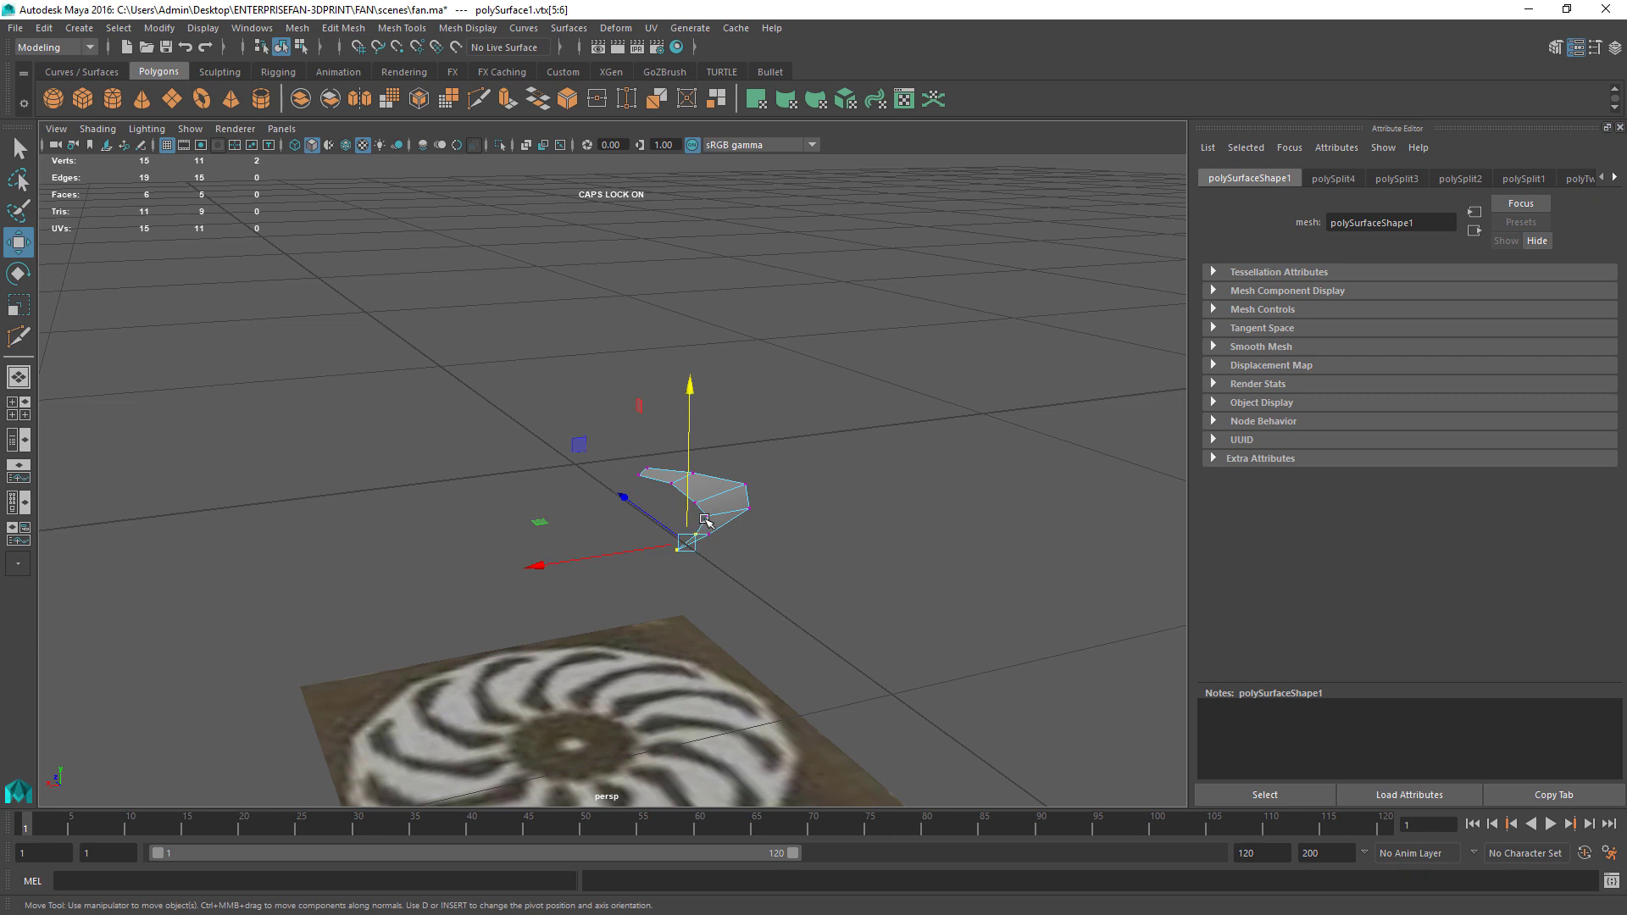
{"action": "left_click", "coordinate": [709, 517], "text": "shift"}
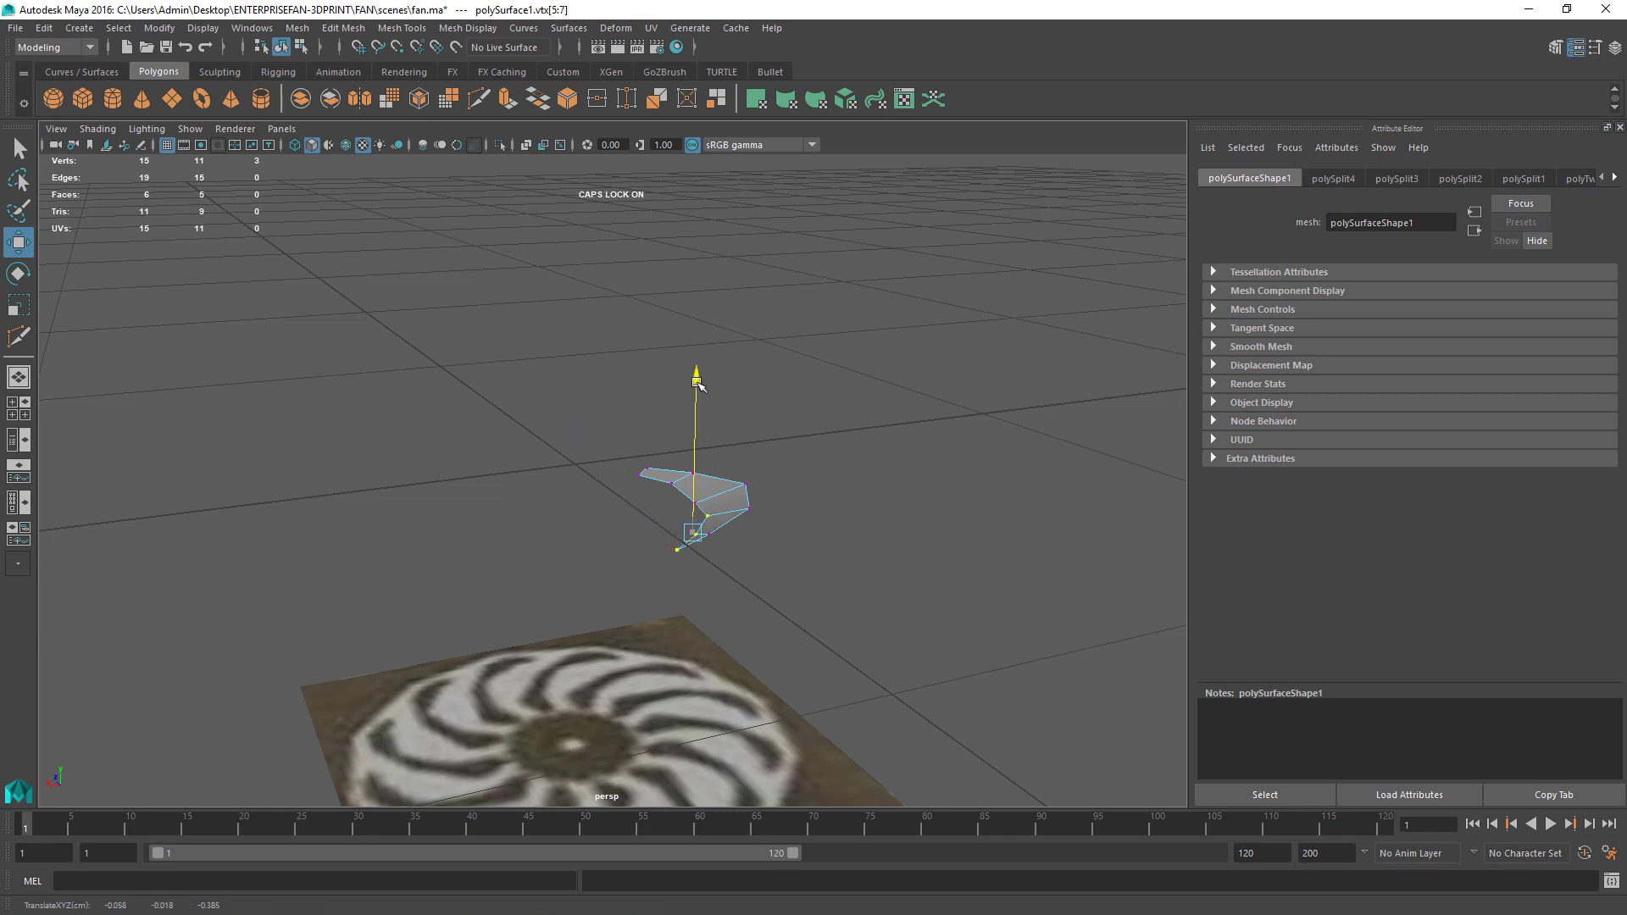
{"action": "left_click_drag", "start_coordinate": [673, 568], "coordinate": [693, 537]}
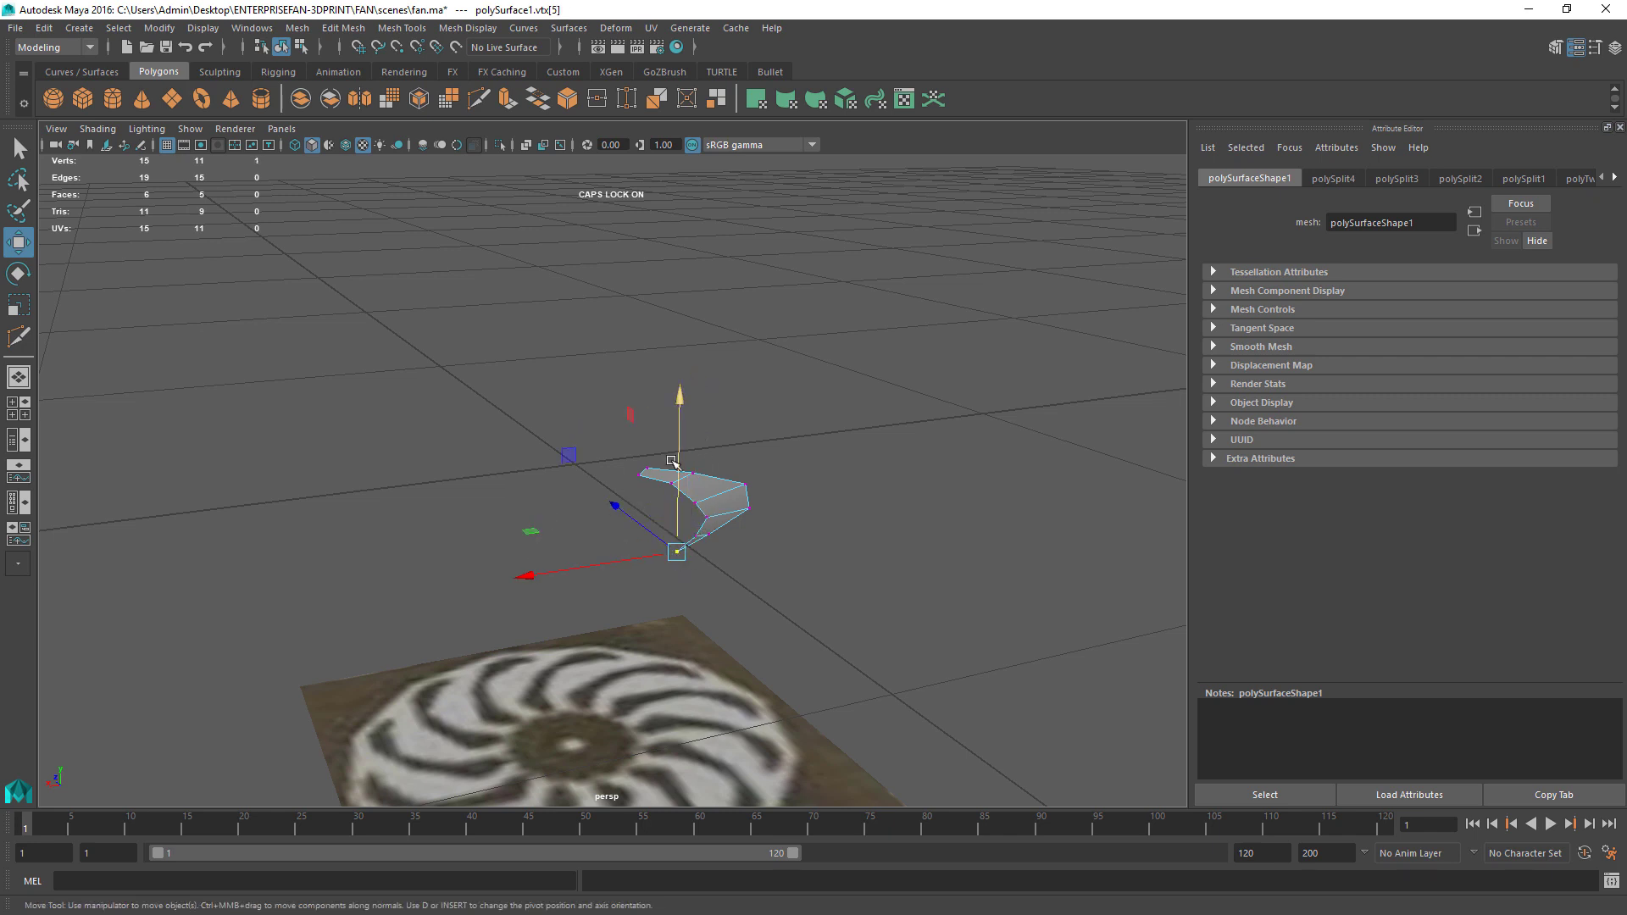
{"action": "left_click_drag", "start_coordinate": [587, 547], "coordinate": [933, 548], "text": "alt"}
{"action": "left_click_drag", "start_coordinate": [513, 457], "coordinate": [539, 417]}
{"action": "left_click_drag", "start_coordinate": [525, 262], "coordinate": [529, 327]}
{"action": "left_click", "coordinate": [555, 406]}
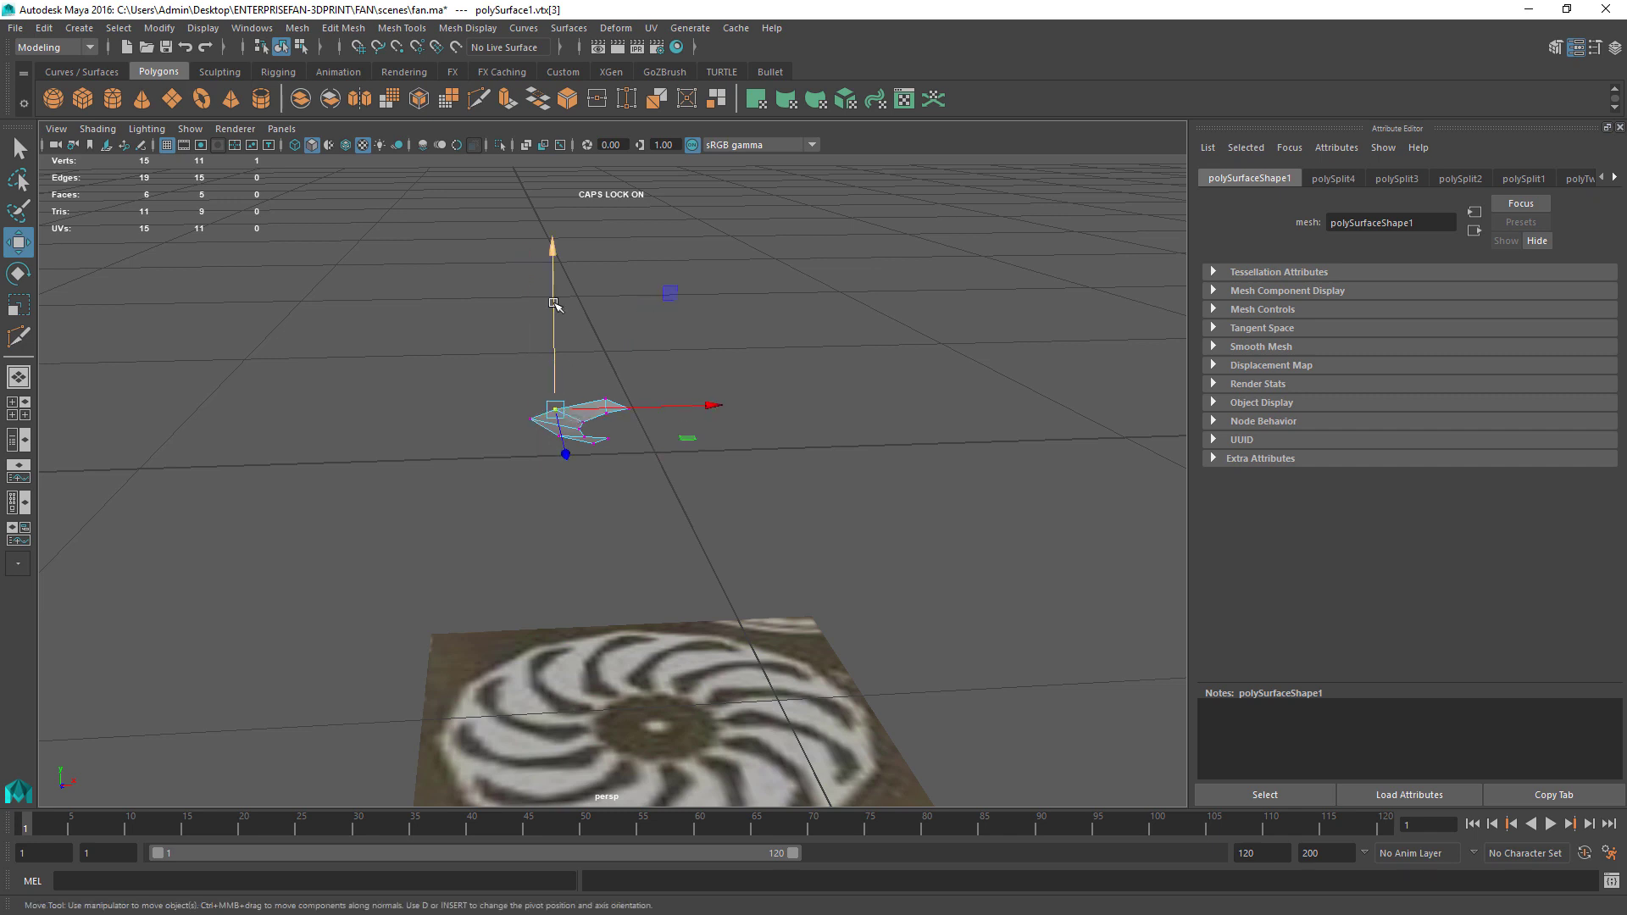
{"action": "left_click", "coordinate": [558, 441]}
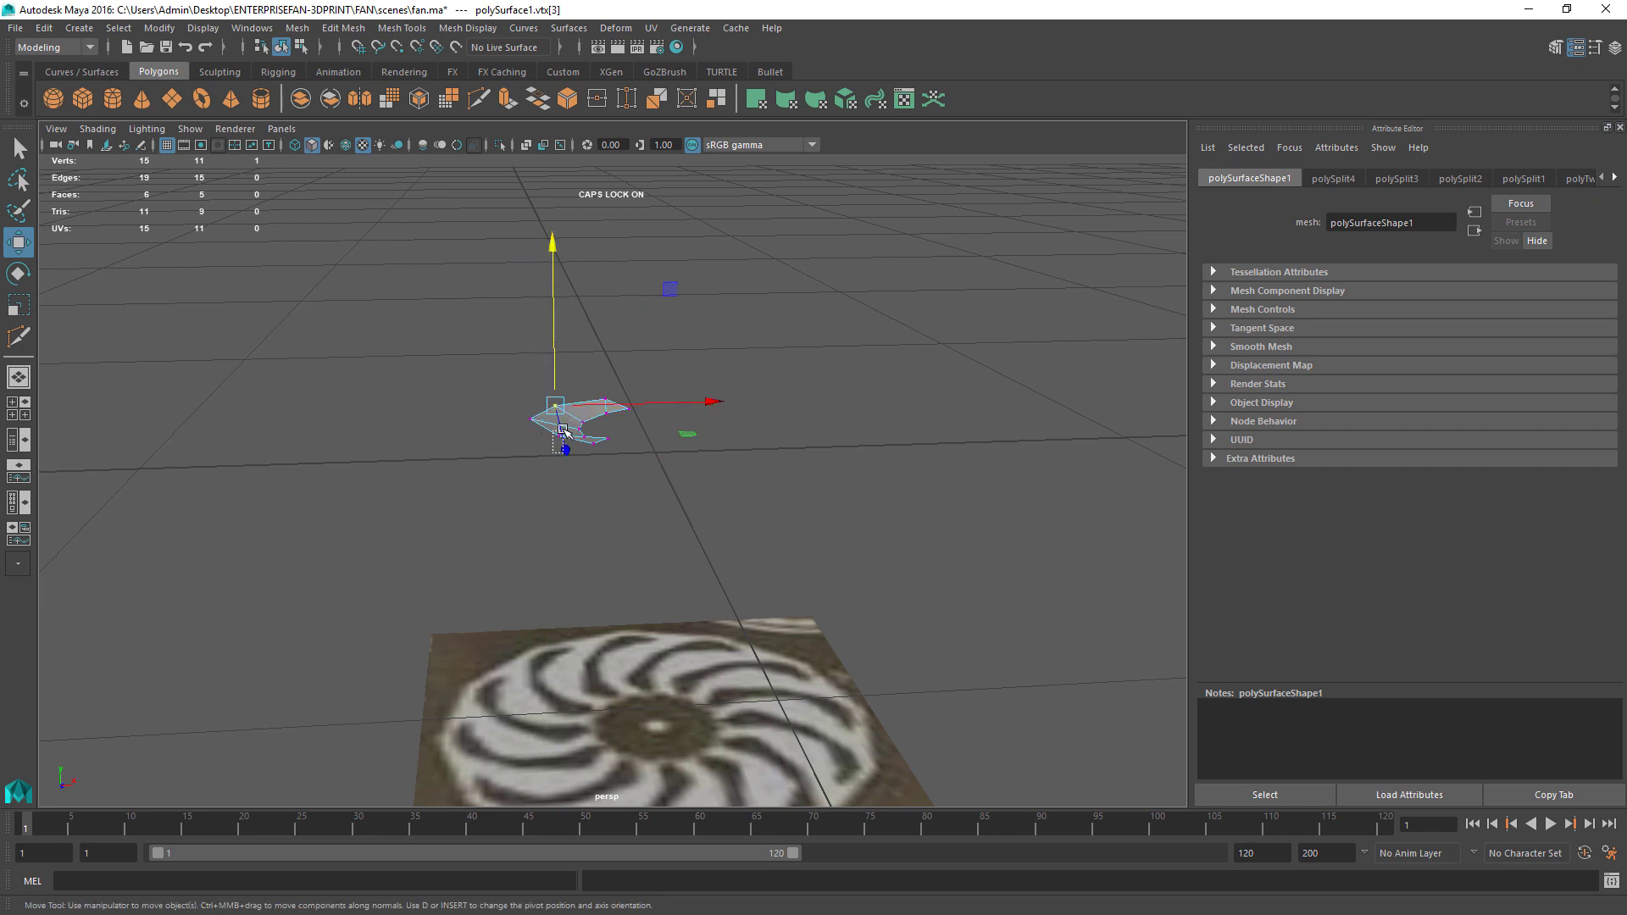
Step: Return the blade to object selection and maximize the top view
{"action": "left_click_drag", "start_coordinate": [513, 493], "coordinate": [570, 534], "text": "alt"}
{"action": "right_click", "coordinate": [462, 479]}
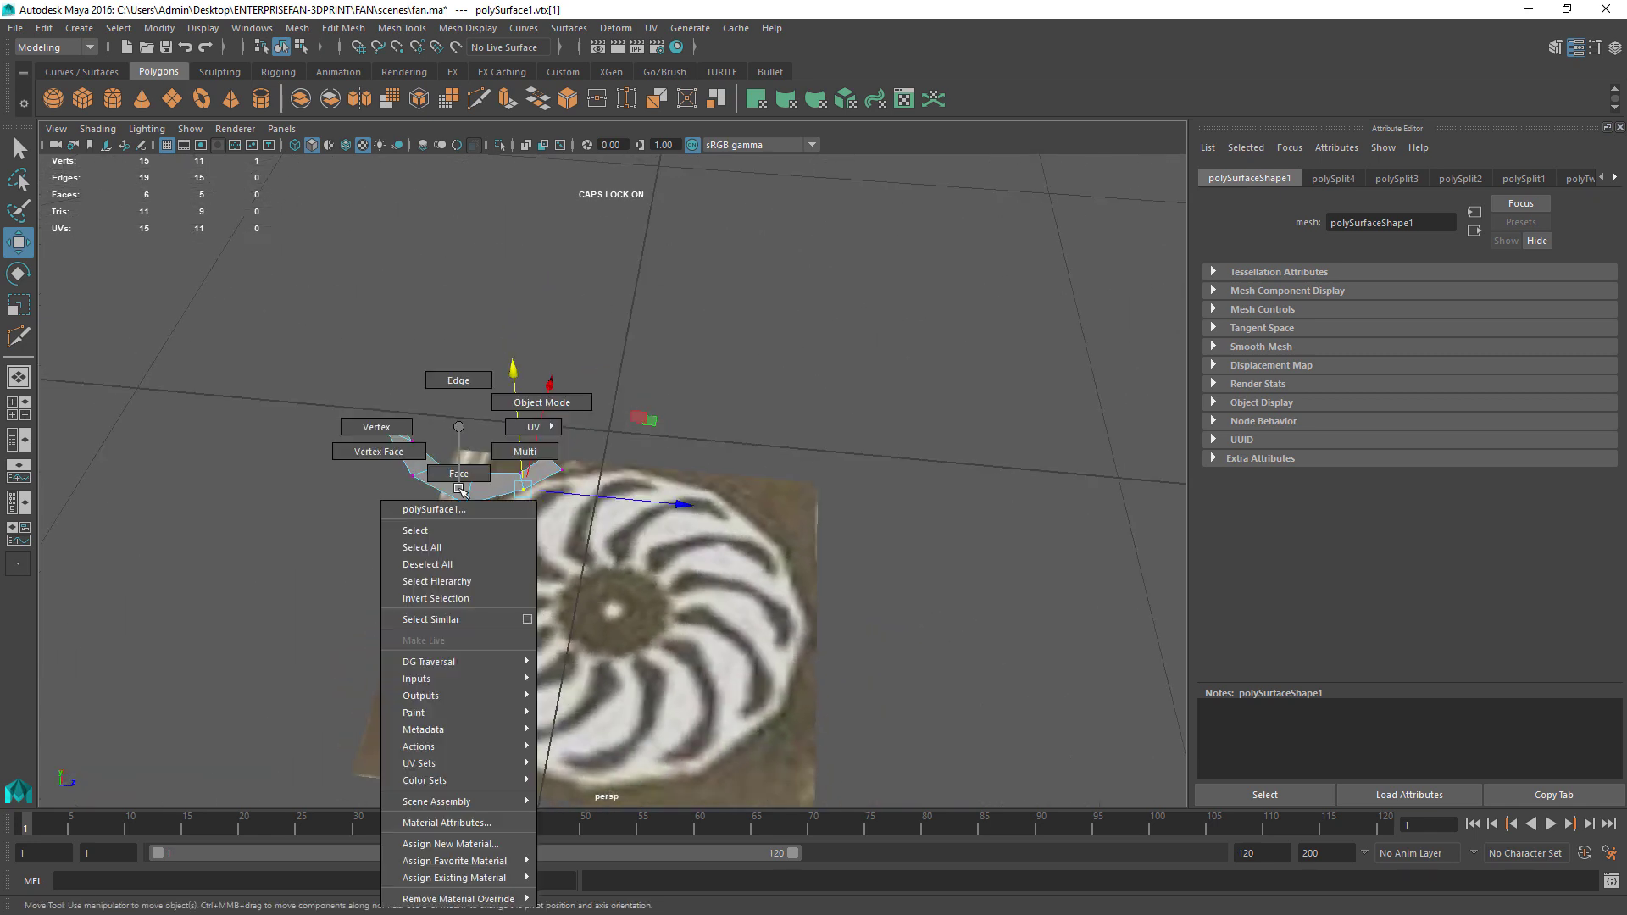
{"action": "left_click", "coordinate": [539, 400]}
{"action": "left_click", "coordinate": [466, 480]}
{"action": "key", "text": "space"}
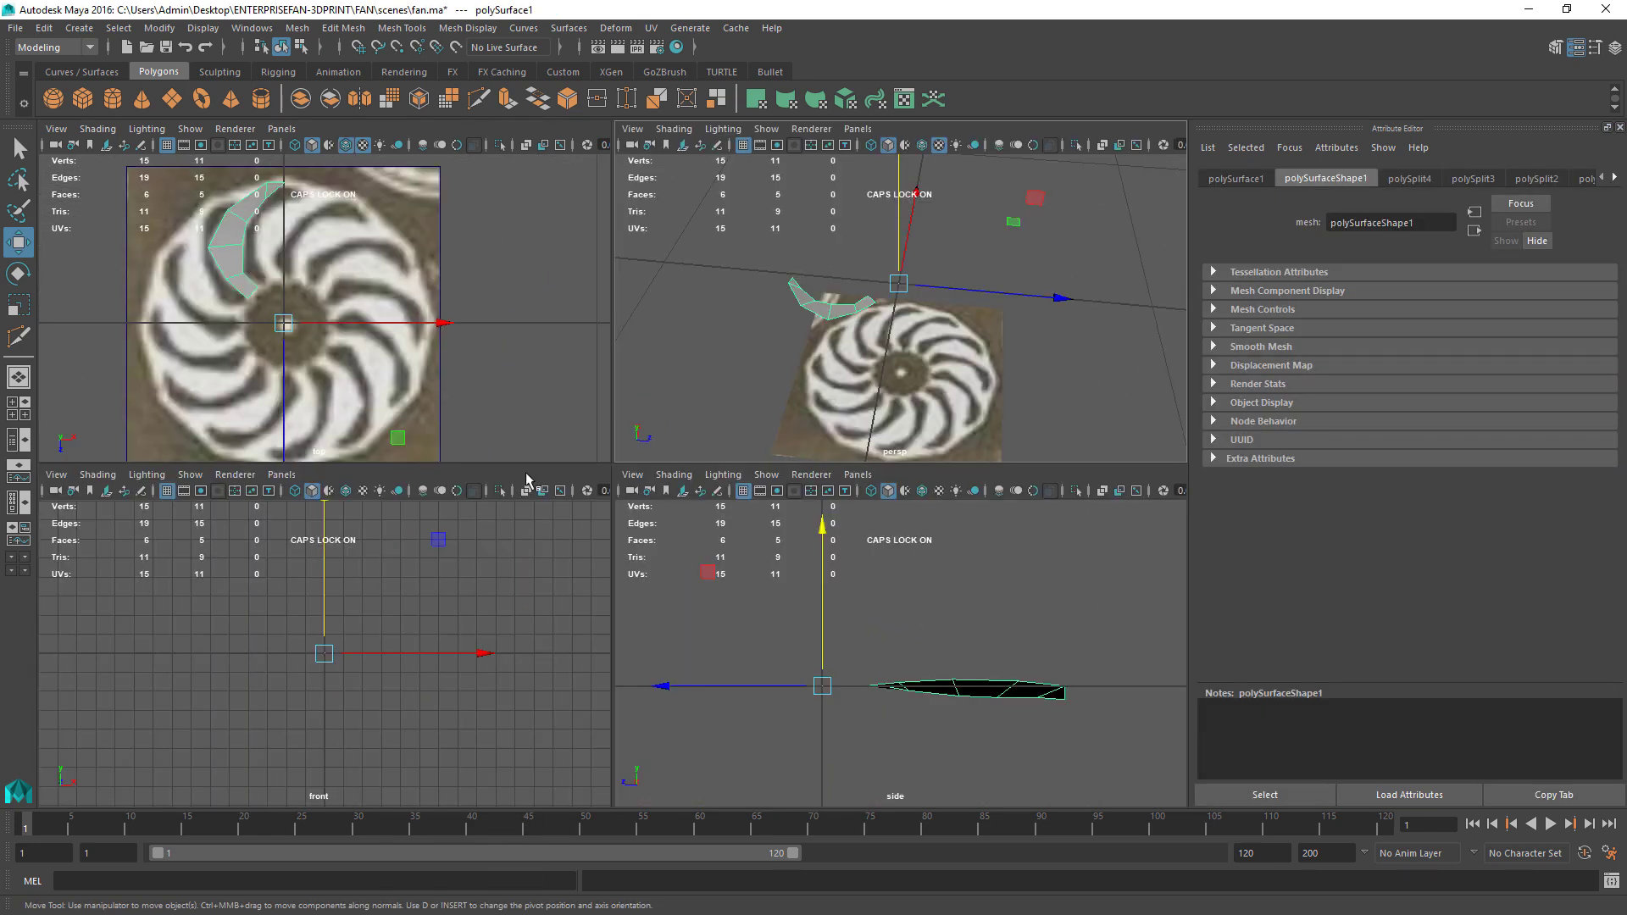
{"action": "key", "text": "space"}
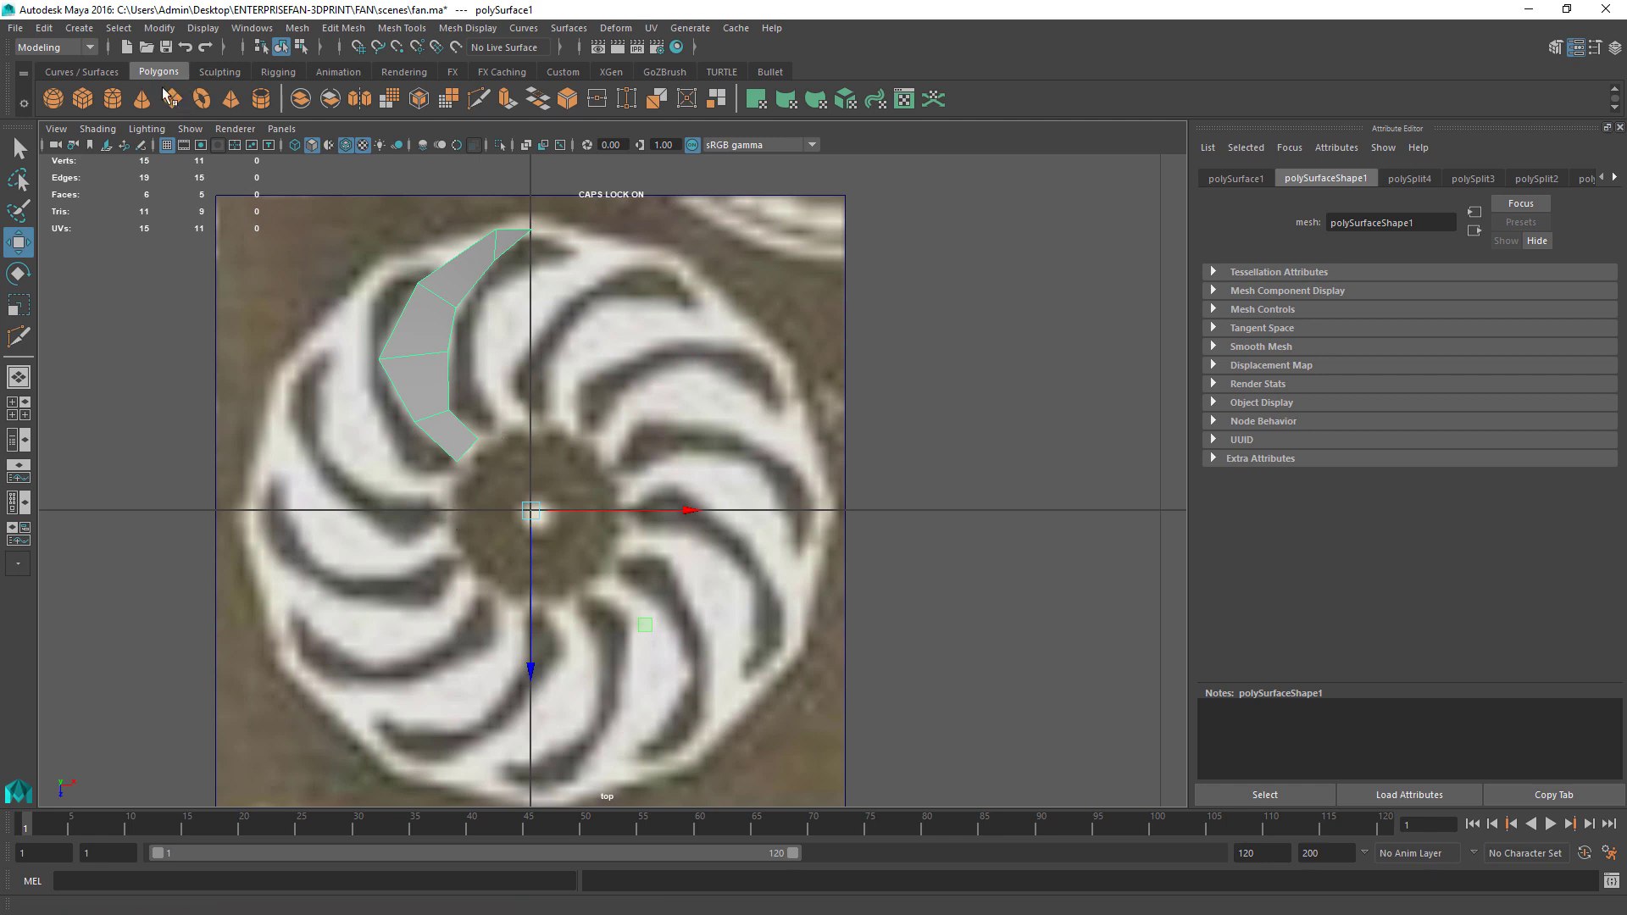
Step: Create a polygon cylinder with 24 axis subdivisions and 3 cap rings, scaled down
{"action": "left_click", "coordinate": [113, 100]}
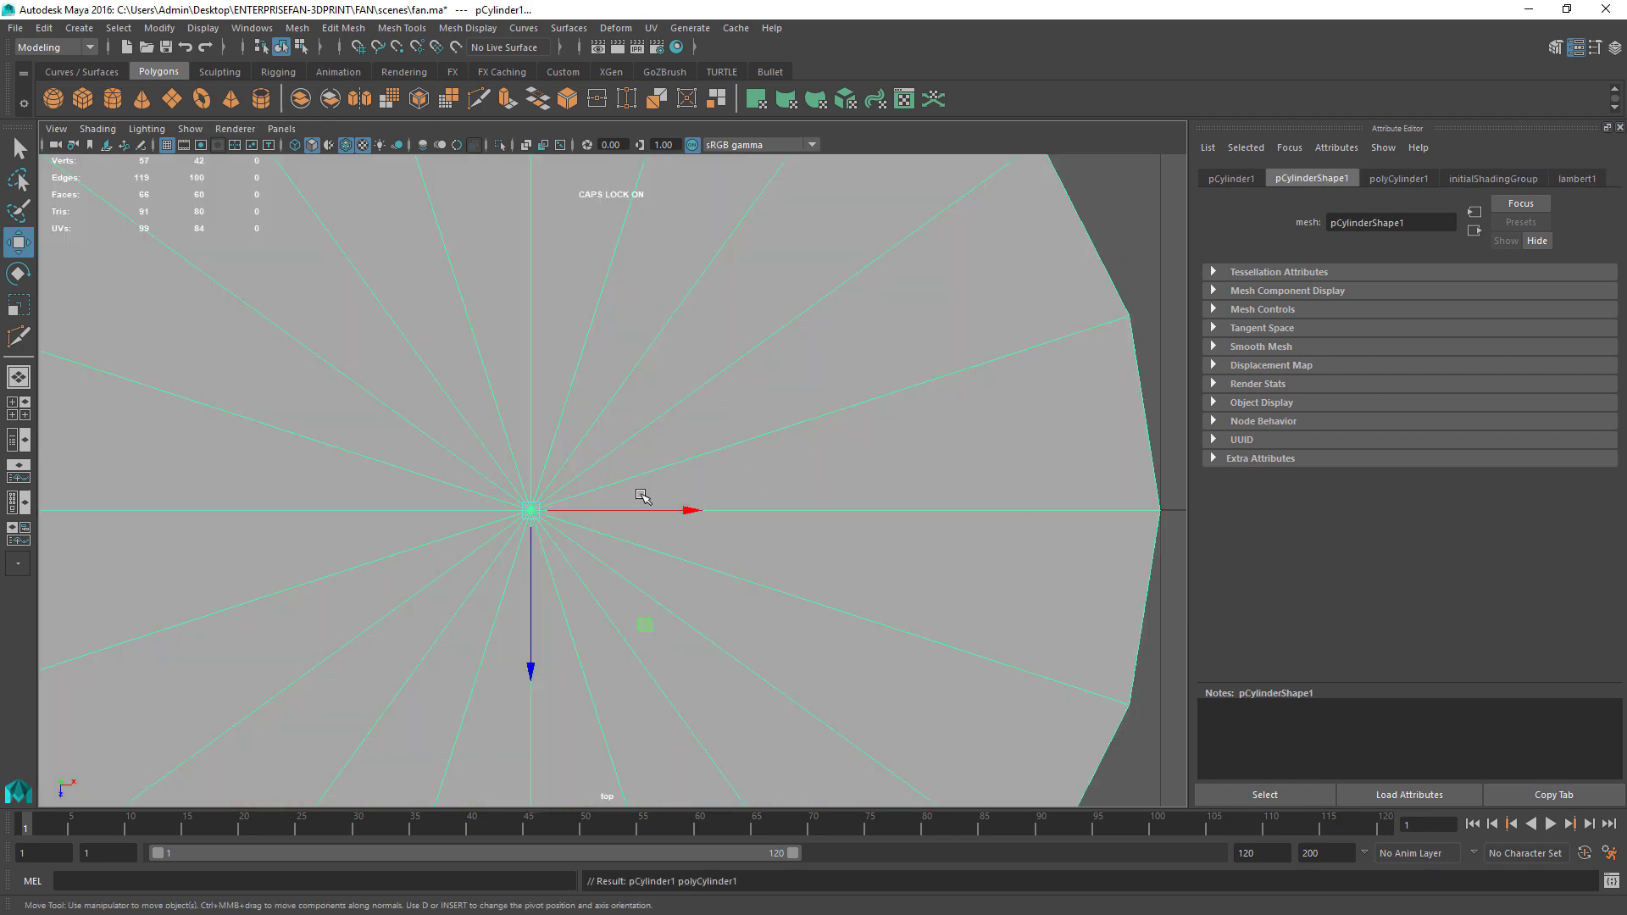
{"action": "key", "text": "r"}
{"action": "middle_click_drag", "start_coordinate": [574, 458], "coordinate": [504, 461]}
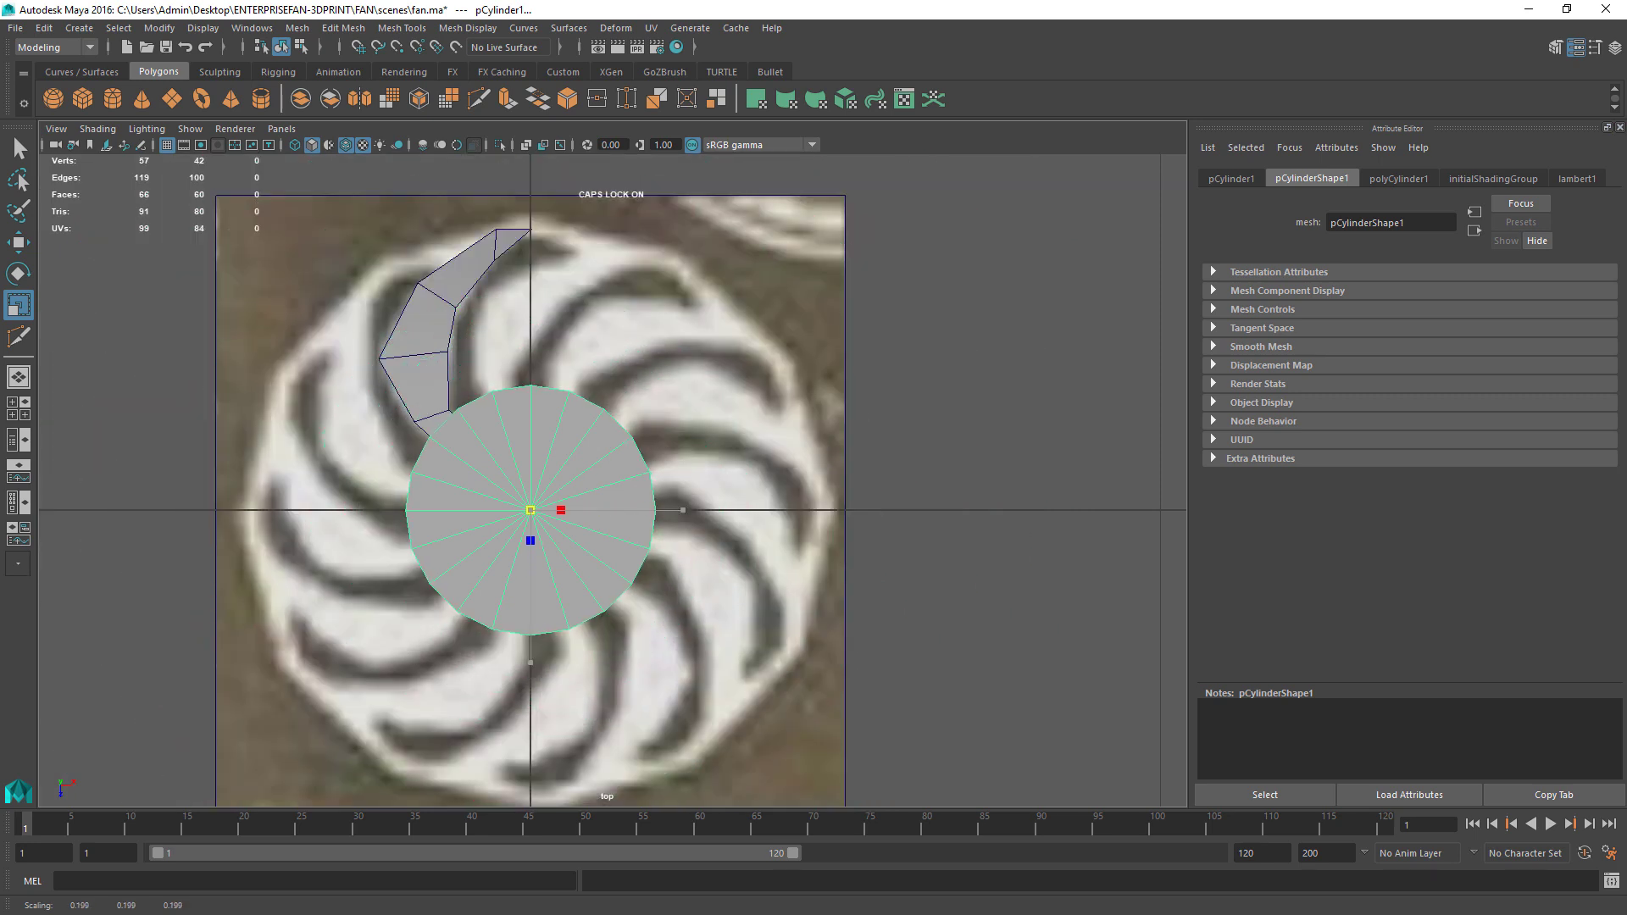
{"action": "left_click", "coordinate": [1396, 179]}
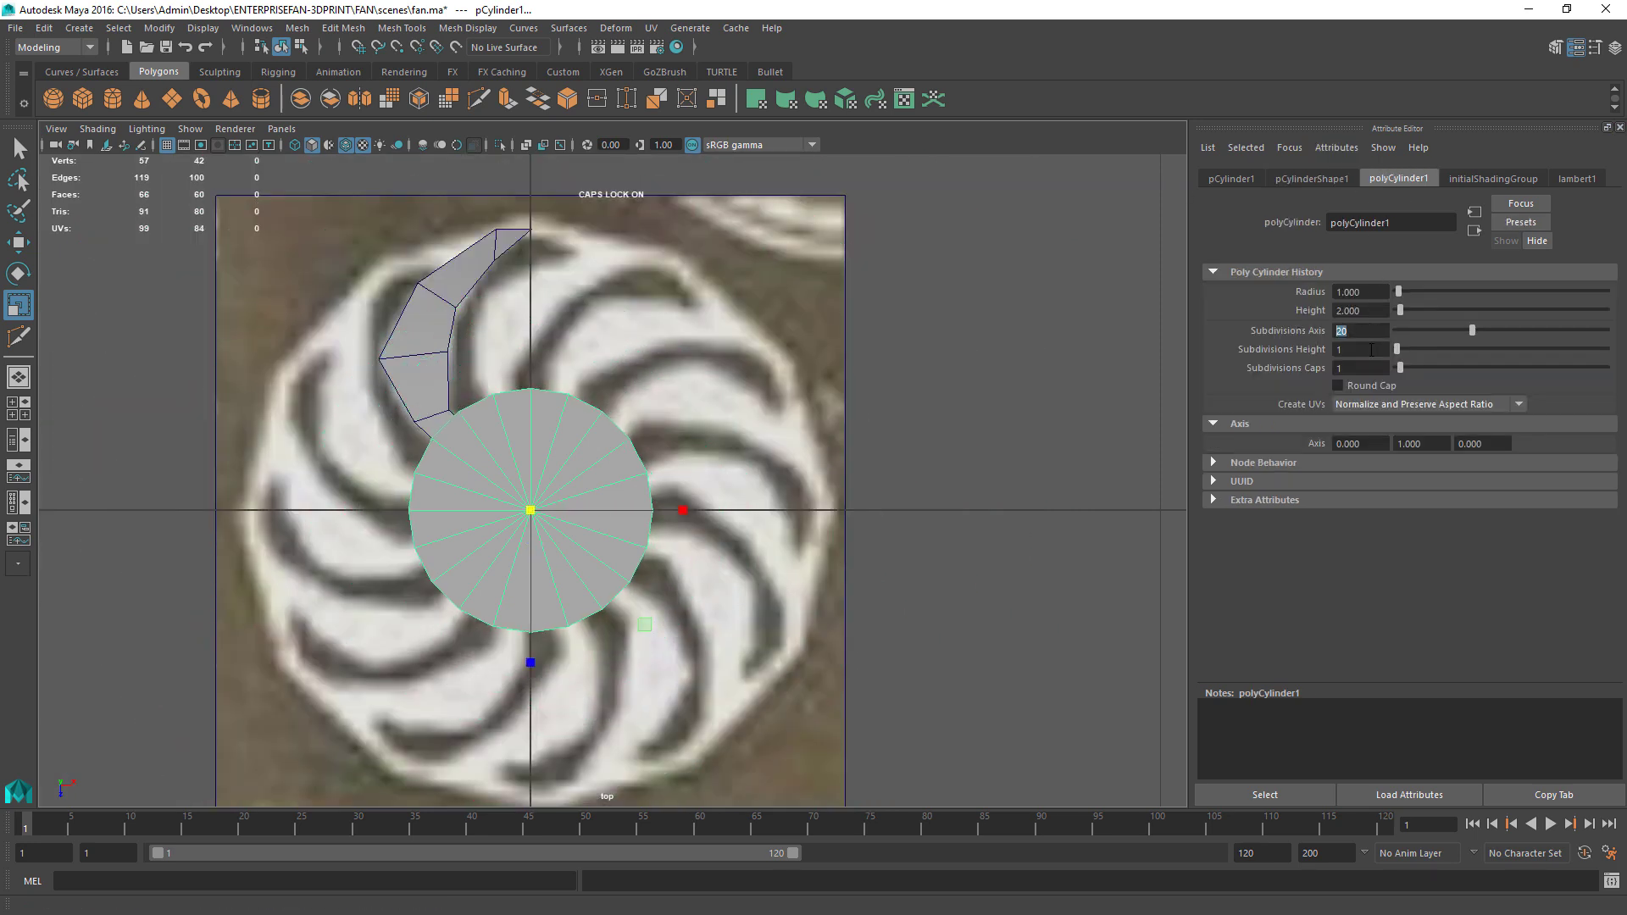
{"action": "key", "text": "Return"}
{"action": "left_click_drag", "start_coordinate": [1402, 363], "coordinate": [1406, 371]}
Step: Enlarge the cap's inner edge ring, then scale the cylinder down uniformly into a hub
{"action": "right_click_drag", "start_coordinate": [571, 432], "coordinate": [569, 386]}
{"action": "double_click", "coordinate": [593, 515]}
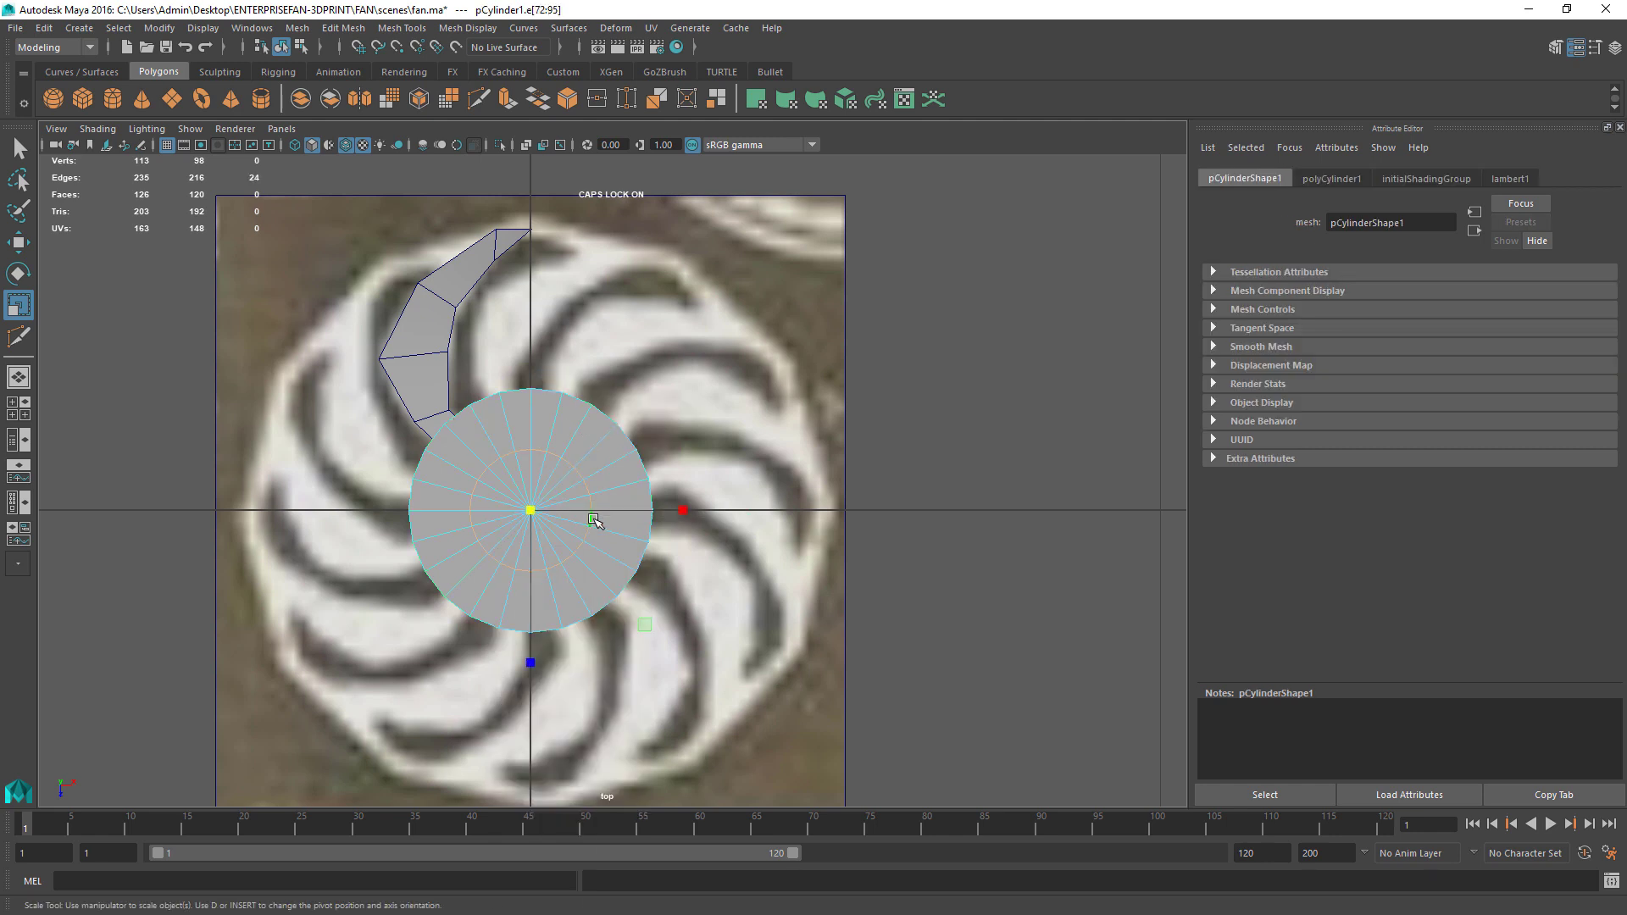
{"action": "left_click_drag", "start_coordinate": [536, 510], "coordinate": [583, 521]}
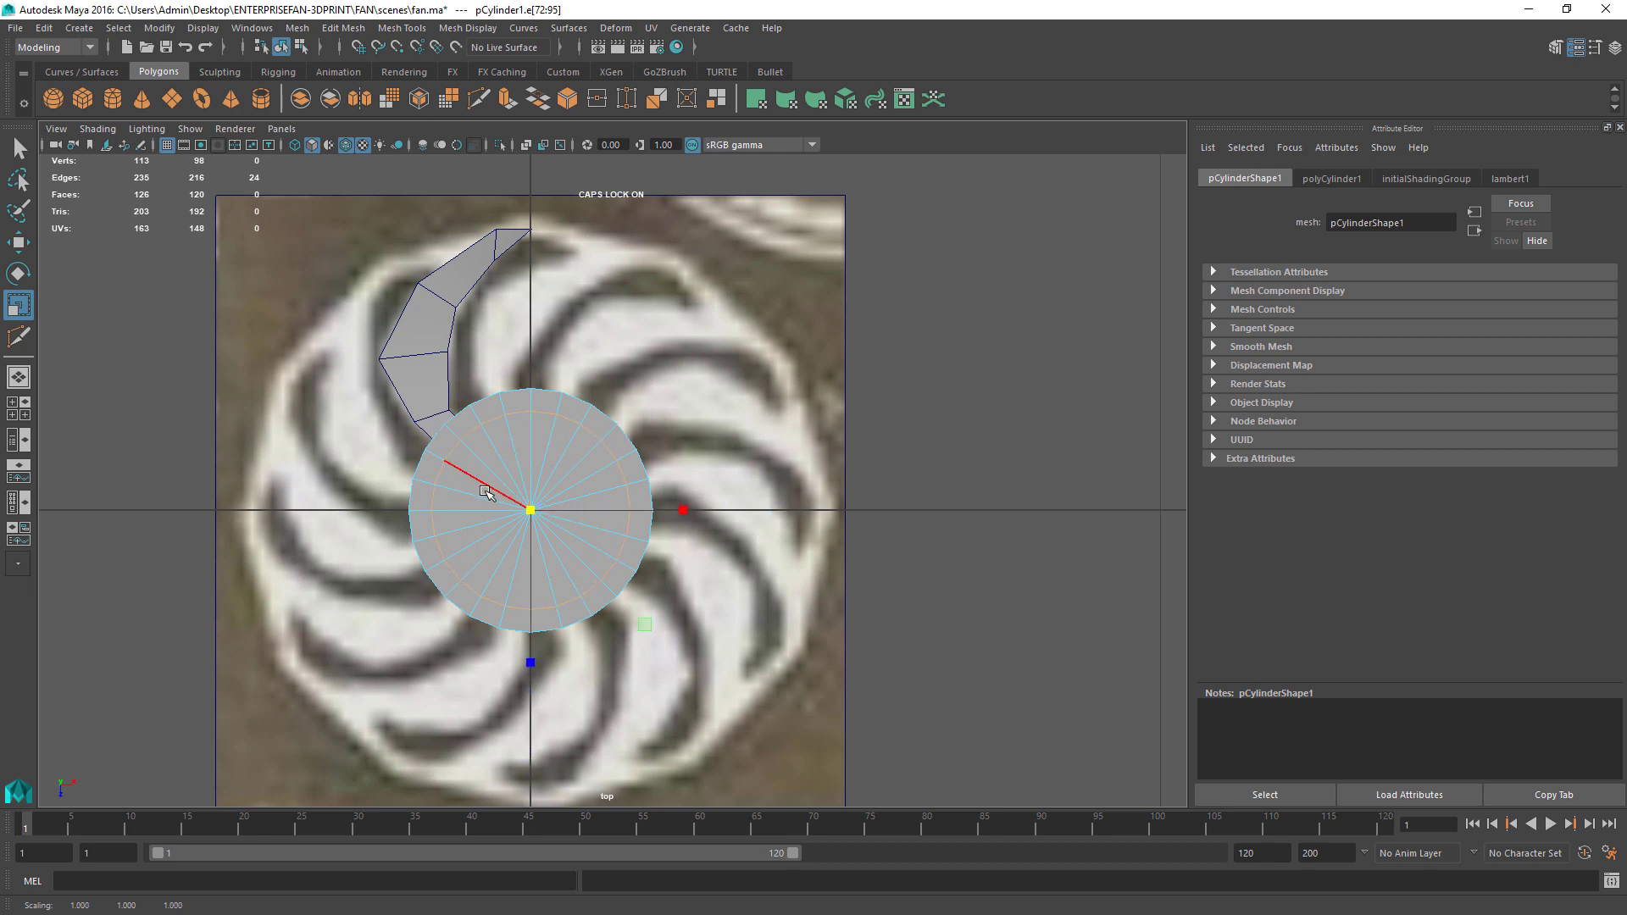
{"action": "left_click", "coordinate": [537, 488]}
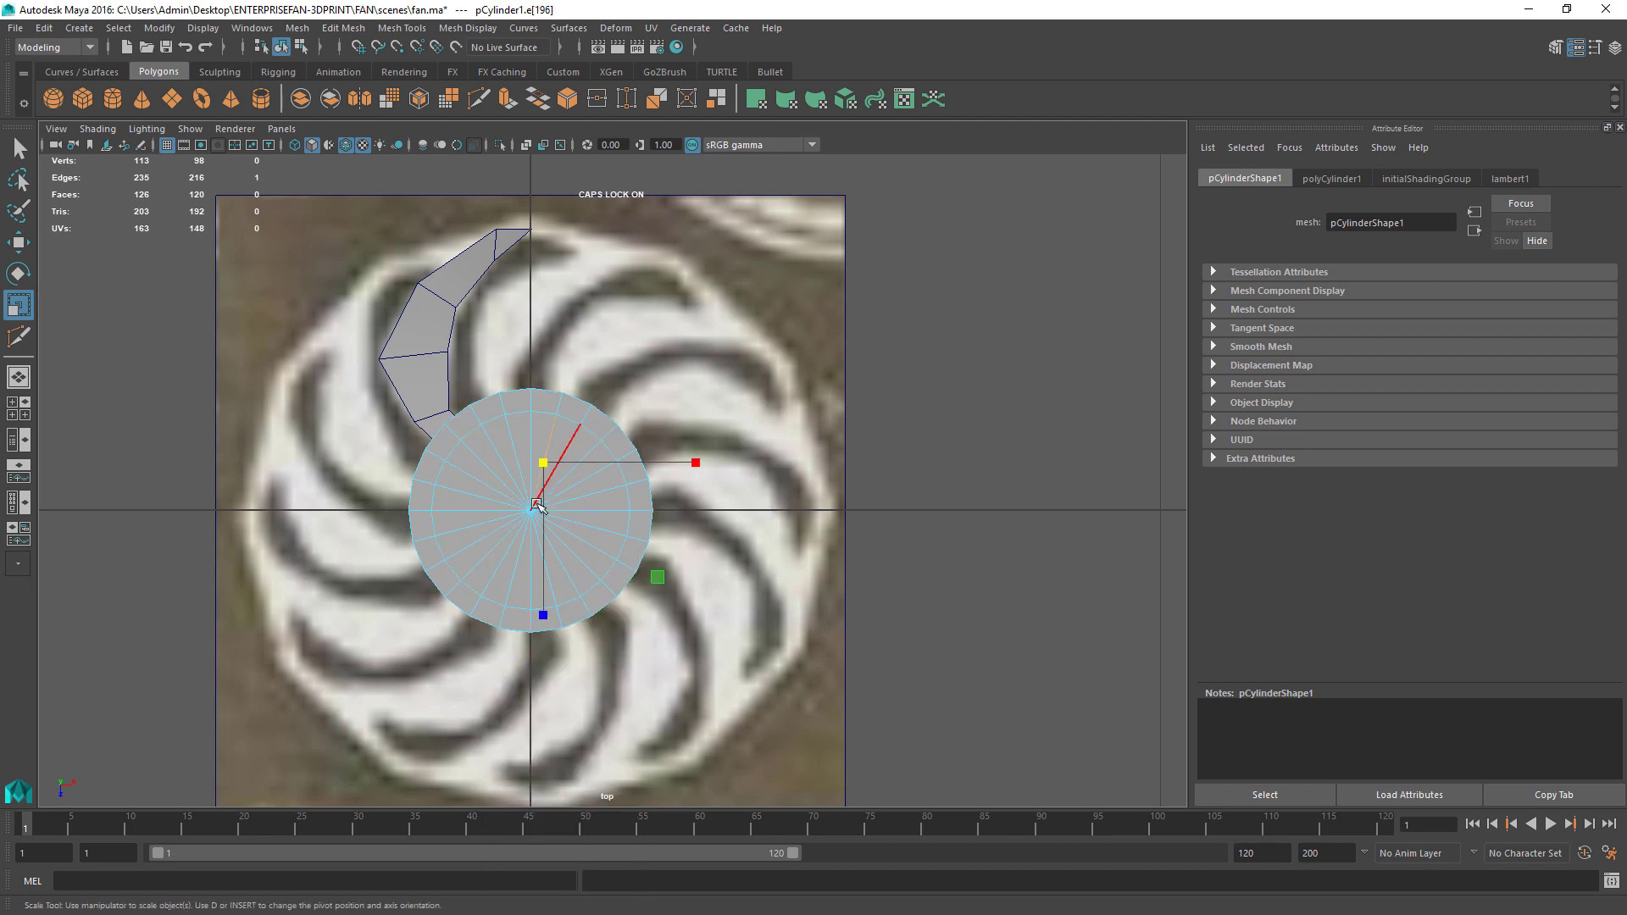
{"action": "mouse_move", "coordinate": [501, 460]}
{"action": "right_mouse_down"}
{"action": "mouse_move", "coordinate": [508, 449]}
{"action": "mouse_move", "coordinate": [500, 460]}
{"action": "right_mouse_up"}
{"action": "left_click", "coordinate": [492, 474]}
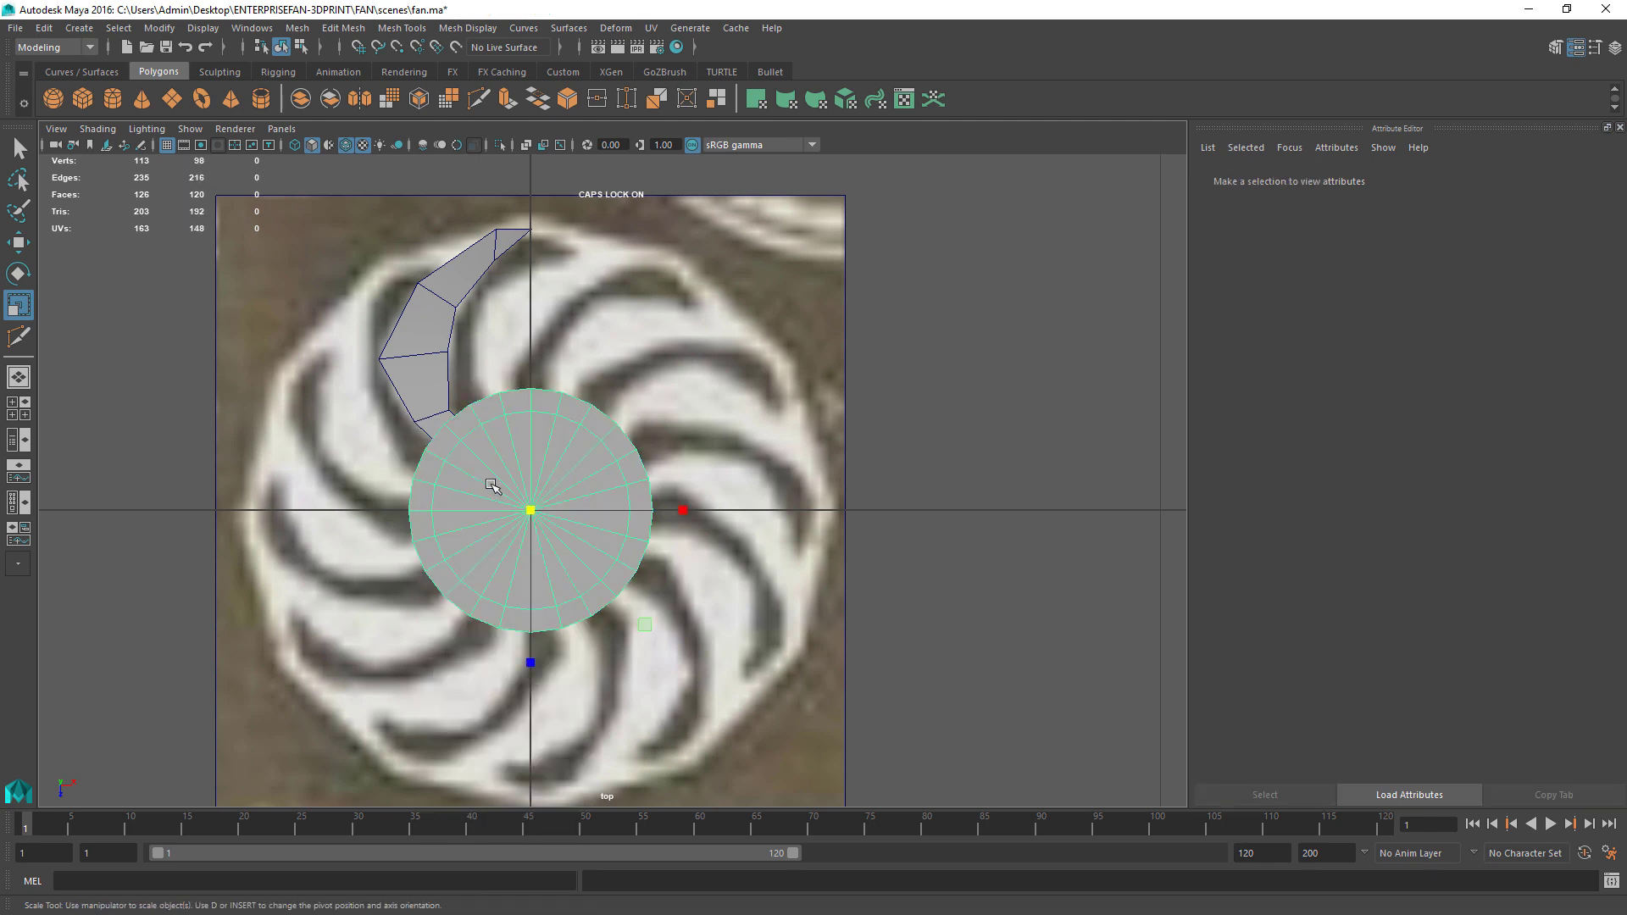
{"action": "left_click_drag", "start_coordinate": [530, 509], "coordinate": [460, 498]}
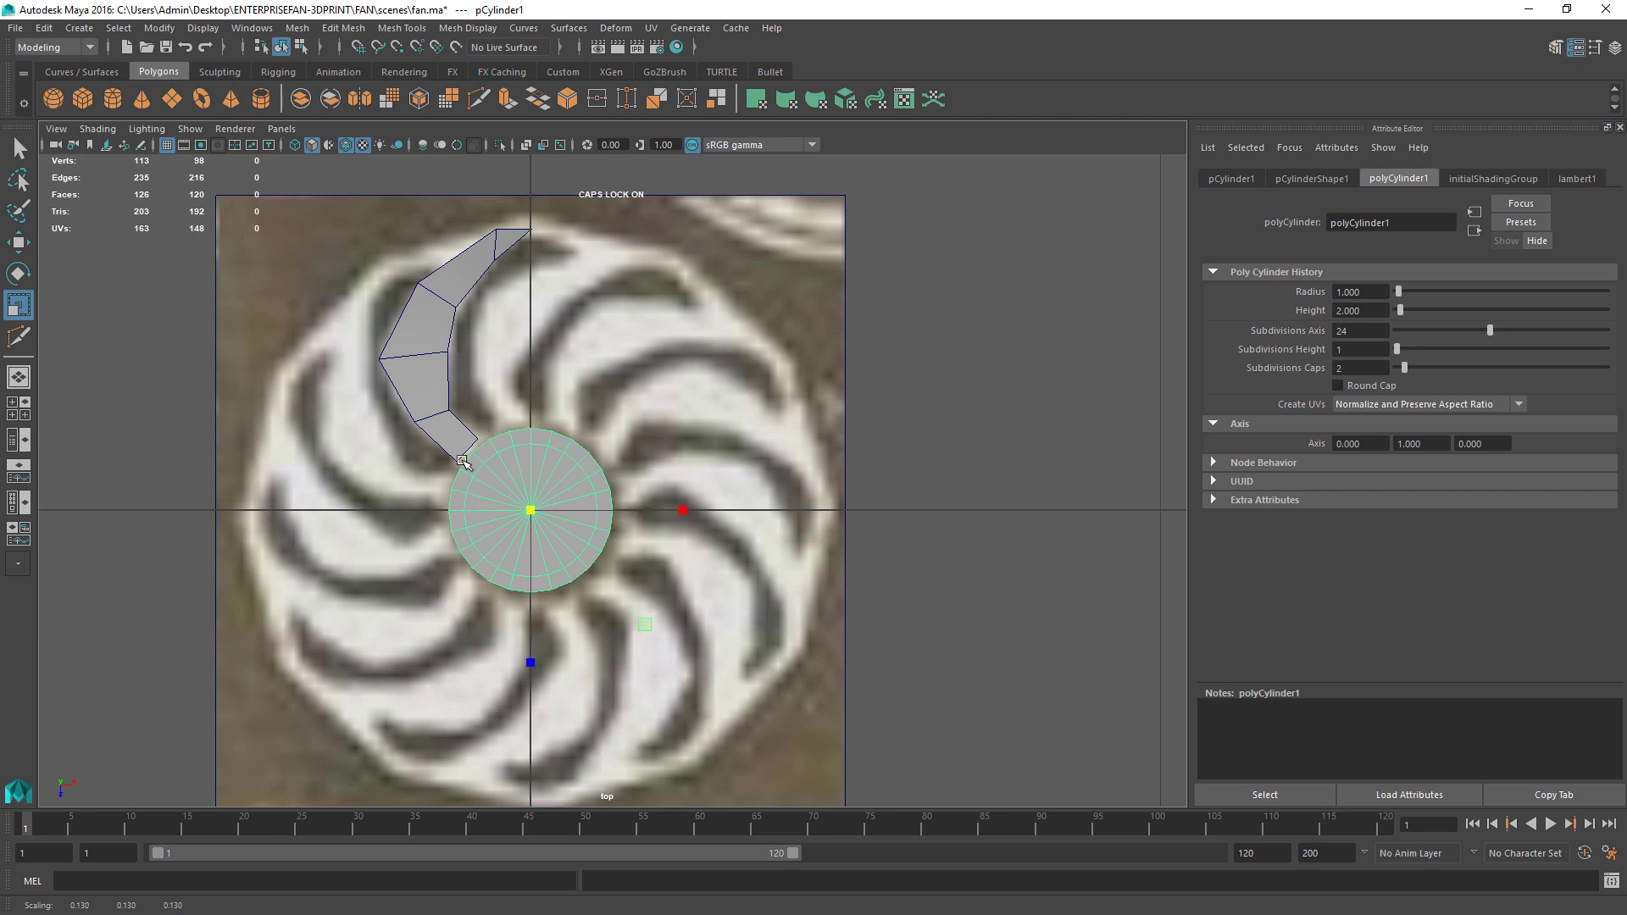
{"action": "left_click_drag", "start_coordinate": [500, 458], "coordinate": [505, 457], "text": "alt"}
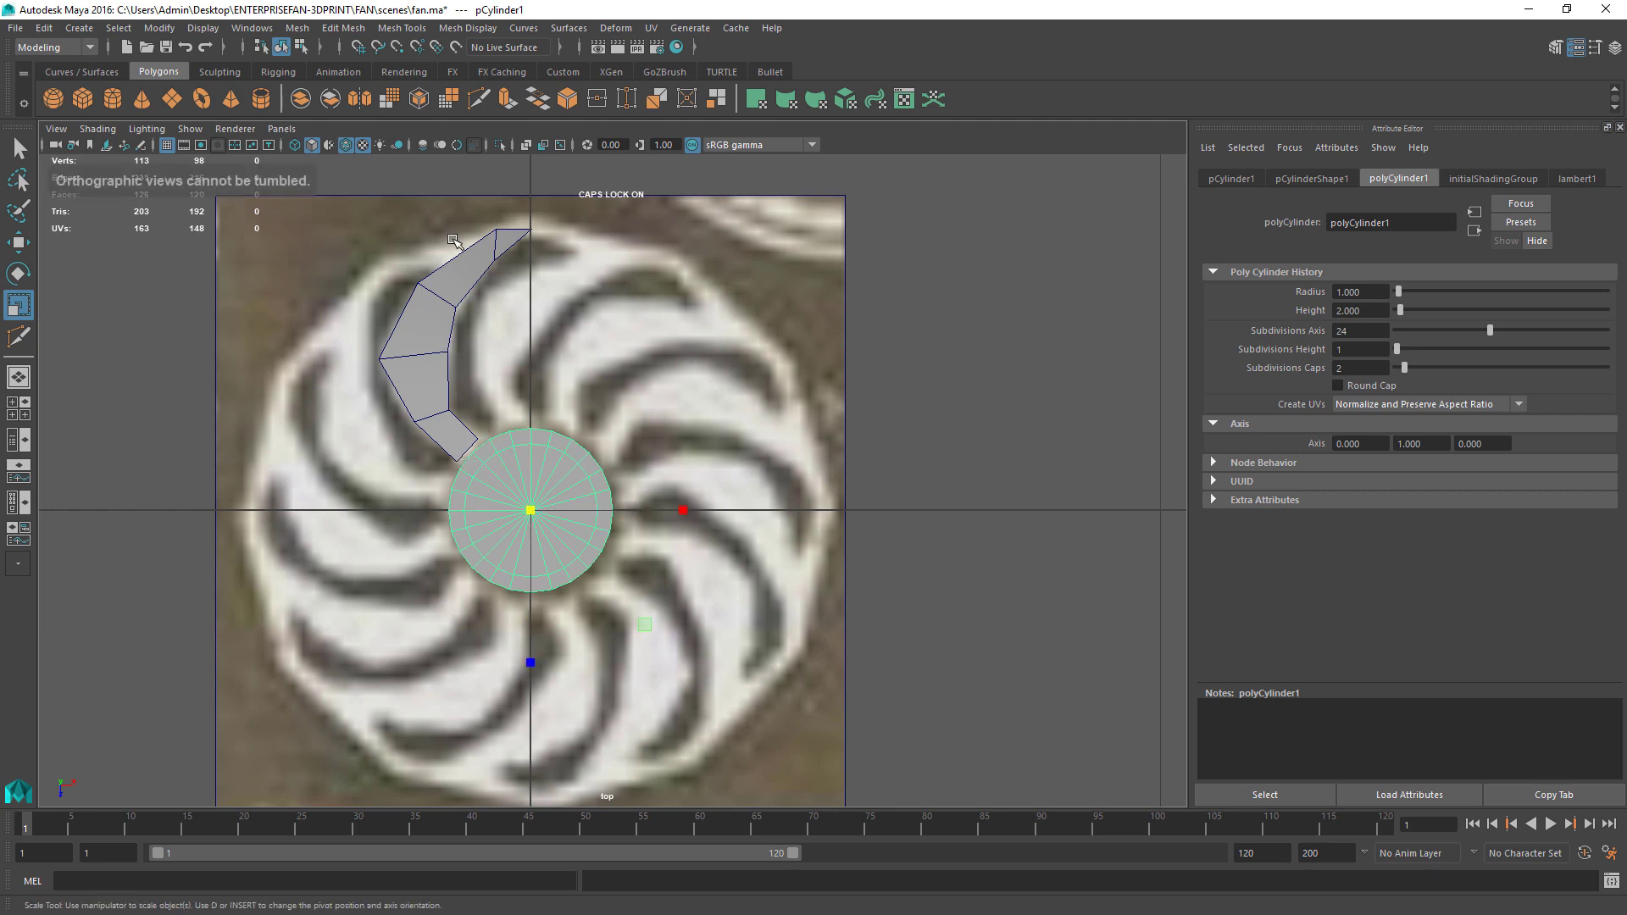
Step: Start a Multi-Cut with a point on the blade's top edge
{"action": "left_click", "coordinate": [332, 32]}
{"action": "mouse_move", "coordinate": [399, 28]}
{"action": "left_click", "coordinate": [424, 190]}
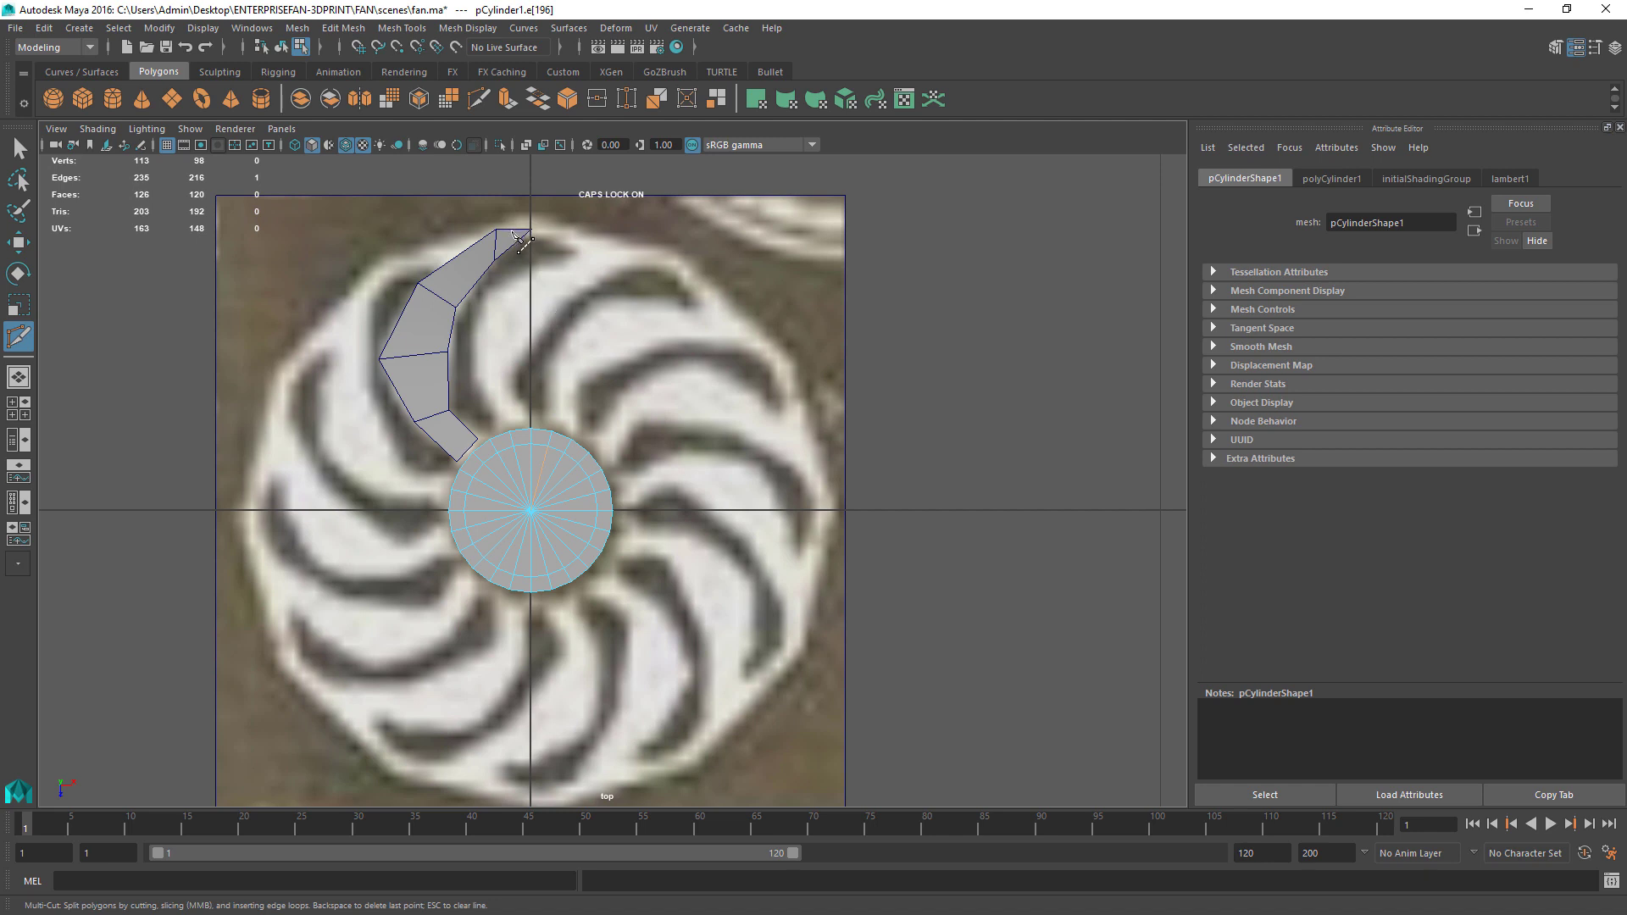
{"action": "left_click", "coordinate": [512, 230]}
Step: Cancel the unfinished cut and maximize the perspective view
{"action": "key", "text": "Escape"}
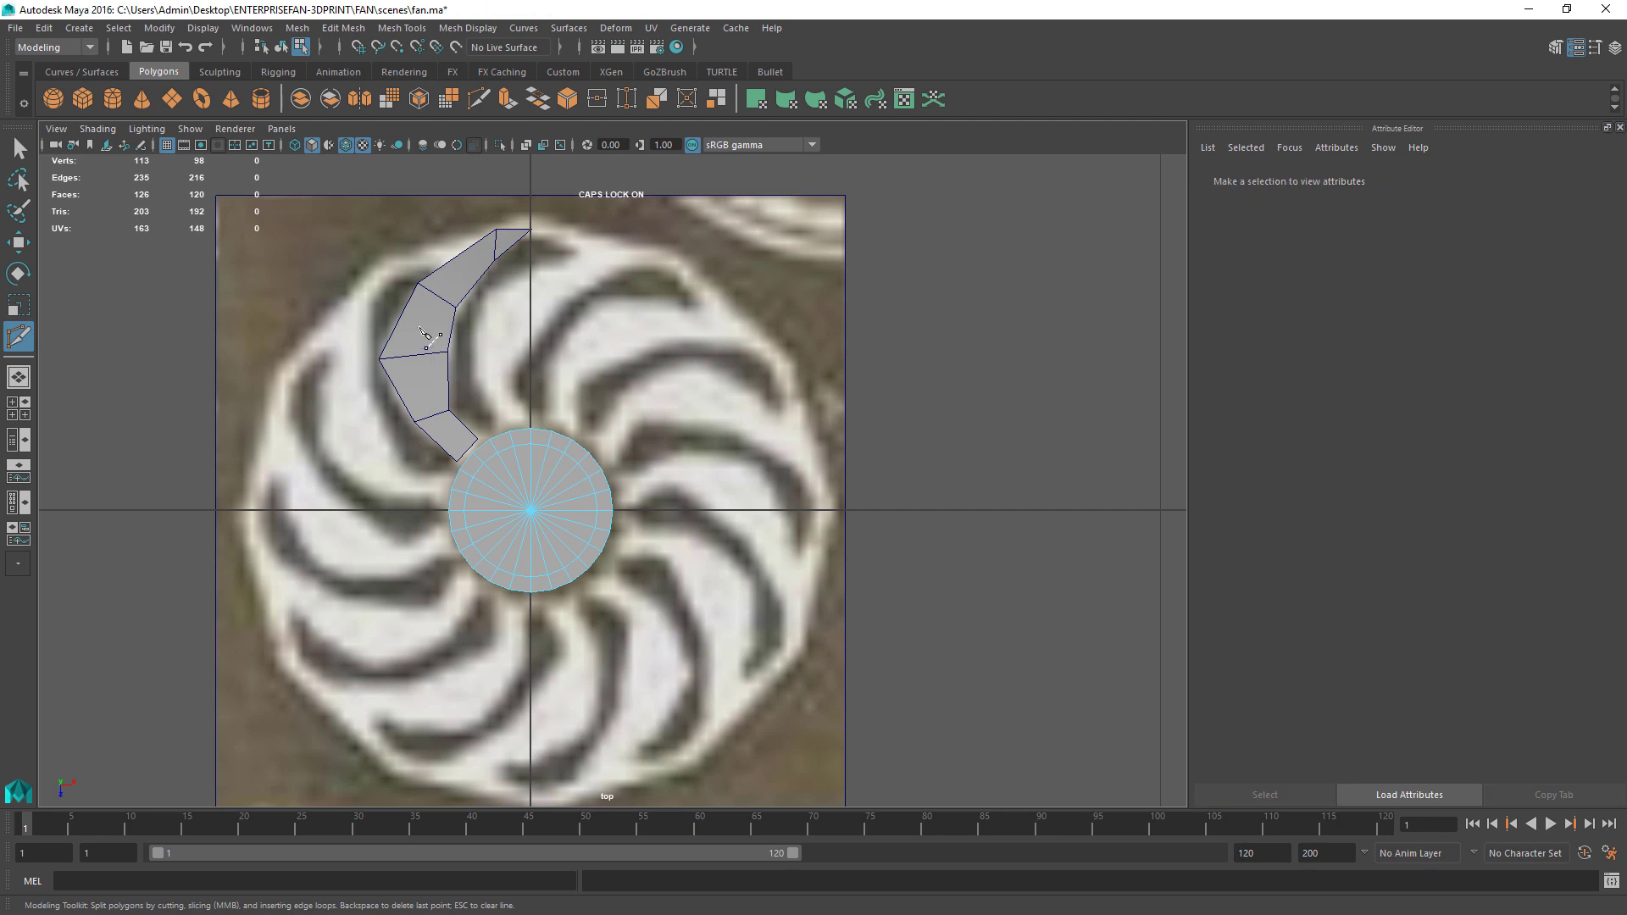
{"action": "left_click_drag", "start_coordinate": [433, 354], "coordinate": [471, 376], "text": "alt"}
{"action": "key", "text": "space"}
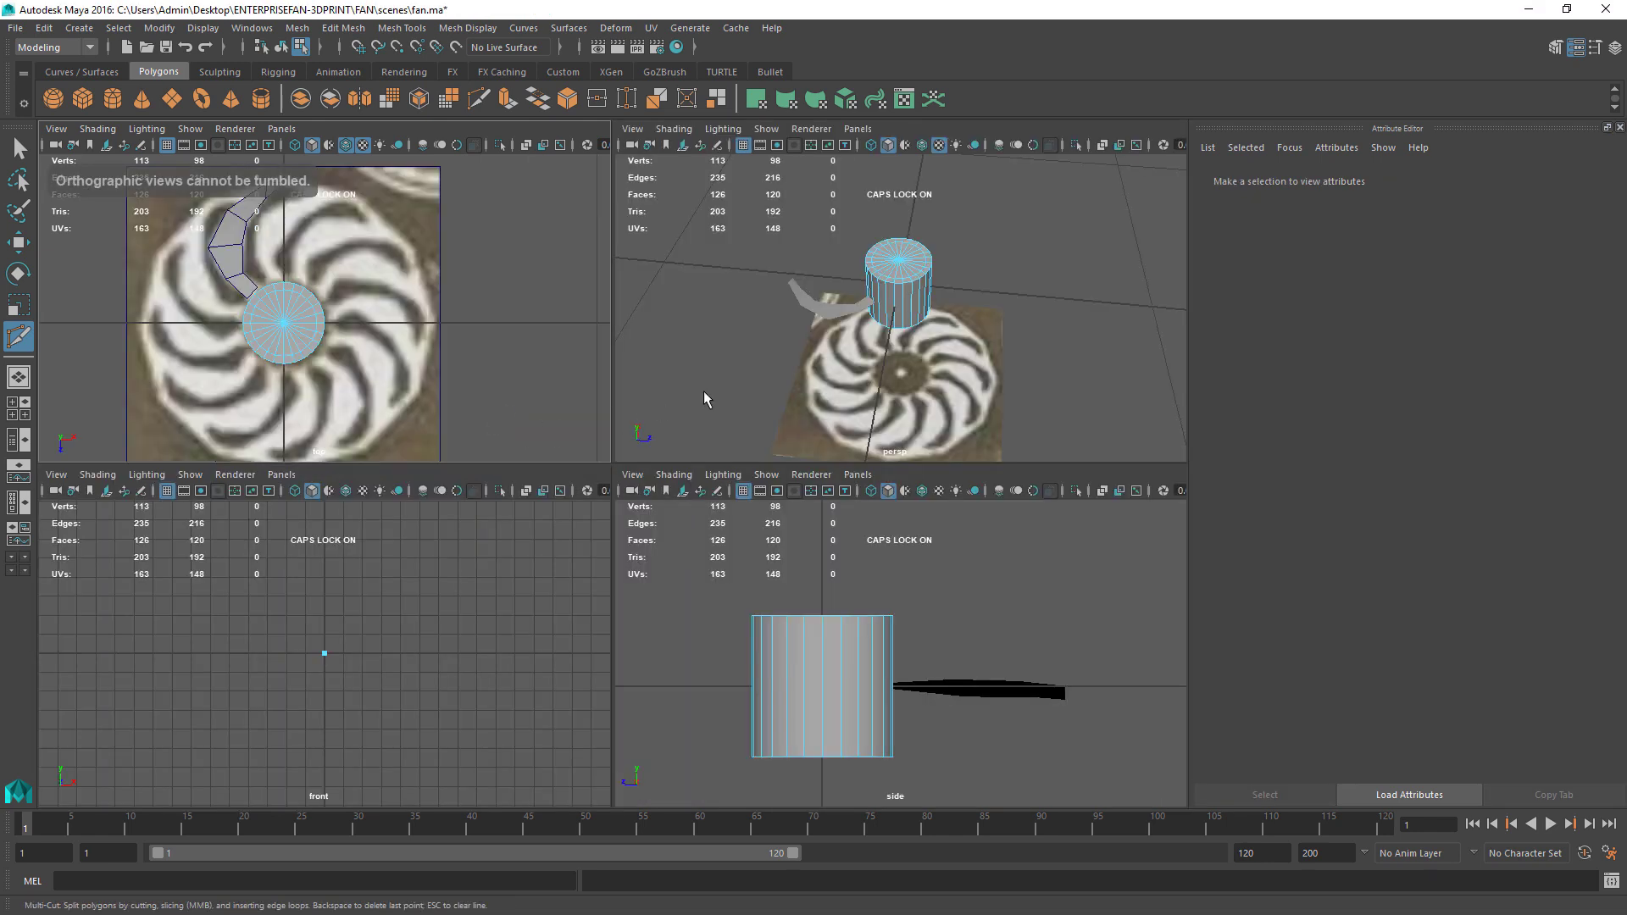
{"action": "key", "text": "space"}
{"action": "left_click_drag", "start_coordinate": [744, 353], "coordinate": [317, 271], "text": "alt"}
Step: Enable Wireframe on Shaded, frame the blade and cylinder, and select the blade strip
{"action": "left_click", "coordinate": [98, 129]}
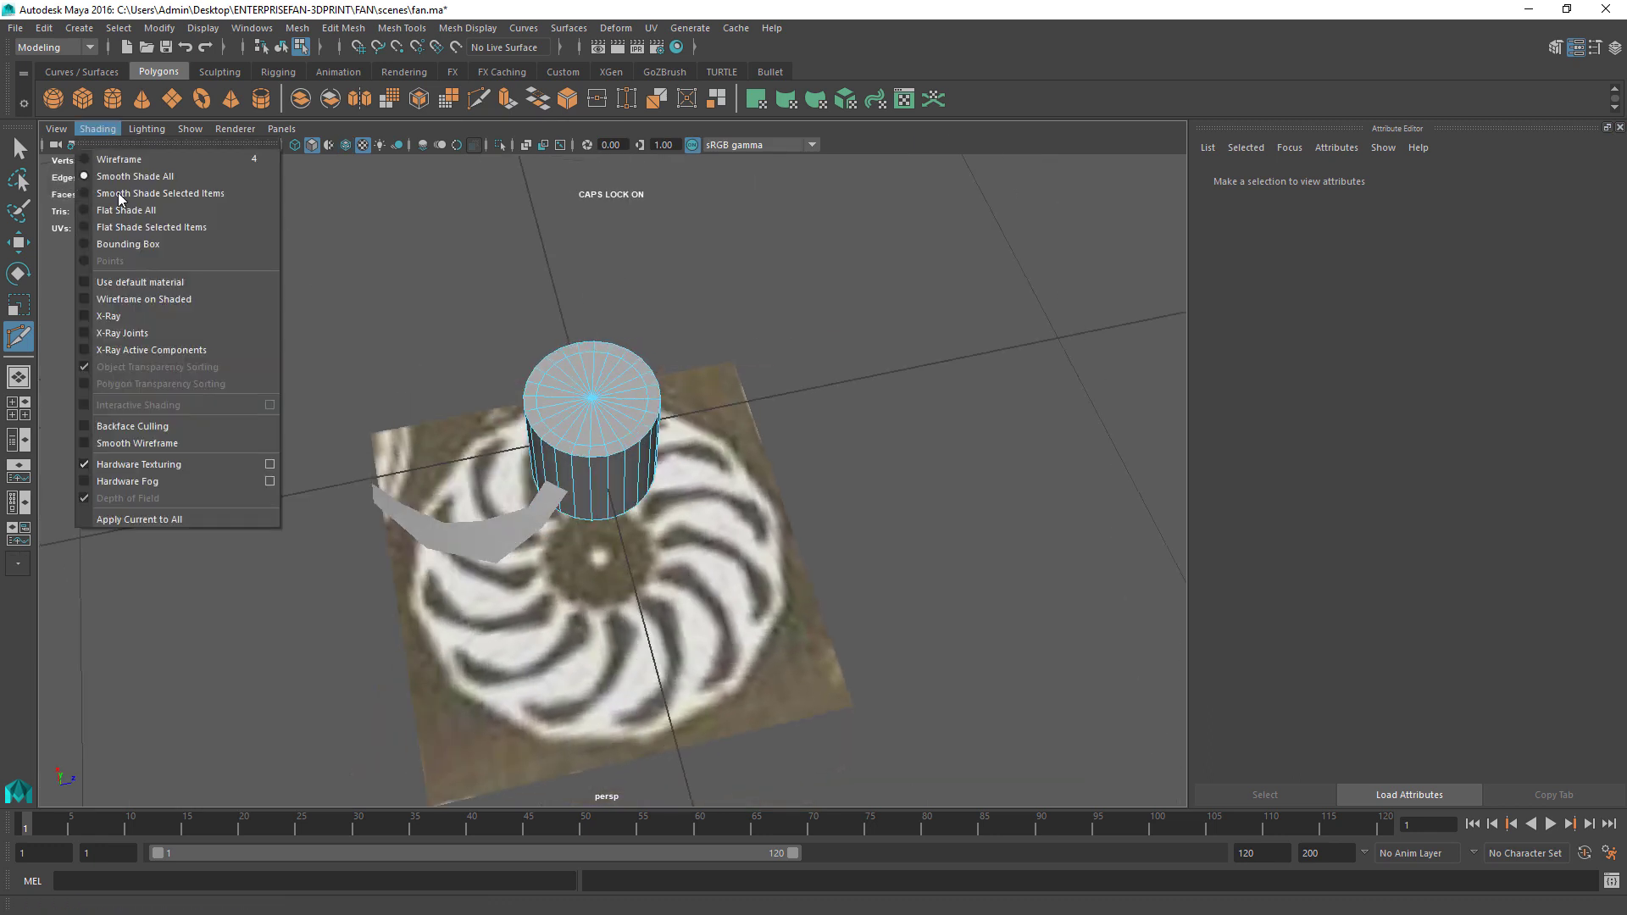
{"action": "left_click", "coordinate": [132, 299]}
{"action": "left_click_drag", "start_coordinate": [644, 487], "coordinate": [714, 500], "text": "alt"}
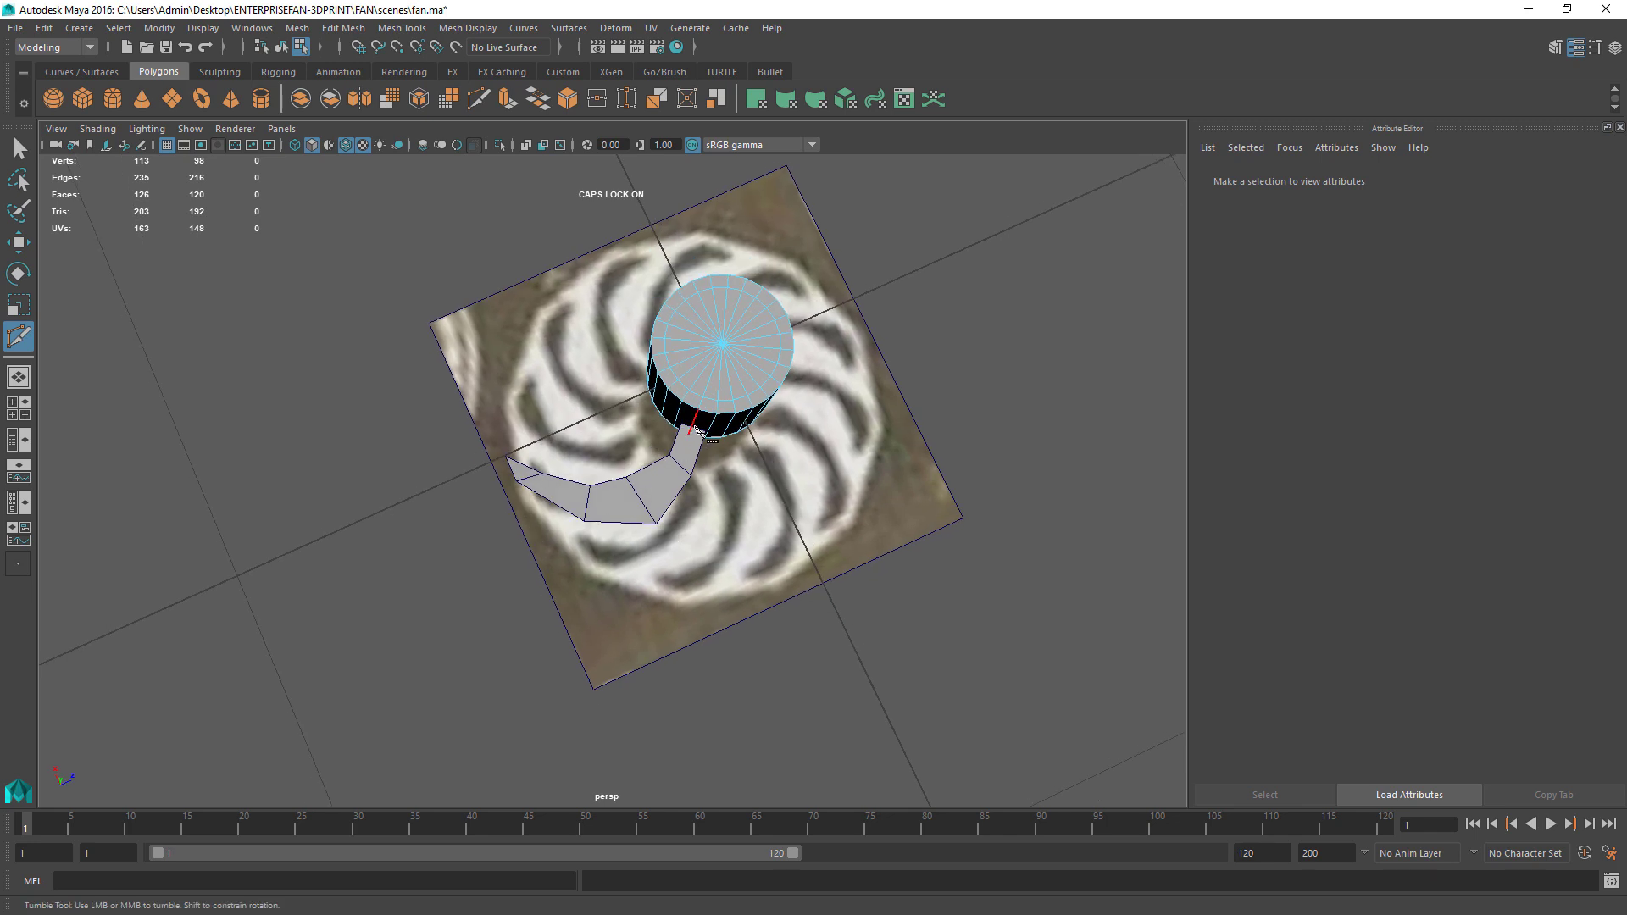
{"action": "left_click_drag", "start_coordinate": [715, 493], "coordinate": [729, 551], "text": "alt"}
{"action": "right_click_drag", "start_coordinate": [728, 550], "coordinate": [691, 498], "text": "alt"}
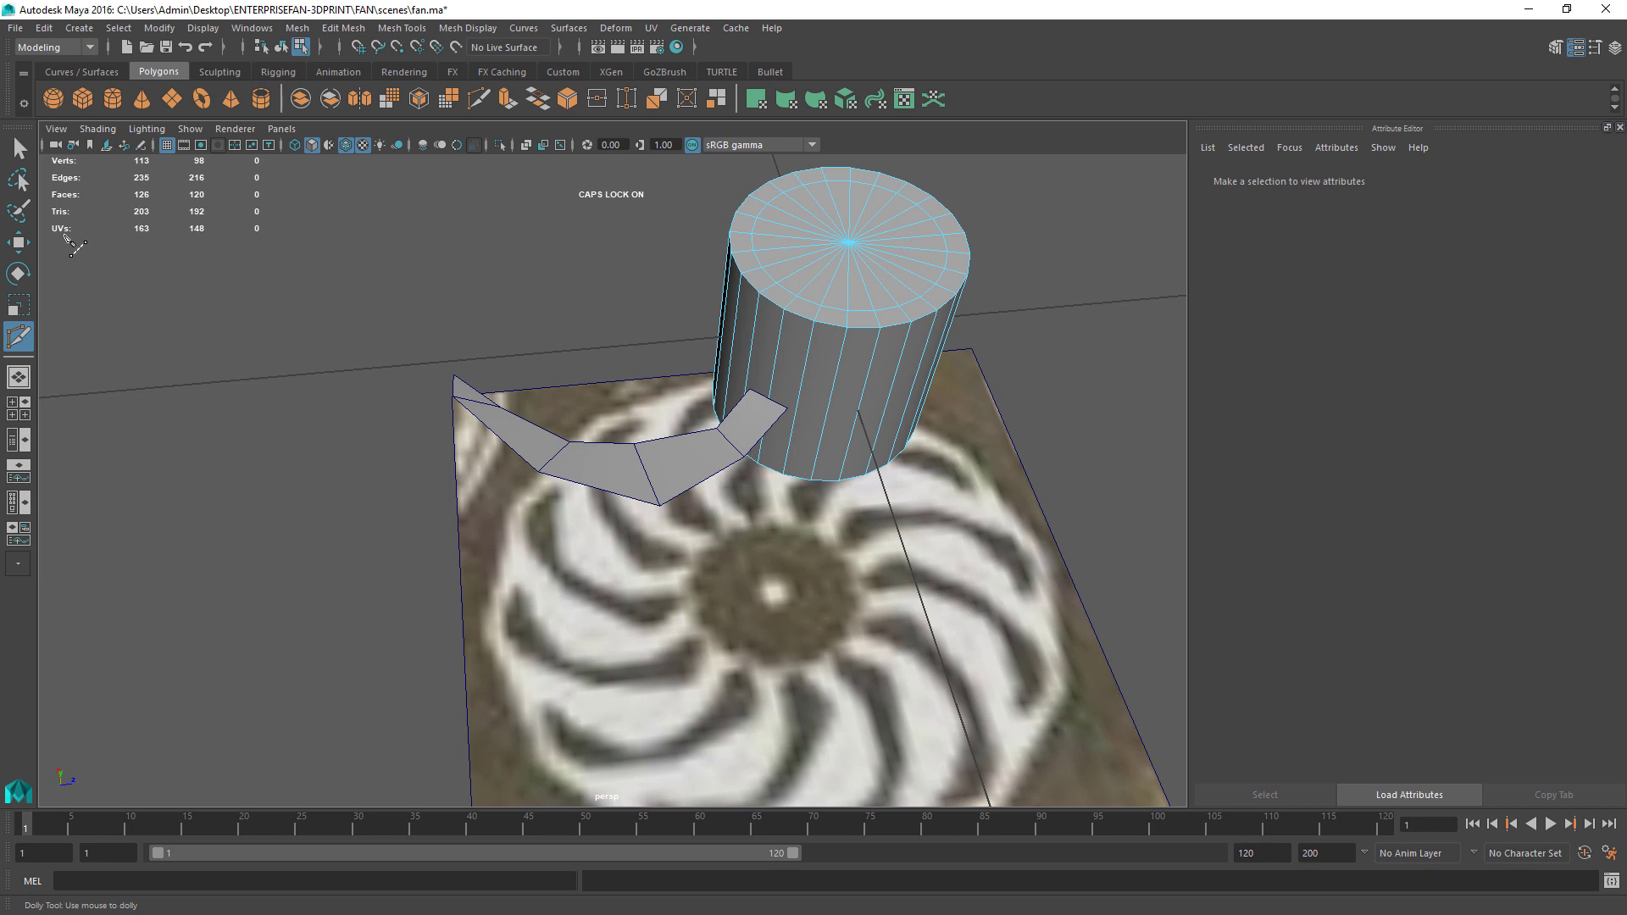
{"action": "left_click", "coordinate": [19, 148]}
{"action": "left_click", "coordinate": [607, 457]}
{"action": "right_click_drag", "start_coordinate": [627, 470], "coordinate": [660, 454]}
Step: Multi-Cut a six-point lengthwise edge along the blade from the hub to the tip, then toggle the four views
{"action": "left_click", "coordinate": [342, 28]}
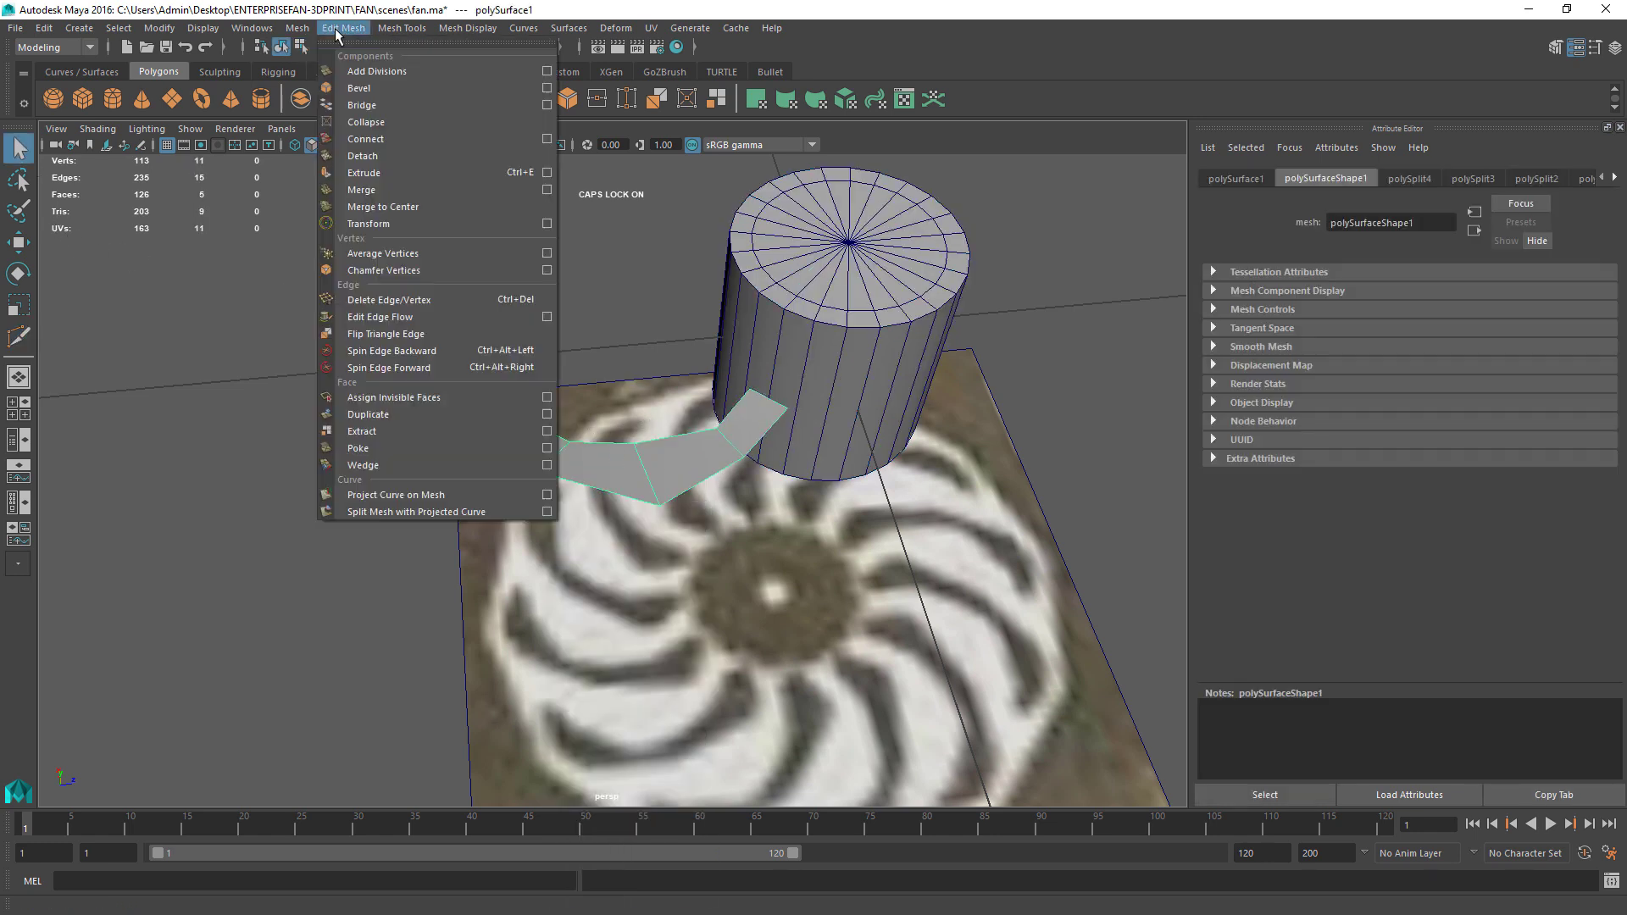
{"action": "mouse_move", "coordinate": [402, 28]}
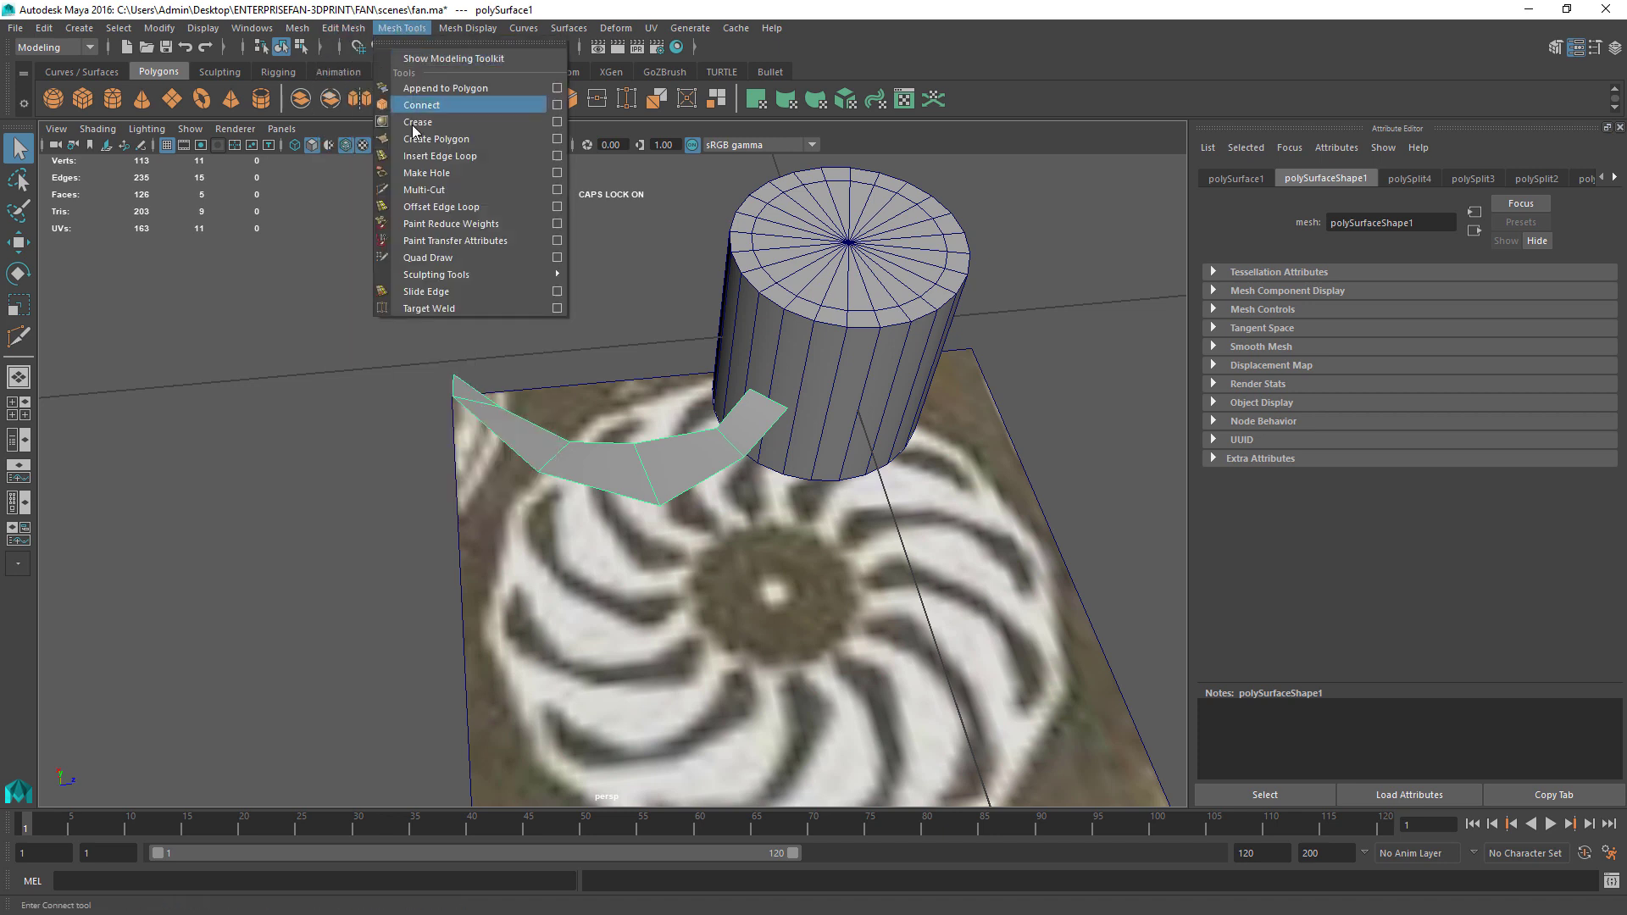
{"action": "left_click", "coordinate": [416, 190]}
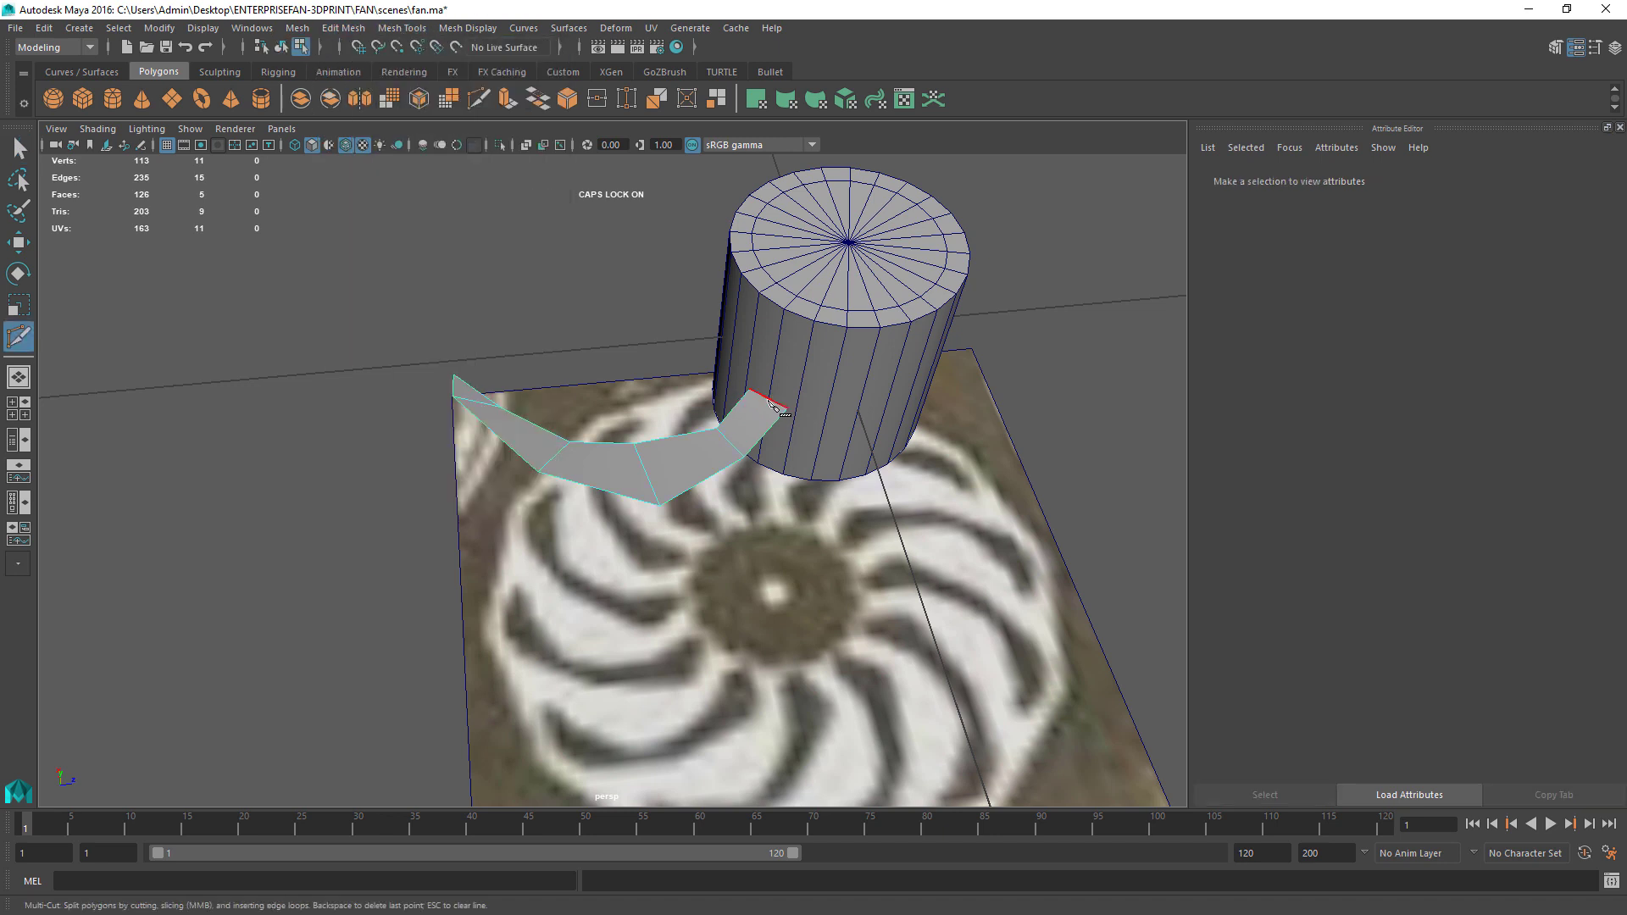
{"action": "left_click", "coordinate": [767, 397]}
{"action": "left_click", "coordinate": [729, 442]}
{"action": "left_click", "coordinate": [645, 469]}
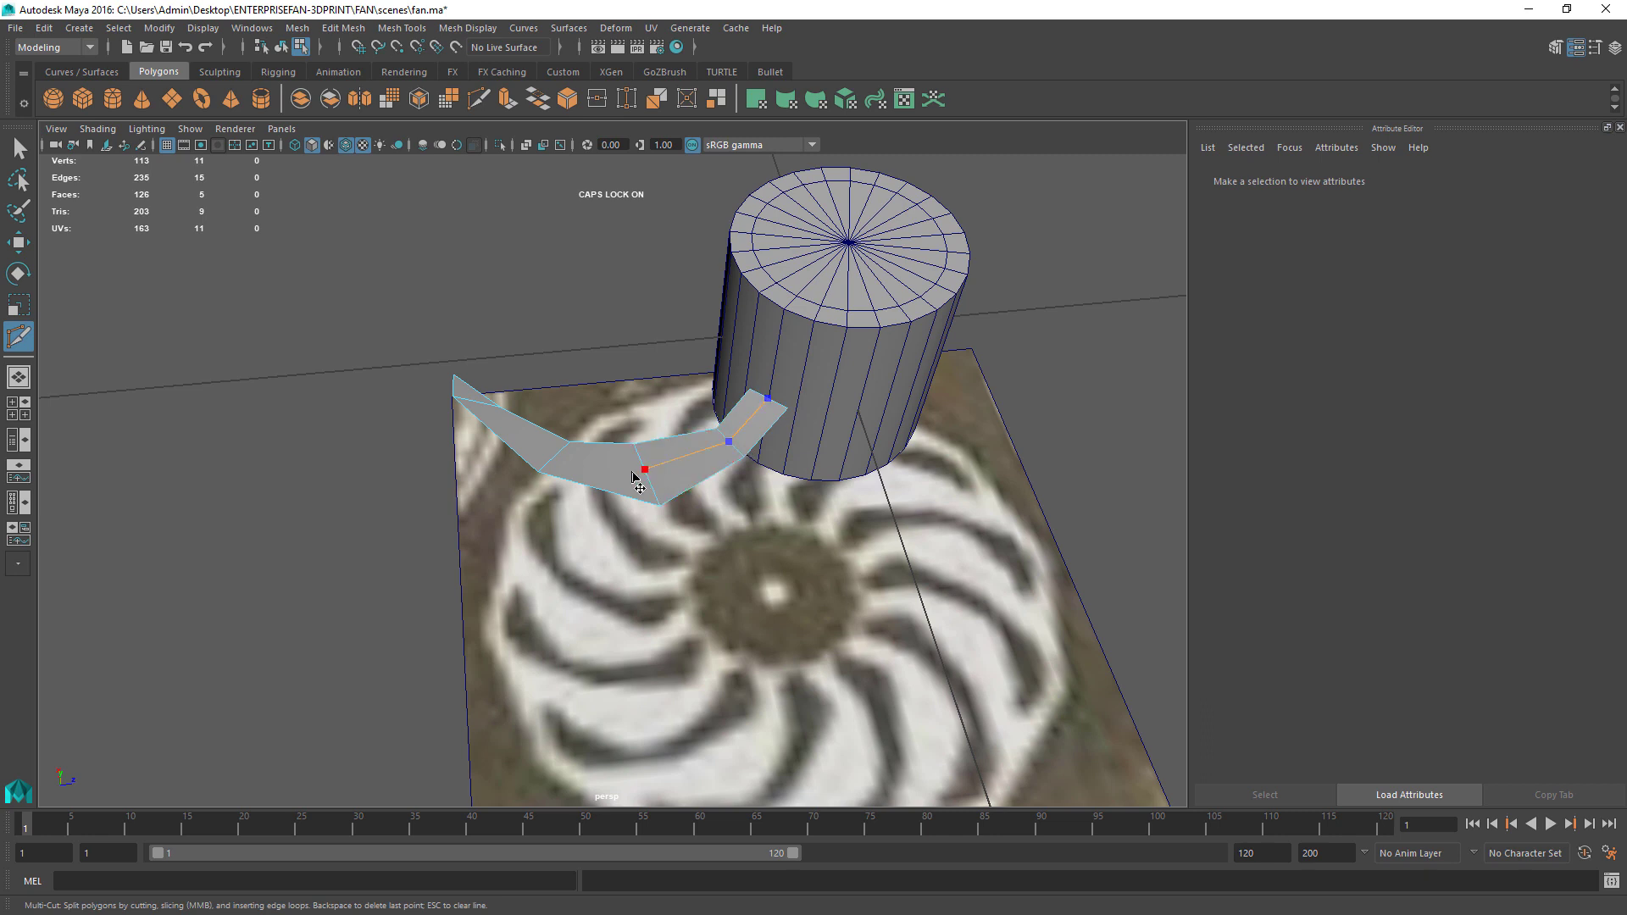
{"action": "left_click", "coordinate": [553, 457]}
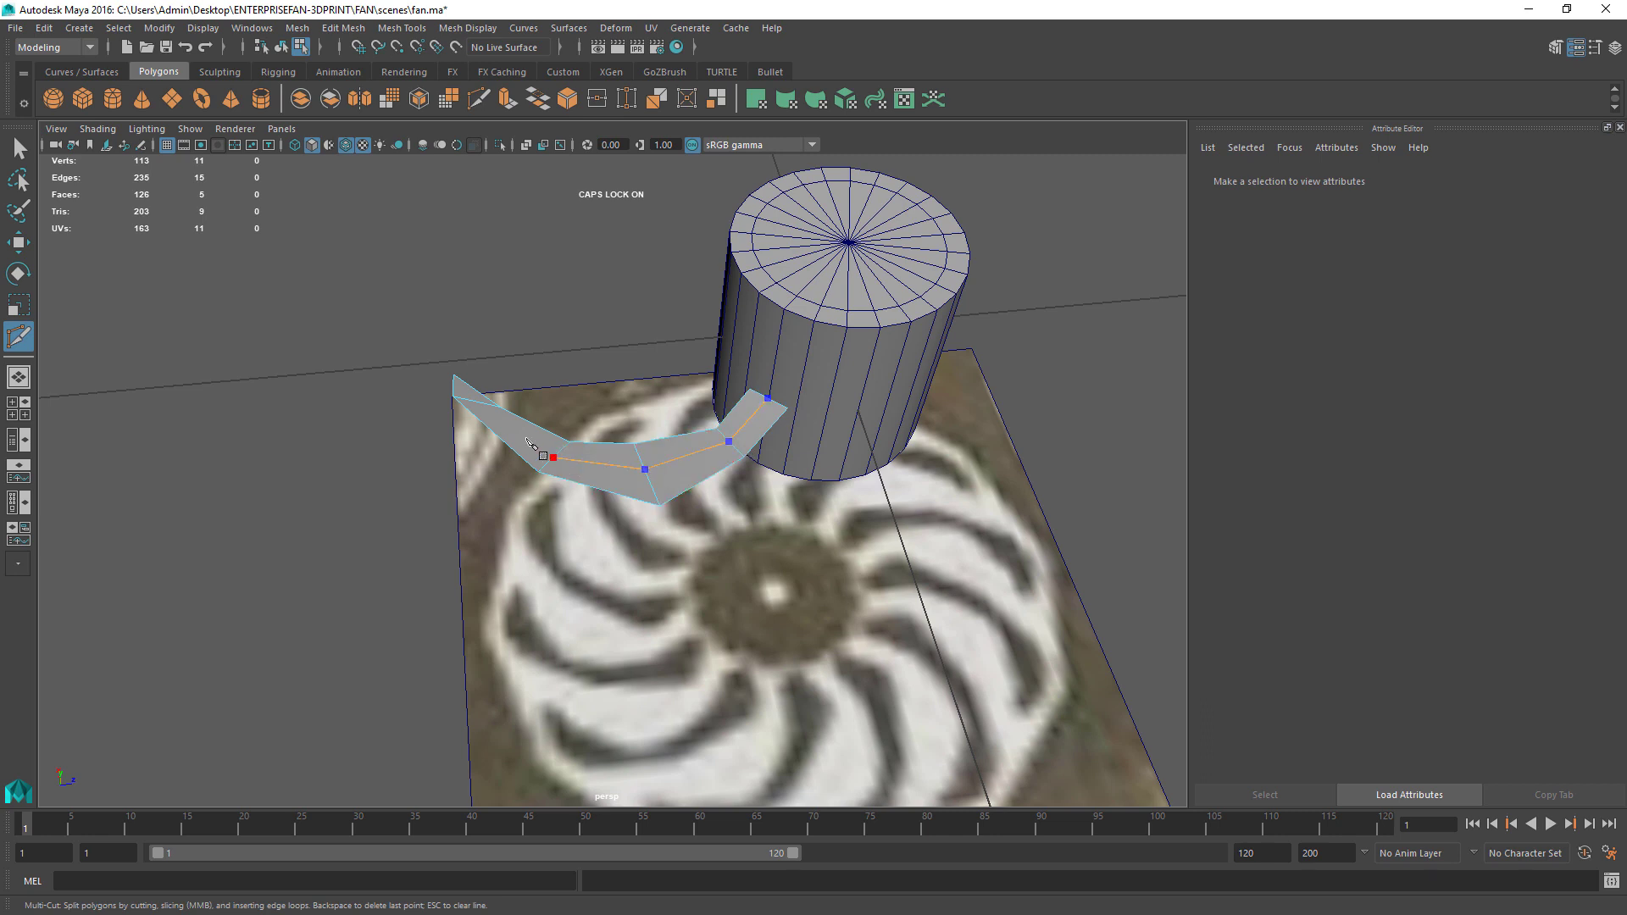
{"action": "left_click", "coordinate": [475, 403]}
{"action": "left_click", "coordinate": [469, 385]}
{"action": "key", "text": "space"}
{"action": "key", "text": "space"}
{"action": "key", "text": "space"}
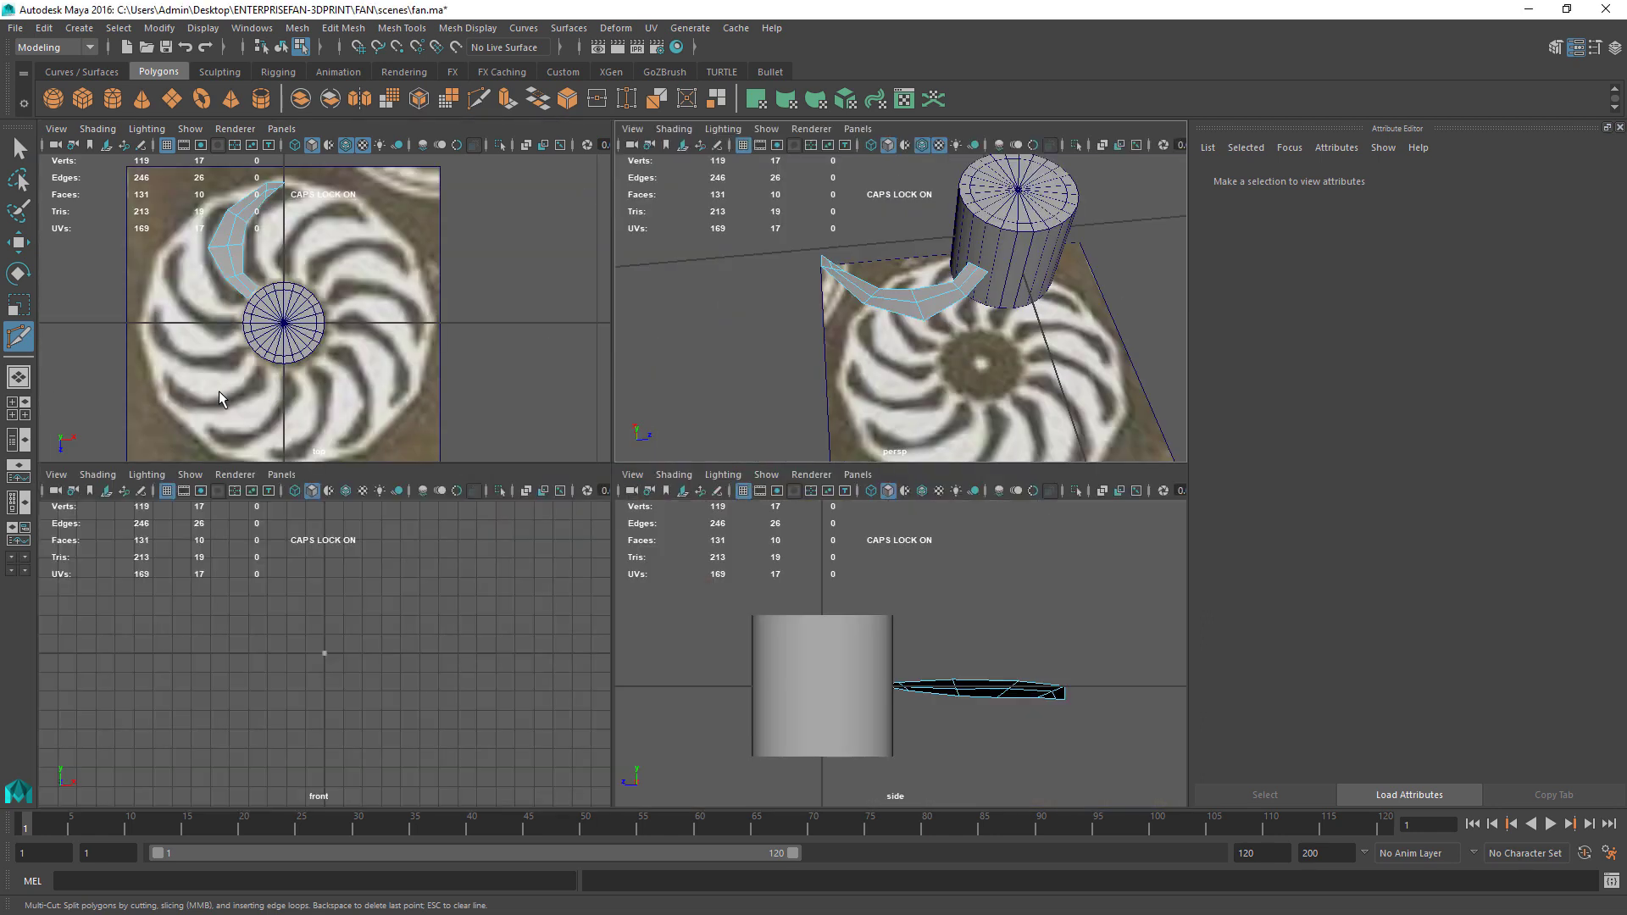
{"action": "key", "text": "space"}
{"action": "key", "text": "space"}
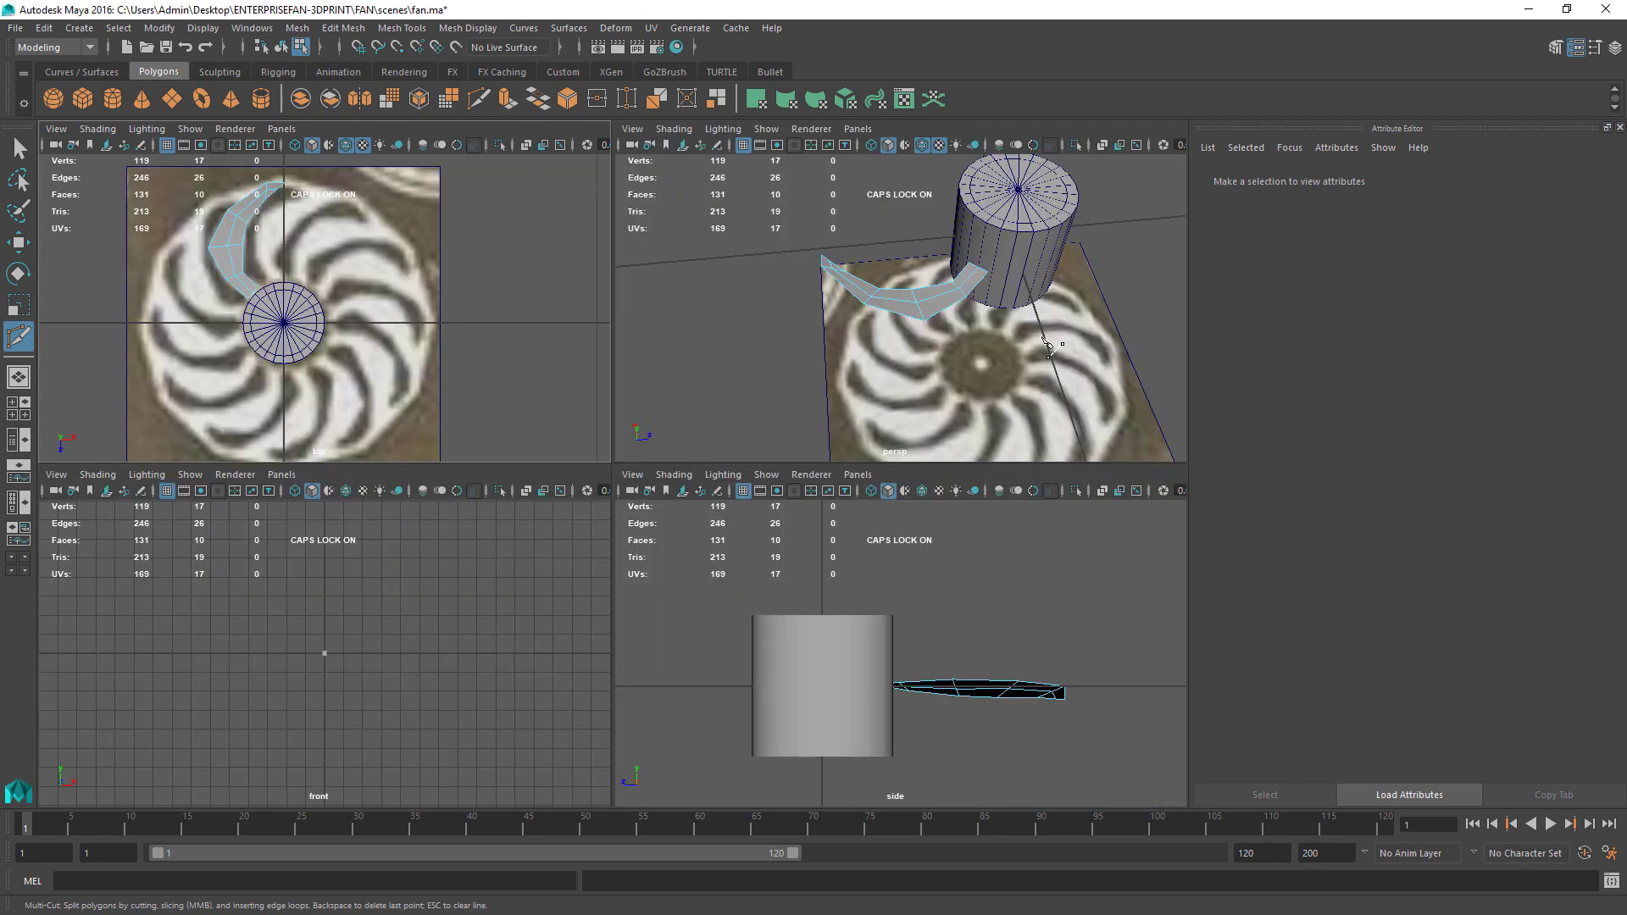
Step: Delete the cylinder's side and bottom faces, keeping only the top cap
{"action": "left_click", "coordinate": [18, 148]}
{"action": "left_click_drag", "start_coordinate": [983, 244], "coordinate": [1000, 254], "text": "alt"}
{"action": "left_click", "coordinate": [1025, 263]}
{"action": "right_click_drag", "start_coordinate": [987, 261], "coordinate": [979, 369]}
{"action": "left_click_drag", "start_coordinate": [966, 366], "coordinate": [1140, 256]}
{"action": "key", "text": "Delete"}
Step: Center the cap's pivot and move it down to the blade's height
{"action": "right_click_drag", "start_coordinate": [1039, 211], "coordinate": [1053, 206]}
{"action": "left_click", "coordinate": [1053, 207]}
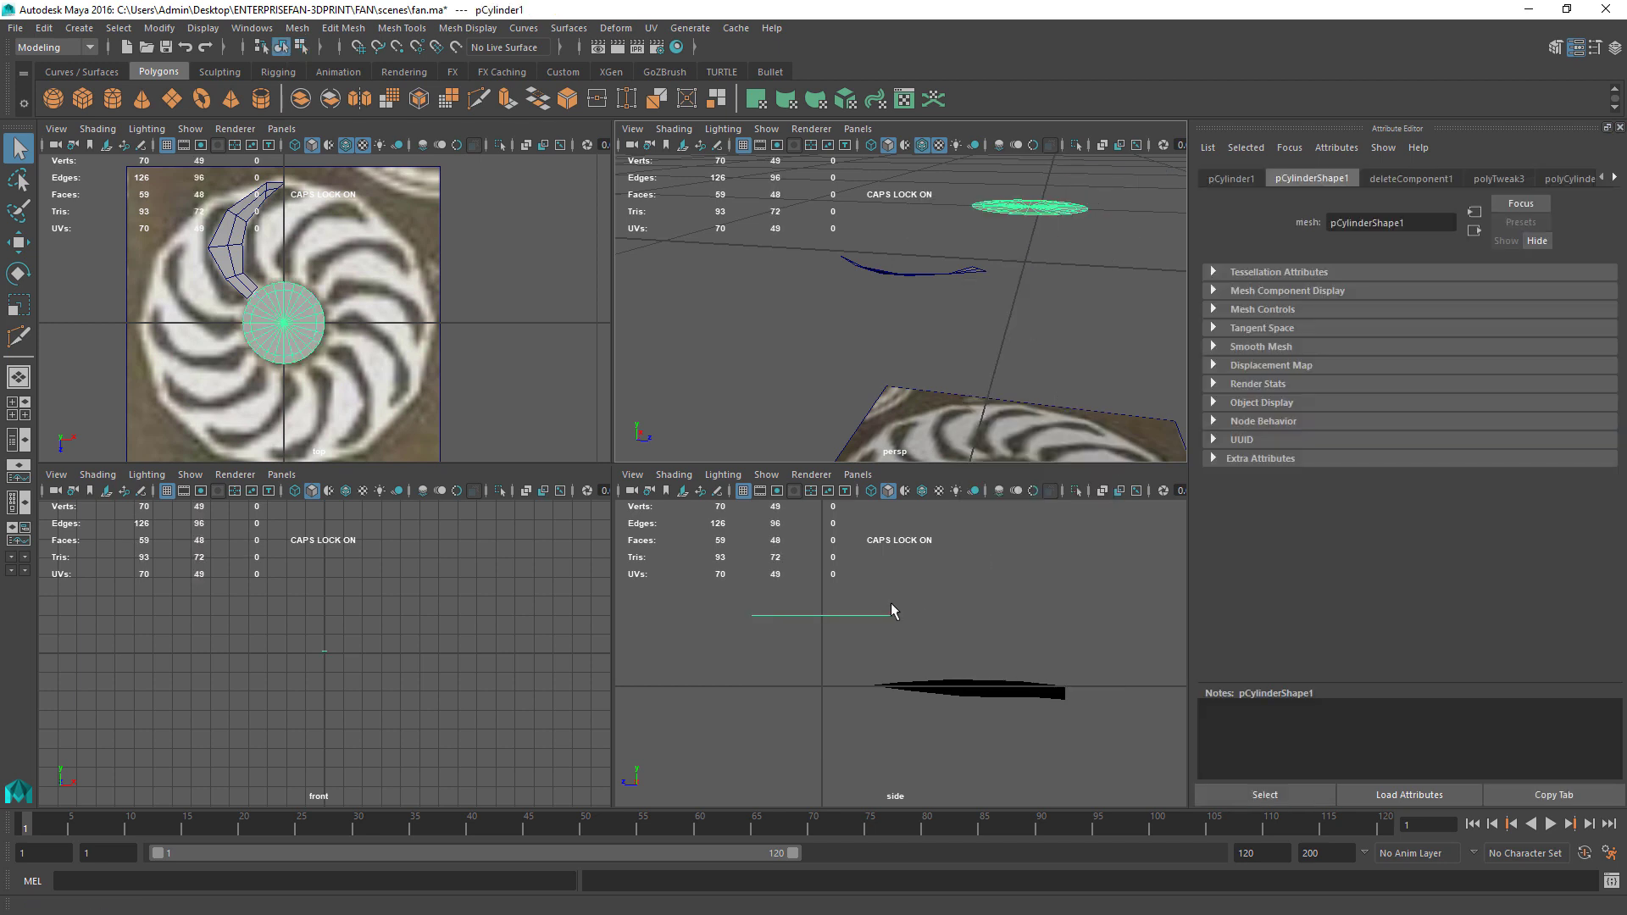
{"action": "left_click", "coordinate": [18, 243]}
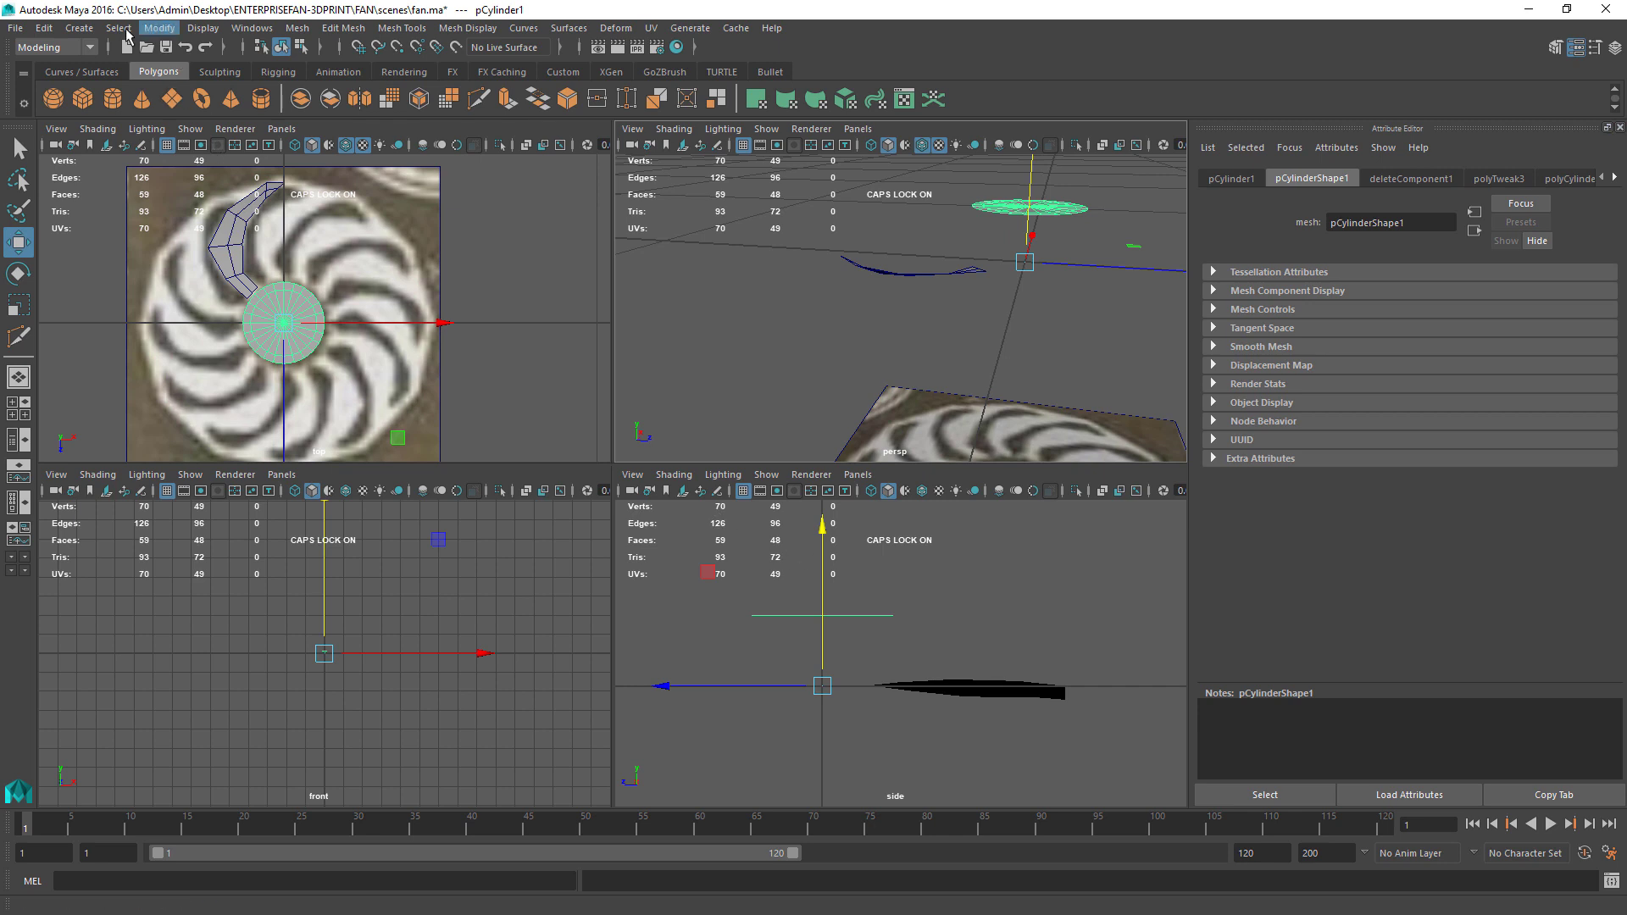
{"action": "left_click", "coordinate": [169, 31]}
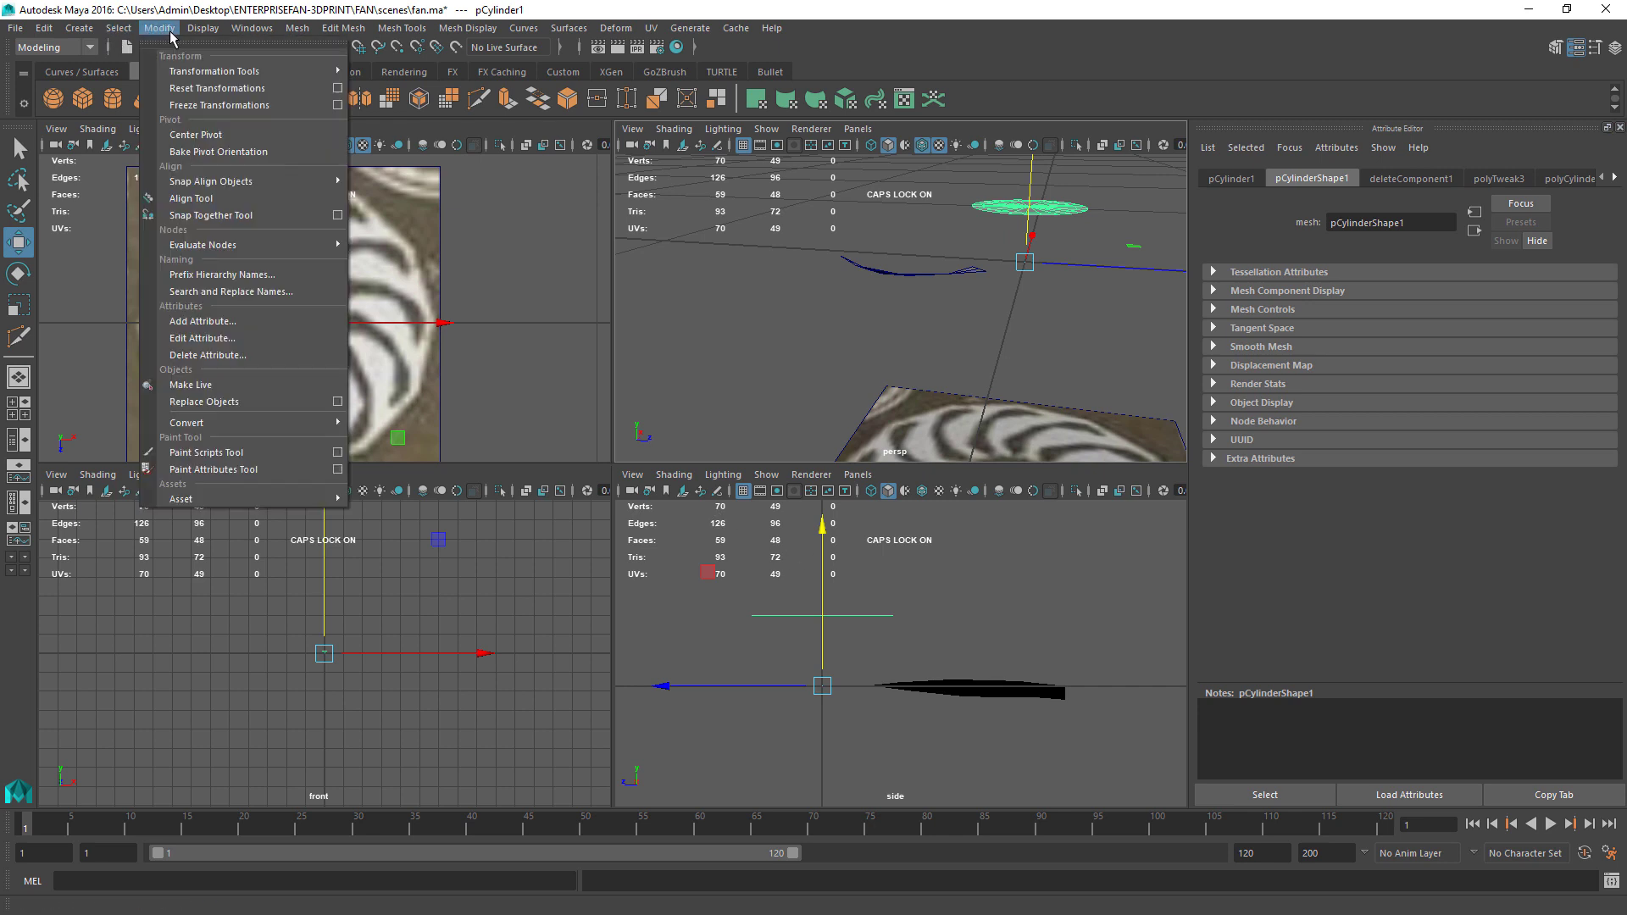
{"action": "left_click", "coordinate": [172, 135]}
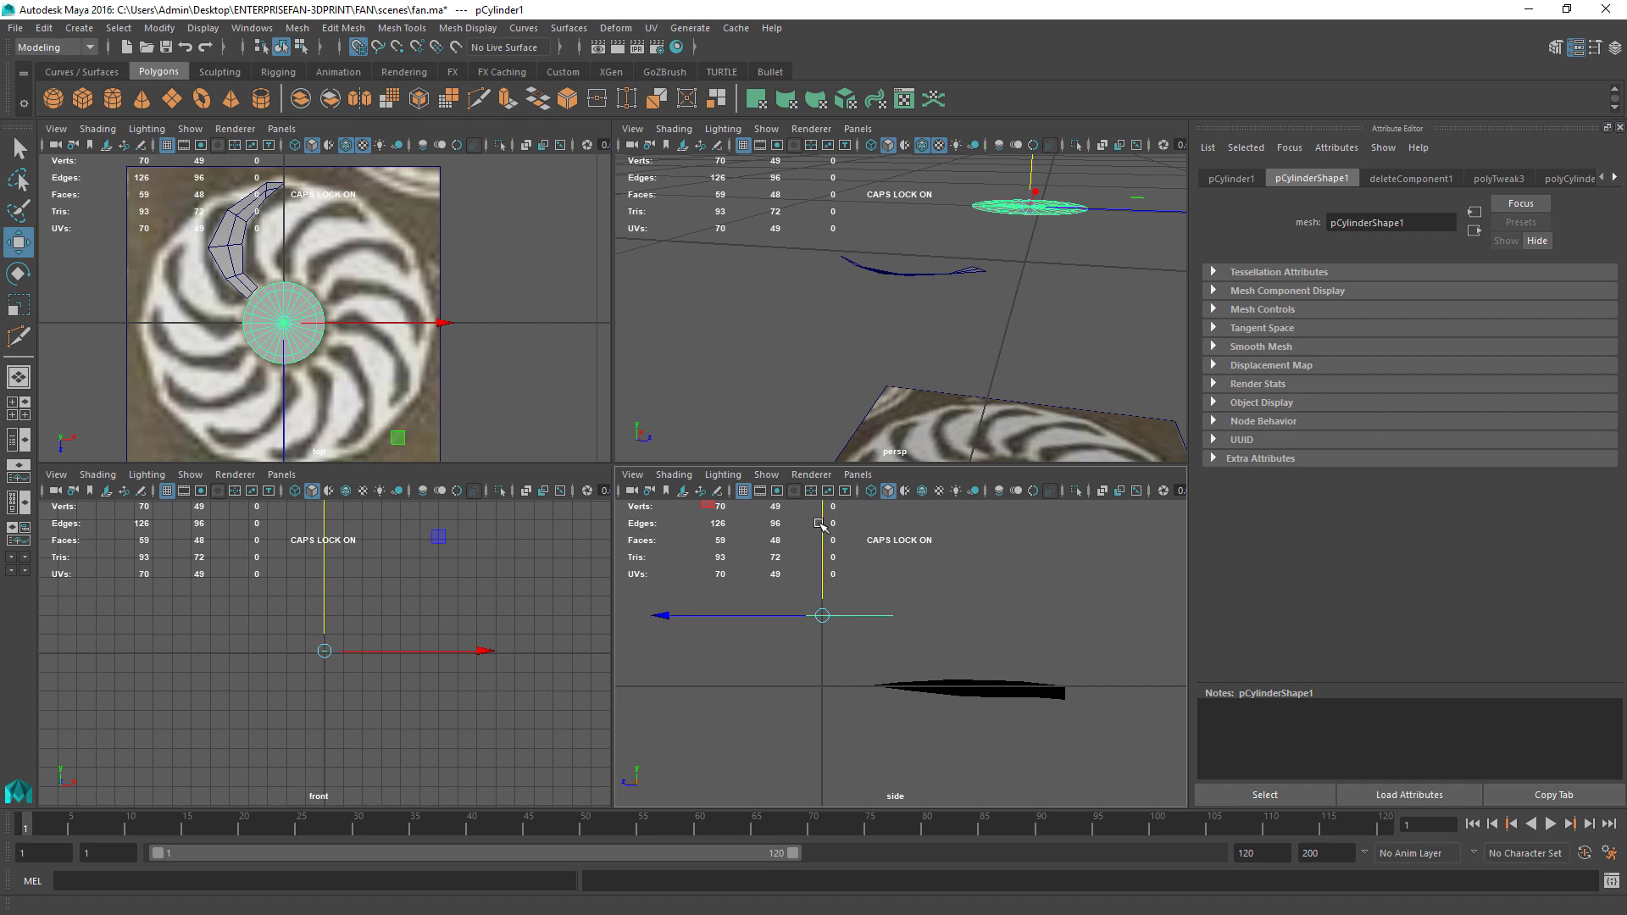
{"action": "left_click_drag", "start_coordinate": [821, 524], "coordinate": [821, 595]}
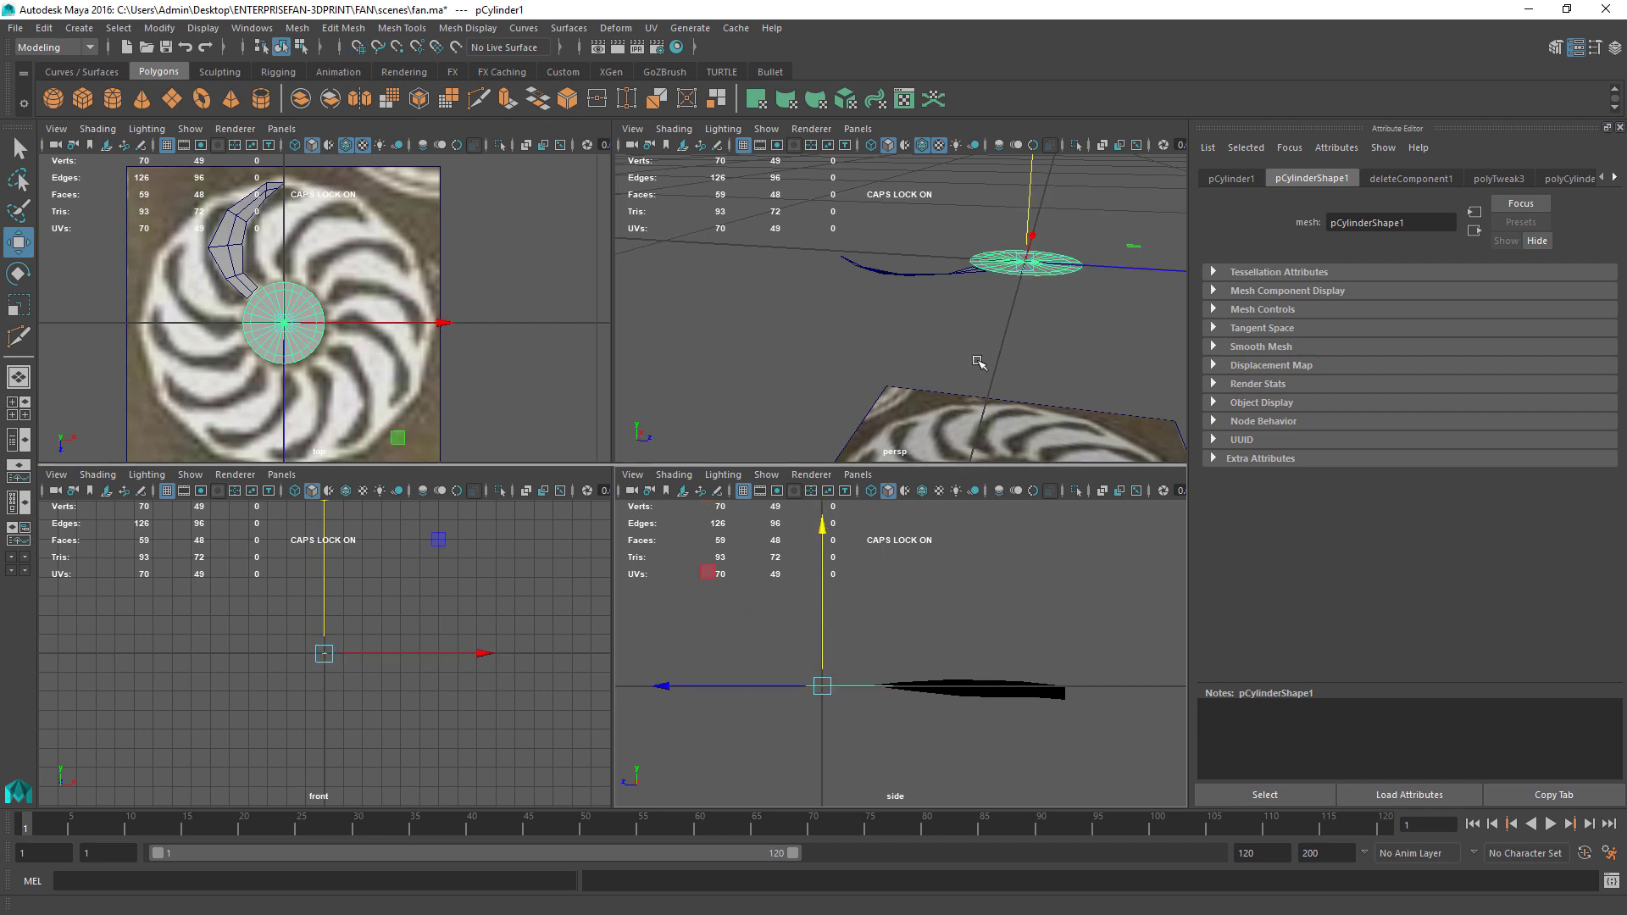
Step: In the maximized top view, delete the hub disc's faces until only a thin wedge remains
{"action": "key", "text": "space"}
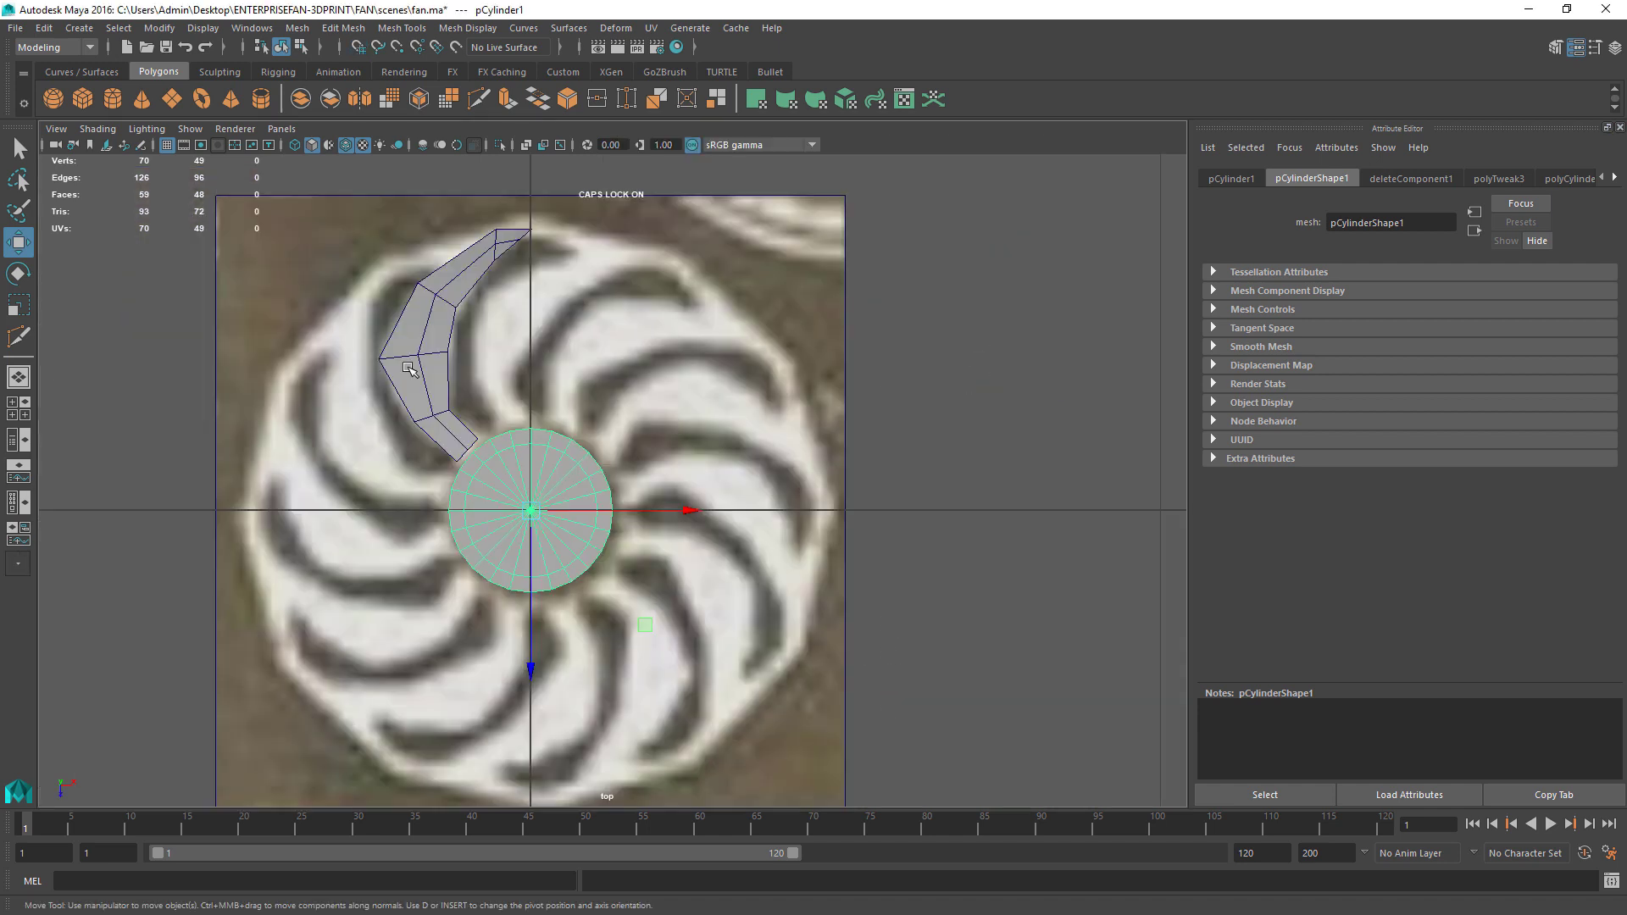
{"action": "scroll", "coordinate": [517, 440], "scroll_direction": "up", "scroll_amount": 5}
{"action": "scroll", "coordinate": [517, 440], "scroll_direction": "up", "scroll_amount": 1}
{"action": "right_click_drag", "start_coordinate": [539, 425], "coordinate": [539, 473]}
{"action": "left_click_drag", "start_coordinate": [471, 333], "coordinate": [757, 800]}
{"action": "key", "text": "Delete"}
{"action": "left_click_drag", "start_coordinate": [270, 704], "coordinate": [508, 547]}
{"action": "key", "text": "Delete"}
{"action": "left_click_drag", "start_coordinate": [274, 593], "coordinate": [331, 482]}
{"action": "key", "text": "Delete"}
{"action": "left_click_drag", "start_coordinate": [425, 374], "coordinate": [400, 405]}
{"action": "key", "text": "Delete"}
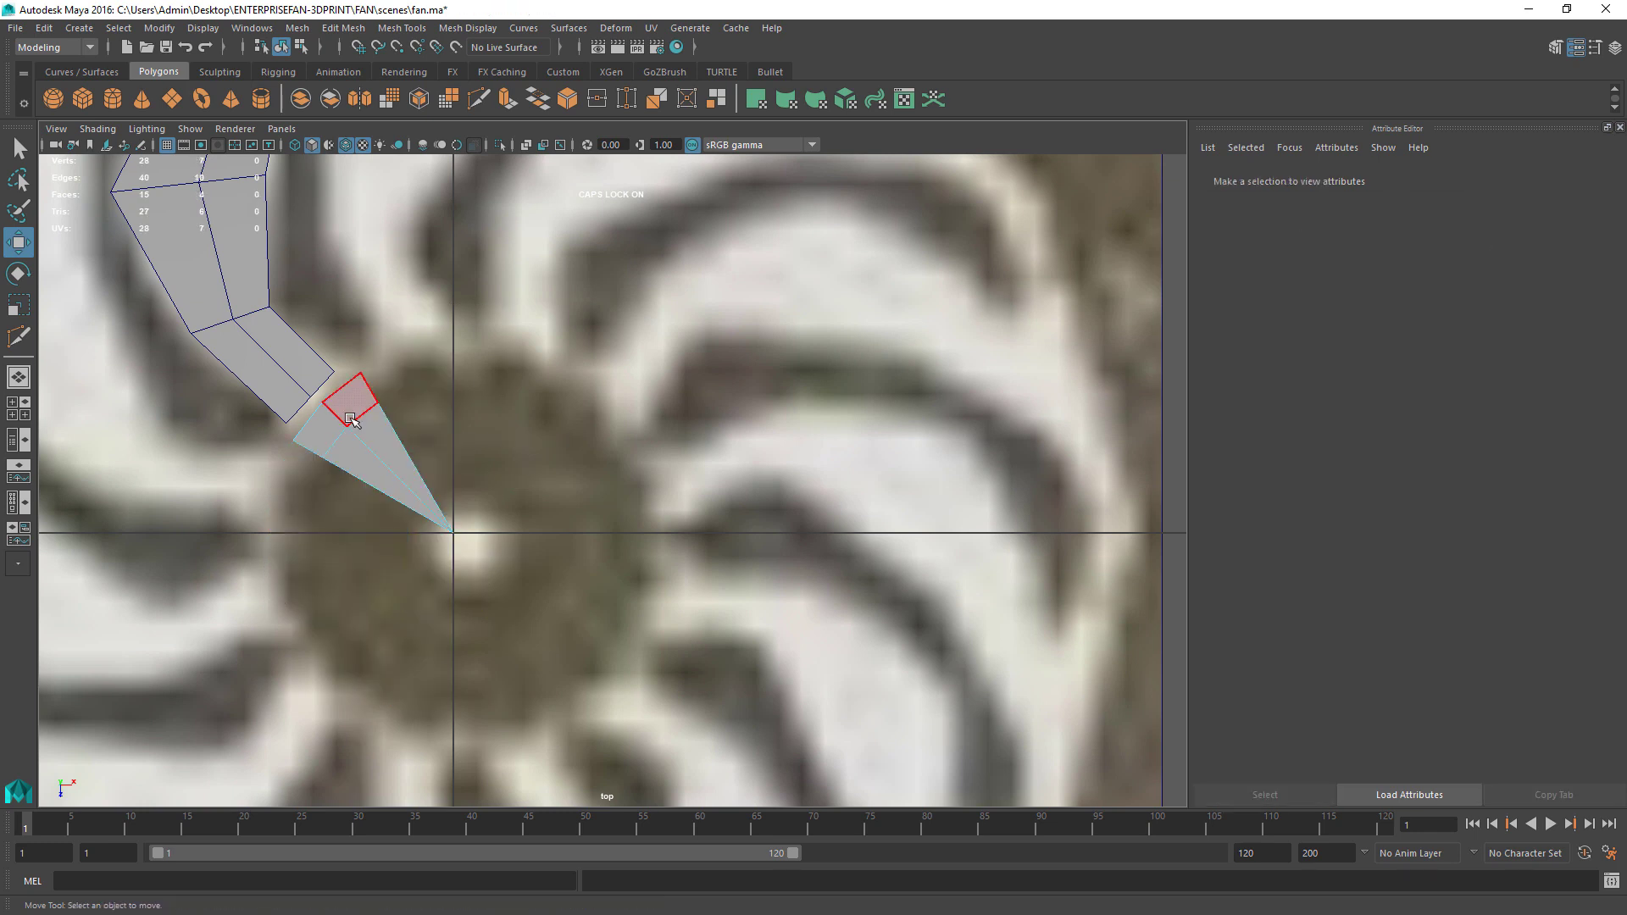
Step: Combine the wedge and the blade into one mesh, pCylinder2
{"action": "middle_click_drag", "start_coordinate": [501, 458], "coordinate": [599, 450], "text": "alt"}
{"action": "scroll", "coordinate": [610, 461], "scroll_direction": "up", "scroll_amount": 2}
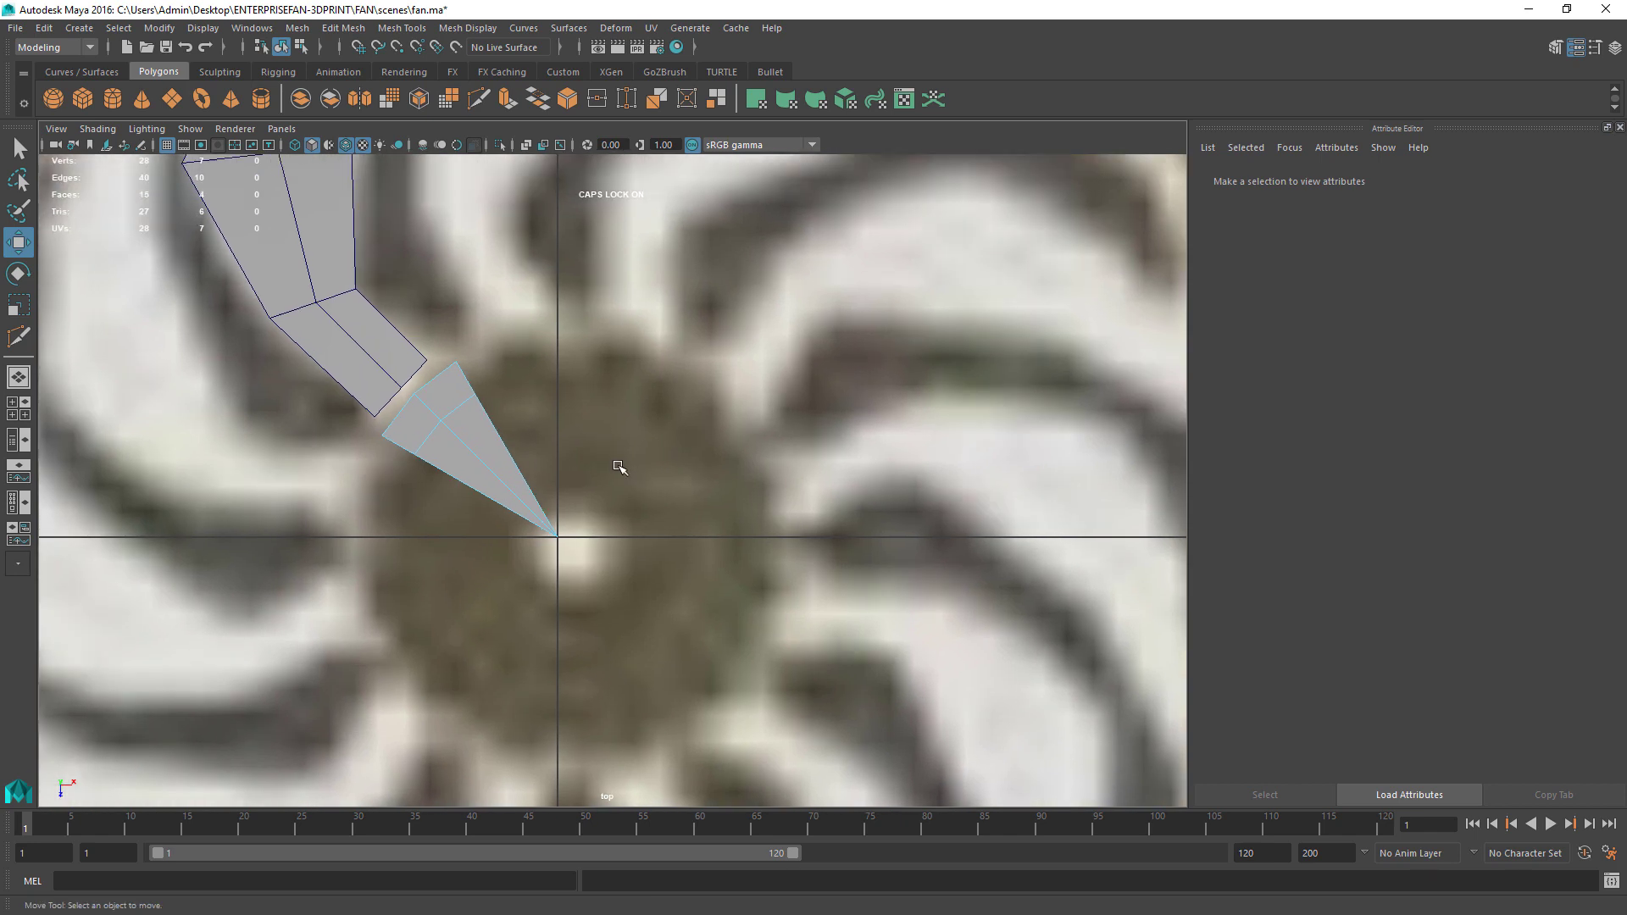
{"action": "right_click_drag", "start_coordinate": [395, 424], "coordinate": [489, 378]}
{"action": "left_click", "coordinate": [345, 28]}
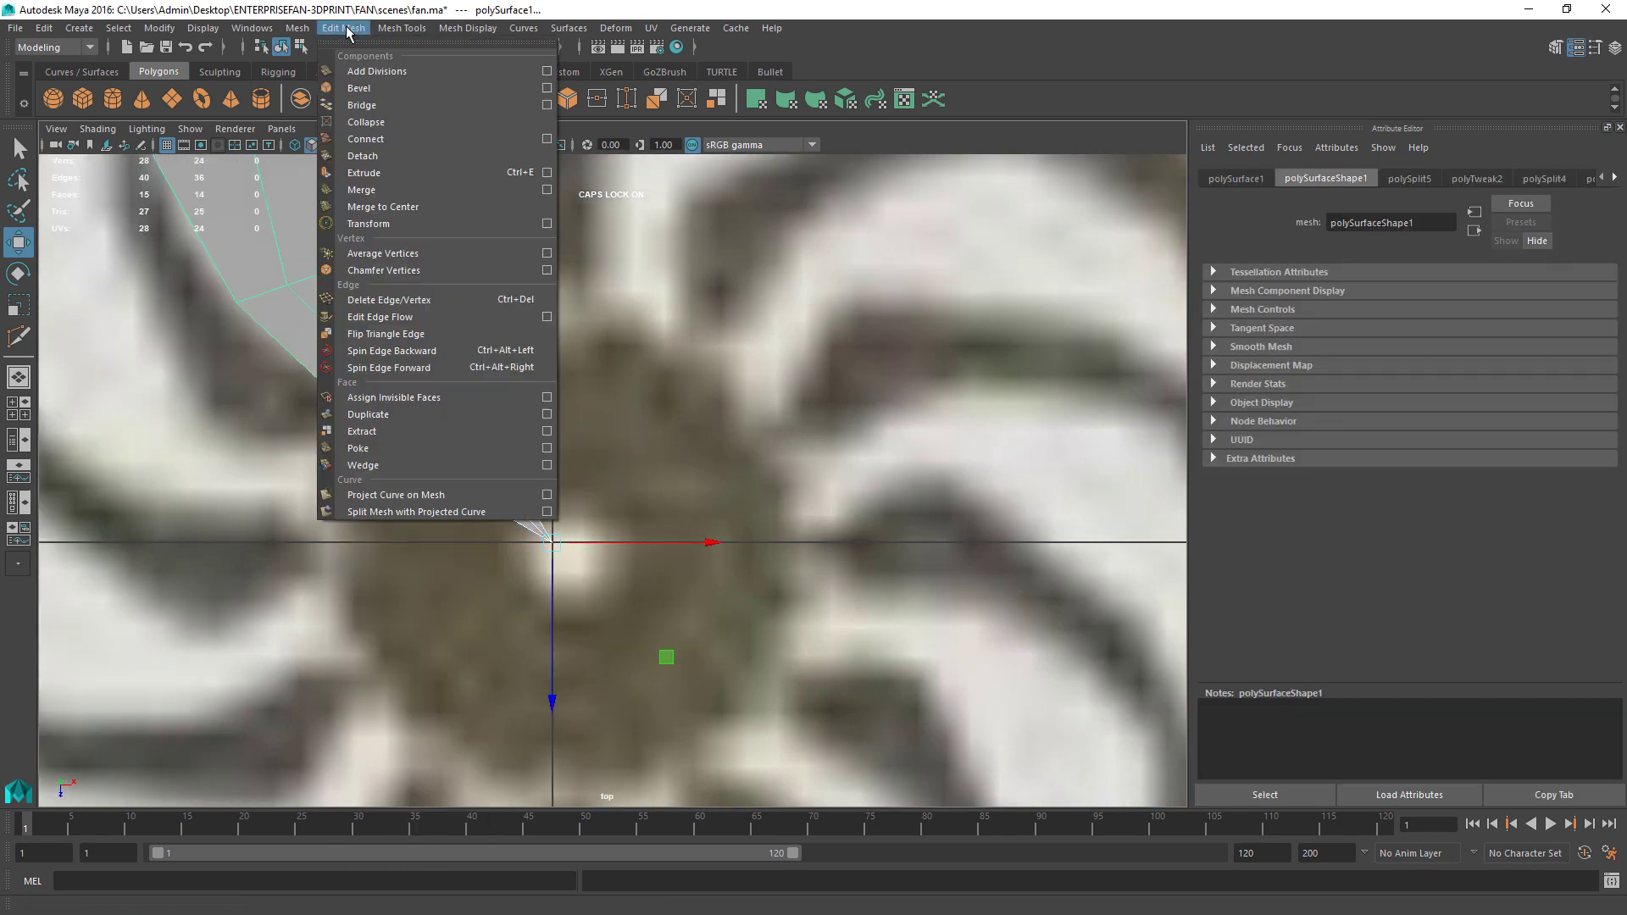
{"action": "mouse_move", "coordinate": [390, 30]}
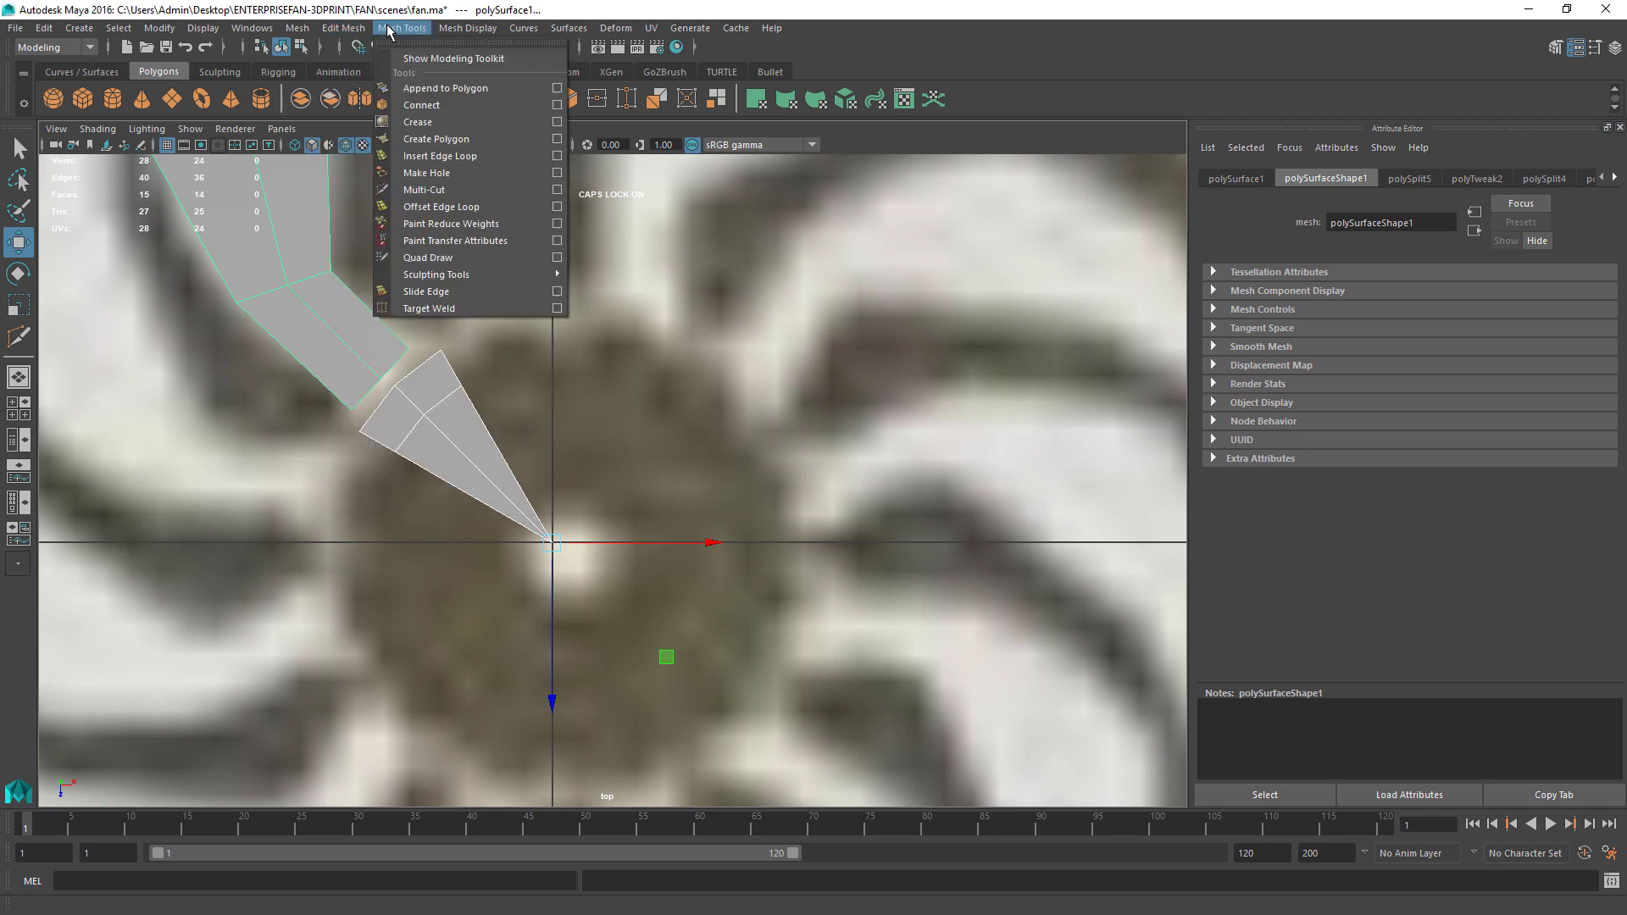
{"action": "mouse_move", "coordinate": [298, 28]}
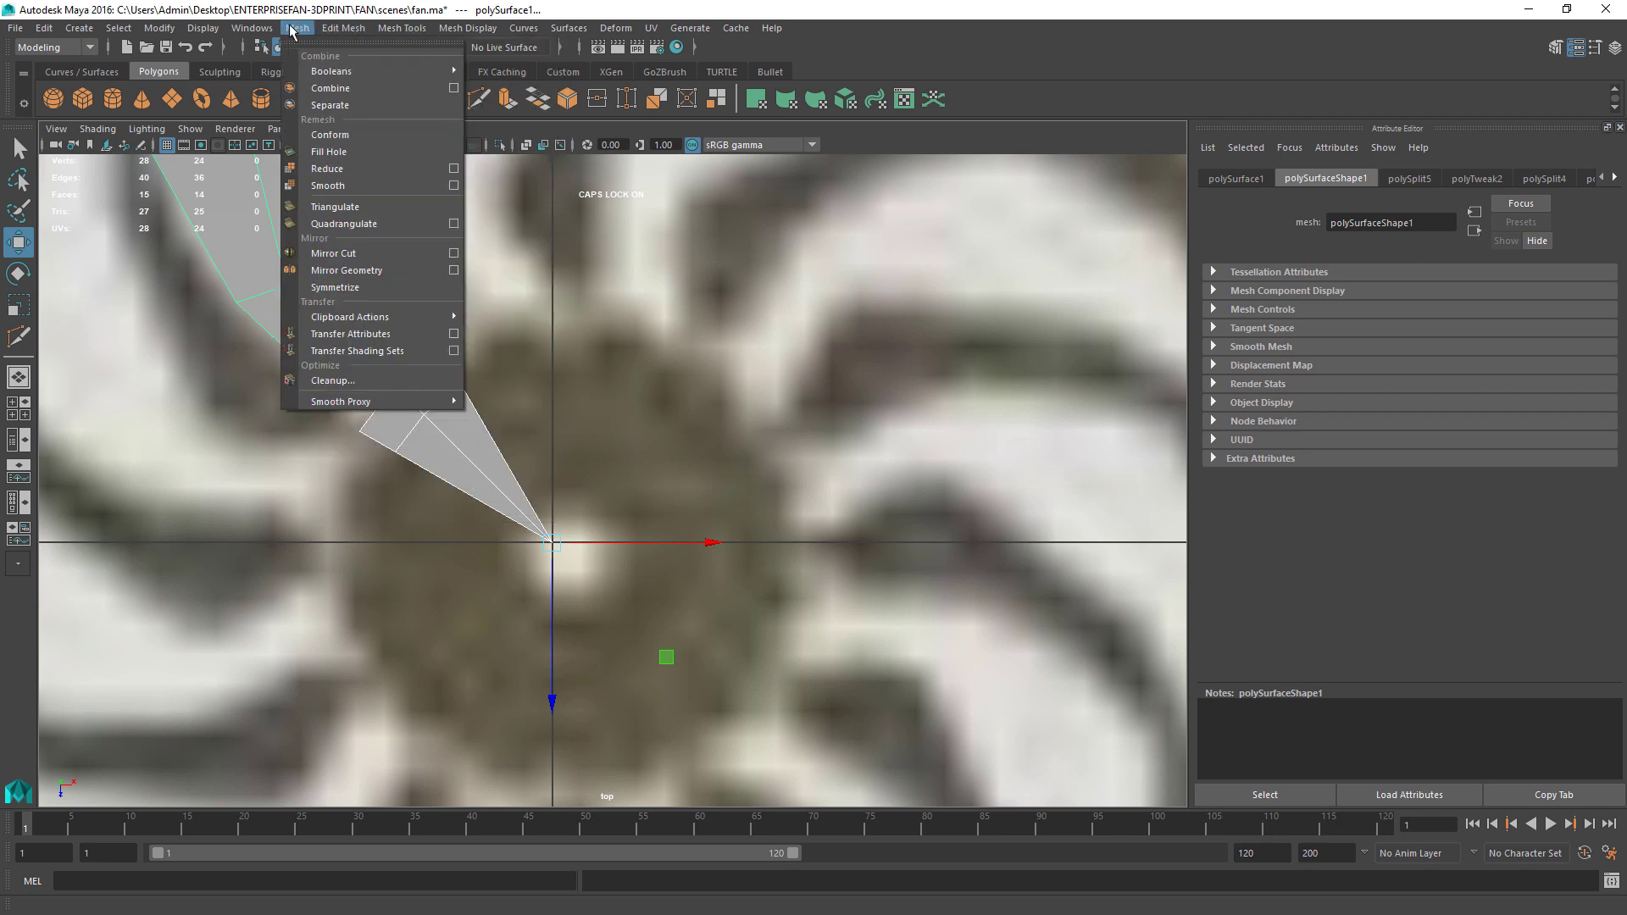
{"action": "left_click", "coordinate": [330, 89]}
Step: Move the wedge's corner vertices onto the blade's vertices, using point snapping
{"action": "right_click_drag", "start_coordinate": [375, 366], "coordinate": [406, 348]}
{"action": "left_click", "coordinate": [407, 348]}
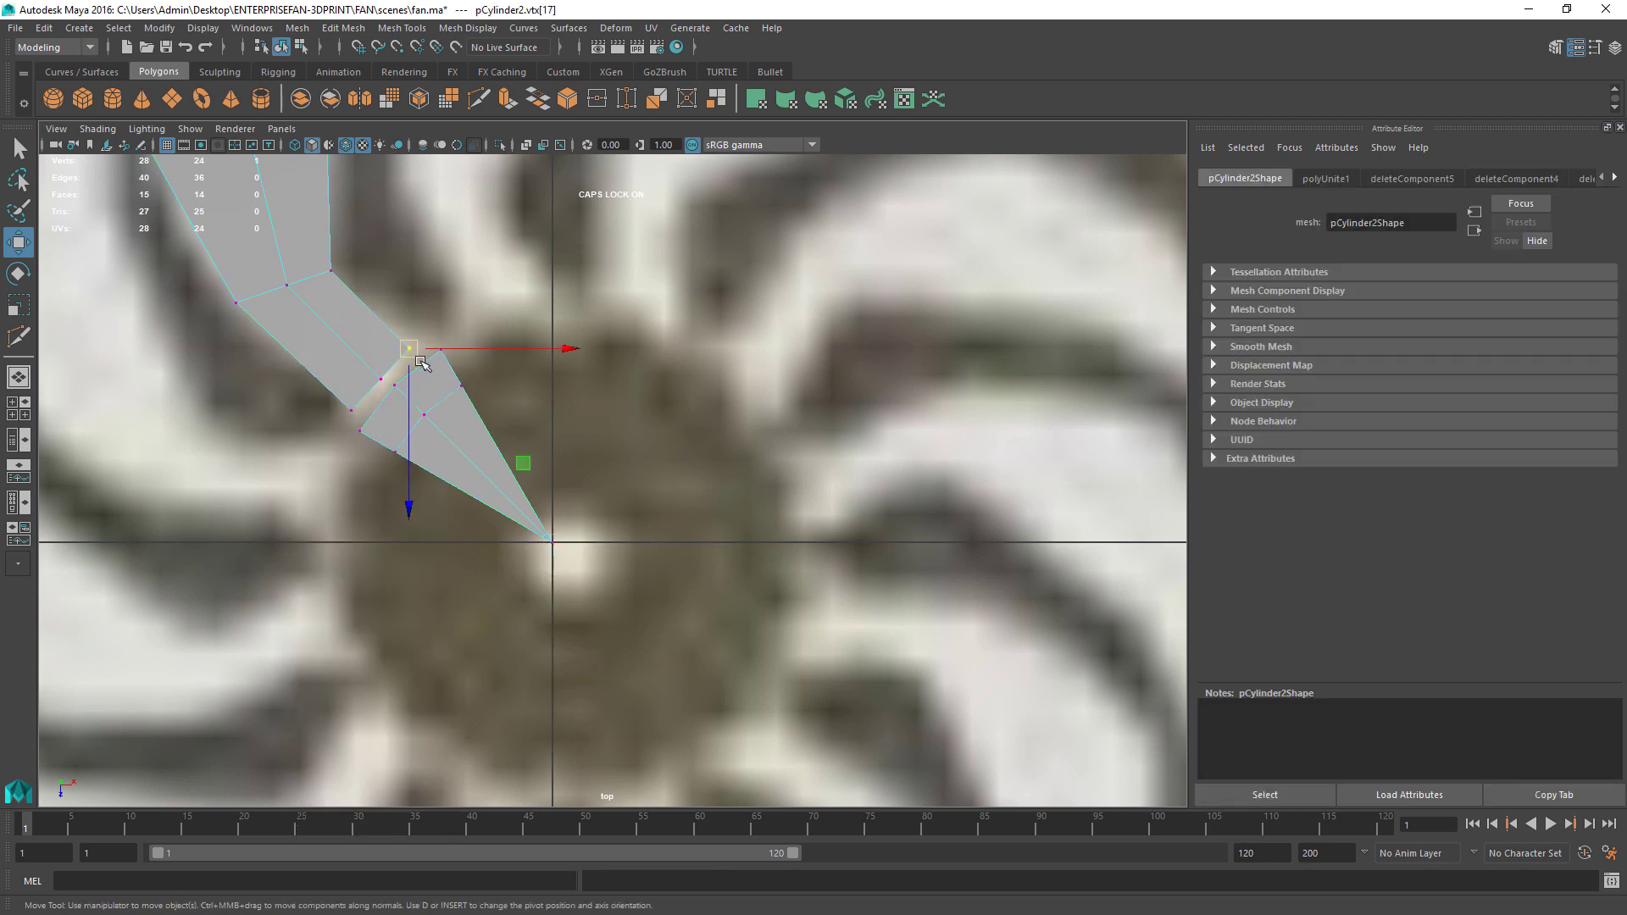
{"action": "key", "text": "v"}
{"action": "left_click_drag", "start_coordinate": [409, 349], "coordinate": [440, 349]}
{"action": "left_click", "coordinate": [379, 377]}
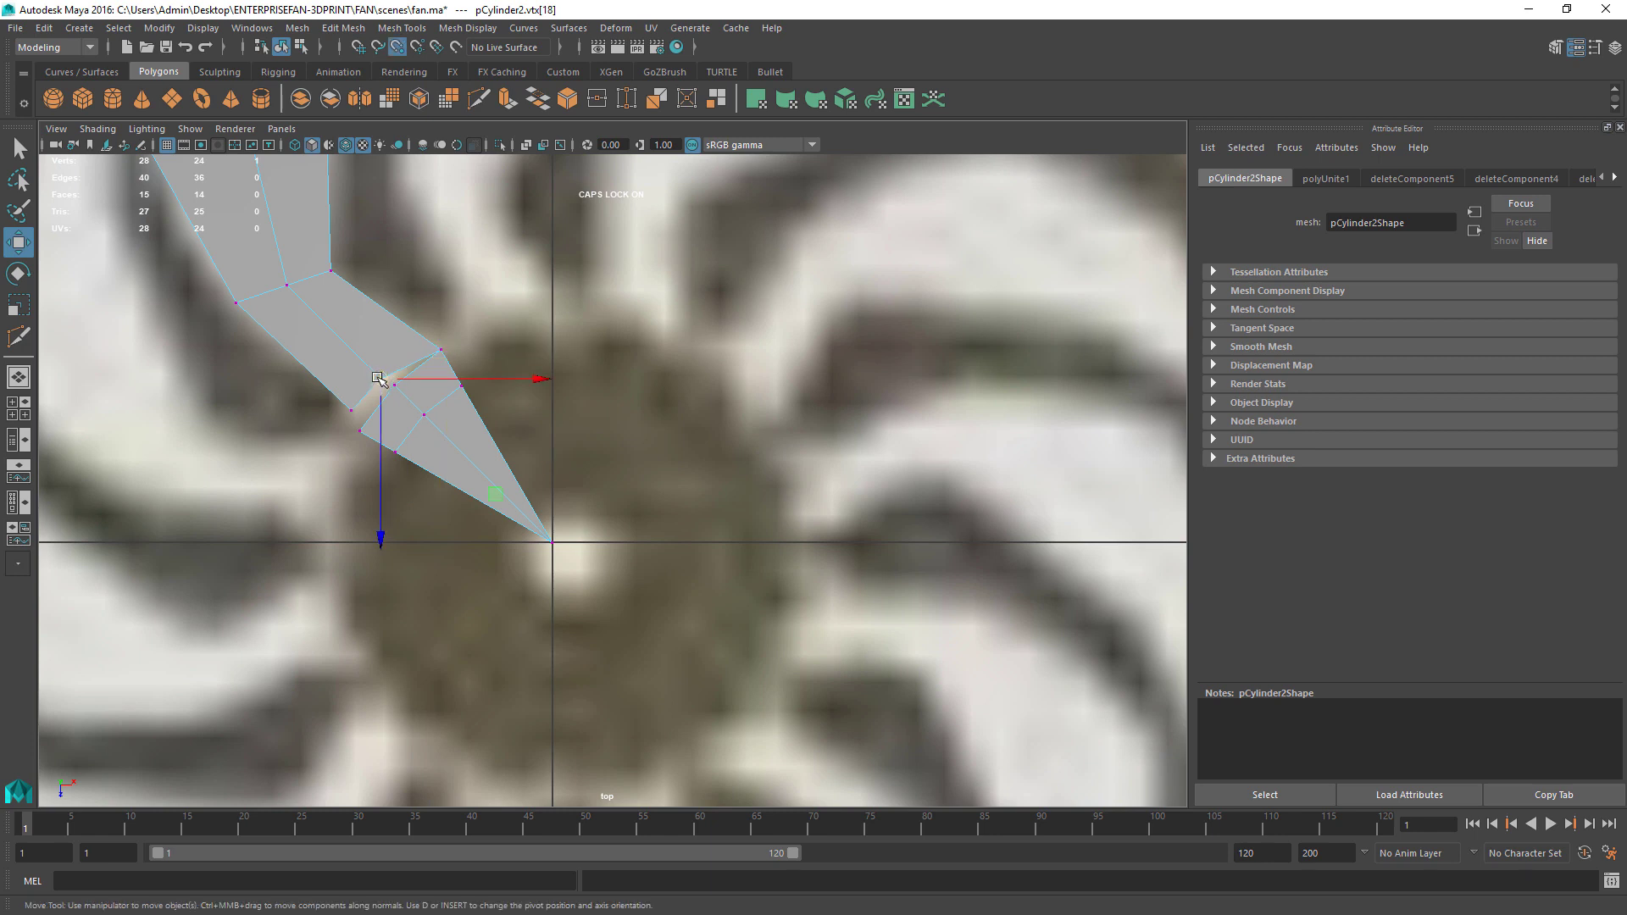
{"action": "left_click_drag", "start_coordinate": [381, 377], "coordinate": [363, 446]}
{"action": "left_click", "coordinate": [354, 426]}
{"action": "left_click_drag", "start_coordinate": [283, 539], "coordinate": [360, 416]}
Step: Merge the six blade-tip vertices at threshold 0.0001 and return to Object Mode
{"action": "left_click_drag", "start_coordinate": [413, 356], "coordinate": [486, 291]}
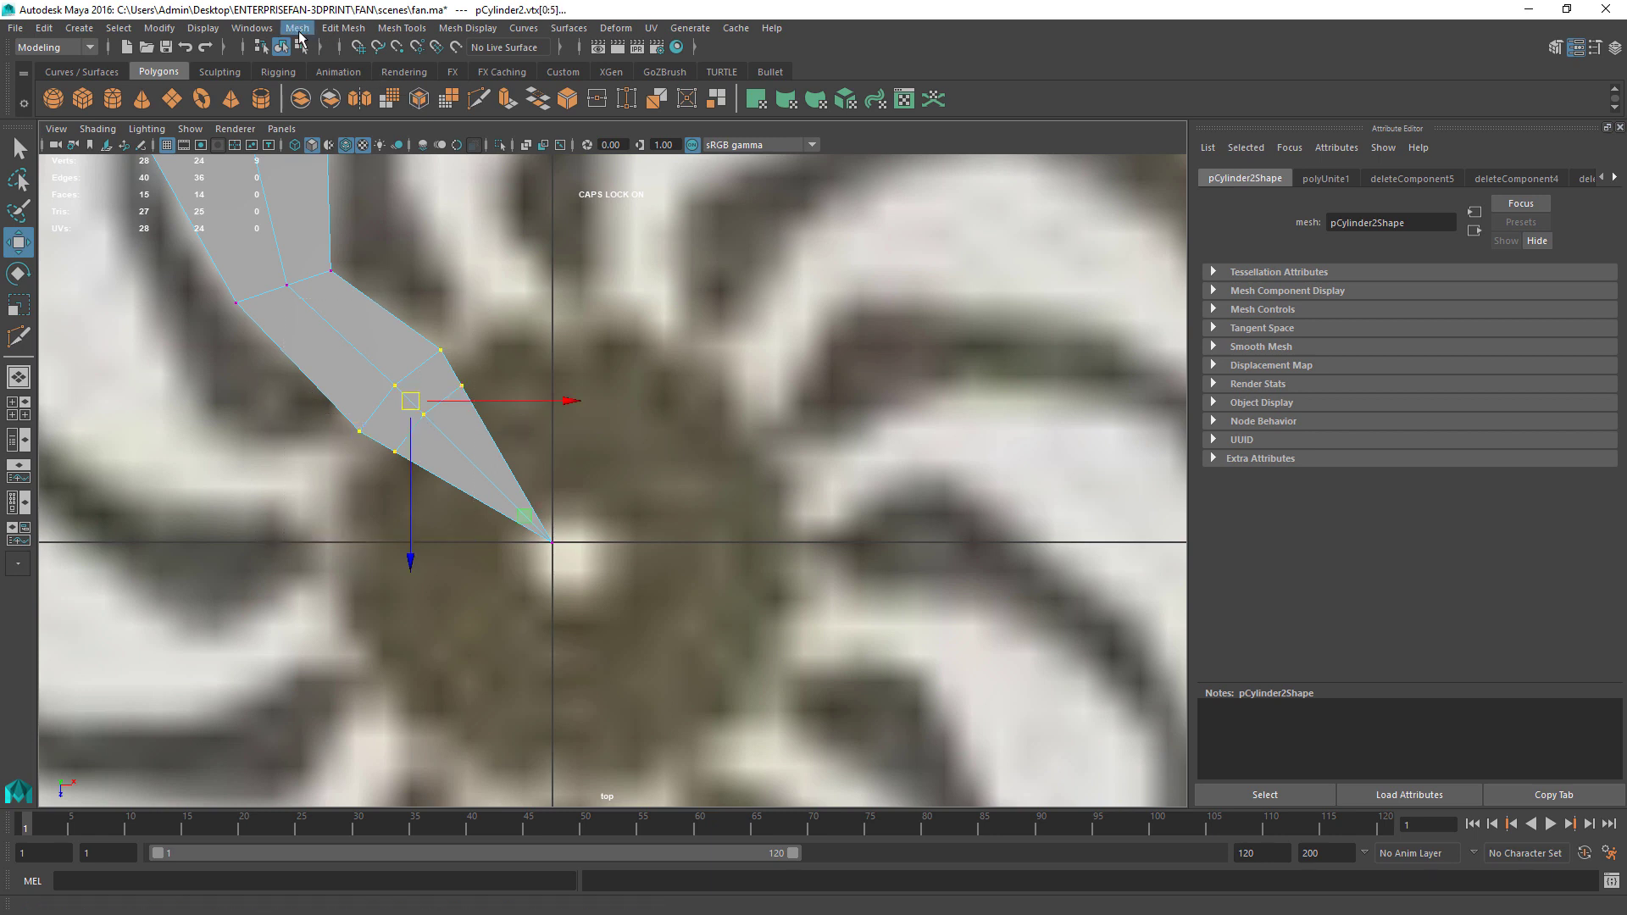
{"action": "left_click", "coordinate": [337, 28]}
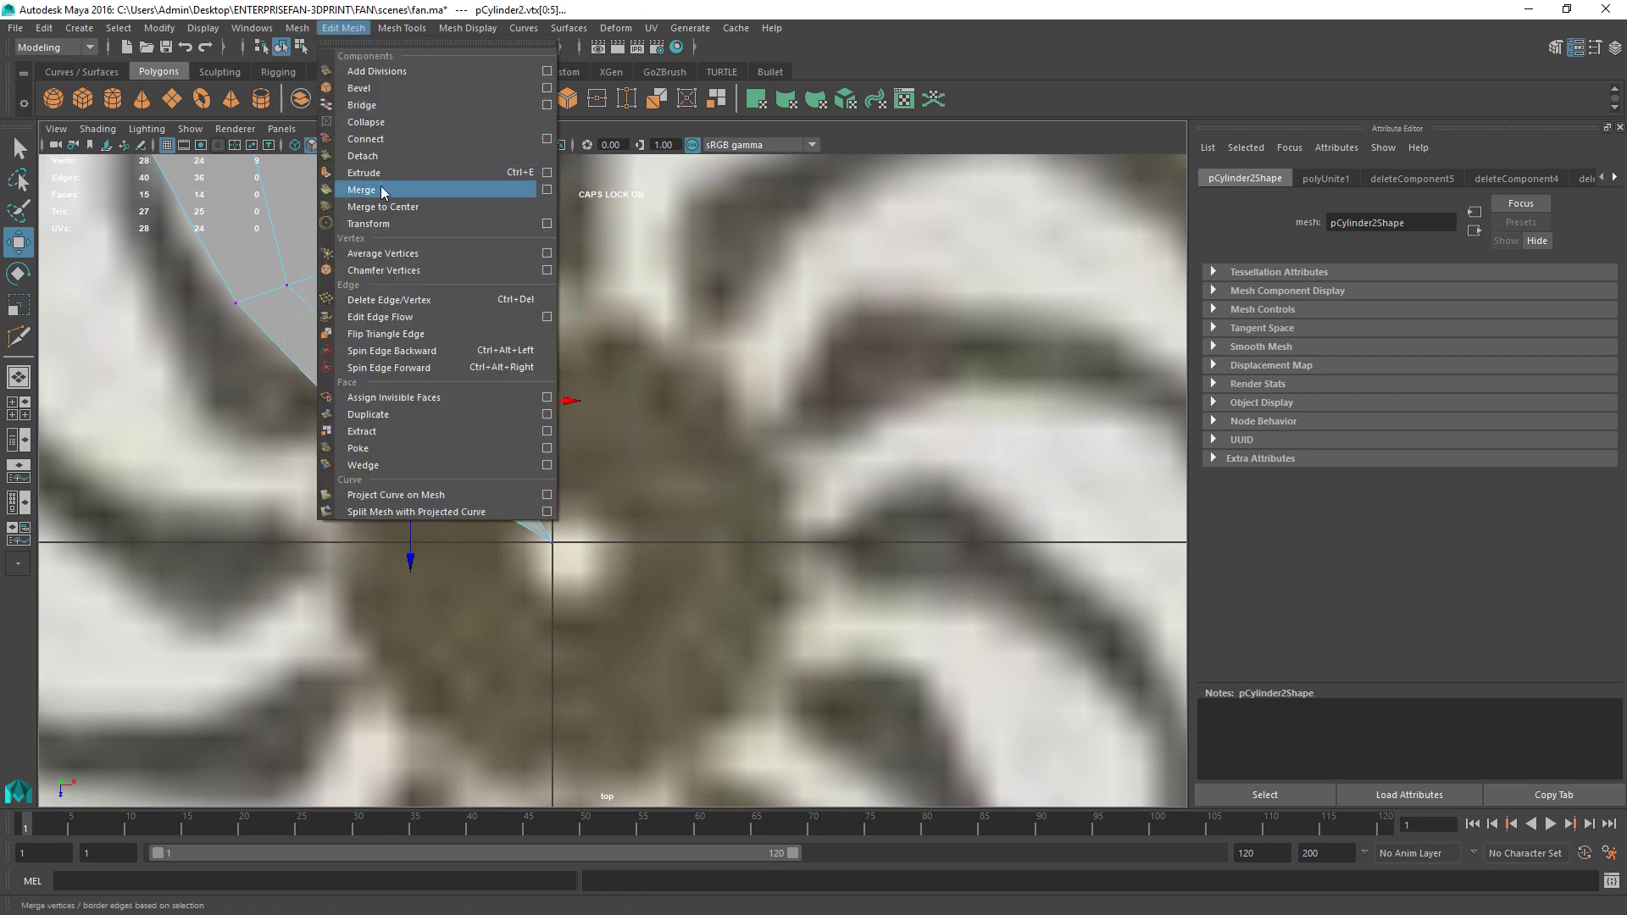
{"action": "left_click", "coordinate": [347, 189]}
{"action": "right_click", "coordinate": [388, 360]}
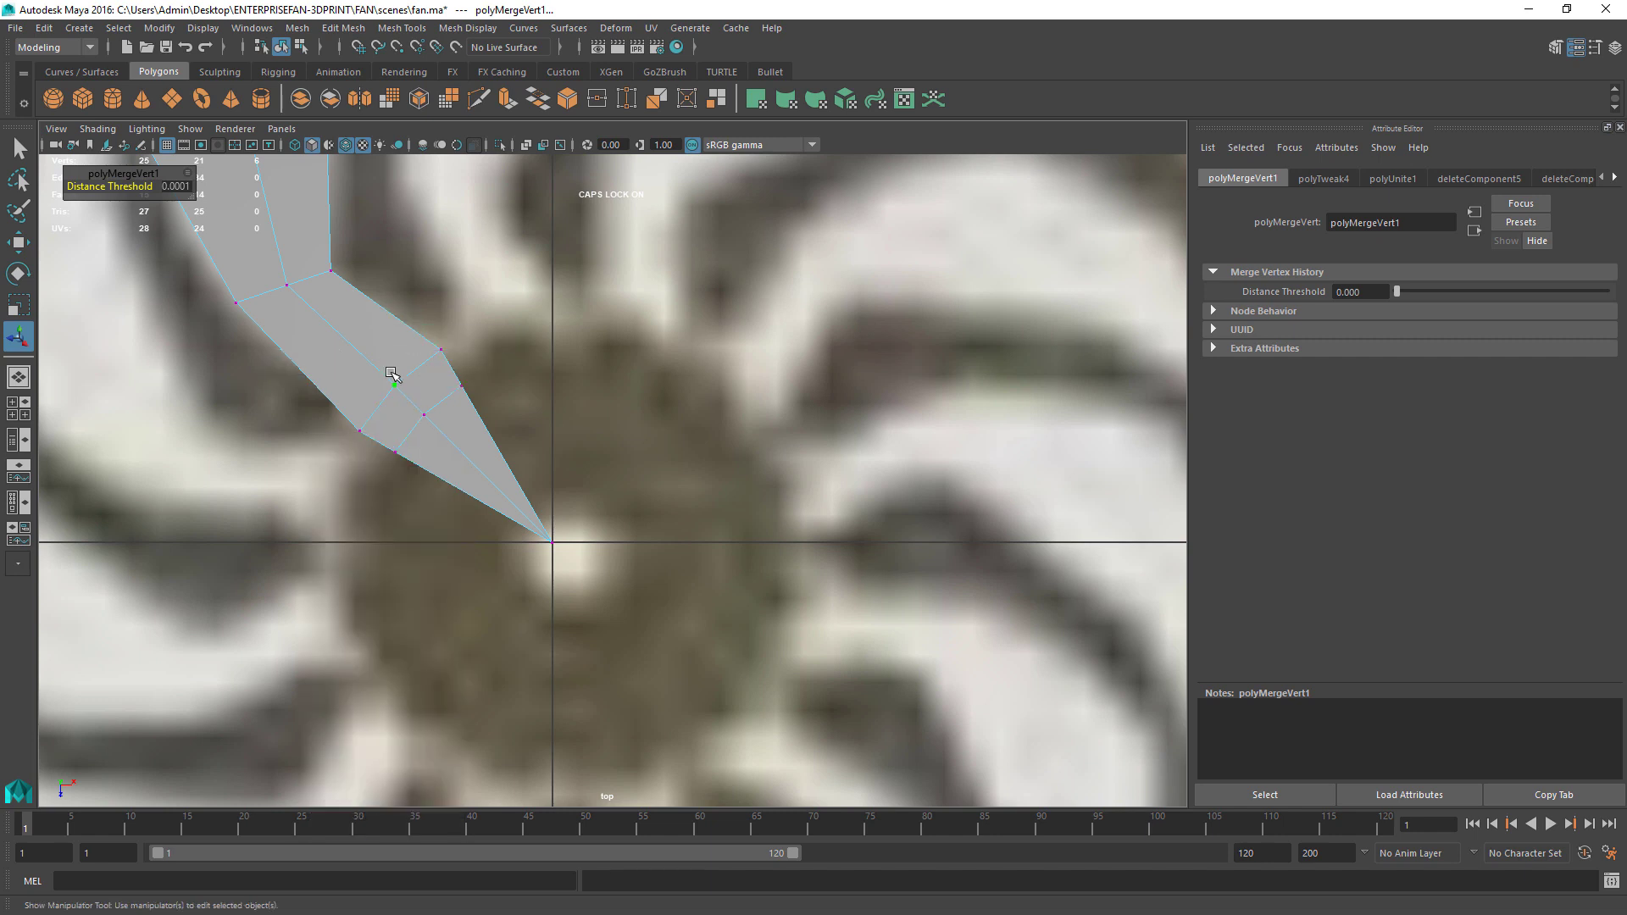
{"action": "left_click", "coordinate": [417, 415]}
{"action": "right_click", "coordinate": [416, 412]}
{"action": "left_click", "coordinate": [498, 387]}
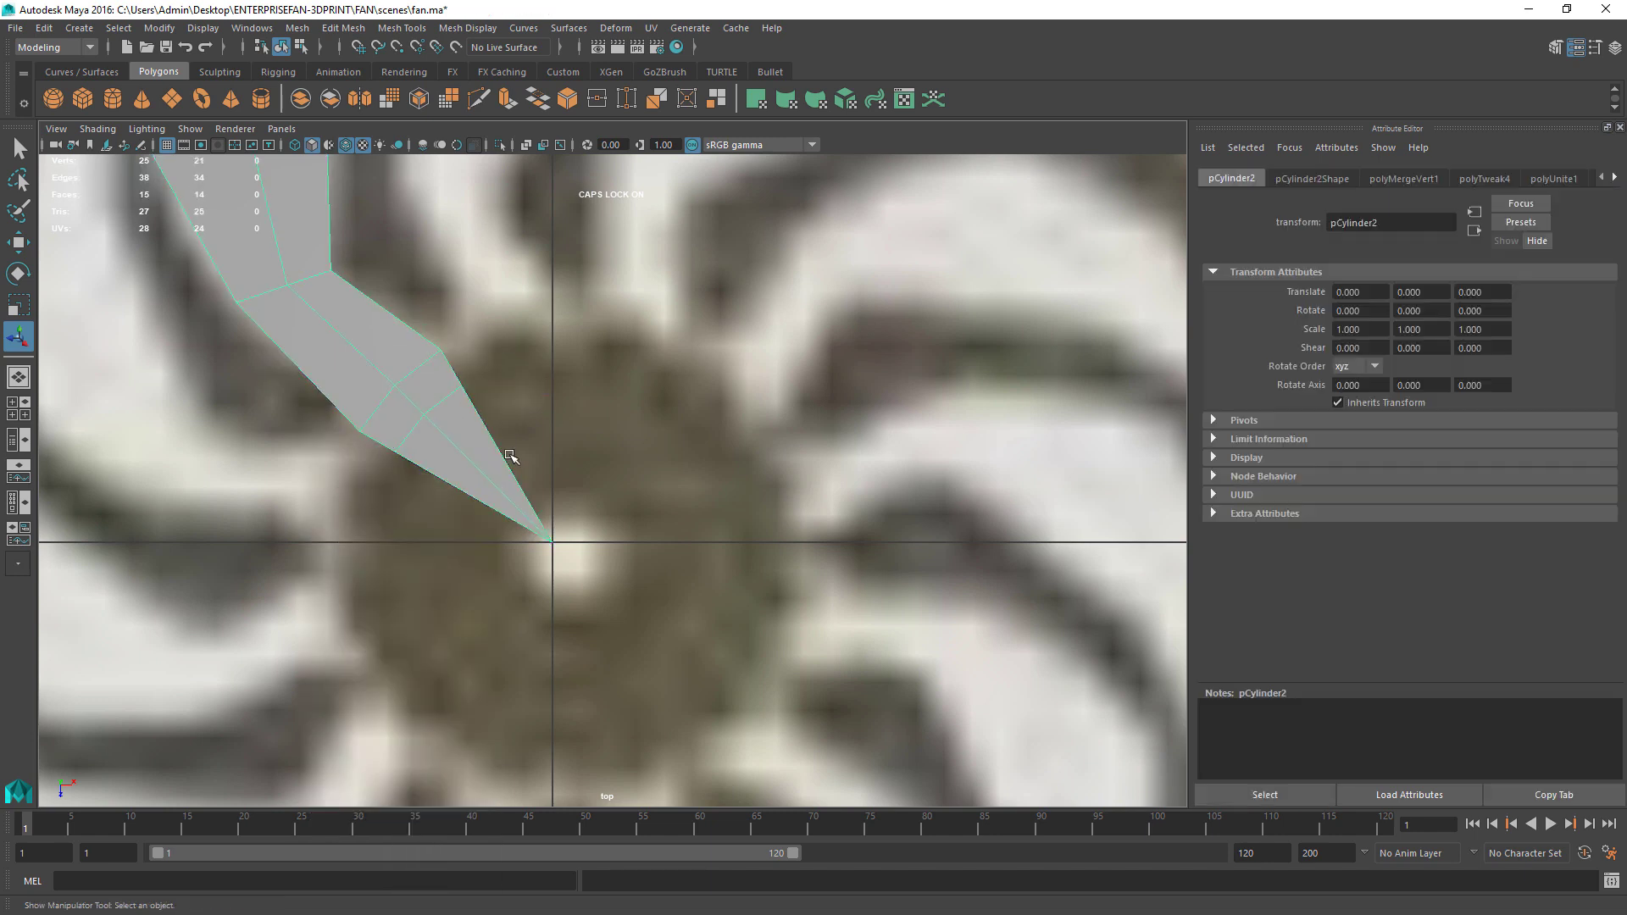
Step: Select the vertices at the blade's outer tip in the top view
{"action": "key", "text": "space"}
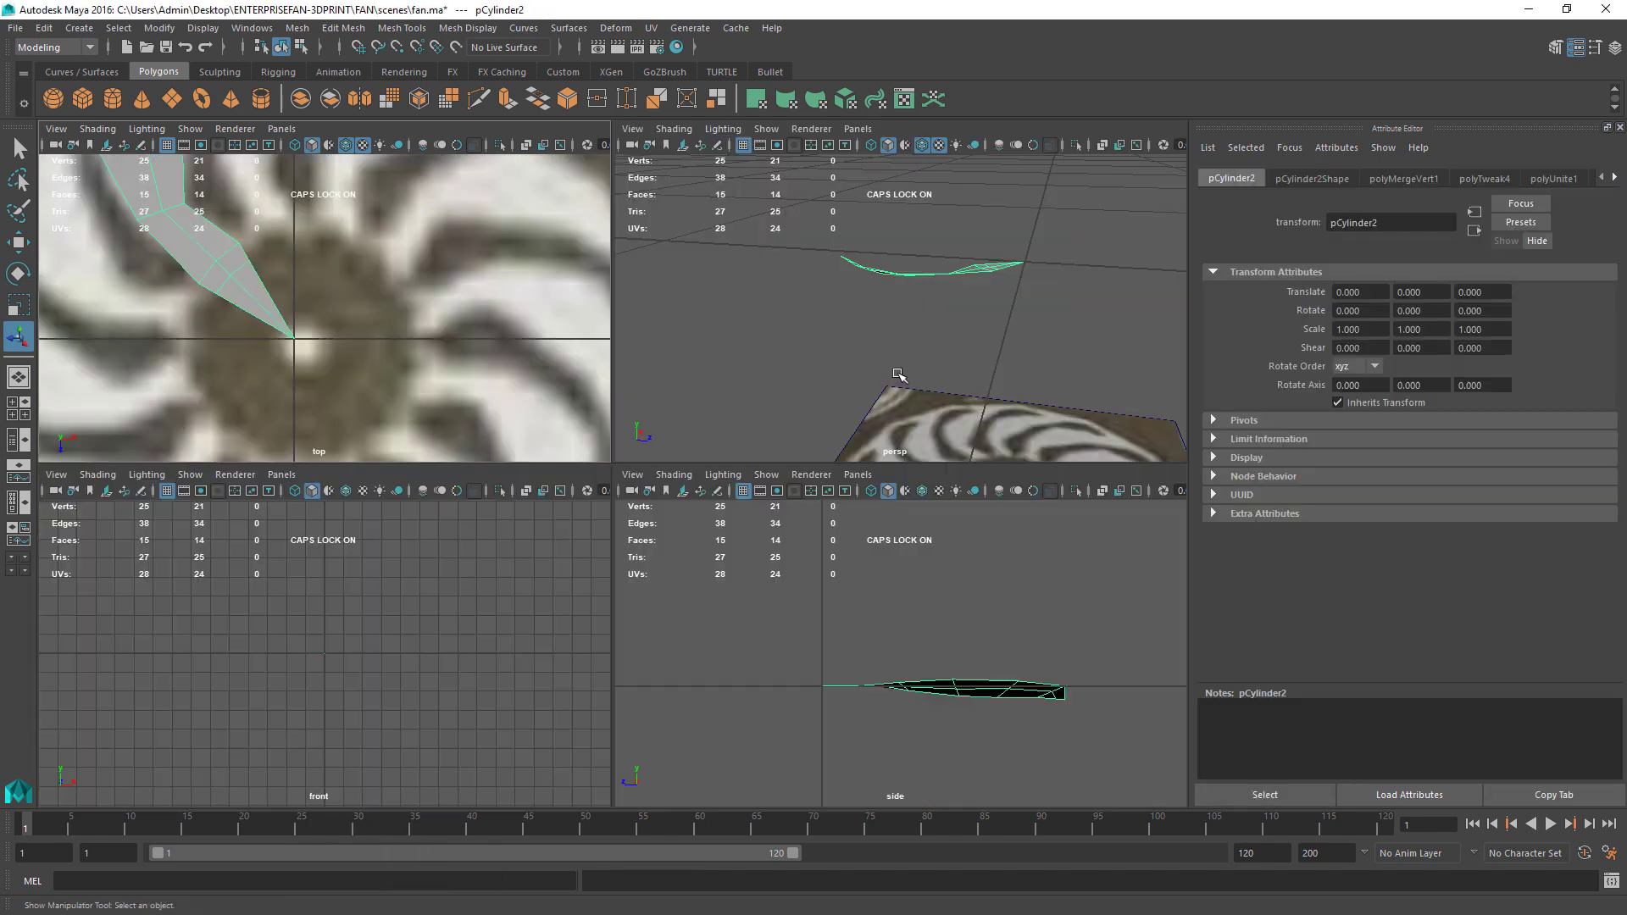
{"action": "left_click_drag", "start_coordinate": [921, 365], "coordinate": [977, 356], "text": "alt"}
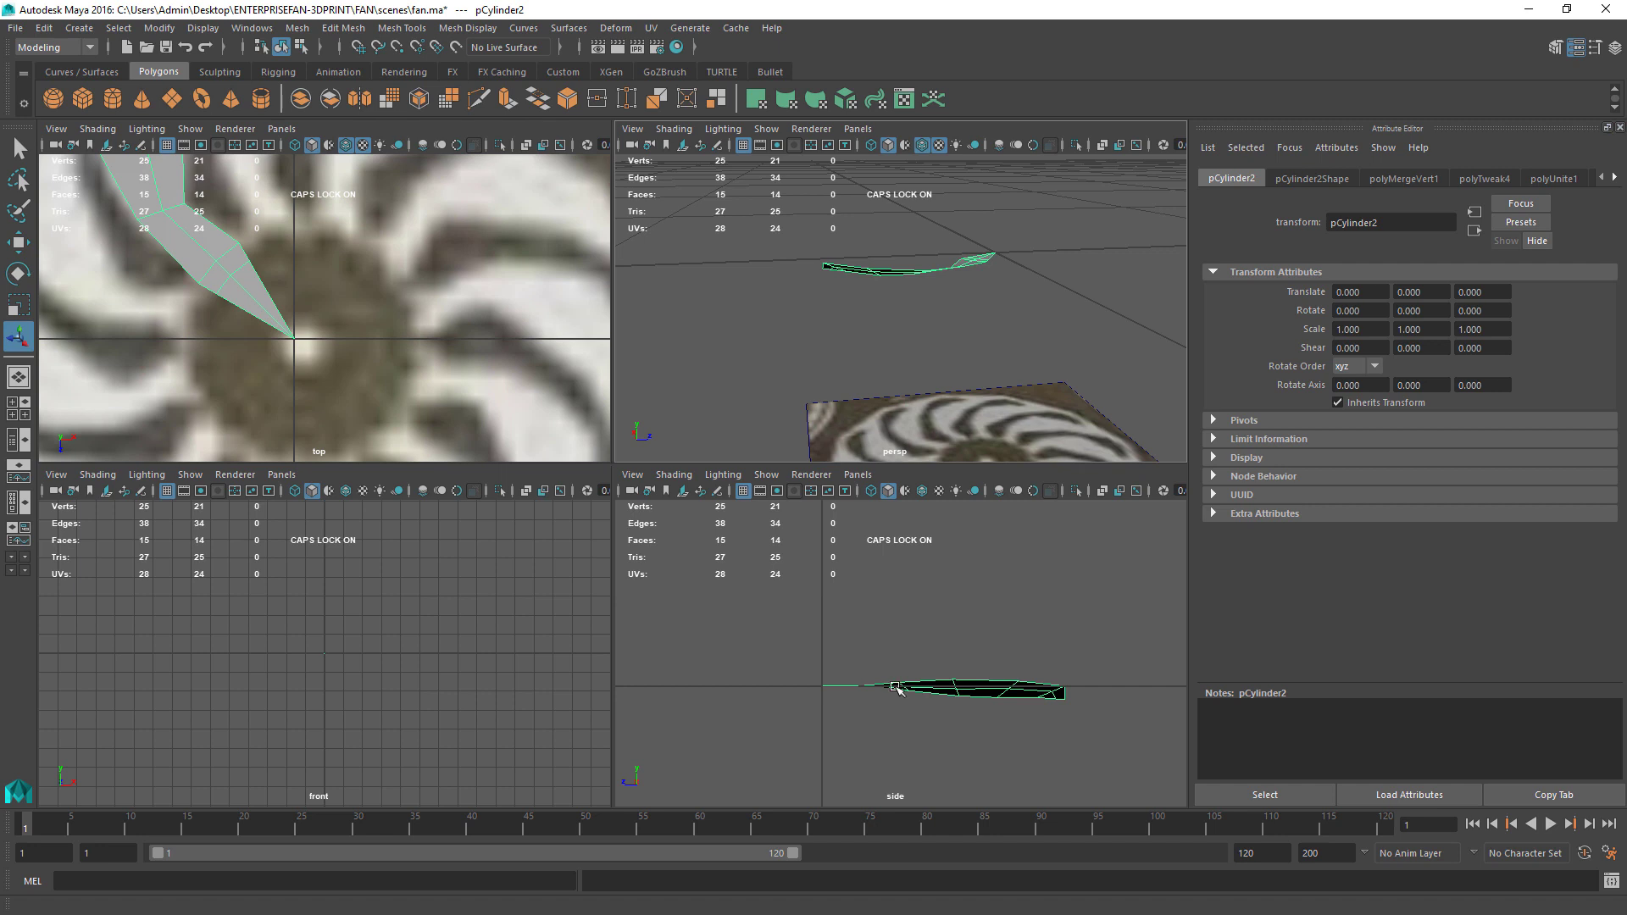
{"action": "key", "text": "space"}
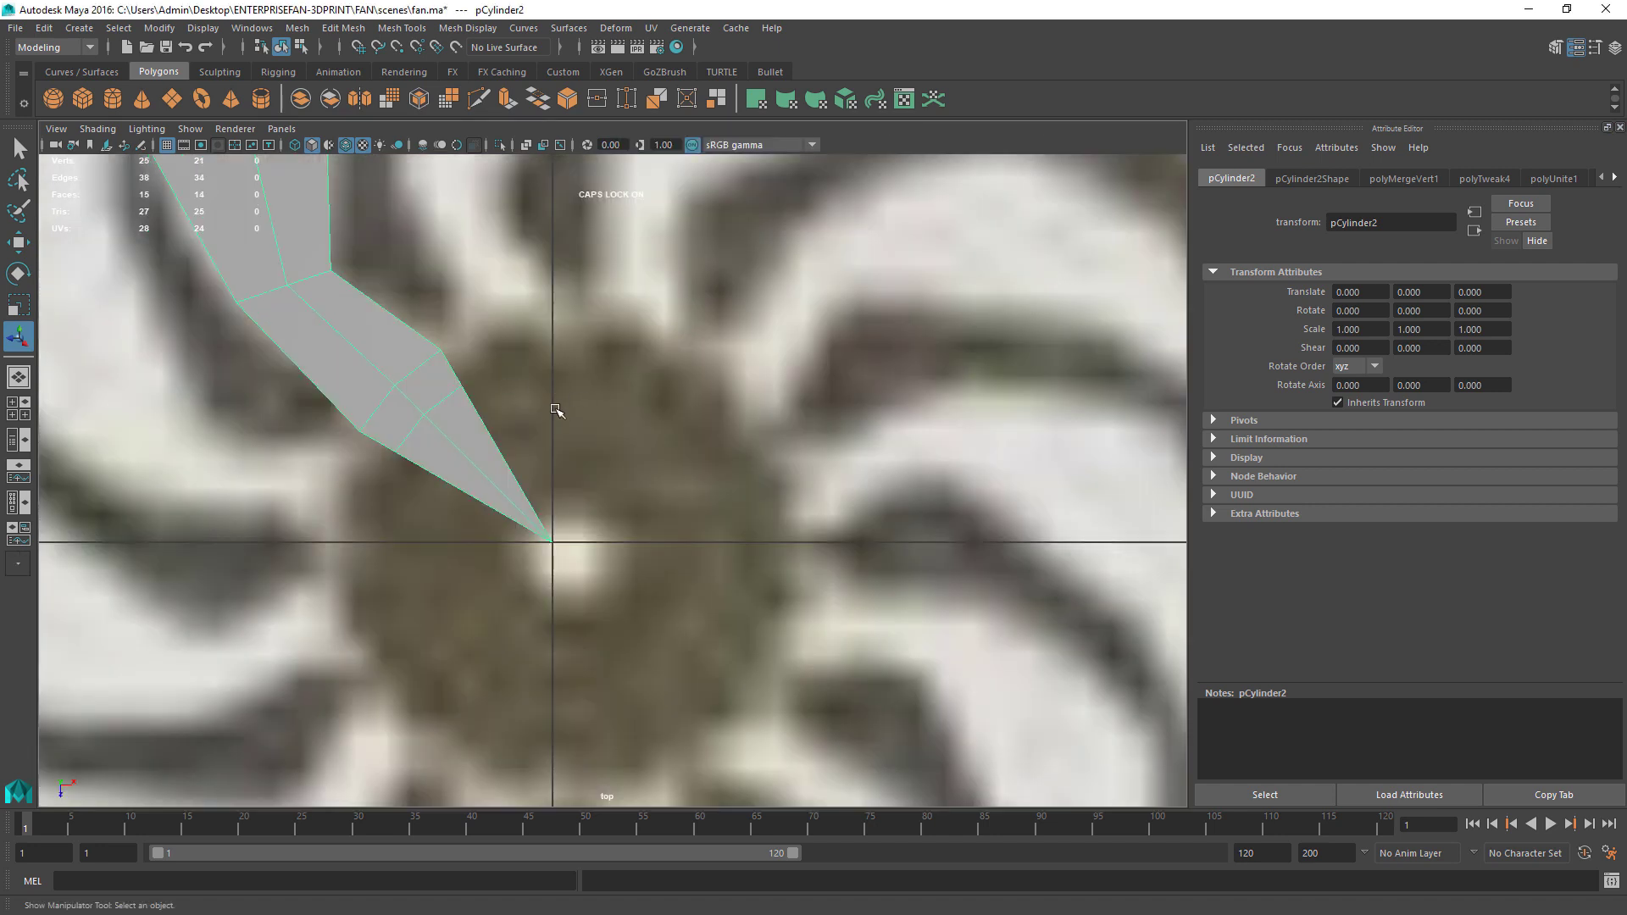
{"action": "scroll", "coordinate": [774, 422], "scroll_direction": "down", "scroll_amount": 10}
{"action": "scroll", "coordinate": [773, 415], "scroll_direction": "up", "scroll_amount": 5}
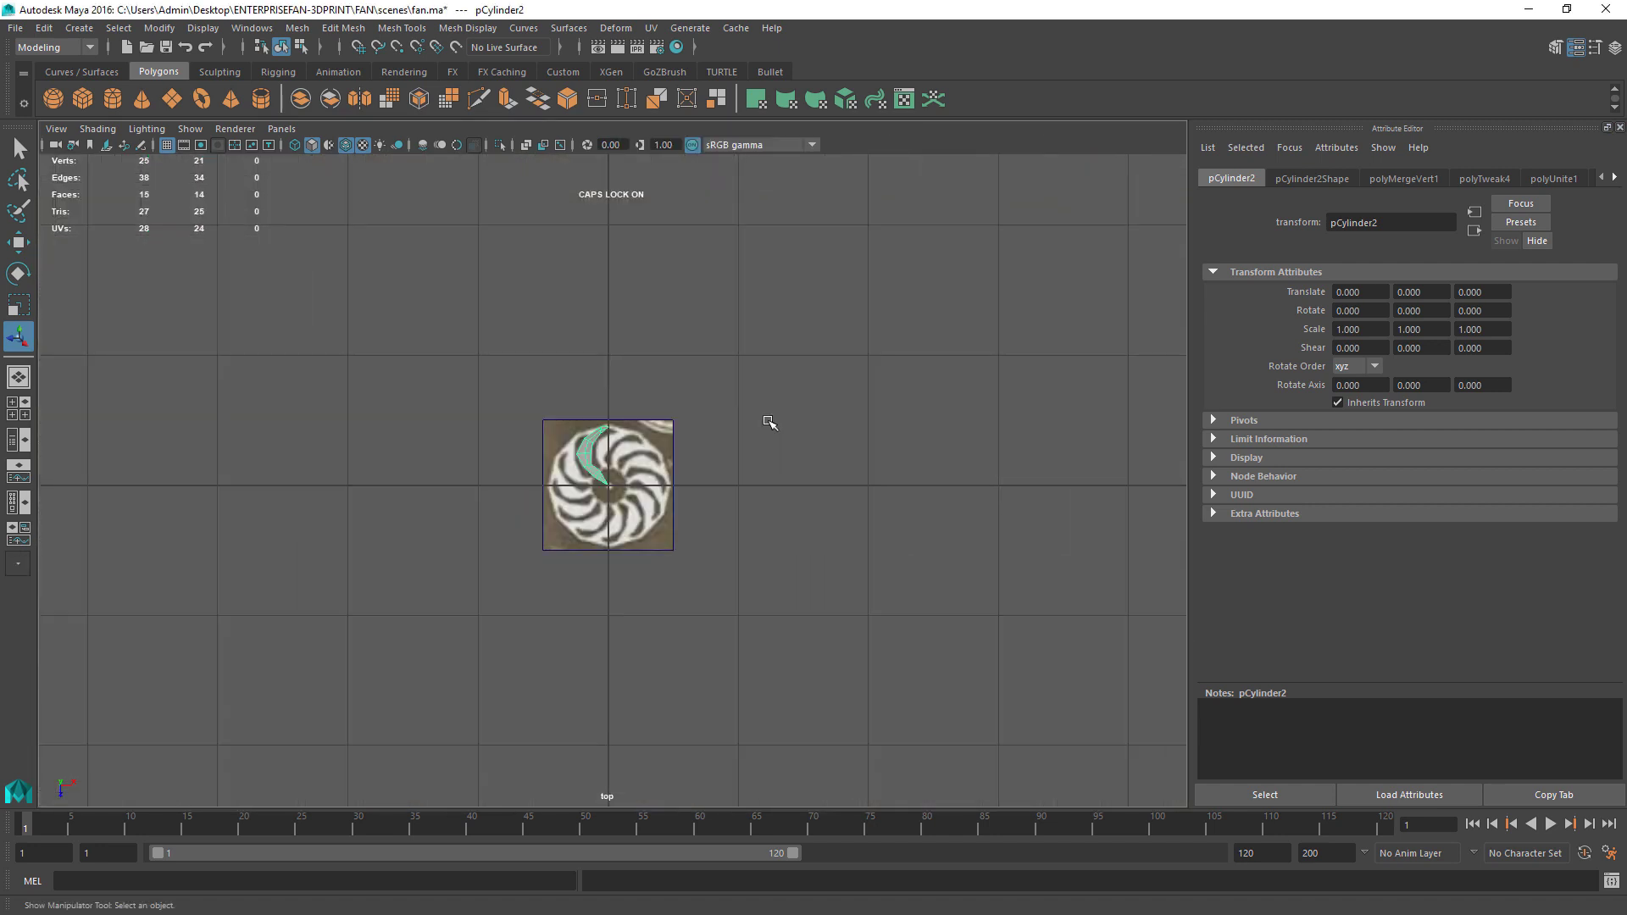
{"action": "scroll", "coordinate": [773, 398], "scroll_direction": "up", "scroll_amount": 2}
{"action": "right_click_drag", "start_coordinate": [555, 311], "coordinate": [474, 311]}
{"action": "left_click_drag", "start_coordinate": [542, 254], "coordinate": [626, 325]}
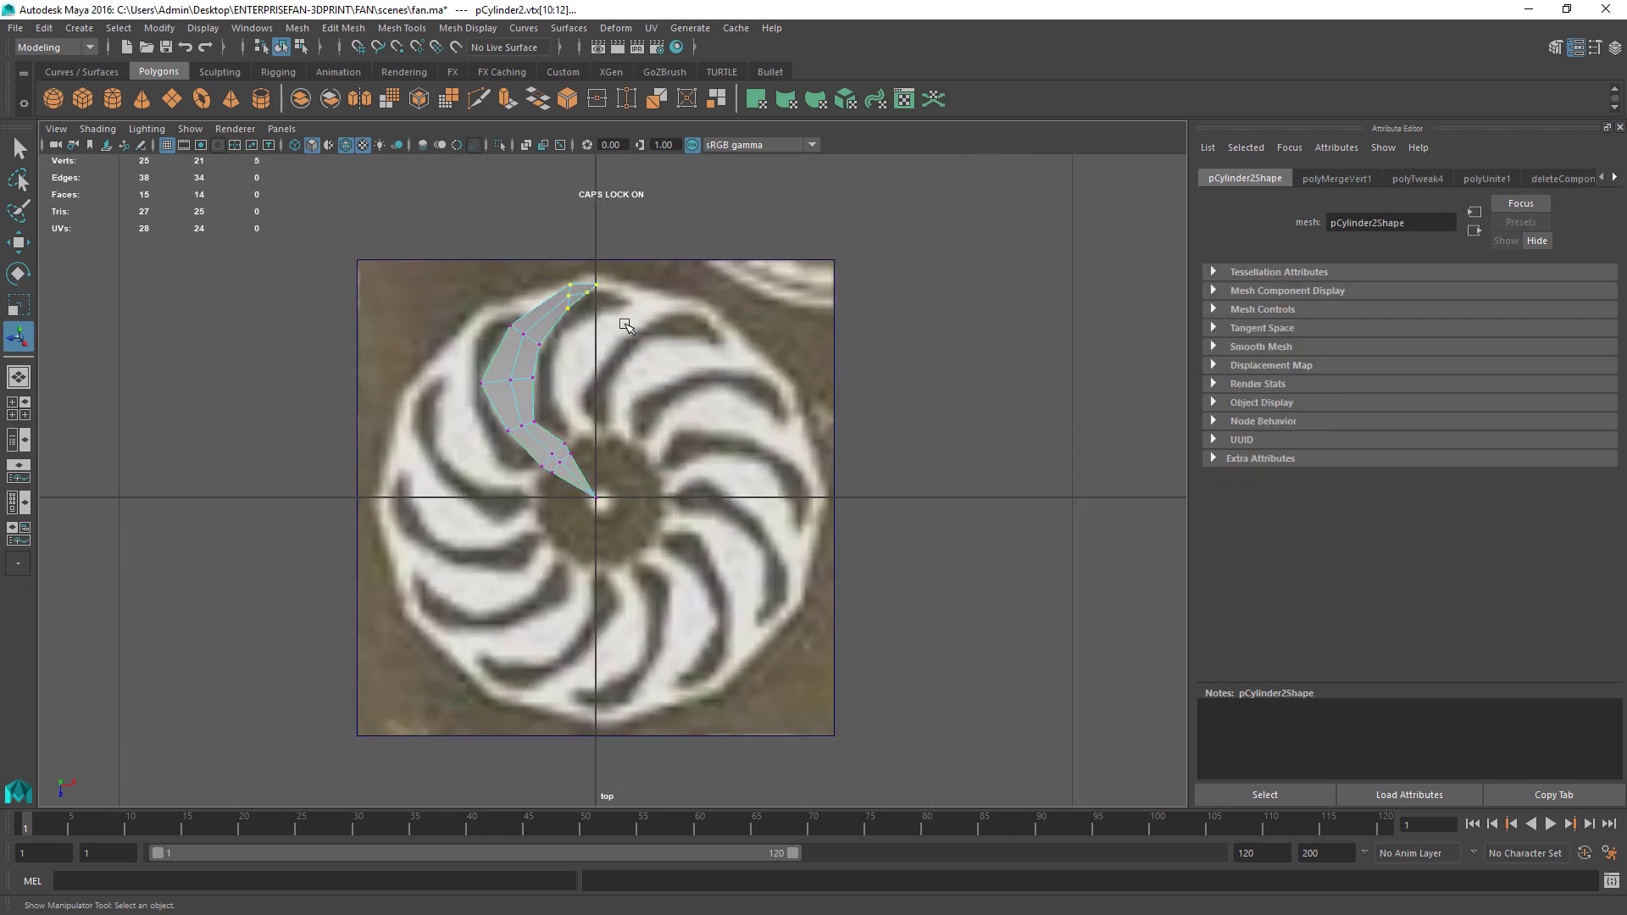
Step: In side view, lower the tip, bend and intermediate vertices along Y so the blade slopes down
{"action": "key", "text": "space"}
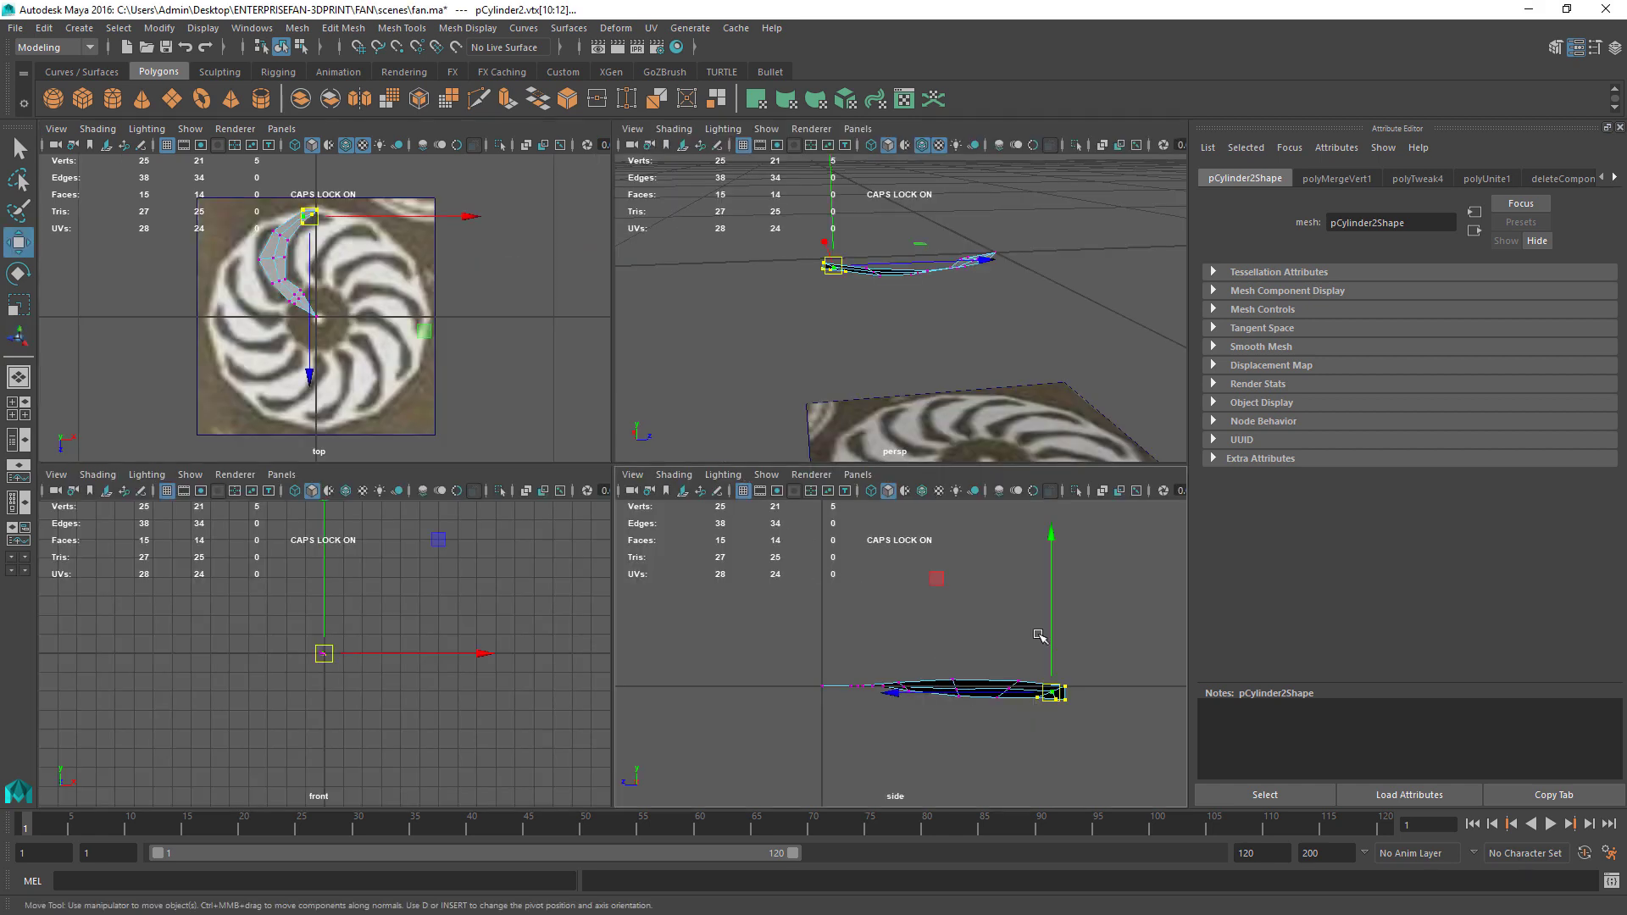
{"action": "key", "text": "w"}
{"action": "left_click_drag", "start_coordinate": [1051, 544], "coordinate": [1052, 608]}
{"action": "left_click_drag", "start_coordinate": [985, 666], "coordinate": [1036, 739]}
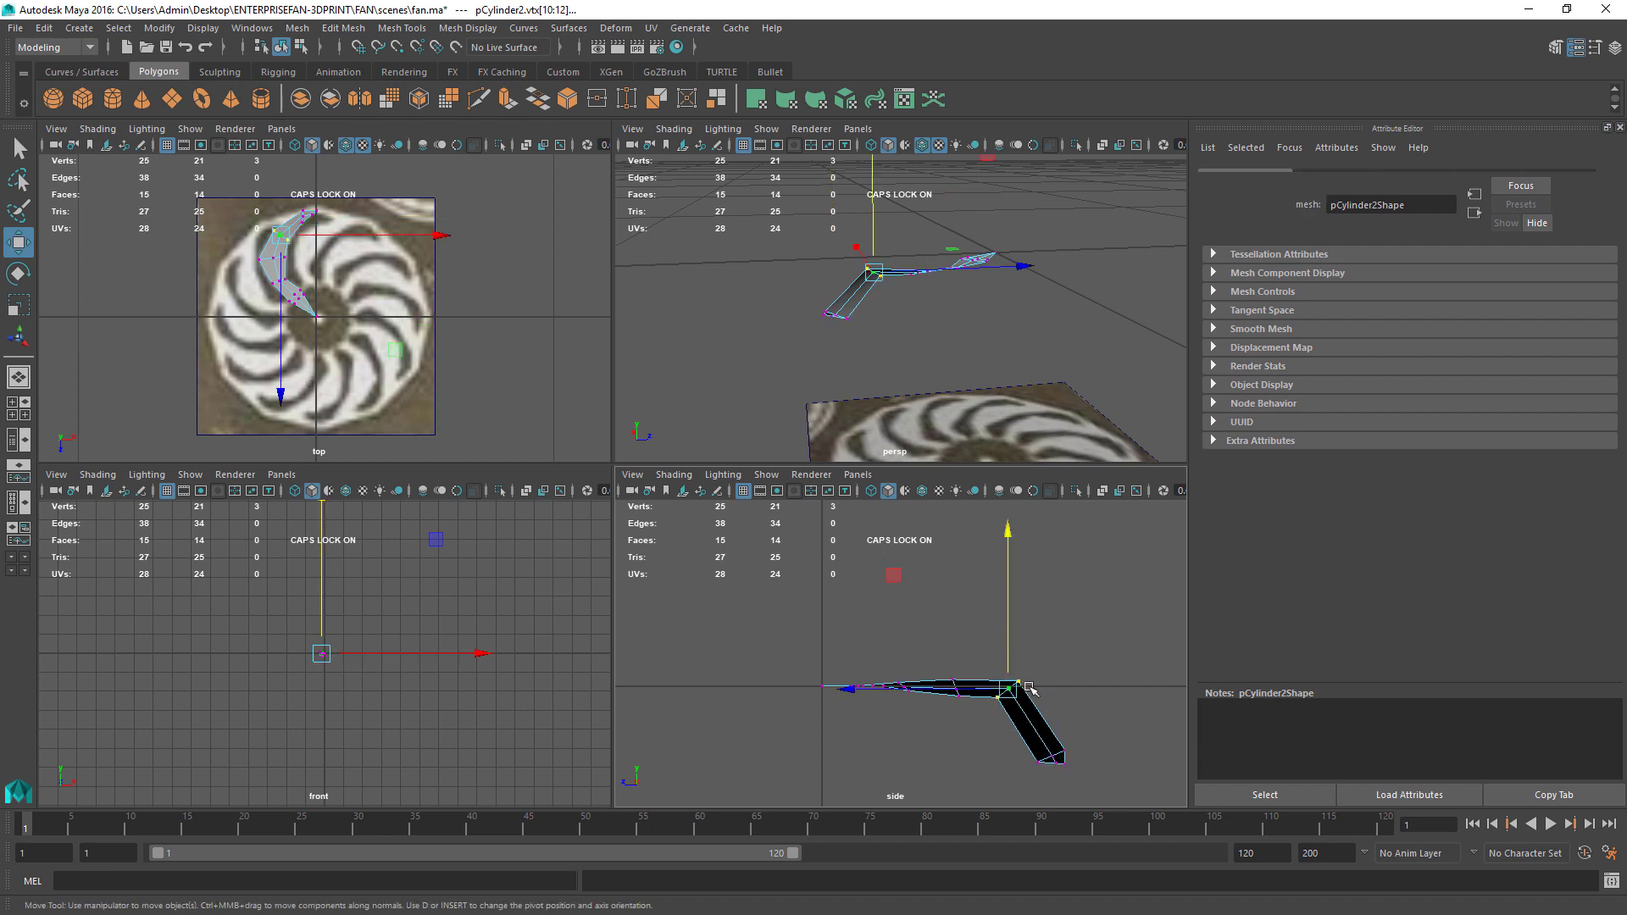
{"action": "left_click_drag", "start_coordinate": [1008, 549], "coordinate": [1008, 582]}
{"action": "left_click_drag", "start_coordinate": [928, 650], "coordinate": [985, 735]}
{"action": "left_click_drag", "start_coordinate": [953, 541], "coordinate": [954, 559]}
{"action": "left_click_drag", "start_coordinate": [897, 670], "coordinate": [911, 700]}
{"action": "left_click_drag", "start_coordinate": [904, 531], "coordinate": [904, 533]}
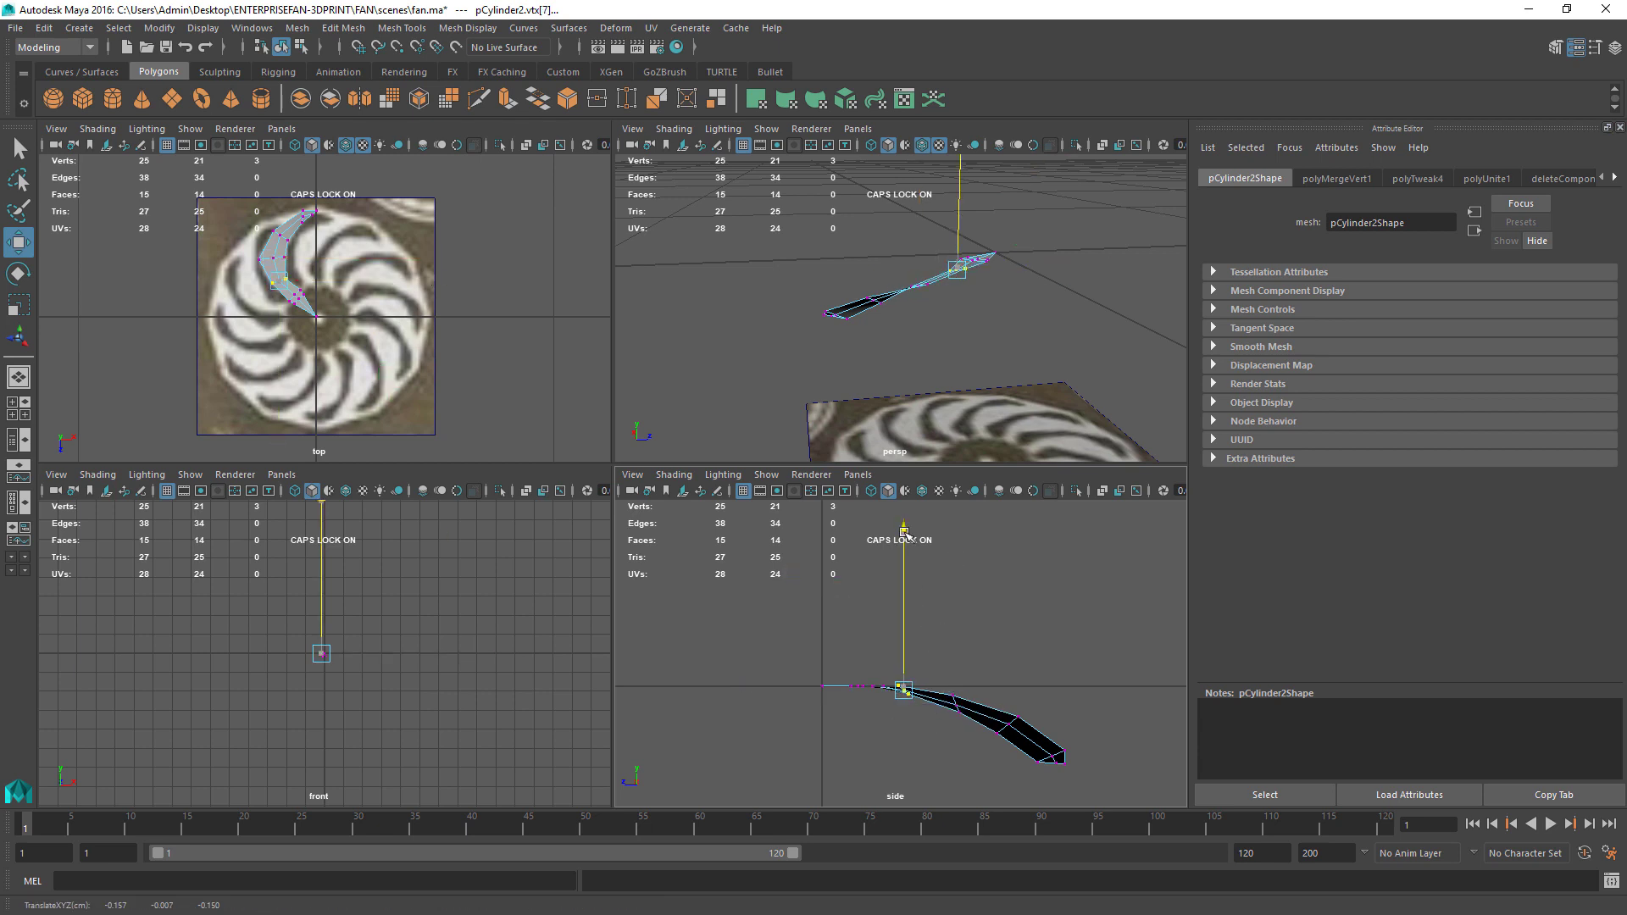
{"action": "left_click_drag", "start_coordinate": [1002, 786], "coordinate": [1098, 737]}
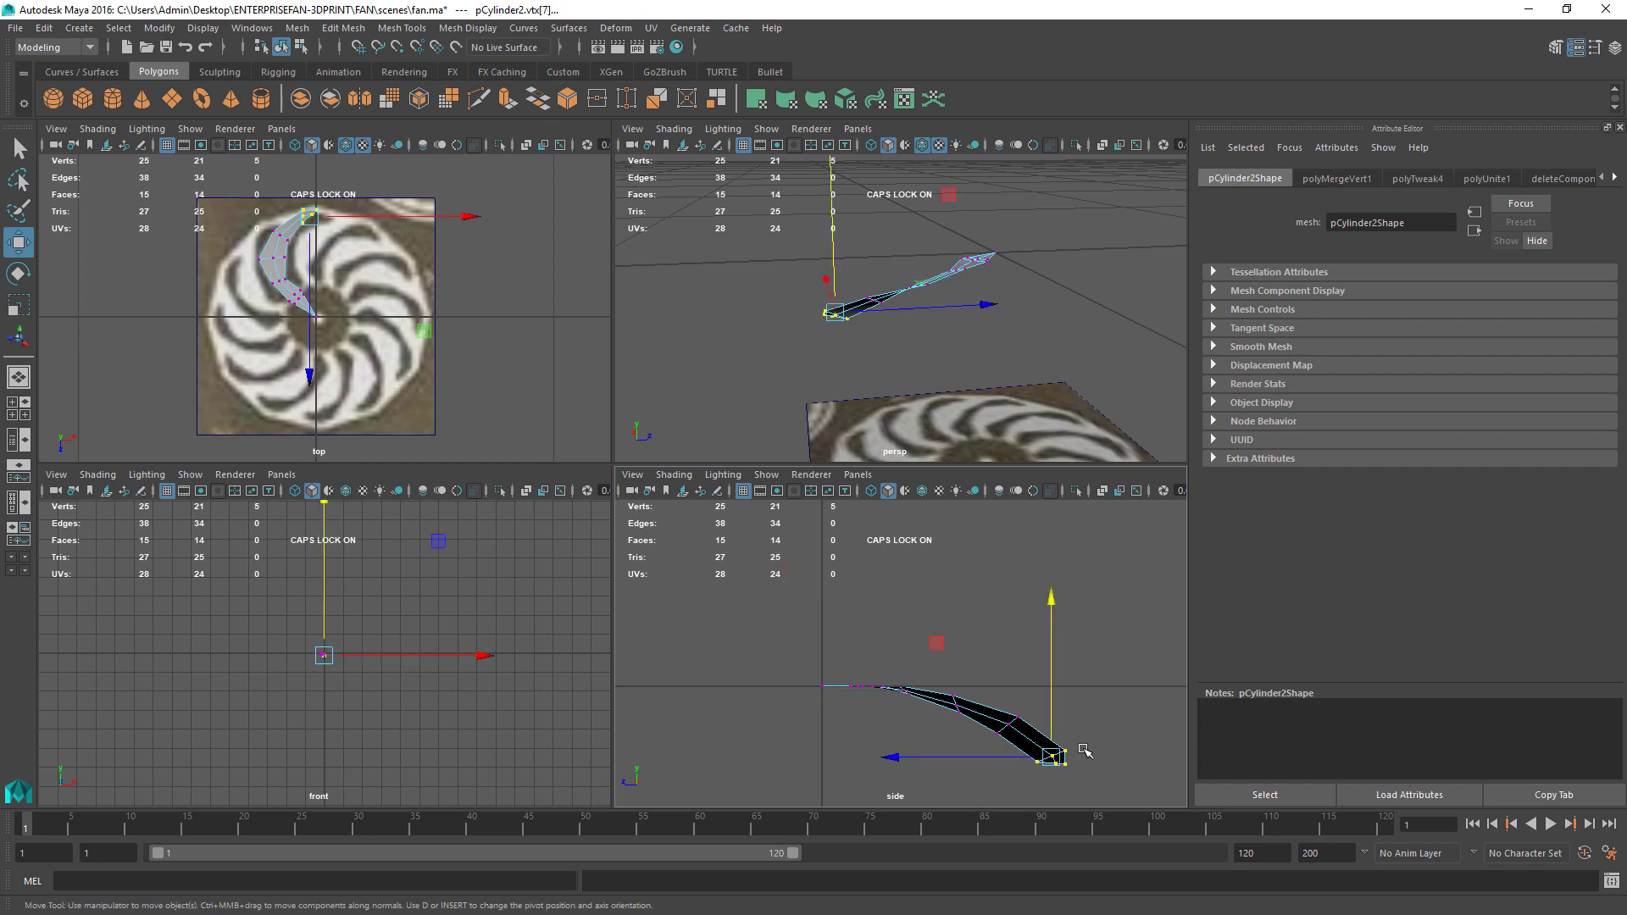
{"action": "left_click_drag", "start_coordinate": [1051, 593], "coordinate": [1049, 596]}
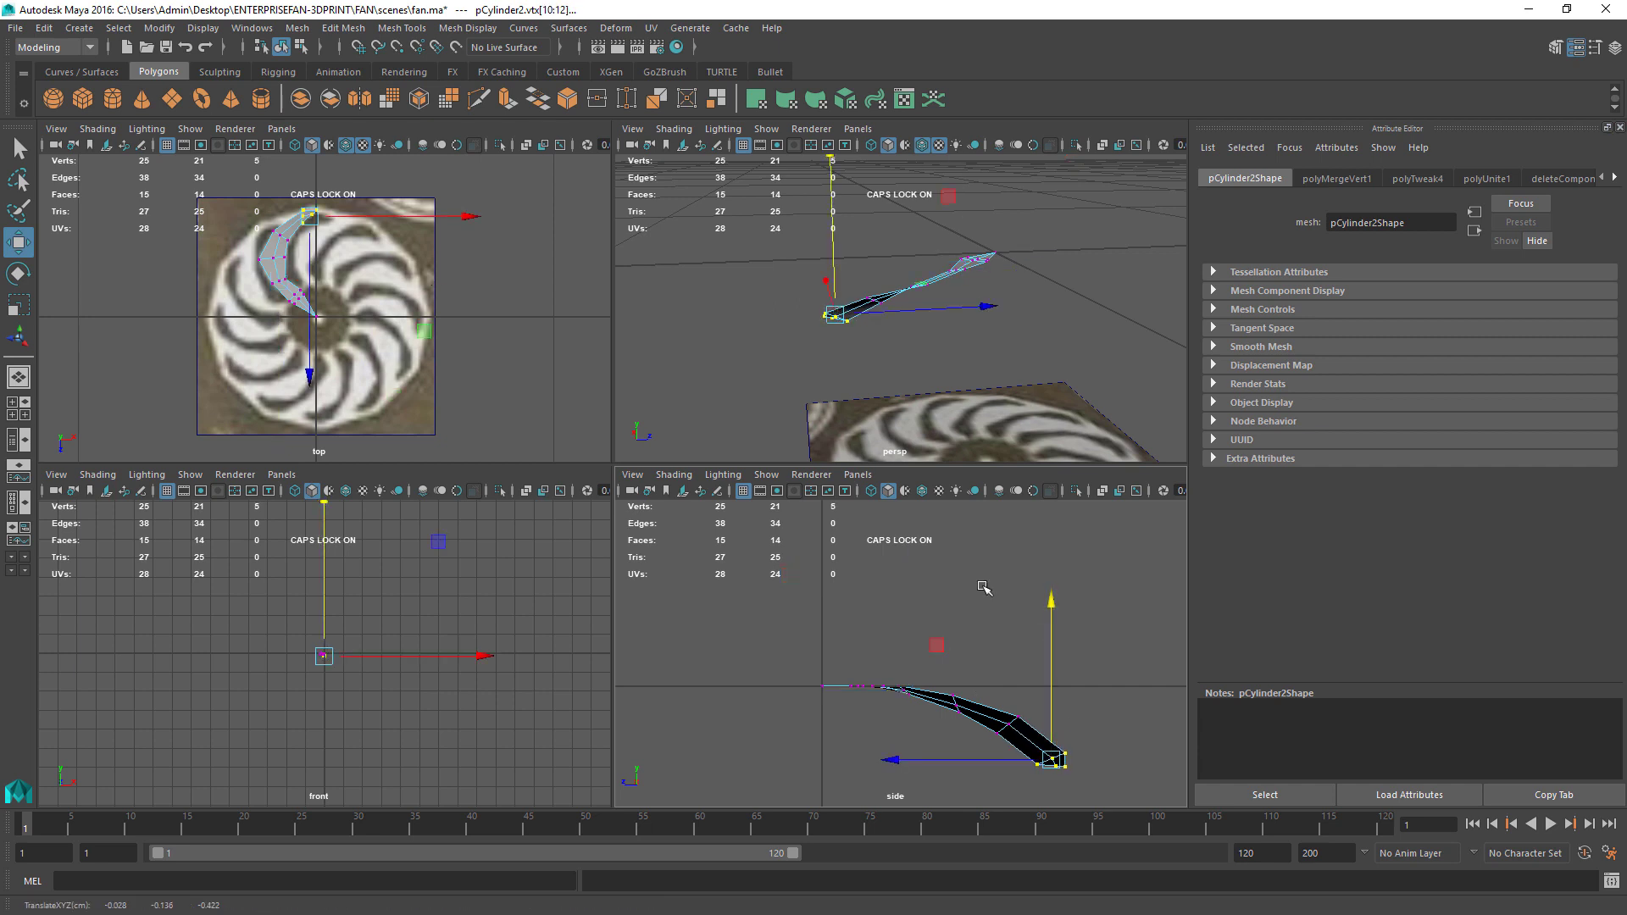
Step: Clear the selection, maximize the top view and return the blade to Object Mode
{"action": "left_click", "coordinate": [708, 346]}
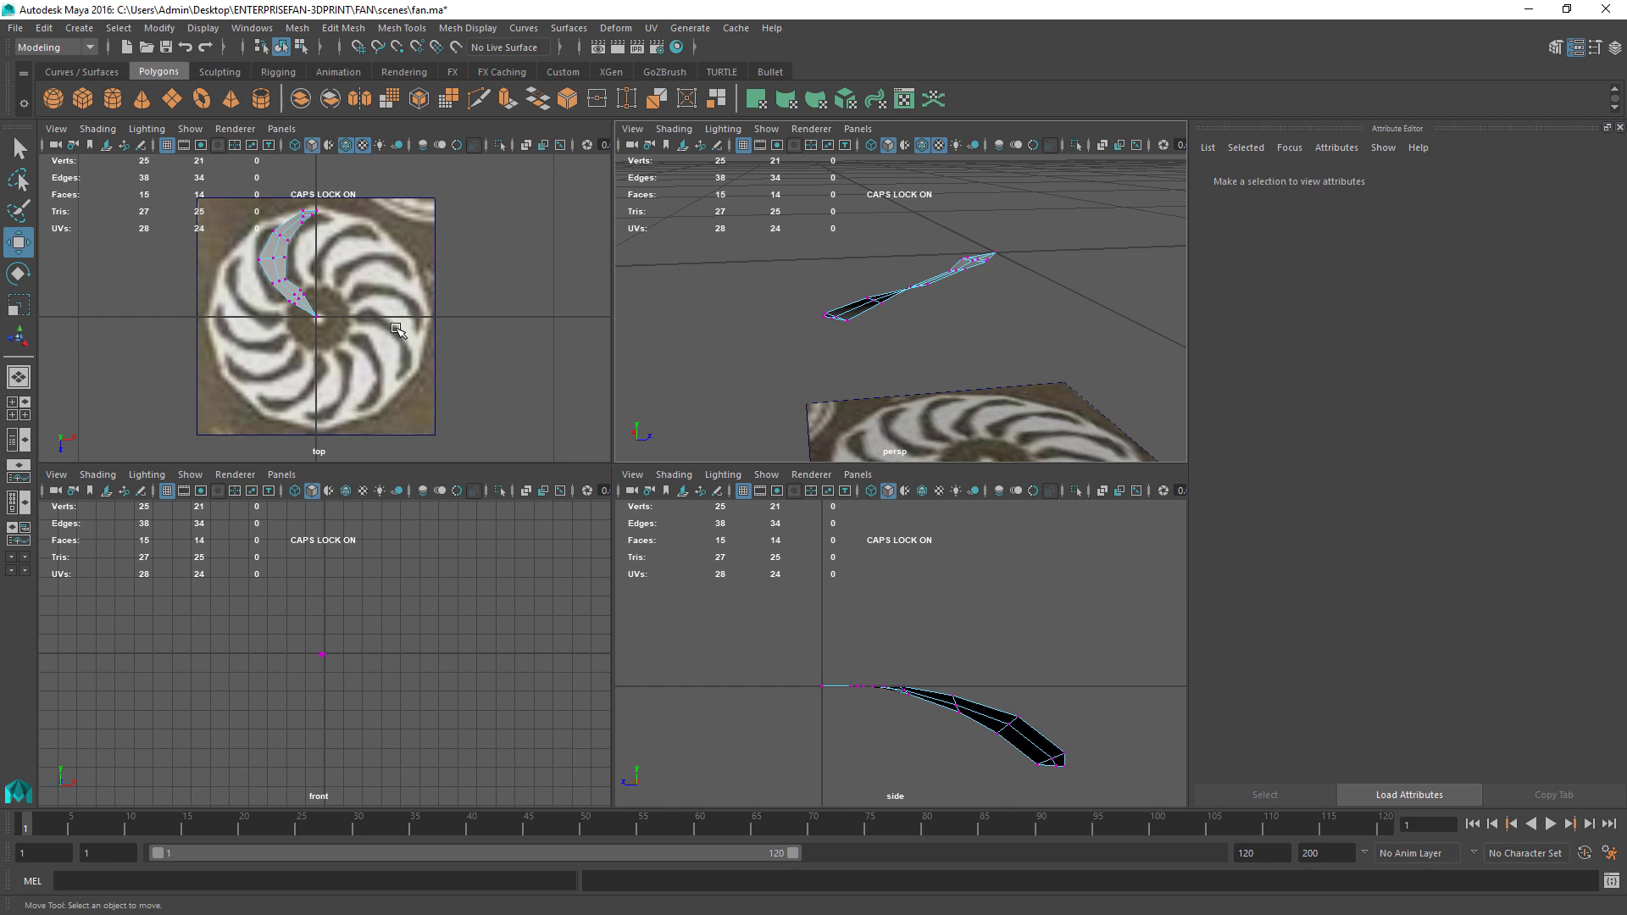
{"action": "key", "text": "space"}
{"action": "right_click_drag", "start_coordinate": [509, 412], "coordinate": [506, 412]}
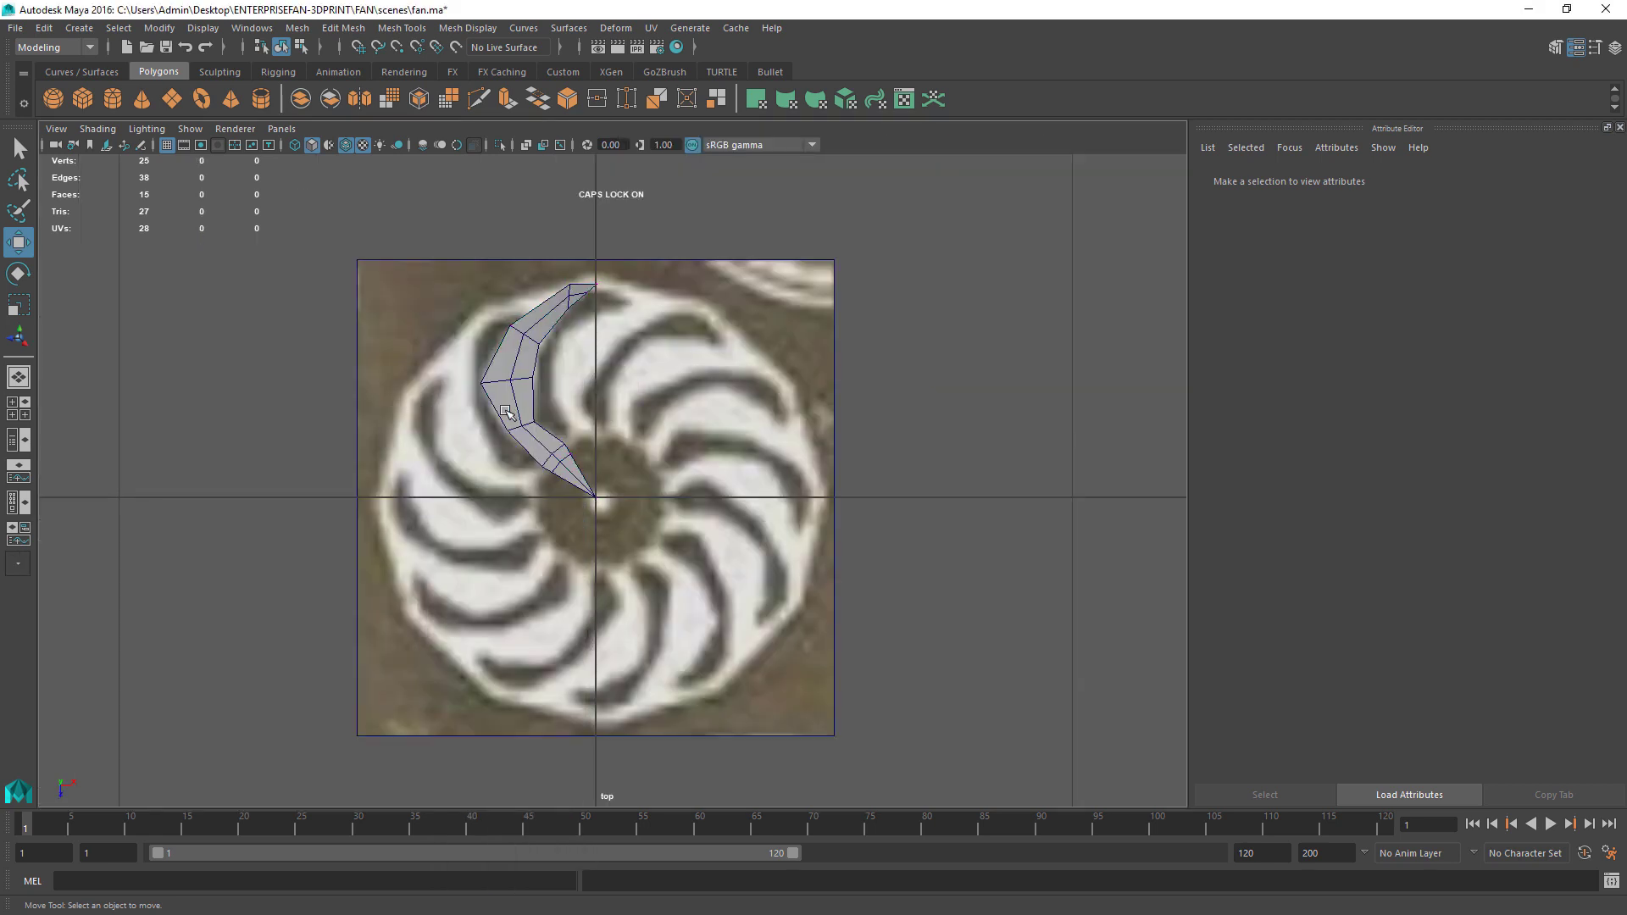
Step: Duplicate the blade with Ctrl+D and rotate the copy -30° in Y
{"action": "left_click", "coordinate": [506, 412]}
{"action": "scroll", "coordinate": [693, 459], "scroll_direction": "up", "scroll_amount": 4}
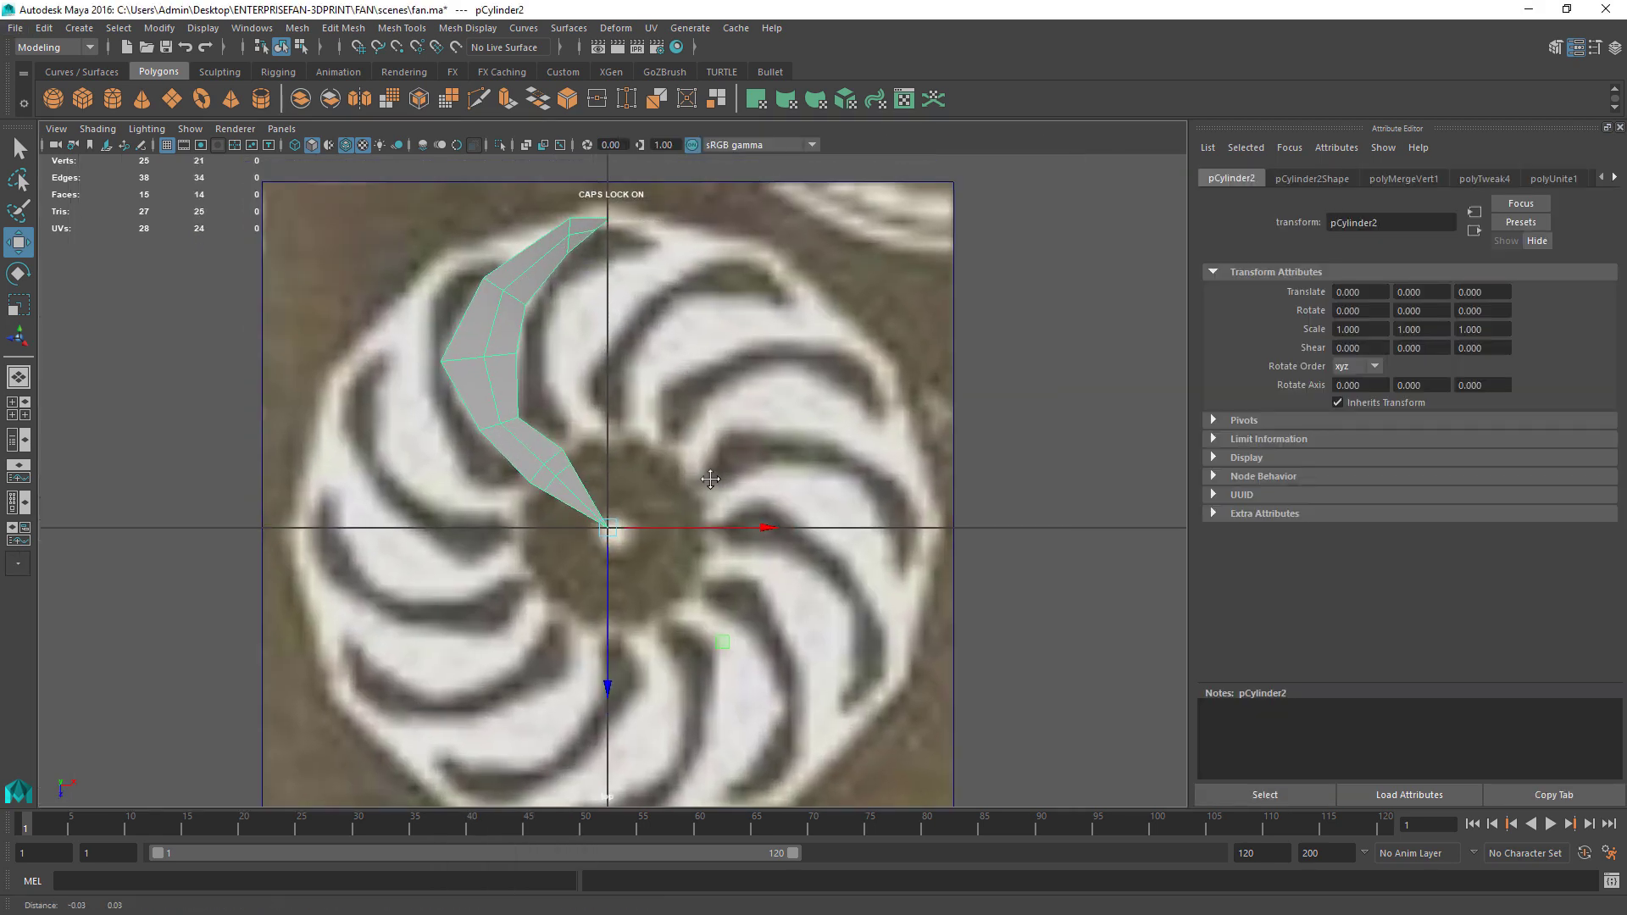
{"action": "middle_click_drag", "start_coordinate": [610, 495], "coordinate": [616, 507], "text": "alt"}
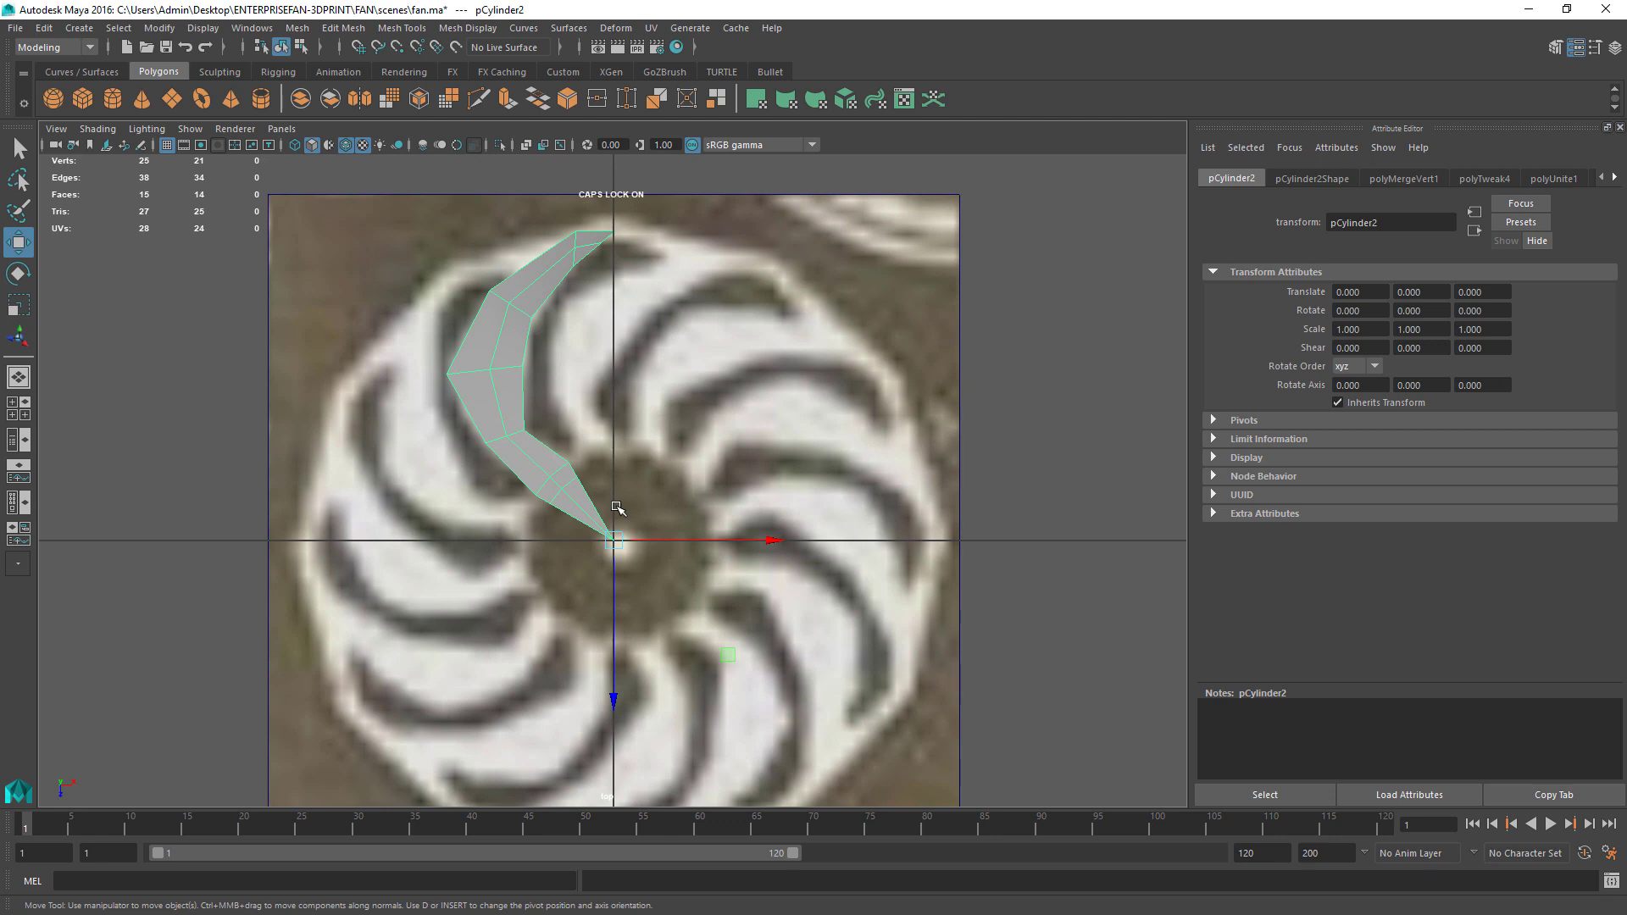
{"action": "key", "text": "ctrl+d"}
{"action": "key", "text": "e"}
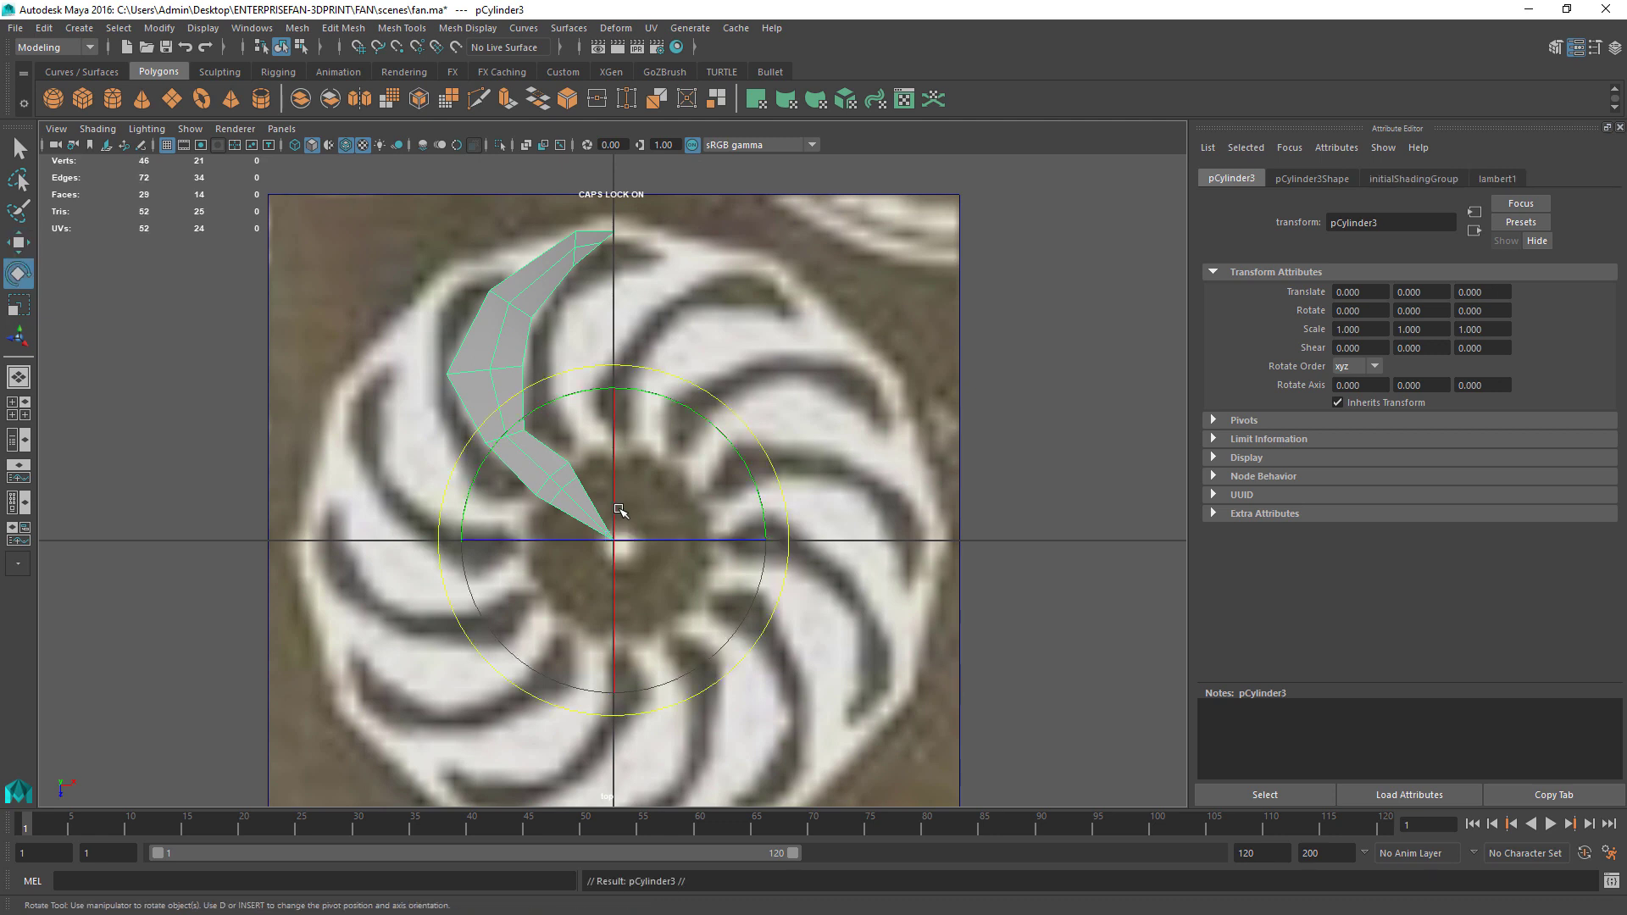
{"action": "left_click_drag", "start_coordinate": [571, 395], "coordinate": [649, 390]}
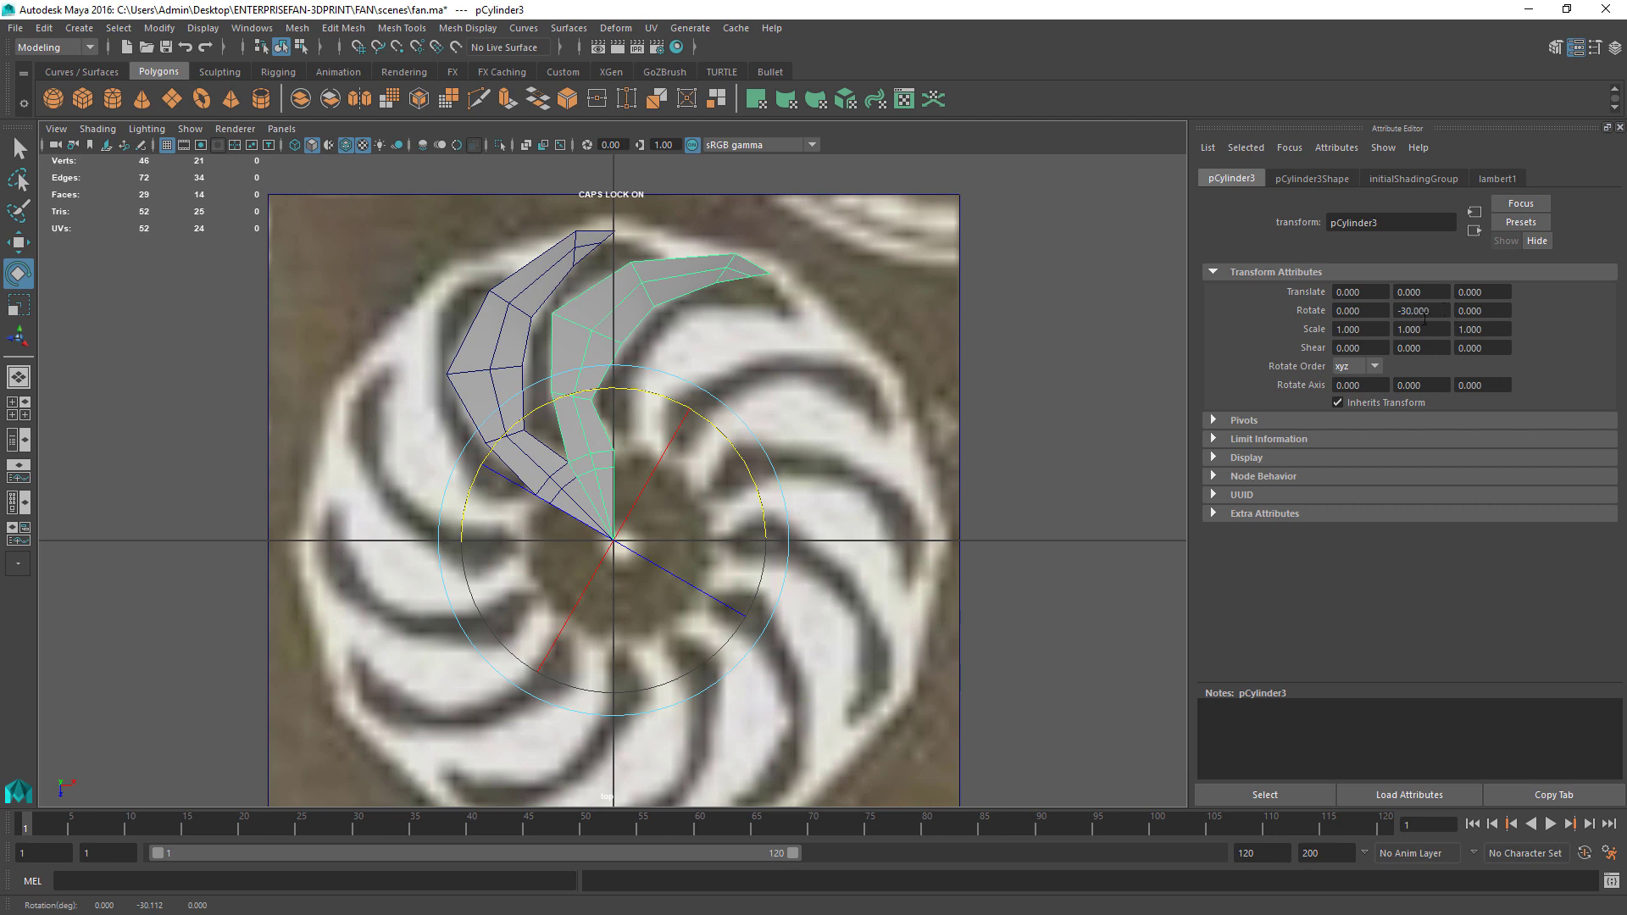
Step: Repeat the rotated duplicate around the fan, then select all blades without the reference image
{"action": "key", "text": "shift+d"}
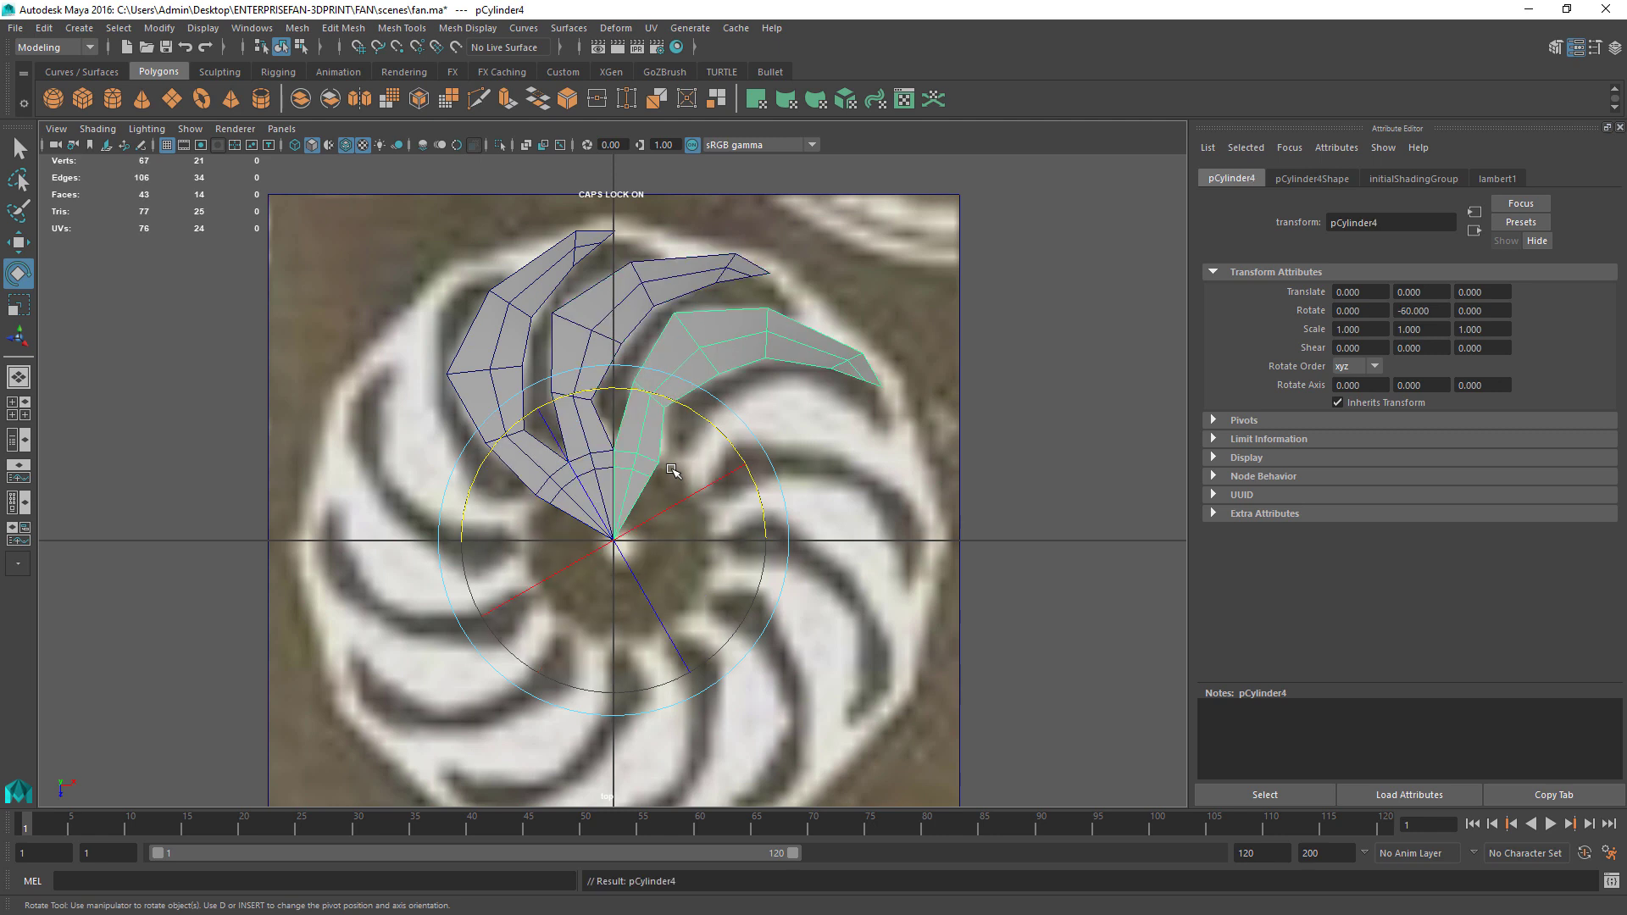
{"action": "key", "text": "shift+d"}
{"action": "key", "text": "shift+d"}
{"action": "key", "text": "shift+d"}
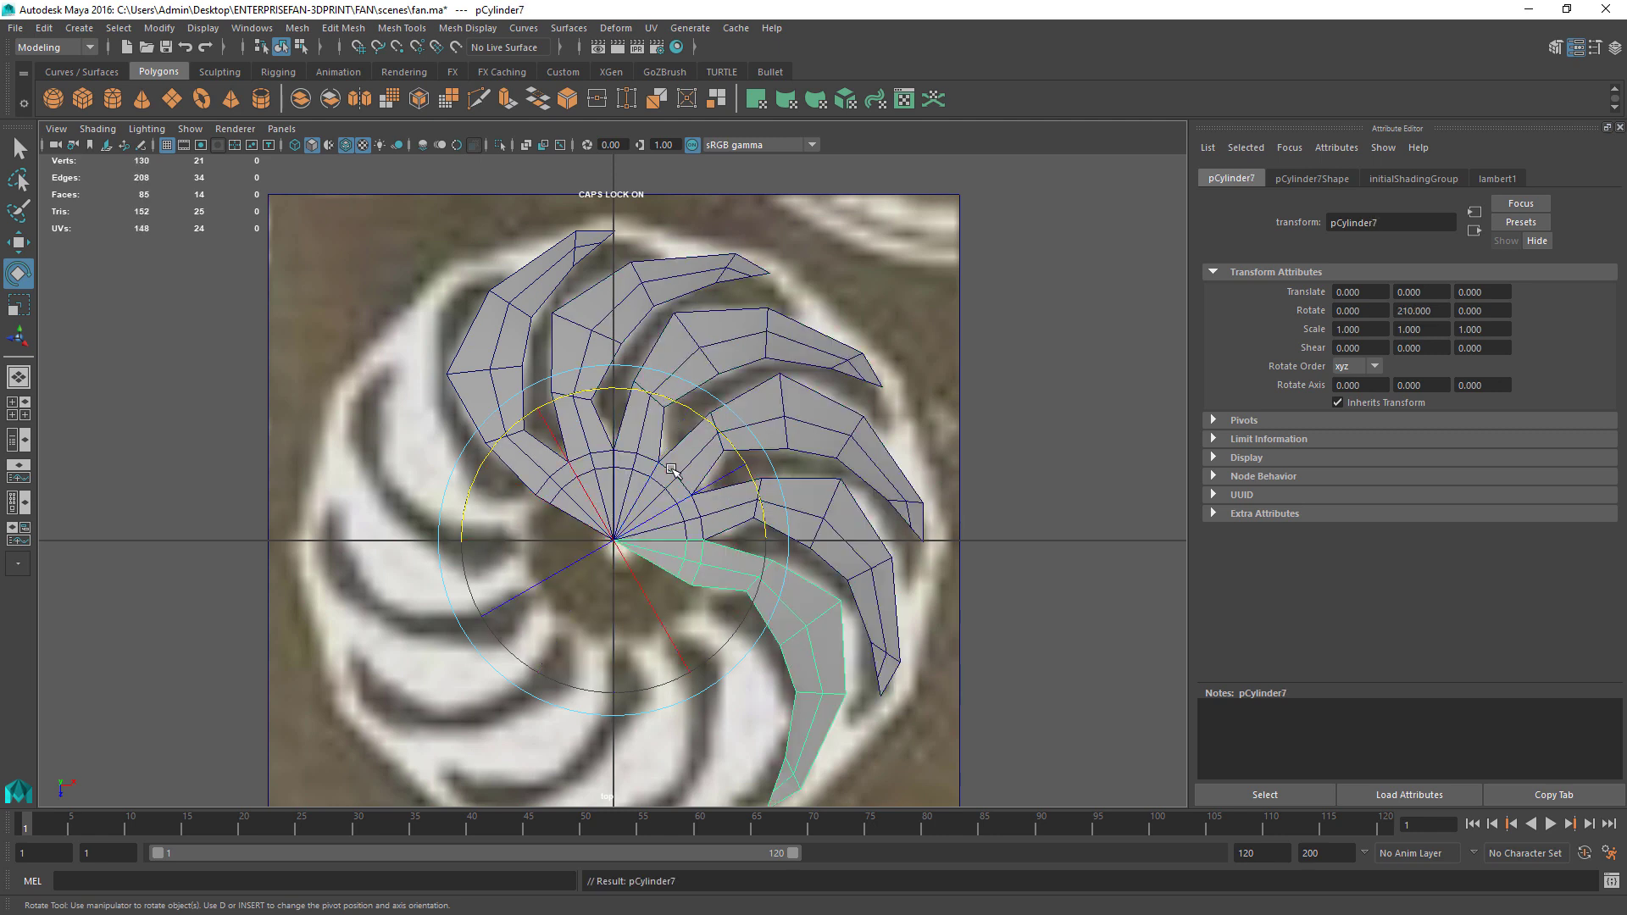
{"action": "key", "text": "shift+d"}
{"action": "key", "text": "shift+d"}
{"action": "key", "text": "shift+d"}
{"action": "key", "text": "shift+d"}
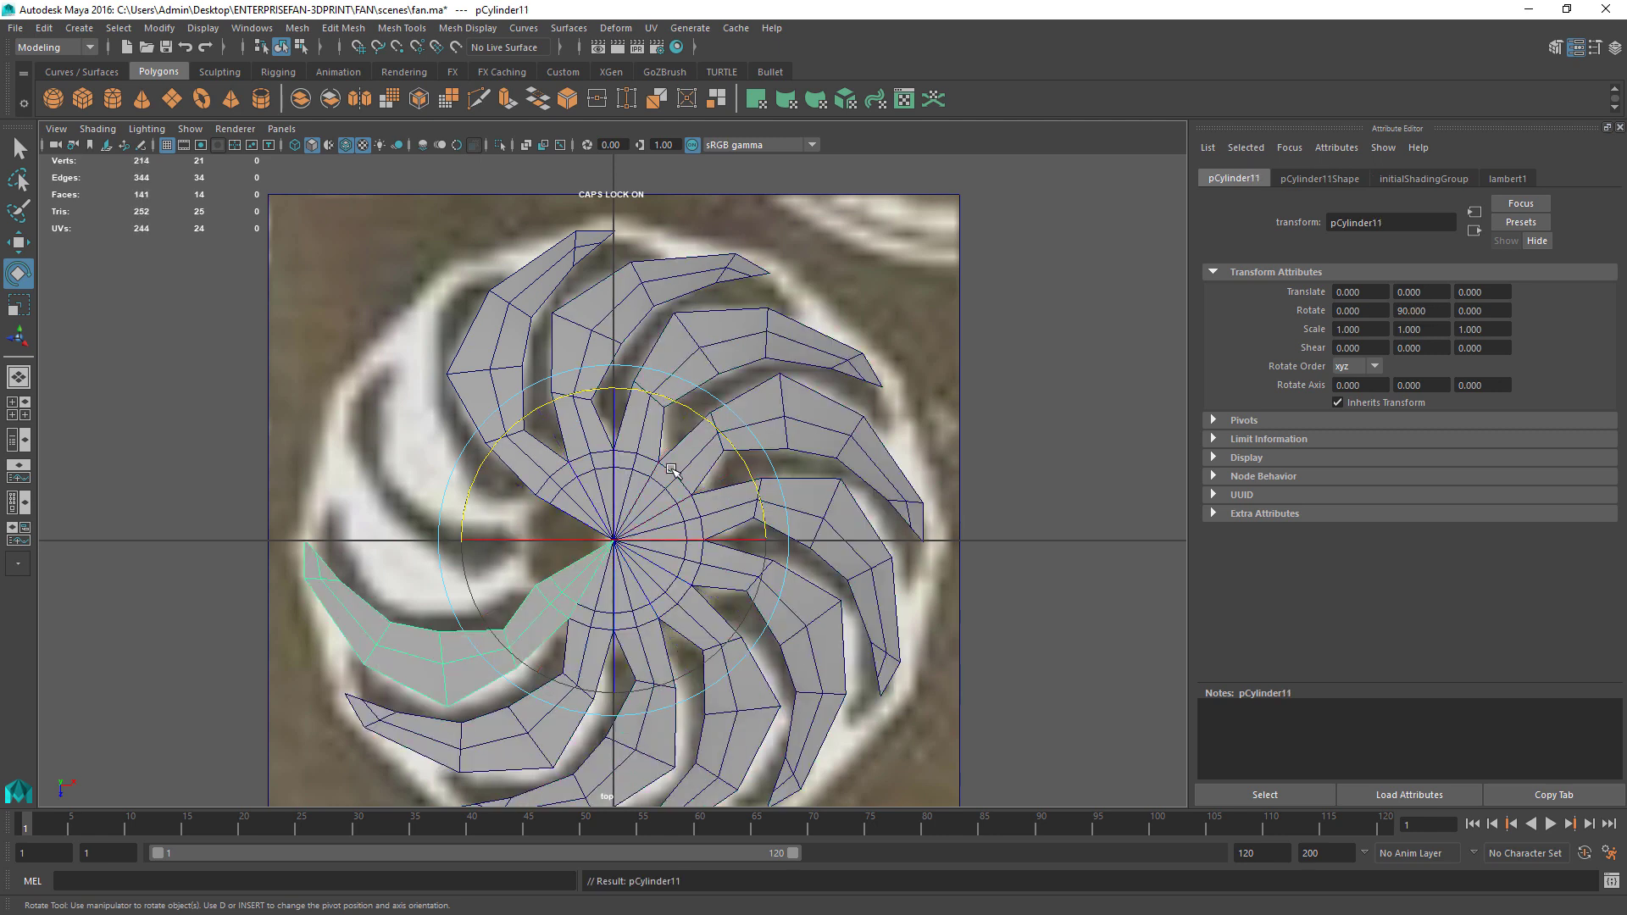
{"action": "key", "text": "shift+d"}
{"action": "key", "text": "shift+d"}
{"action": "left_click_drag", "start_coordinate": [244, 252], "coordinate": [899, 826]}
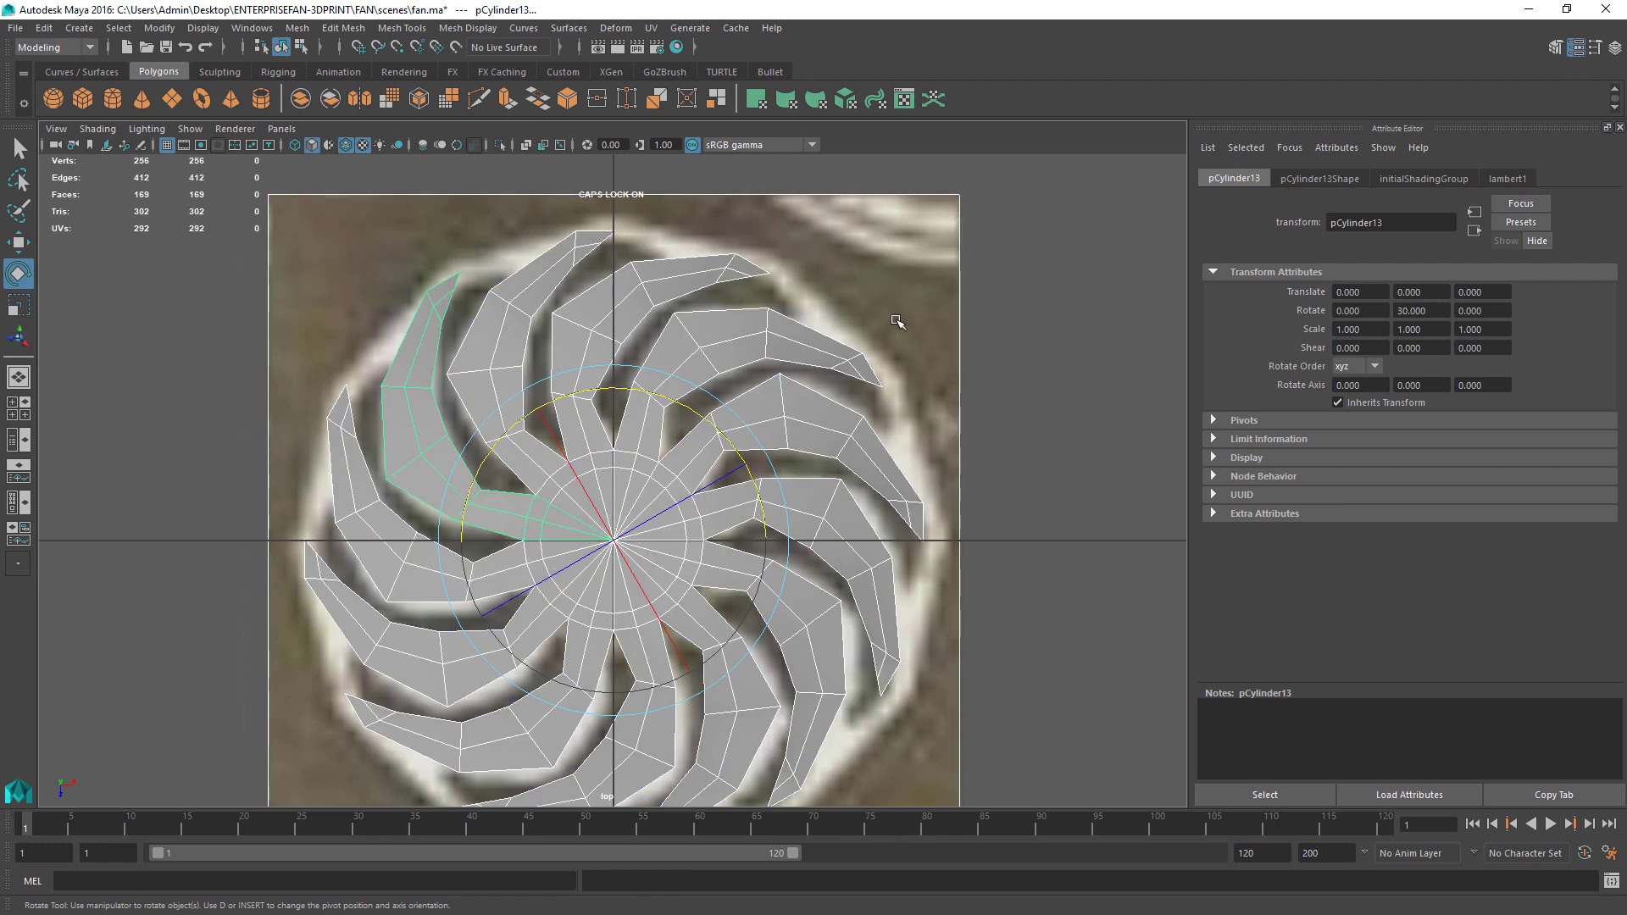
{"action": "left_click", "coordinate": [955, 303], "text": "shift"}
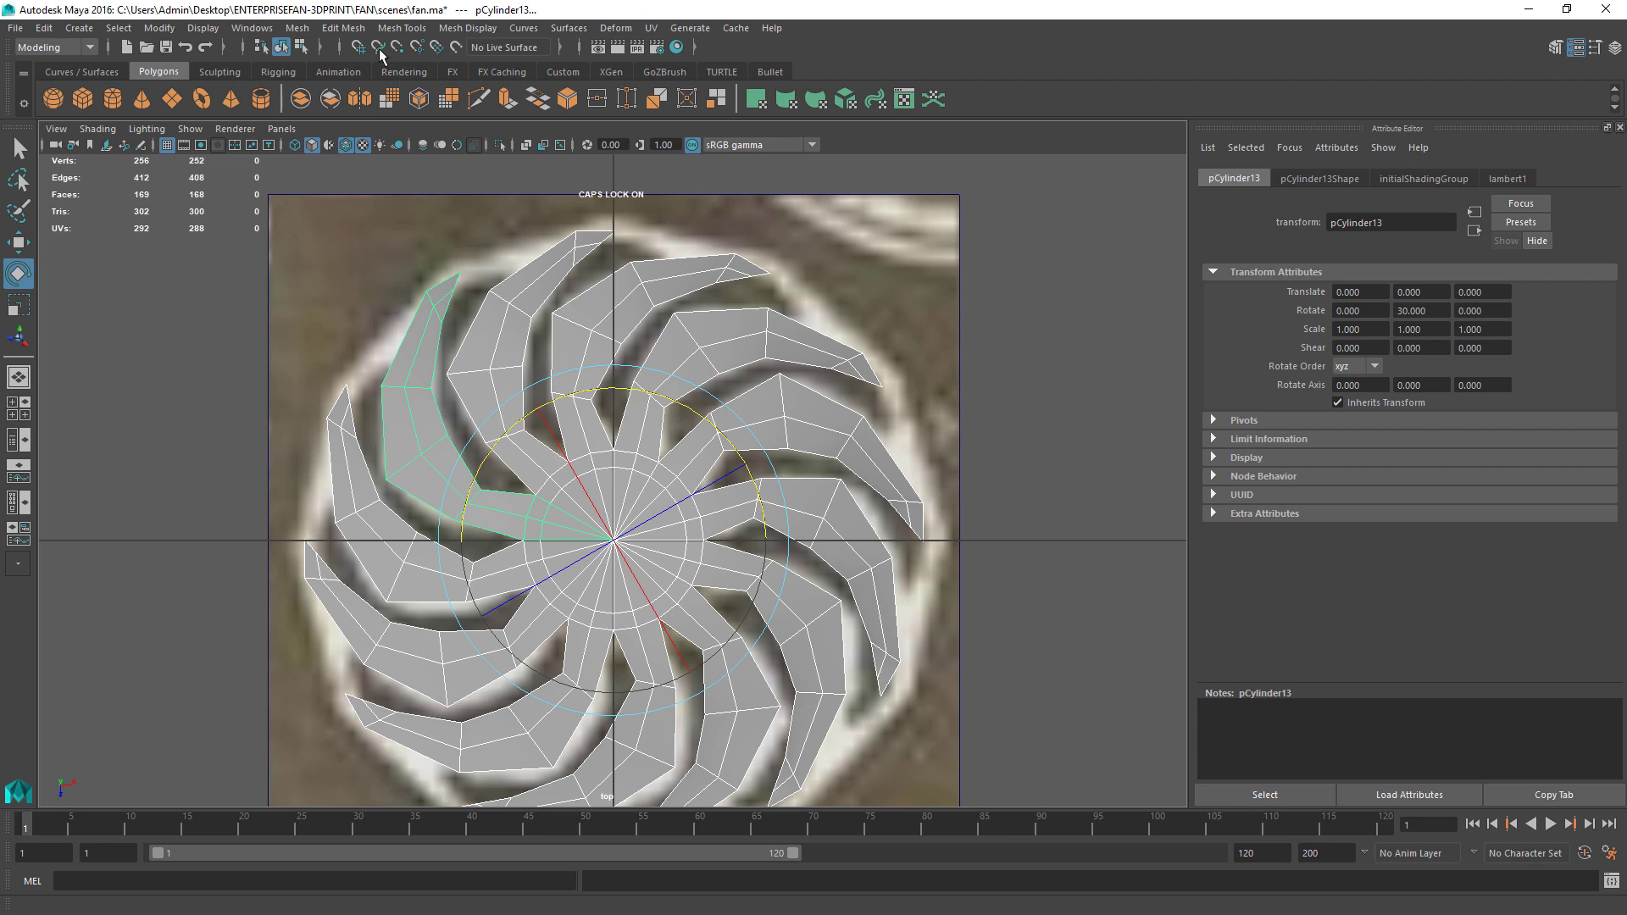
{"action": "left_click", "coordinate": [298, 28]}
Step: Combine the blades into pCylinder14 and merge its overlapping vertices, leaving 221 vertices
{"action": "left_click", "coordinate": [315, 90]}
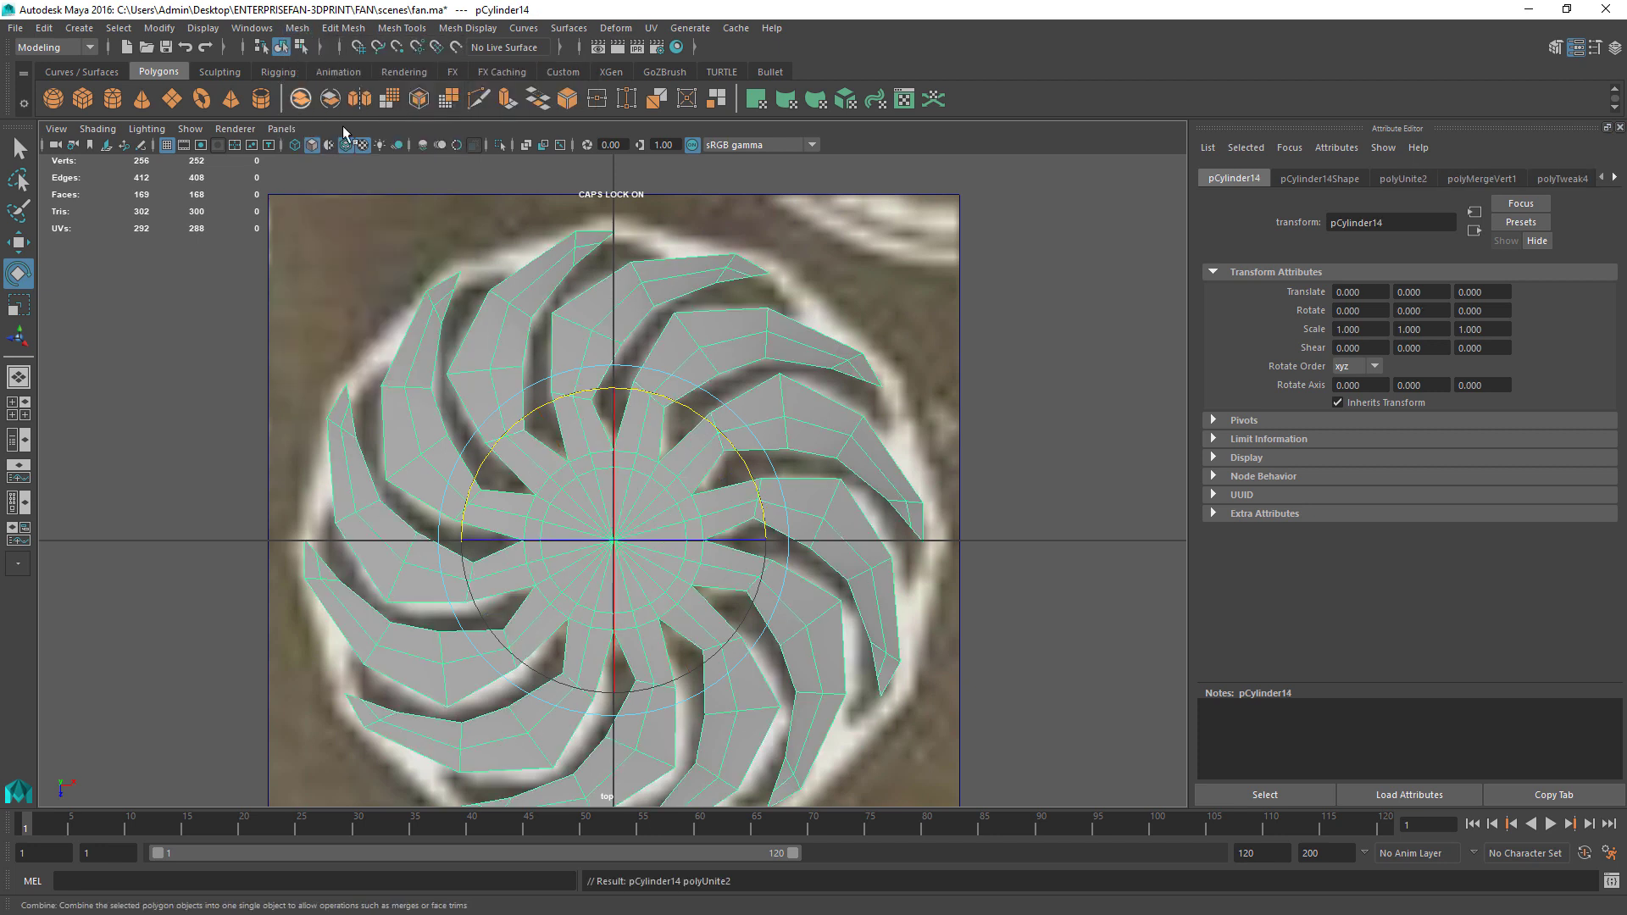
{"action": "right_click_drag", "start_coordinate": [567, 315], "coordinate": [485, 317]}
{"action": "left_click_drag", "start_coordinate": [280, 222], "coordinate": [983, 803]}
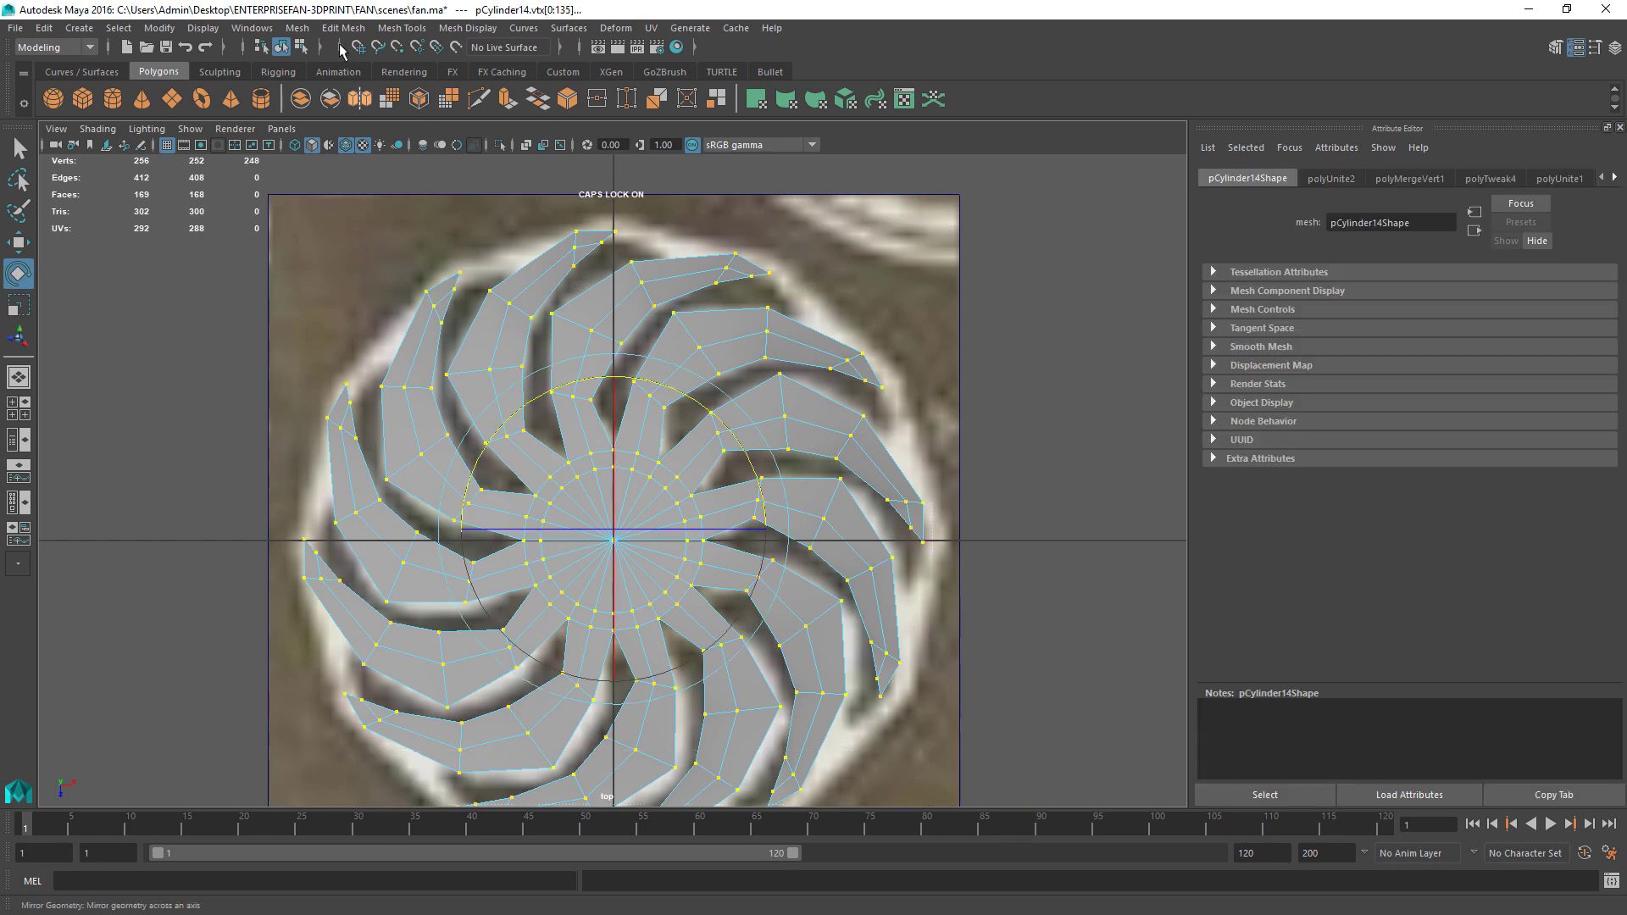
{"action": "left_click", "coordinate": [392, 28]}
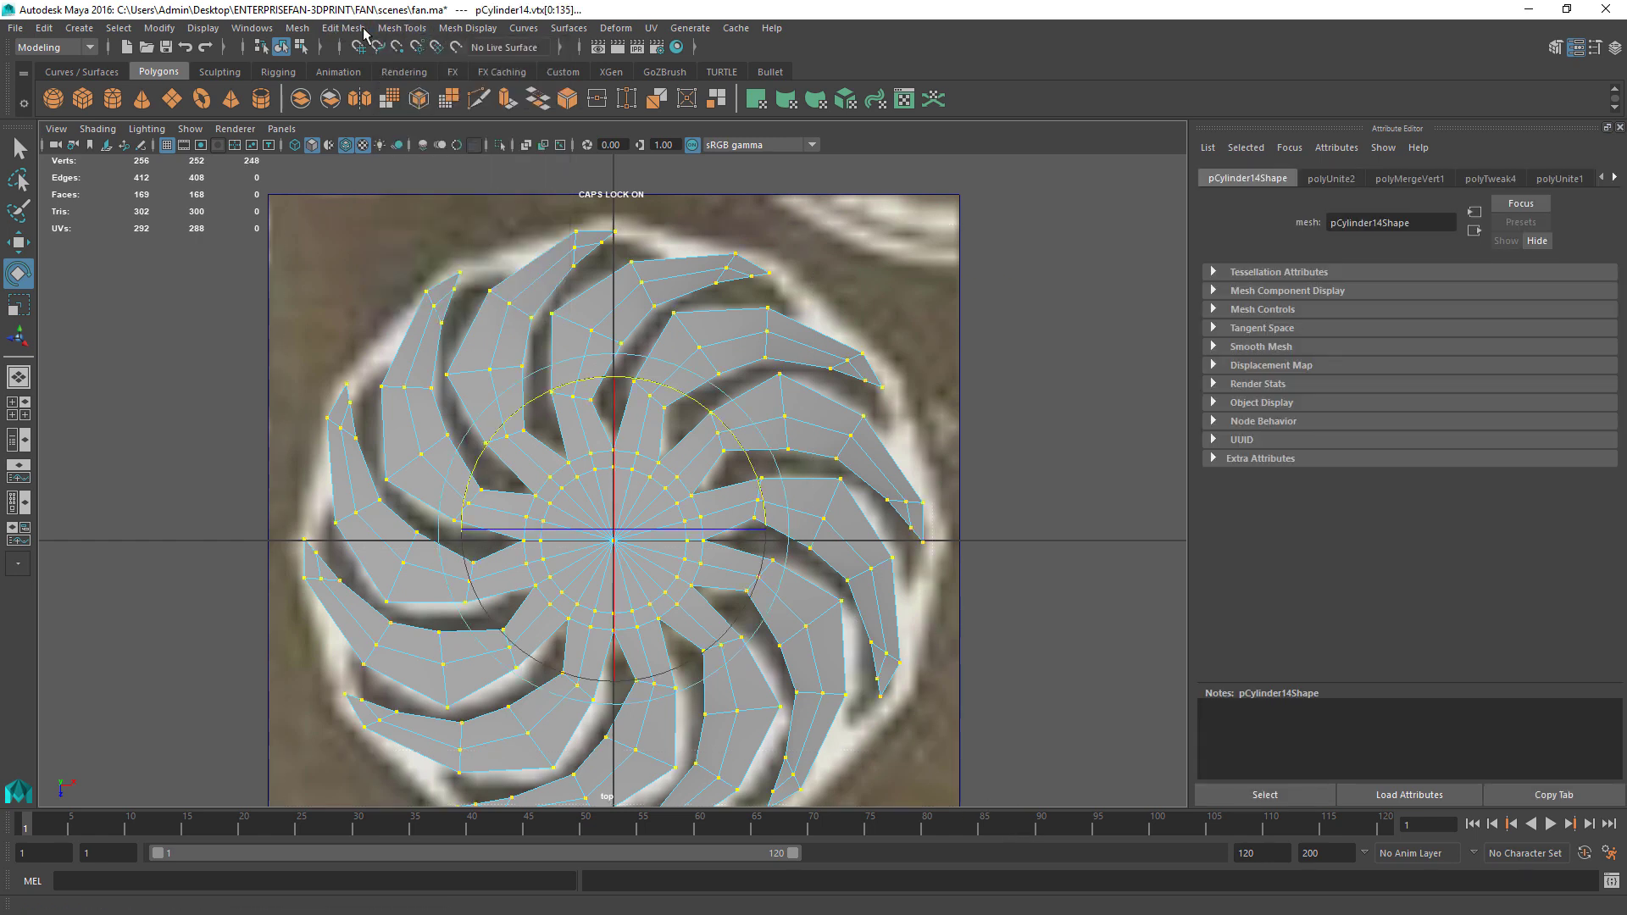
{"action": "left_click", "coordinate": [343, 28]}
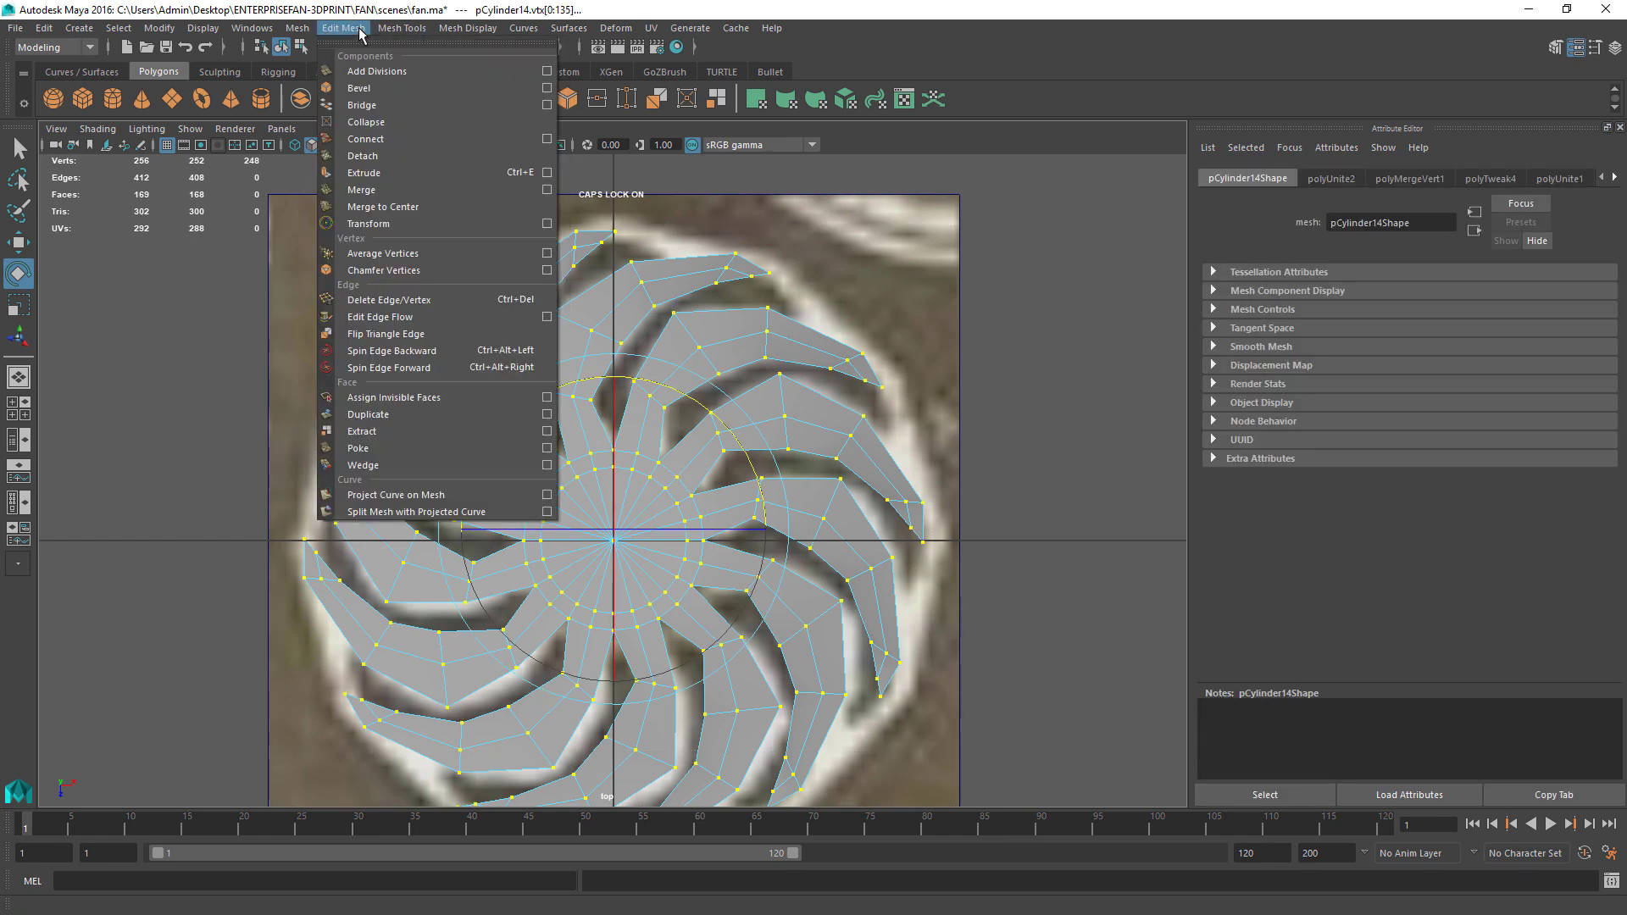
{"action": "left_click", "coordinate": [361, 190]}
Step: Return to Object Mode and select the combined fan
{"action": "left_click_drag", "start_coordinate": [768, 580], "coordinate": [780, 537], "text": "alt"}
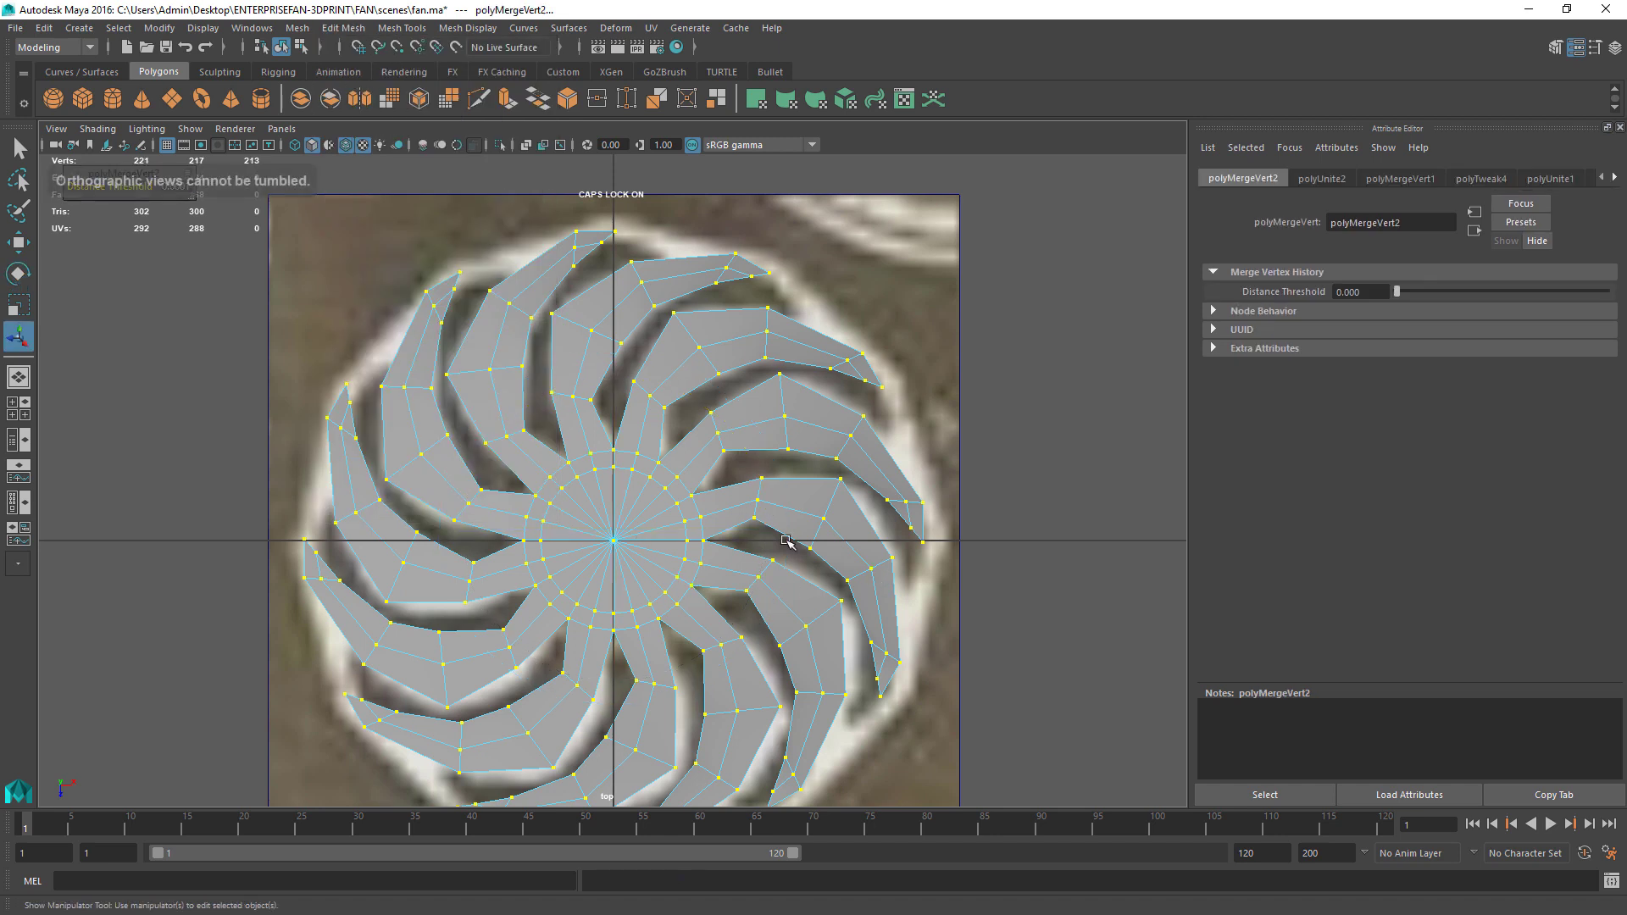
{"action": "right_click_drag", "start_coordinate": [650, 426], "coordinate": [688, 421]}
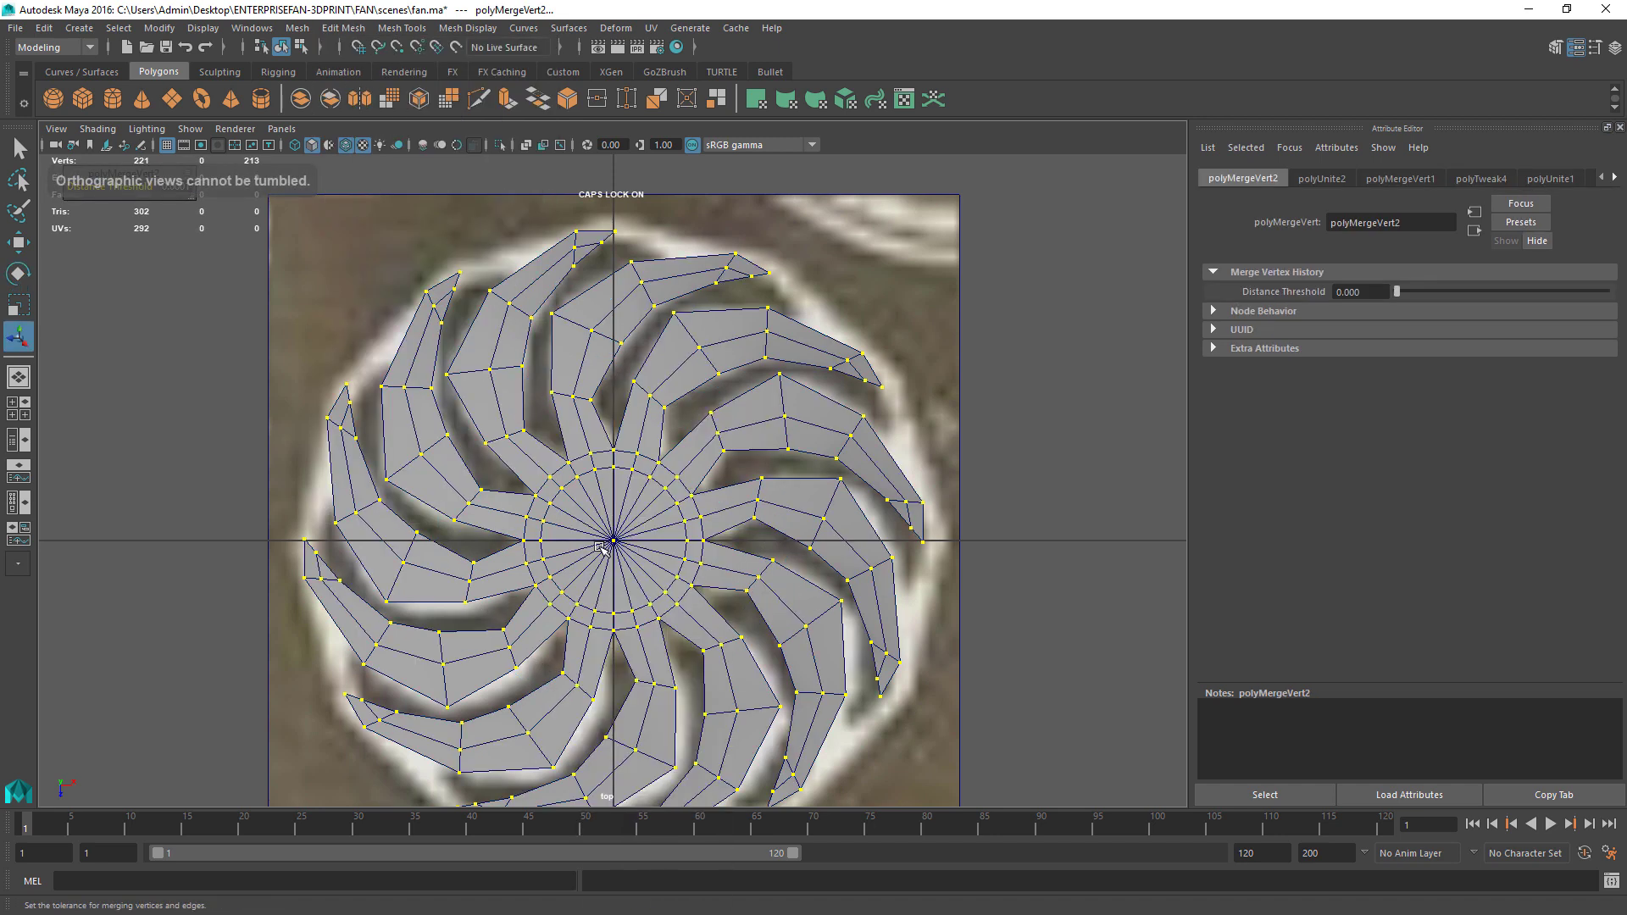
{"action": "left_click", "coordinate": [585, 552]}
{"action": "right_click_drag", "start_coordinate": [573, 426], "coordinate": [623, 409]}
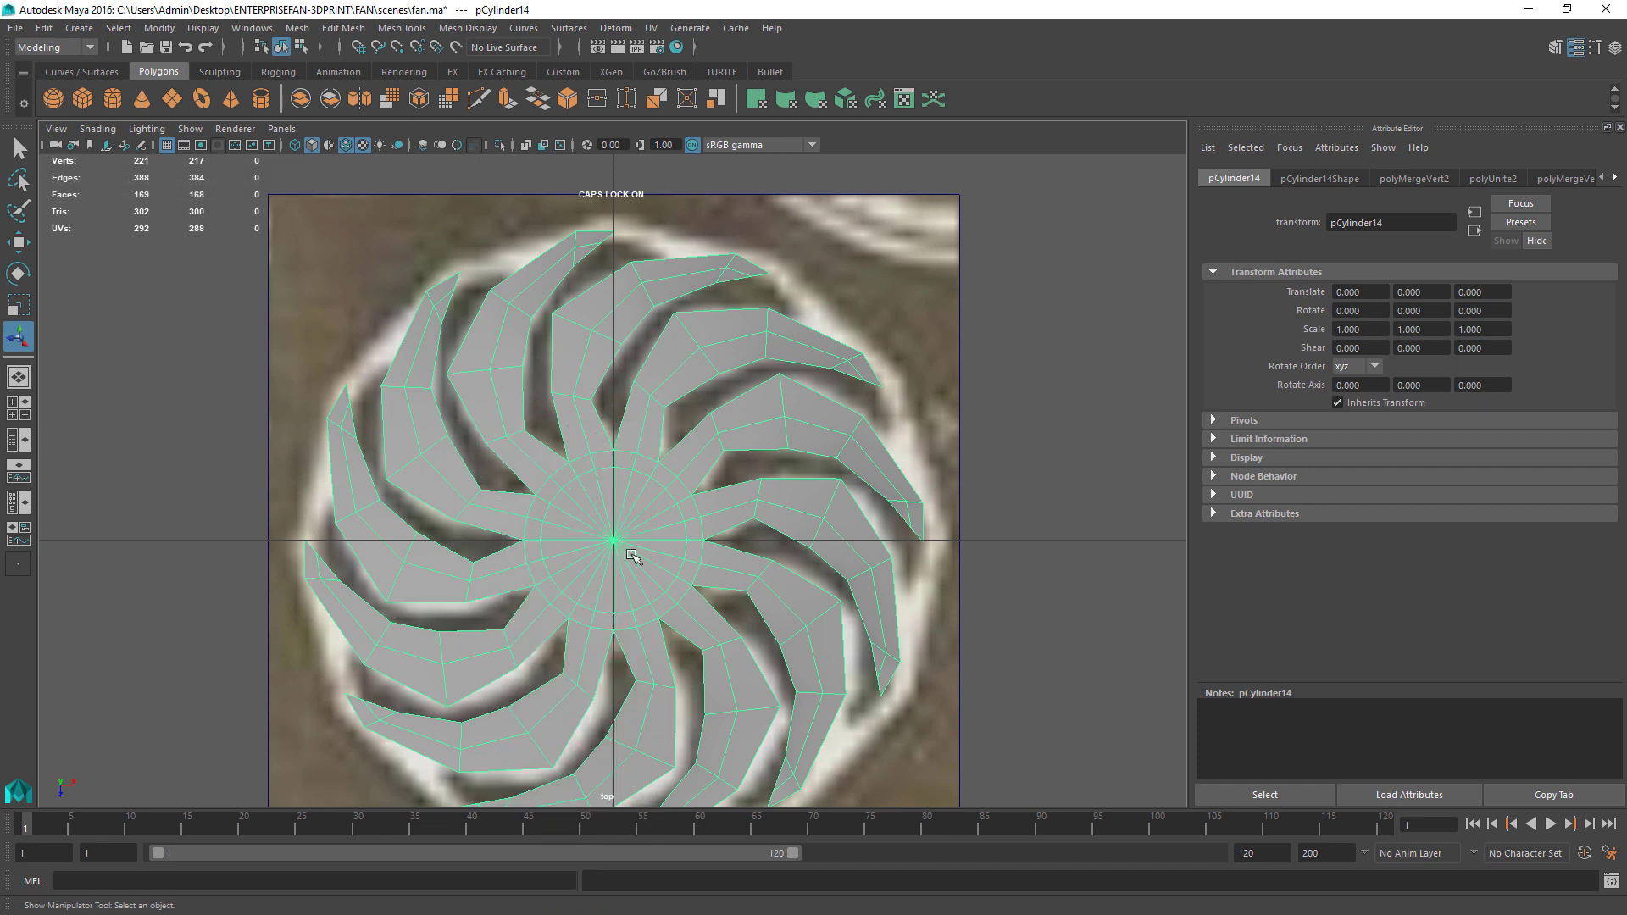
{"action": "scroll", "coordinate": [624, 548], "scroll_direction": "up", "scroll_amount": 4}
{"action": "scroll", "coordinate": [627, 560], "scroll_direction": "up", "scroll_amount": 5}
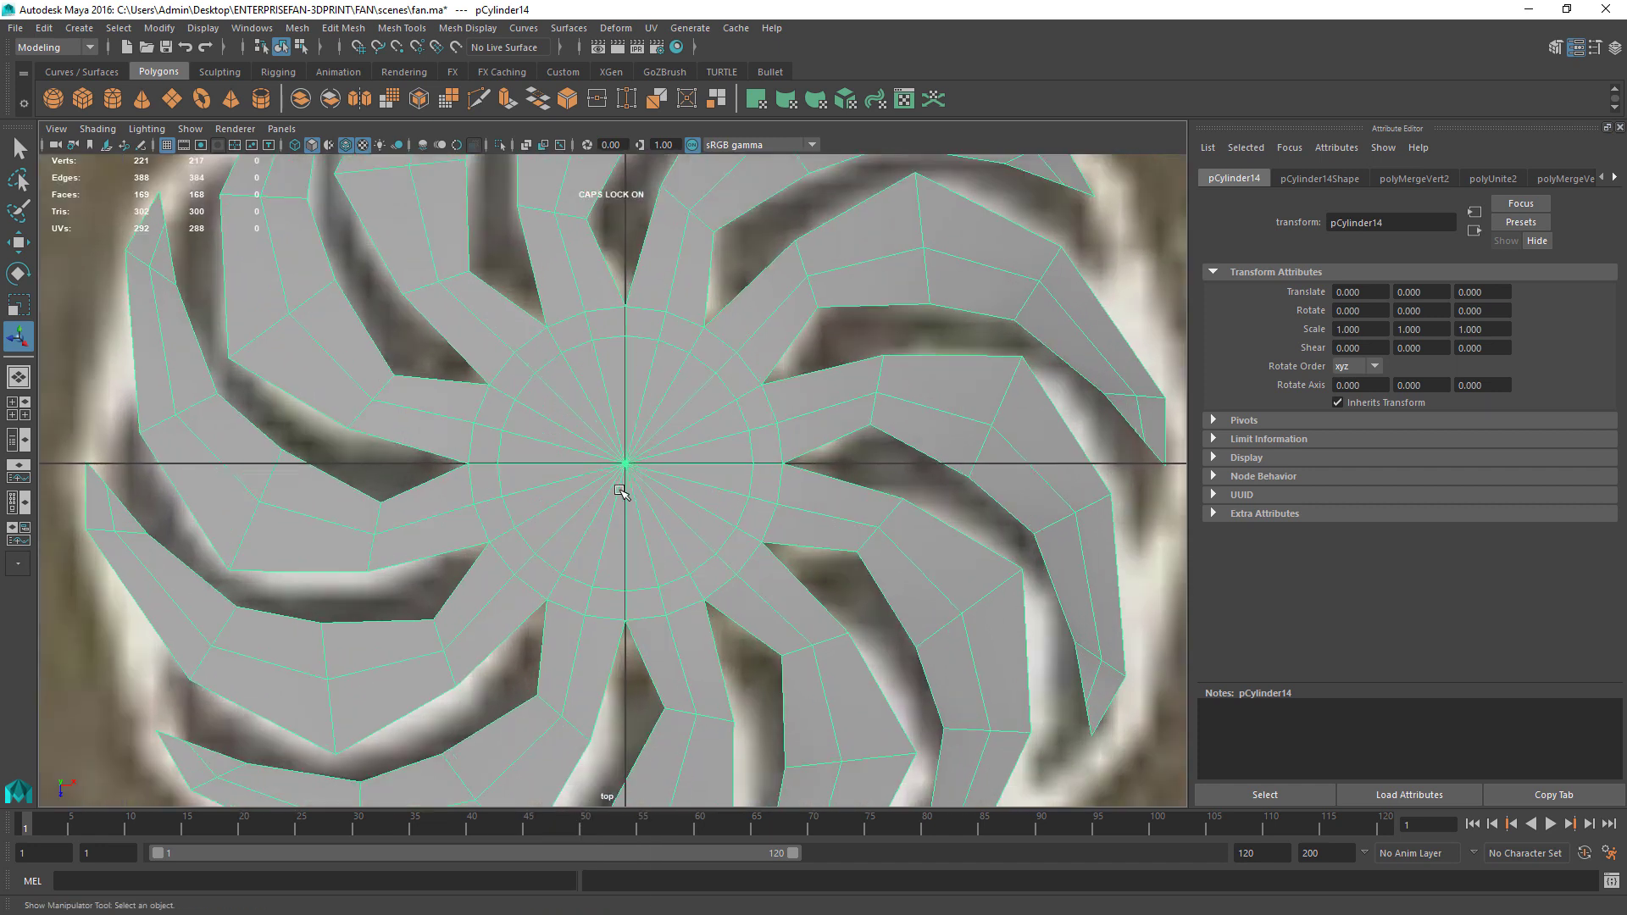
Step: Scale the edge loop around the hub outward by about 1.16
{"action": "right_click_drag", "start_coordinate": [478, 390], "coordinate": [508, 356]}
{"action": "double_click", "coordinate": [514, 362]}
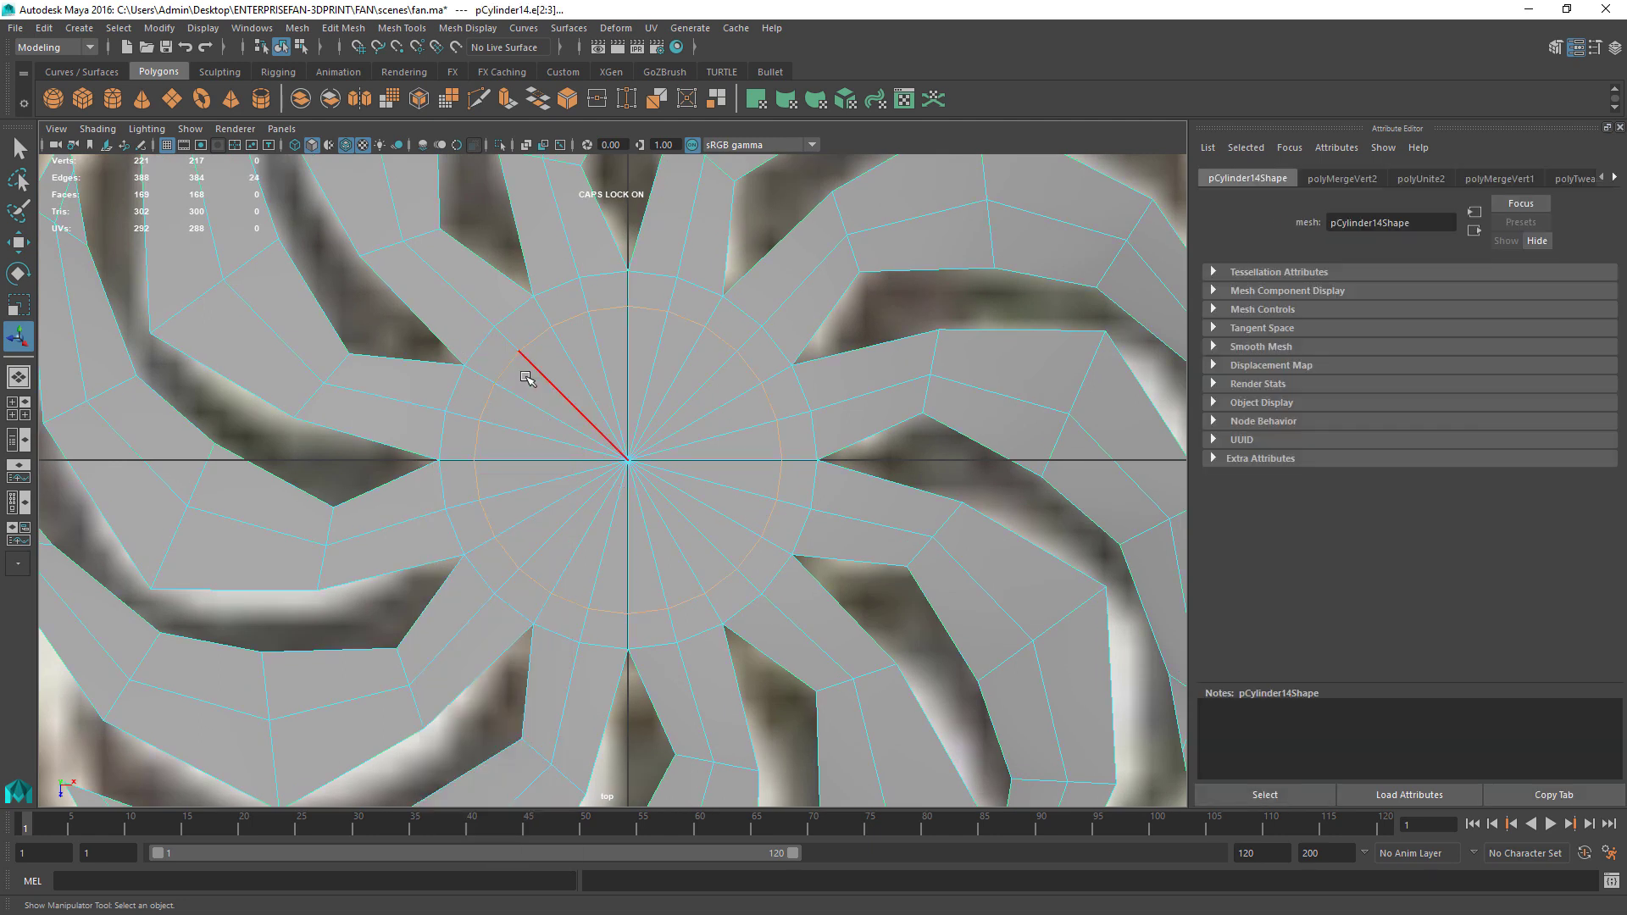
{"action": "key", "text": "r"}
{"action": "left_click_drag", "start_coordinate": [628, 460], "coordinate": [663, 467]}
{"action": "key", "text": "greater"}
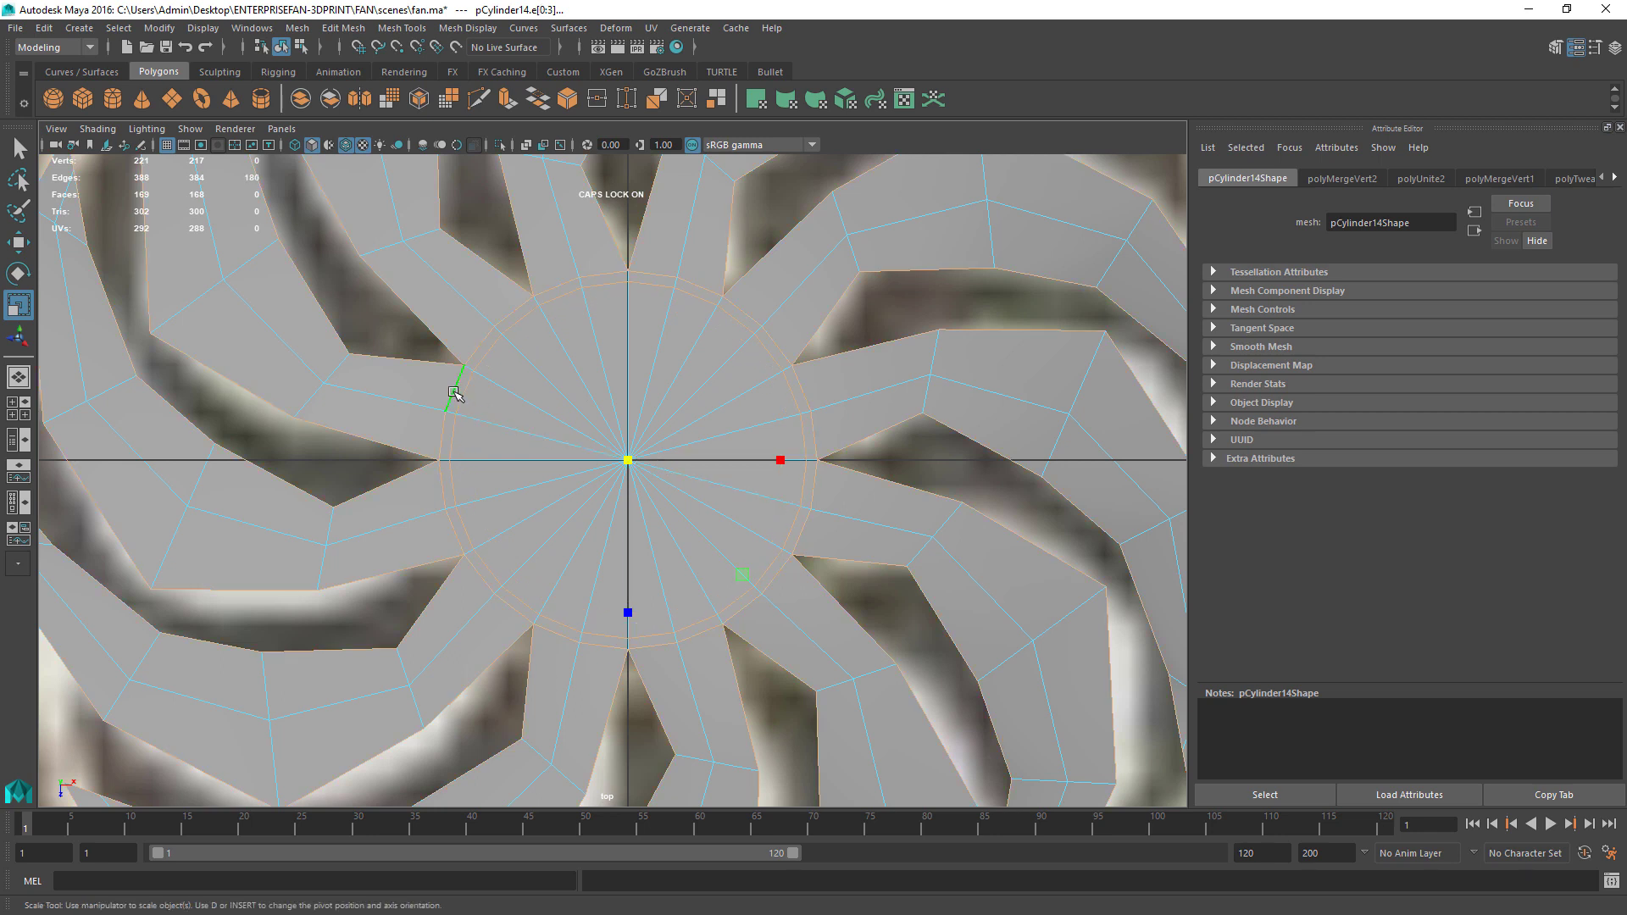
Step: Select the outer hub ring's edge loop and start the Multi-Cut tool
{"action": "left_click", "coordinate": [472, 421]}
{"action": "left_click", "coordinate": [465, 392]}
{"action": "double_click", "coordinate": [466, 394]}
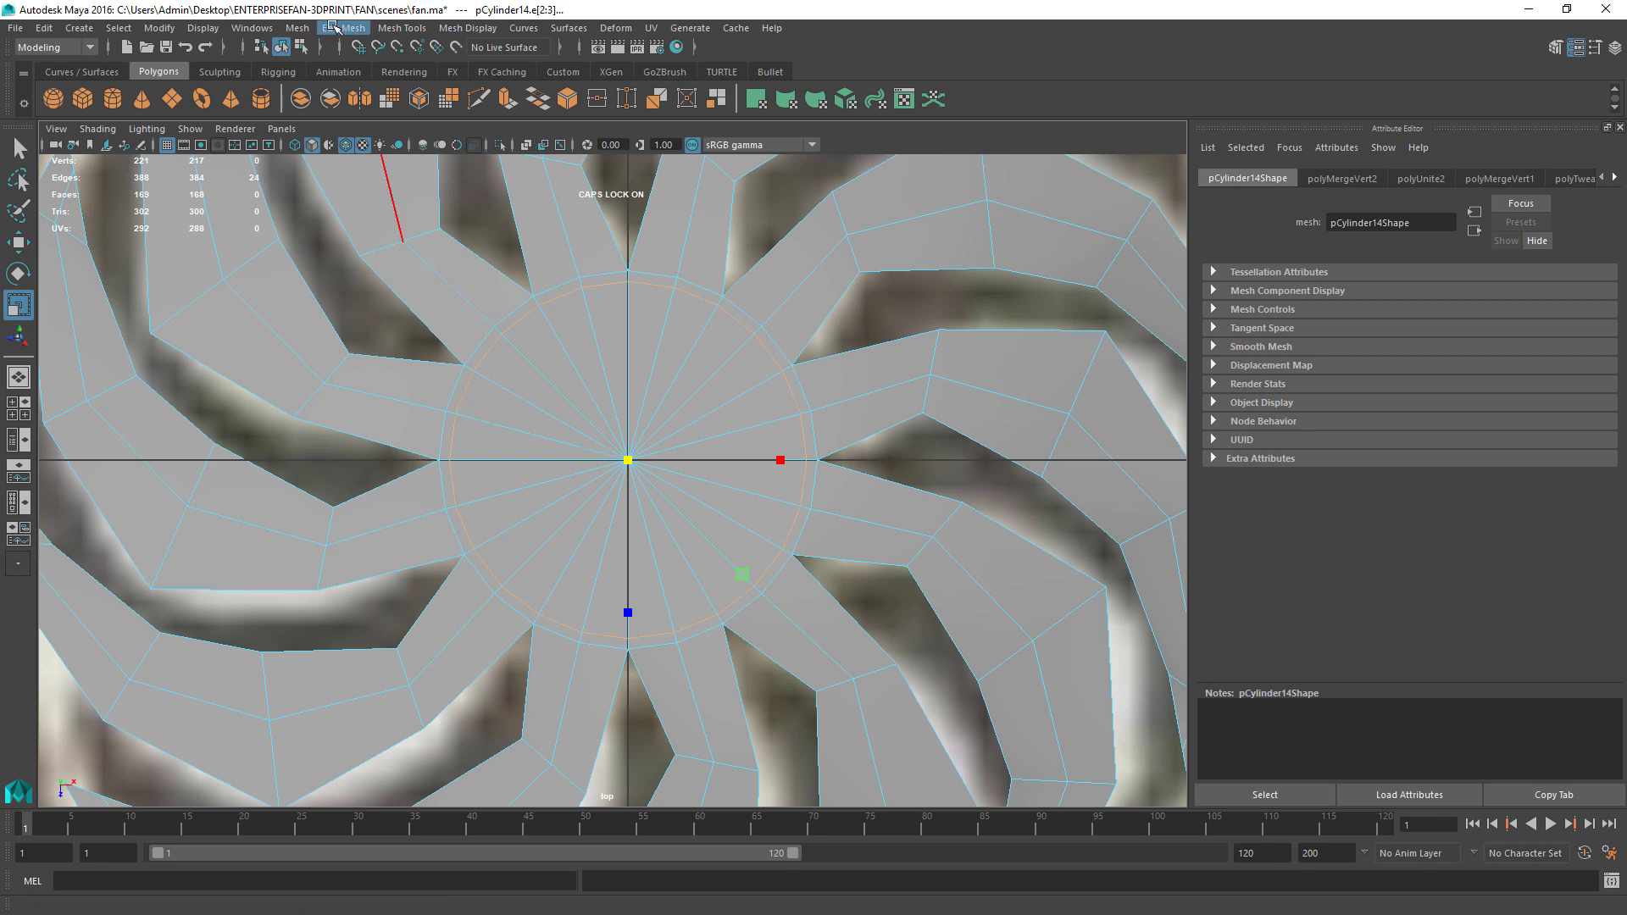
{"action": "left_click", "coordinate": [335, 28]}
{"action": "mouse_move", "coordinate": [381, 31]}
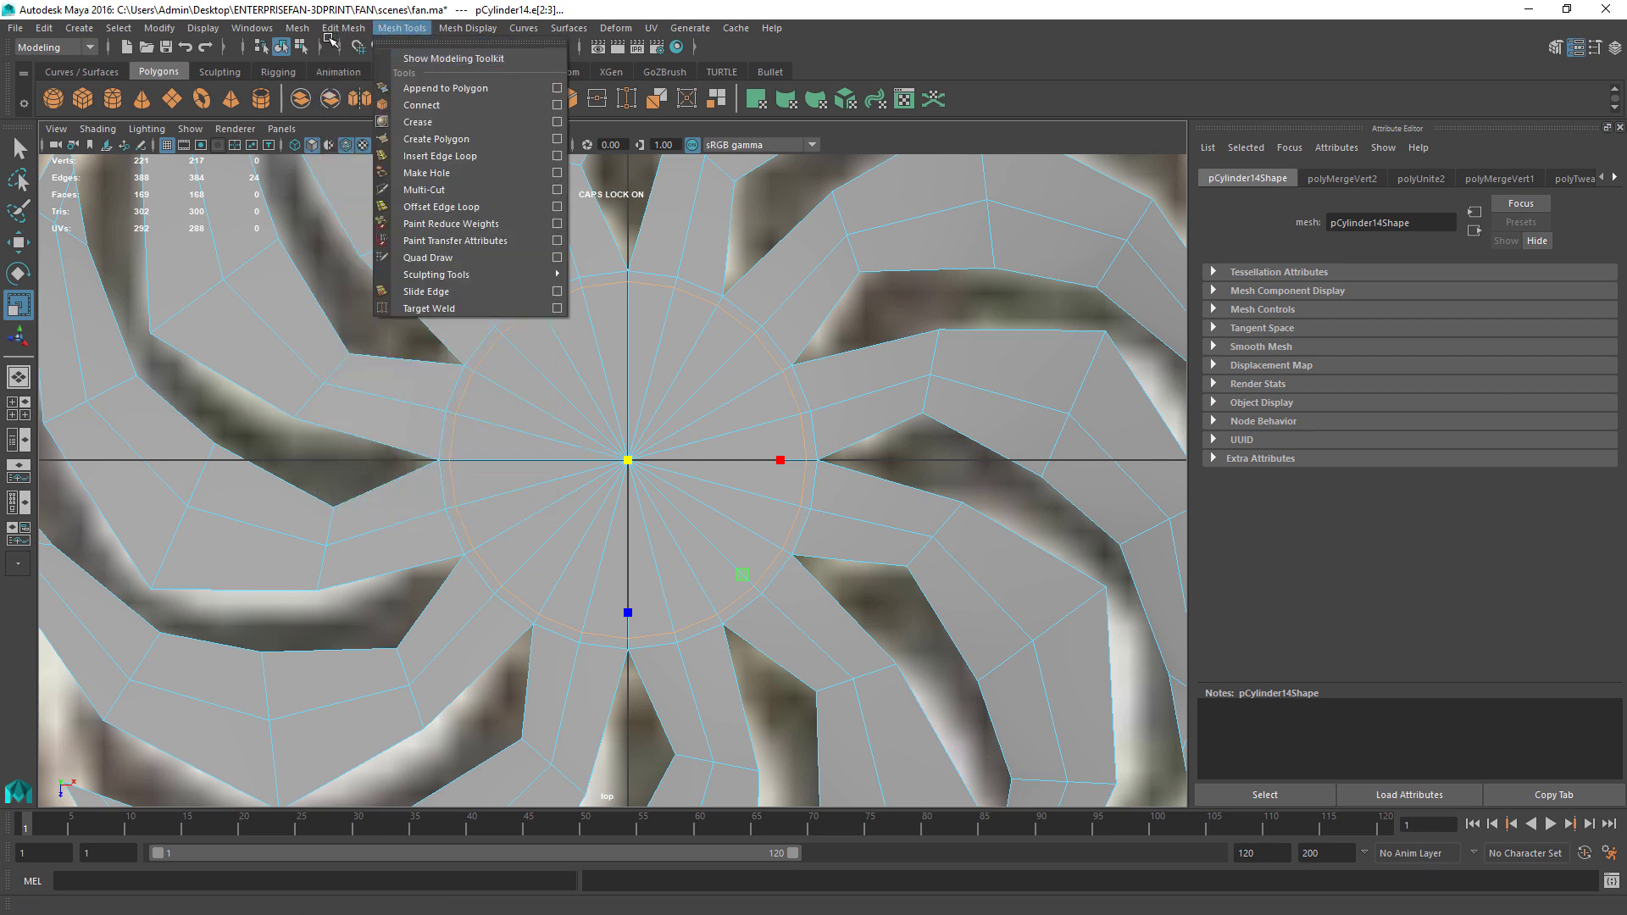
{"action": "left_click", "coordinate": [343, 28]}
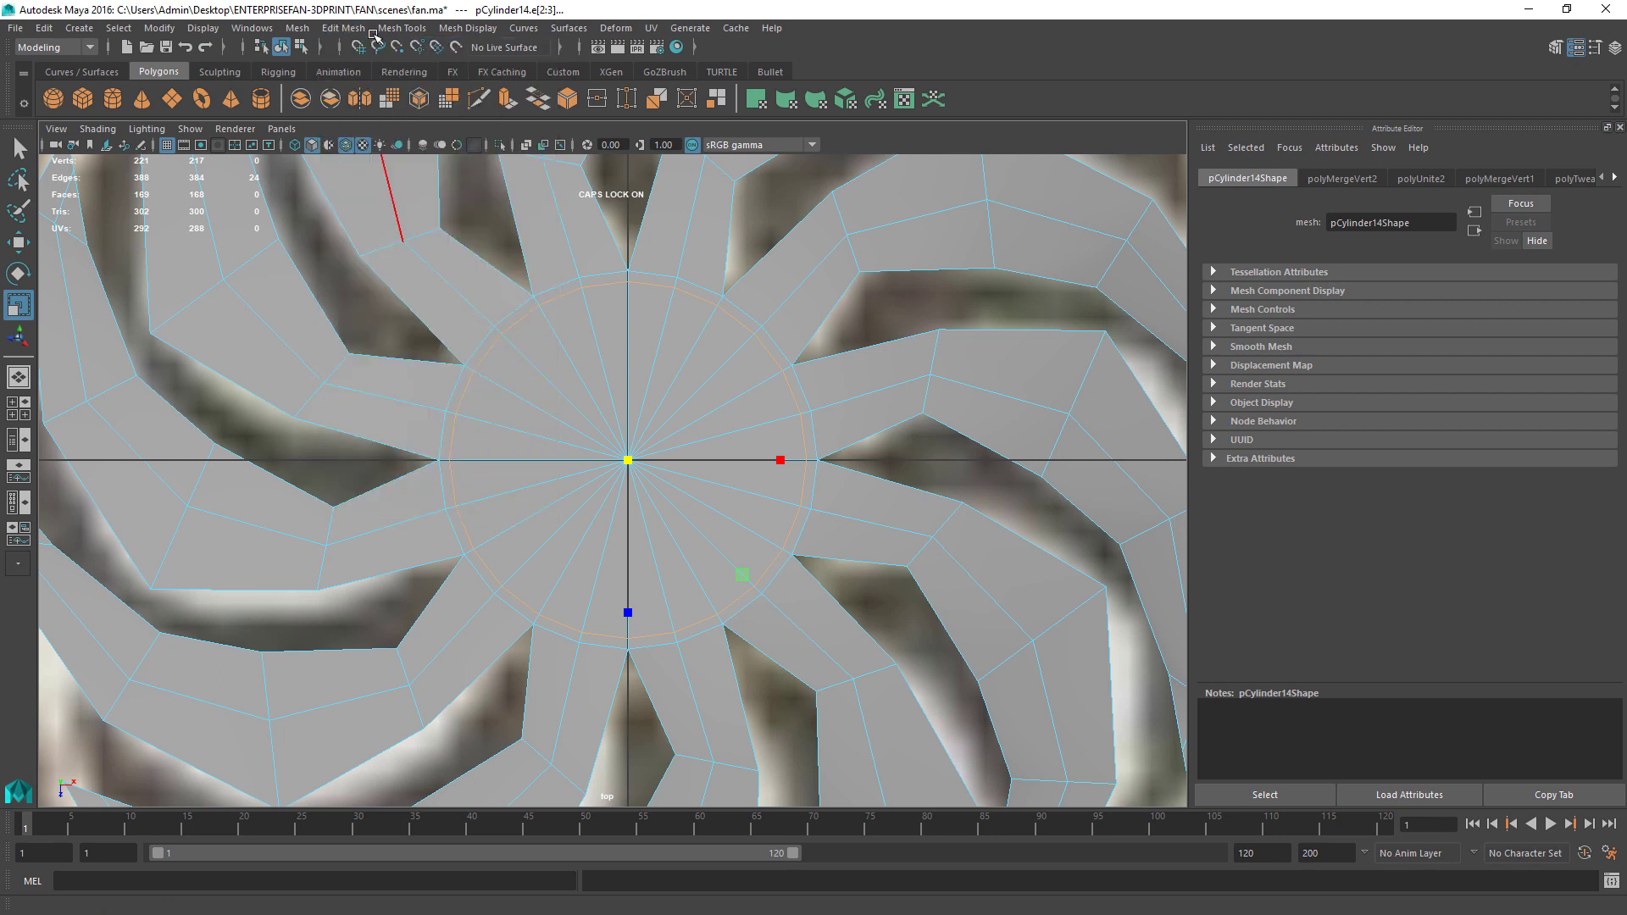
{"action": "left_click", "coordinate": [402, 28]}
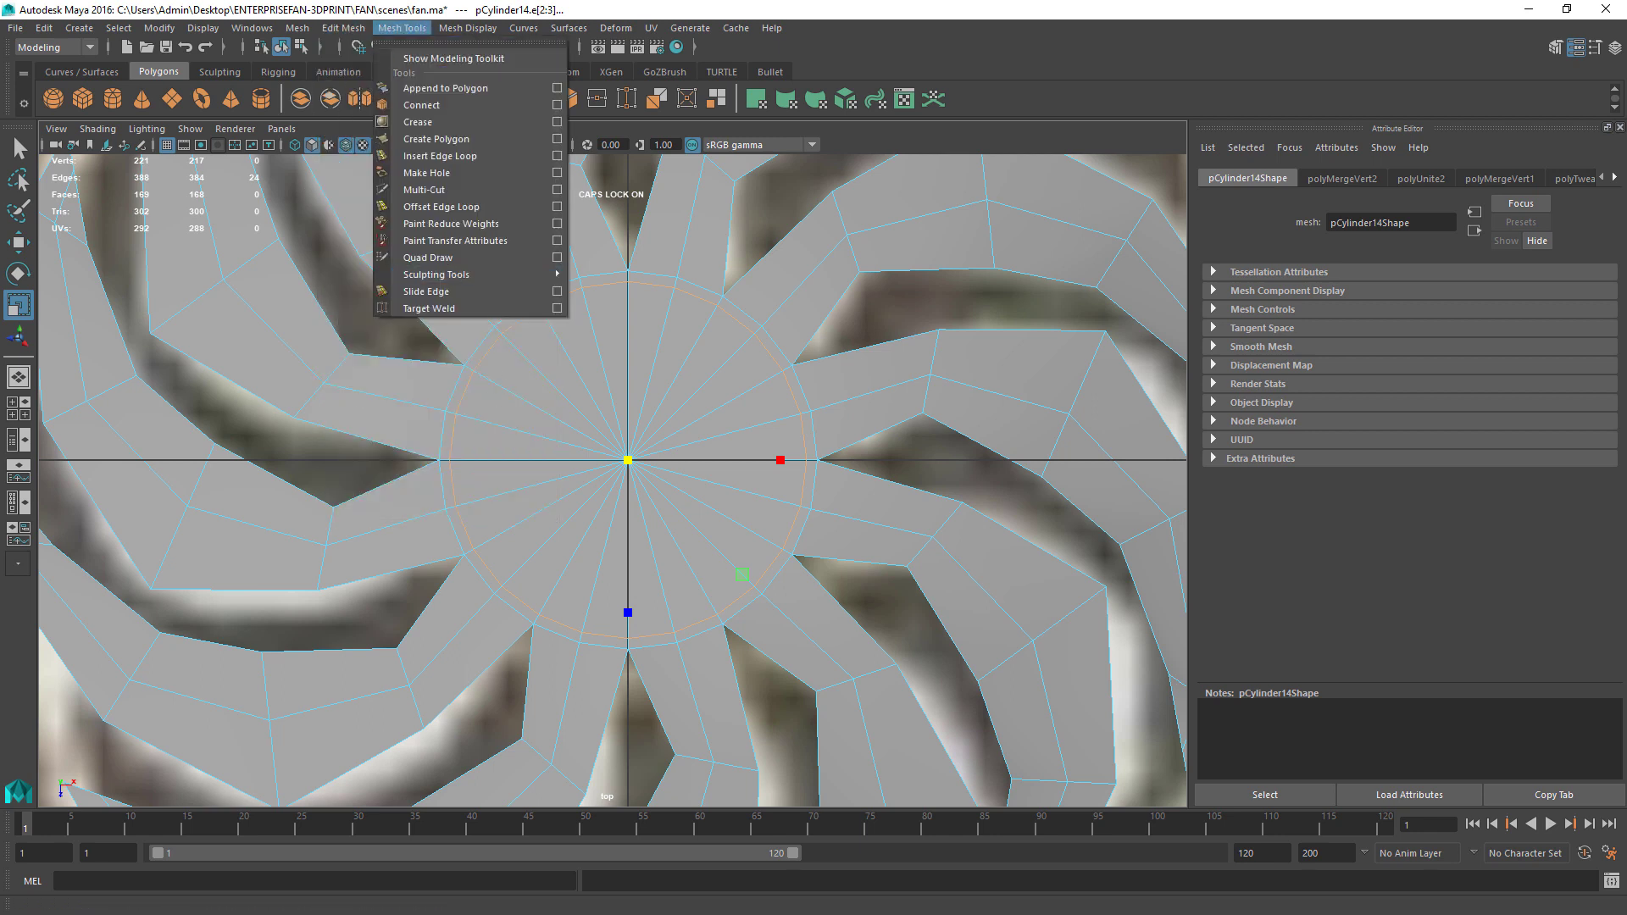
{"action": "left_click", "coordinate": [424, 190]}
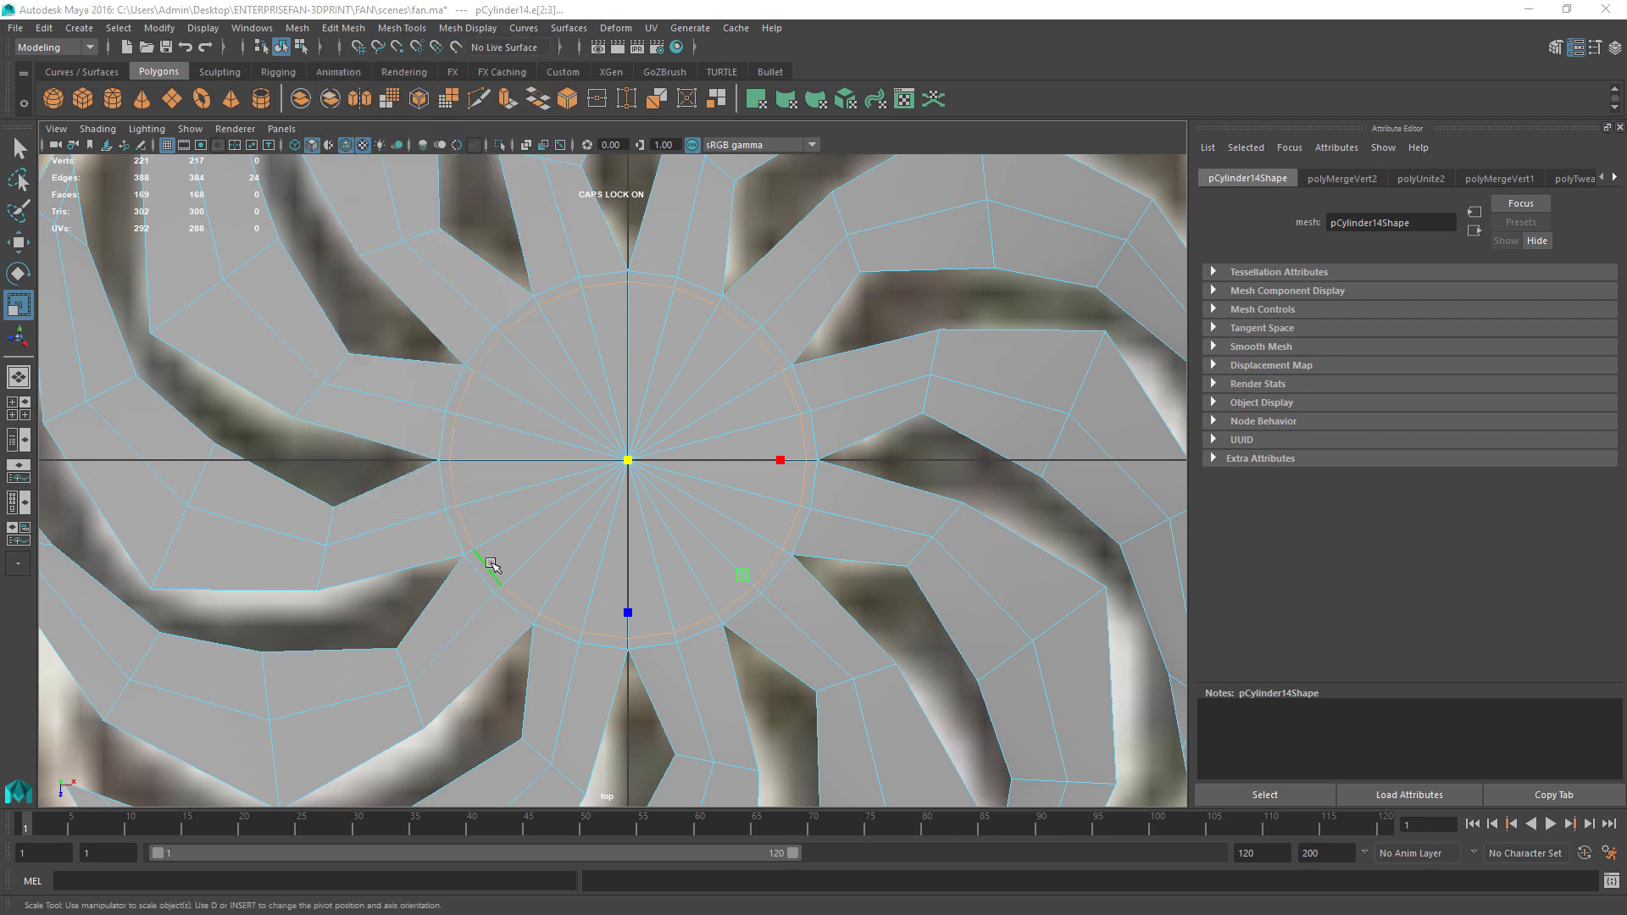
{"action": "scroll", "coordinate": [530, 493], "scroll_direction": "down", "scroll_amount": 10}
Step: Select the whole fan in Object Mode, show it unsmoothed, and switch to the perspective view
{"action": "scroll", "coordinate": [531, 496], "scroll_direction": "up", "scroll_amount": 5}
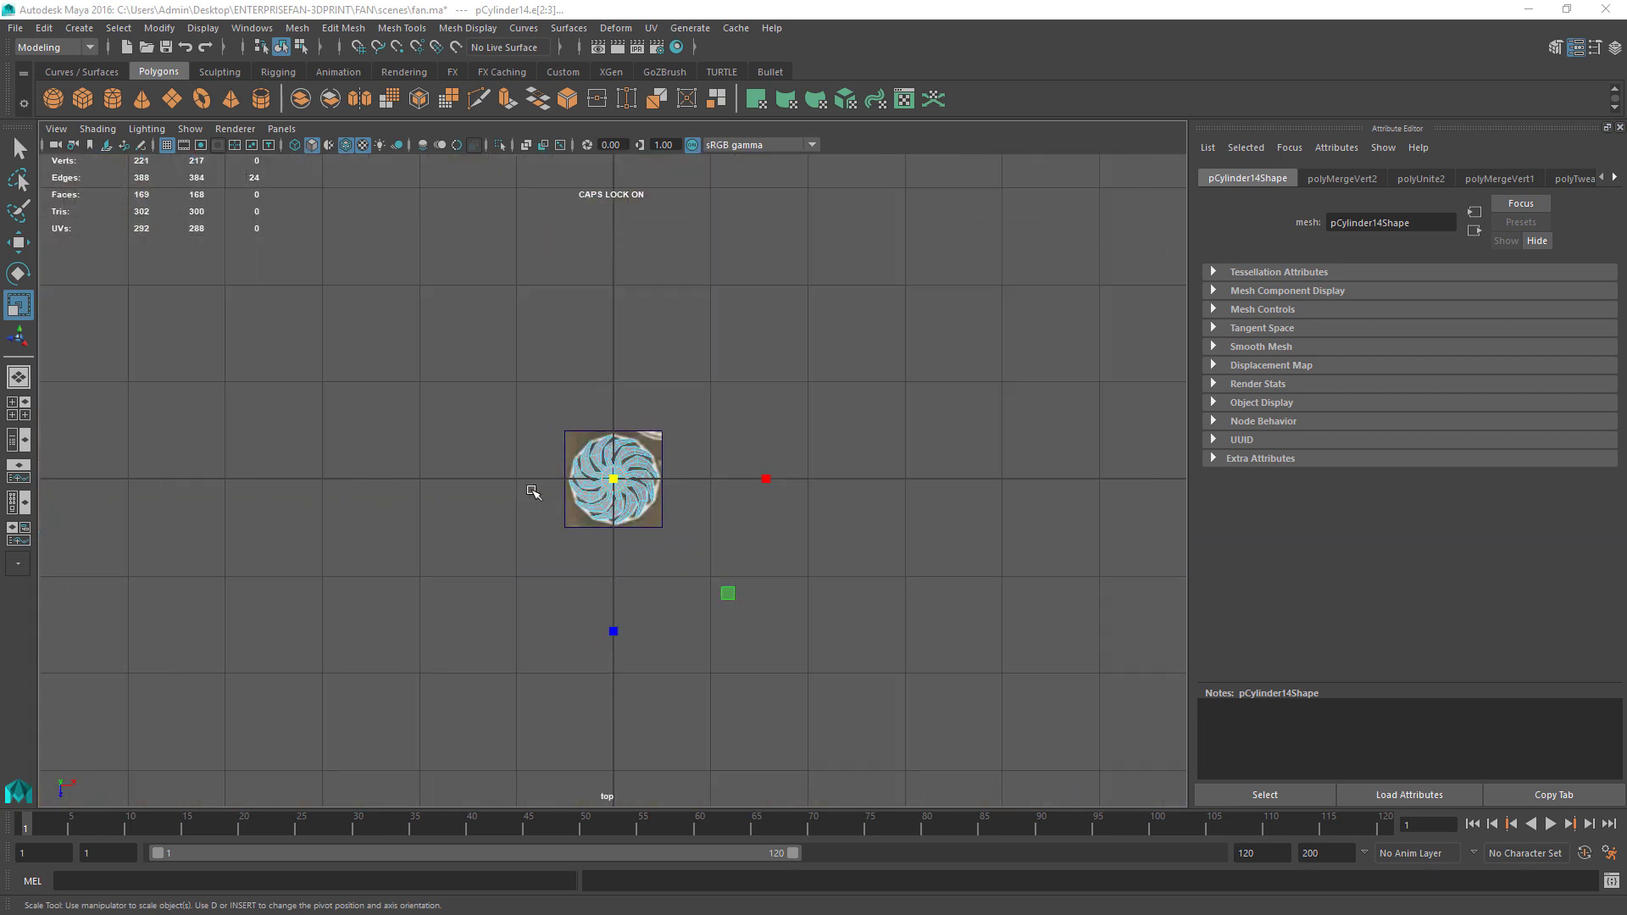
{"action": "scroll", "coordinate": [516, 500], "scroll_direction": "up", "scroll_amount": 2}
{"action": "left_click_drag", "start_coordinate": [551, 557], "coordinate": [585, 524], "text": "alt"}
{"action": "right_click_drag", "start_coordinate": [585, 426], "coordinate": [656, 405]}
{"action": "left_click", "coordinate": [580, 509]}
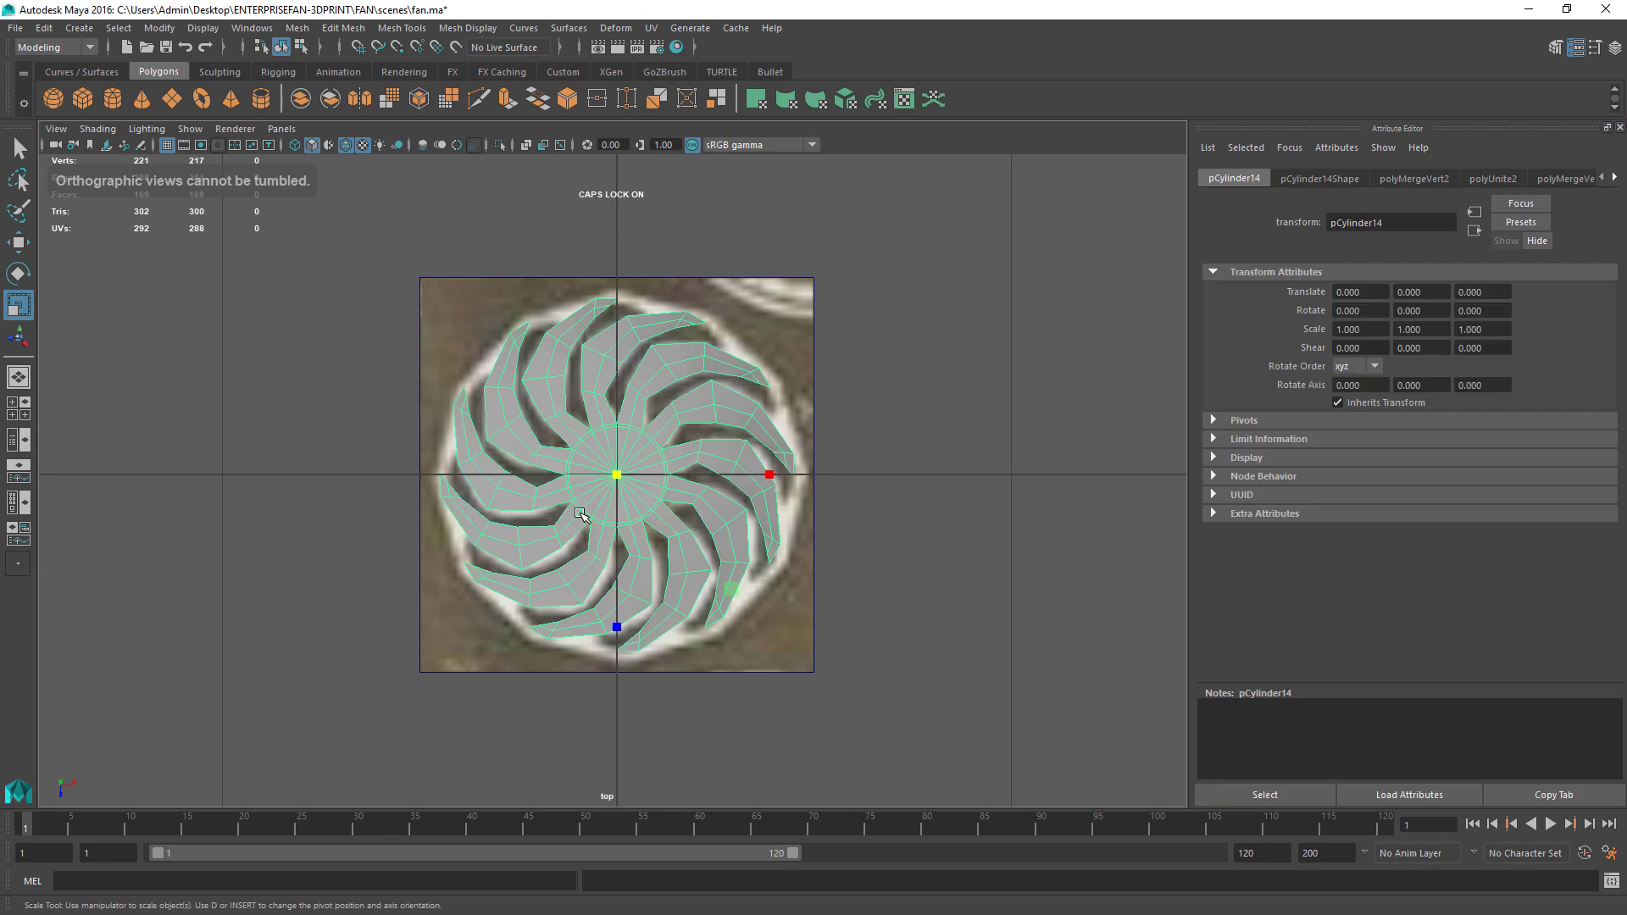
{"action": "key", "text": "1"}
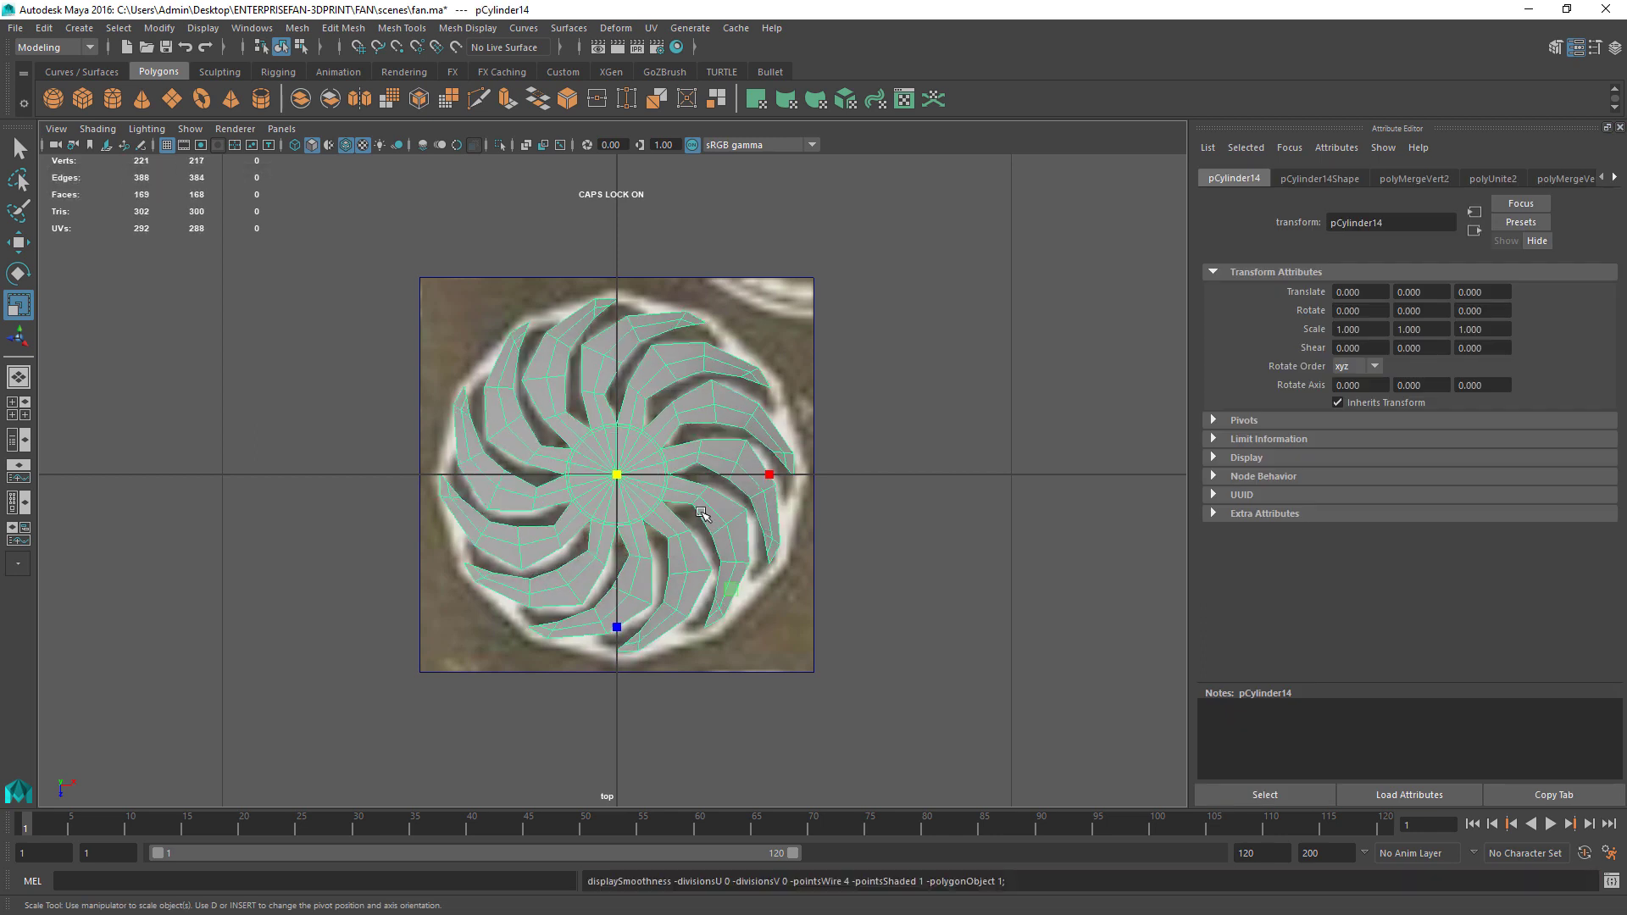
{"action": "left_click_drag", "start_coordinate": [856, 553], "coordinate": [882, 454], "text": "alt"}
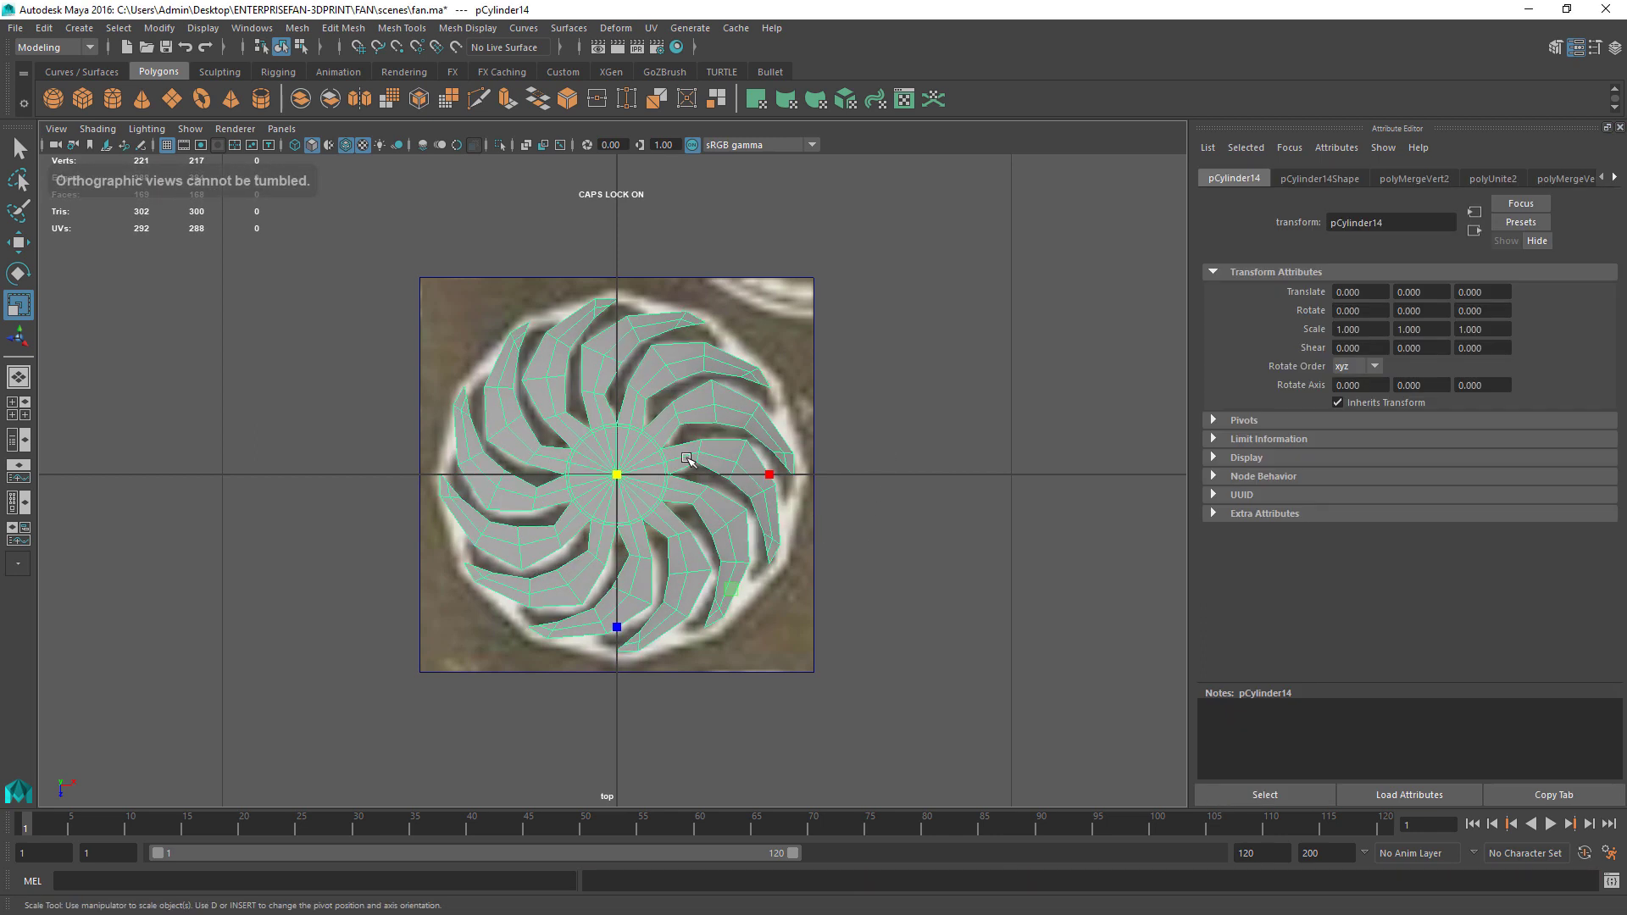
{"action": "key", "text": "space"}
{"action": "key", "text": "space"}
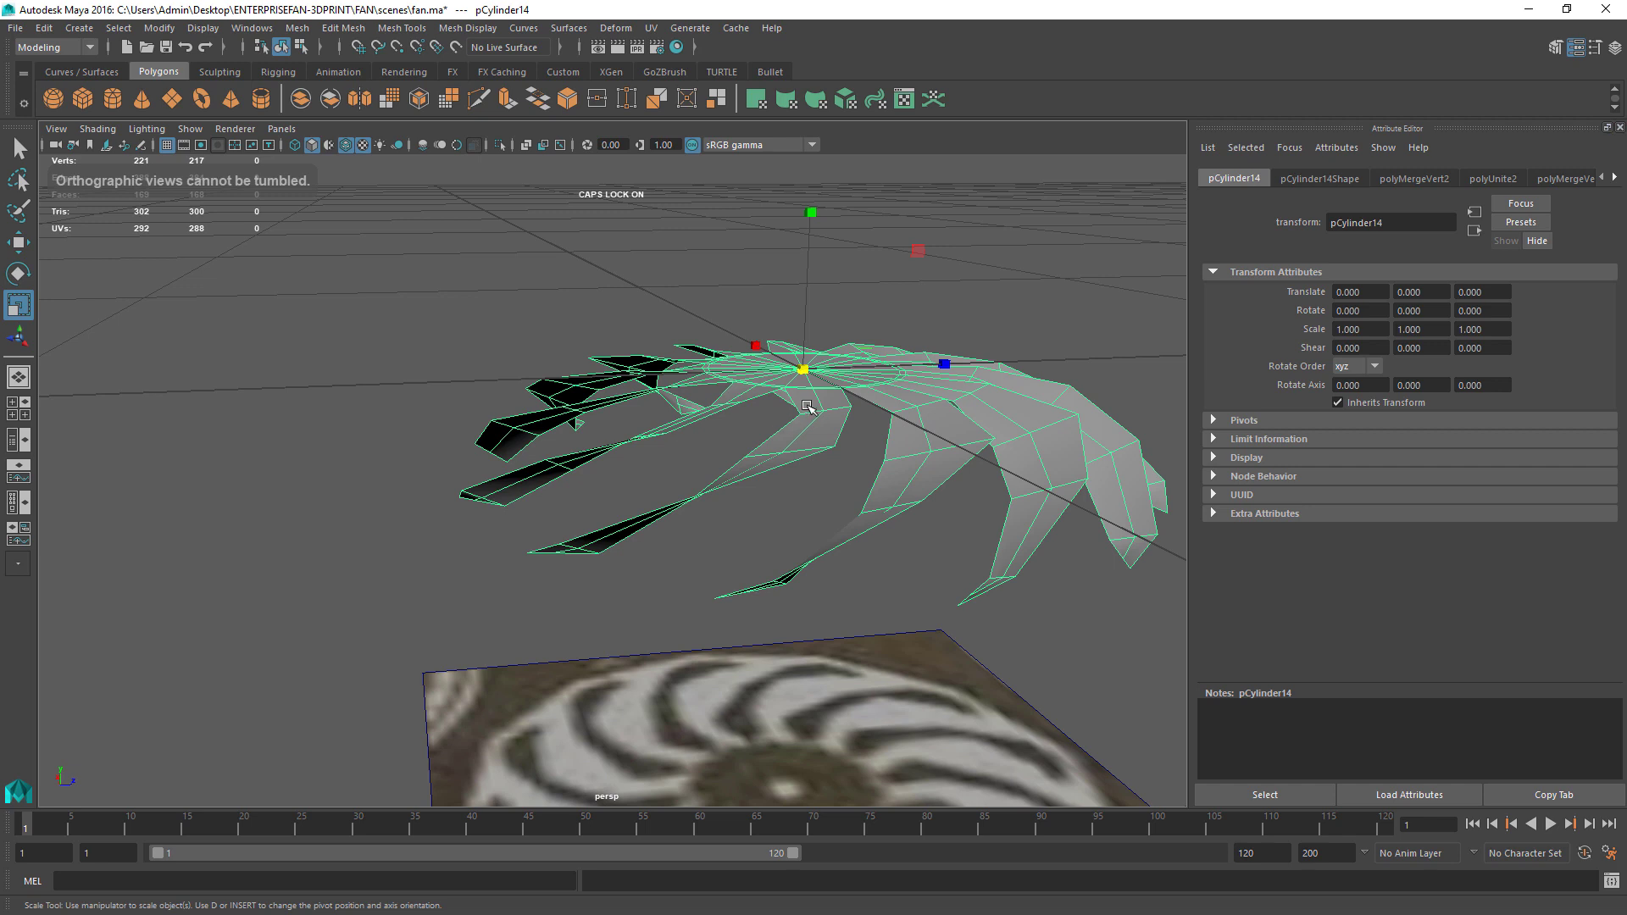
Step: Extrude the fan about 0.009 along local Z to give it thickness
{"action": "left_click", "coordinate": [346, 28]}
{"action": "left_click", "coordinate": [364, 170]}
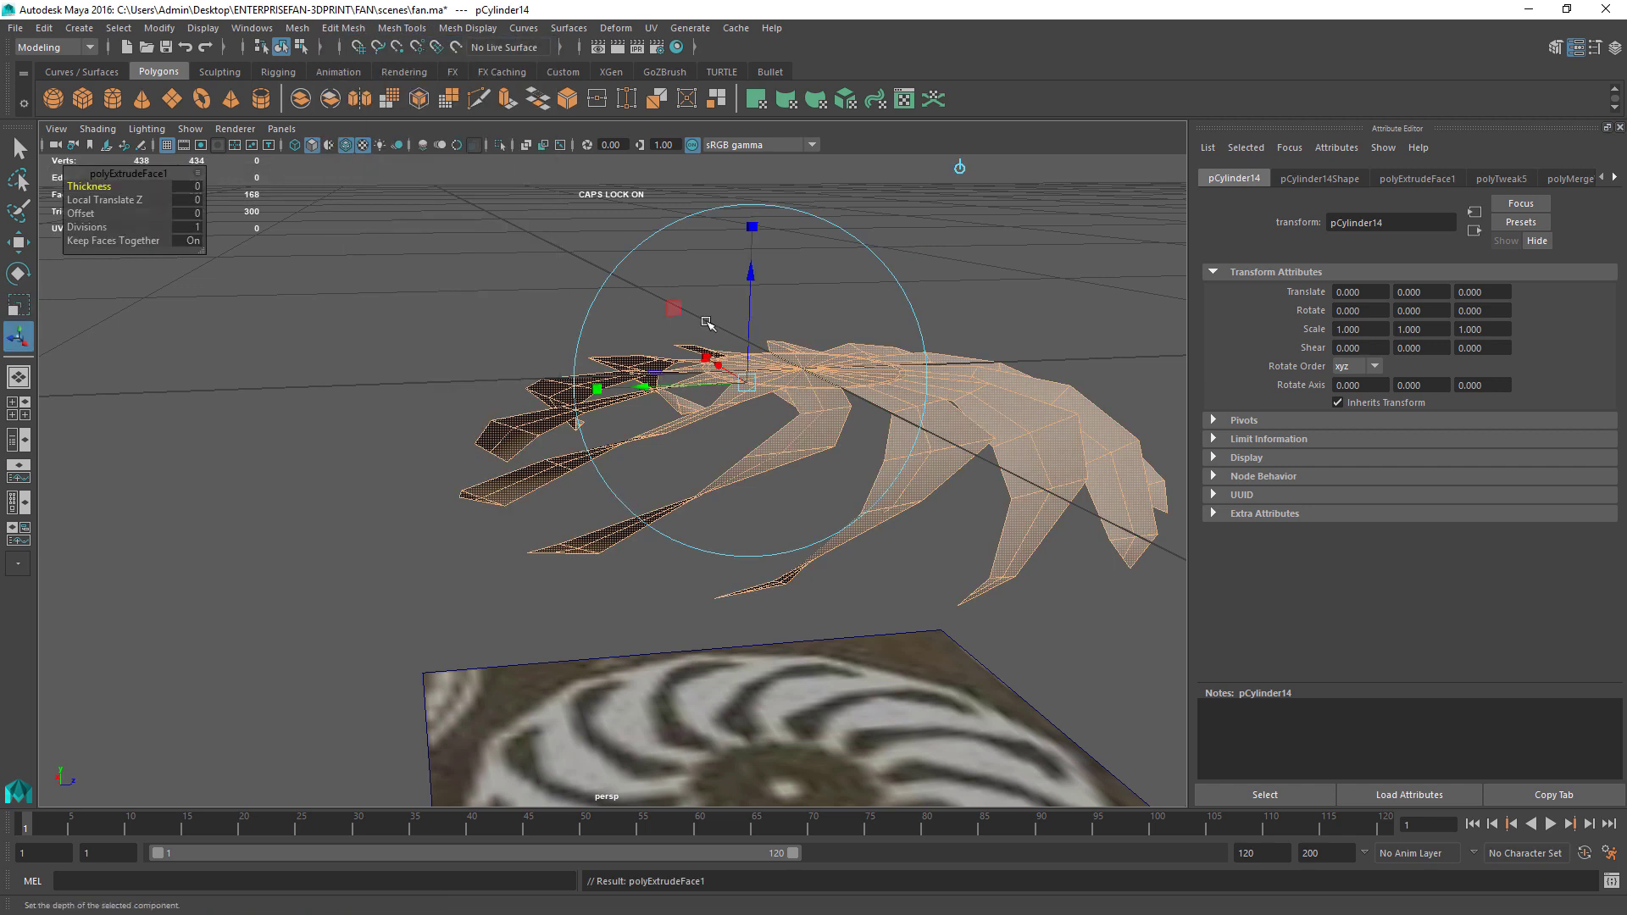
{"action": "left_click_drag", "start_coordinate": [755, 280], "coordinate": [753, 270]}
{"action": "left_click_drag", "start_coordinate": [424, 370], "coordinate": [941, 424], "text": "alt"}
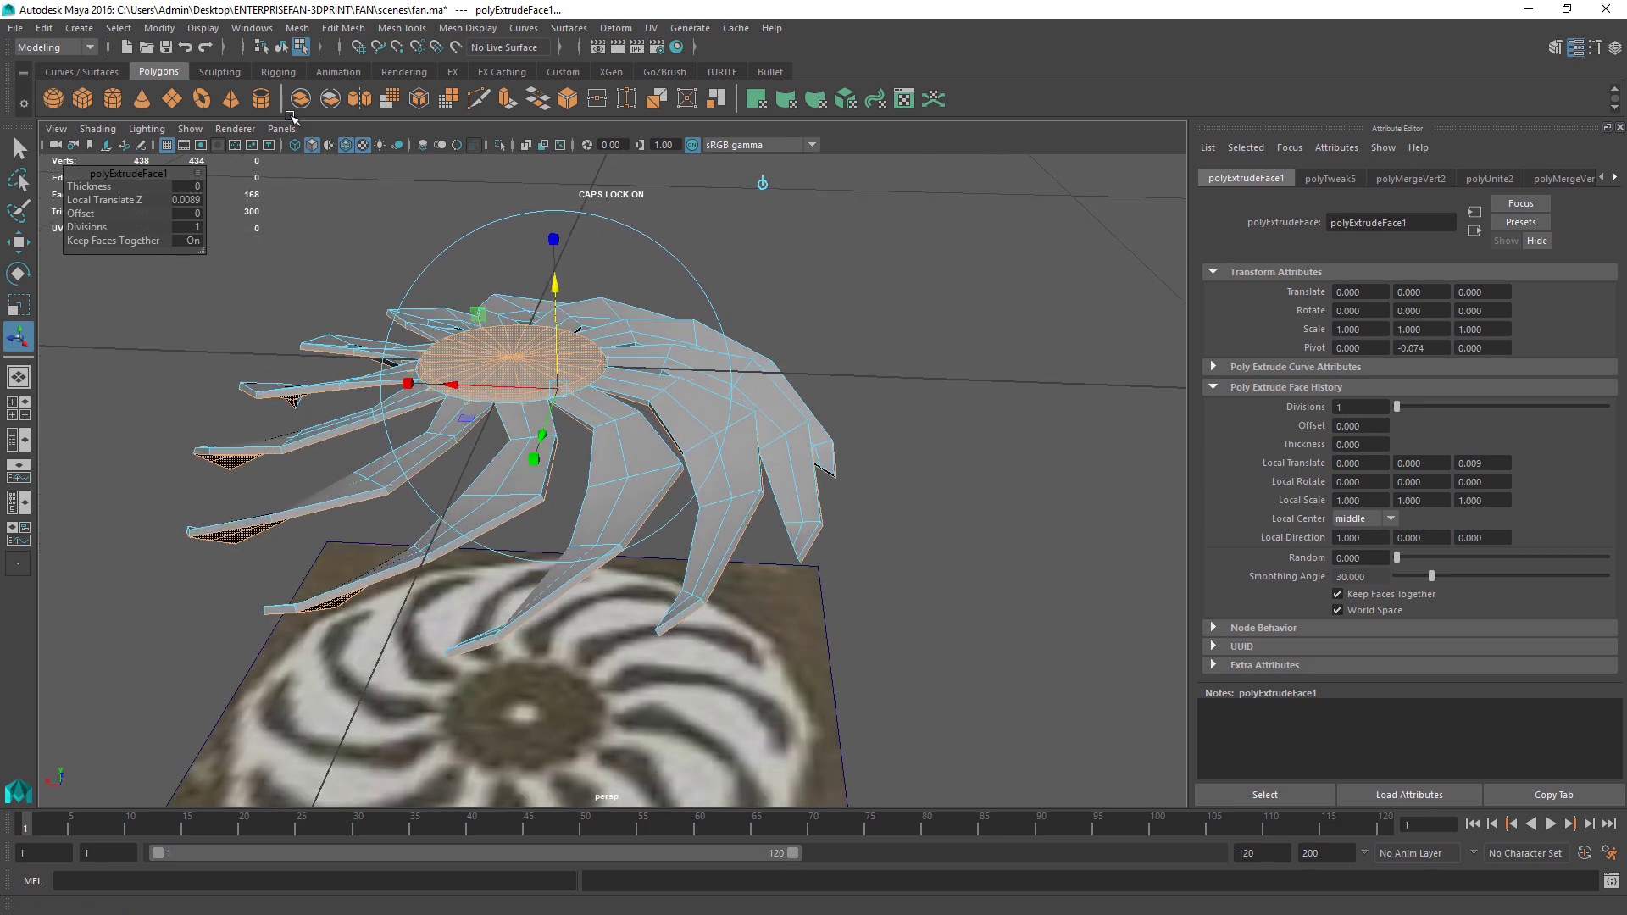
Step: Create a pipe with 0.15 wall thickness and scale it flat in Y into a ring
{"action": "left_click", "coordinate": [262, 99]}
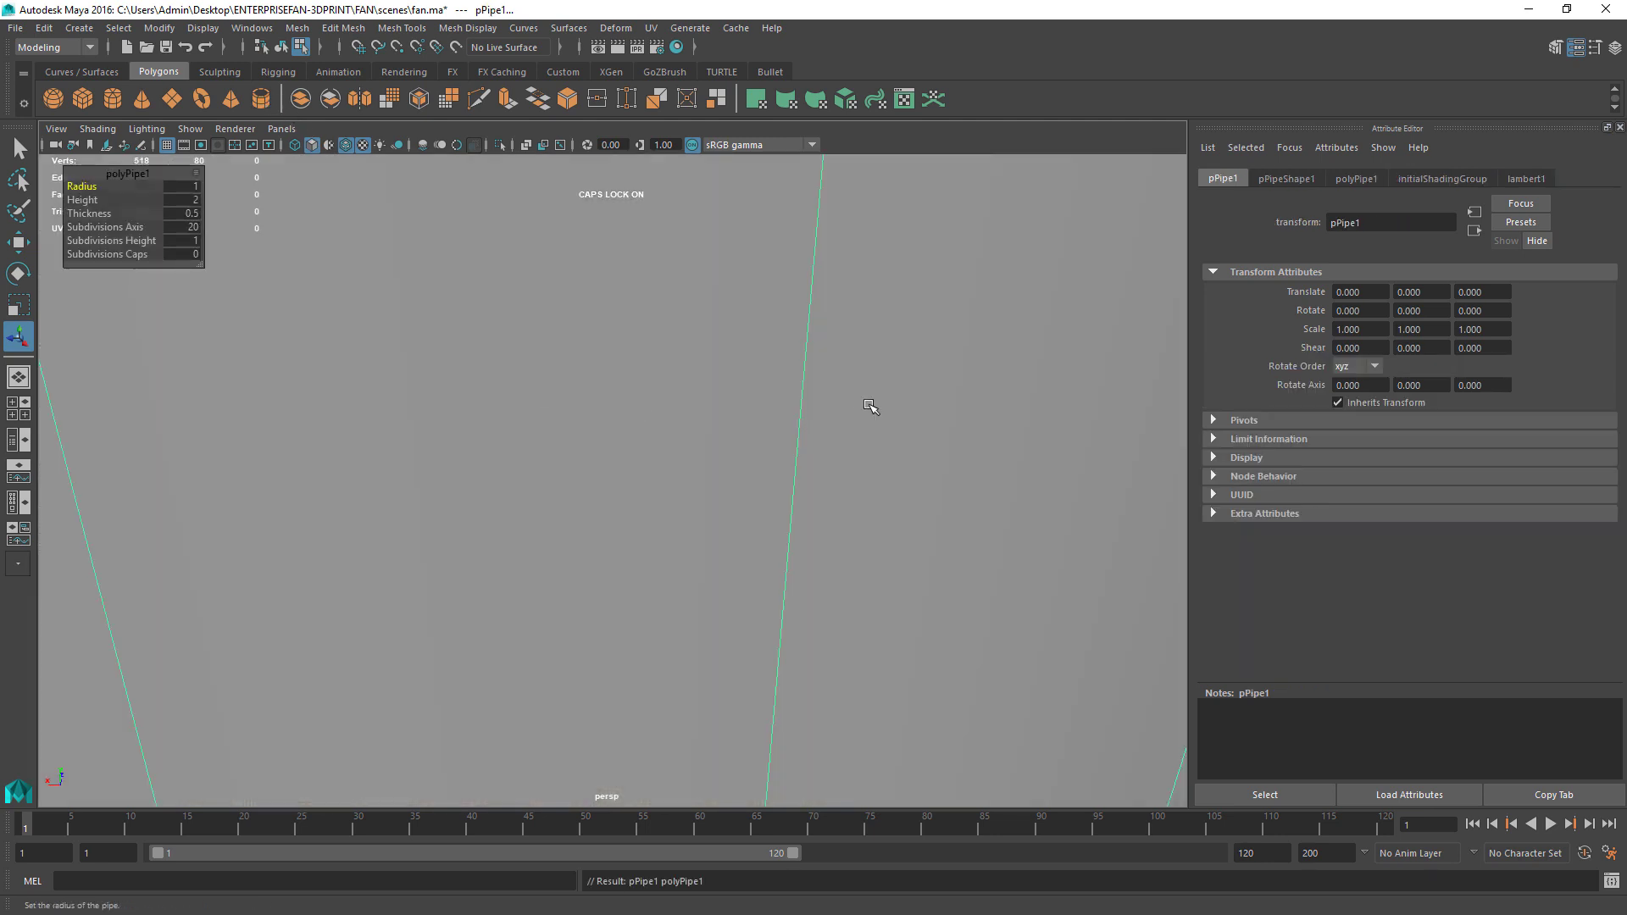
{"action": "key", "text": "f"}
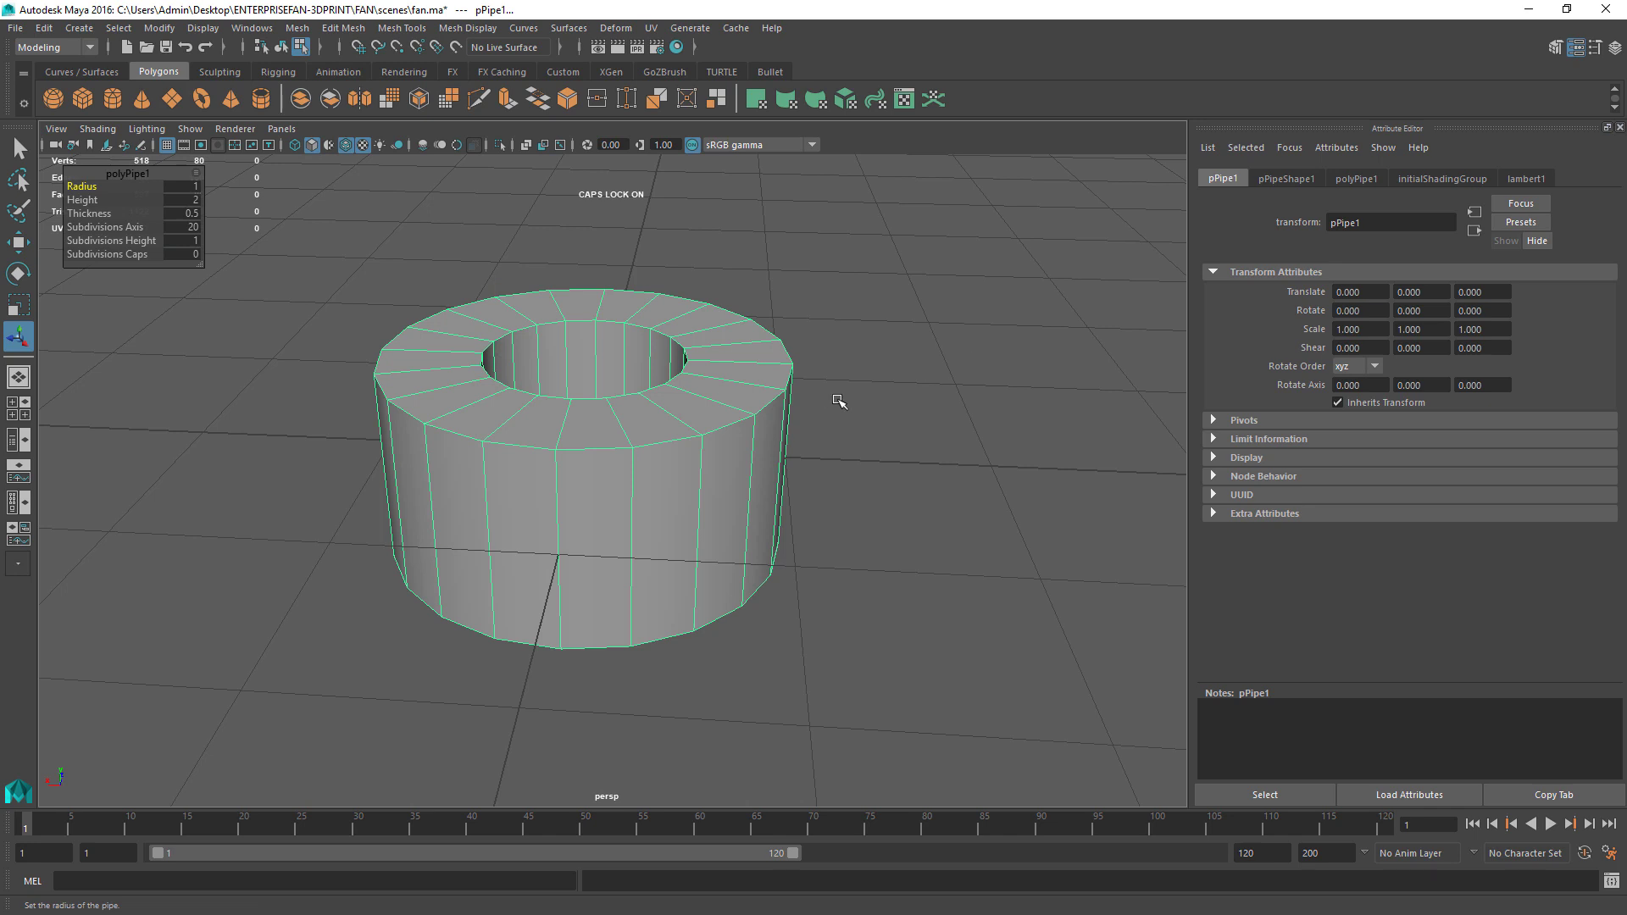
{"action": "left_click", "coordinate": [1305, 179]}
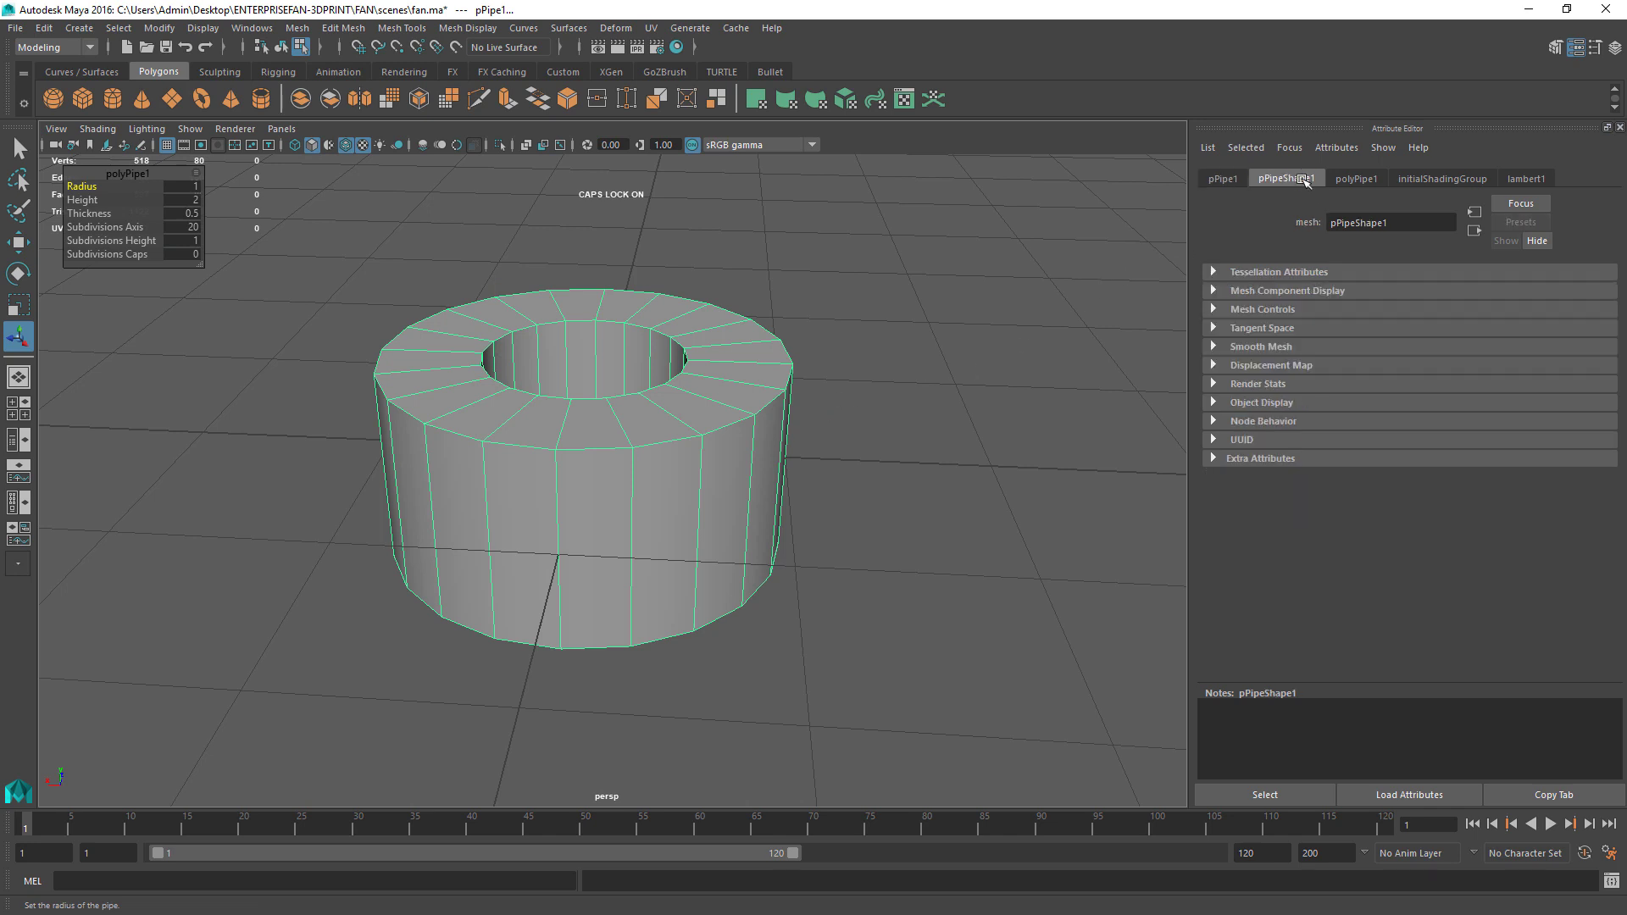
{"action": "left_click", "coordinate": [1351, 180]}
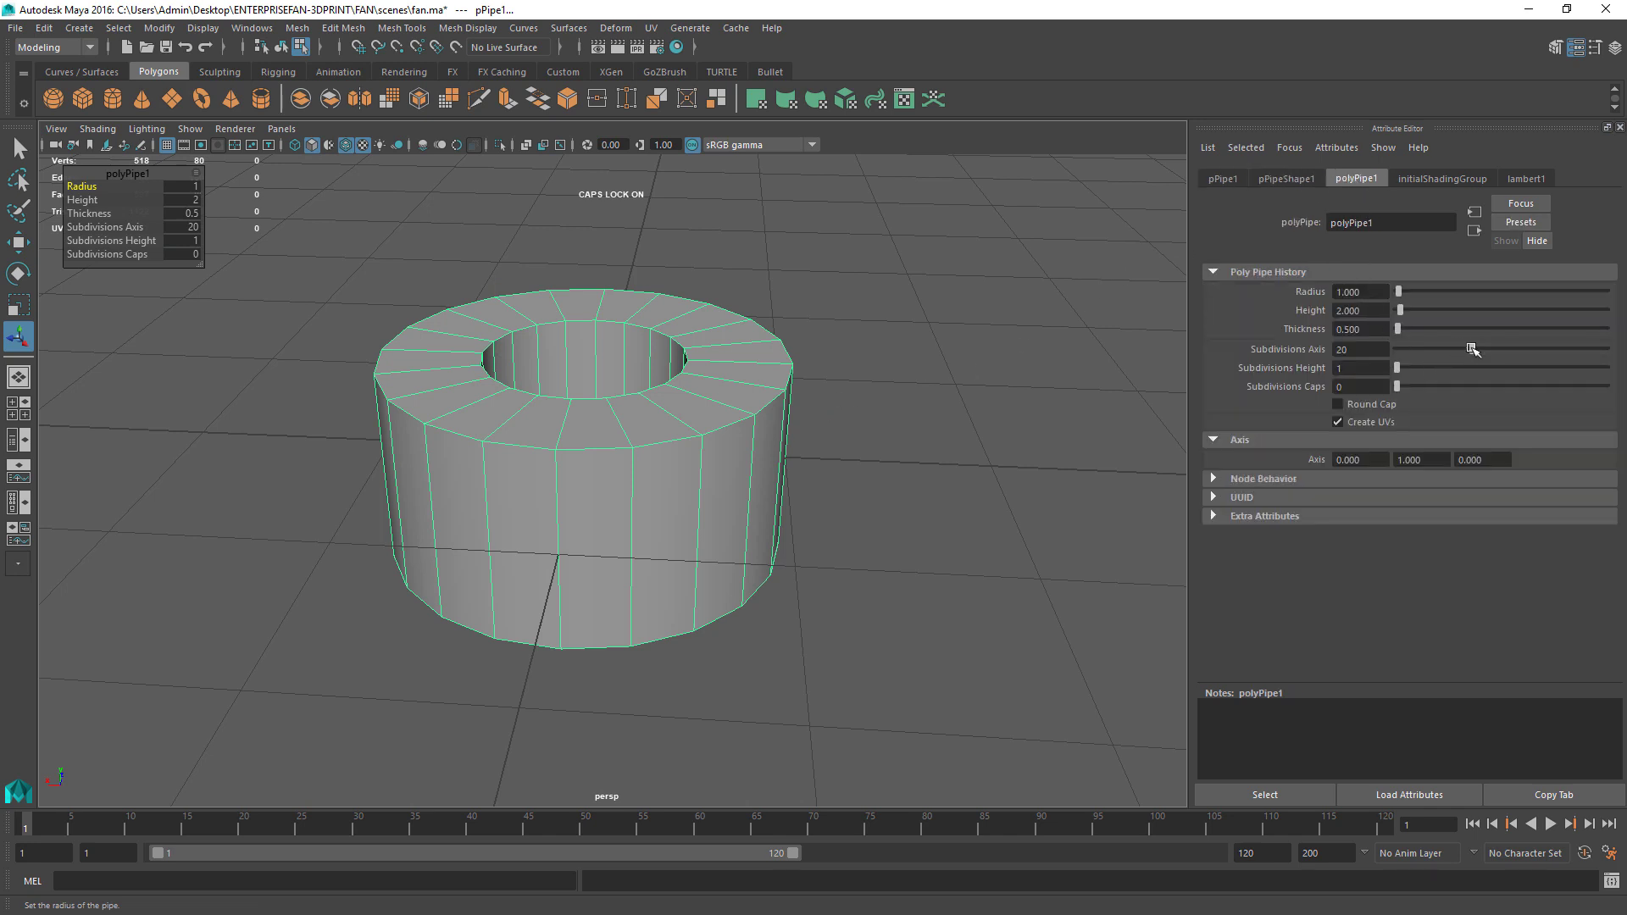
{"action": "left_click", "coordinate": [1353, 332]}
{"action": "type", "text": "0.2"}
{"action": "key", "text": "Return"}
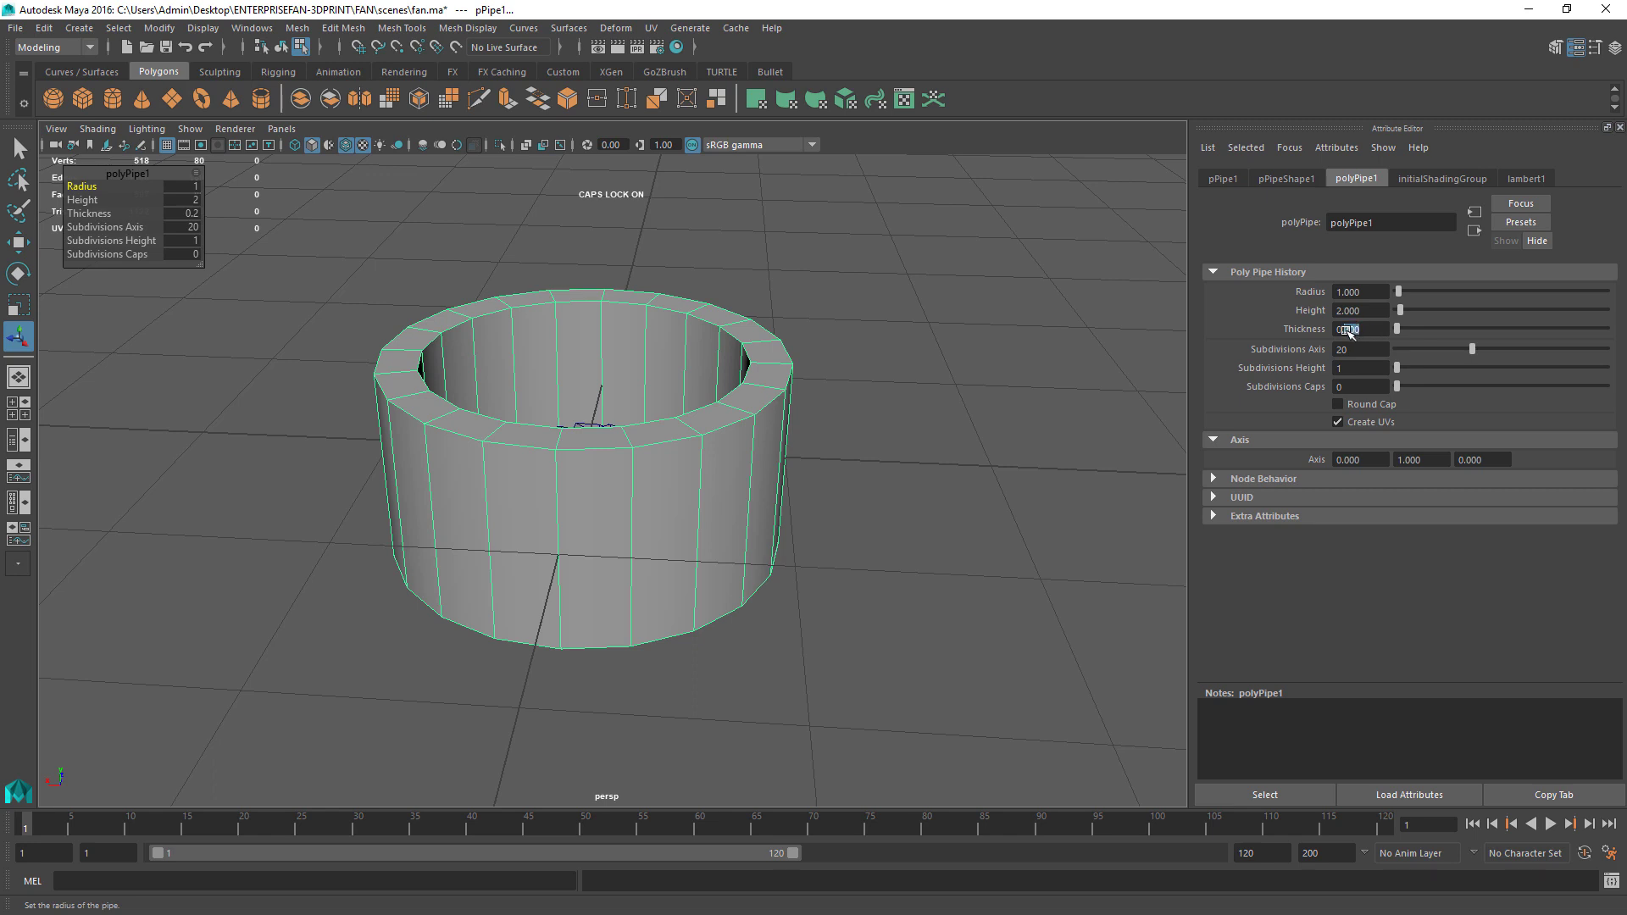
{"action": "key", "text": "Return"}
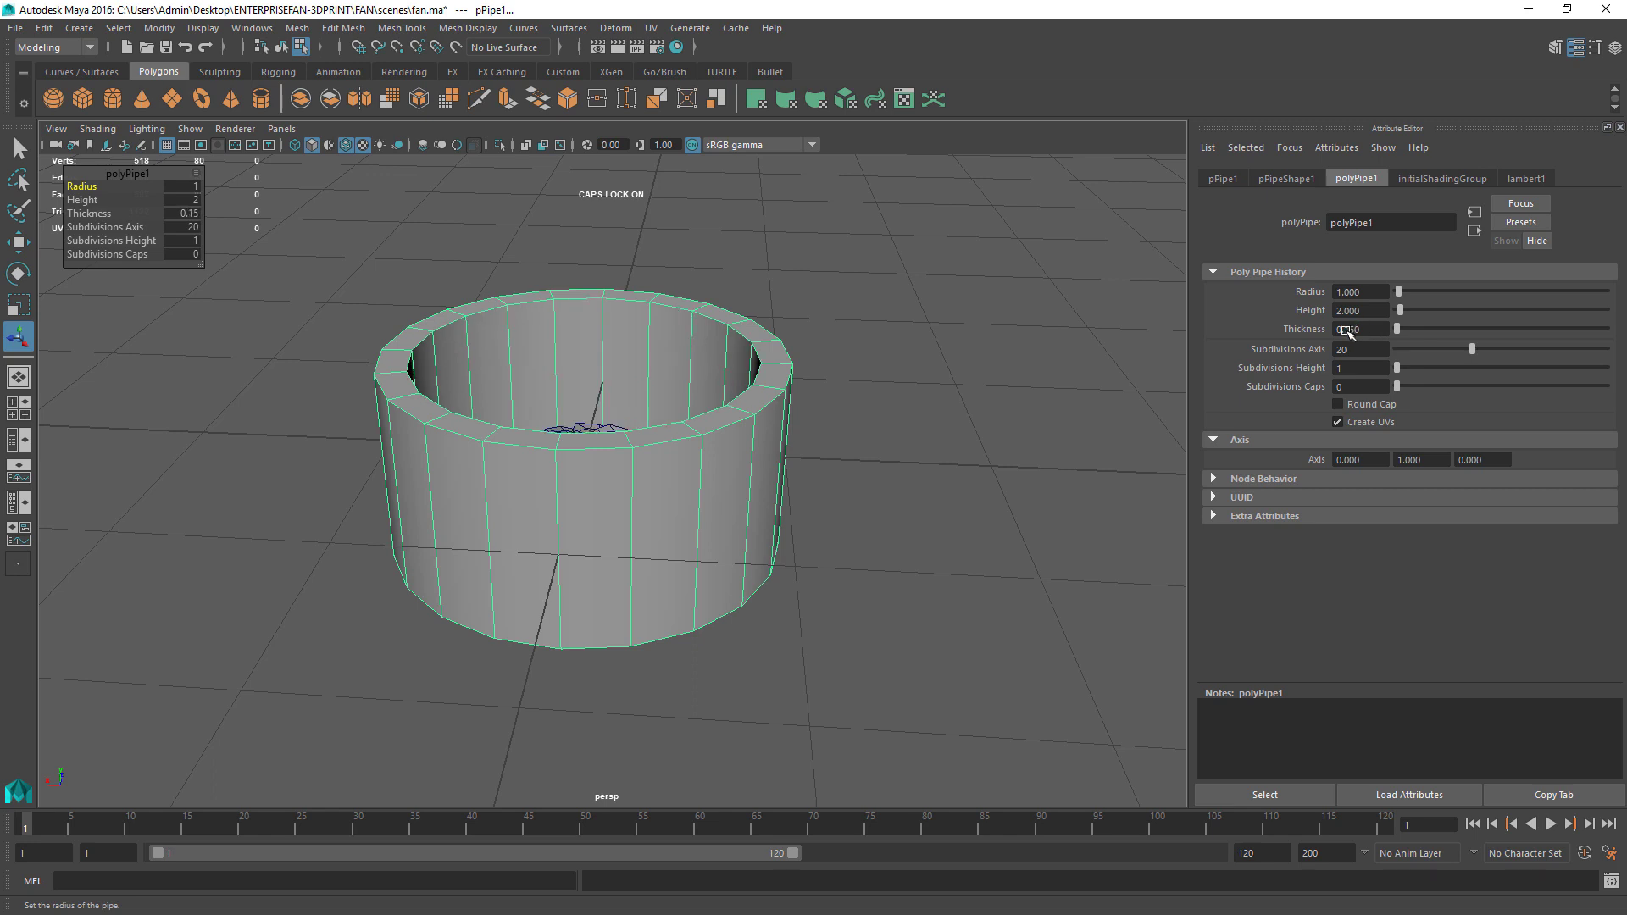
{"action": "key", "text": "r"}
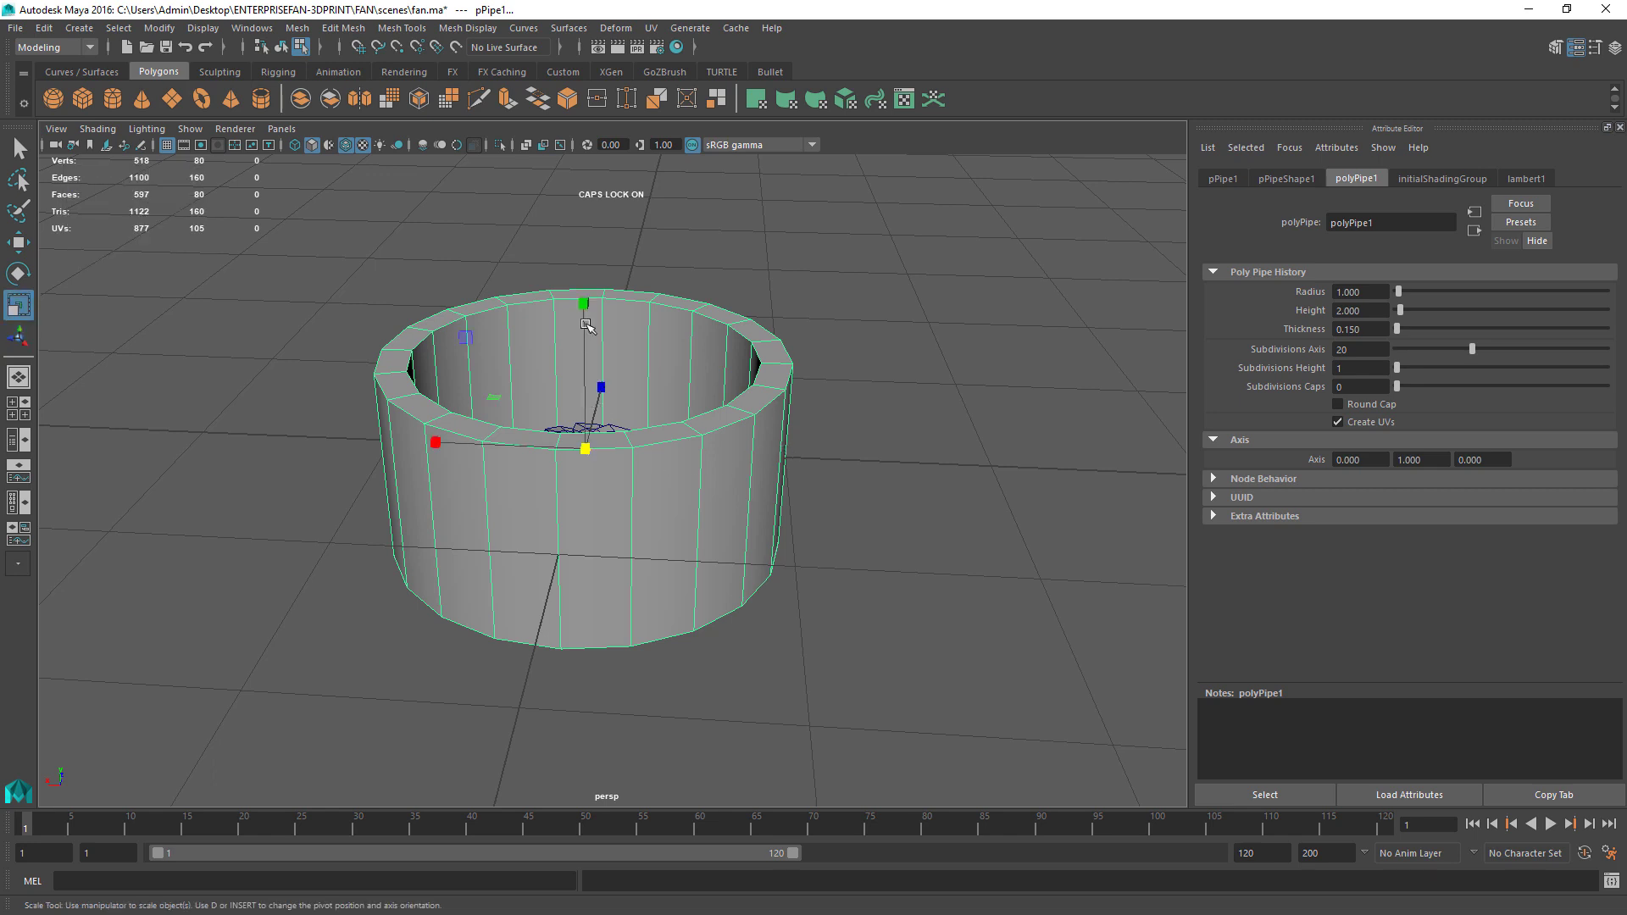
{"action": "left_click_drag", "start_coordinate": [583, 303], "coordinate": [418, 418]}
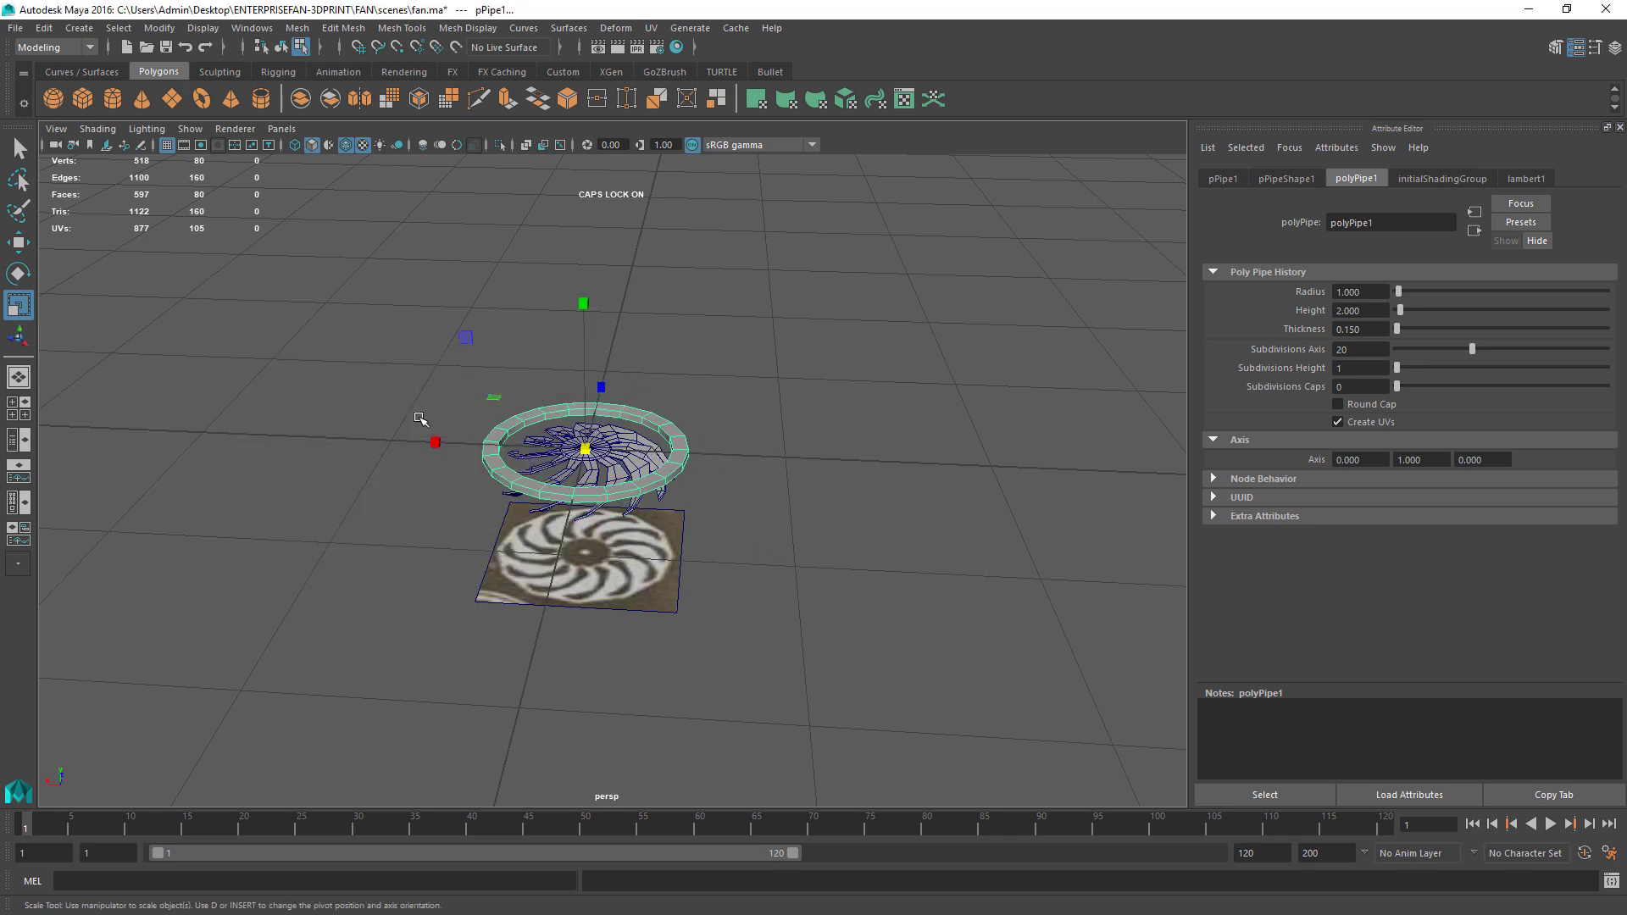
Step: Thin the rim ring to 0.05 thickness, fit it around the fan, and raise Subdivisions Axis to 45
{"action": "key", "text": "space"}
{"action": "key", "text": "space"}
{"action": "key", "text": "f"}
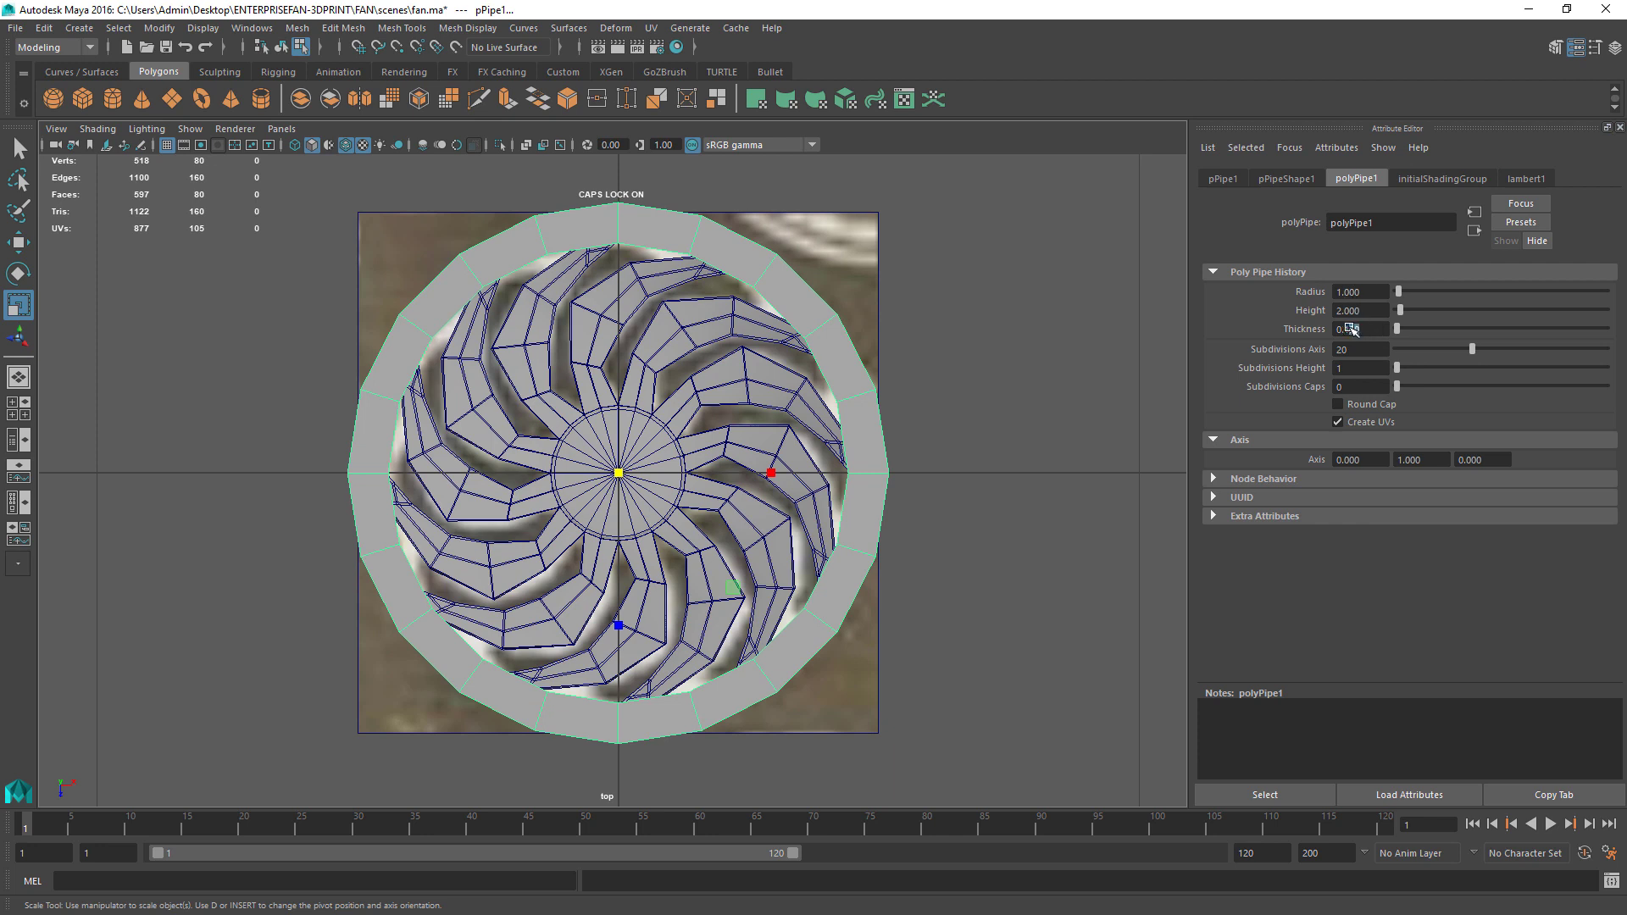
{"action": "type", "text": "05"}
{"action": "key", "text": "Return"}
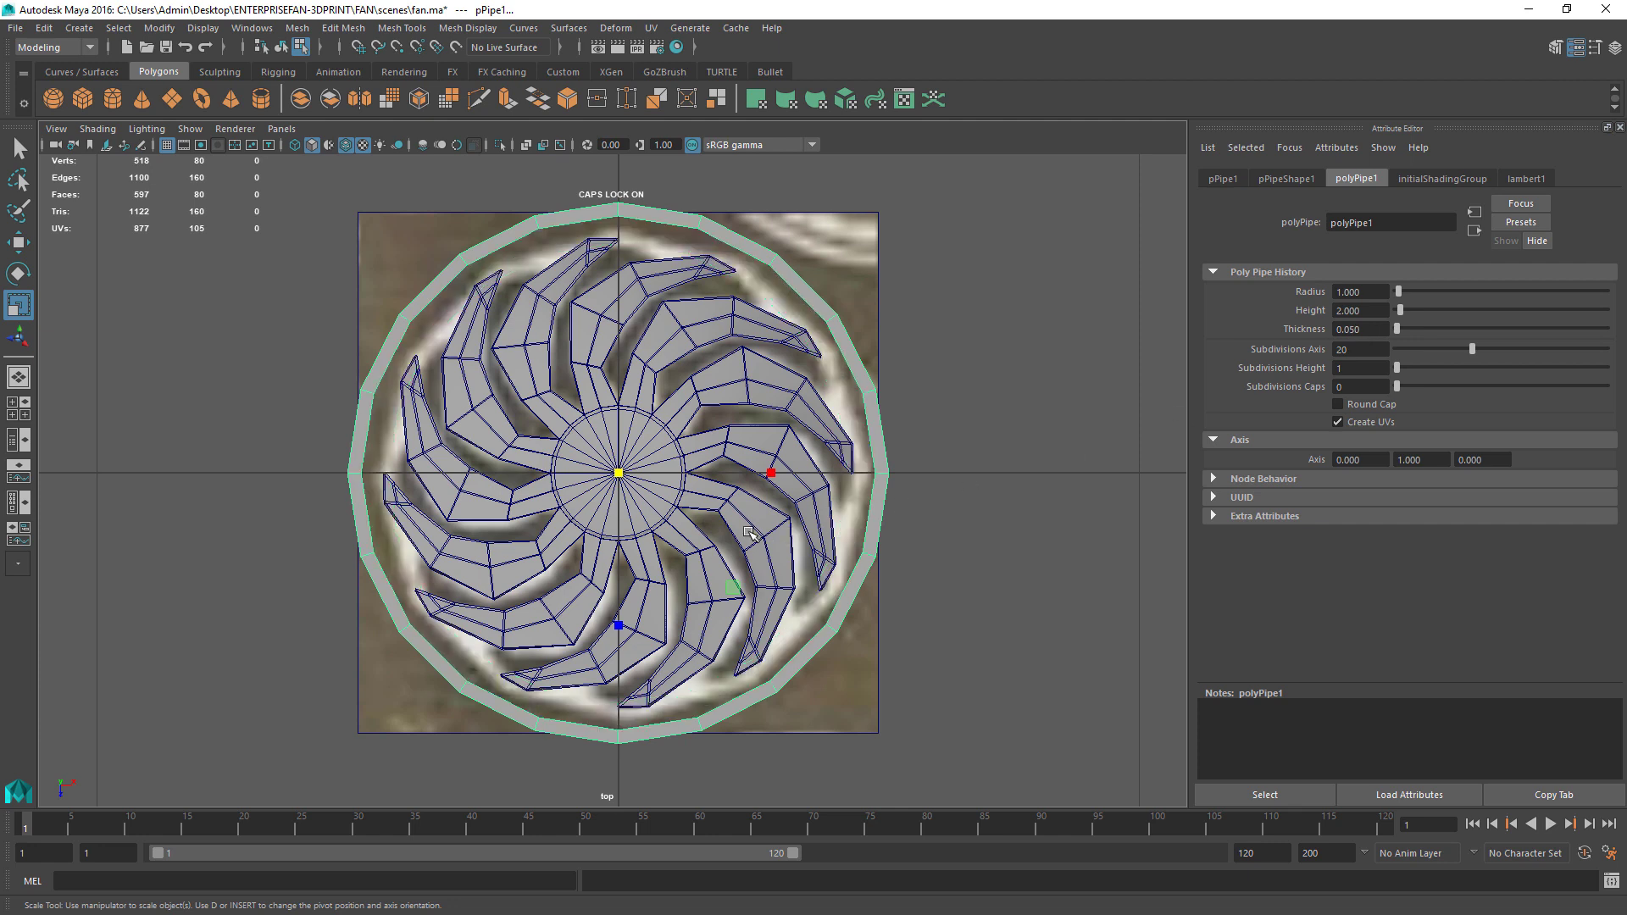
{"action": "left_click_drag", "start_coordinate": [628, 474], "coordinate": [590, 479]}
{"action": "left_click_drag", "start_coordinate": [1473, 350], "coordinate": [1584, 348]}
{"action": "key", "text": "space"}
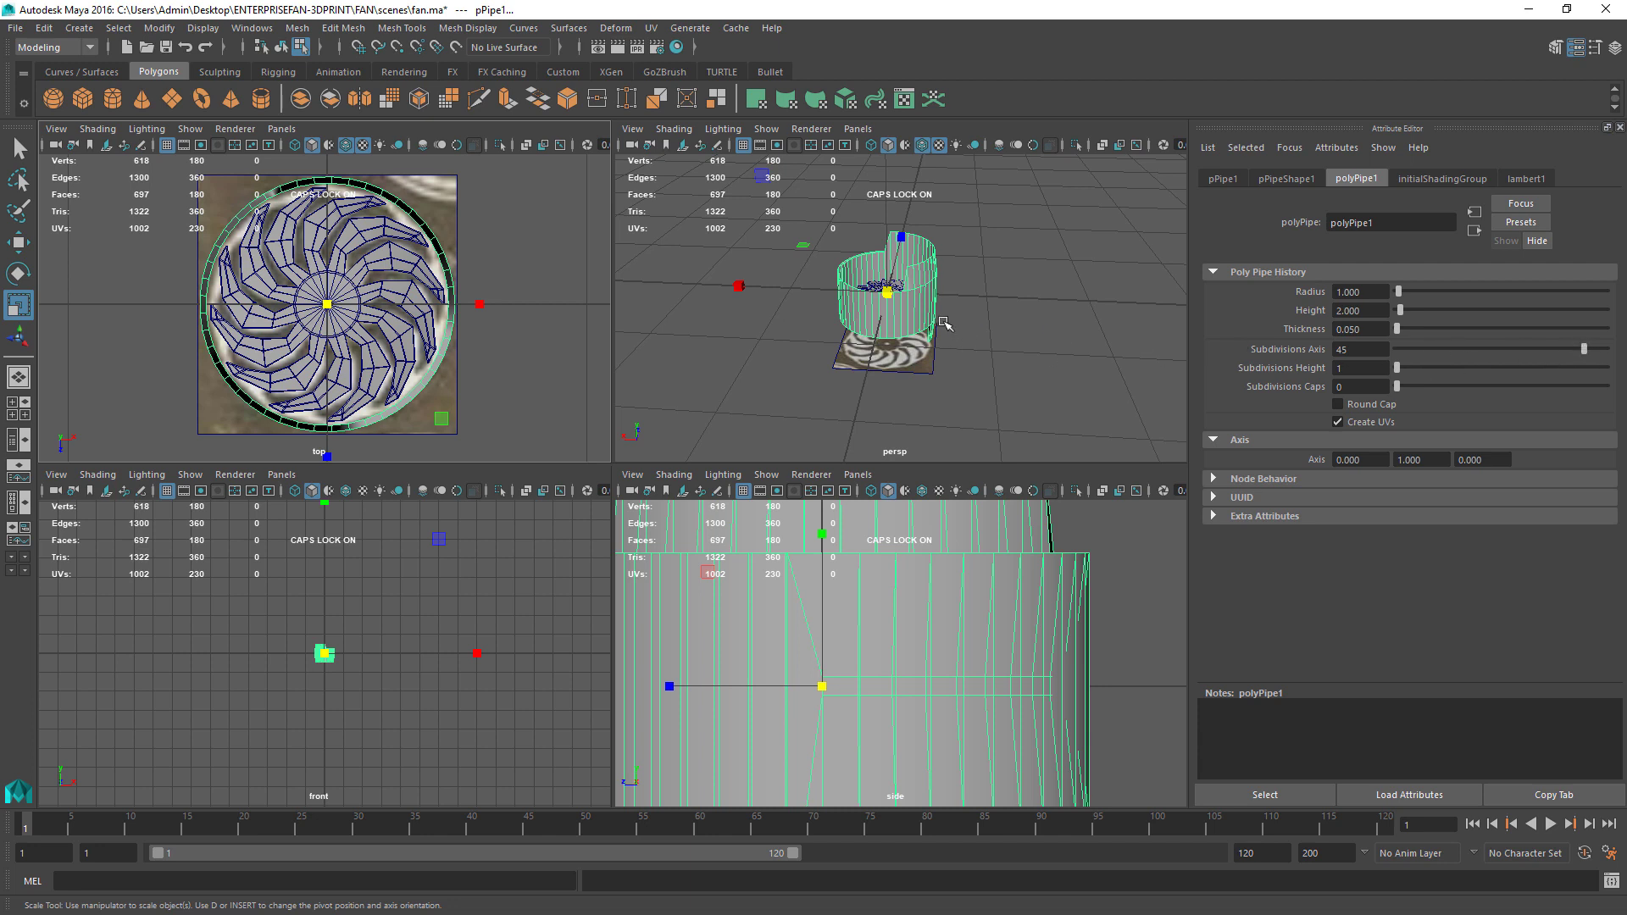
Step: Undo the earlier ring edits and raise the pipe's axis subdivisions to 48
{"action": "left_click_drag", "start_coordinate": [981, 329], "coordinate": [1067, 339], "text": "alt"}
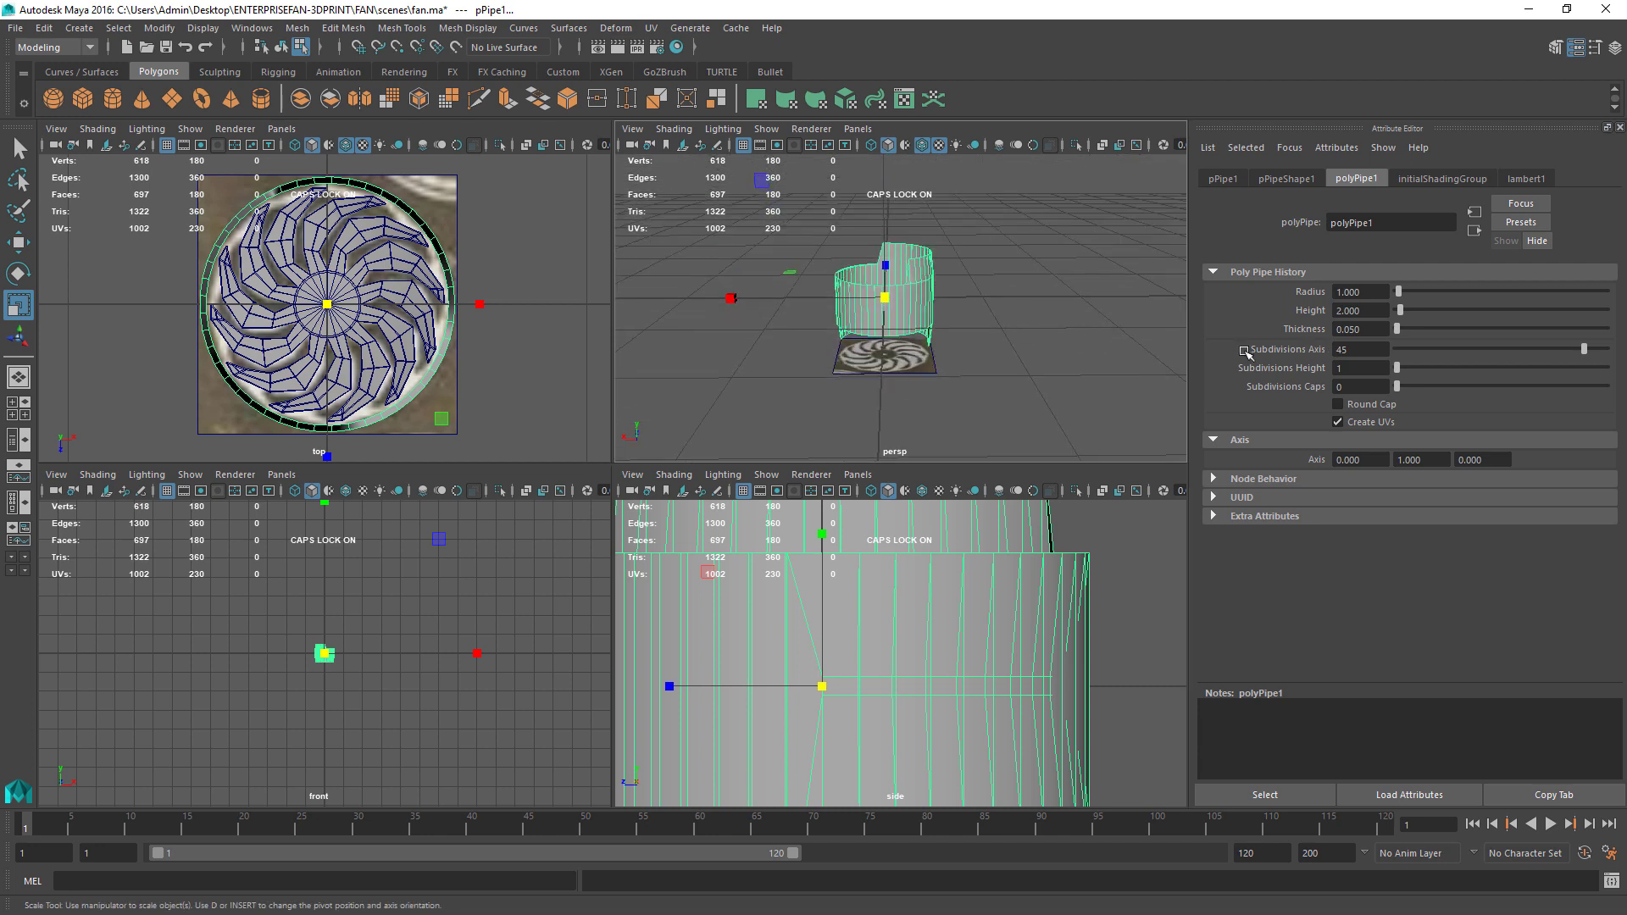
{"action": "key", "text": "ctrl+z"}
{"action": "key", "text": "ctrl+z"}
{"action": "key", "text": "ctrl+z"}
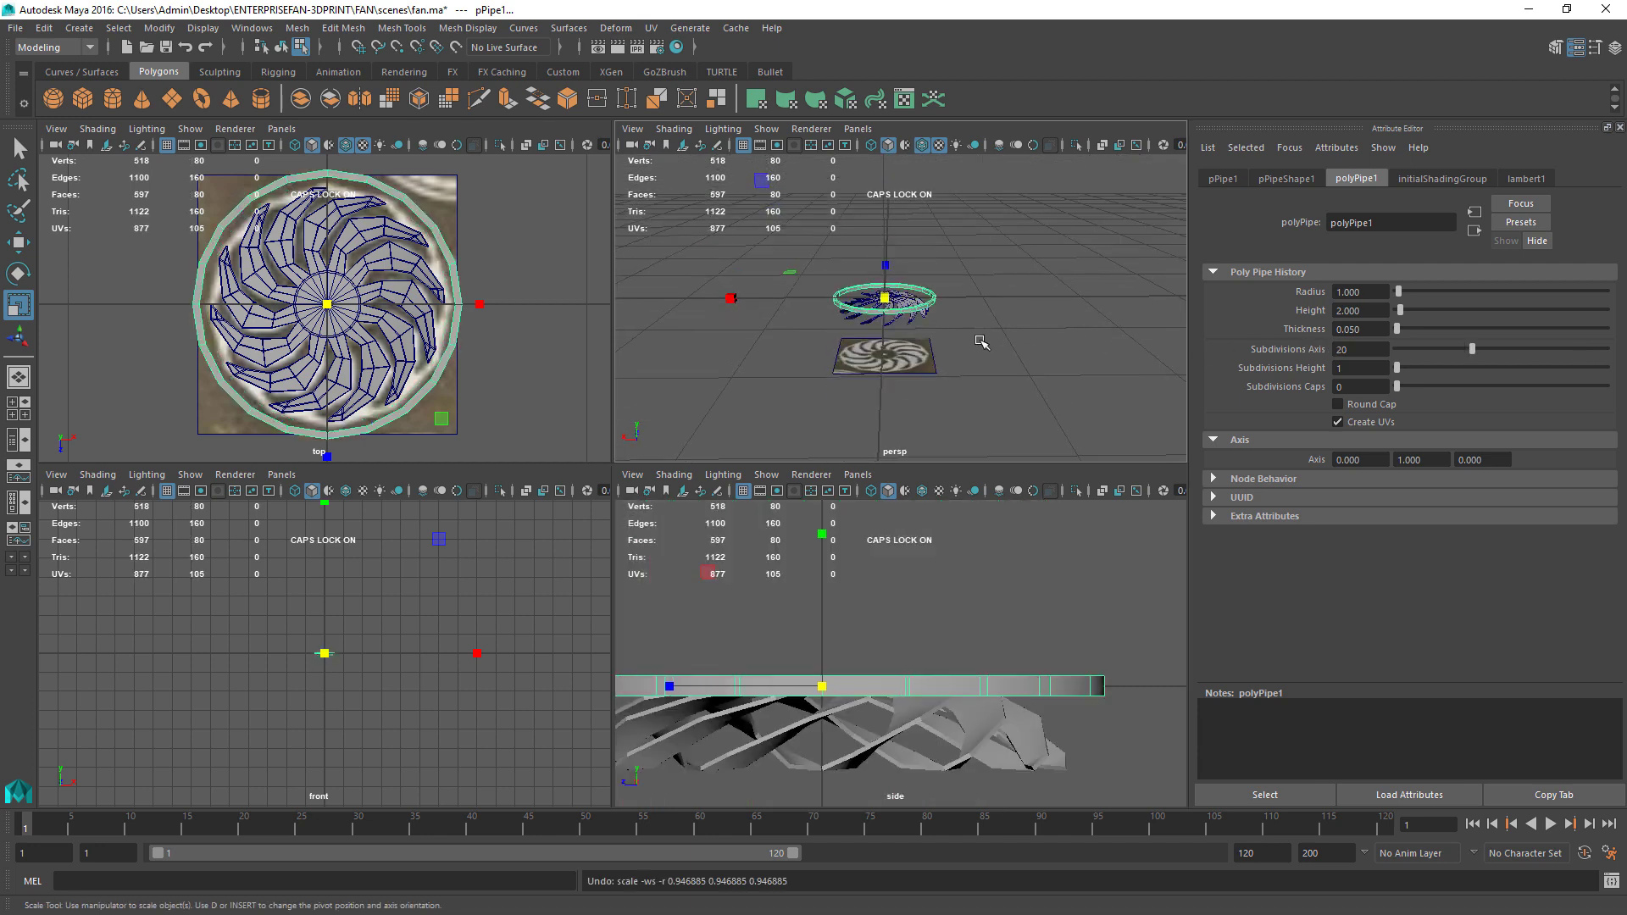
{"action": "left_click_drag", "start_coordinate": [1474, 345], "coordinate": [1465, 343]}
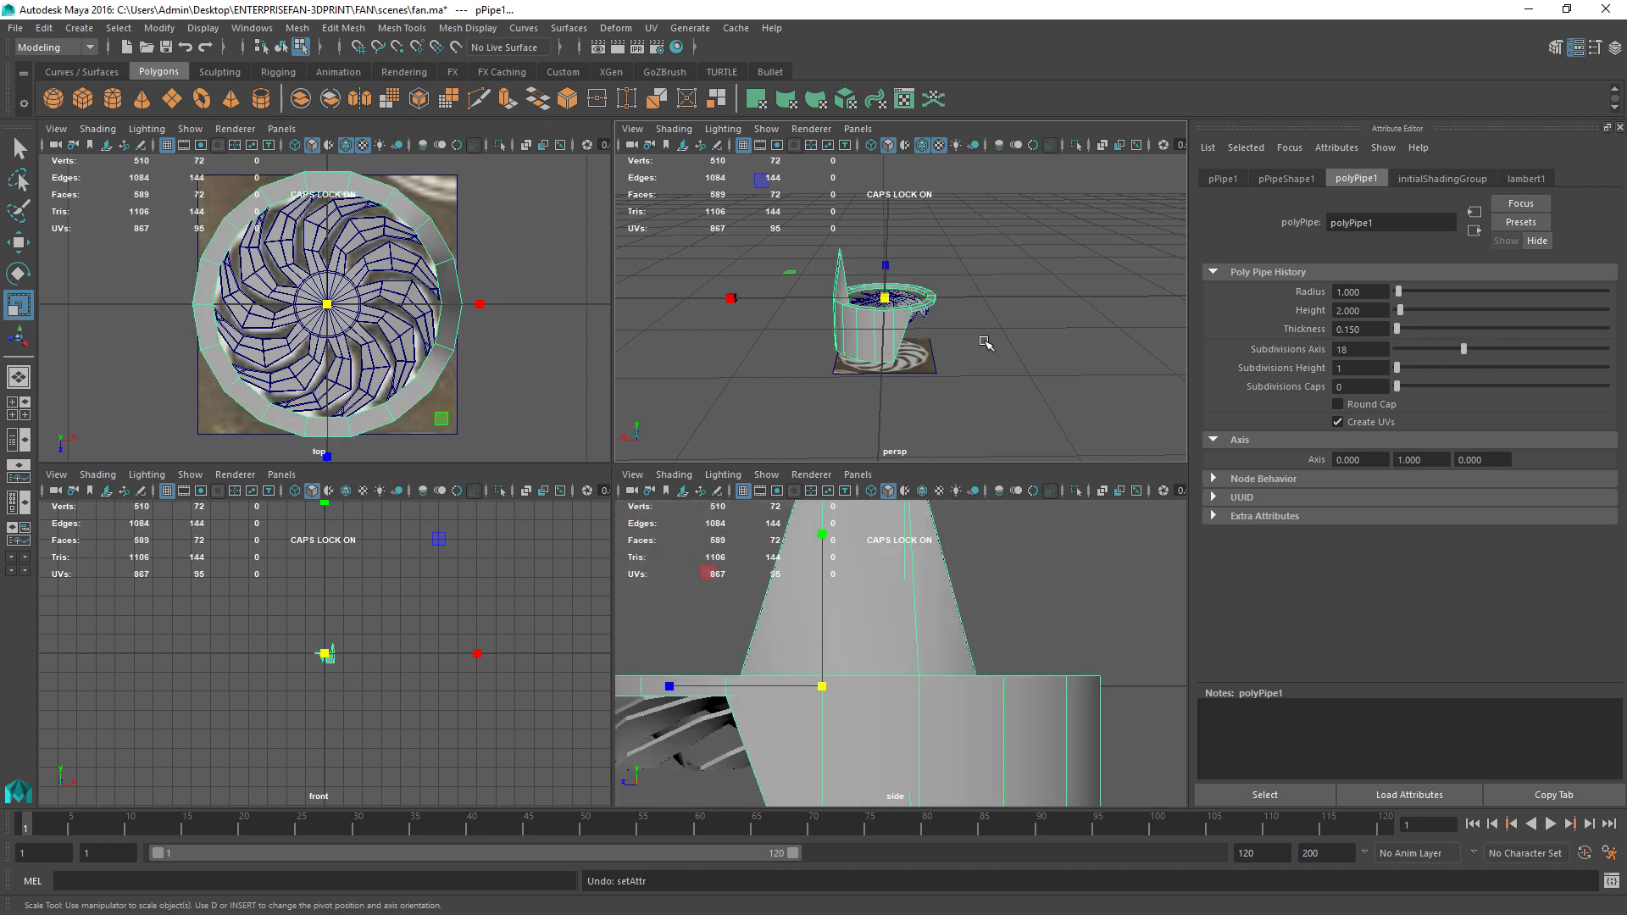
{"action": "key", "text": "ctrl+z"}
{"action": "key", "text": "ctrl+z"}
{"action": "key", "text": "ctrl+z"}
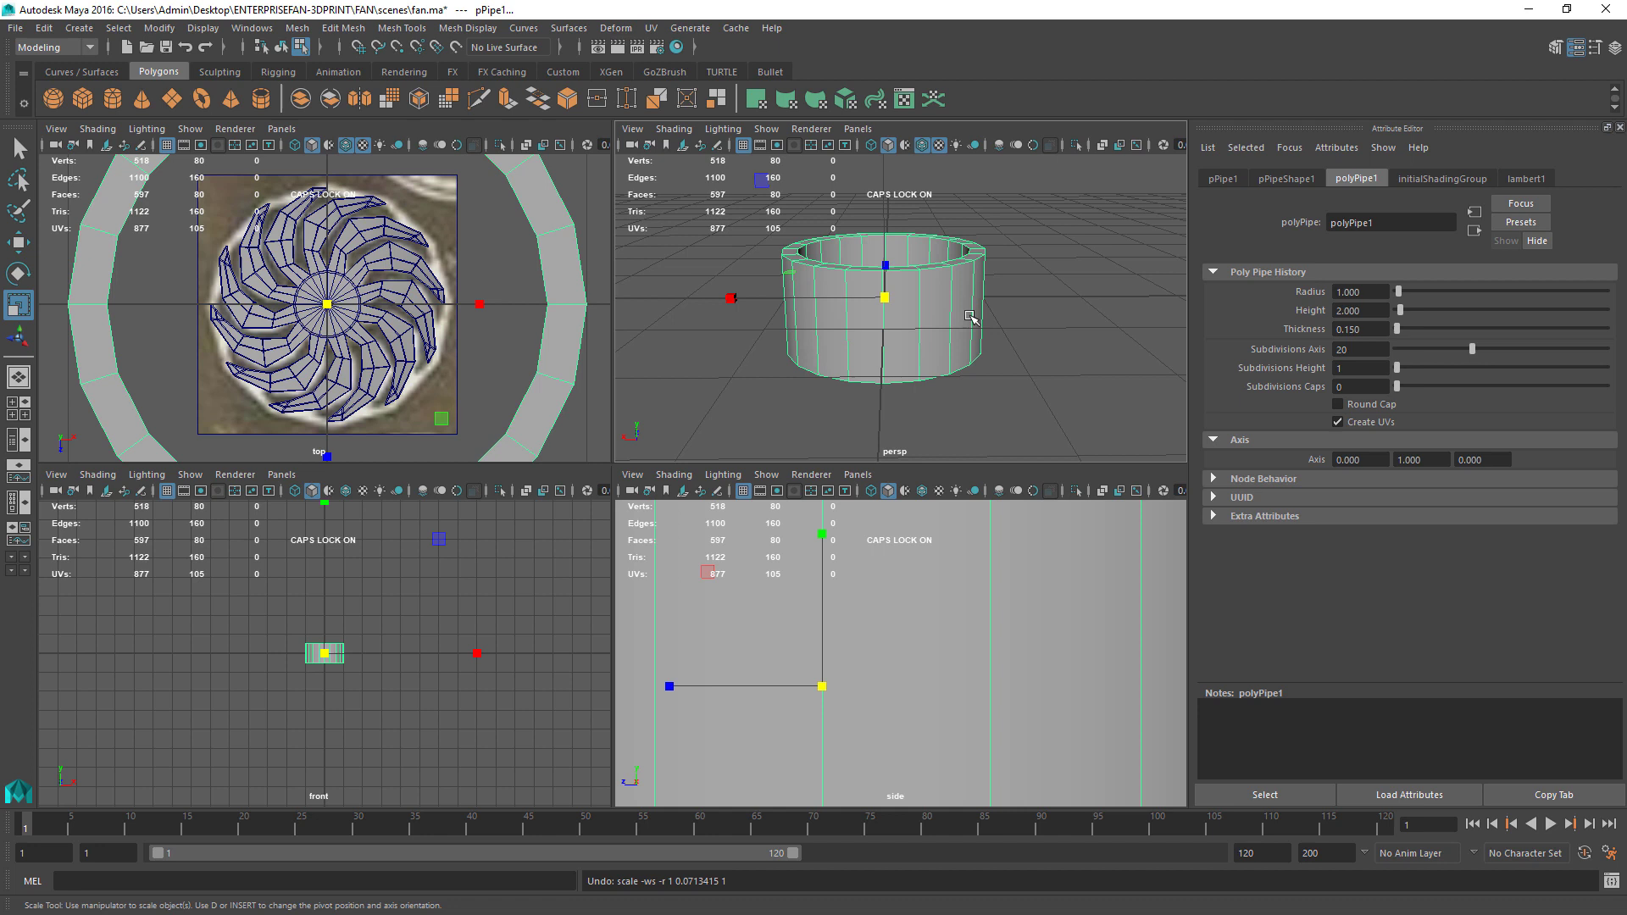
{"action": "left_click_drag", "start_coordinate": [1475, 350], "coordinate": [1598, 349]}
{"action": "left_click_drag", "start_coordinate": [1382, 328], "coordinate": [1349, 331]}
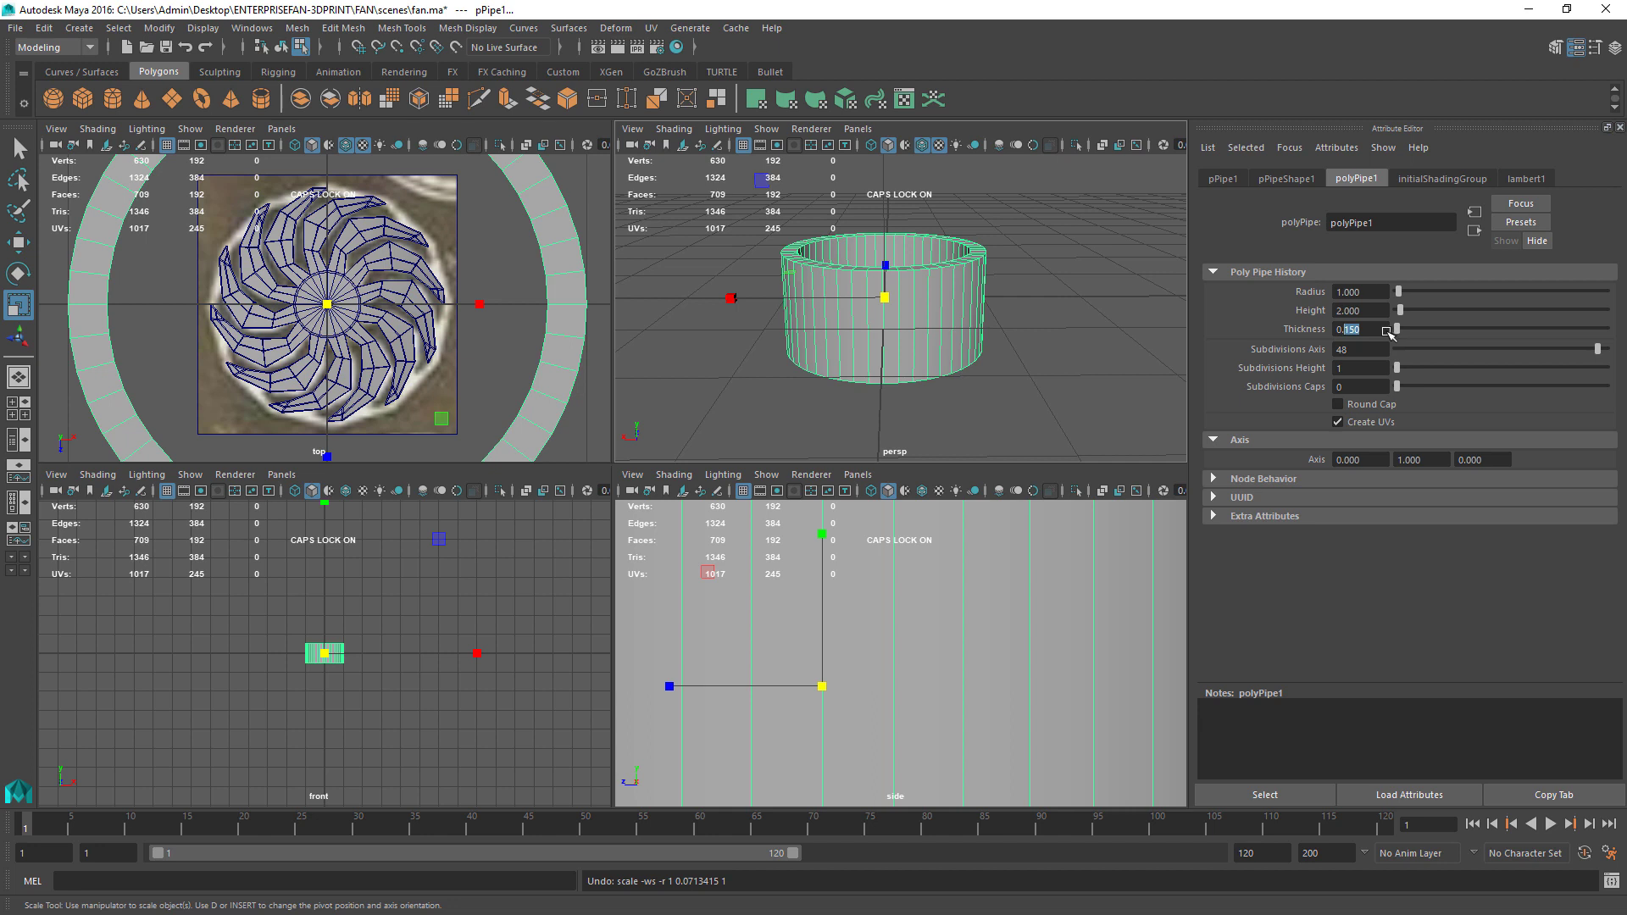
{"action": "key", "text": "Return"}
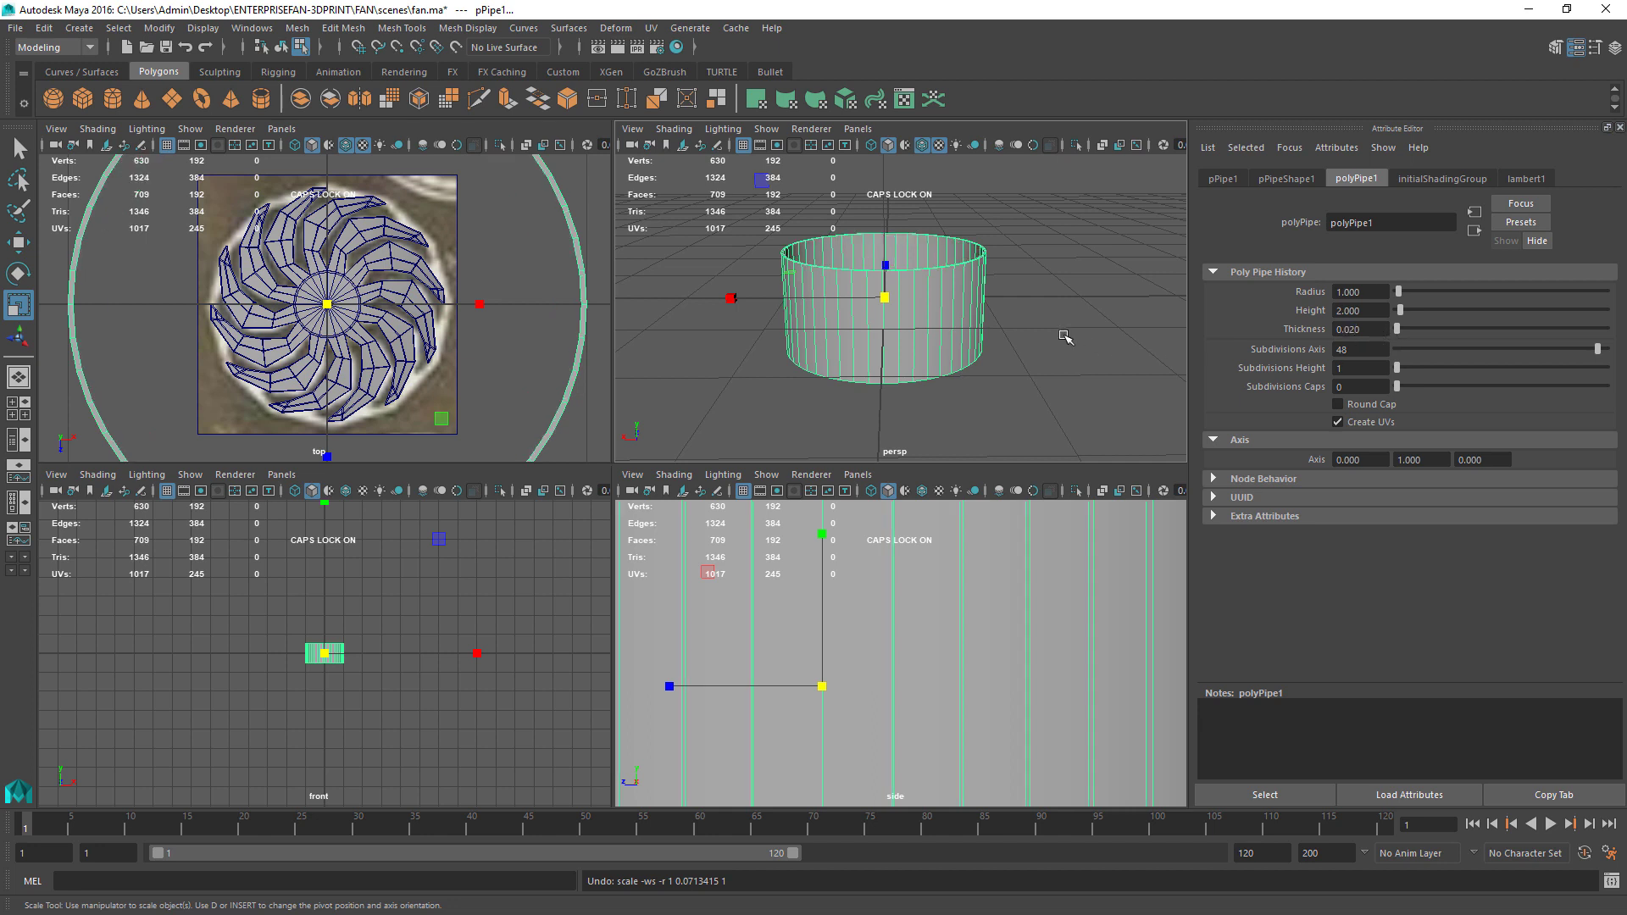
Step: Shrink the pipe and settle its thickness at 0.05
{"action": "left_click_drag", "start_coordinate": [337, 306], "coordinate": [292, 307]}
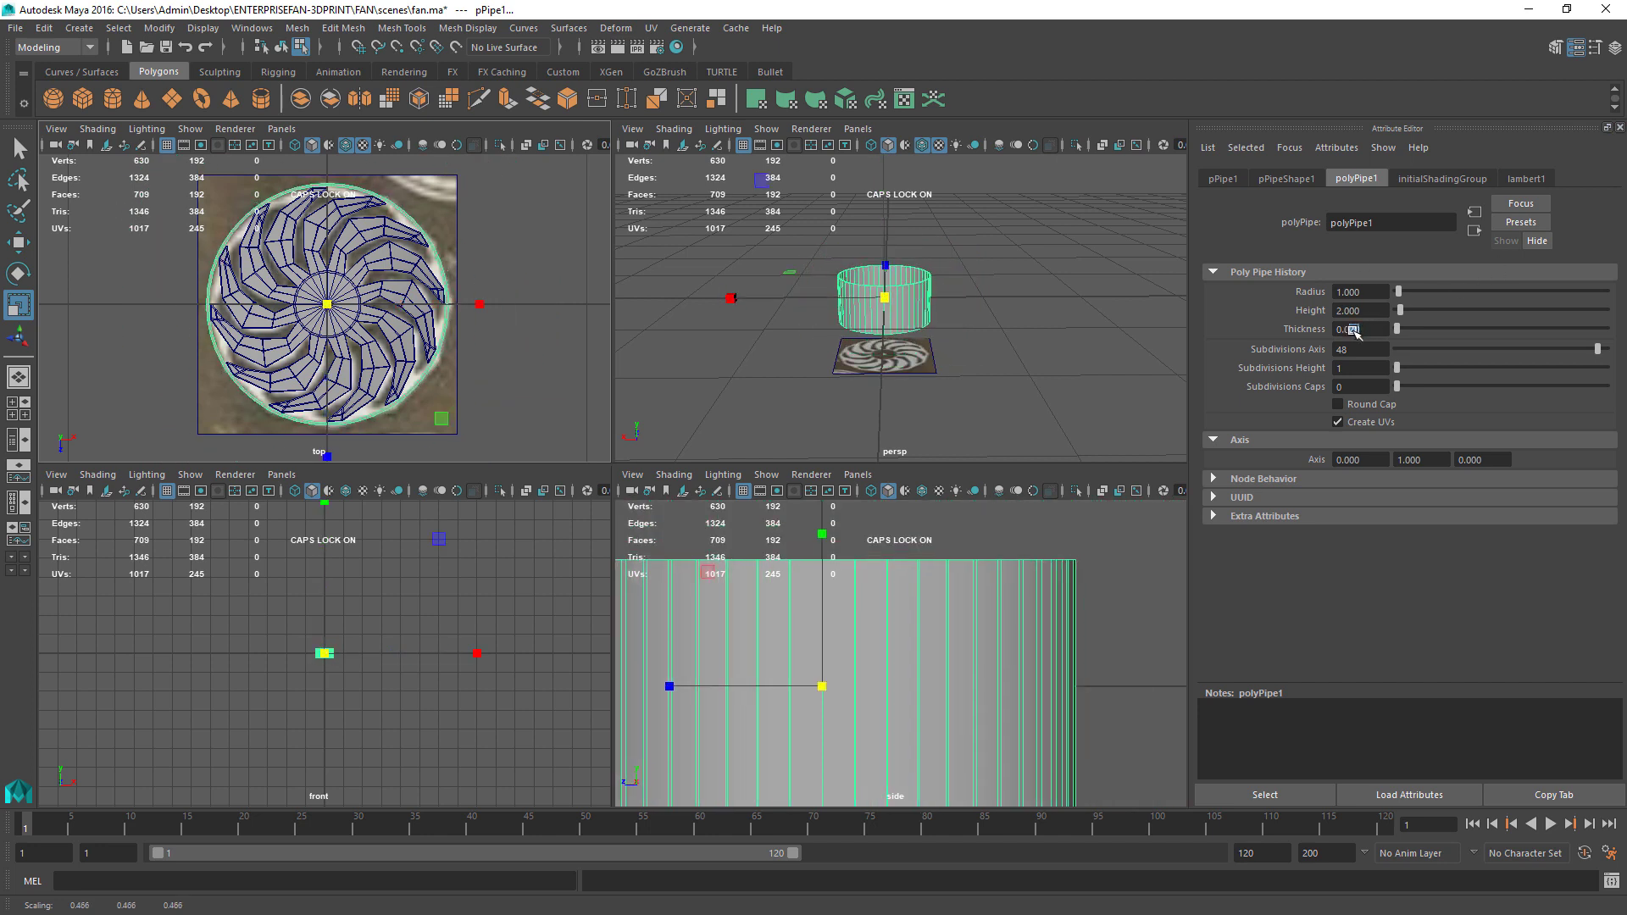
{"action": "left_click", "coordinate": [1351, 330]}
{"action": "type", "text": "0.08"}
{"action": "key", "text": "Return"}
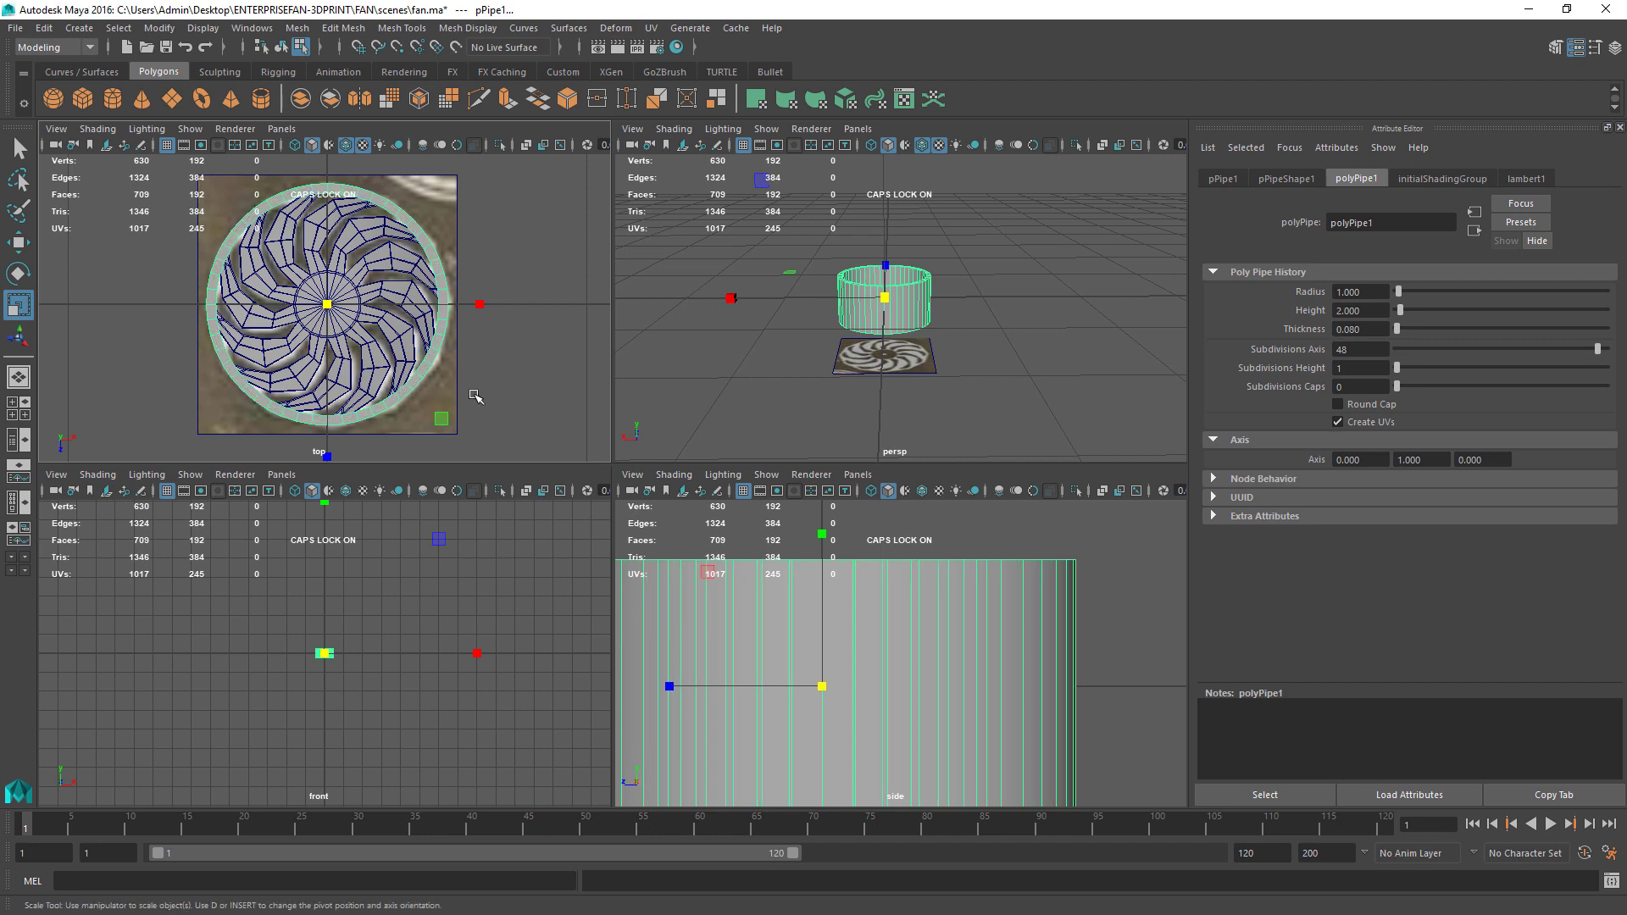
{"action": "left_click", "coordinate": [1351, 329]}
{"action": "type", "text": "0.05"}
{"action": "key", "text": "Return"}
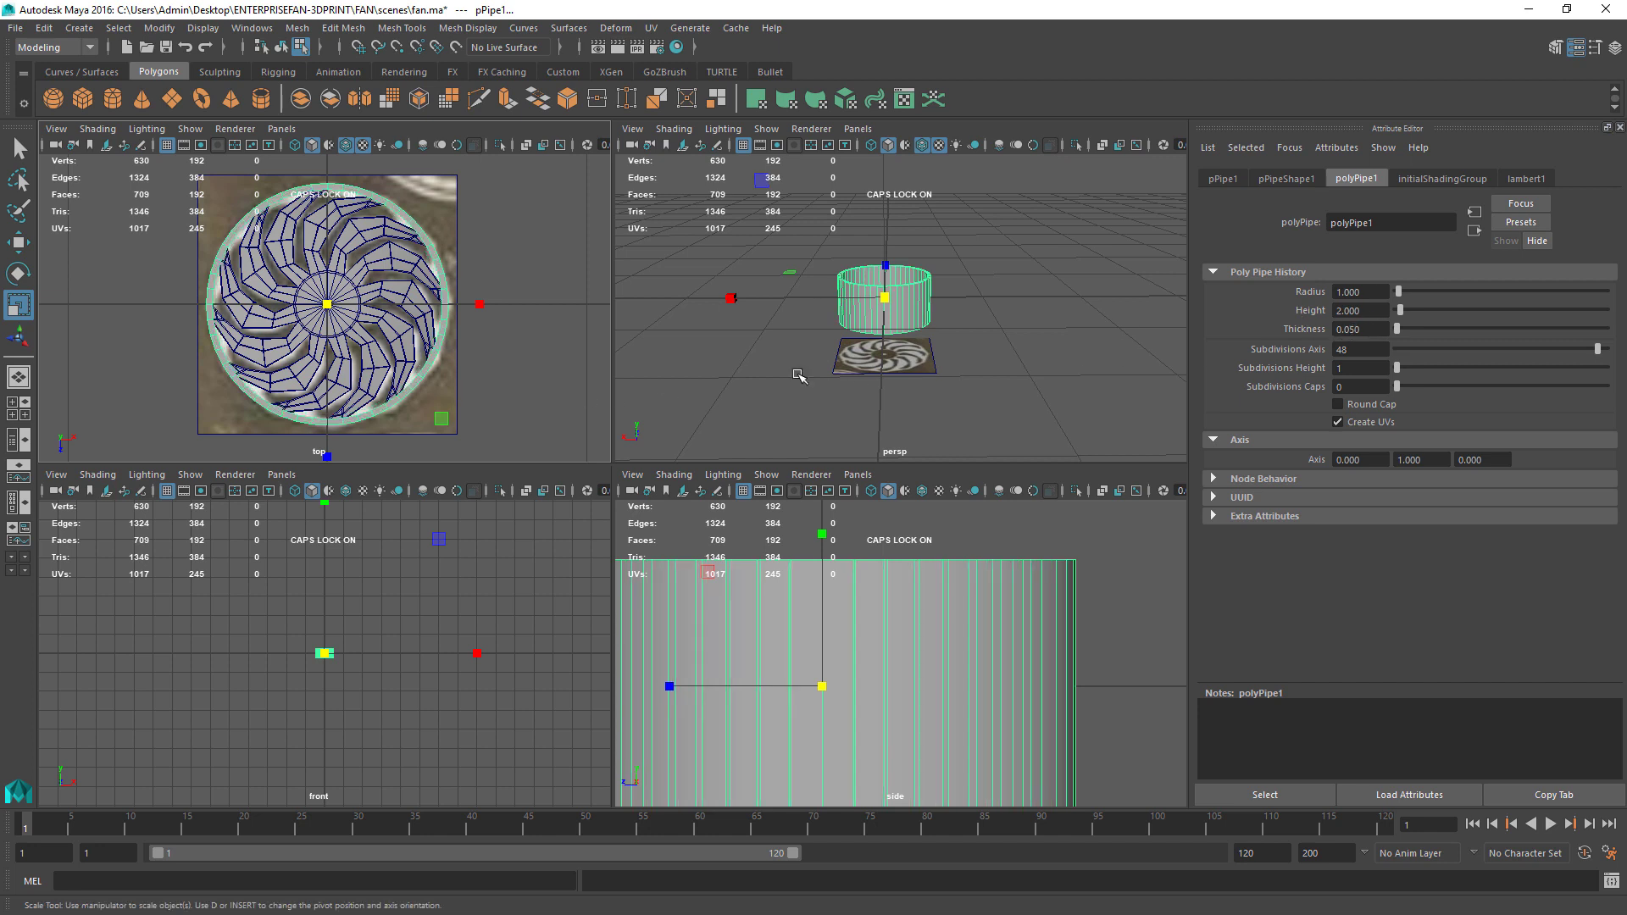
Step: Scale the pipe down, flatten it in Y, and lower it around the fan blades
{"action": "key", "text": "space"}
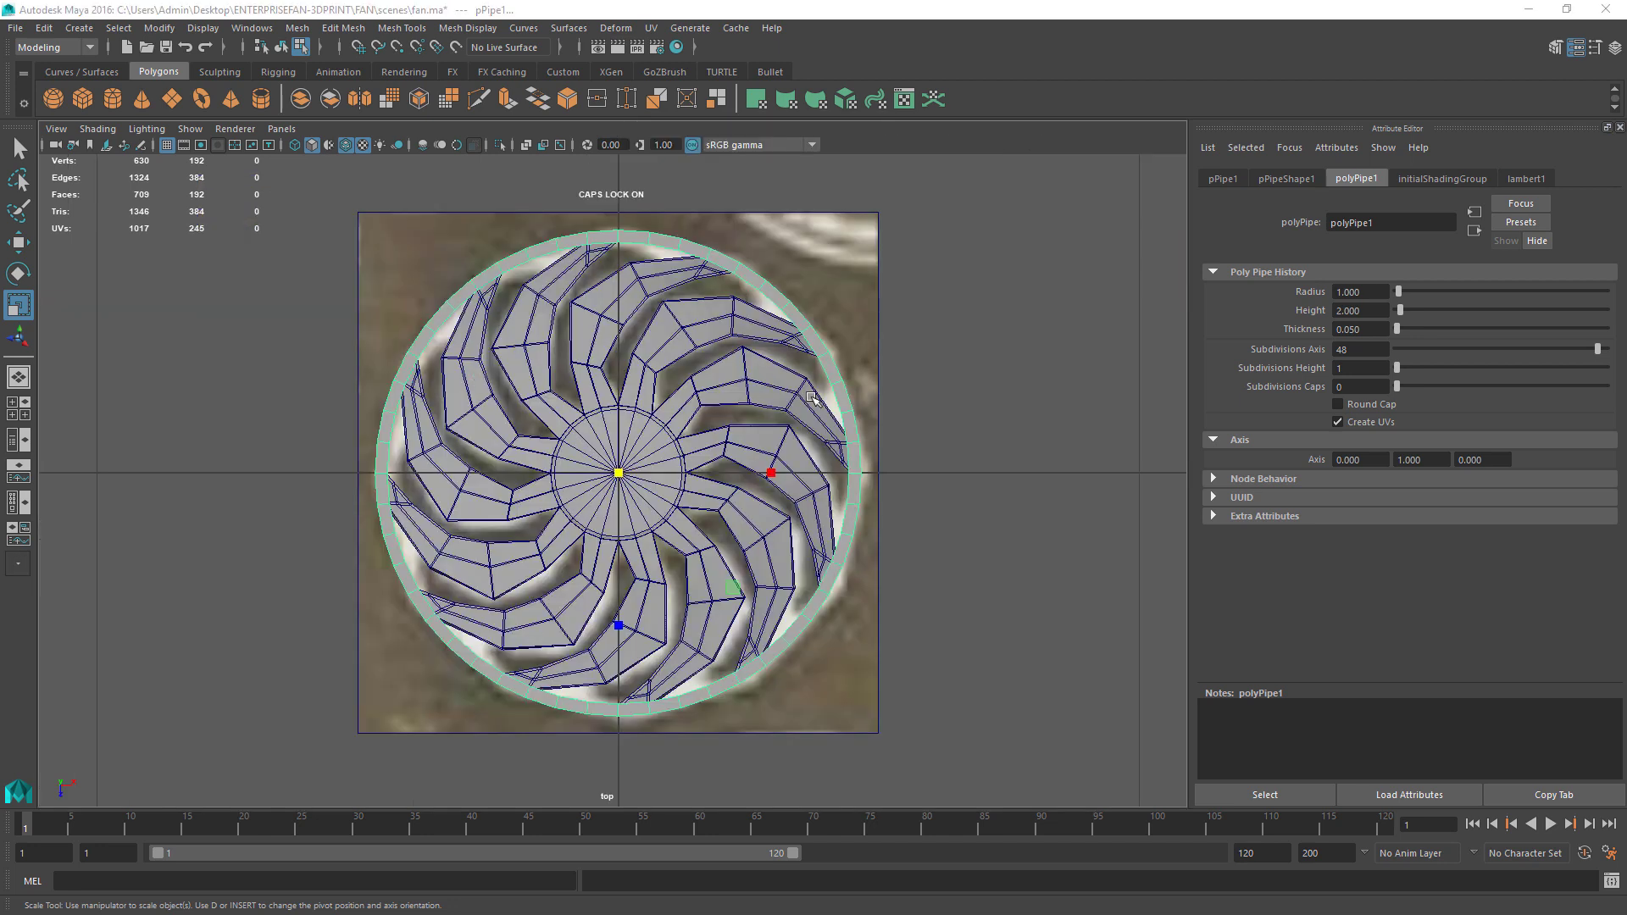
{"action": "key", "text": "space"}
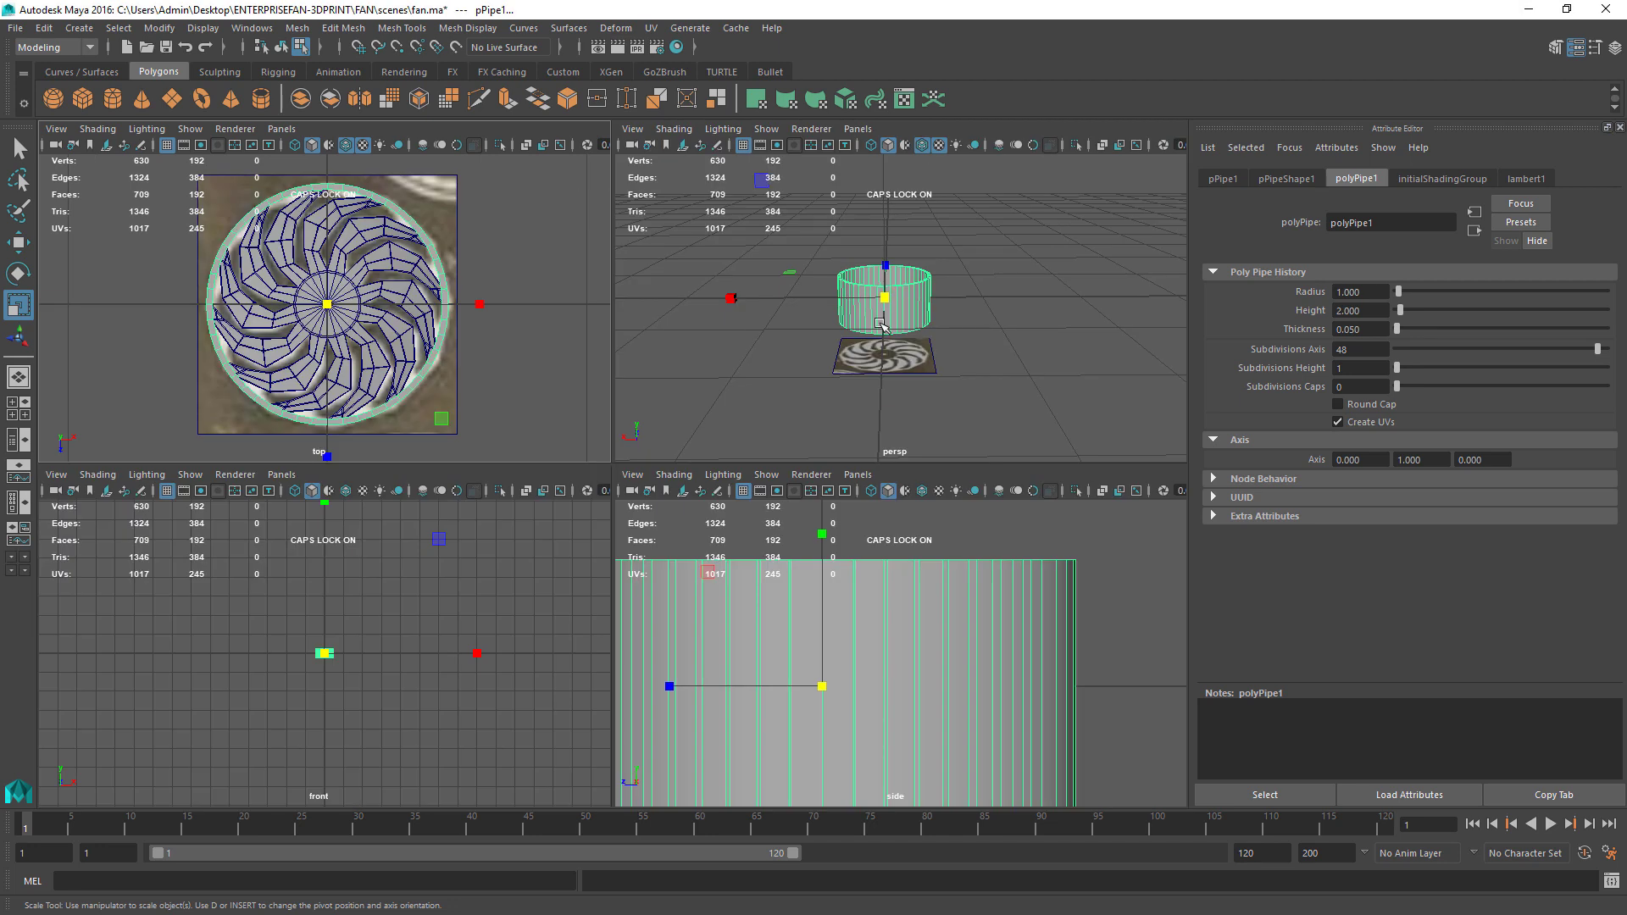
{"action": "left_click_drag", "start_coordinate": [883, 265], "coordinate": [885, 294]}
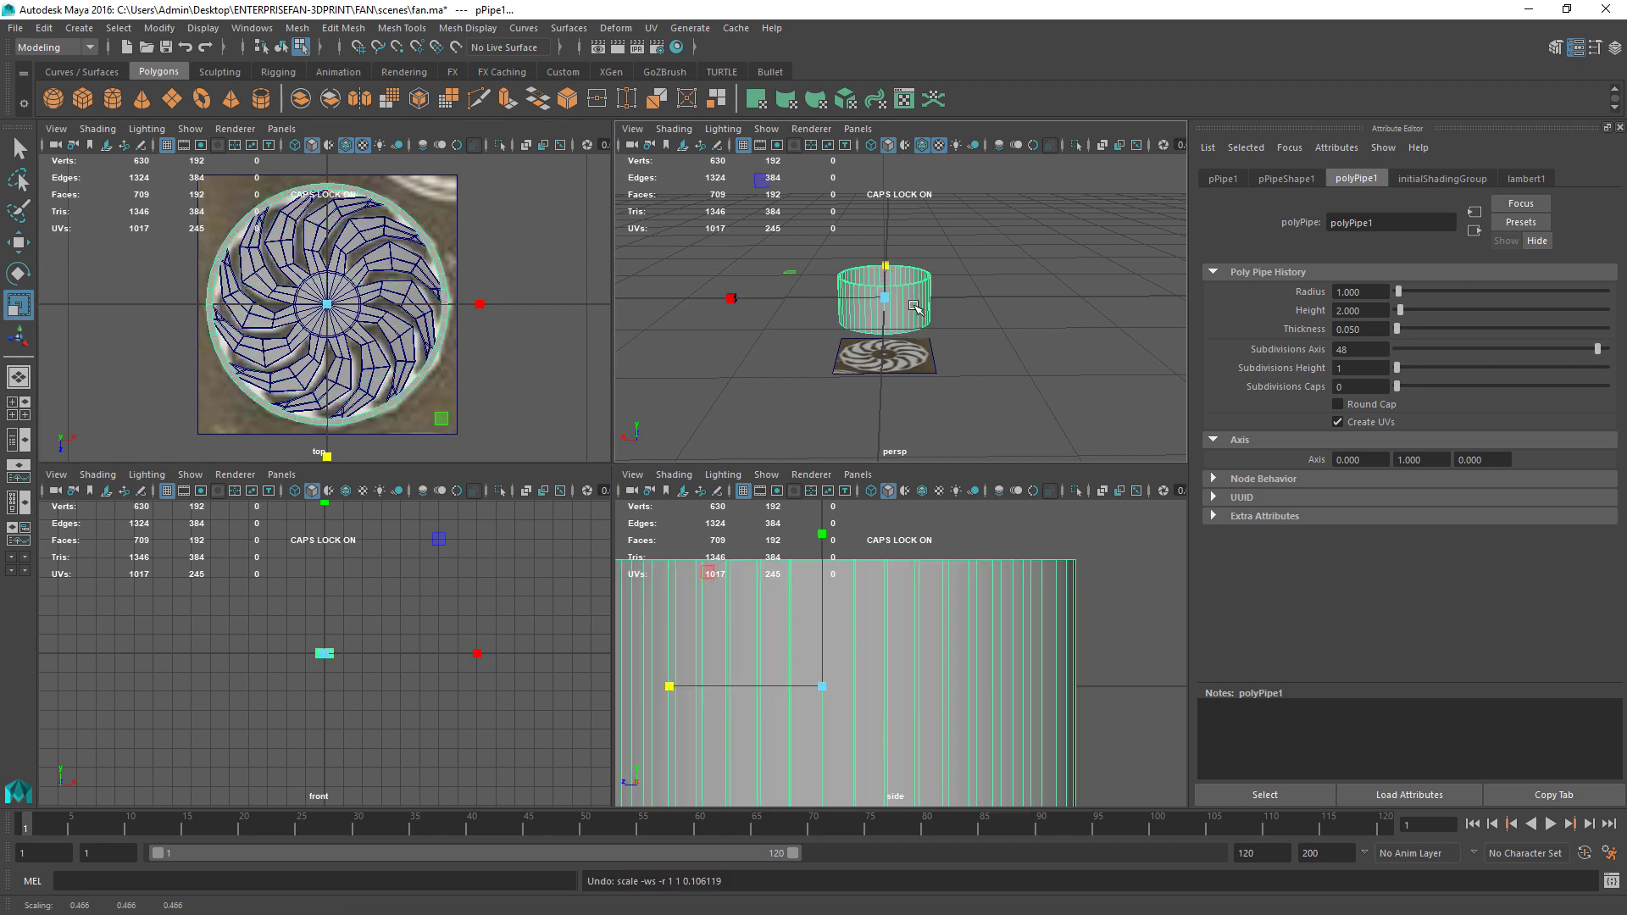
{"action": "left_click_drag", "start_coordinate": [822, 533], "coordinate": [822, 682]}
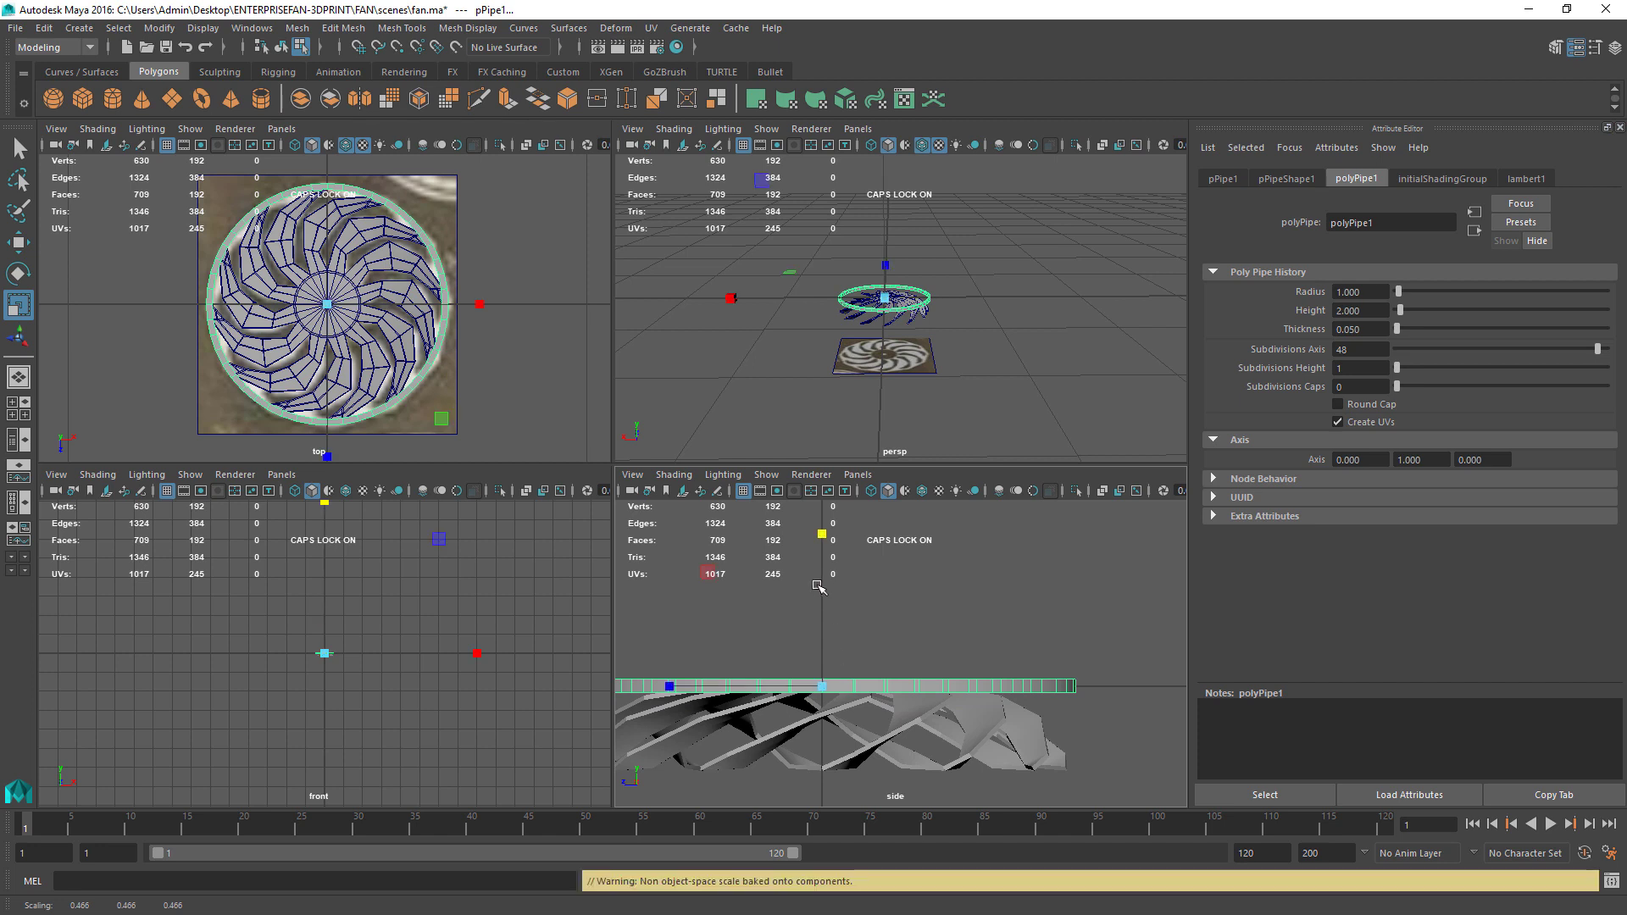
{"action": "key", "text": "w"}
{"action": "left_click_drag", "start_coordinate": [824, 524], "coordinate": [825, 618]}
{"action": "key", "text": "space"}
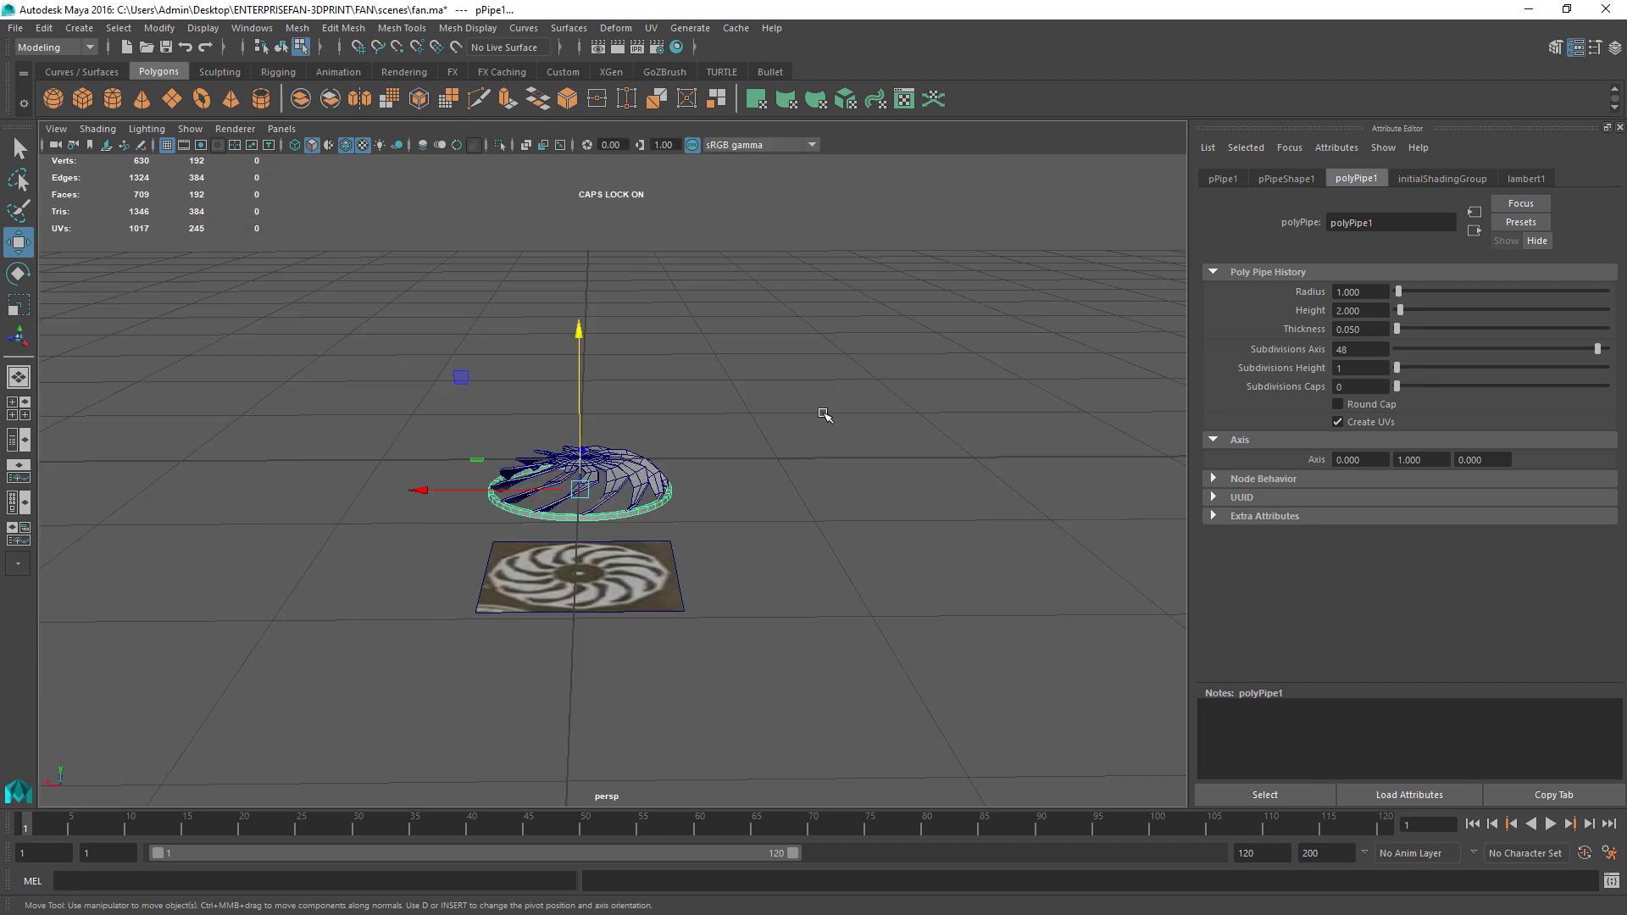
{"action": "scroll", "coordinate": [707, 542], "scroll_direction": "up", "scroll_amount": 5}
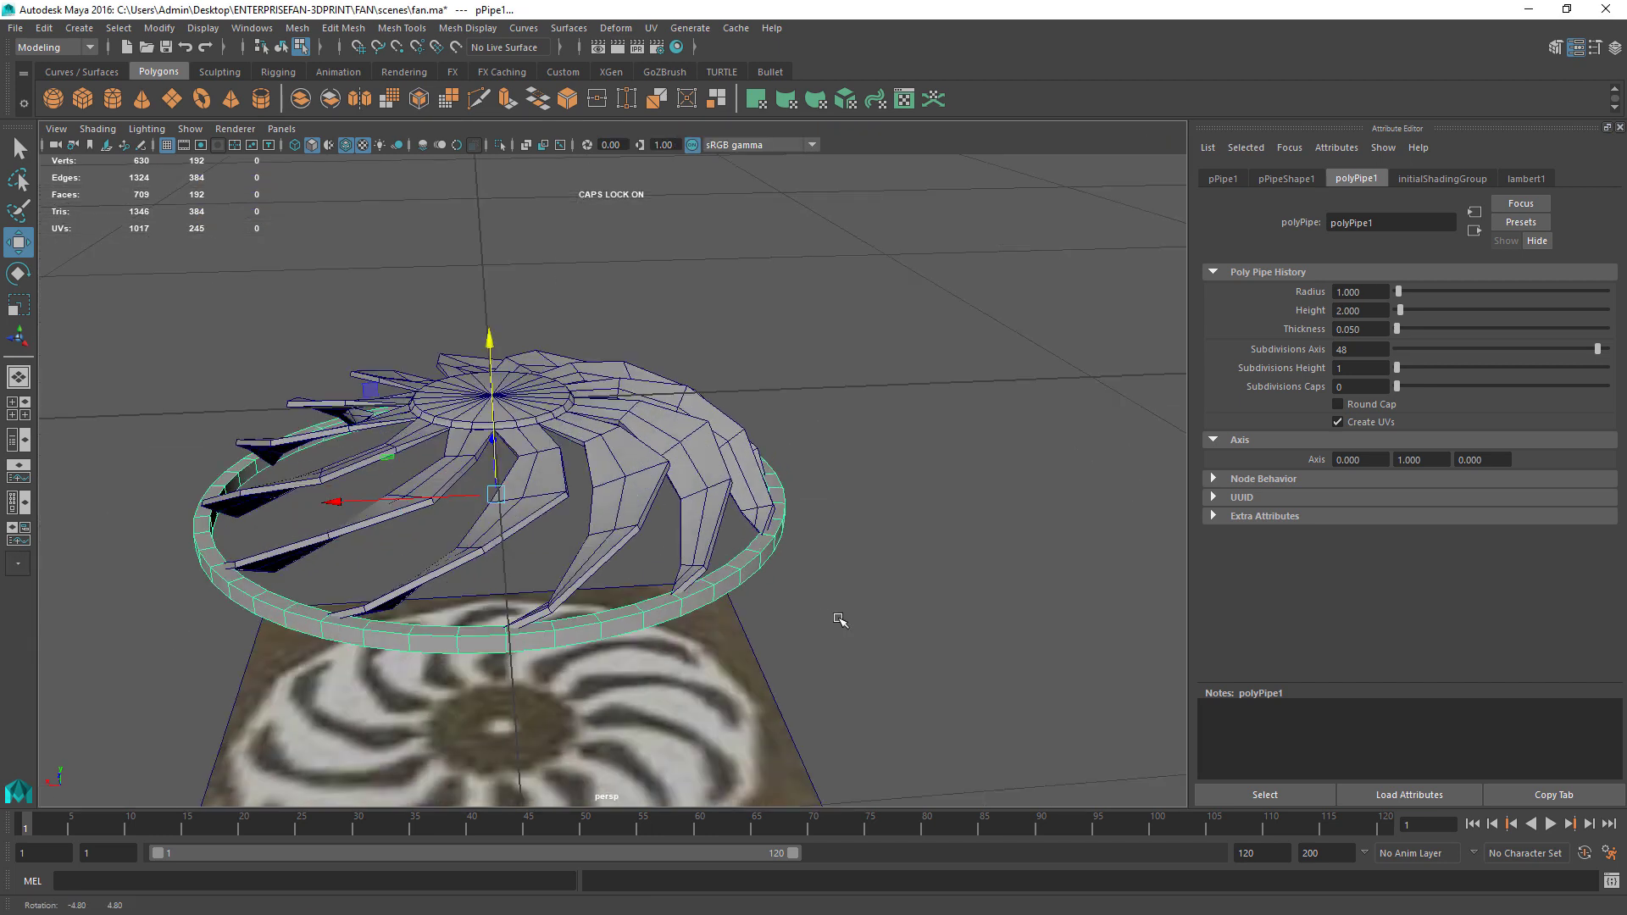
Step: Scale the pipe ring uniformly until it fits snugly around the blade tips
{"action": "key", "text": "r"}
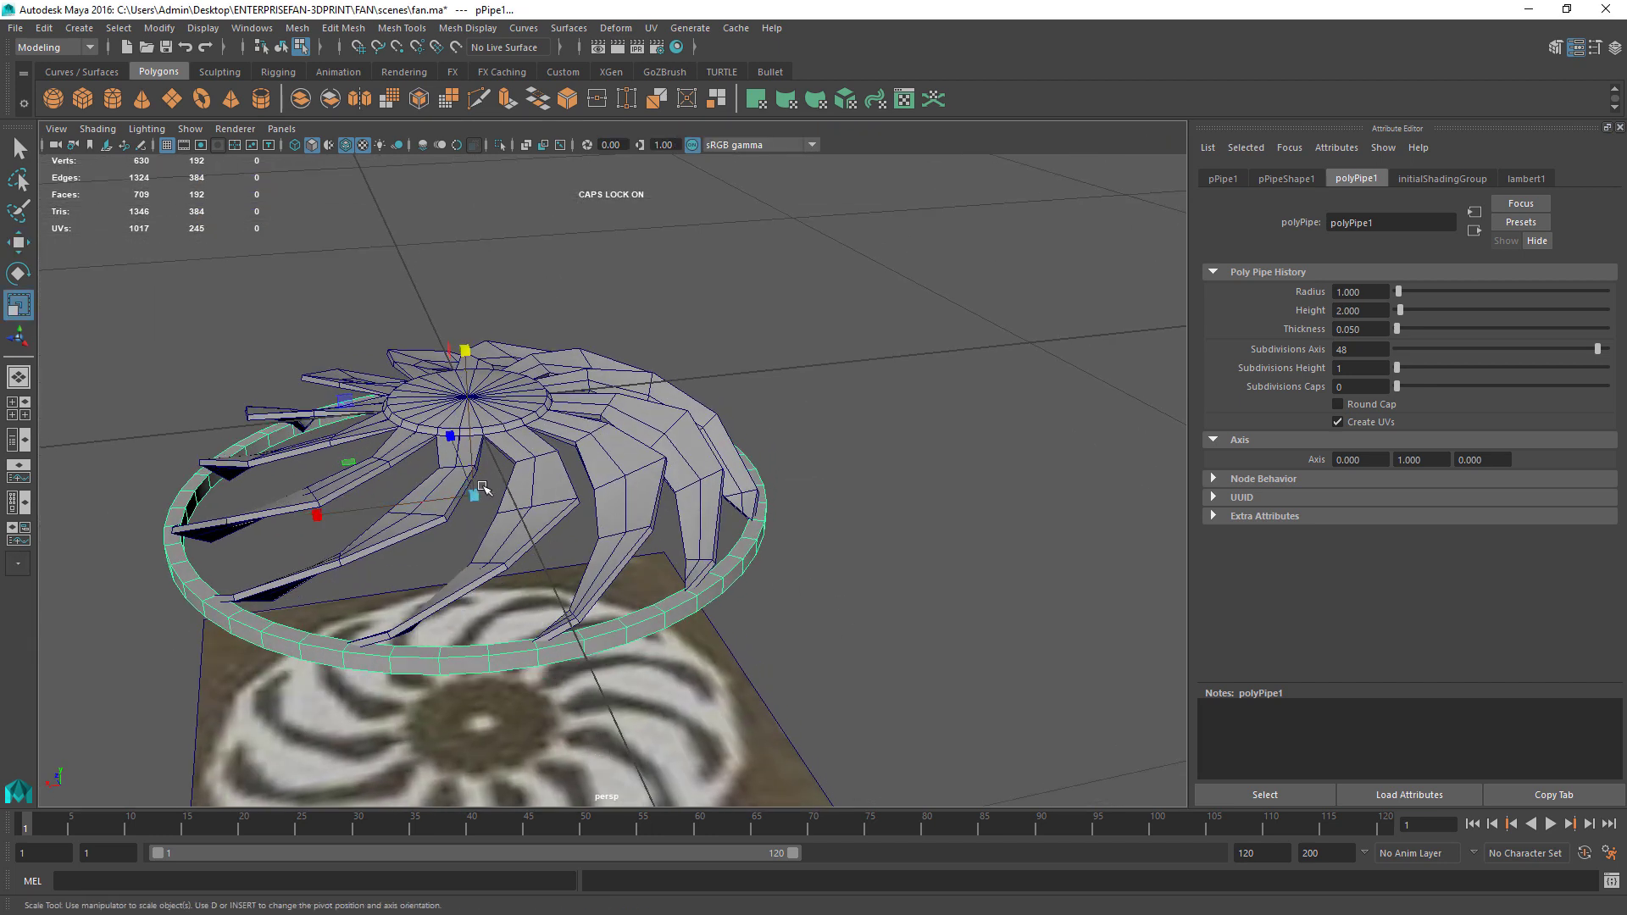
{"action": "left_click_drag", "start_coordinate": [477, 498], "coordinate": [472, 497]}
{"action": "left_click_drag", "start_coordinate": [391, 542], "coordinate": [601, 521], "text": "alt"}
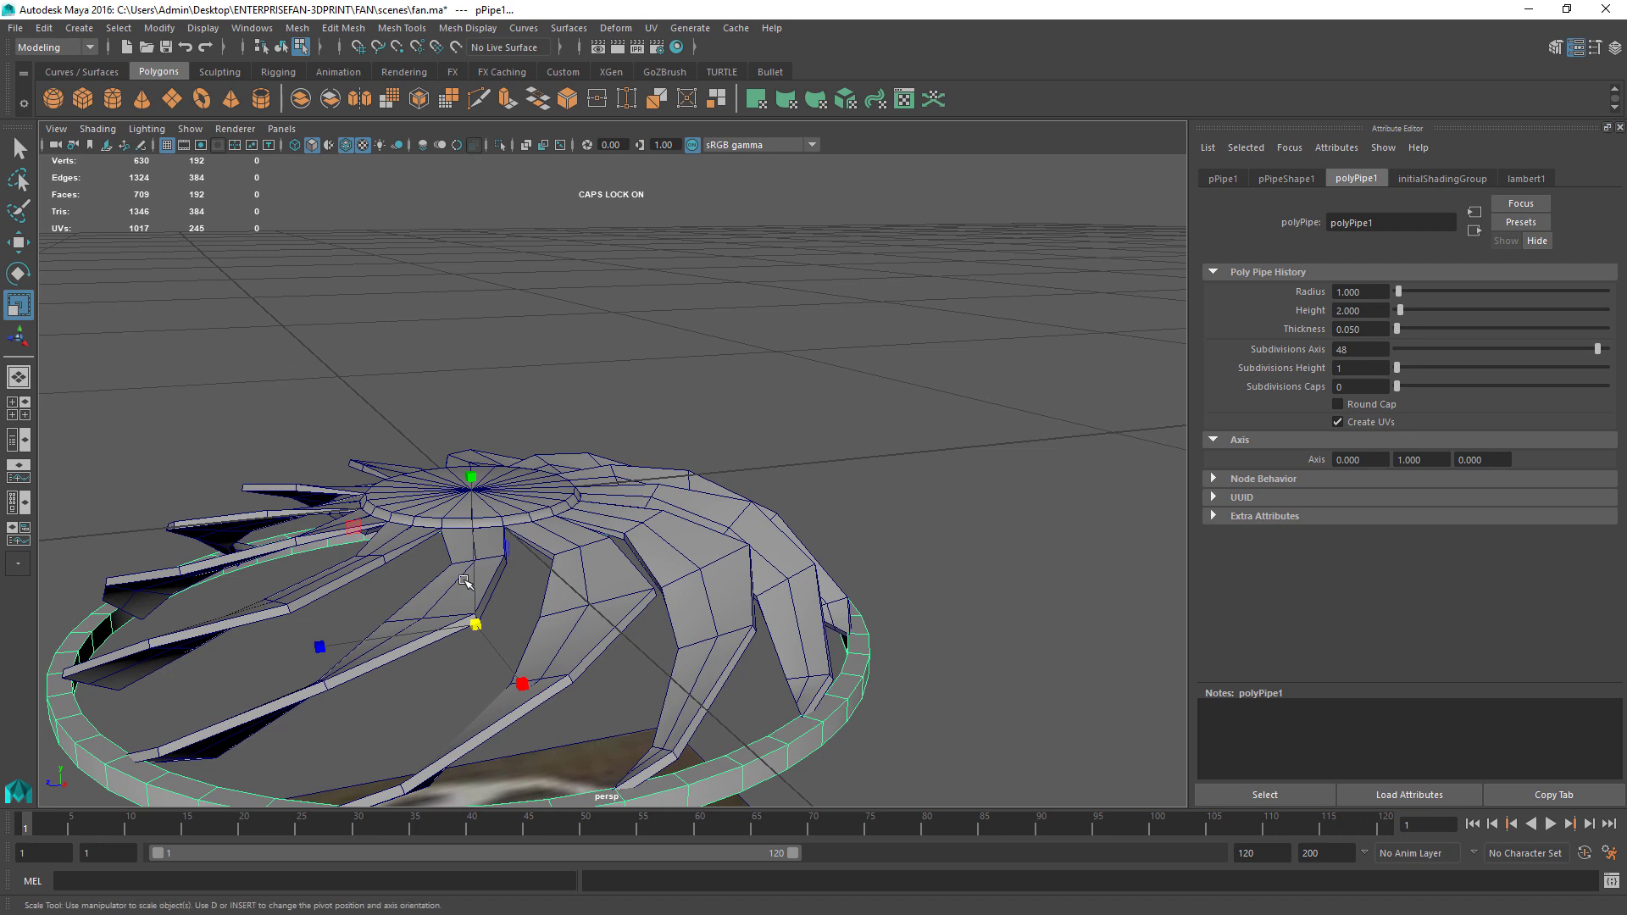
{"action": "left_click_drag", "start_coordinate": [476, 623], "coordinate": [470, 620]}
{"action": "scroll", "coordinate": [572, 588], "scroll_direction": "down", "scroll_amount": 5}
{"action": "left_click_drag", "start_coordinate": [585, 580], "coordinate": [677, 598], "text": "alt"}
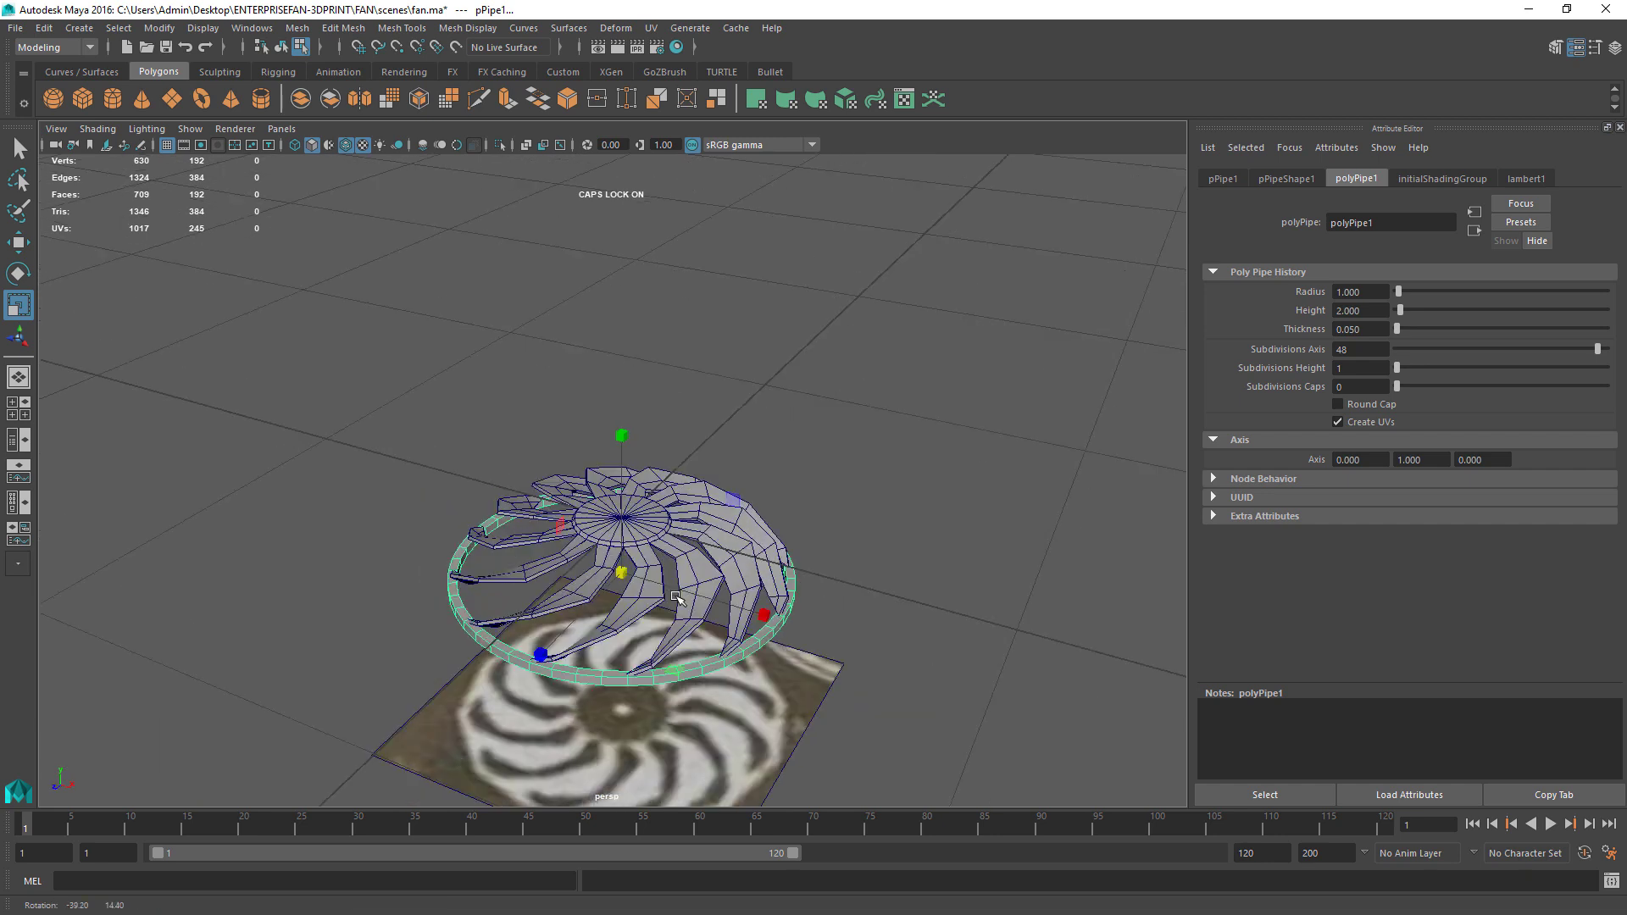
Step: Select both the fan blades mesh and the pipe ring together
{"action": "left_click", "coordinate": [677, 598], "text": "shift"}
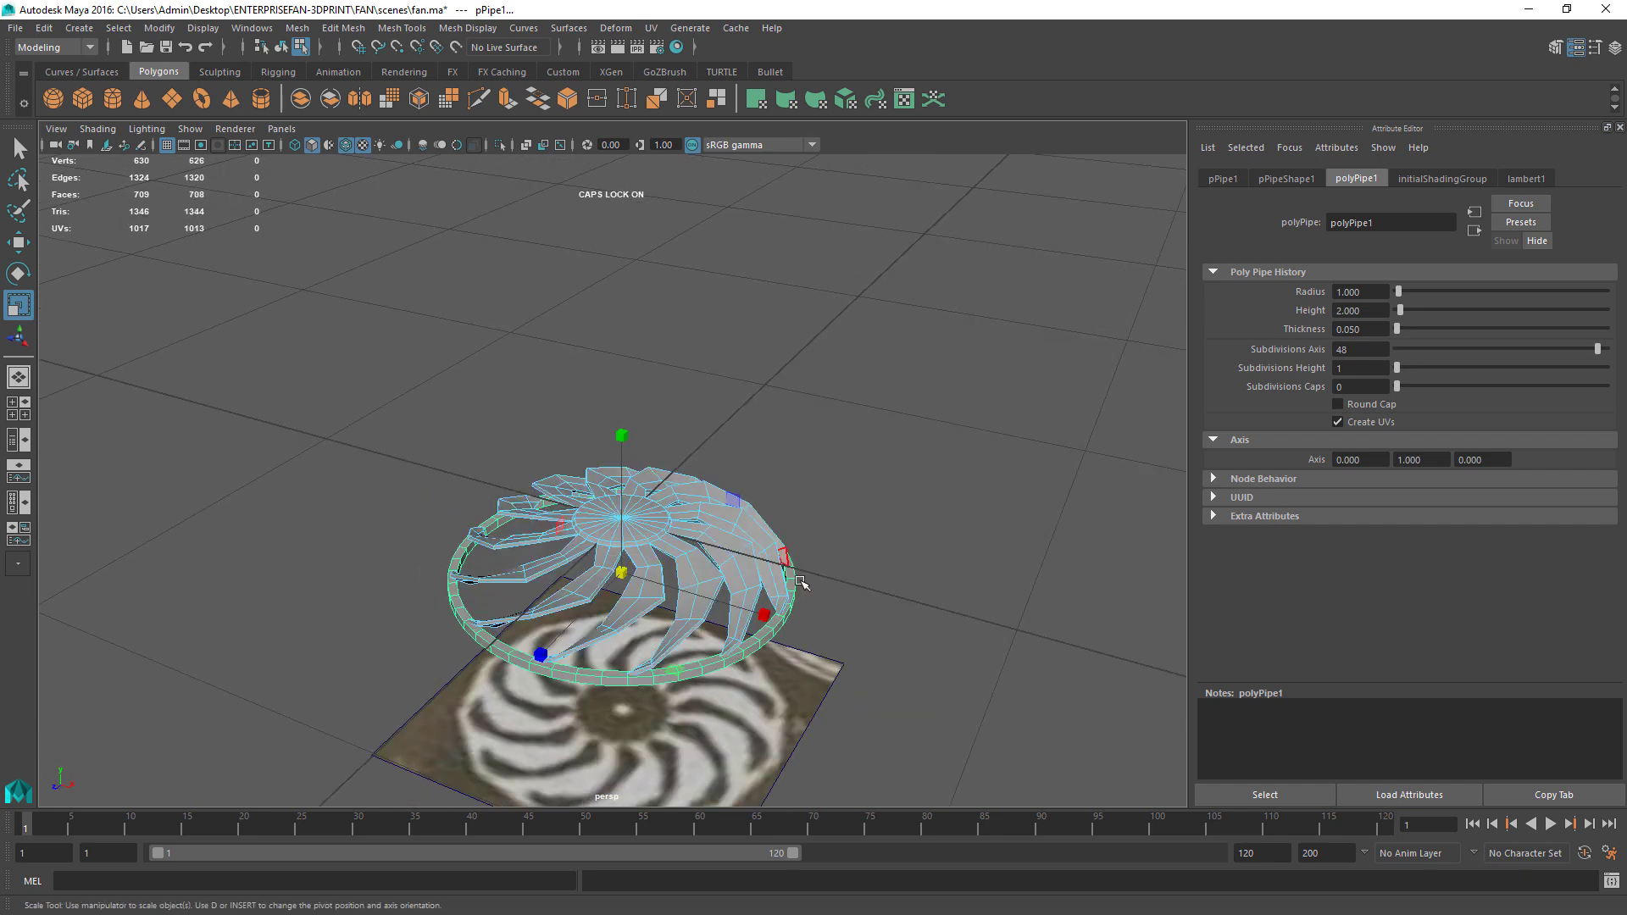
{"action": "right_click_drag", "start_coordinate": [710, 528], "coordinate": [717, 428]}
{"action": "right_click_drag", "start_coordinate": [714, 543], "coordinate": [780, 410]}
{"action": "right_click_drag", "start_coordinate": [717, 551], "coordinate": [793, 409]}
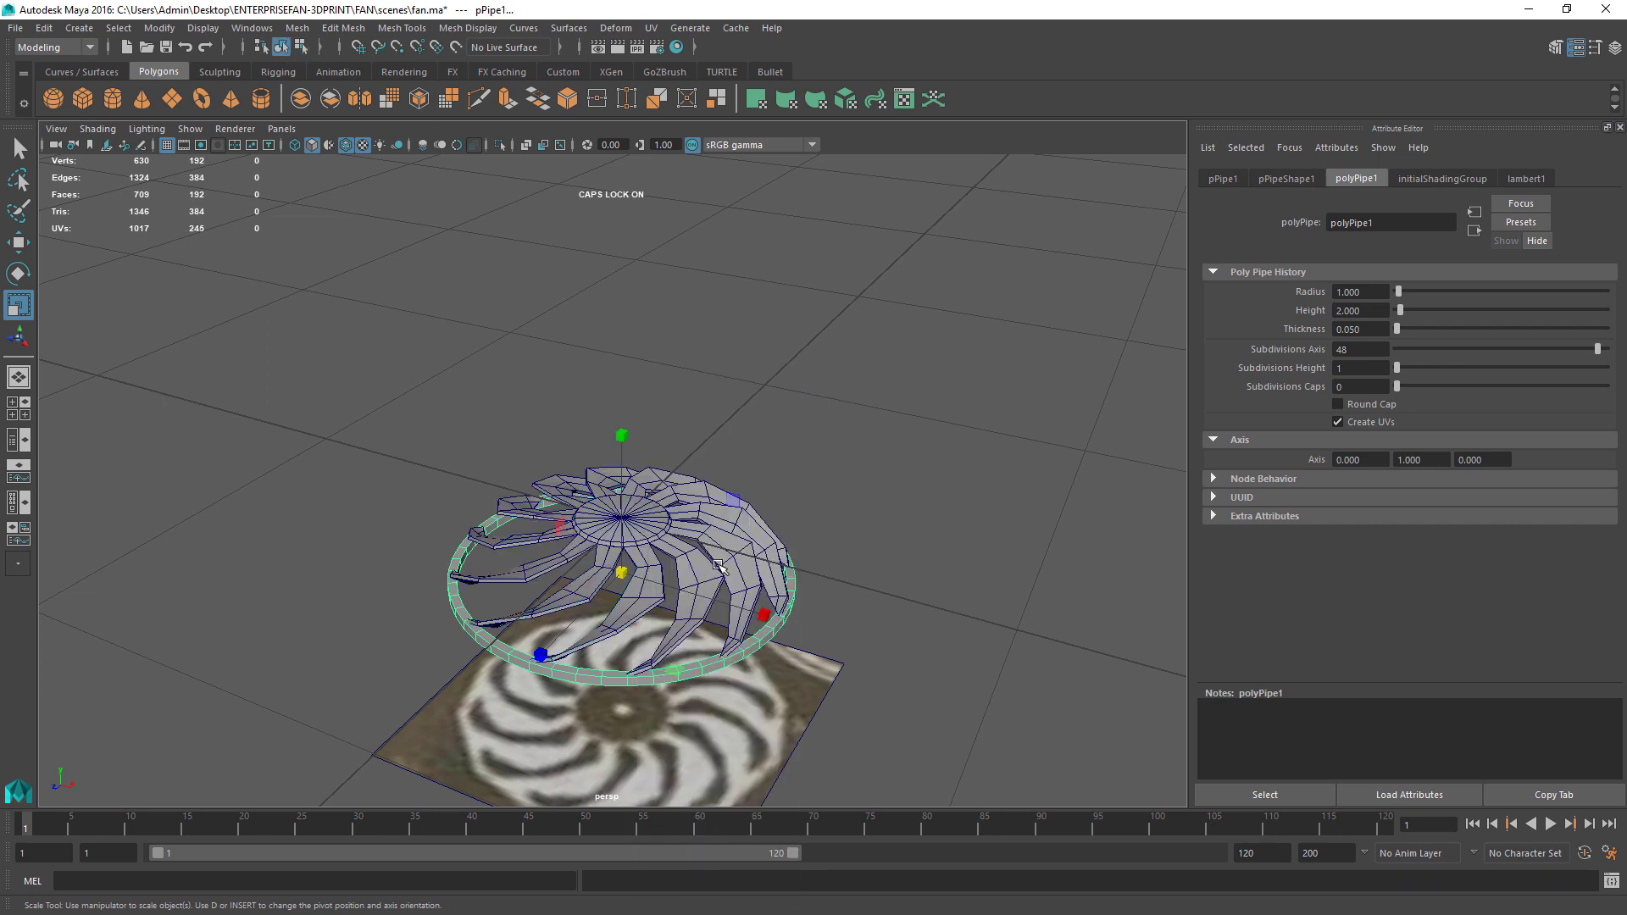
{"action": "left_click", "coordinate": [737, 642]}
{"action": "left_click", "coordinate": [705, 662]}
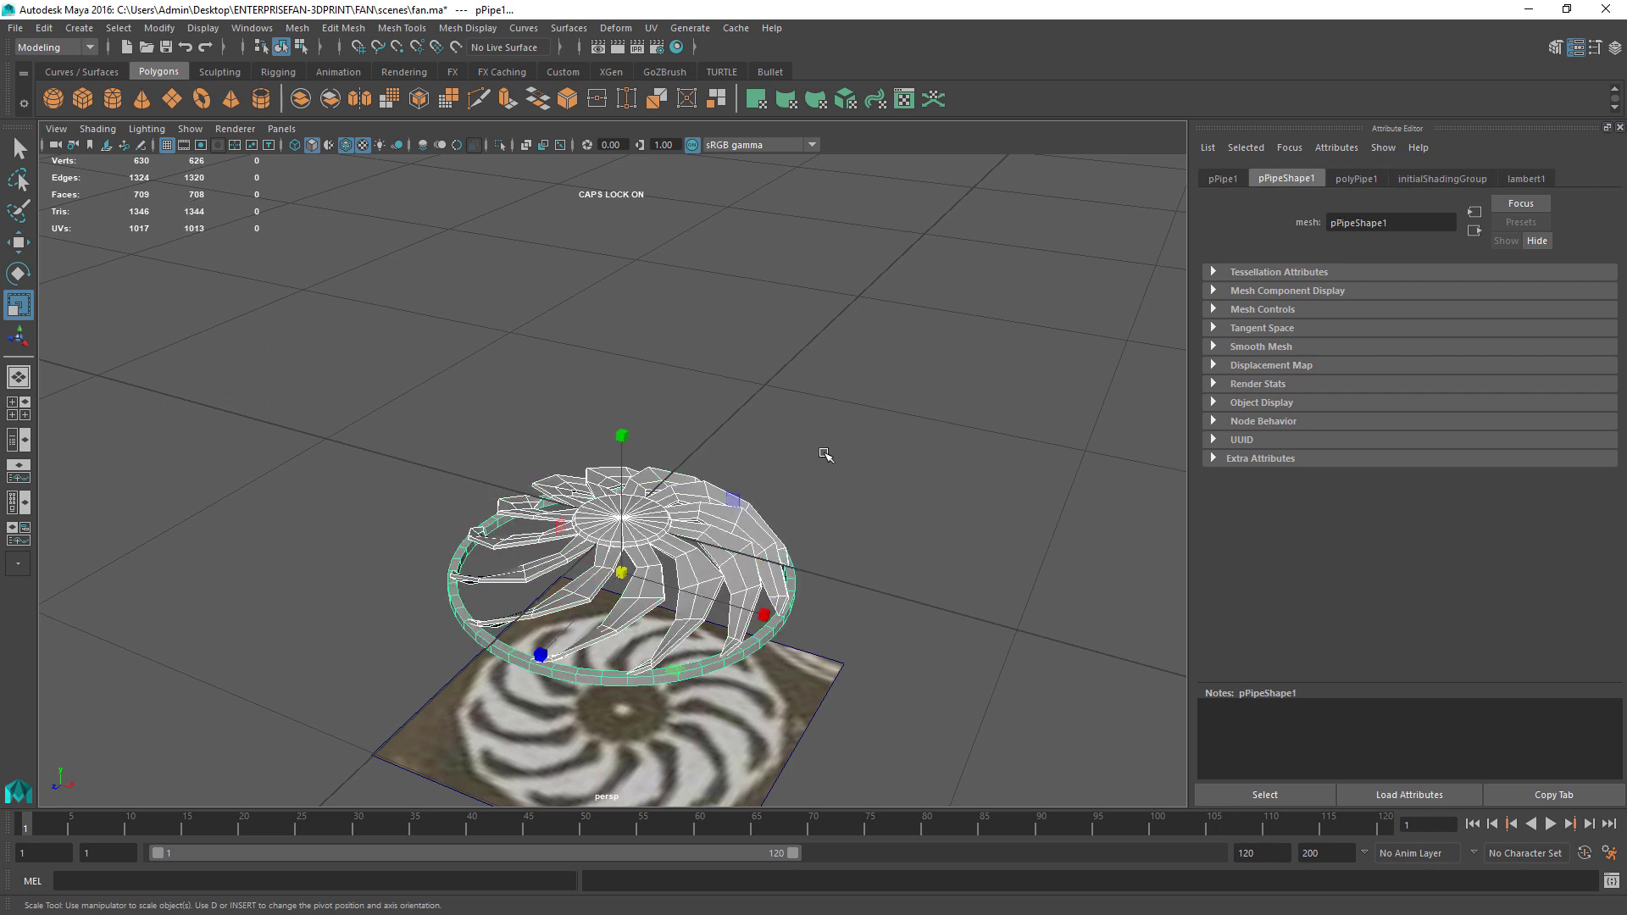
{"action": "left_click_drag", "start_coordinate": [742, 400], "coordinate": [851, 430], "text": "alt"}
Step: Combine the fan and ring into one mesh and export the selection as FANTOPEXPORT.obj
{"action": "left_click", "coordinate": [298, 28]}
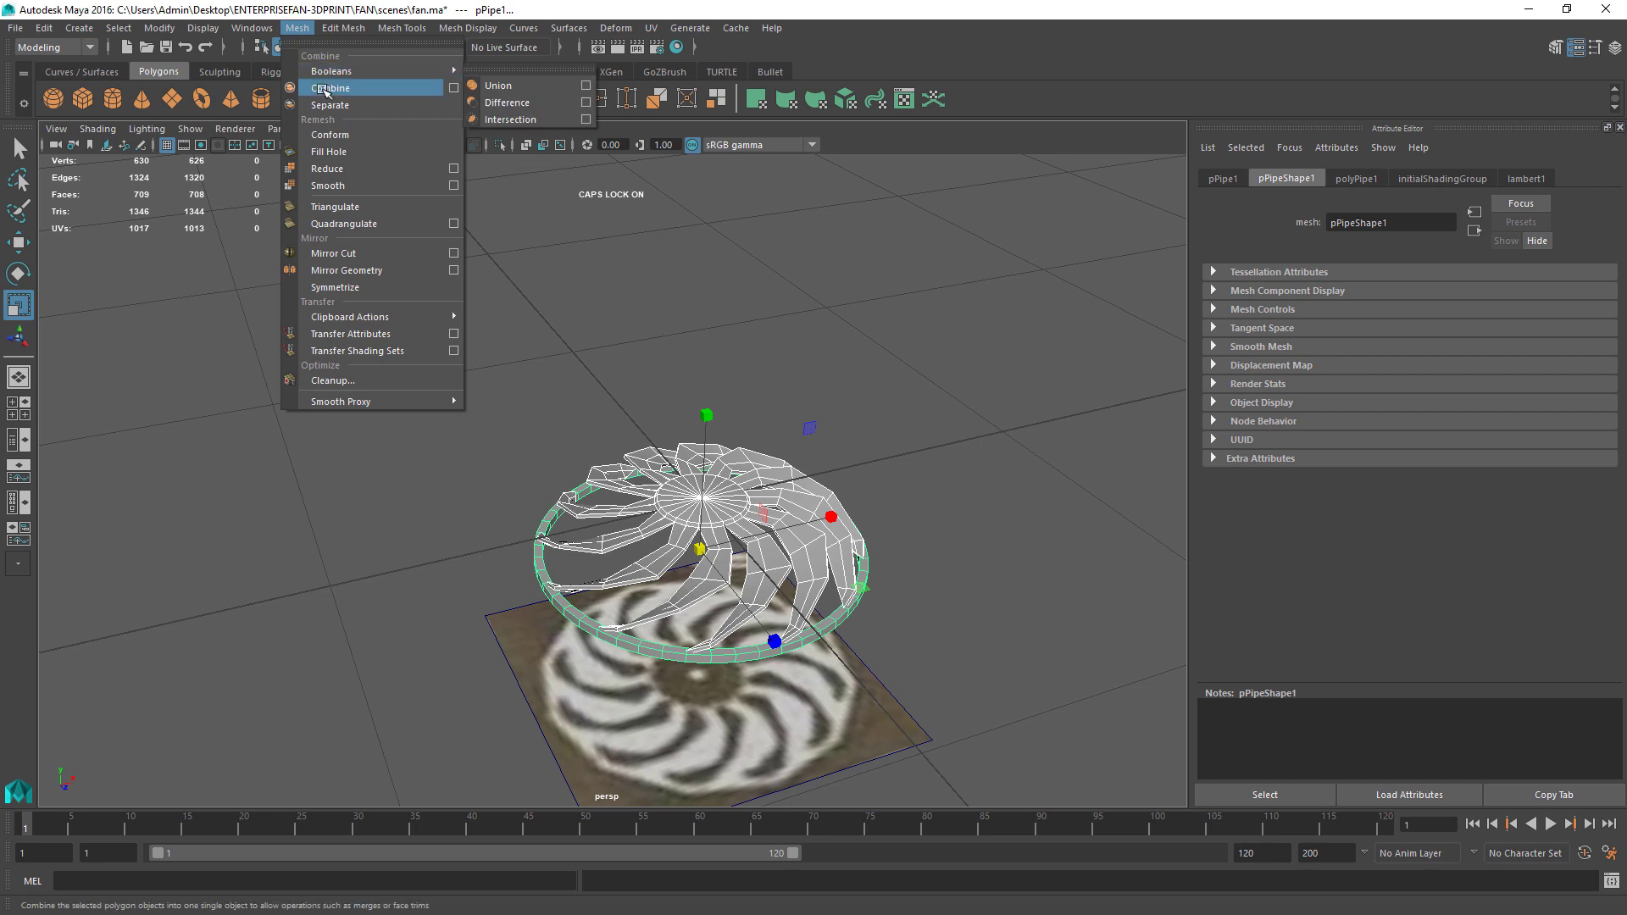
{"action": "left_click", "coordinate": [327, 88]}
{"action": "left_click", "coordinate": [18, 28]}
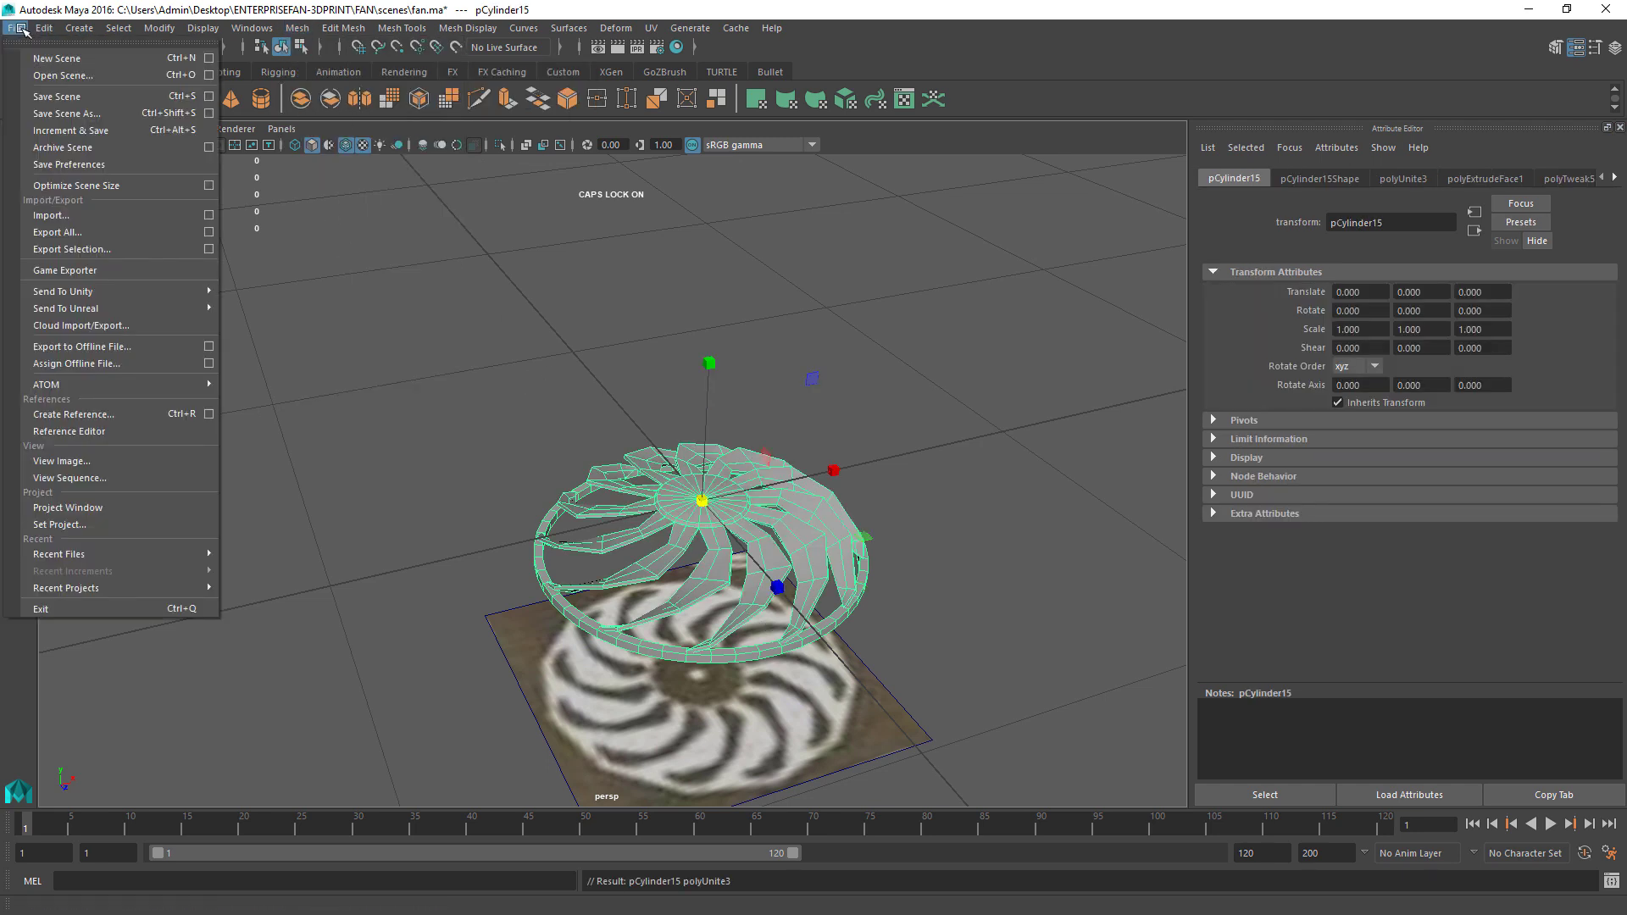
{"action": "left_click", "coordinate": [79, 249]}
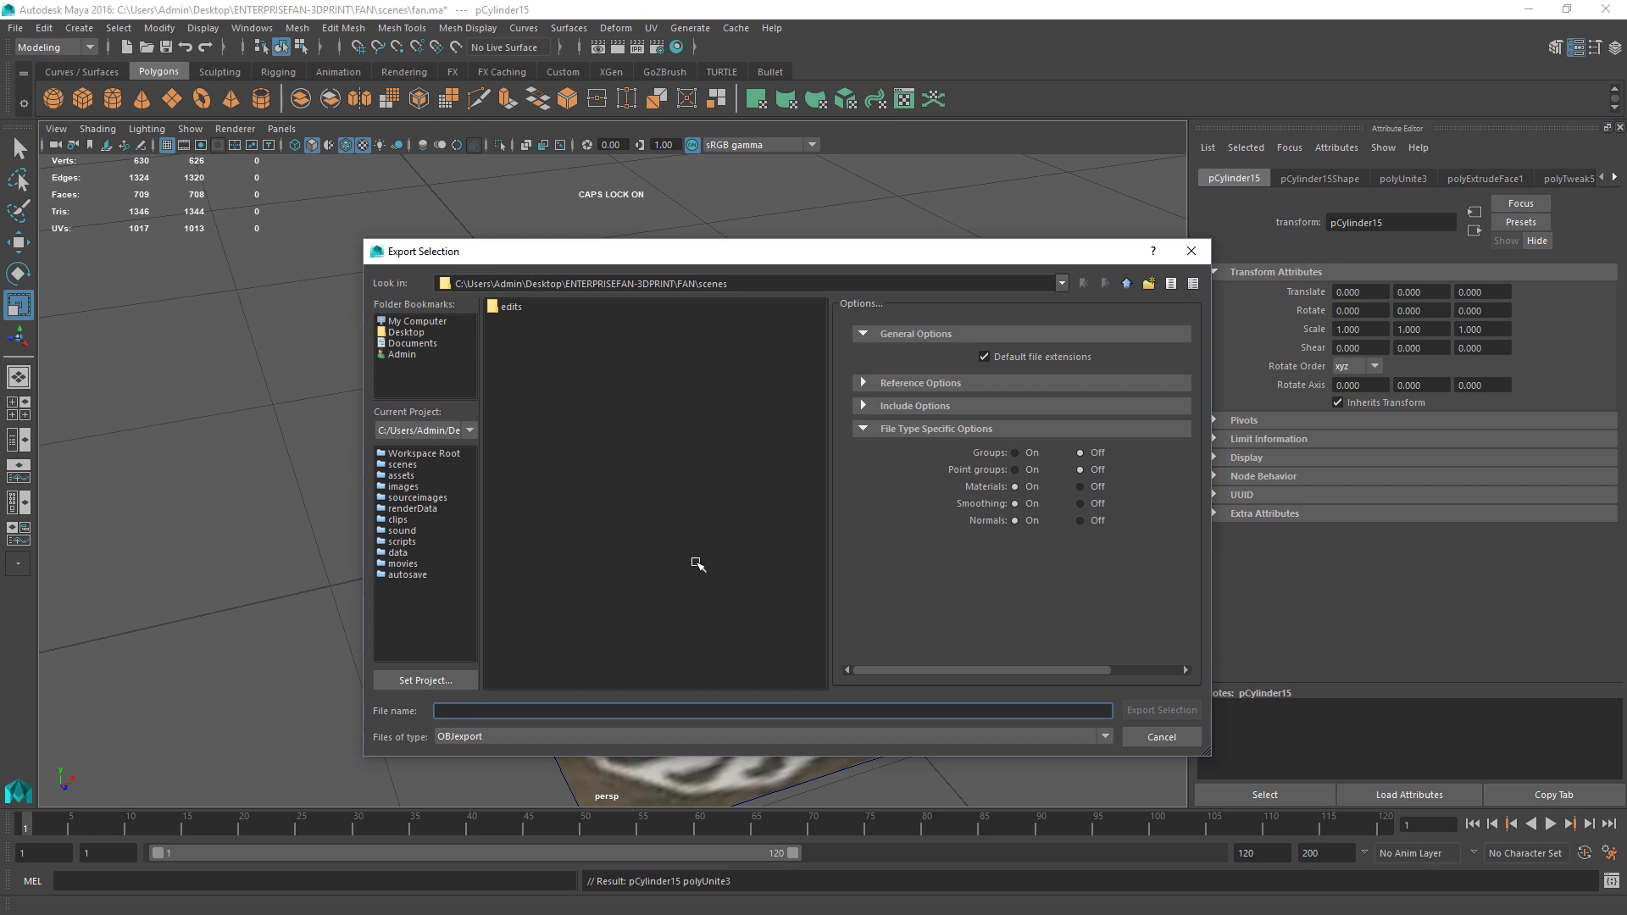
{"action": "type", "text": "FANTOPEXPORT"}
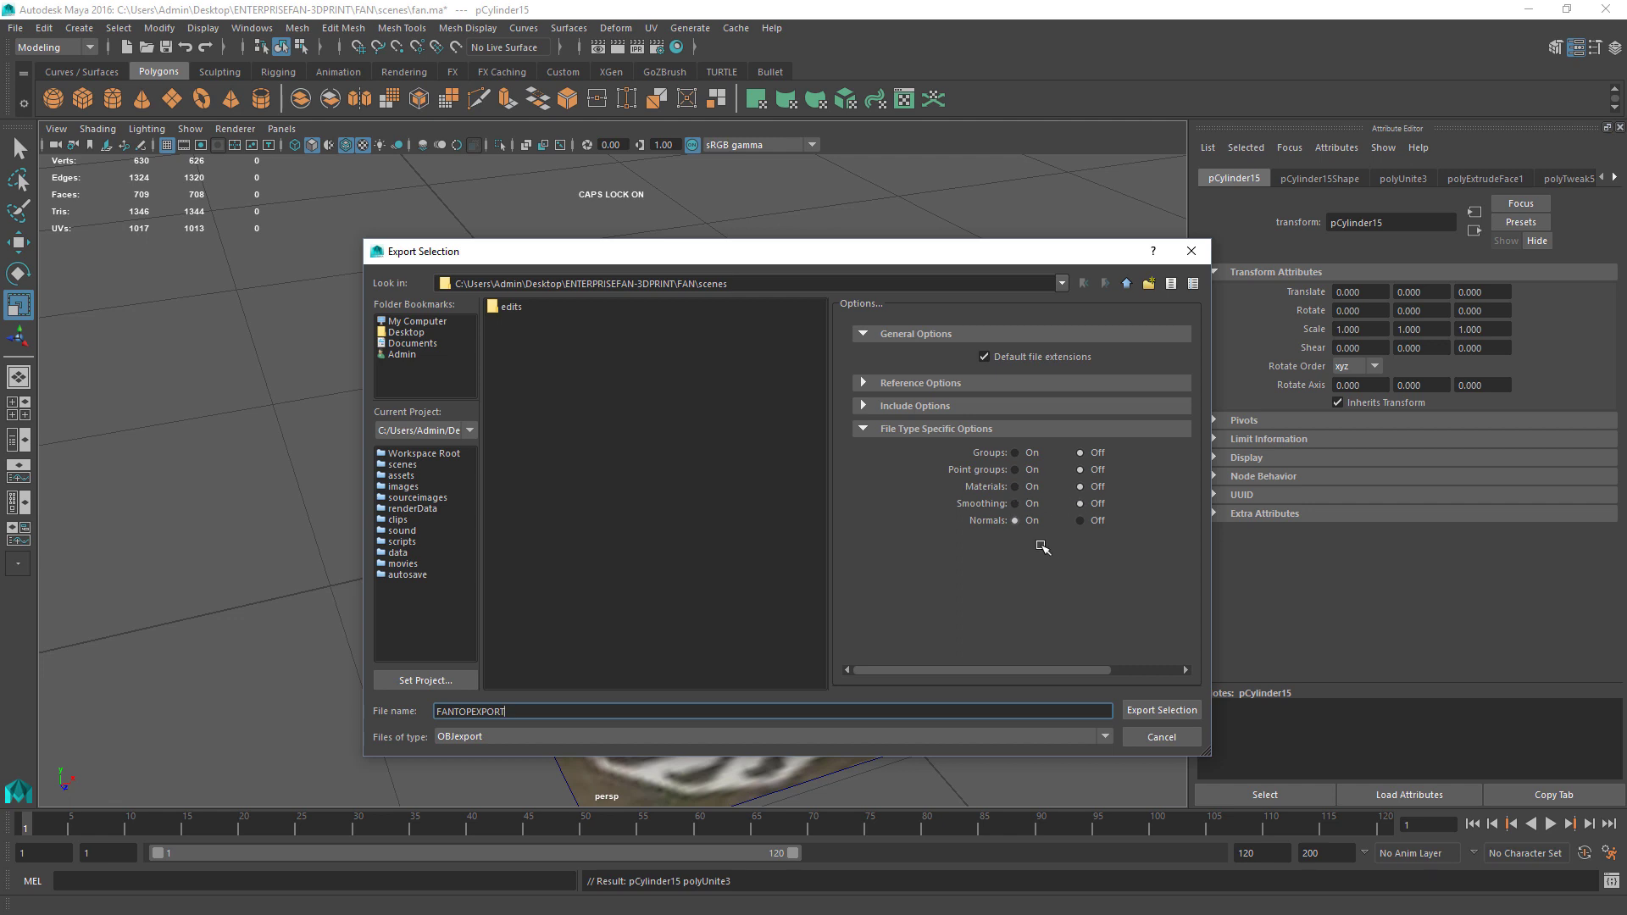
{"action": "left_click", "coordinate": [1154, 714]}
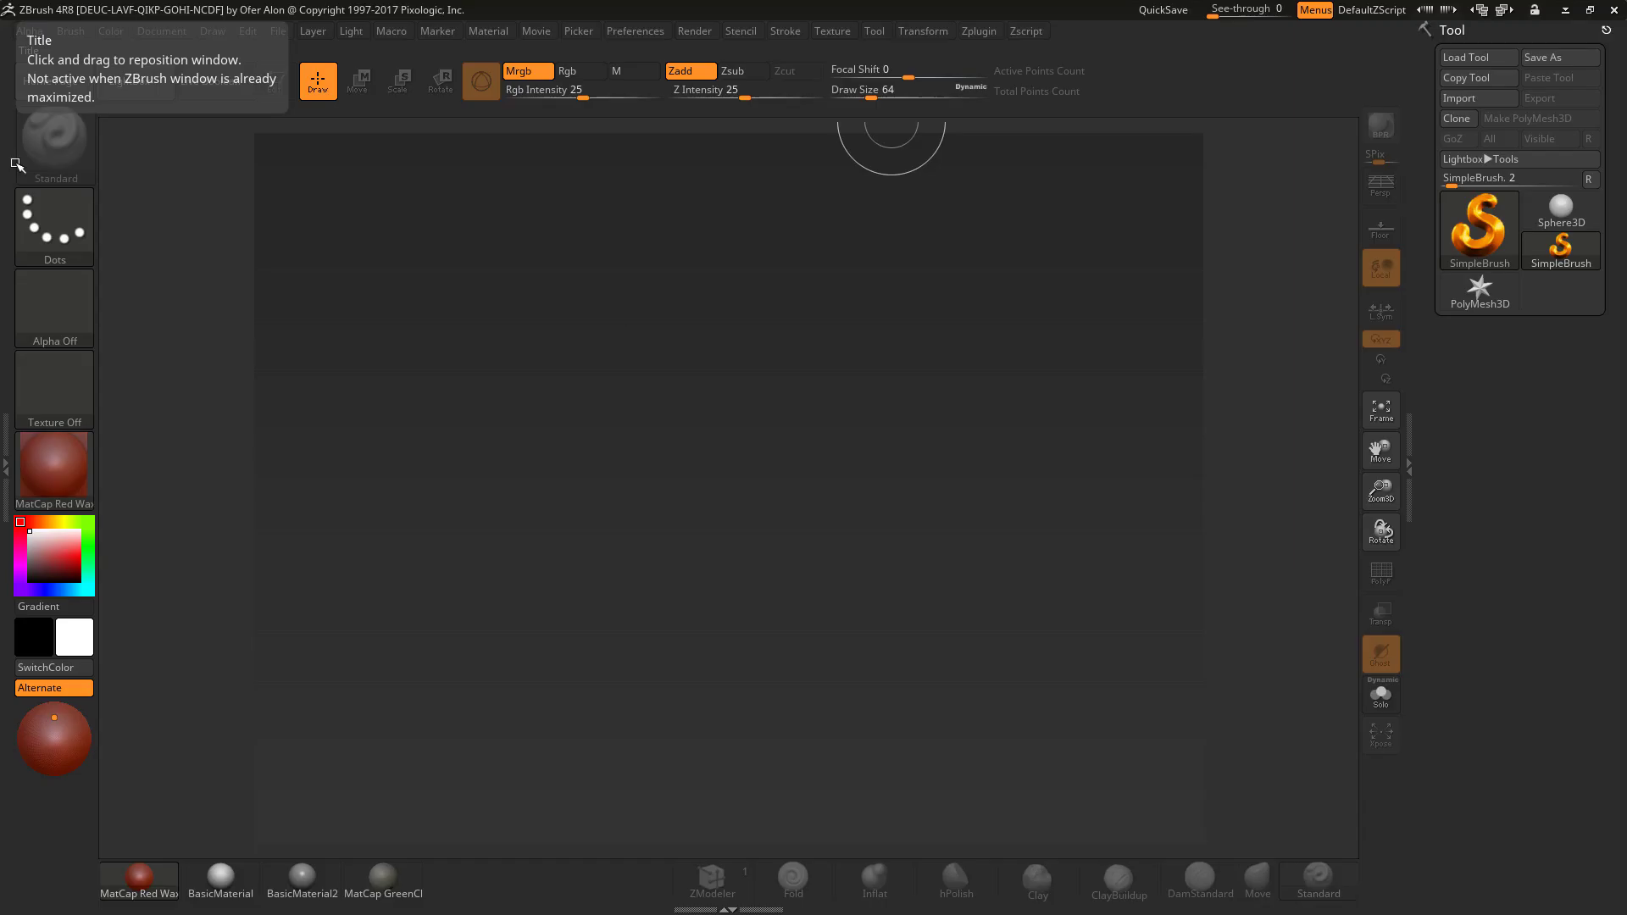
Step: Import FANTOPEXPORT.obj from the FAN project's scenes folder as a tool
{"action": "left_click", "coordinate": [1452, 98]}
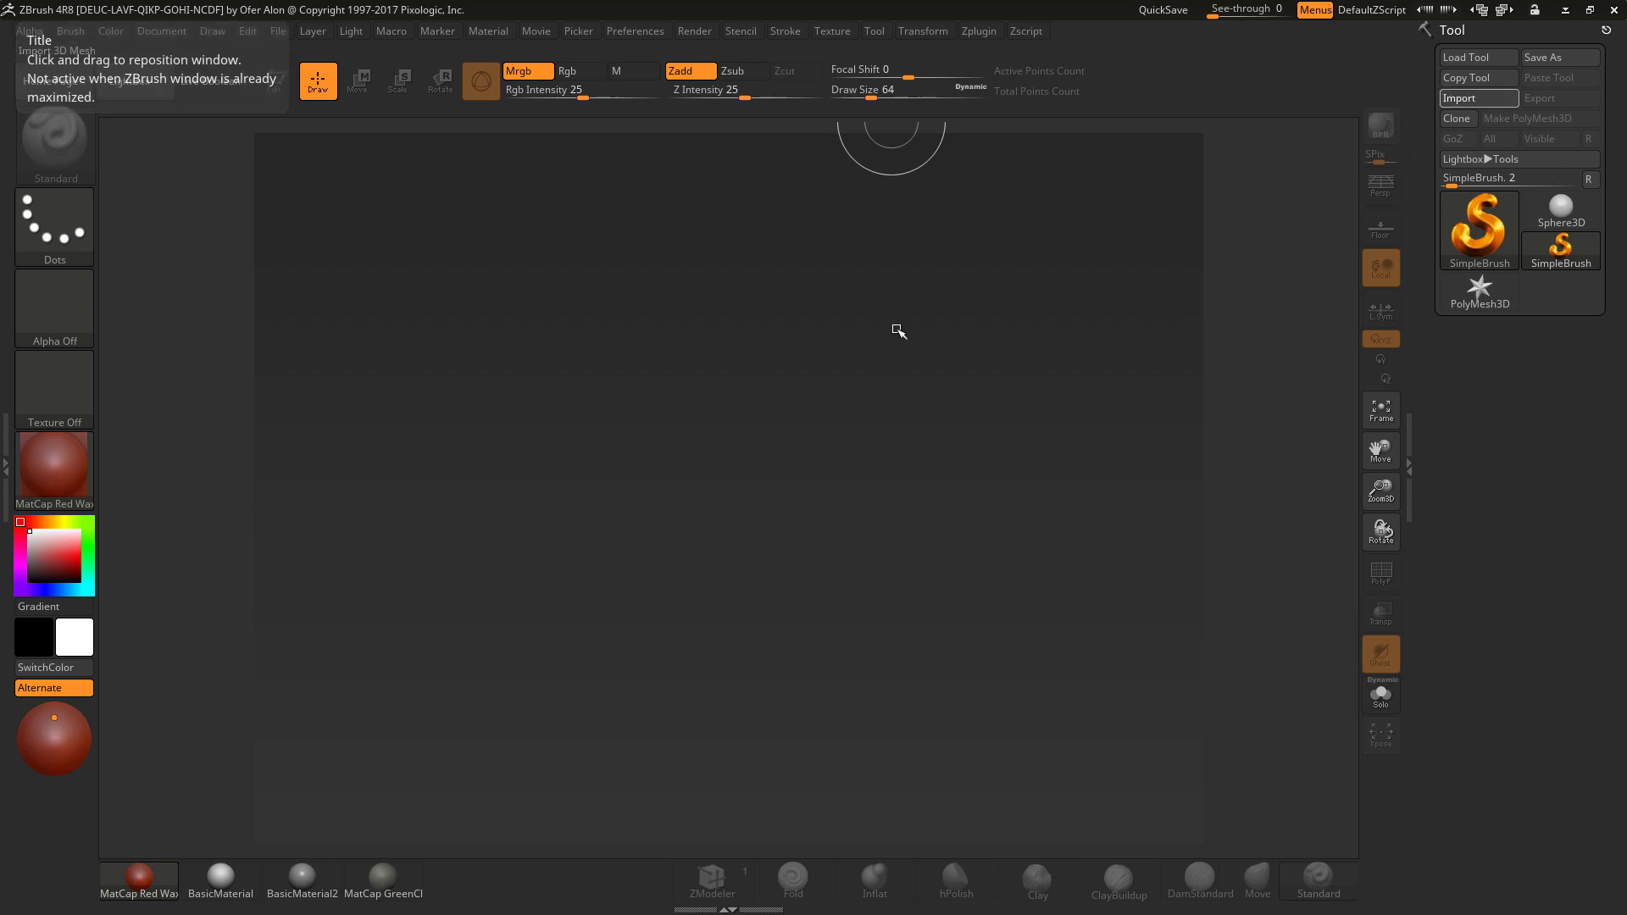
{"action": "scroll", "coordinate": [124, 235], "scroll_direction": "up", "scroll_amount": 3}
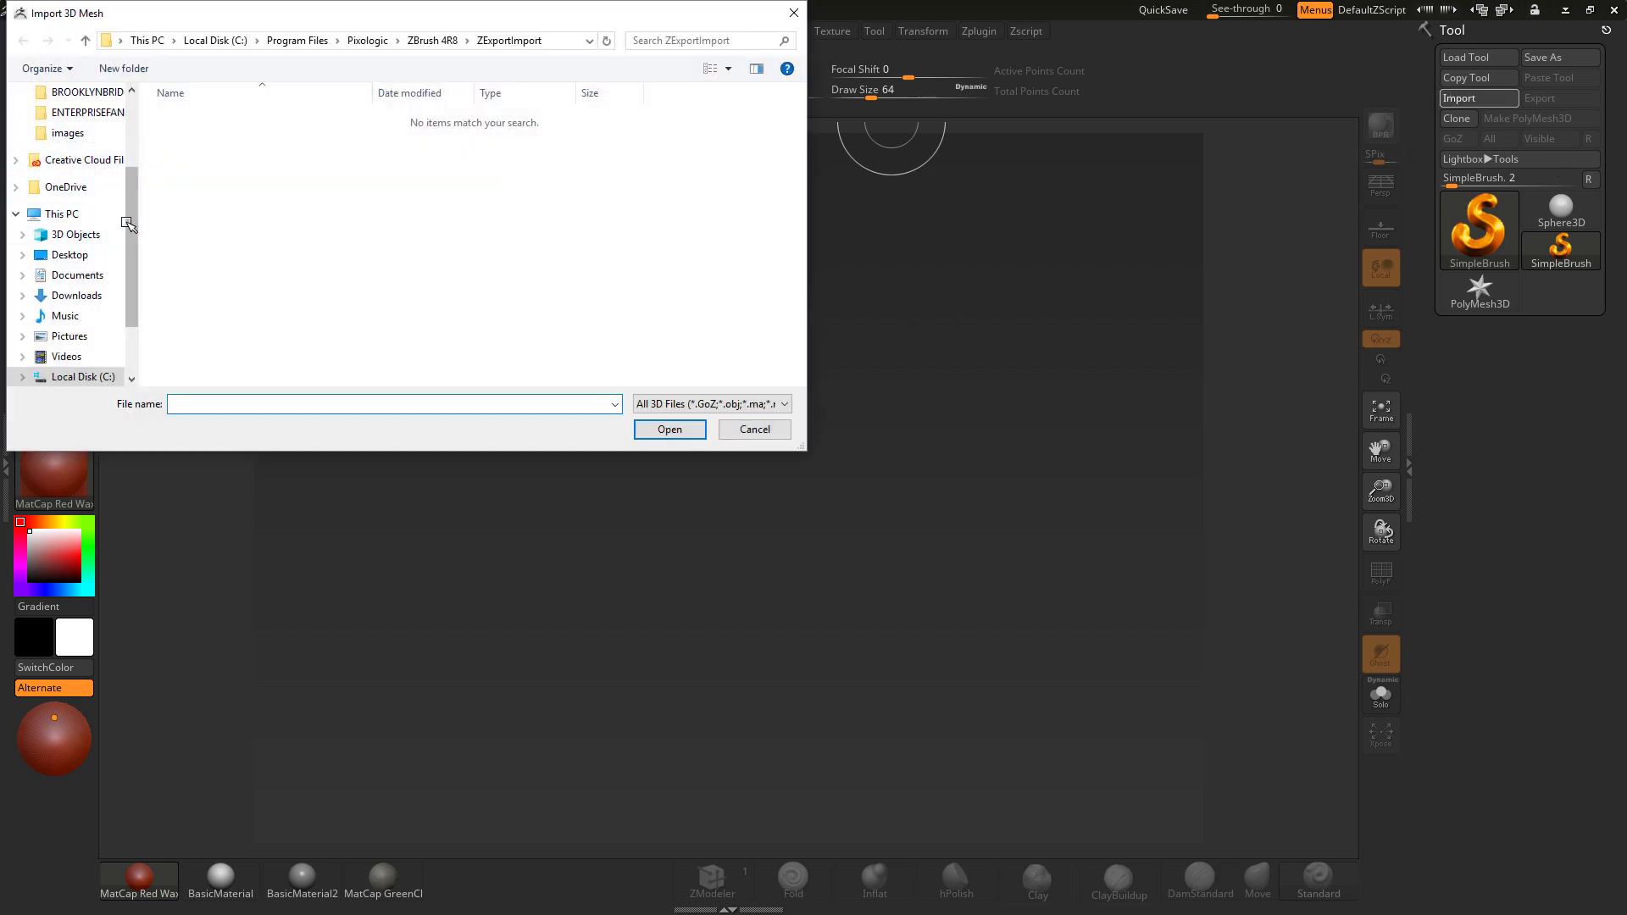
{"action": "left_click", "coordinate": [93, 172]}
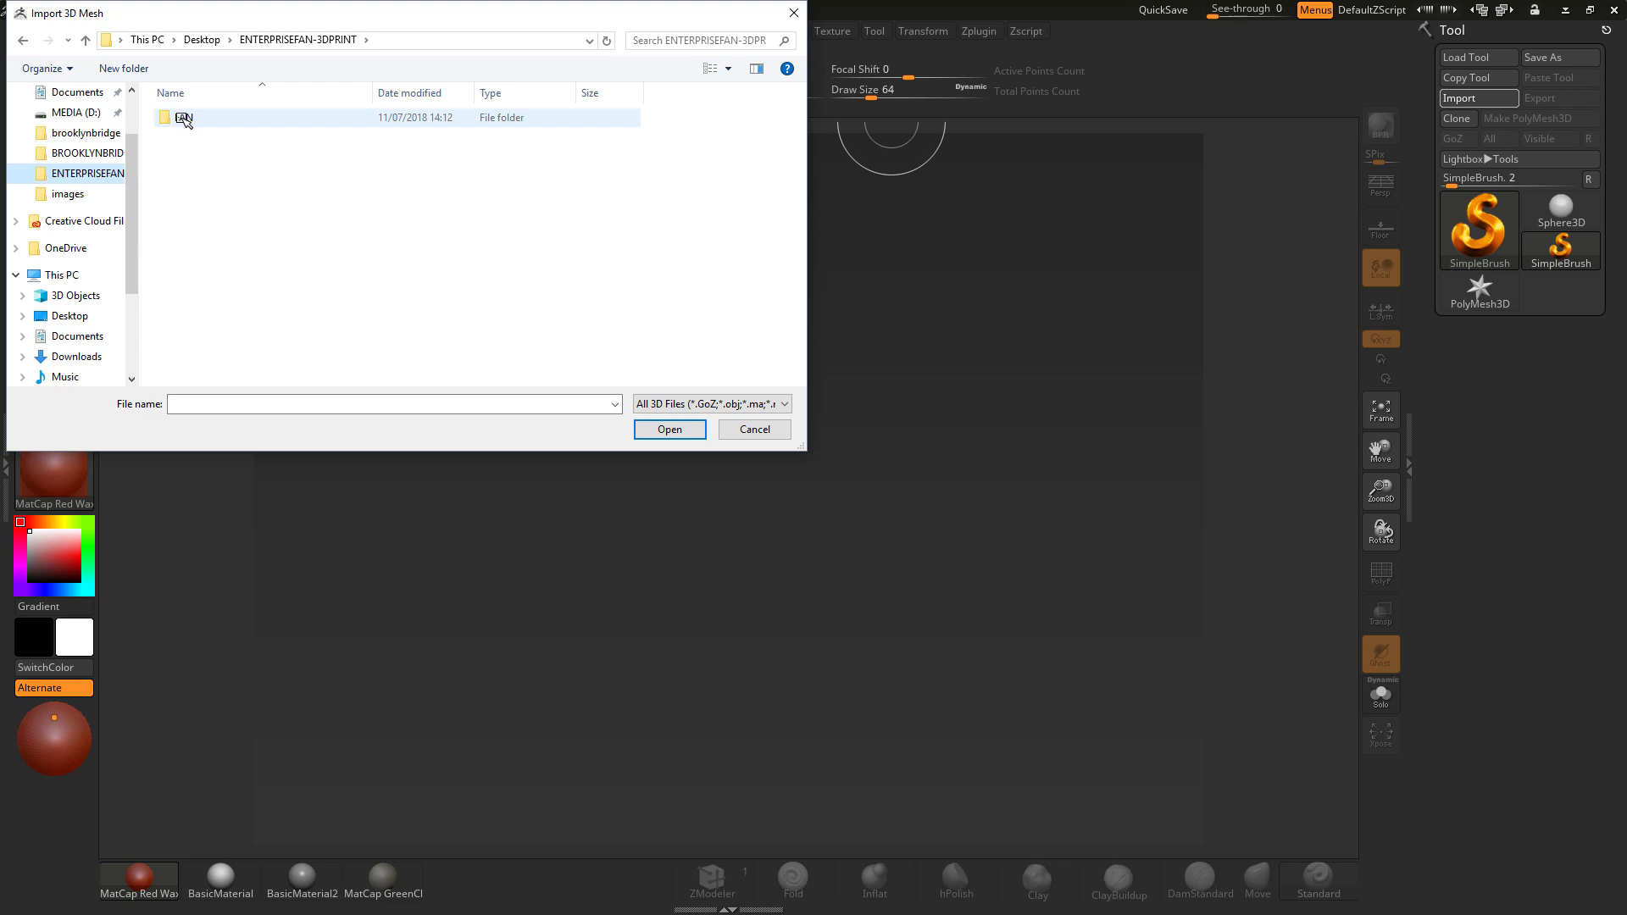
{"action": "double_click", "coordinate": [170, 123]}
{"action": "double_click", "coordinate": [200, 262]}
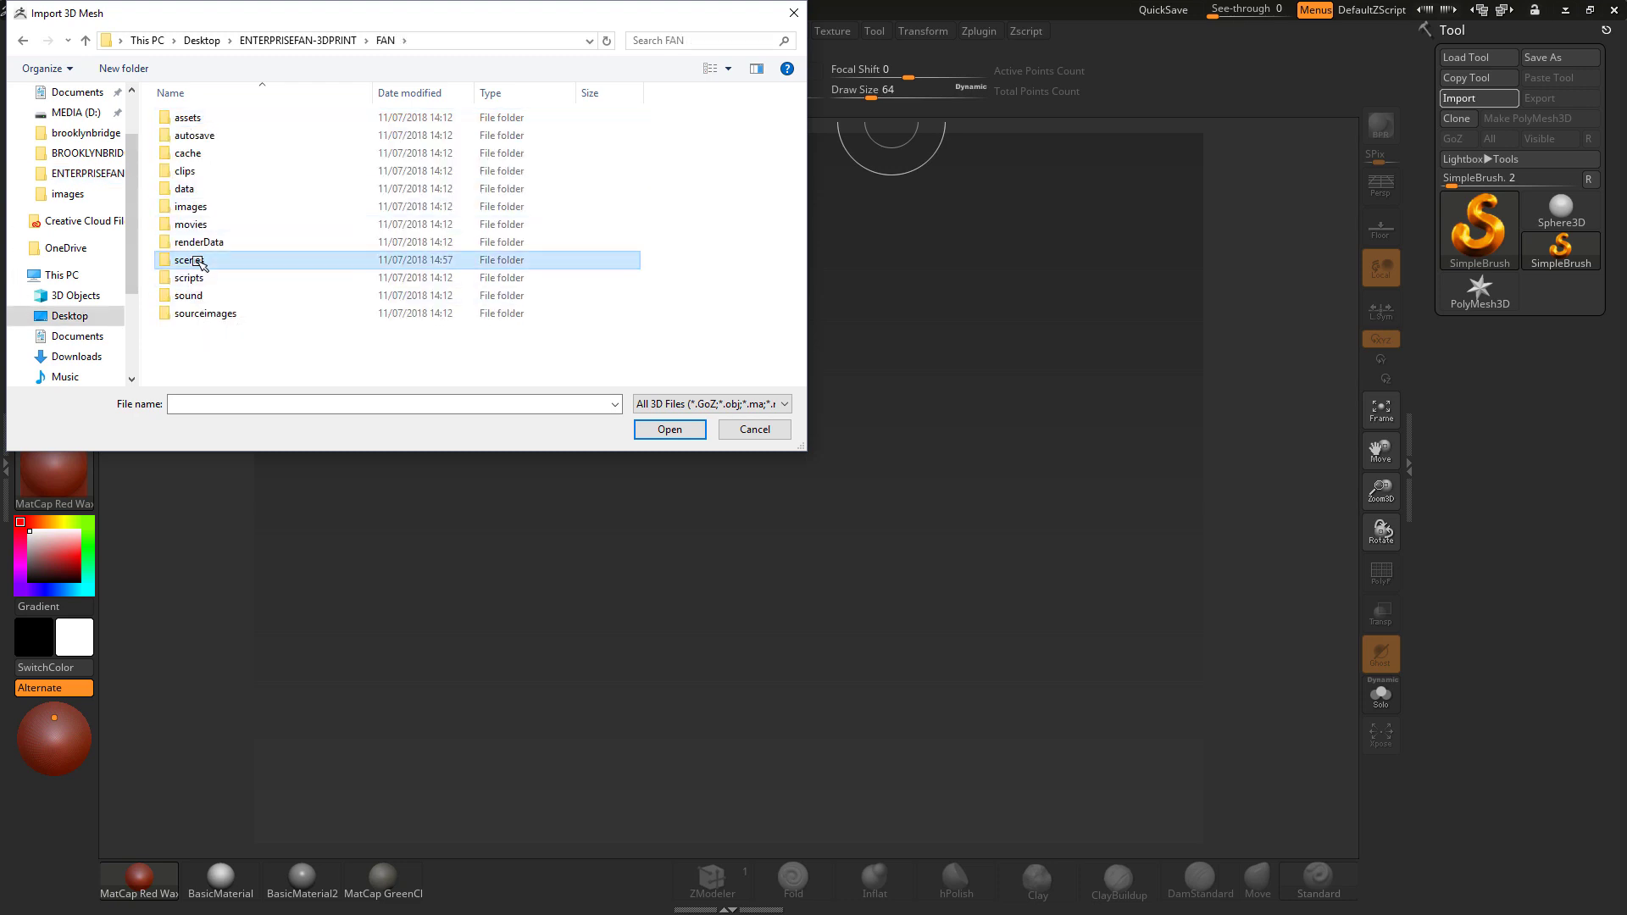
{"action": "left_click", "coordinate": [187, 152]}
{"action": "left_click", "coordinate": [670, 429]}
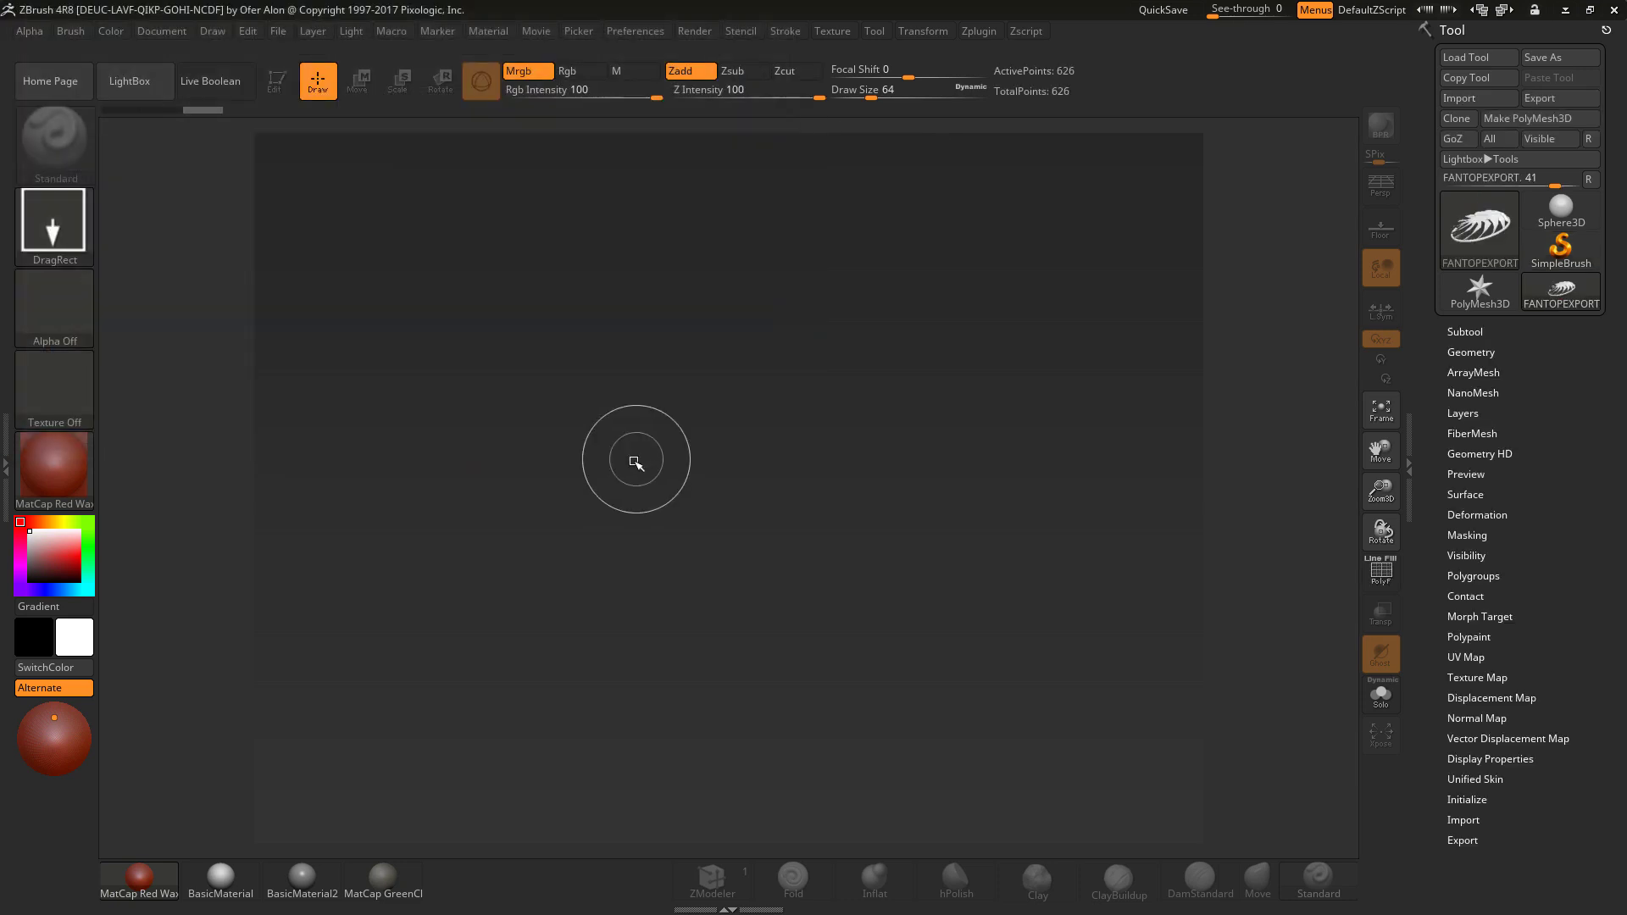
Step: Draw the fan onto the canvas, enable Edit mode, and turn it face-on
{"action": "left_click_drag", "start_coordinate": [678, 422], "coordinate": [847, 576]}
{"action": "left_click", "coordinate": [277, 80]}
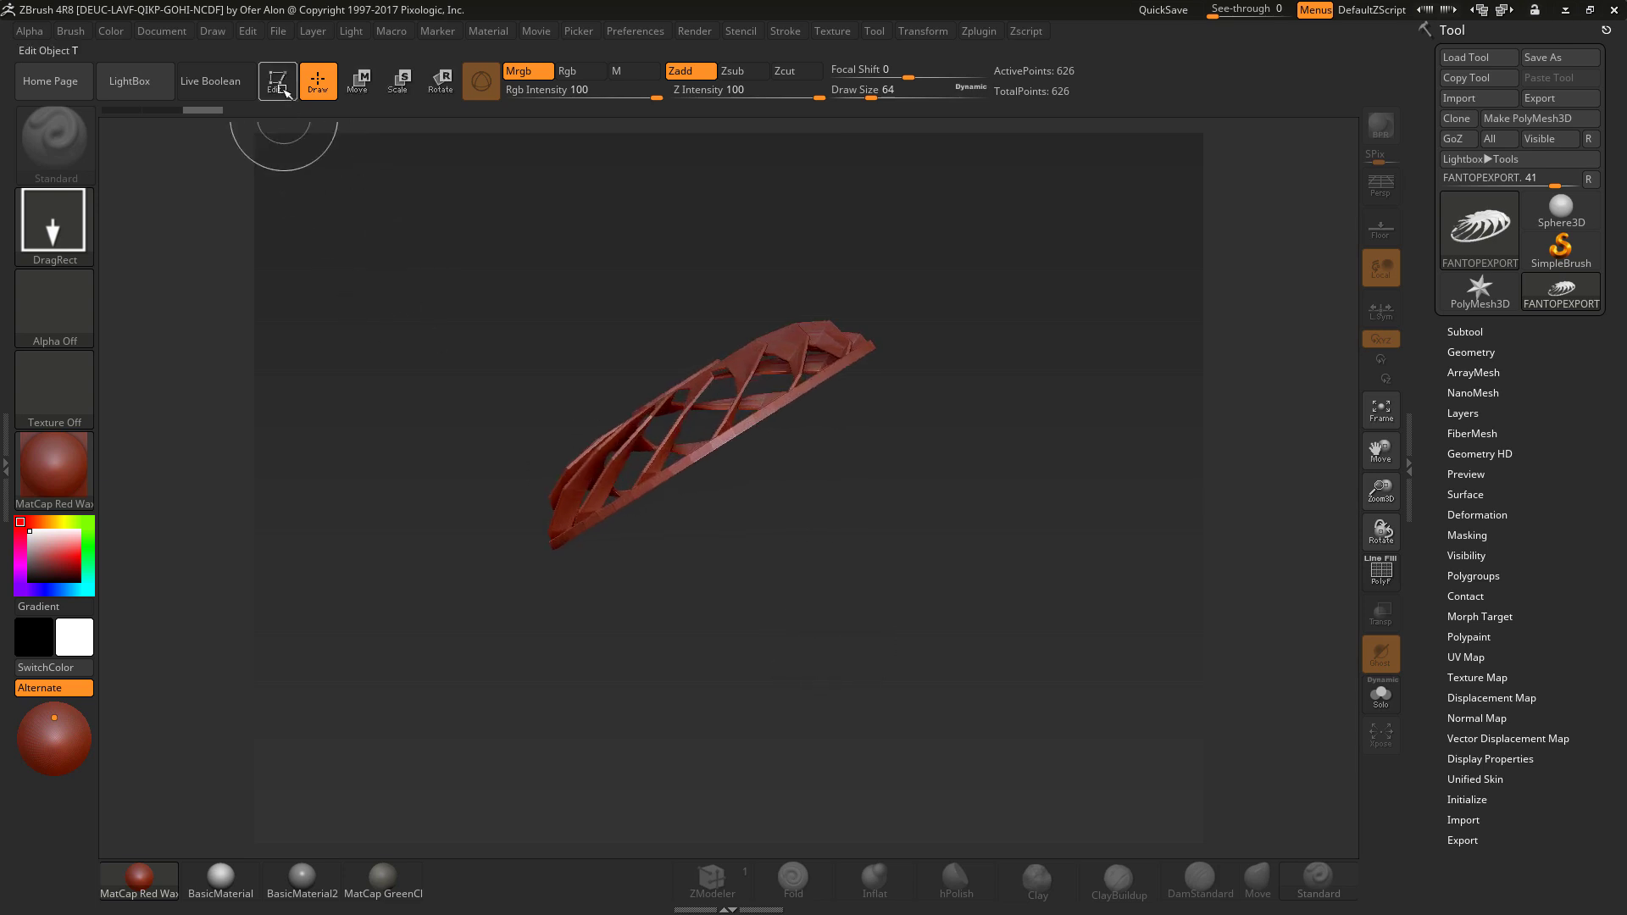
{"action": "left_click_drag", "start_coordinate": [962, 491], "coordinate": [1008, 574]}
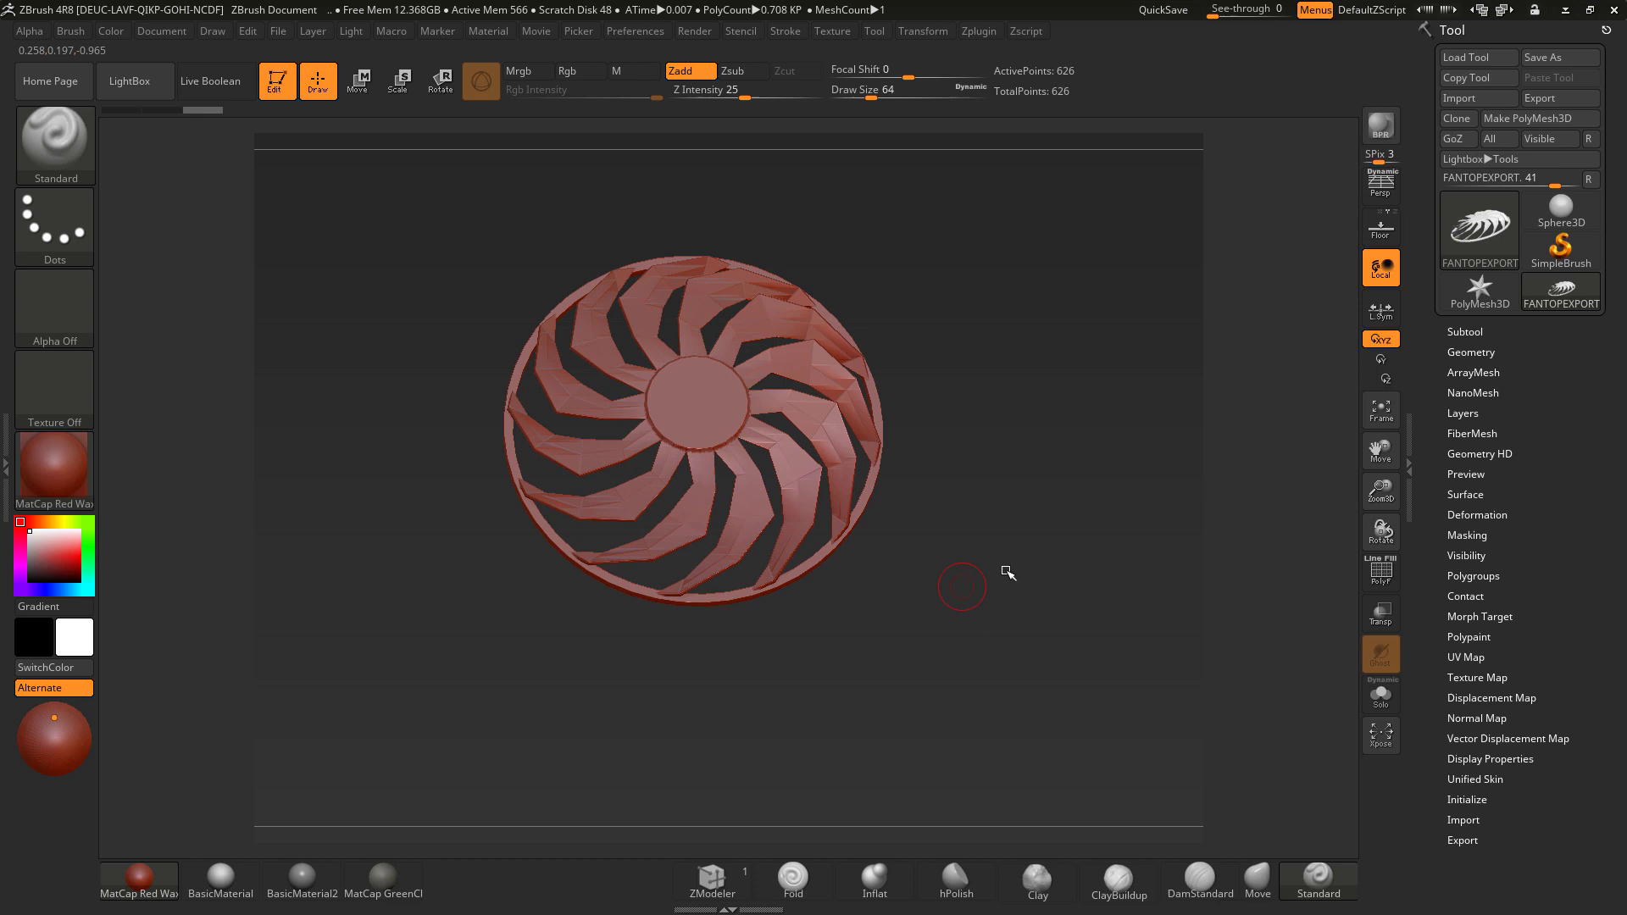
Step: Subdivide the fan mesh repeatedly with Divide to raise its subdivision level
{"action": "left_click_drag", "start_coordinate": [1071, 519], "coordinate": [1336, 467]}
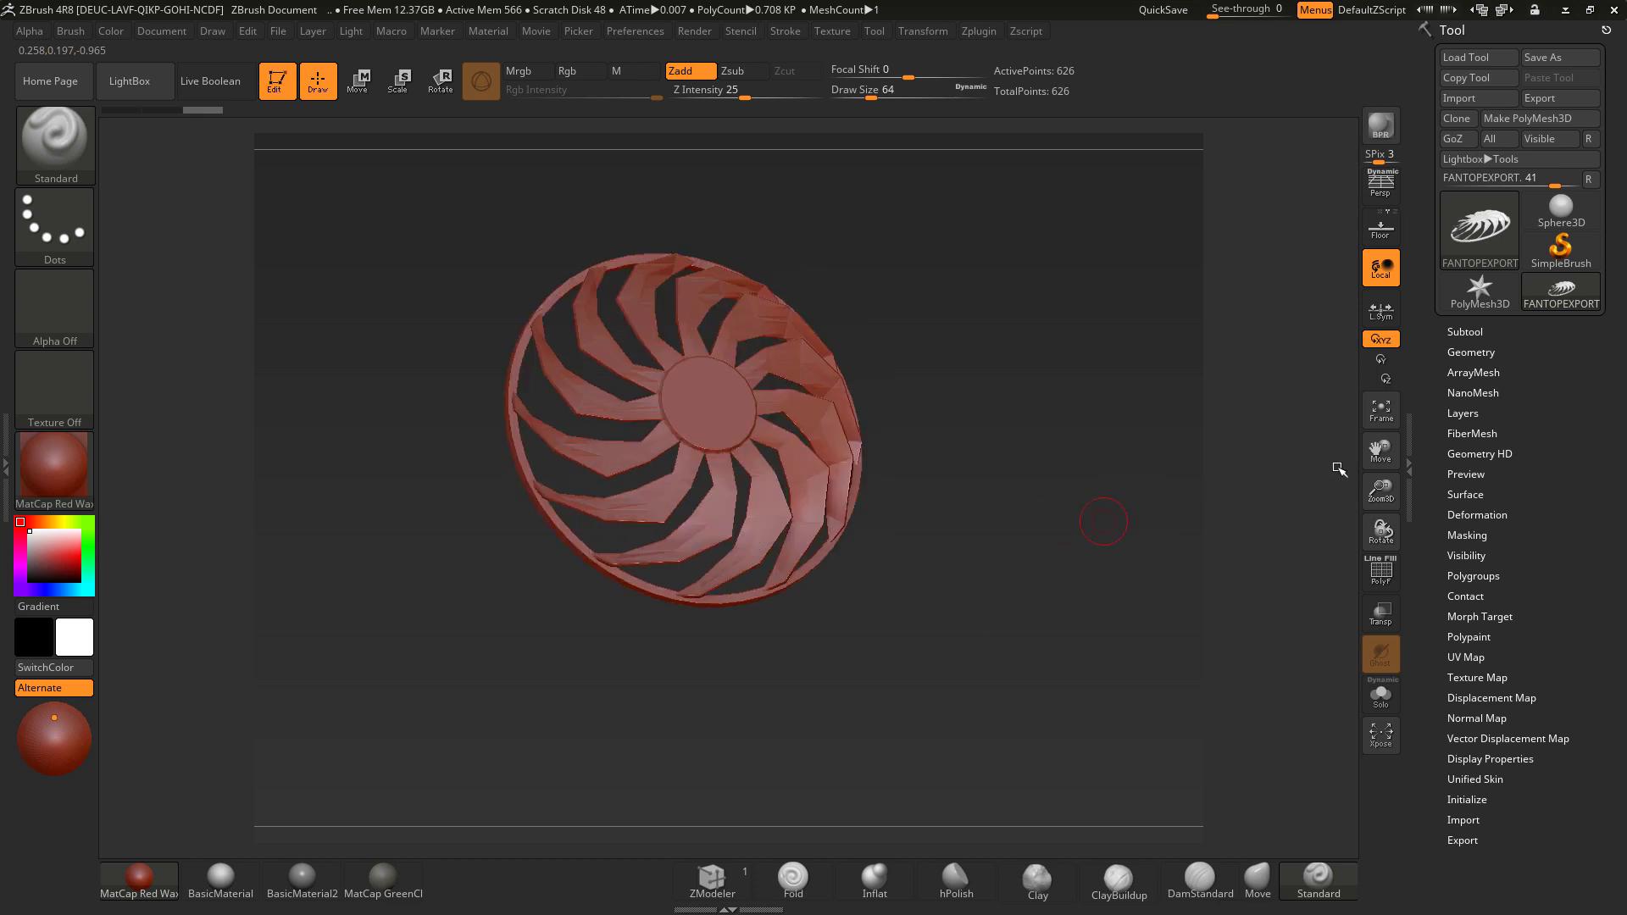
{"action": "left_click", "coordinate": [1472, 353]}
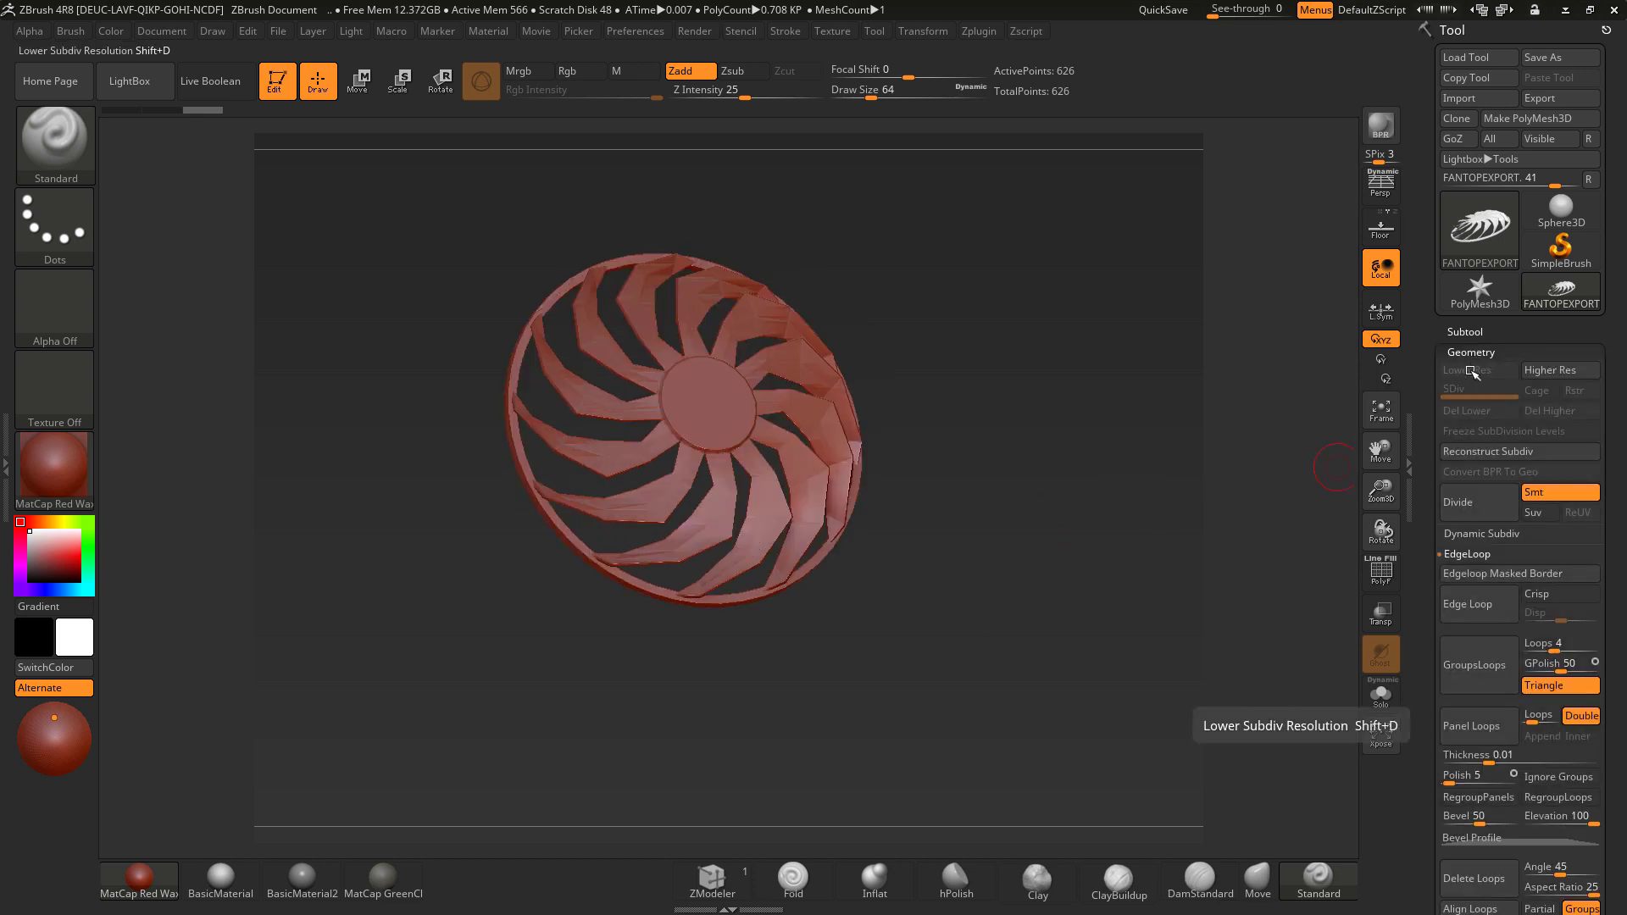
{"action": "left_click", "coordinate": [1483, 503]}
{"action": "left_click", "coordinate": [1479, 503]}
{"action": "left_click", "coordinate": [1475, 502]}
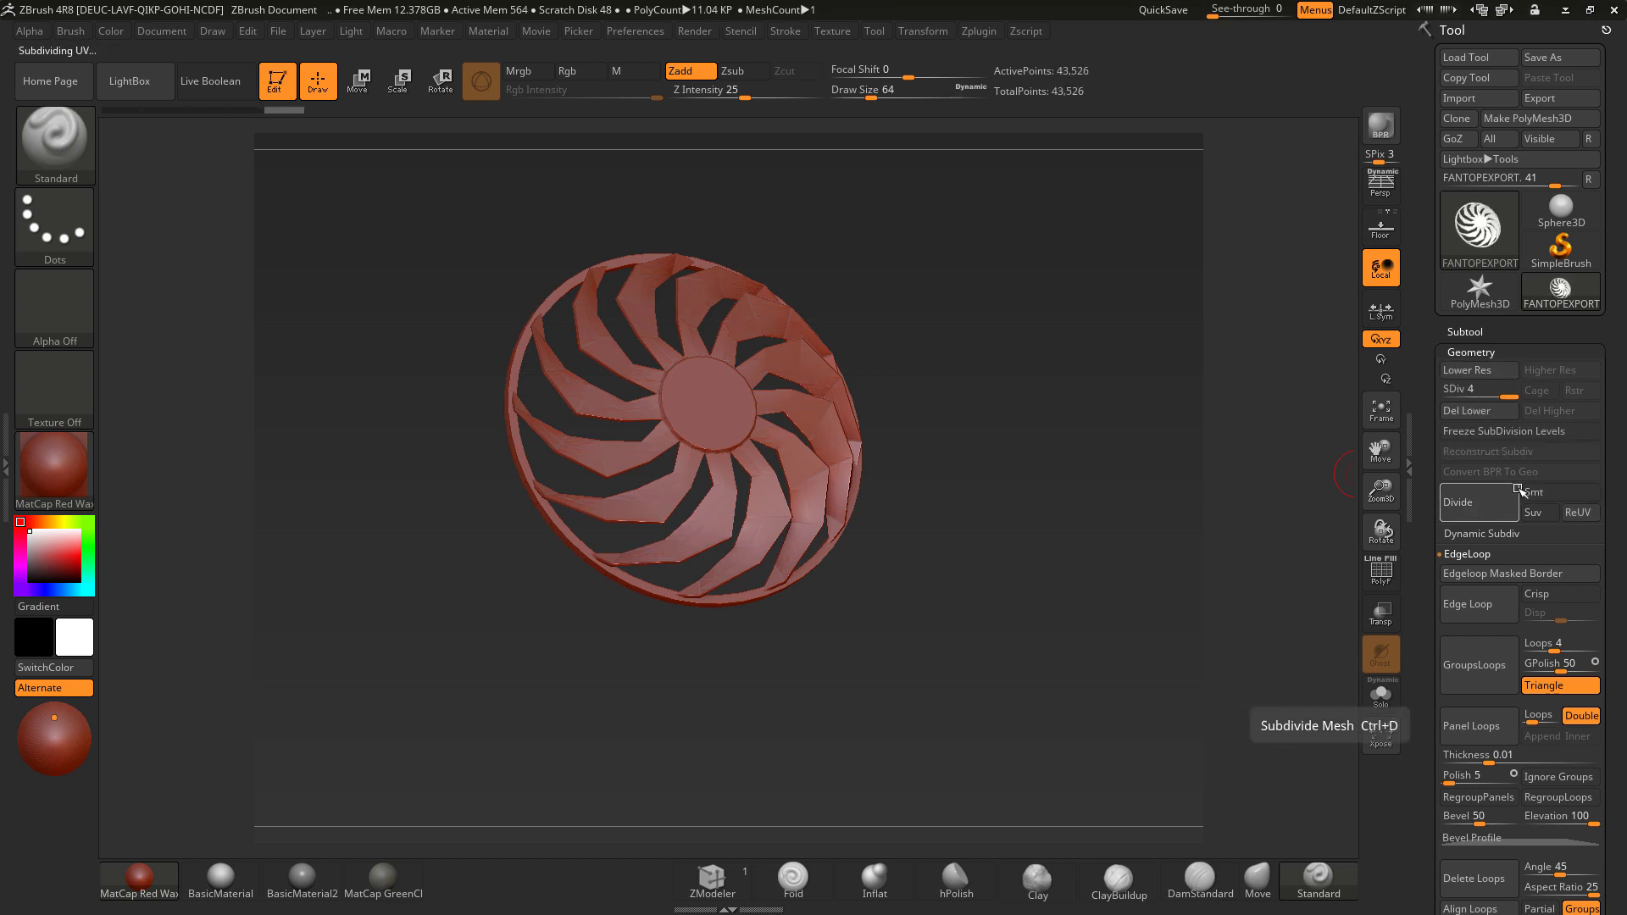
{"action": "left_click", "coordinate": [1484, 504]}
{"action": "left_click", "coordinate": [1486, 505]}
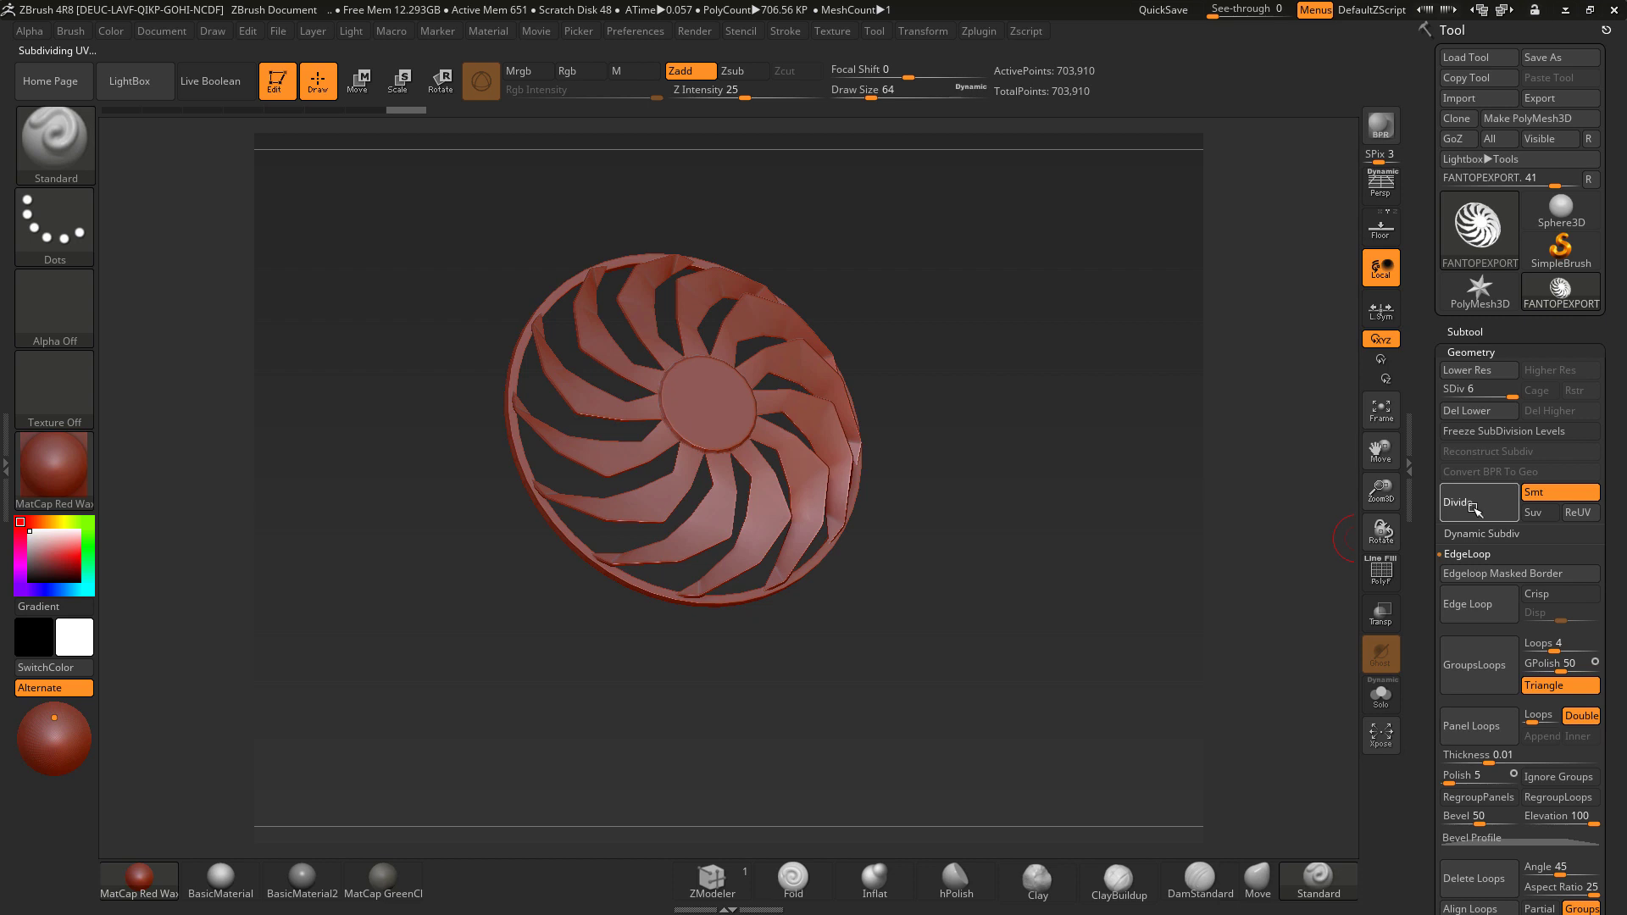
{"action": "left_click_drag", "start_coordinate": [1126, 610], "coordinate": [1067, 564]}
{"action": "left_click", "coordinate": [1381, 574]}
{"action": "left_click", "coordinate": [1380, 574]}
Step: DynaMesh the fan at resolution 1136, freezing its subdivision levels
{"action": "key", "text": "ctrl"}
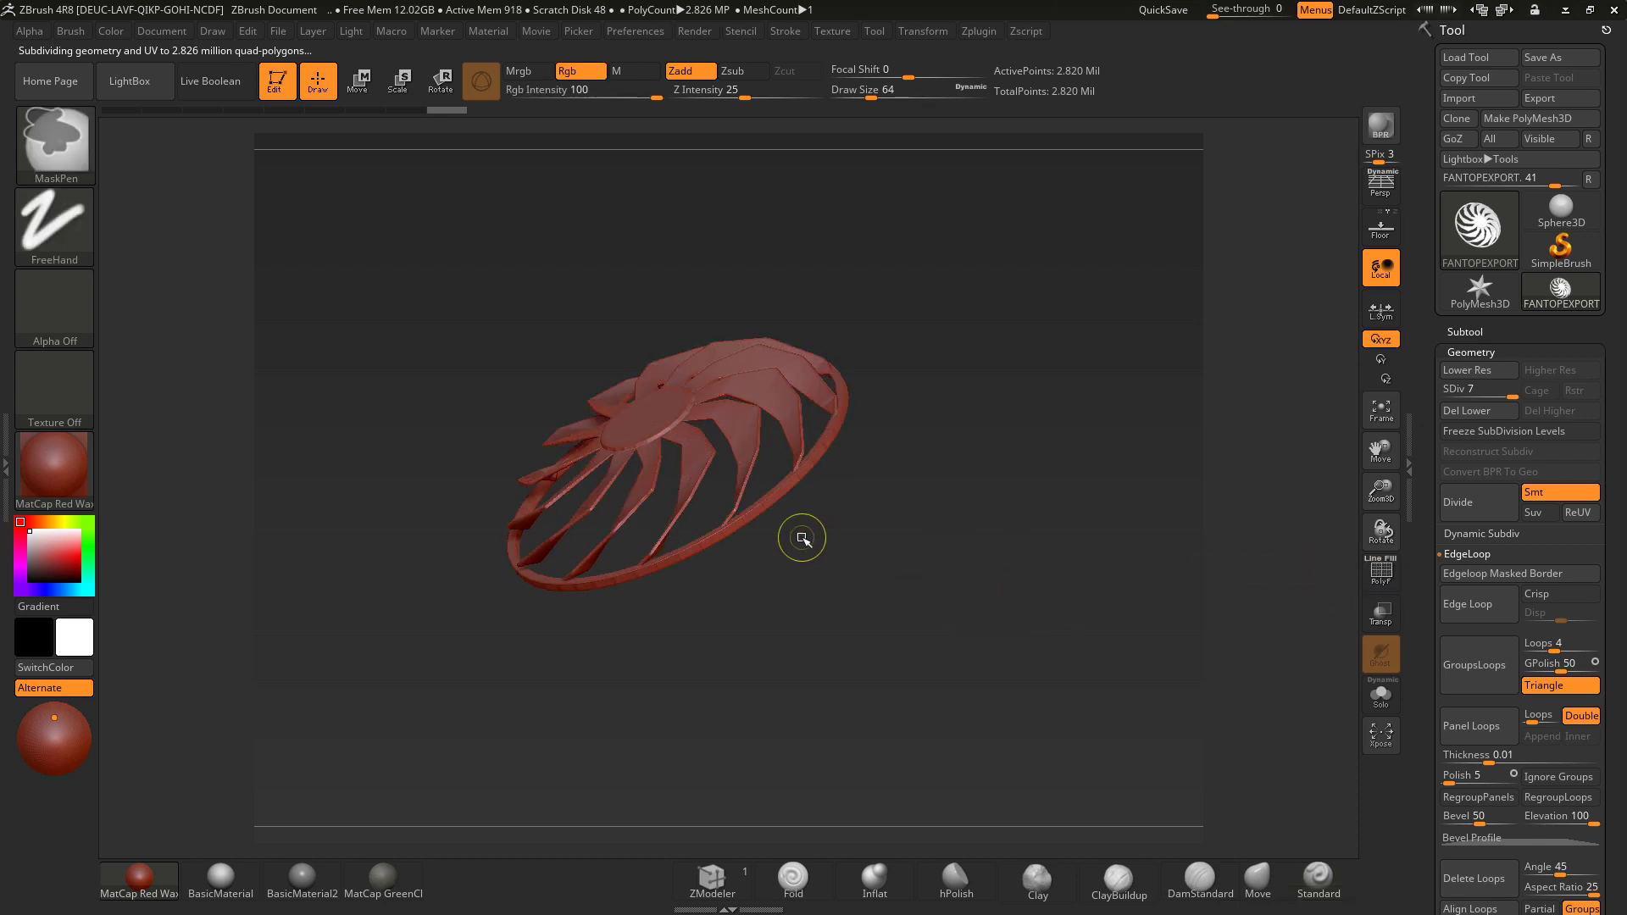
{"action": "key", "text": "shift"}
{"action": "mouse_move", "coordinate": [923, 534]}
{"action": "left_mouse_down"}
{"action": "mouse_move", "coordinate": [1025, 606]}
{"action": "mouse_move", "coordinate": [1074, 574]}
{"action": "mouse_move", "coordinate": [1144, 649]}
{"action": "mouse_move", "coordinate": [1089, 636]}
{"action": "mouse_move", "coordinate": [1193, 635]}
{"action": "mouse_move", "coordinate": [1152, 610]}
{"action": "left_mouse_up"}
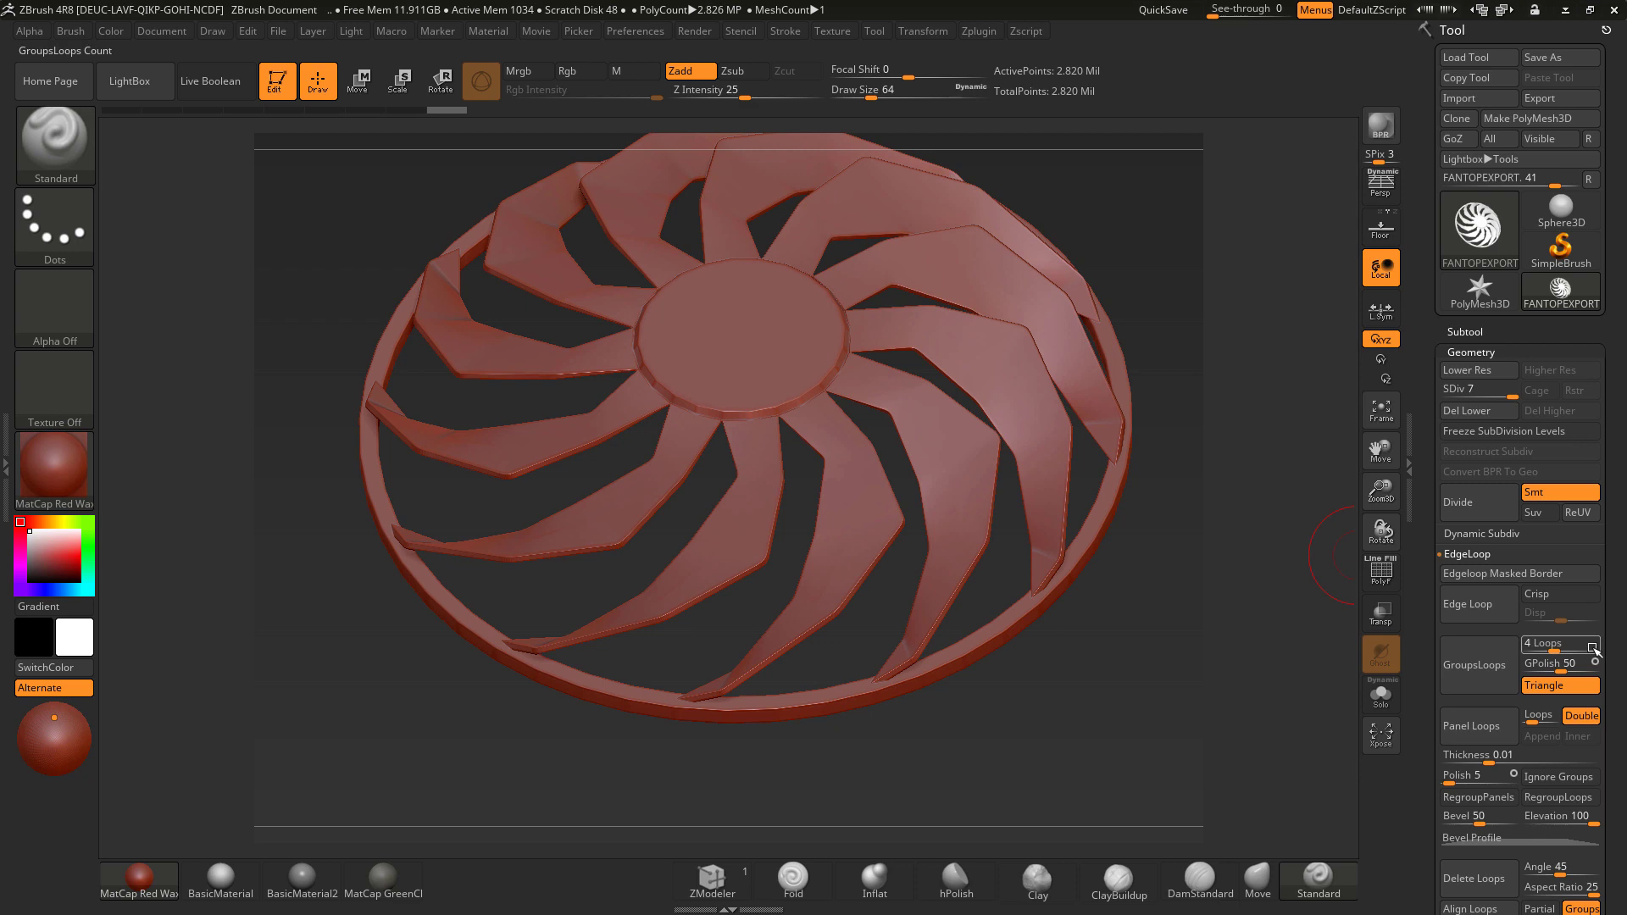
{"action": "scroll", "coordinate": [1597, 678], "scroll_direction": "down", "scroll_amount": 5}
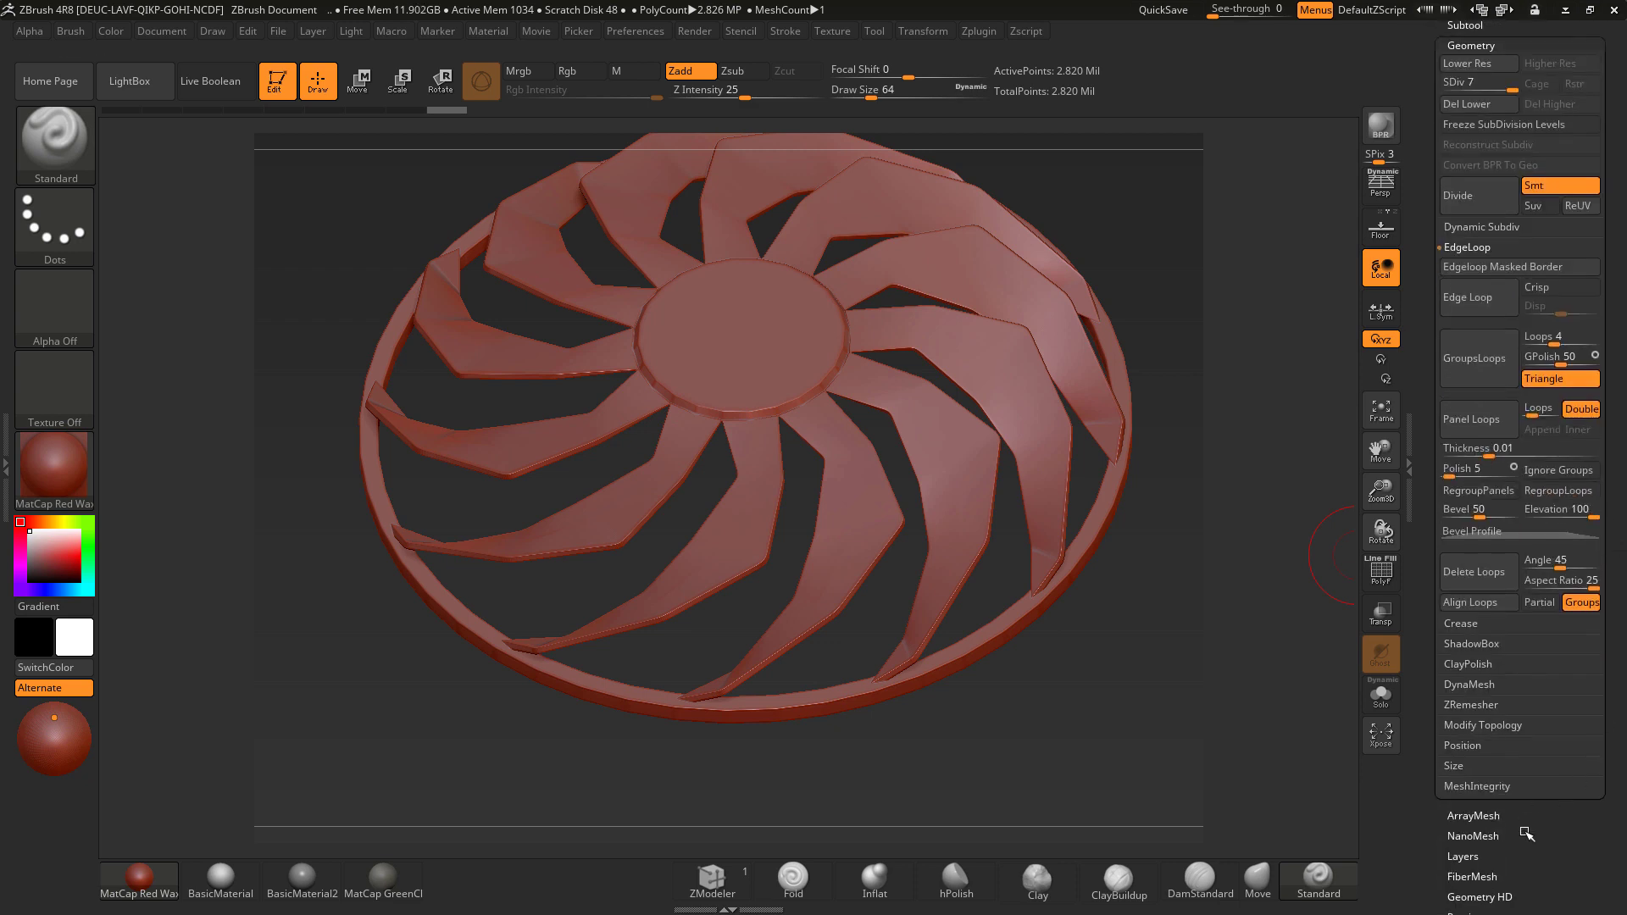
{"action": "left_click", "coordinate": [1466, 681]}
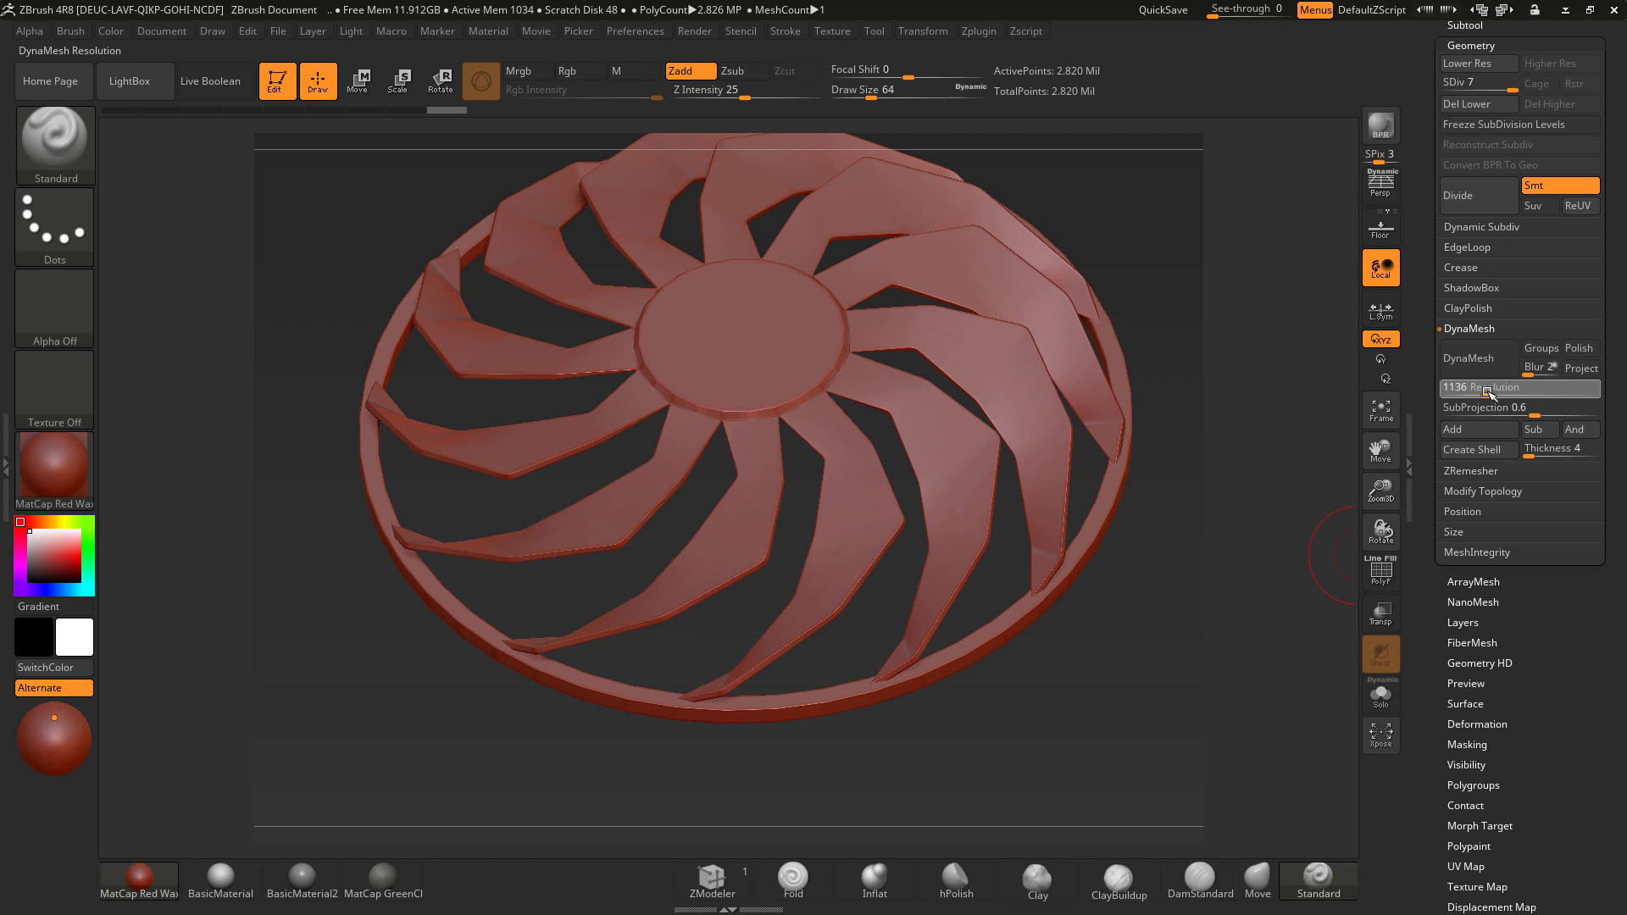
{"action": "left_click", "coordinate": [1453, 387]}
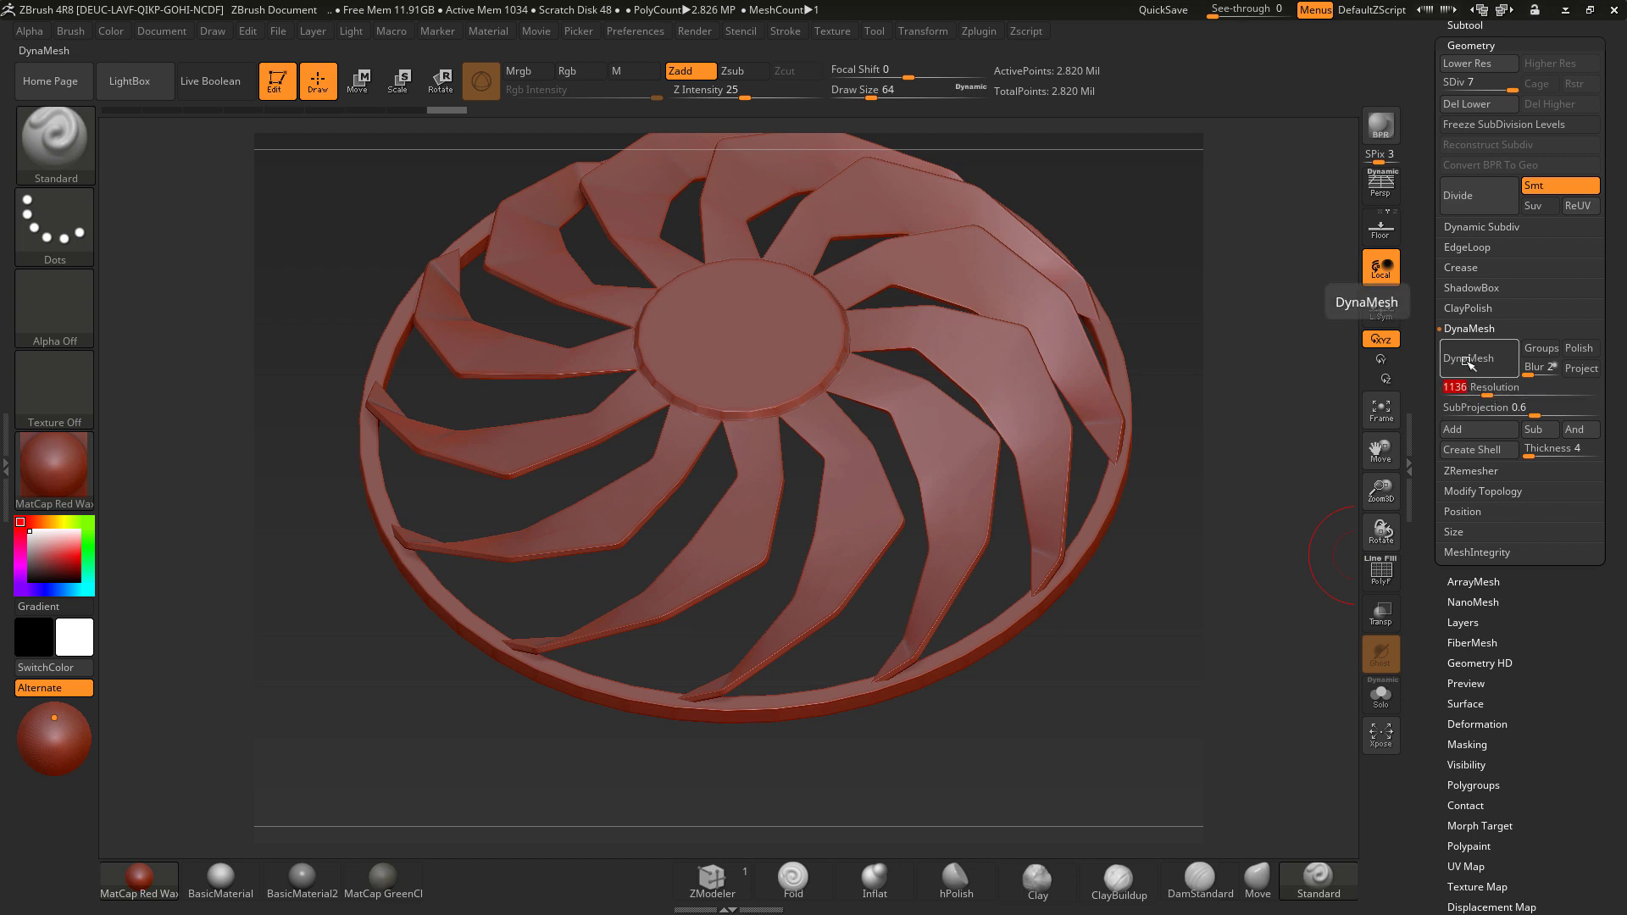
{"action": "left_click", "coordinate": [1466, 361]}
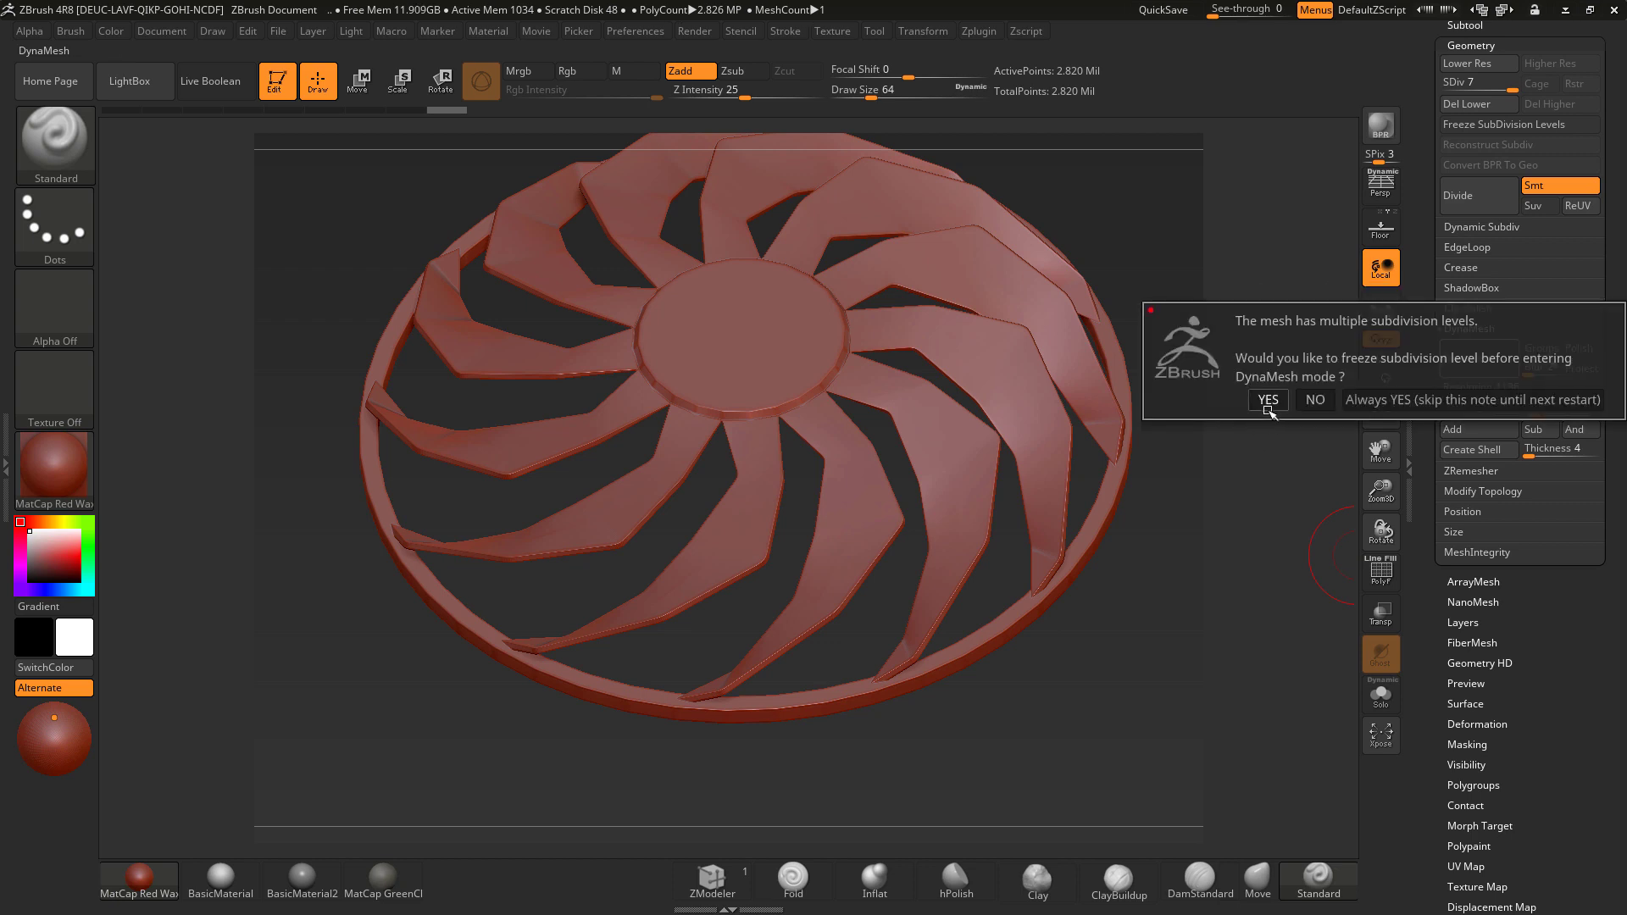
{"action": "left_click", "coordinate": [1269, 402]}
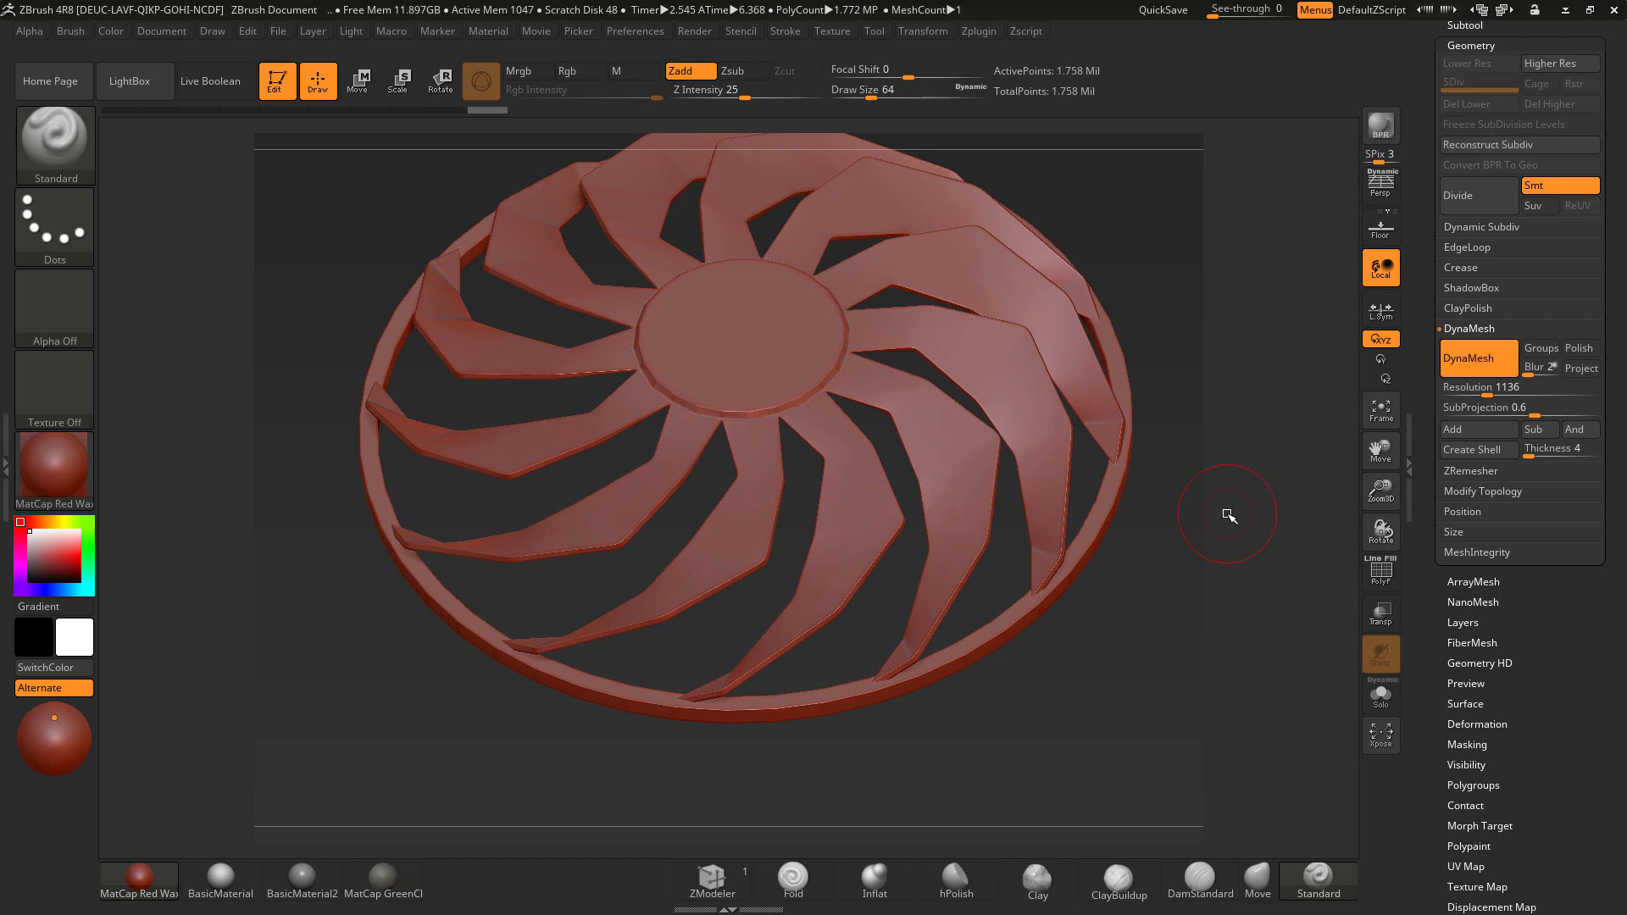
Step: Show the polygon wireframe and switch the fan to BasicMaterial
{"action": "left_click", "coordinate": [1380, 572]}
{"action": "left_click_drag", "start_coordinate": [1180, 627], "coordinate": [1137, 594]}
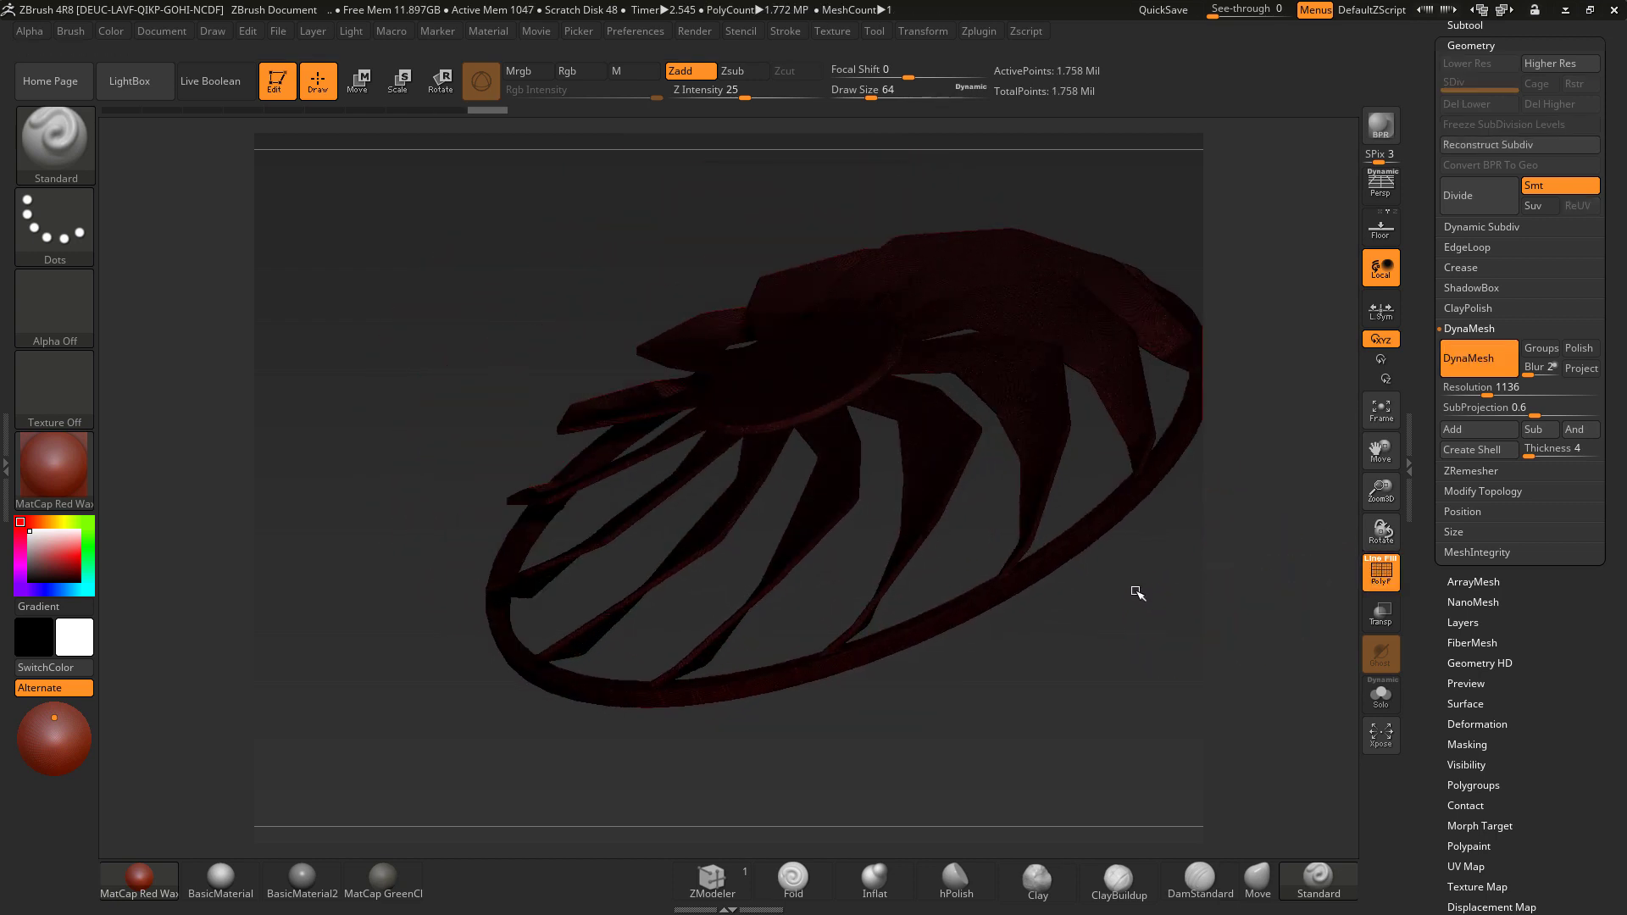
{"action": "left_click", "coordinate": [210, 877]}
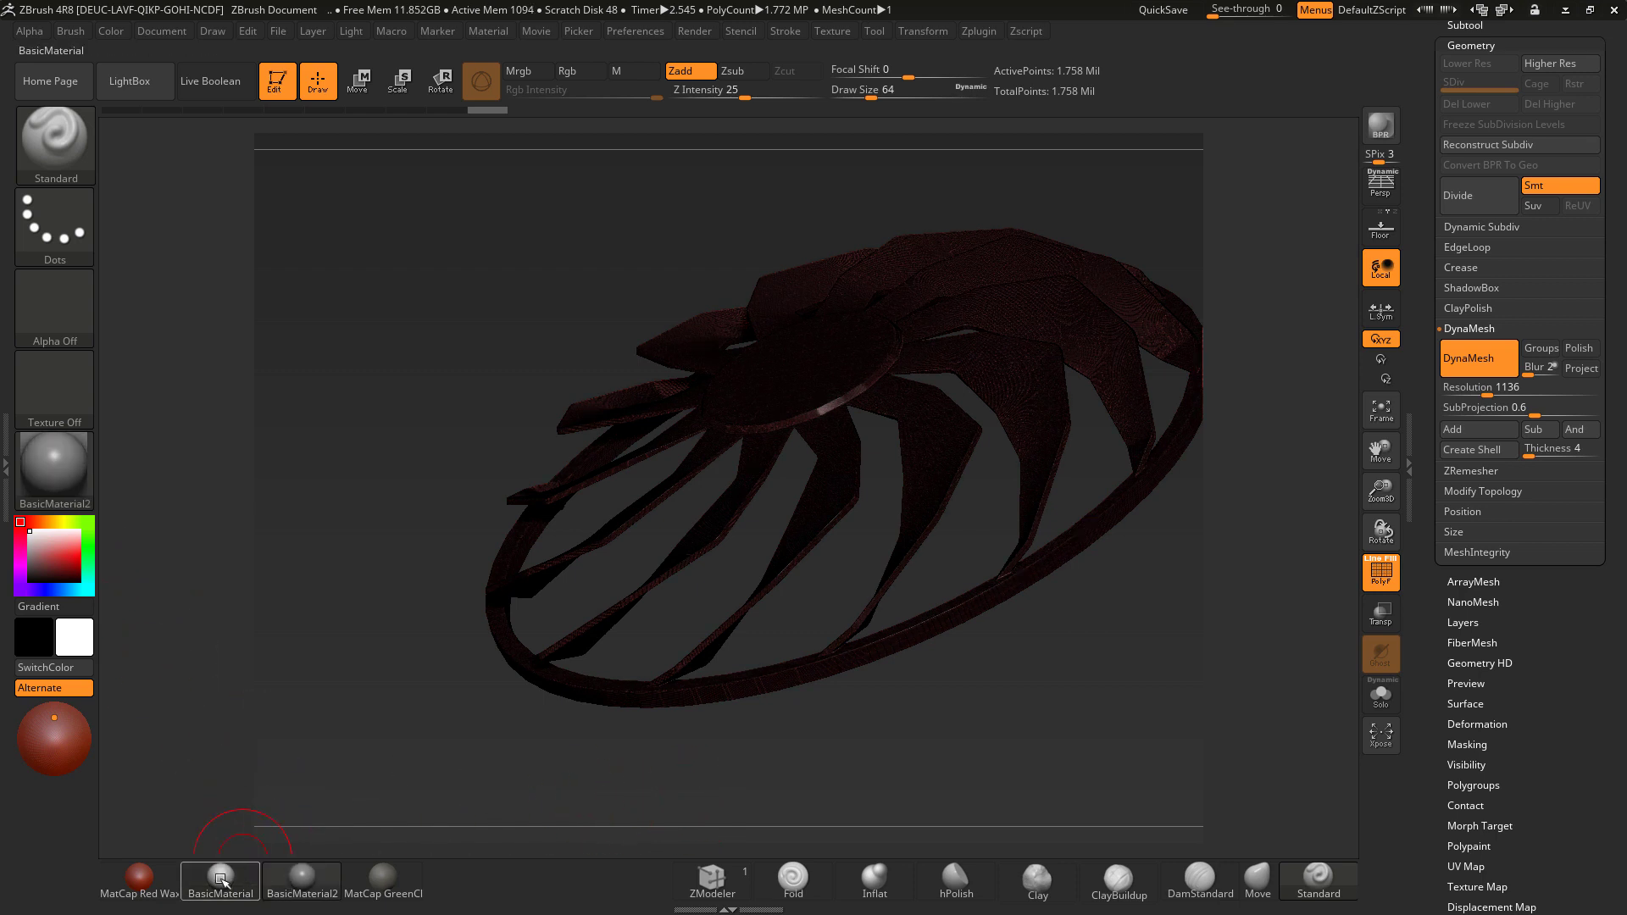
Step: Make the whole fan a single polygroup with GroupVisible, then hide the wireframe
{"action": "scroll", "coordinate": [1525, 661], "scroll_direction": "down", "scroll_amount": 3}
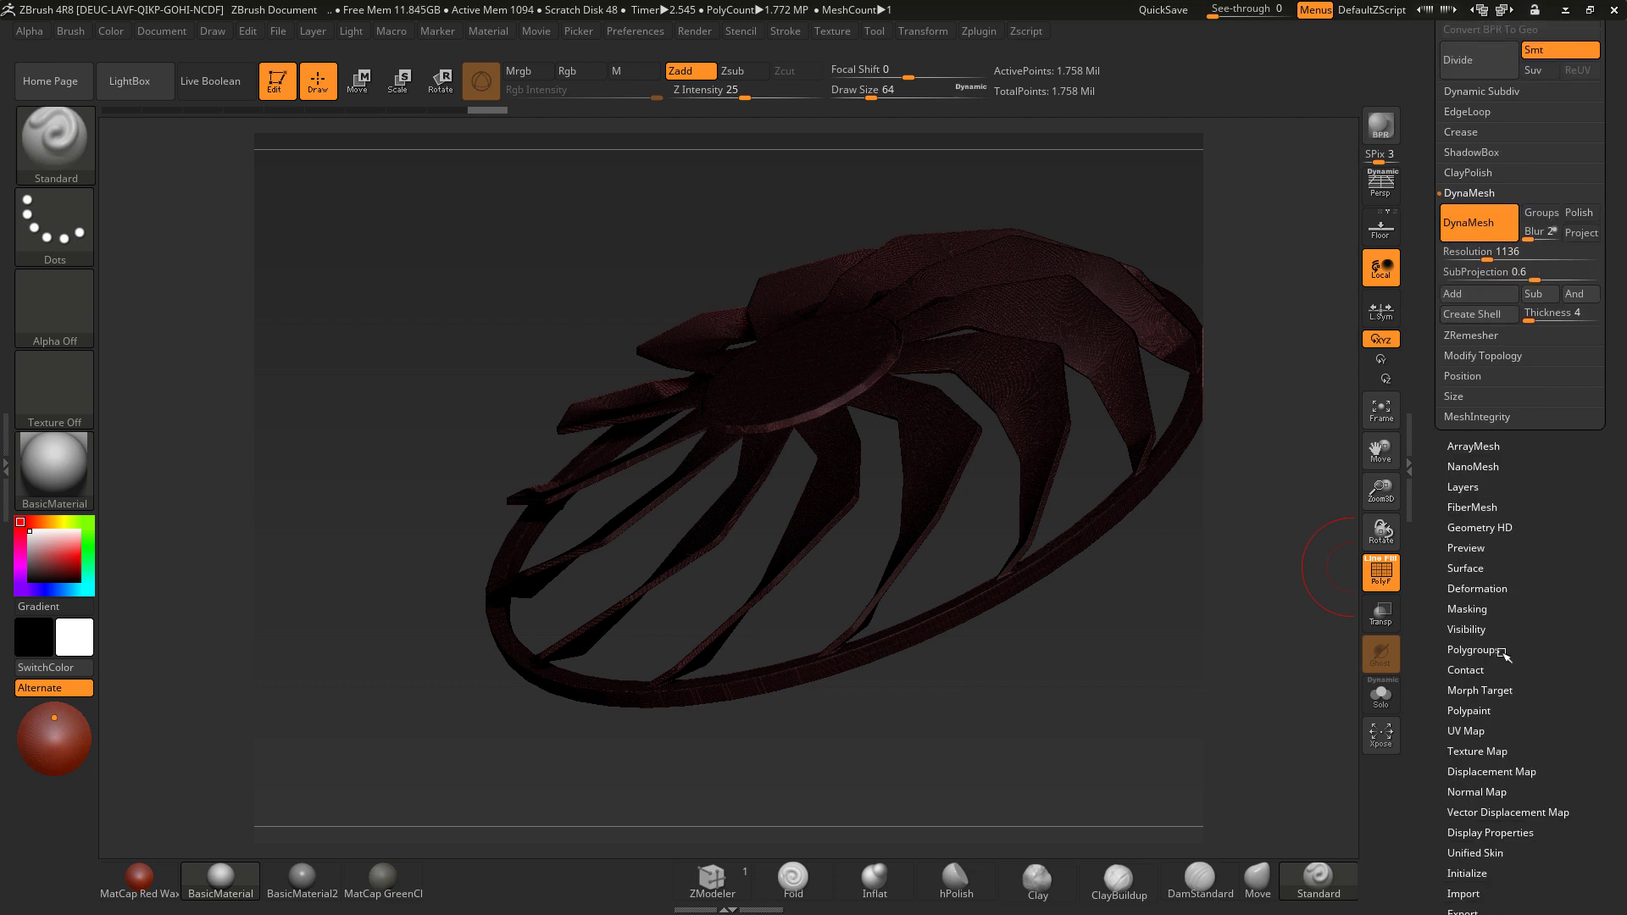
{"action": "left_click", "coordinate": [1475, 650]}
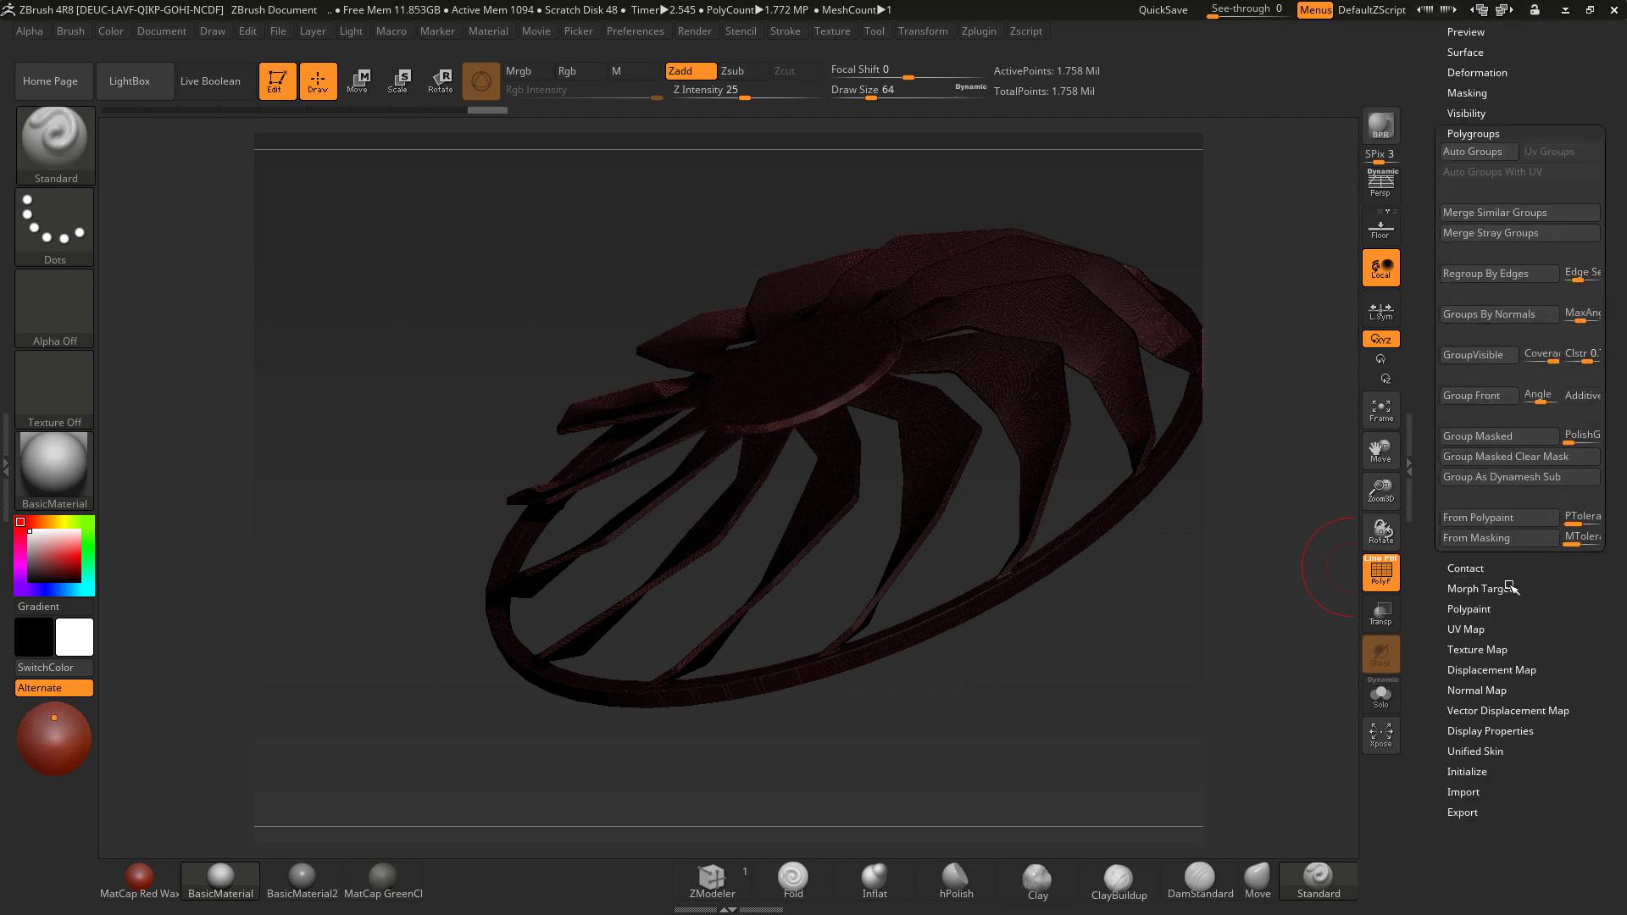
{"action": "scroll", "coordinate": [1458, 551], "scroll_direction": "up", "scroll_amount": 2}
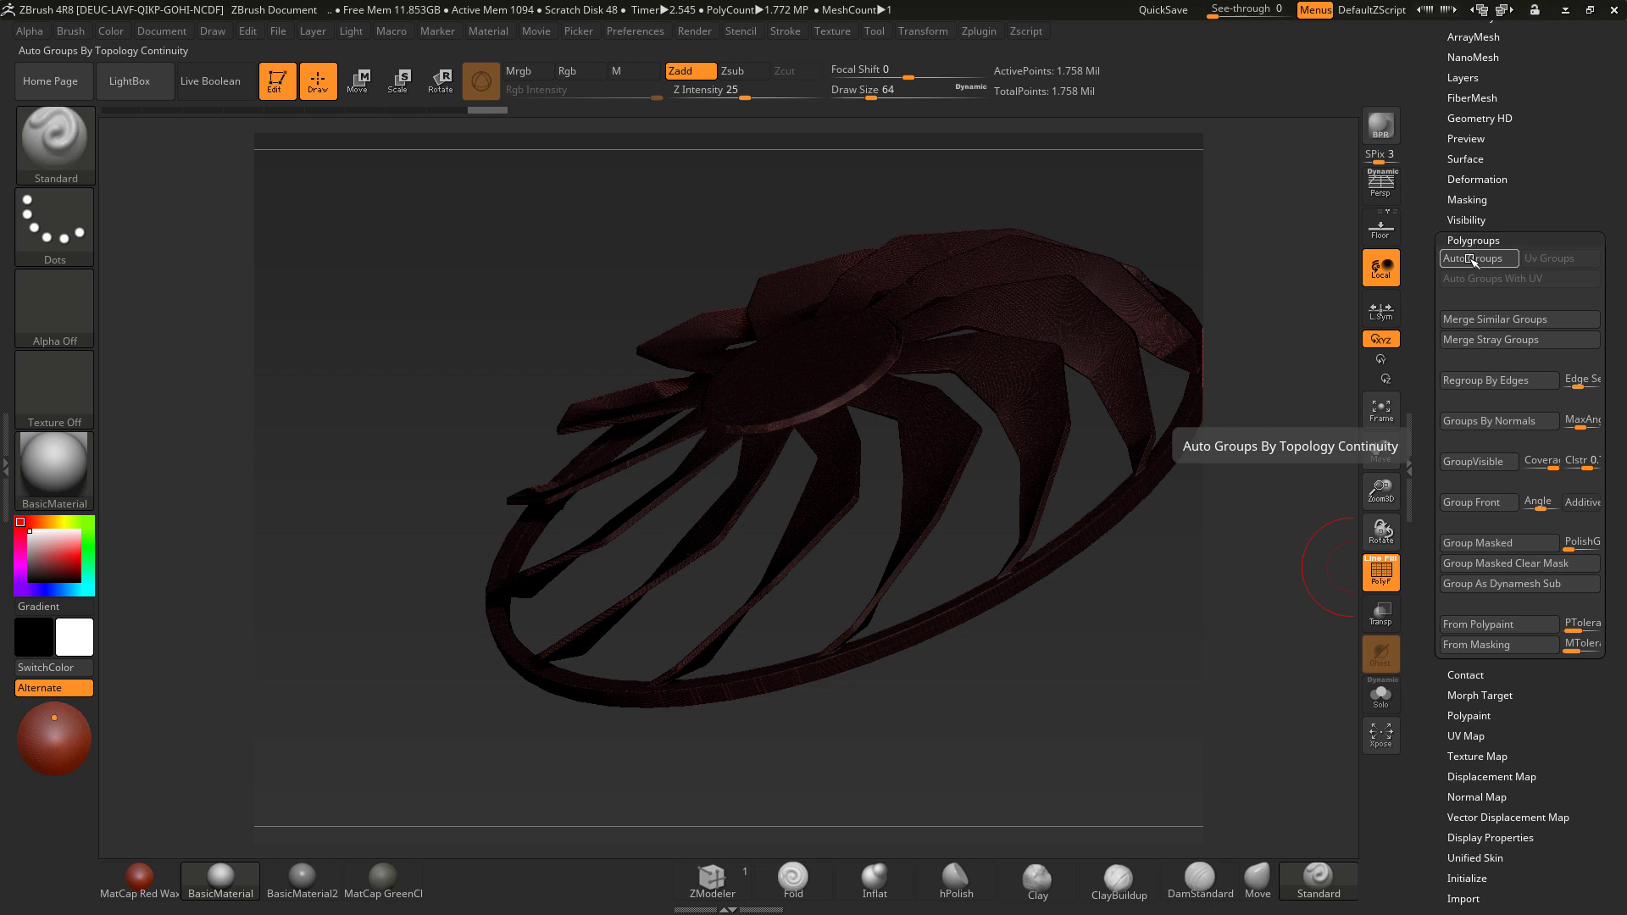
{"action": "left_click", "coordinate": [1474, 464]}
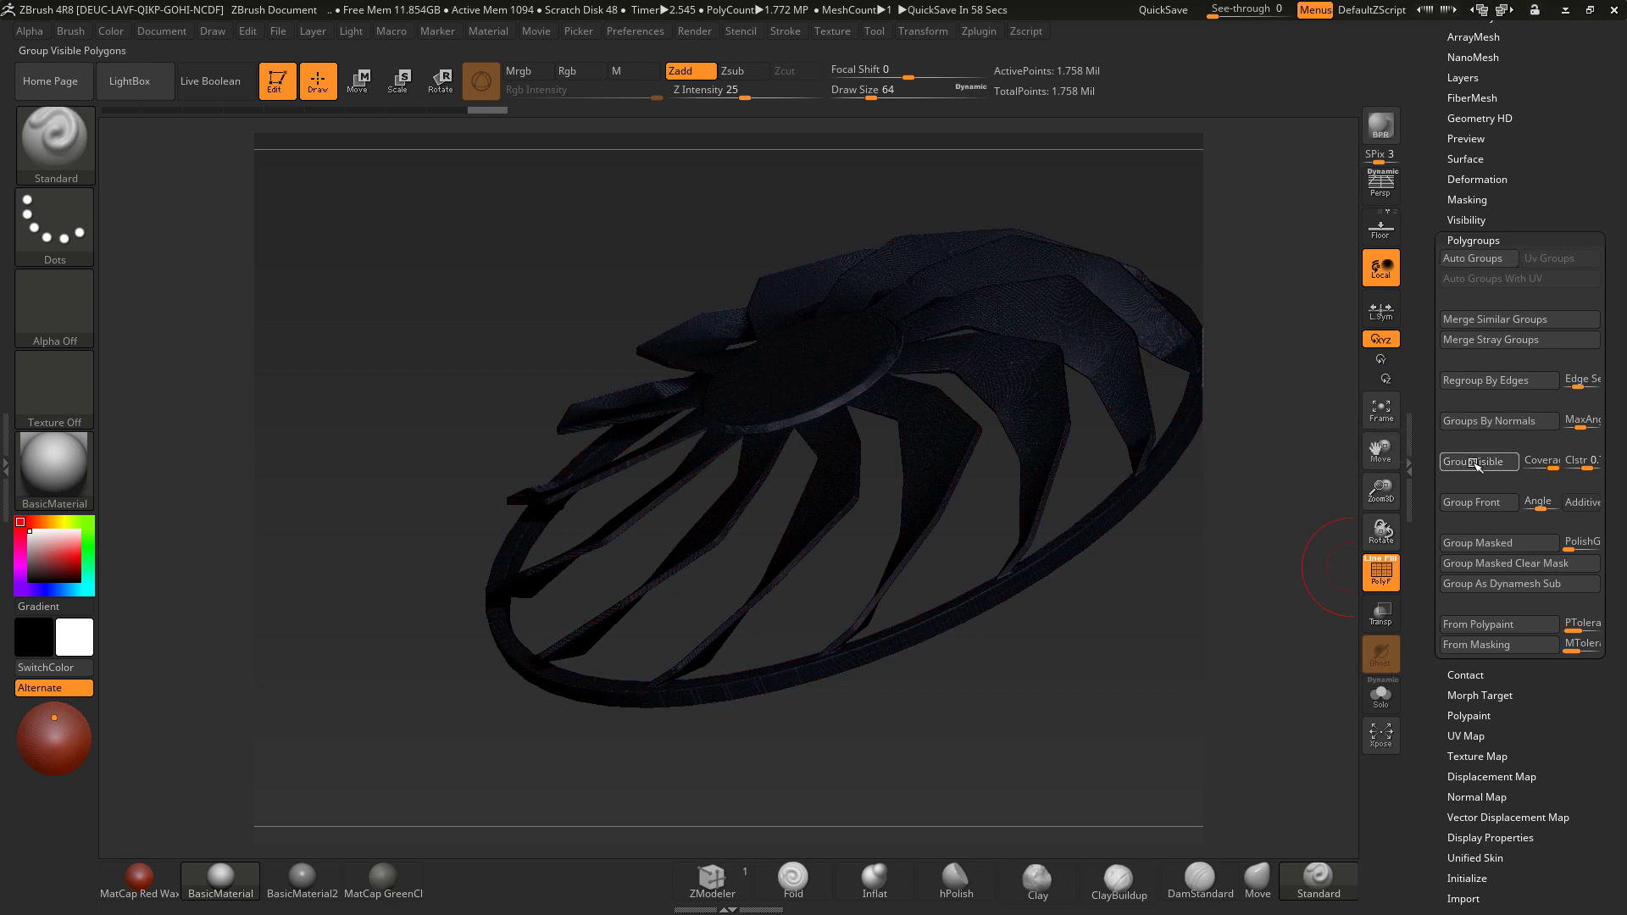
{"action": "left_click_drag", "start_coordinate": [1173, 556], "coordinate": [991, 549], "text": "alt"}
{"action": "left_click_drag", "start_coordinate": [1097, 580], "coordinate": [1242, 675], "text": "alt"}
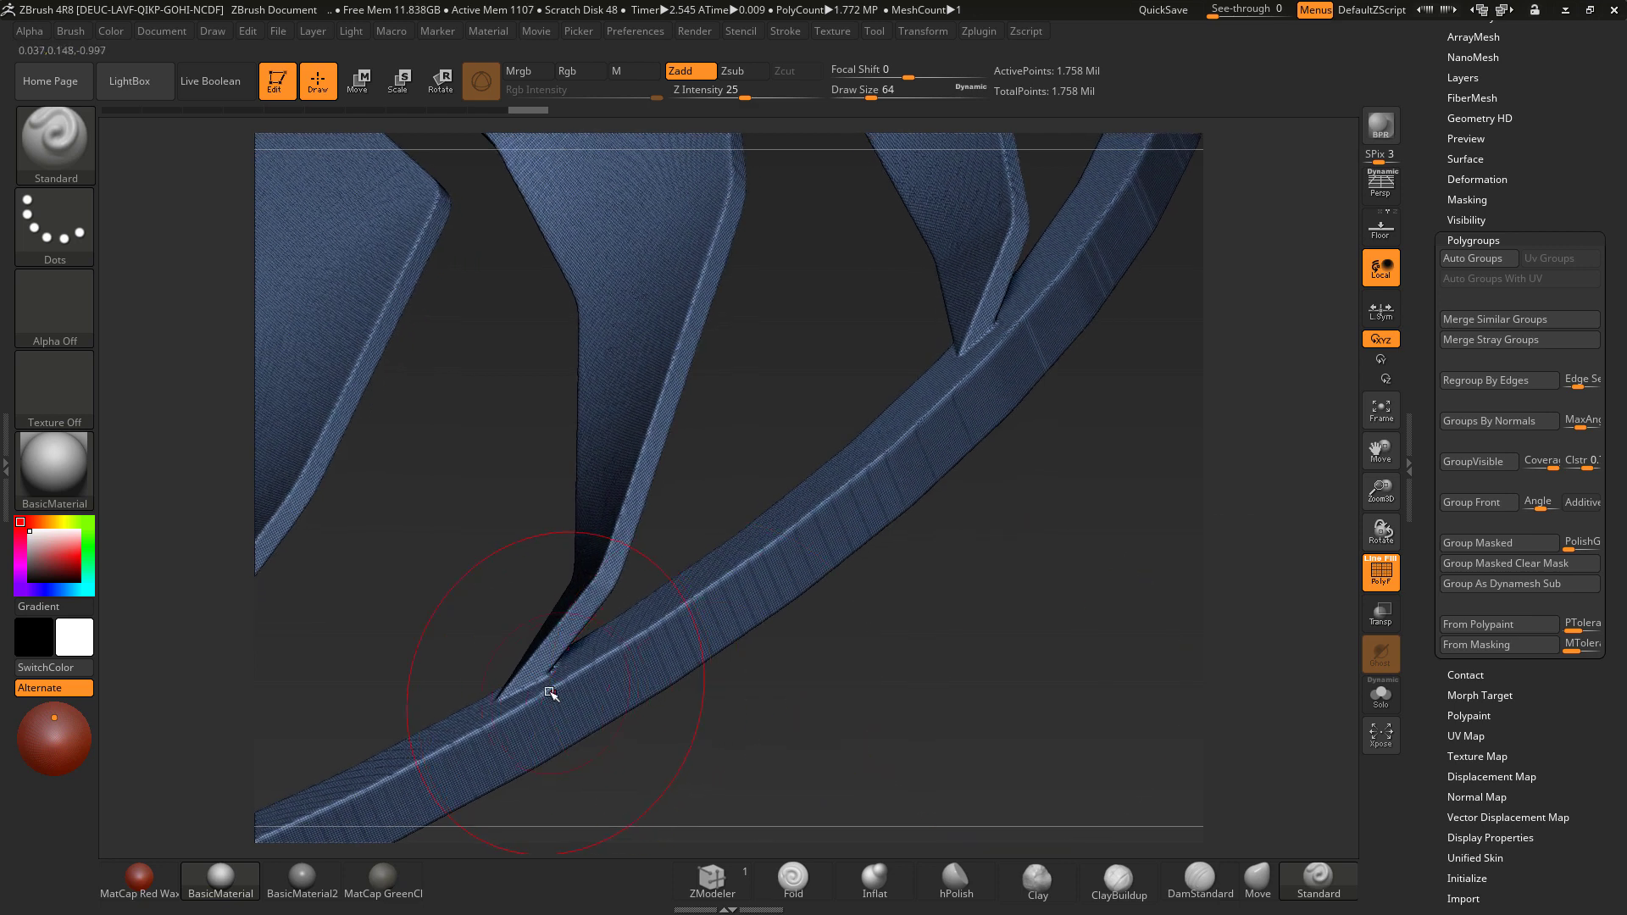
{"action": "left_click_drag", "start_coordinate": [998, 632], "coordinate": [617, 483], "text": "alt"}
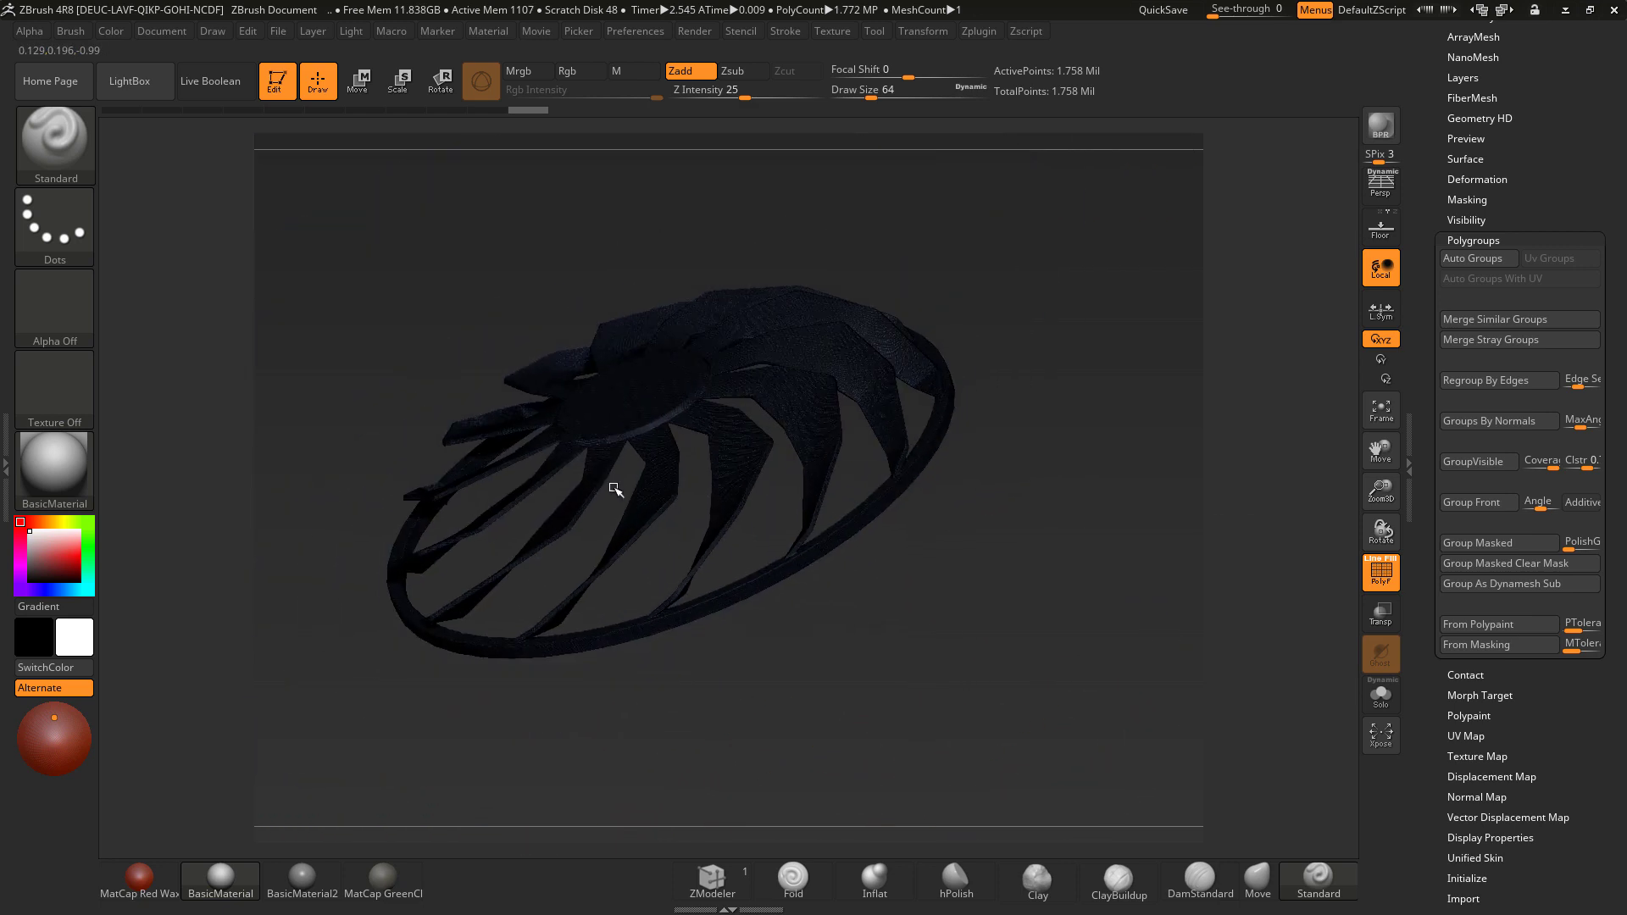
{"action": "left_click", "coordinate": [1381, 573]}
{"action": "left_click_drag", "start_coordinate": [1043, 581], "coordinate": [1059, 534]}
{"action": "scroll", "coordinate": [1601, 255], "scroll_direction": "up", "scroll_amount": 3}
Step: Duplicate the fan subtool and move the copy up in Y above the original
{"action": "scroll", "coordinate": [1601, 250], "scroll_direction": "up", "scroll_amount": 3}
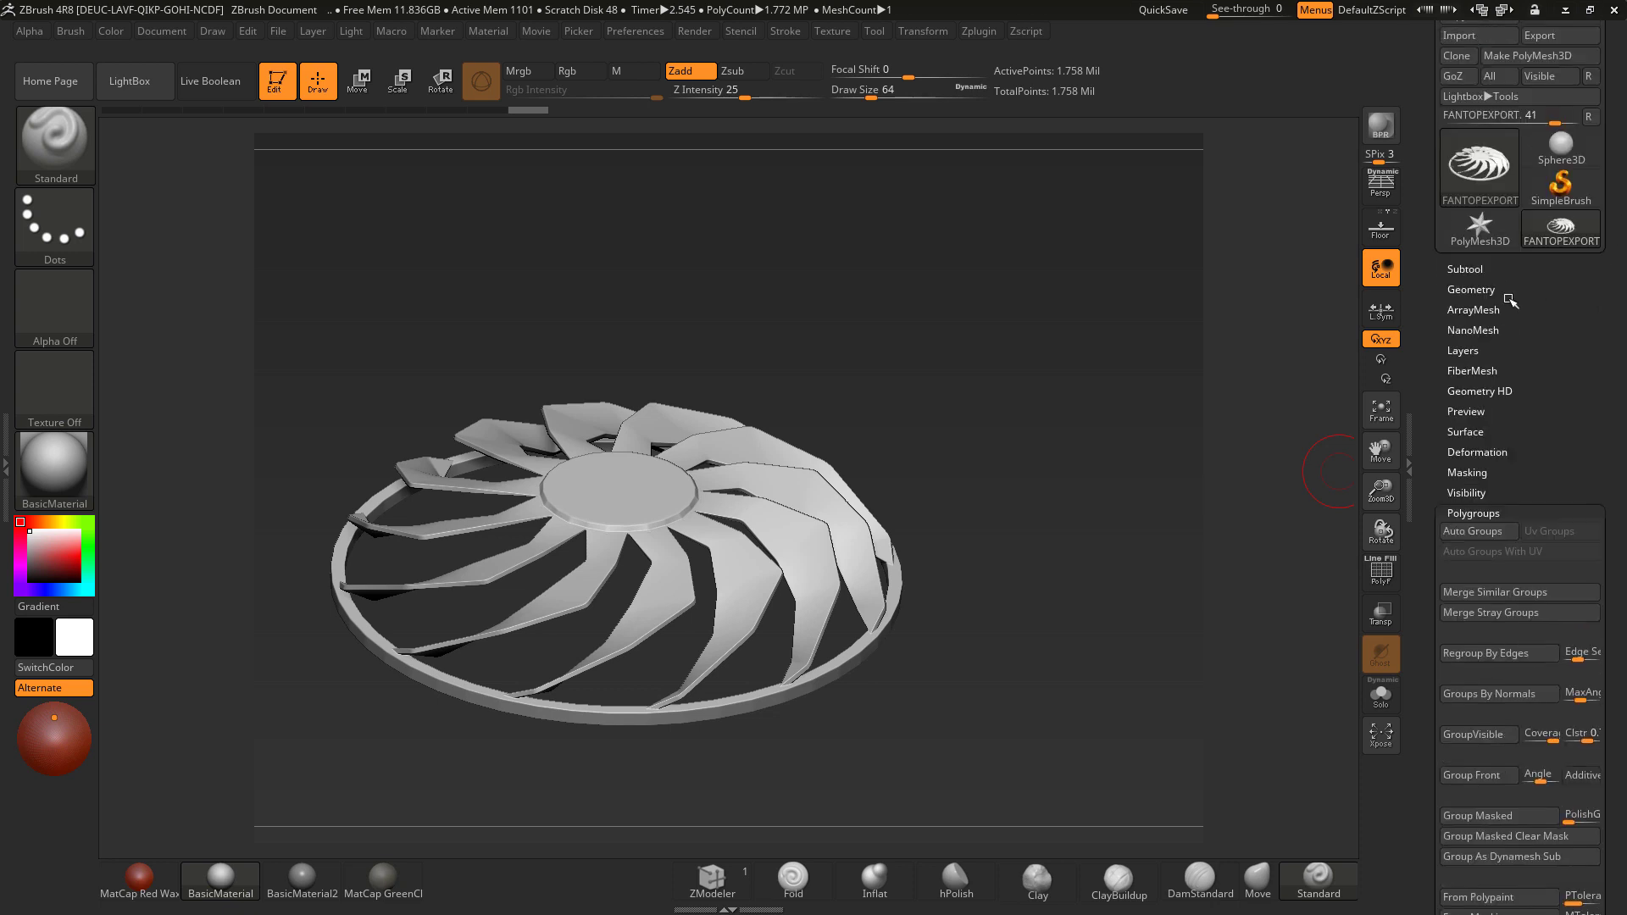
{"action": "left_click", "coordinate": [1466, 270]}
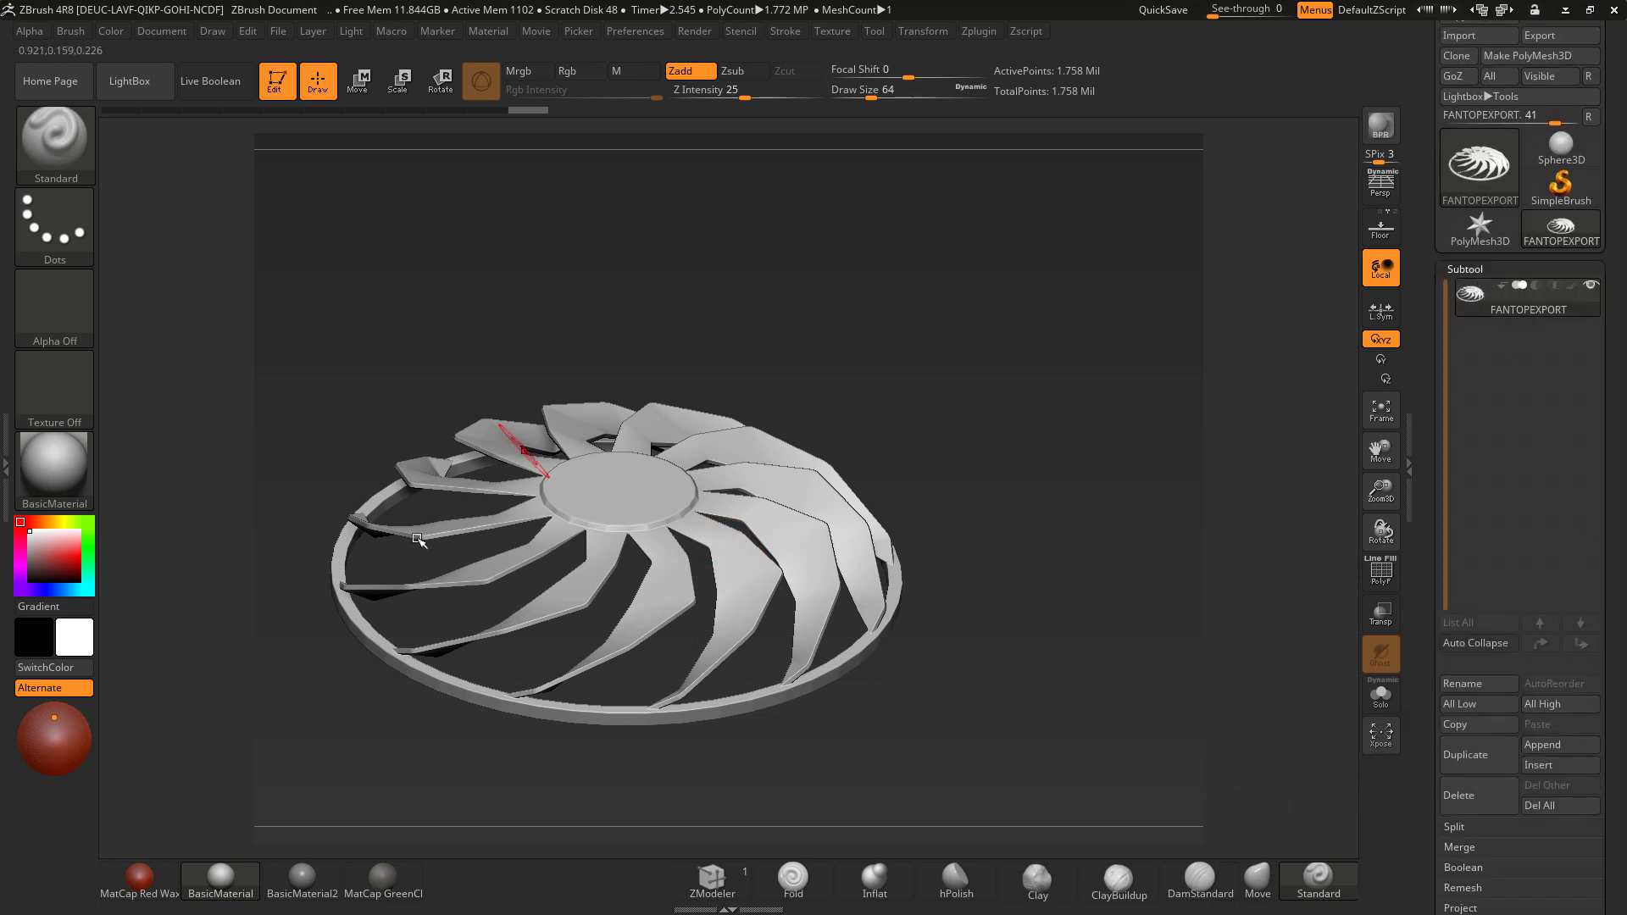
{"action": "left_click", "coordinate": [1465, 756]}
{"action": "mouse_move", "coordinate": [1461, 349]}
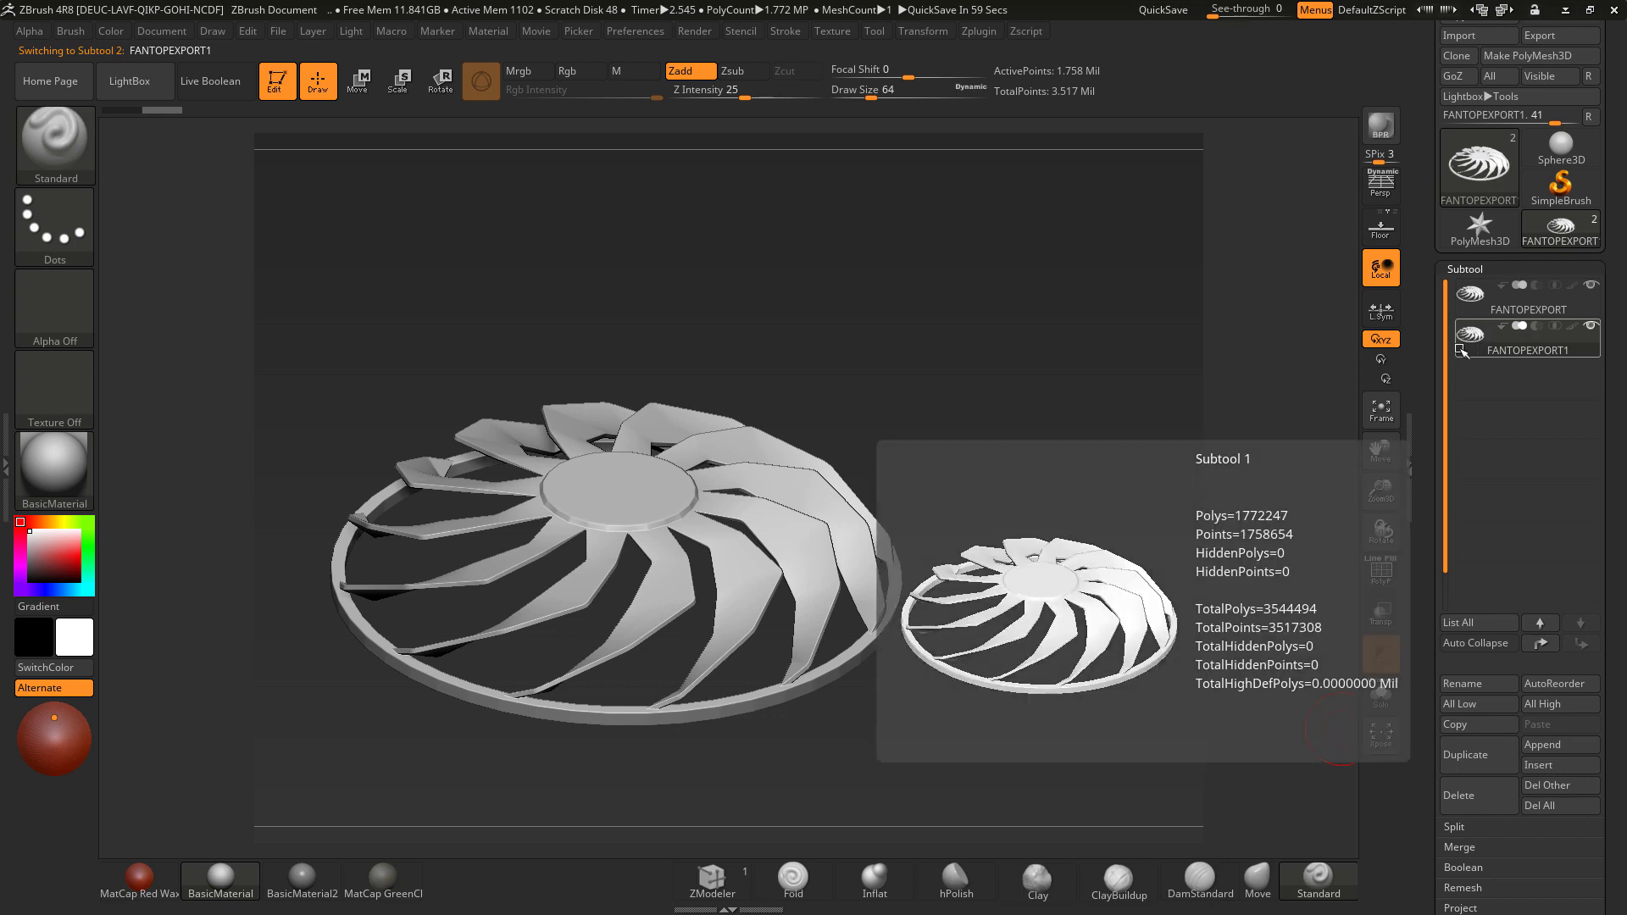
{"action": "left_click", "coordinate": [357, 83]}
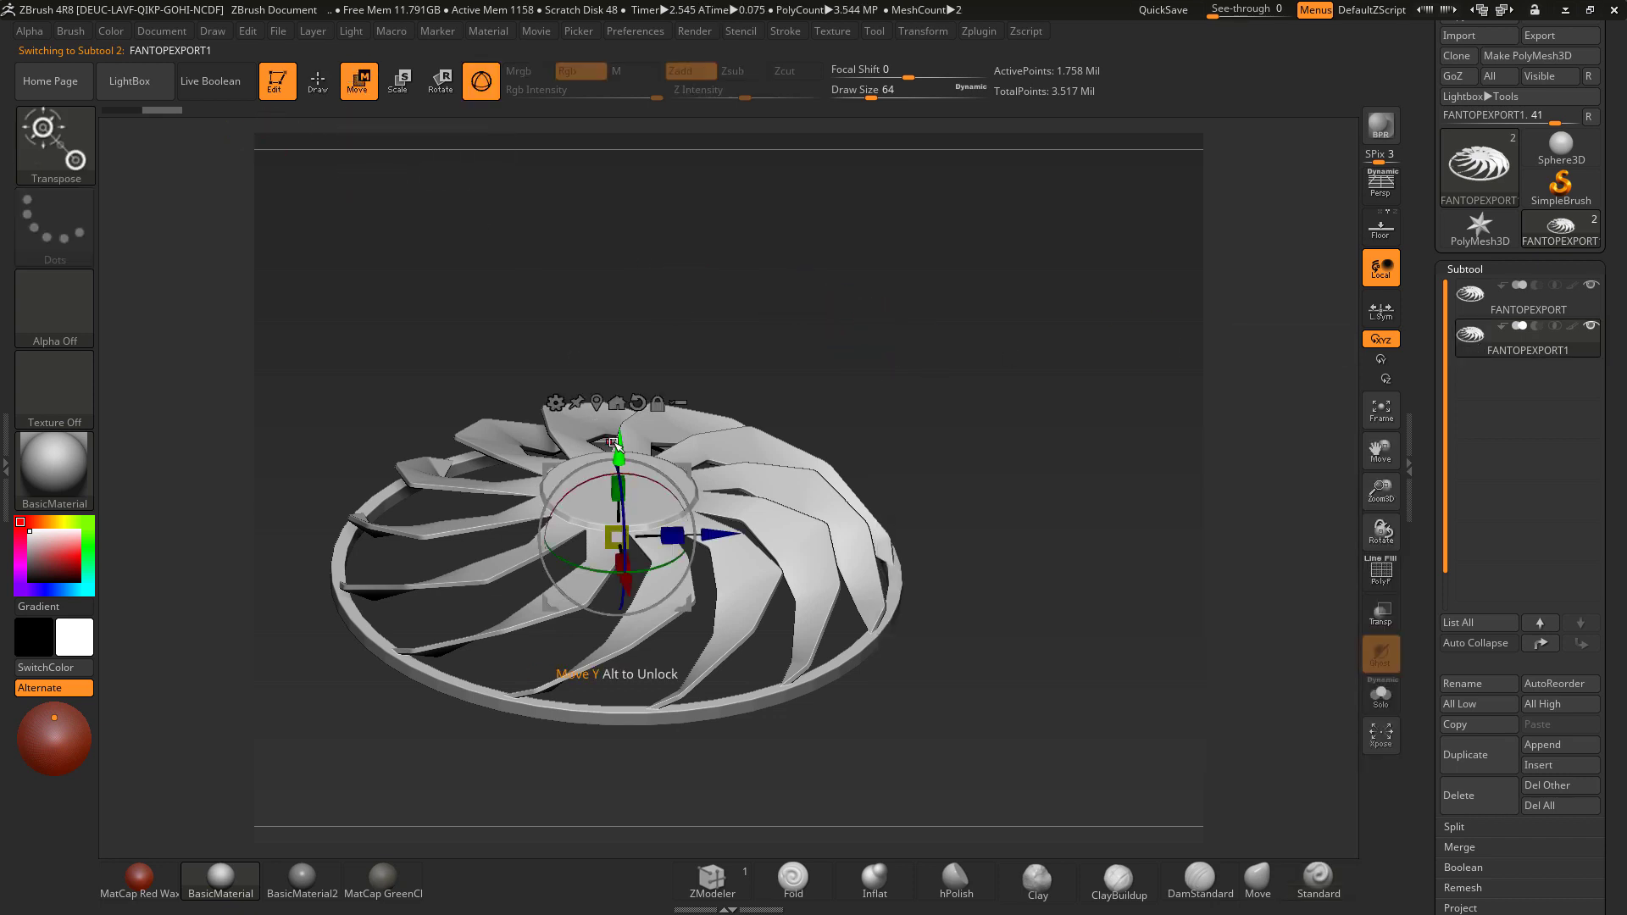
{"action": "left_click_drag", "start_coordinate": [623, 449], "coordinate": [623, 260]}
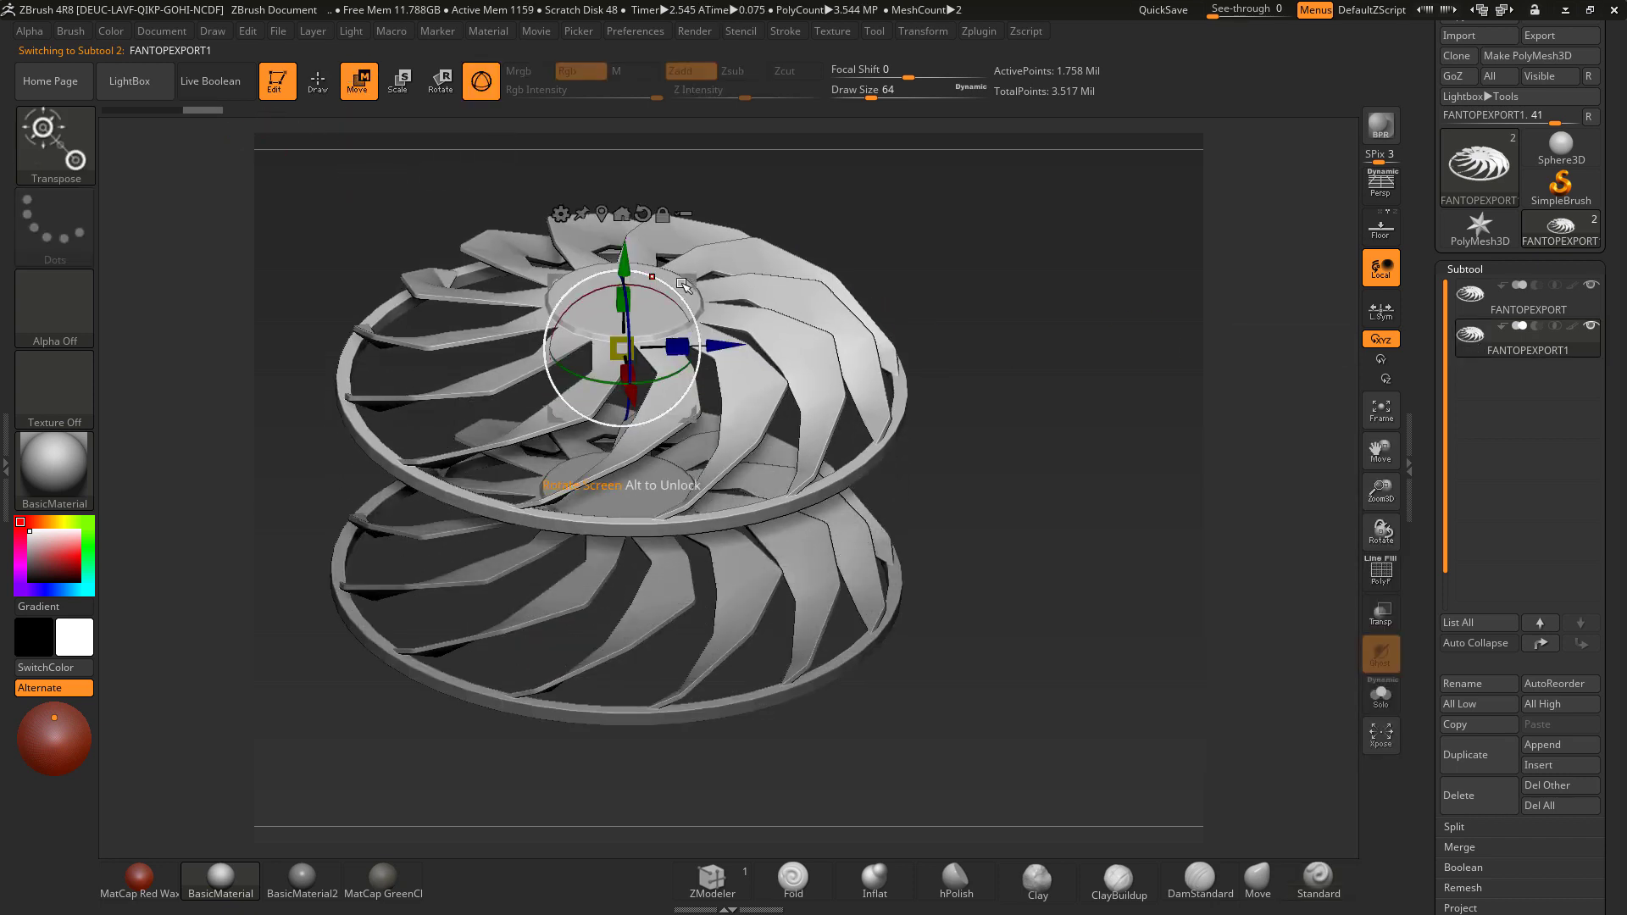
{"action": "mouse_move", "coordinate": [1017, 329]}
{"action": "left_mouse_down"}
{"action": "mouse_move", "coordinate": [988, 319]}
{"action": "mouse_move", "coordinate": [1005, 321]}
{"action": "left_mouse_up"}
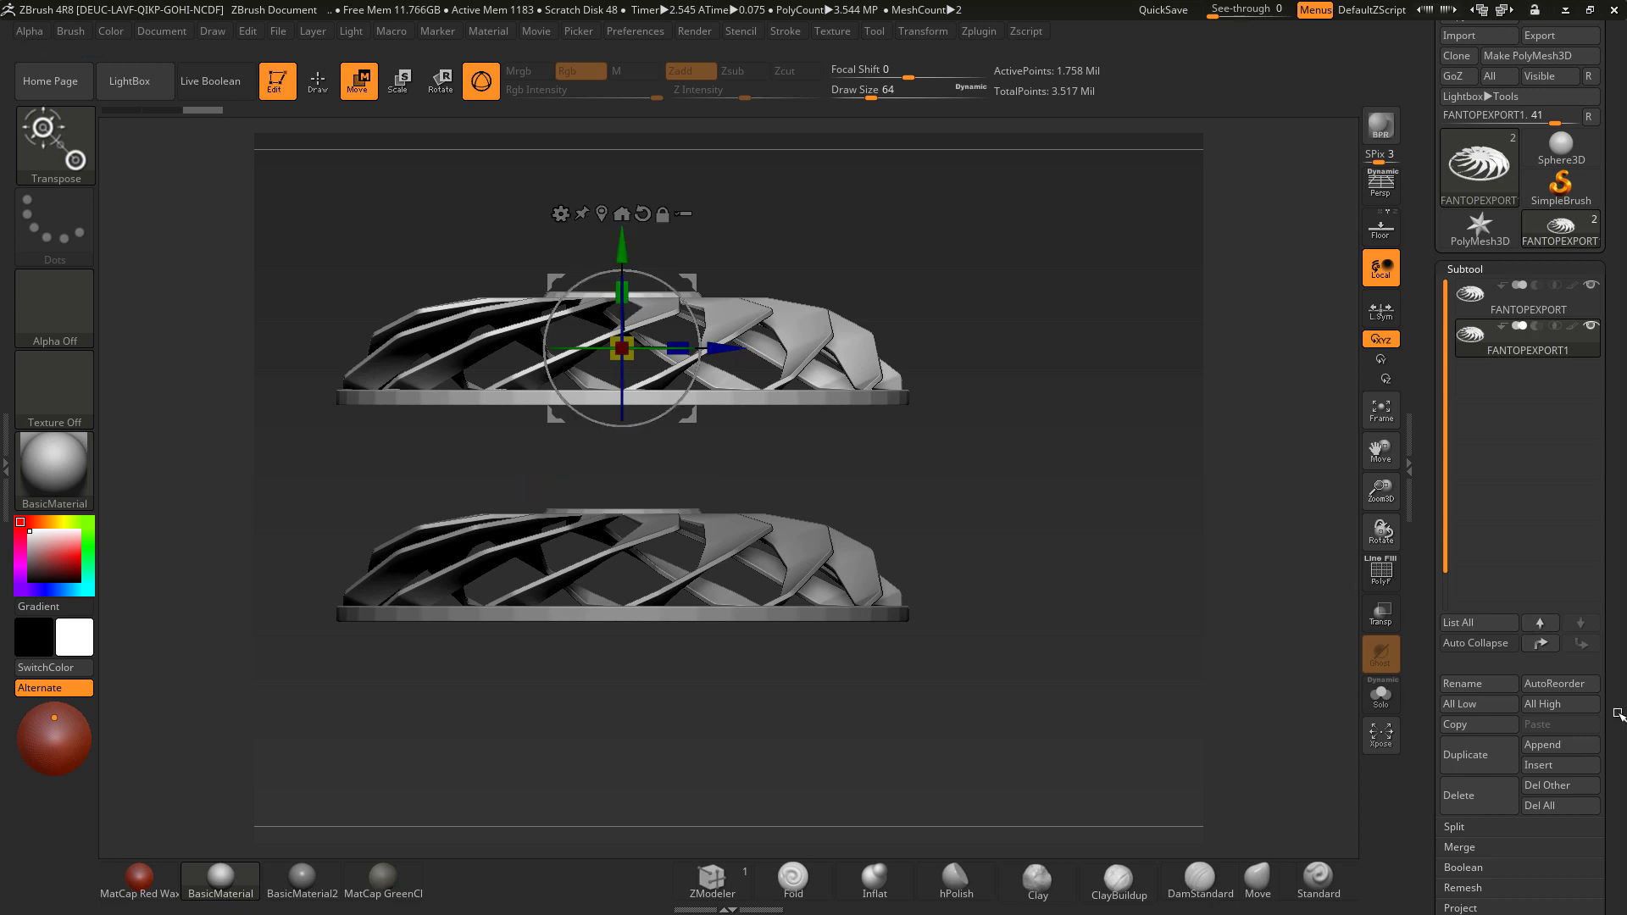
Step: Rotate the duplicate fan 180 degrees using Deformation's Rotate setting
{"action": "scroll", "coordinate": [1619, 485], "scroll_direction": "down", "scroll_amount": 10}
{"action": "scroll", "coordinate": [1587, 447], "scroll_direction": "up", "scroll_amount": 5}
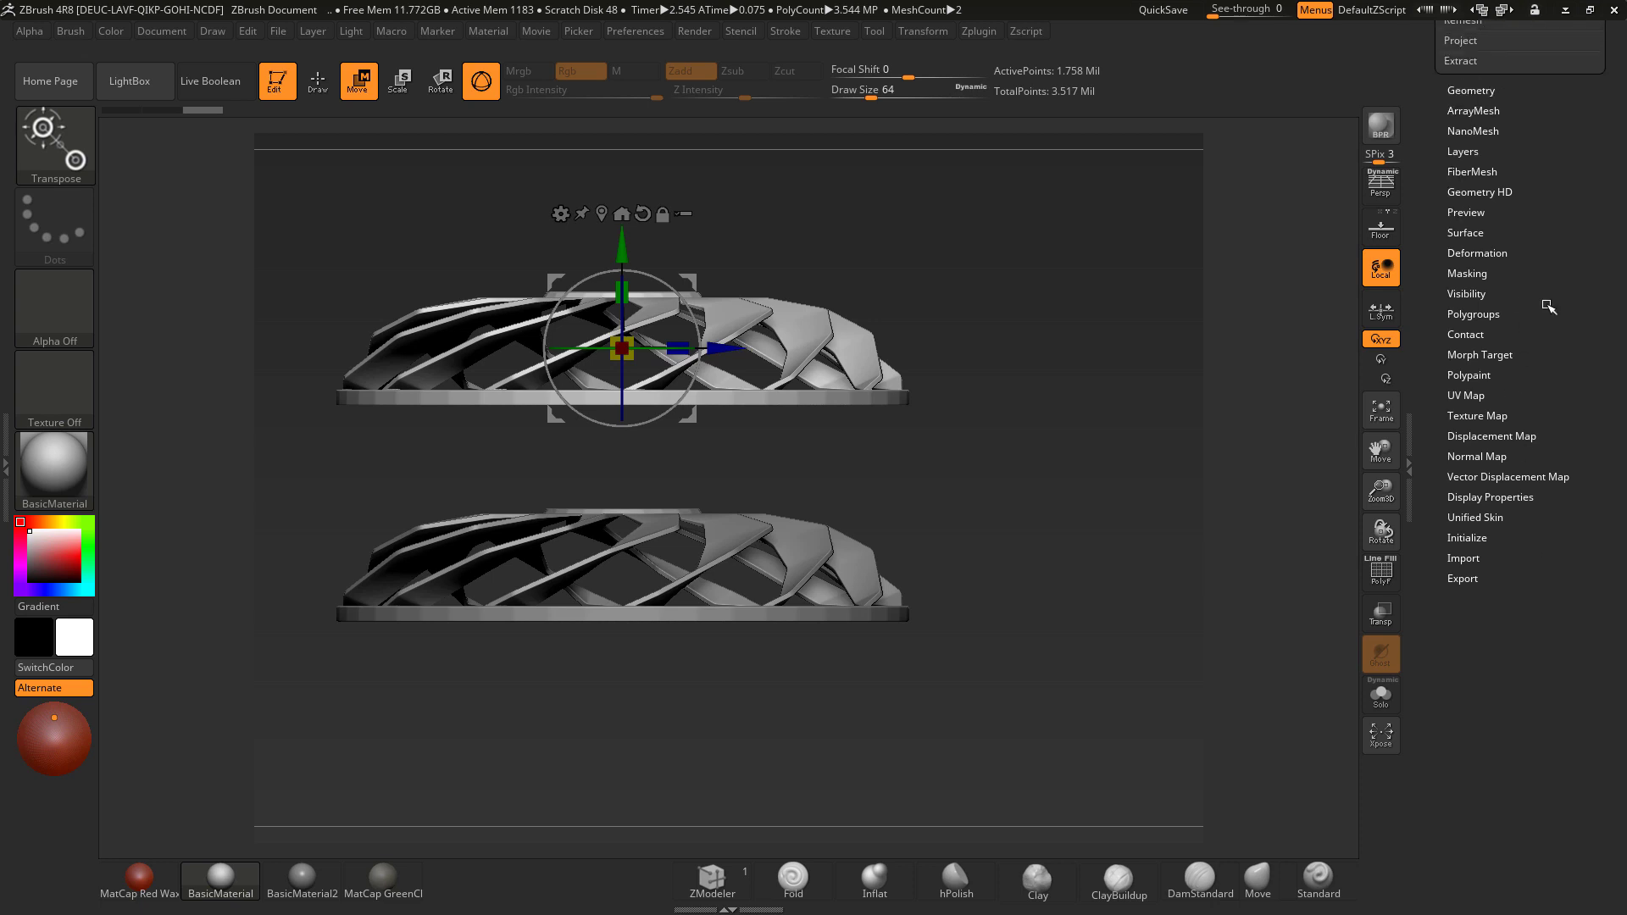
{"action": "left_click", "coordinate": [1479, 341]}
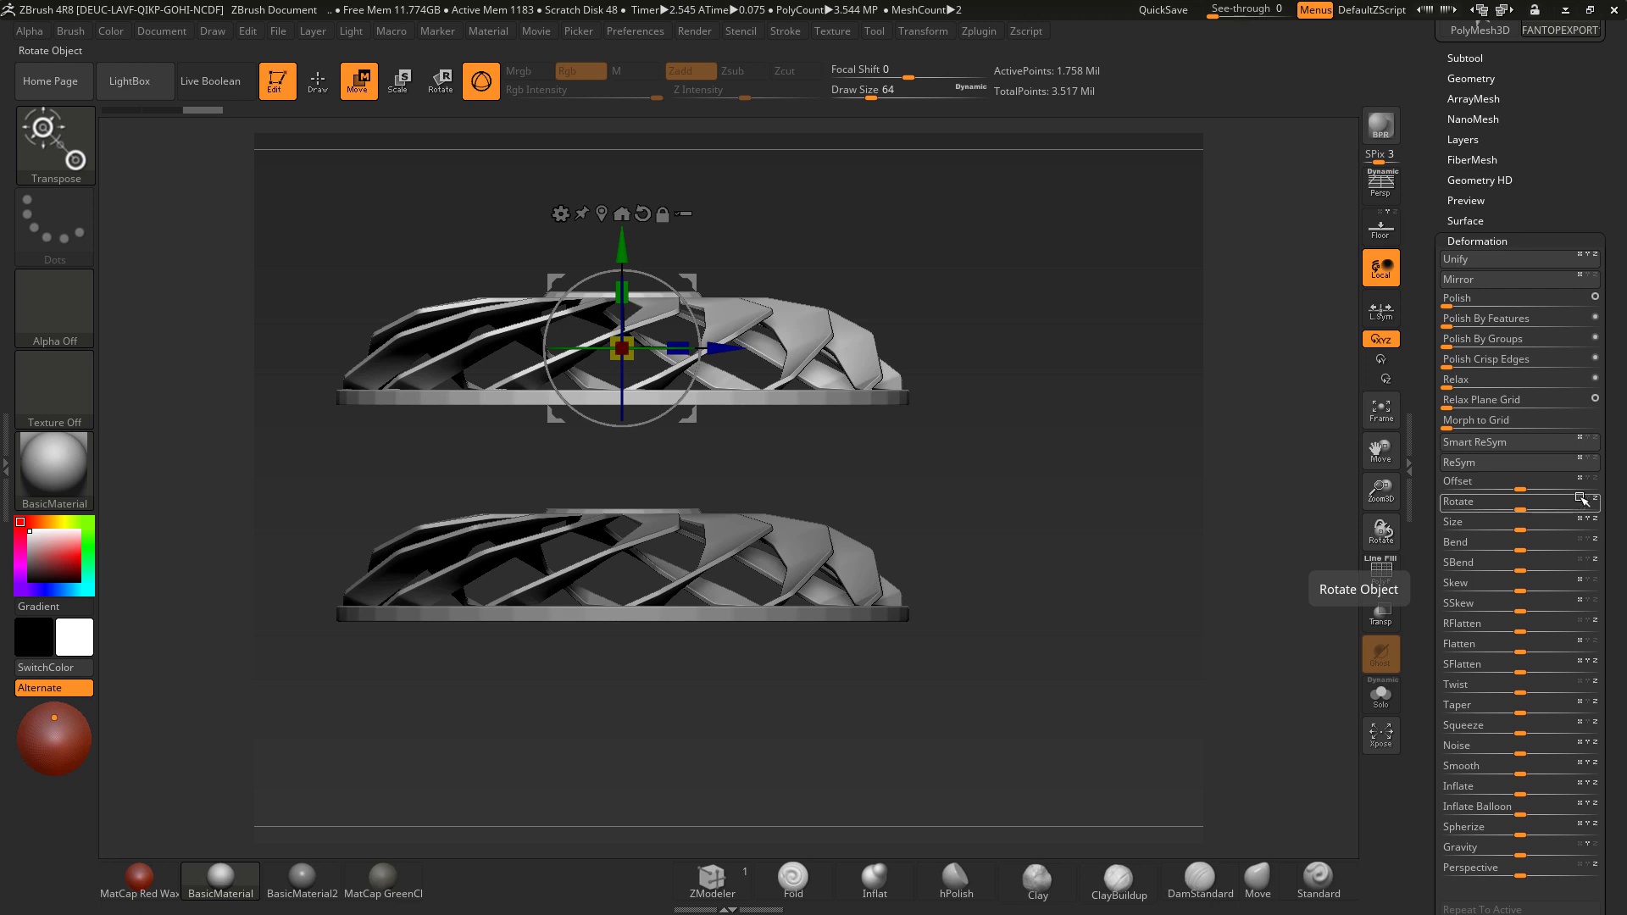
{"action": "left_click", "coordinate": [1454, 503]}
{"action": "type", "text": "180"}
{"action": "key", "text": "Return"}
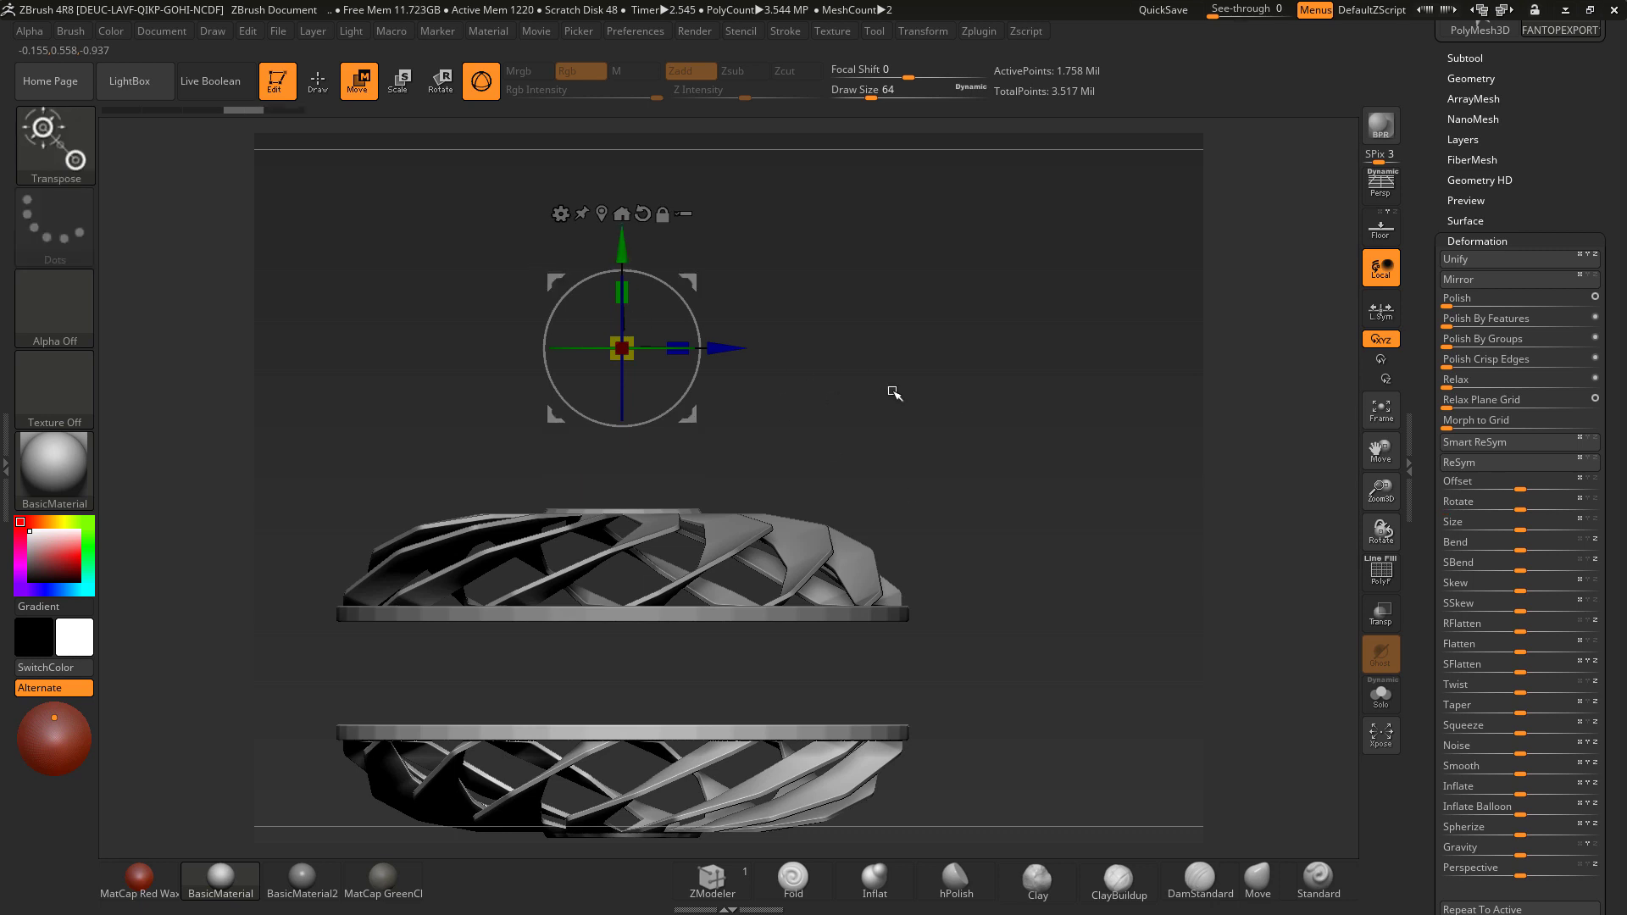
Step: Move the flat rim ring up onto the blades and scale it down to encircle their middle
{"action": "left_click_drag", "start_coordinate": [624, 250], "coordinate": [598, 130]}
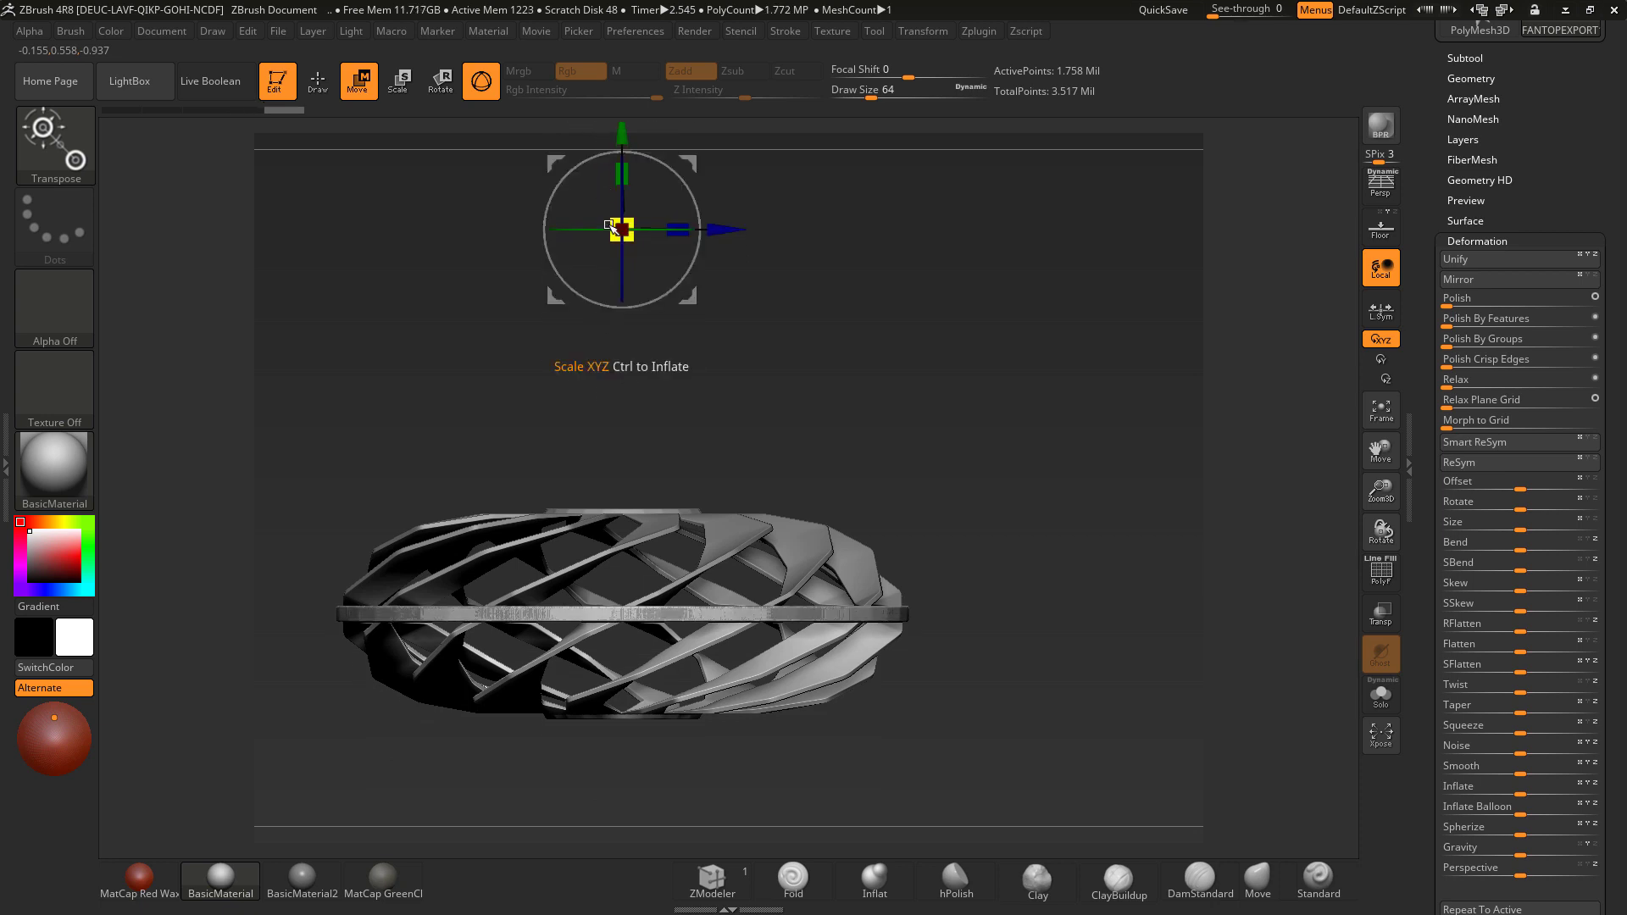
{"action": "left_click_drag", "start_coordinate": [622, 231], "coordinate": [621, 226]}
{"action": "left_click_drag", "start_coordinate": [623, 136], "coordinate": [625, 161]}
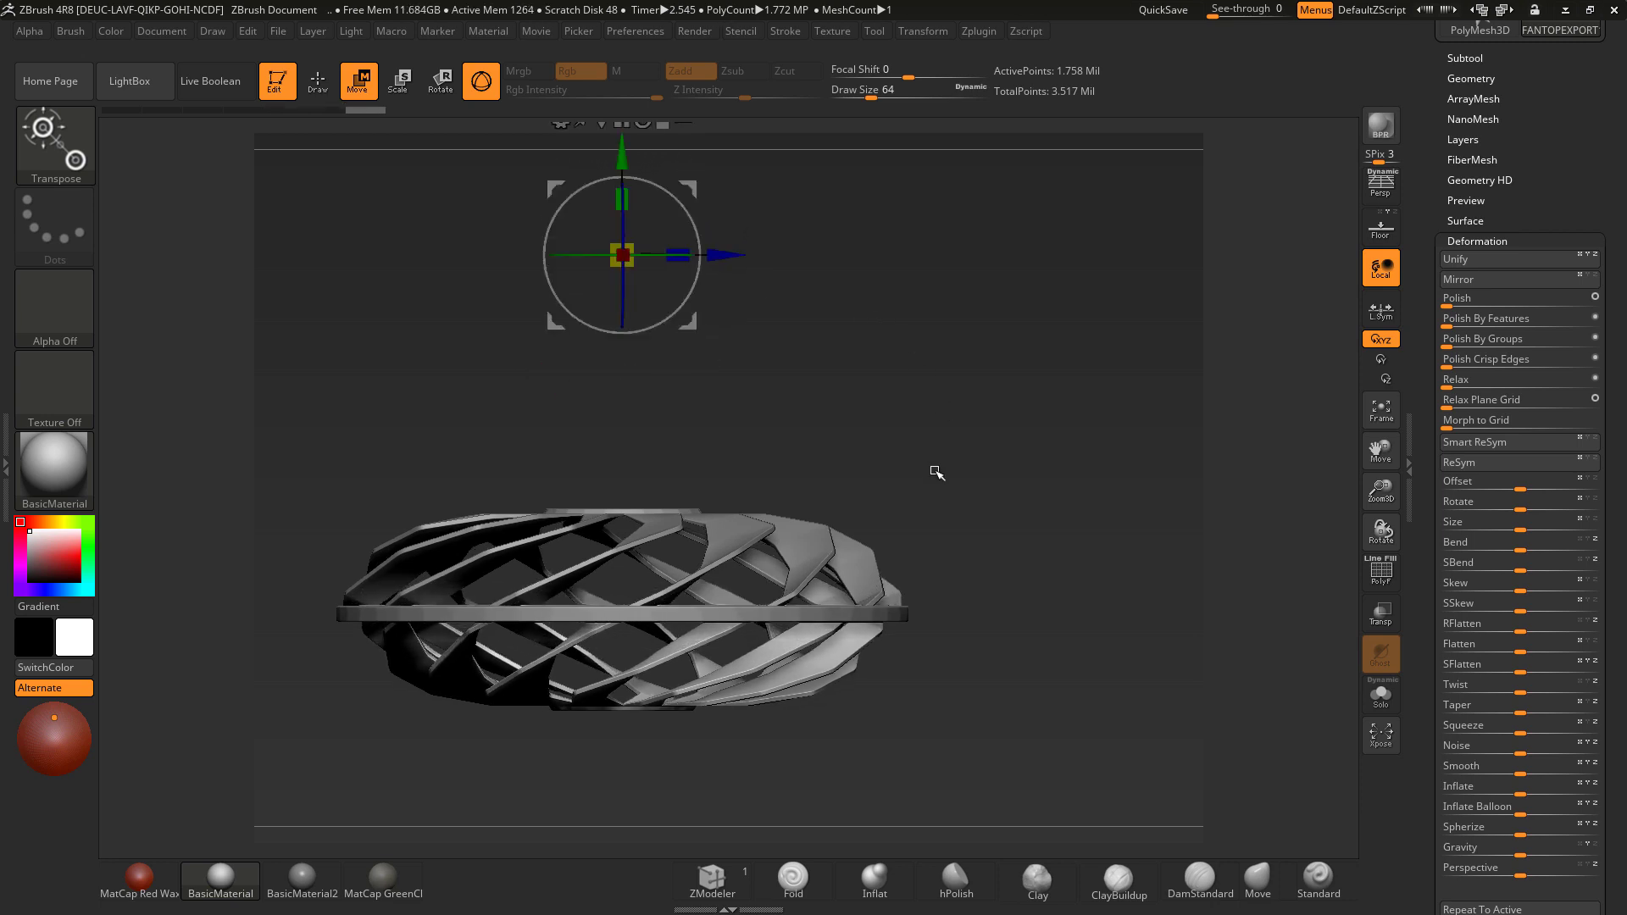
Step: Recentre the fan, return to Draw mode with Q and rotate to face the blades
{"action": "left_click_drag", "start_coordinate": [949, 496], "coordinate": [821, 353], "text": "alt"}
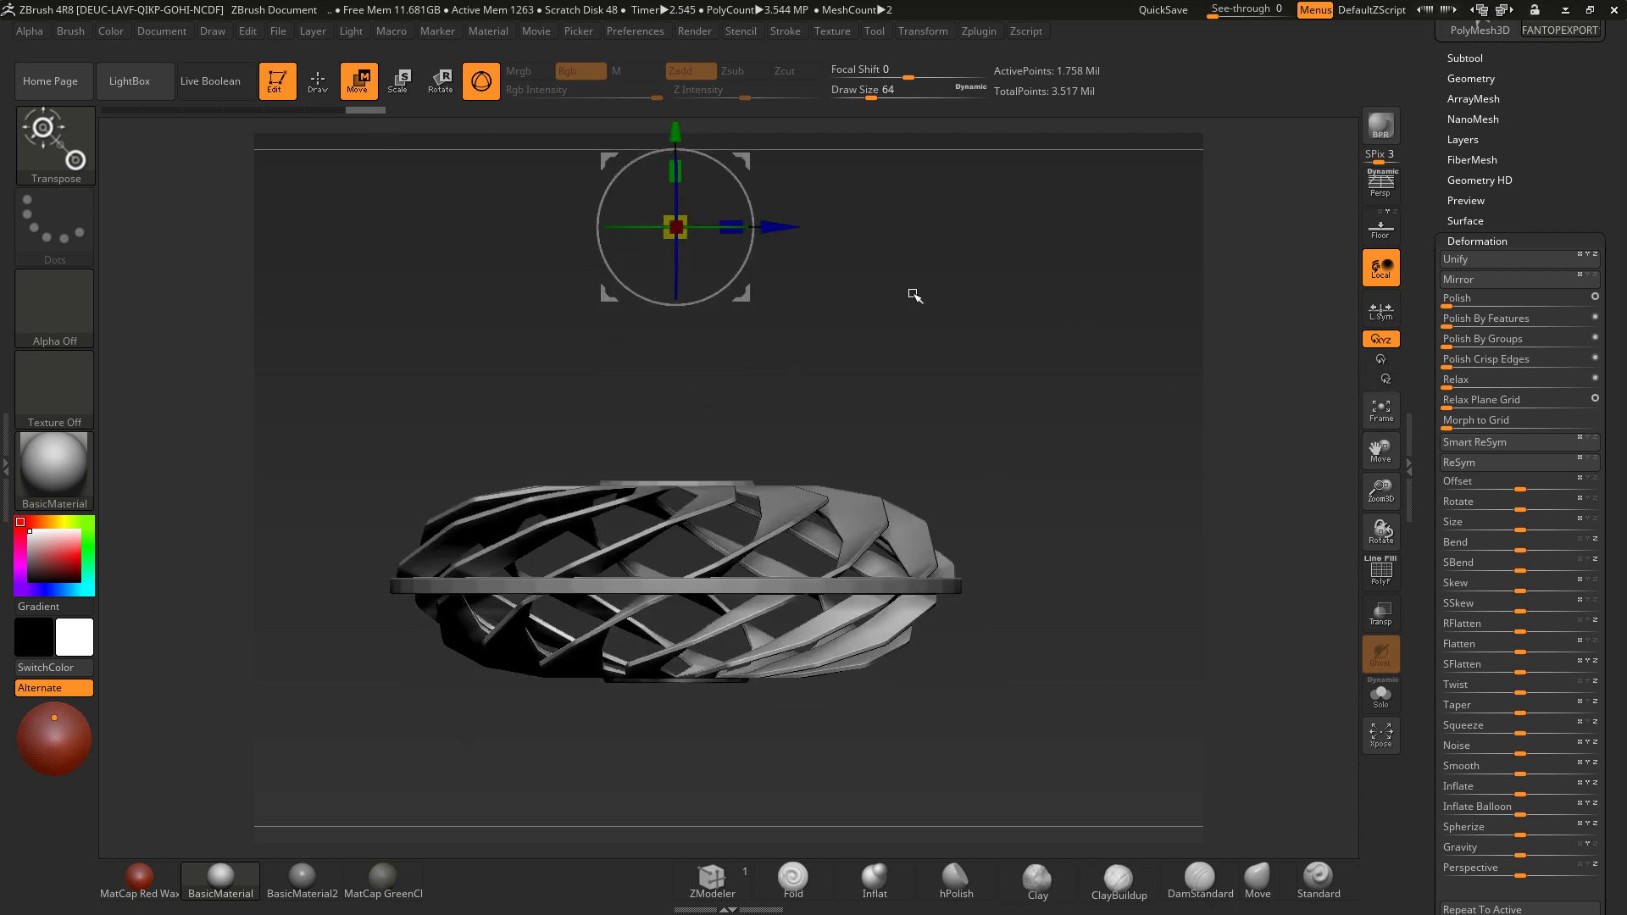
{"action": "left_click_drag", "start_coordinate": [1043, 383], "coordinate": [1017, 465], "text": "alt"}
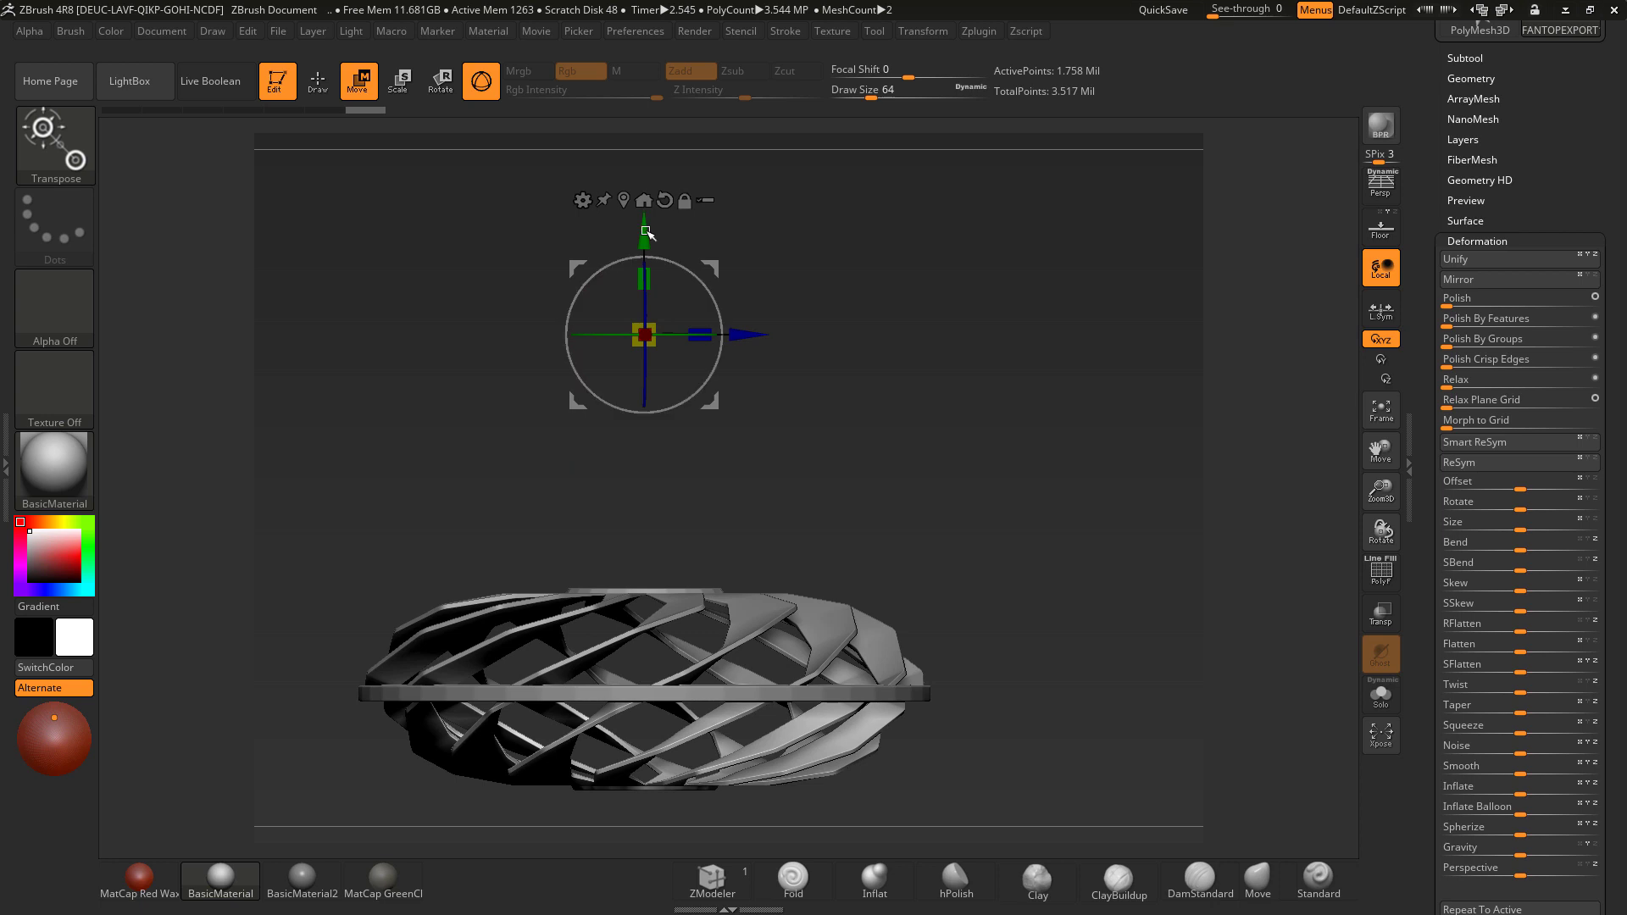
{"action": "key", "text": "q"}
{"action": "mouse_move", "coordinate": [955, 505]}
{"action": "left_mouse_down"}
{"action": "mouse_move", "coordinate": [954, 582]}
{"action": "mouse_move", "coordinate": [984, 625]}
{"action": "mouse_move", "coordinate": [1020, 607]}
{"action": "mouse_move", "coordinate": [970, 667]}
{"action": "mouse_move", "coordinate": [1046, 440]}
{"action": "mouse_move", "coordinate": [1006, 403]}
{"action": "mouse_move", "coordinate": [926, 410]}
{"action": "mouse_move", "coordinate": [923, 480]}
{"action": "mouse_move", "coordinate": [980, 632]}
{"action": "mouse_move", "coordinate": [1031, 624]}
{"action": "mouse_move", "coordinate": [999, 663]}
{"action": "mouse_move", "coordinate": [1064, 475]}
{"action": "mouse_move", "coordinate": [1014, 537]}
{"action": "mouse_move", "coordinate": [1013, 508]}
{"action": "left_mouse_up"}
Step: Preview the fan in Gold material, then revert it to BasicMaterial
{"action": "left_click", "coordinate": [55, 467]}
{"action": "left_click", "coordinate": [808, 514]}
{"action": "left_click_drag", "start_coordinate": [995, 650], "coordinate": [991, 746]}
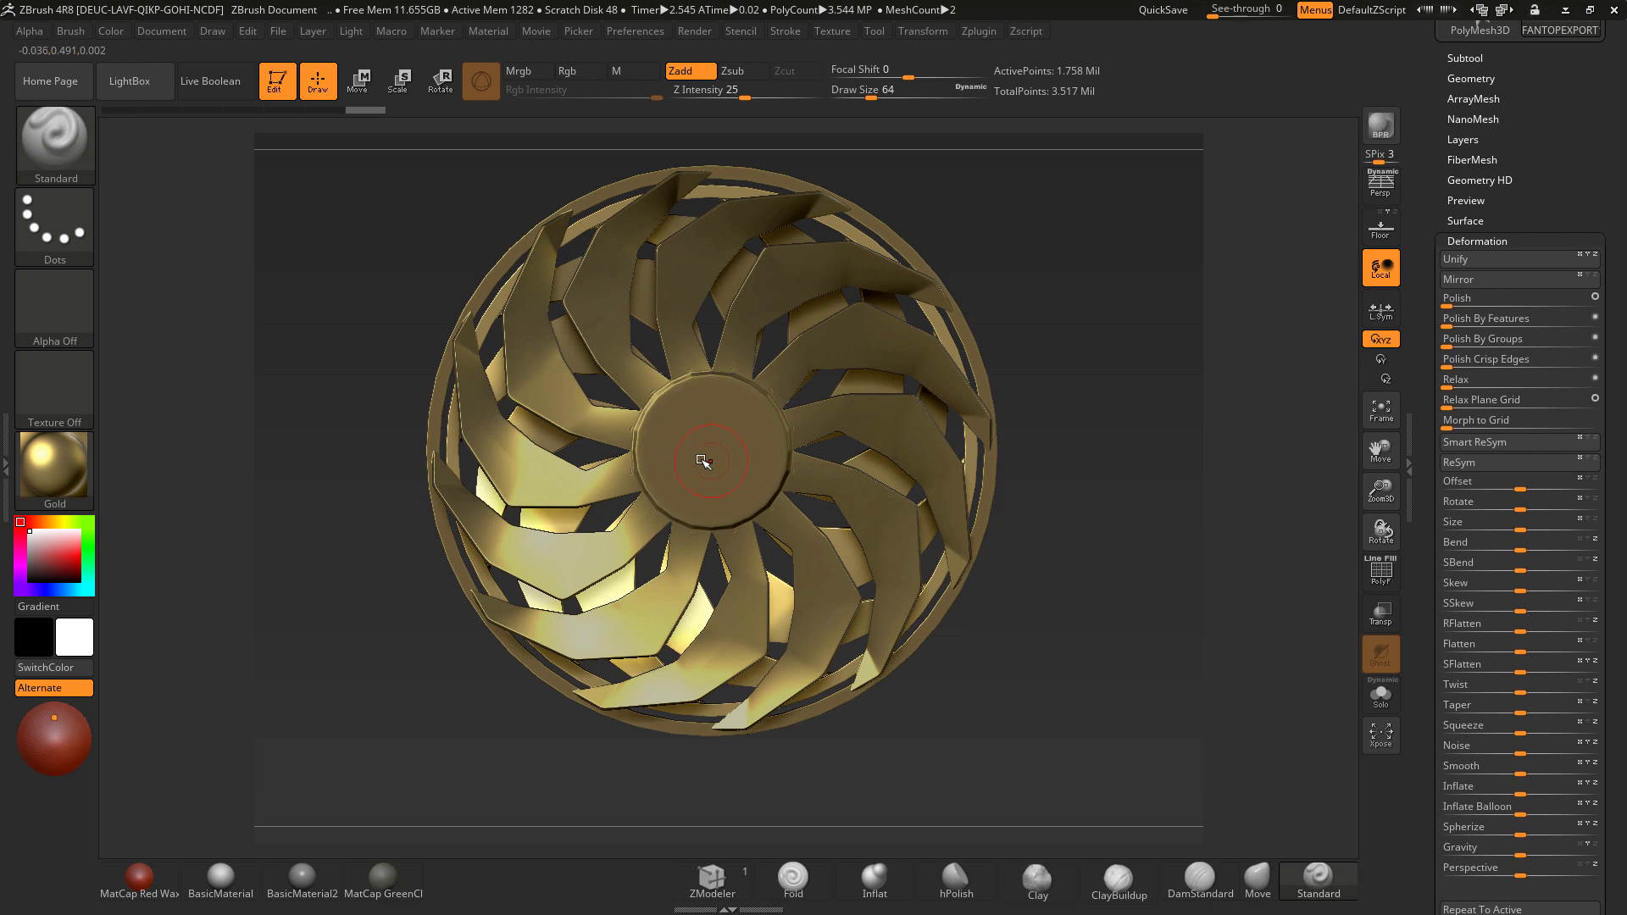
{"action": "left_click", "coordinate": [220, 881]}
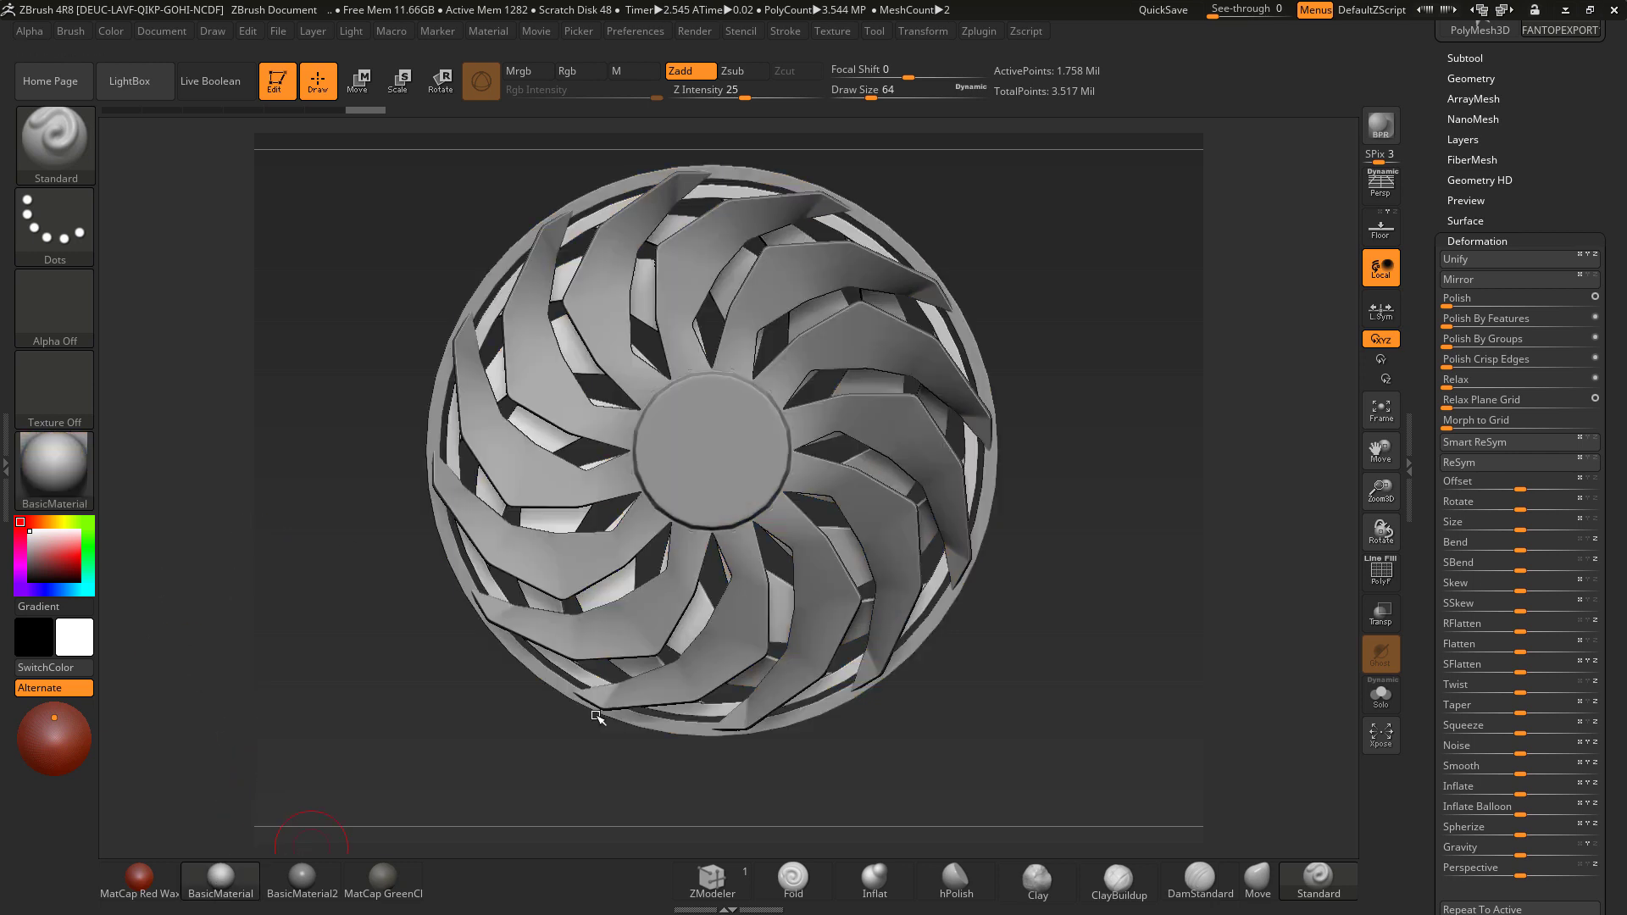
Step: Mask the hub centre, invert the mask and inflate the hub into a rounded dome
{"action": "key", "text": "ctrl"}
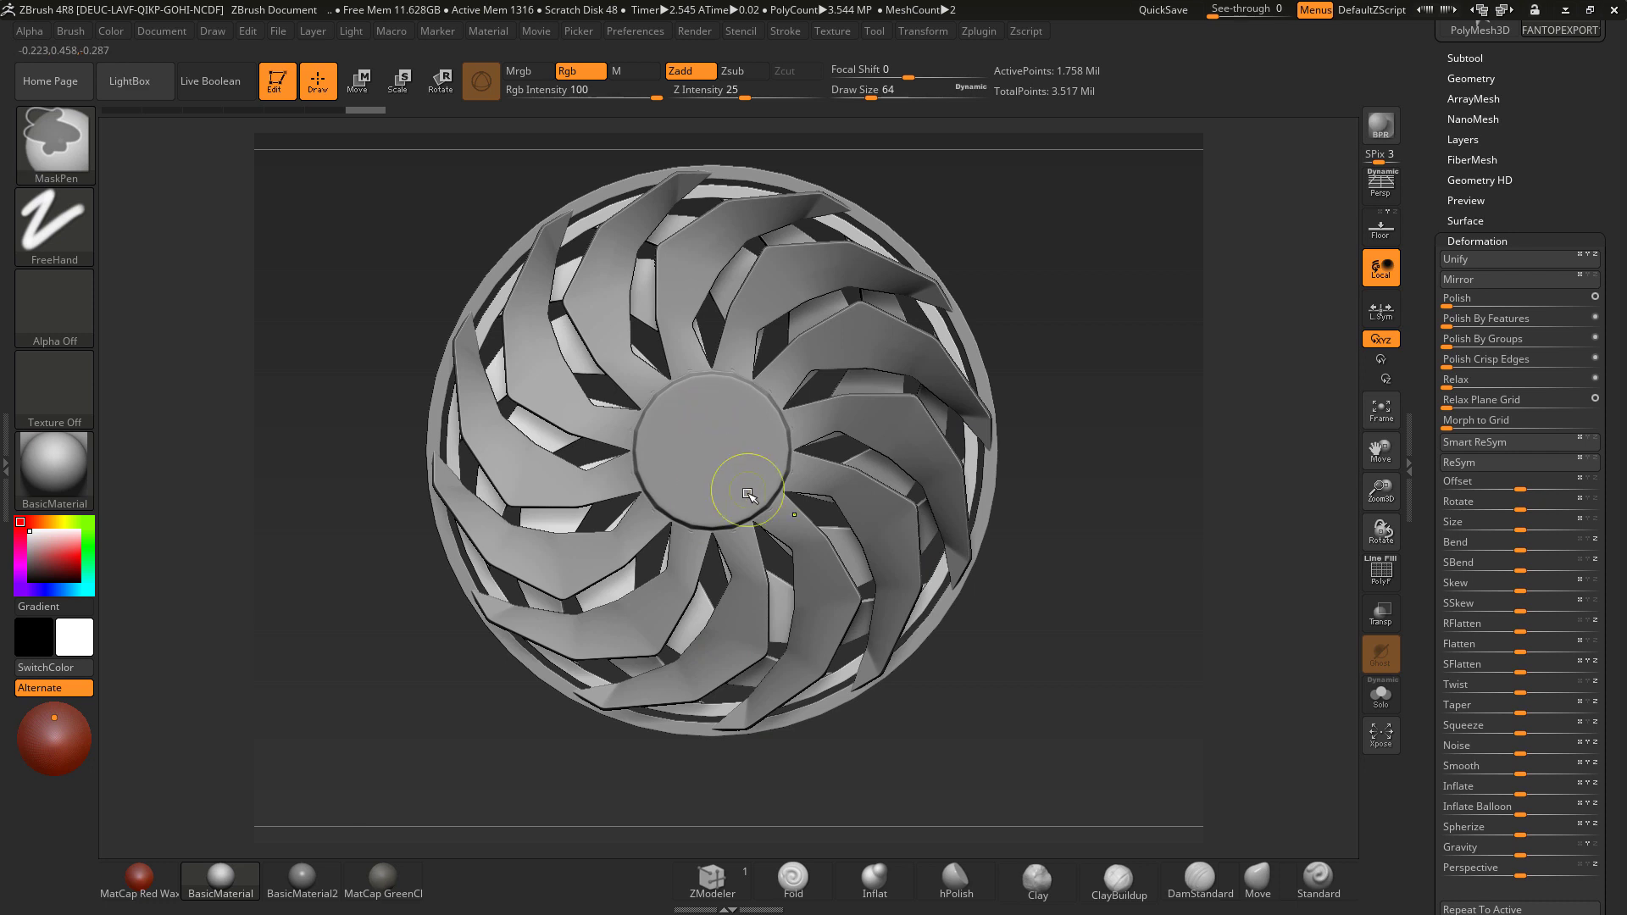
{"action": "left_click", "coordinate": [707, 458], "text": "alt"}
{"action": "left_click_drag", "start_coordinate": [708, 457], "coordinate": [711, 449], "text": "ctrl"}
{"action": "left_click", "coordinate": [1186, 537], "text": "ctrl"}
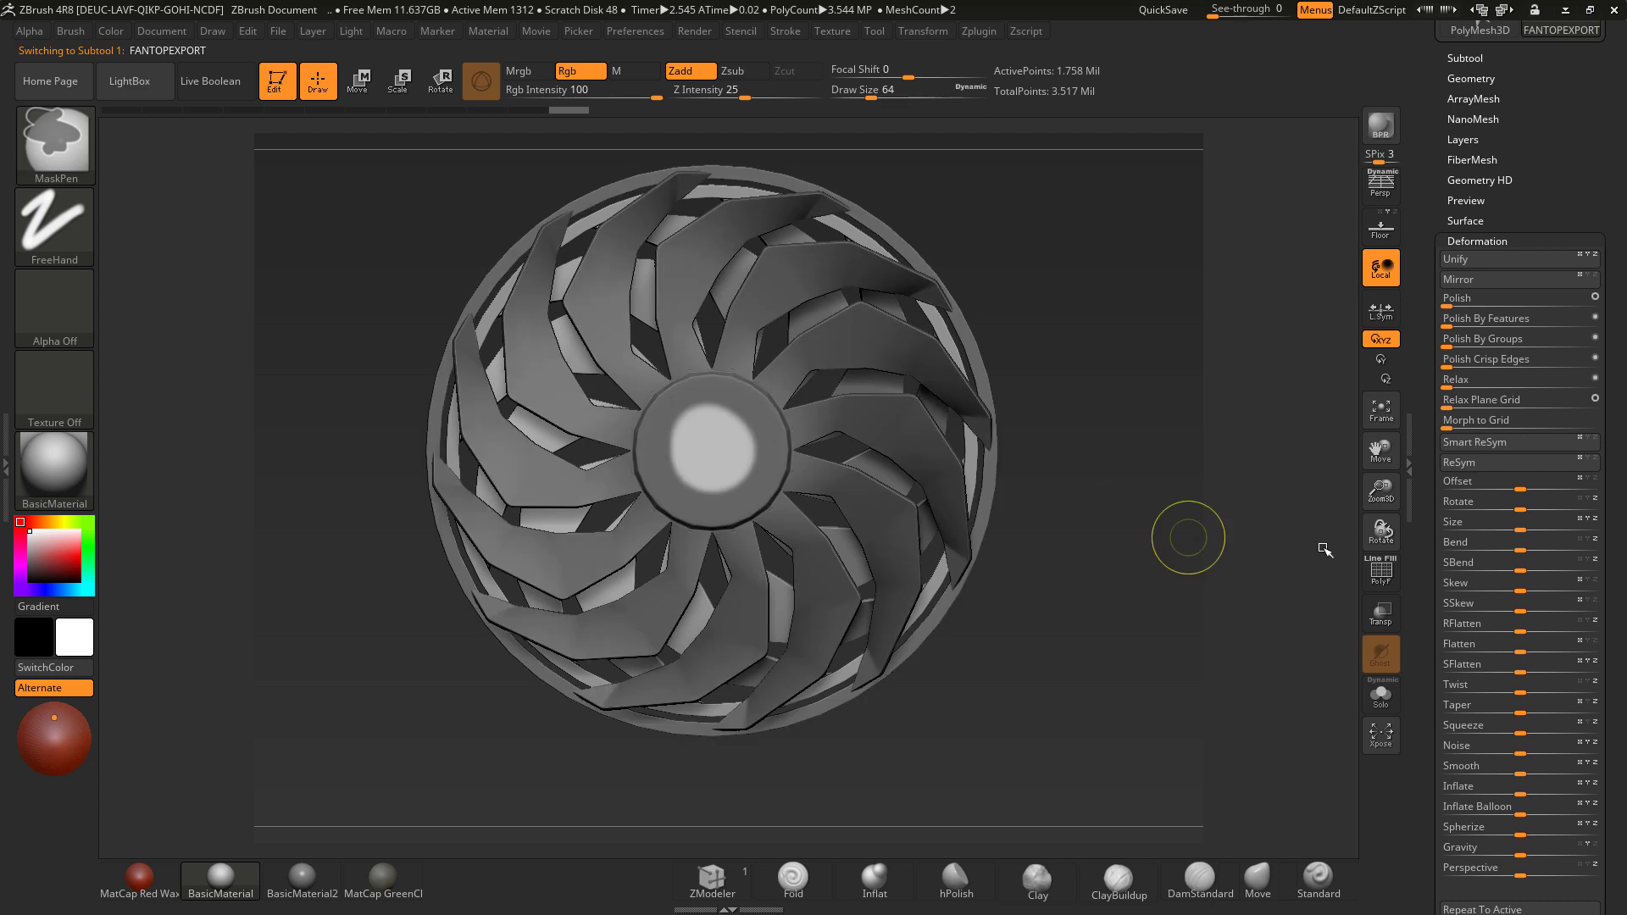
{"action": "left_click_drag", "start_coordinate": [1521, 797], "coordinate": [1544, 790]}
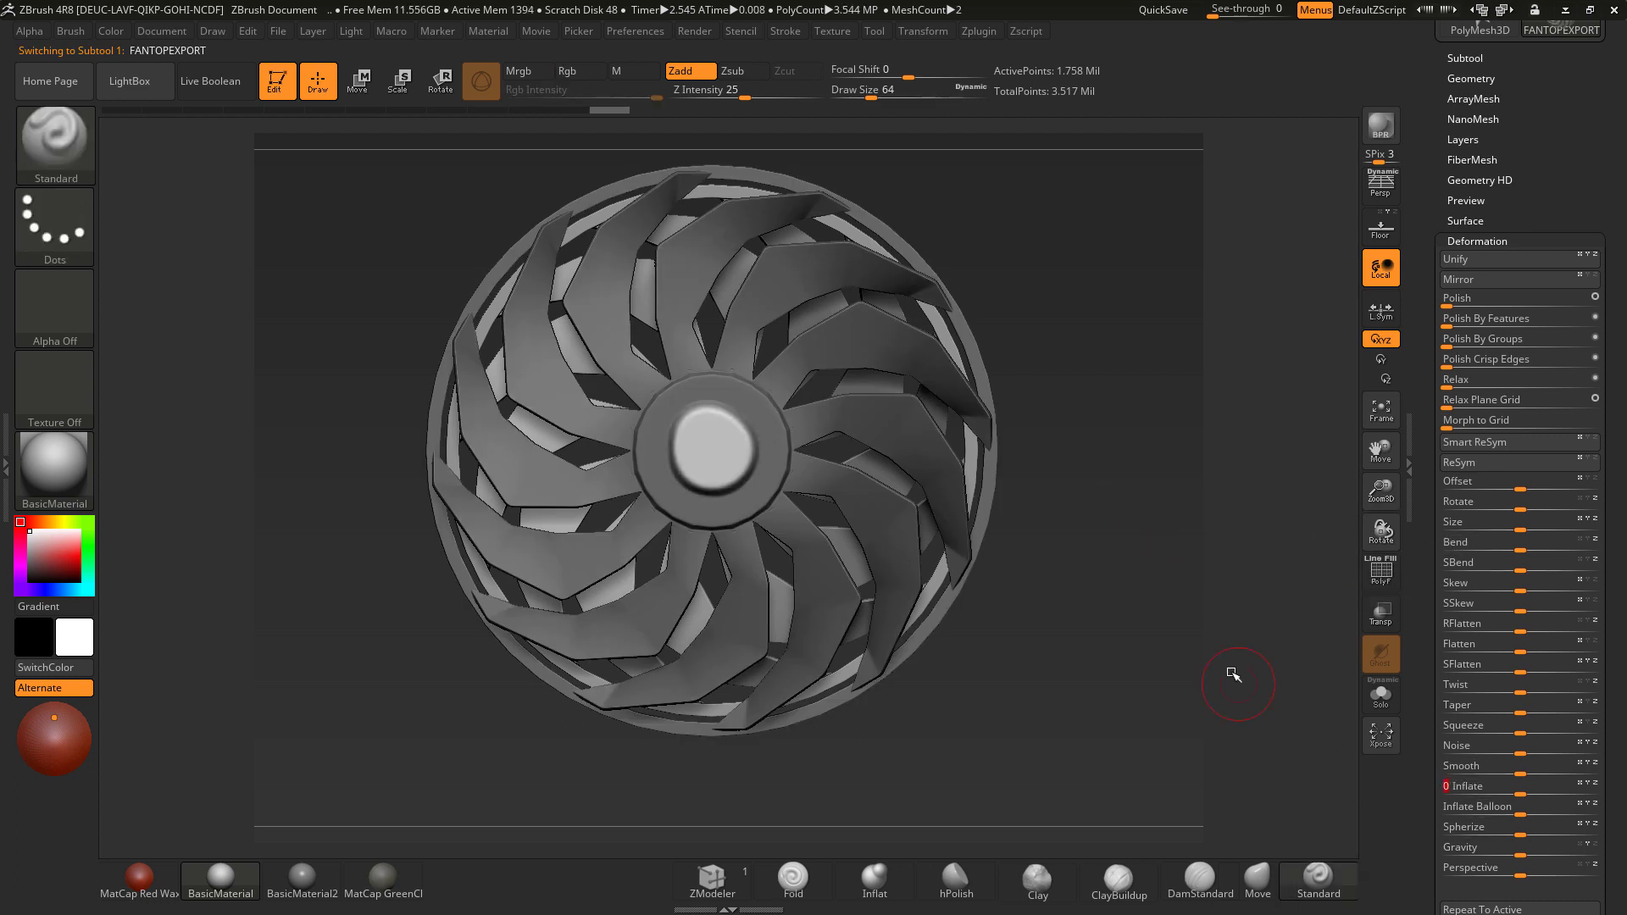
{"action": "mouse_move", "coordinate": [1133, 574]}
{"action": "left_mouse_down", "text": "ctrl"}
{"action": "mouse_move", "coordinate": [1107, 672]}
{"action": "mouse_move", "coordinate": [1093, 539]}
{"action": "mouse_move", "coordinate": [1129, 571]}
{"action": "mouse_move", "coordinate": [1107, 599]}
{"action": "mouse_move", "coordinate": [1086, 579]}
{"action": "mouse_move", "coordinate": [1082, 432]}
{"action": "mouse_move", "coordinate": [1122, 551]}
{"action": "mouse_move", "coordinate": [1084, 509]}
{"action": "left_mouse_up", "text": "ctrl"}
{"action": "left_click", "coordinate": [1127, 568], "text": "ctrl"}
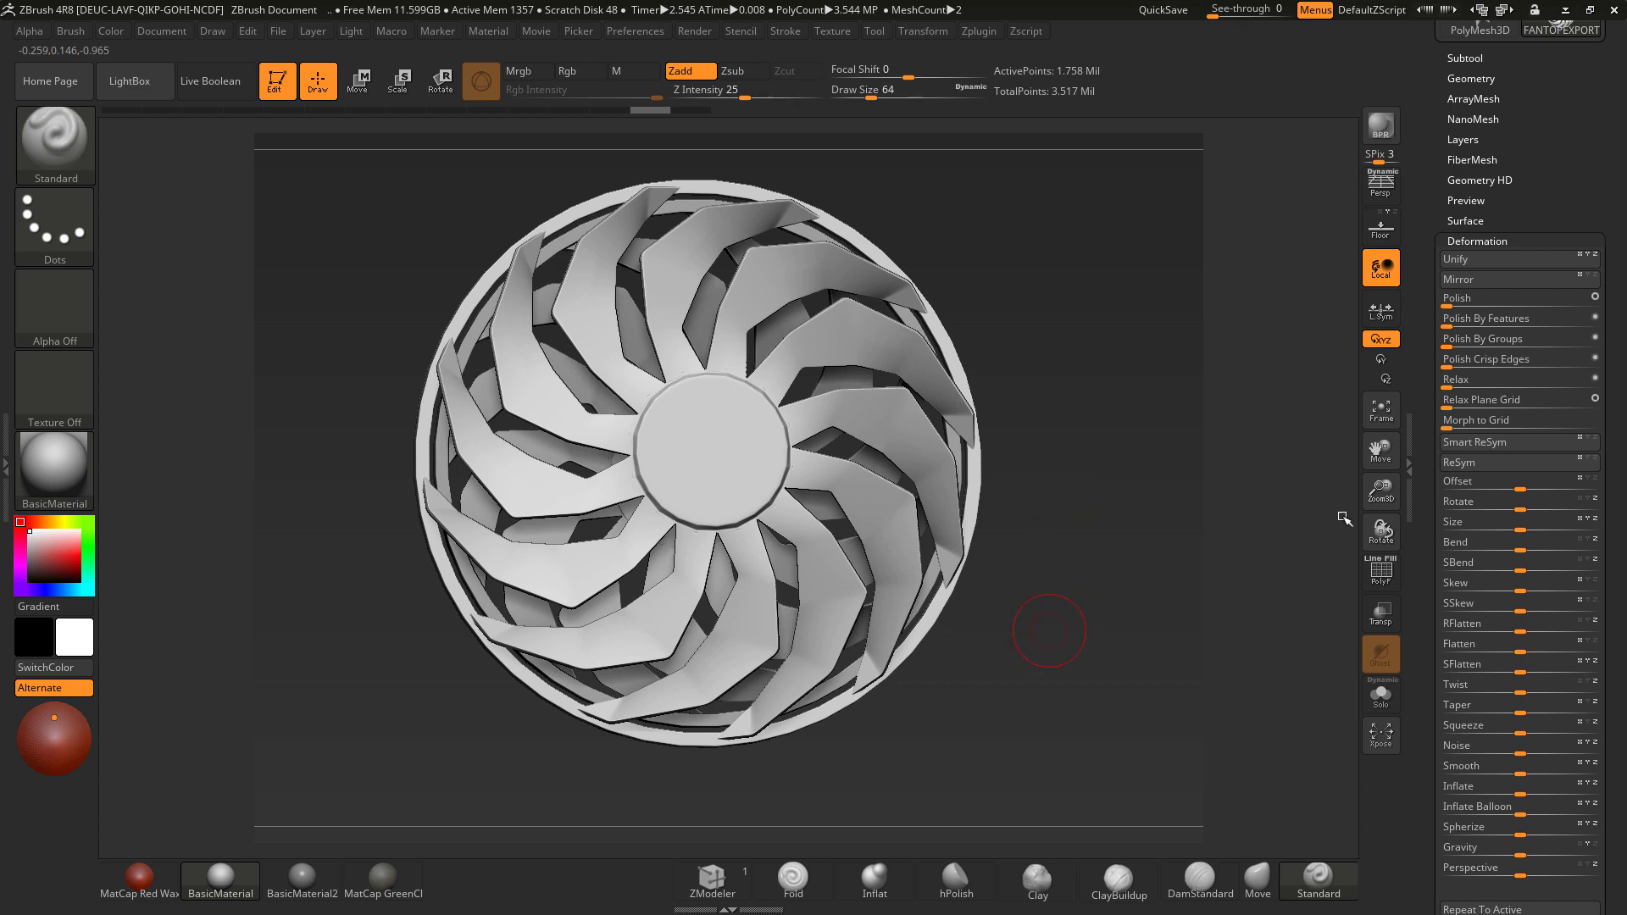
{"action": "scroll", "coordinate": [1568, 186], "scroll_direction": "up", "scroll_amount": 3}
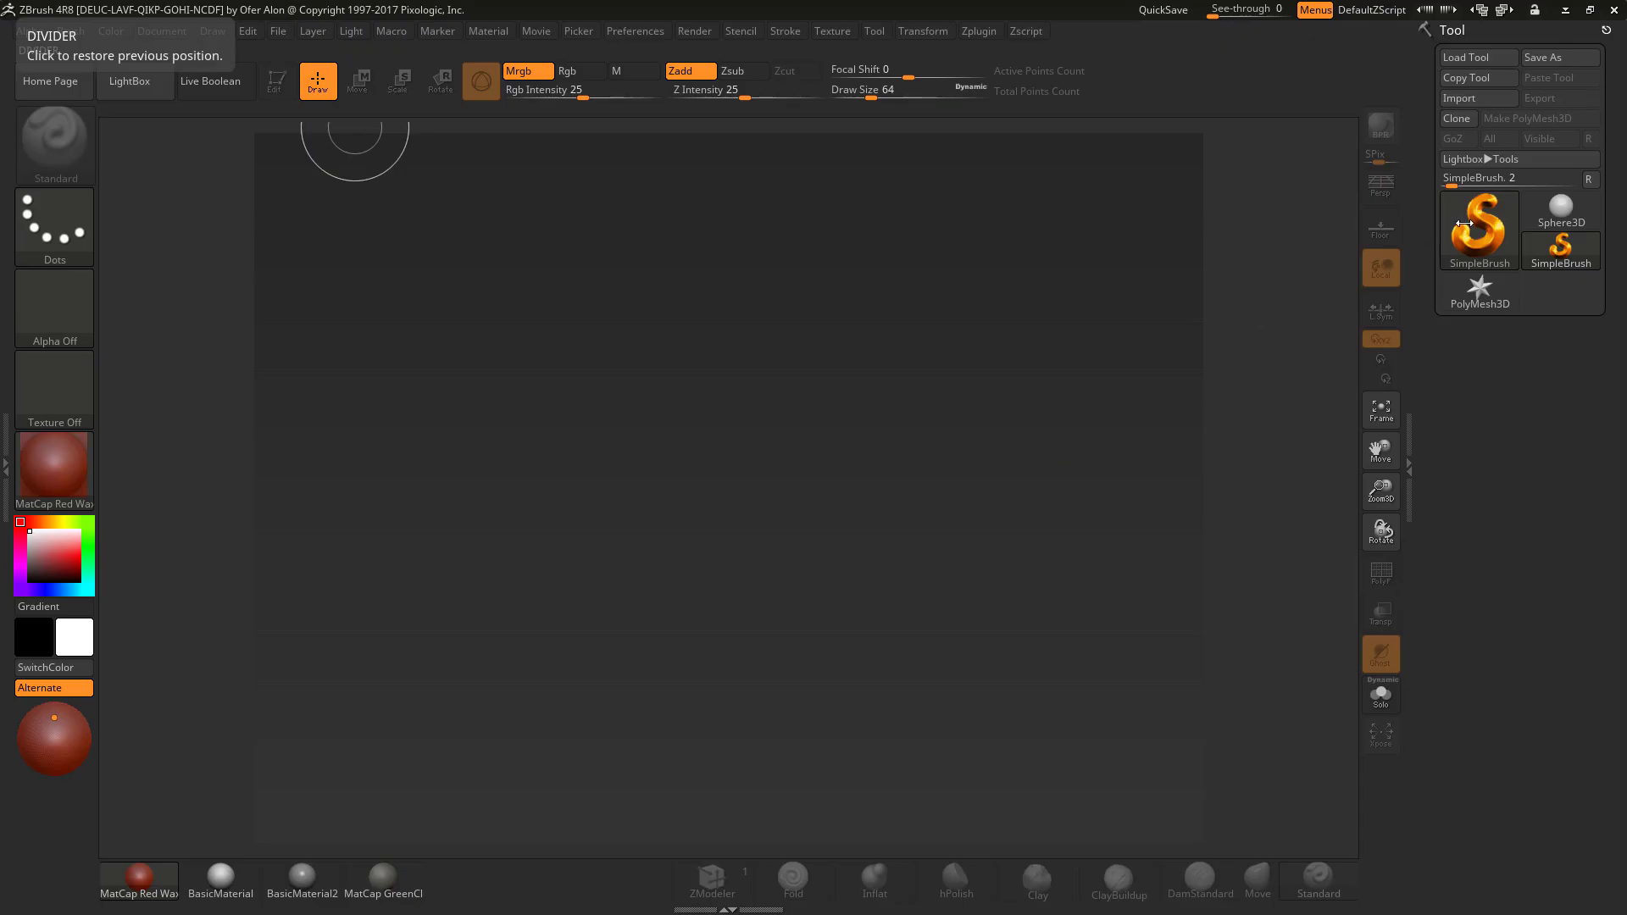
Step: Draw a Plane3D primitive, convert it to PM3D_Plane3D with Make PolyMesh3D, and enter Edit mode
{"action": "left_click", "coordinate": [1463, 223]}
{"action": "left_click", "coordinate": [1289, 303]}
{"action": "left_click_drag", "start_coordinate": [740, 365], "coordinate": [742, 660]}
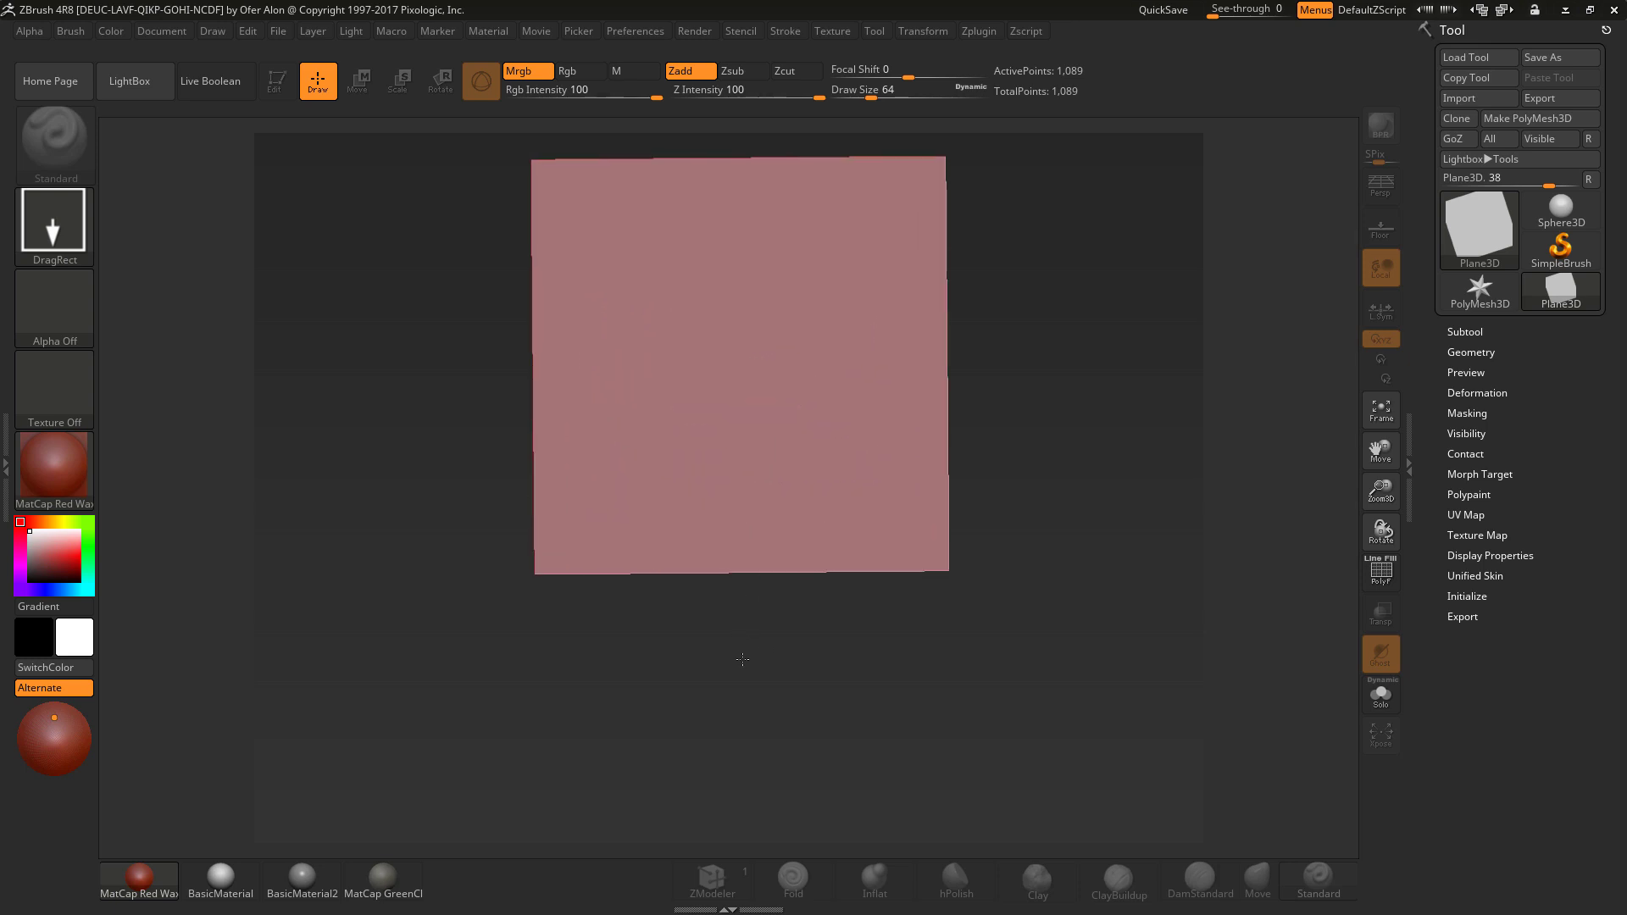
{"action": "left_click", "coordinate": [1527, 119]}
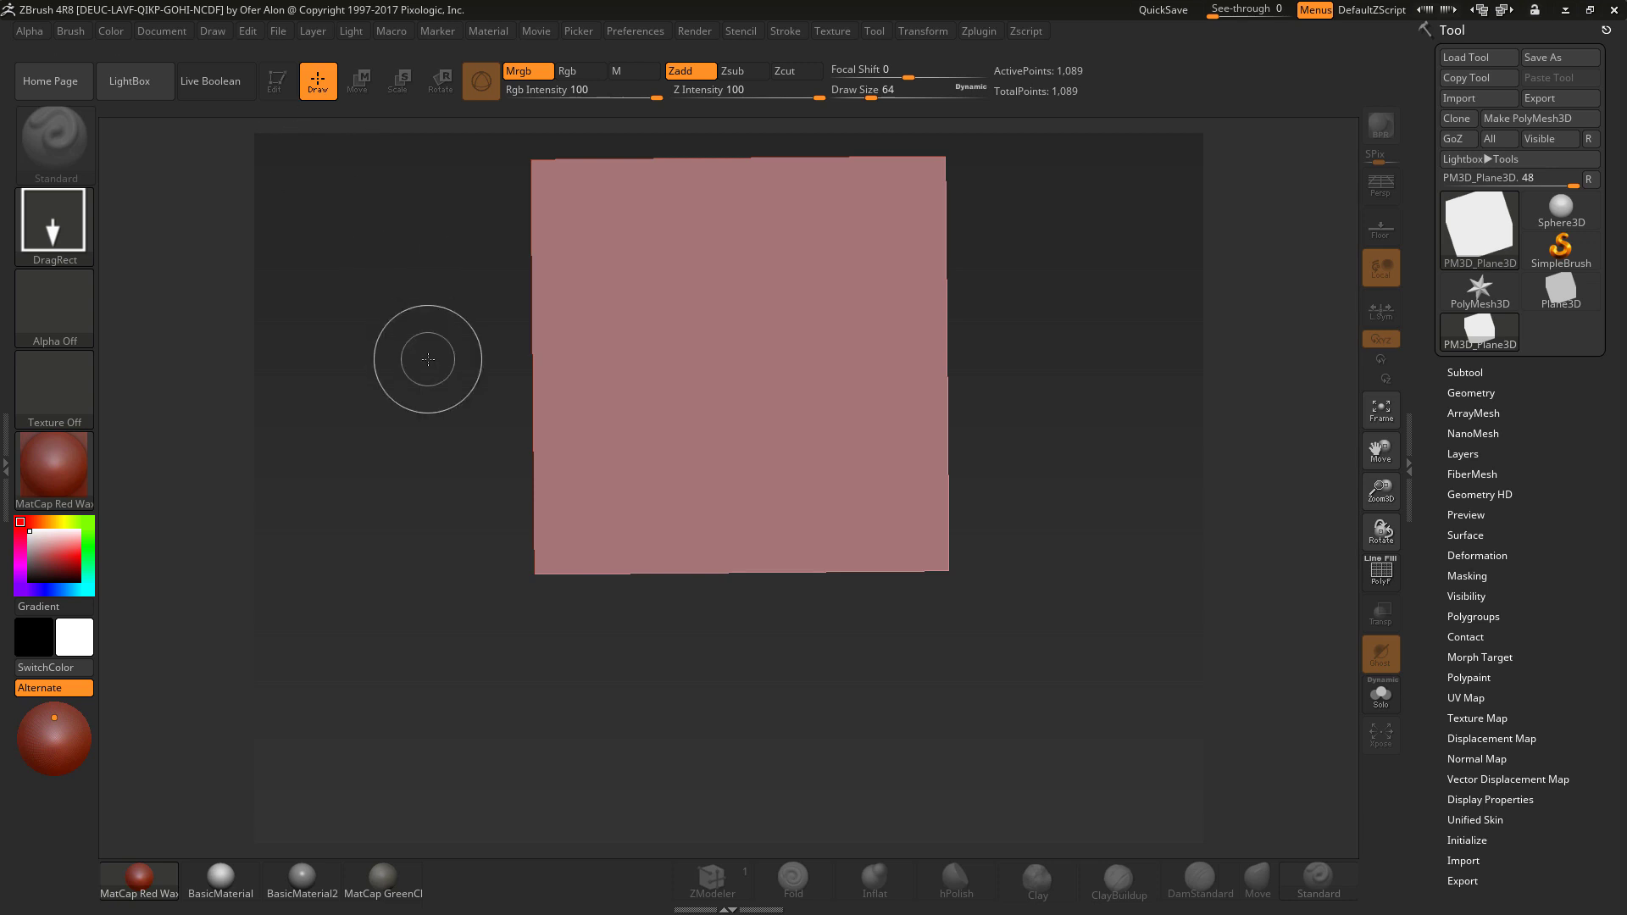
{"action": "key", "text": "ctrl+n"}
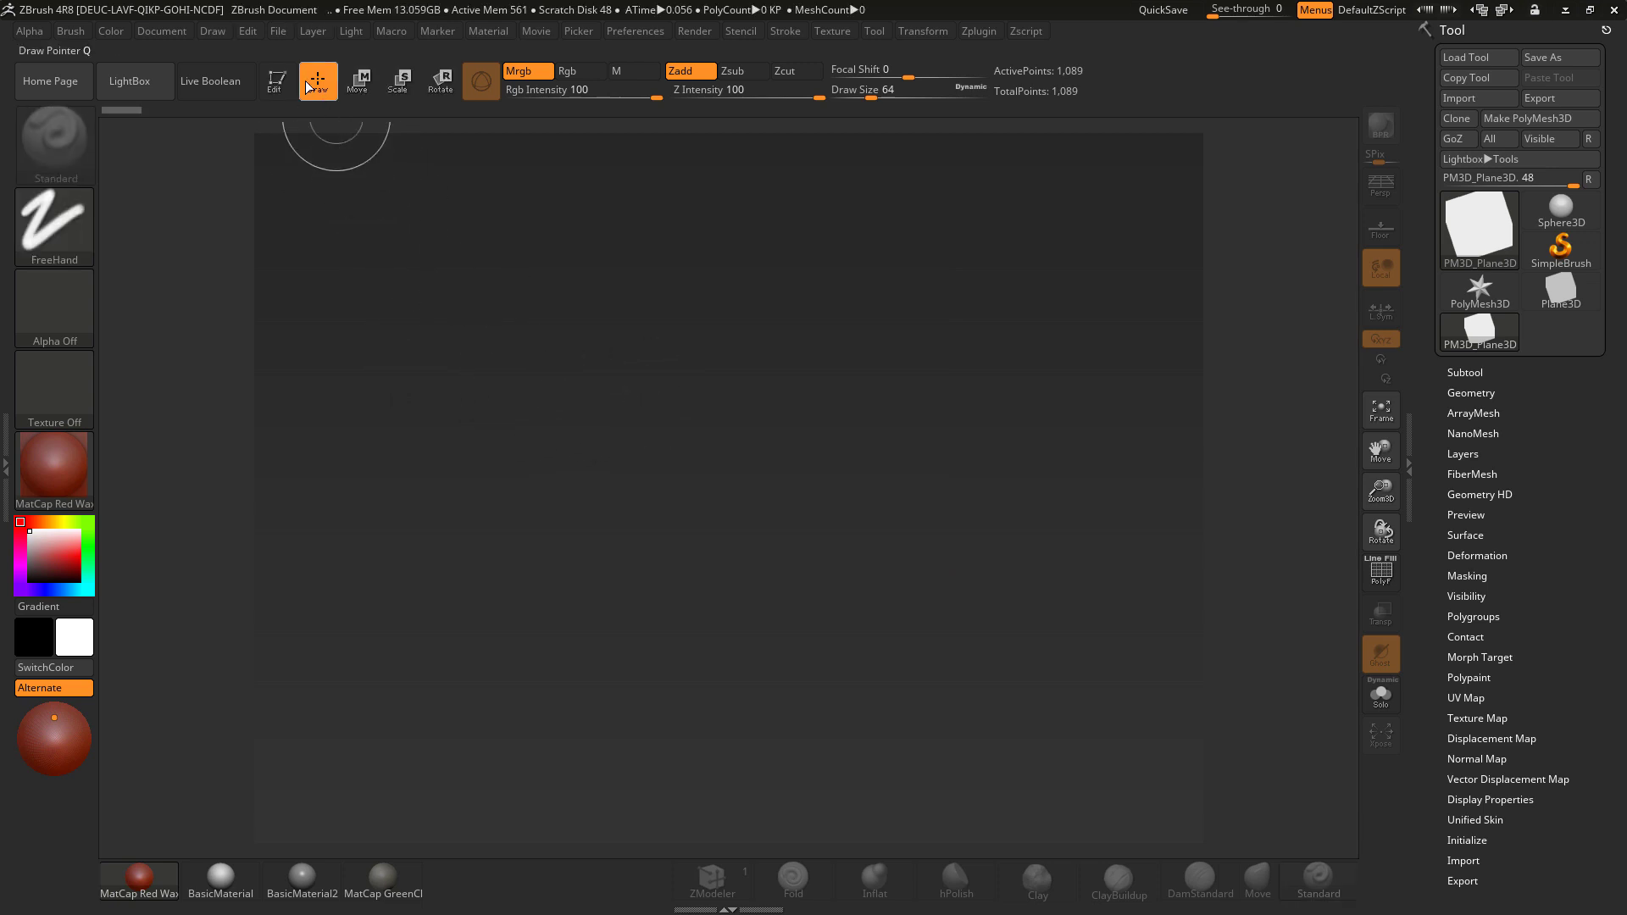
{"action": "key", "text": "t"}
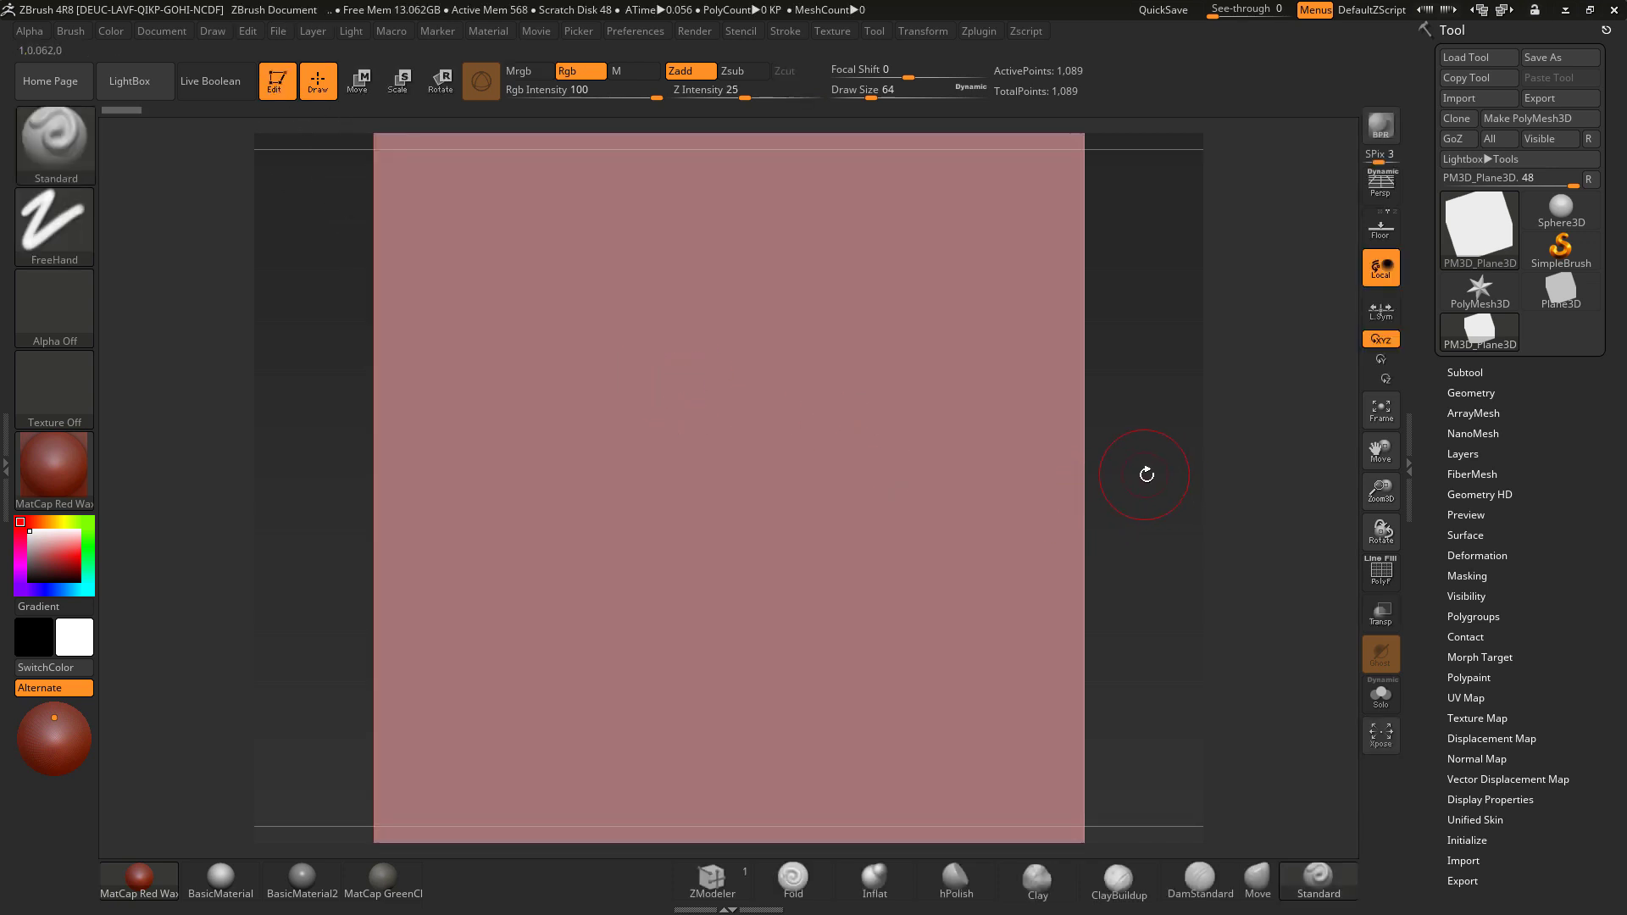
{"action": "scroll", "coordinate": [1558, 630], "scroll_direction": "down", "scroll_amount": 5}
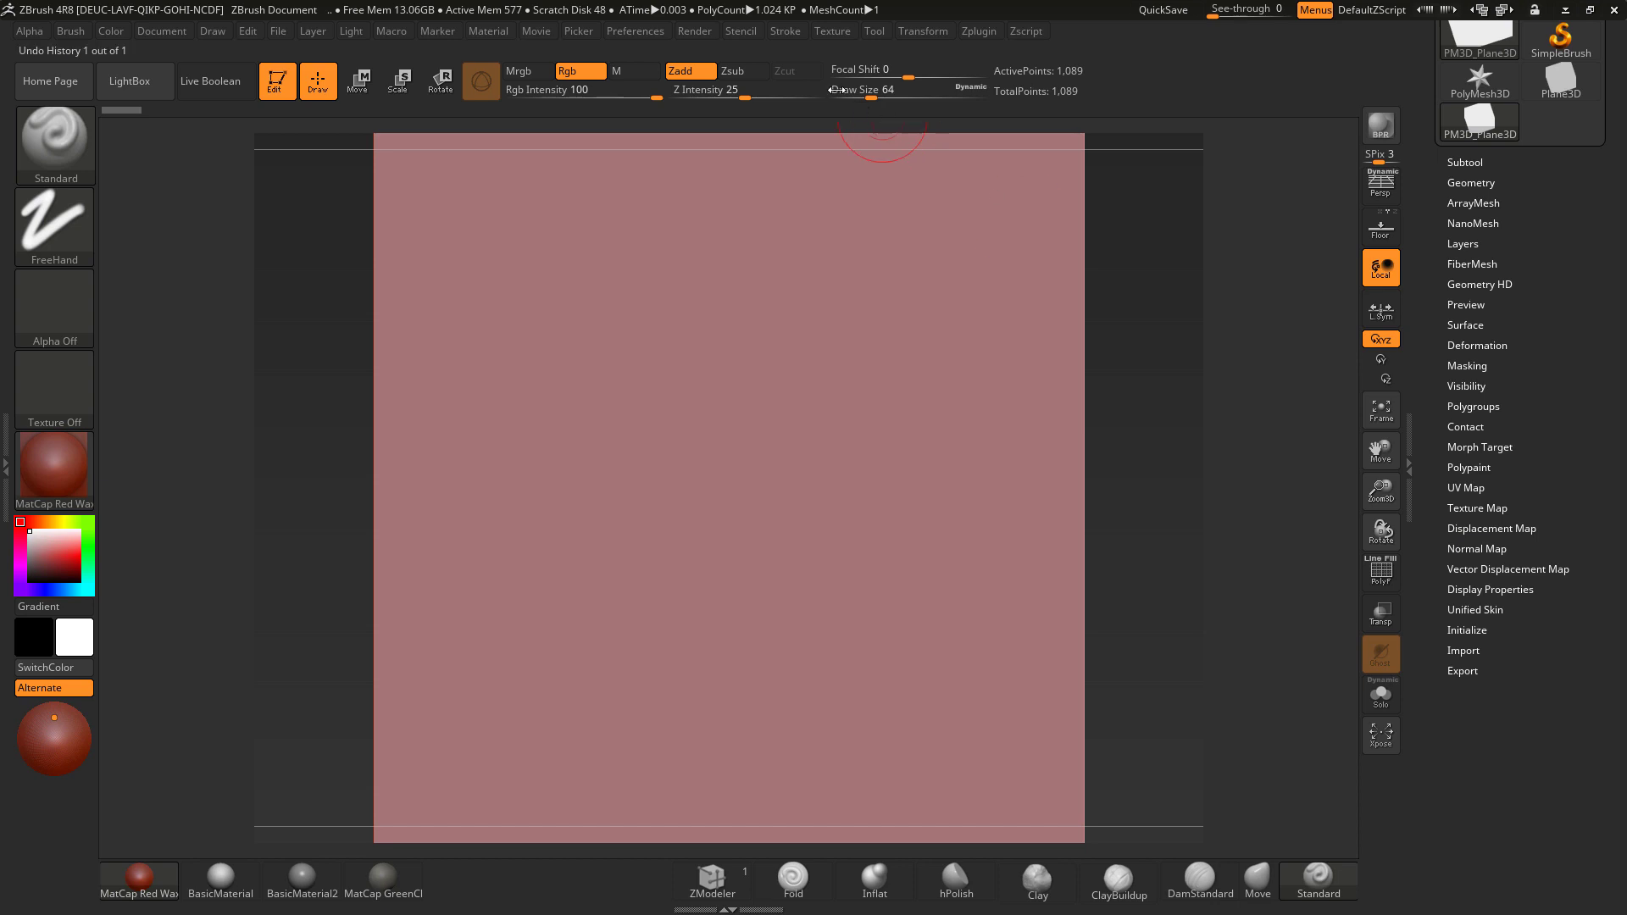
Step: Import topfan.jpg as a texture from the FAN project's sourceimages folder
{"action": "left_click", "coordinate": [834, 31]}
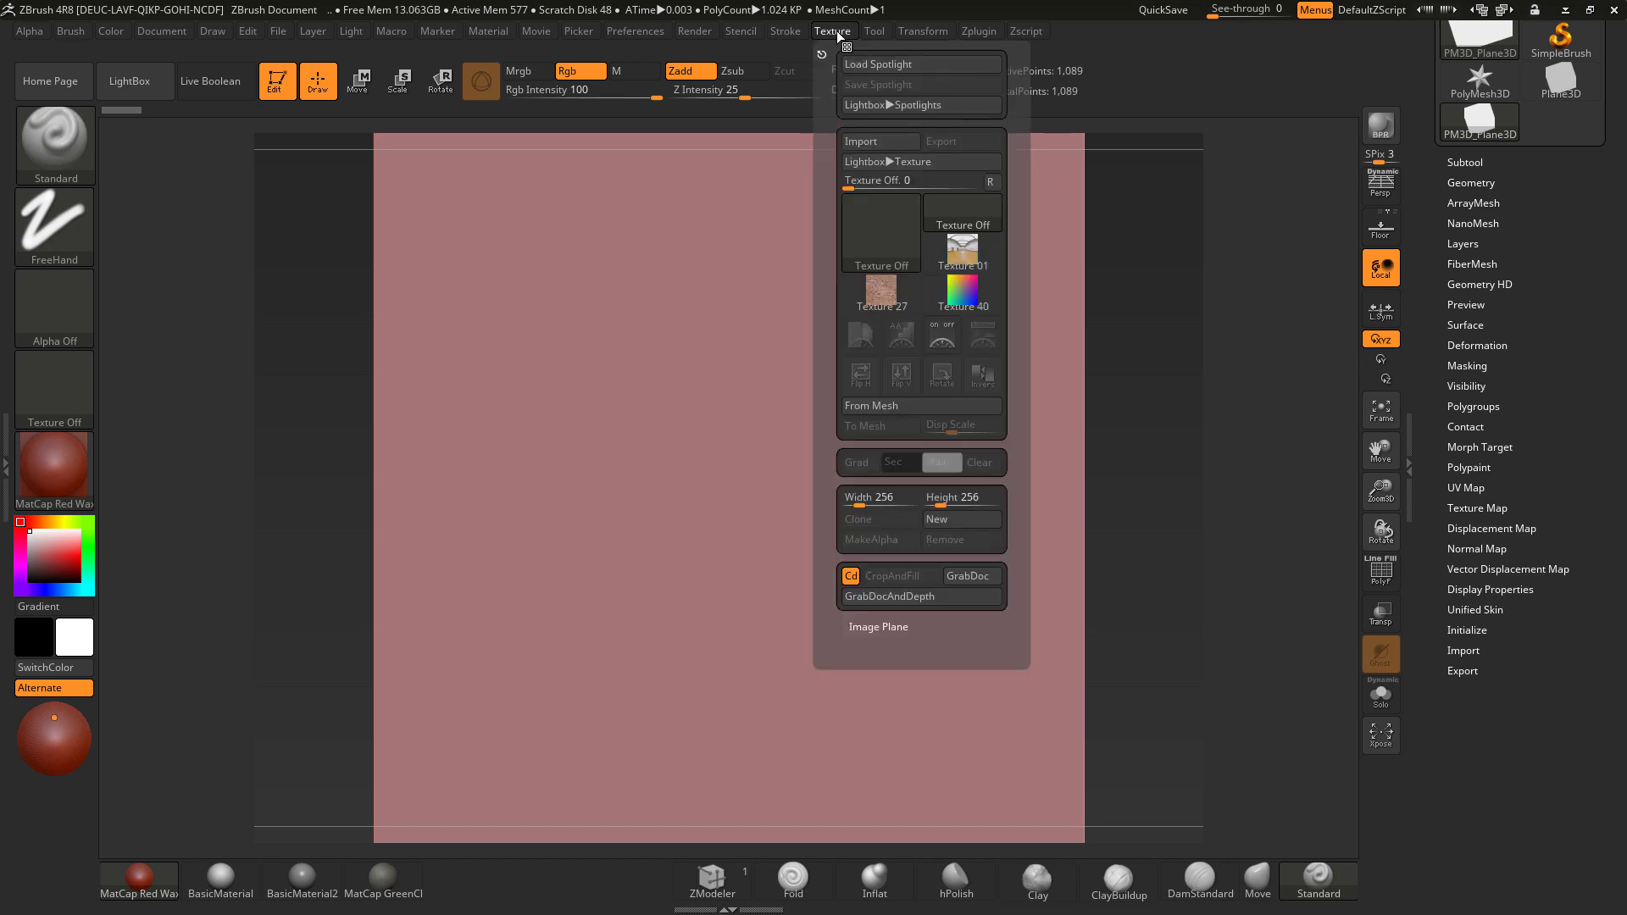
{"action": "left_click", "coordinate": [875, 142]}
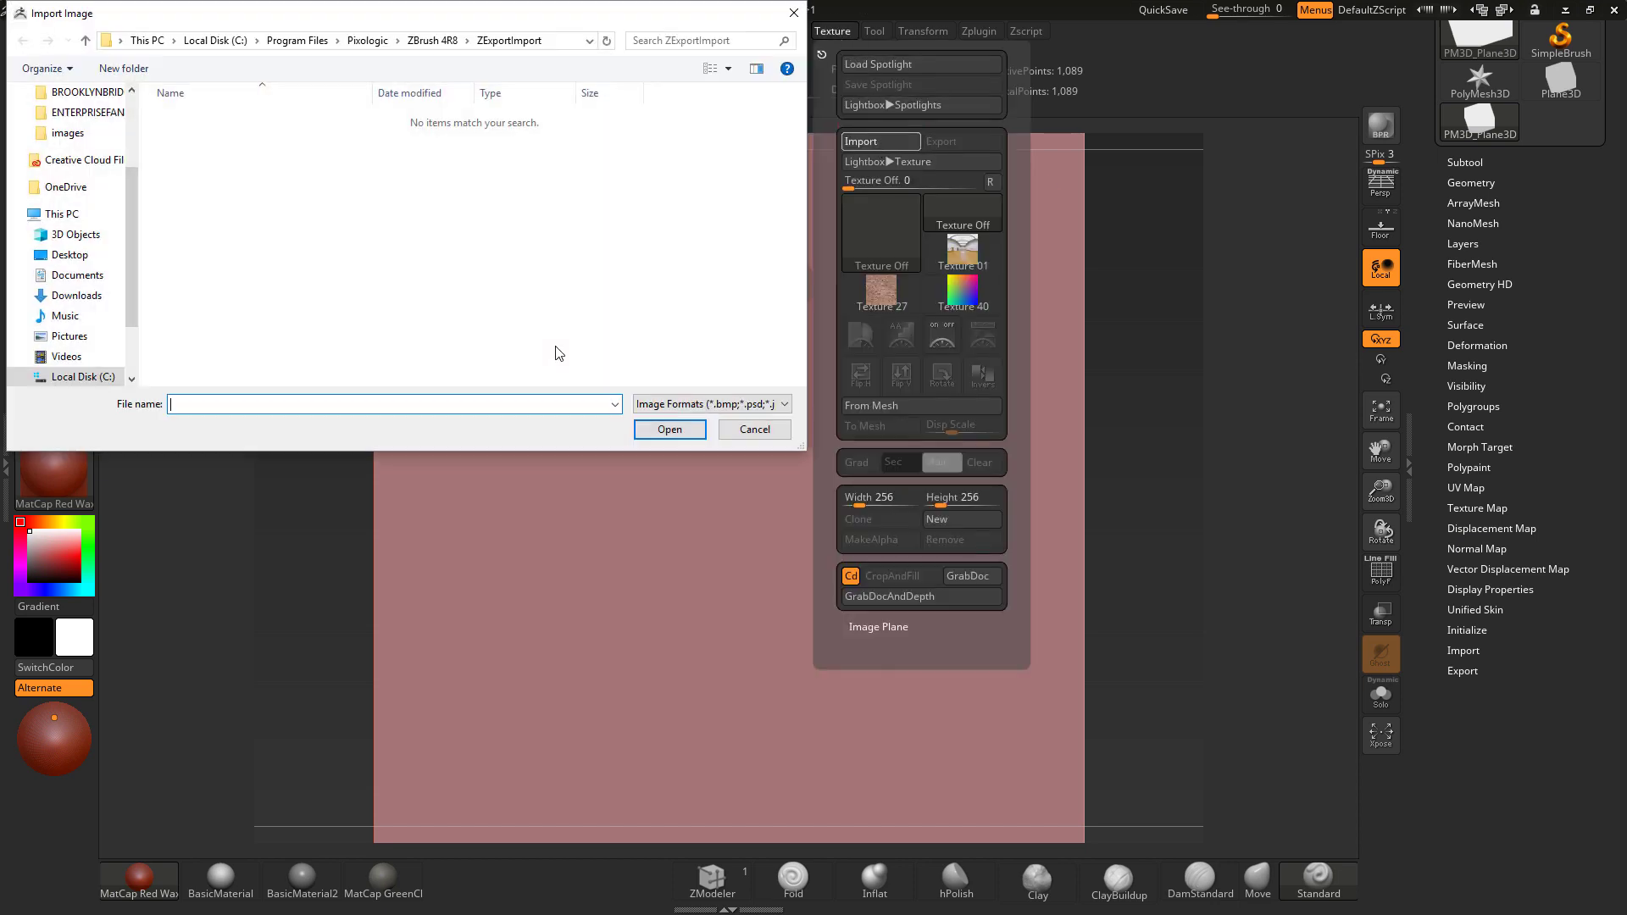
{"action": "left_click", "coordinate": [93, 113]}
{"action": "double_click", "coordinate": [200, 127]}
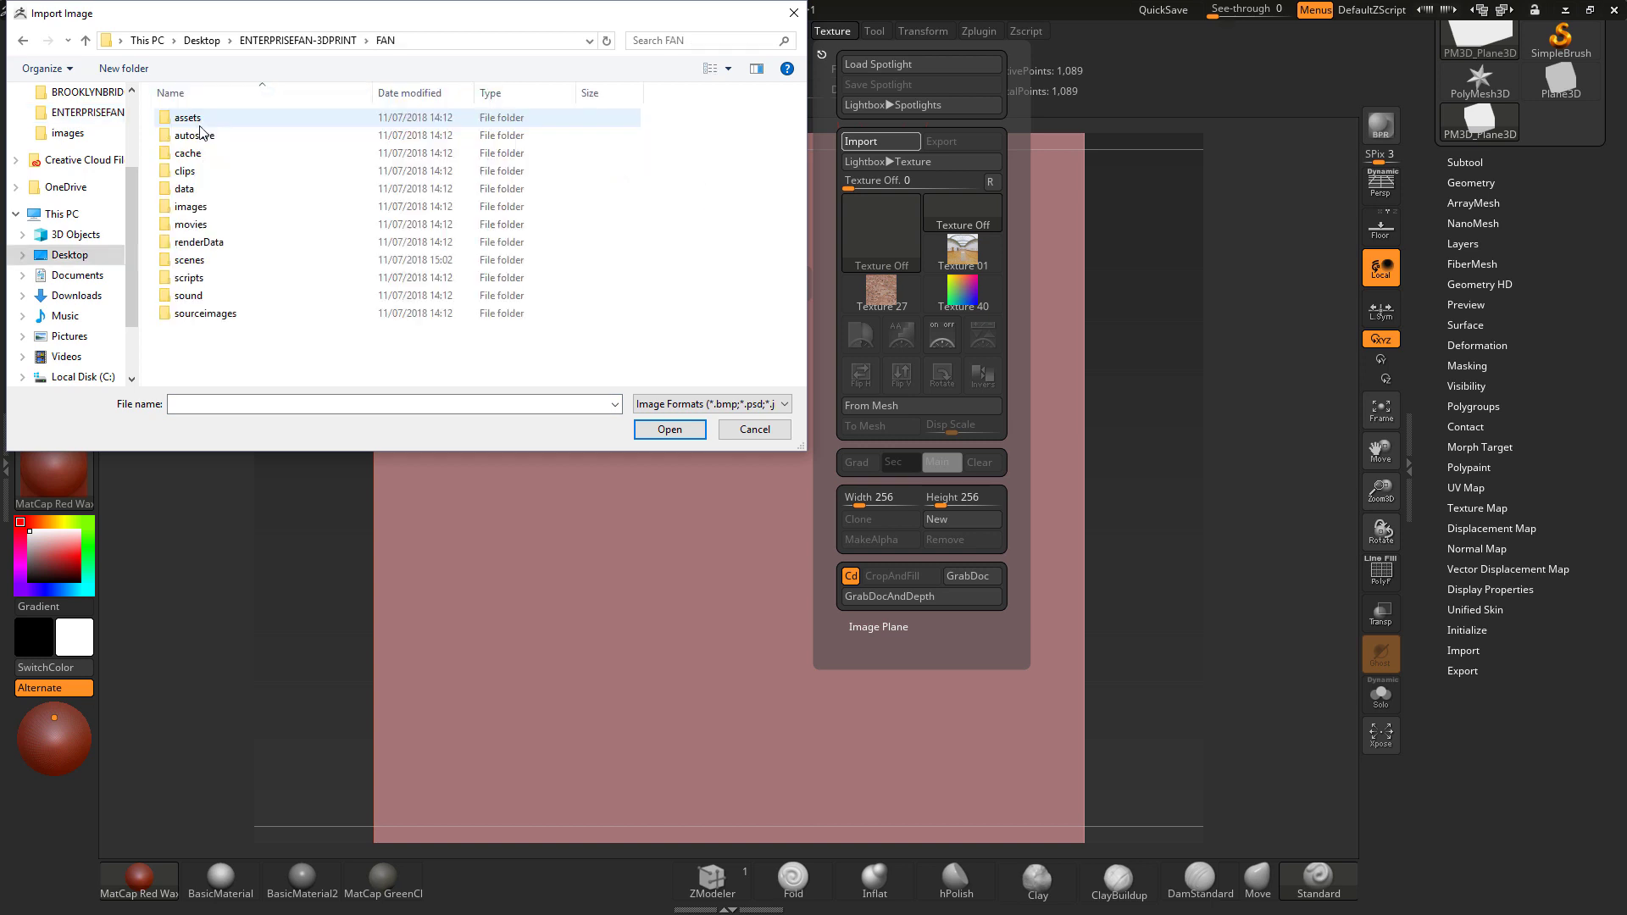
{"action": "double_click", "coordinate": [206, 315]}
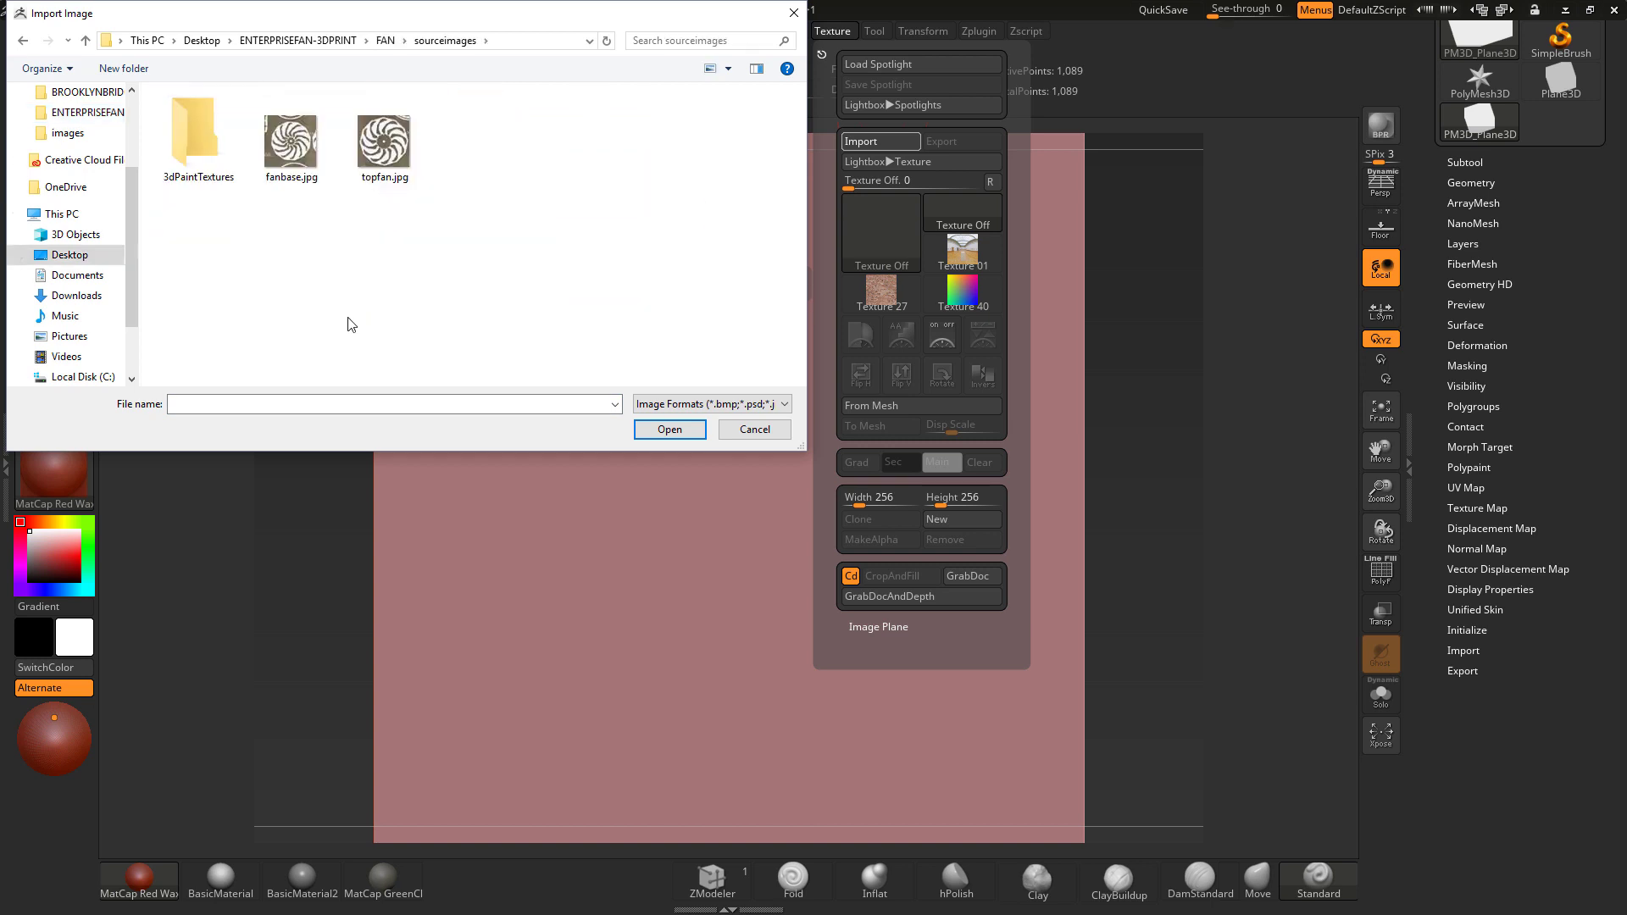
{"action": "left_click", "coordinate": [385, 157]}
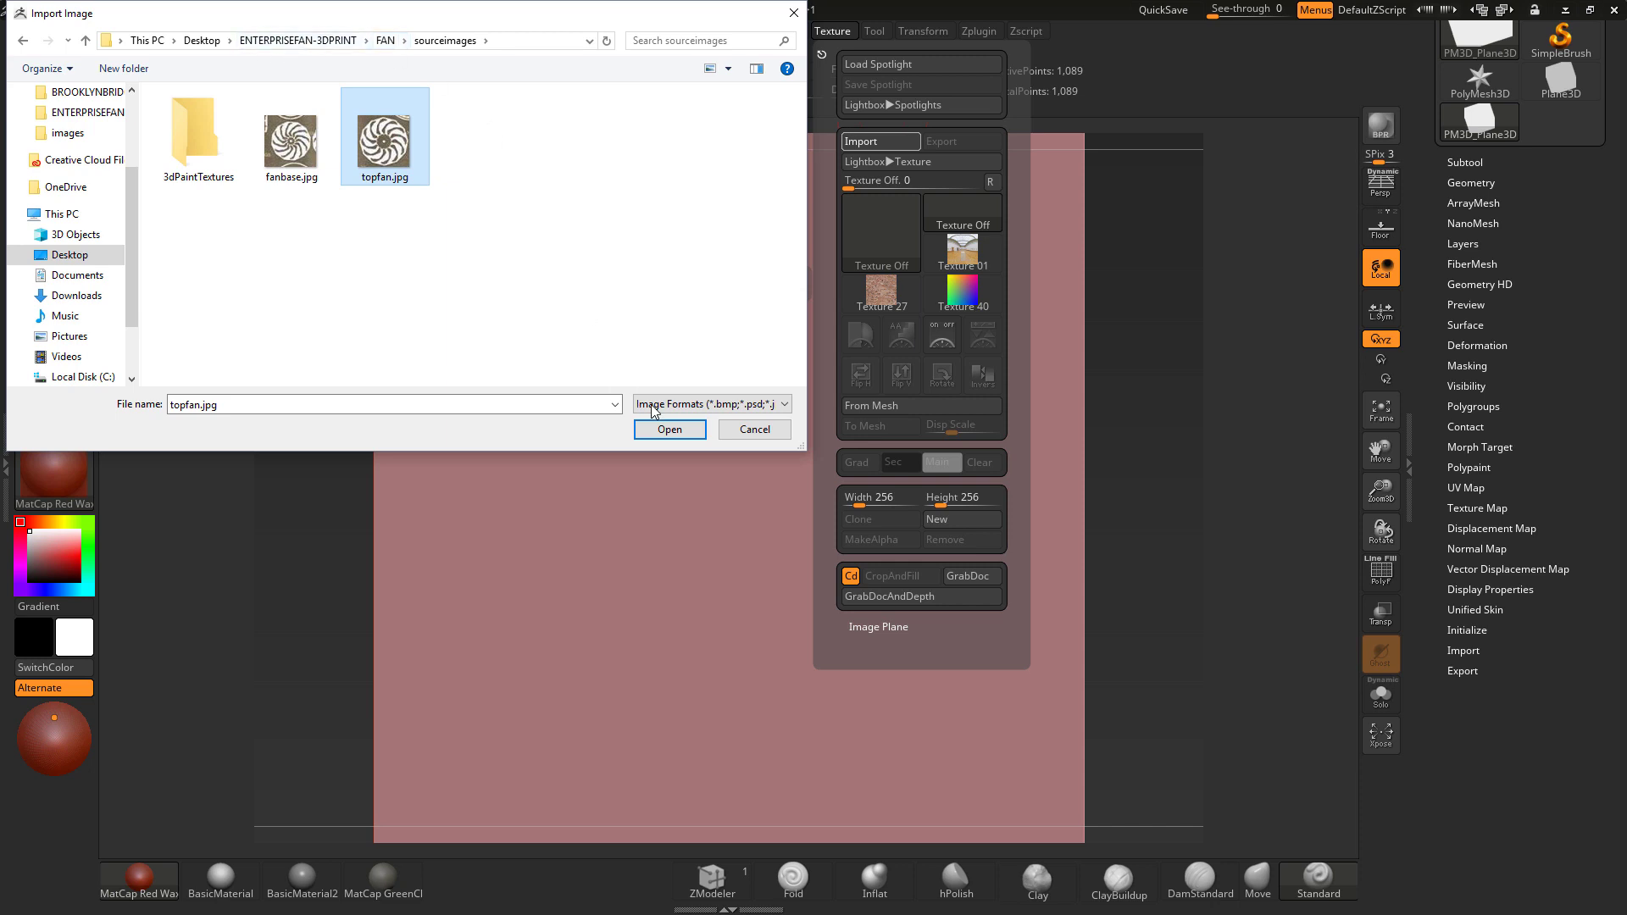
{"action": "left_click", "coordinate": [669, 429]}
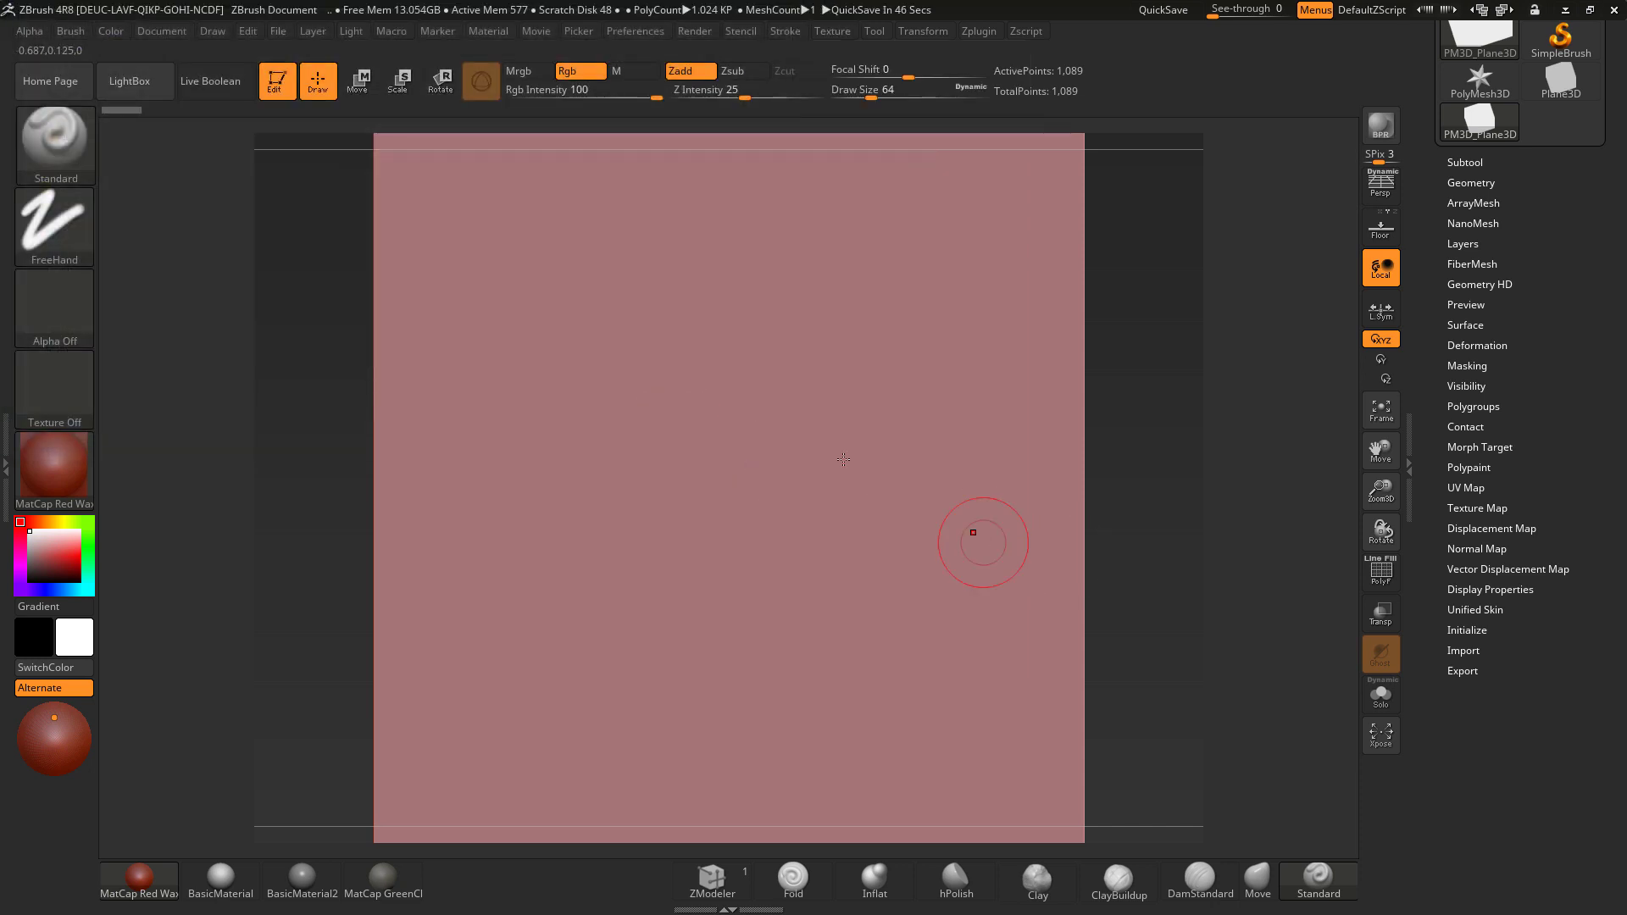
Step: Select topfan as the texture, make it the current alpha, then set Texture Off
{"action": "left_click", "coordinate": [60, 385]}
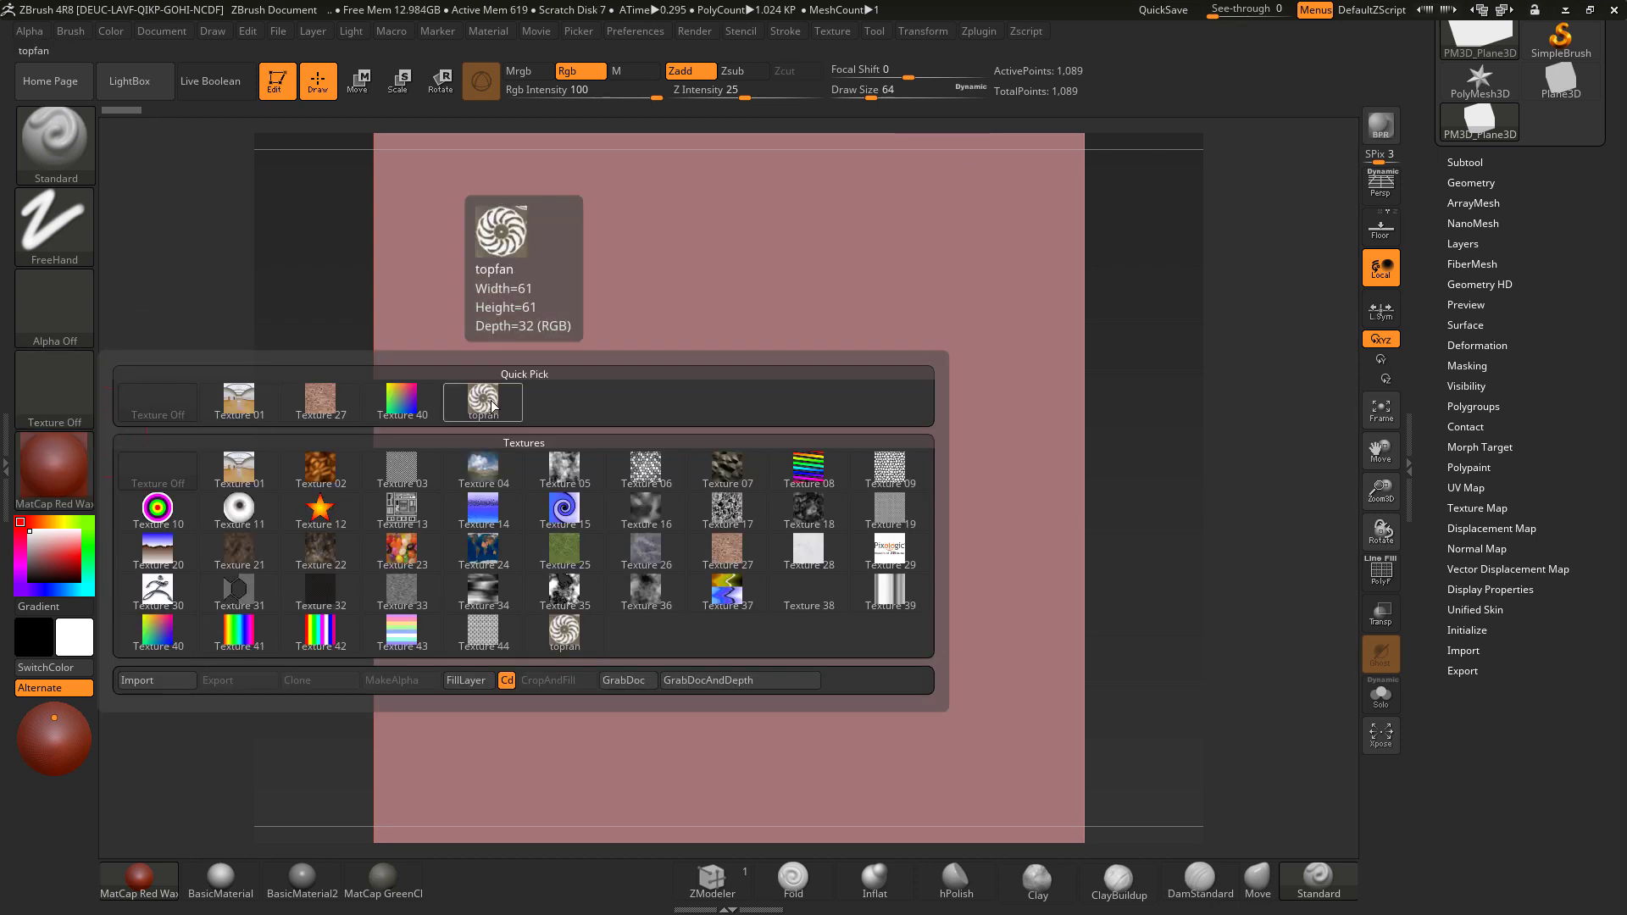
{"action": "left_click", "coordinate": [483, 399]}
{"action": "left_click", "coordinate": [56, 406]}
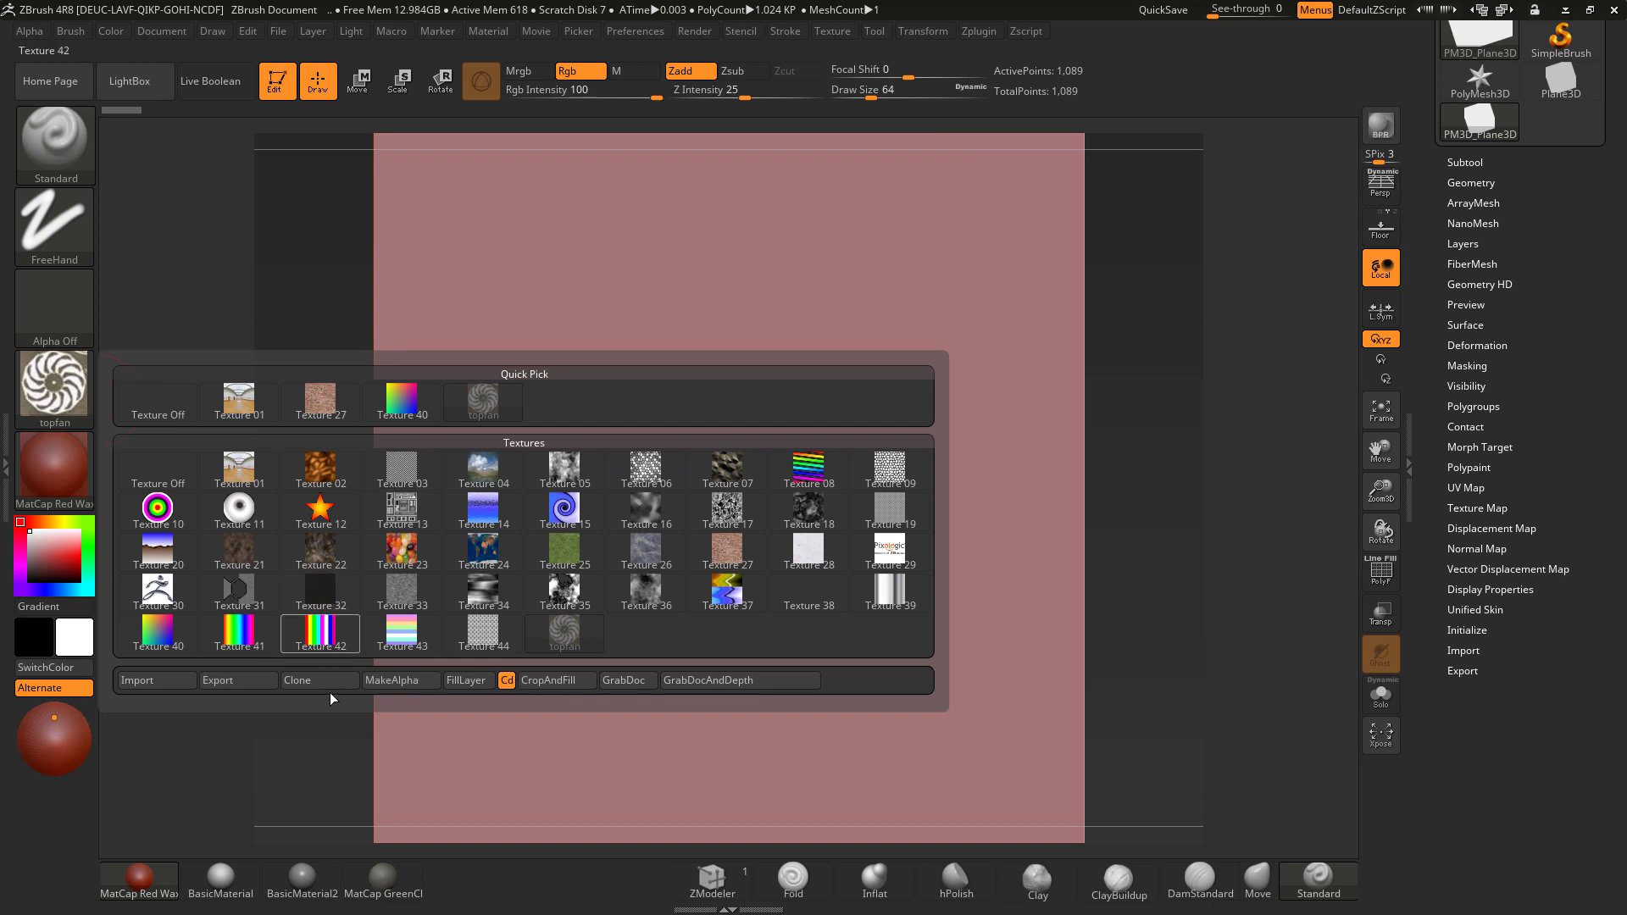
{"action": "left_click", "coordinate": [386, 681]}
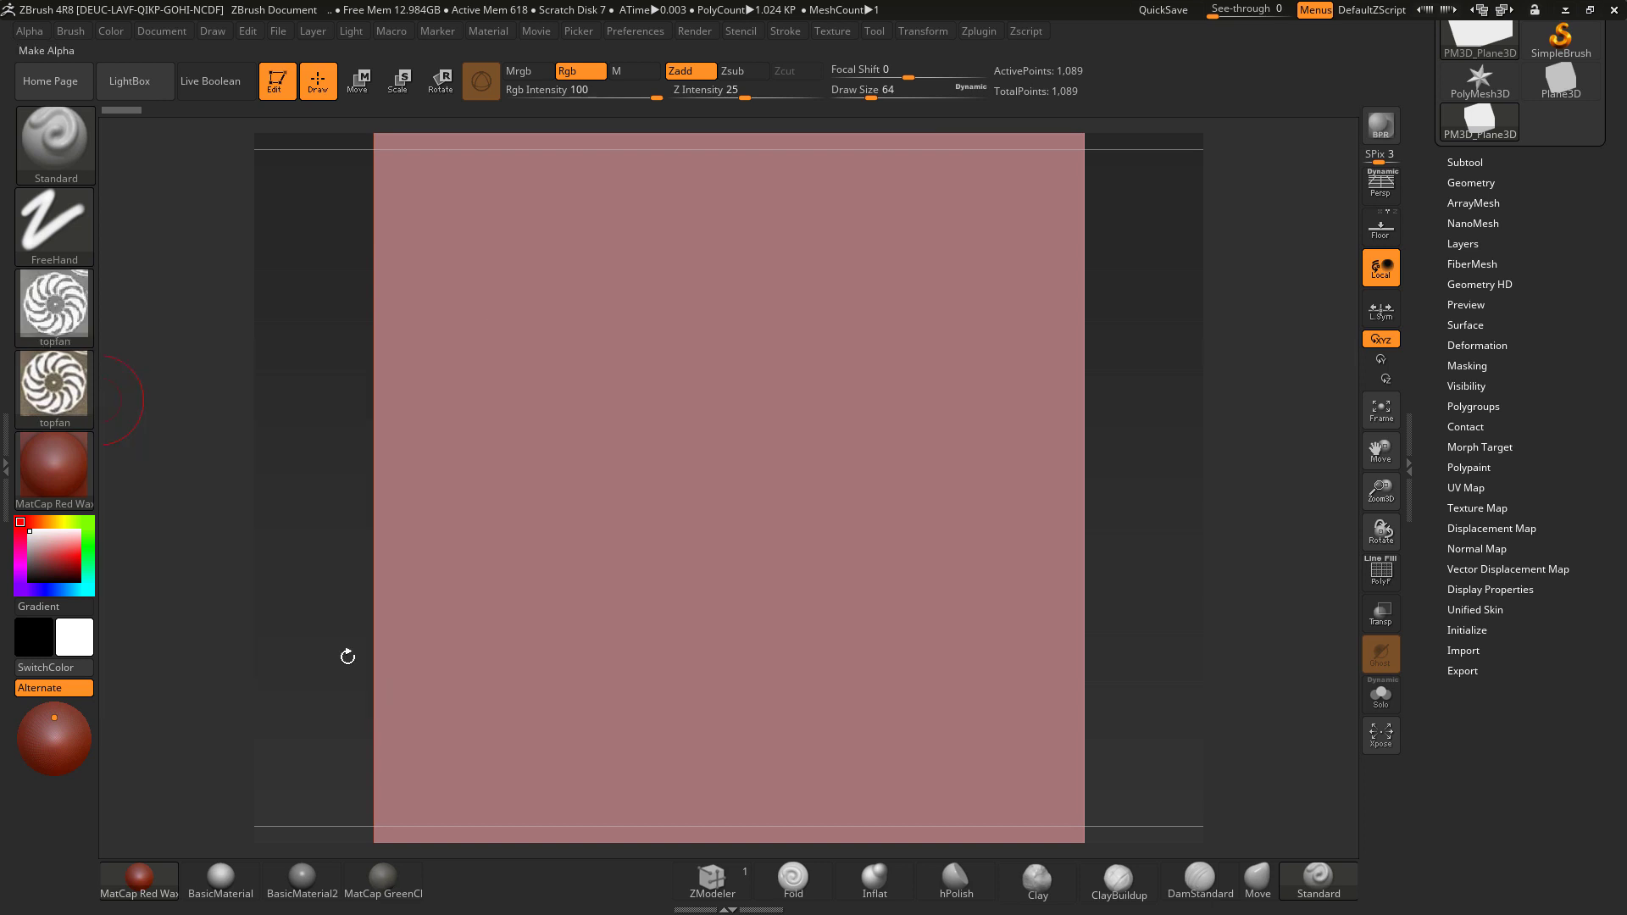
{"action": "left_click", "coordinate": [44, 393]}
{"action": "left_click", "coordinate": [135, 401]}
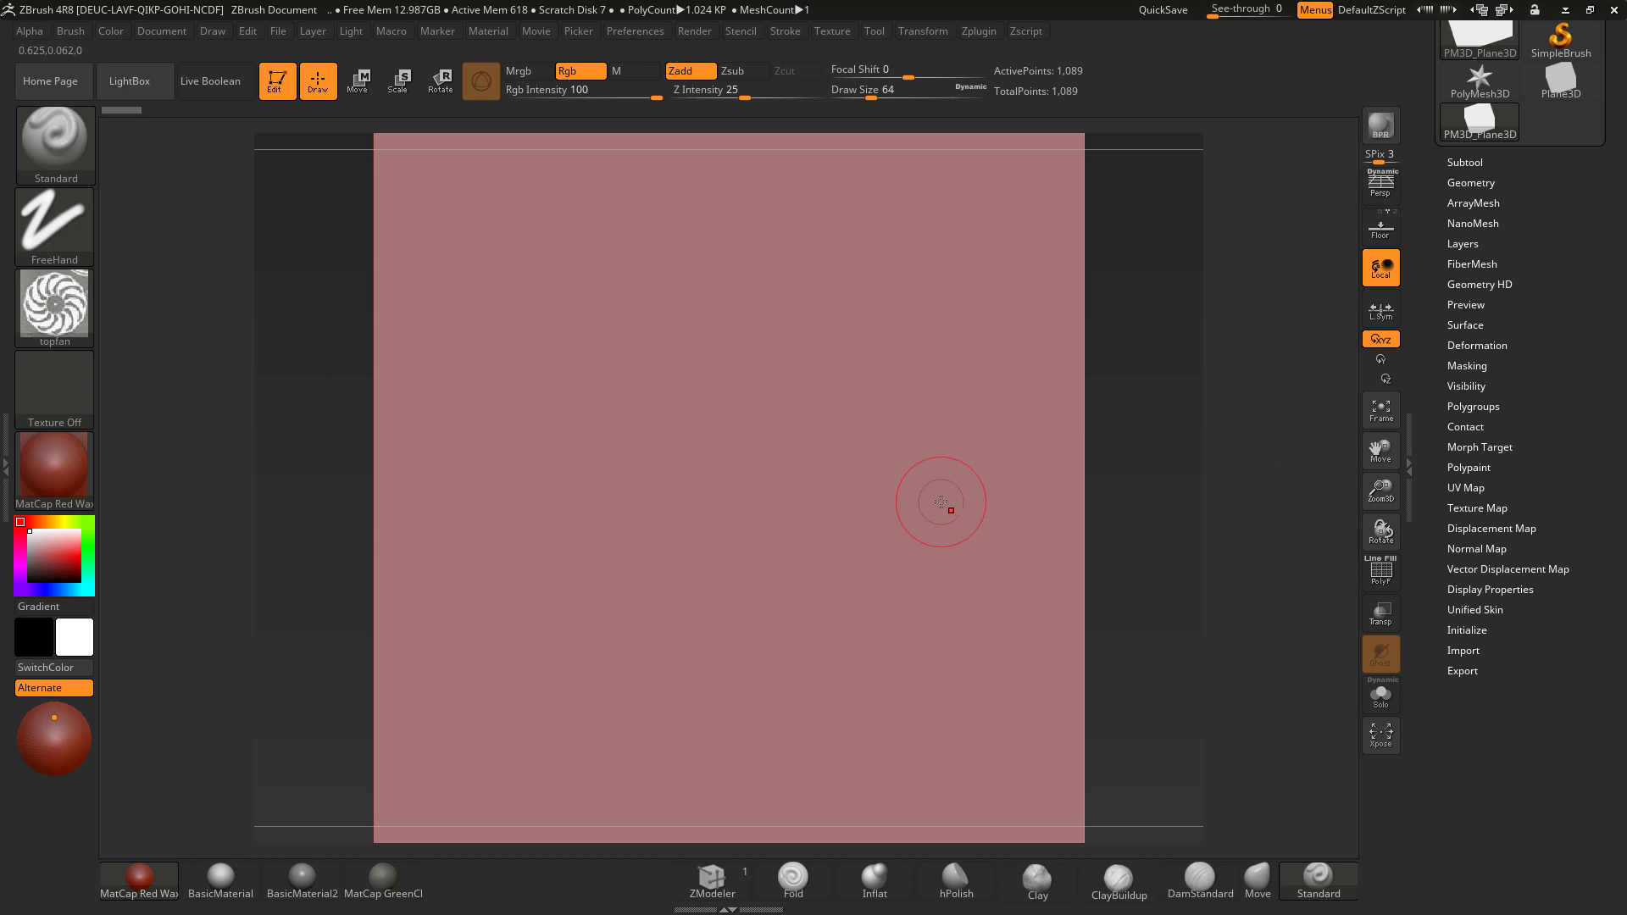
Step: Divide the plane five times to subdivision level 7, about 4.19 million polygons
{"action": "left_click", "coordinate": [1463, 180]}
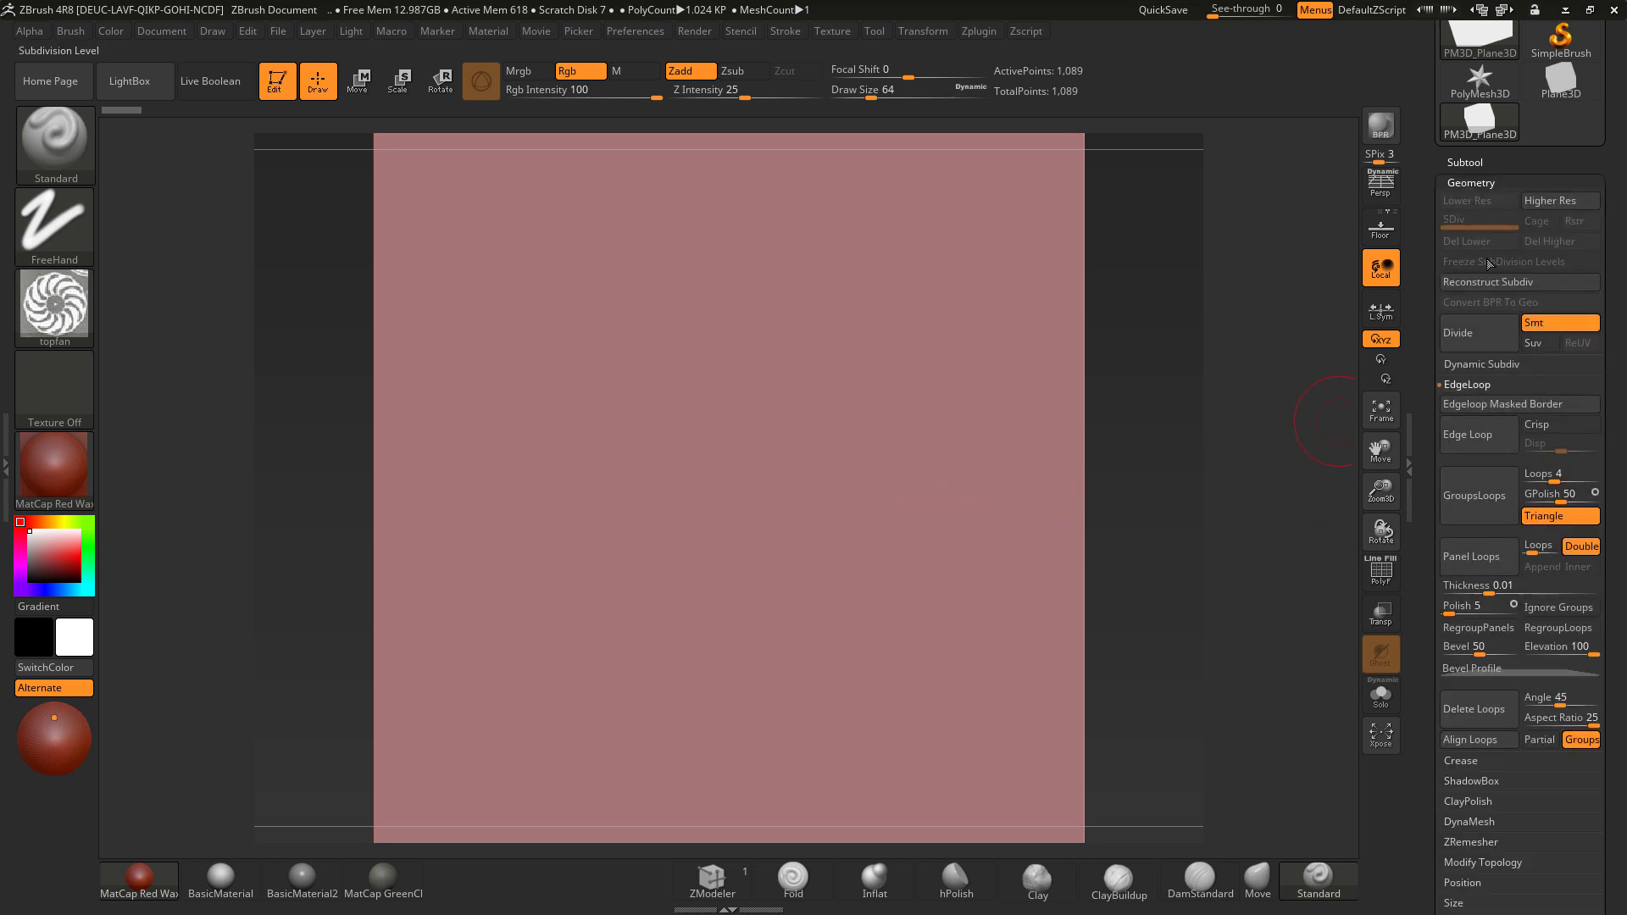
{"action": "left_click", "coordinate": [1467, 163]}
{"action": "left_click", "coordinate": [1467, 163]}
{"action": "left_click", "coordinate": [1467, 165]}
{"action": "left_click", "coordinate": [1466, 183]}
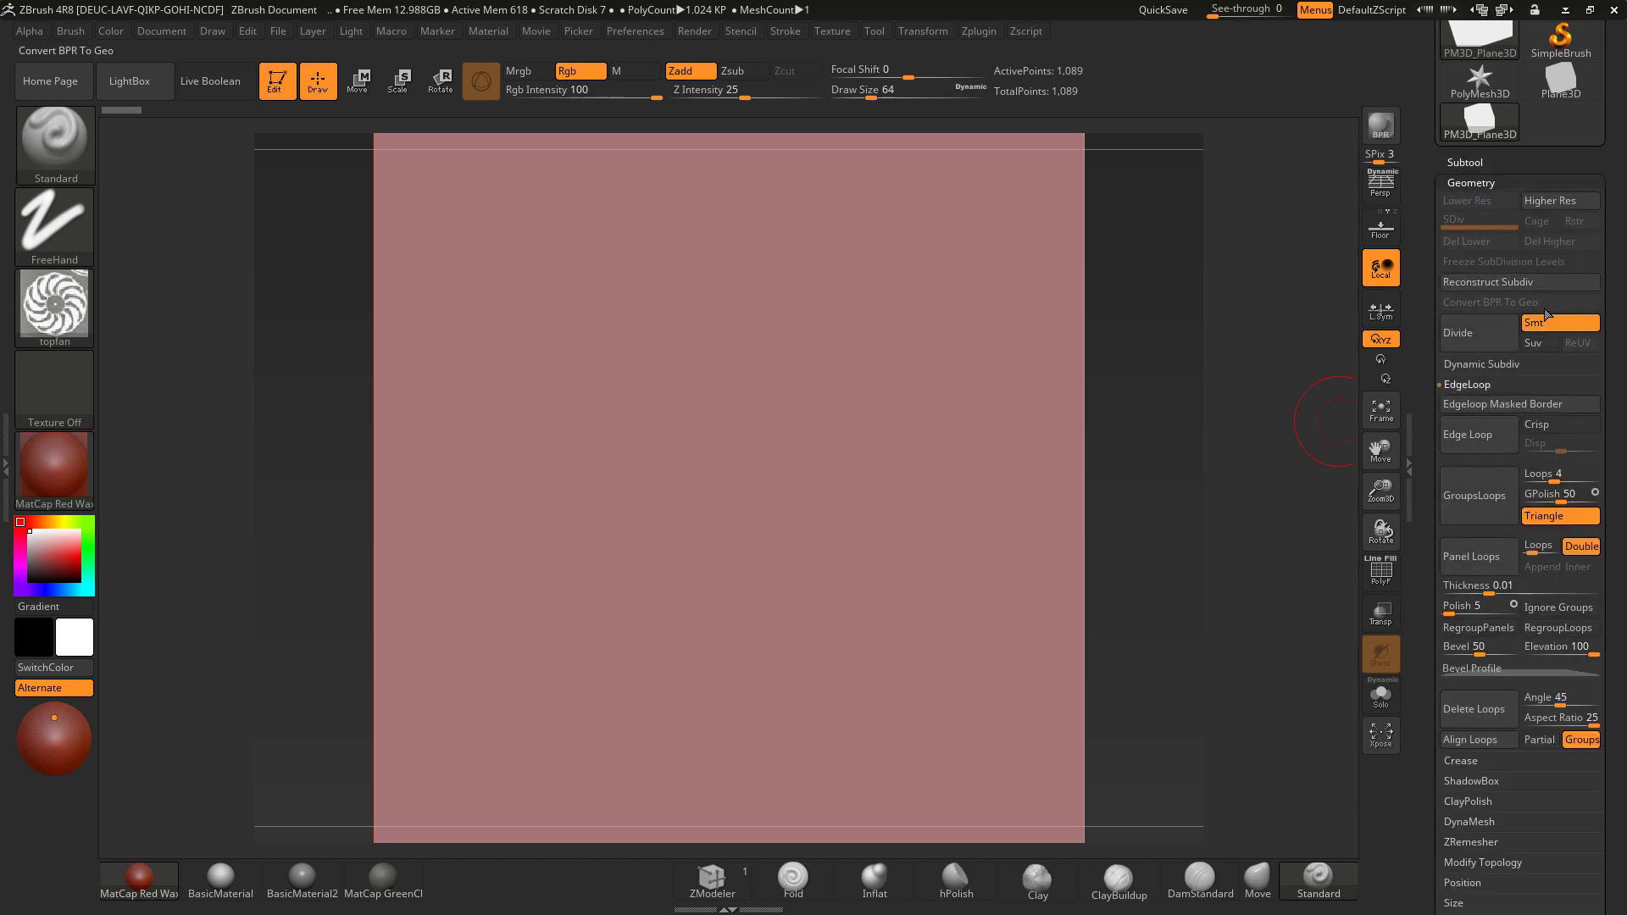
{"action": "left_click", "coordinate": [1478, 343]}
{"action": "left_click", "coordinate": [1468, 339]}
{"action": "left_click", "coordinate": [1468, 339]}
{"action": "left_click", "coordinate": [1469, 339]}
{"action": "left_click", "coordinate": [1469, 339]}
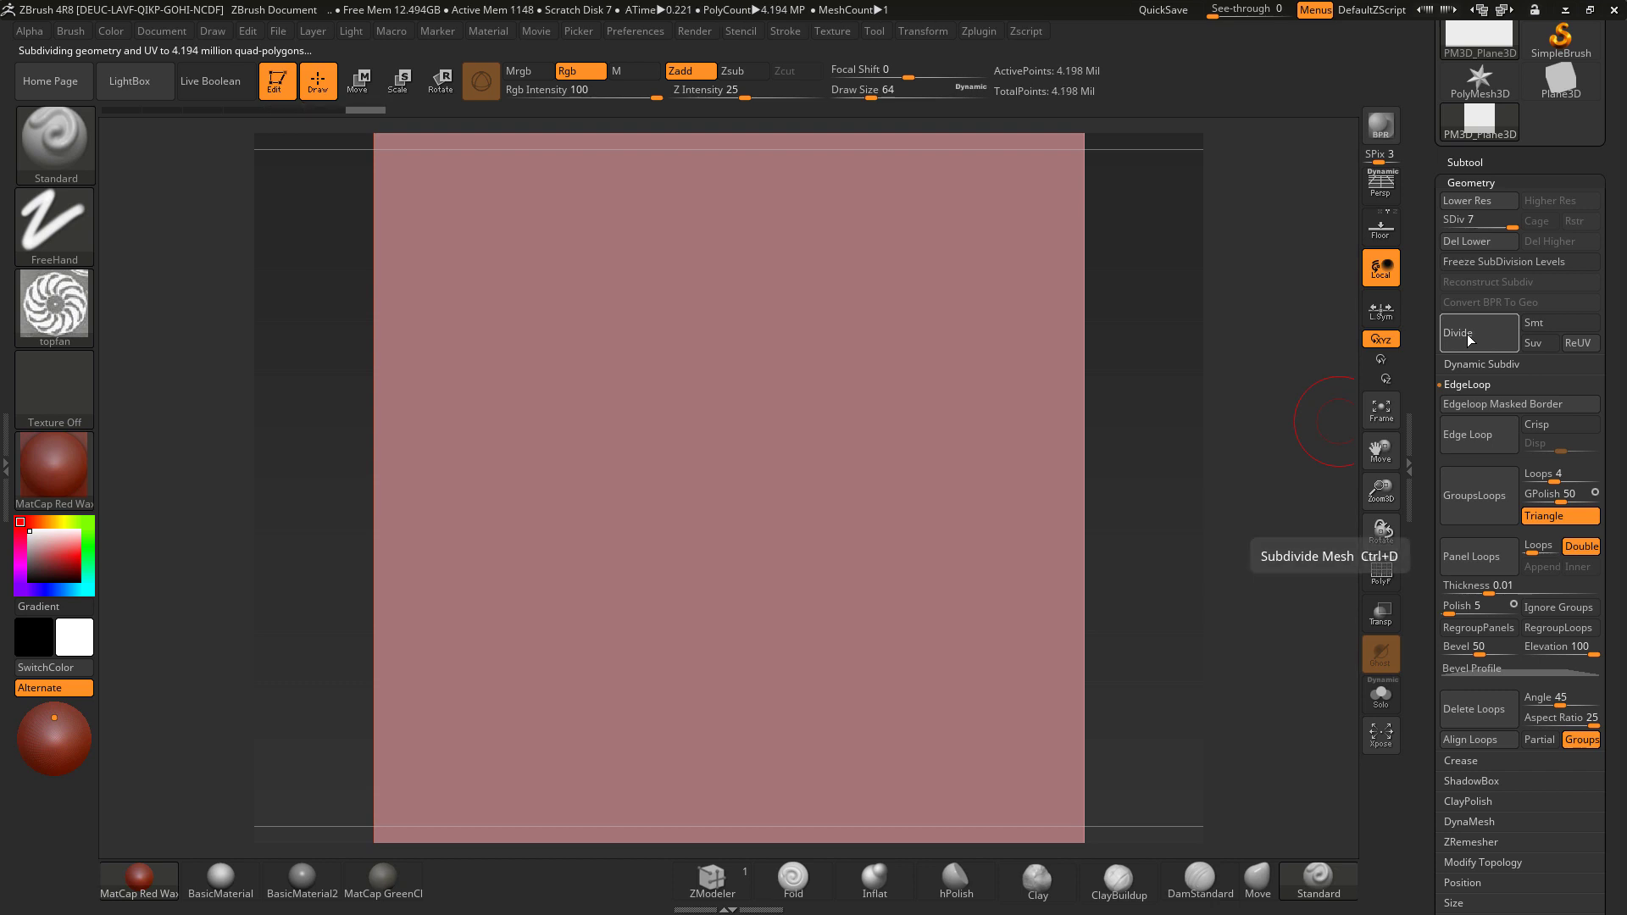
{"action": "left_click_drag", "start_coordinate": [1612, 423], "coordinate": [1609, 484]}
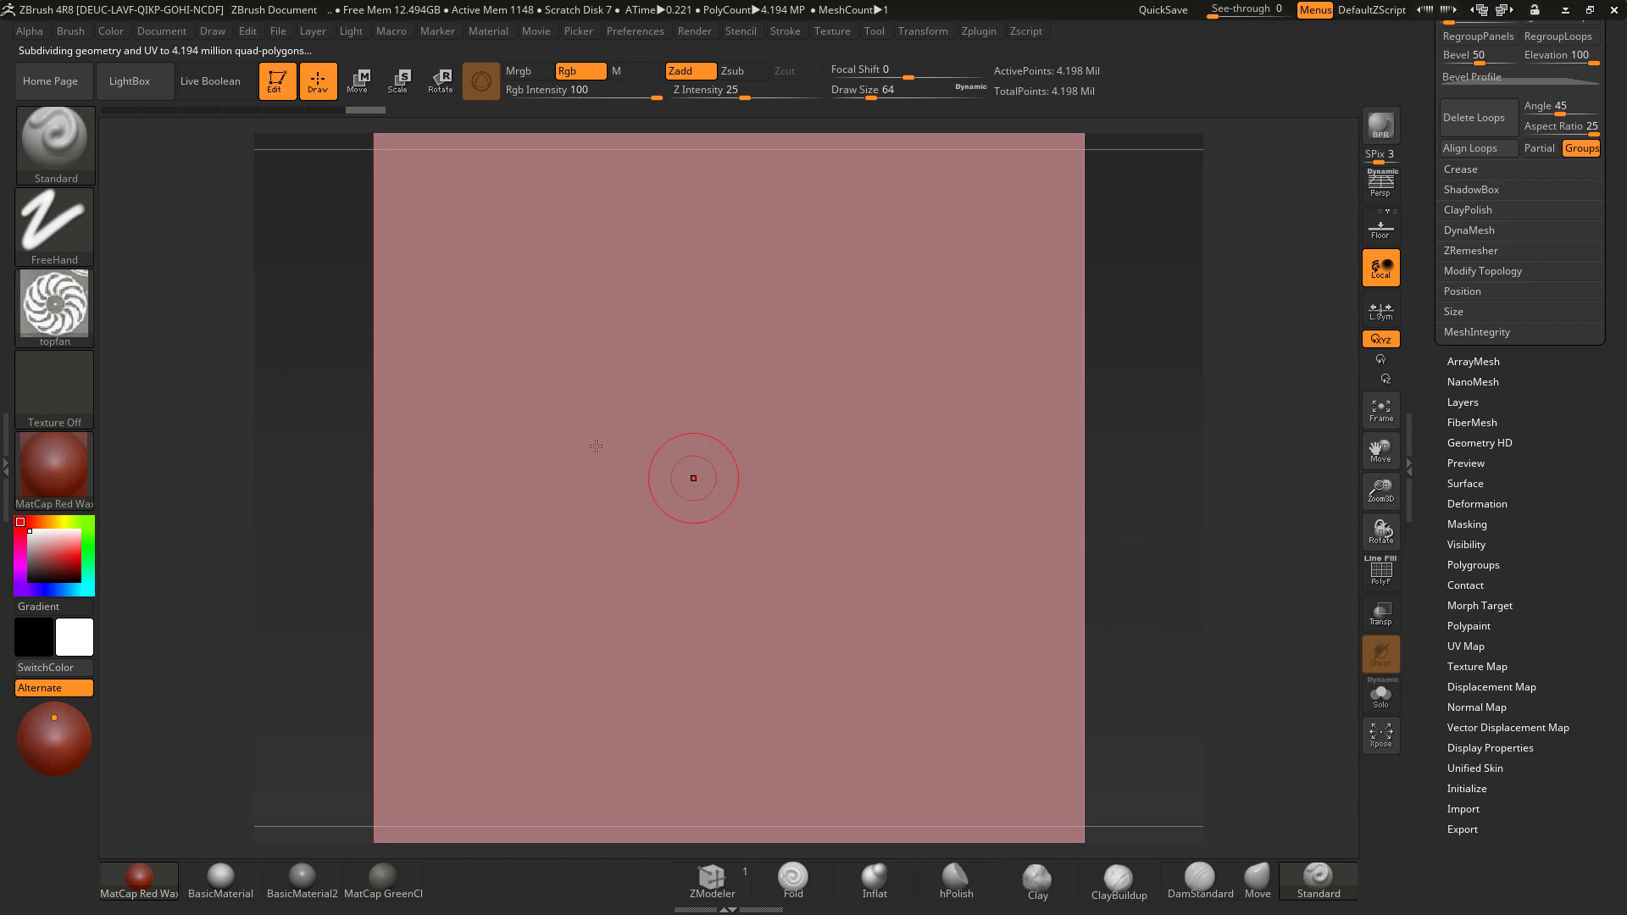
Step: Apply Masking > Mask By Alpha with the topfan alpha, then expand the Deformation subpalette
{"action": "scroll", "coordinate": [1517, 525], "scroll_direction": "down", "scroll_amount": 3}
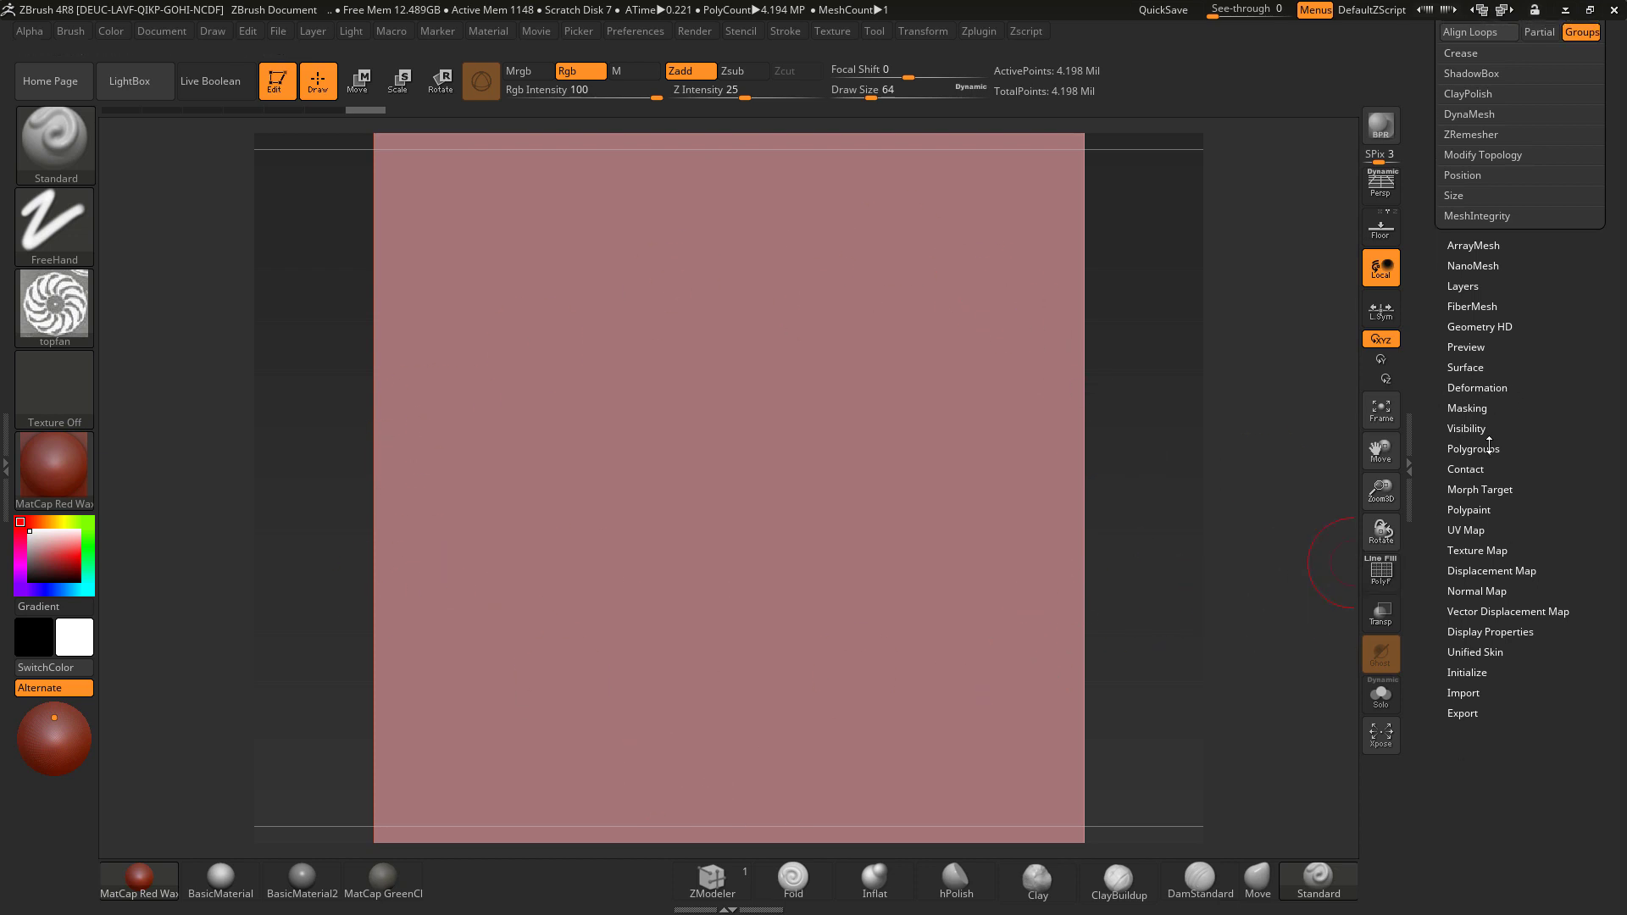
{"action": "left_click", "coordinate": [1467, 407]}
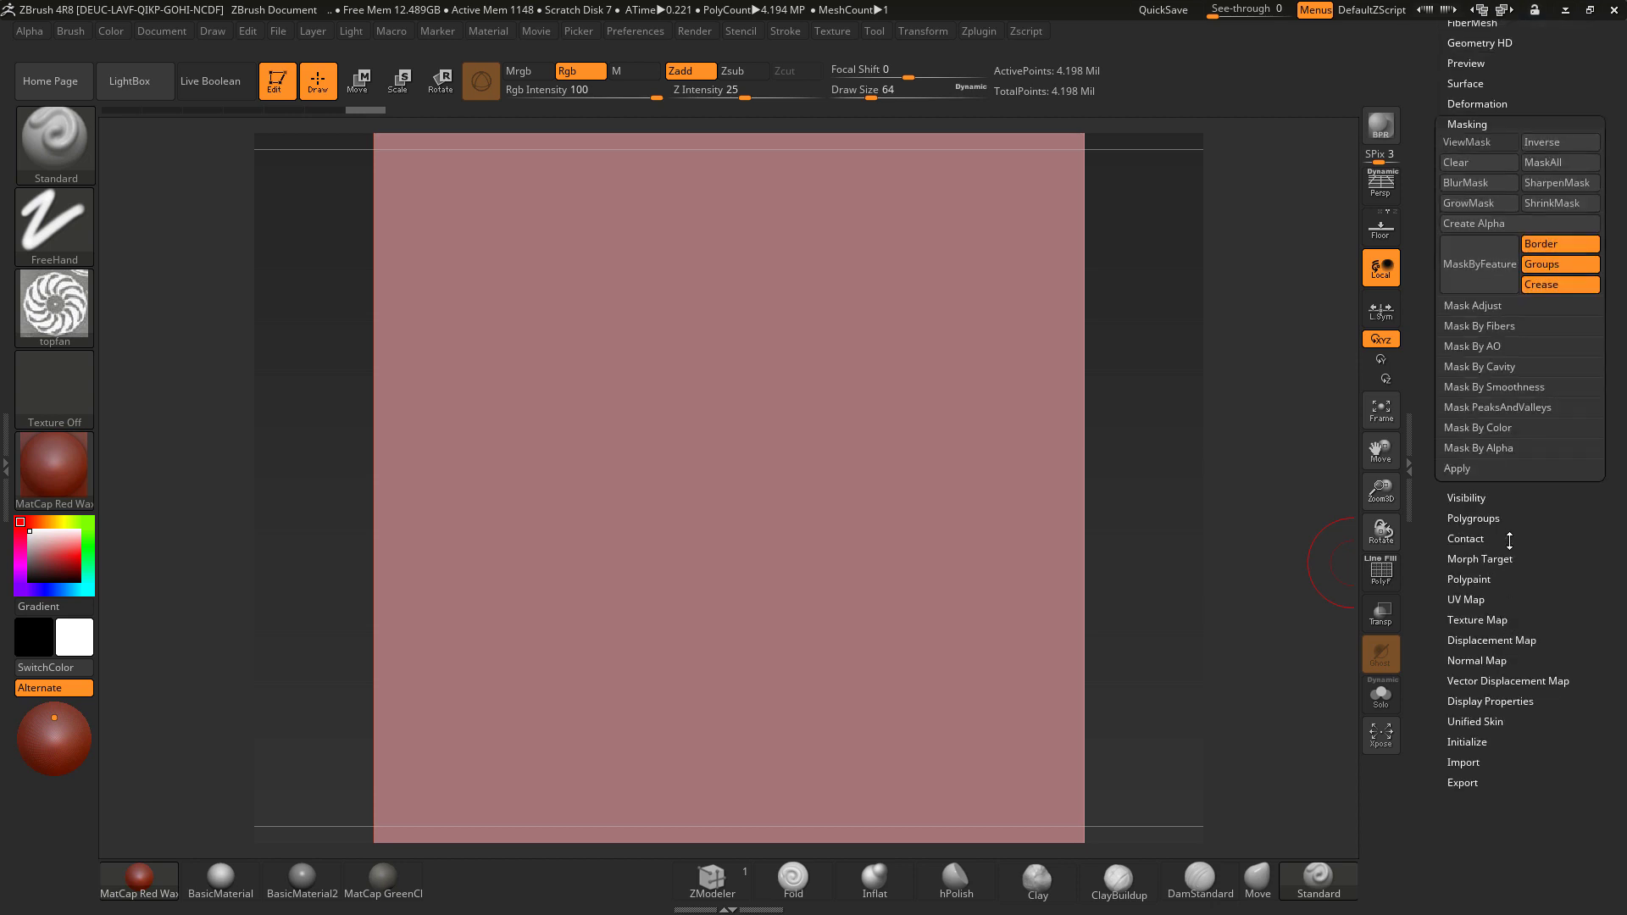
{"action": "left_click", "coordinate": [1468, 478]}
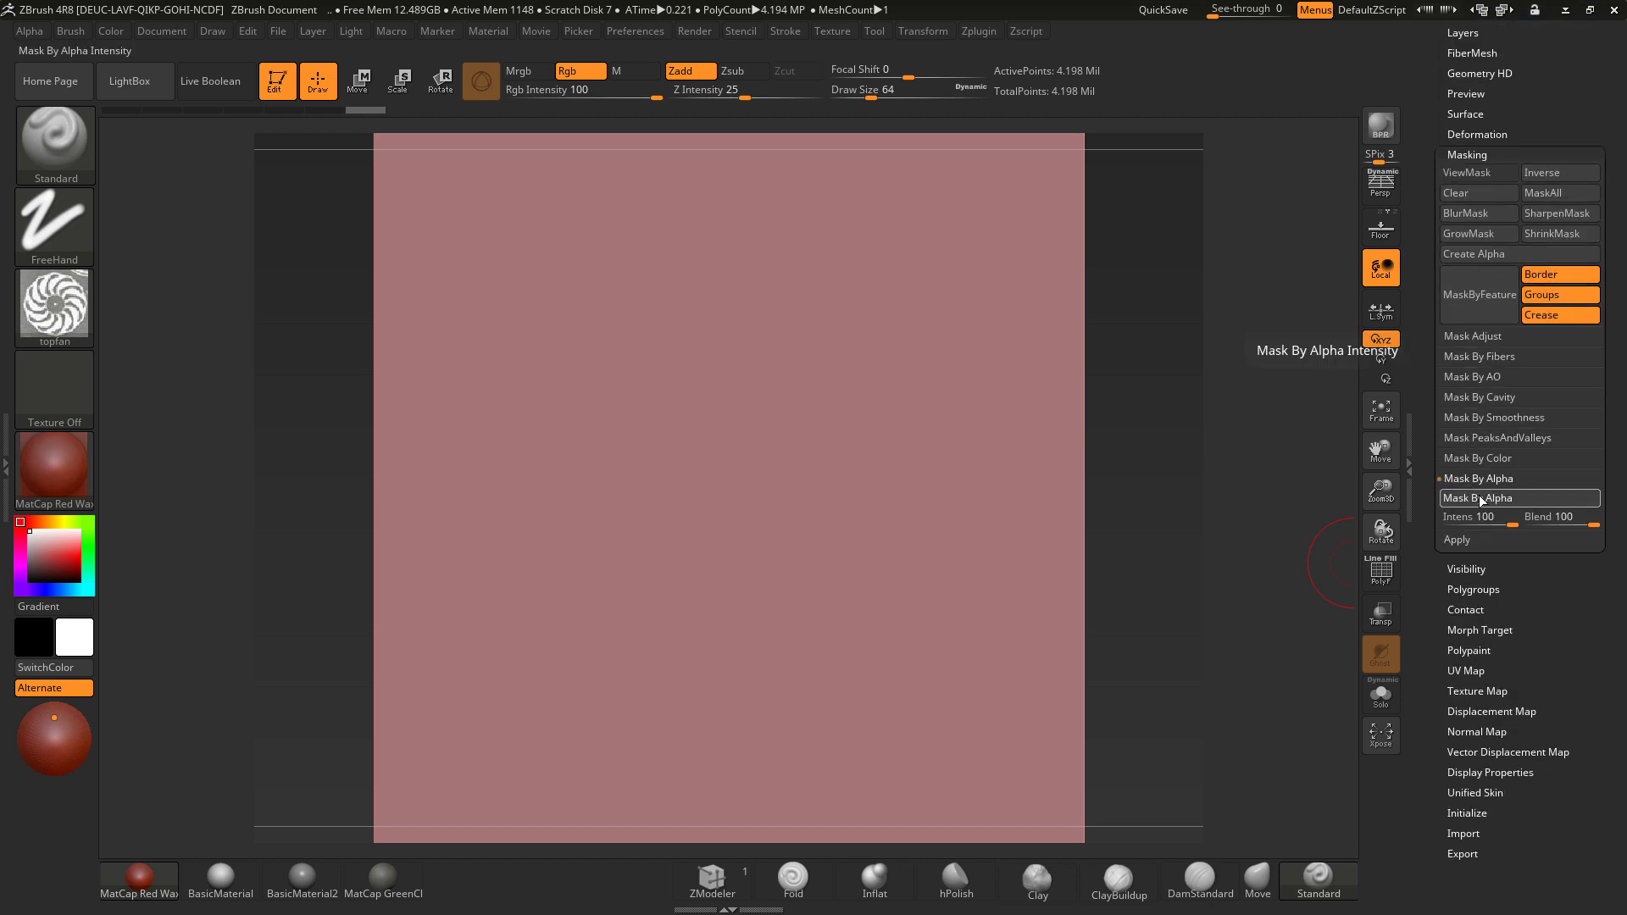
{"action": "left_click", "coordinate": [1477, 498]}
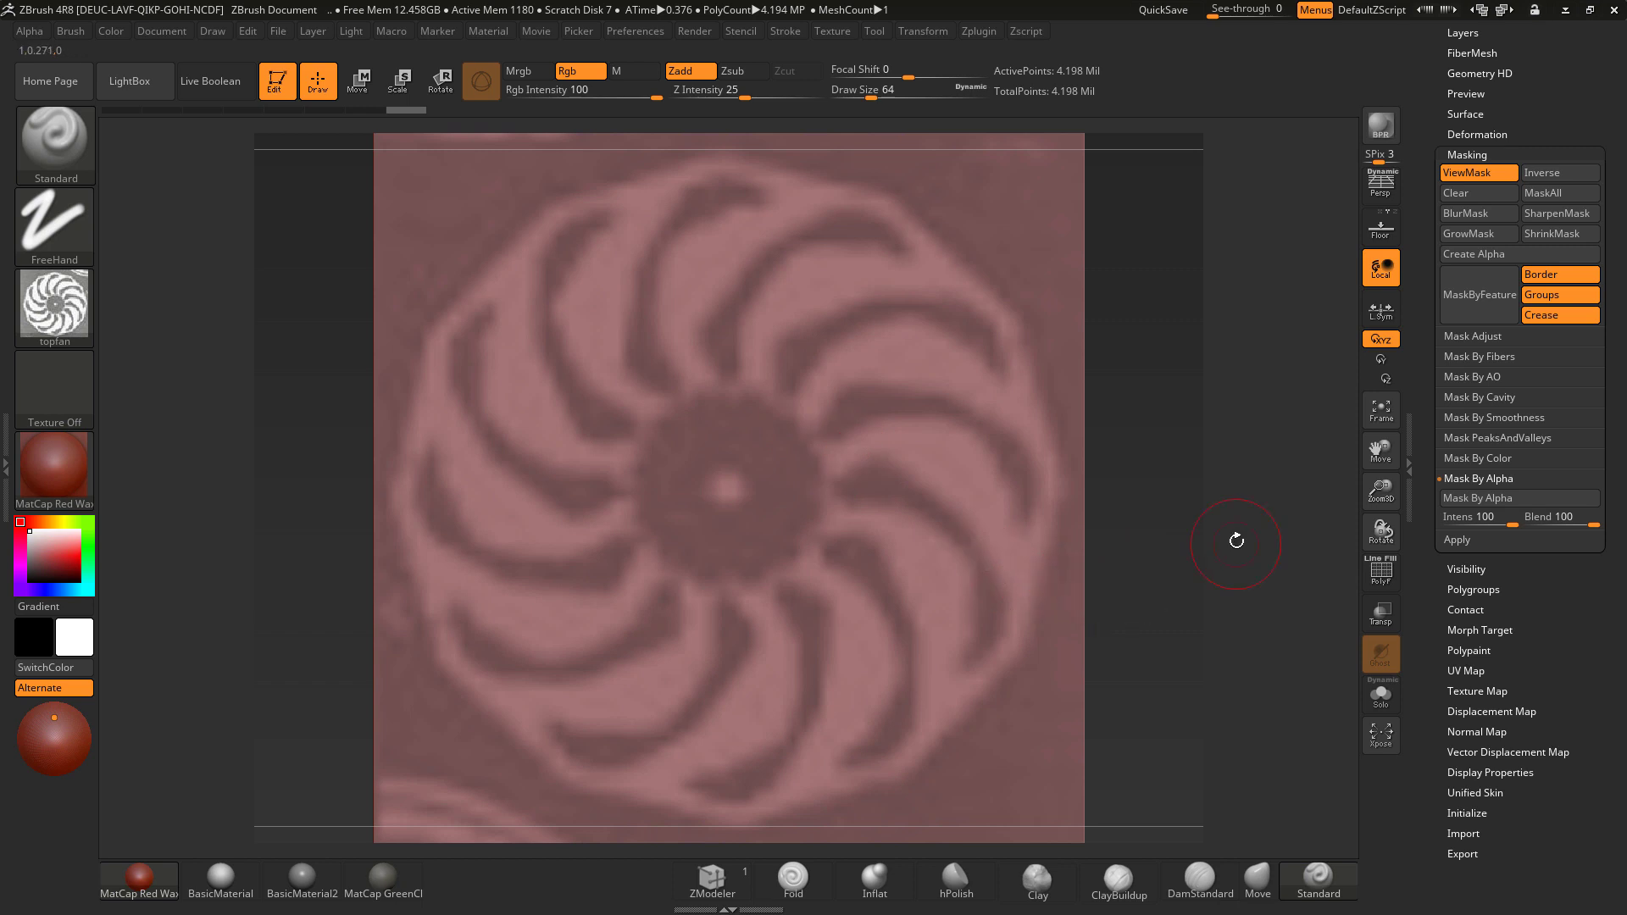
{"action": "scroll", "coordinate": [1568, 630], "scroll_direction": "up", "scroll_amount": 5}
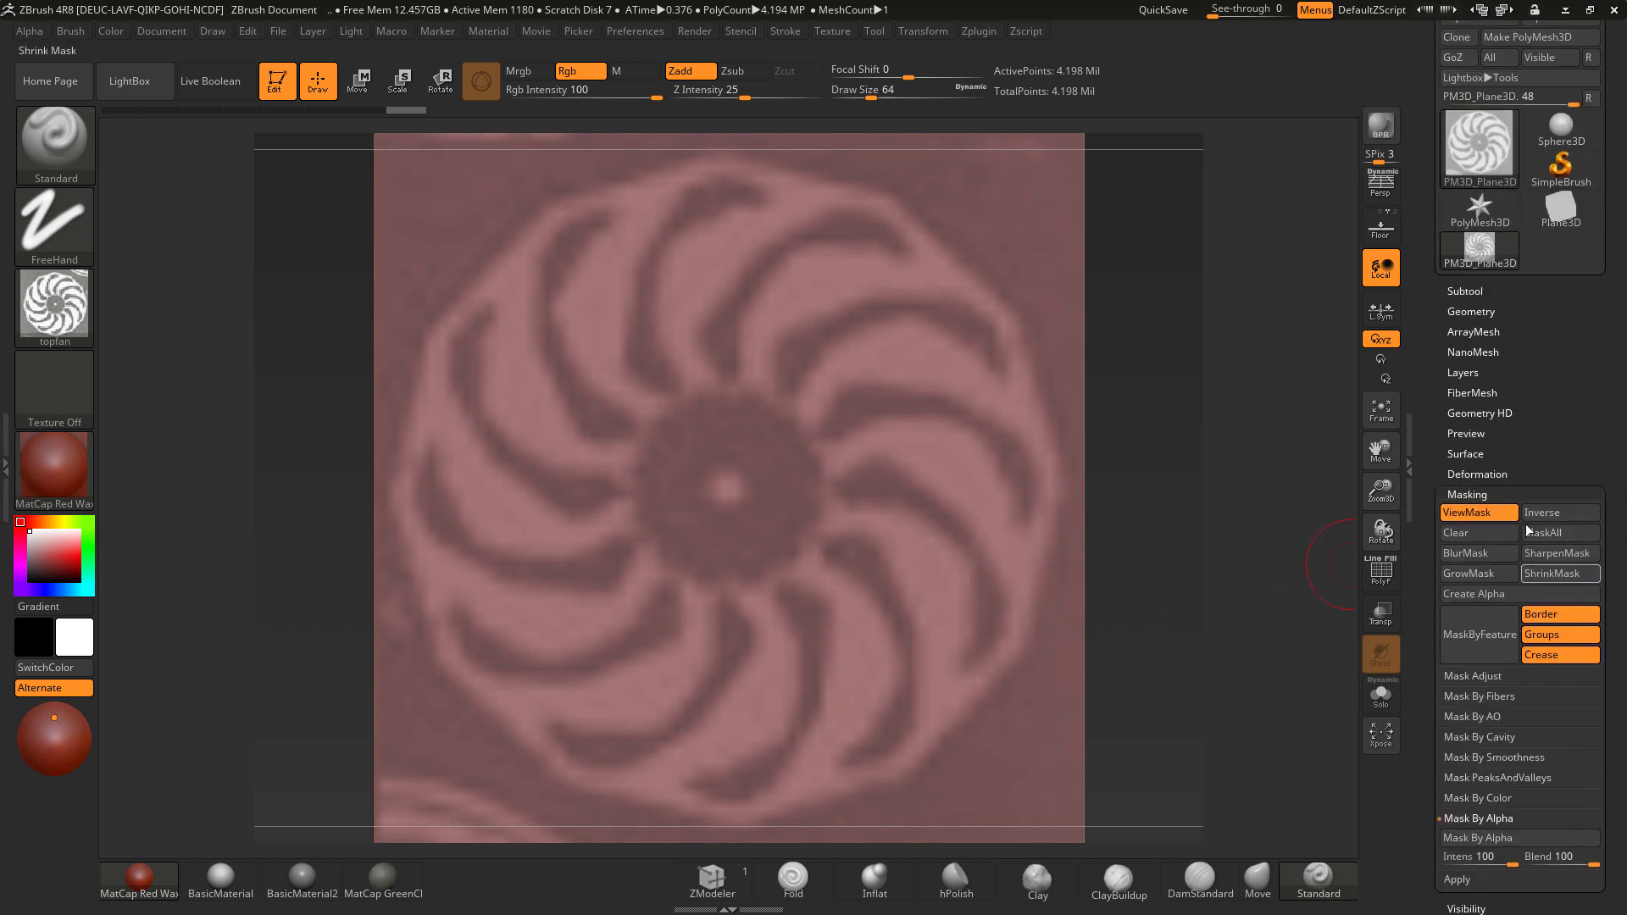
{"action": "left_click", "coordinate": [1491, 474]}
{"action": "scroll", "coordinate": [1531, 315], "scroll_direction": "down", "scroll_amount": 2}
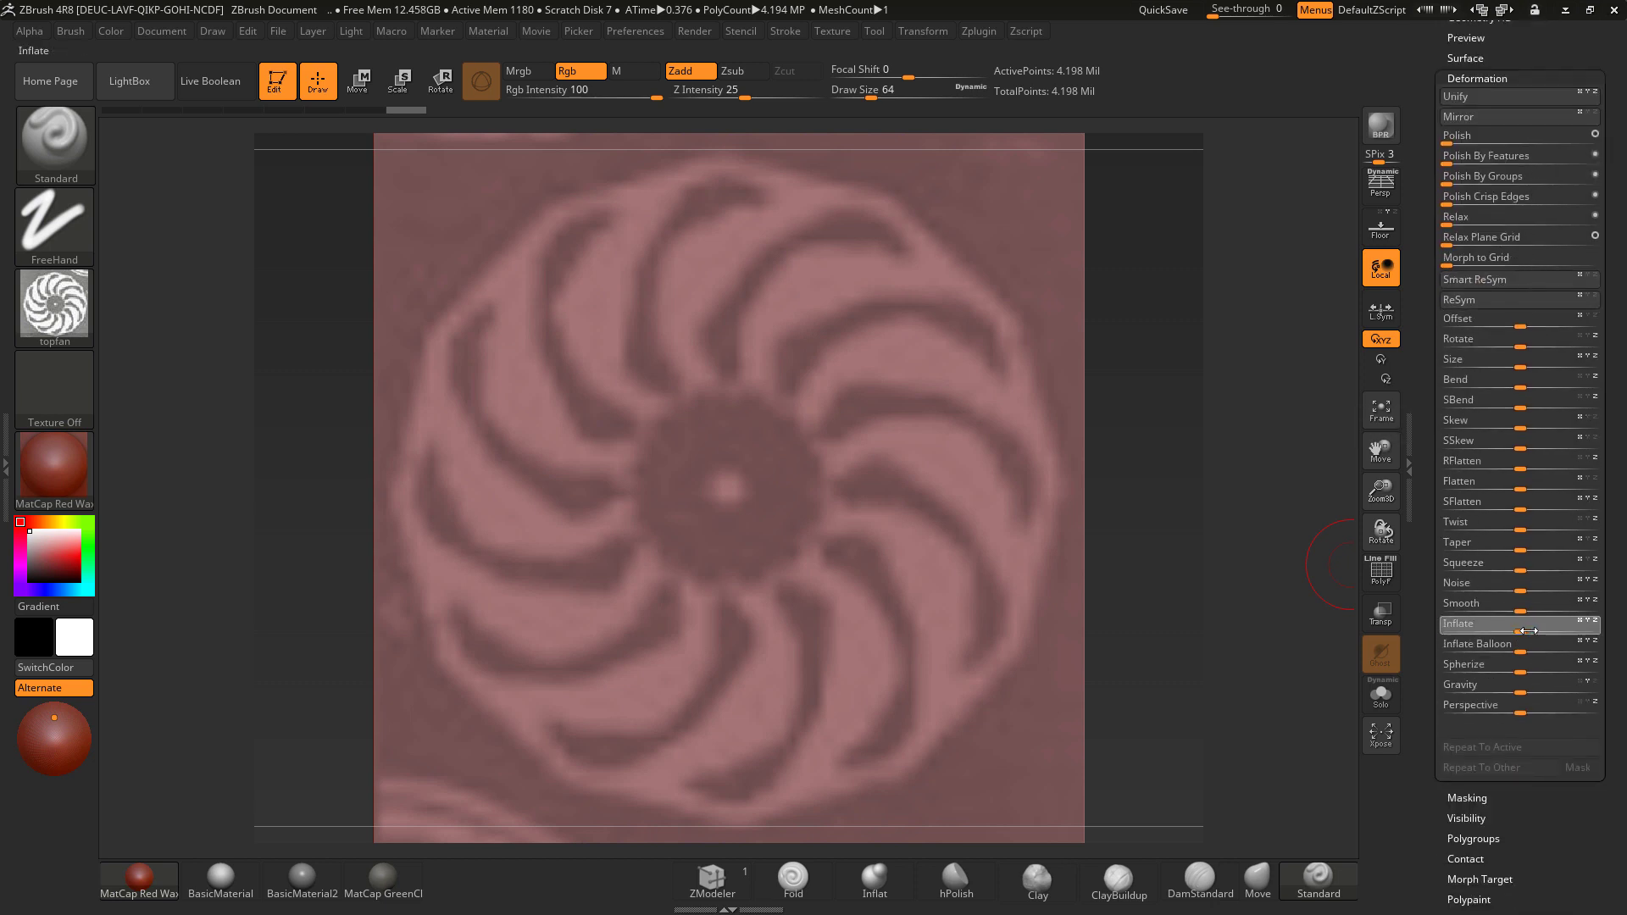
Step: Try an Inflate deformation, toggle the mask, and undo back to the flat unmasked plane
{"action": "left_click_drag", "start_coordinate": [1536, 632], "coordinate": [1535, 631]}
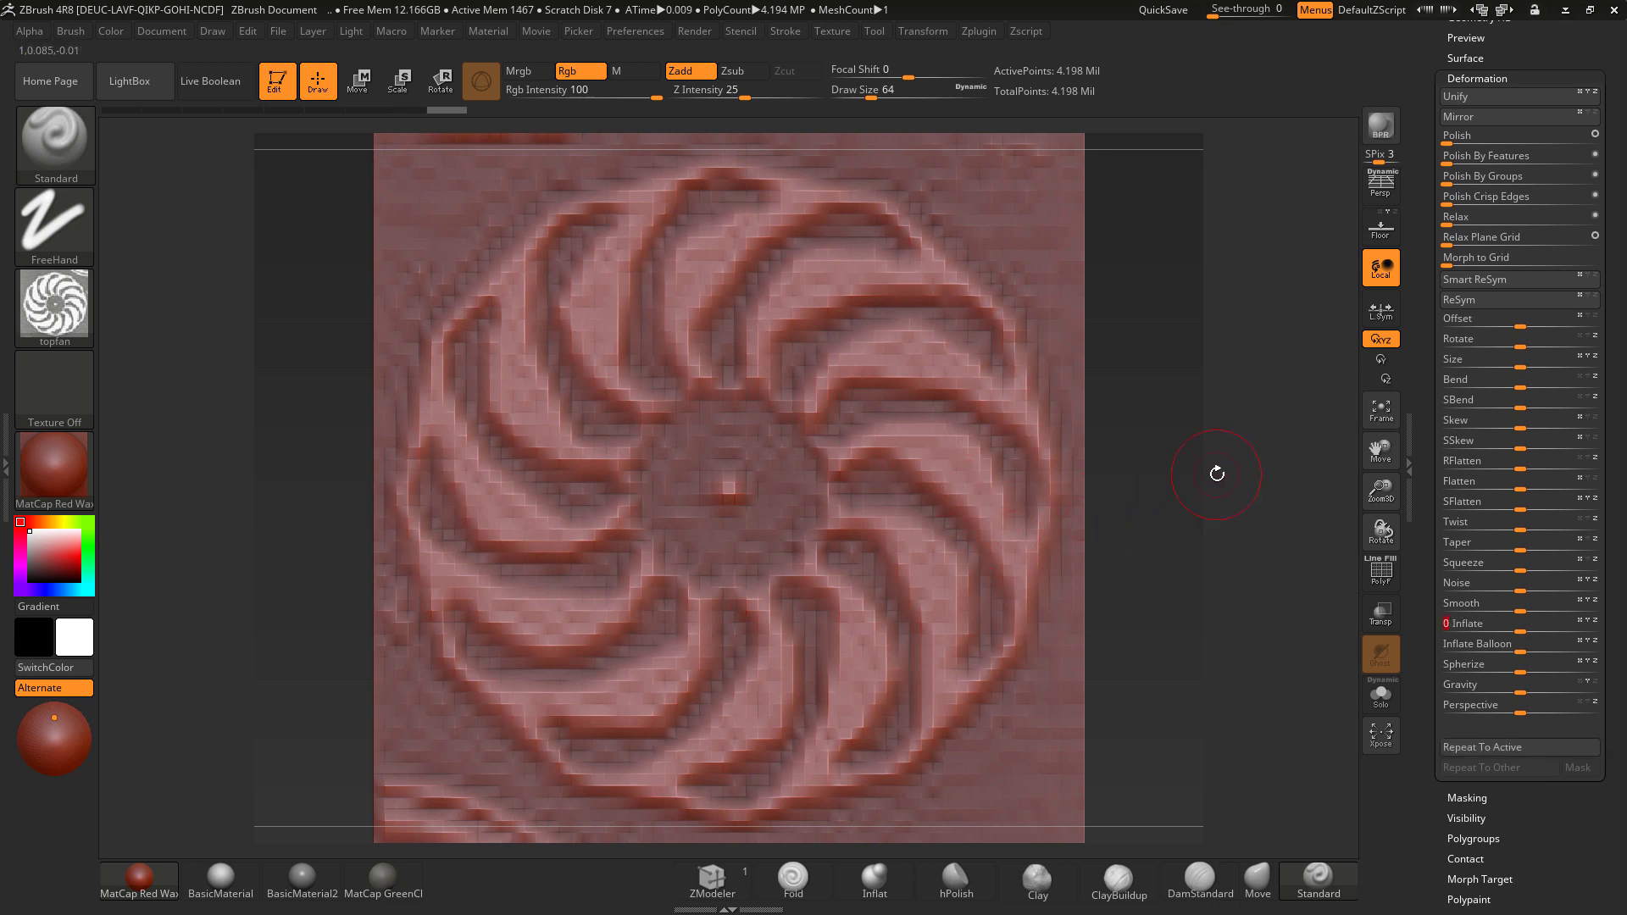
{"action": "key", "text": "ctrl+z"}
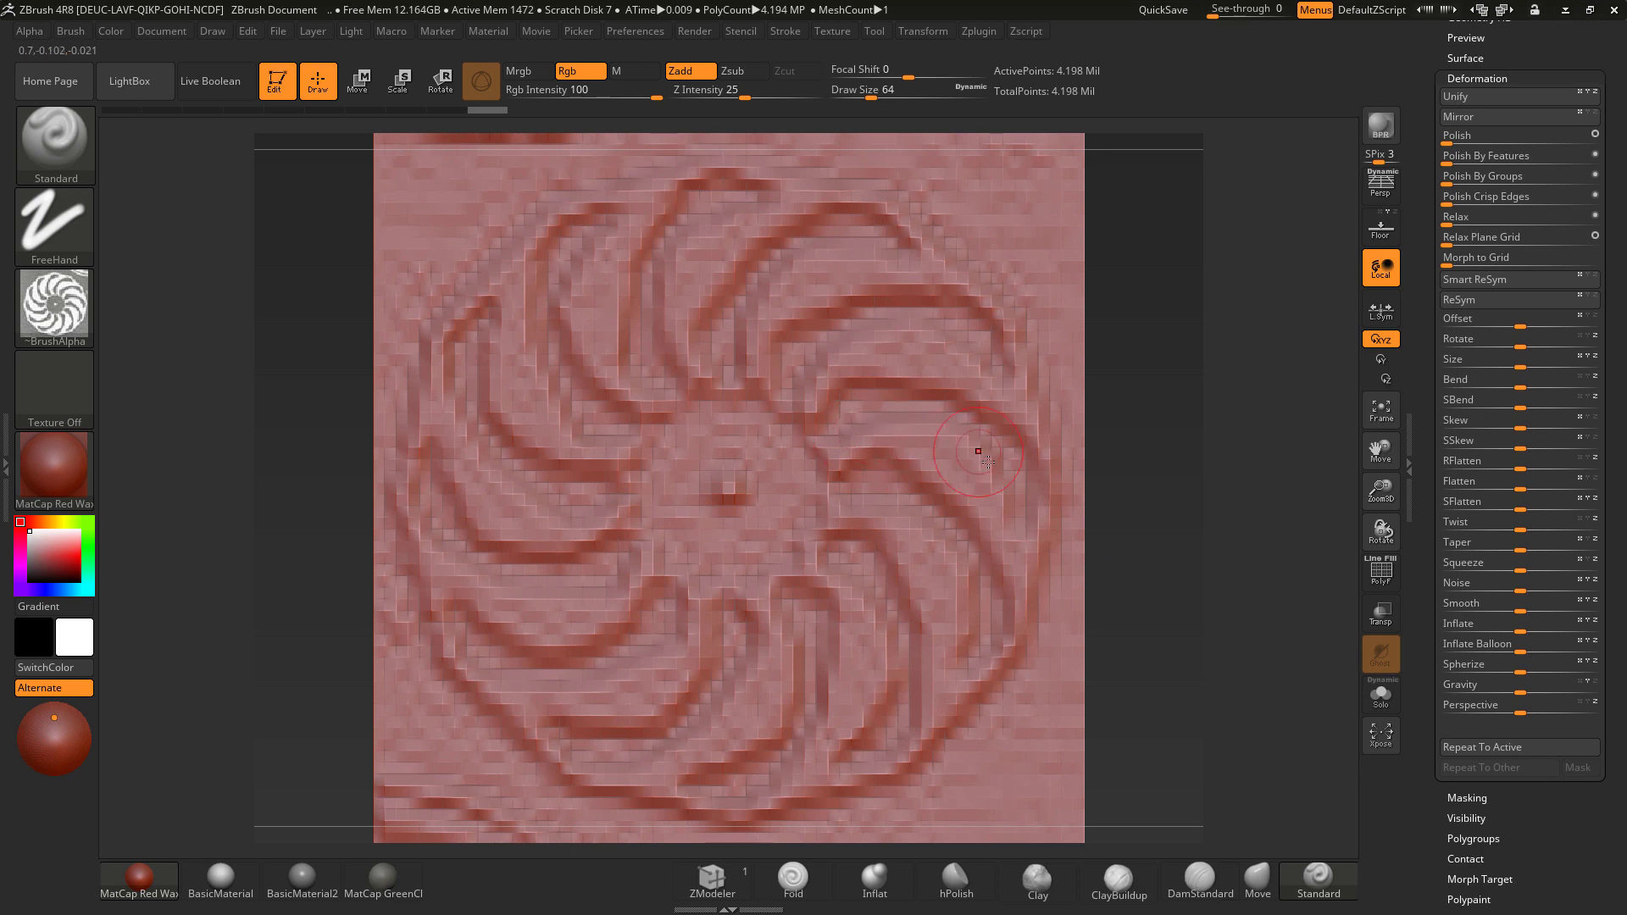
{"action": "left_click", "coordinate": [1163, 531], "text": "ctrl"}
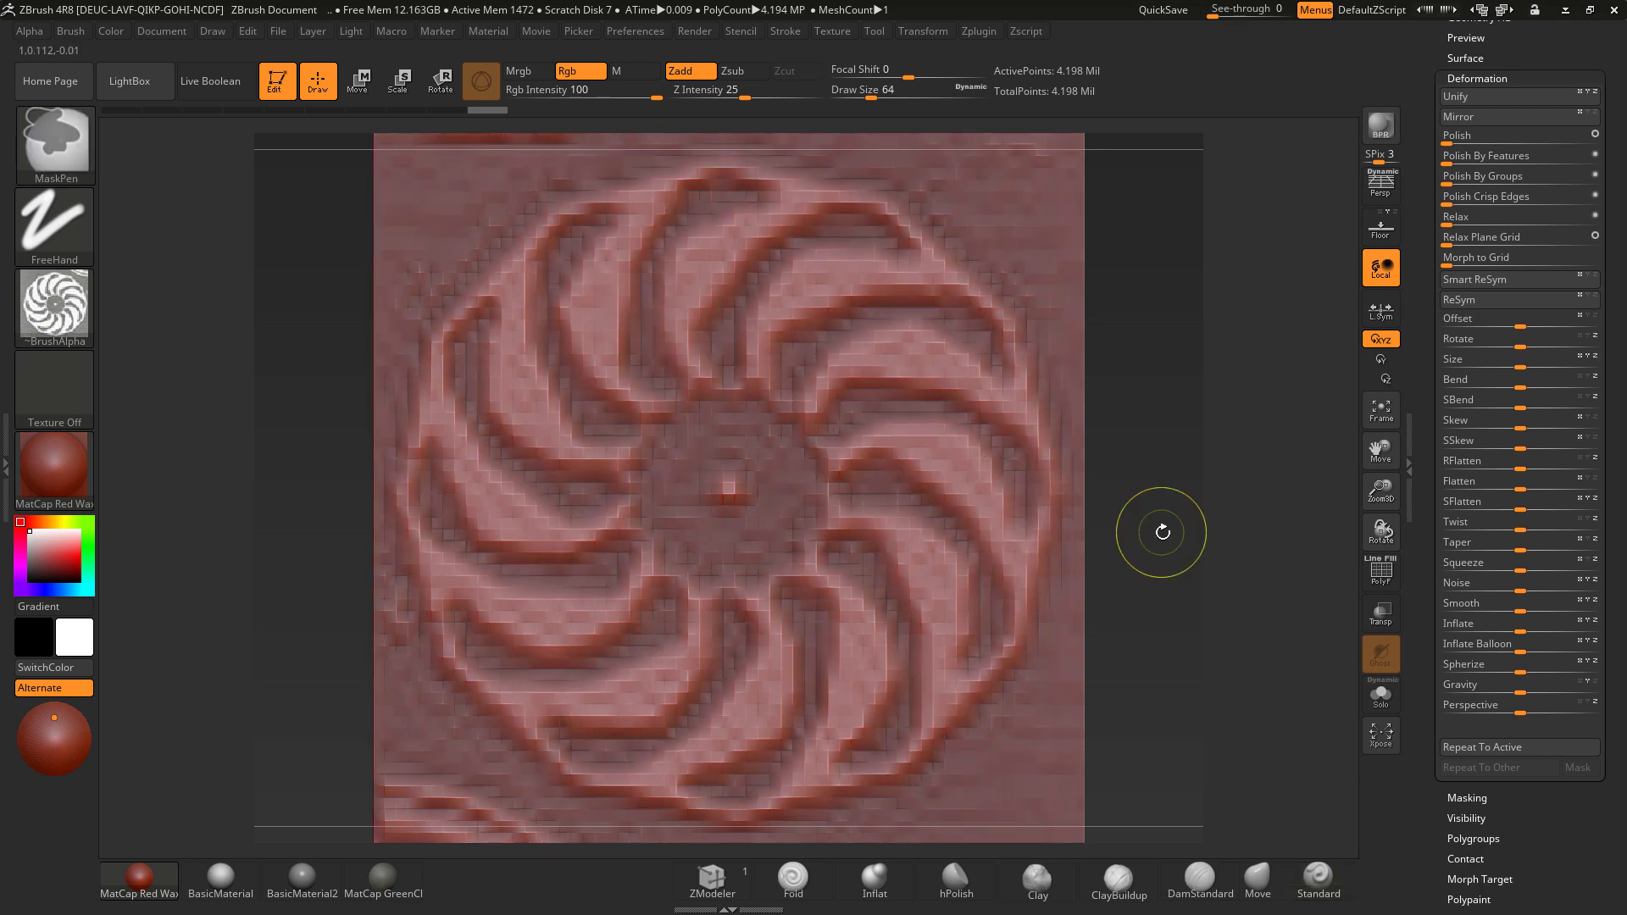
{"action": "left_click", "coordinate": [1165, 532], "text": "ctrl"}
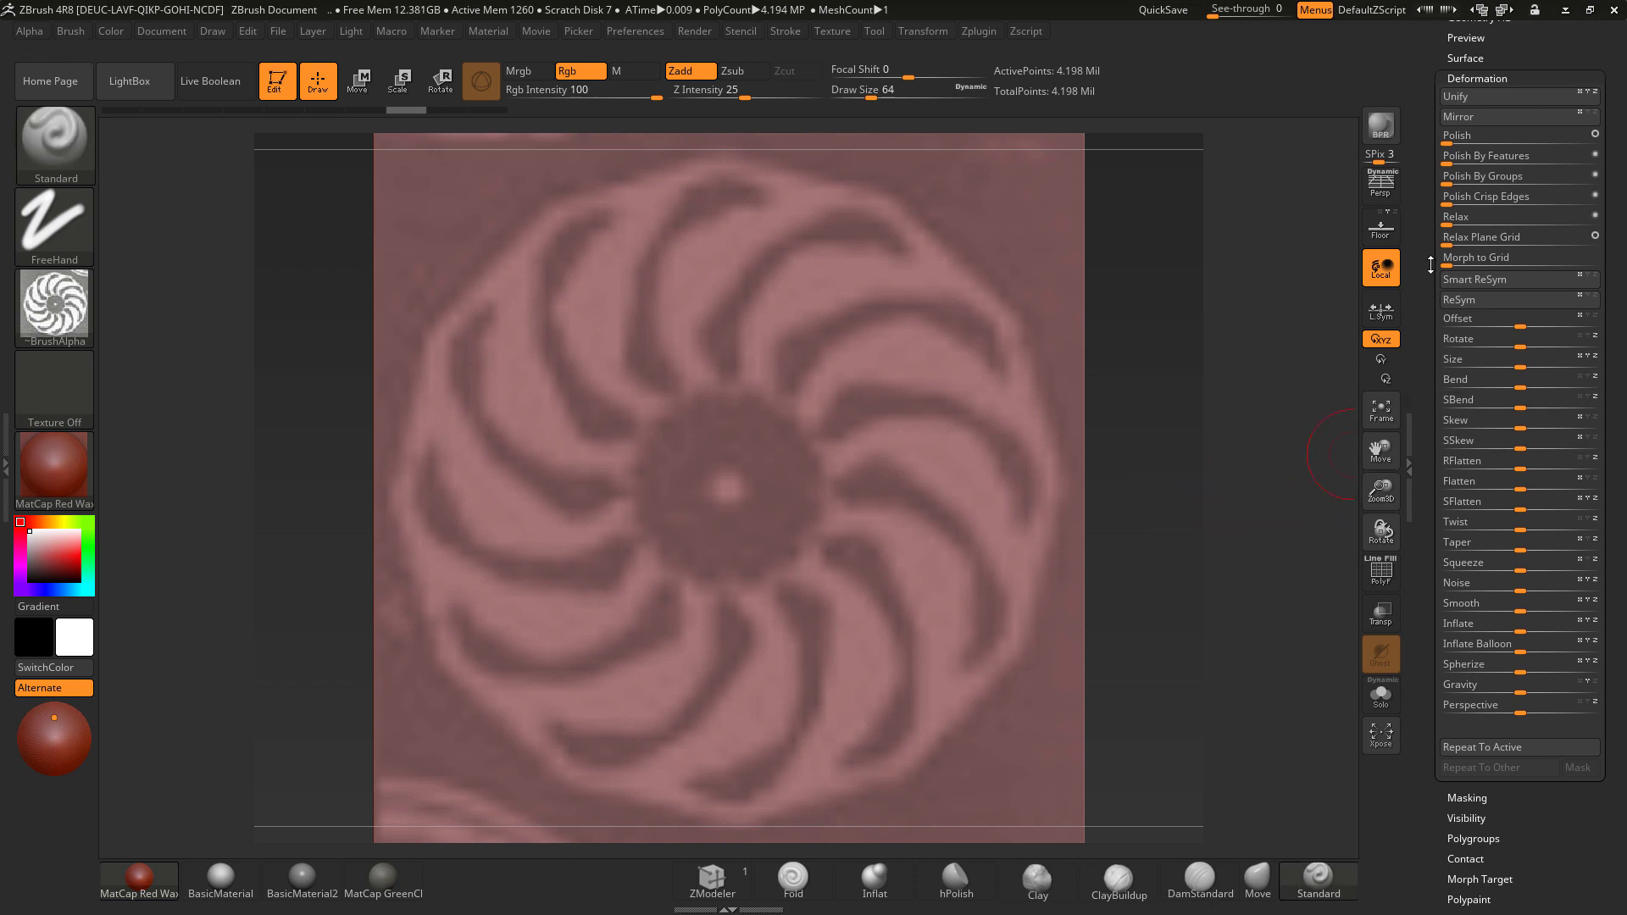
{"action": "scroll", "coordinate": [1611, 245], "scroll_direction": "up", "scroll_amount": 2}
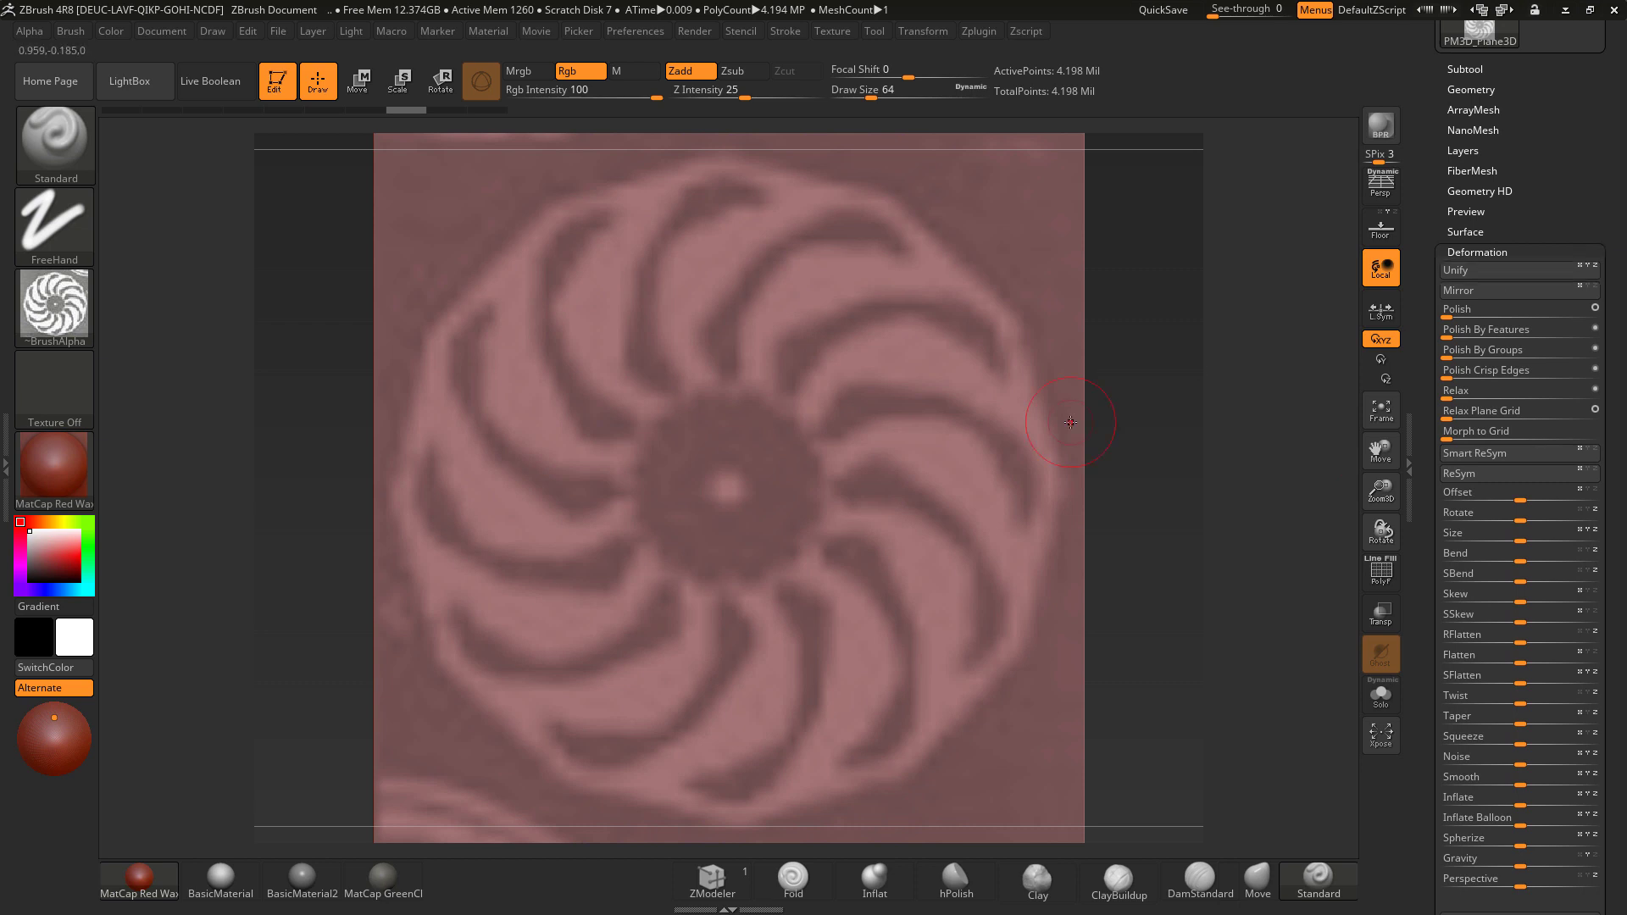
{"action": "key", "text": "ctrl+z"}
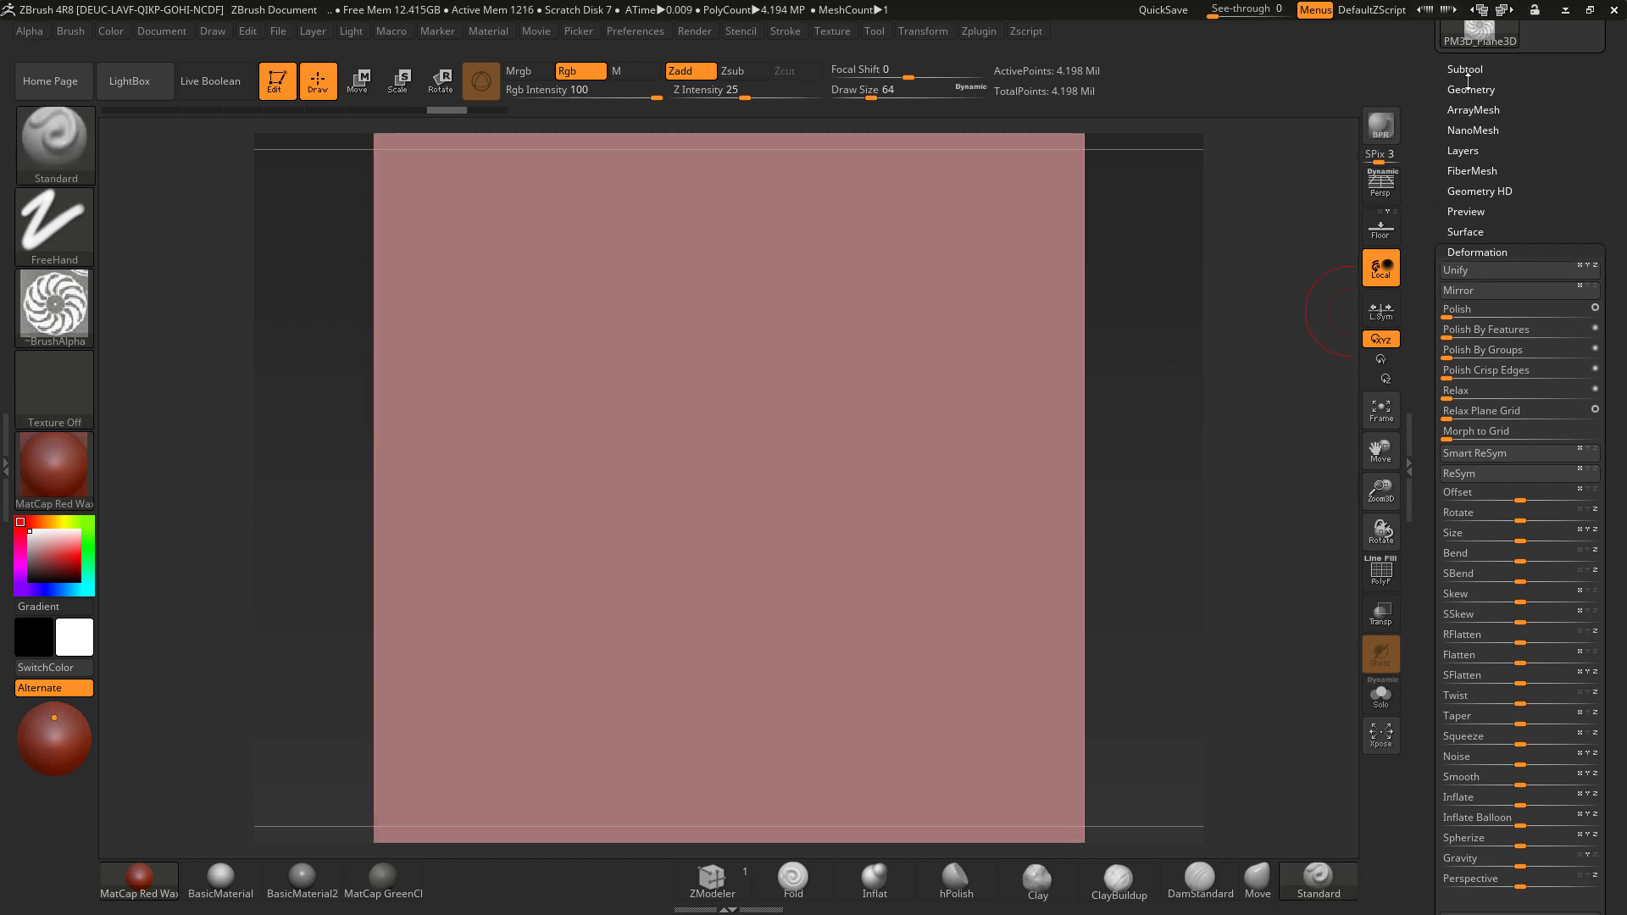
Step: Divide the plane once more to about 16.78 million polygons, reapply Mask By Alpha, and show Deformation
{"action": "left_click", "coordinate": [1469, 86]}
{"action": "left_click", "coordinate": [1468, 241]}
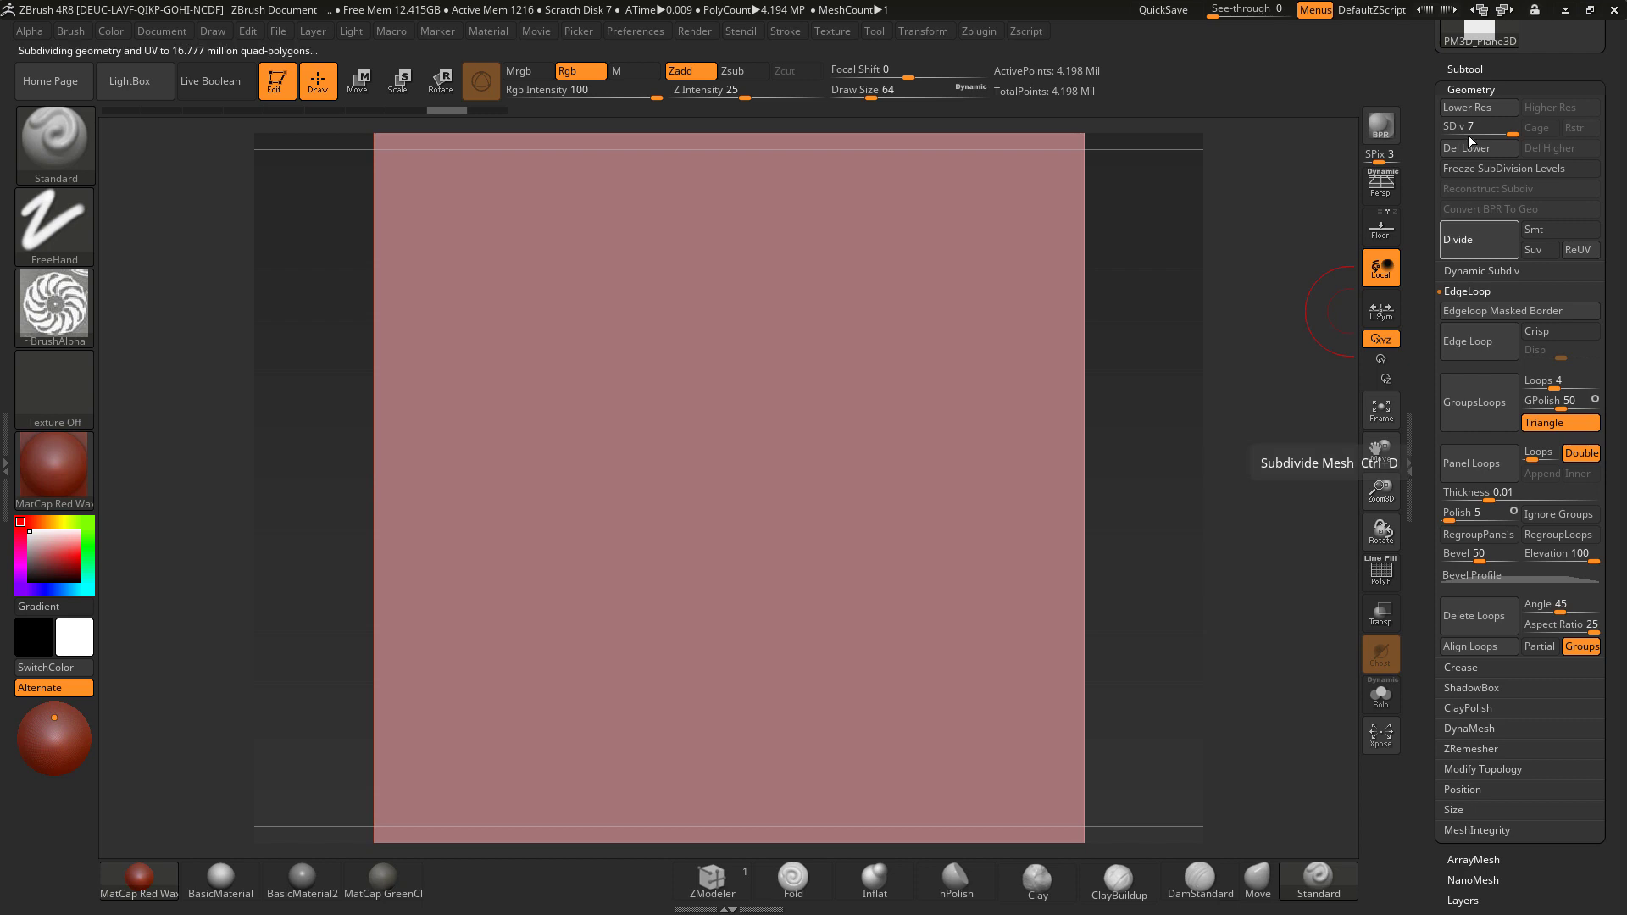
{"action": "scroll", "coordinate": [1615, 635], "scroll_direction": "down", "scroll_amount": 5}
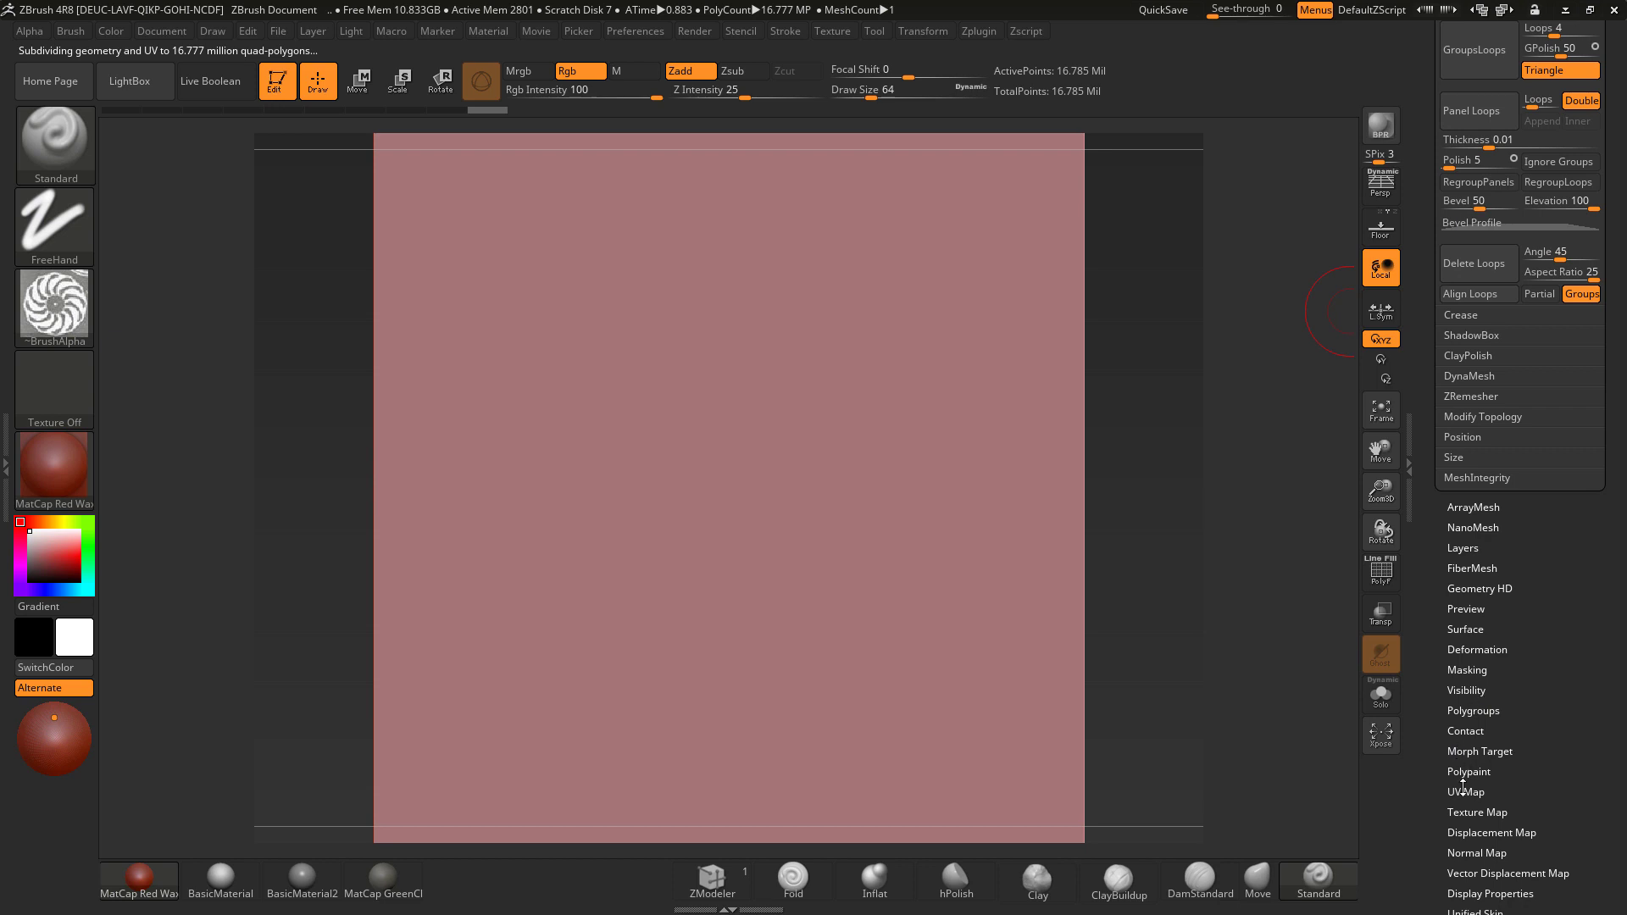
{"action": "left_click", "coordinate": [1465, 669]}
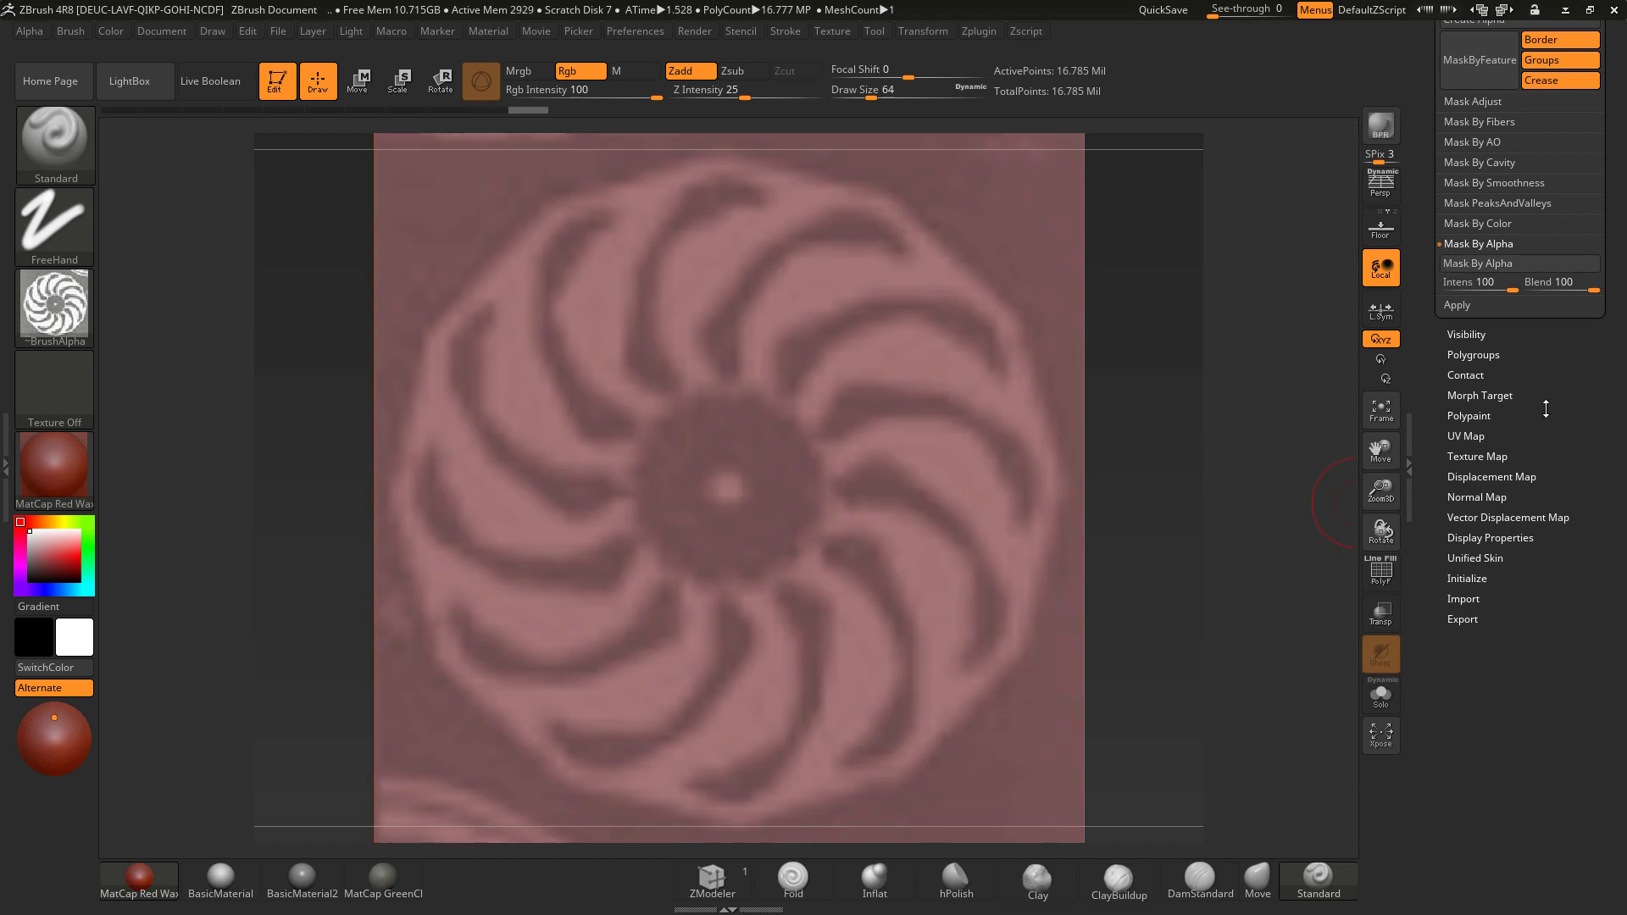
{"action": "scroll", "coordinate": [1546, 409], "scroll_direction": "up", "scroll_amount": 5}
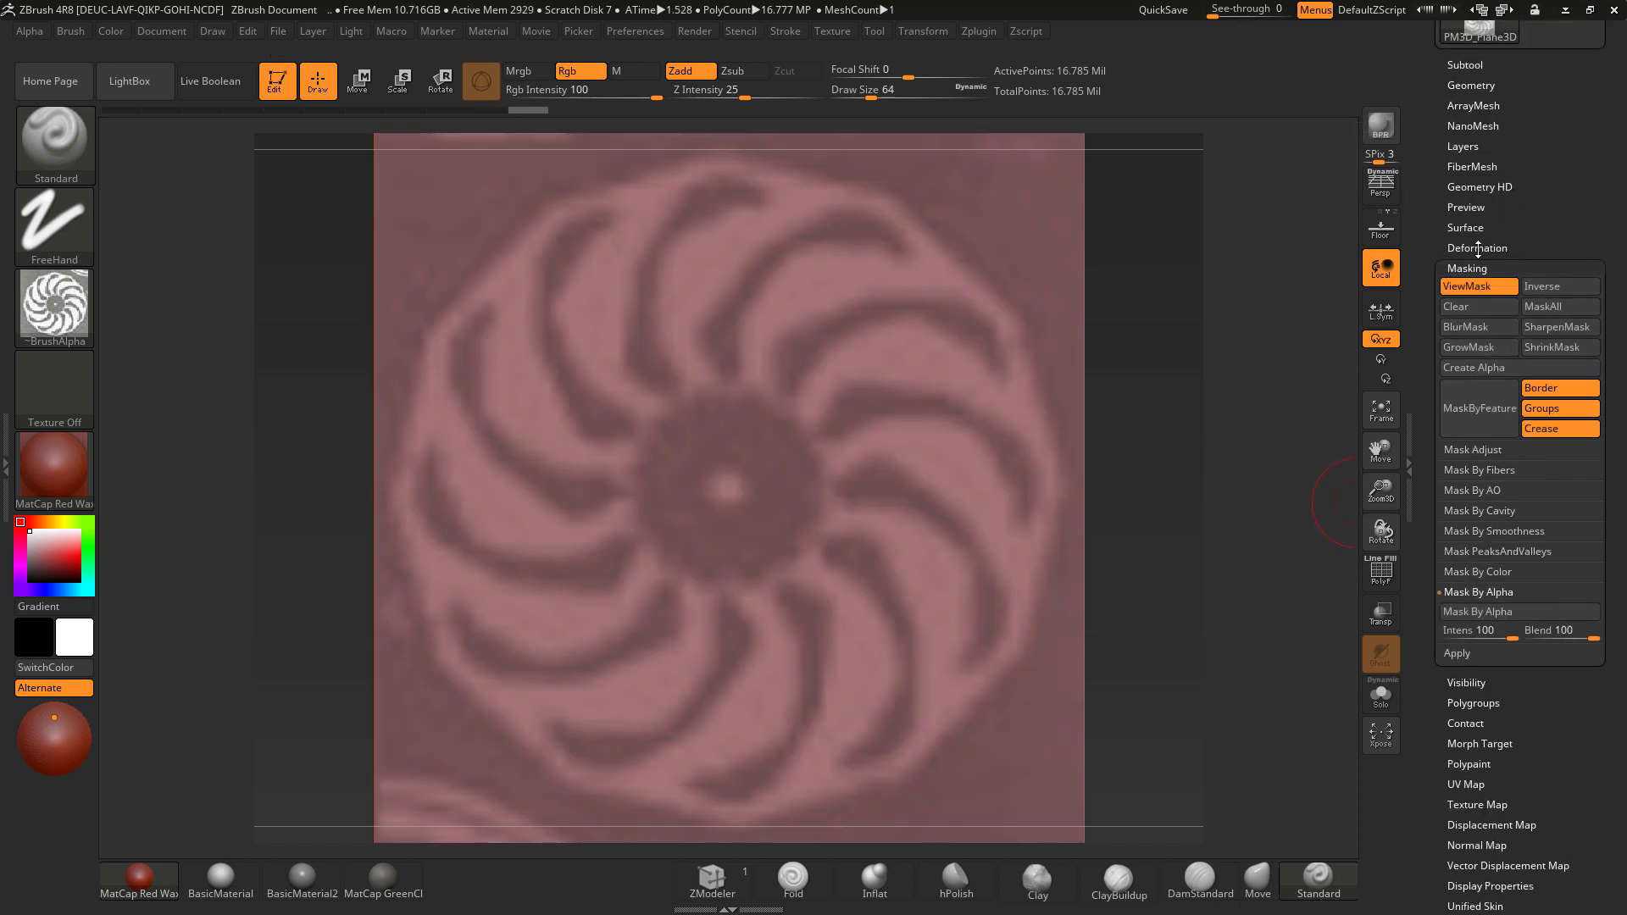
{"action": "left_click", "coordinate": [1478, 248]}
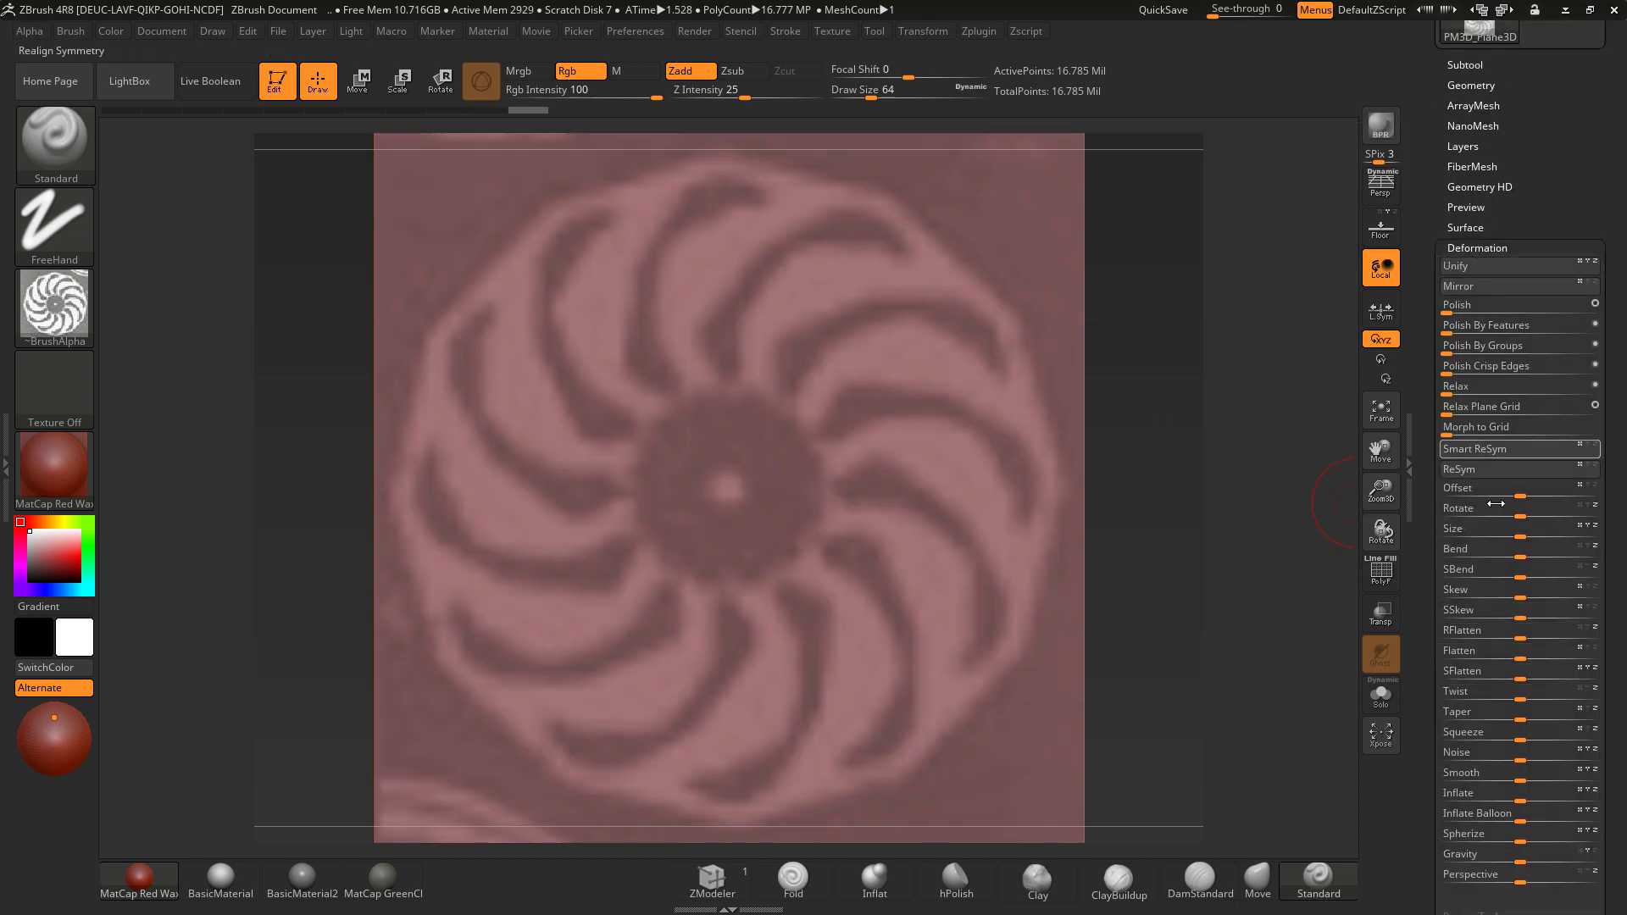
Step: Inflate the spiral relief by 2, undoing a stronger inflation attempt
{"action": "left_click", "coordinate": [1523, 800]}
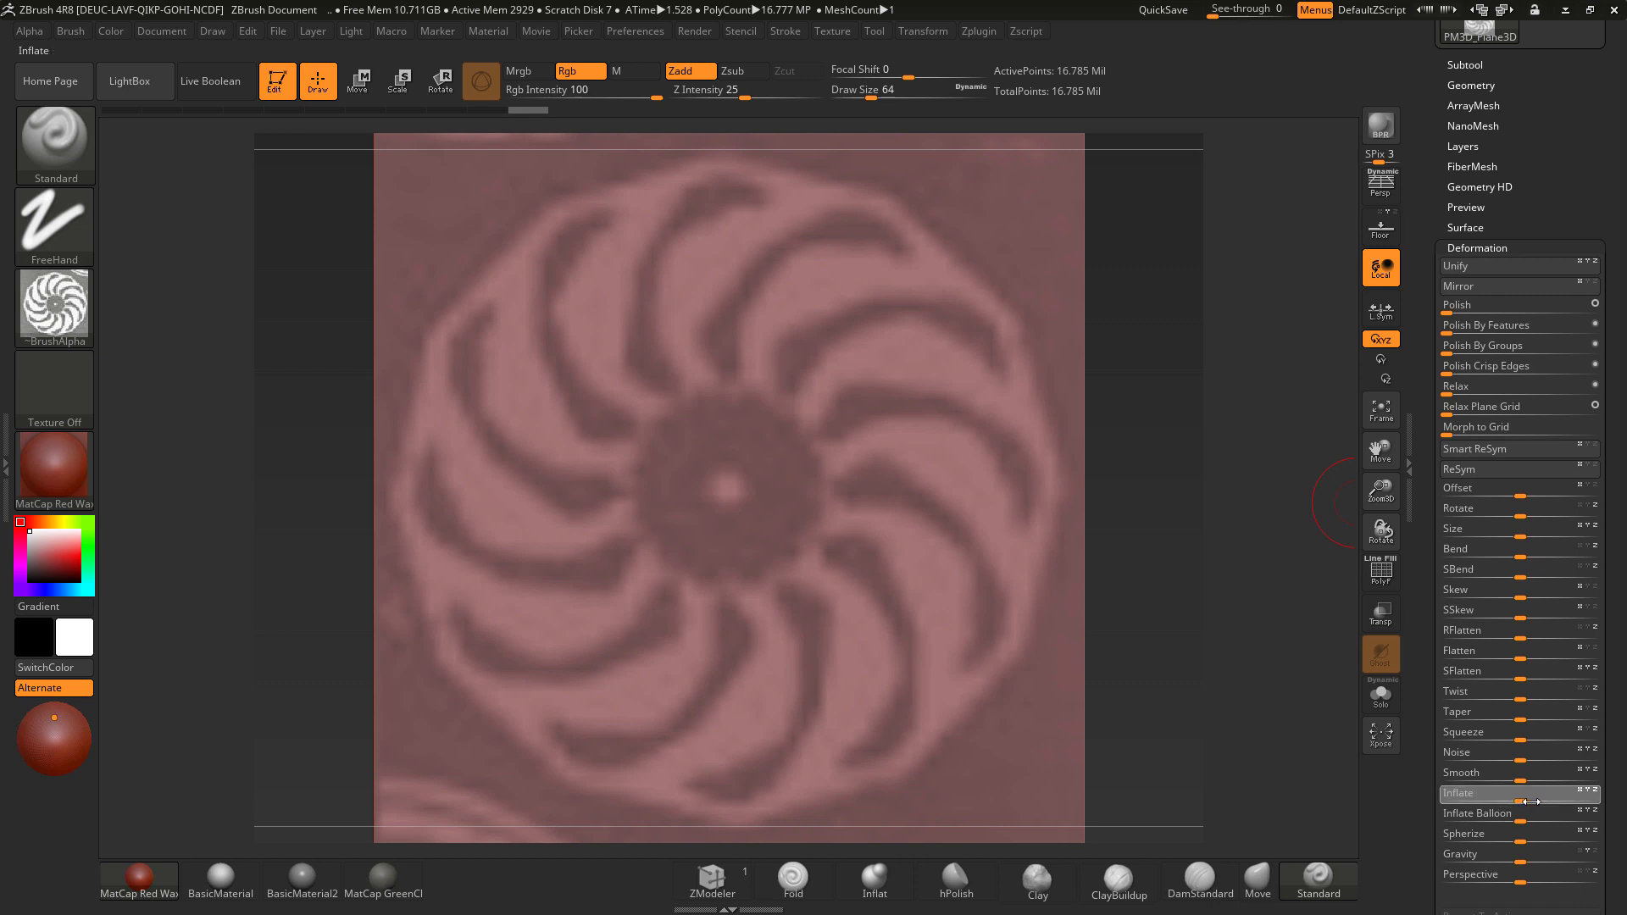
{"action": "left_click_drag", "start_coordinate": [1531, 801], "coordinate": [1532, 801]}
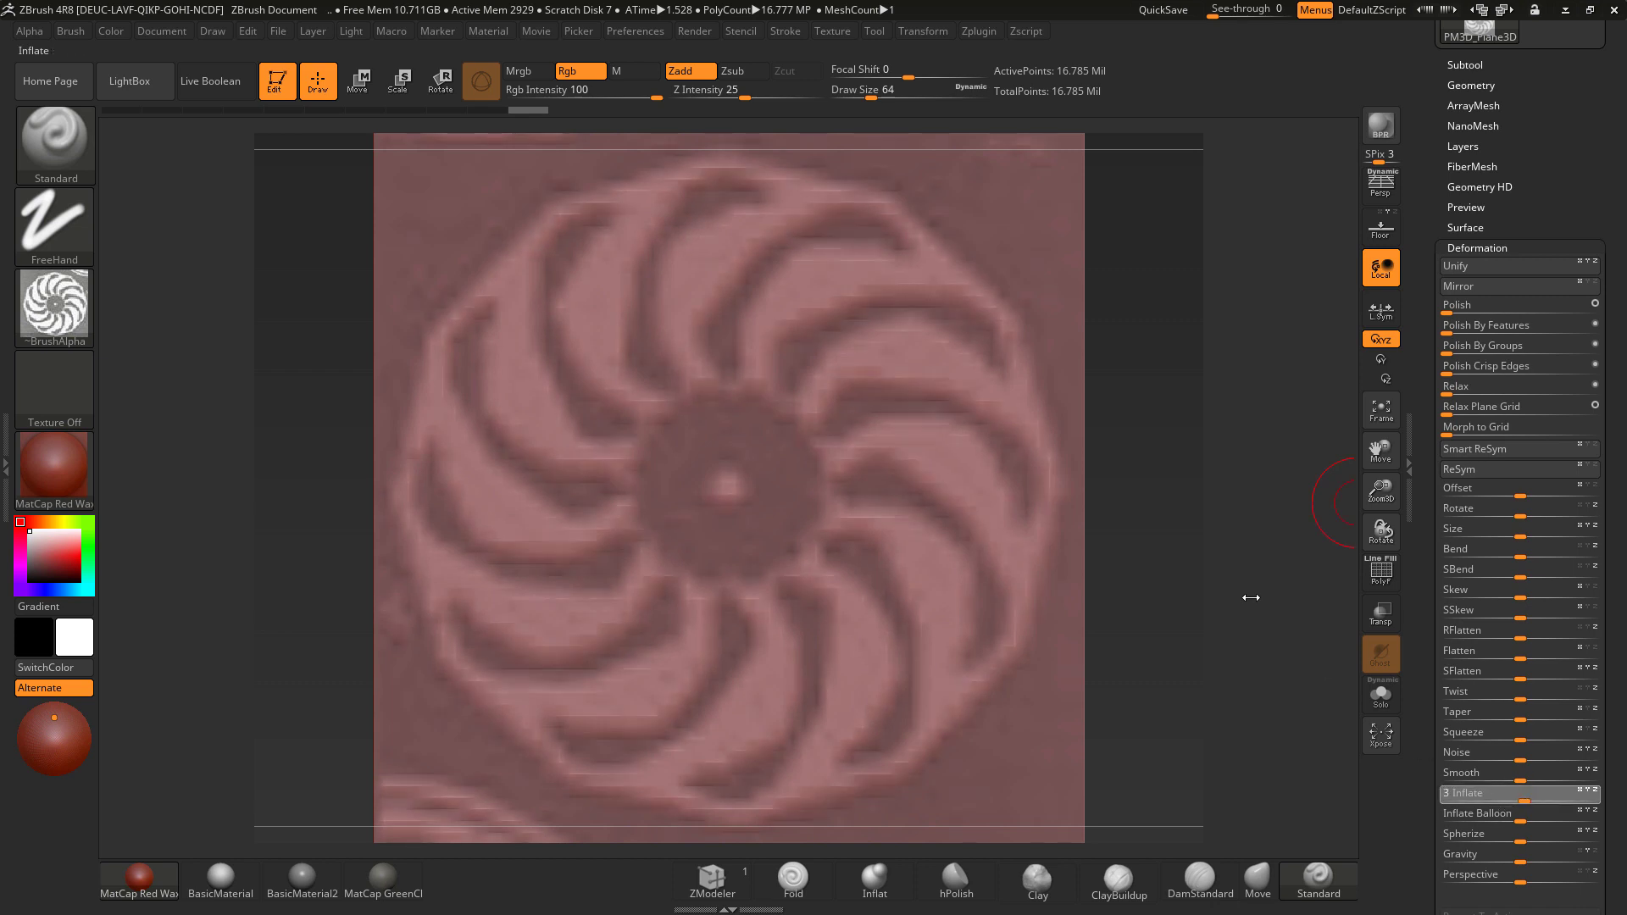
{"action": "left_click_drag", "start_coordinate": [1251, 597], "coordinate": [1243, 594]}
{"action": "left_click_drag", "start_coordinate": [1317, 680], "coordinate": [1517, 801]}
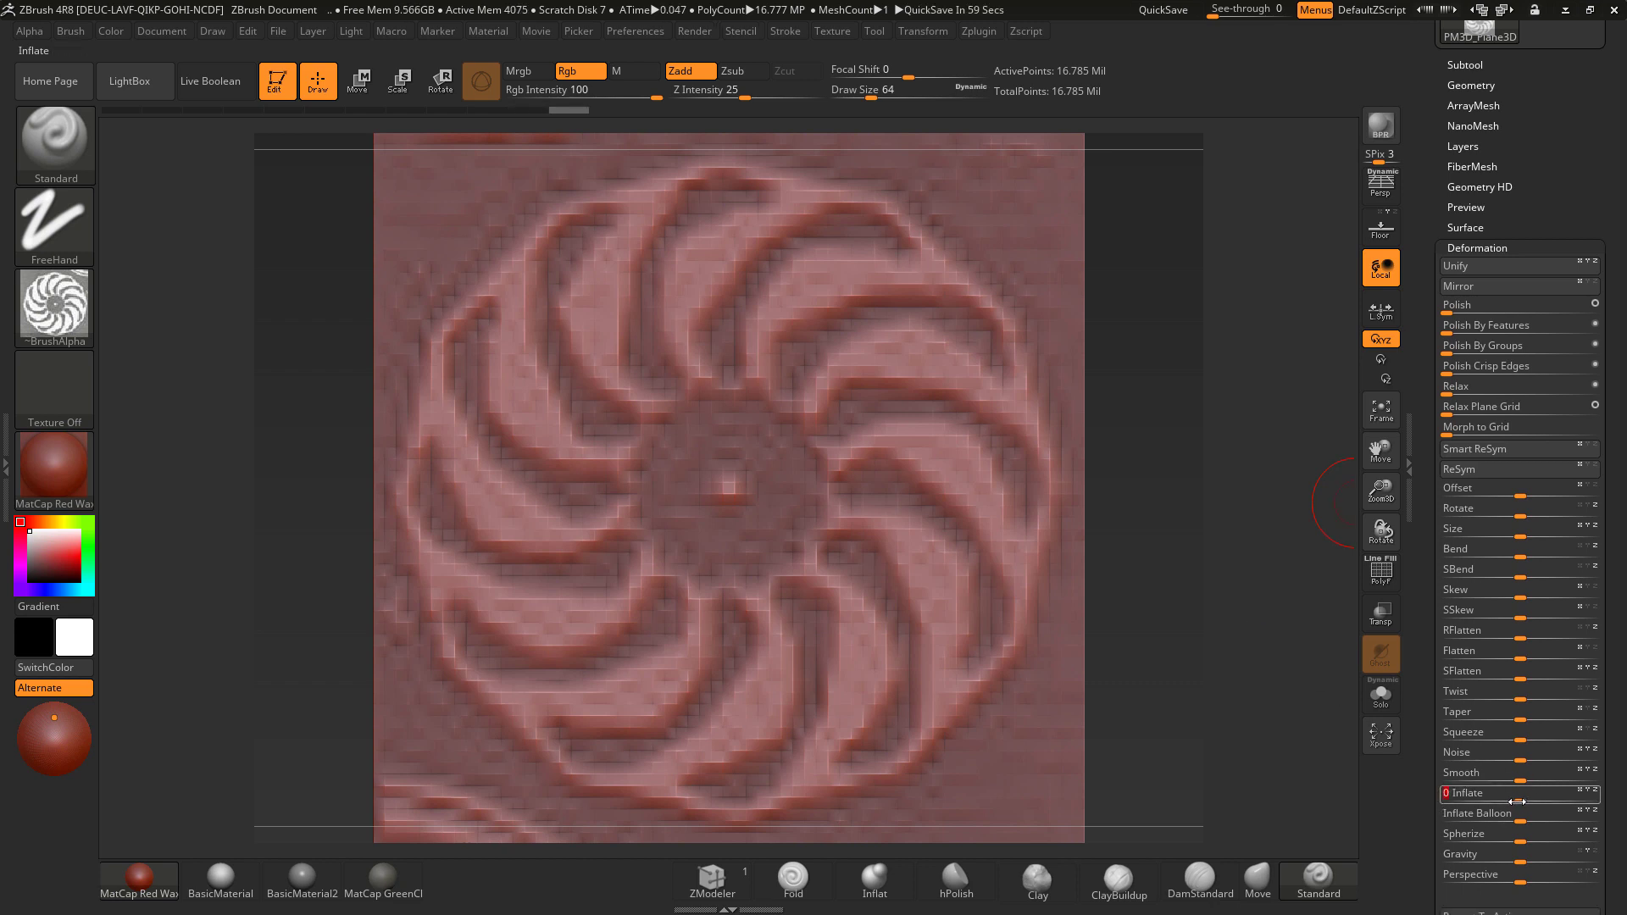
{"action": "key", "text": "ctrl"}
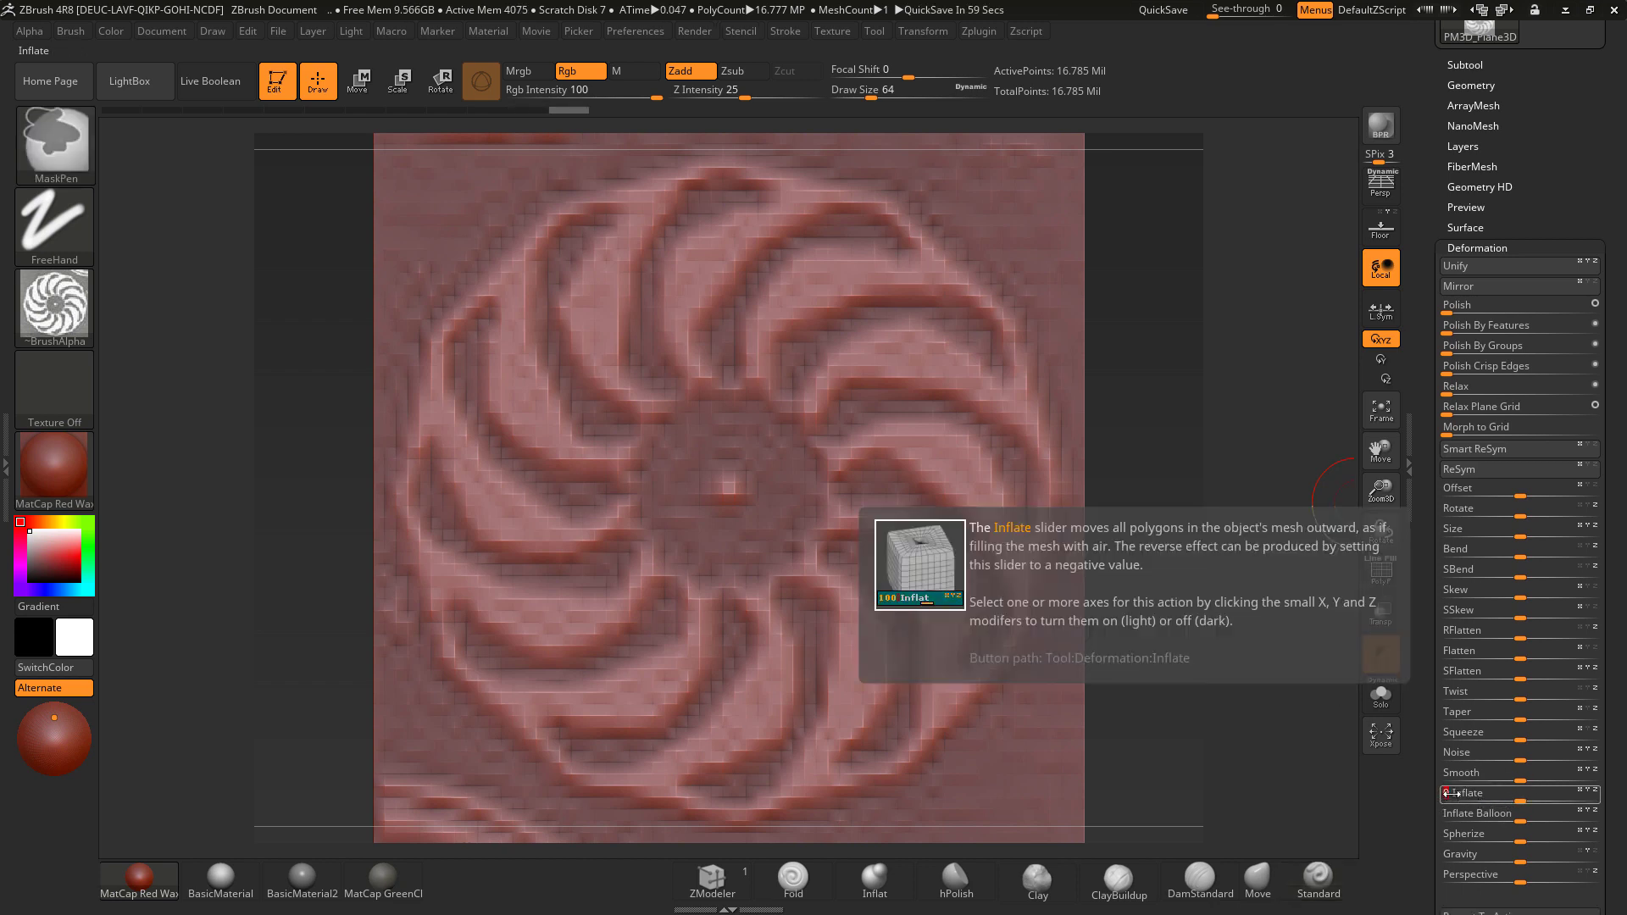
{"action": "key", "text": "ctrl+z"}
{"action": "left_click_drag", "start_coordinate": [1449, 794], "coordinate": [1477, 792]}
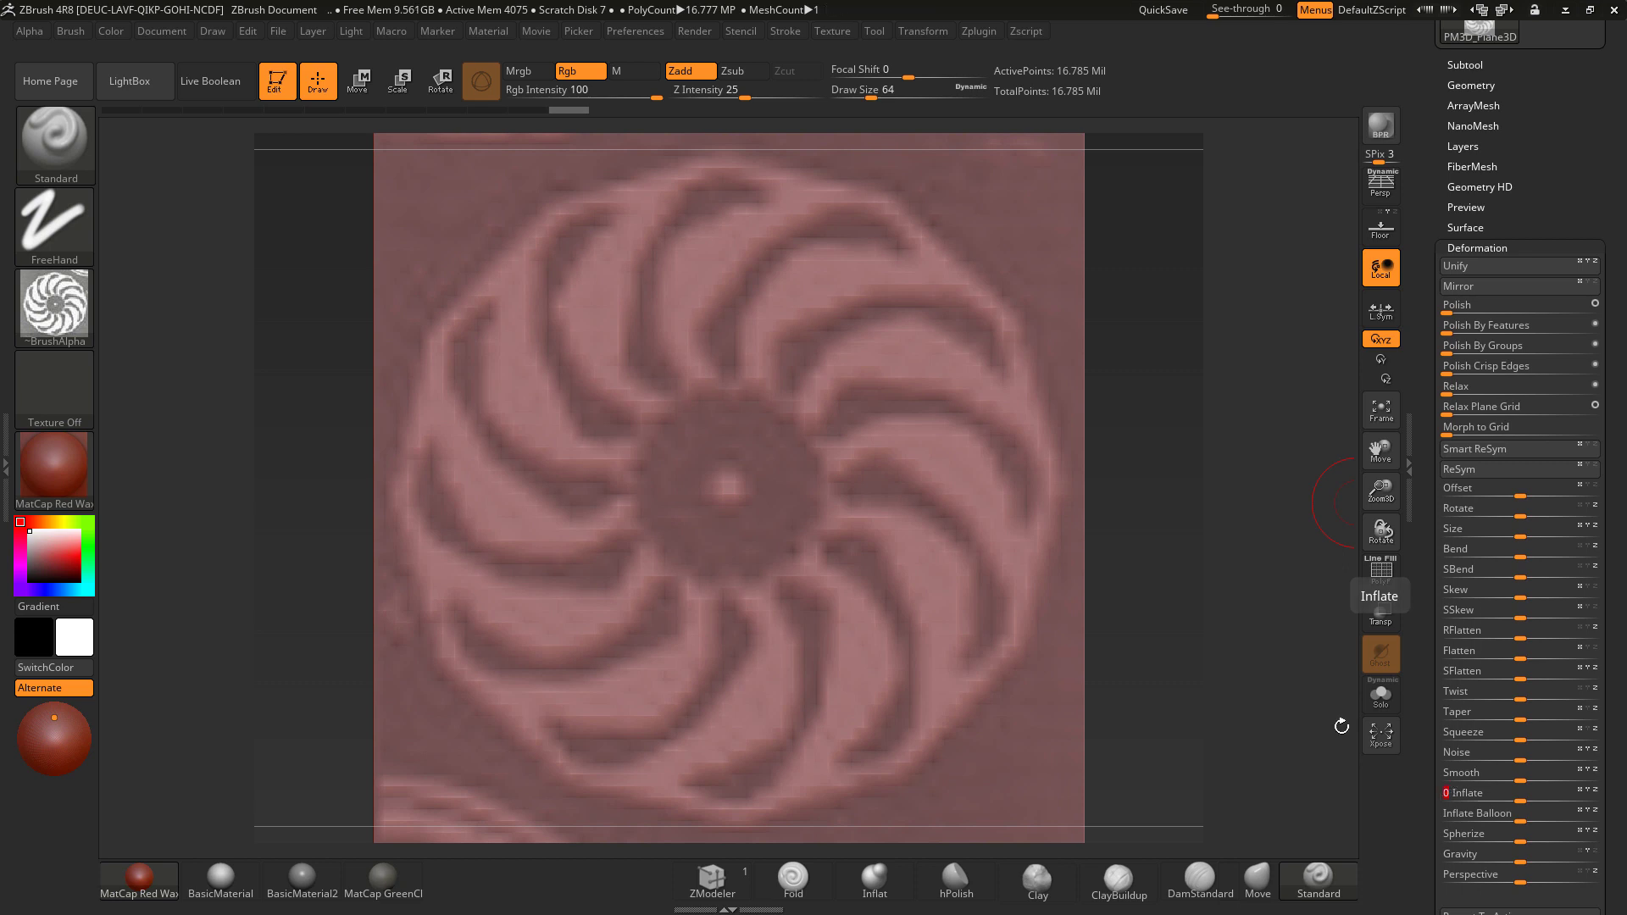
Step: Clear the mask and smooth the raised relief with Smooth 2
{"action": "key", "text": "ctrl"}
{"action": "left_click", "coordinate": [1213, 577], "text": "ctrl"}
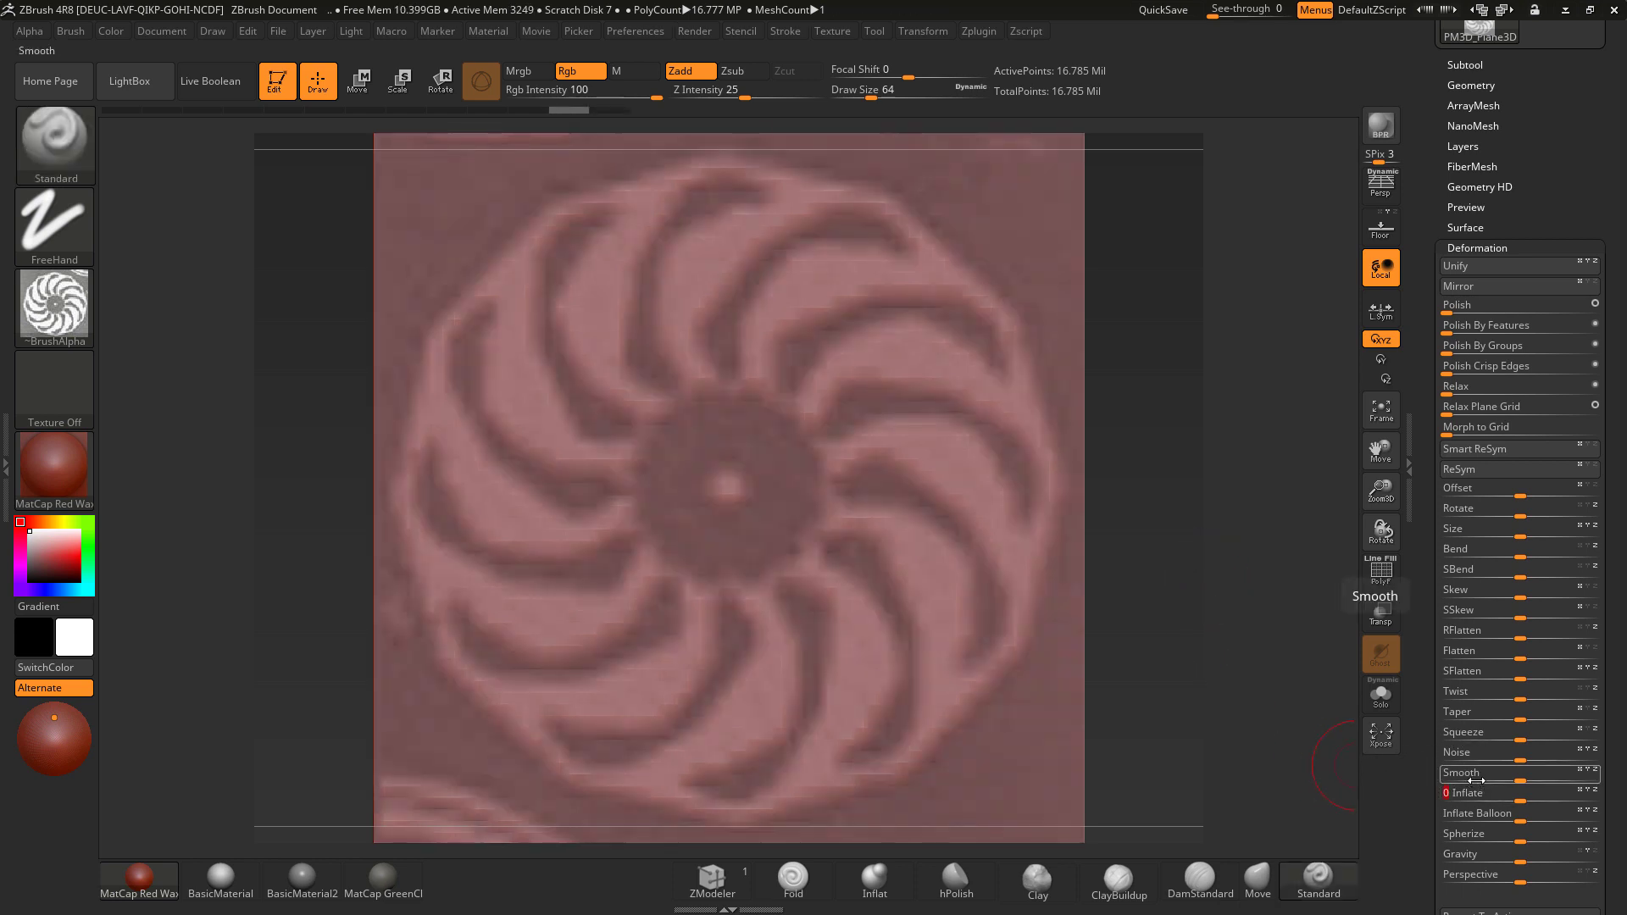
{"action": "left_click_drag", "start_coordinate": [1450, 778], "coordinate": [1446, 776]}
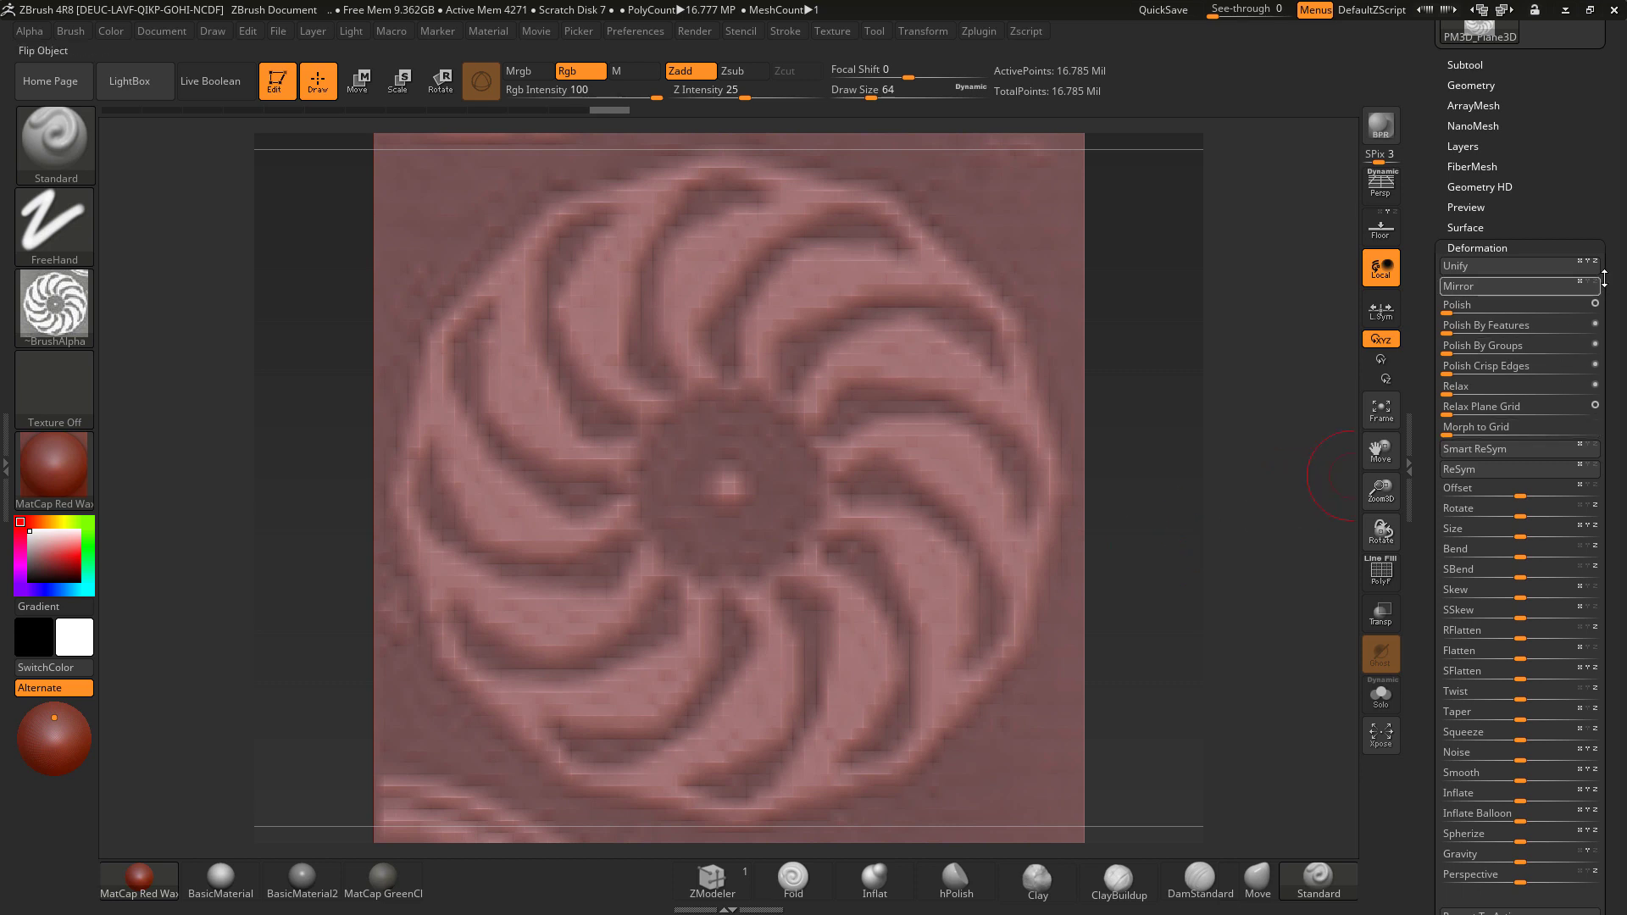
Step: Load a ZSphere as the current tool and expand Tool > Rigging to show Bind Mesh
{"action": "scroll", "coordinate": [1577, 368], "scroll_direction": "up", "scroll_amount": 3}
{"action": "left_click", "coordinate": [1465, 373]}
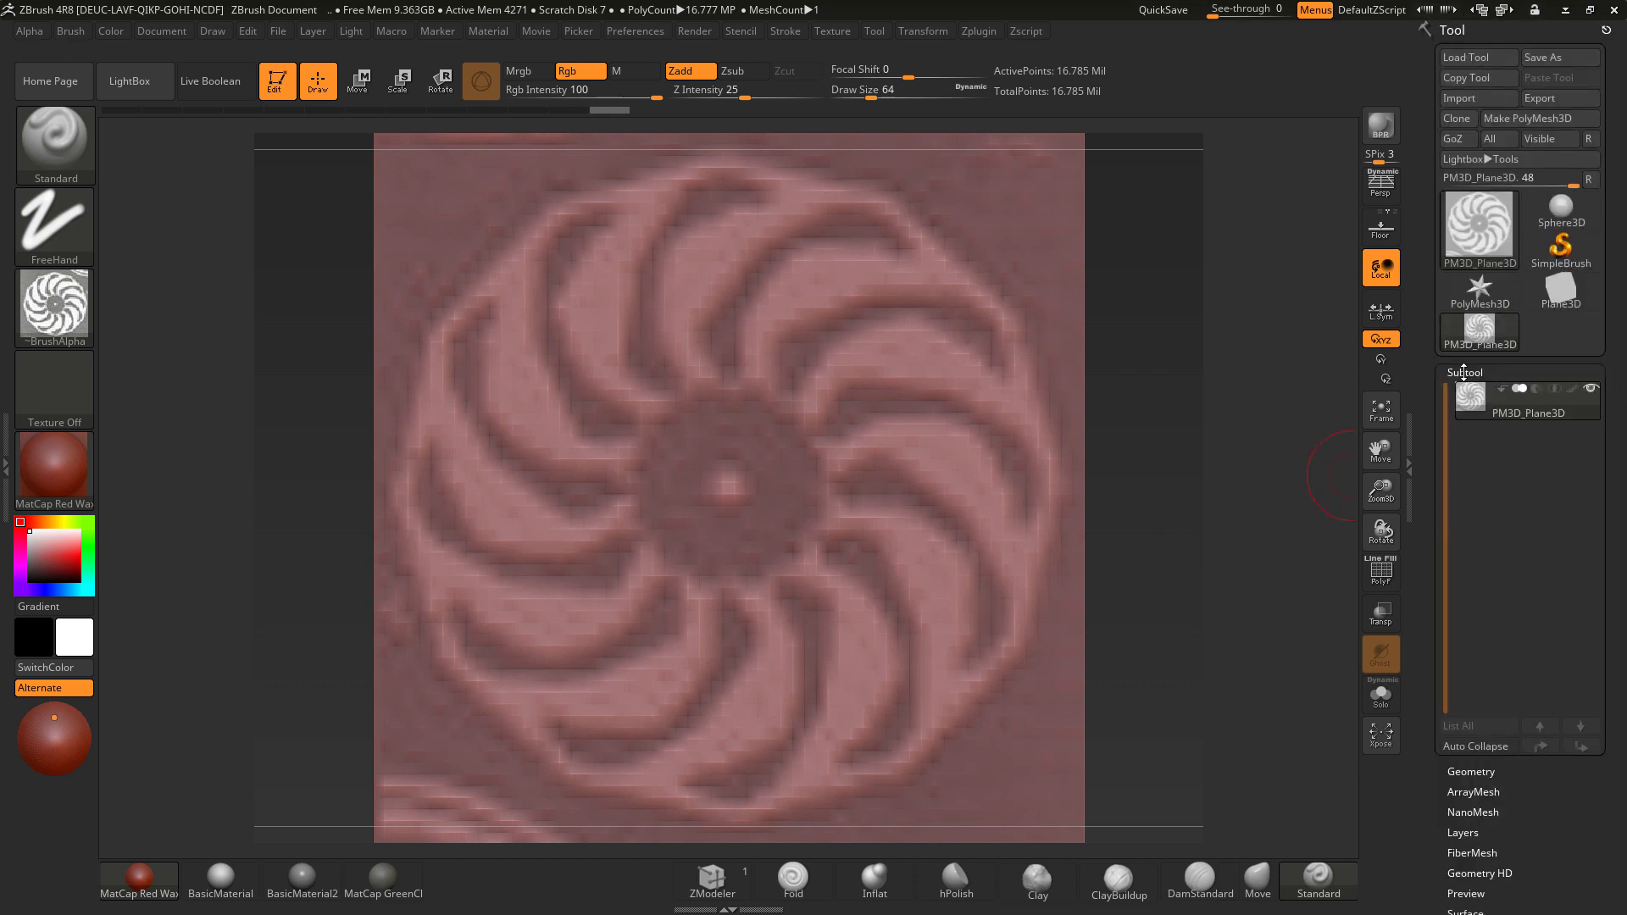
{"action": "left_click_drag", "start_coordinate": [1619, 525], "coordinate": [1620, 467]}
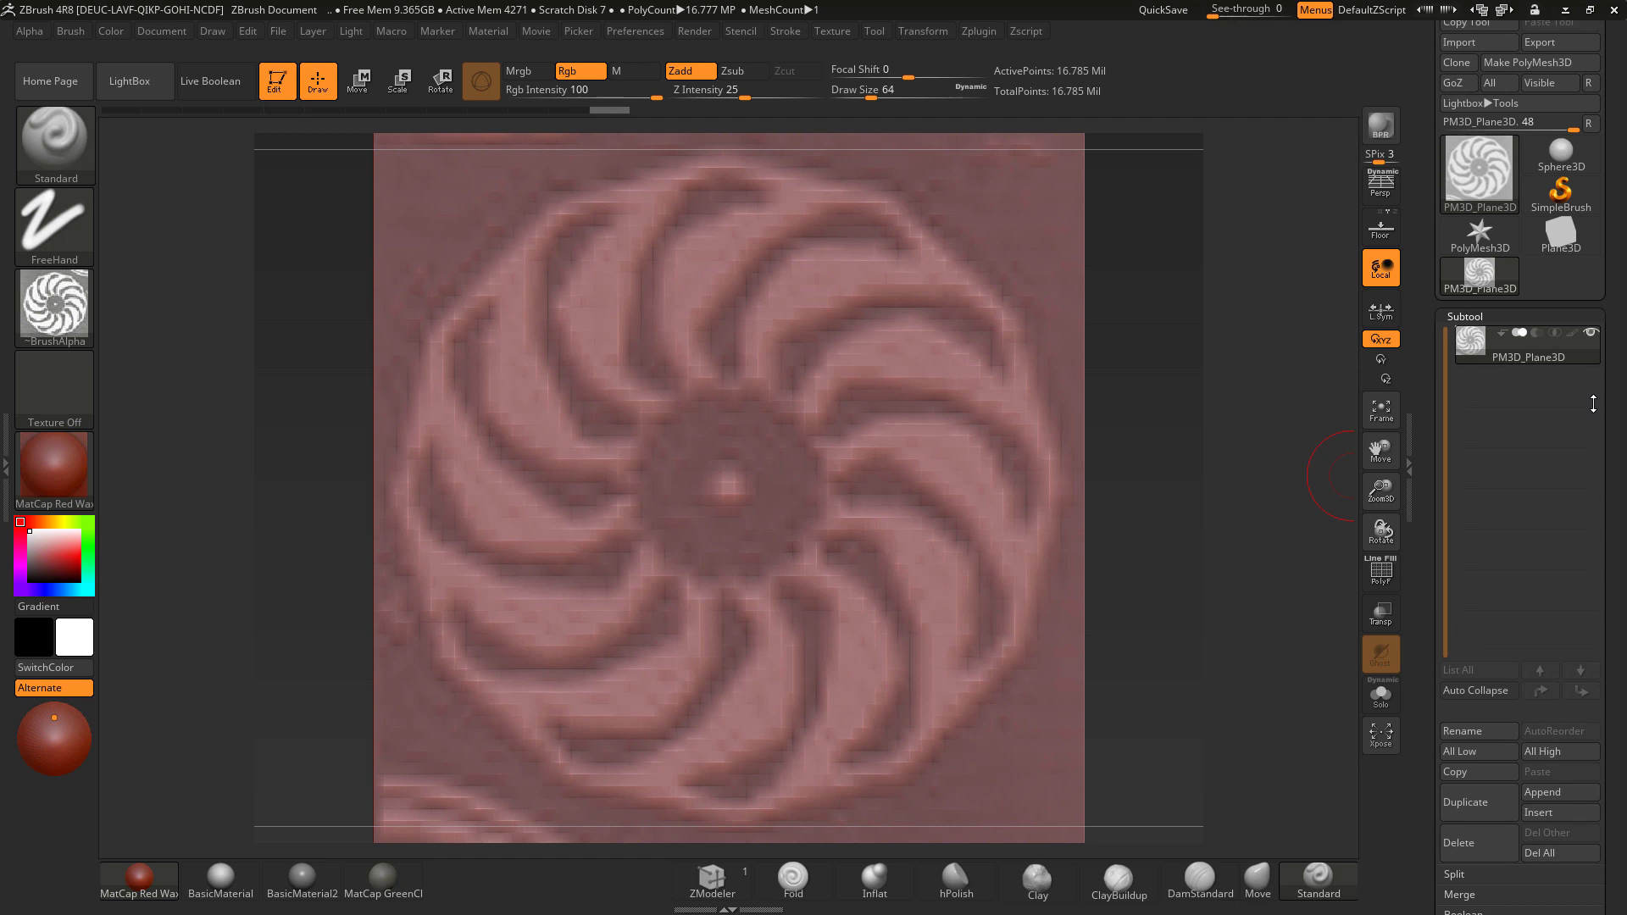
{"action": "left_click", "coordinate": [1467, 166]}
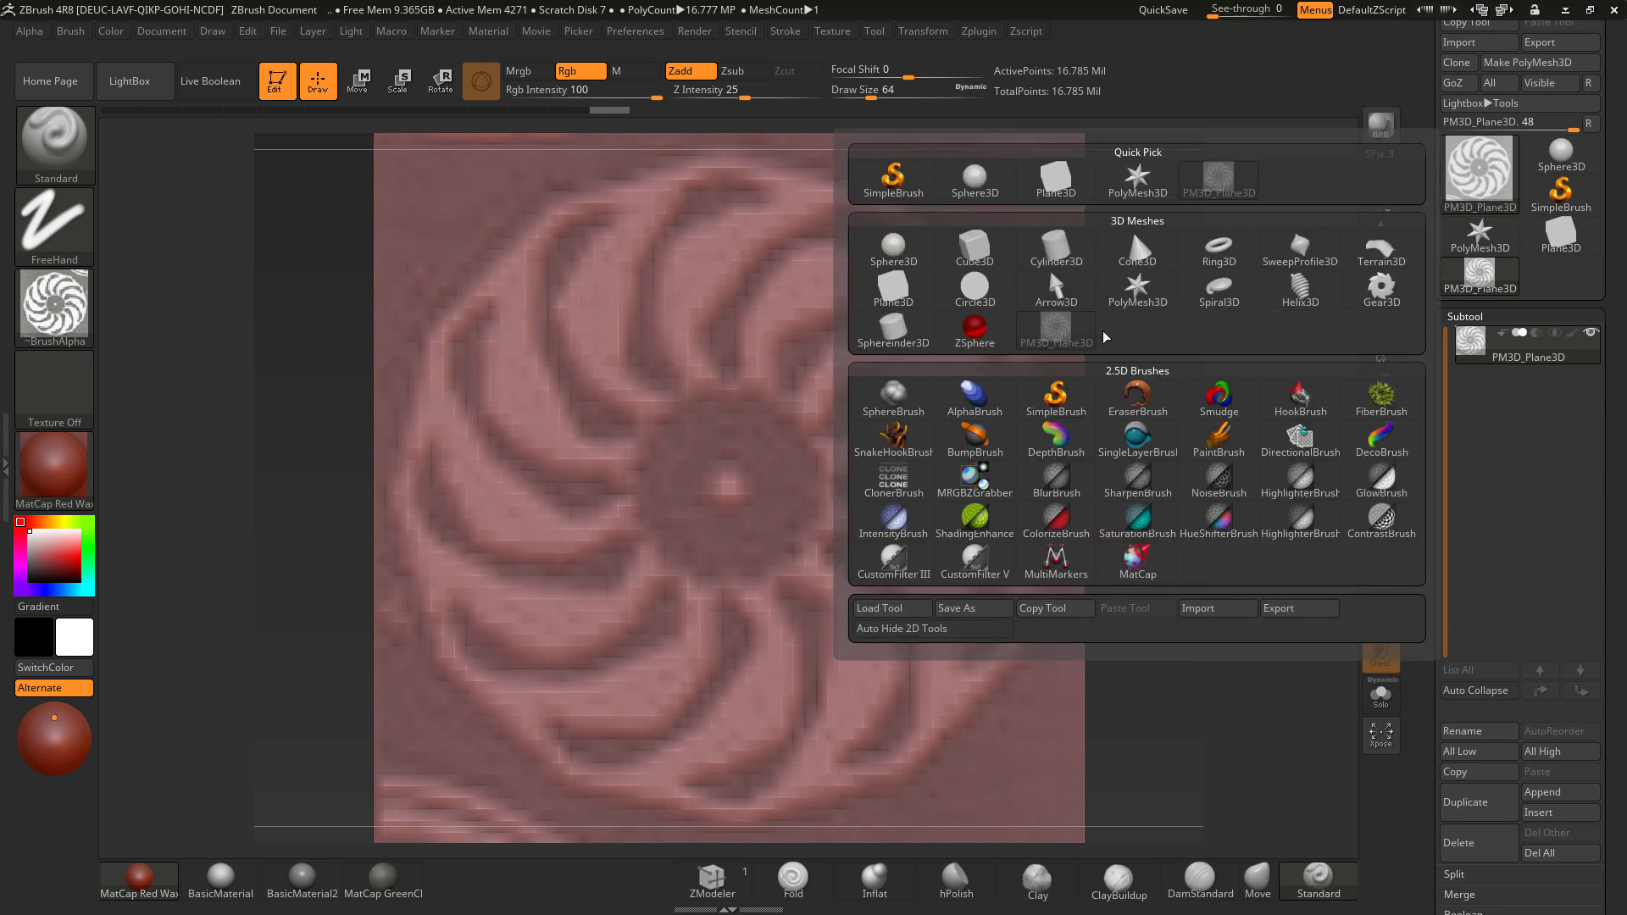
{"action": "left_click", "coordinate": [975, 331]}
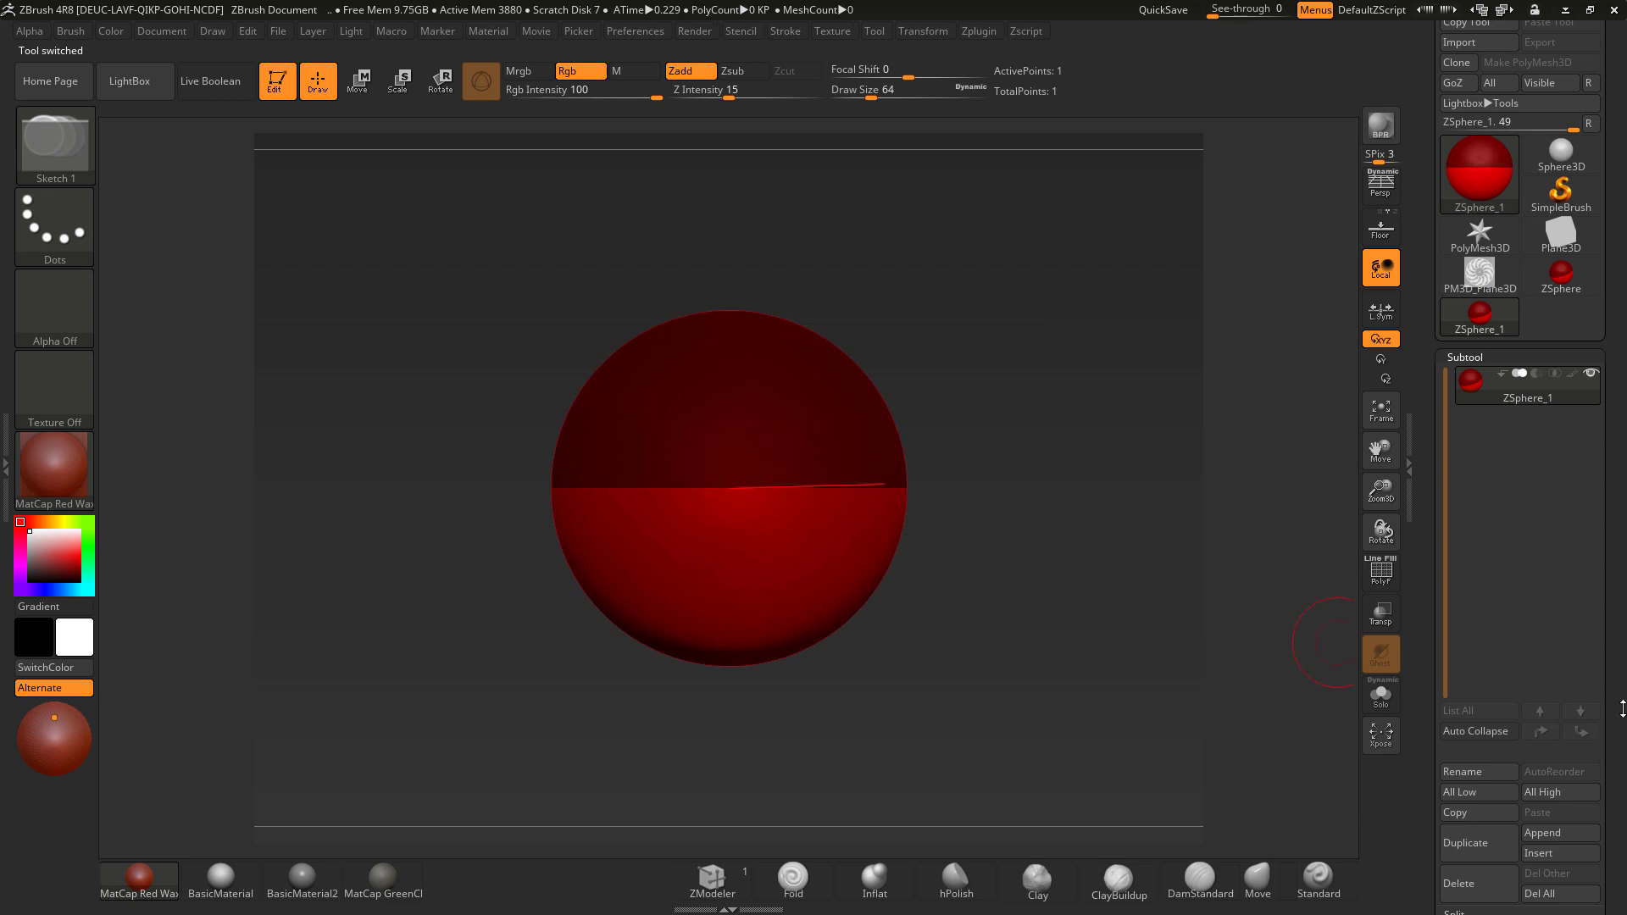
{"action": "scroll", "coordinate": [1623, 710], "scroll_direction": "down", "scroll_amount": 5}
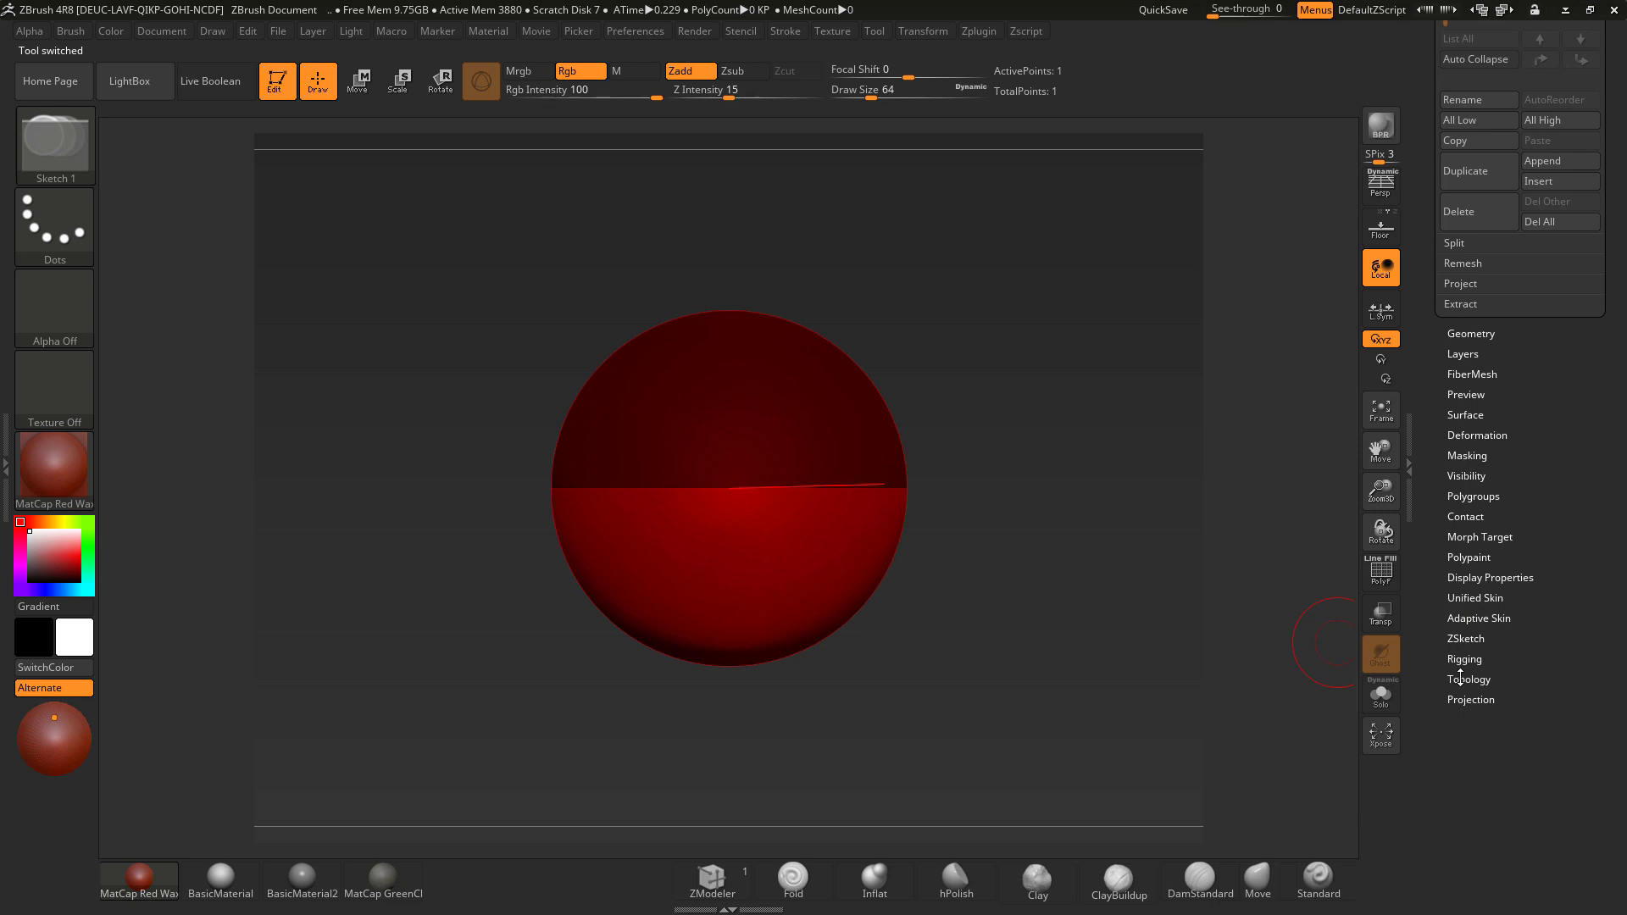
{"action": "left_click", "coordinate": [1466, 659]}
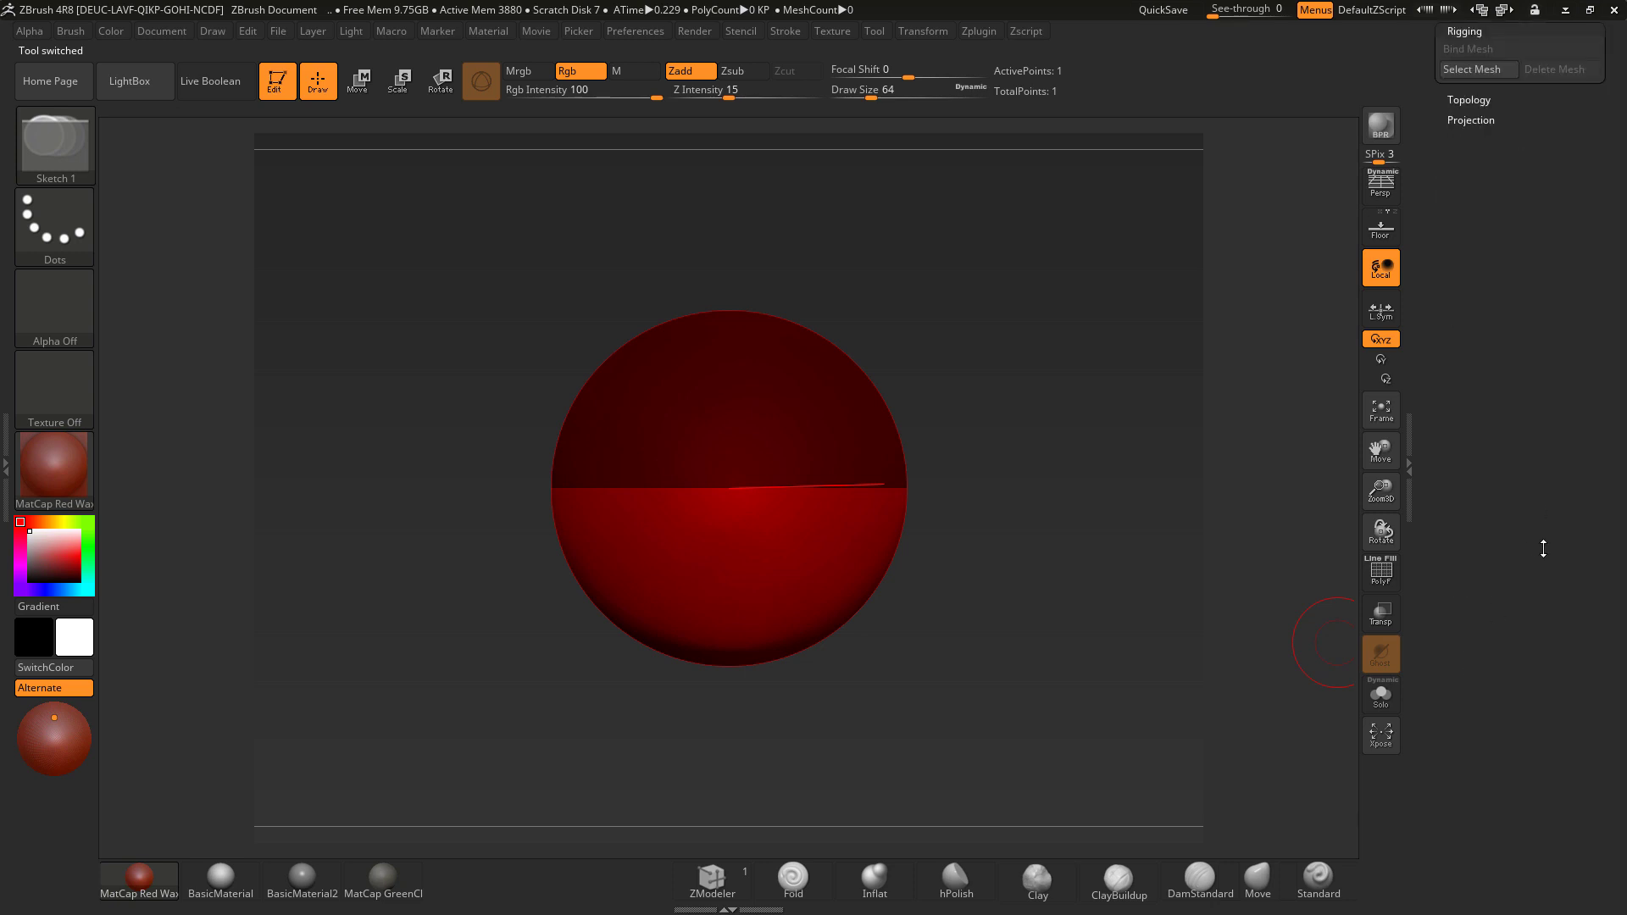
{"action": "scroll", "coordinate": [1534, 542], "scroll_direction": "up", "scroll_amount": 5}
Step: Bind PM3D_Plane3D to the ZSphere, apply BasicMaterial, and turn on Edit Topology
{"action": "left_click", "coordinate": [1475, 532]}
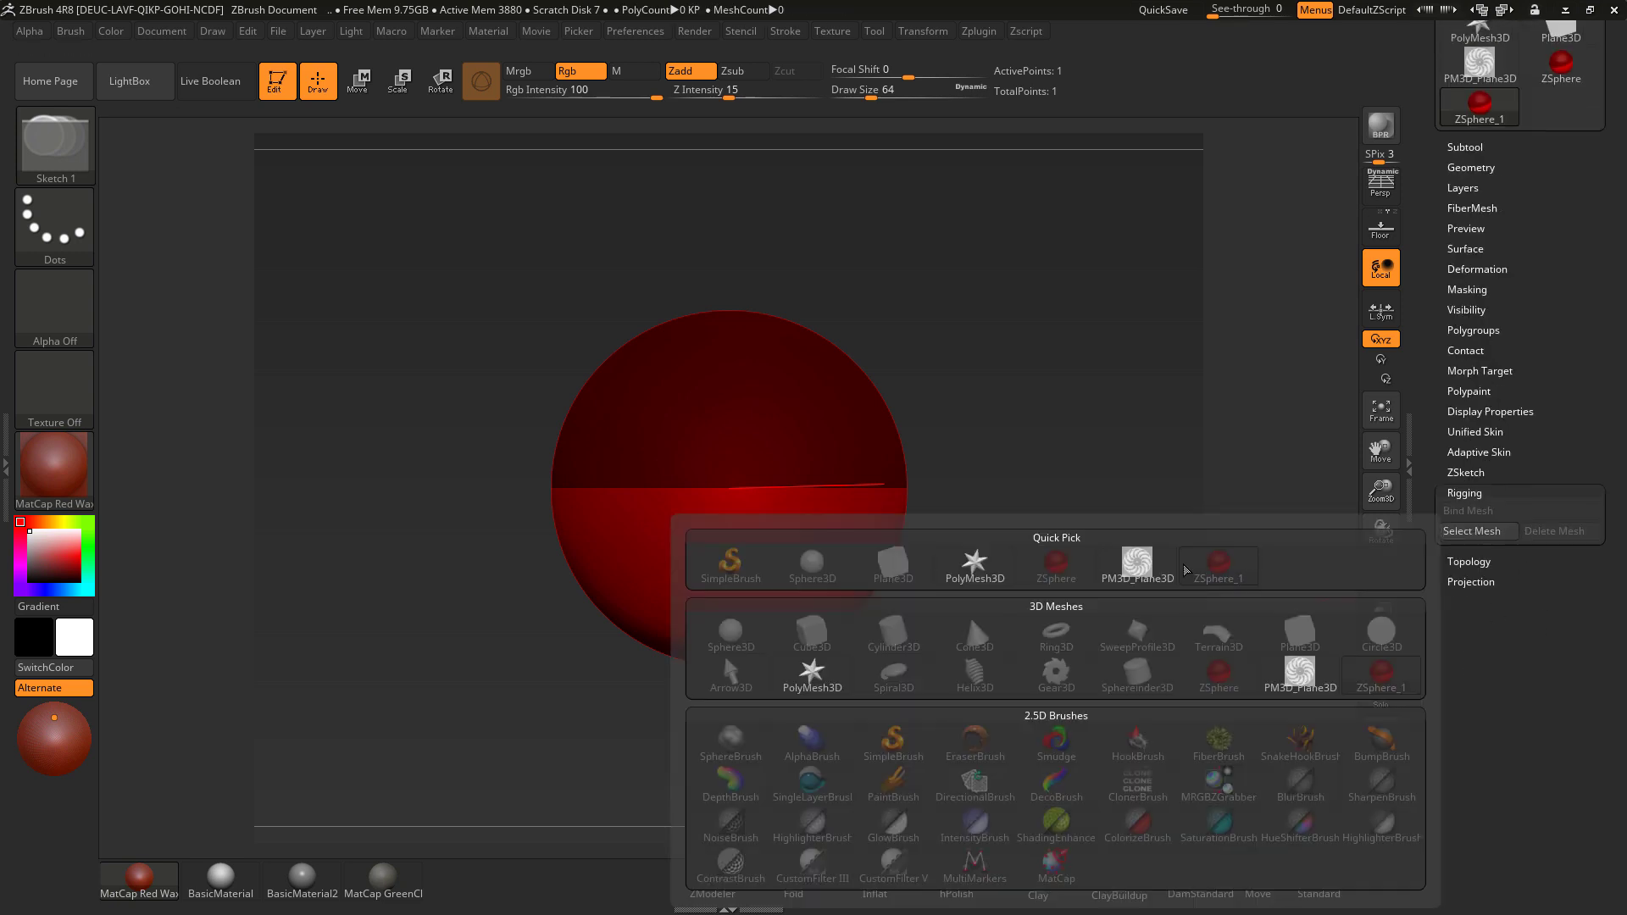
{"action": "left_click", "coordinate": [1144, 569]}
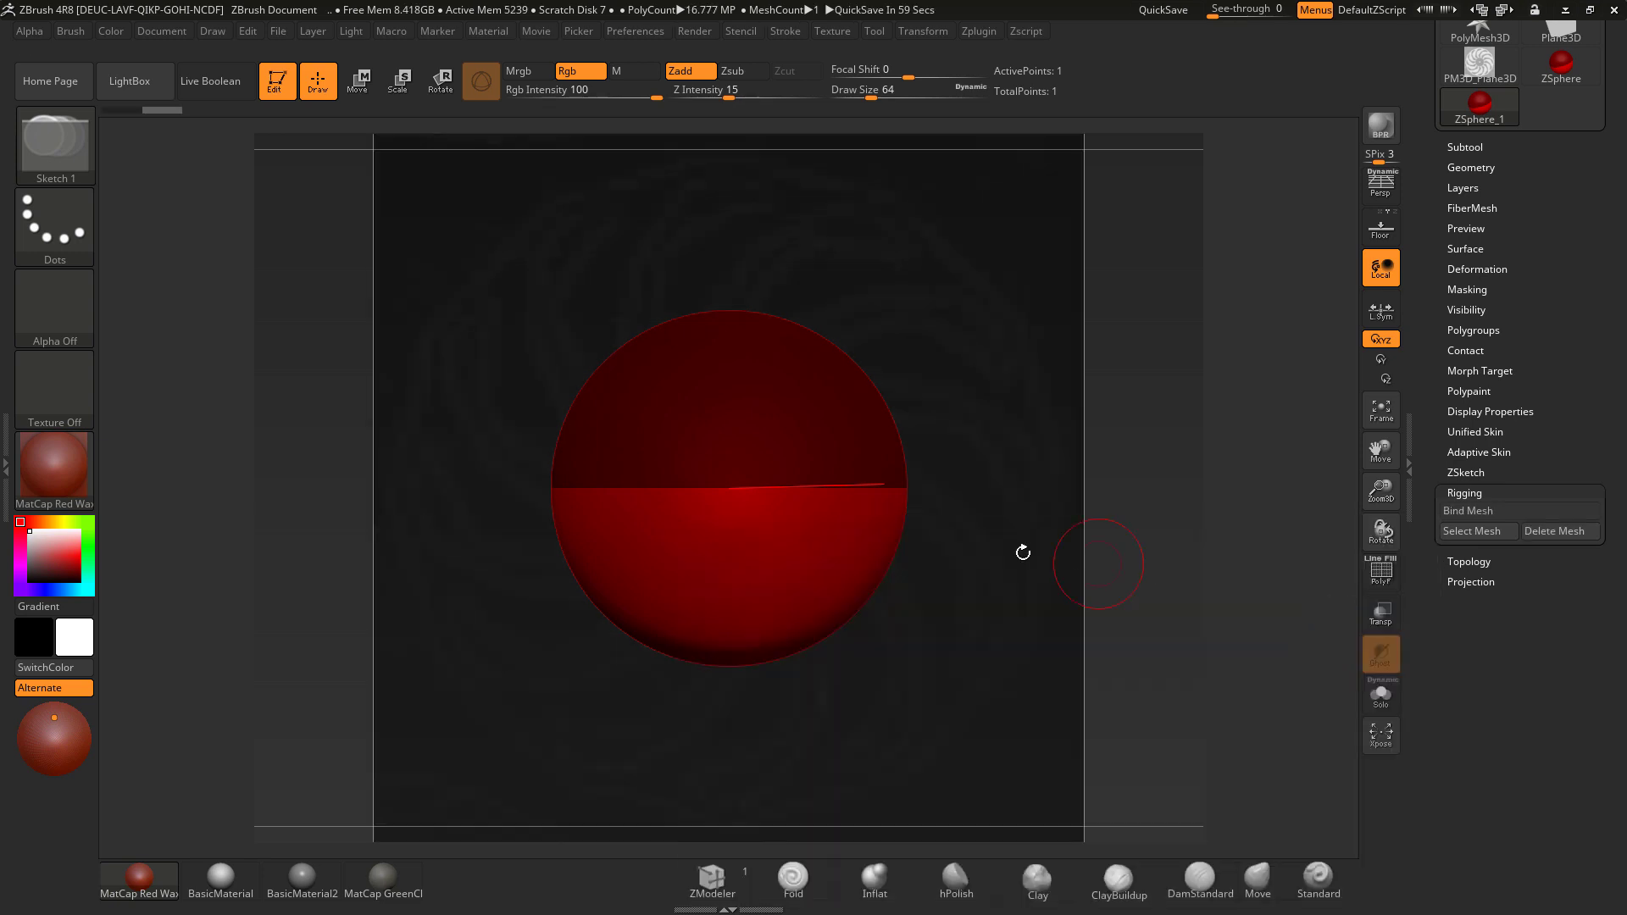
{"action": "left_click", "coordinate": [220, 877]}
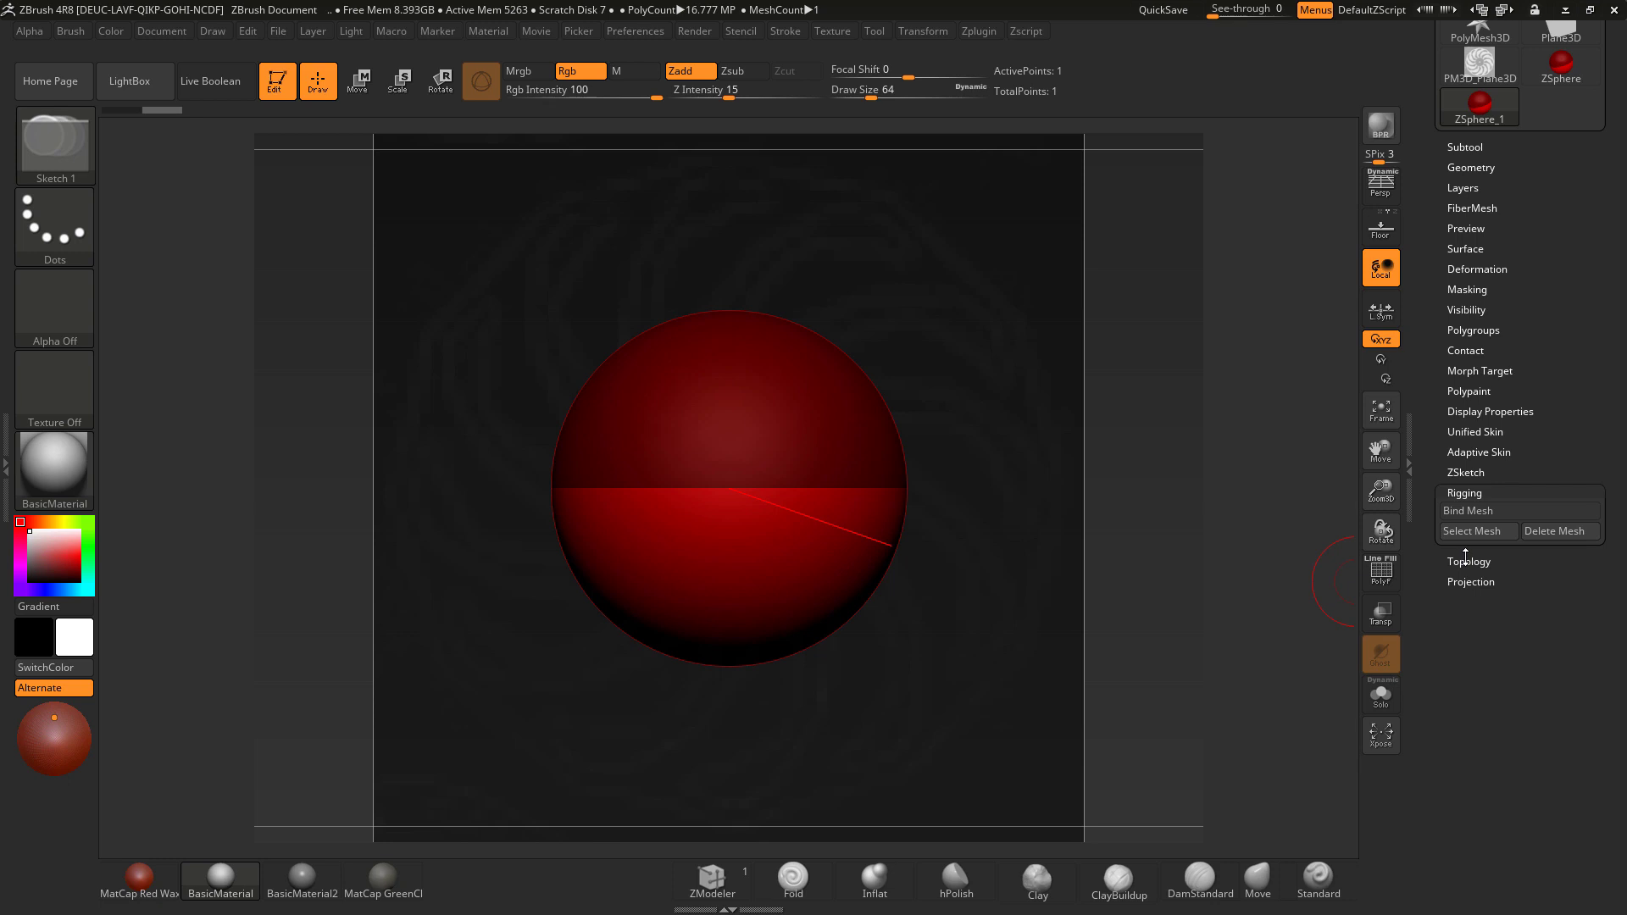
{"action": "left_click", "coordinate": [1466, 559]}
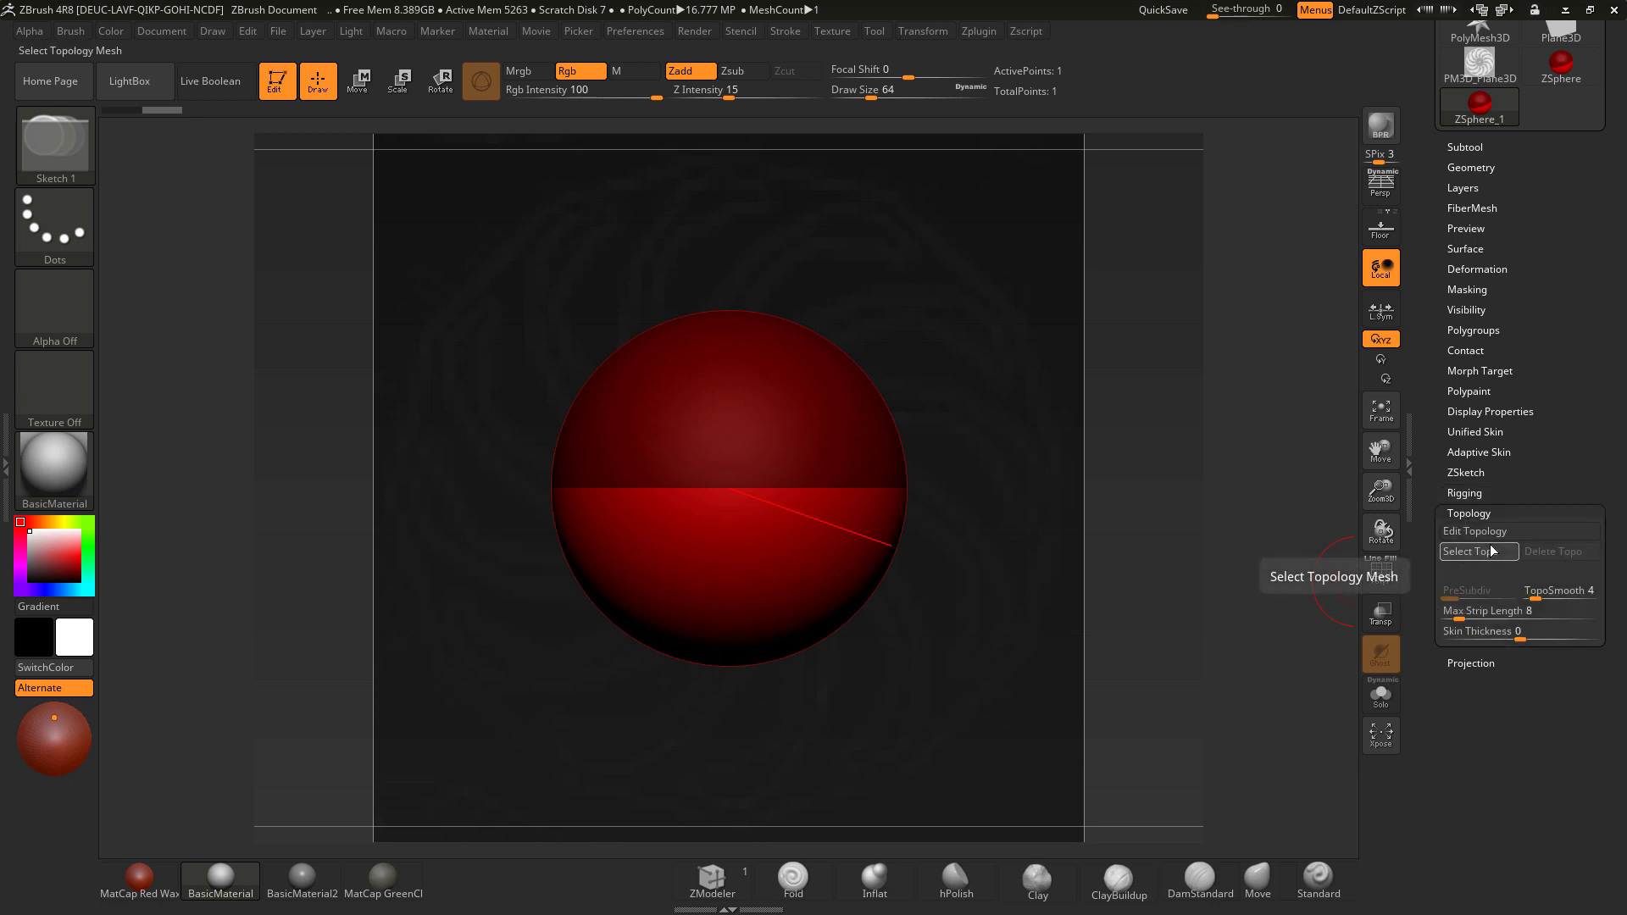
{"action": "left_click", "coordinate": [1486, 530]}
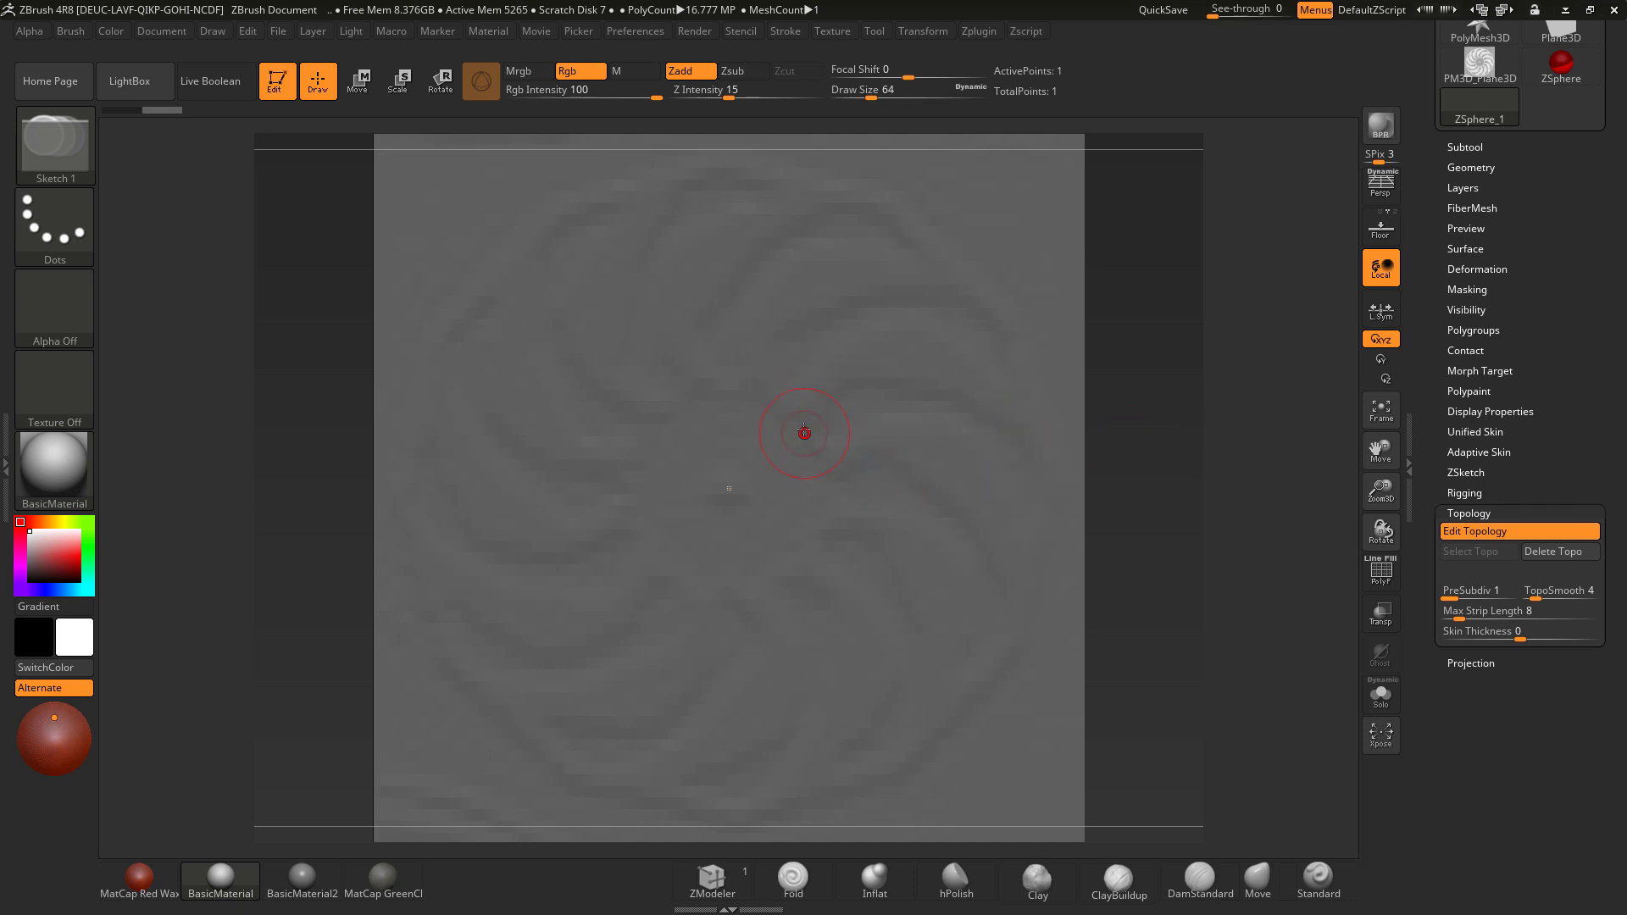
Step: Trace the blade's outer outline with eight points from its left tip to its right tip
{"action": "left_click", "coordinate": [803, 424]}
{"action": "left_click", "coordinate": [783, 404]}
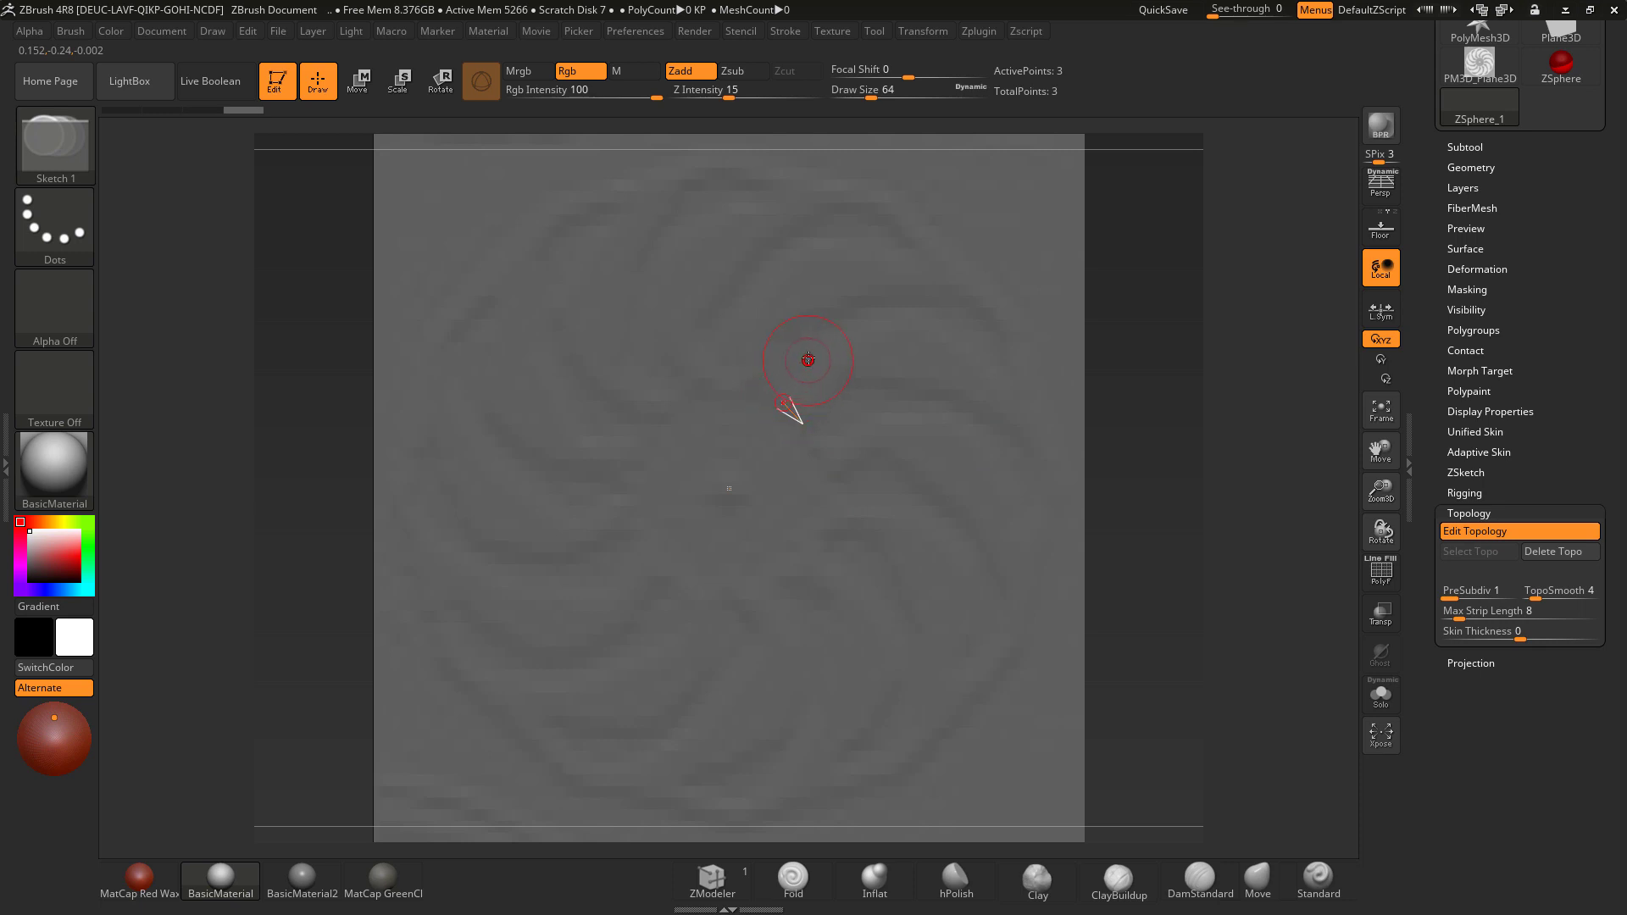
{"action": "left_click", "coordinate": [814, 347]}
{"action": "left_click", "coordinate": [855, 311]}
{"action": "left_click", "coordinate": [934, 311]}
{"action": "left_click", "coordinate": [994, 349]}
{"action": "left_click", "coordinate": [1029, 407]}
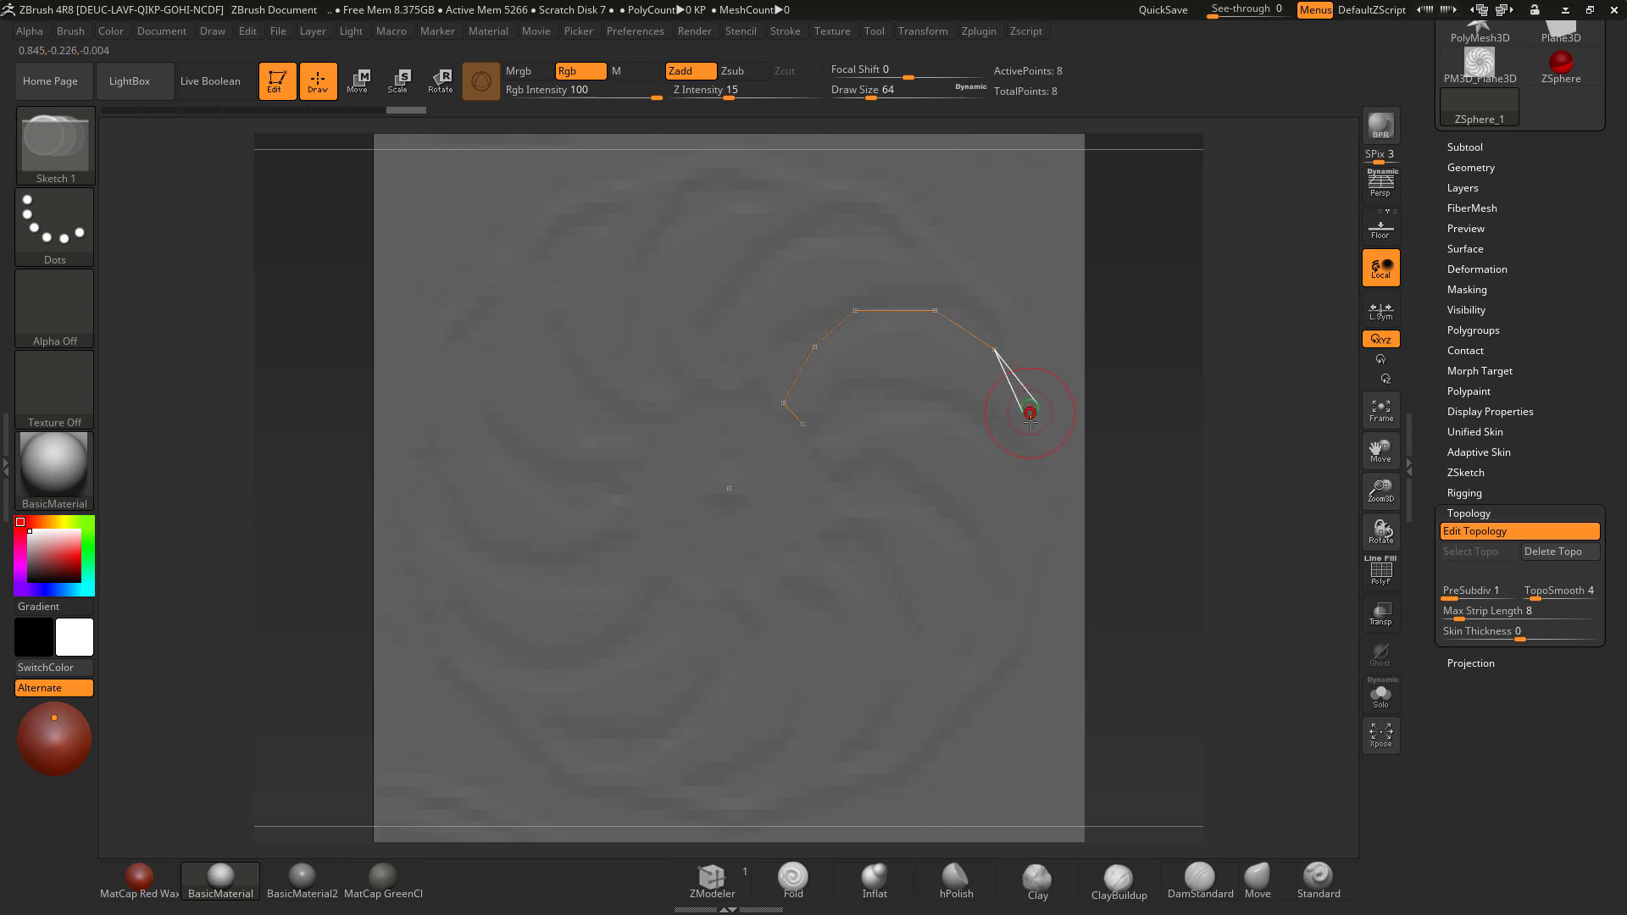
{"action": "left_click", "coordinate": [1027, 432]}
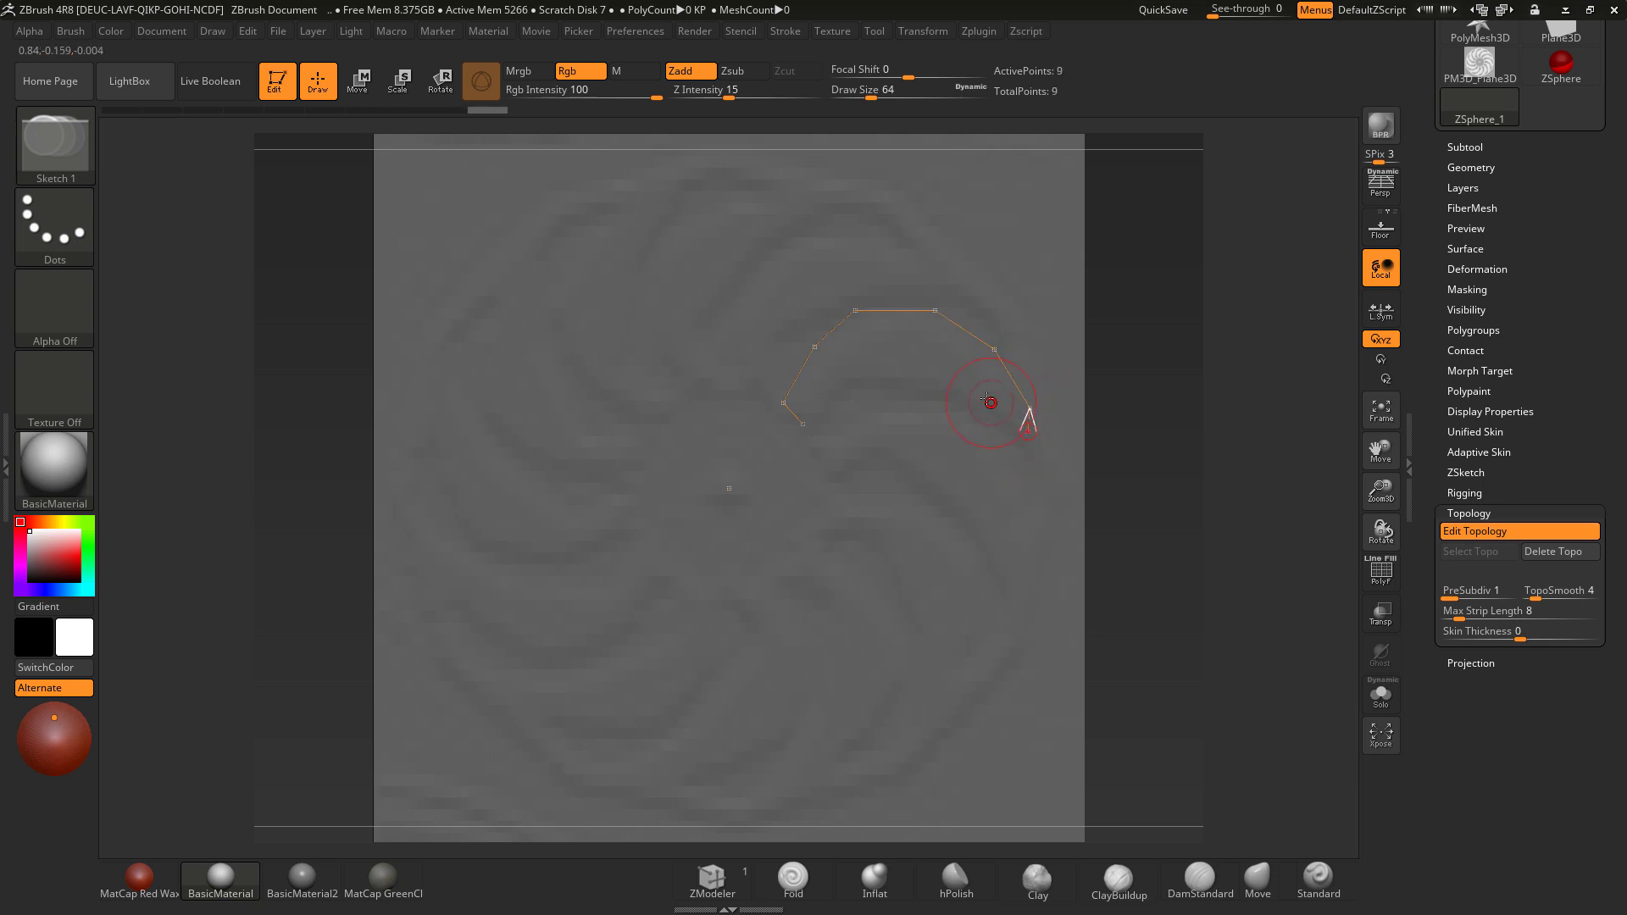
Step: Add an inner row of points linked to the outline, closing the 17-point quad cage
{"action": "left_click", "coordinate": [983, 398]}
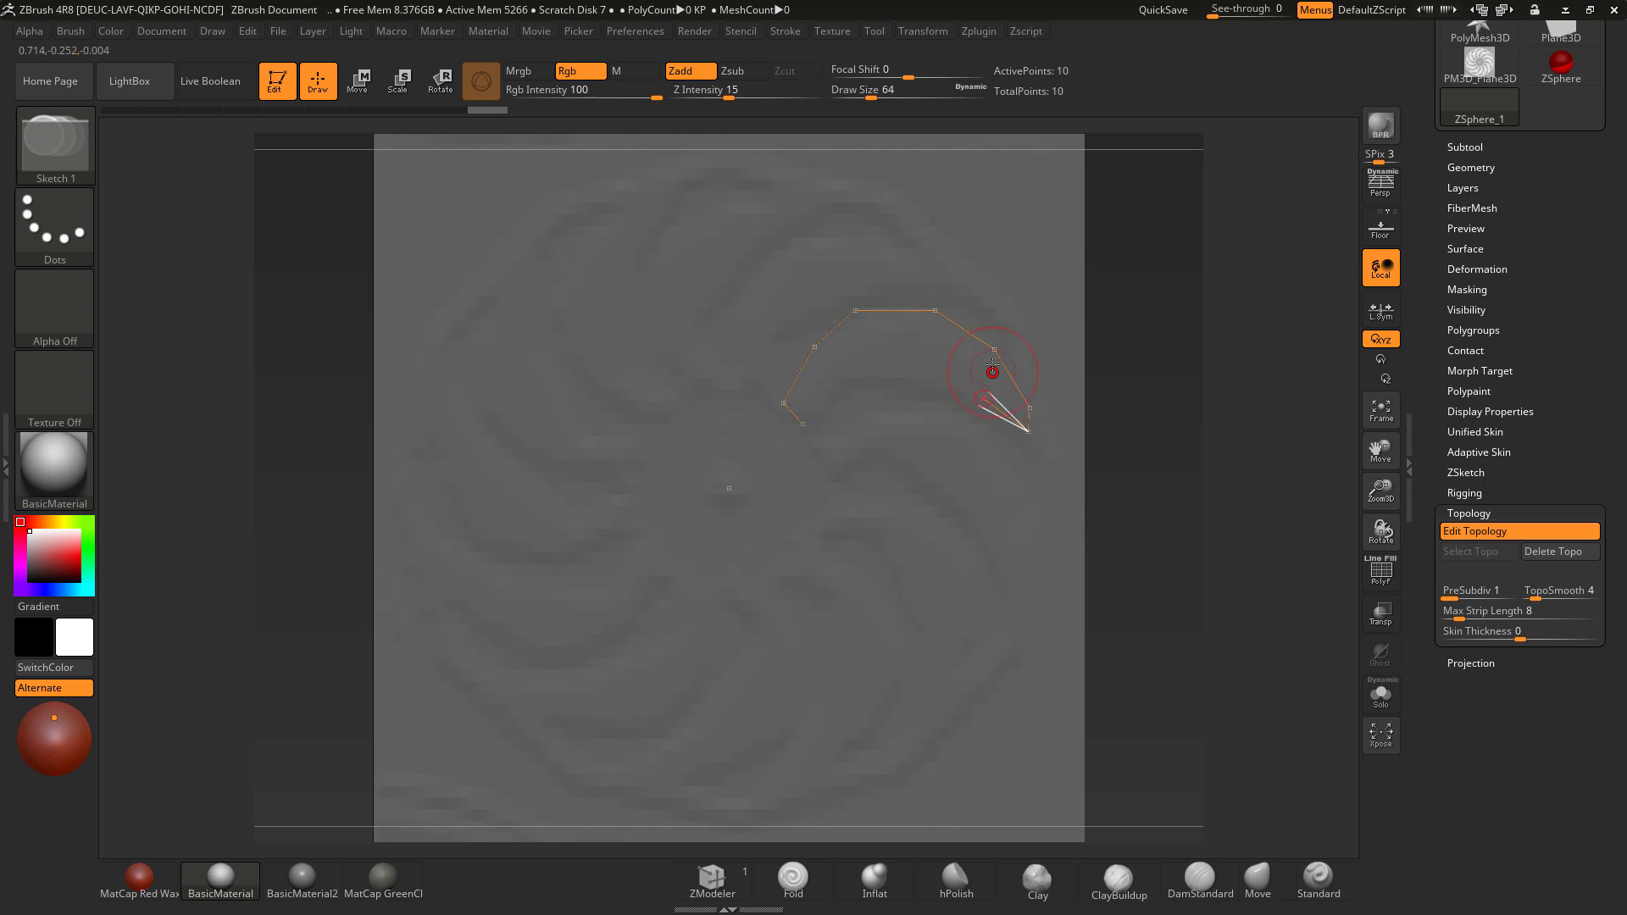
{"action": "left_click", "coordinate": [928, 385]}
{"action": "left_click", "coordinate": [935, 311]}
{"action": "left_click", "coordinate": [877, 381]}
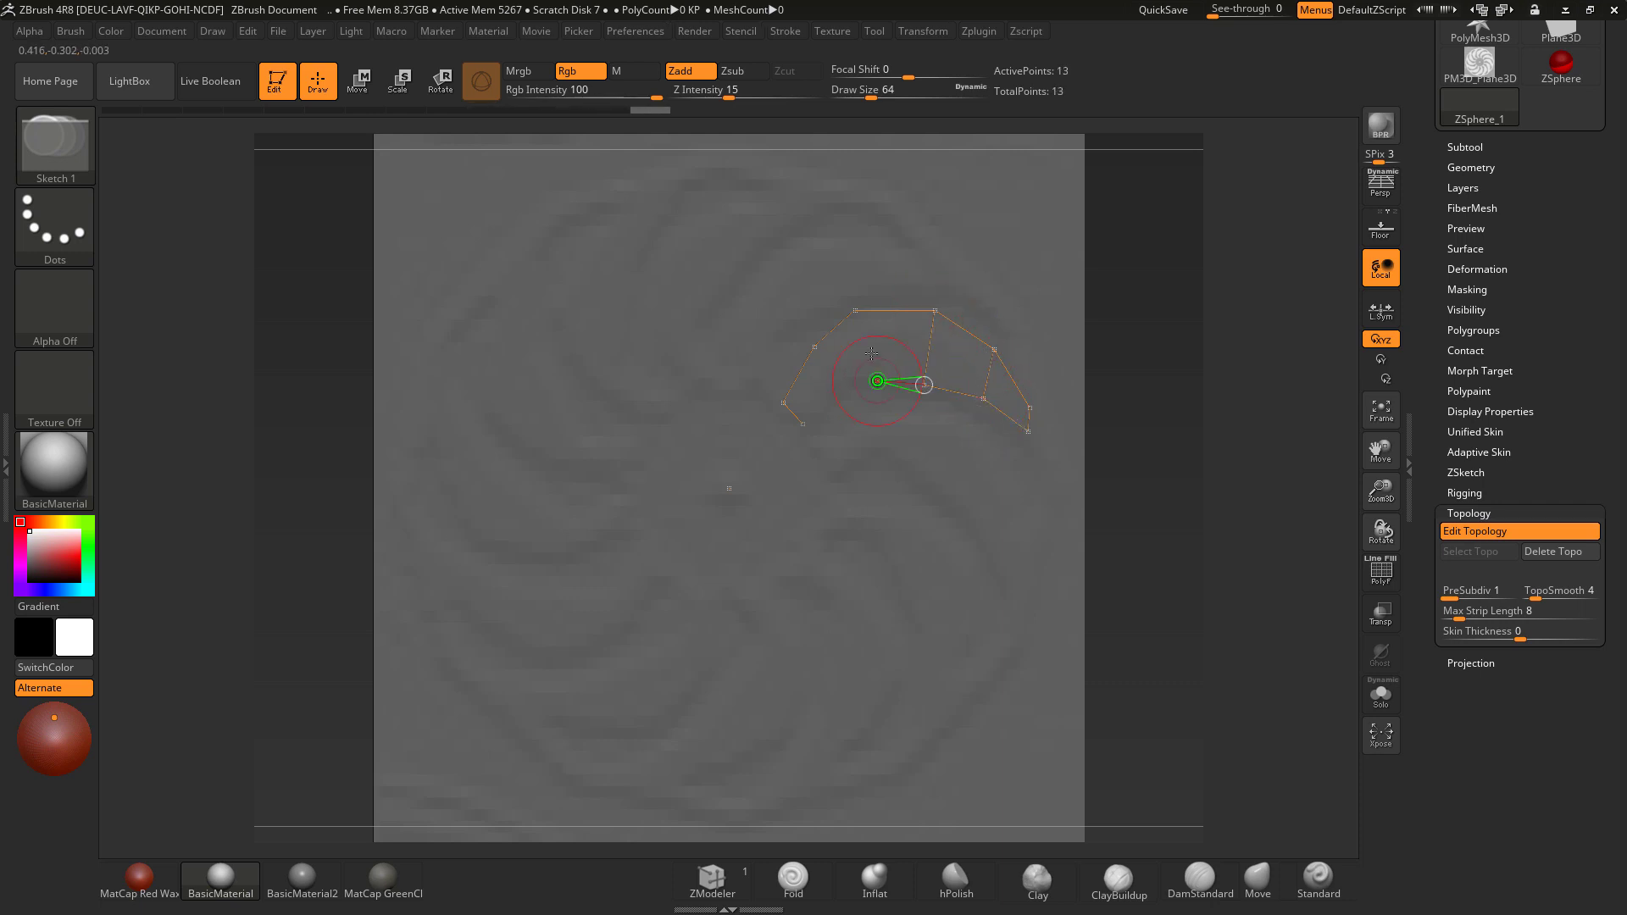
{"action": "left_click", "coordinate": [853, 315]}
{"action": "left_click", "coordinate": [838, 391]}
{"action": "left_click", "coordinate": [814, 348]}
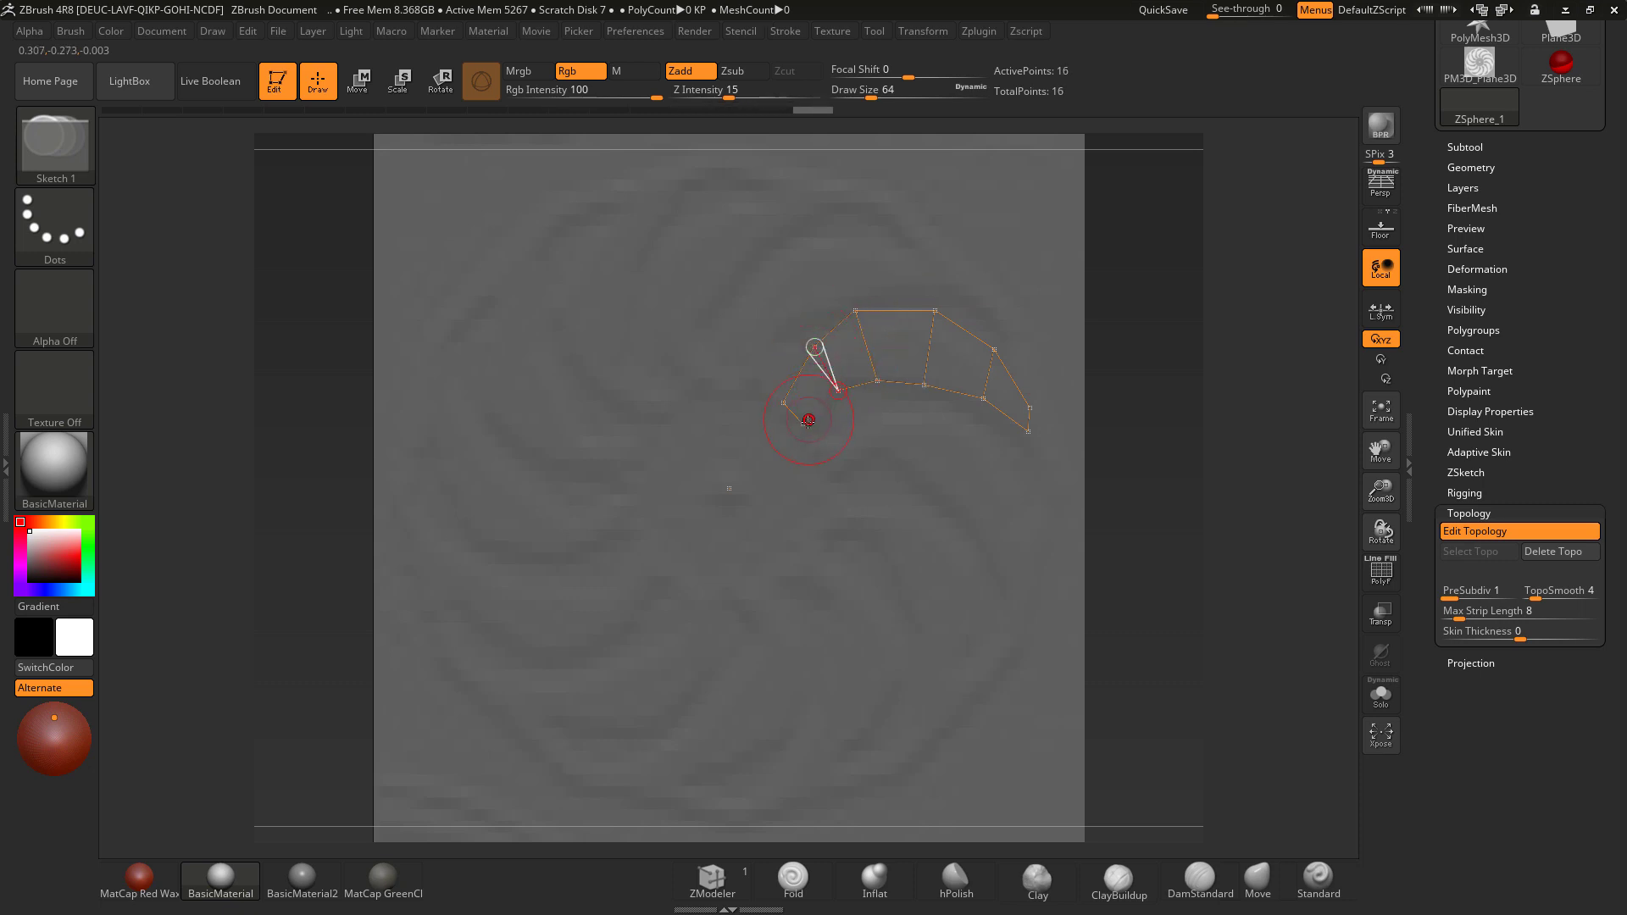
{"action": "left_click", "coordinate": [803, 424]}
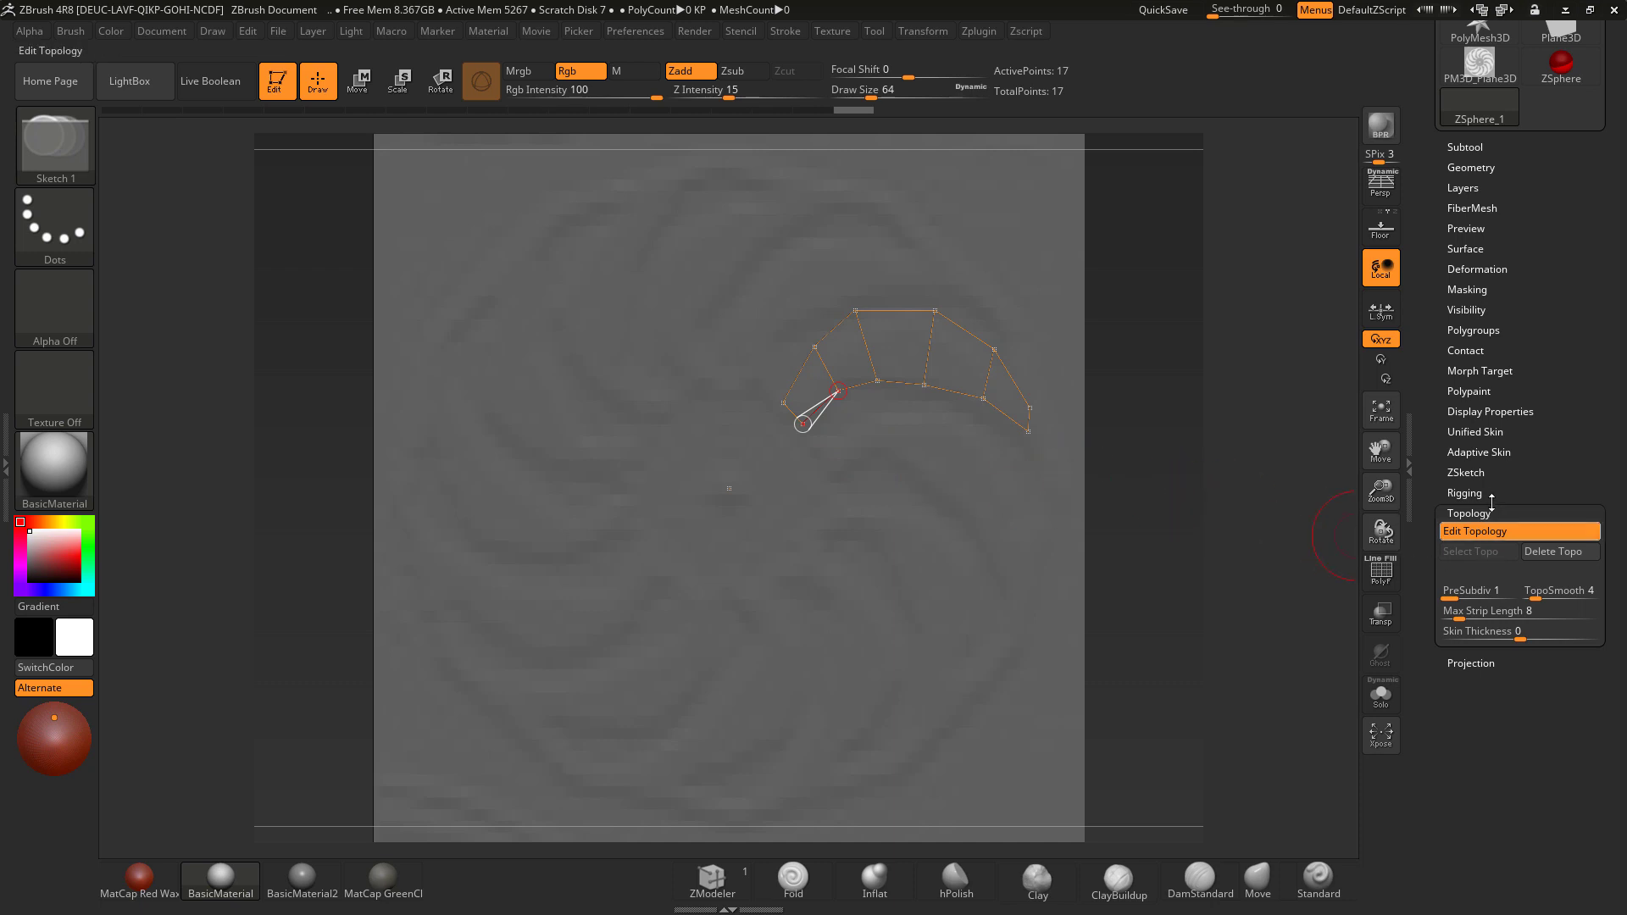
Step: Make an adaptive skin of the blade cage with Density 1 and DynaMesh Resolution 0
{"action": "key", "text": "a"}
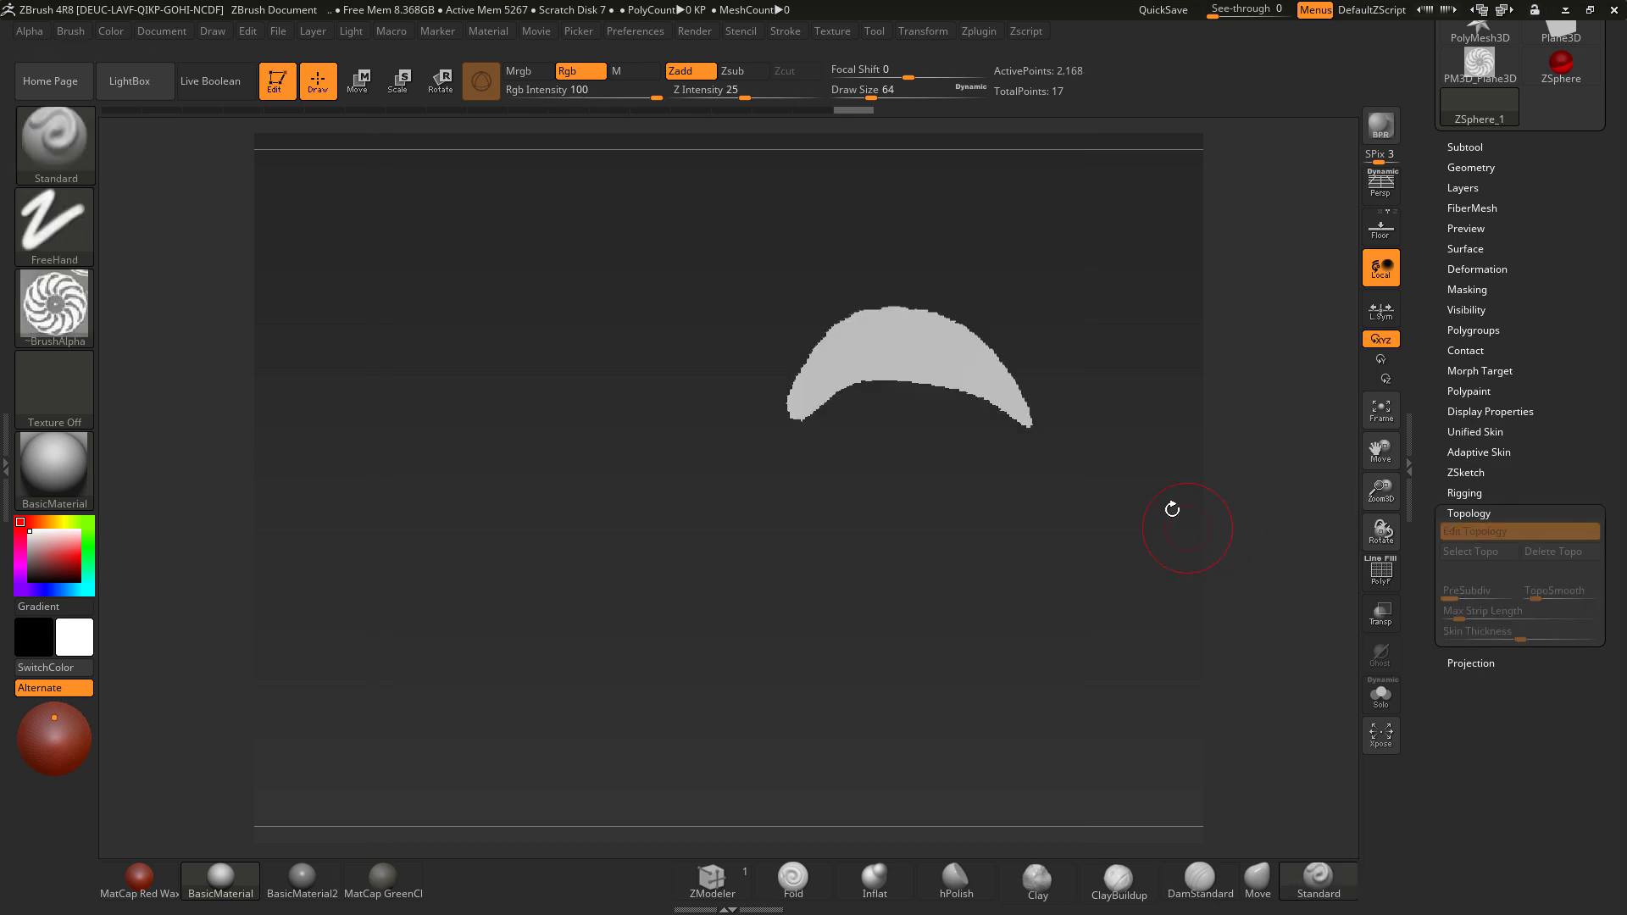
{"action": "left_click", "coordinate": [1478, 453]}
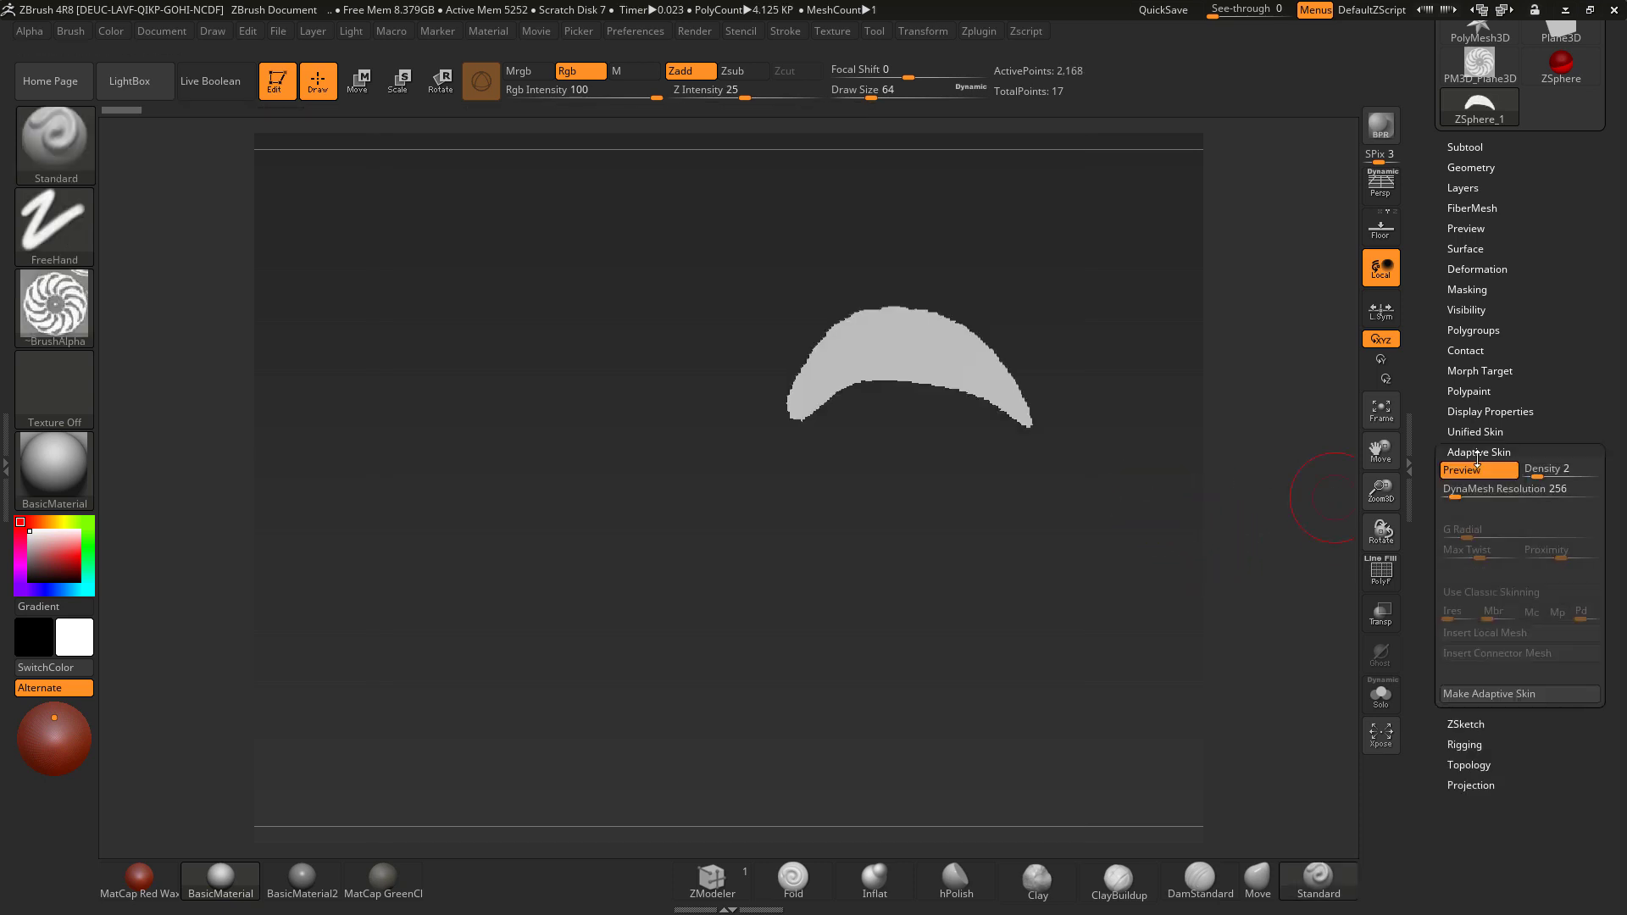
{"action": "left_click", "coordinate": [1514, 477]}
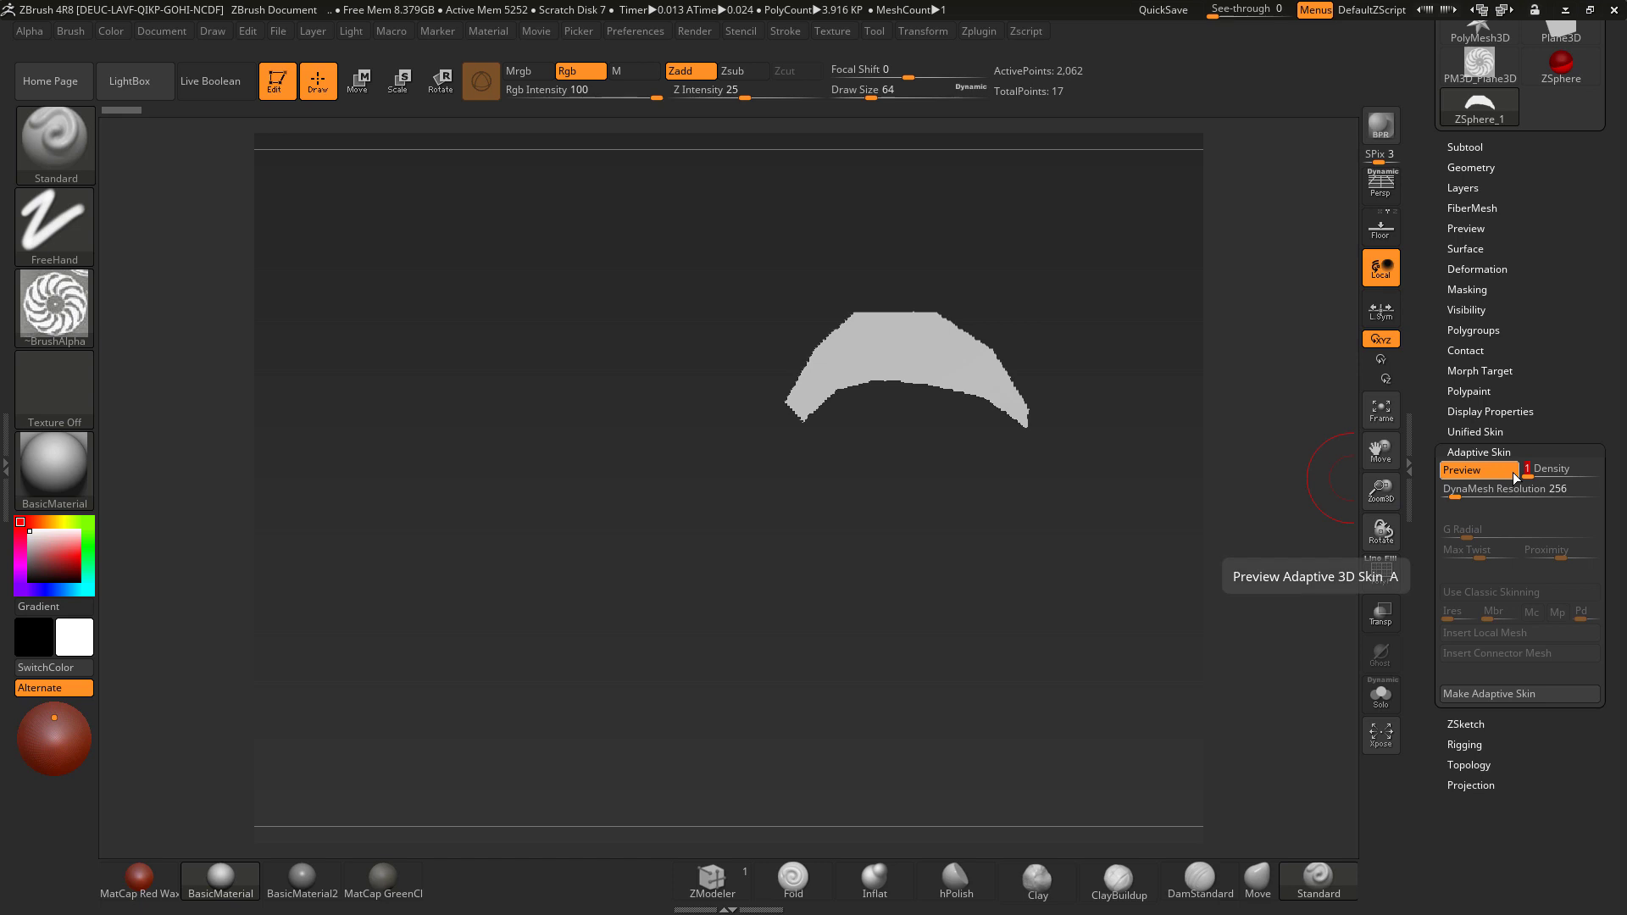
{"action": "left_click_drag", "start_coordinate": [1479, 497], "coordinate": [1464, 500]}
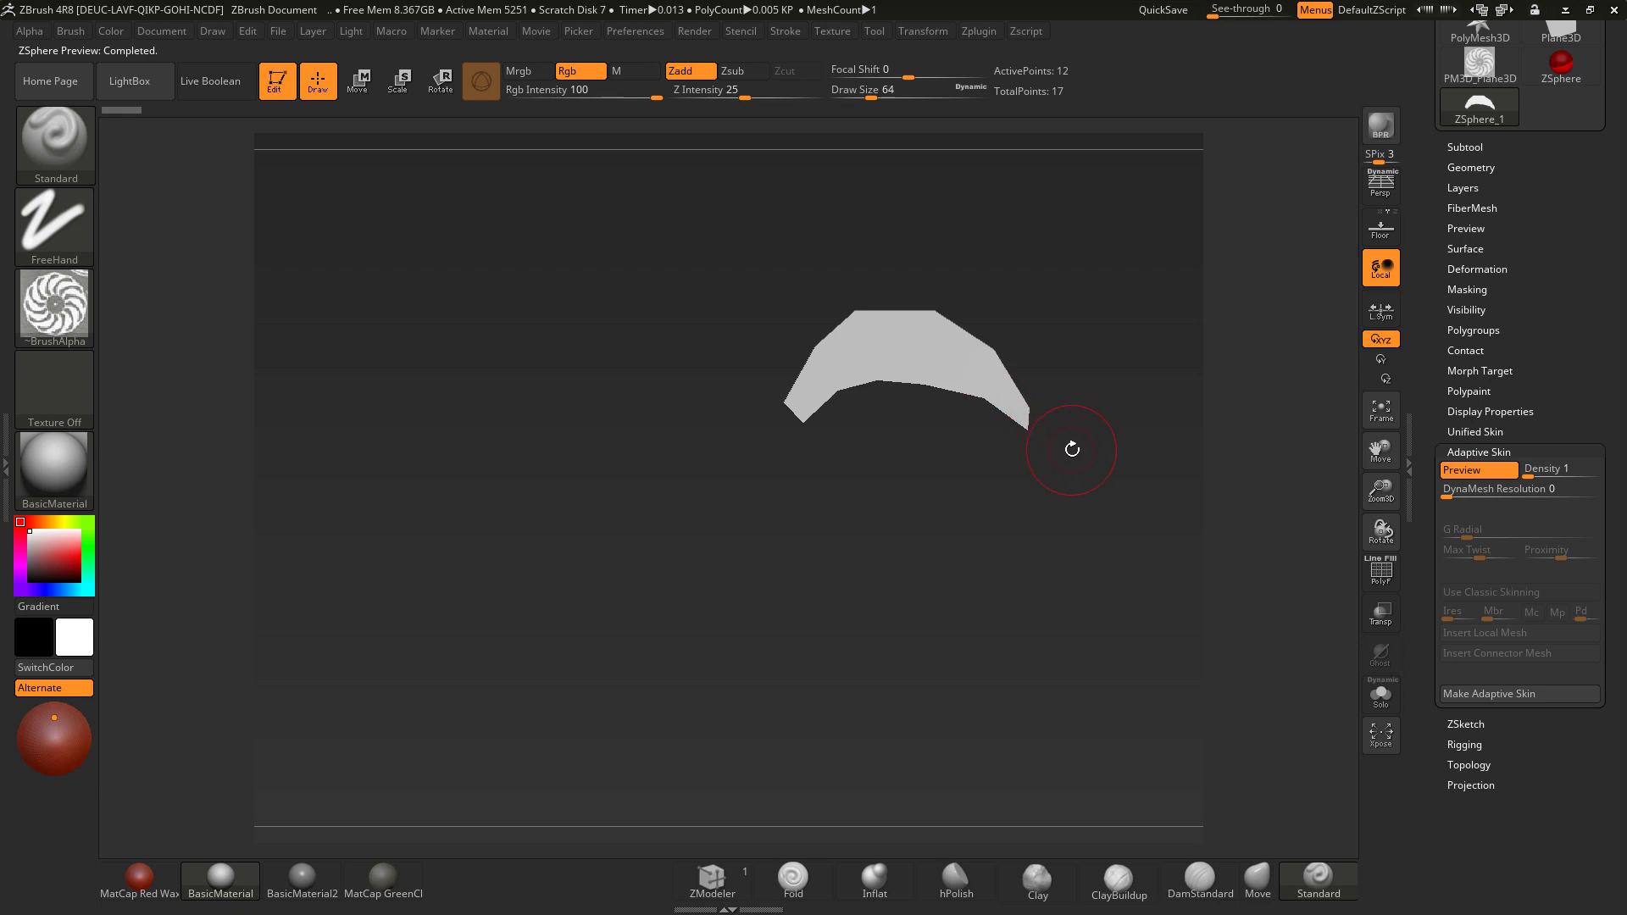
{"action": "left_click", "coordinate": [1487, 695]}
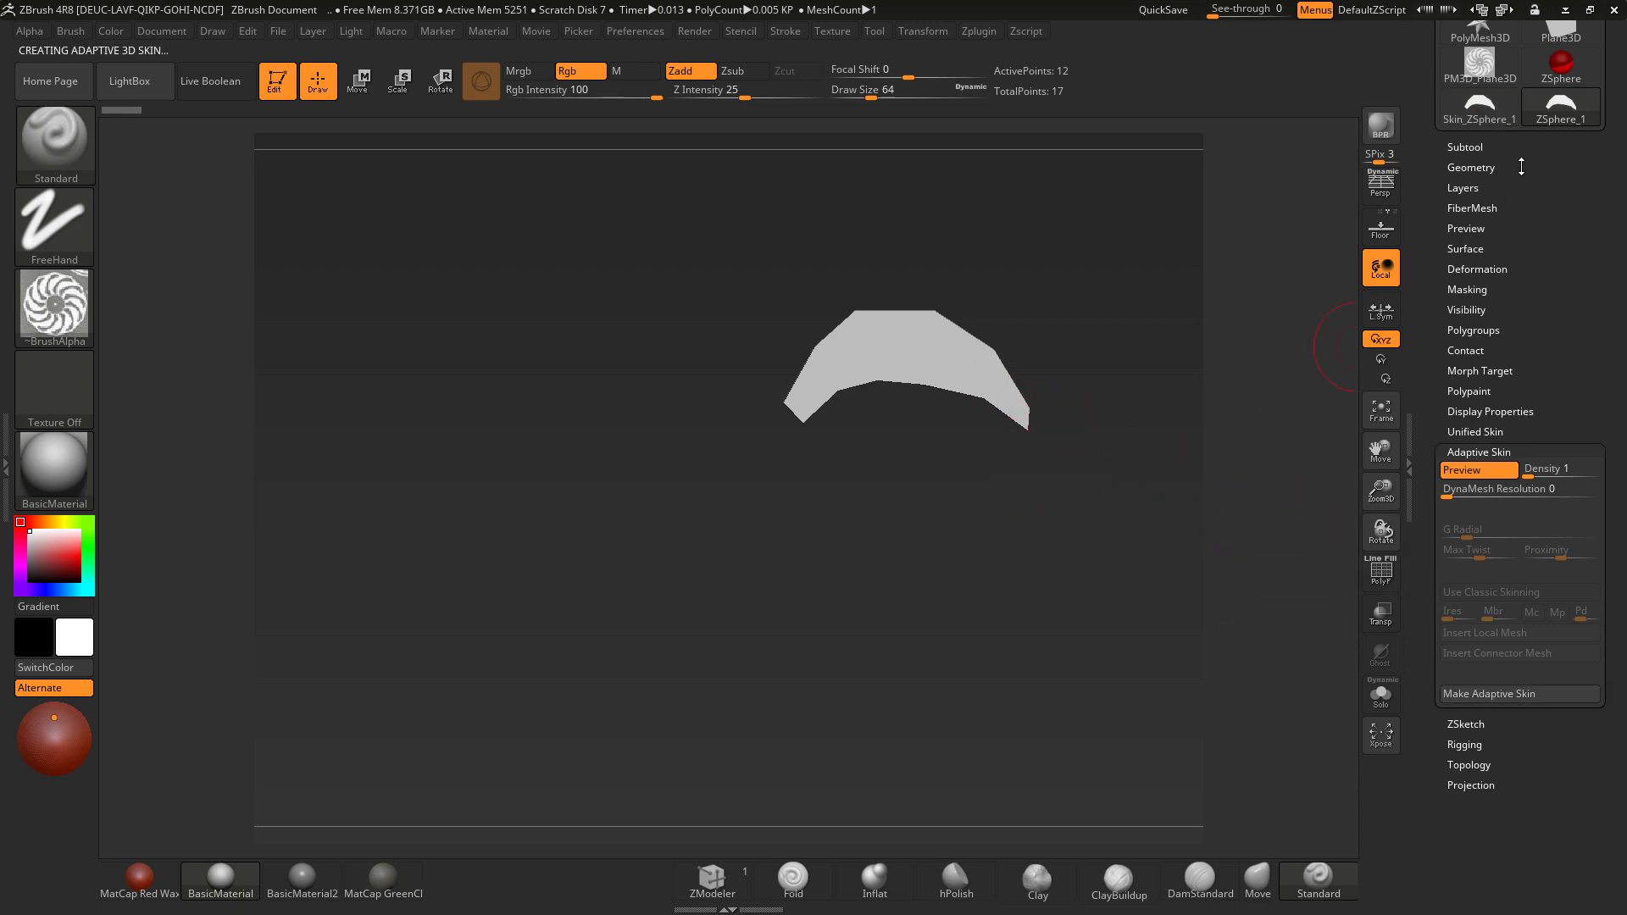
Step: Append PM3D_Plane3D as a subtool and make PM3D_Plane3D1 the active subtool
{"action": "left_click", "coordinate": [1466, 149]}
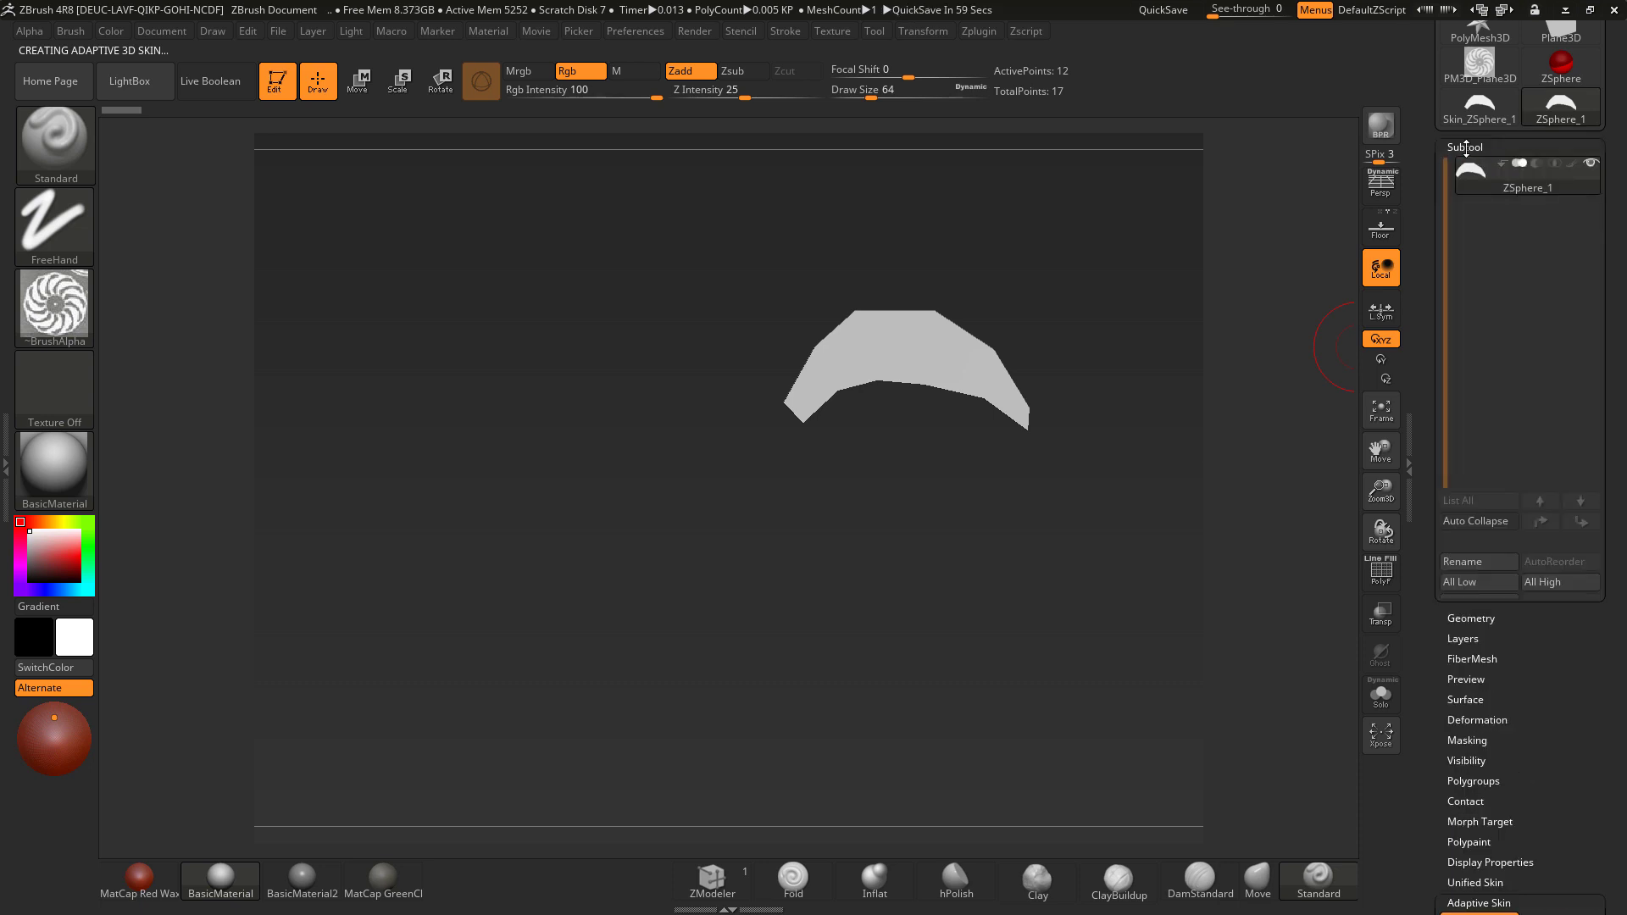
{"action": "left_click", "coordinate": [1542, 625]}
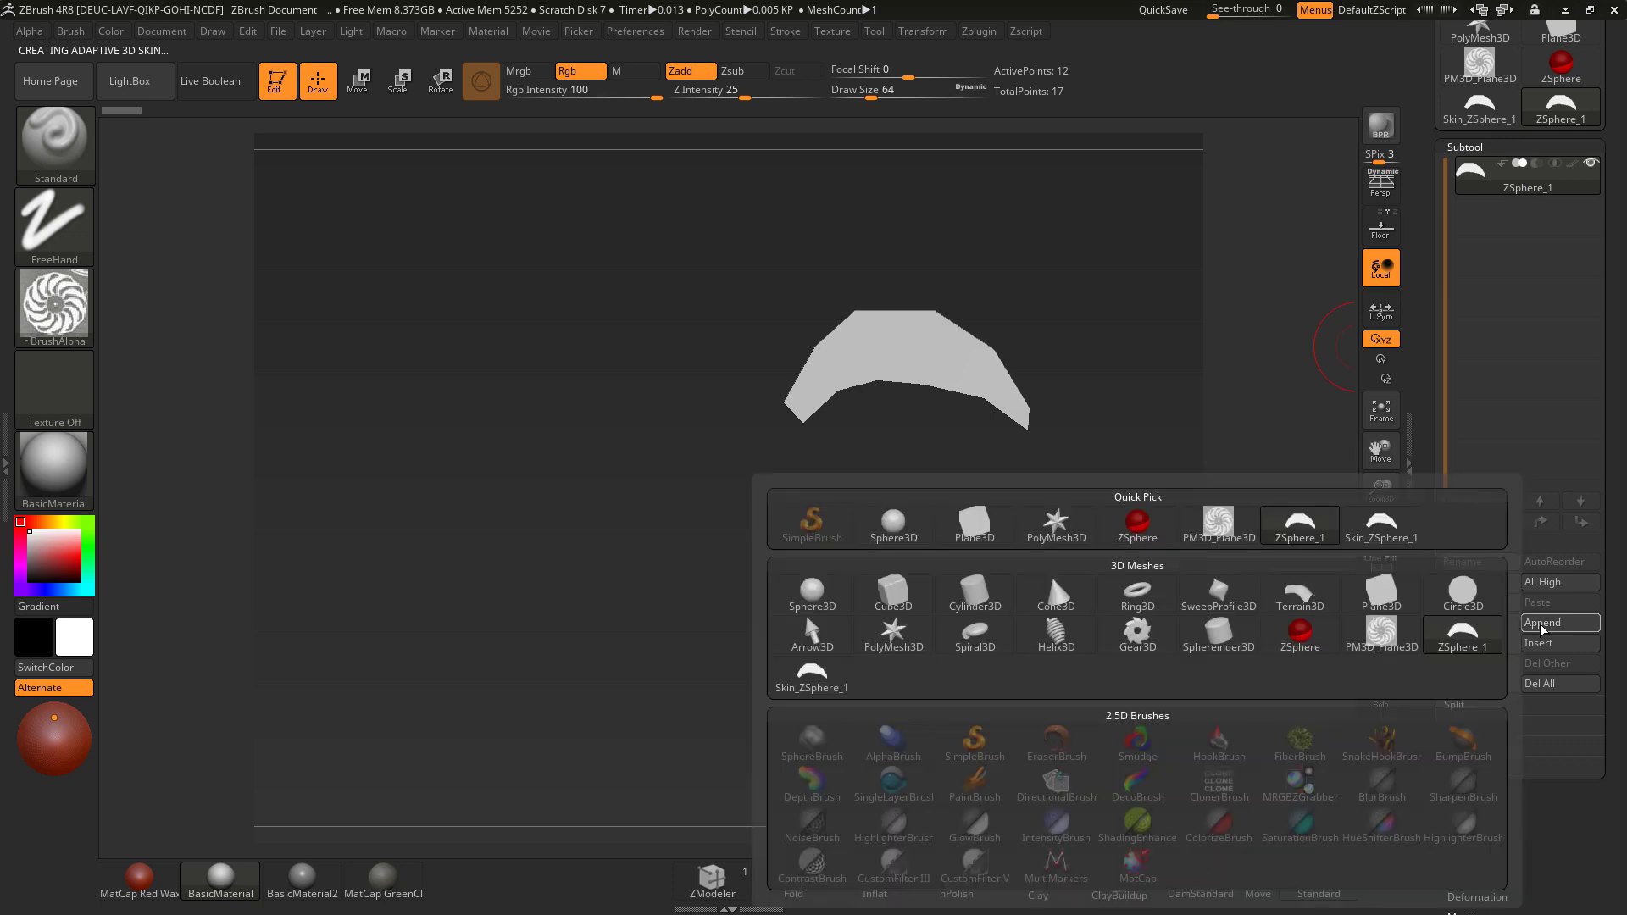
{"action": "left_click", "coordinate": [1211, 530]}
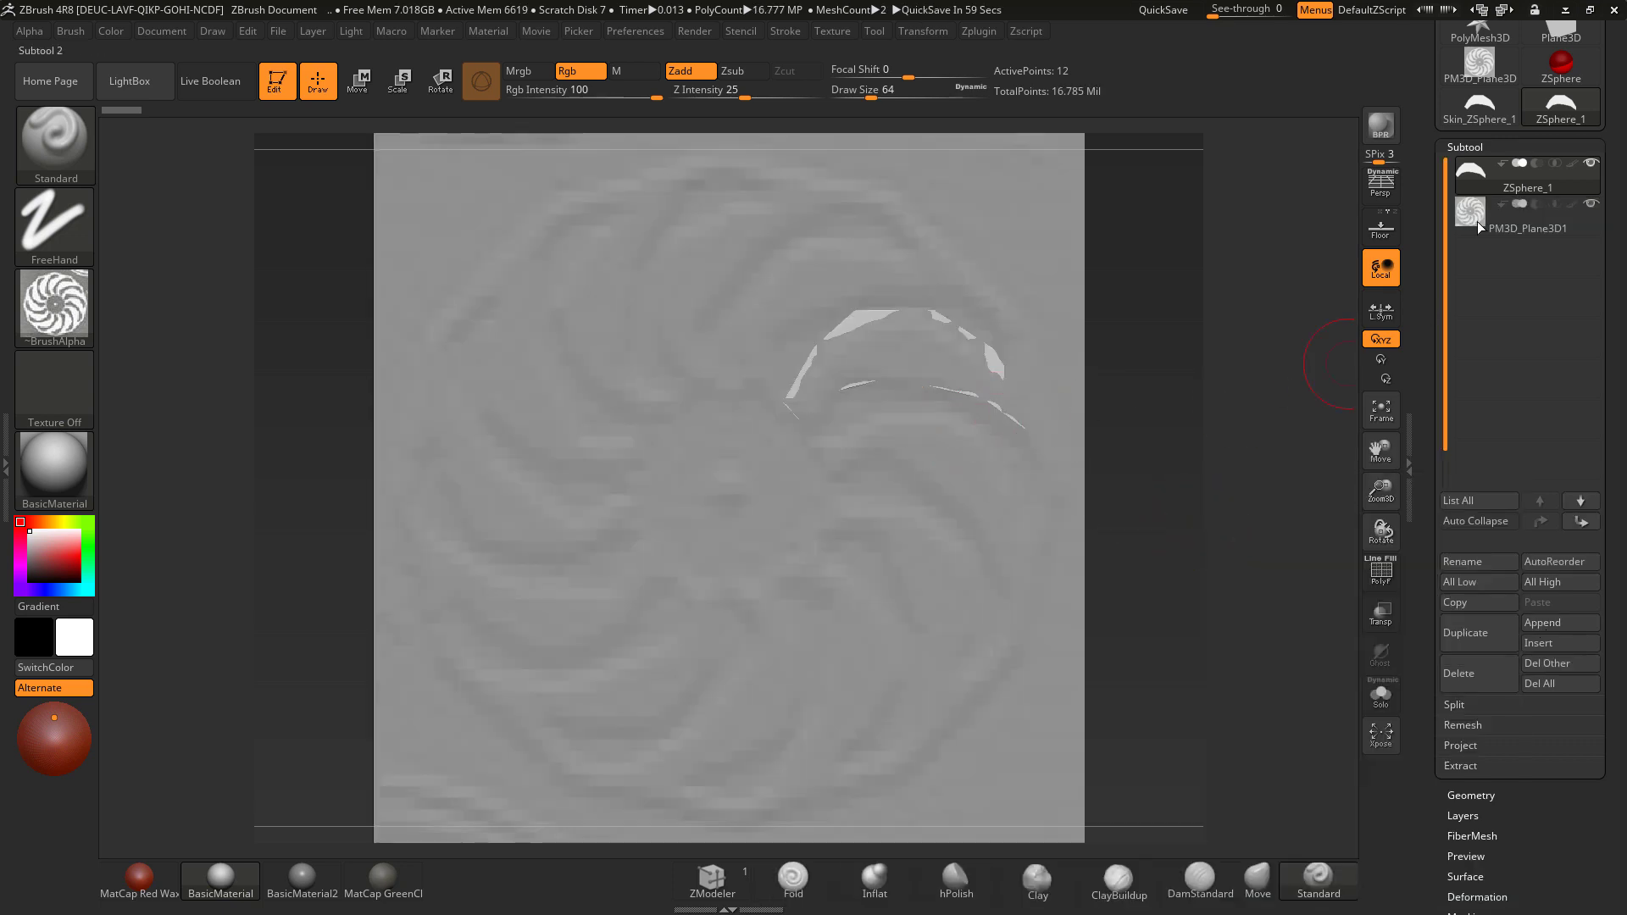
{"action": "mouse_move", "coordinate": [1477, 184]}
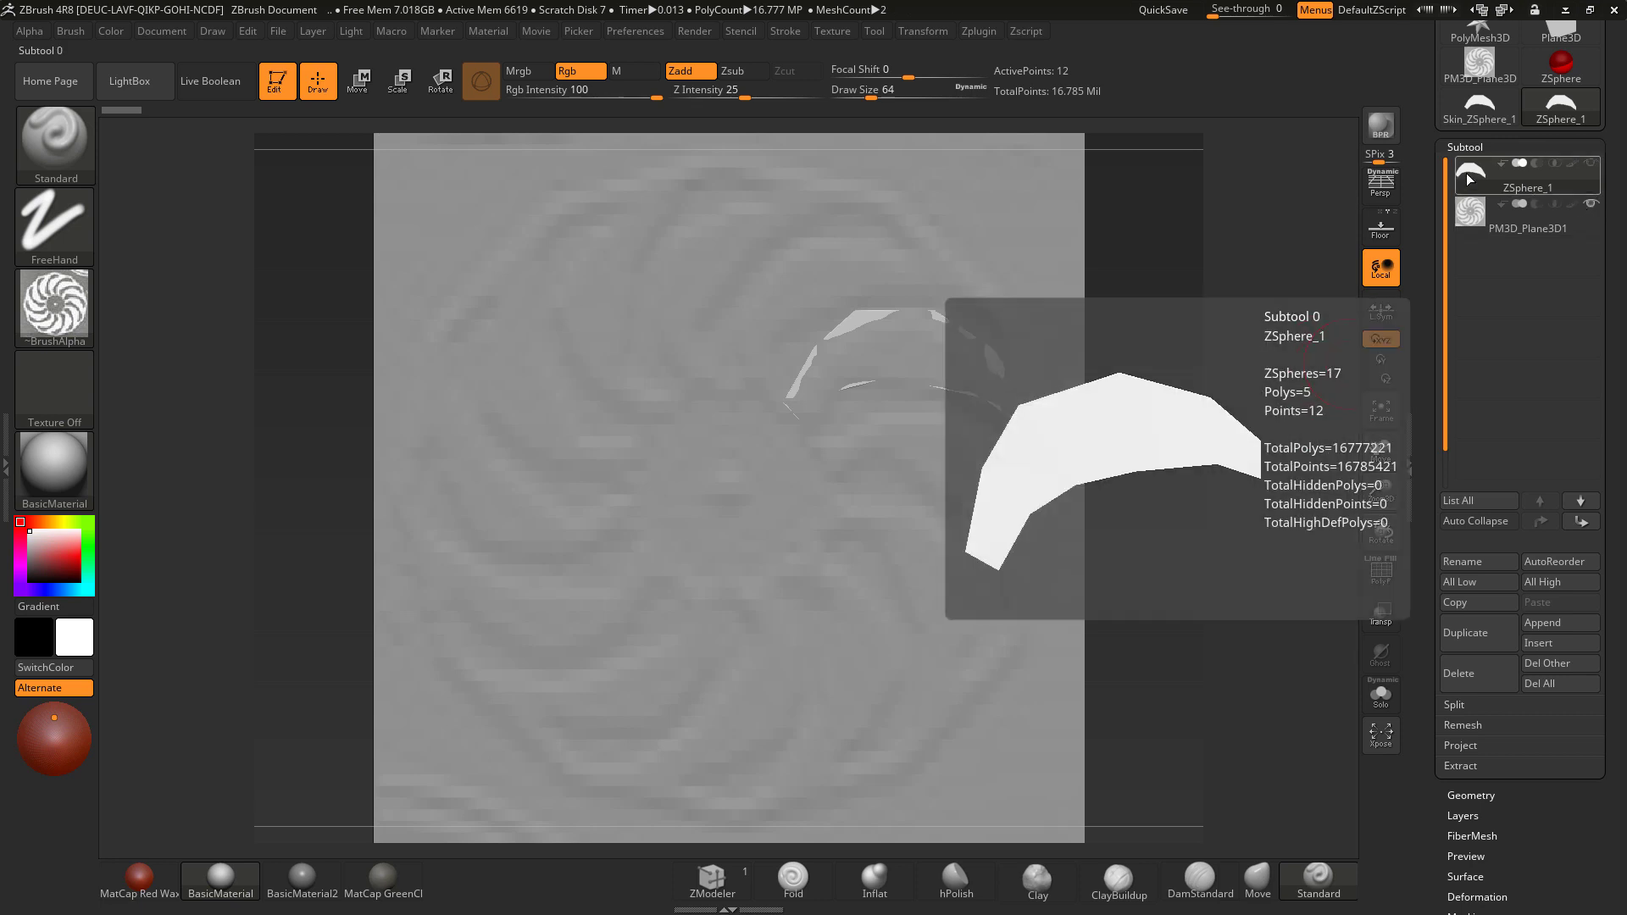
{"action": "key", "text": "alt+Down"}
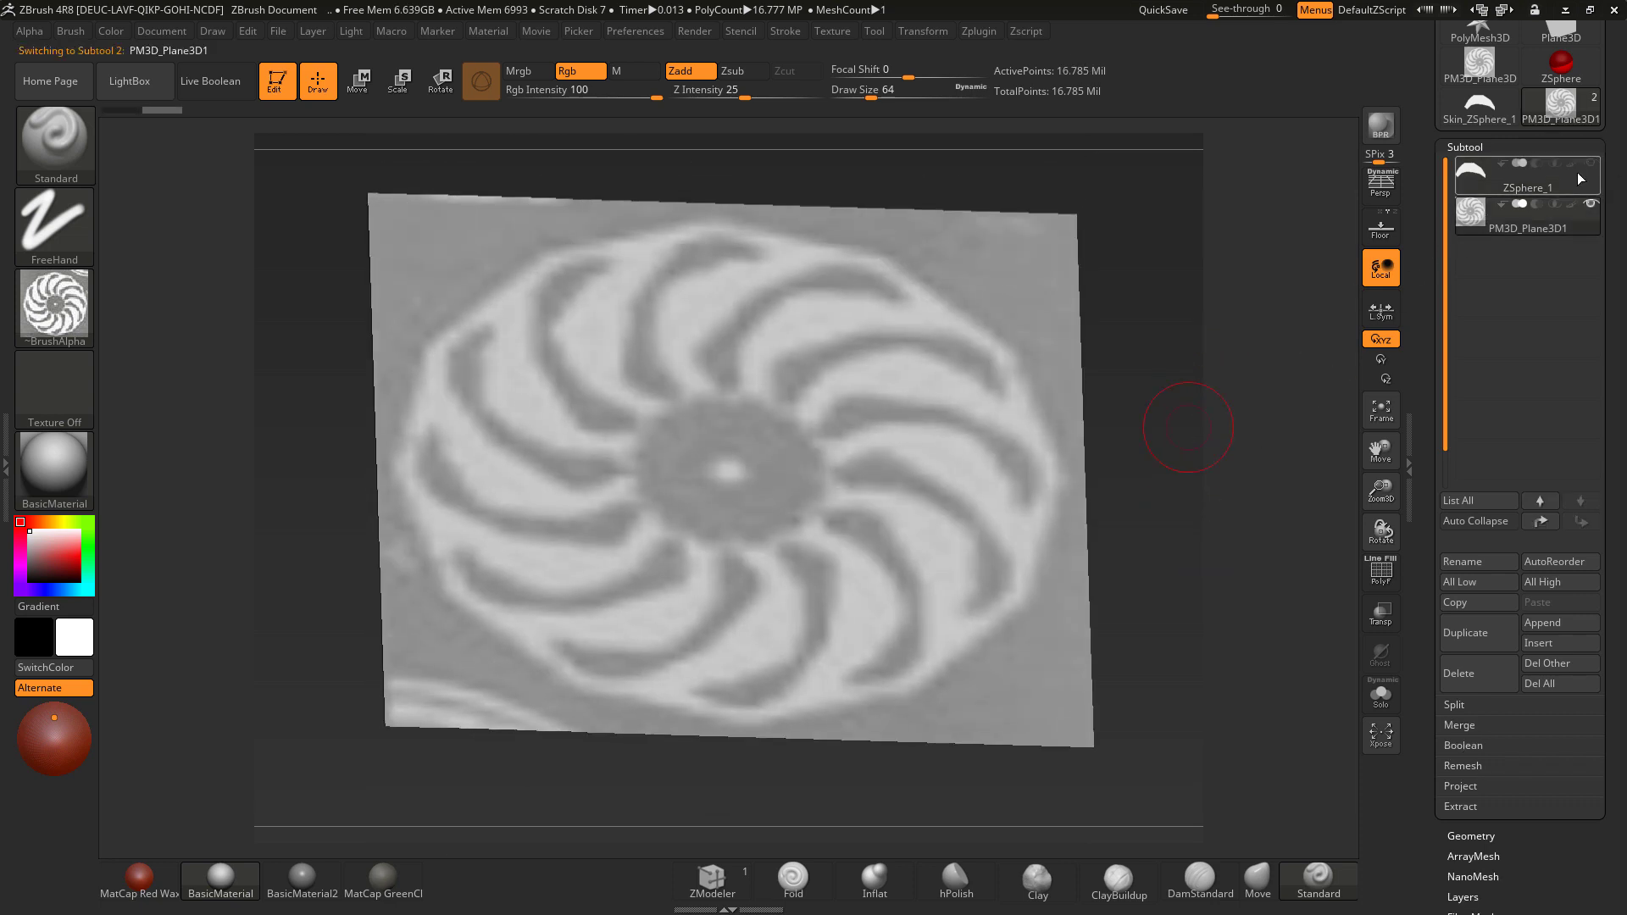
Step: Push the fan plane back along its depth axis with the Move gizmo, viewed front-on
{"action": "left_click", "coordinate": [357, 80]}
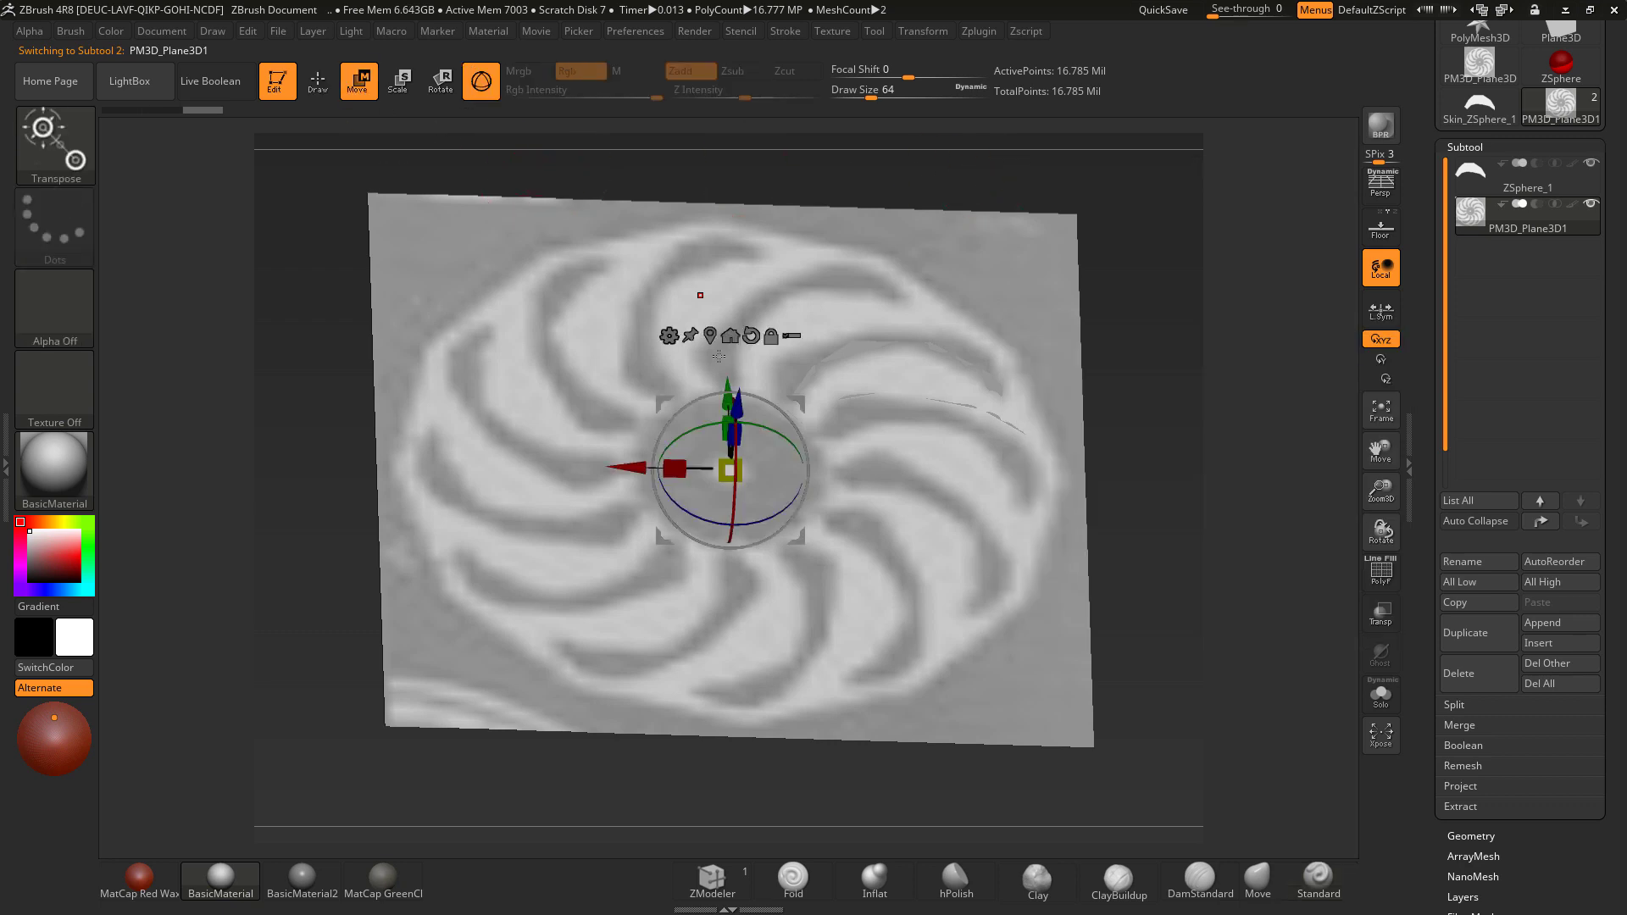
{"action": "left_click_drag", "start_coordinate": [740, 406], "coordinate": [738, 424]}
{"action": "key", "text": "ctrl+z"}
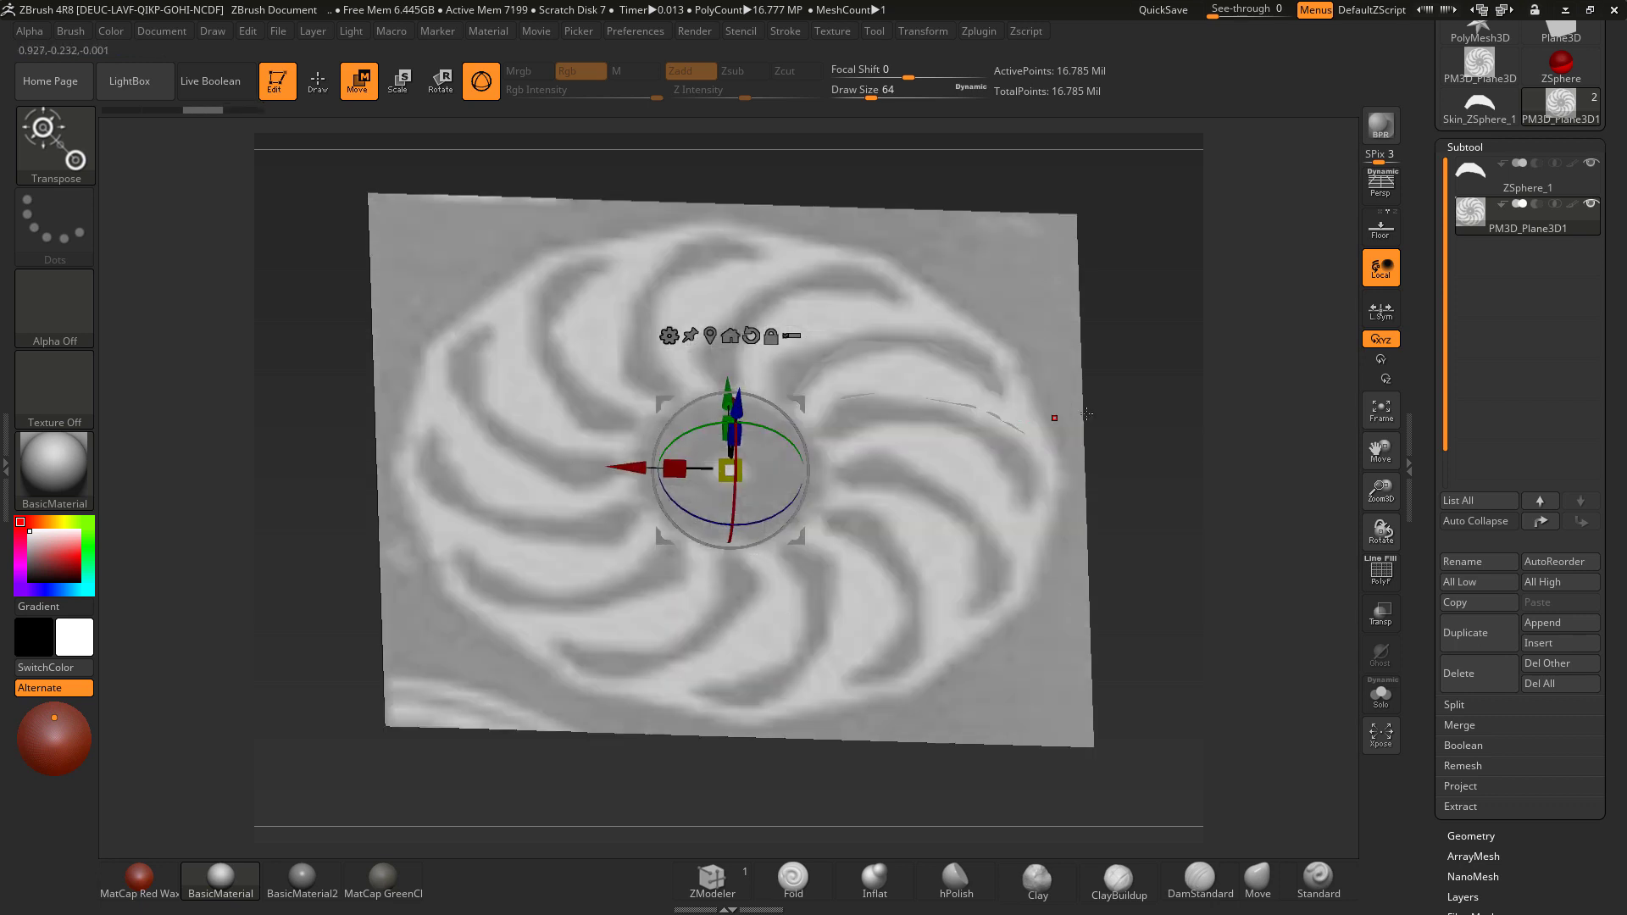
{"action": "left_click_drag", "start_coordinate": [733, 405], "coordinate": [735, 427]}
{"action": "key", "text": "ctrl"}
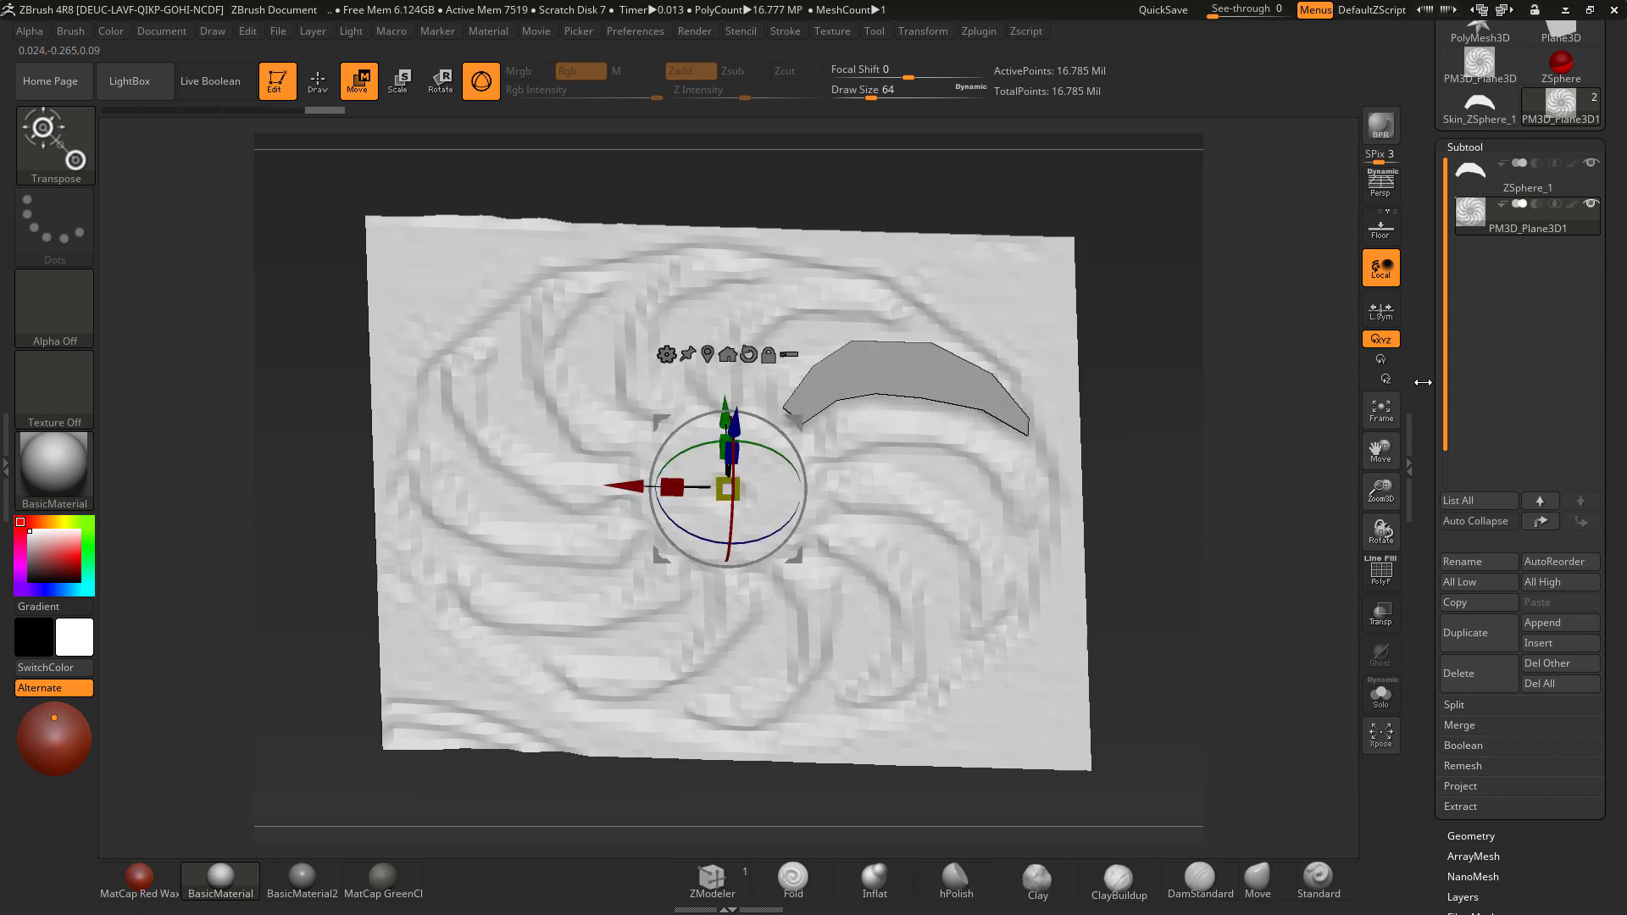
{"action": "left_click_drag", "start_coordinate": [1161, 394], "coordinate": [1166, 489], "text": "shift"}
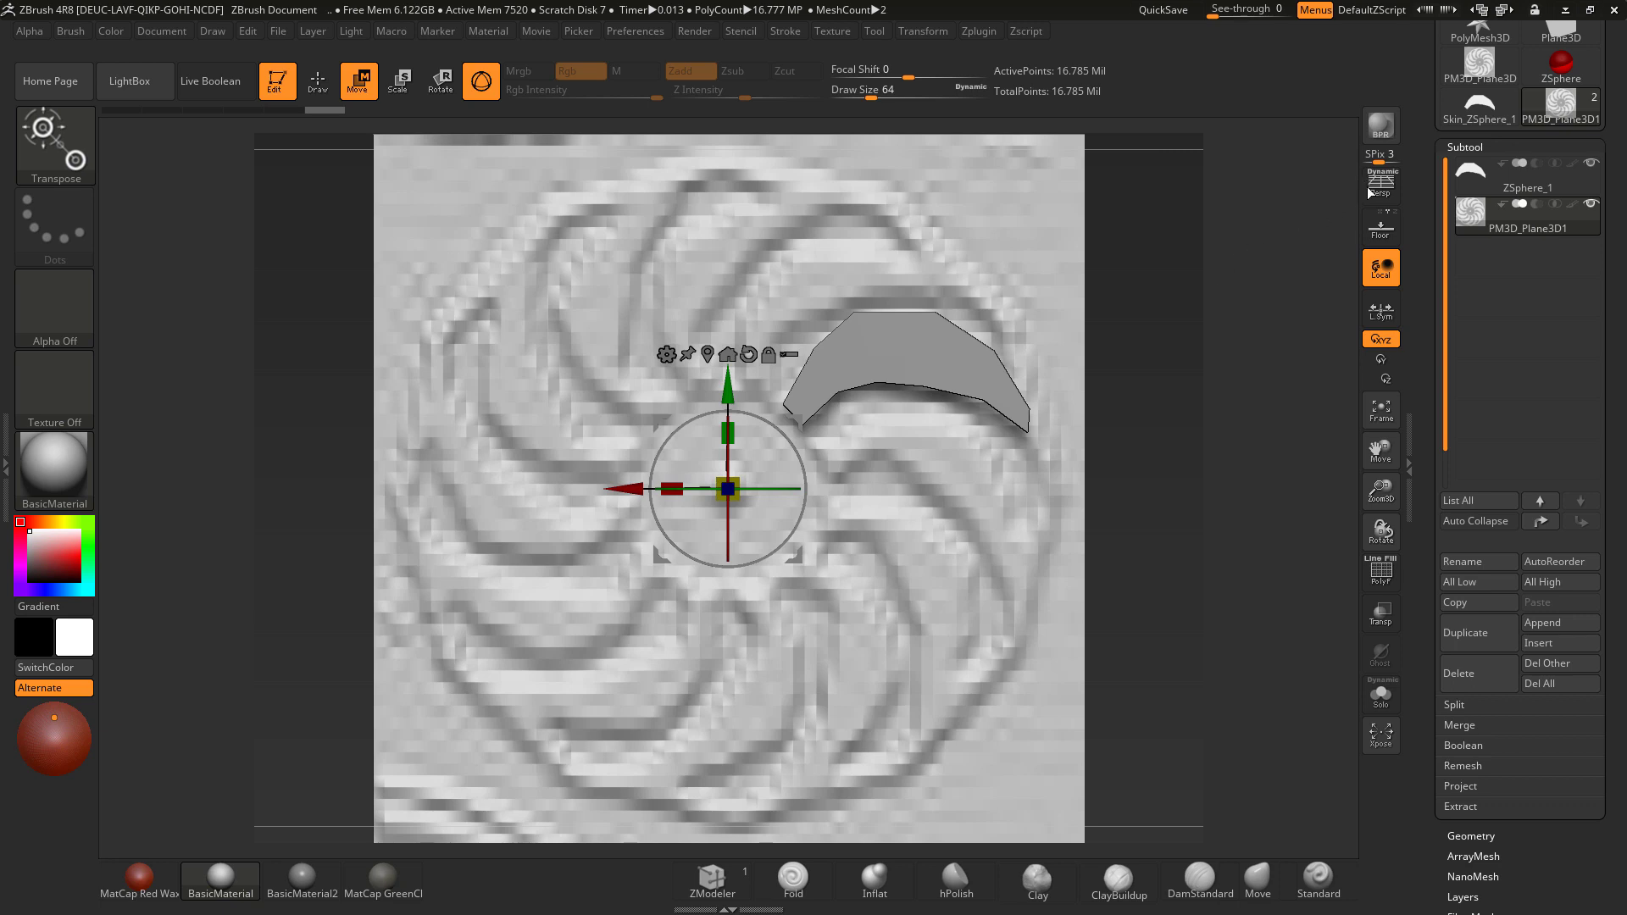
Step: Select the ZSphere_1 blade subtool, tilt the view, and load the ZModeler brush
{"action": "left_click", "coordinate": [1517, 176]}
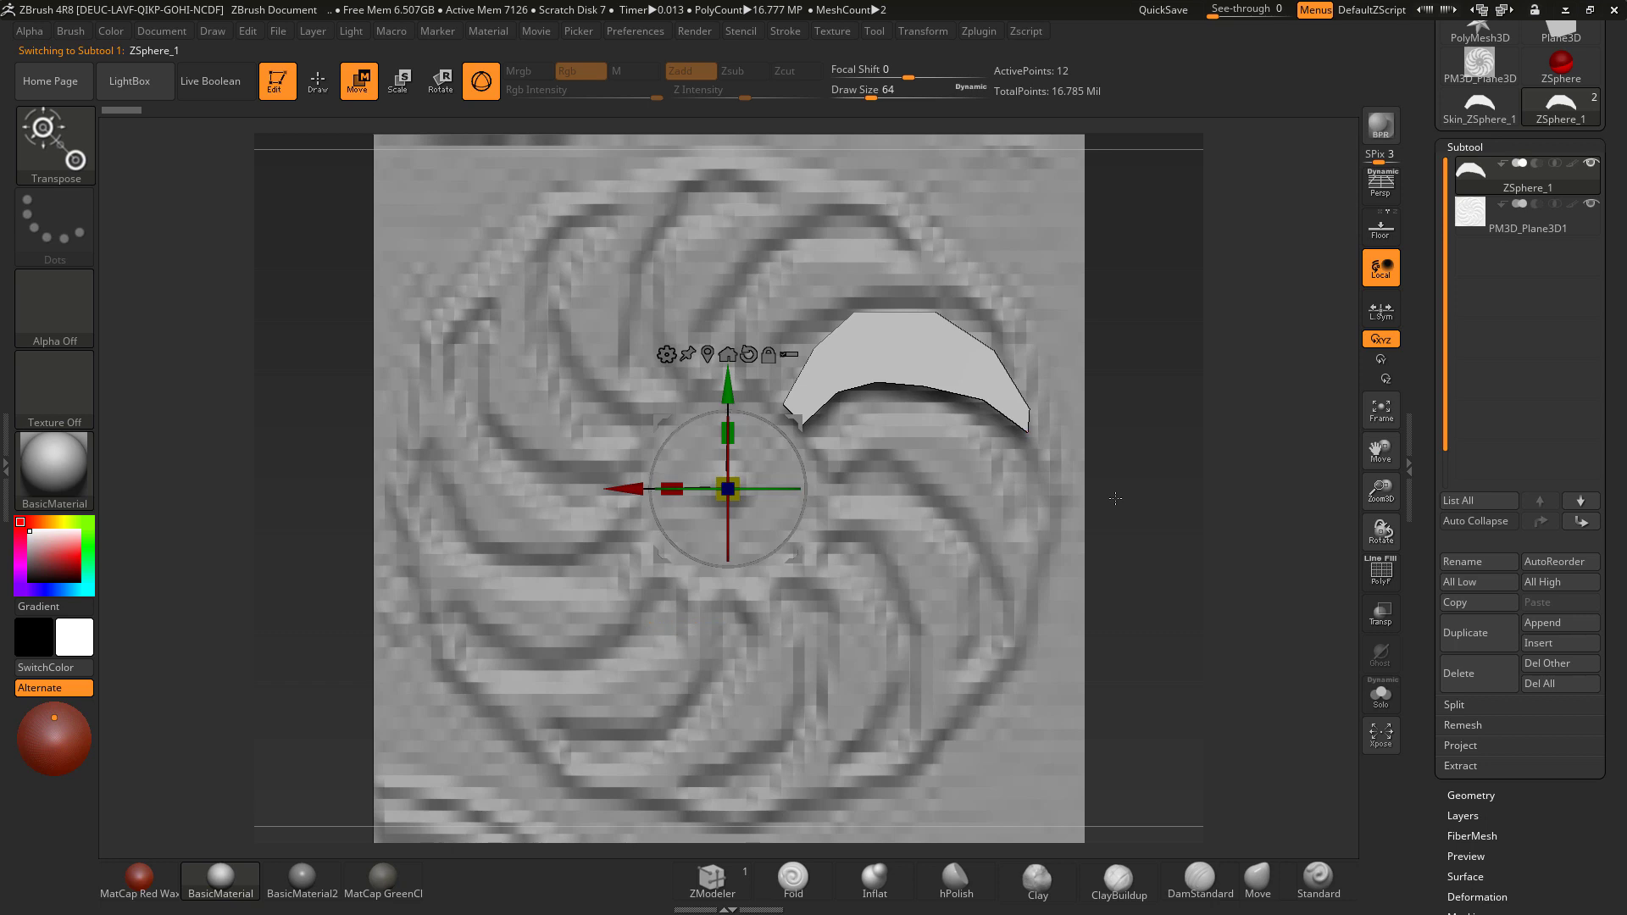
{"action": "left_click_drag", "start_coordinate": [1143, 476], "coordinate": [906, 390]}
{"action": "left_click_drag", "start_coordinate": [1151, 460], "coordinate": [1134, 574]}
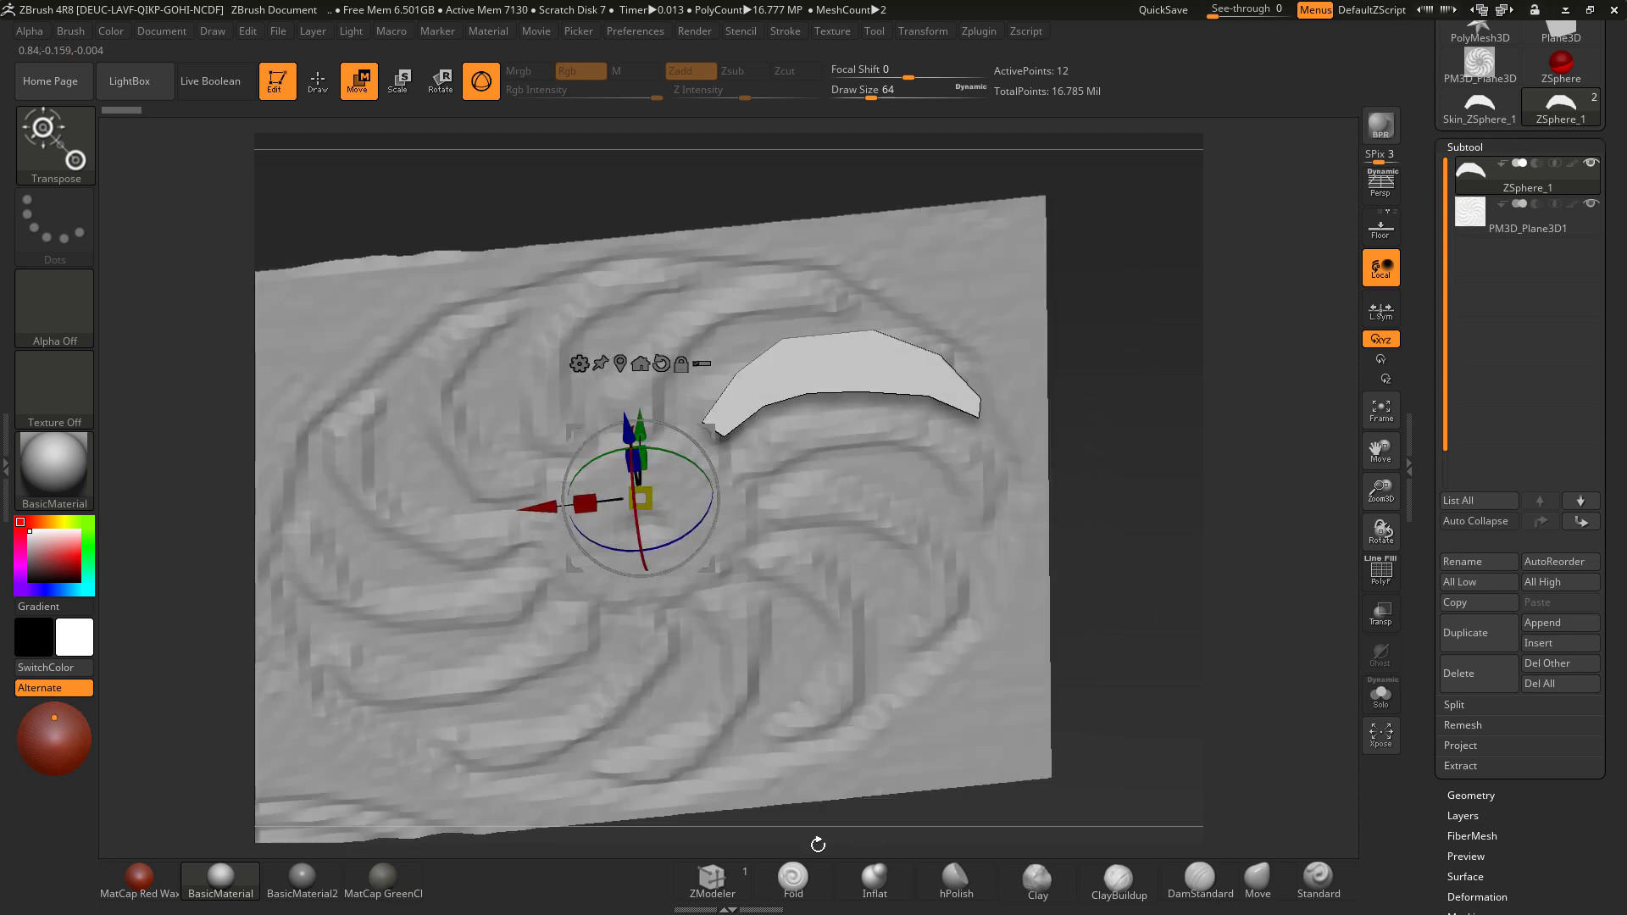
{"action": "left_click", "coordinate": [711, 881]}
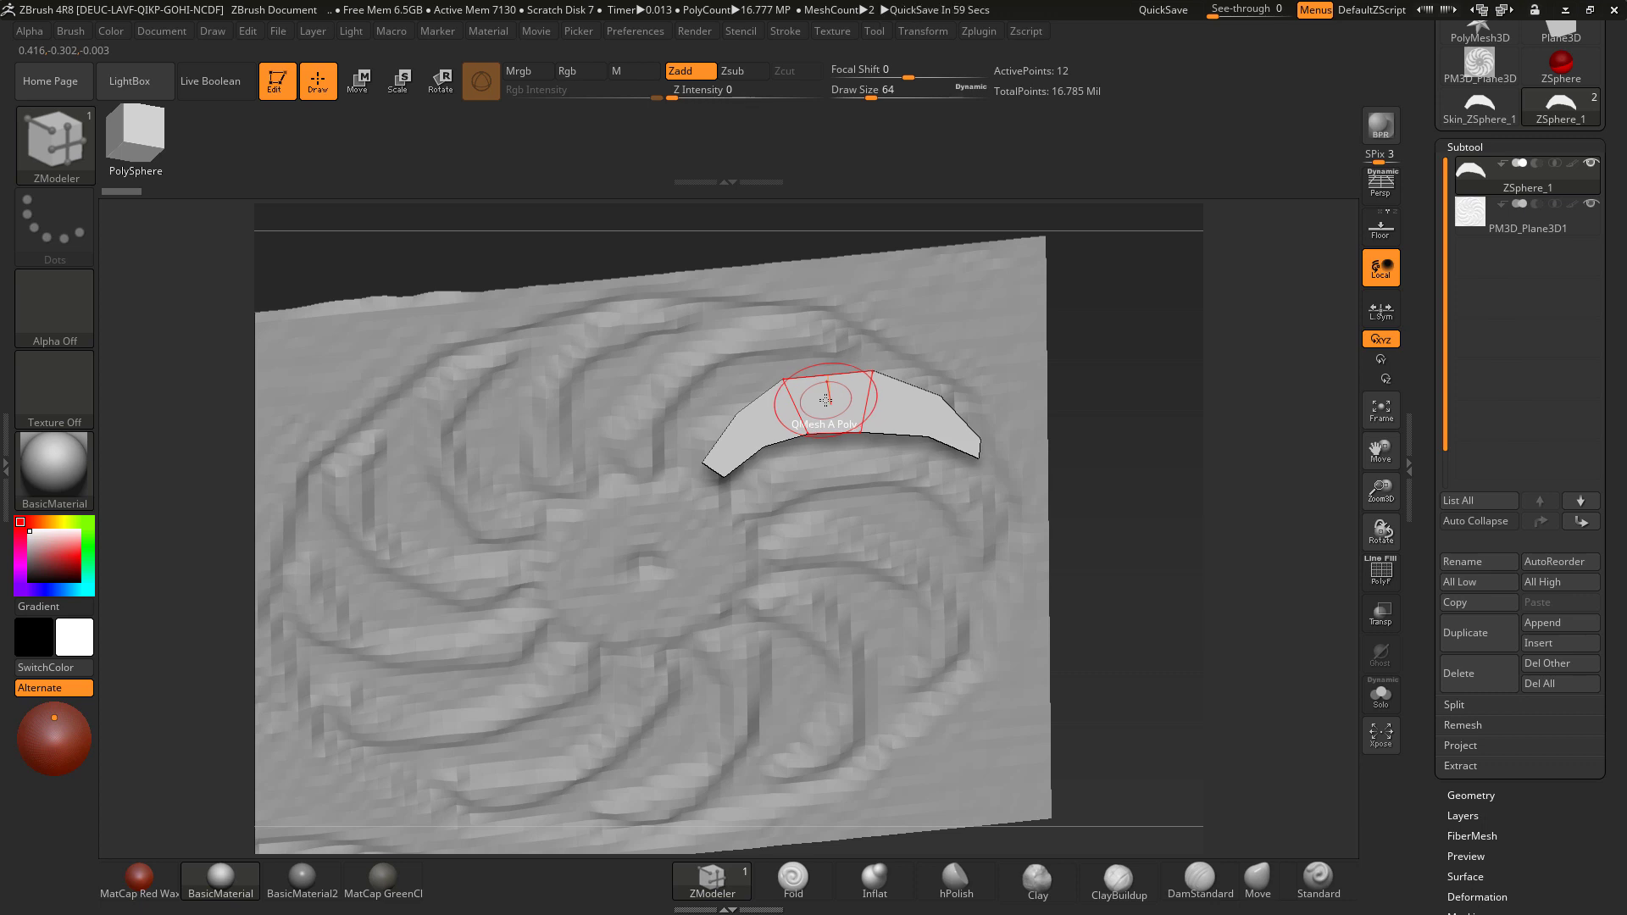
Step: Extrude the crescent polygon into a thin 24-point slab with QMesh, viewed edge-on
{"action": "key", "text": "space"}
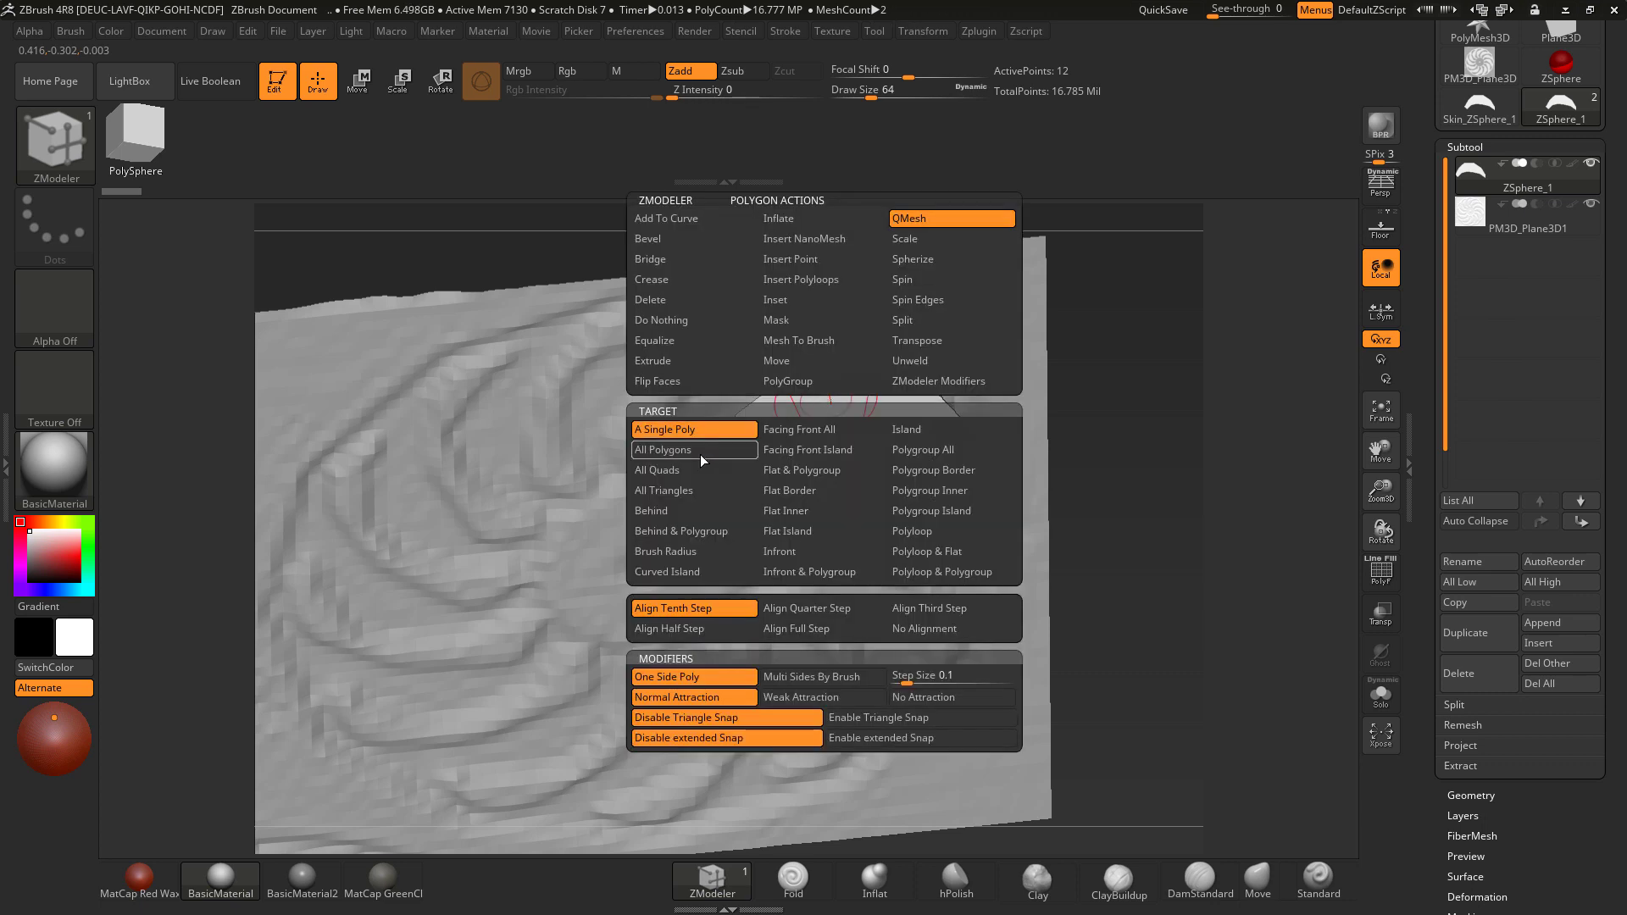
{"action": "left_click_drag", "start_coordinate": [832, 404], "coordinate": [832, 402]}
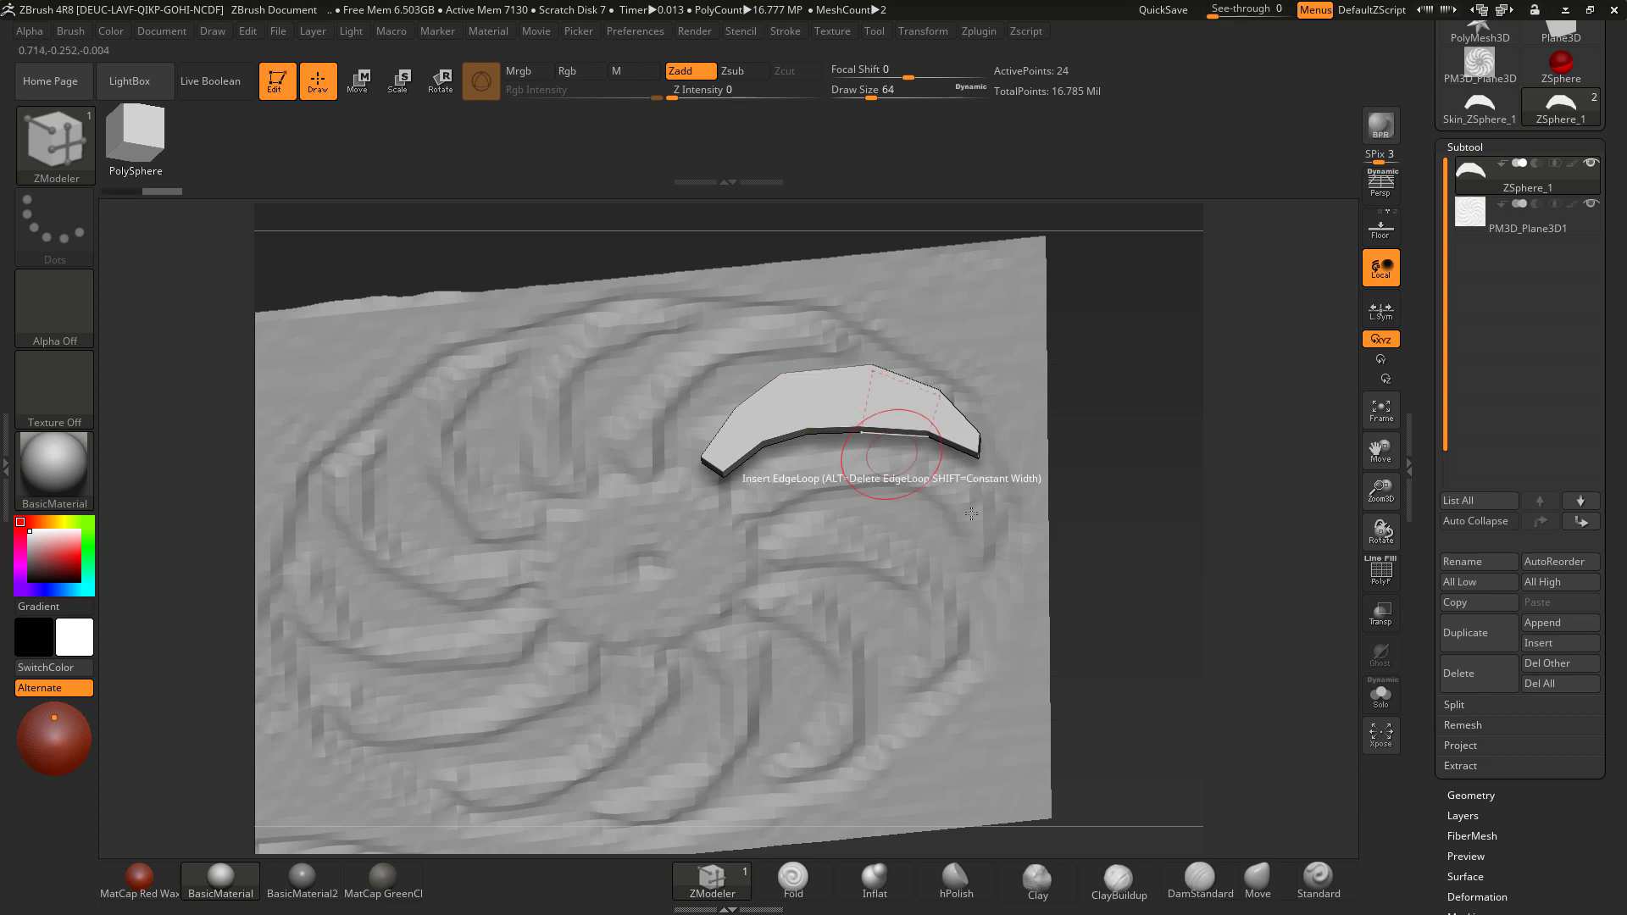
{"action": "left_click_drag", "start_coordinate": [1135, 505], "coordinate": [1303, 572]}
{"action": "left_click_drag", "start_coordinate": [1593, 771], "coordinate": [1571, 694]}
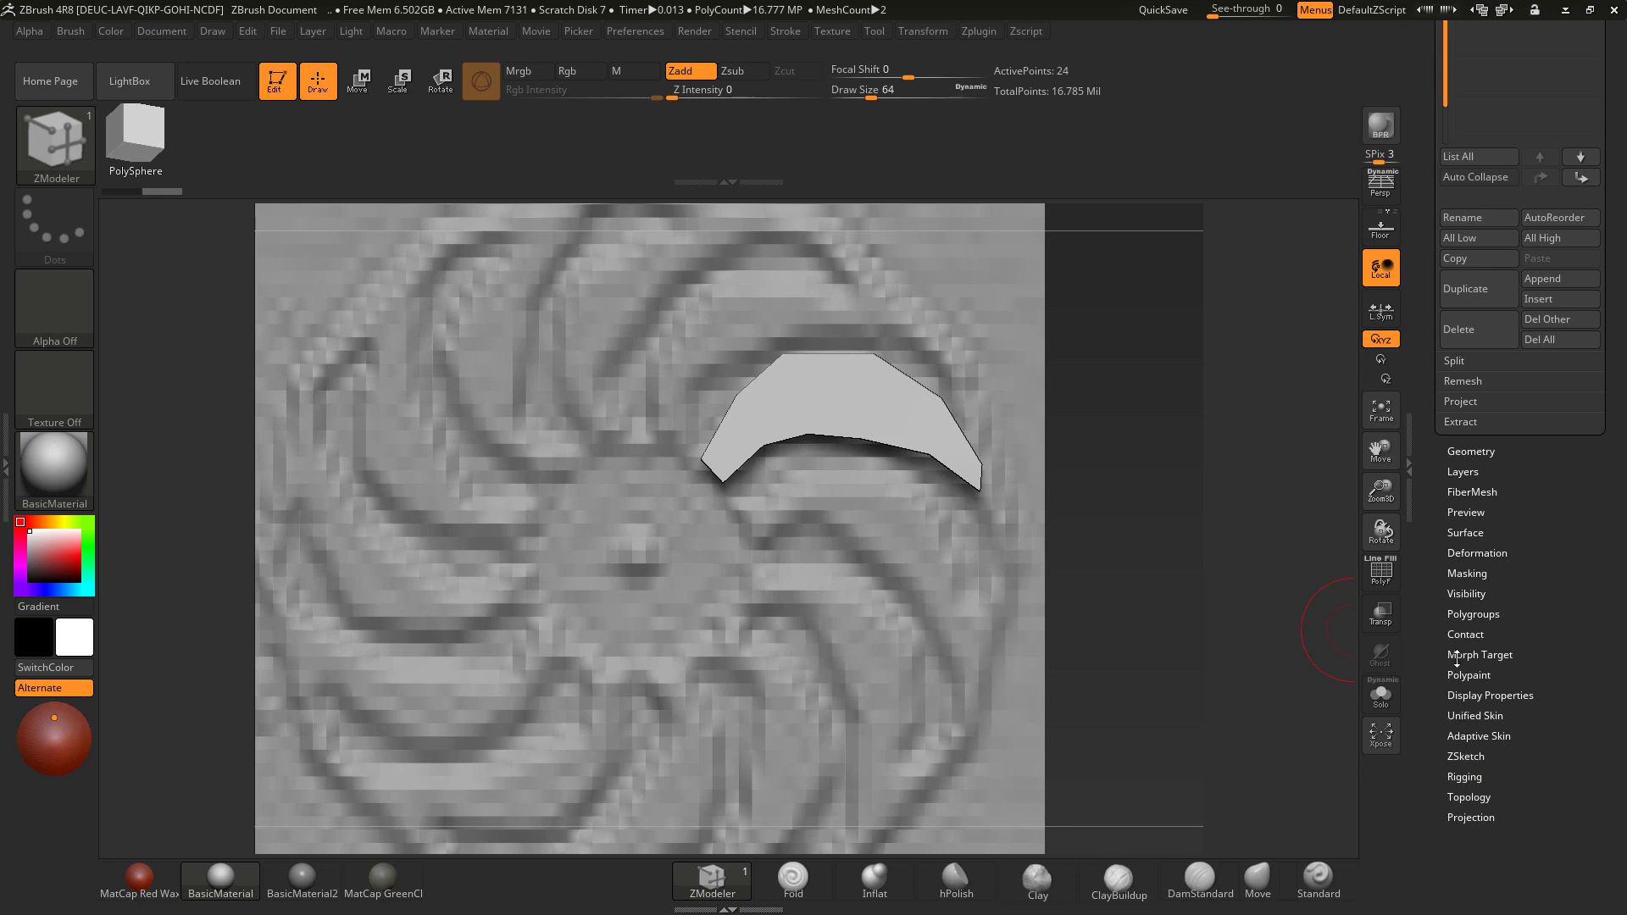
{"action": "left_click_drag", "start_coordinate": [1560, 502], "coordinate": [1549, 578]}
{"action": "mouse_move", "coordinate": [1138, 563]}
{"action": "left_mouse_down"}
{"action": "mouse_move", "coordinate": [1137, 371]}
{"action": "mouse_move", "coordinate": [1030, 407]}
{"action": "left_mouse_up"}
{"action": "key", "text": "space"}
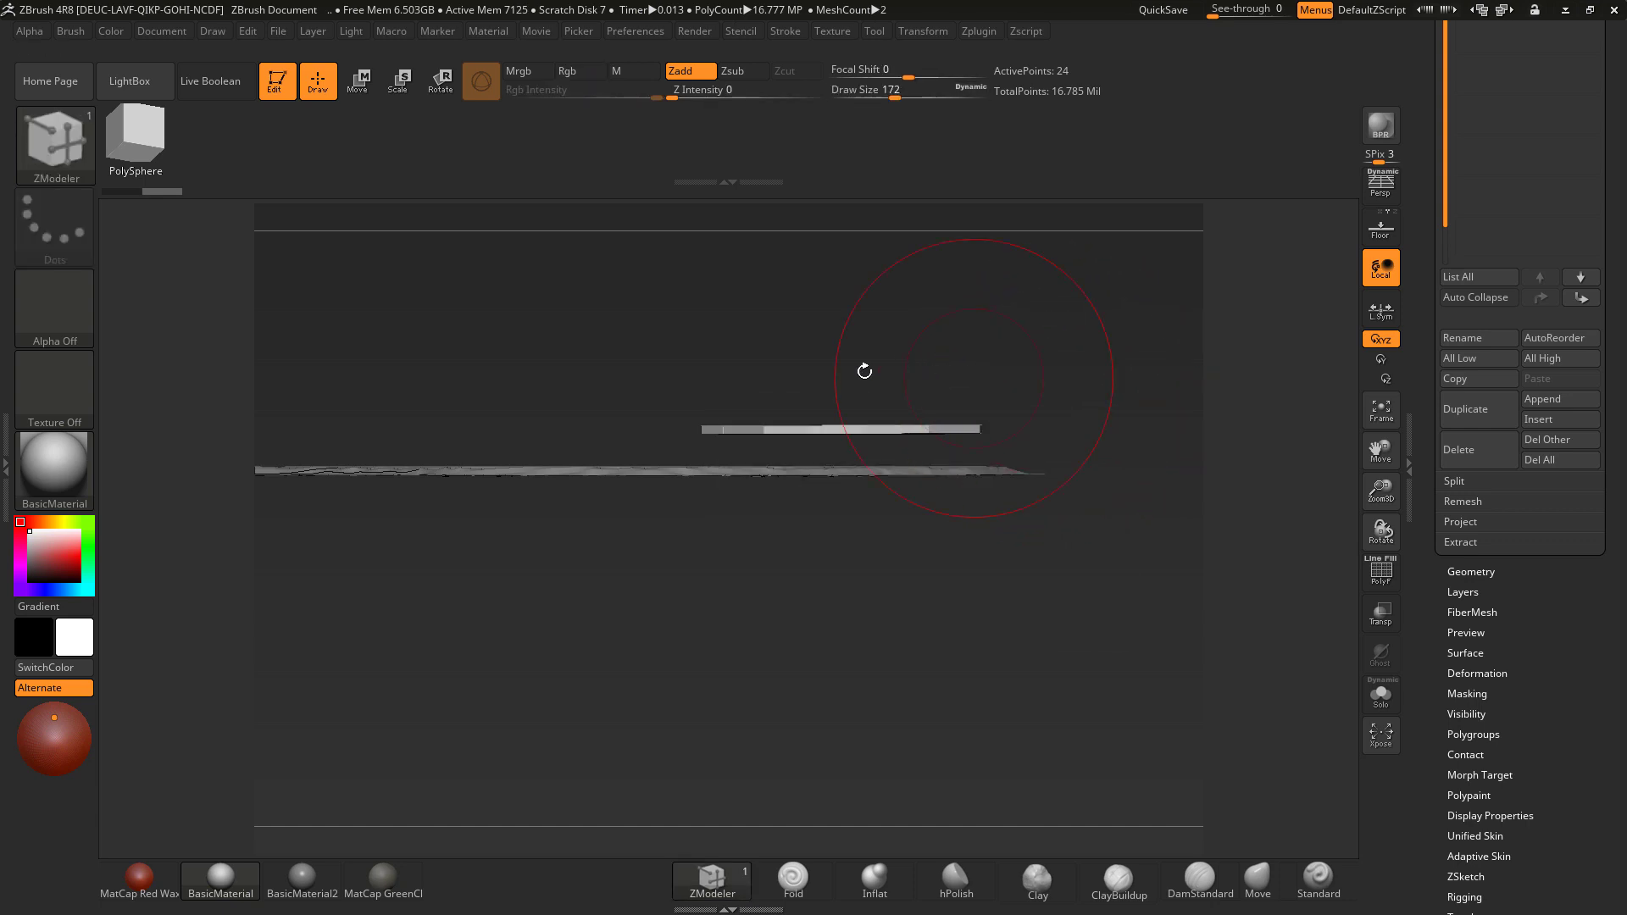
{"action": "left_click_drag", "start_coordinate": [600, 322], "coordinate": [927, 479], "text": "ctrl"}
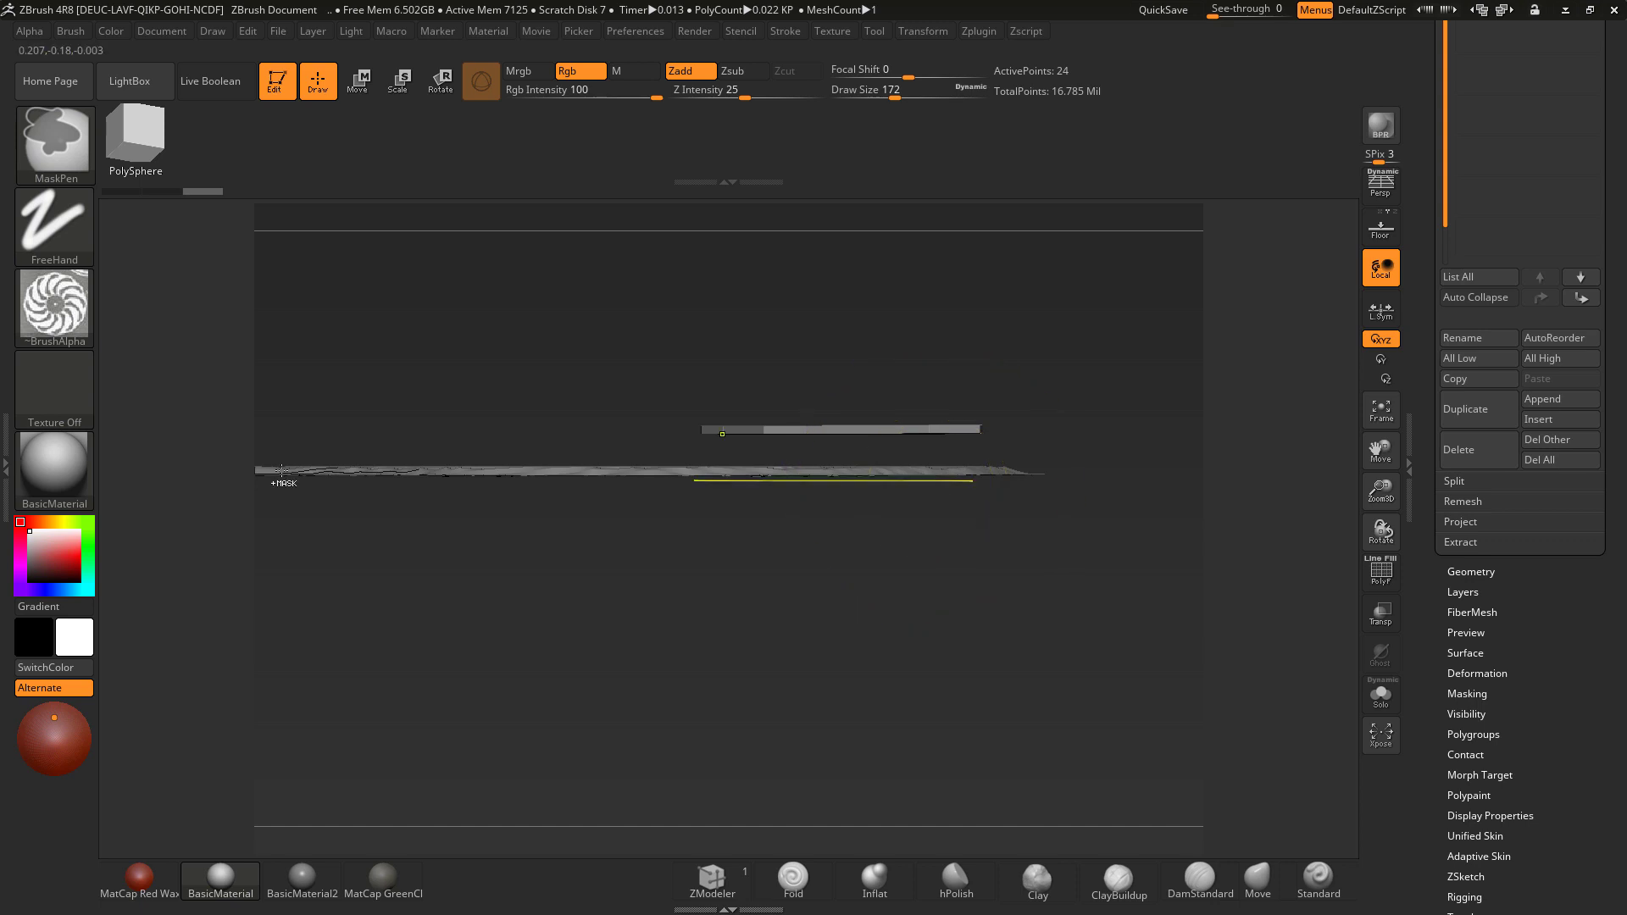
Step: Set the brush alpha to Off
{"action": "left_click", "coordinate": [47, 293]}
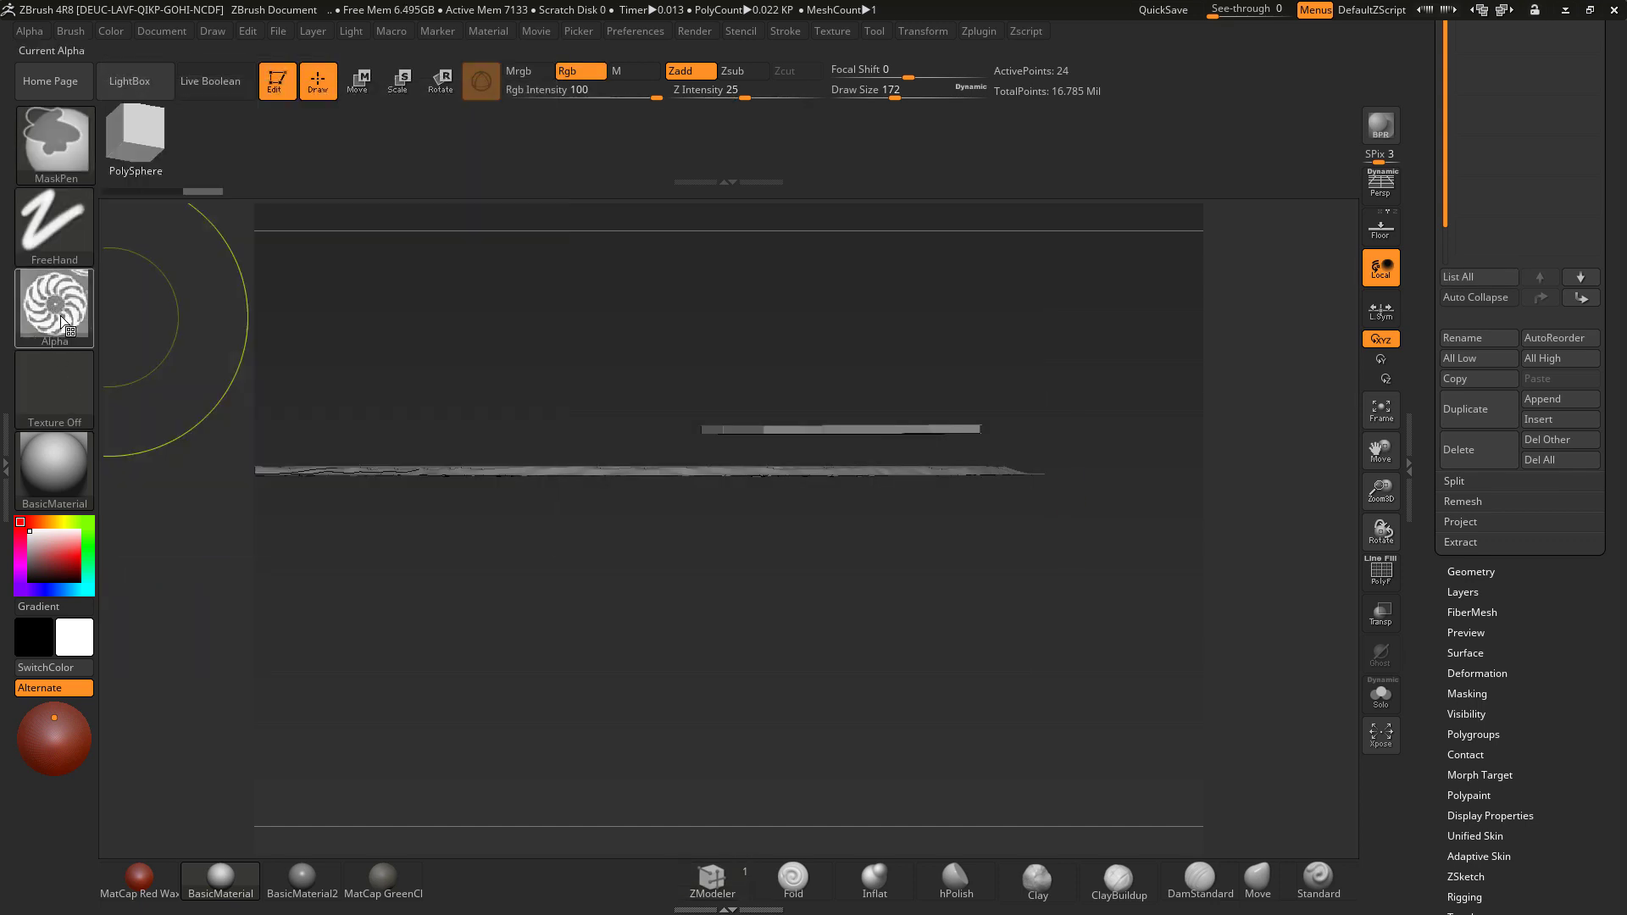
{"action": "left_click", "coordinate": [58, 313]}
{"action": "left_click", "coordinate": [152, 329]}
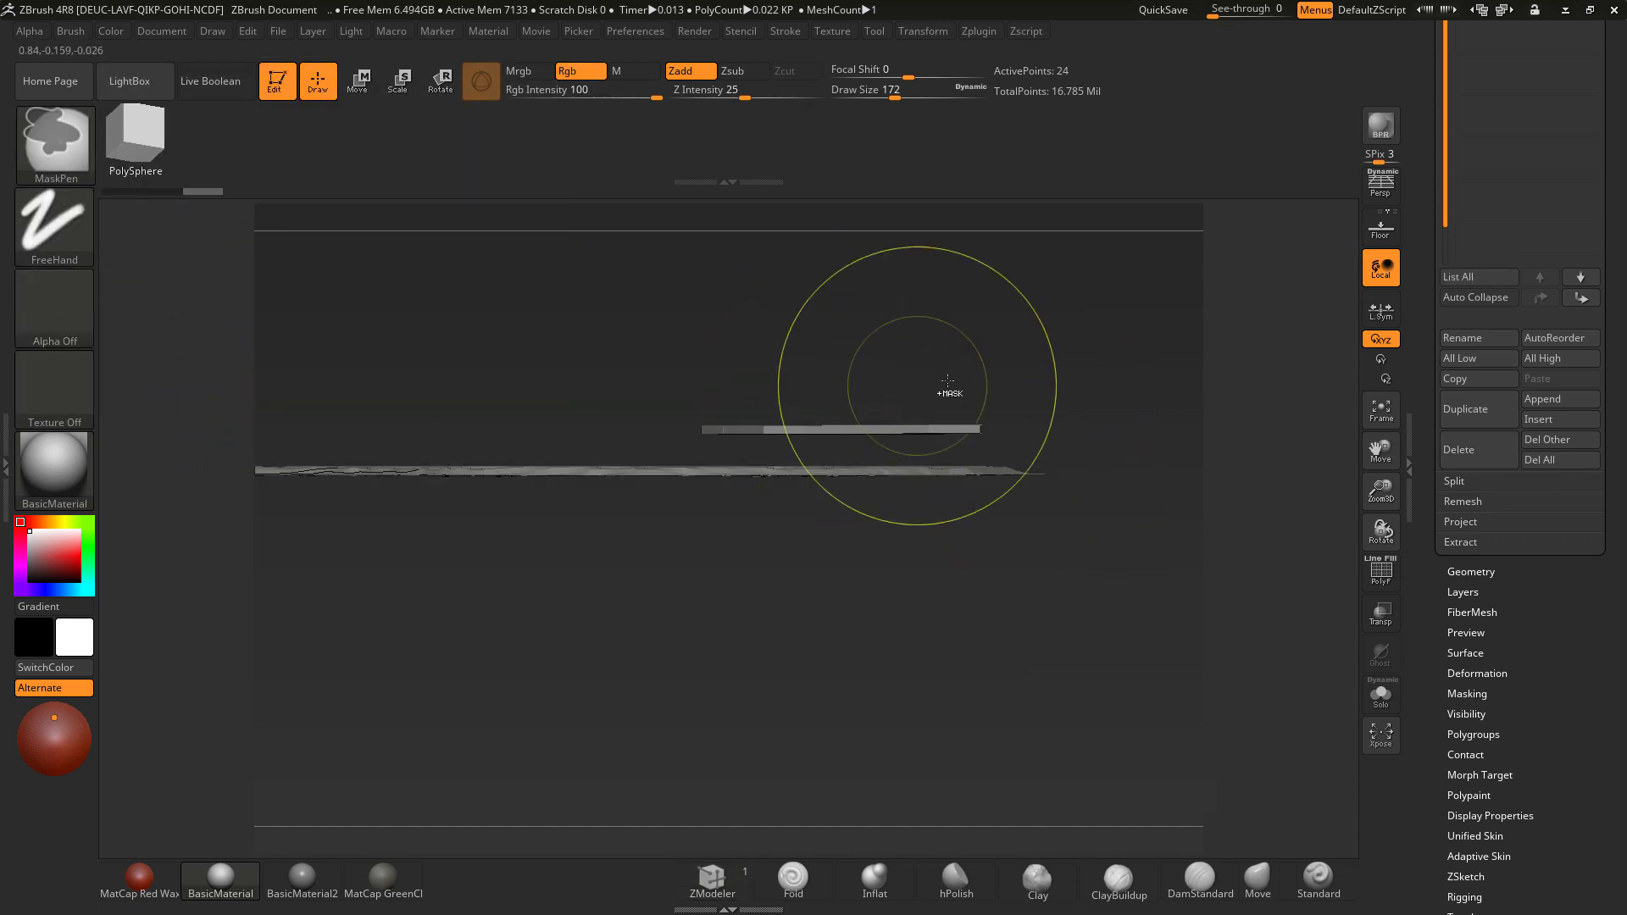
Step: Mask parts of the slab and lower its unmasked right end with the gizmo's Z arrow
{"action": "left_click_drag", "start_coordinate": [590, 328], "coordinate": [918, 536], "text": "ctrl"}
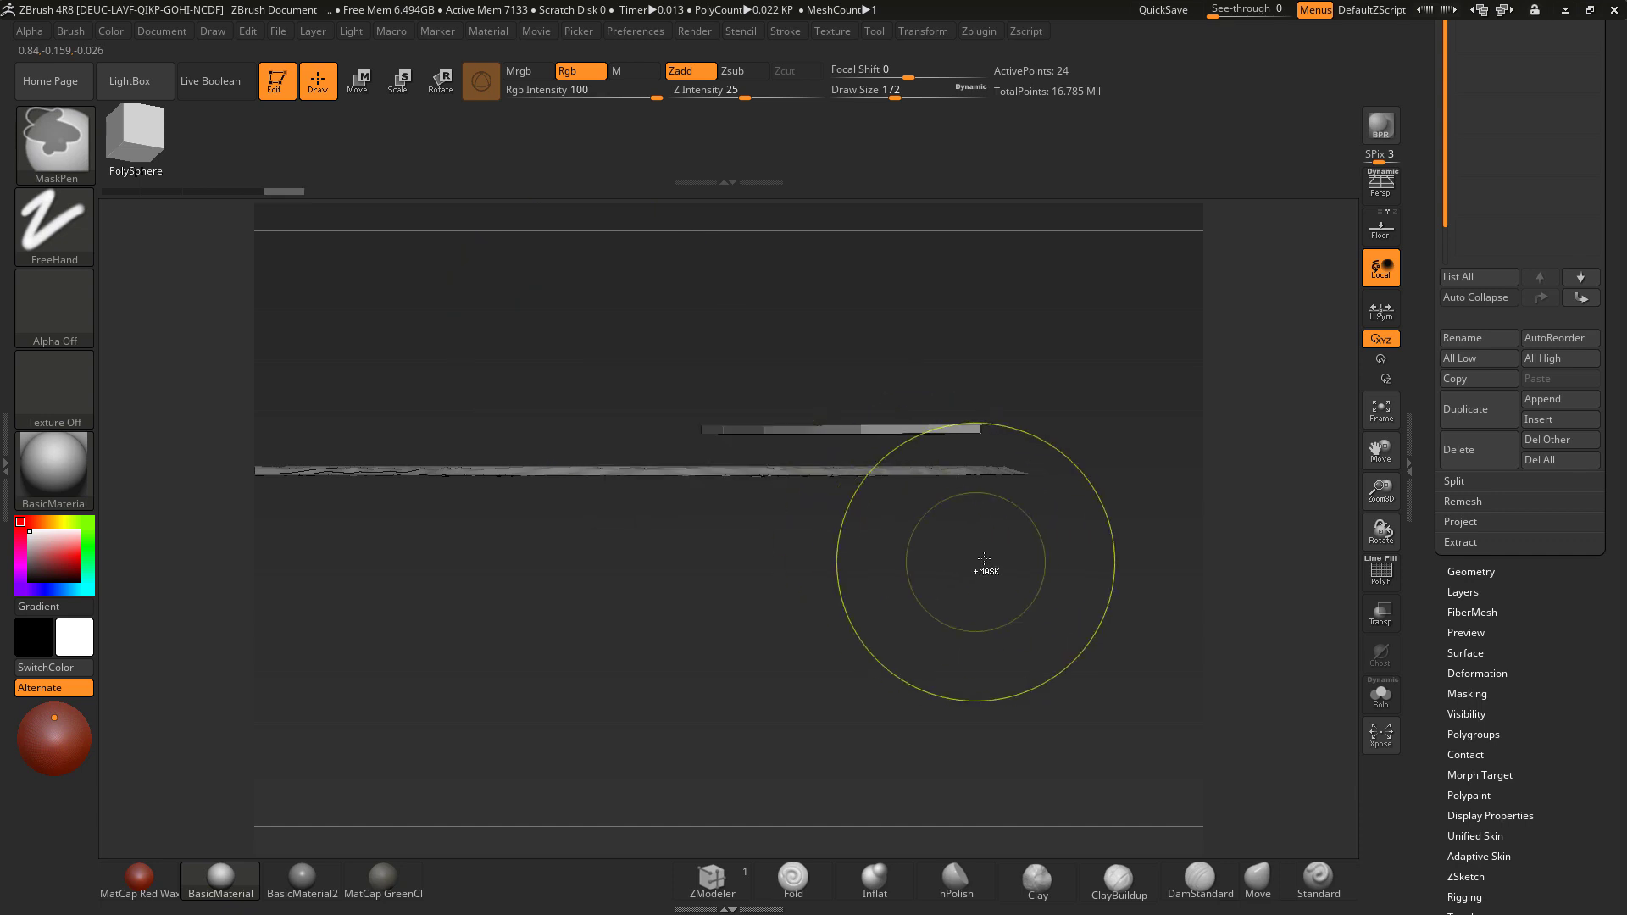
{"action": "left_click", "coordinate": [358, 81]}
{"action": "left_click_drag", "start_coordinate": [634, 338], "coordinate": [634, 341]}
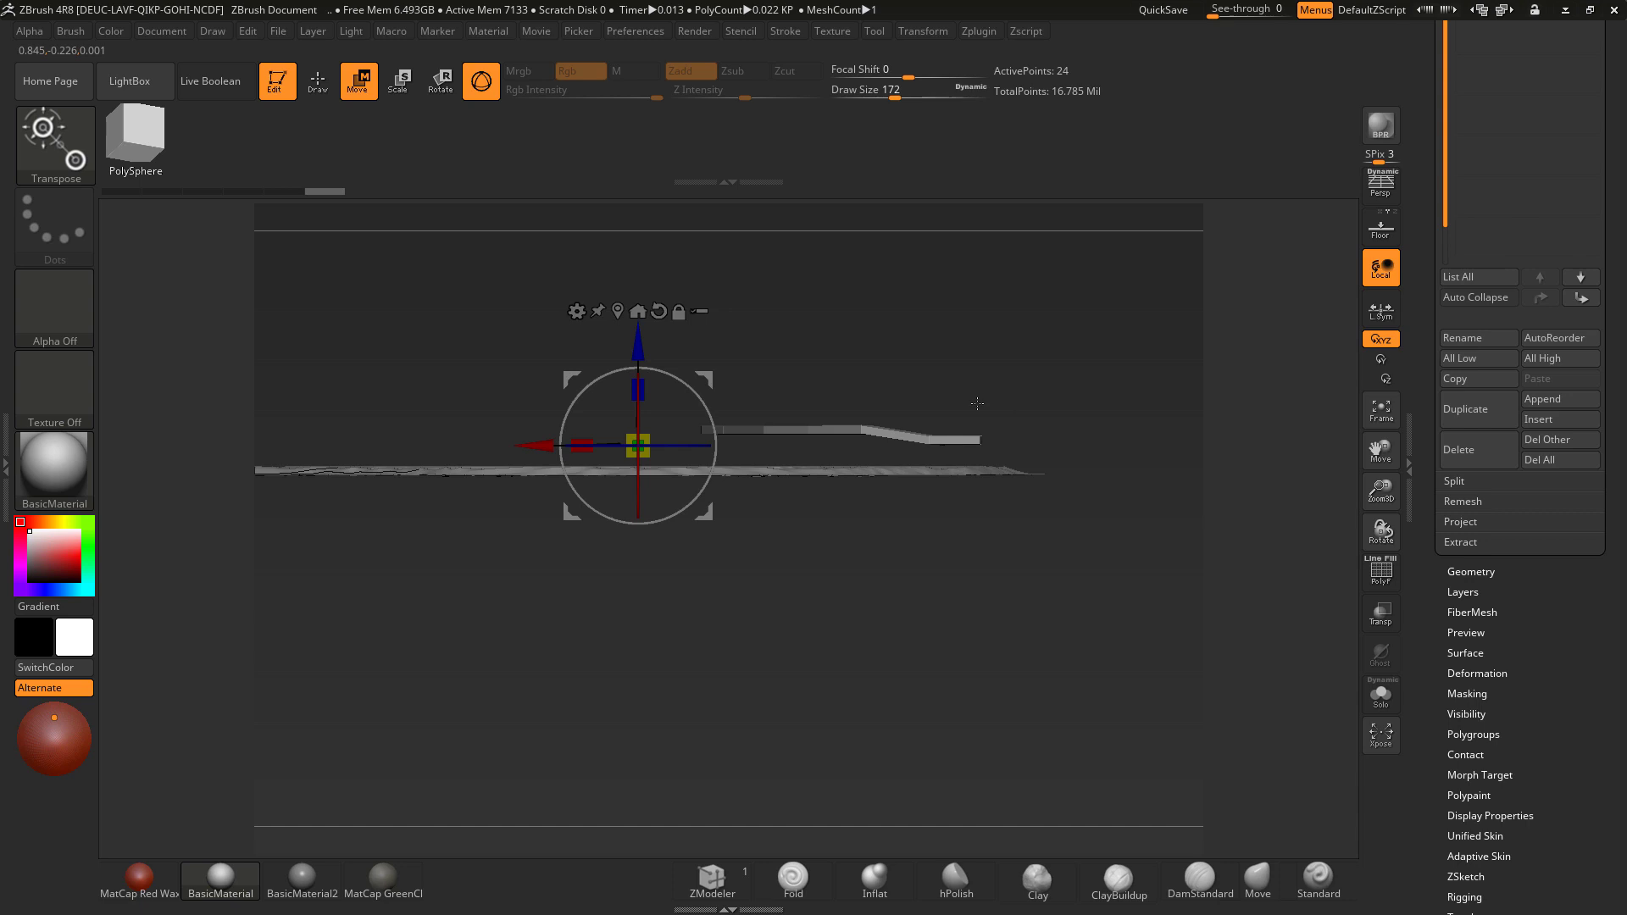
{"action": "left_click_drag", "start_coordinate": [945, 390], "coordinate": [565, 477], "text": "ctrl"}
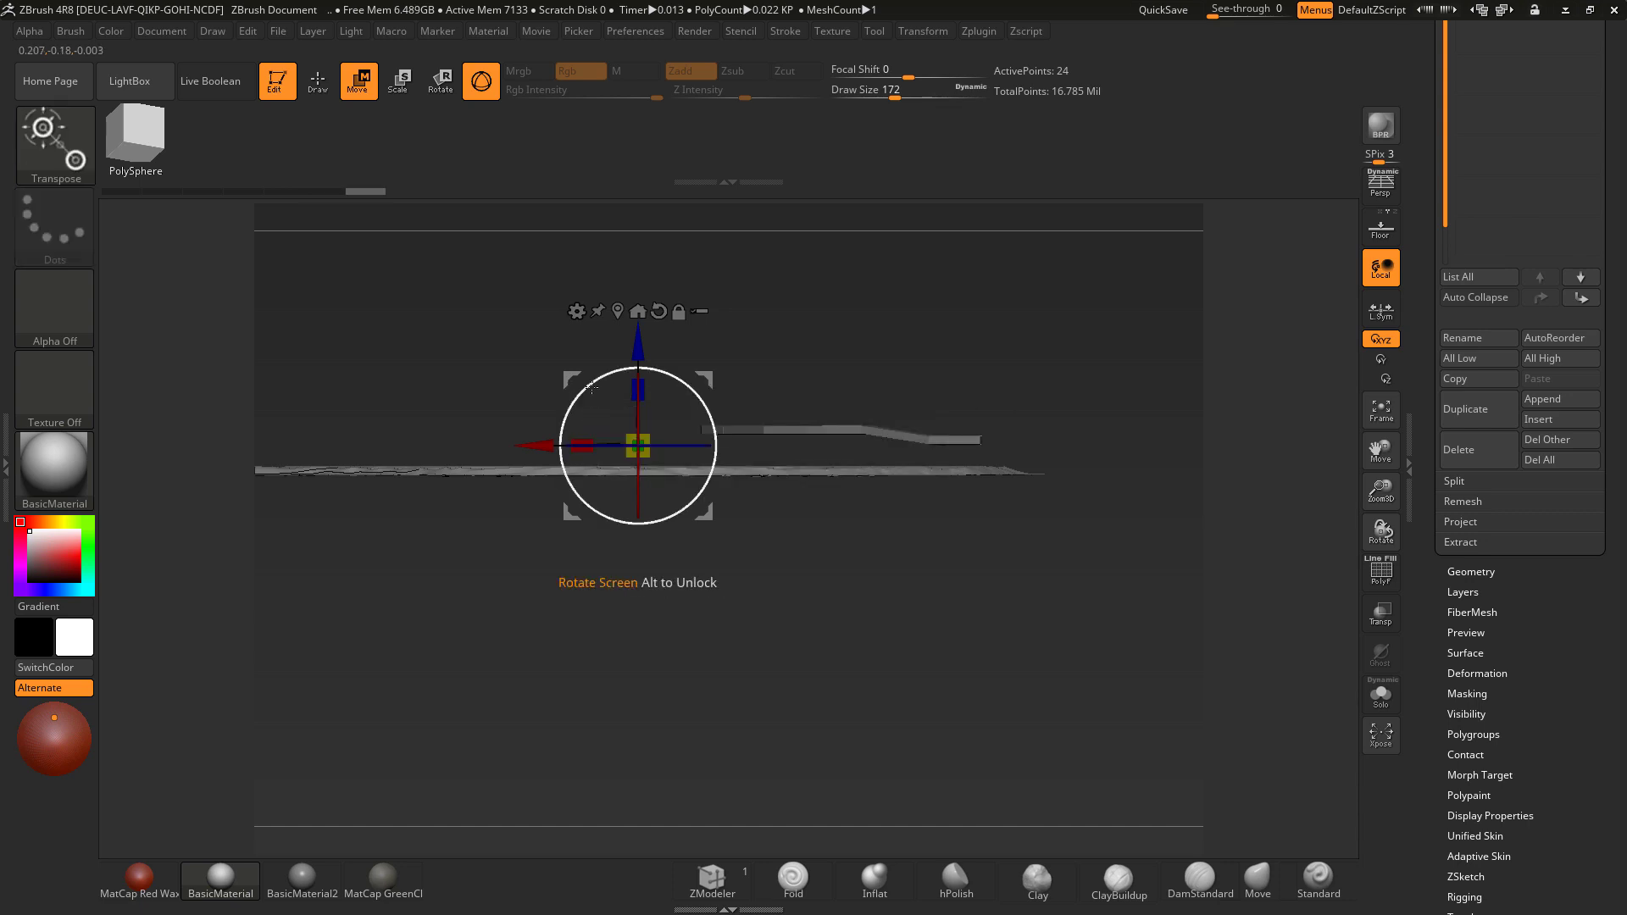
{"action": "left_click_drag", "start_coordinate": [635, 343], "coordinate": [636, 356]}
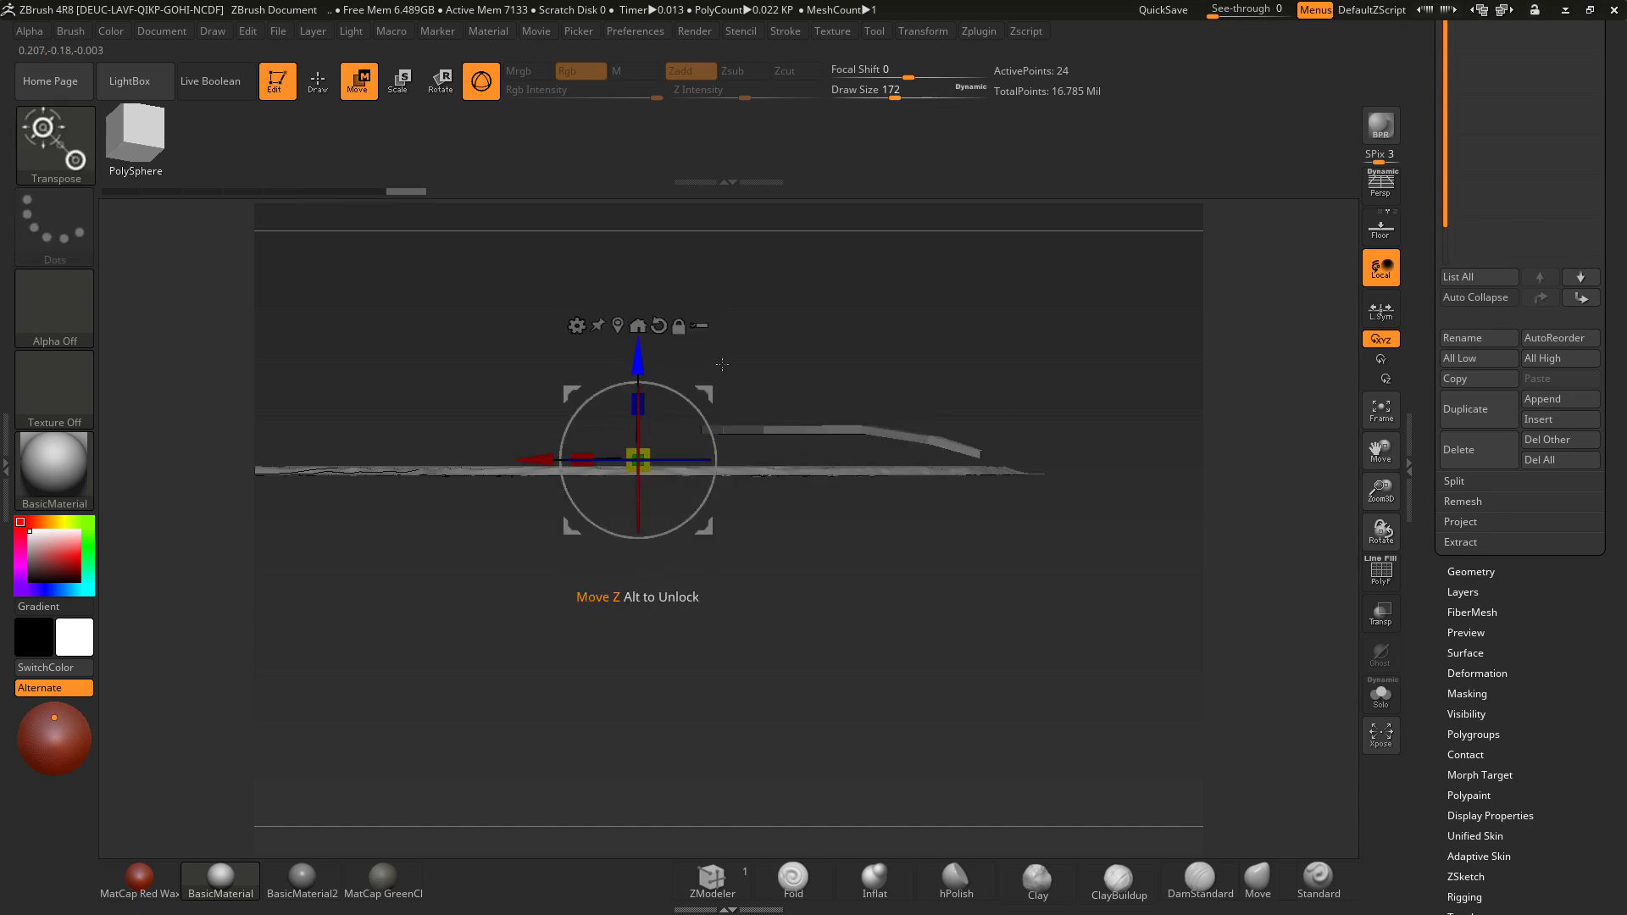
{"action": "key", "text": "ctrl"}
{"action": "left_click_drag", "start_coordinate": [1084, 391], "coordinate": [1084, 391], "text": "ctrl"}
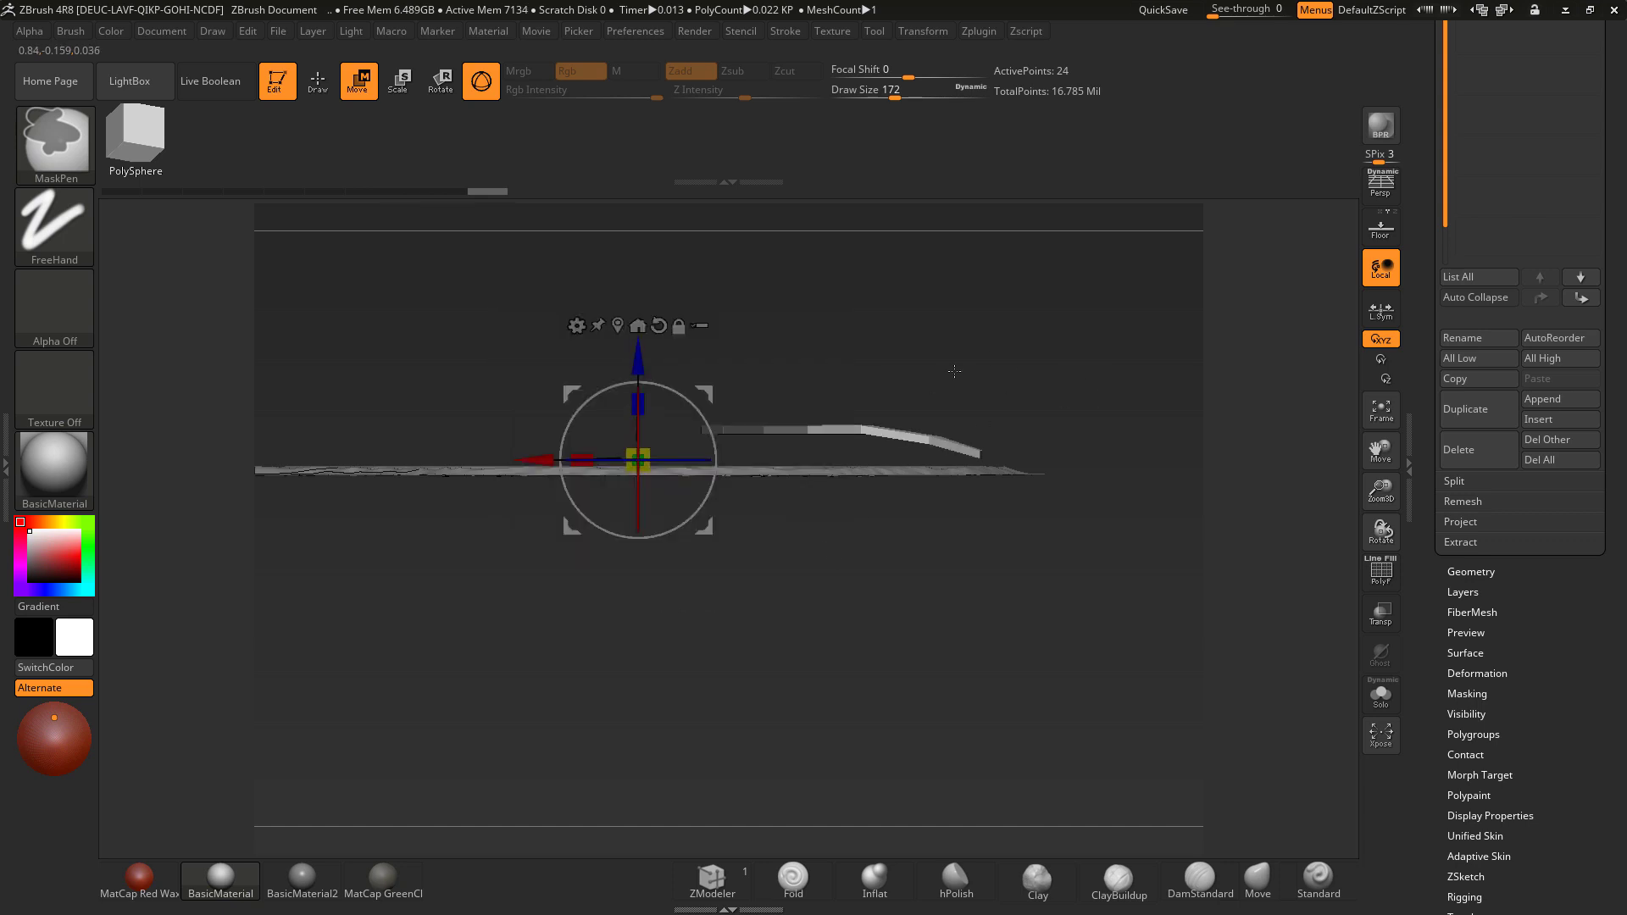
Step: Invert the mask and raise the unmasked slab sections in a few small moves
{"action": "left_click", "coordinate": [1023, 372], "text": "ctrl"}
{"action": "left_click_drag", "start_coordinate": [634, 360], "coordinate": [636, 346]}
{"action": "key", "text": "ctrl"}
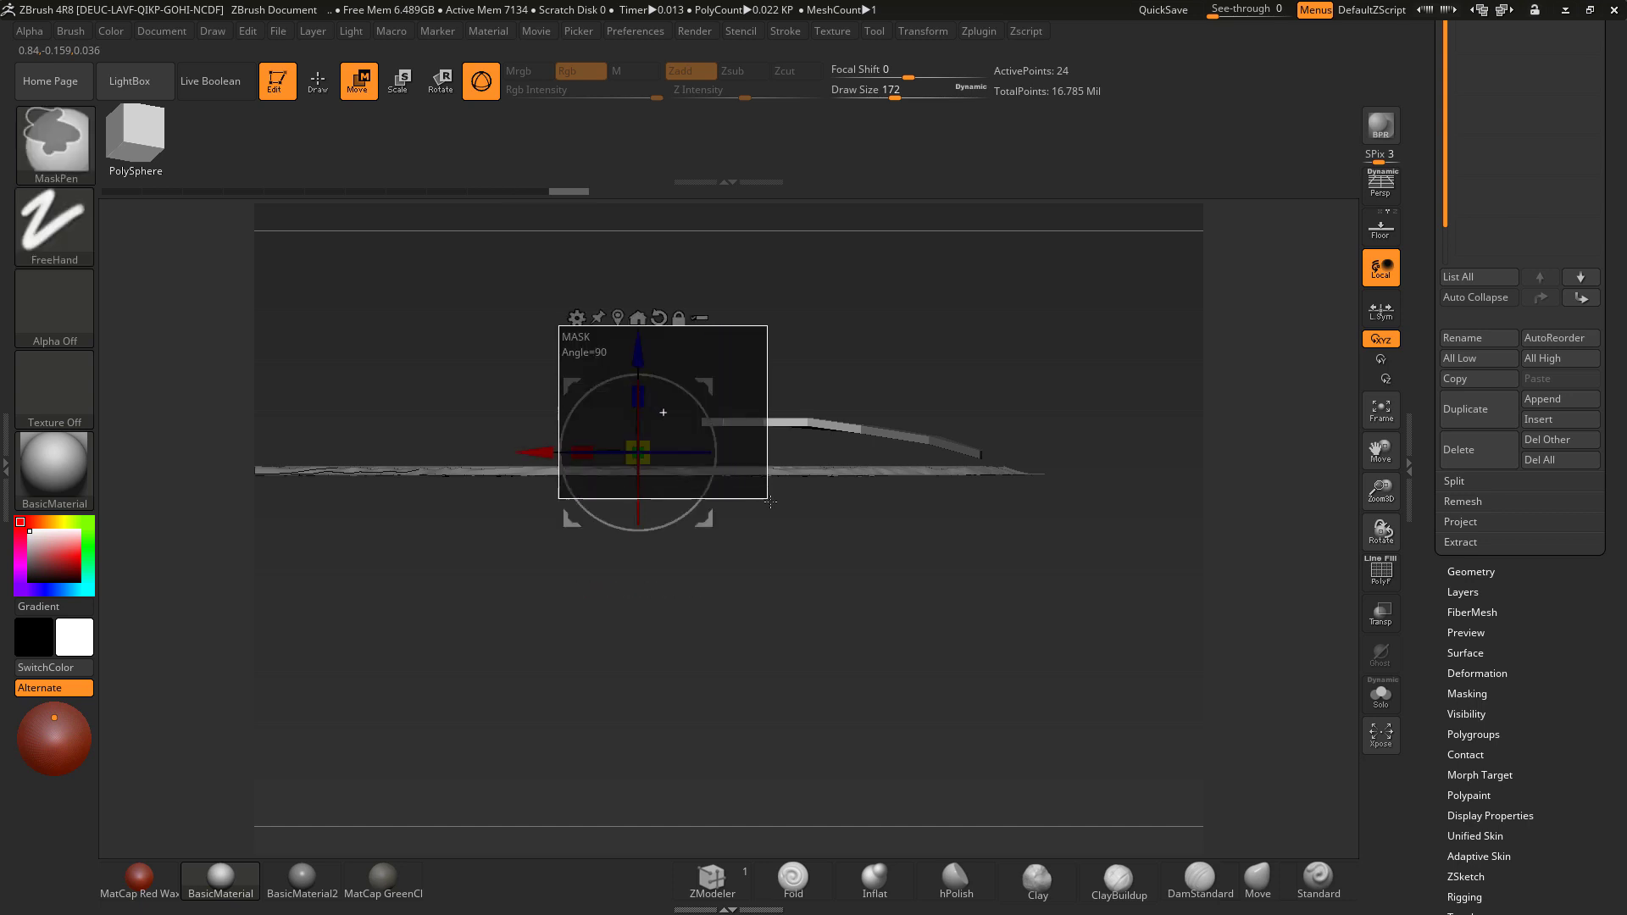
{"action": "left_click", "coordinate": [892, 650], "text": "ctrl"}
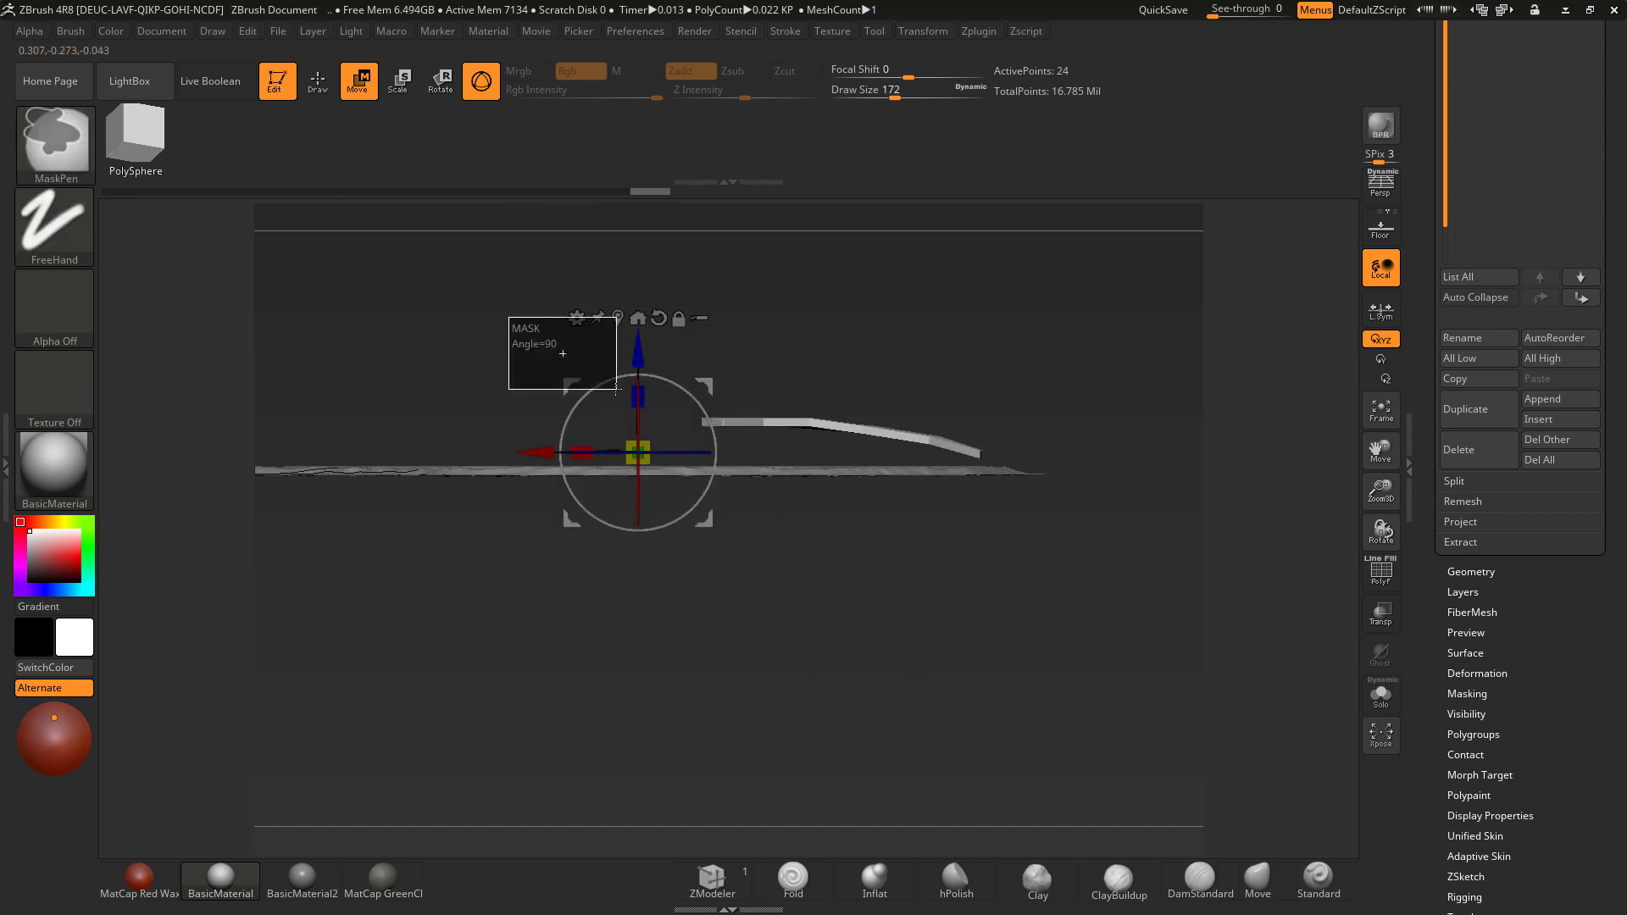
{"action": "left_click_drag", "start_coordinate": [639, 350], "coordinate": [640, 341]}
{"action": "key", "text": "ctrl"}
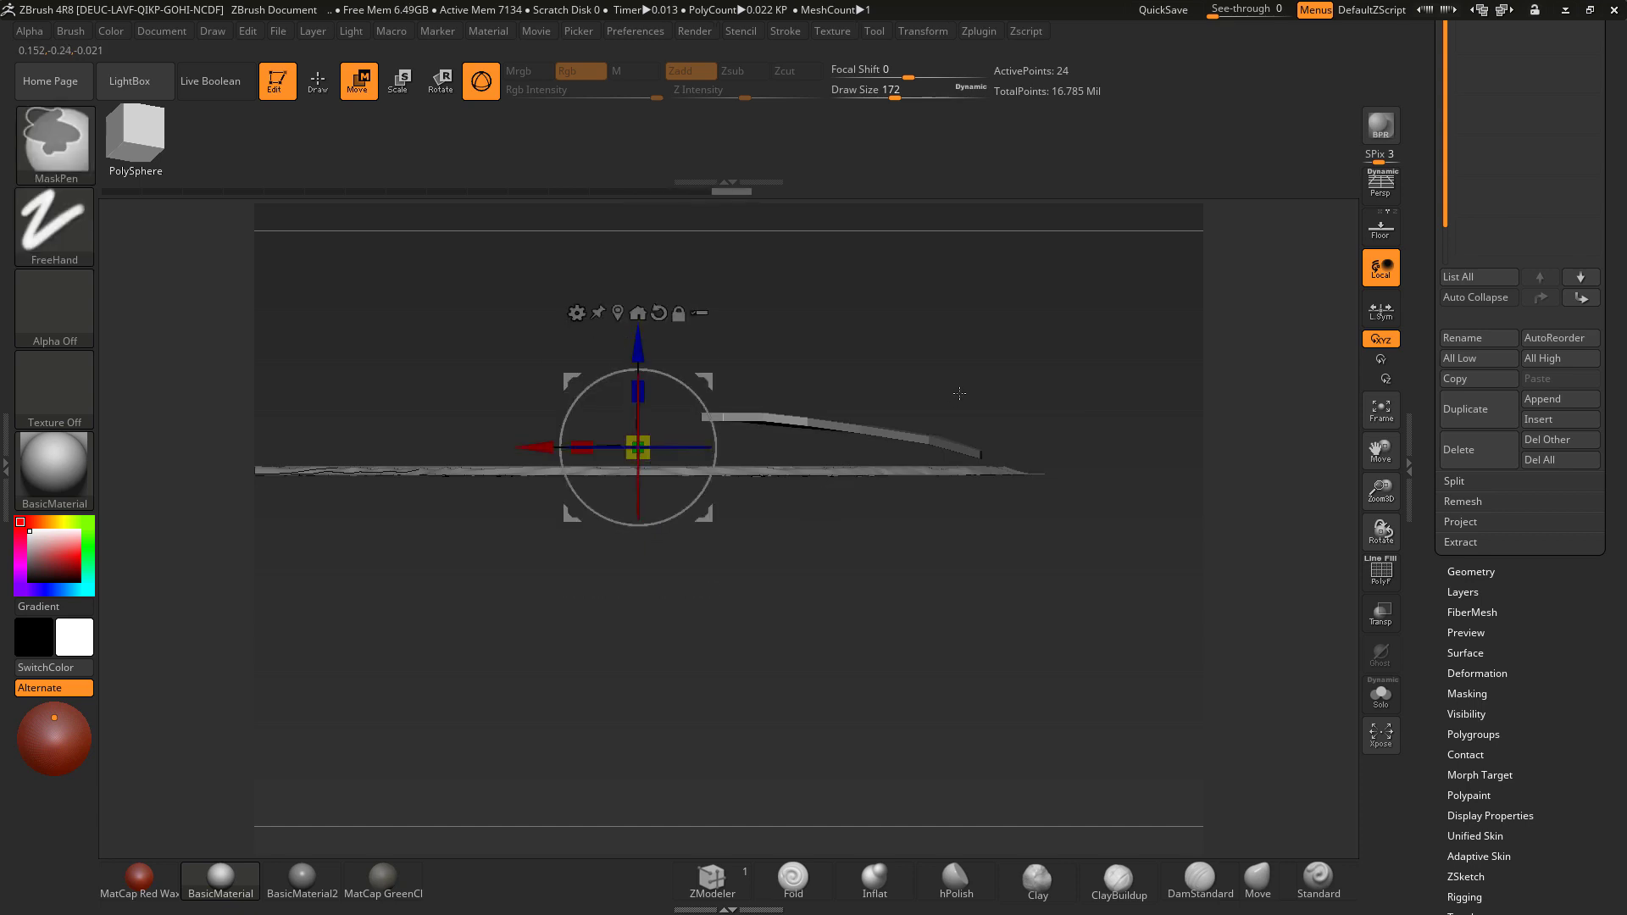
{"action": "left_click", "coordinate": [740, 362], "text": "ctrl"}
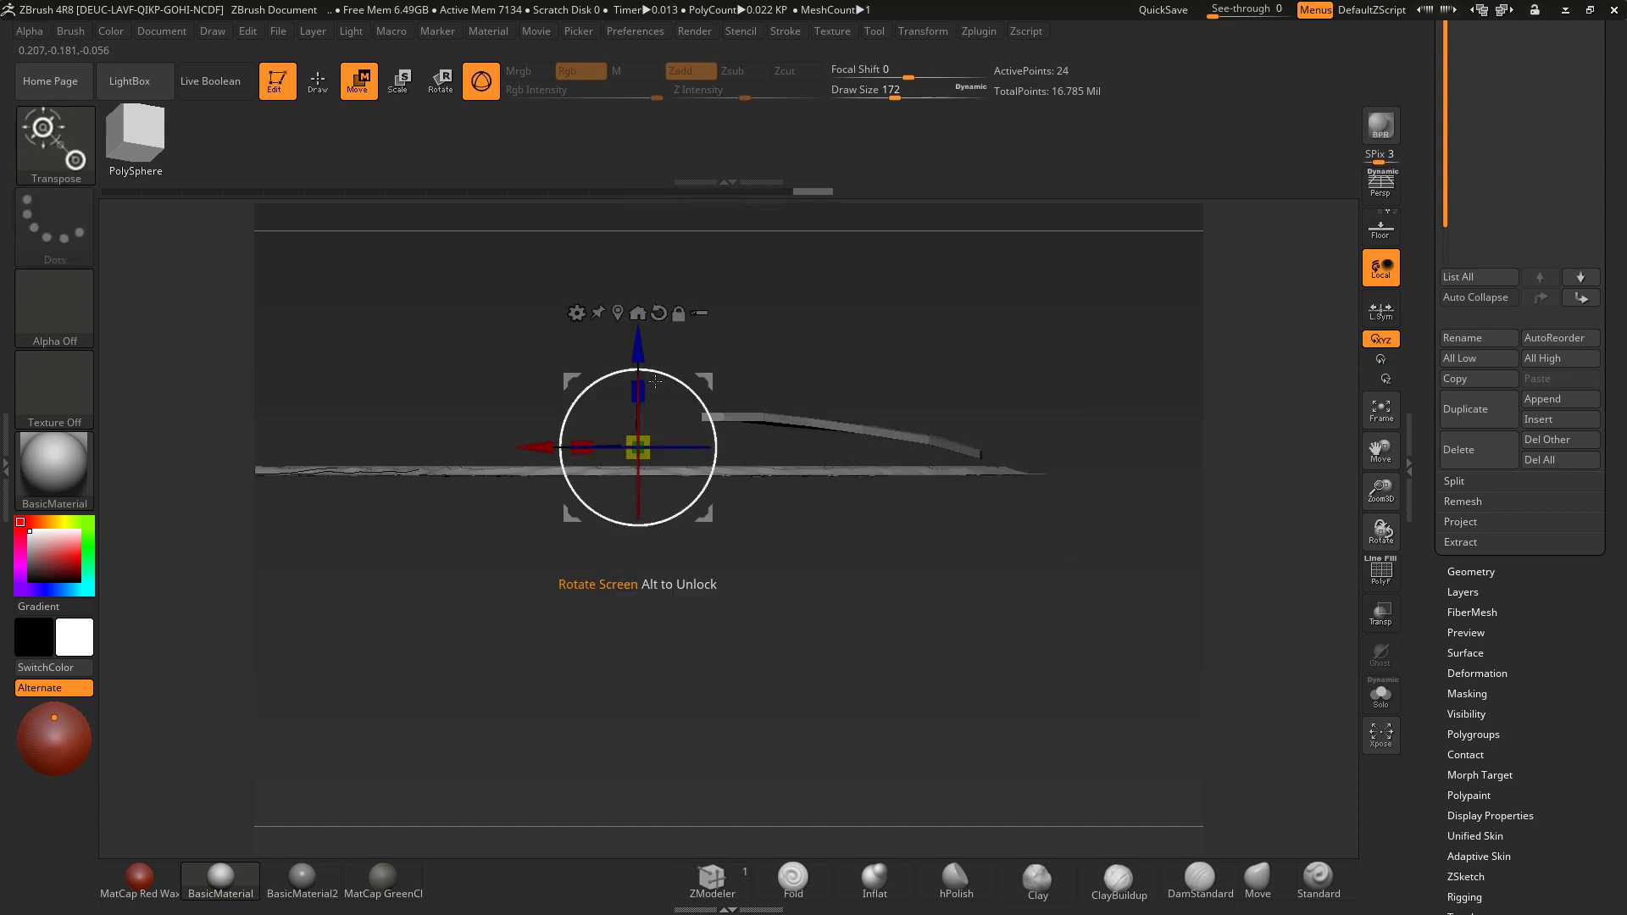
{"action": "left_click_drag", "start_coordinate": [635, 333], "coordinate": [637, 330]}
Step: From a tilted top view, mask several parts of the curved slab
{"action": "mouse_move", "coordinate": [974, 424]}
{"action": "left_mouse_down"}
{"action": "mouse_move", "coordinate": [1025, 453]}
{"action": "mouse_move", "coordinate": [1062, 506]}
{"action": "mouse_move", "coordinate": [1093, 372]}
{"action": "mouse_move", "coordinate": [956, 517]}
{"action": "left_mouse_up"}
{"action": "left_click_drag", "start_coordinate": [974, 412], "coordinate": [907, 474], "text": "ctrl"}
{"action": "left_click_drag", "start_coordinate": [911, 376], "coordinate": [791, 485], "text": "ctrl"}
{"action": "left_click_drag", "start_coordinate": [856, 351], "coordinate": [778, 439], "text": "ctrl"}
{"action": "mouse_move", "coordinate": [1017, 212]}
{"action": "left_mouse_down"}
{"action": "mouse_move", "coordinate": [1032, 286]}
{"action": "mouse_move", "coordinate": [676, 356]}
{"action": "mouse_move", "coordinate": [666, 427]}
{"action": "mouse_move", "coordinate": [716, 407]}
{"action": "mouse_move", "coordinate": [733, 447]}
{"action": "left_mouse_up"}
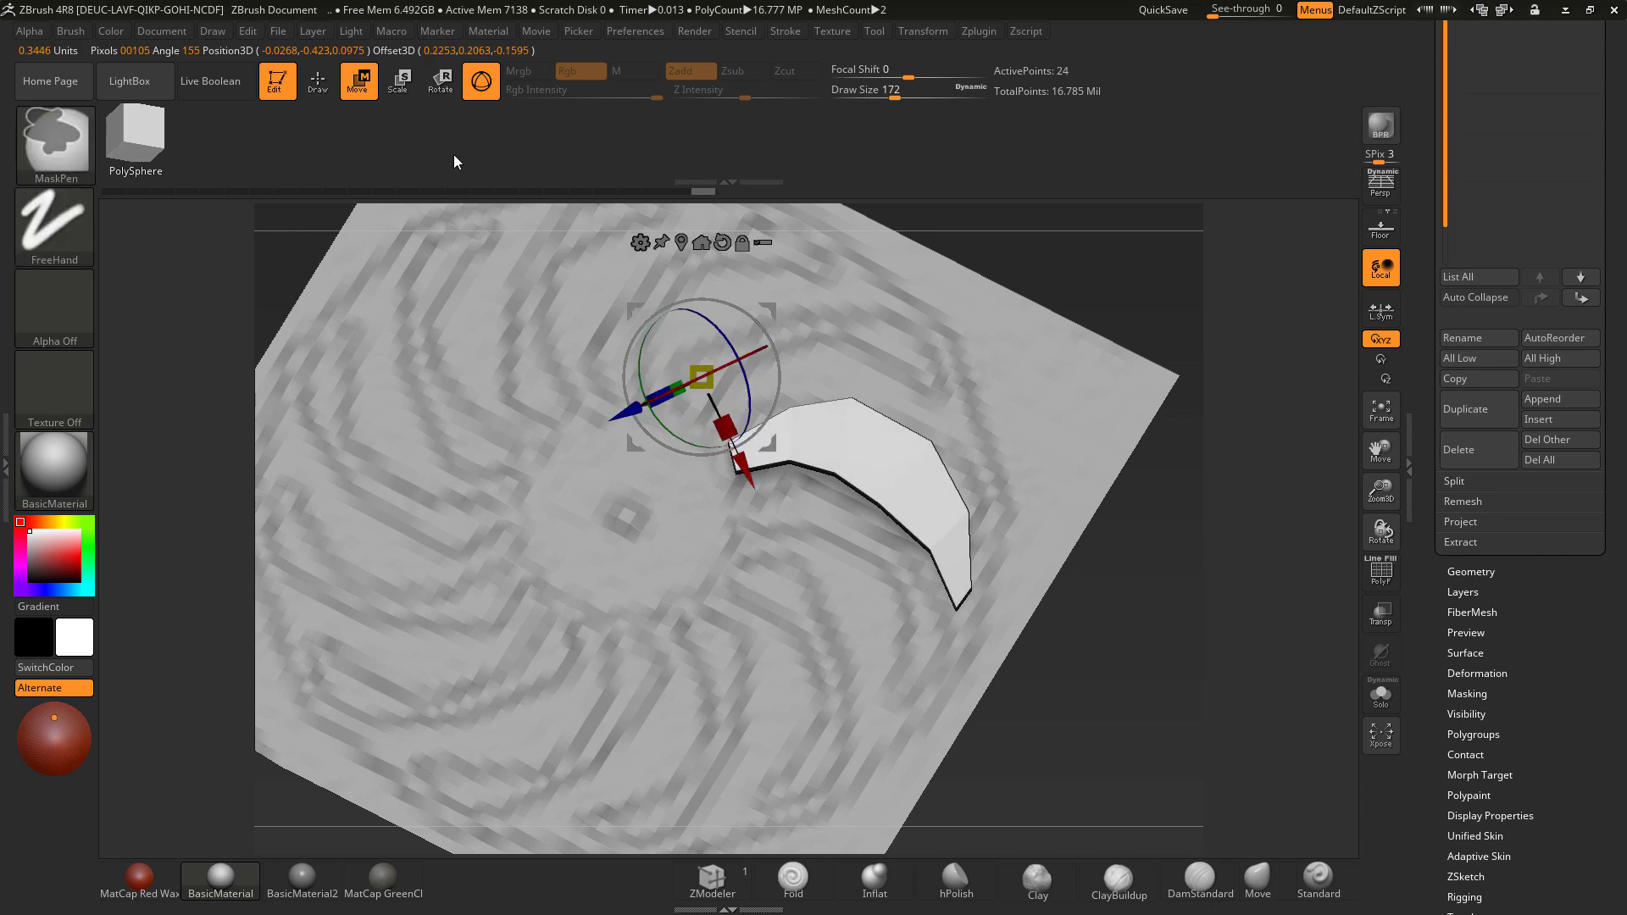
Step: Return to Draw mode with the ZModeler brush and reduce Draw Size to 17
{"action": "left_click", "coordinate": [313, 84]}
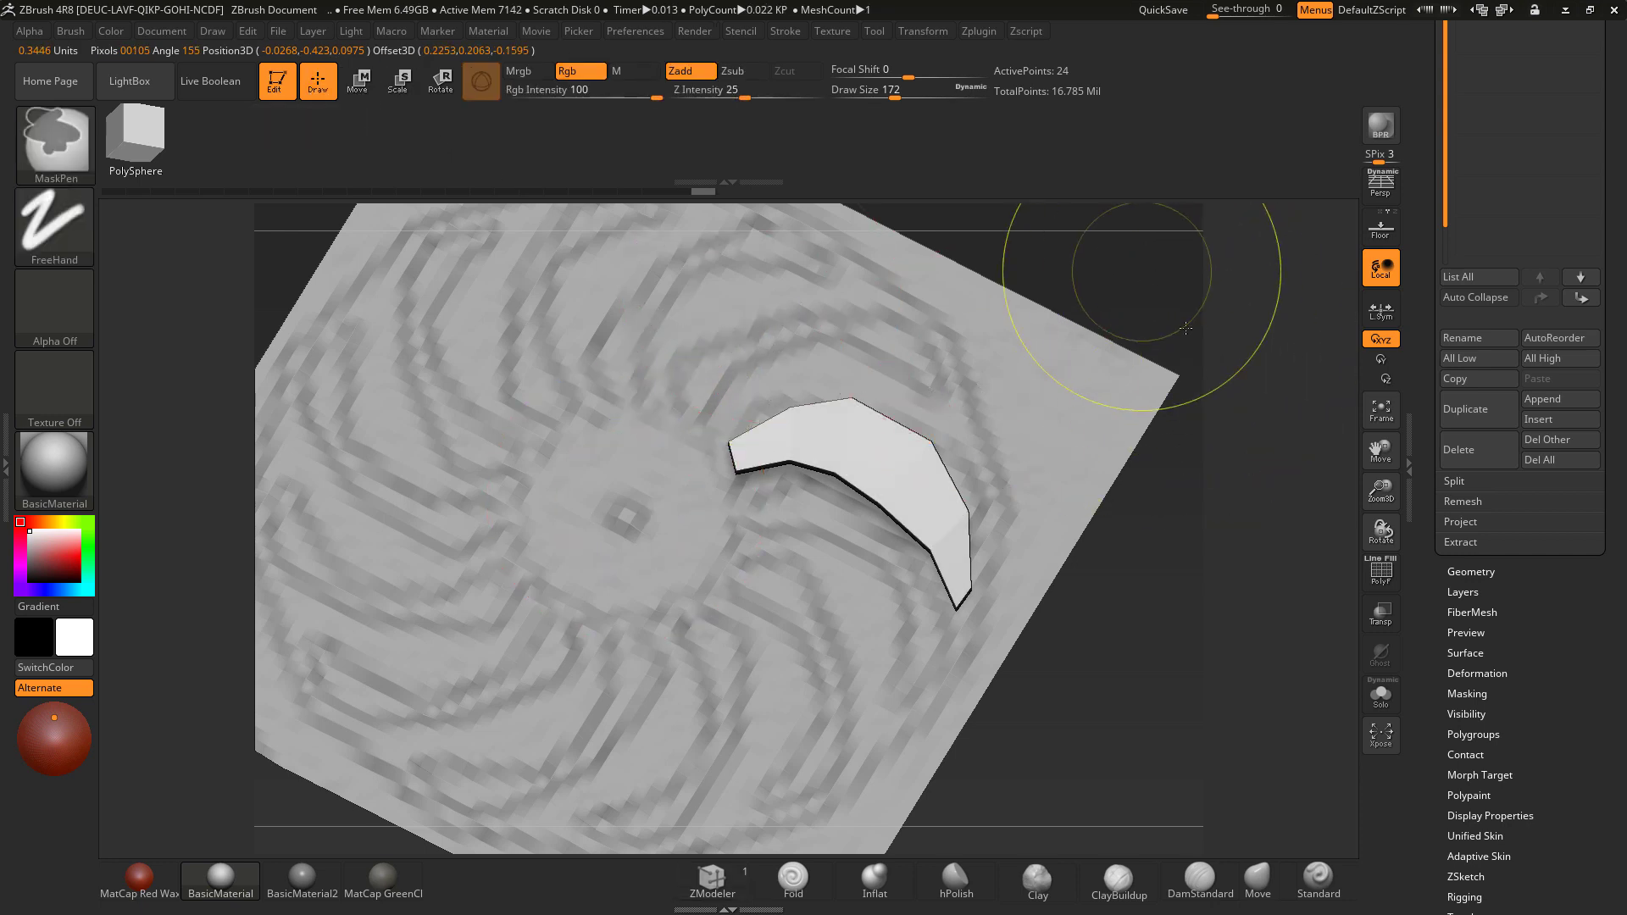
{"action": "left_click_drag", "start_coordinate": [767, 423], "coordinate": [734, 438], "text": "ctrl"}
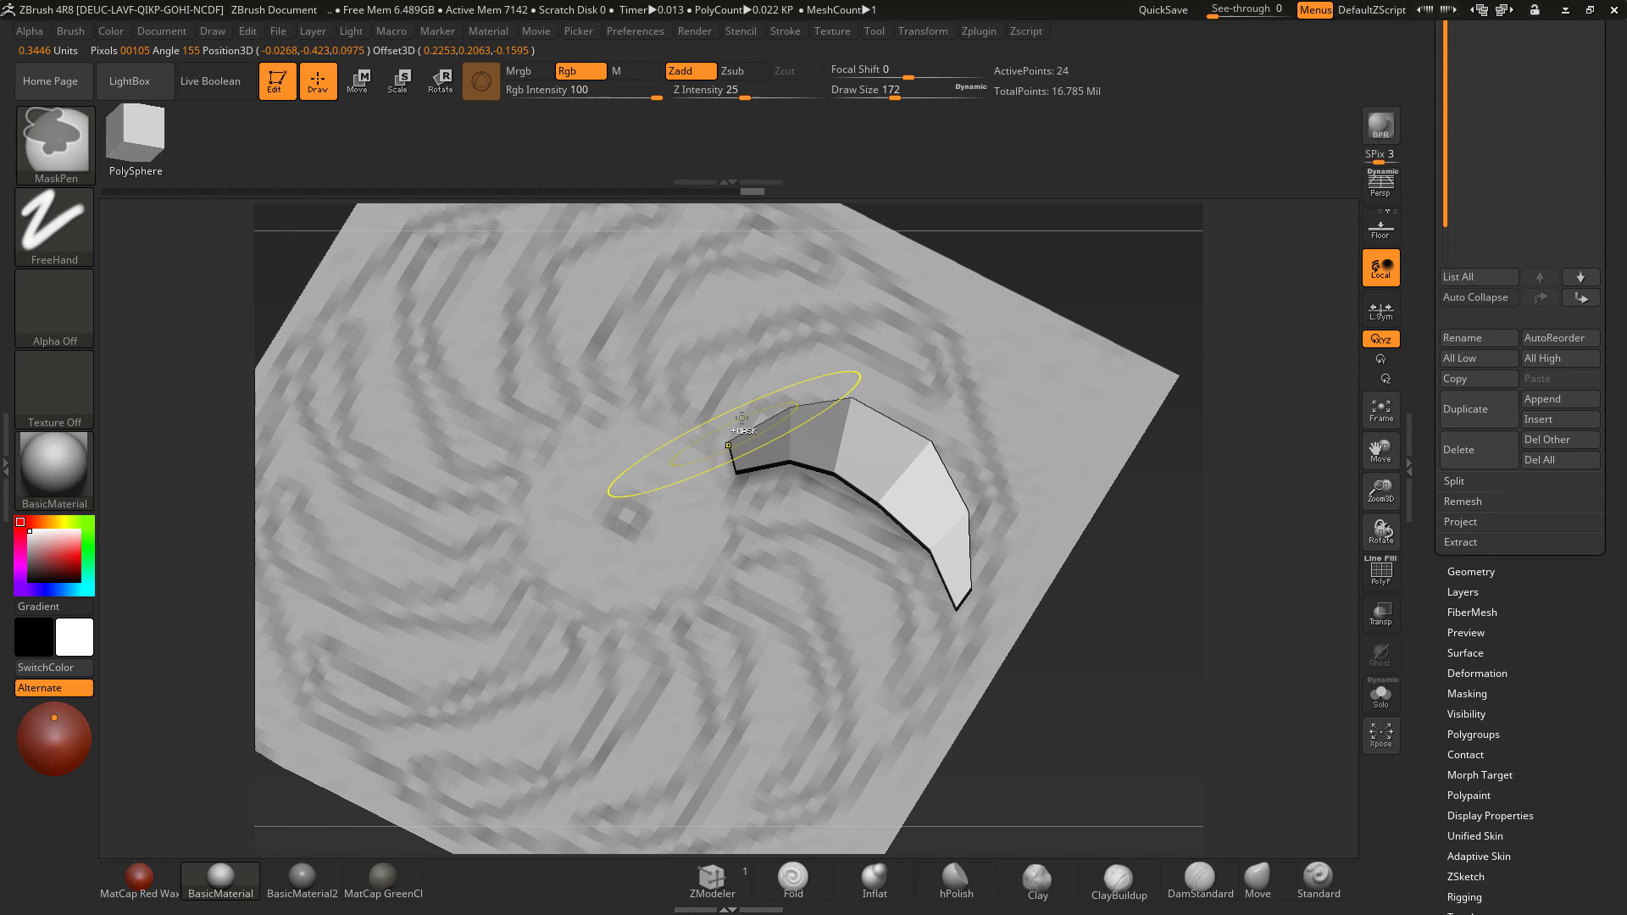
{"action": "key", "text": "b"}
{"action": "key", "text": "z"}
{"action": "key", "text": "m"}
{"action": "key", "text": "space"}
{"action": "key", "text": "space"}
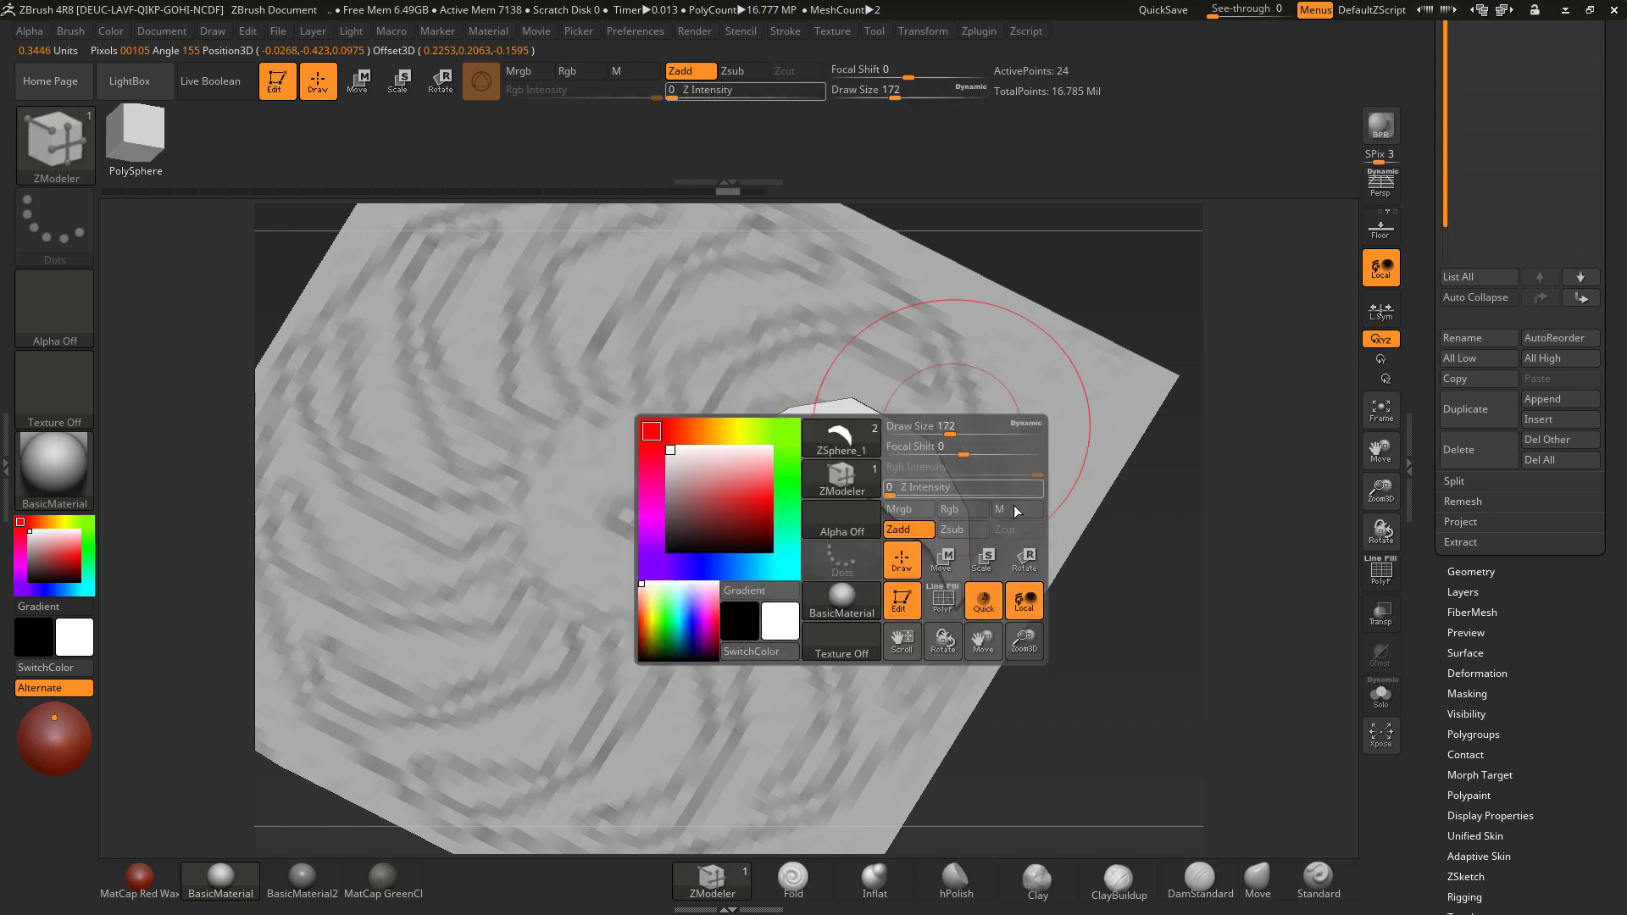
{"action": "key", "text": "space"}
{"action": "left_click_drag", "start_coordinate": [1124, 596], "coordinate": [1084, 597]}
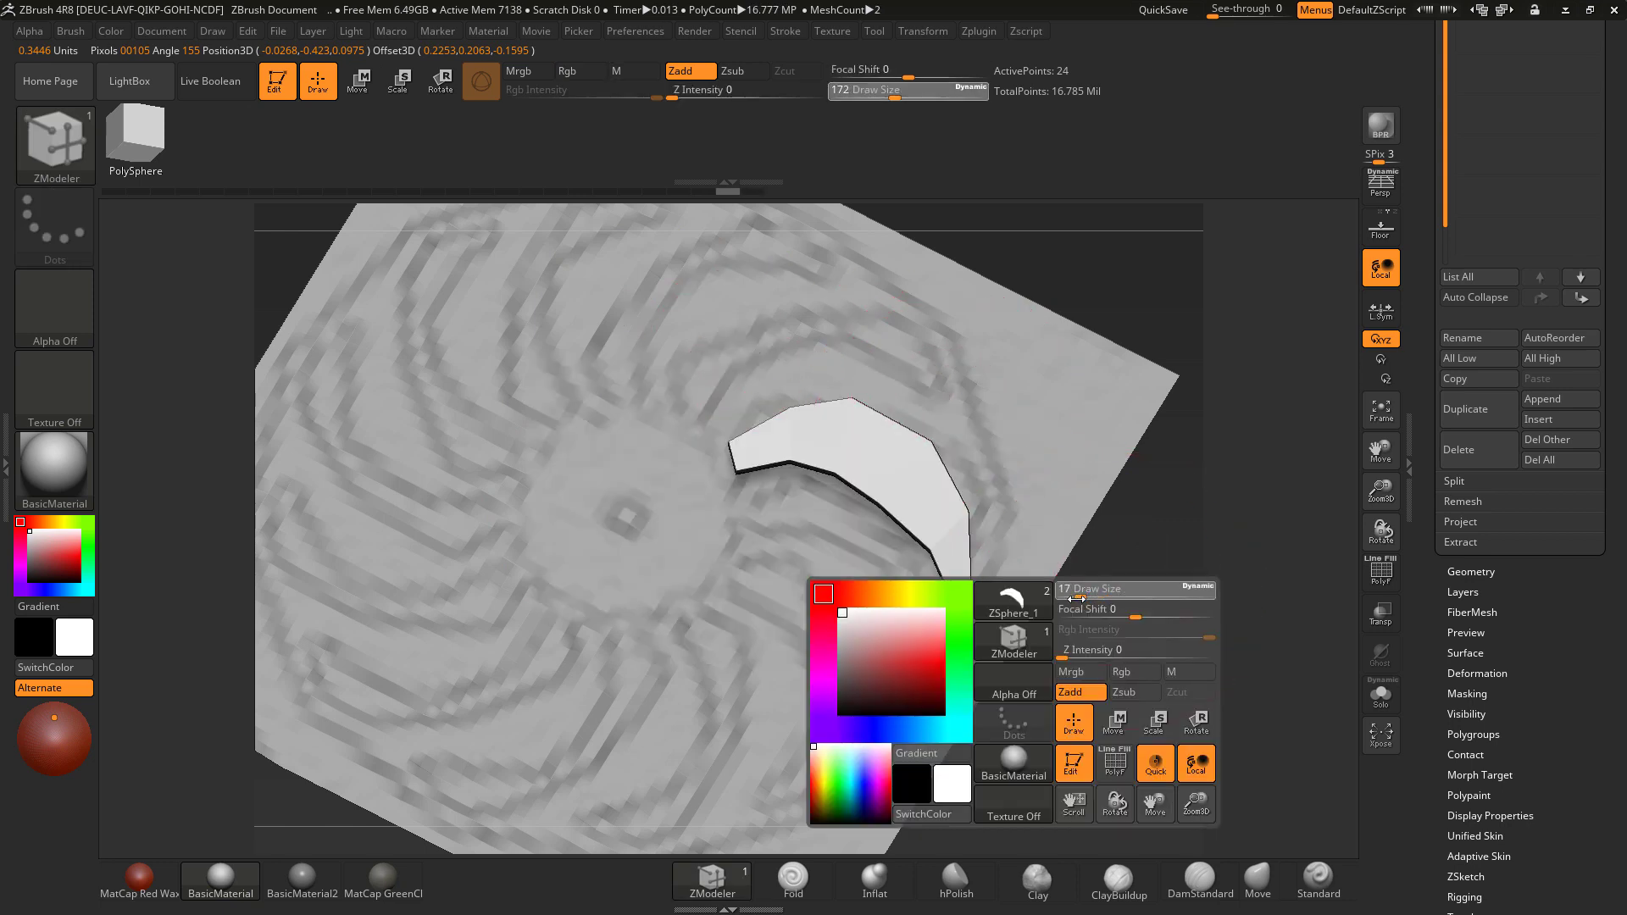
Step: Clear the mask from the crescent and hide the fan plane subtool
{"action": "key", "text": "ctrl"}
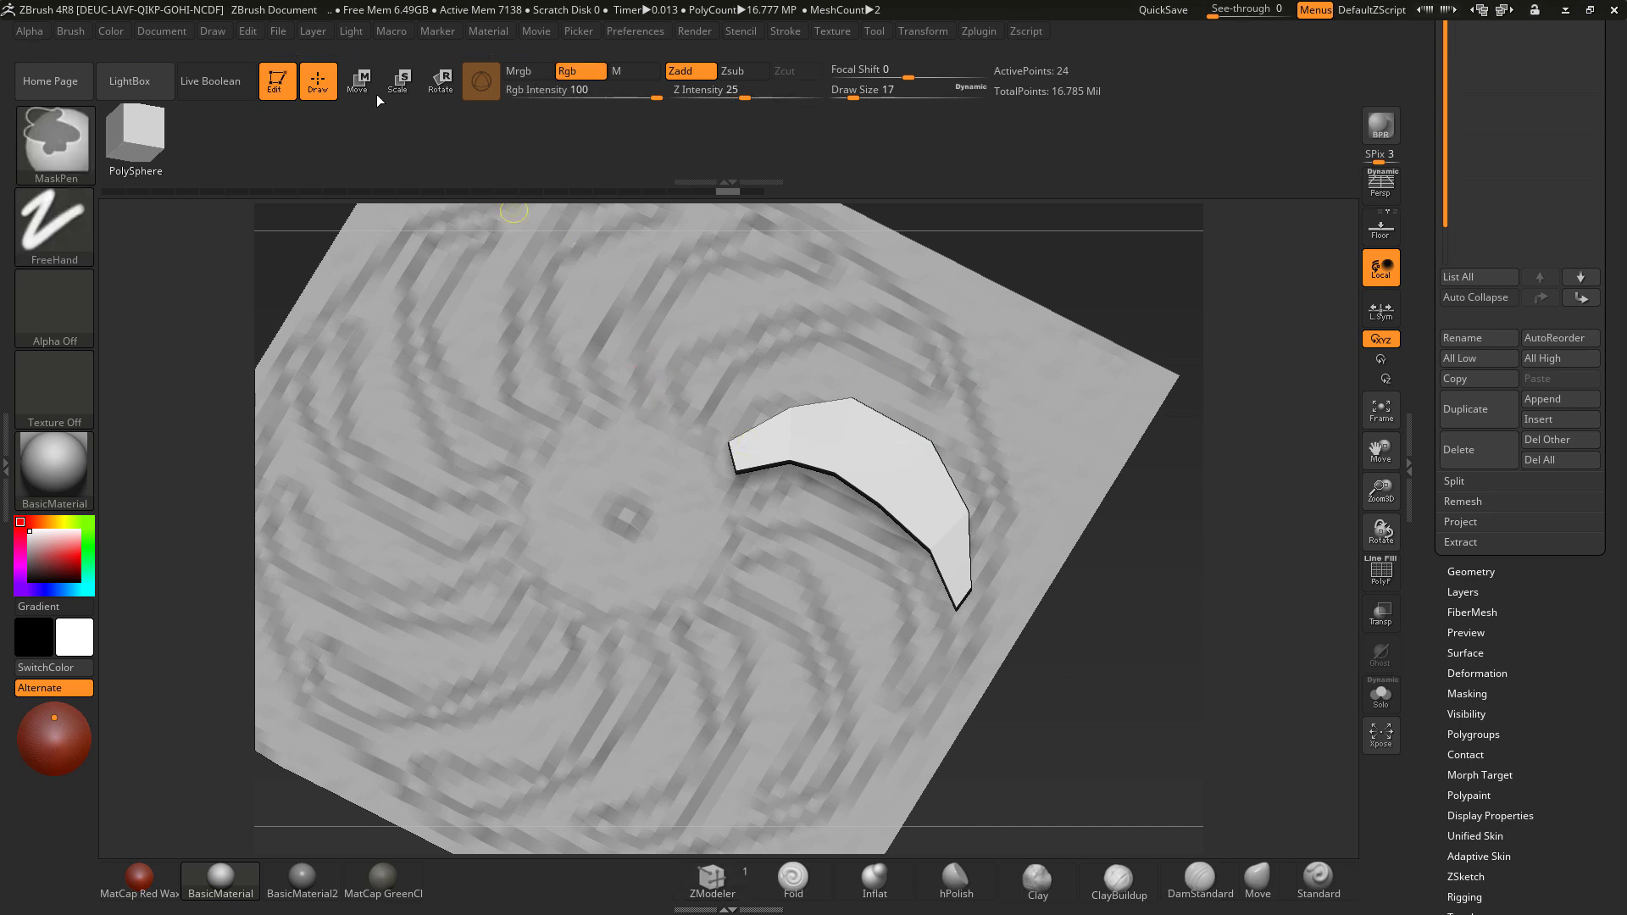
{"action": "mouse_move", "coordinate": [1017, 252]}
{"action": "left_mouse_down", "text": "ctrl+shift"}
{"action": "mouse_move", "coordinate": [849, 348]}
{"action": "mouse_move", "coordinate": [737, 440]}
{"action": "mouse_move", "coordinate": [727, 501]}
{"action": "left_mouse_up", "text": "ctrl+shift"}
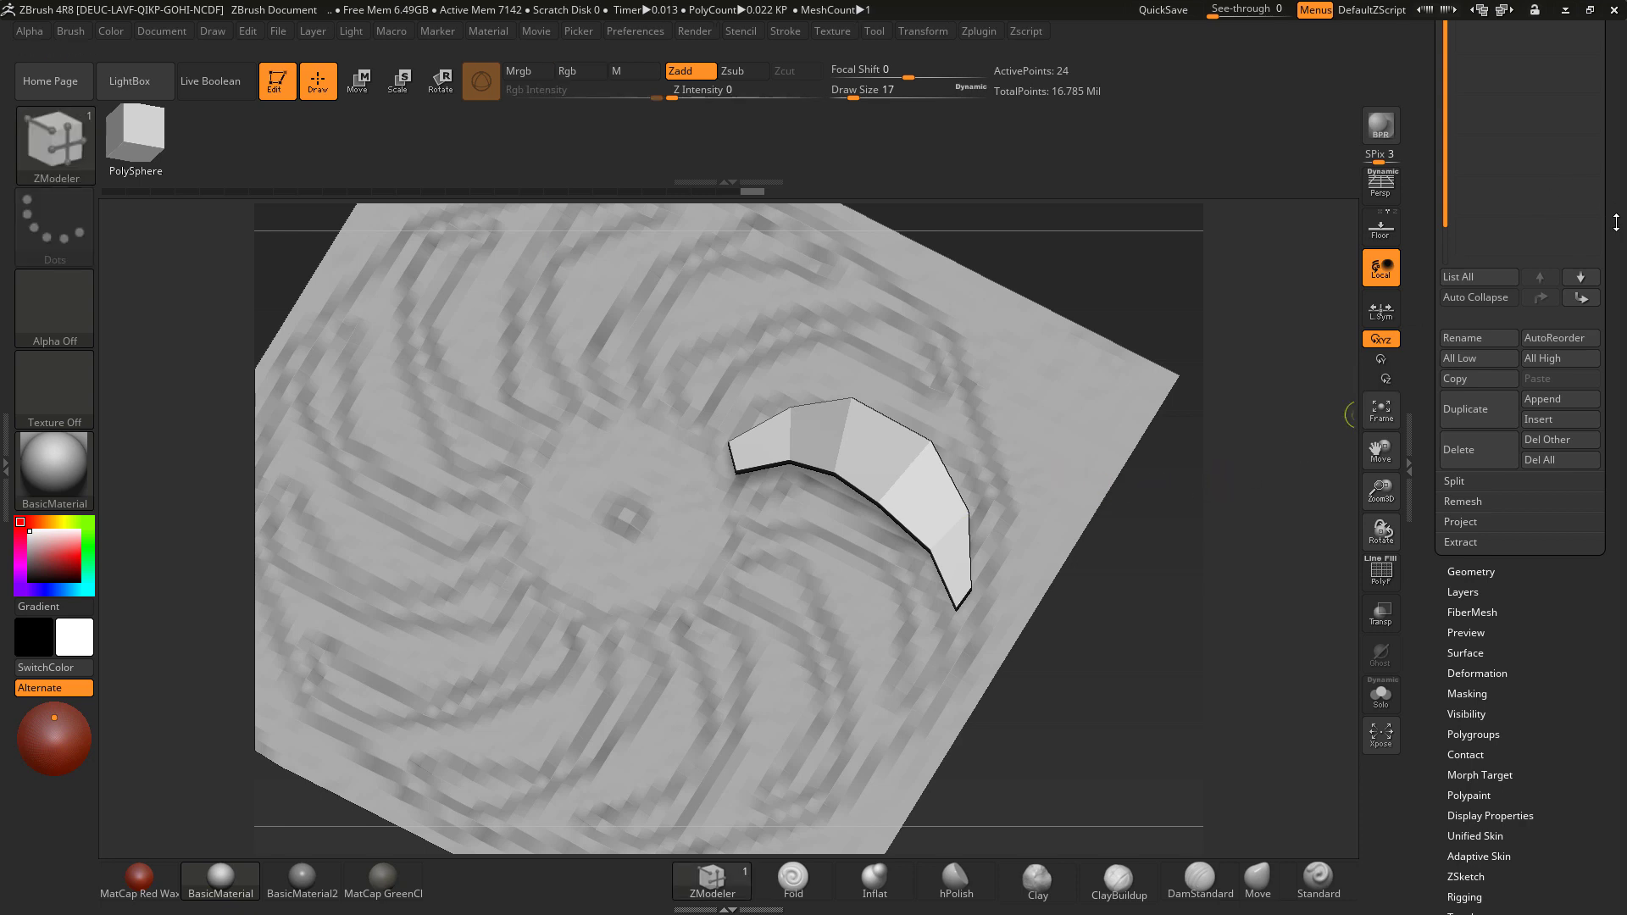
{"action": "left_click_drag", "start_coordinate": [1616, 223], "coordinate": [1602, 327]}
{"action": "left_click", "coordinate": [1593, 167]}
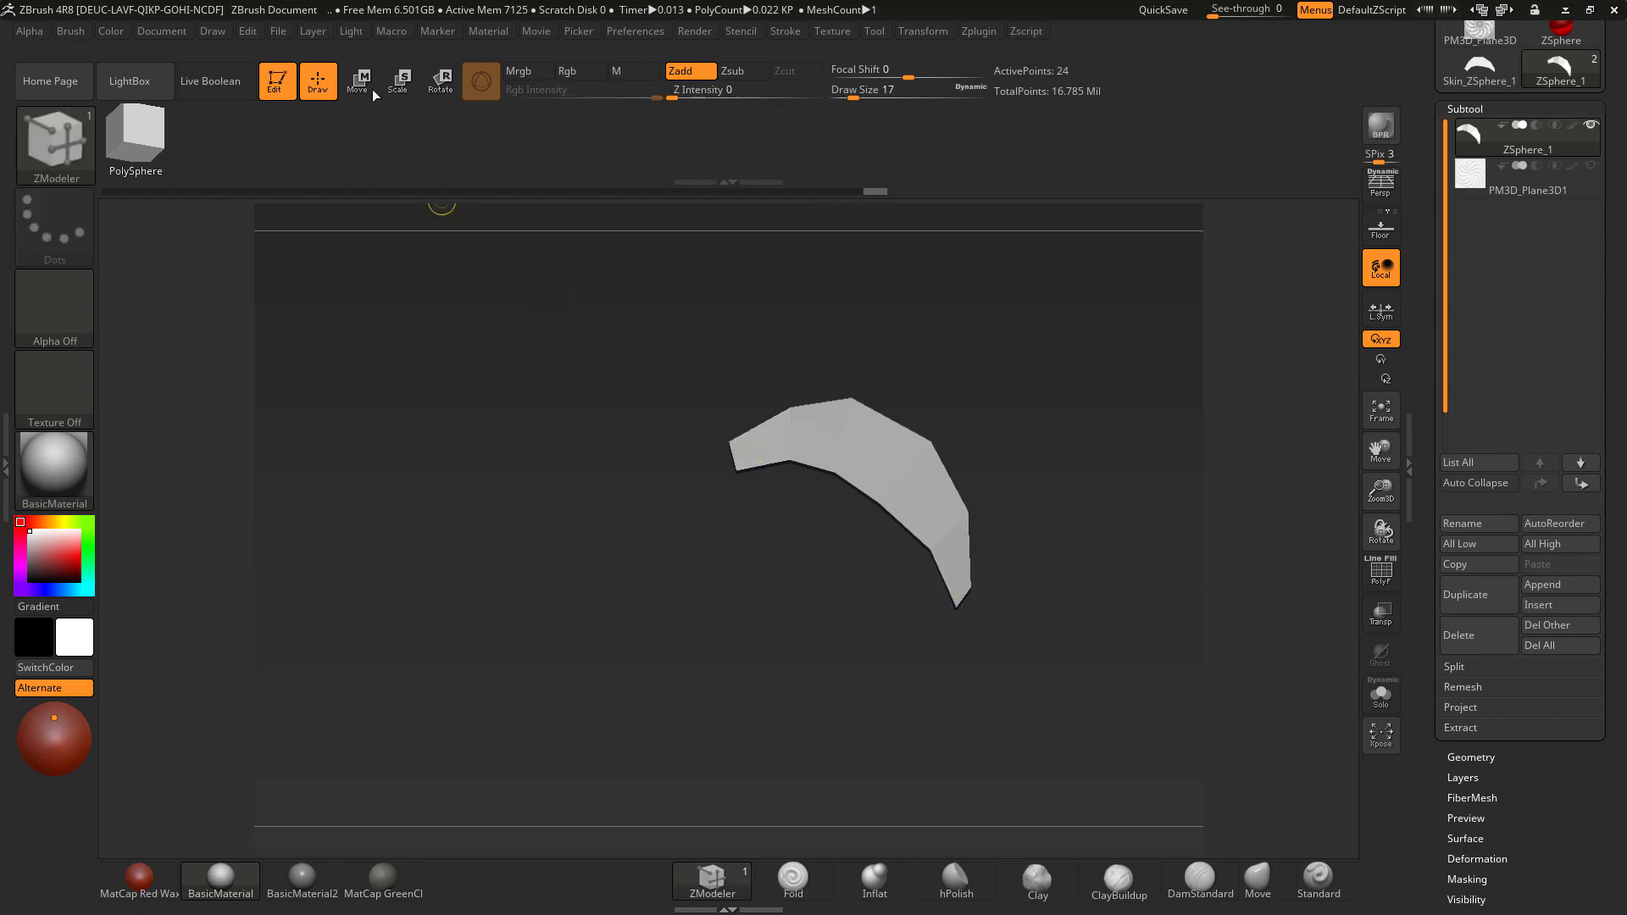
Step: Reset the gizmo to screen axes, lower the blade slightly, and re-mask it
{"action": "key", "text": "w"}
{"action": "left_click_drag", "start_coordinate": [1135, 373], "coordinate": [1061, 288]}
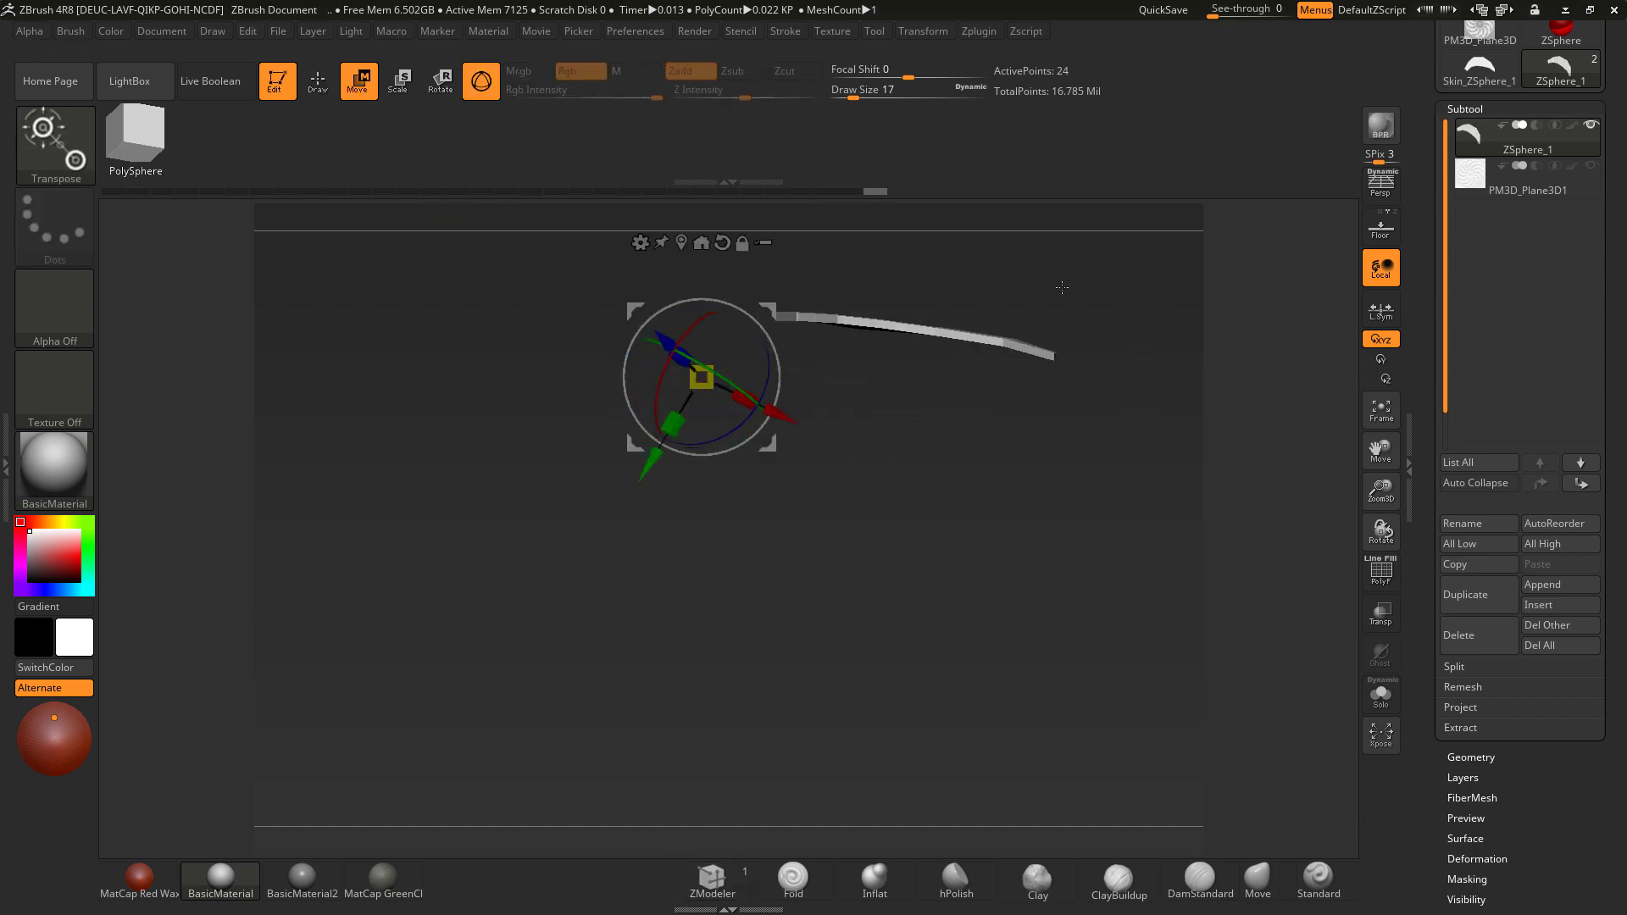
{"action": "left_click", "coordinate": [722, 244]}
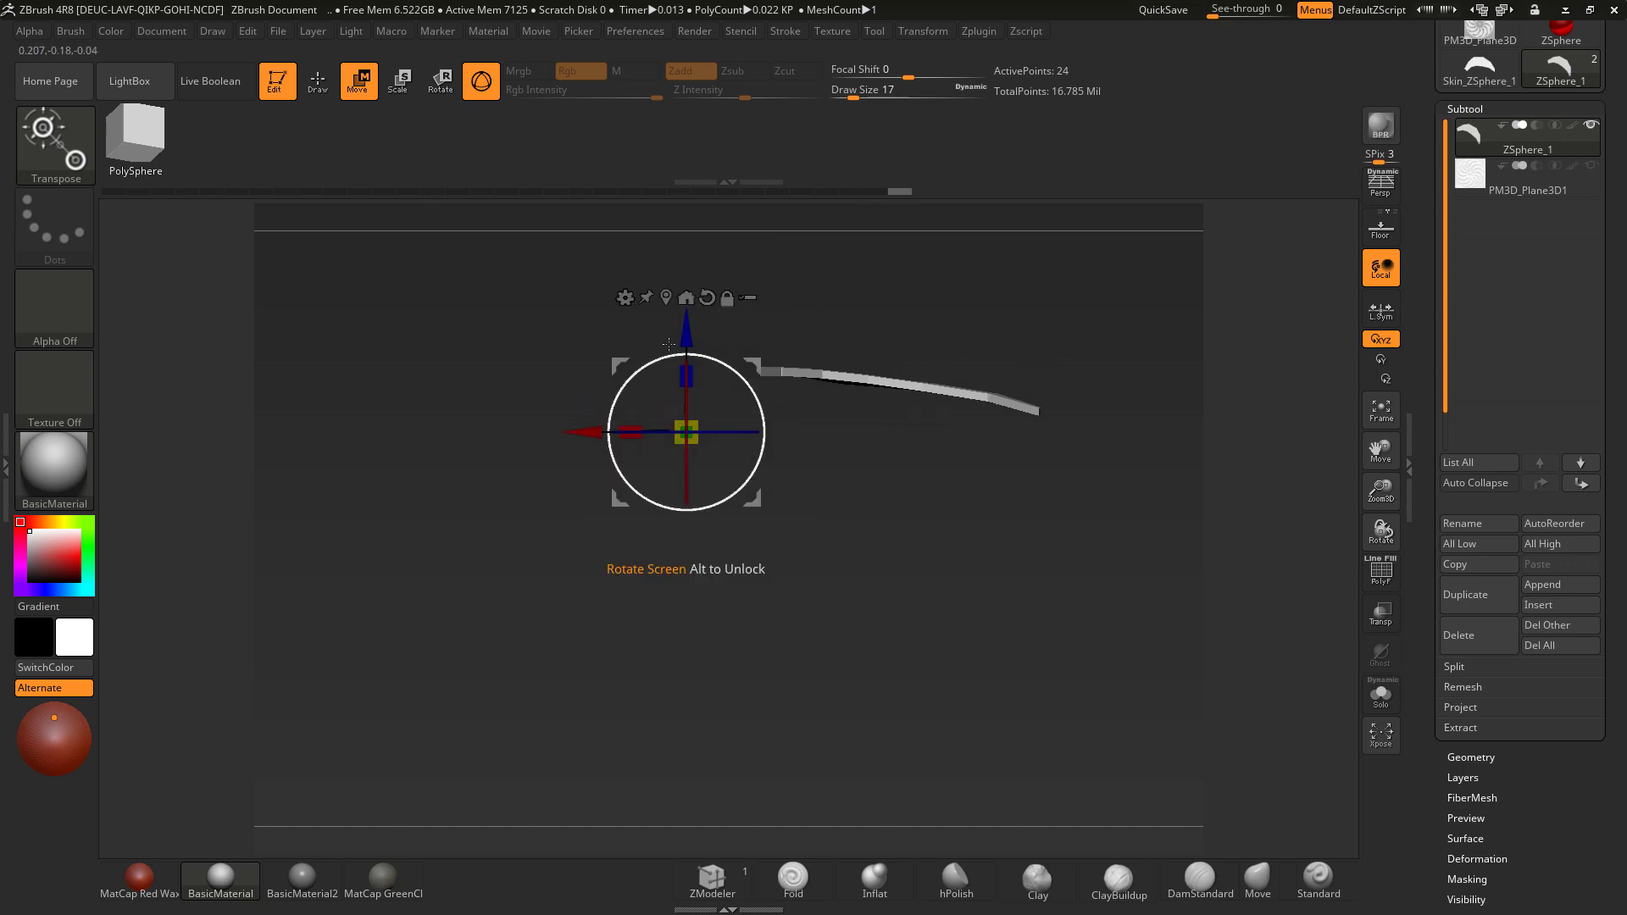
{"action": "left_click_drag", "start_coordinate": [687, 331], "coordinate": [683, 349]}
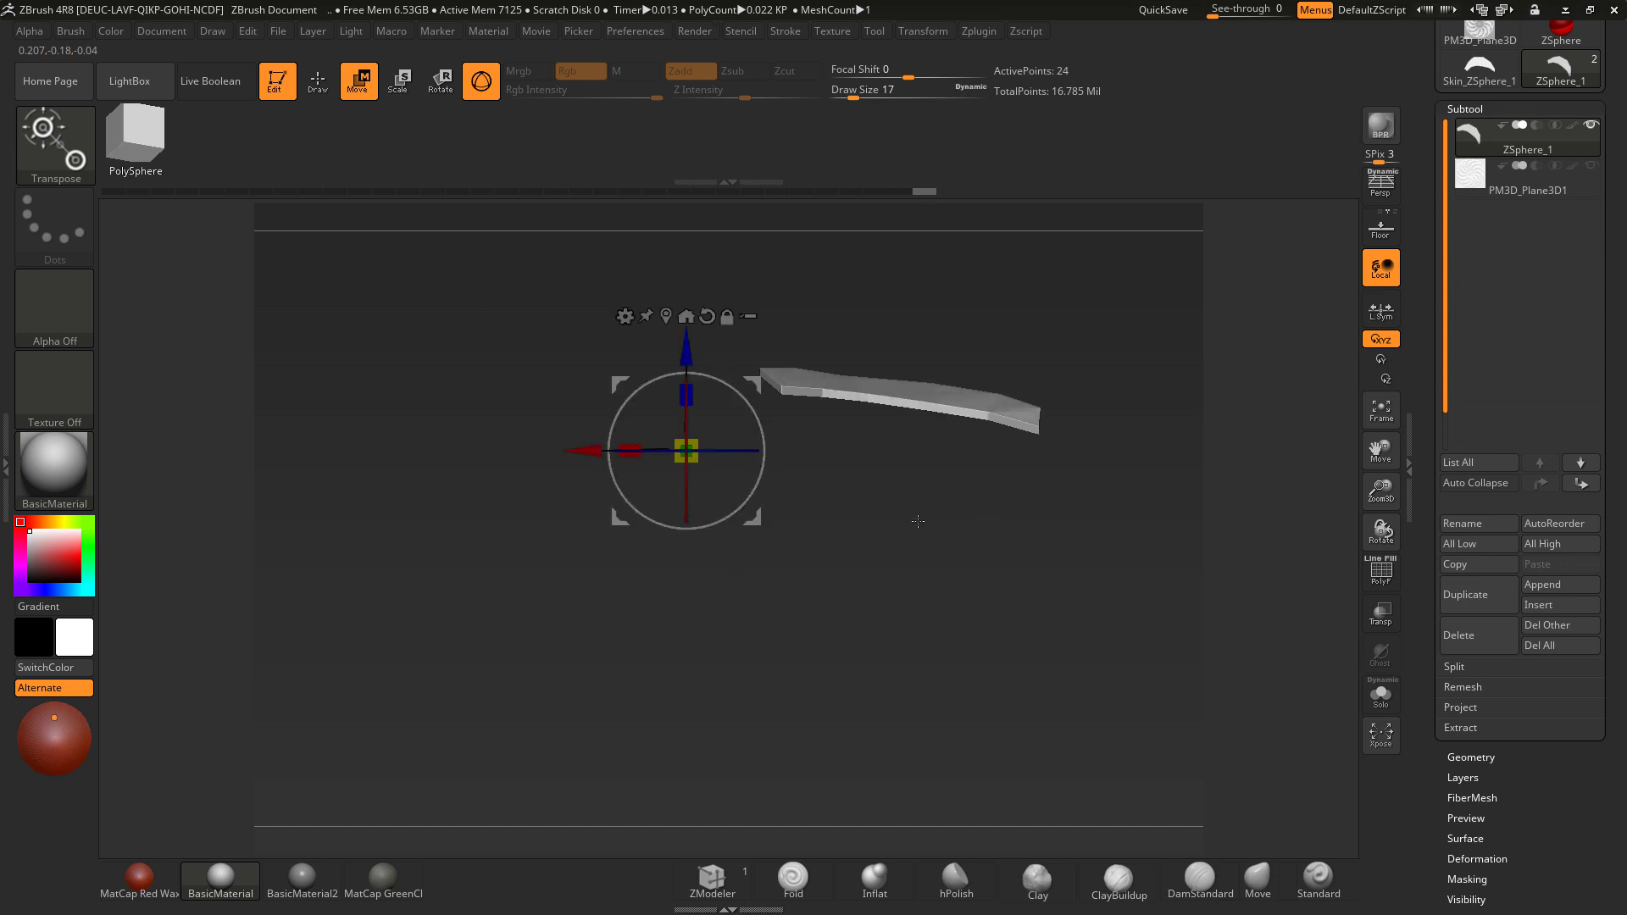
{"action": "key", "text": "ctrl"}
{"action": "mouse_move", "coordinate": [1059, 458]}
{"action": "left_mouse_down"}
{"action": "mouse_move", "coordinate": [1015, 468]}
{"action": "mouse_move", "coordinate": [1006, 382]}
{"action": "mouse_move", "coordinate": [872, 427]}
{"action": "left_mouse_up"}
{"action": "key", "text": "ctrl"}
{"action": "mouse_move", "coordinate": [977, 368]}
{"action": "left_mouse_down", "text": "alt"}
{"action": "mouse_move", "coordinate": [986, 351]}
{"action": "mouse_move", "coordinate": [1013, 366]}
{"action": "left_mouse_up", "text": "alt"}
{"action": "left_click_drag", "start_coordinate": [703, 341], "coordinate": [655, 384], "text": "ctrl"}
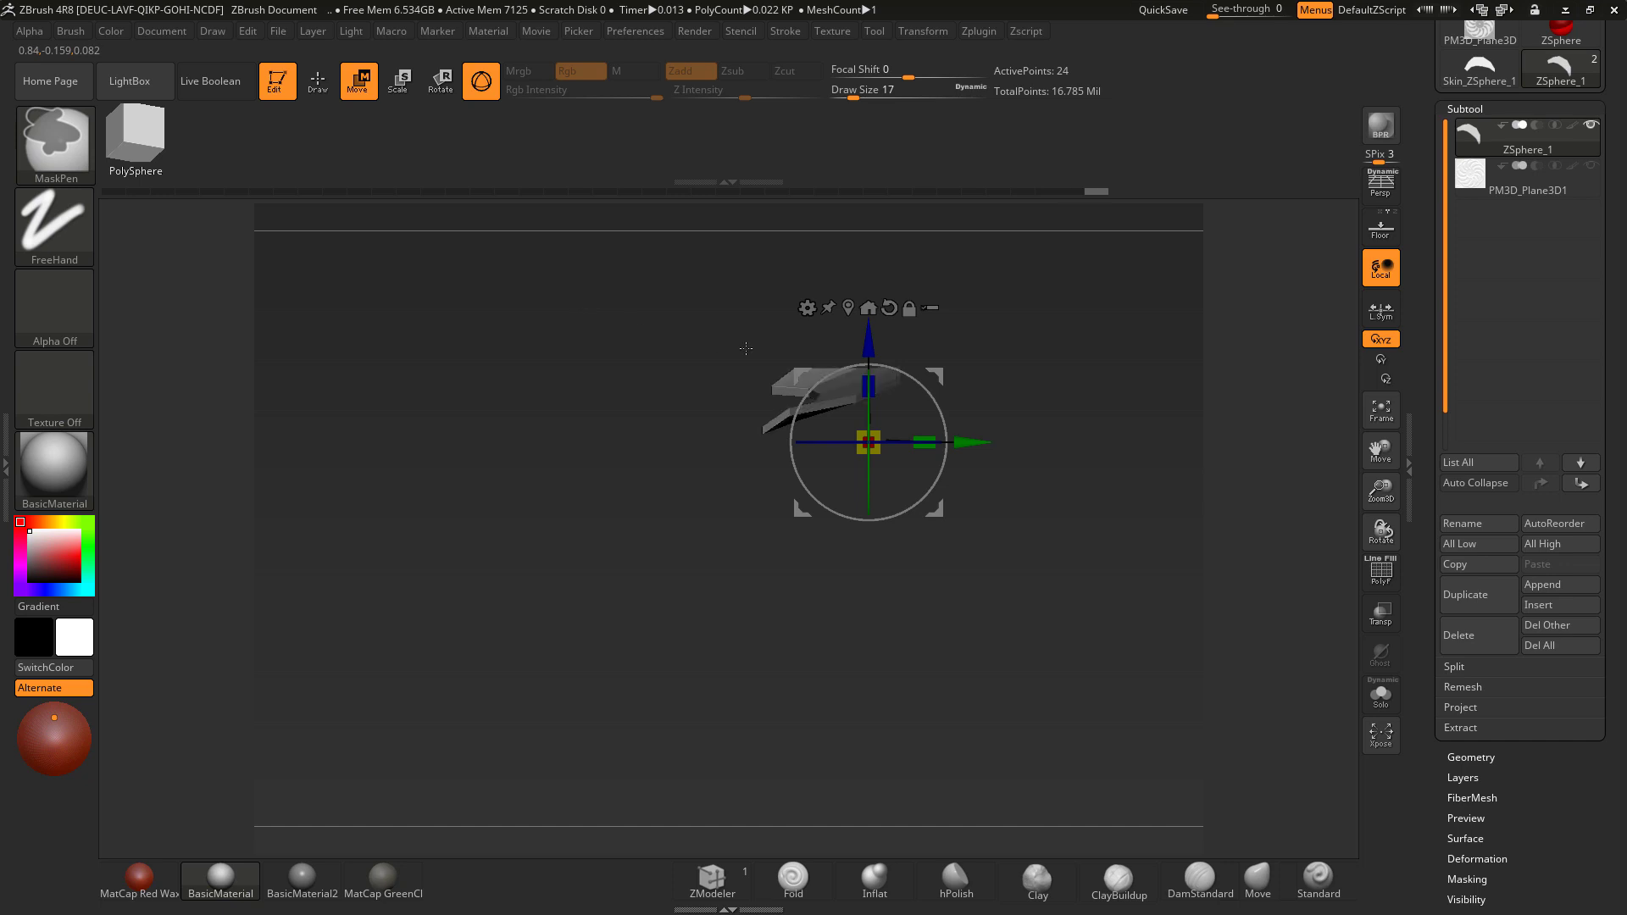
Step: Move the blade along its height into an arch, then show the fan plane again
{"action": "left_click_drag", "start_coordinate": [865, 339], "coordinate": [865, 339]}
{"action": "left_click_drag", "start_coordinate": [683, 475], "coordinate": [816, 553]}
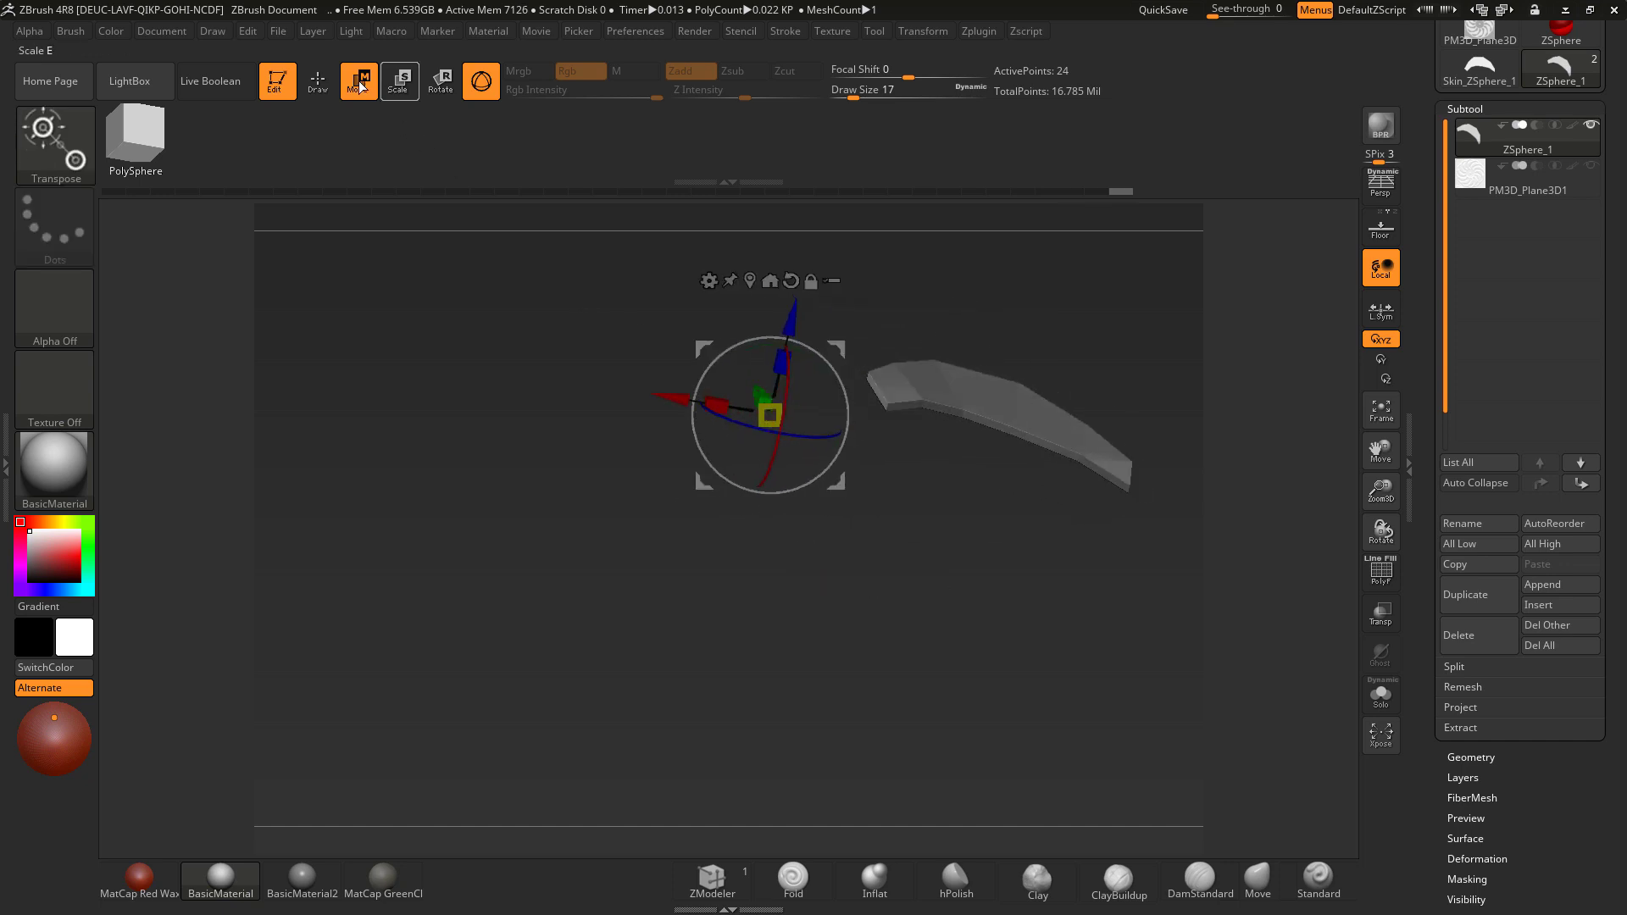
{"action": "key", "text": "q"}
{"action": "mouse_move", "coordinate": [827, 551]}
{"action": "left_mouse_down"}
{"action": "mouse_move", "coordinate": [881, 594]}
{"action": "mouse_move", "coordinate": [882, 639]}
{"action": "mouse_move", "coordinate": [1029, 419]}
{"action": "mouse_move", "coordinate": [1334, 428]}
{"action": "left_mouse_up"}
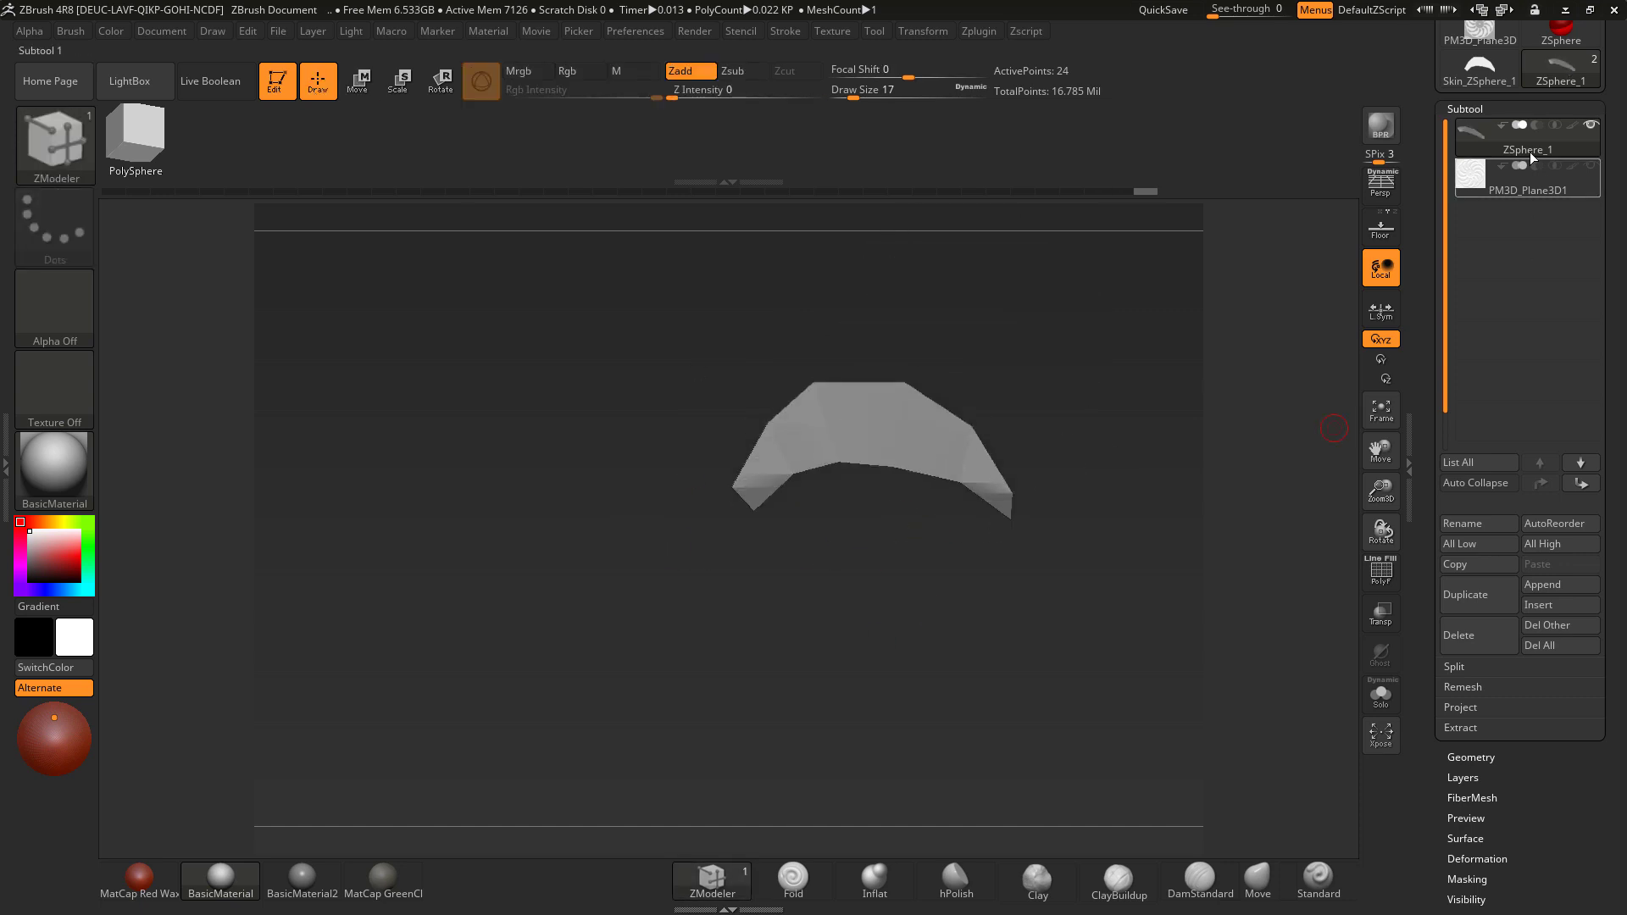
{"action": "left_click", "coordinate": [1593, 167]}
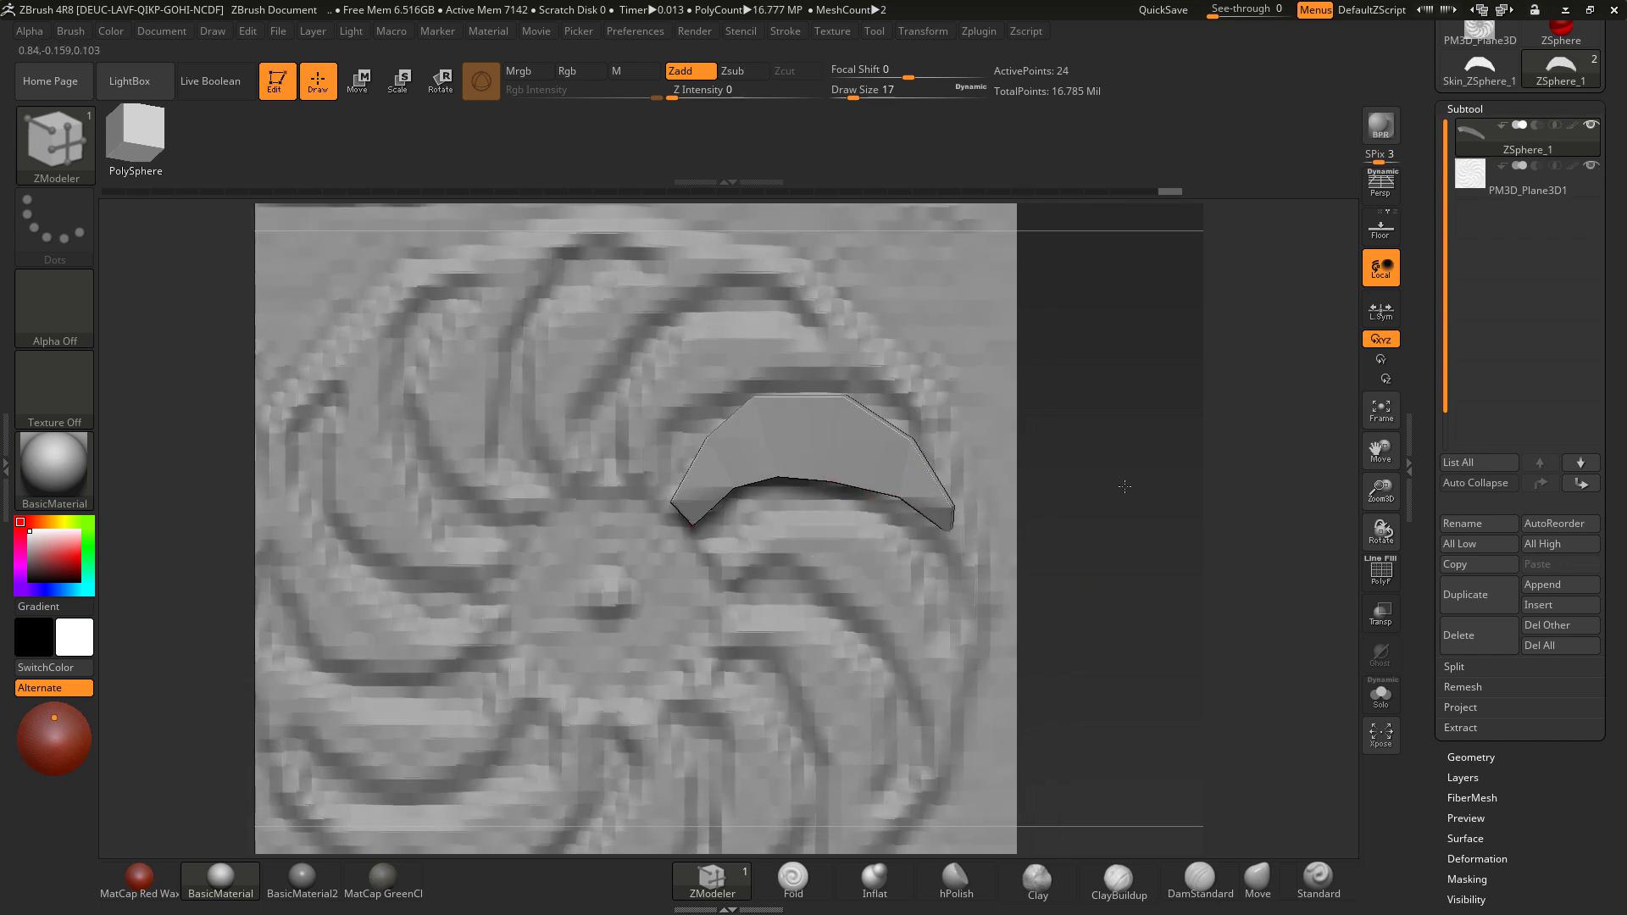
Step: Scroll the Tool palette to the PM3D_ZSphere_1 blade subtool's ArrayMesh options
{"action": "scroll", "coordinate": [1581, 687], "scroll_direction": "down", "scroll_amount": 5}
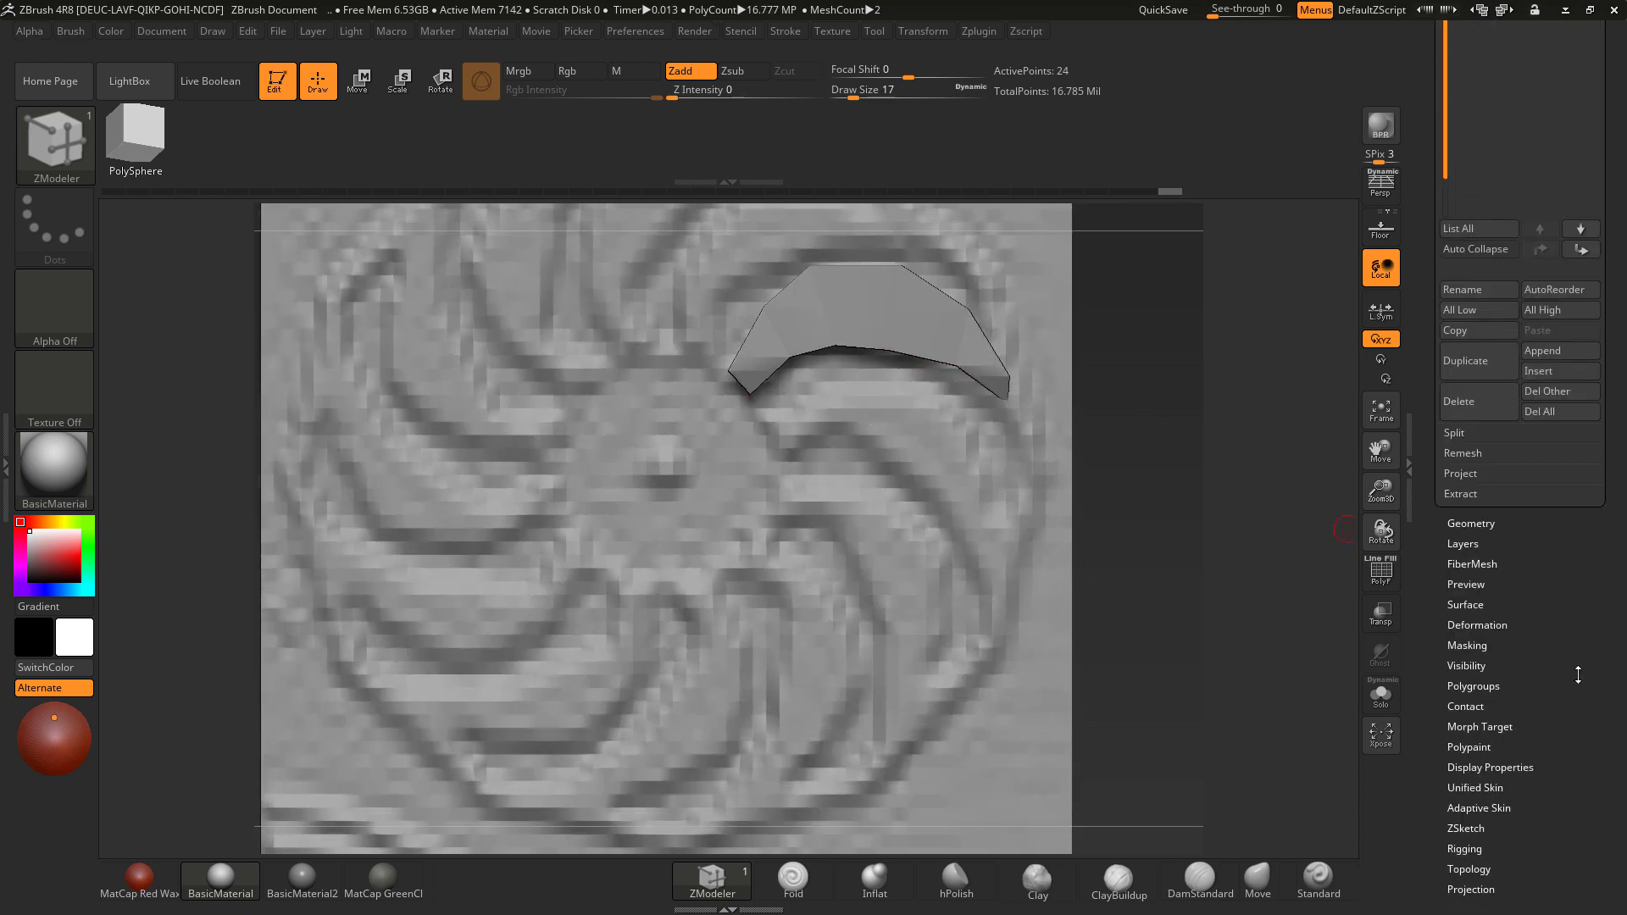
{"action": "scroll", "coordinate": [1525, 608], "scroll_direction": "down", "scroll_amount": 1}
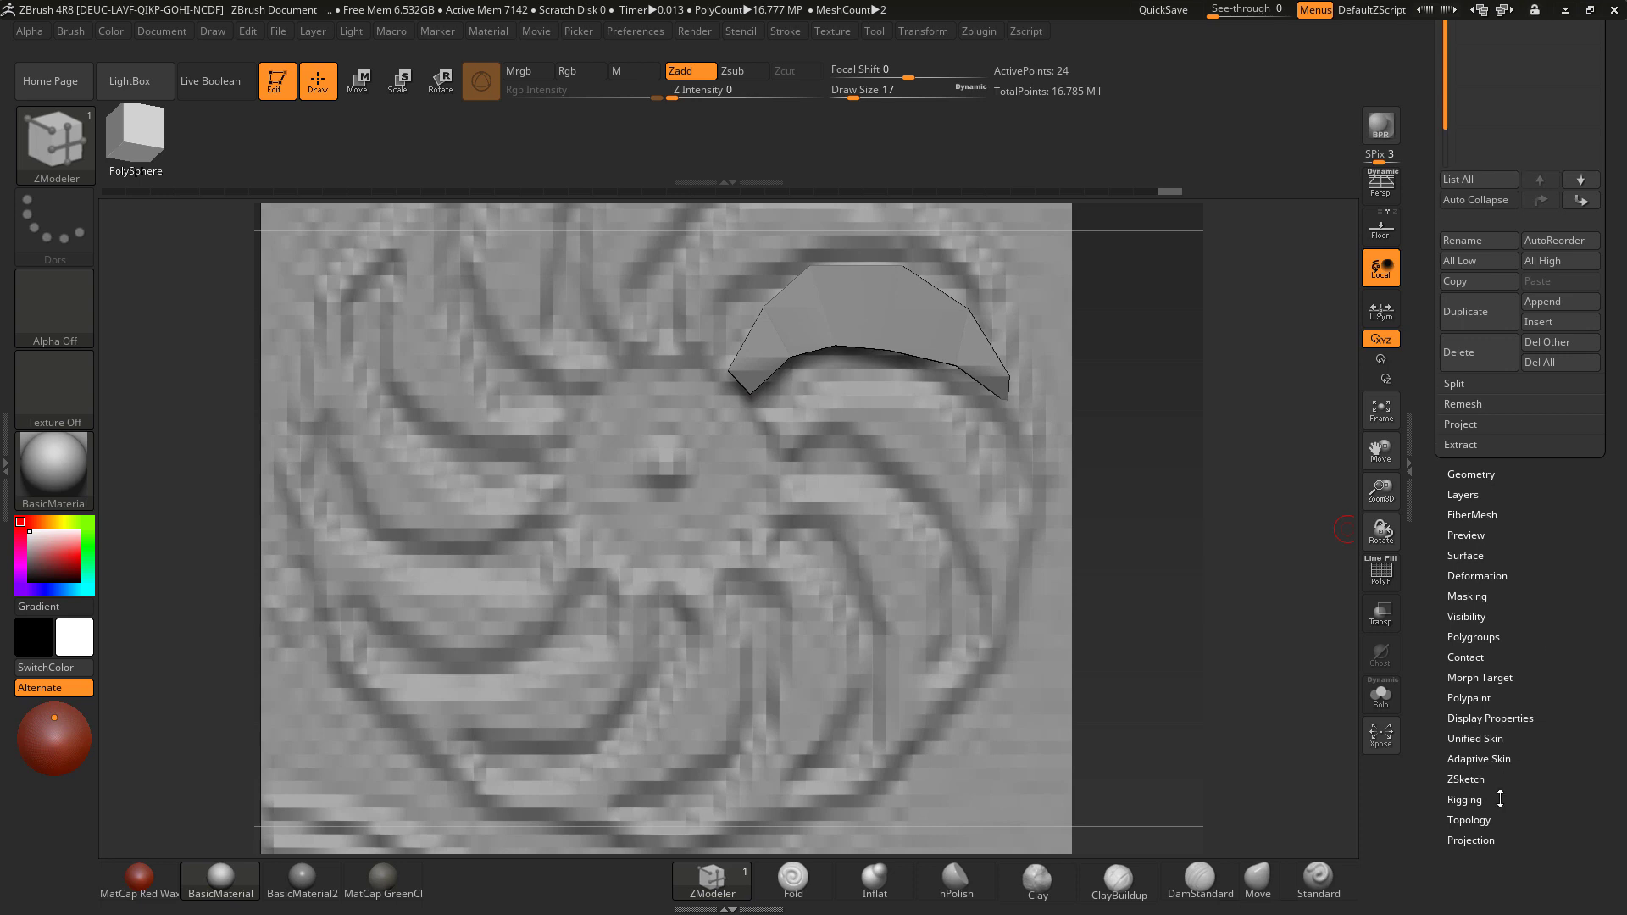
{"action": "scroll", "coordinate": [1469, 598], "scroll_direction": "up", "scroll_amount": 2}
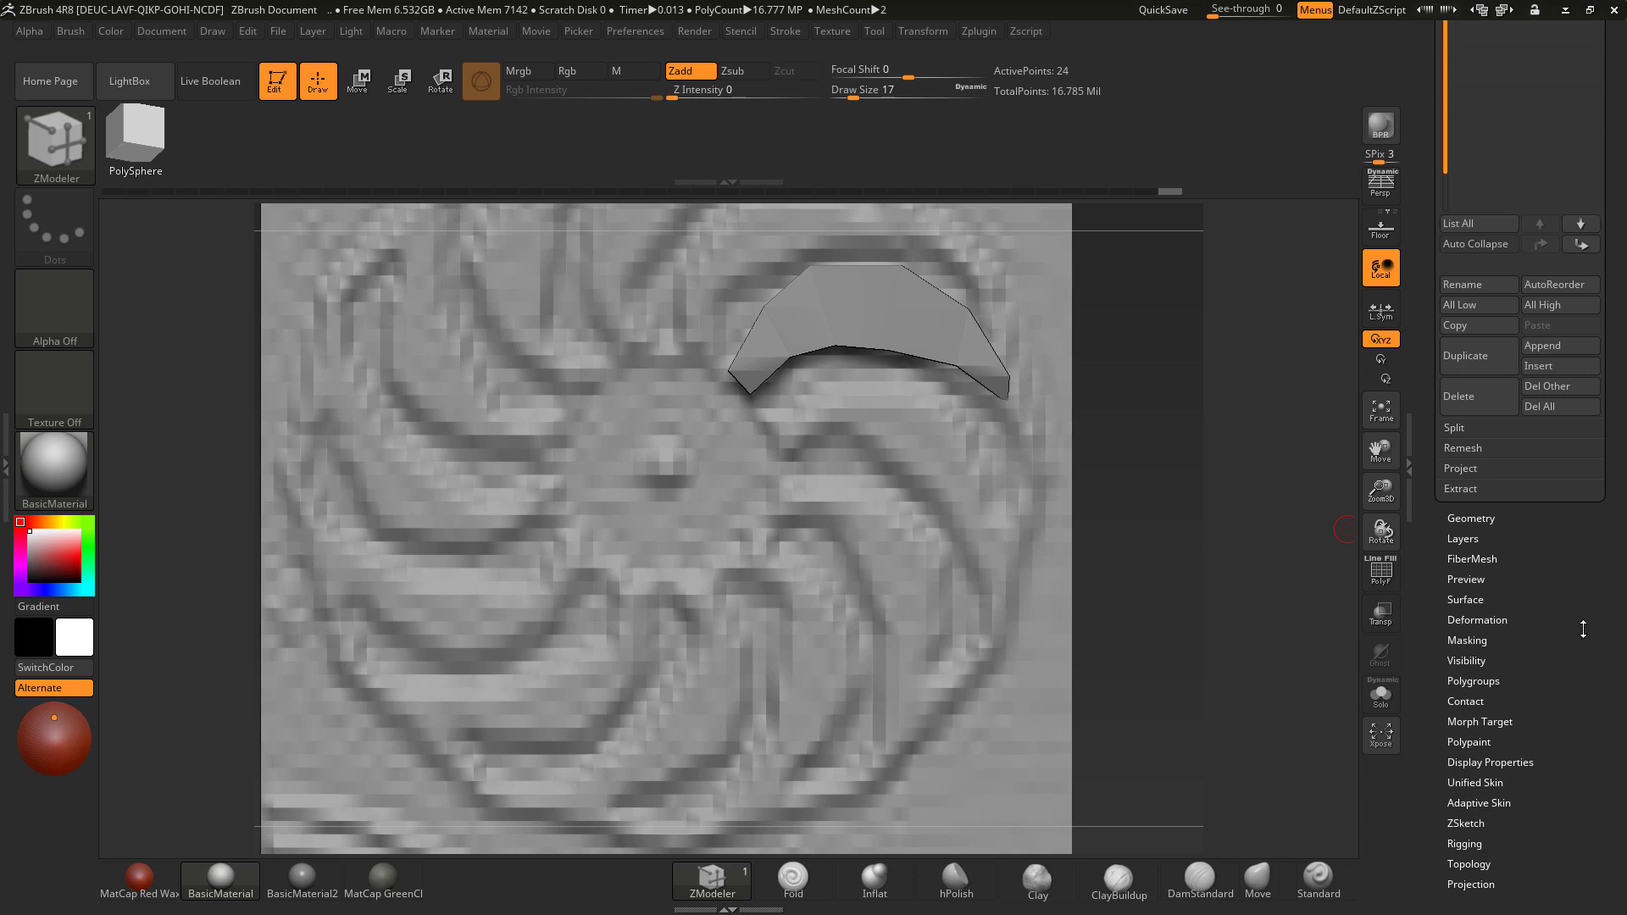
{"action": "scroll", "coordinate": [1587, 599], "scroll_direction": "down", "scroll_amount": 2}
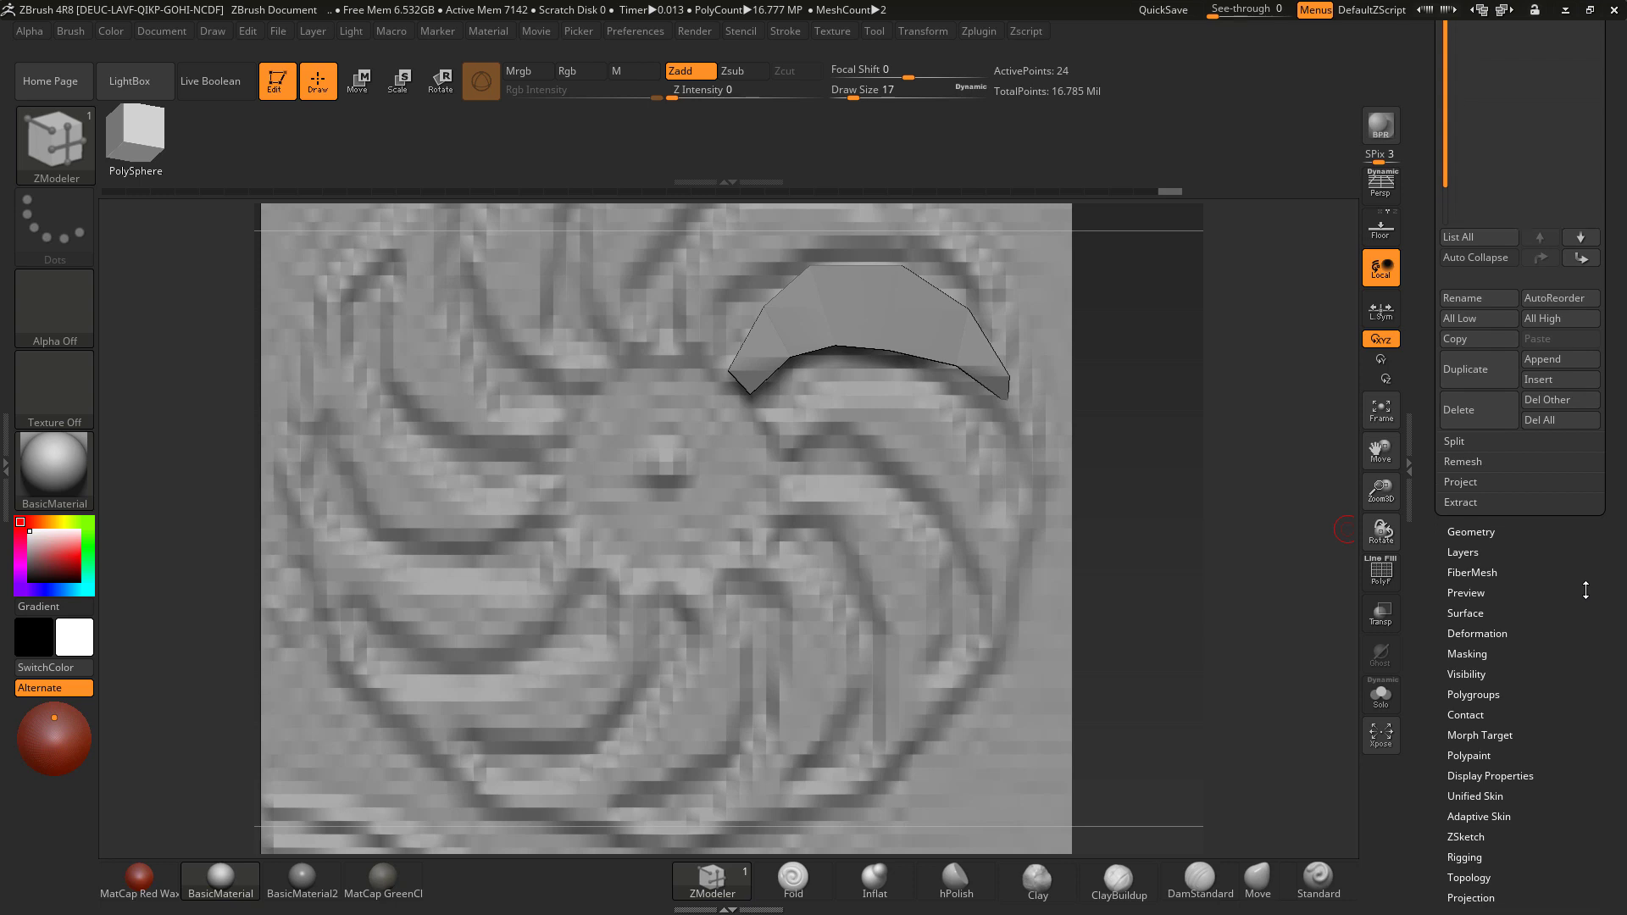
{"action": "left_click_drag", "start_coordinate": [1584, 537], "coordinate": [1582, 523]}
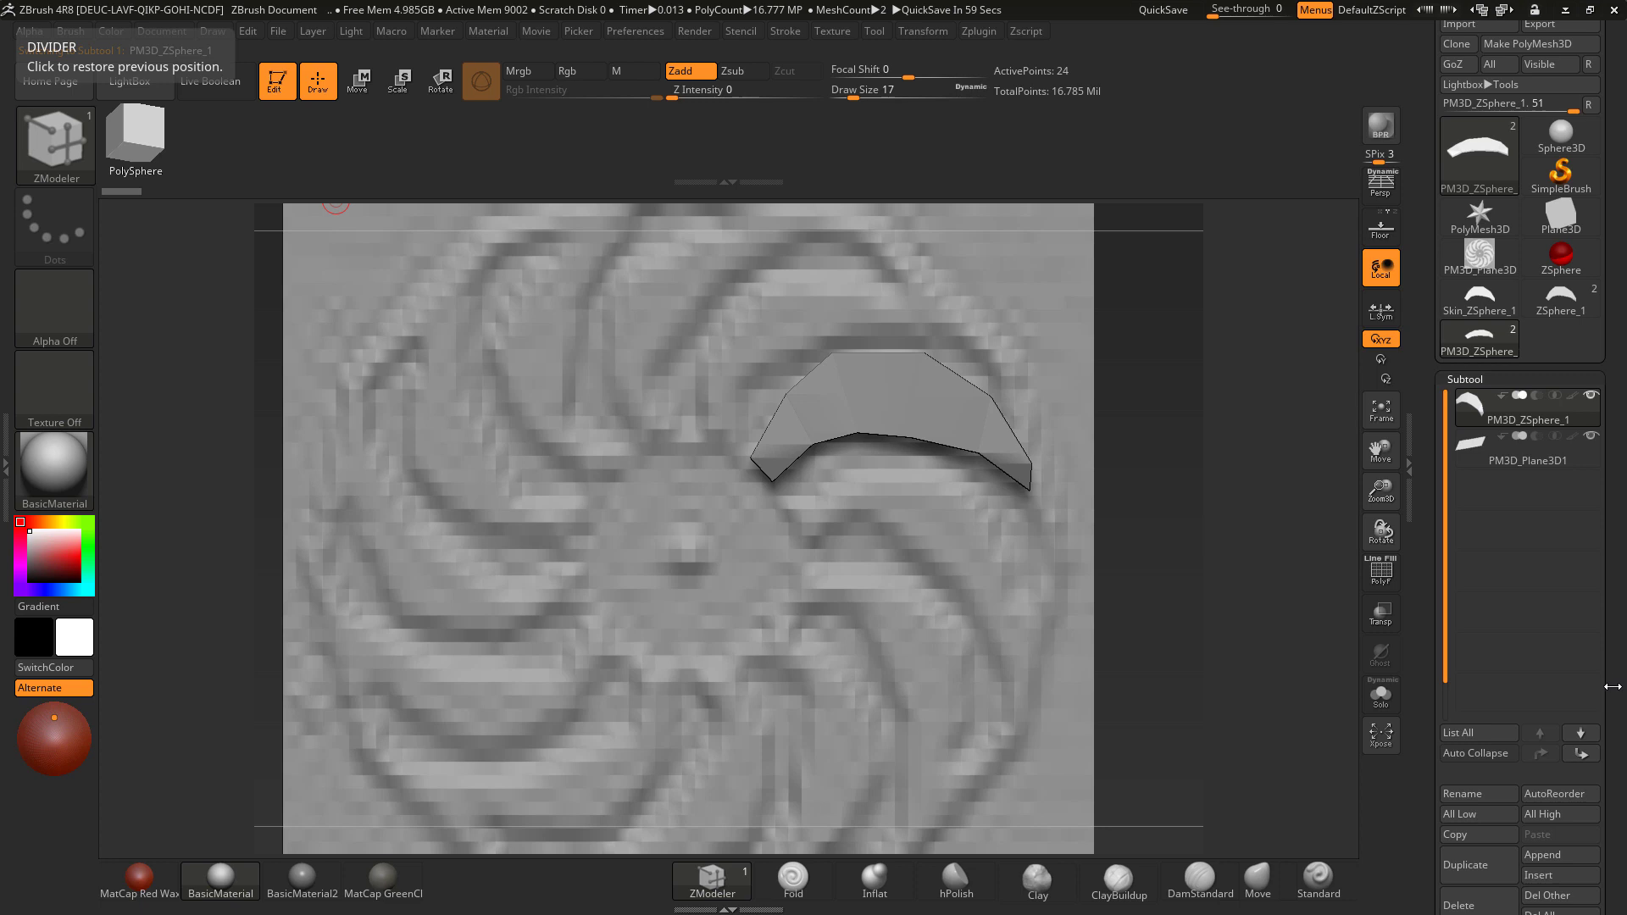
{"action": "left_click_drag", "start_coordinate": [1612, 686], "coordinate": [1611, 503]}
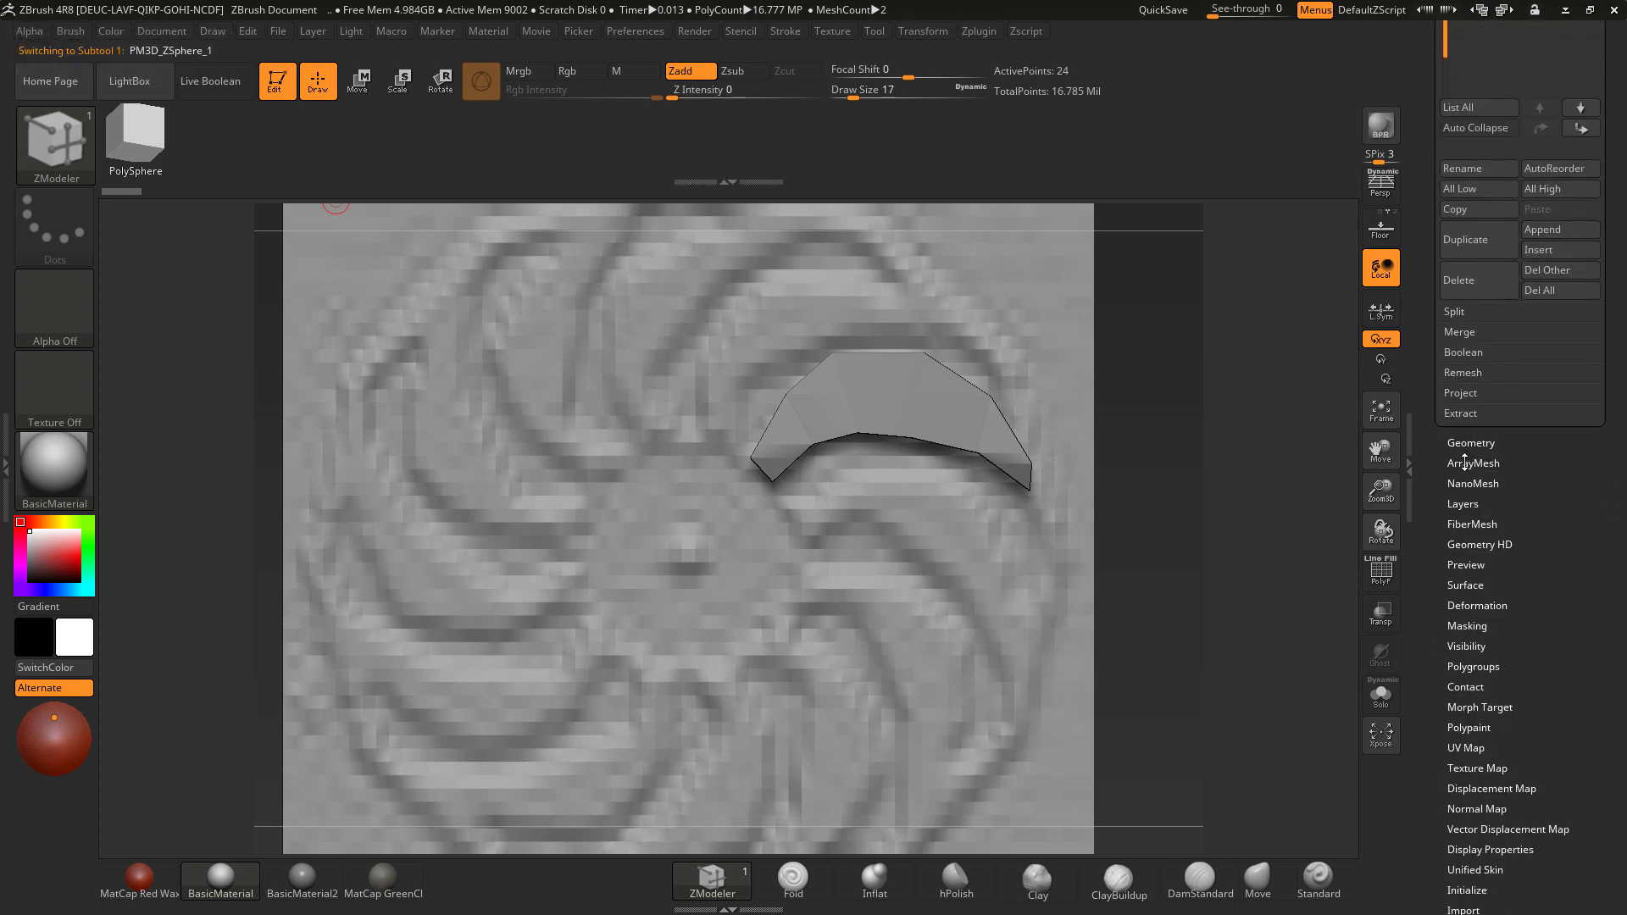
{"action": "scroll", "coordinate": [1465, 462], "scroll_direction": "down", "scroll_amount": 3}
{"action": "scroll", "coordinate": [1531, 490], "scroll_direction": "up", "scroll_amount": 10}
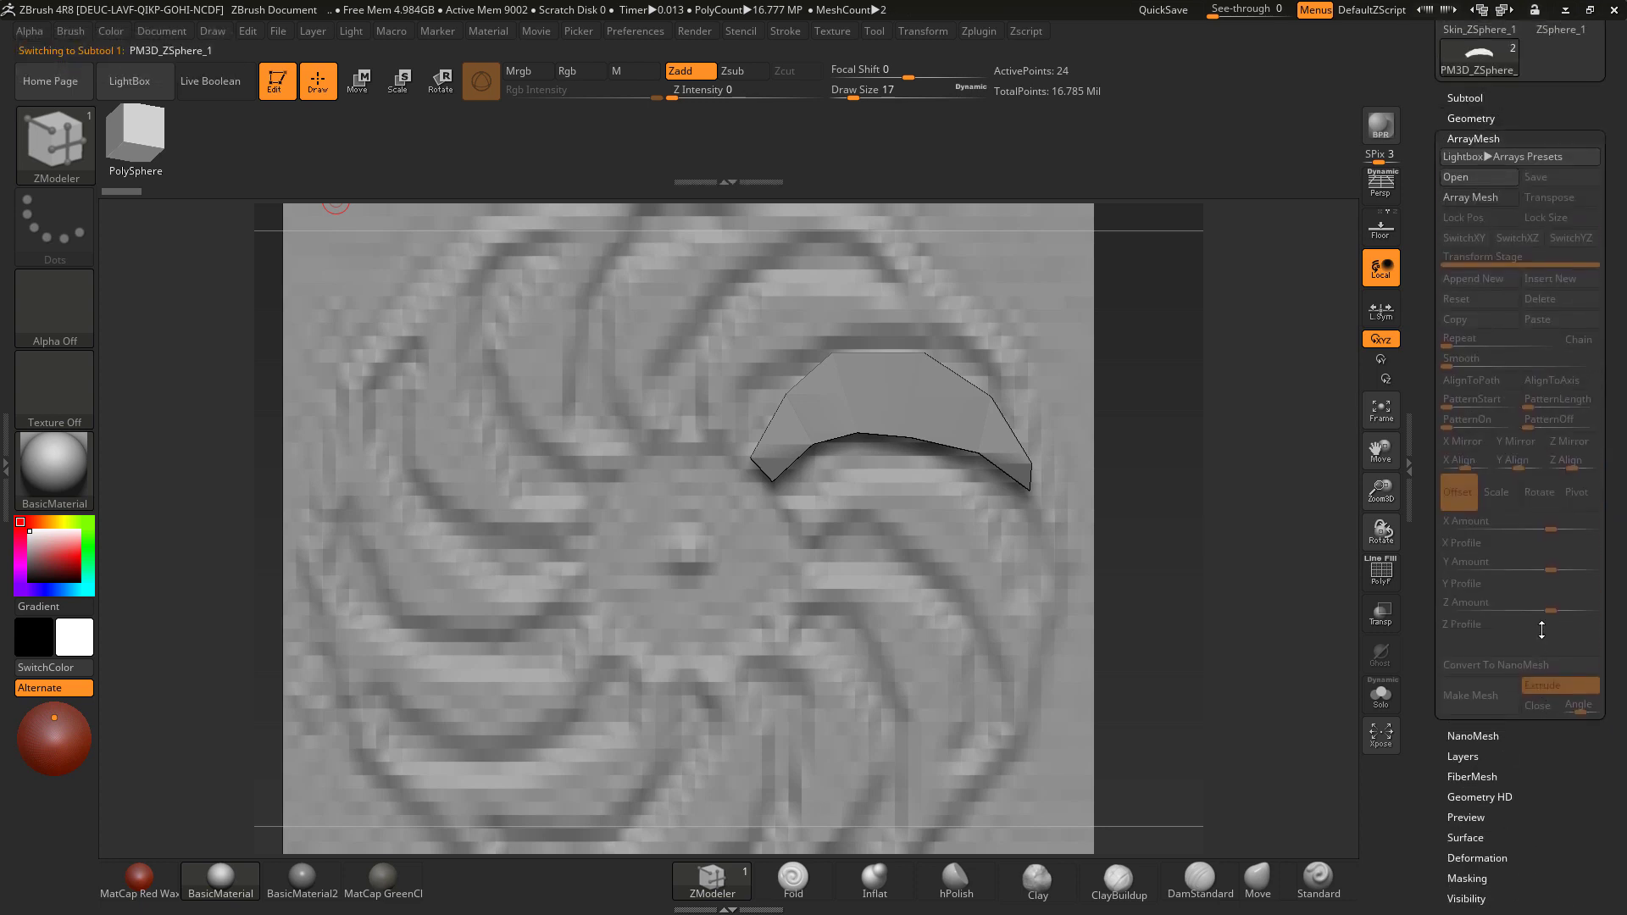
Step: Array the blade with Array Mesh in Rotate mode, Repeat 12, and fan the copies by rotation
{"action": "left_click", "coordinate": [1467, 256]}
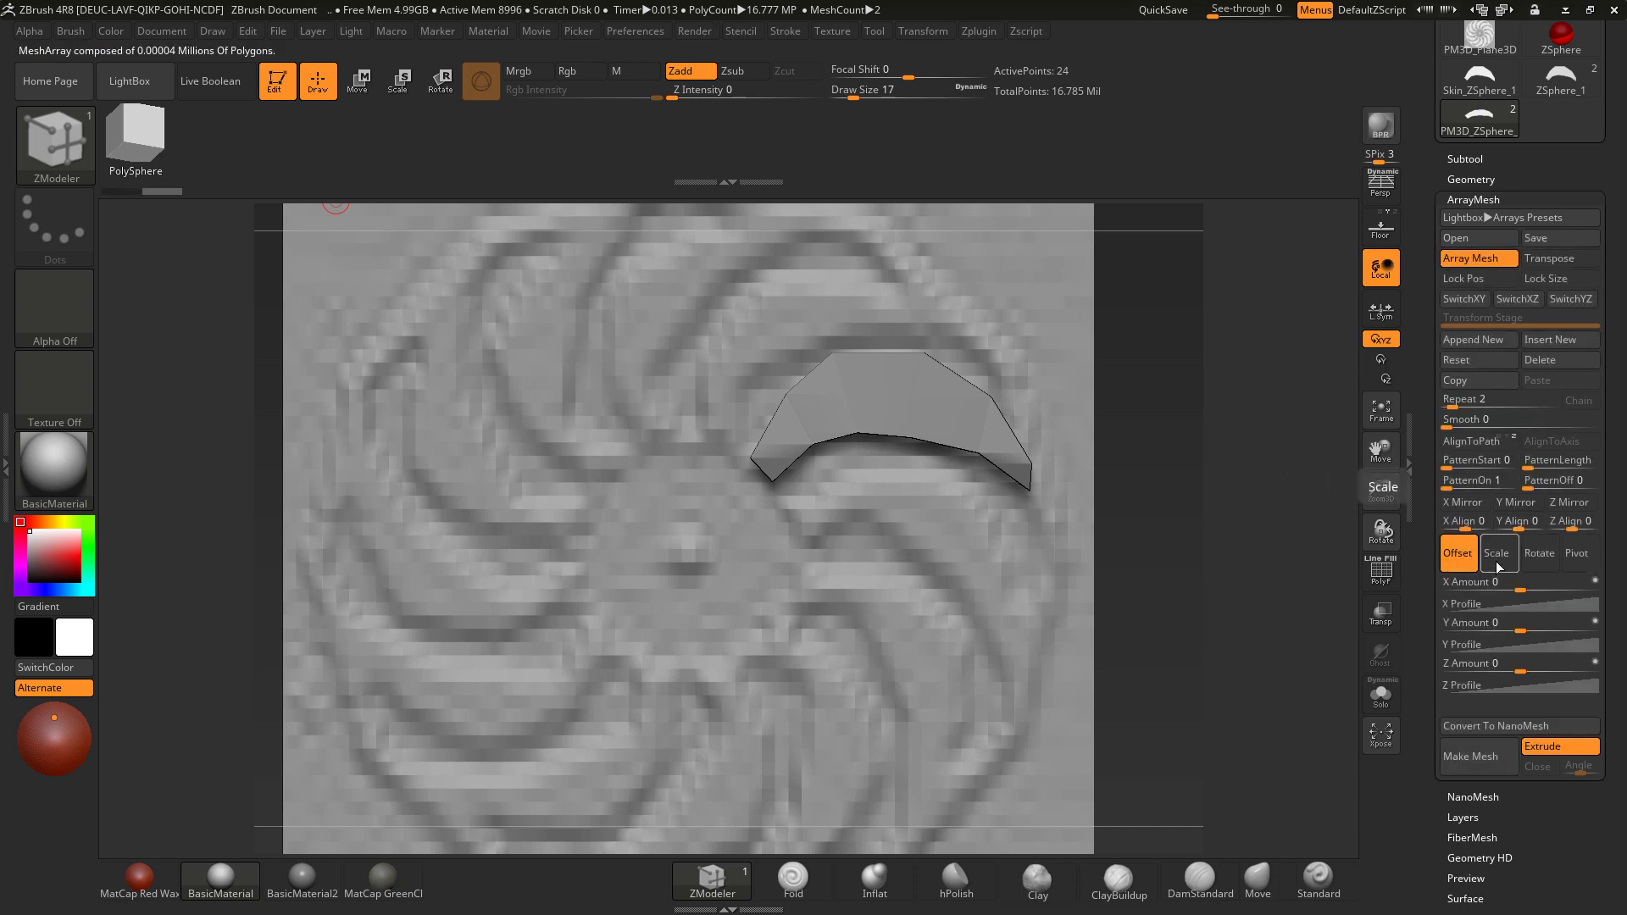
{"action": "left_click", "coordinate": [1540, 553]}
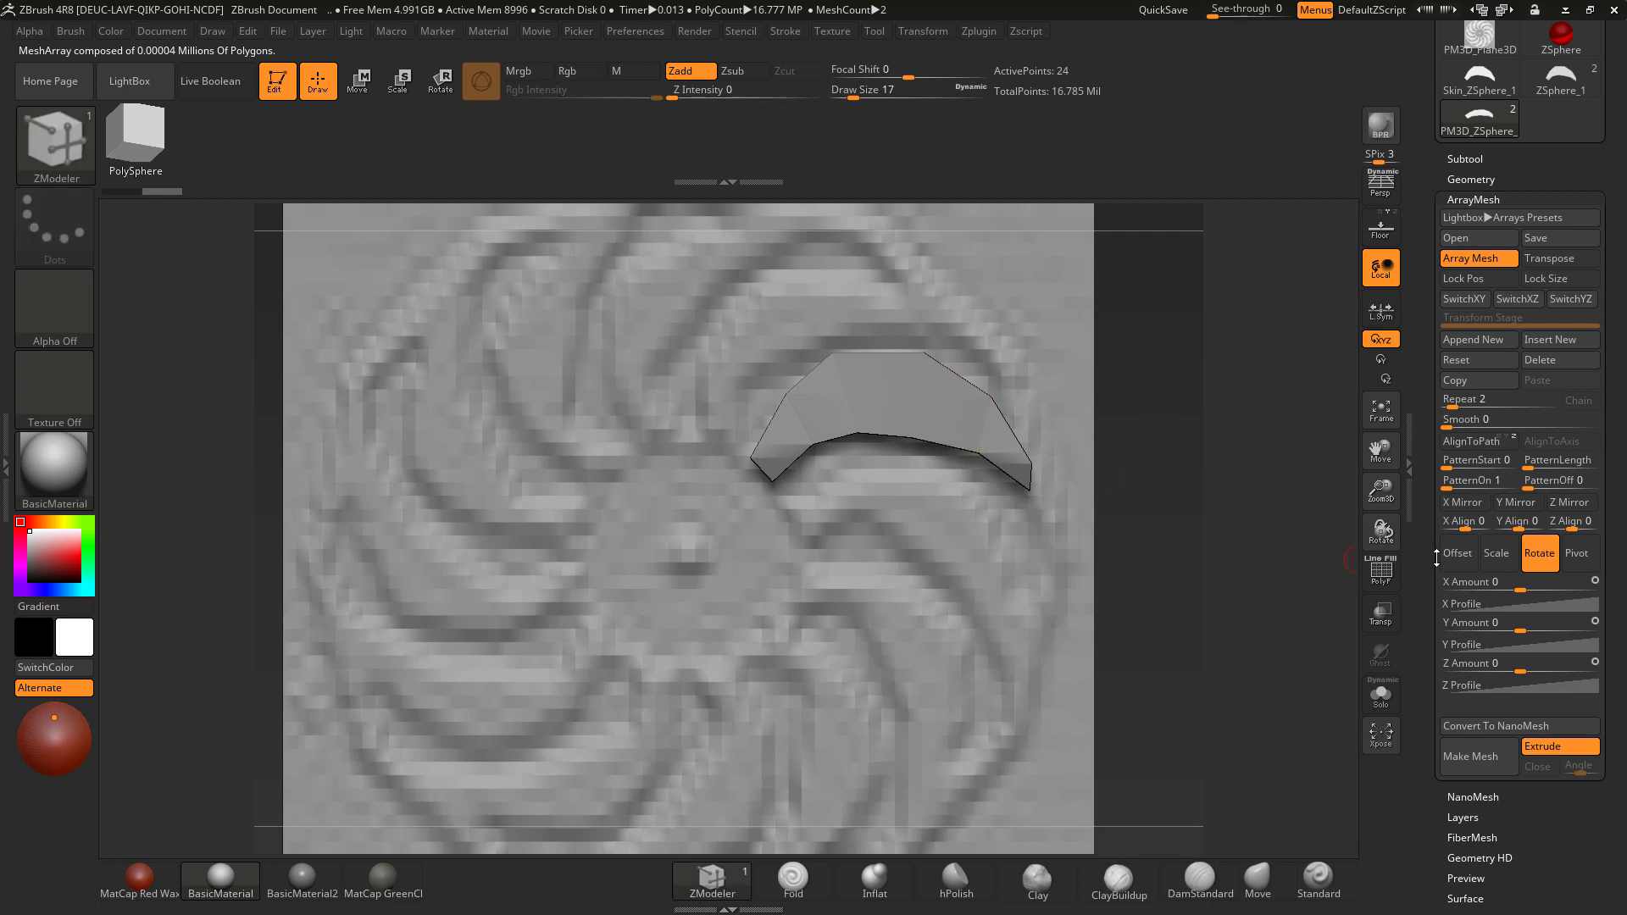
{"action": "left_click", "coordinate": [1449, 406]}
{"action": "left_click_drag", "start_coordinate": [1449, 404], "coordinate": [1477, 405]}
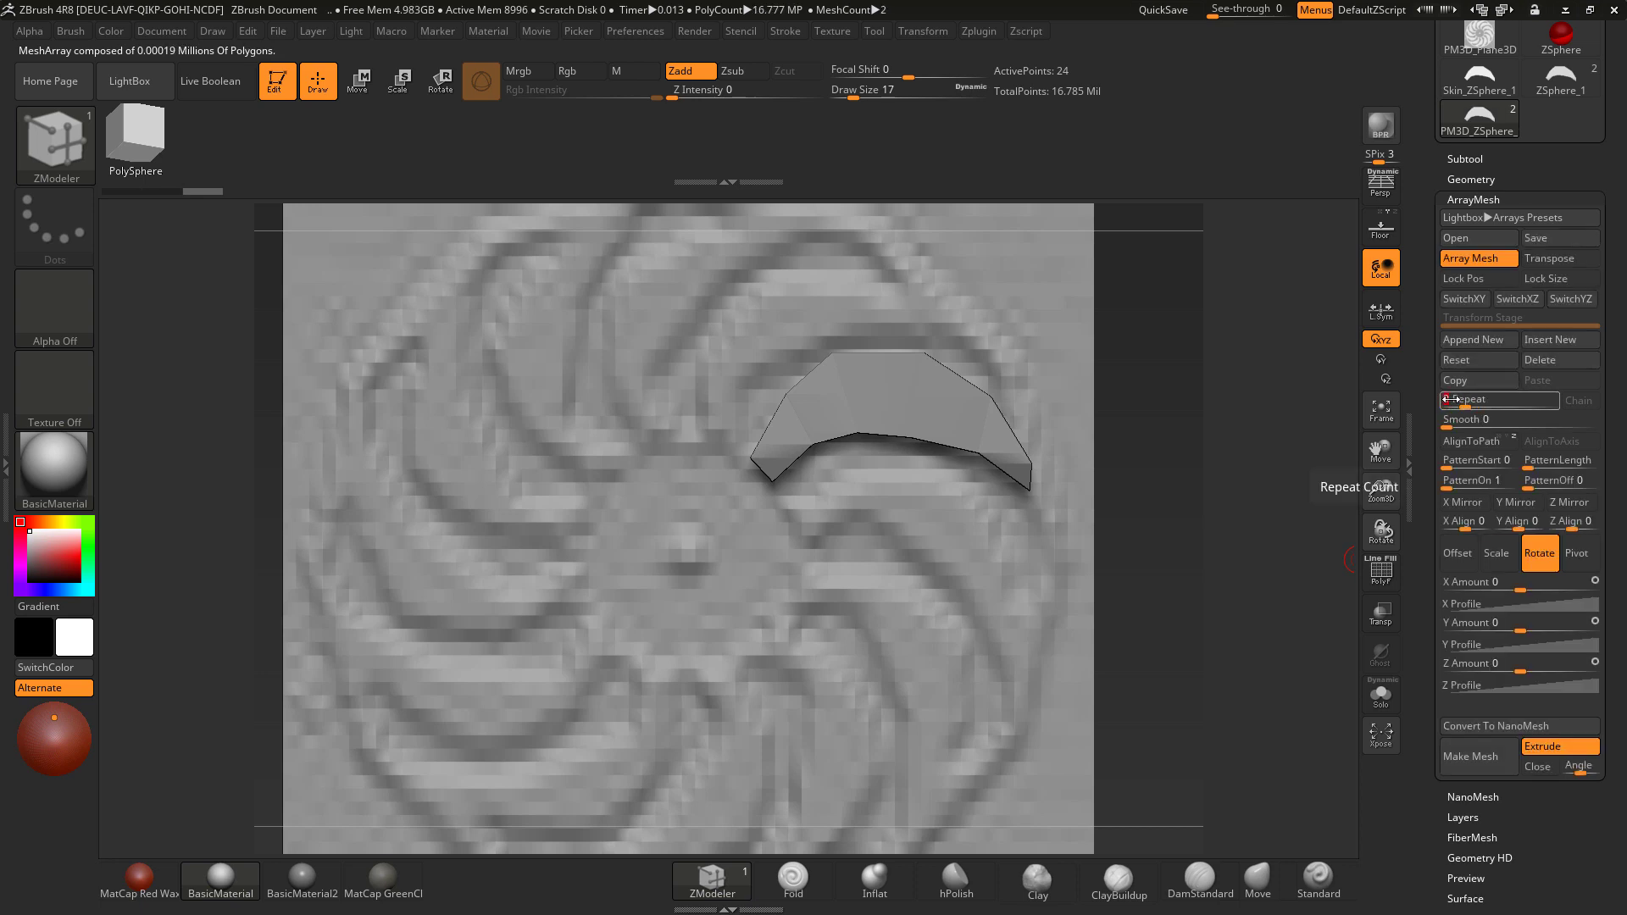
{"action": "left_click", "coordinate": [1468, 260]}
{"action": "left_click", "coordinate": [1463, 399]}
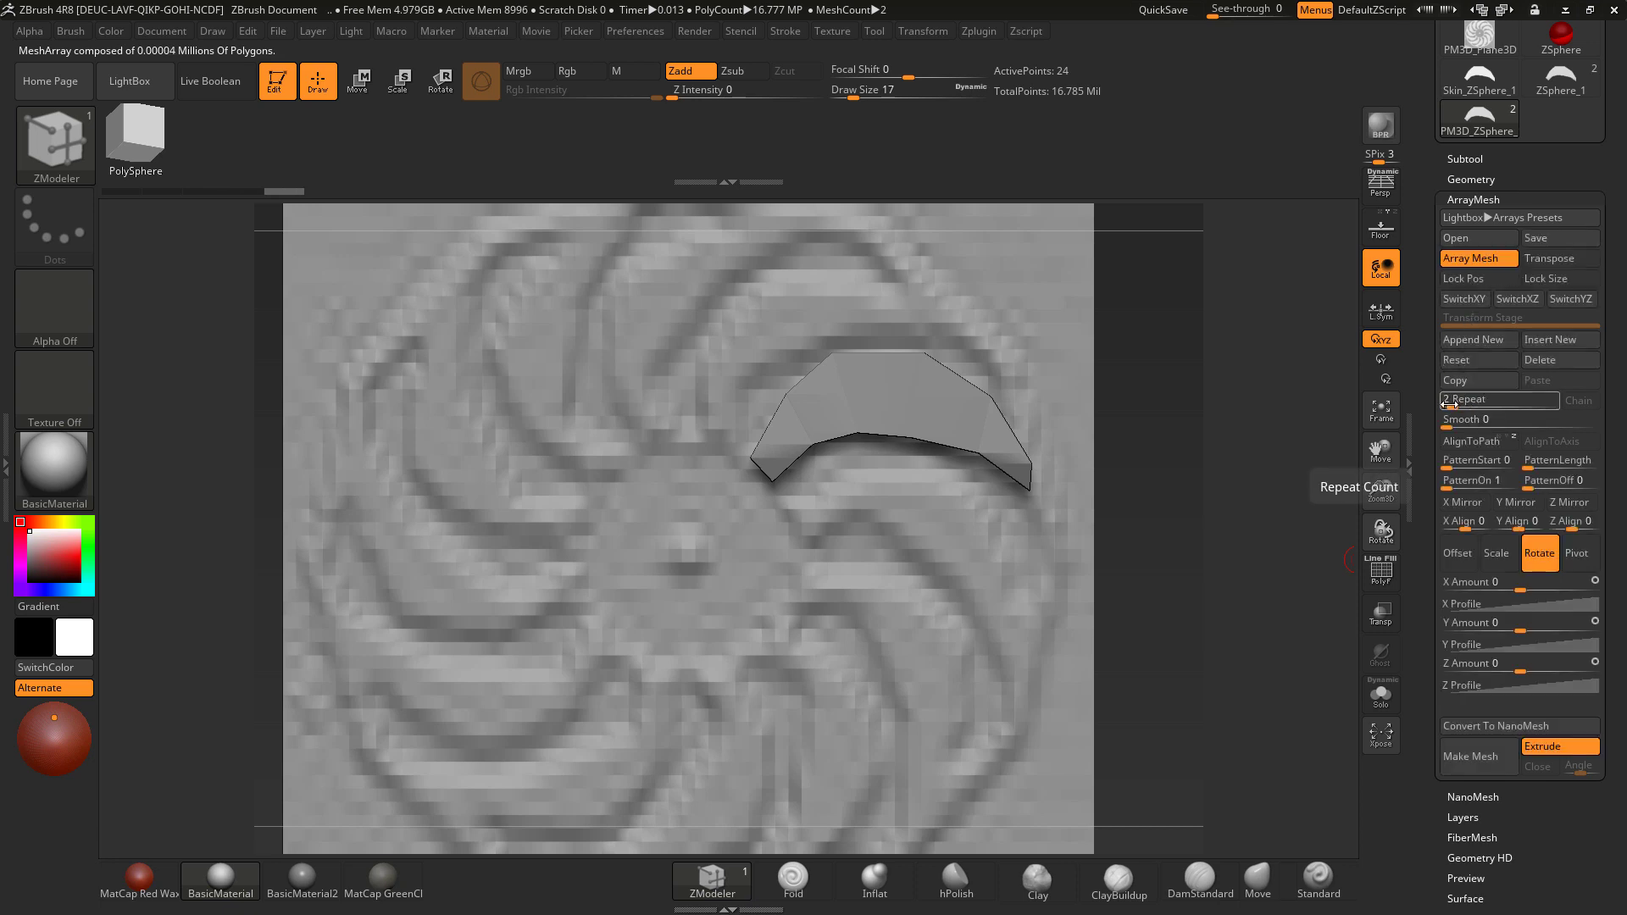
{"action": "type", "text": "12"}
{"action": "key", "text": "Return"}
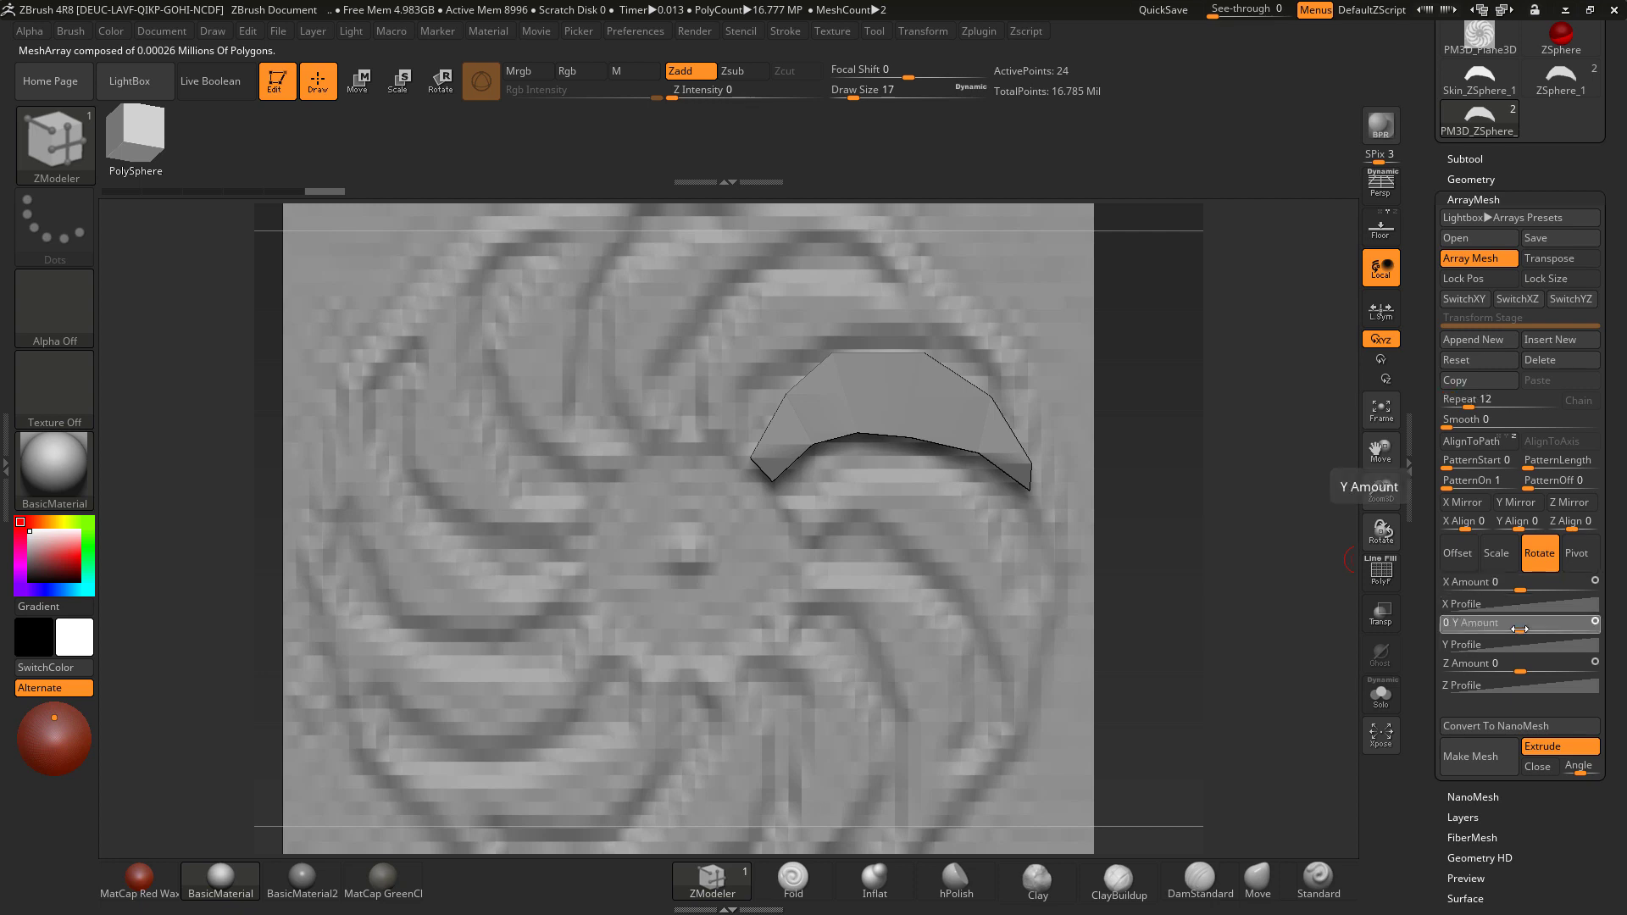
{"action": "left_click_drag", "start_coordinate": [1548, 631], "coordinate": [1509, 668]}
Step: Set the array's Rotate Z amount to 360 so the 12 blades wrap a full circle
{"action": "left_click", "coordinate": [1454, 665]}
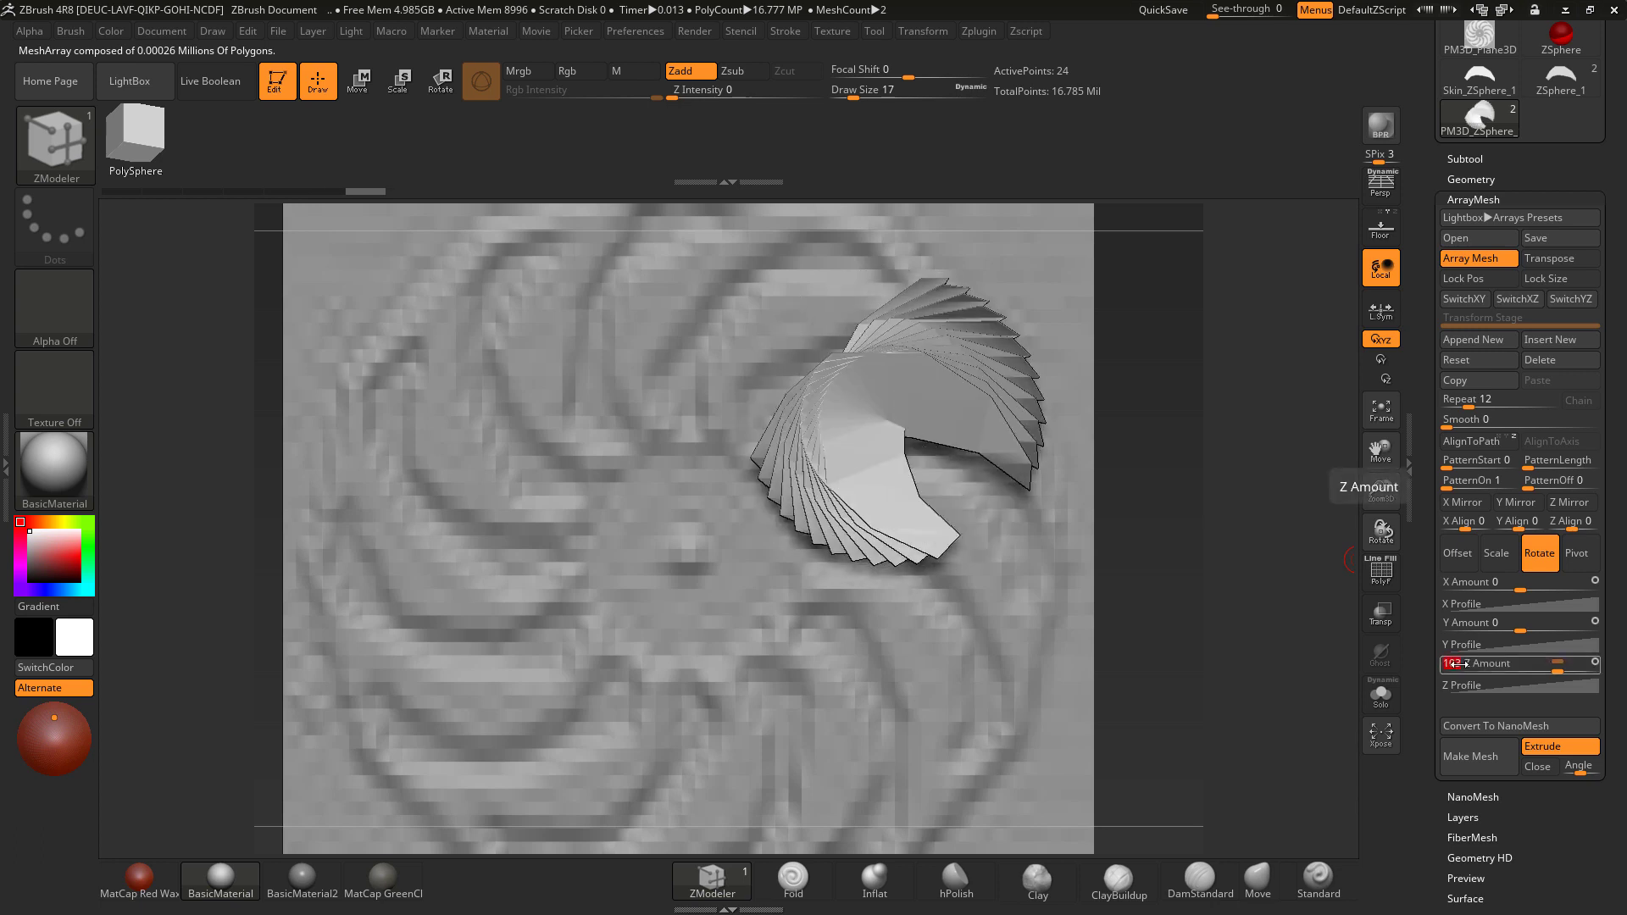
{"action": "type", "text": "360"}
{"action": "key", "text": "Return"}
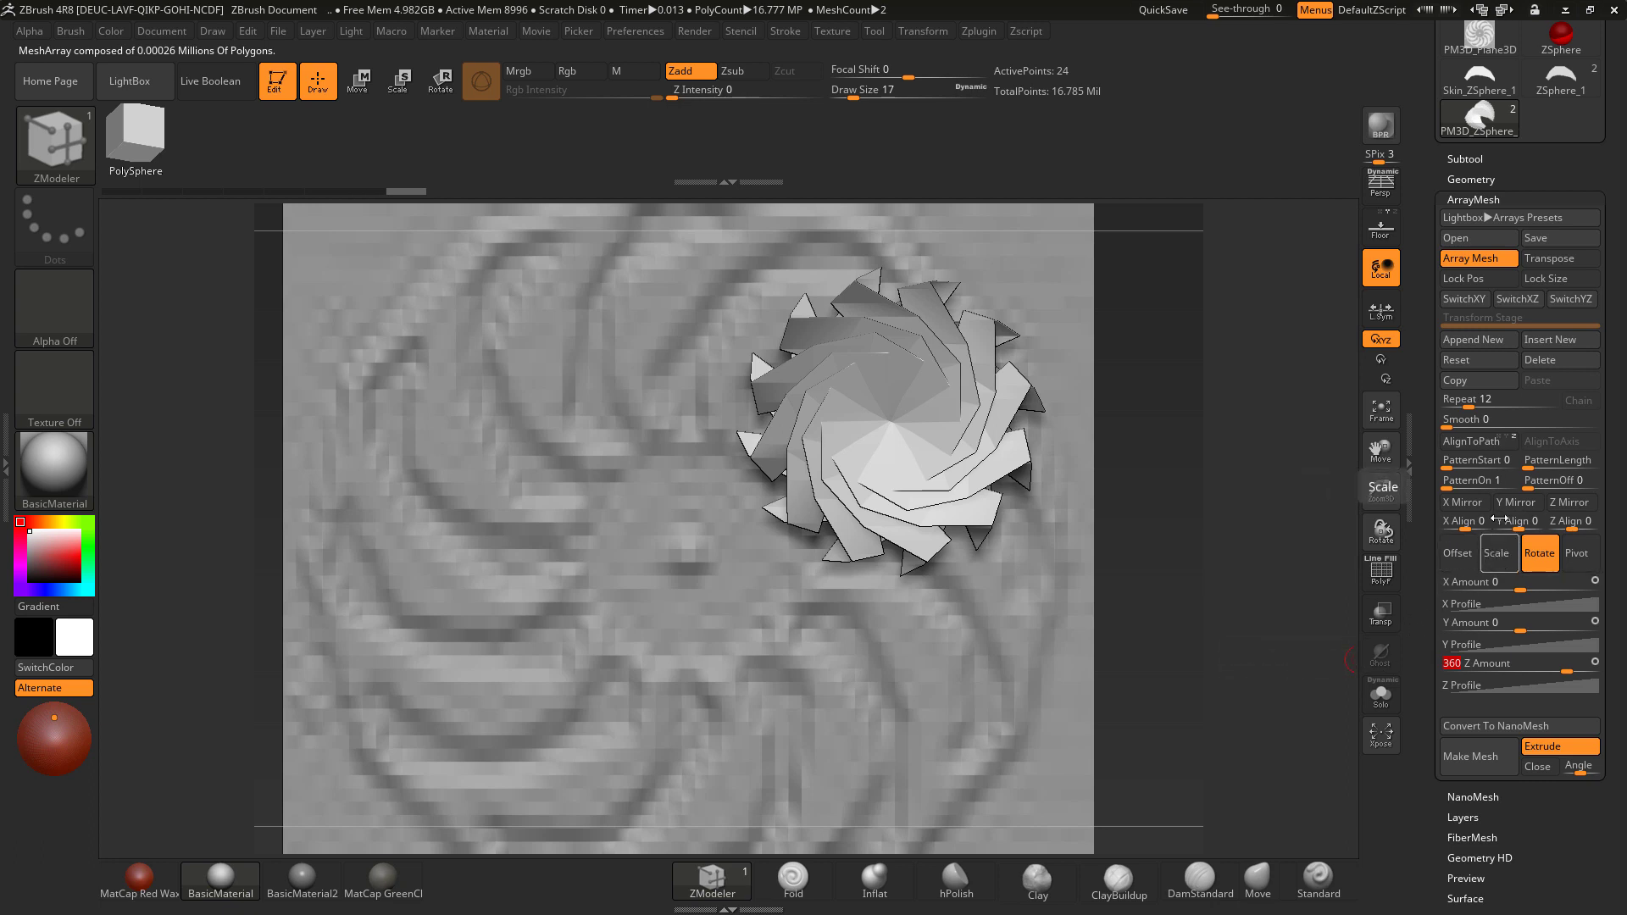
Step: Try sideways and depth offsets on the copies, then reset the X and Y offsets to 0
{"action": "left_click", "coordinate": [1459, 555]}
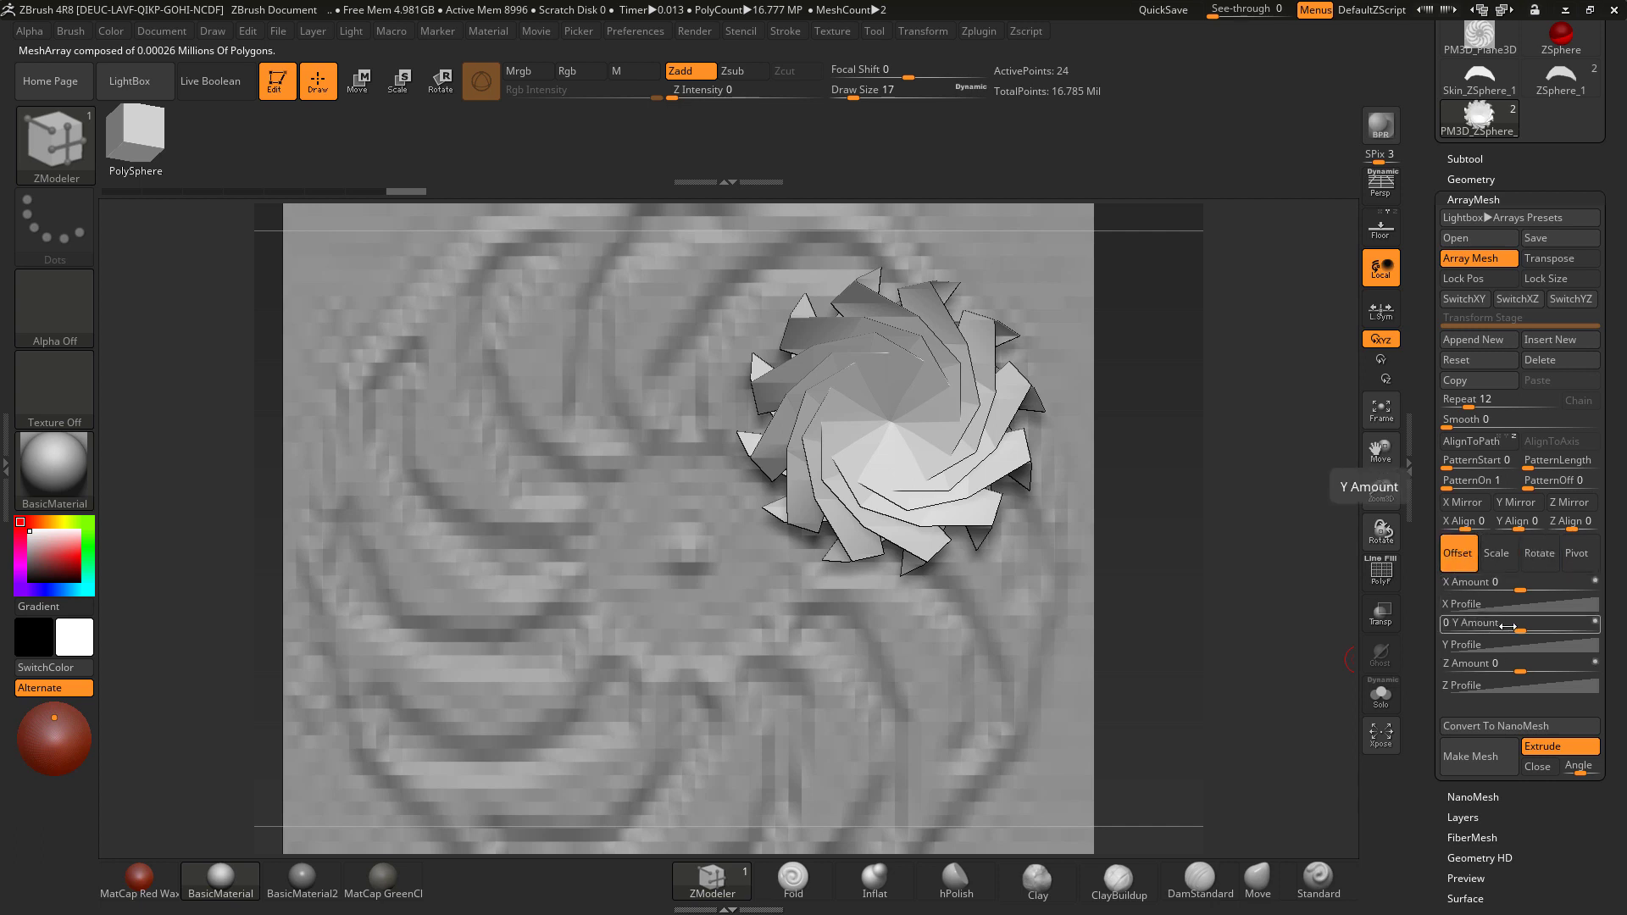
{"action": "left_click_drag", "start_coordinate": [1534, 586], "coordinate": [1491, 591]}
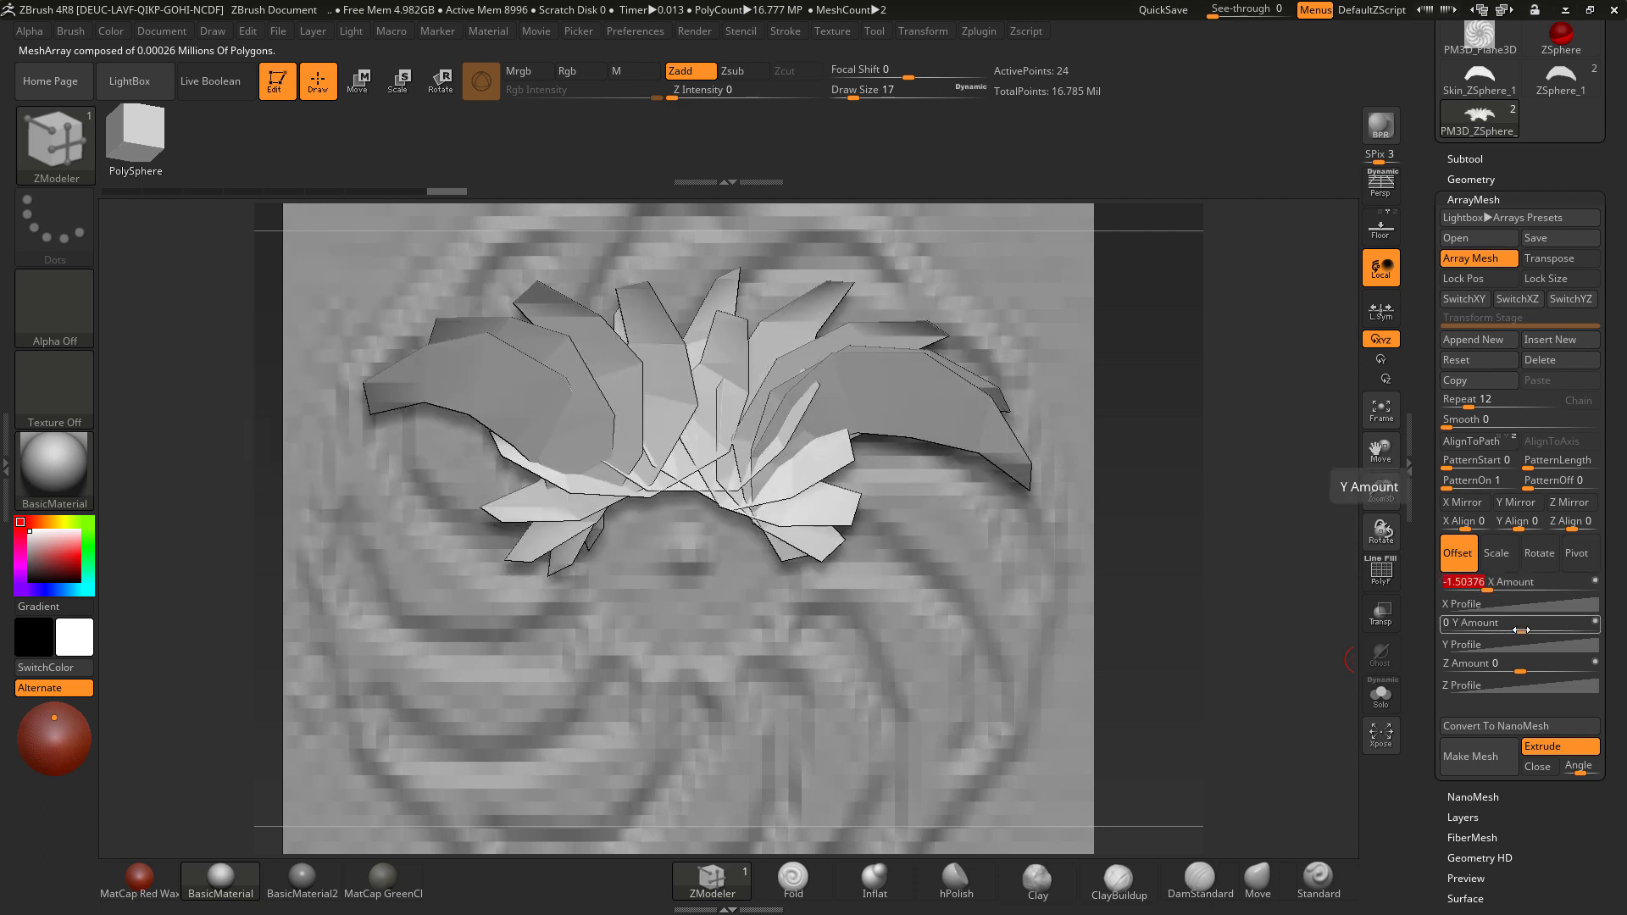
{"action": "left_click_drag", "start_coordinate": [1519, 669], "coordinate": [1542, 627]}
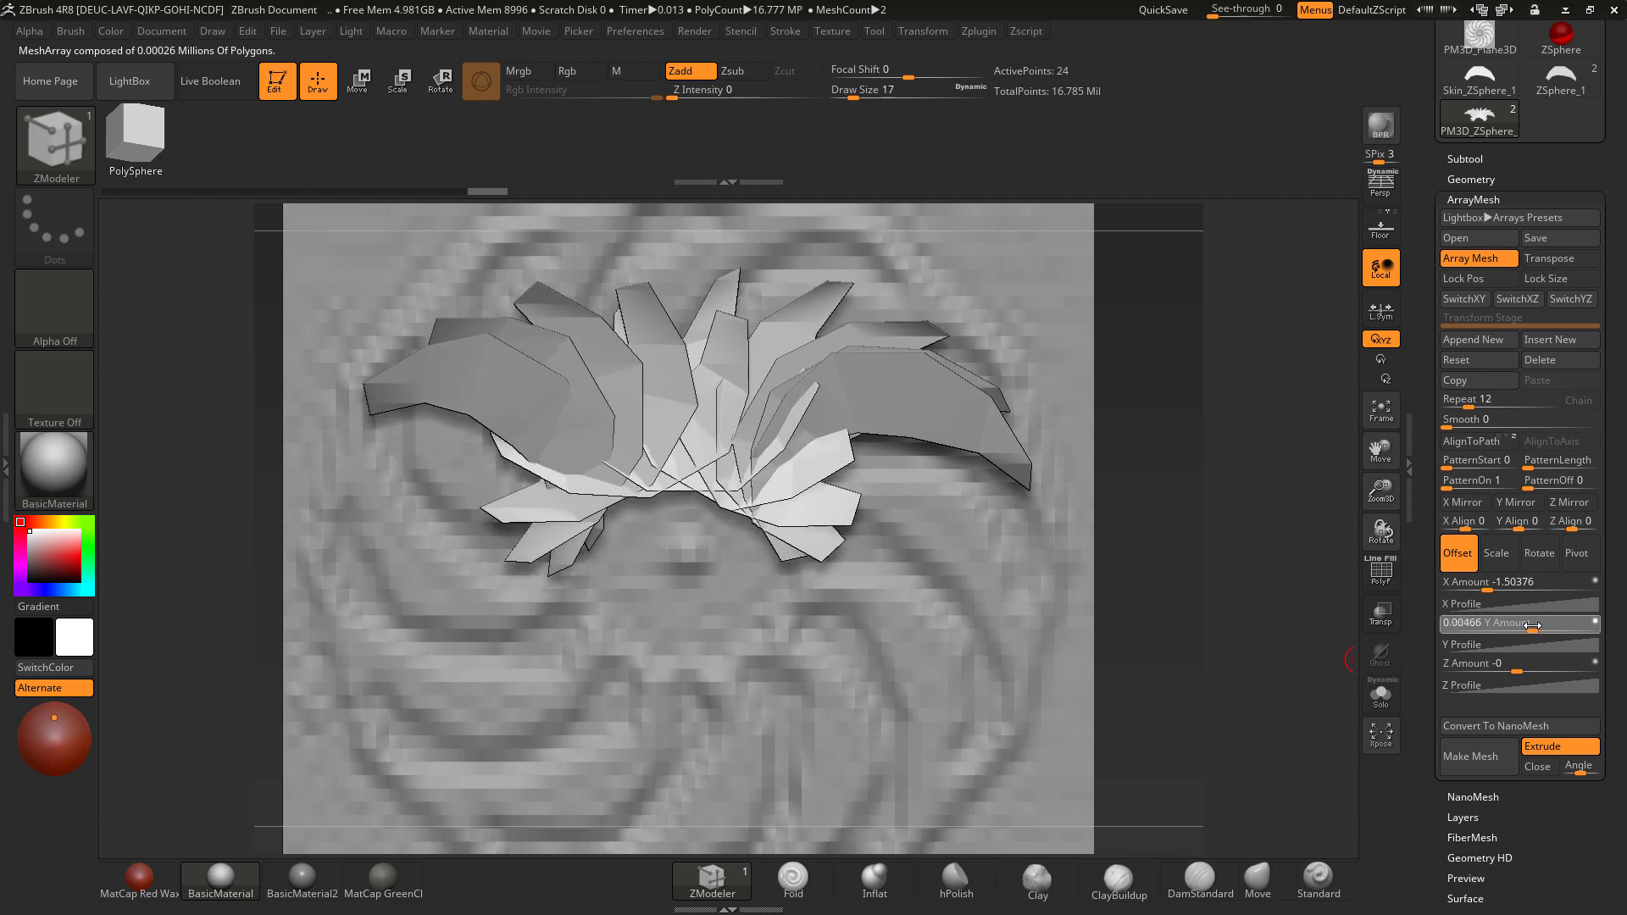
{"action": "left_click", "coordinate": [1490, 587]}
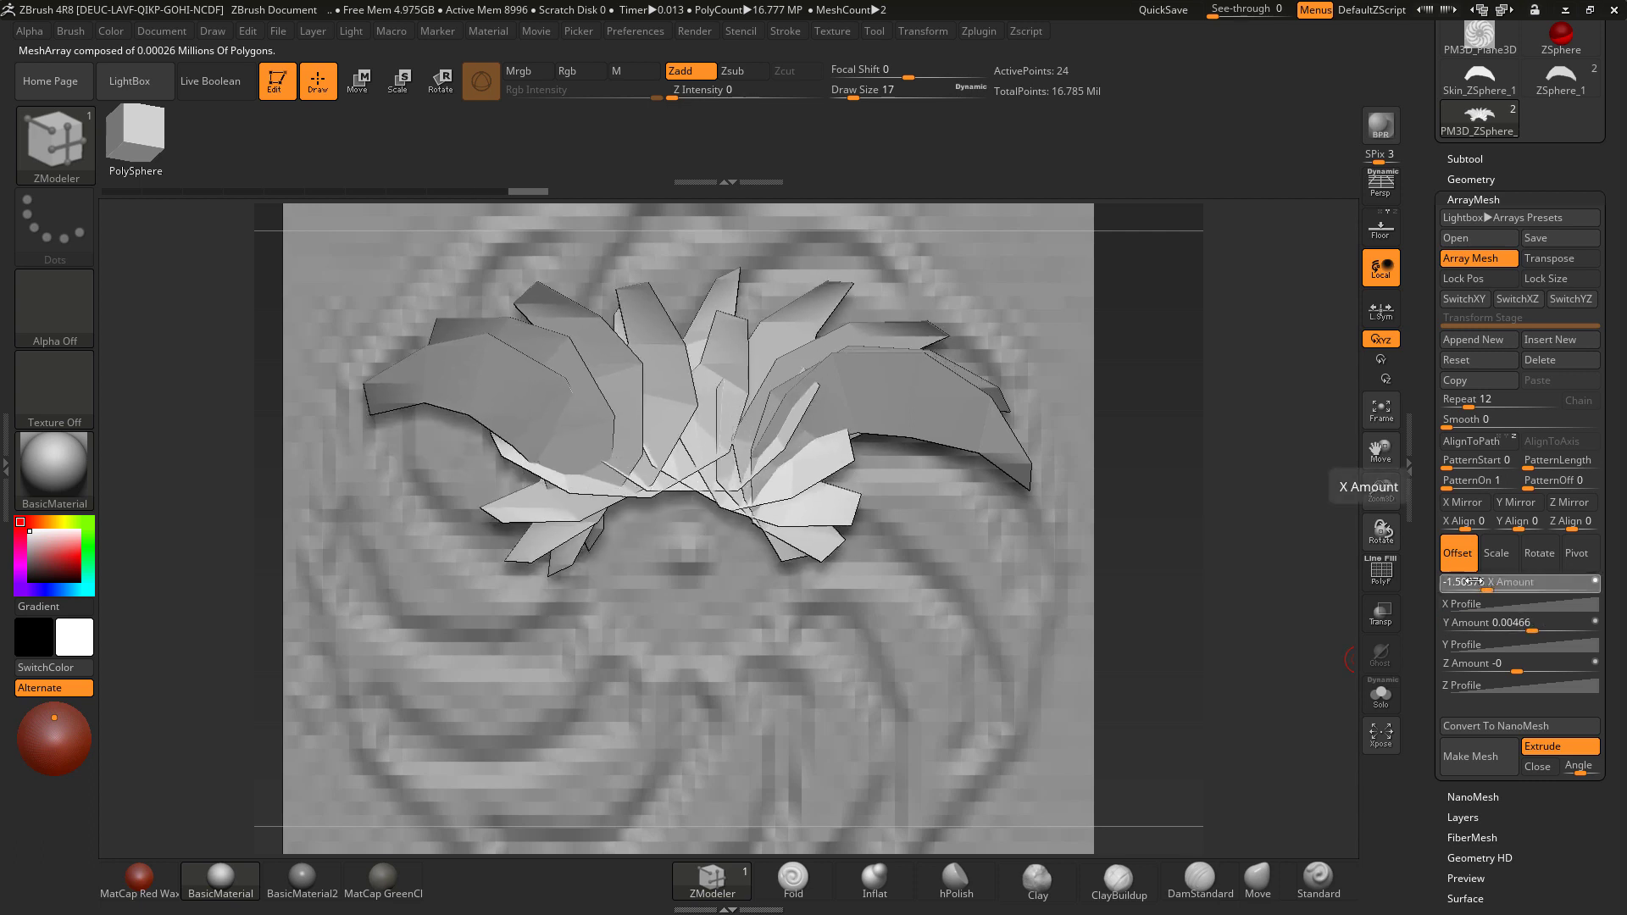
{"action": "left_click", "coordinate": [1492, 622]}
{"action": "type", "text": "0"}
{"action": "key", "text": "Return"}
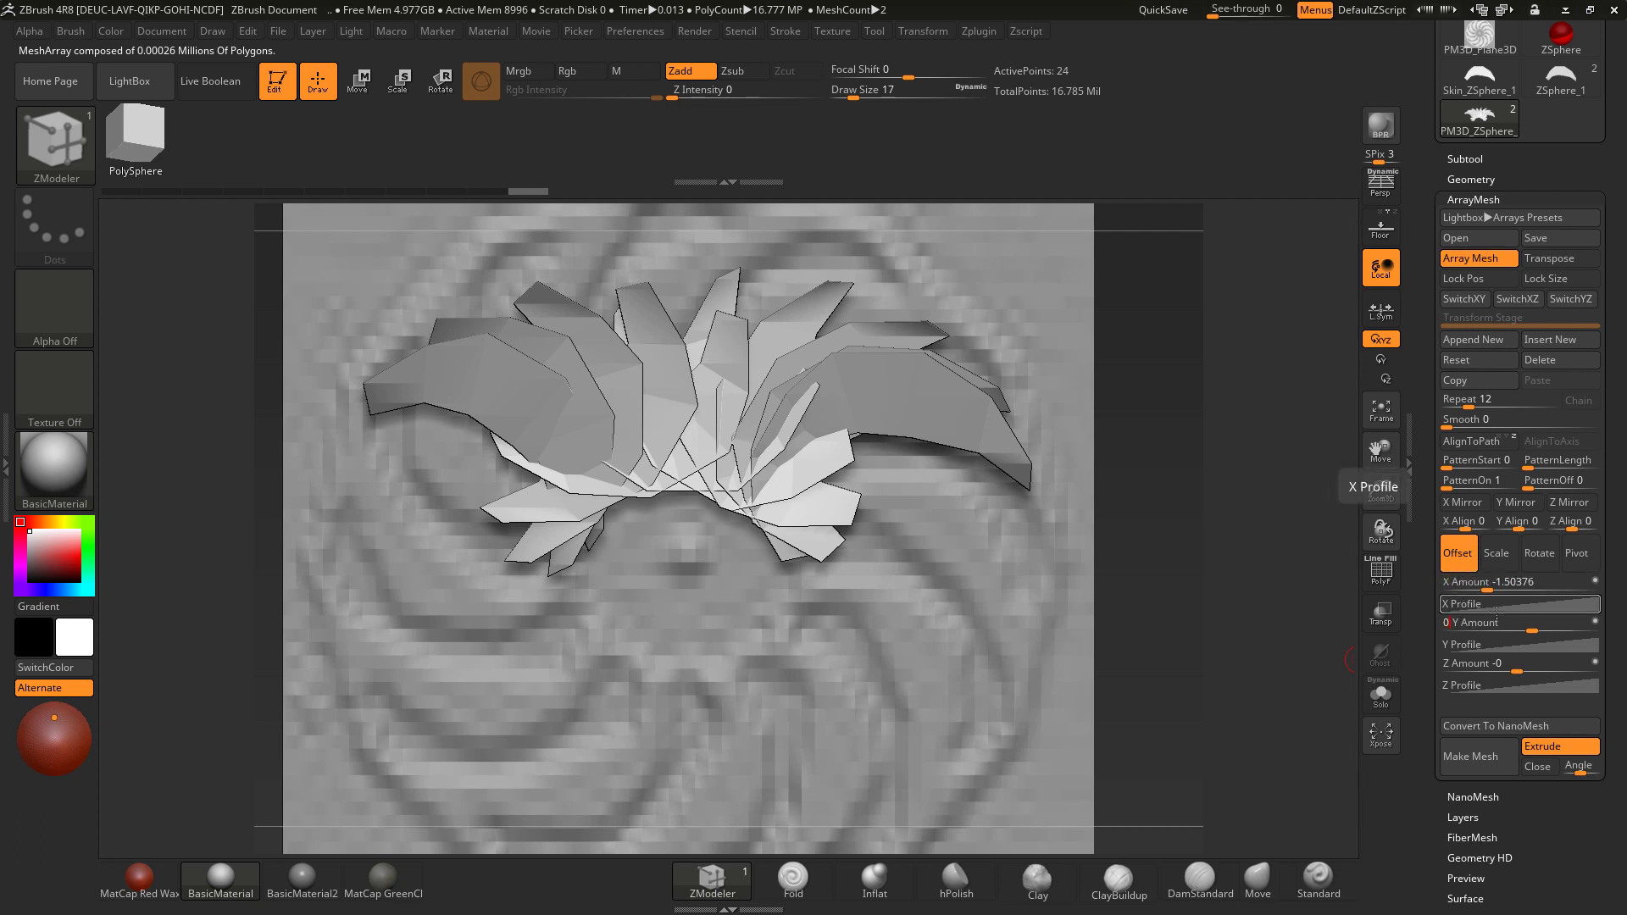
{"action": "left_click", "coordinate": [1487, 582]}
{"action": "type", "text": "0"}
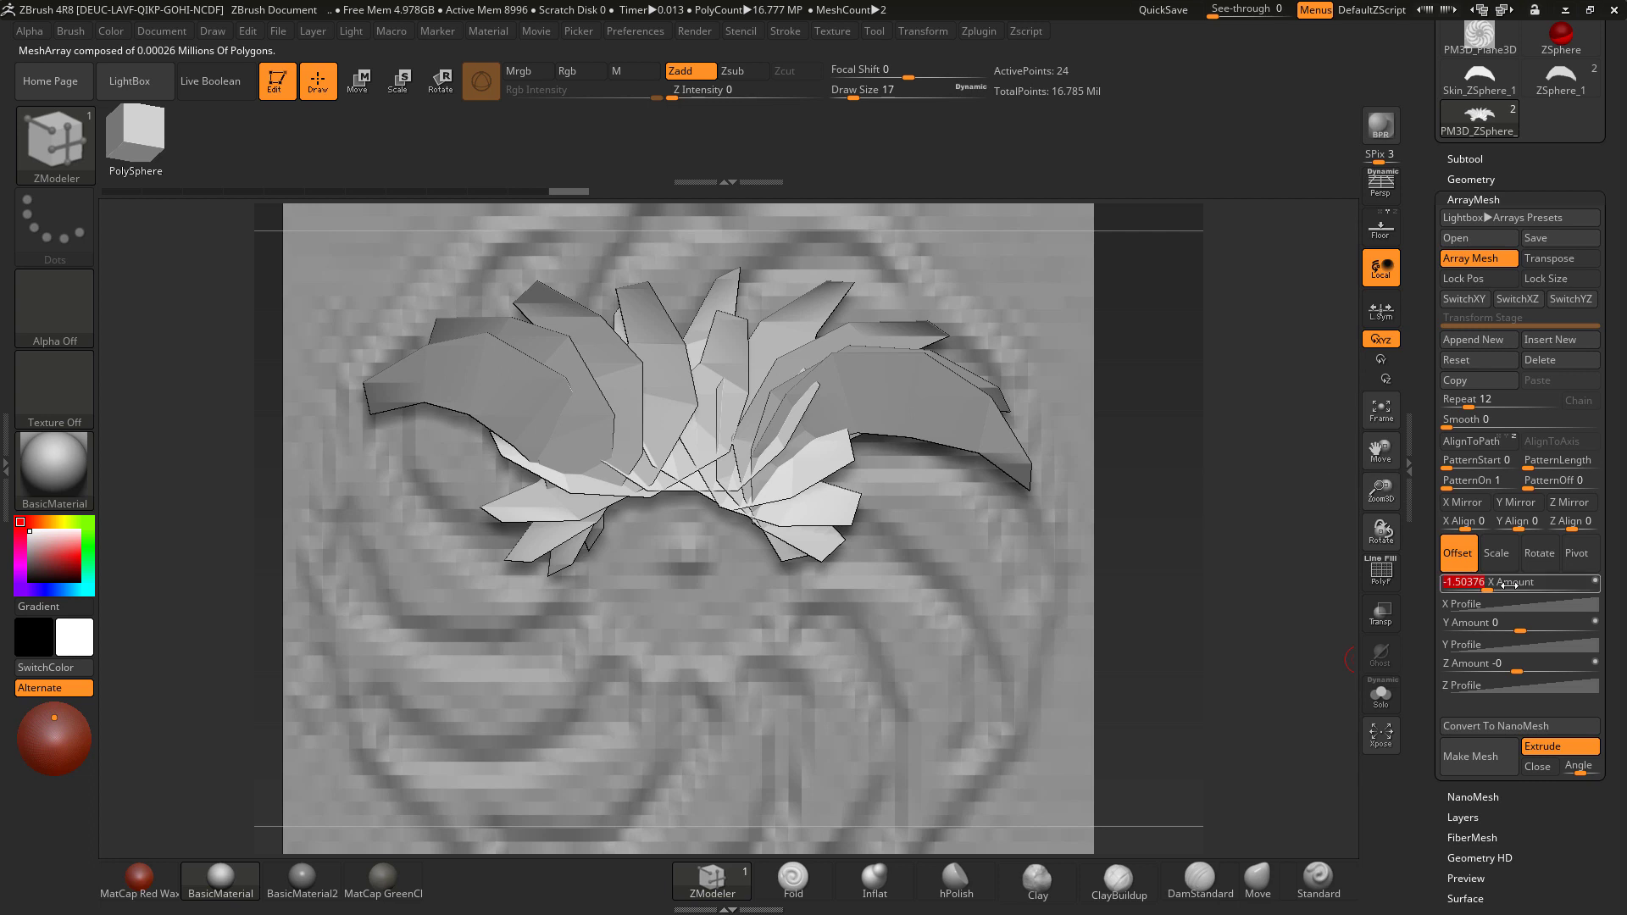
{"action": "key", "text": "Return"}
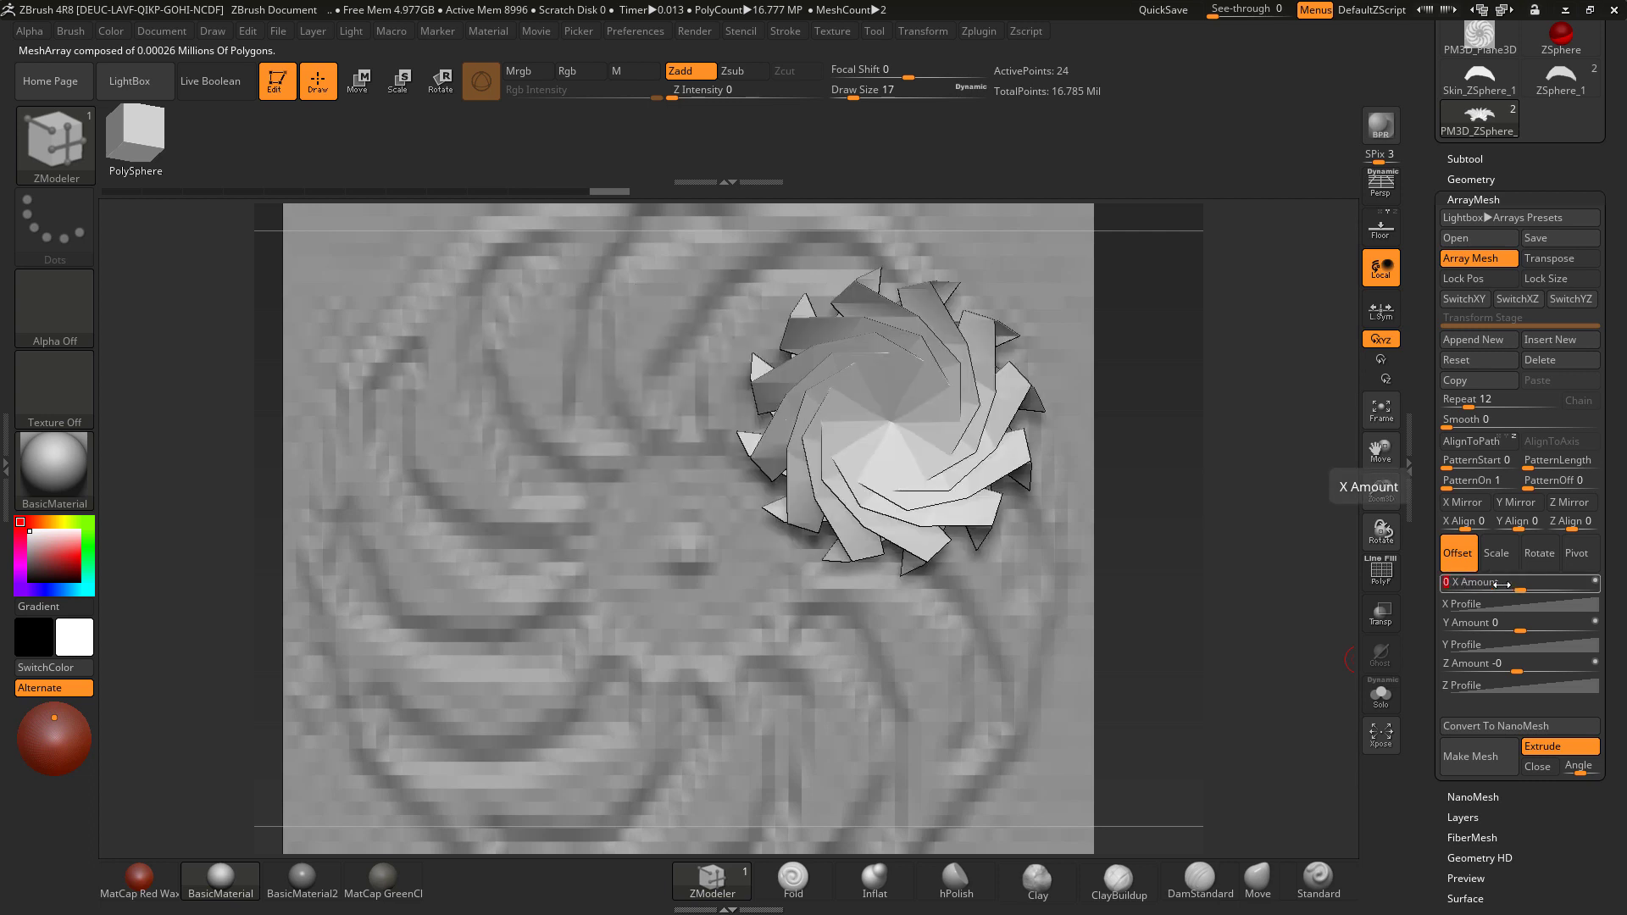
{"action": "left_click", "coordinate": [1572, 555]}
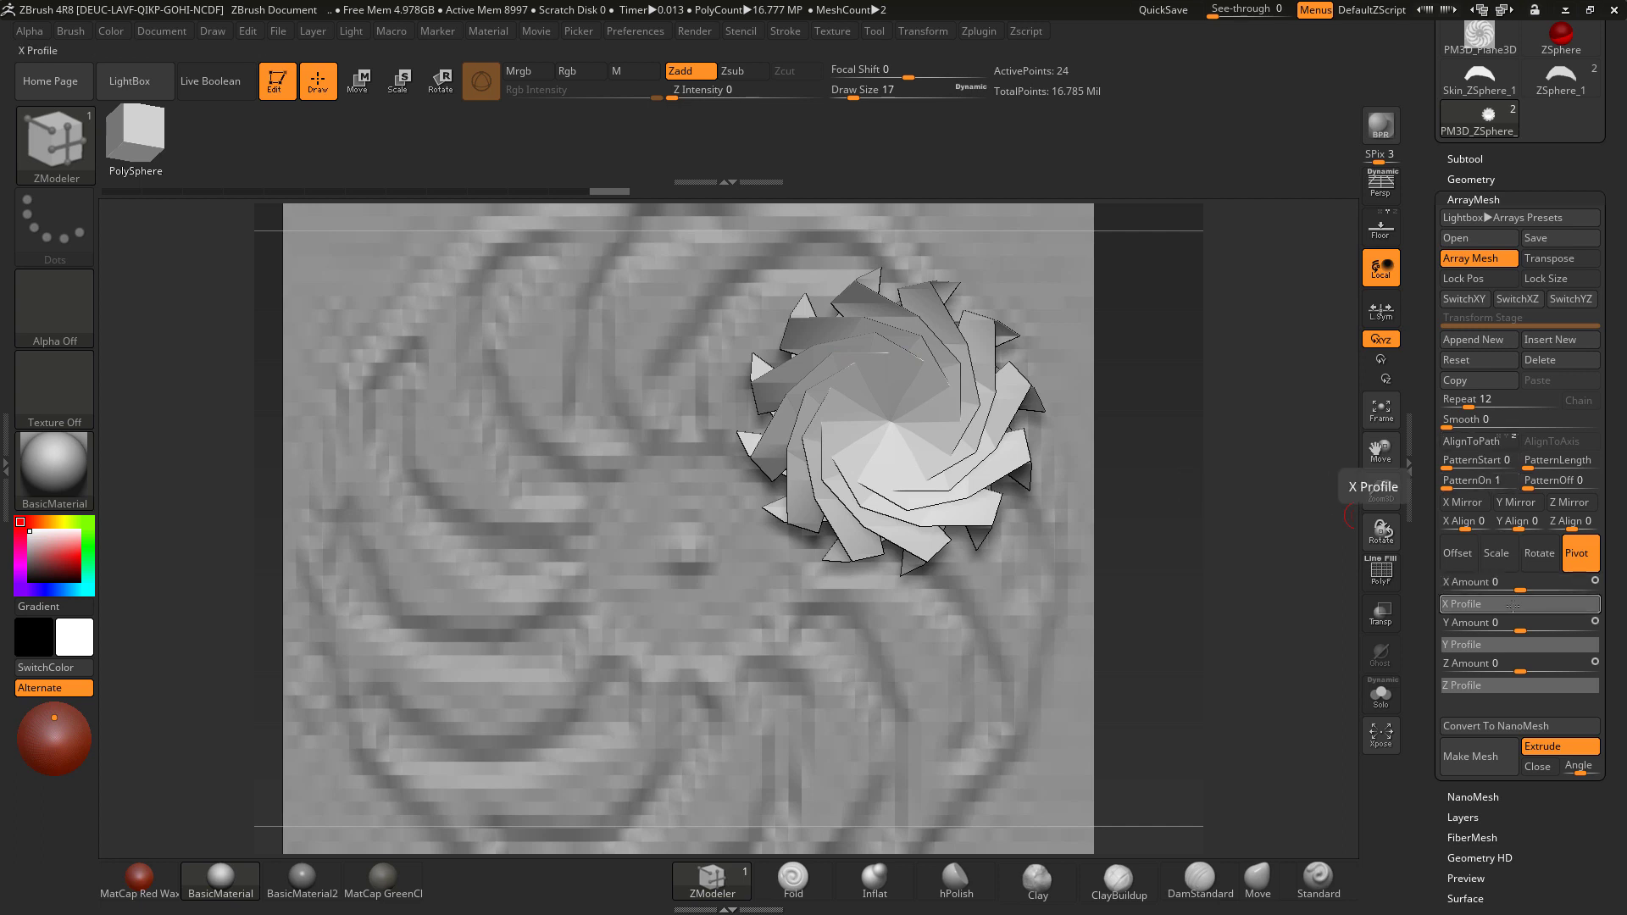
Step: Move the array pivot, trying 0.7 and 0.9 before settling on 1, so blades circle a hollow centre
{"action": "left_click_drag", "start_coordinate": [1517, 590], "coordinate": [1548, 623]}
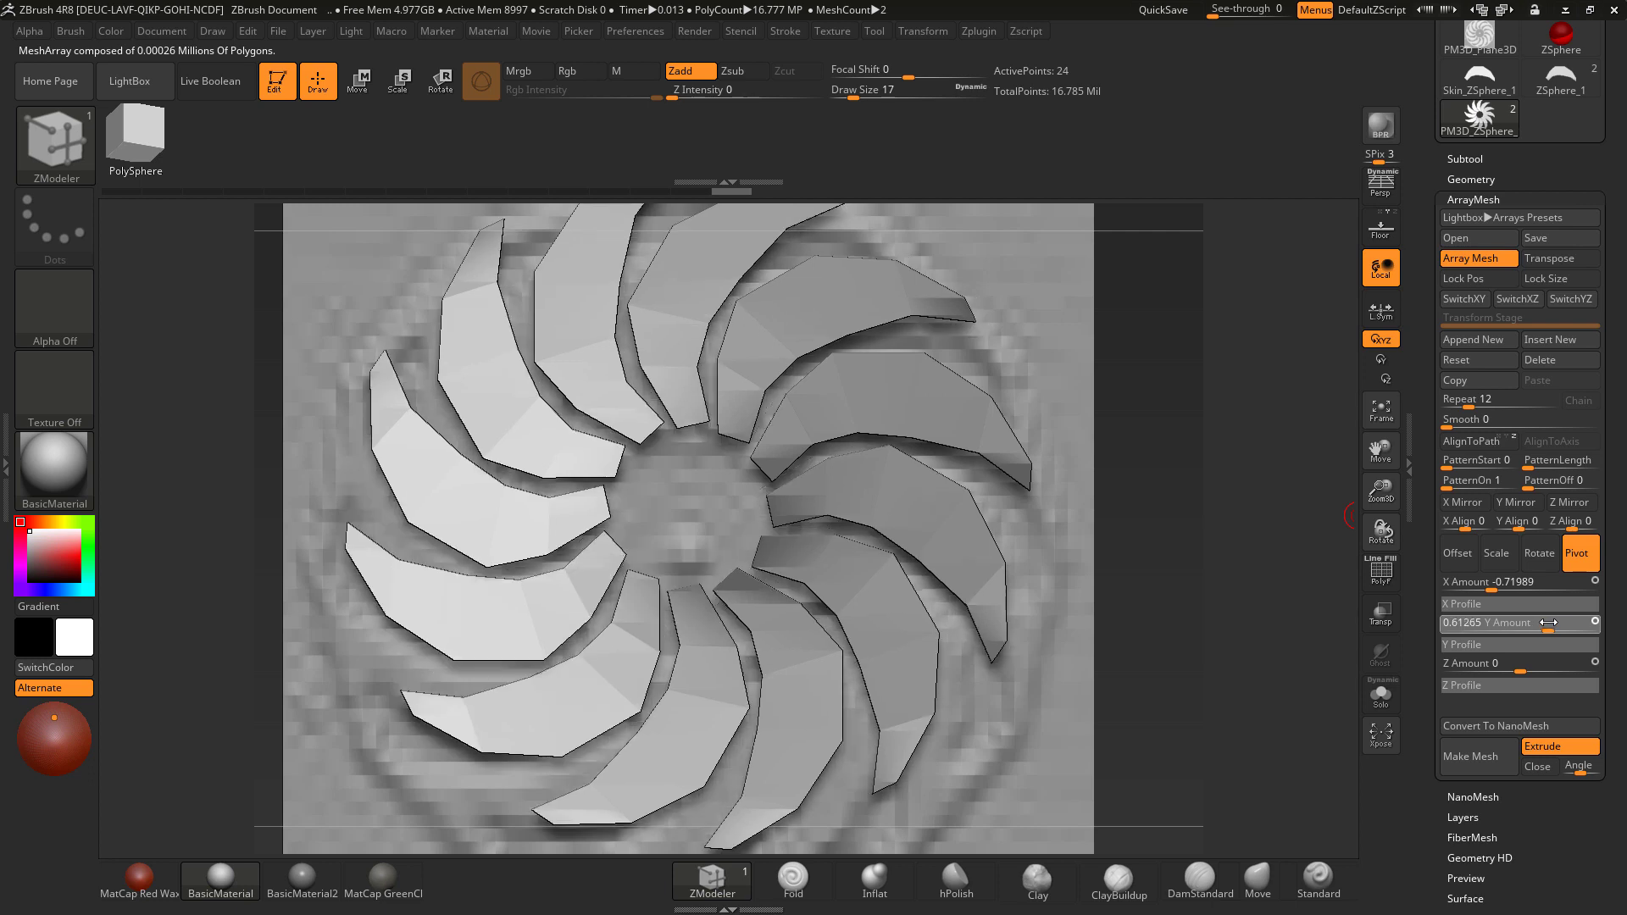
{"action": "left_click", "coordinate": [1548, 623]}
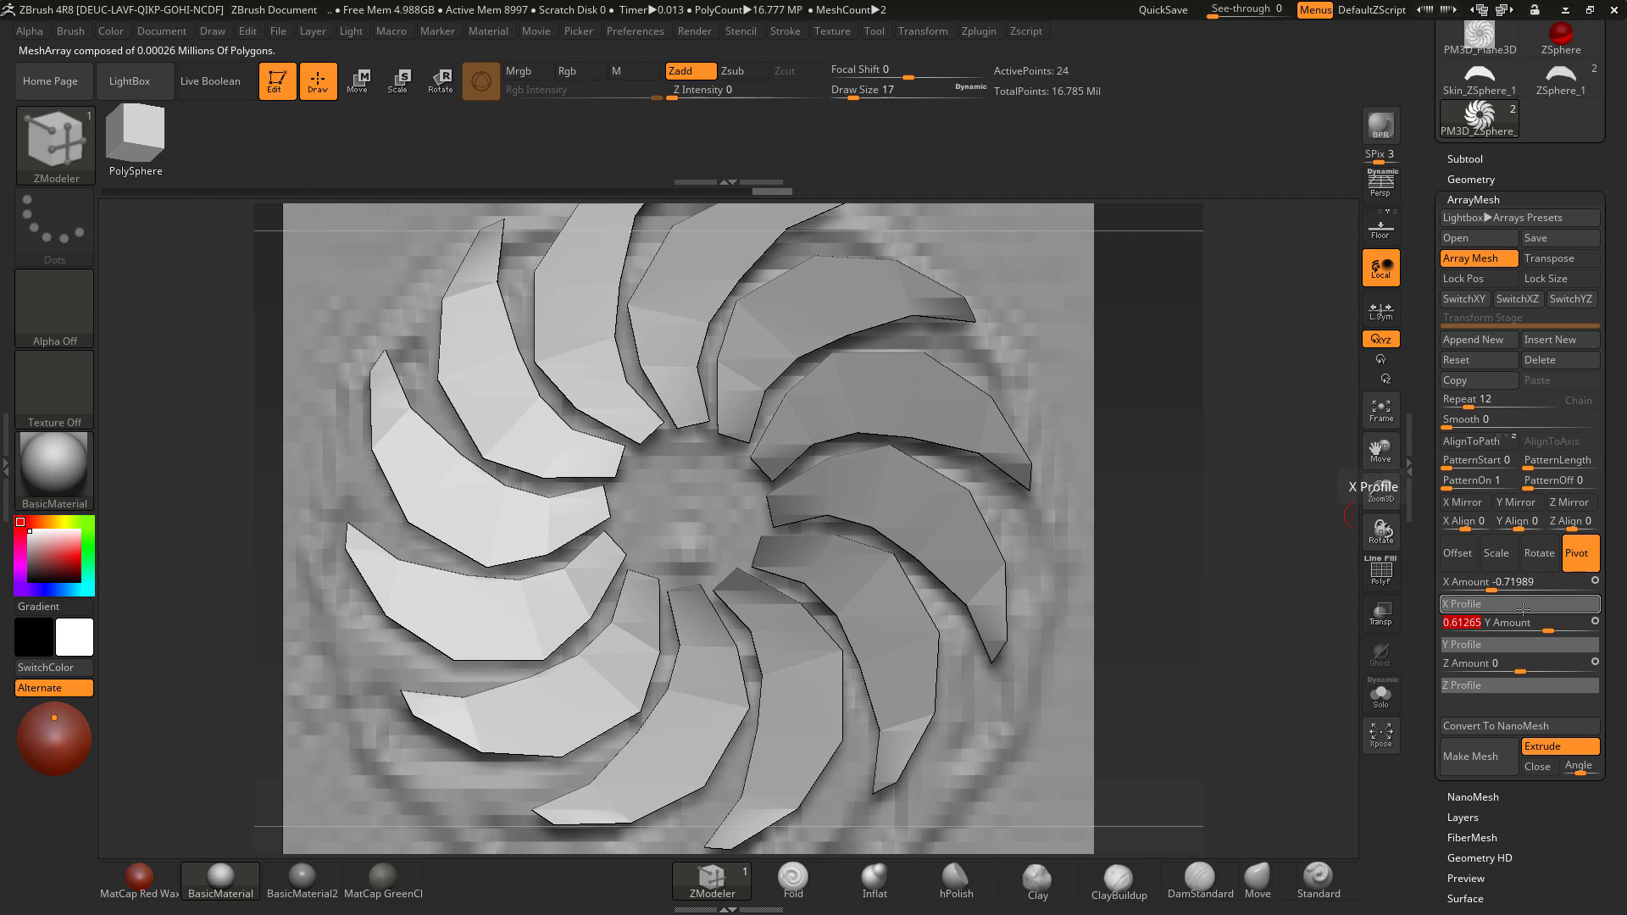
{"action": "type", "text": "0"}
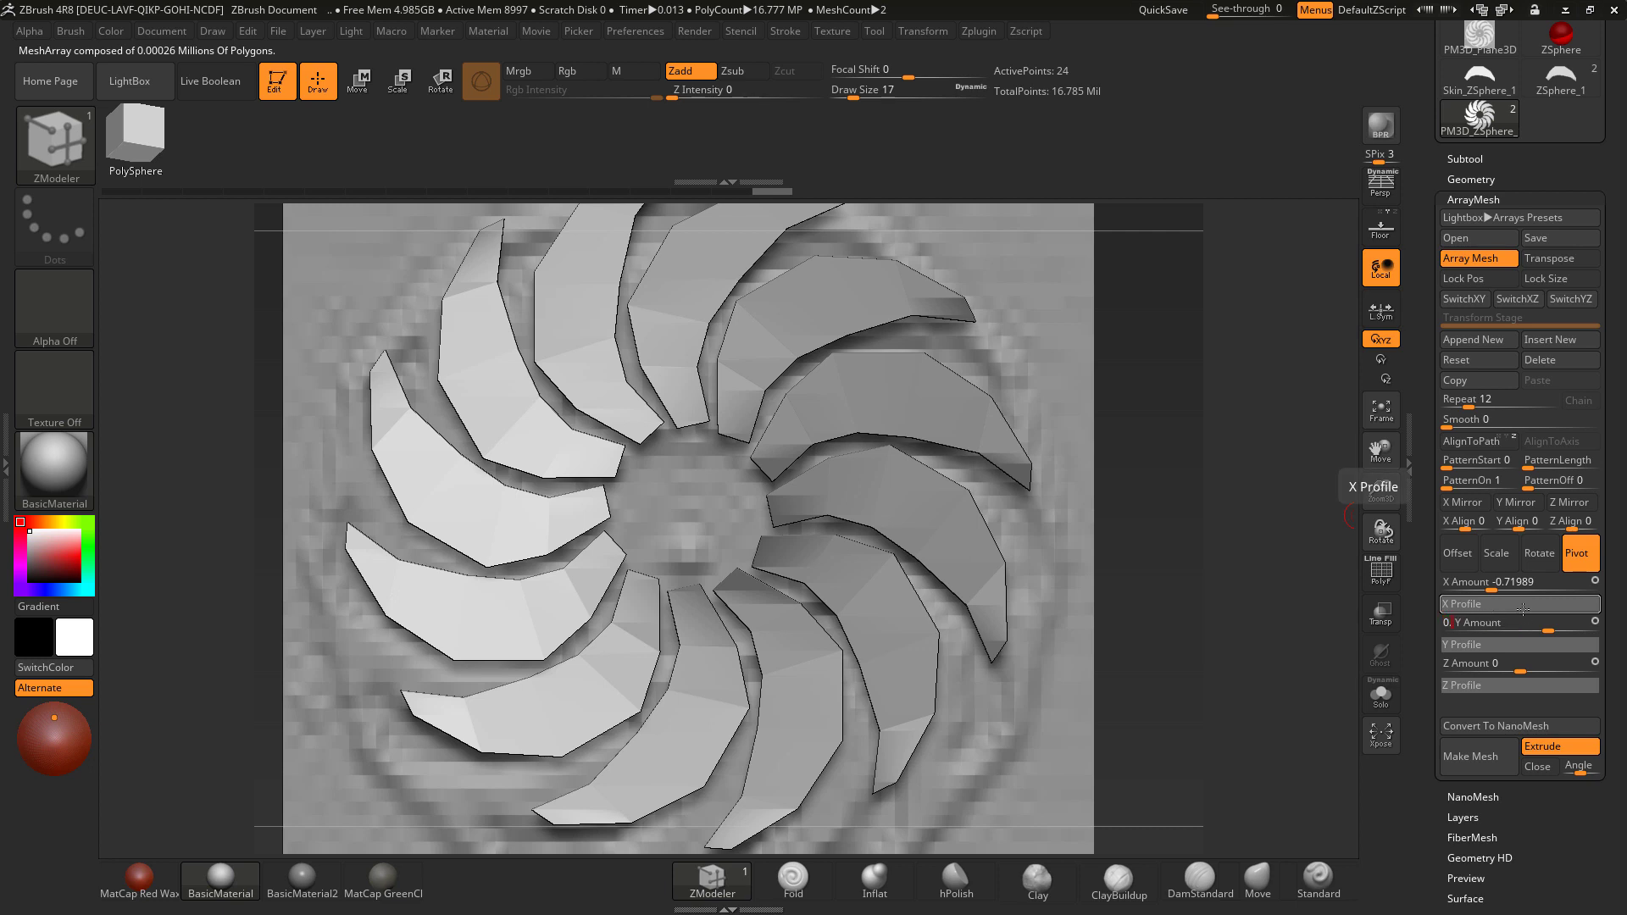
{"action": "type", "text": ".7"}
{"action": "key", "text": "Return"}
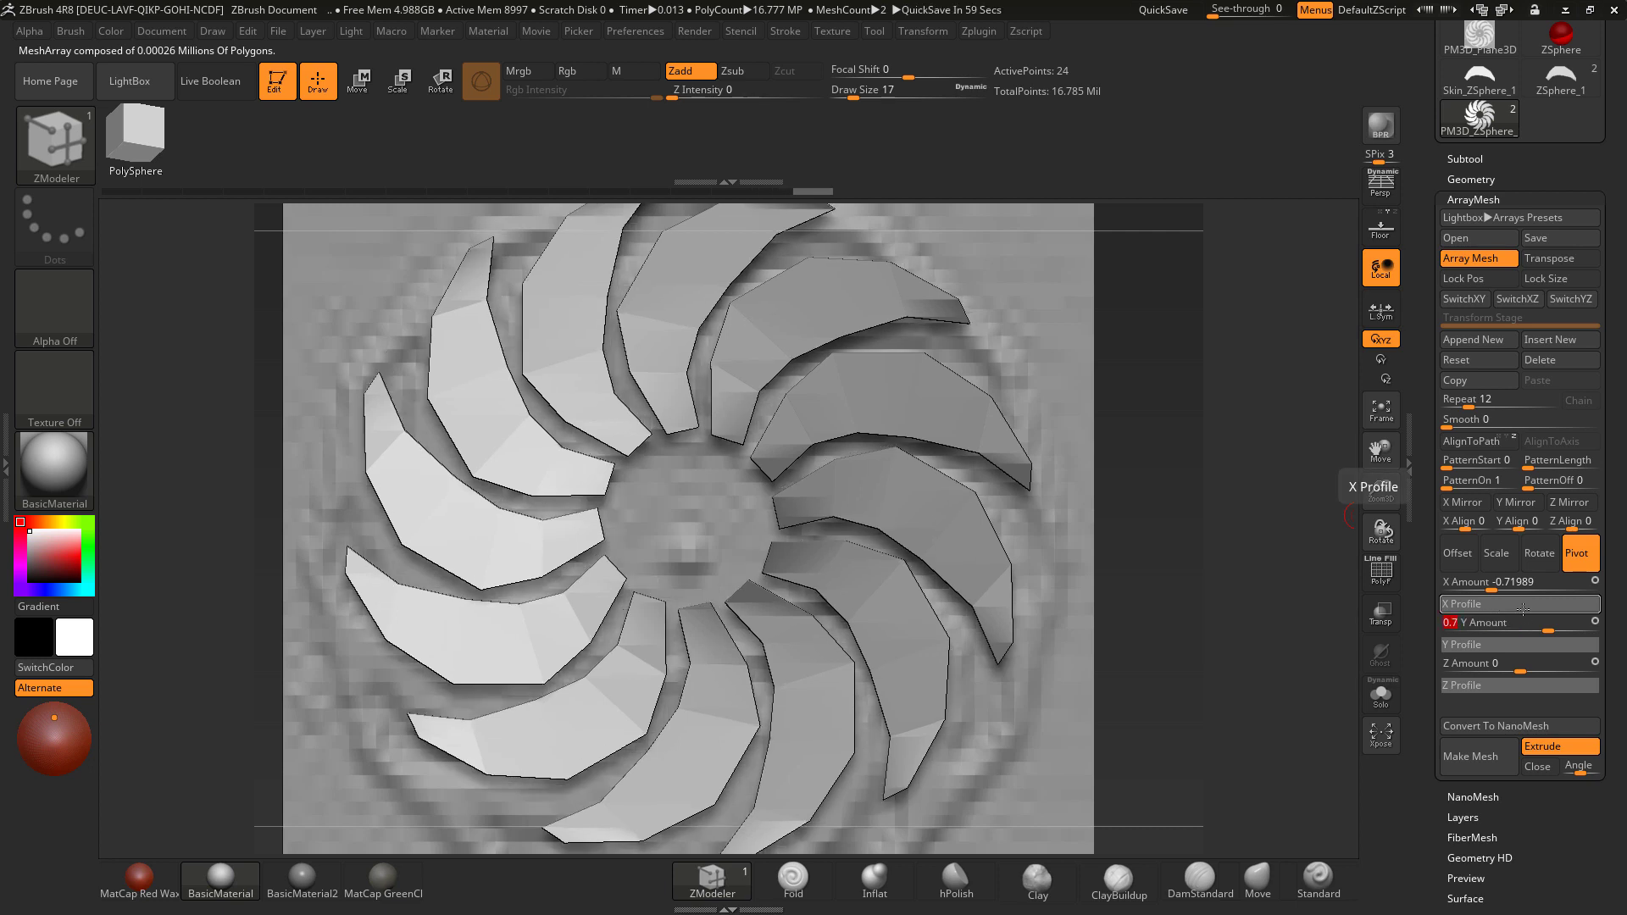
{"action": "type", "text": ".9"}
{"action": "key", "text": "Return"}
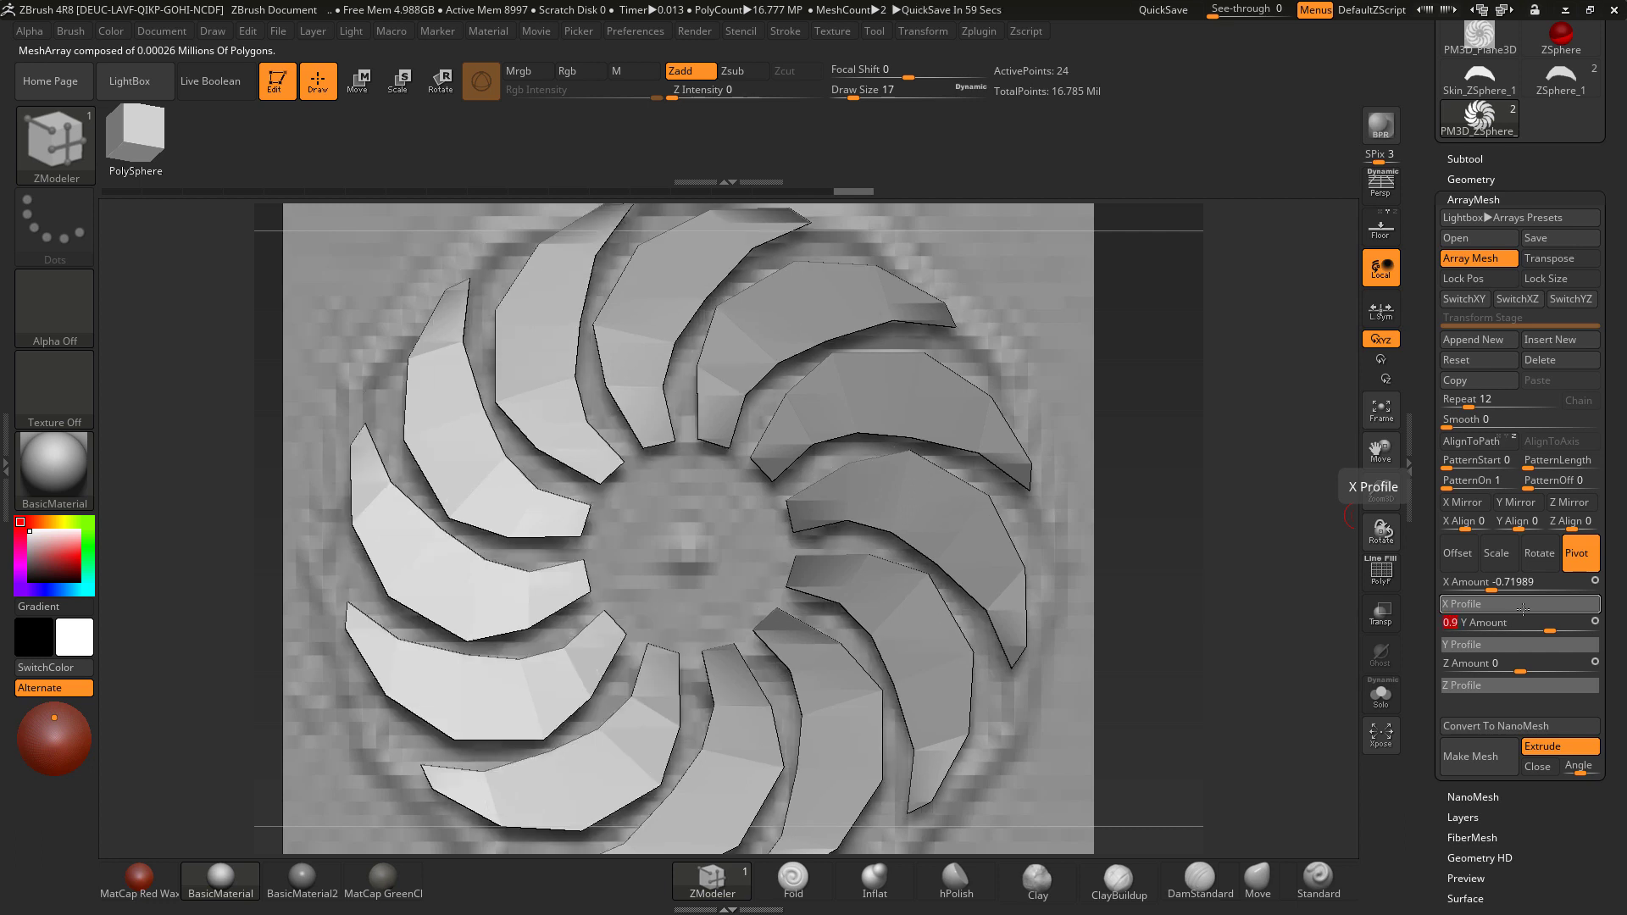
{"action": "type", "text": "1"}
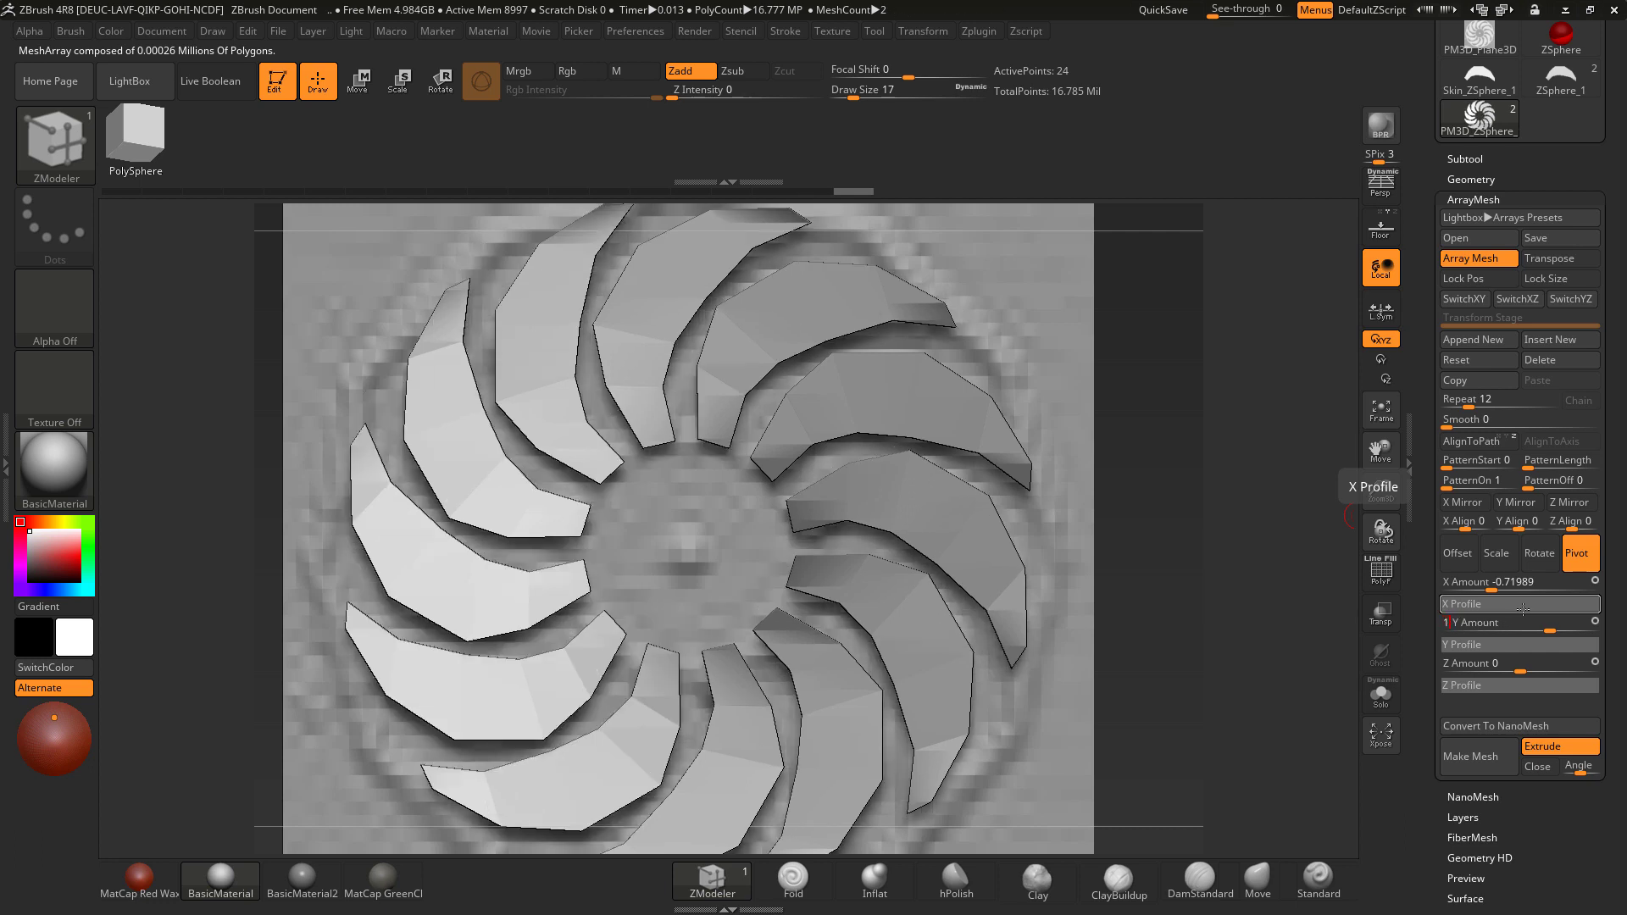
{"action": "key", "text": "Return"}
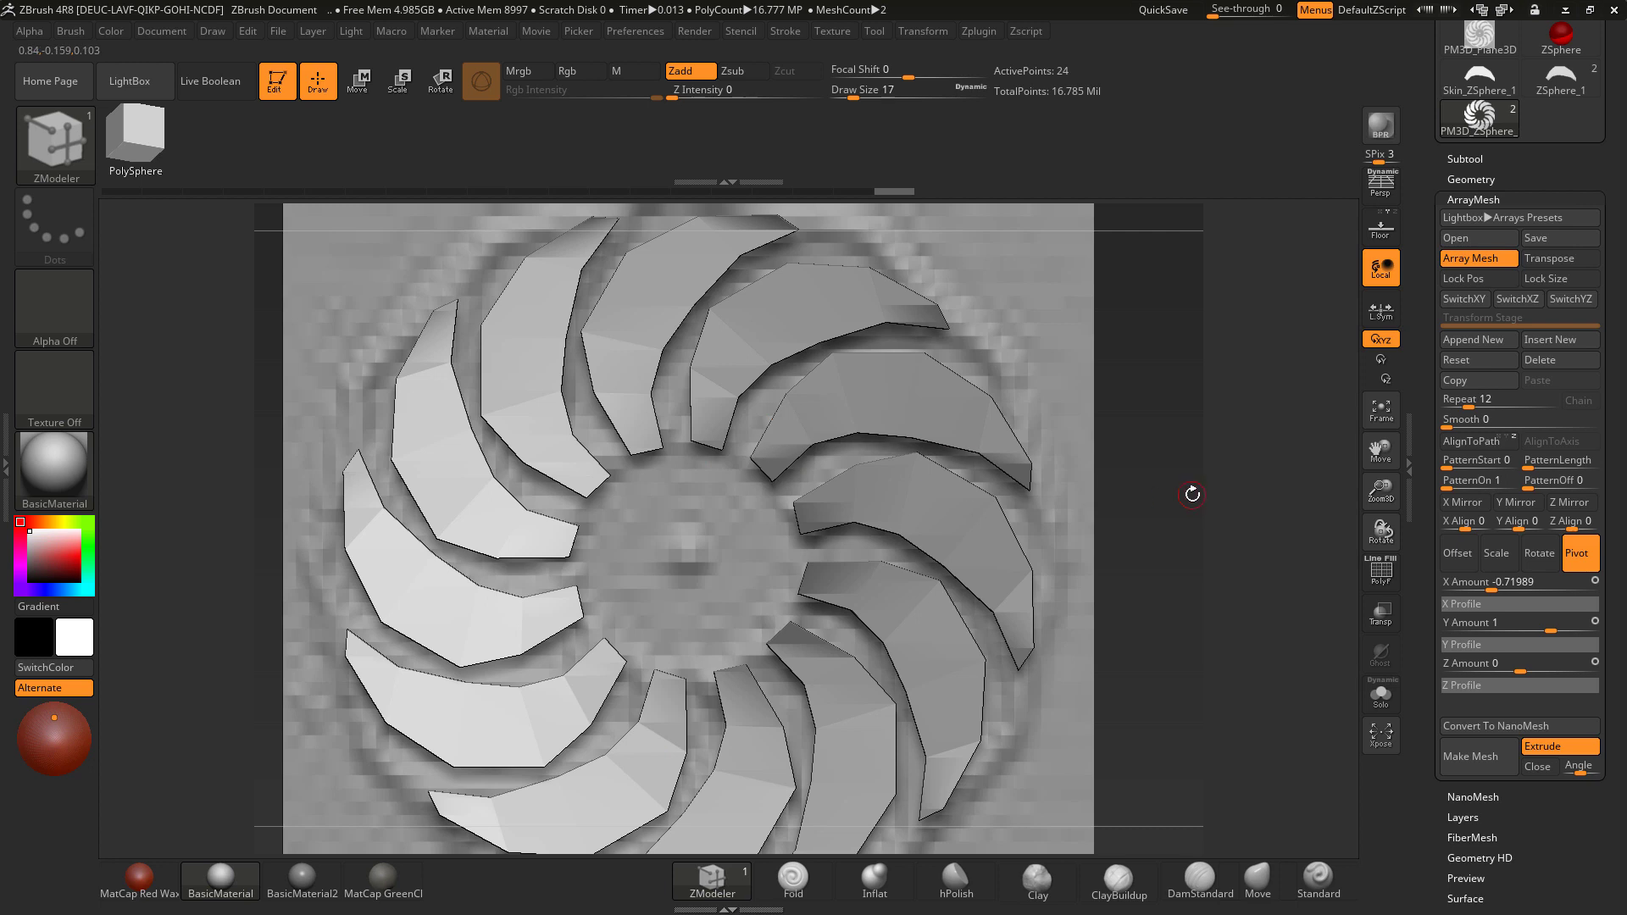
{"action": "key", "text": "minus"}
{"action": "left_click_drag", "start_coordinate": [1146, 479], "coordinate": [1037, 457]}
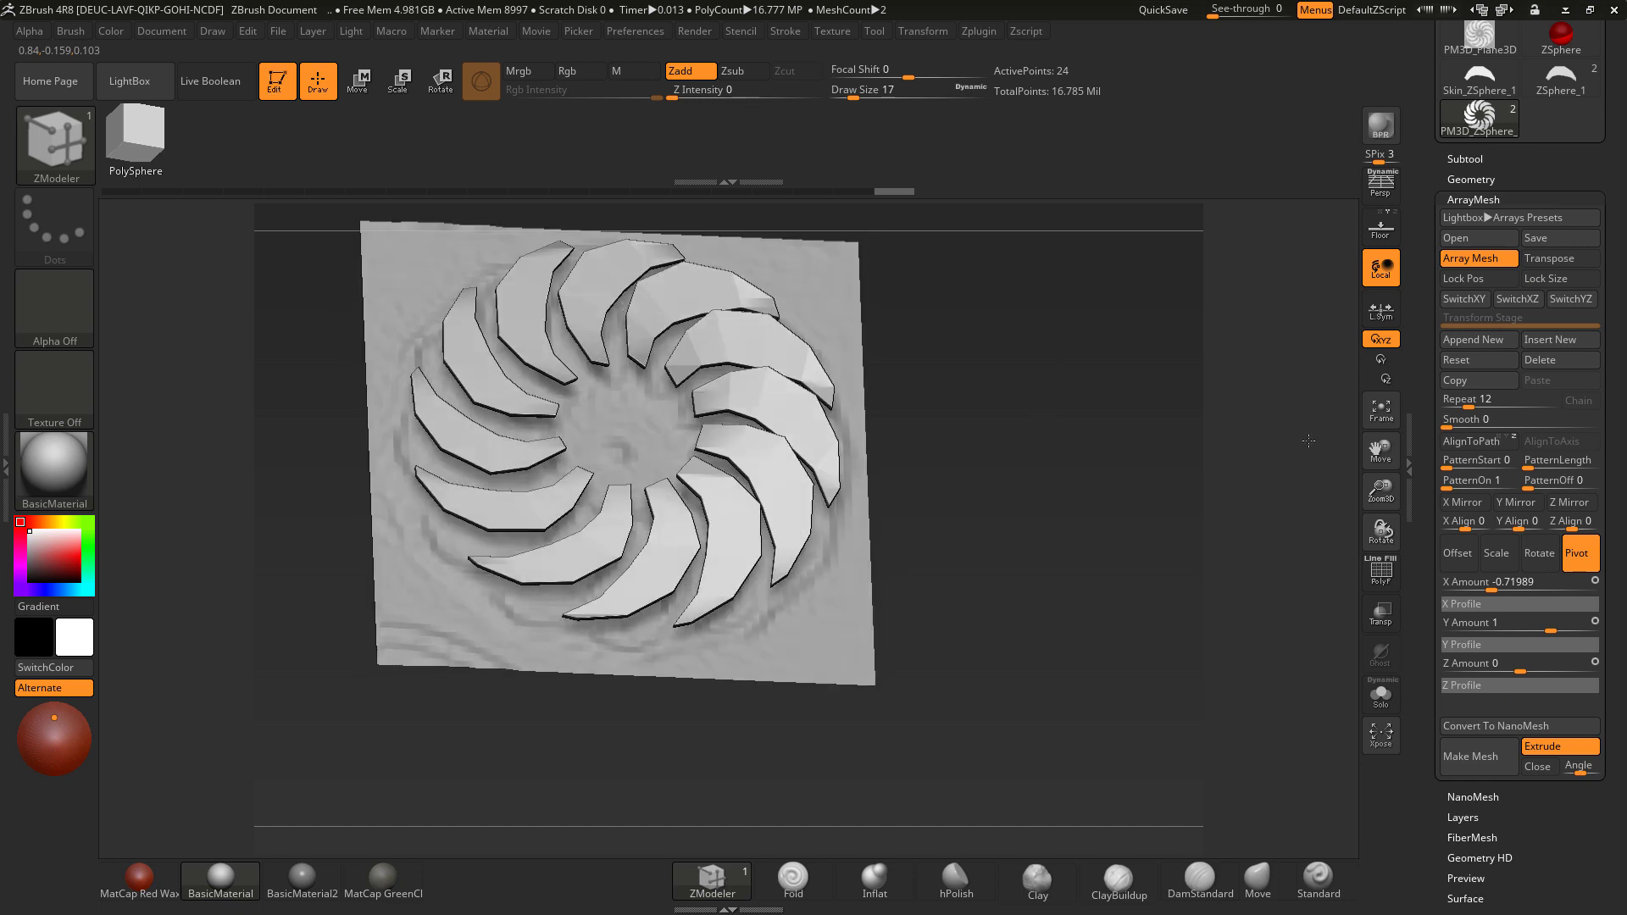
Step: Hide the PM3D_Plane3D1 background plane subtool
{"action": "left_click", "coordinate": [1467, 159]}
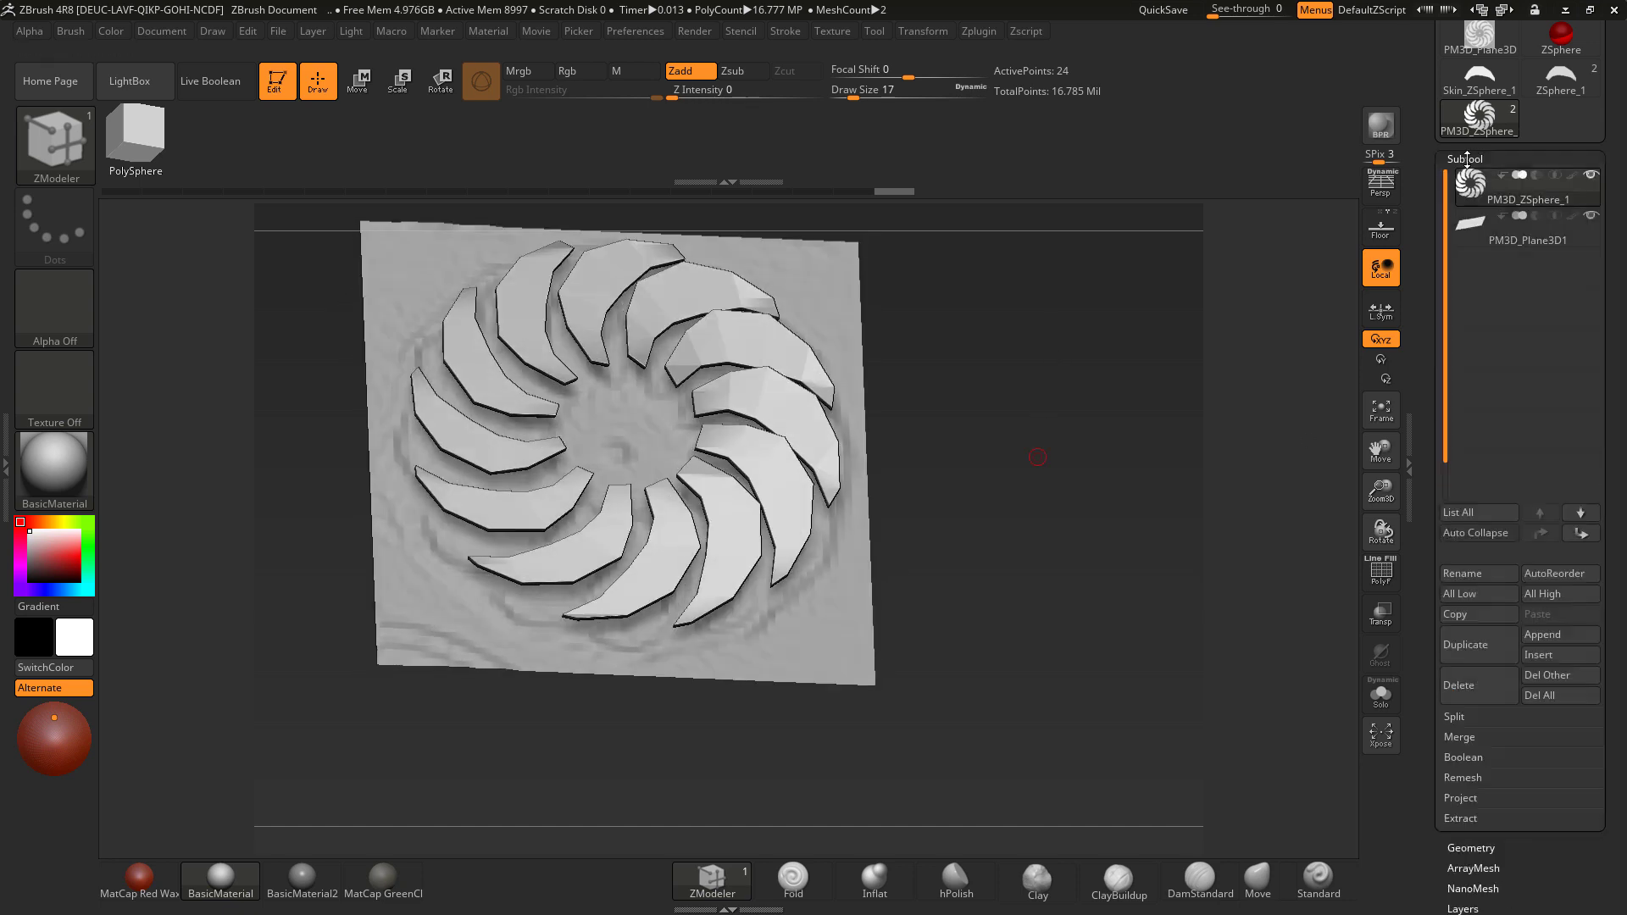
{"action": "left_click", "coordinate": [1592, 217]}
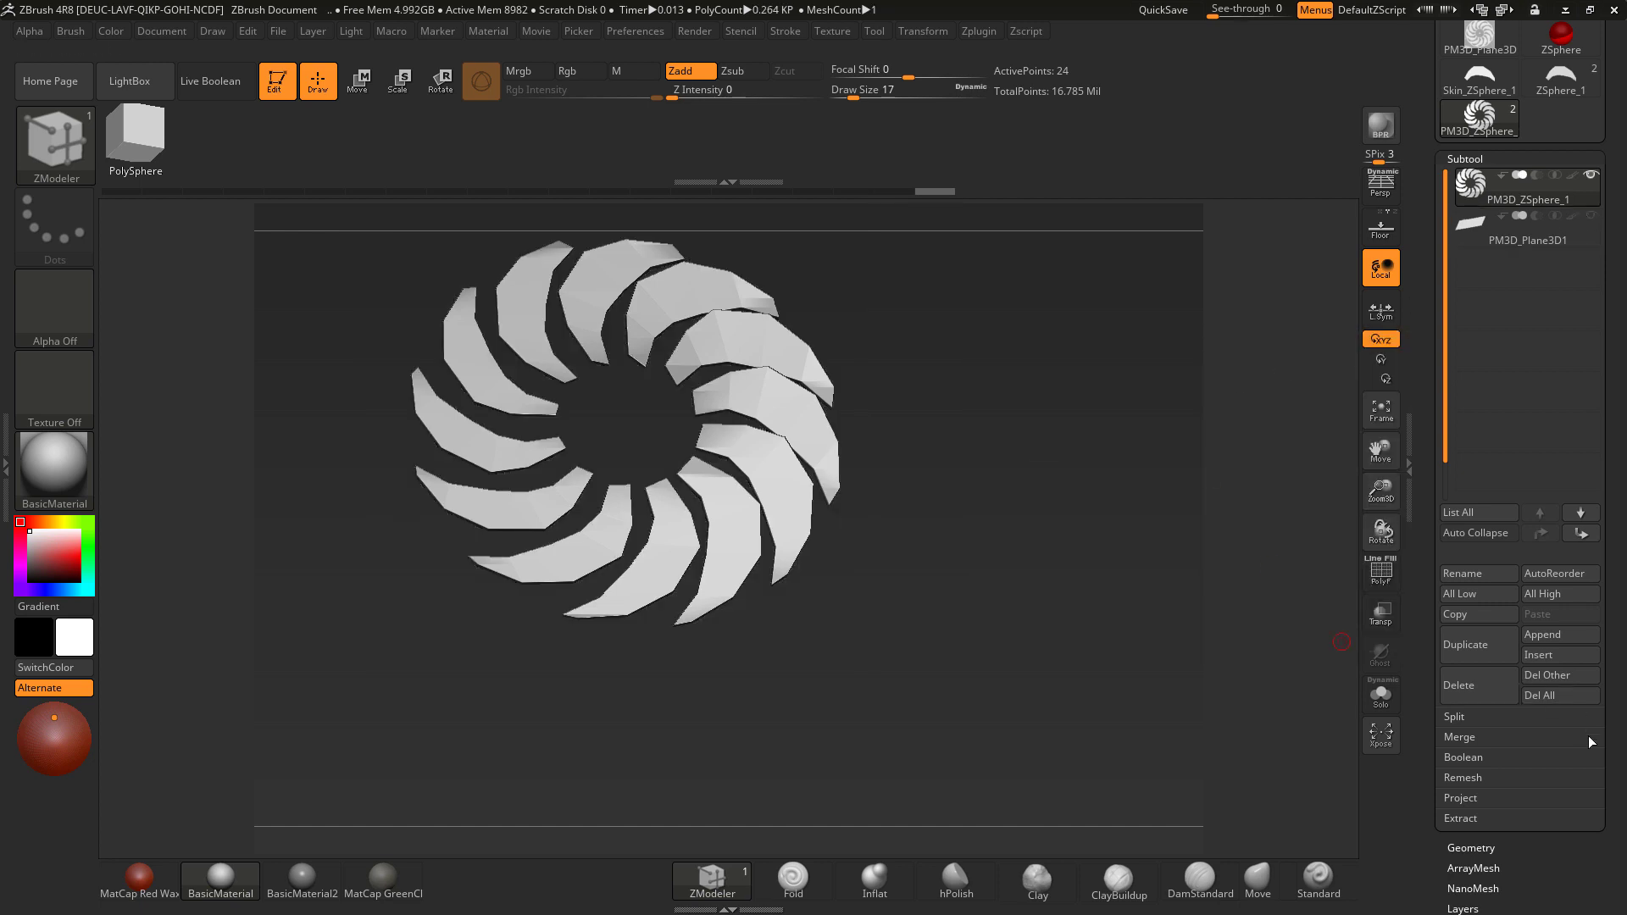
{"action": "left_click_drag", "start_coordinate": [1616, 734], "coordinate": [1604, 583]}
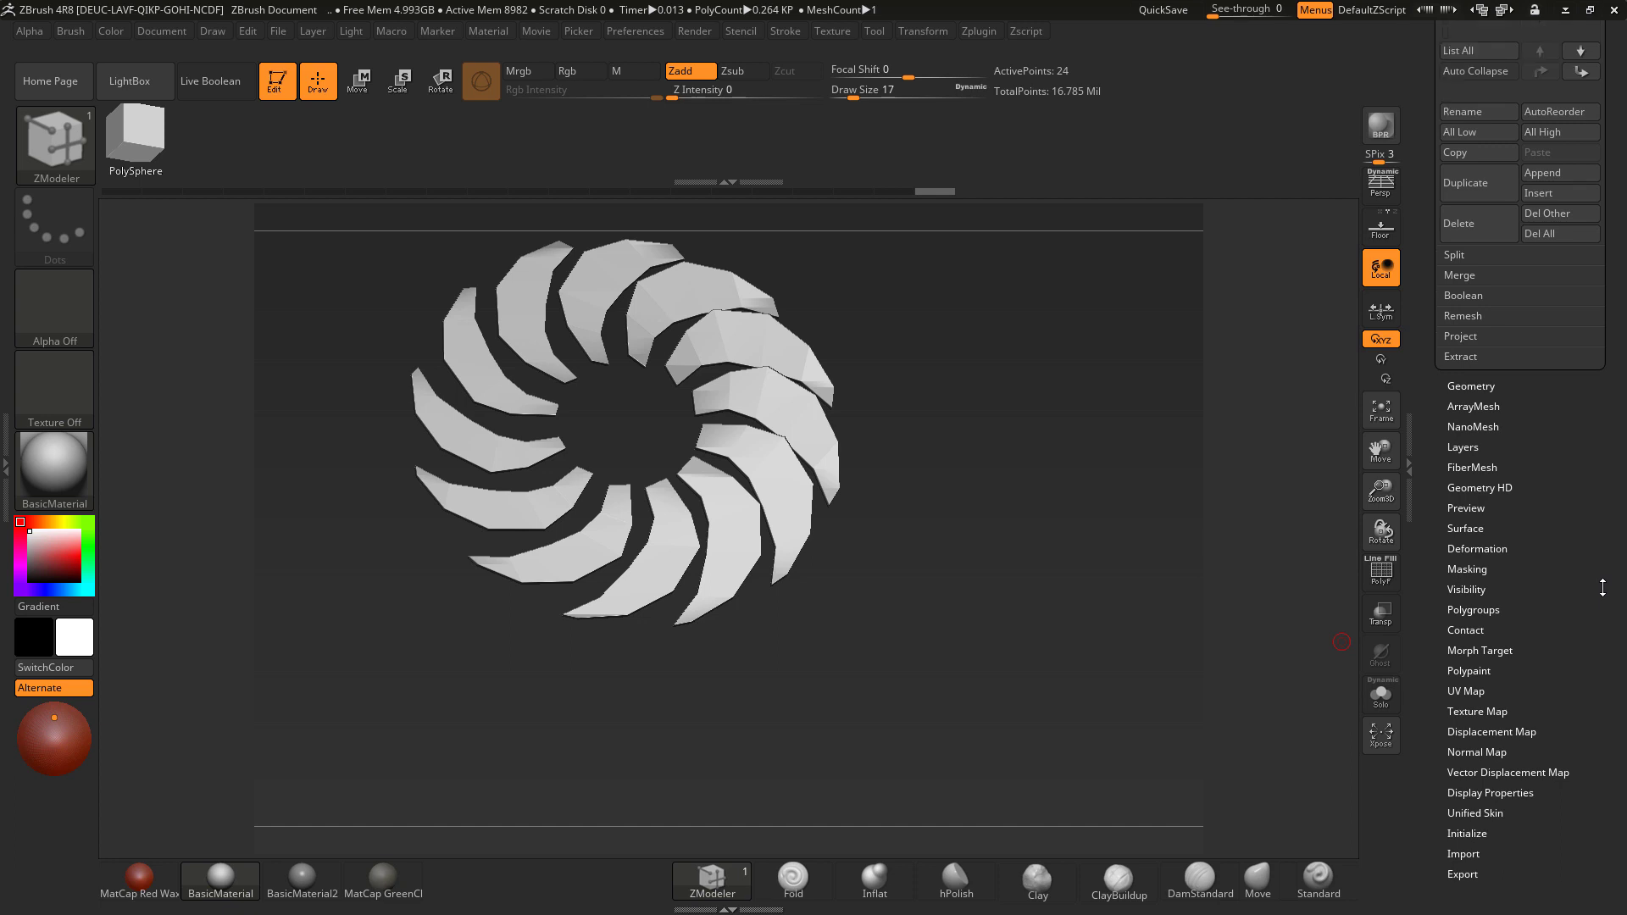
{"action": "mouse_move", "coordinate": [996, 626]}
{"action": "left_mouse_down"}
{"action": "mouse_move", "coordinate": [974, 465]}
{"action": "mouse_move", "coordinate": [977, 563]}
{"action": "mouse_move", "coordinate": [1015, 572]}
{"action": "mouse_move", "coordinate": [996, 593]}
{"action": "left_mouse_up"}
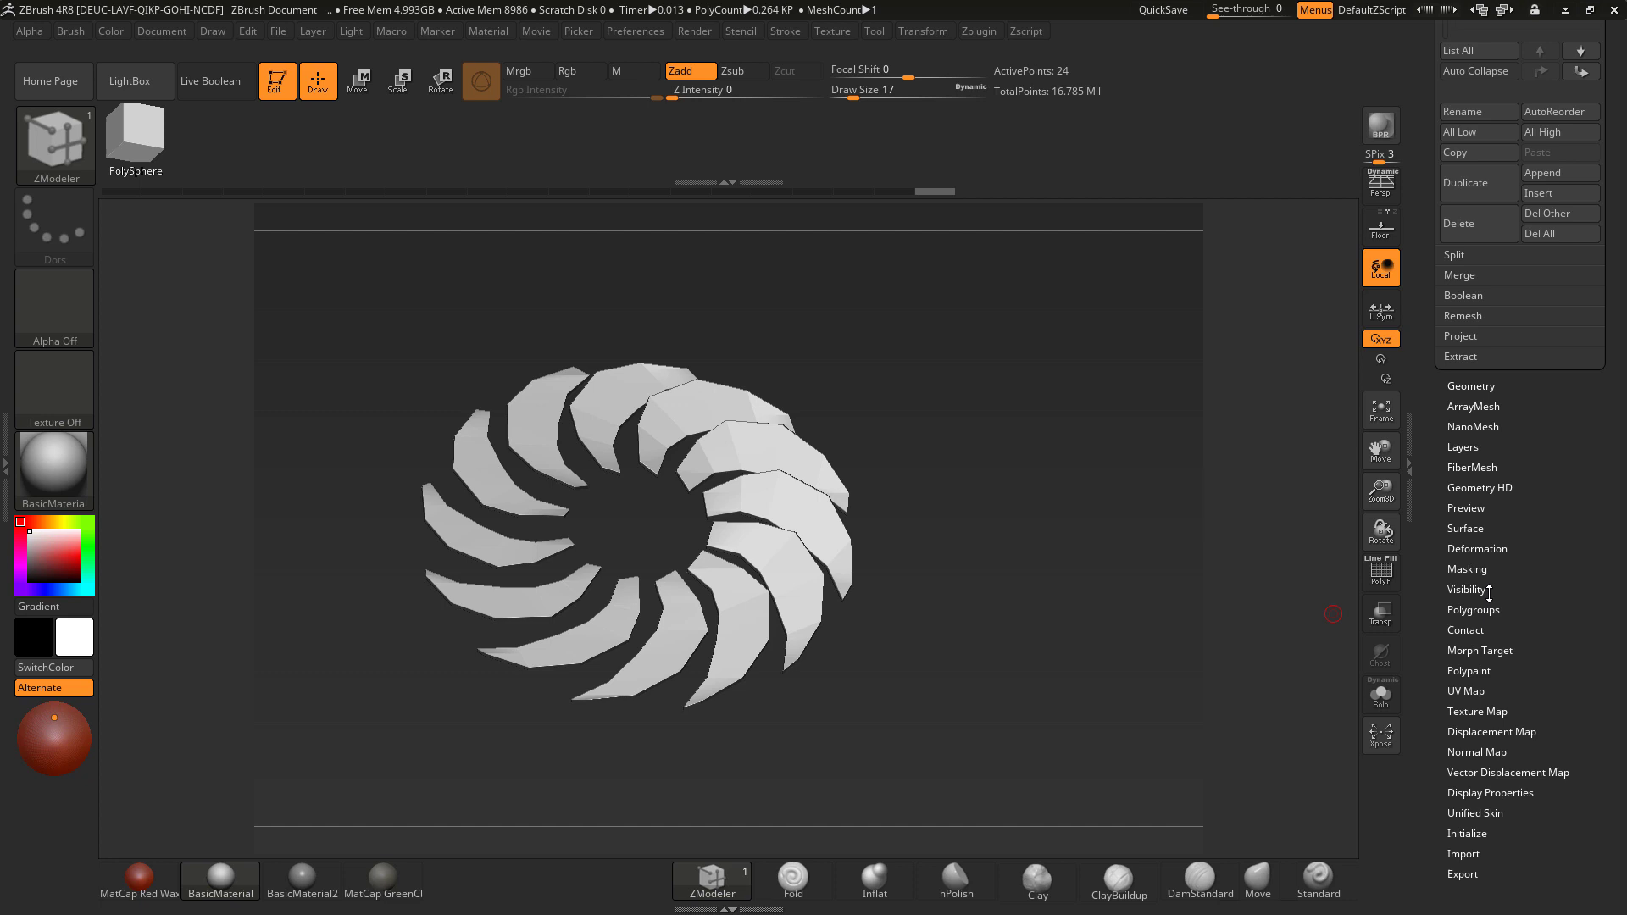
Step: Bake the twelve-blade array into real geometry with ArrayMesh Make Mesh
{"action": "left_click", "coordinate": [1481, 406]}
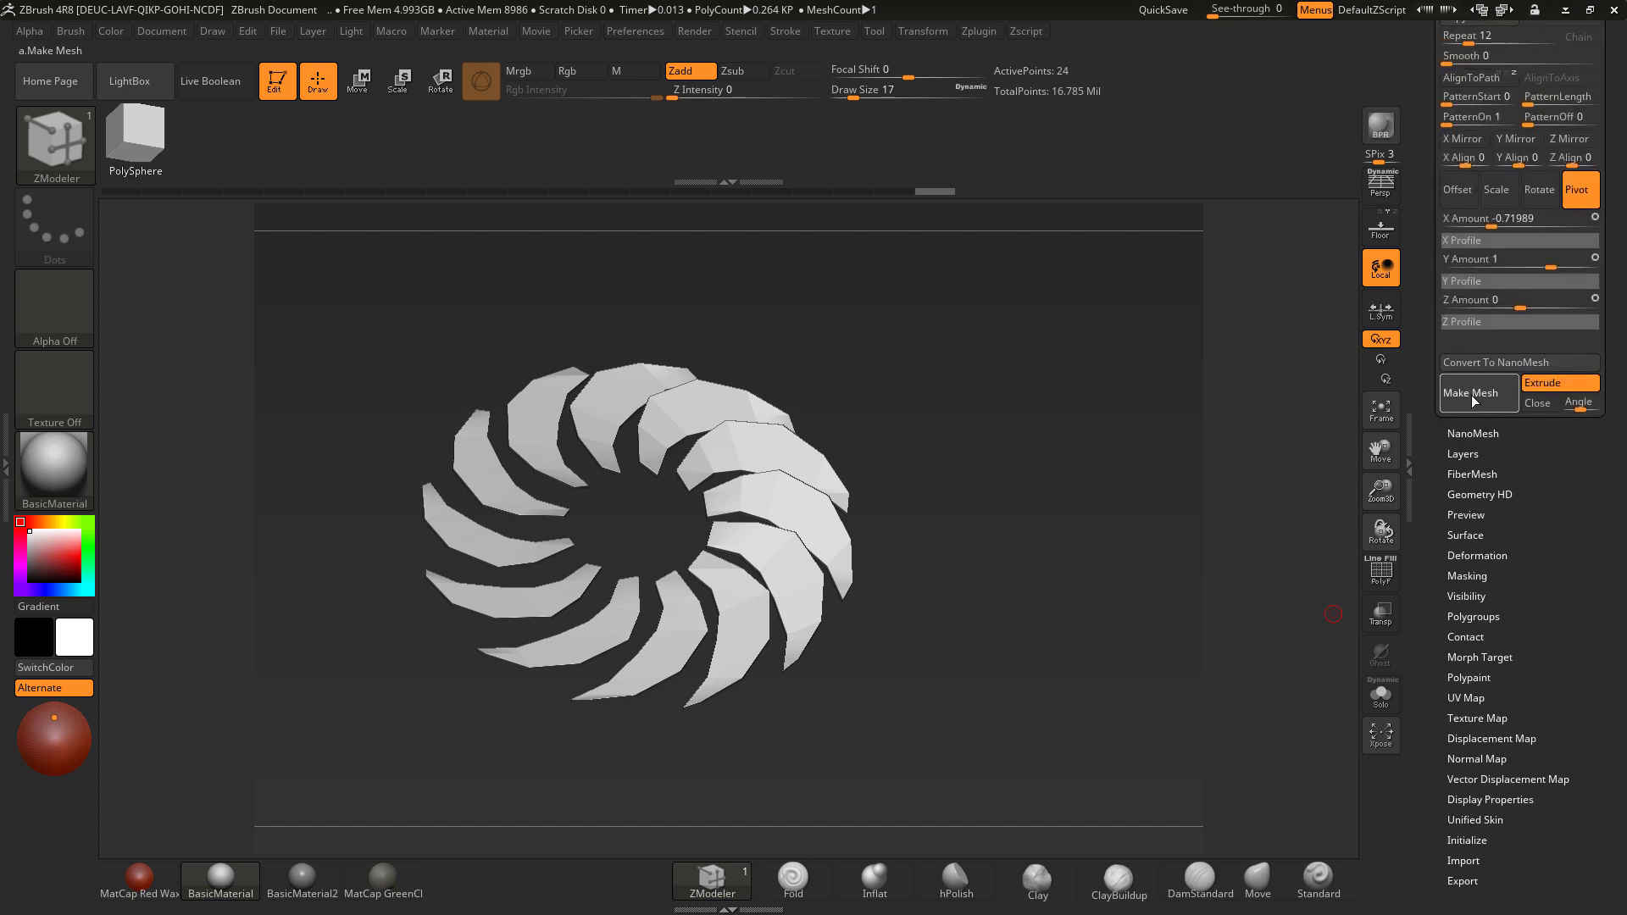
{"action": "left_click", "coordinate": [1475, 399]}
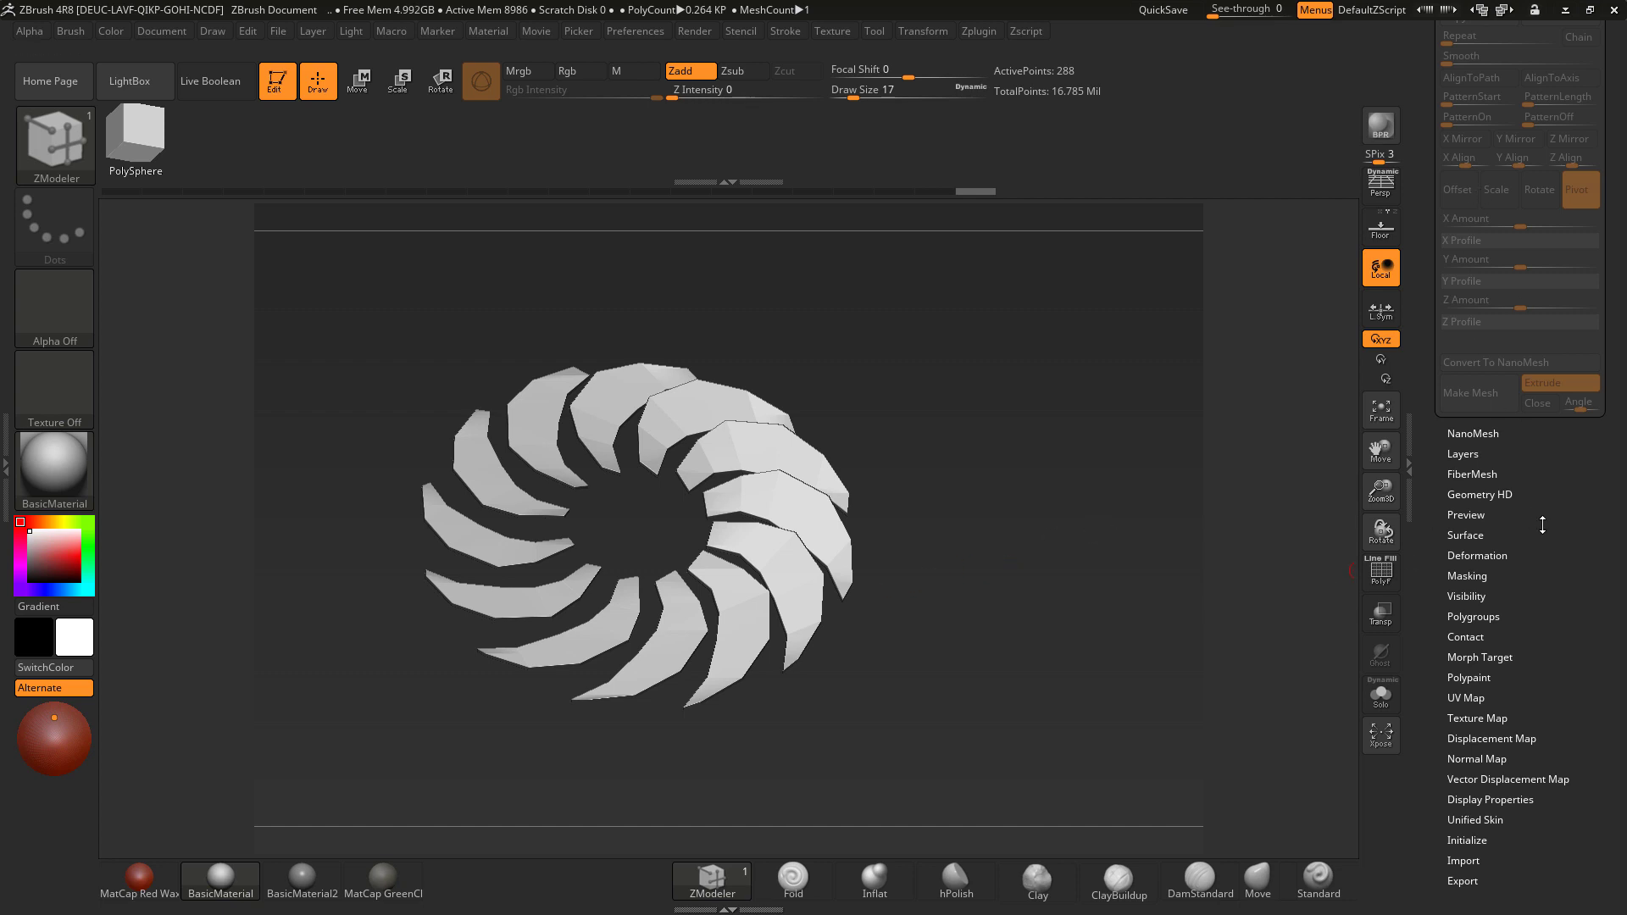
{"action": "scroll", "coordinate": [1542, 526], "scroll_direction": "up", "scroll_amount": 5}
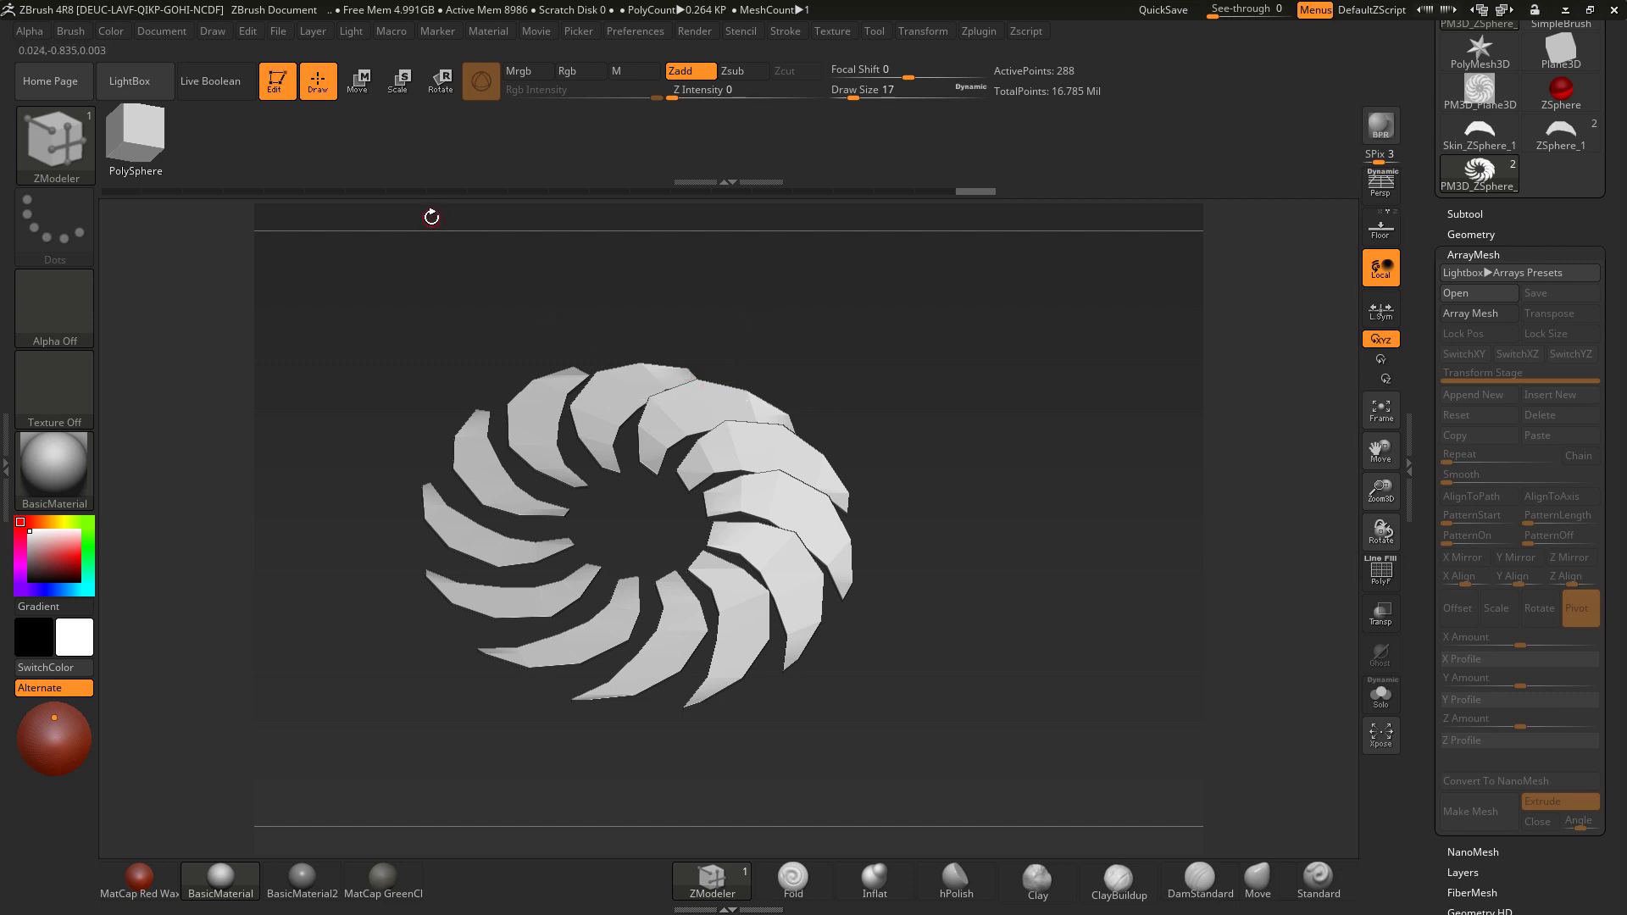
Step: Make a Cylinder3D primitive the current tool and orbit to view its top
{"action": "left_click_drag", "start_coordinate": [1604, 261], "coordinate": [1606, 401]}
{"action": "left_click", "coordinate": [1480, 218]}
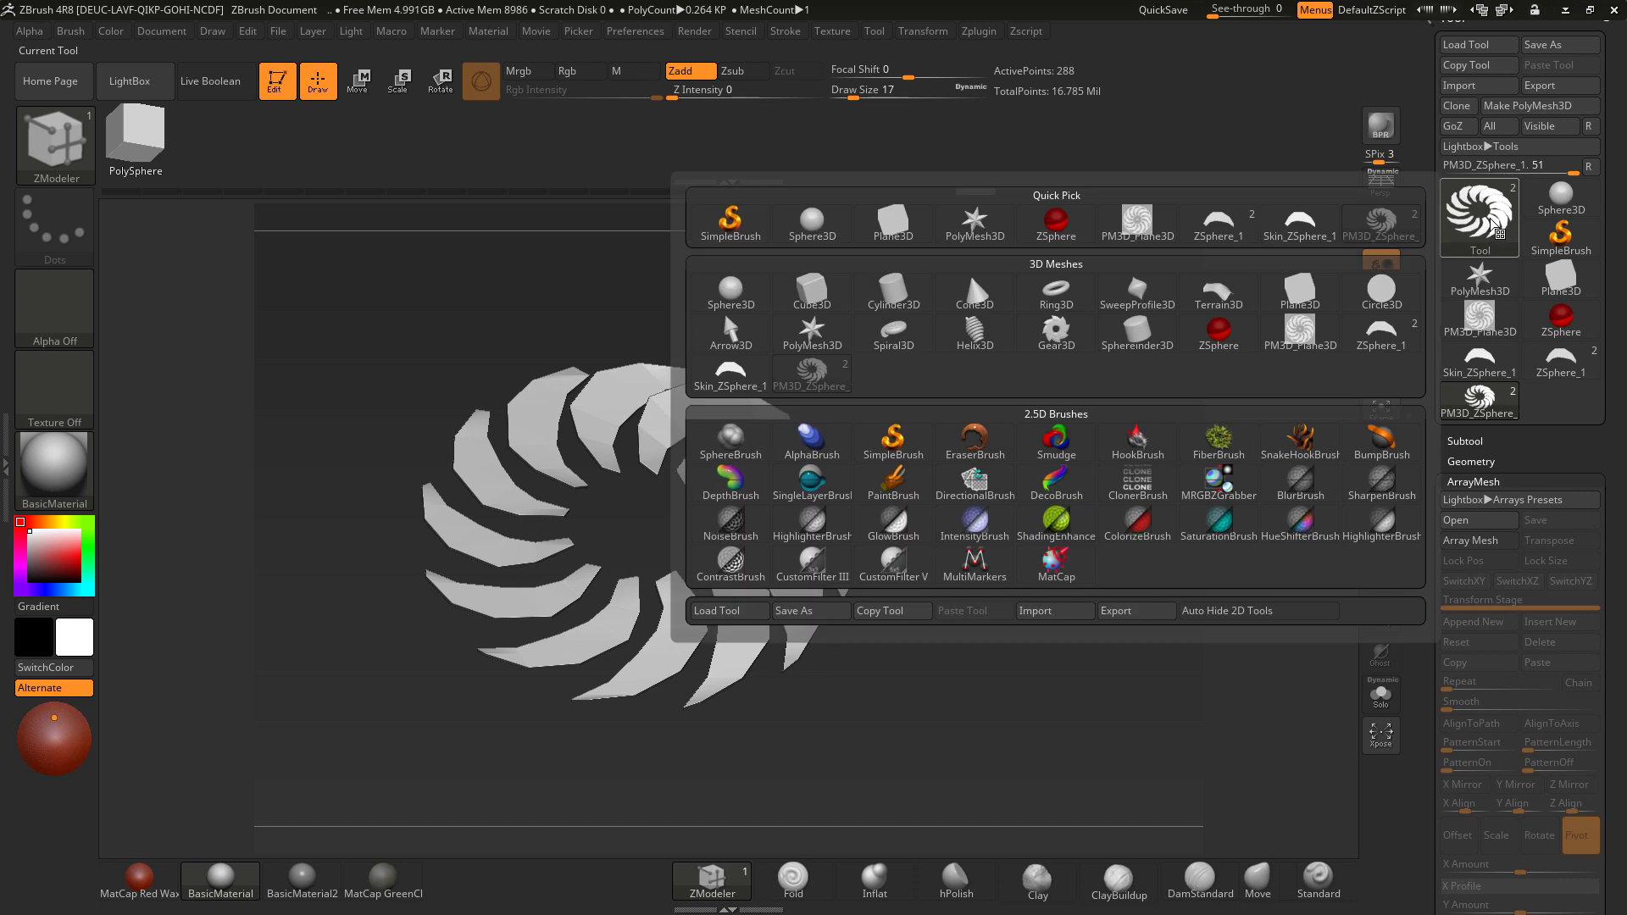
{"action": "mouse_move", "coordinate": [896, 294]}
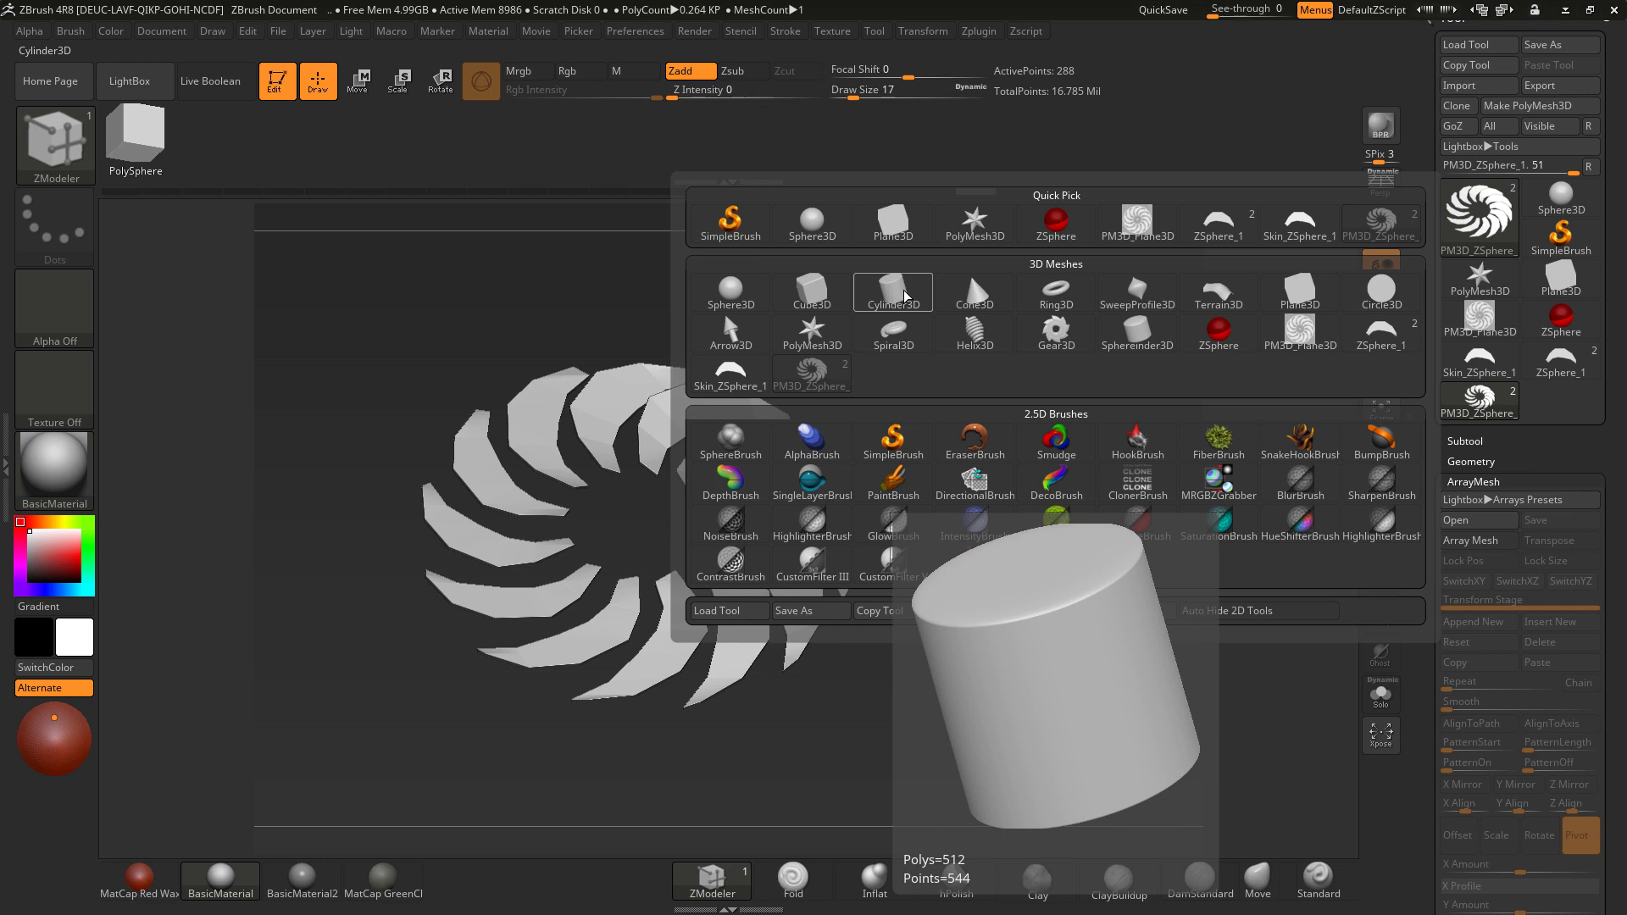
{"action": "left_click", "coordinate": [904, 294]}
{"action": "left_click_drag", "start_coordinate": [1009, 480], "coordinate": [1410, 759]}
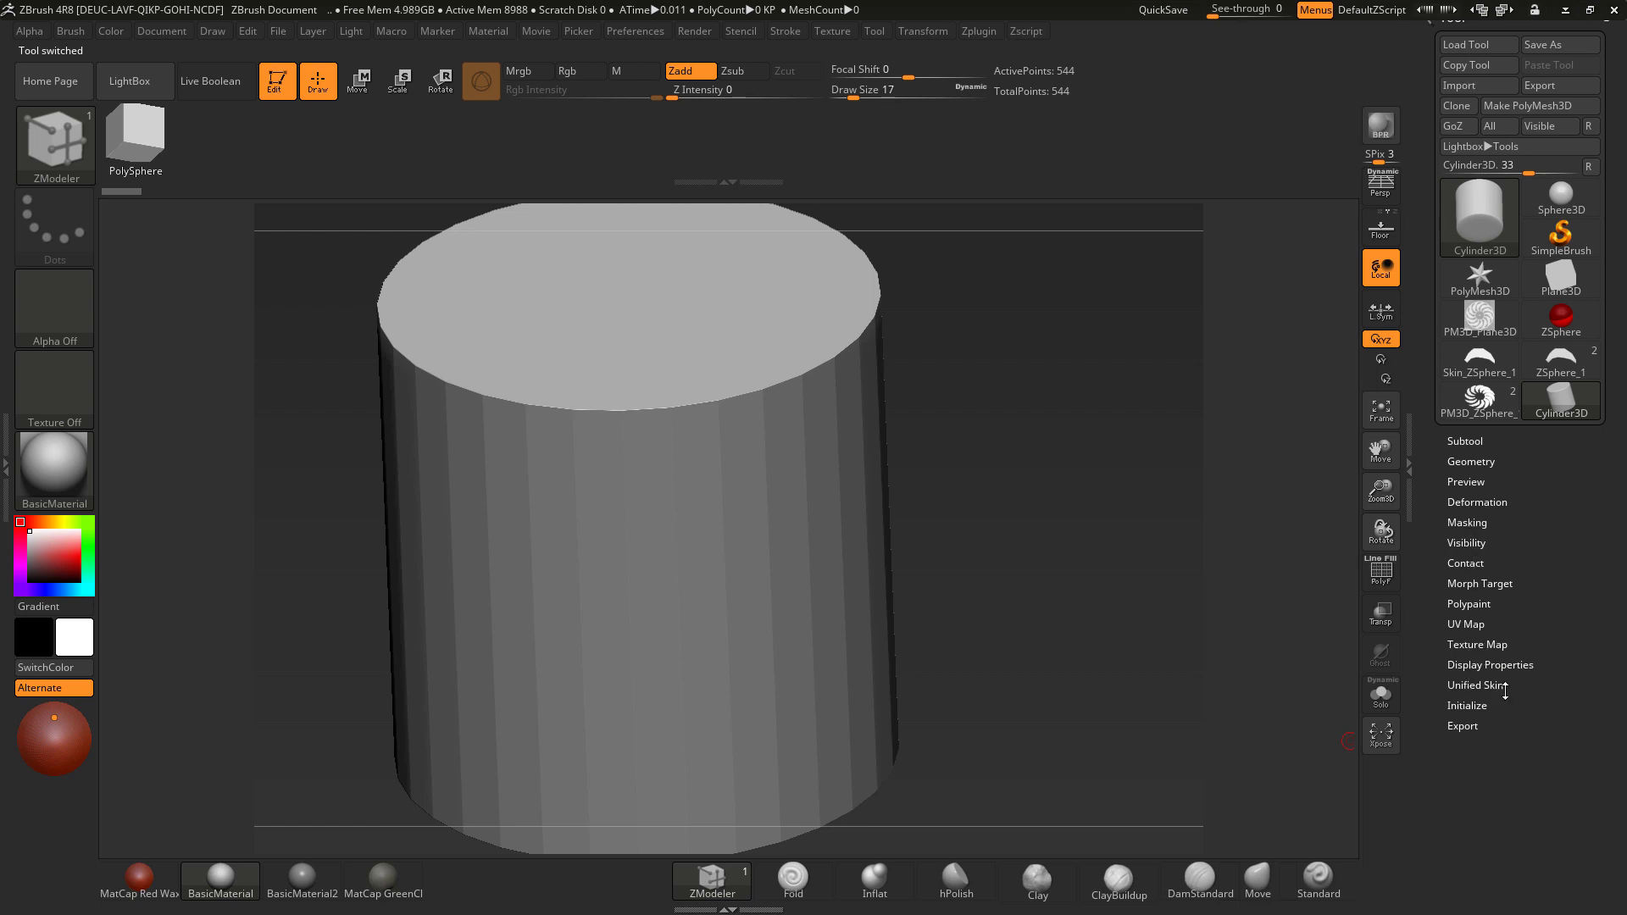
Step: In Initialize, raise the cap subdivisions, hollow the cylinder with Inner Radius 94, and shorten it
{"action": "left_click", "coordinate": [1466, 707]}
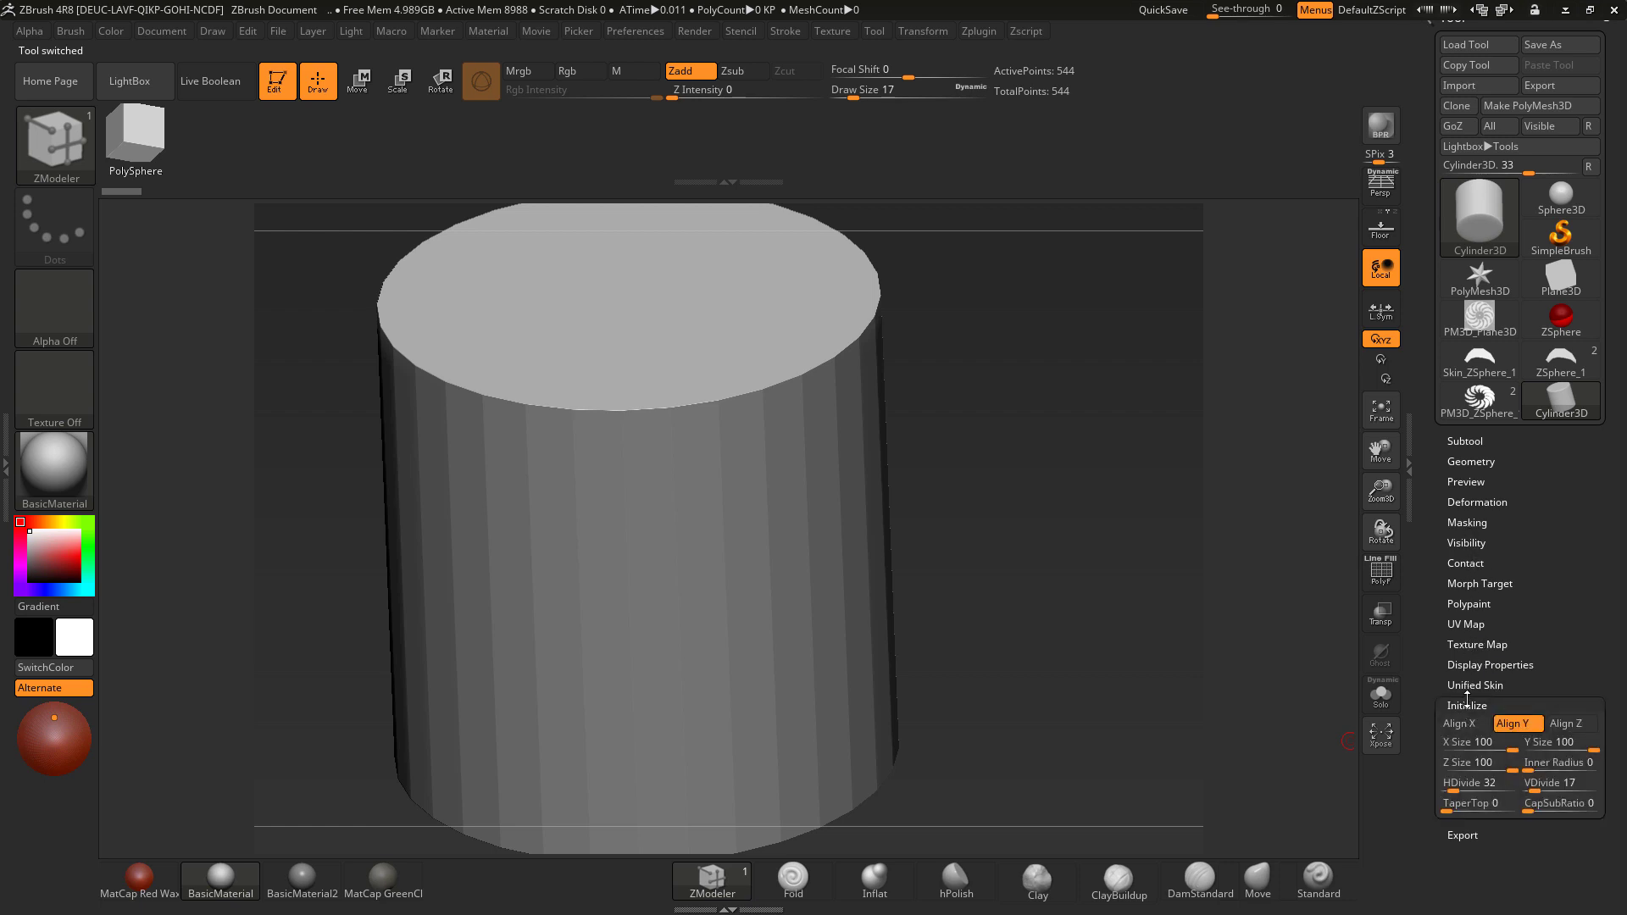
{"action": "scroll", "coordinate": [1568, 604], "scroll_direction": "down", "scroll_amount": 5}
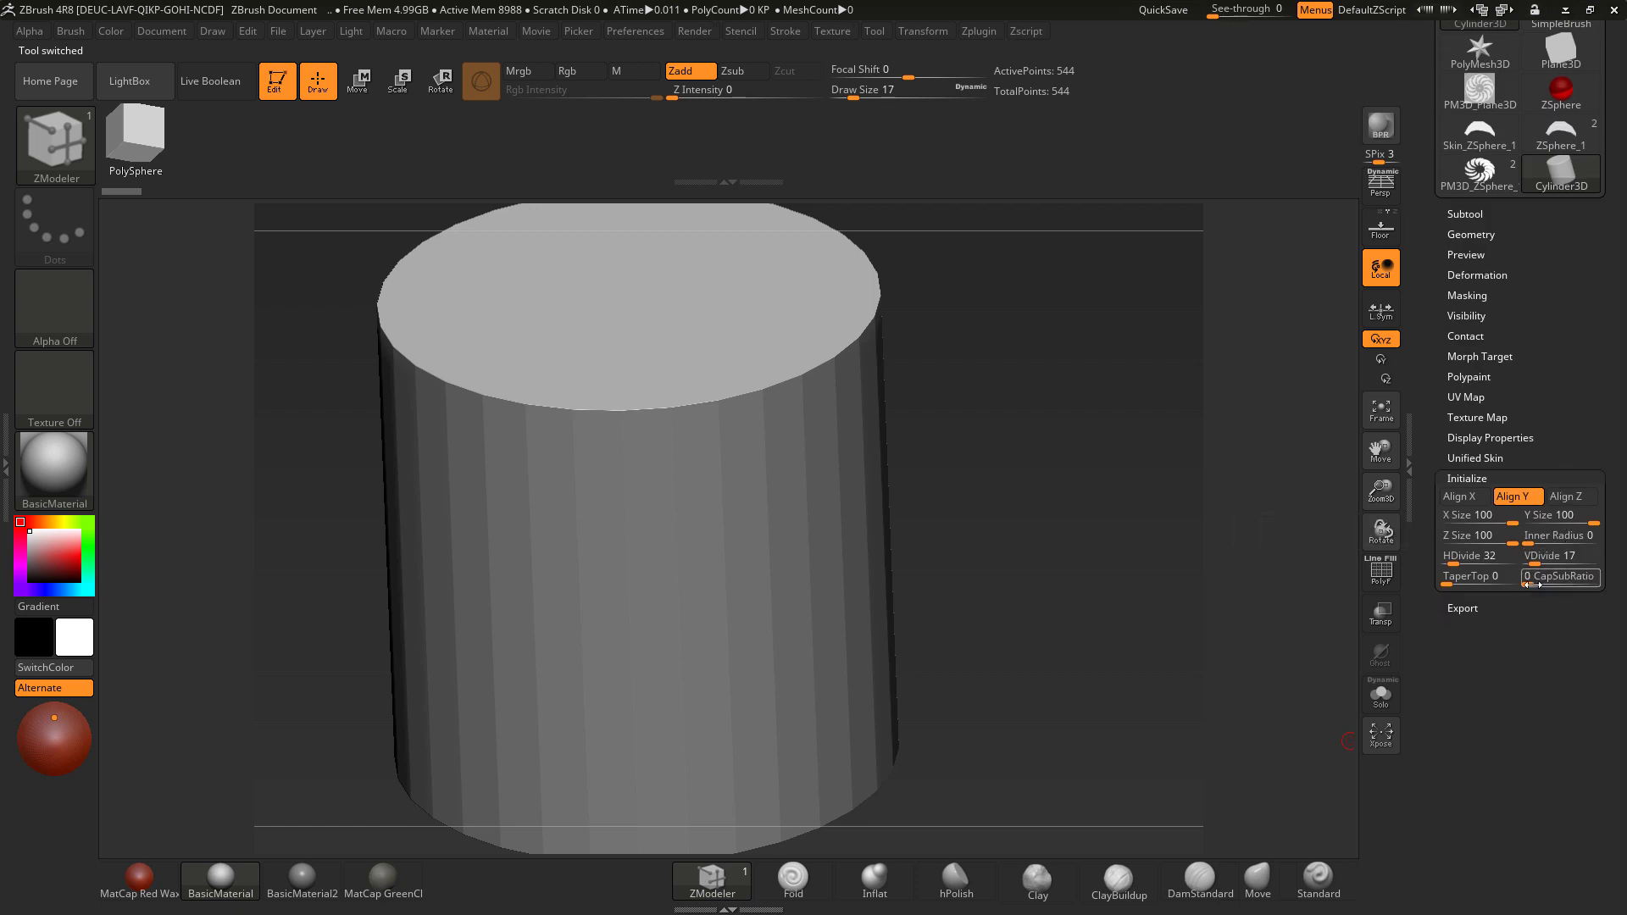
{"action": "mouse_move", "coordinate": [1532, 583]}
{"action": "left_mouse_down"}
{"action": "mouse_move", "coordinate": [1561, 577]}
{"action": "mouse_move", "coordinate": [1529, 581]}
{"action": "left_mouse_up"}
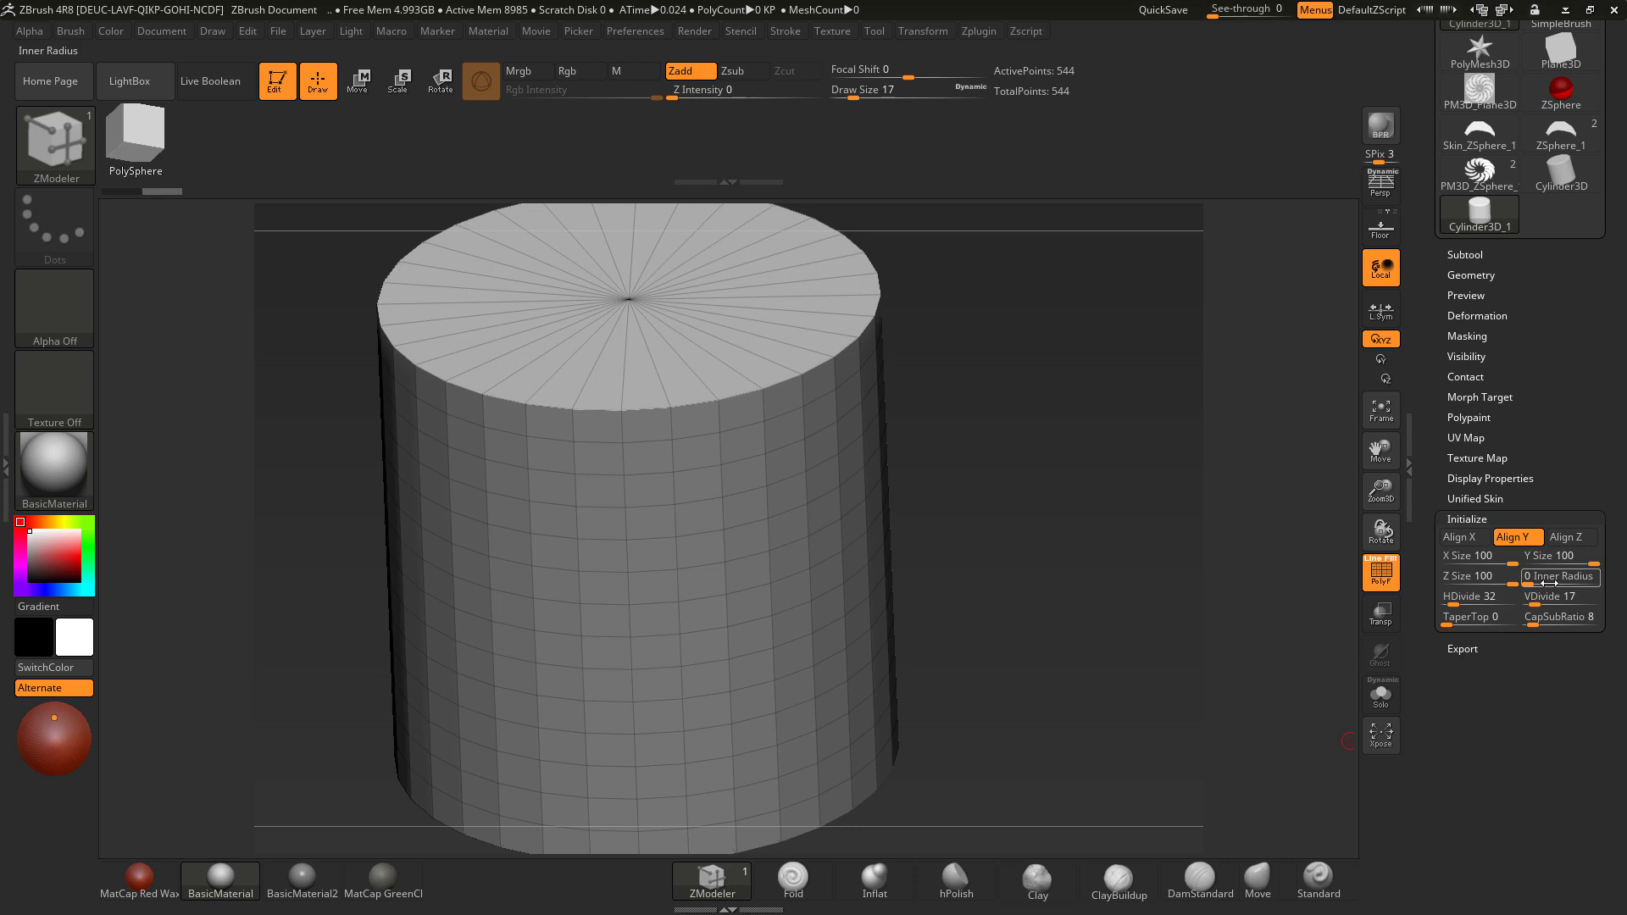
{"action": "left_click_drag", "start_coordinate": [1534, 577], "coordinate": [1471, 600]}
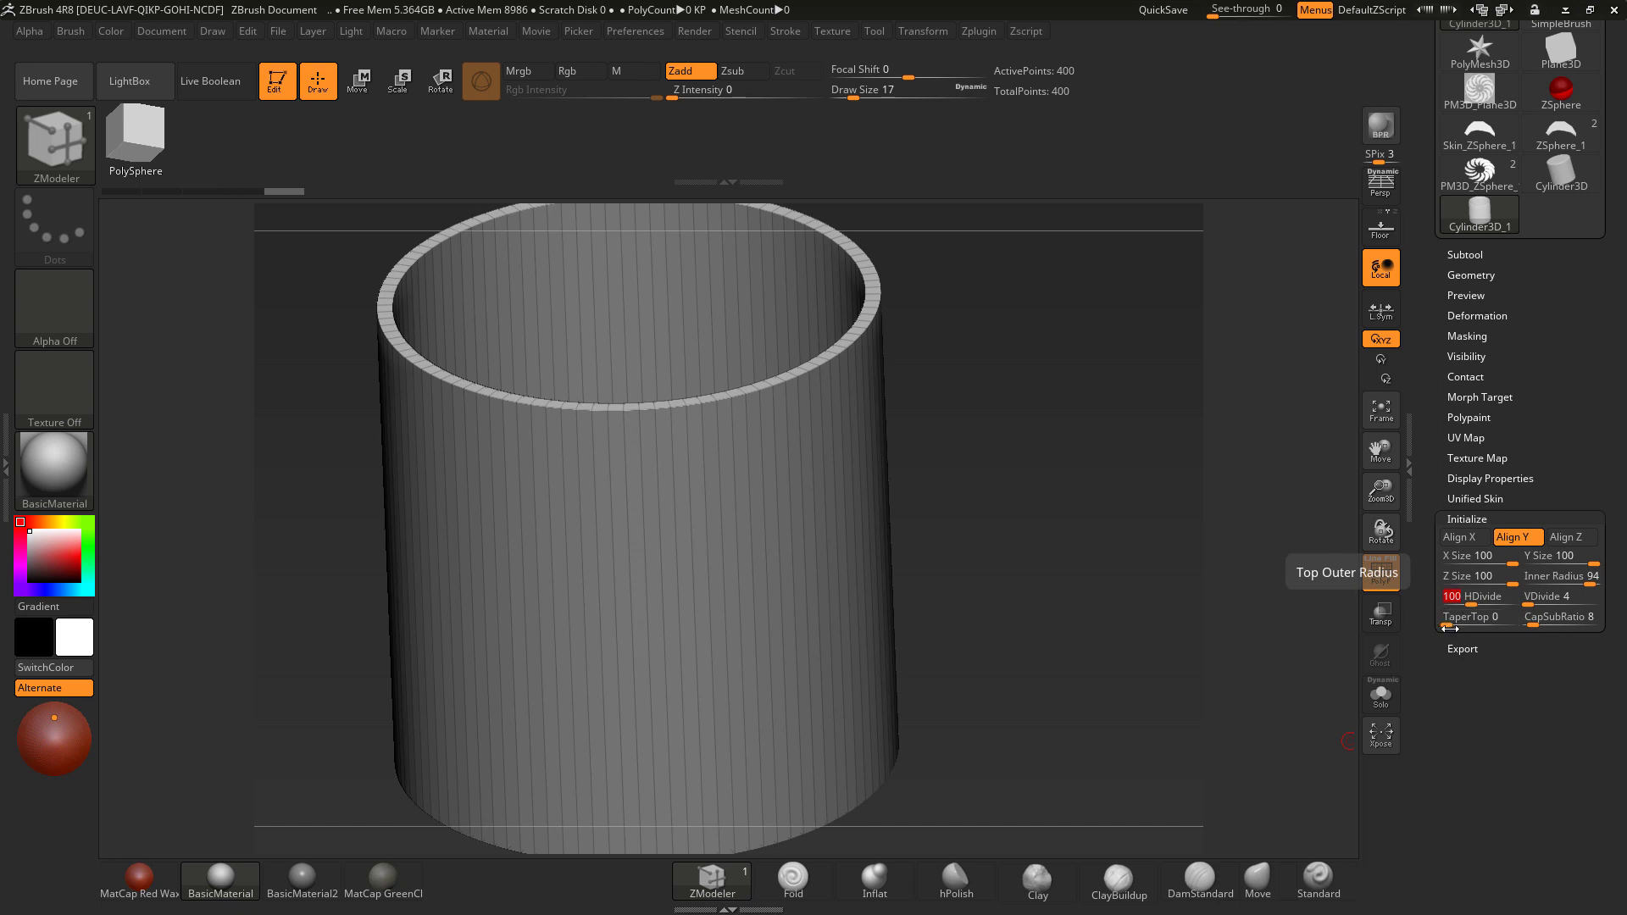
{"action": "left_click_drag", "start_coordinate": [1593, 563], "coordinate": [1465, 588]}
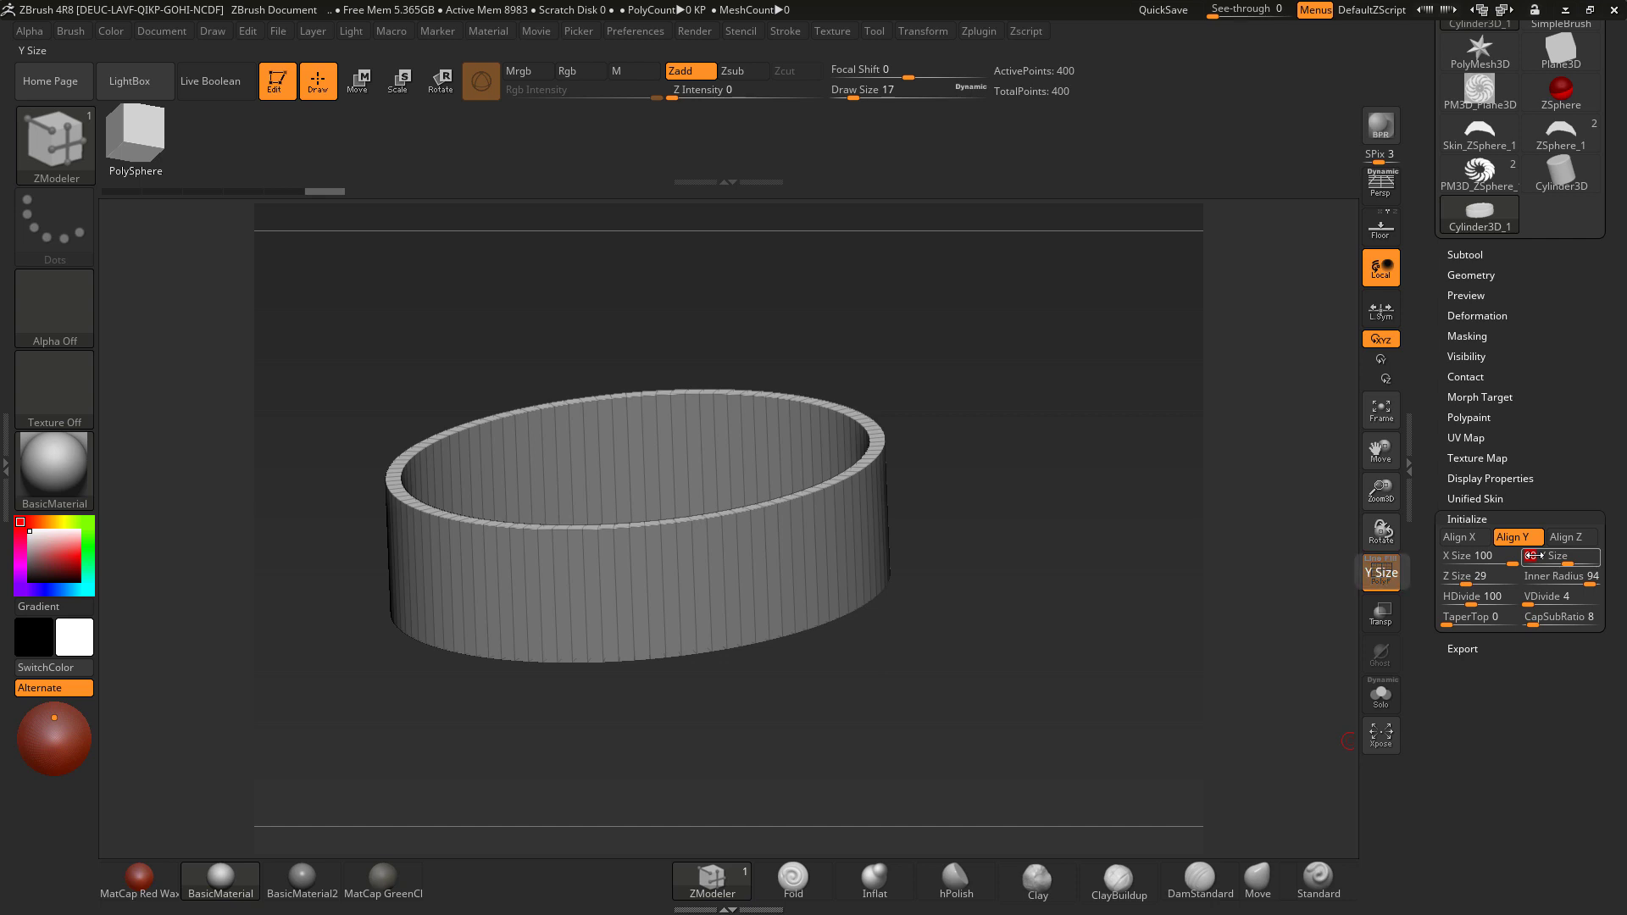
Step: Set Y Size to 100 and Z Size to 3, flattening the cylinder into a thin ring
{"action": "left_click", "coordinate": [1526, 555]}
{"action": "type", "text": "100"}
{"action": "key", "text": "Return"}
{"action": "left_click", "coordinate": [1454, 585]}
{"action": "type", "text": "13"}
{"action": "key", "text": "Return"}
{"action": "left_click", "coordinate": [1449, 585]}
{"action": "type", "text": "3"}
{"action": "key", "text": "Return"}
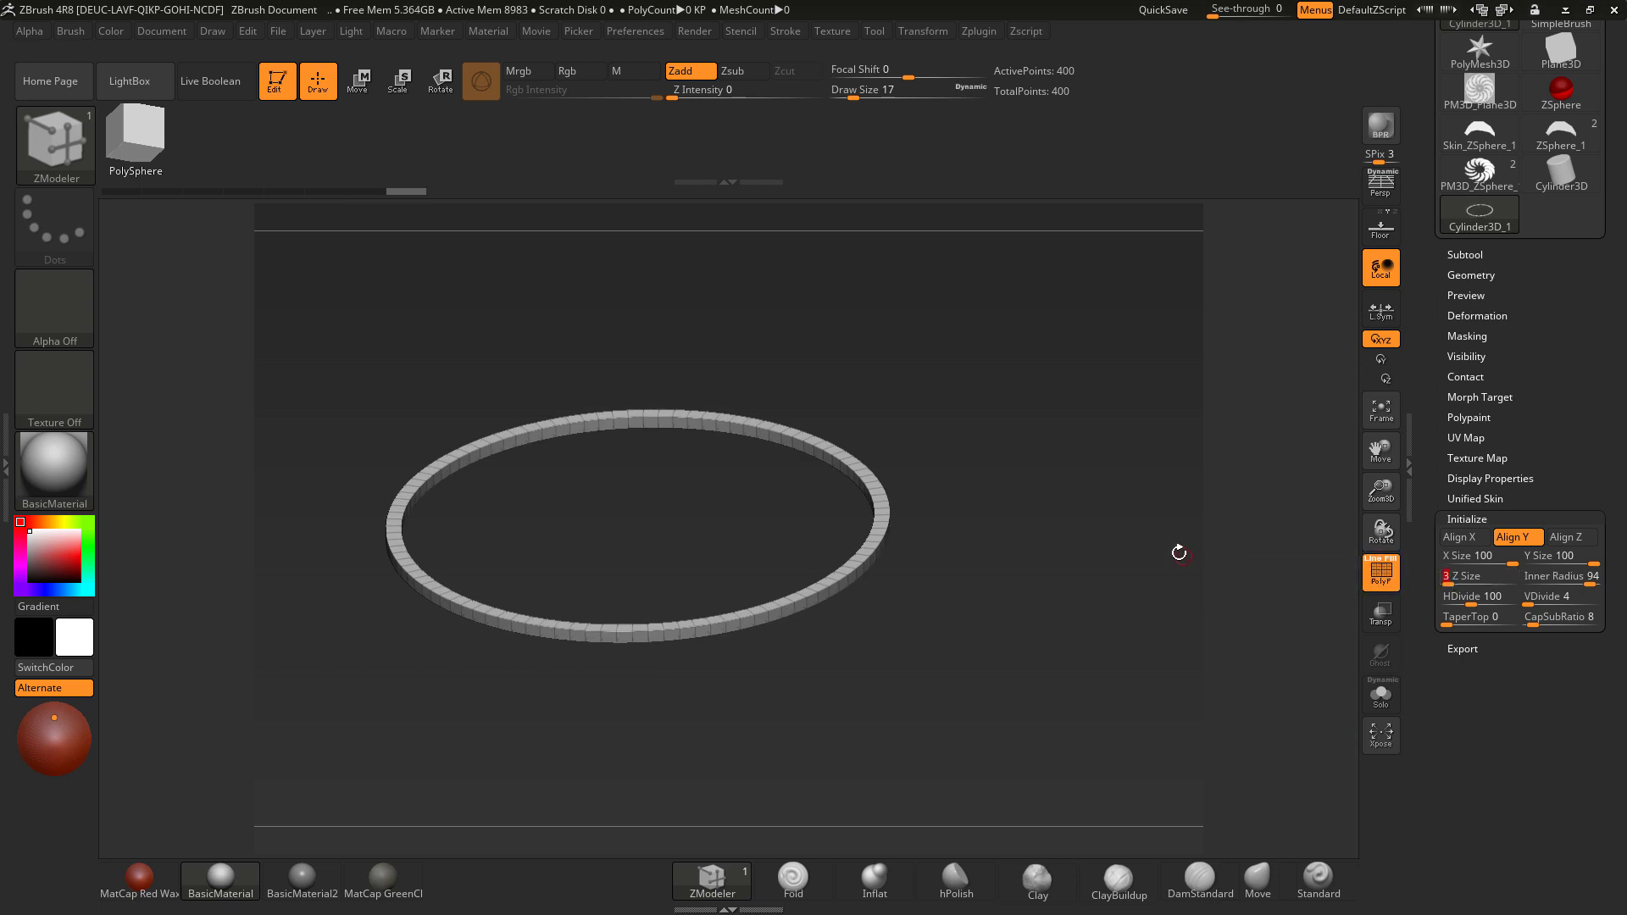
{"action": "scroll", "coordinate": [1550, 421], "scroll_direction": "up", "scroll_amount": 5}
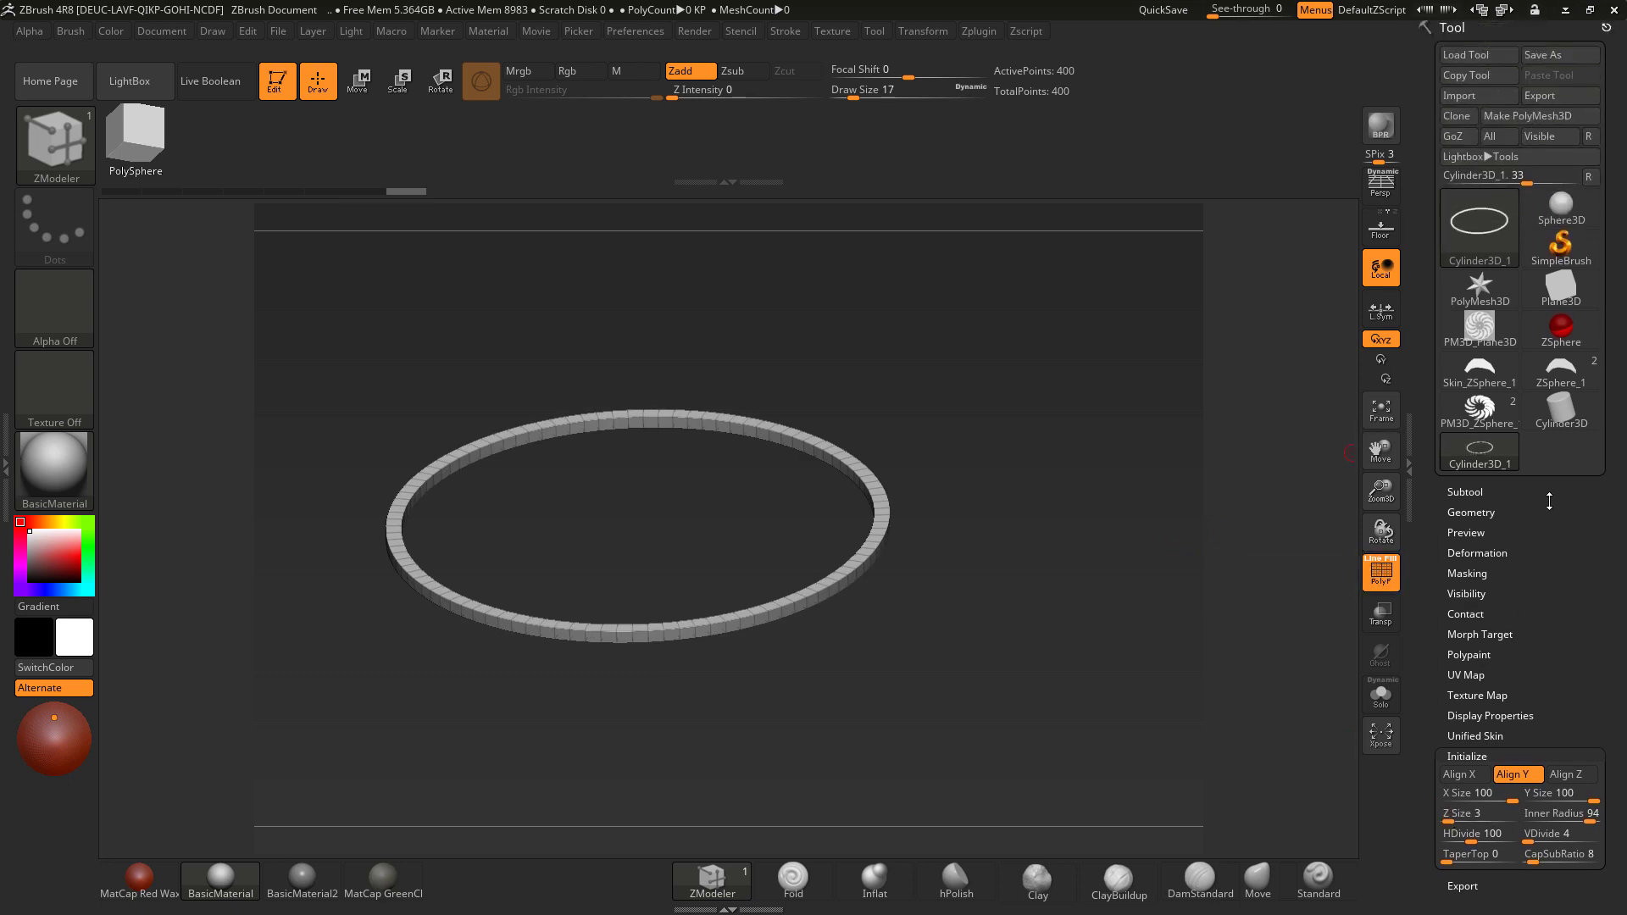
{"action": "scroll", "coordinate": [1548, 497], "scroll_direction": "down", "scroll_amount": 3}
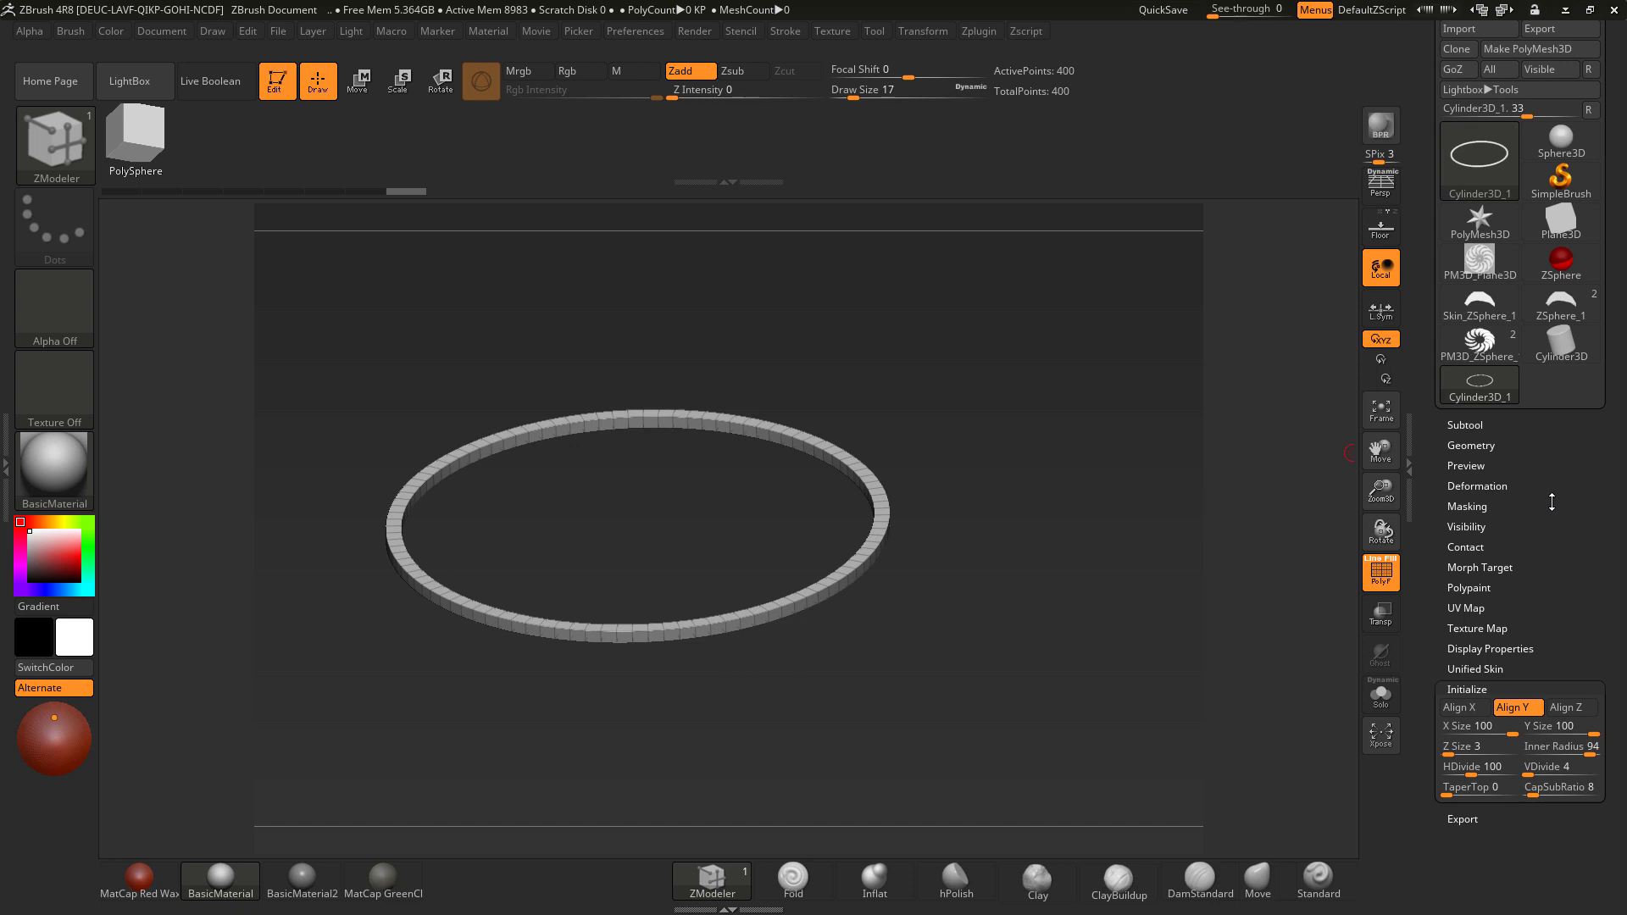
{"action": "scroll", "coordinate": [1553, 504], "scroll_direction": "up", "scroll_amount": 3}
Step: Convert the ring to a PolyMesh3D and switch back to the blade fan model
{"action": "left_click", "coordinate": [1510, 120]}
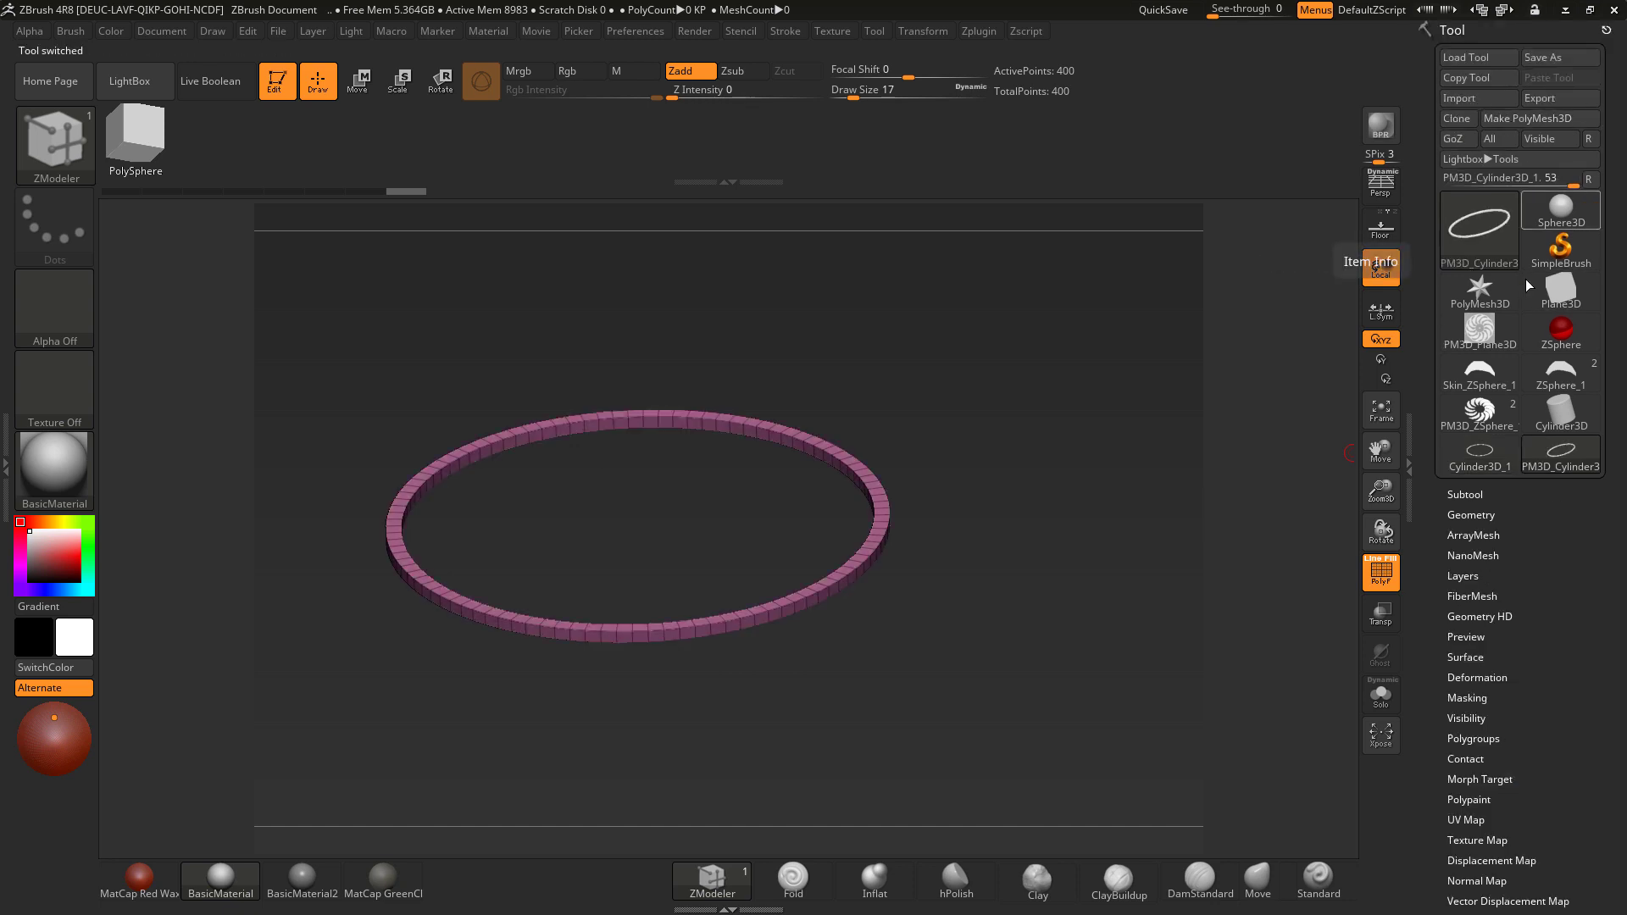
{"action": "left_click", "coordinate": [1488, 412]}
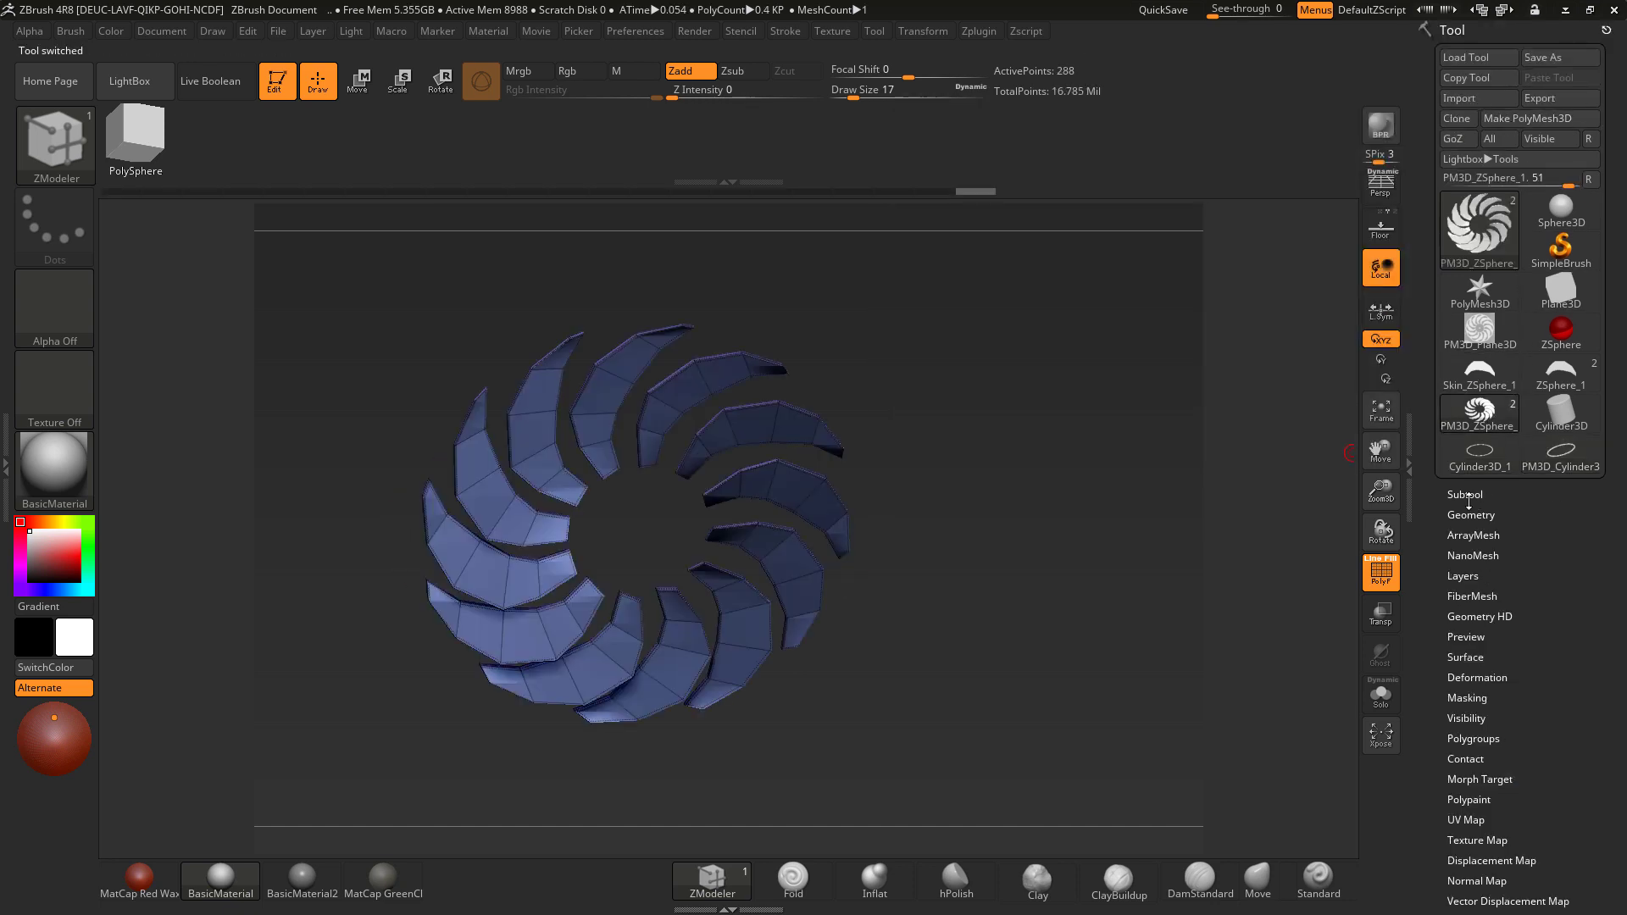
{"action": "left_click_drag", "start_coordinate": [1075, 541], "coordinate": [1244, 510]}
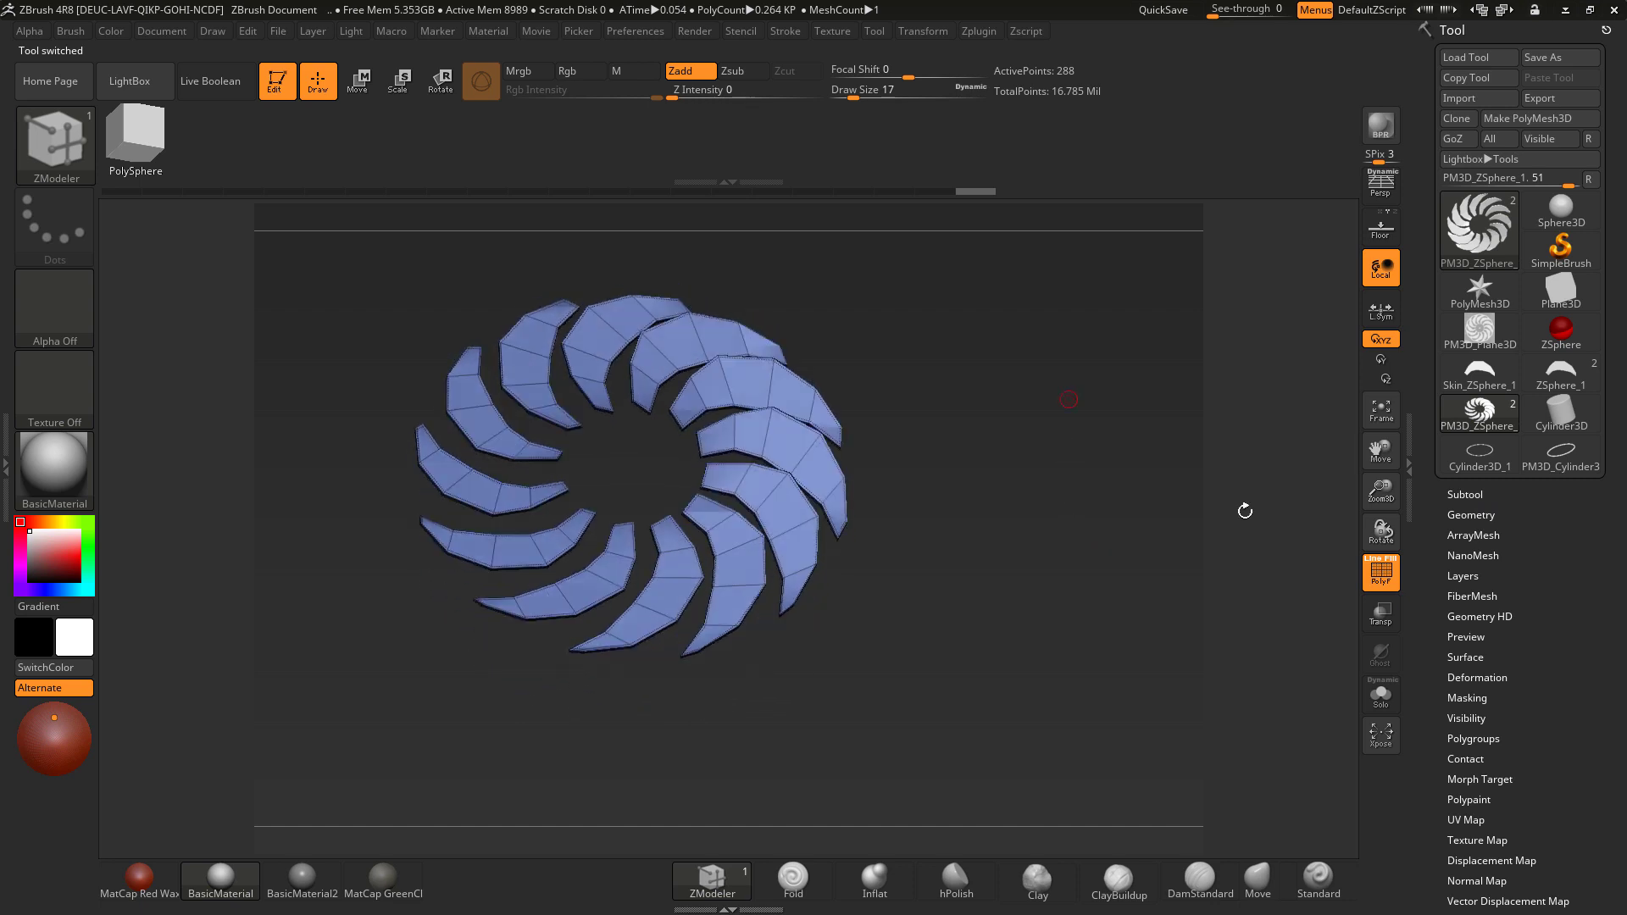
Step: Append the PM3D_Cylinder3D ring to the fan as a new subtool and select it
{"action": "left_click", "coordinate": [1489, 497]}
{"action": "left_click_drag", "start_coordinate": [1622, 814], "coordinate": [1564, 639]}
{"action": "left_click", "coordinate": [1538, 585]}
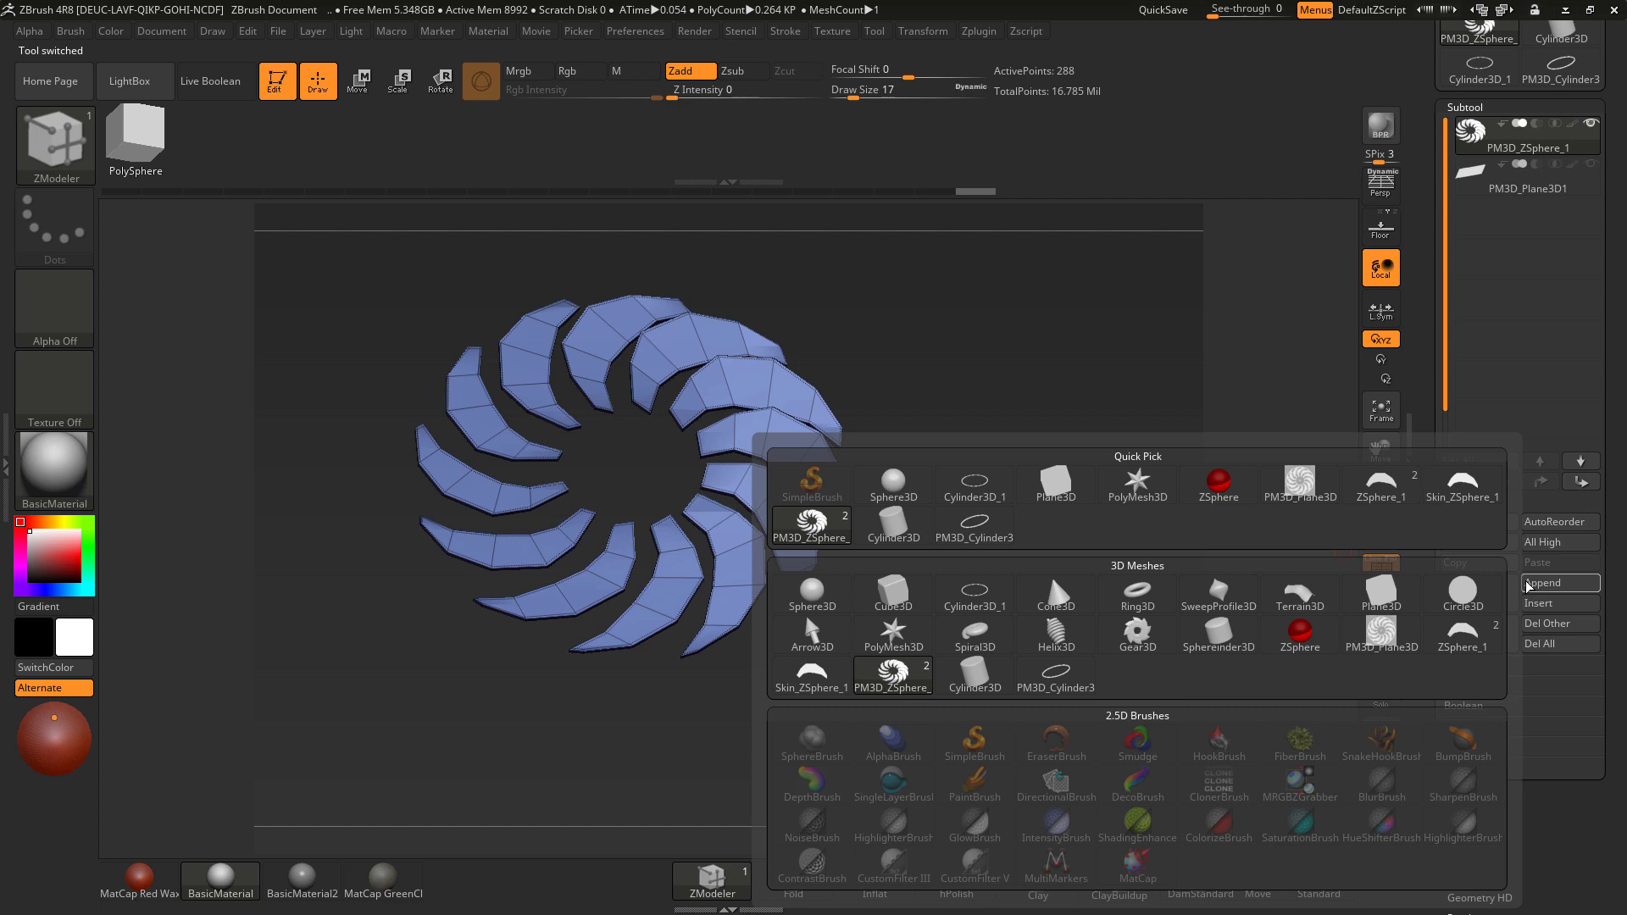
{"action": "left_click", "coordinate": [974, 518]}
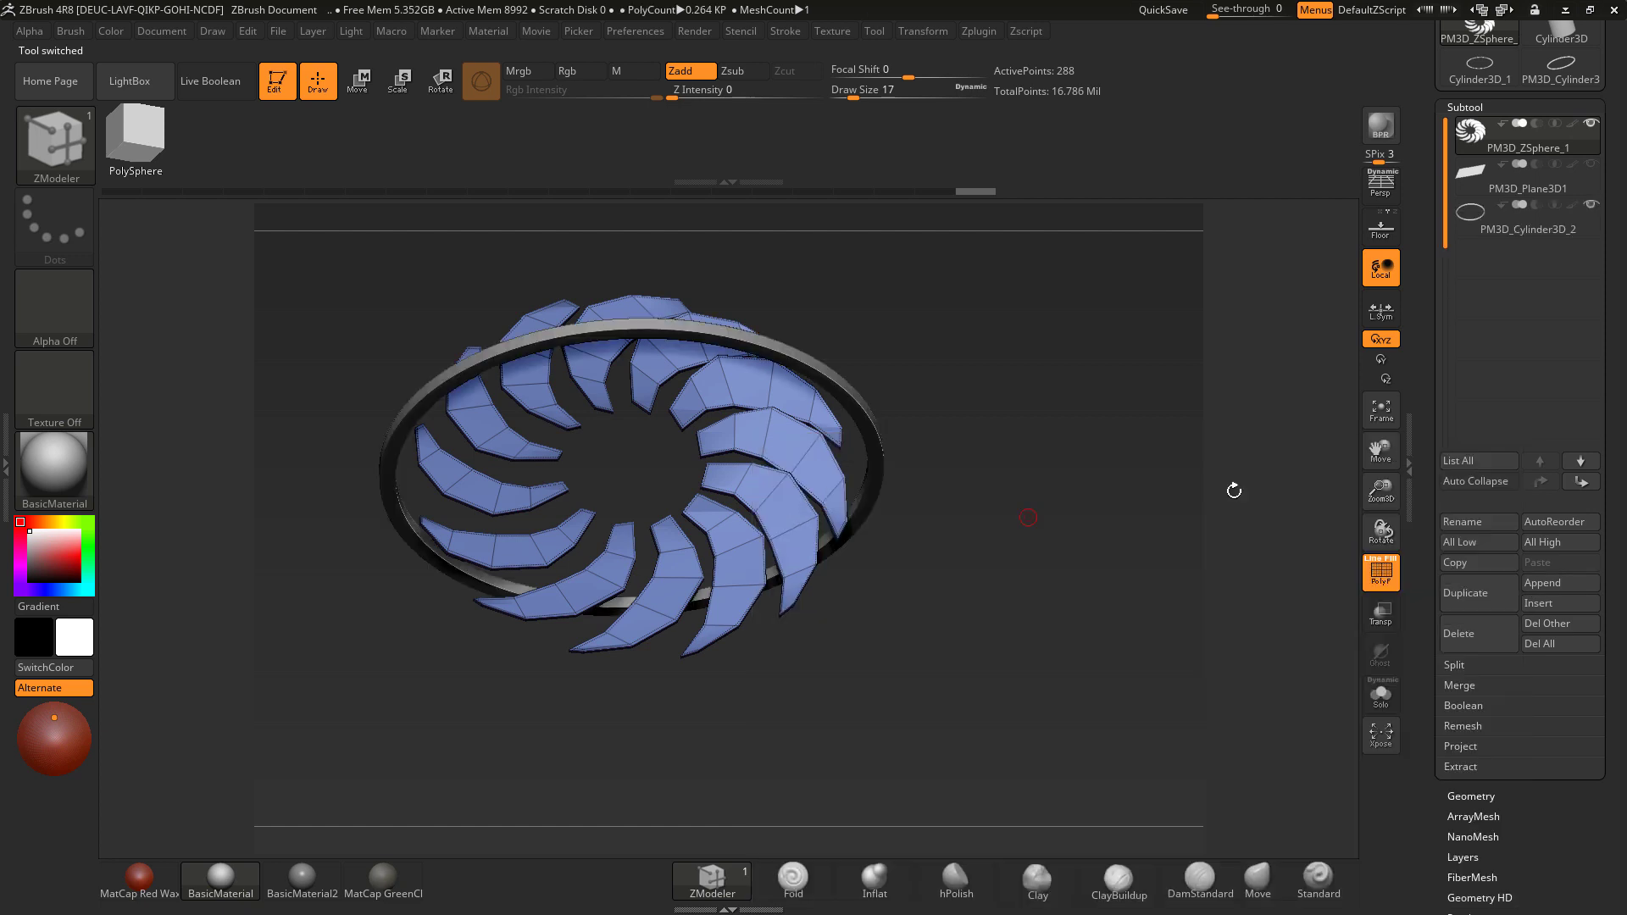
{"action": "left_click", "coordinate": [1479, 217]}
Step: Rotate the ring flat, lower it to blade level, and scale it to encircle the blades as a rim
{"action": "left_click_drag", "start_coordinate": [1102, 381], "coordinate": [1094, 448]}
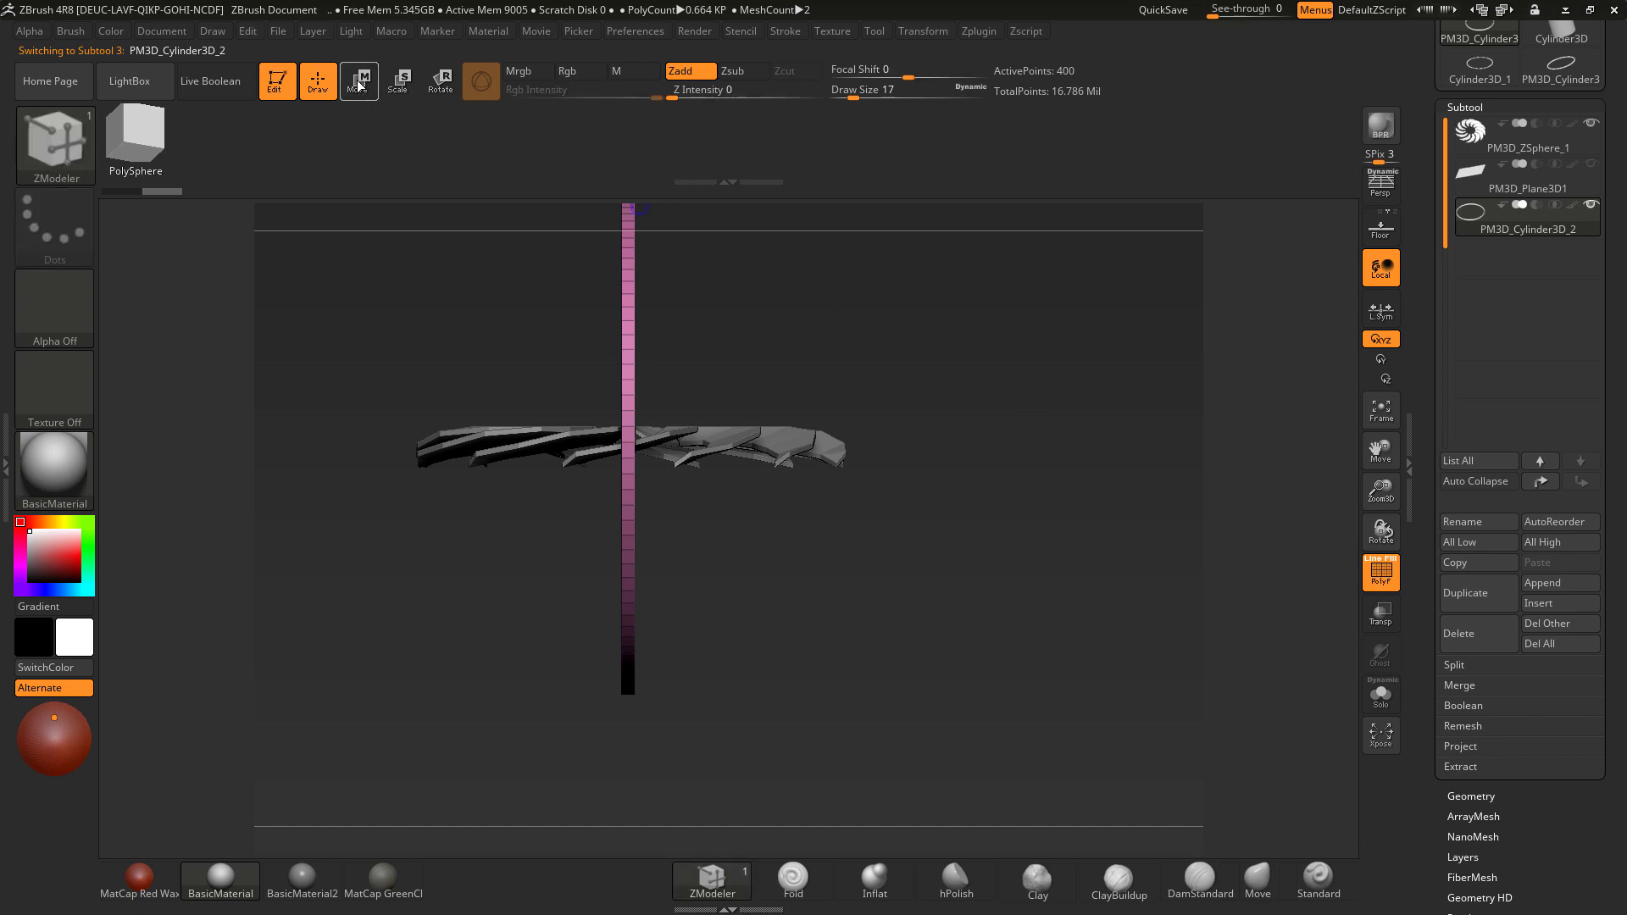
{"action": "left_click", "coordinate": [439, 94]}
{"action": "left_click_drag", "start_coordinate": [666, 377], "coordinate": [570, 412]}
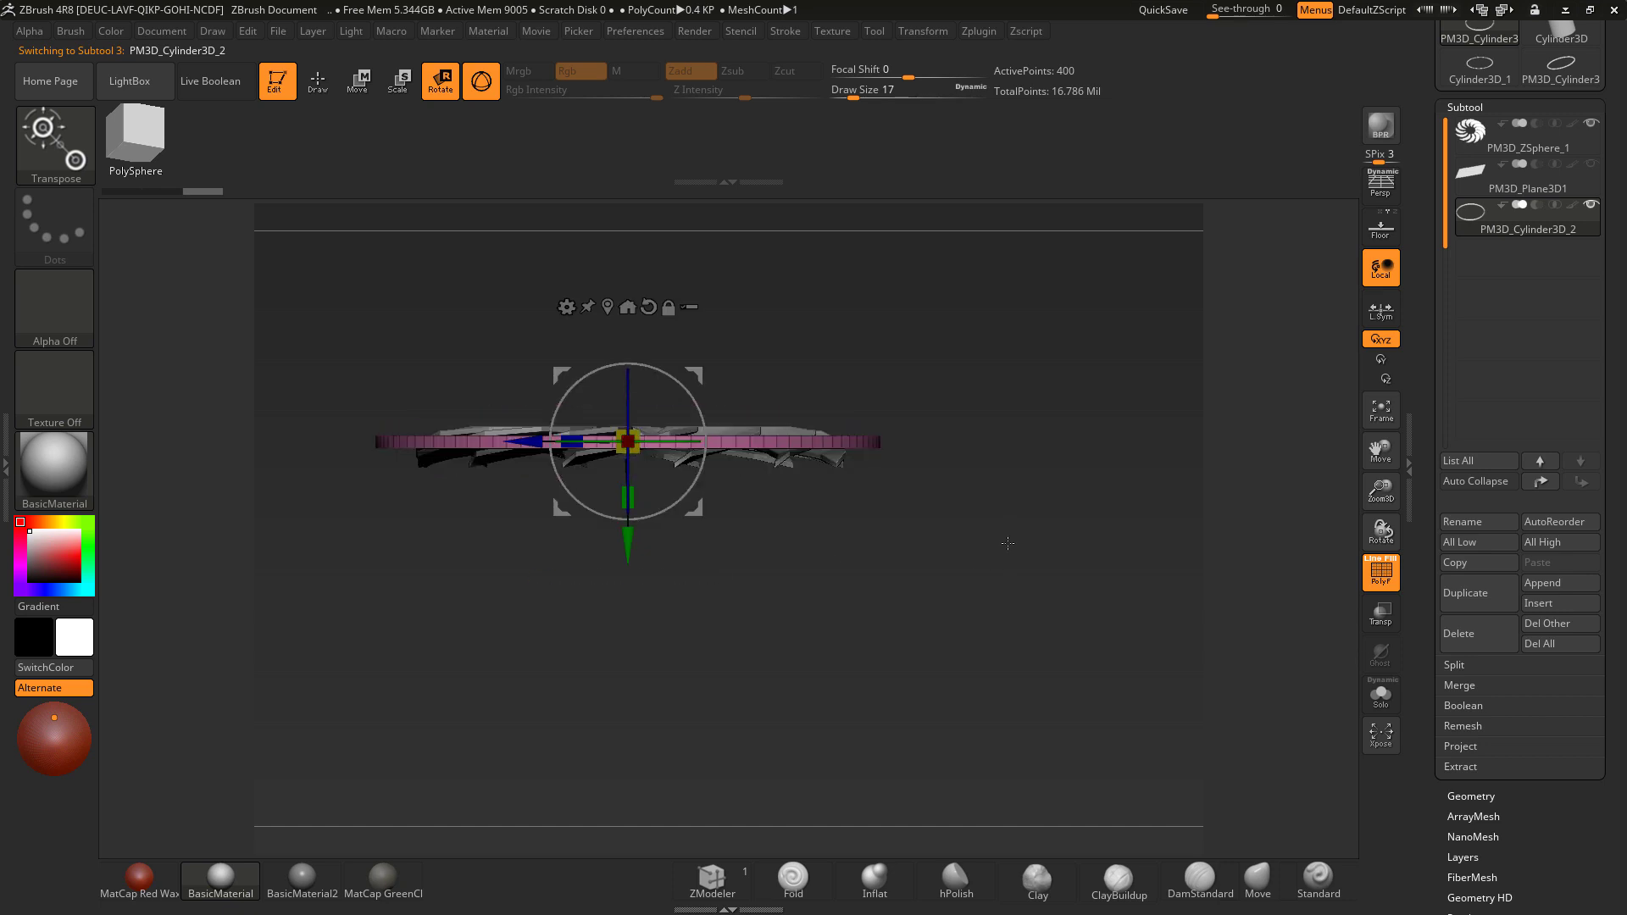
{"action": "left_click", "coordinate": [357, 88]}
{"action": "left_click_drag", "start_coordinate": [634, 543], "coordinate": [637, 566]}
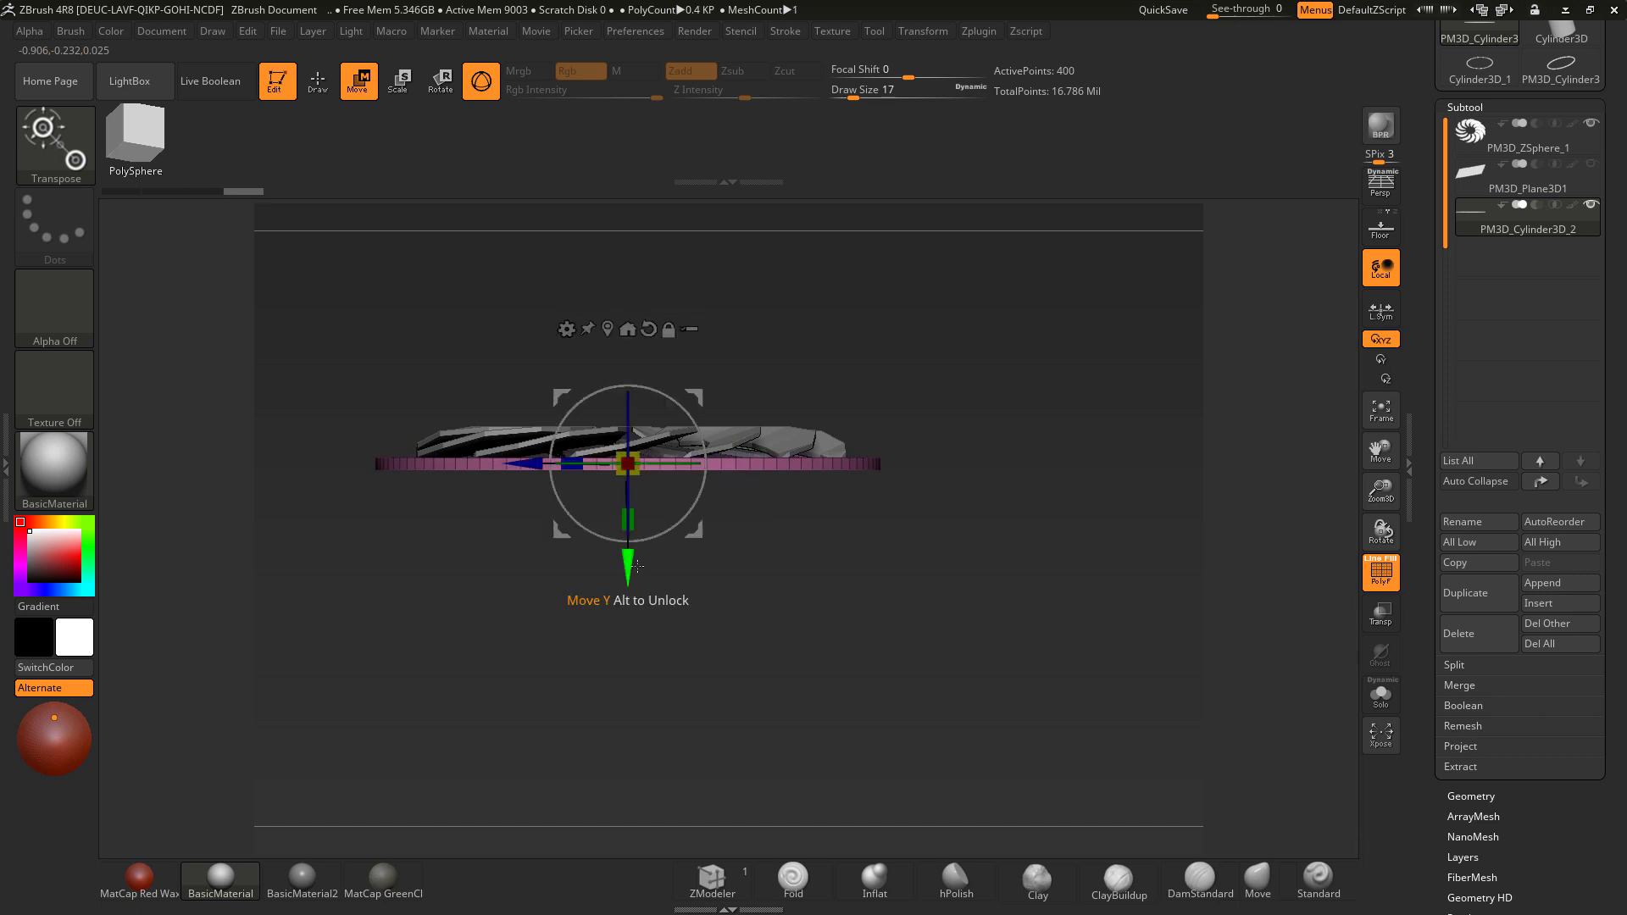
{"action": "left_click_drag", "start_coordinate": [919, 552], "coordinate": [919, 491], "text": "shift"}
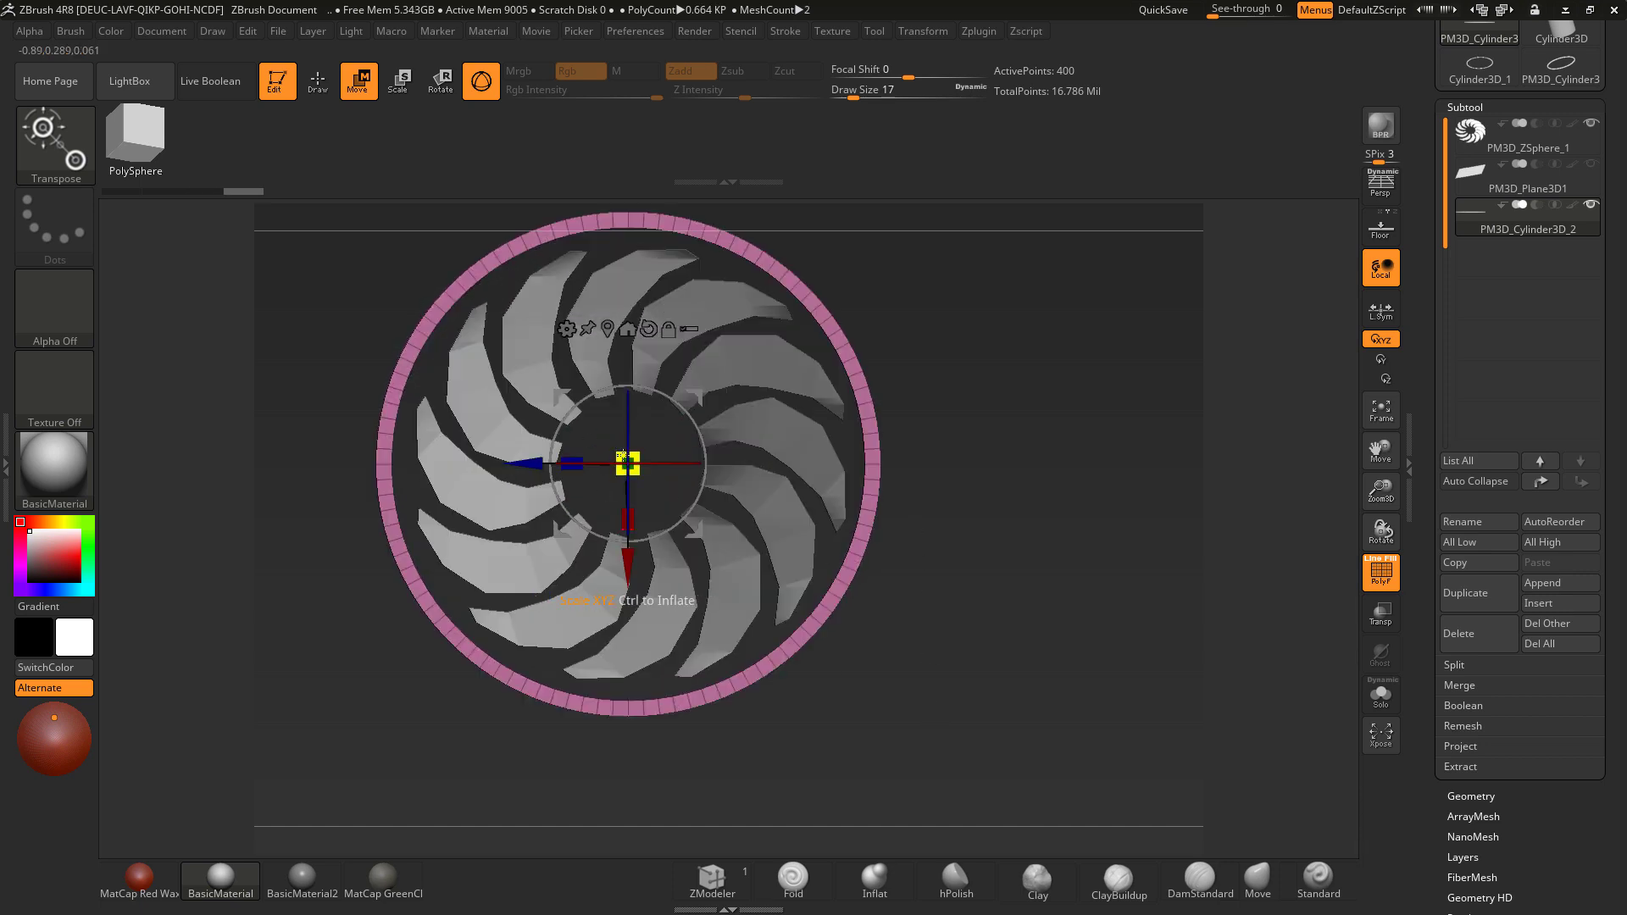
{"action": "left_click_drag", "start_coordinate": [637, 469], "coordinate": [614, 463]}
{"action": "left_click_drag", "start_coordinate": [987, 424], "coordinate": [992, 487], "text": "shift"}
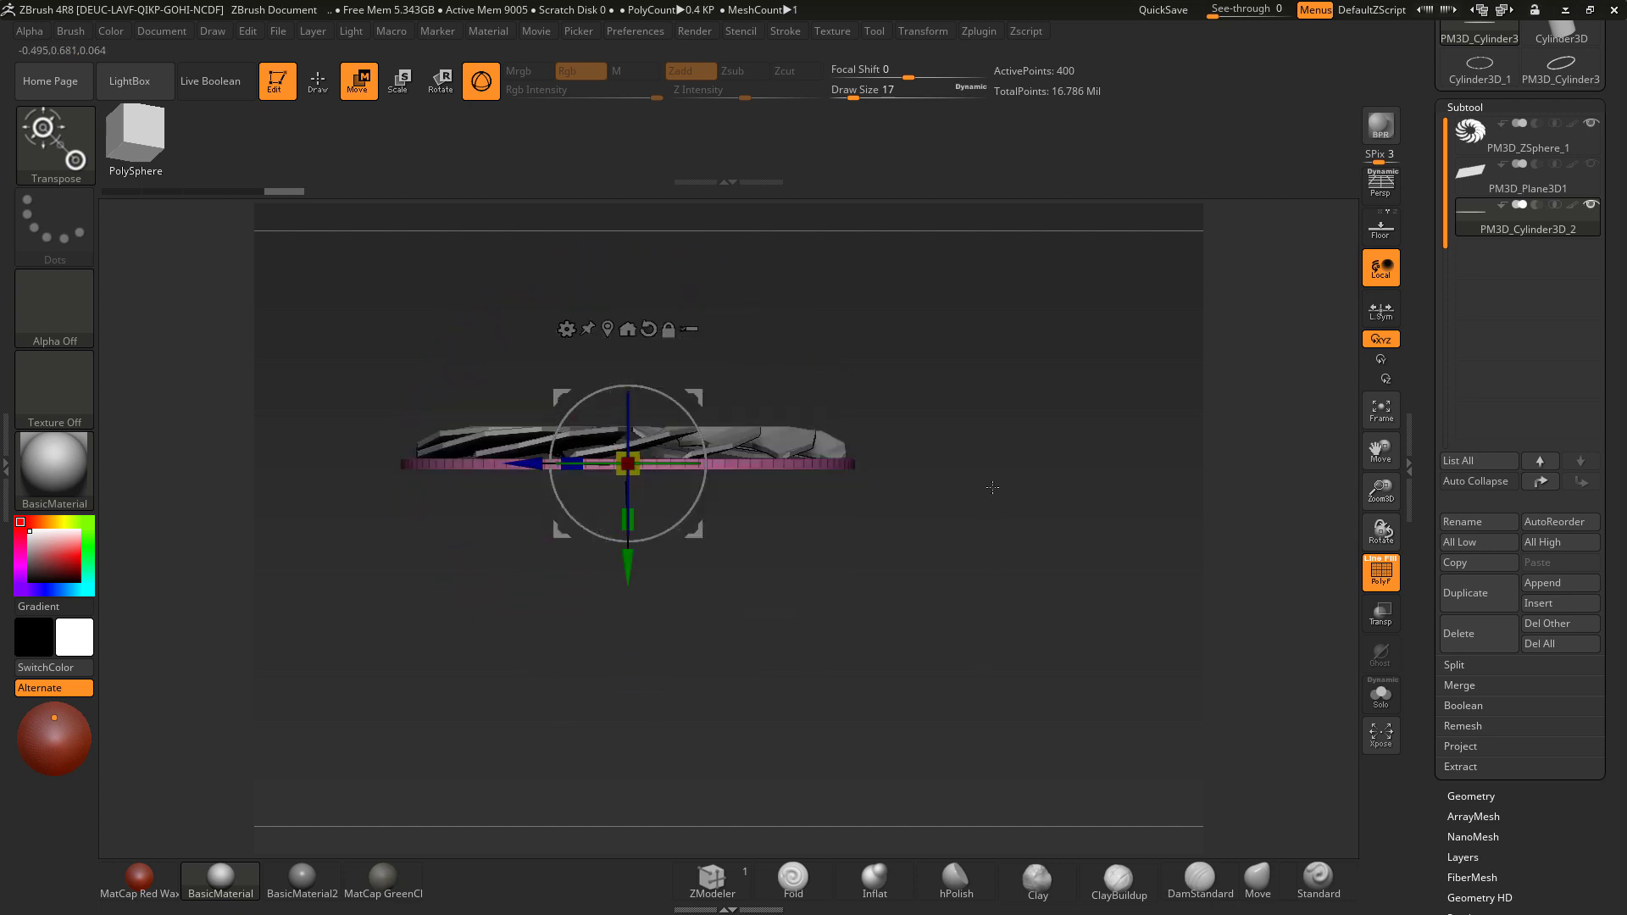
{"action": "left_click_drag", "start_coordinate": [628, 566], "coordinate": [629, 559], "text": "ctrl"}
{"action": "key", "text": "ctrl+z"}
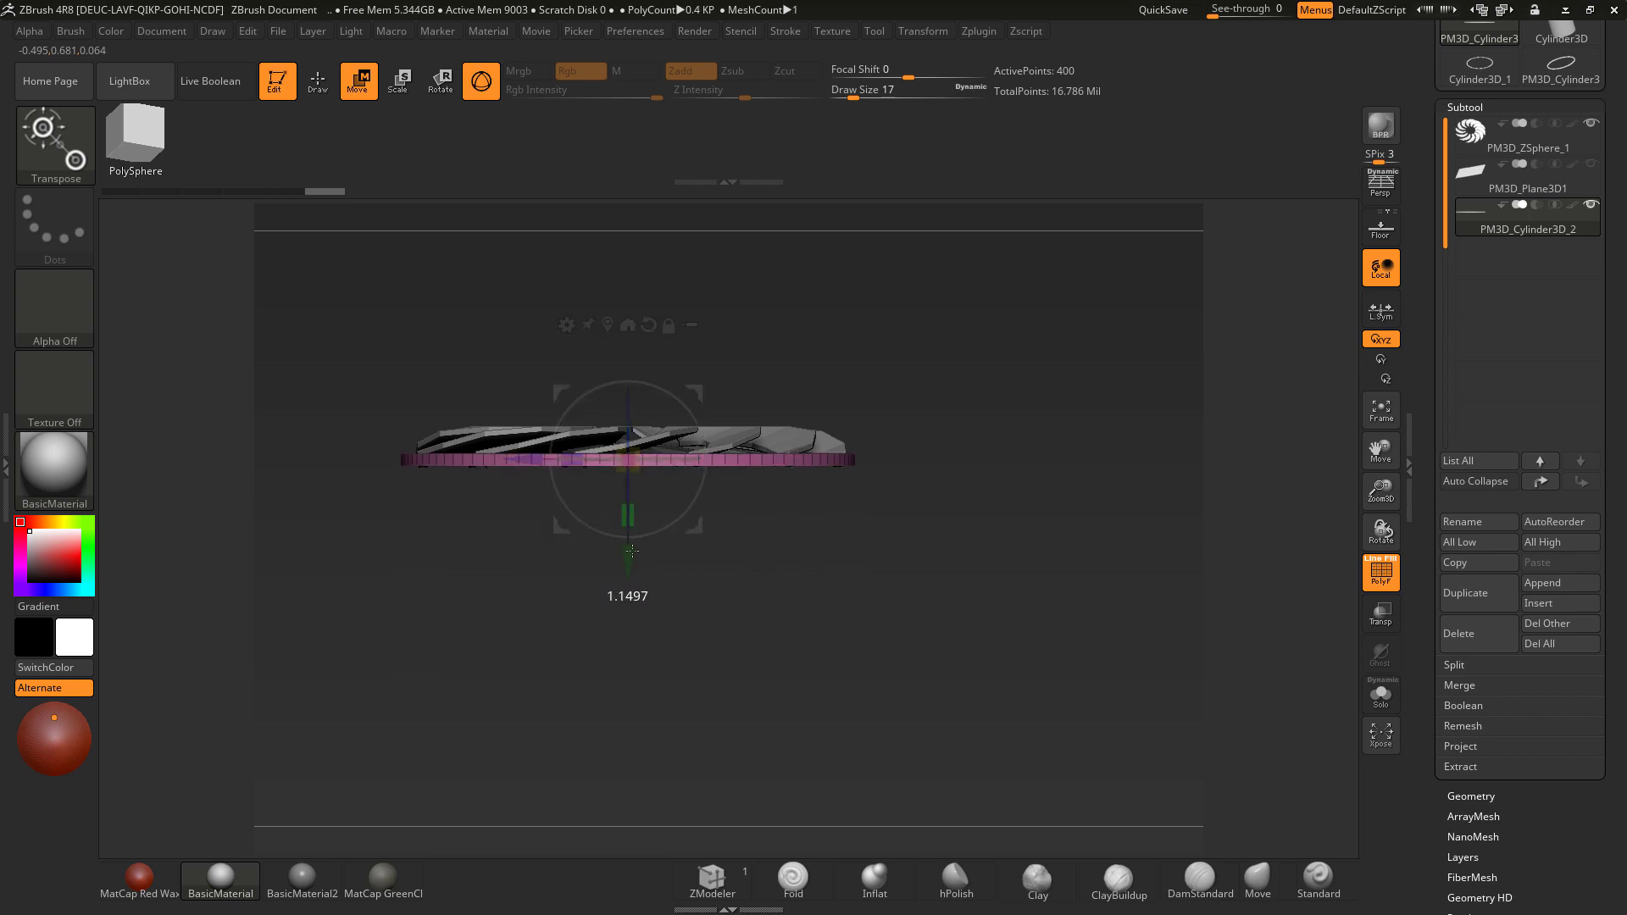
{"action": "left_click_drag", "start_coordinate": [928, 534], "coordinate": [933, 678]}
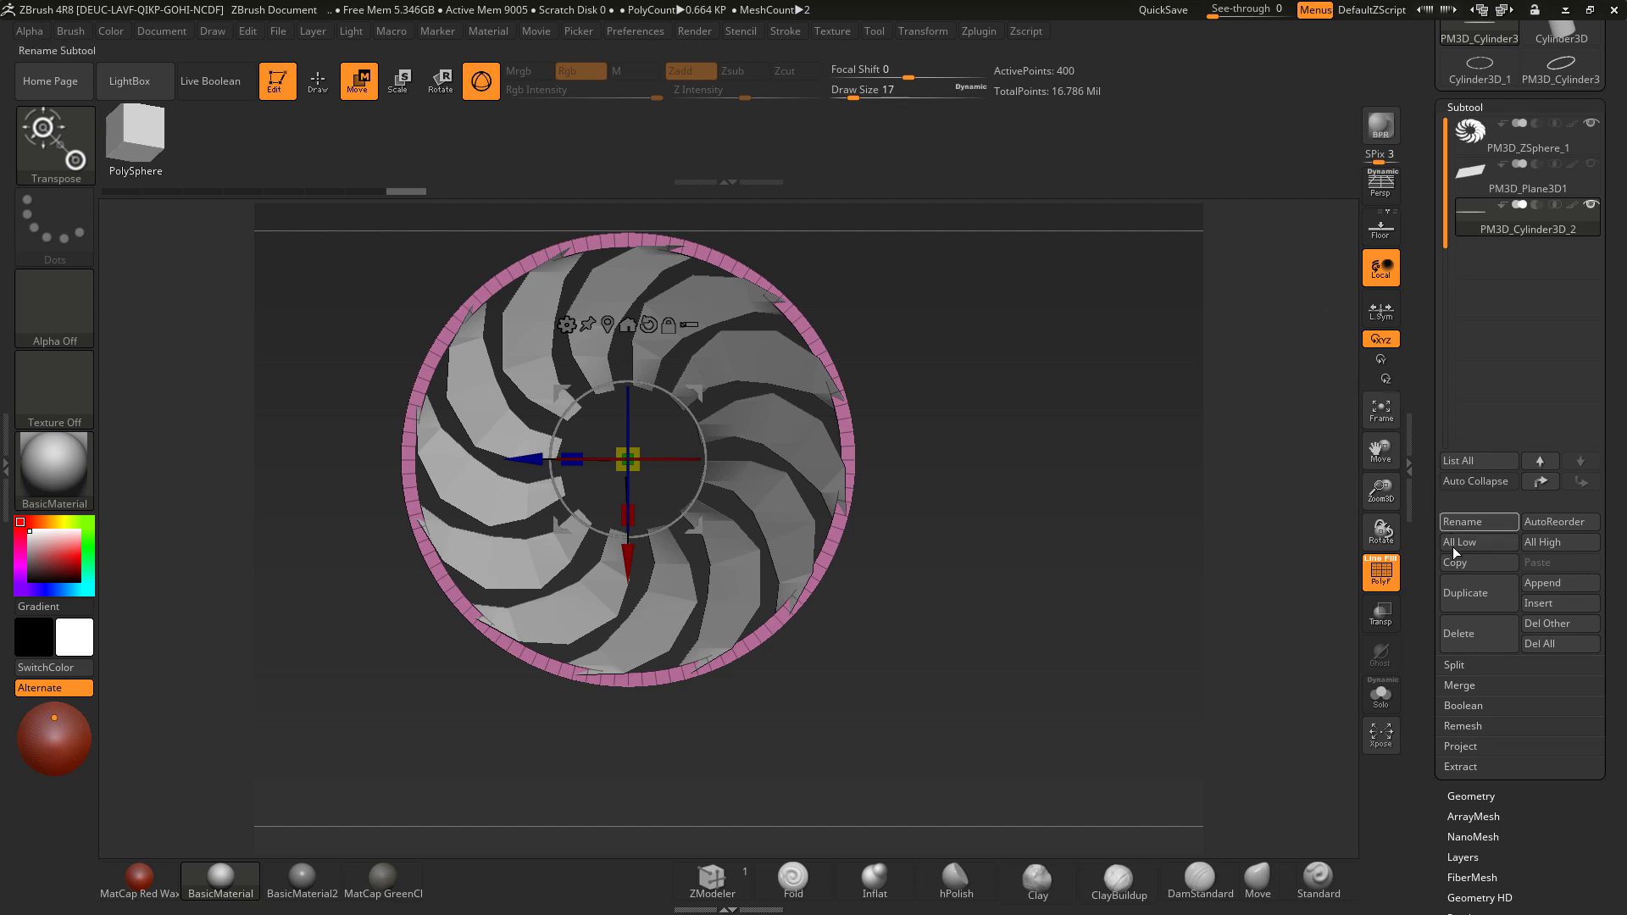
Step: Duplicate the rim cylinder and shrink the copy into a small inner ring around the hub
{"action": "left_click", "coordinate": [1465, 593]}
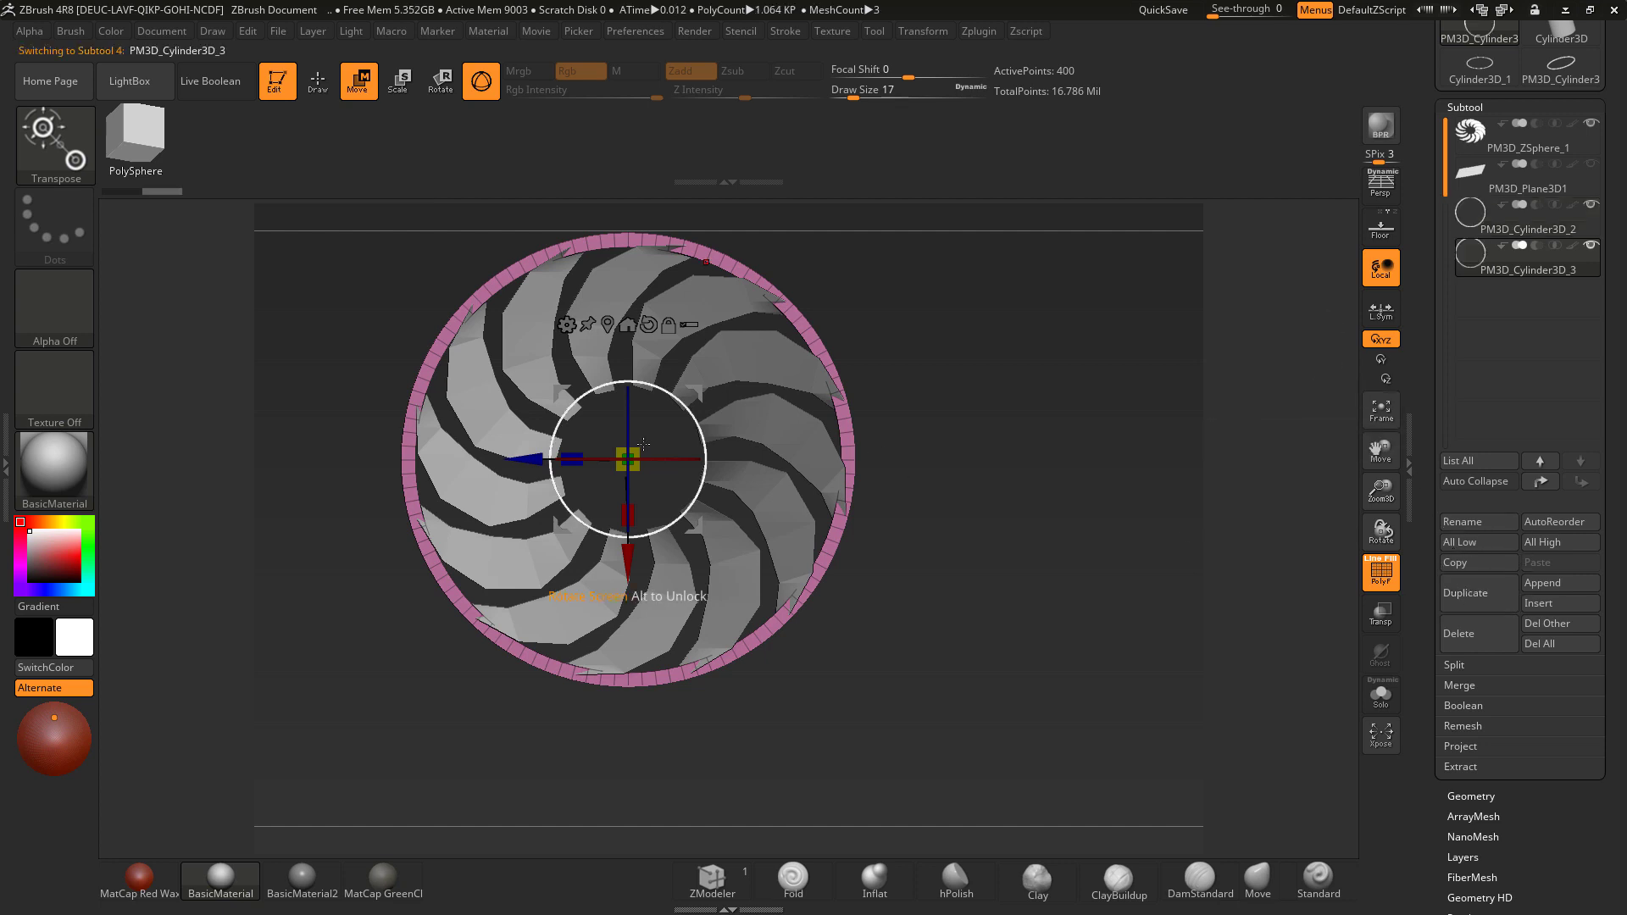
{"action": "left_click_drag", "start_coordinate": [628, 458], "coordinate": [519, 391]}
{"action": "left_click_drag", "start_coordinate": [1017, 716], "coordinate": [1021, 496]}
{"action": "left_click_drag", "start_coordinate": [623, 570], "coordinate": [624, 545]}
{"action": "left_click_drag", "start_coordinate": [625, 489], "coordinate": [625, 505]}
{"action": "left_click_drag", "start_coordinate": [905, 585], "coordinate": [618, 516]}
{"action": "left_click_drag", "start_coordinate": [979, 566], "coordinate": [992, 702], "text": "alt"}
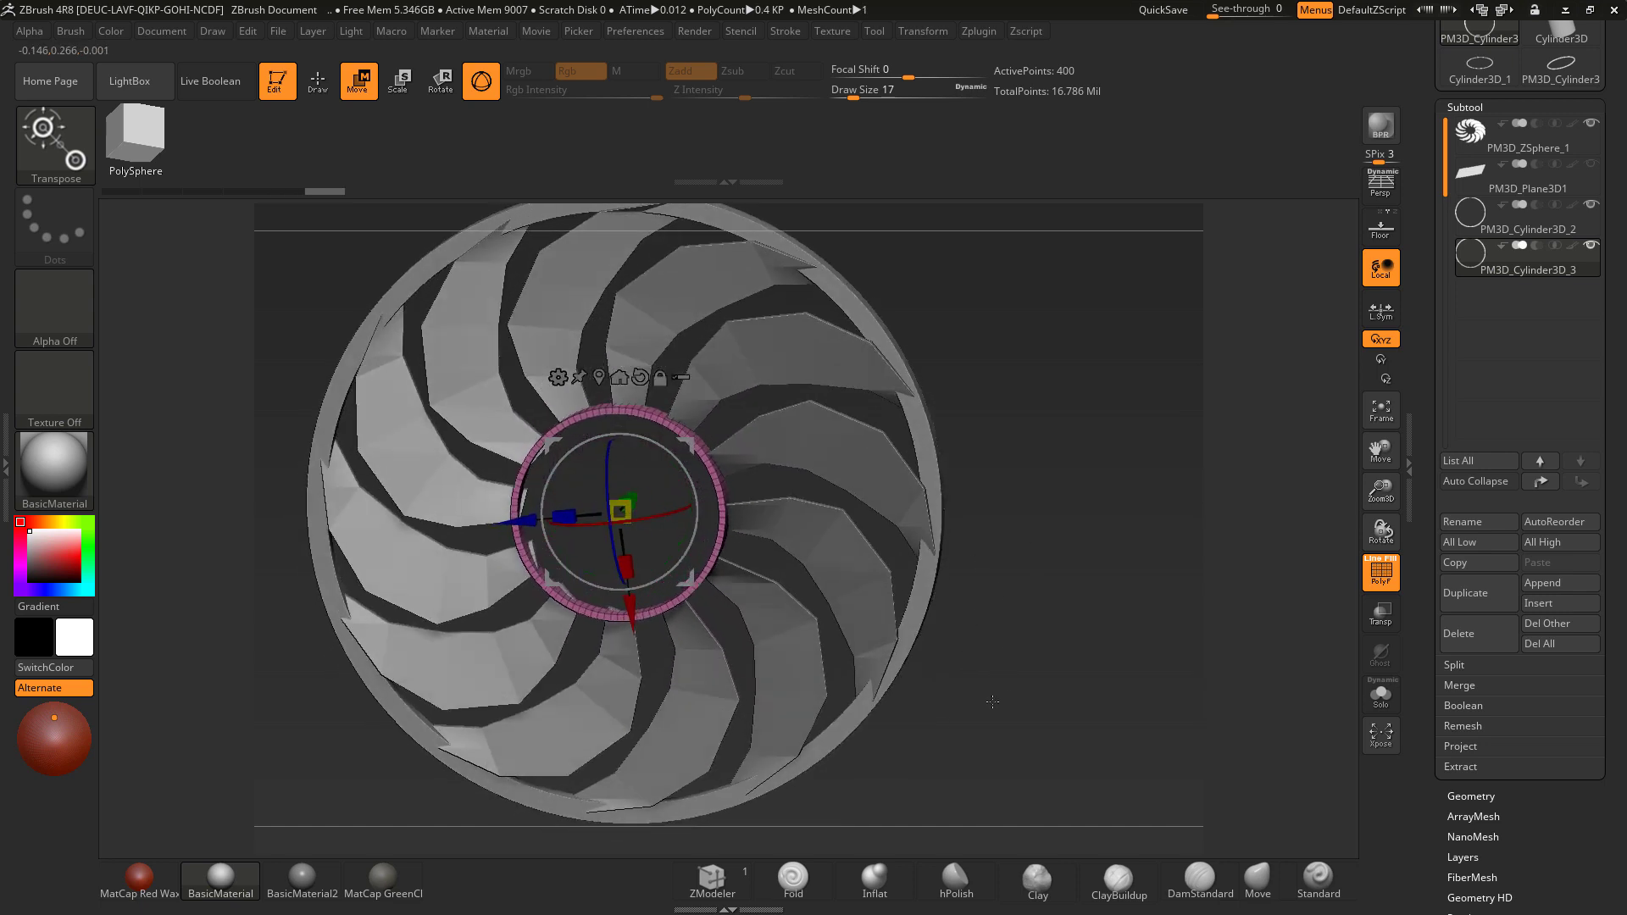
{"action": "left_click_drag", "start_coordinate": [630, 509], "coordinate": [632, 505]}
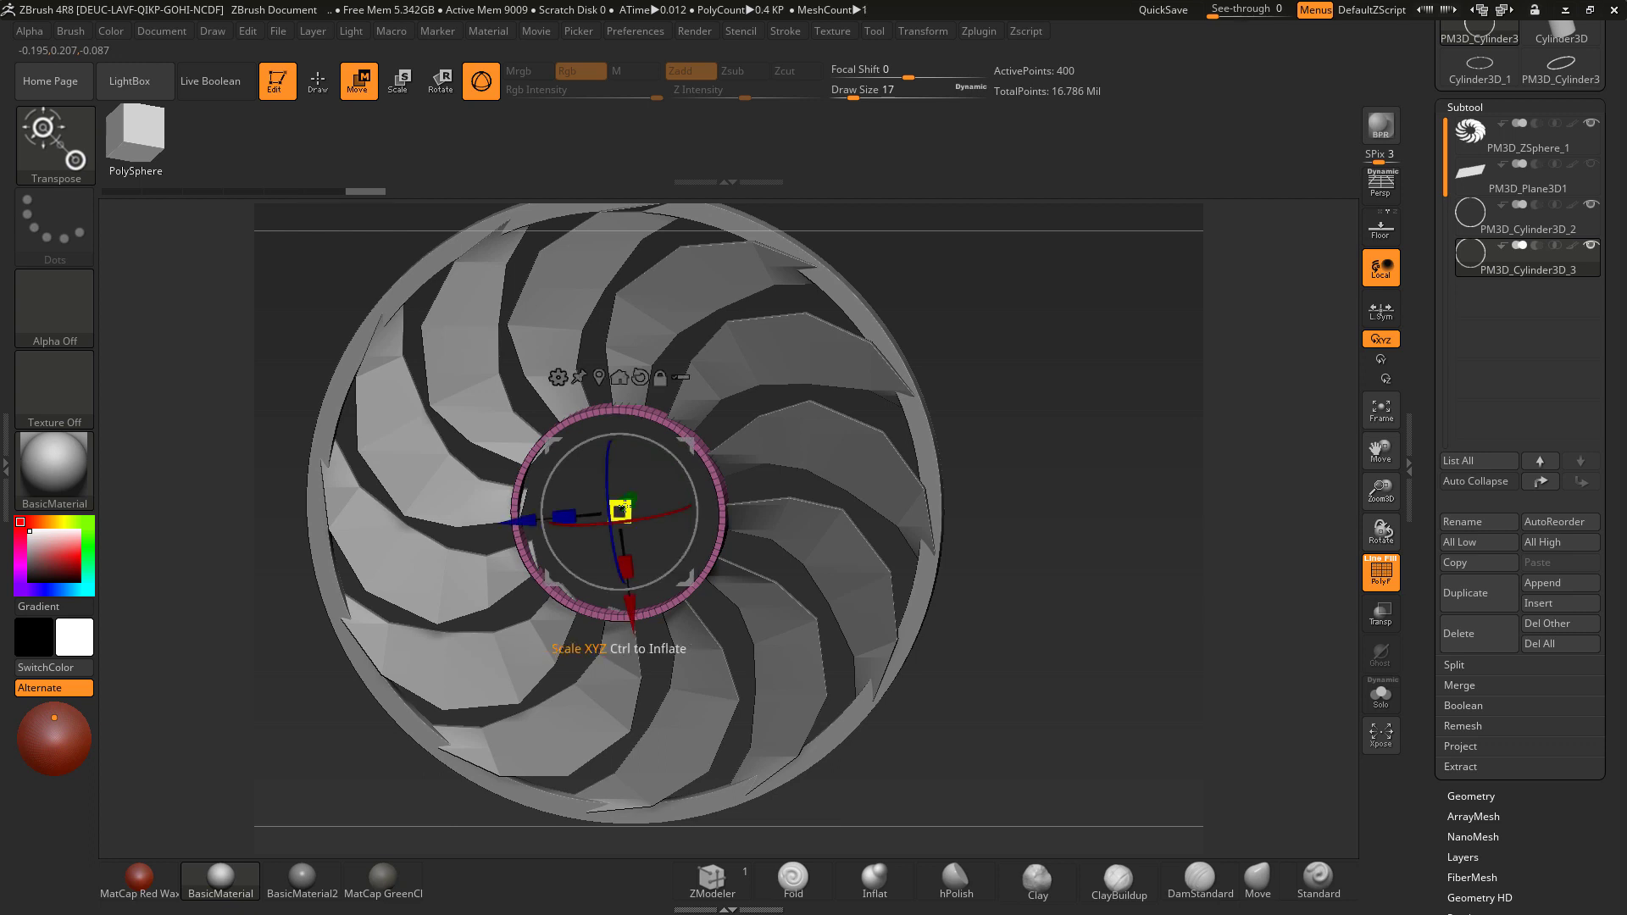
{"action": "left_click_drag", "start_coordinate": [791, 585], "coordinate": [1127, 579]}
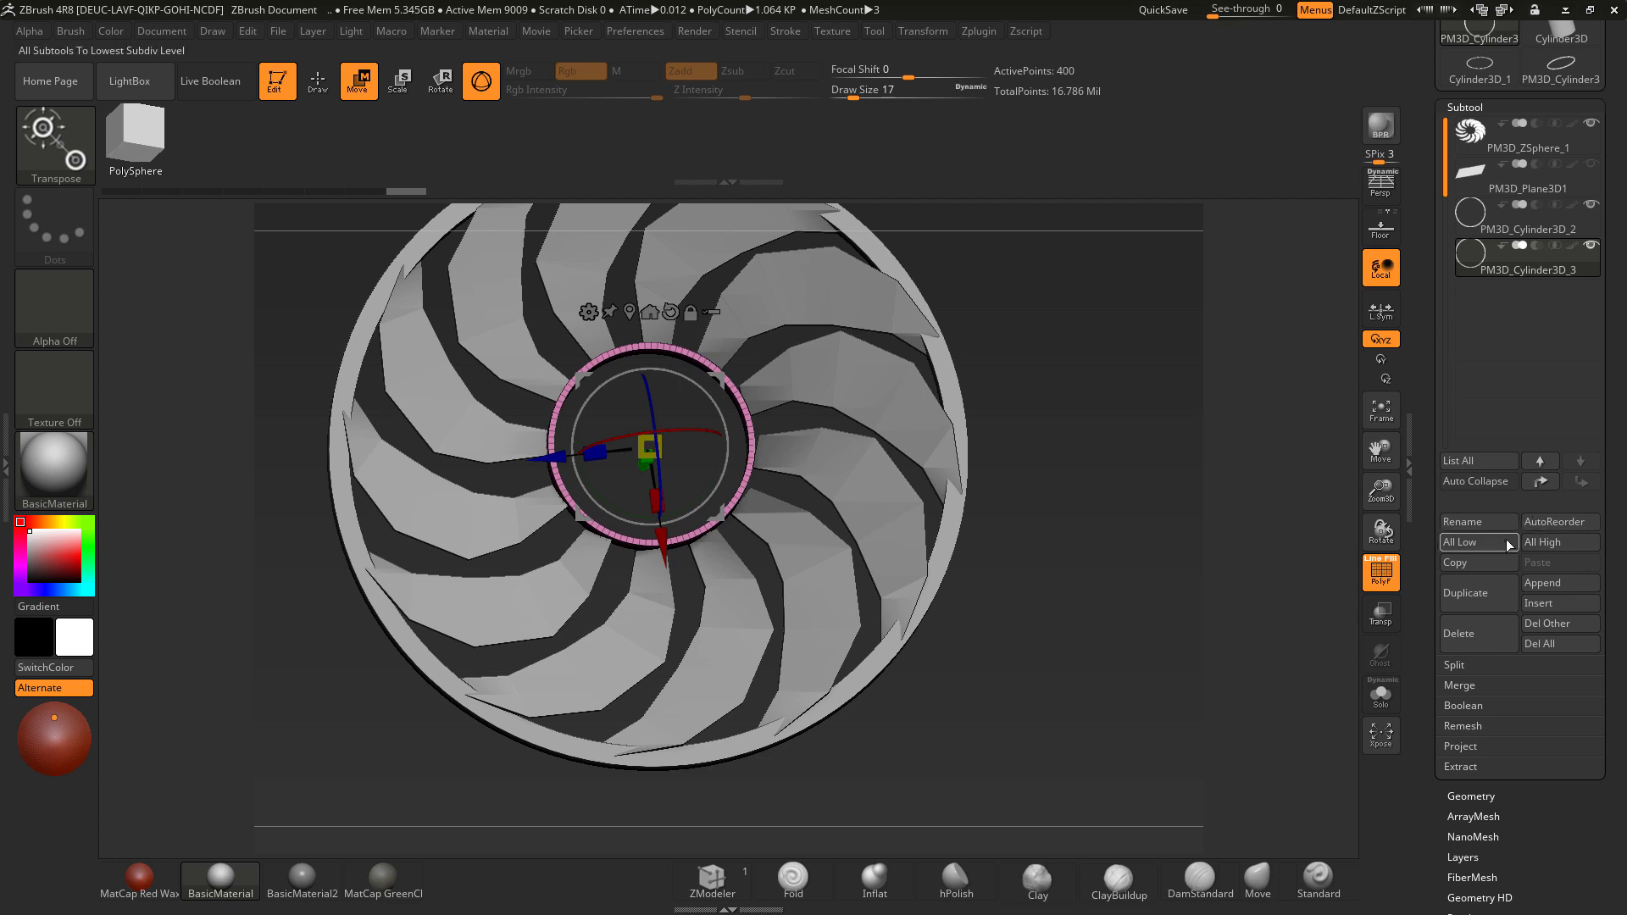
Step: Append a new Cylinder3D subtool, select it, and frame the whole fan
{"action": "left_click", "coordinate": [1533, 585]}
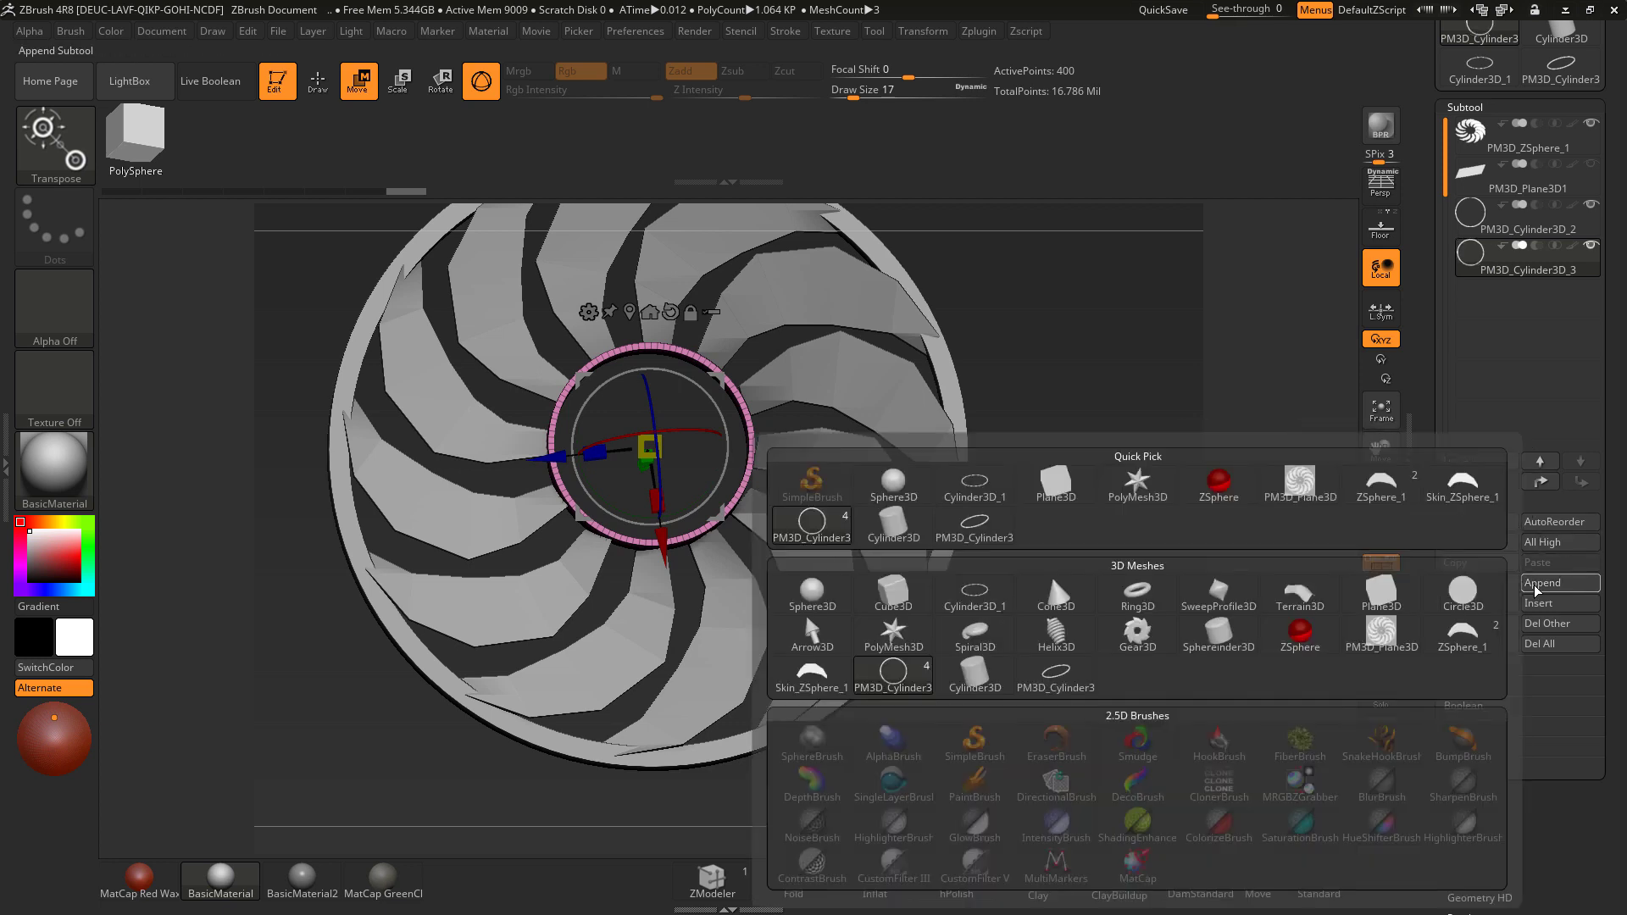
{"action": "left_click", "coordinate": [908, 526]}
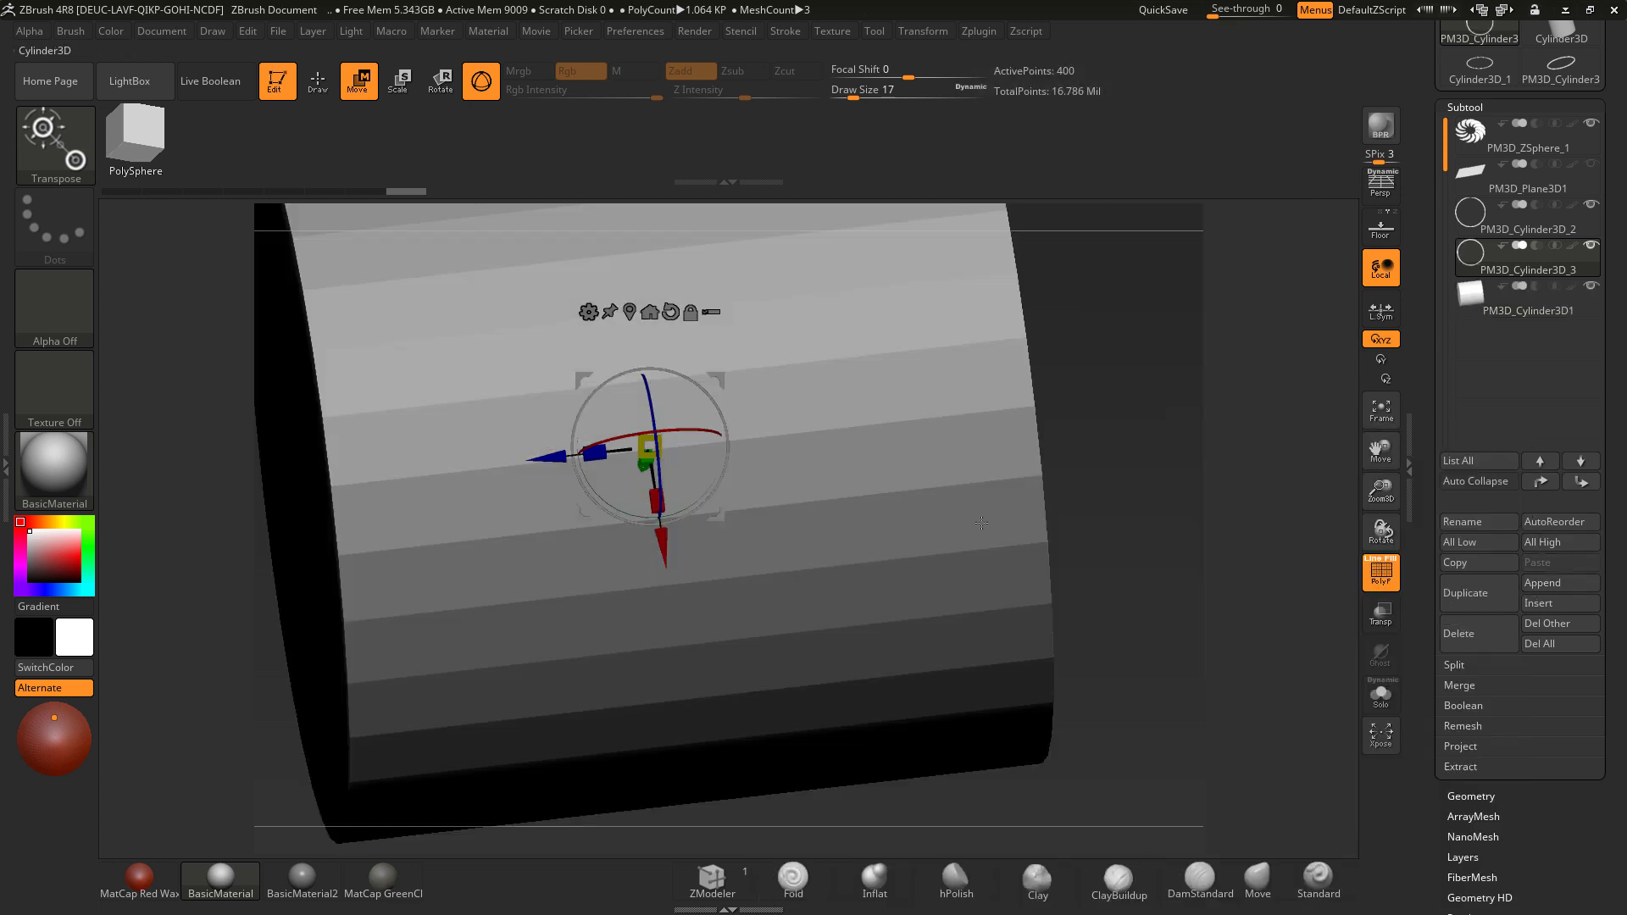
{"action": "left_click", "coordinate": [1454, 314]}
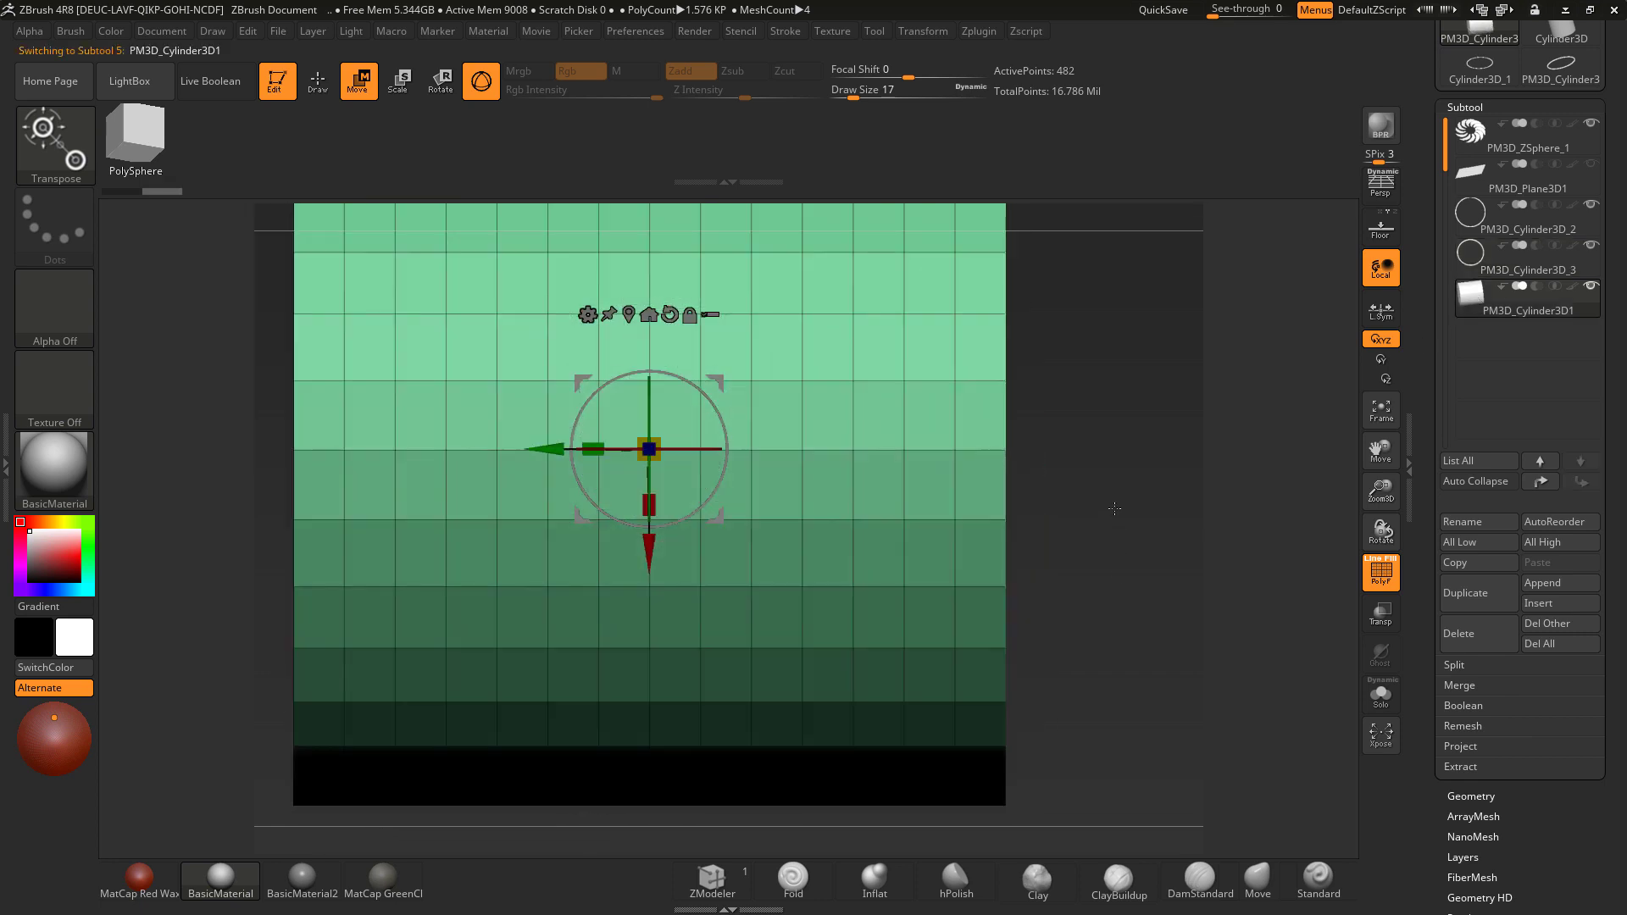
{"action": "key", "text": "f"}
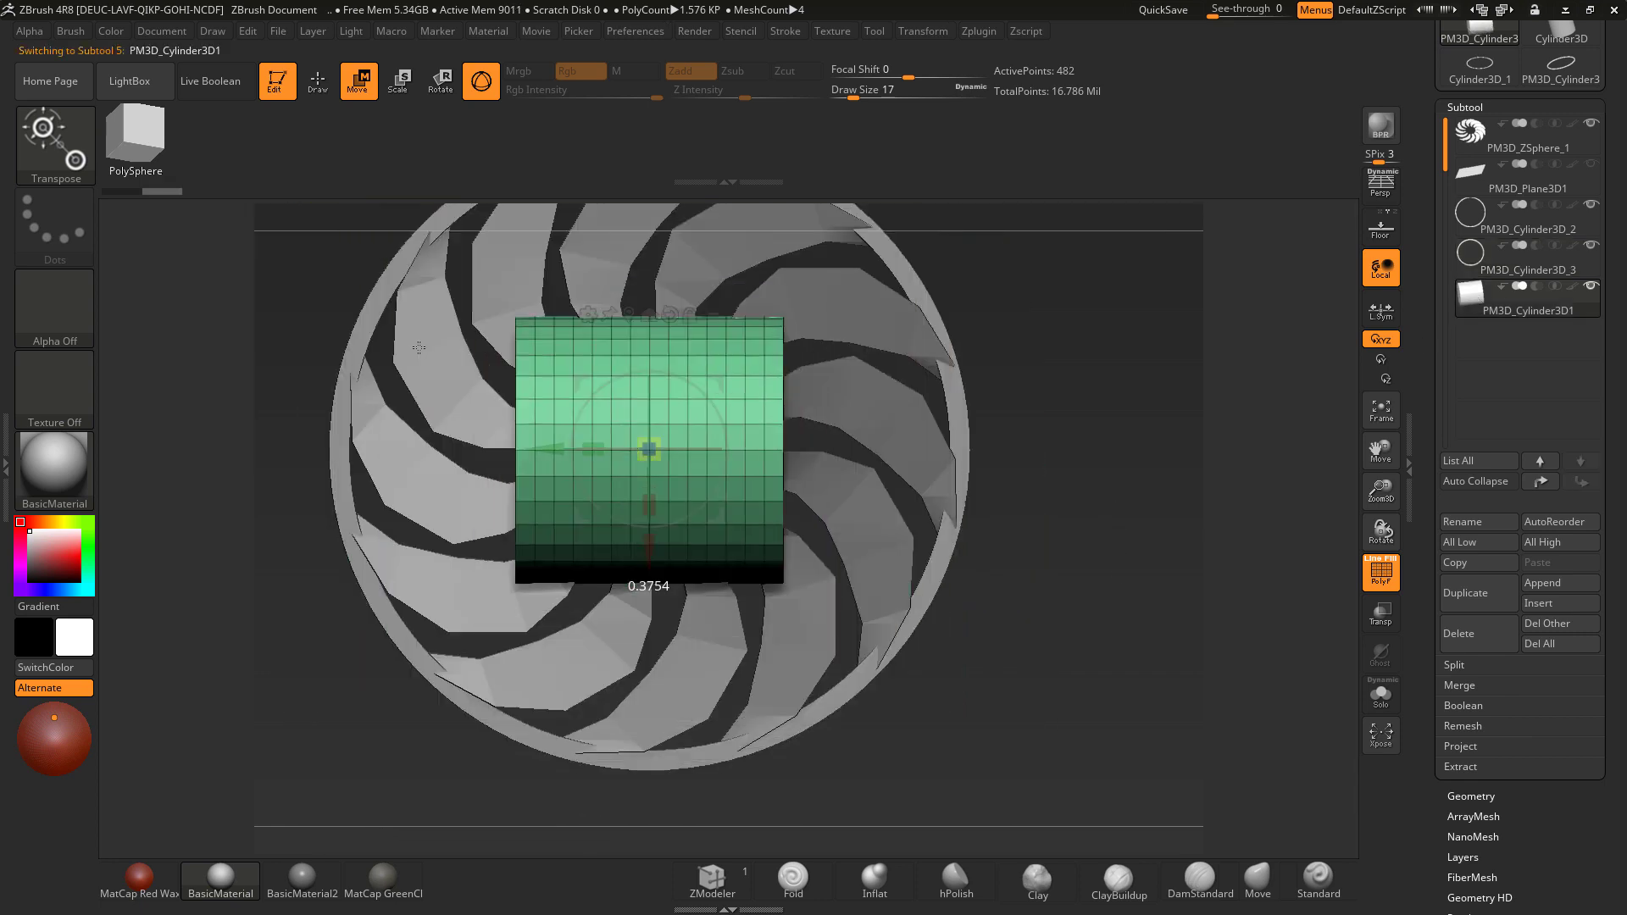
Step: Shrink the new cylinder into a flat disc and lift it to cap the hub
{"action": "left_click_drag", "start_coordinate": [526, 455], "coordinate": [760, 466]}
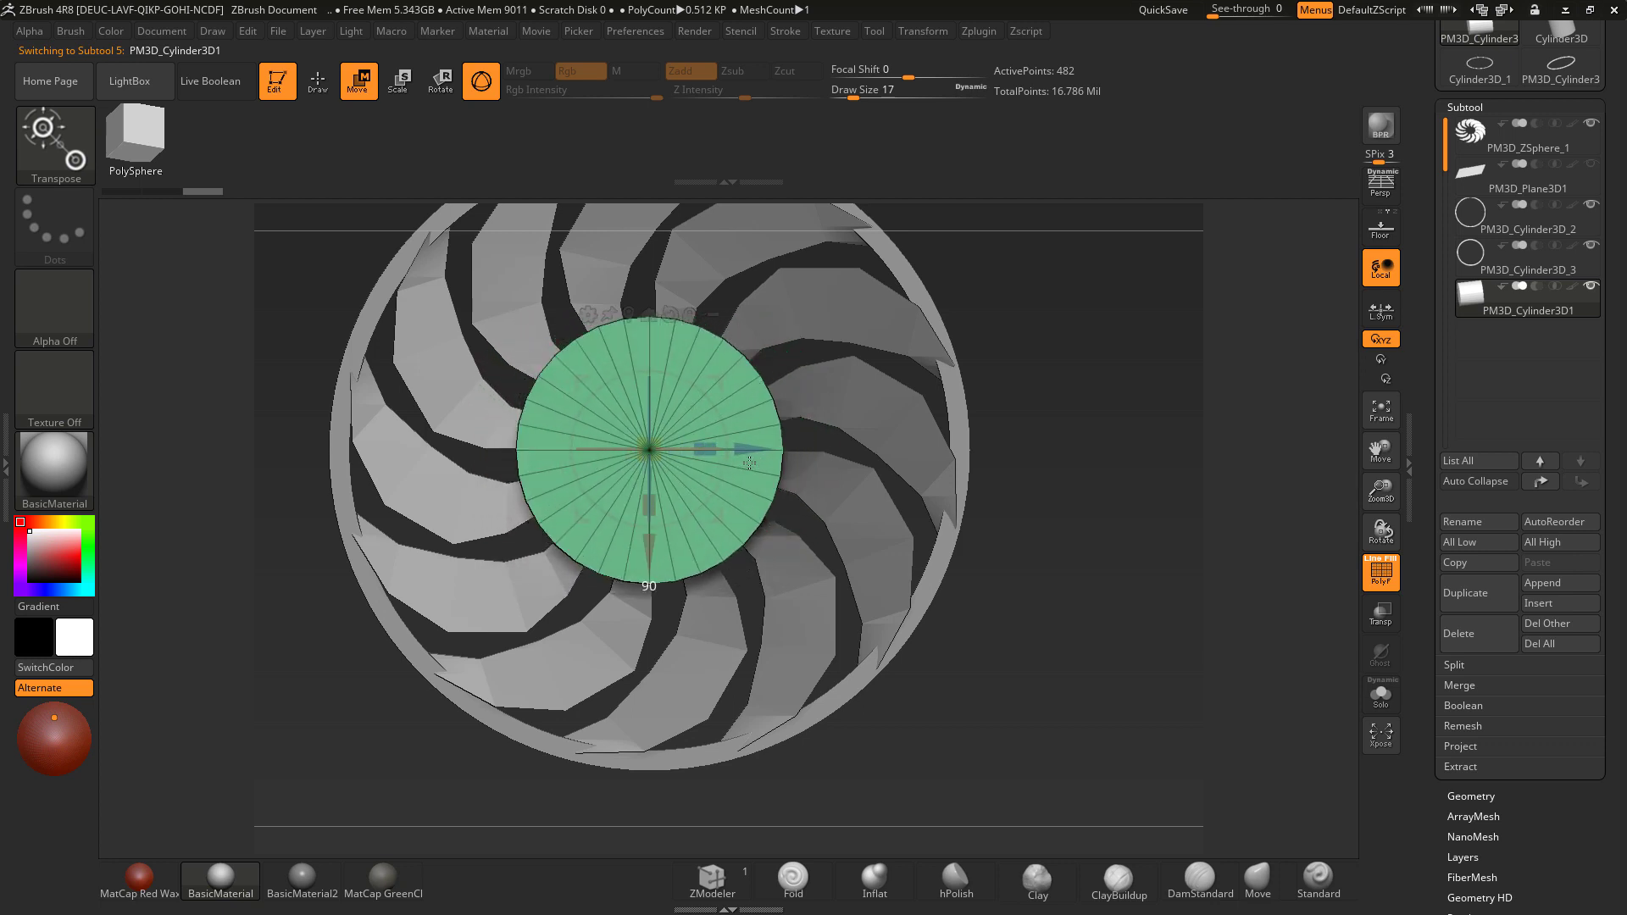
{"action": "mouse_move", "coordinate": [649, 450]}
{"action": "left_mouse_down"}
{"action": "mouse_move", "coordinate": [626, 431]}
{"action": "mouse_move", "coordinate": [664, 386]}
{"action": "mouse_move", "coordinate": [659, 464]}
{"action": "mouse_move", "coordinate": [649, 446]}
{"action": "left_mouse_up"}
{"action": "left_click_drag", "start_coordinate": [649, 356], "coordinate": [649, 332]}
{"action": "left_click_drag", "start_coordinate": [1163, 441], "coordinate": [1195, 508]}
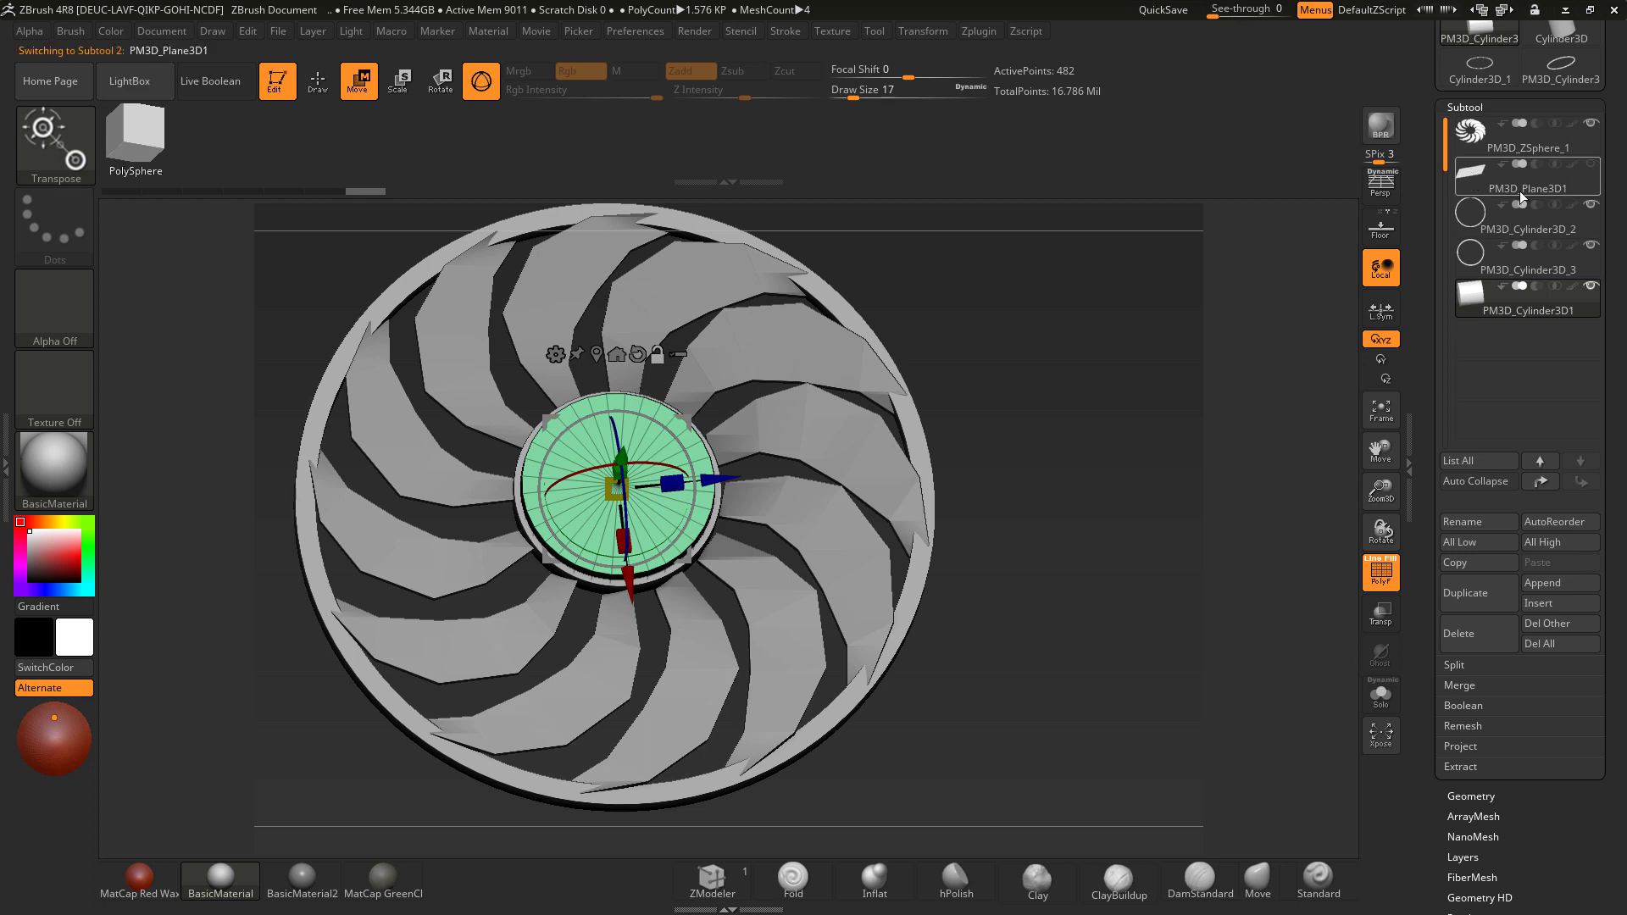
Step: Delete the leftover PM3D_Plane3D1 subtool and make the PM3D_ZSphere_1 blade mesh active
{"action": "left_click", "coordinate": [1553, 536]}
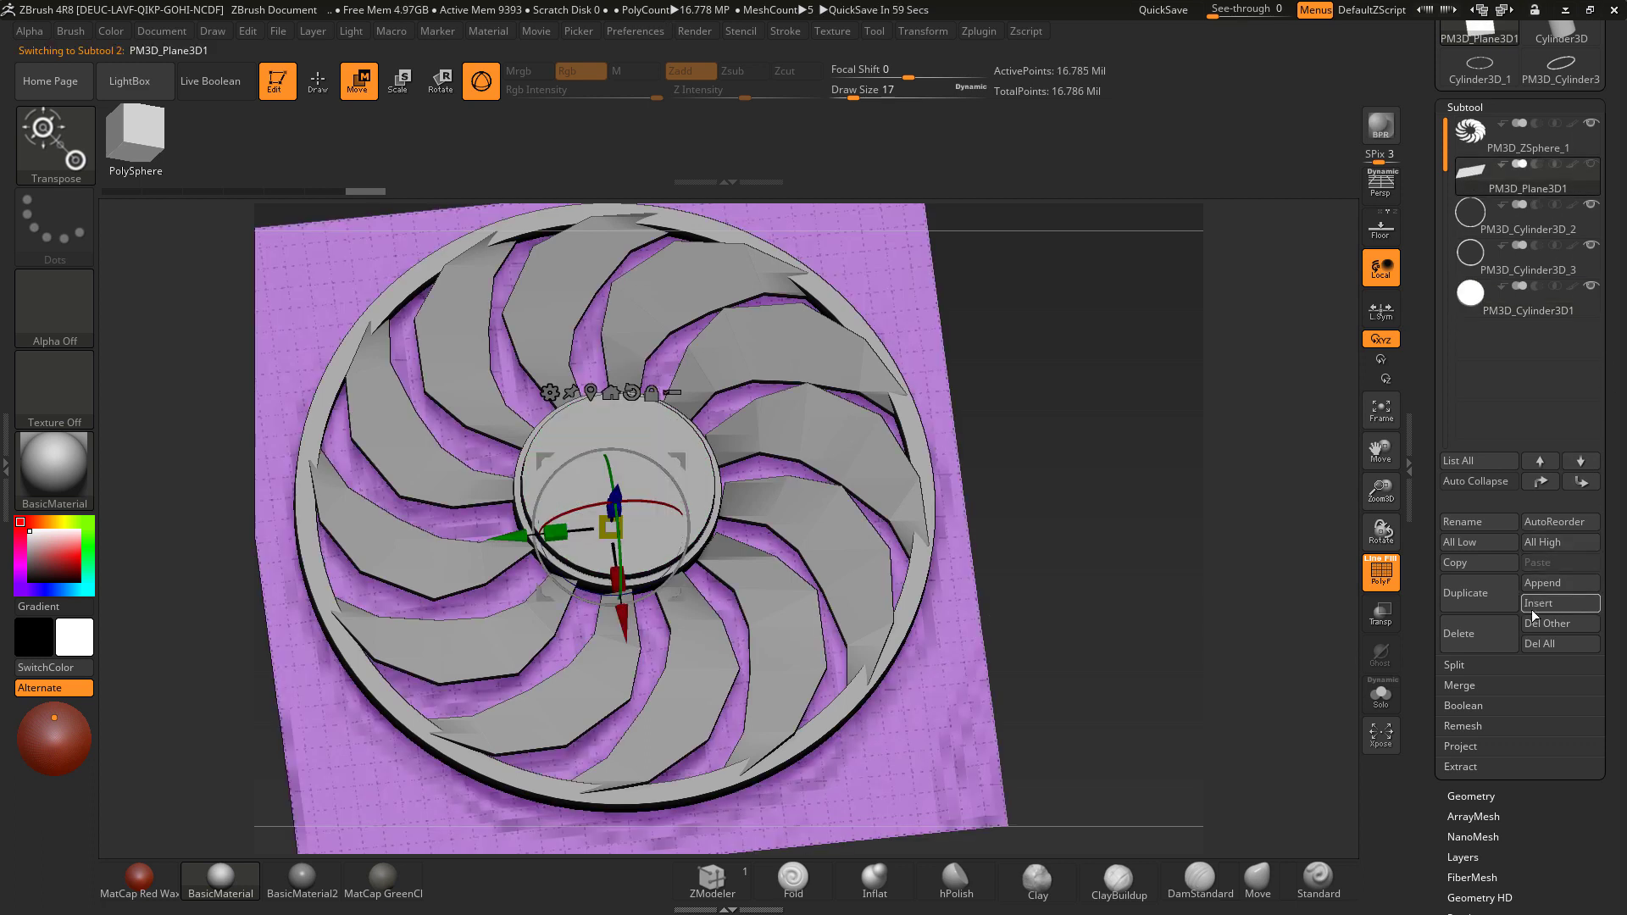
{"action": "left_click", "coordinate": [1473, 638]}
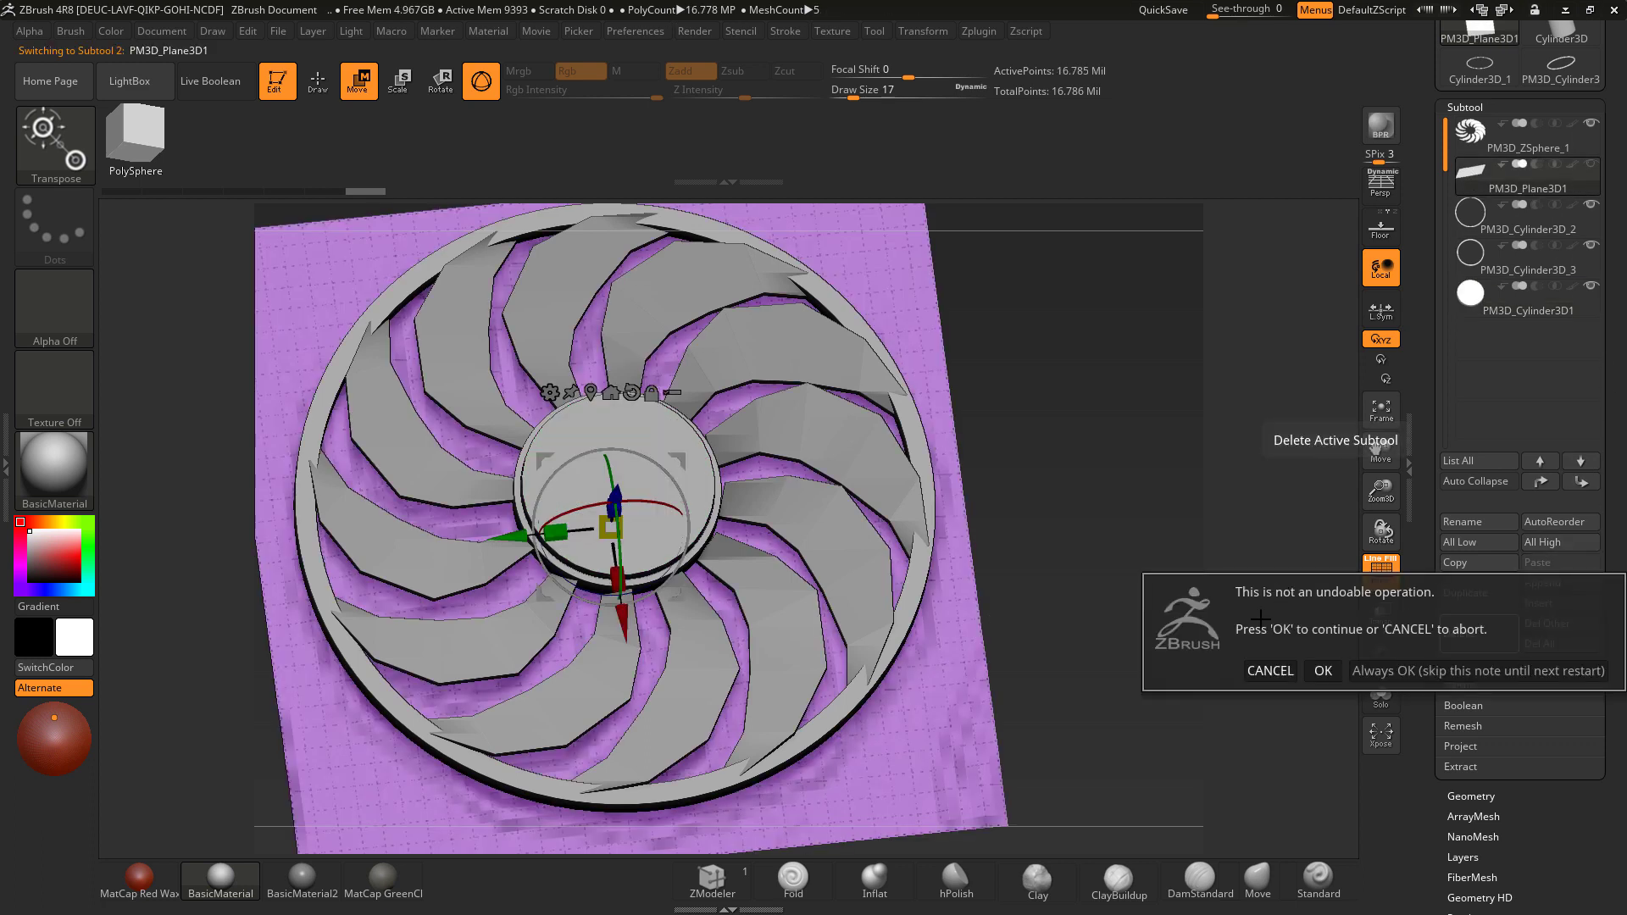
{"action": "left_click", "coordinate": [1329, 671]}
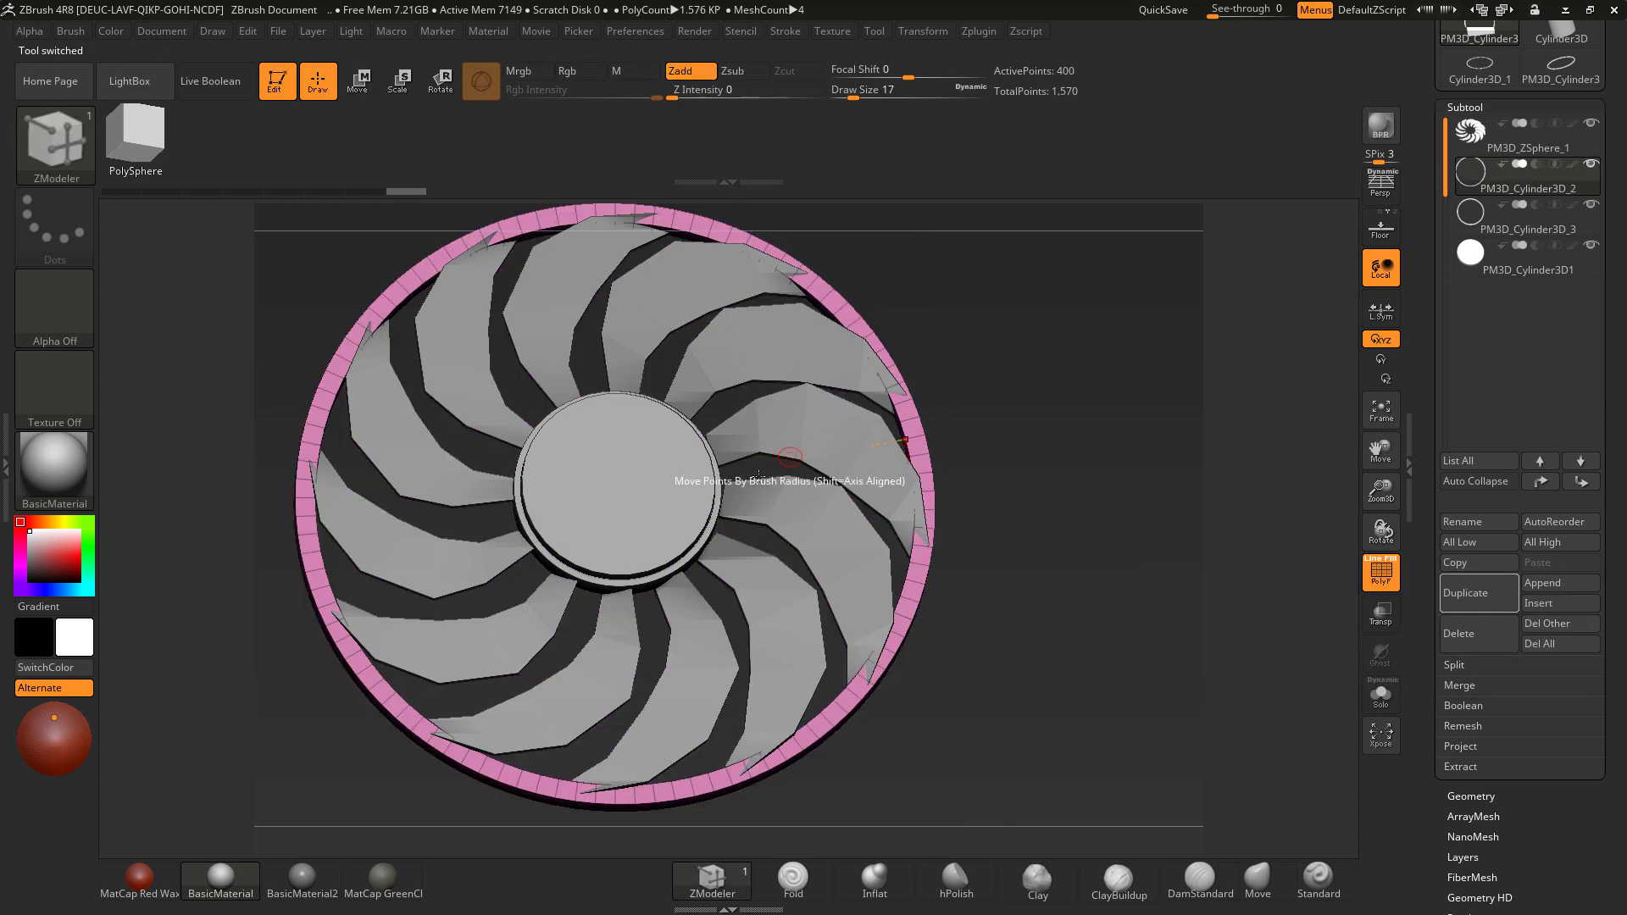
{"action": "left_click", "coordinate": [1517, 140]}
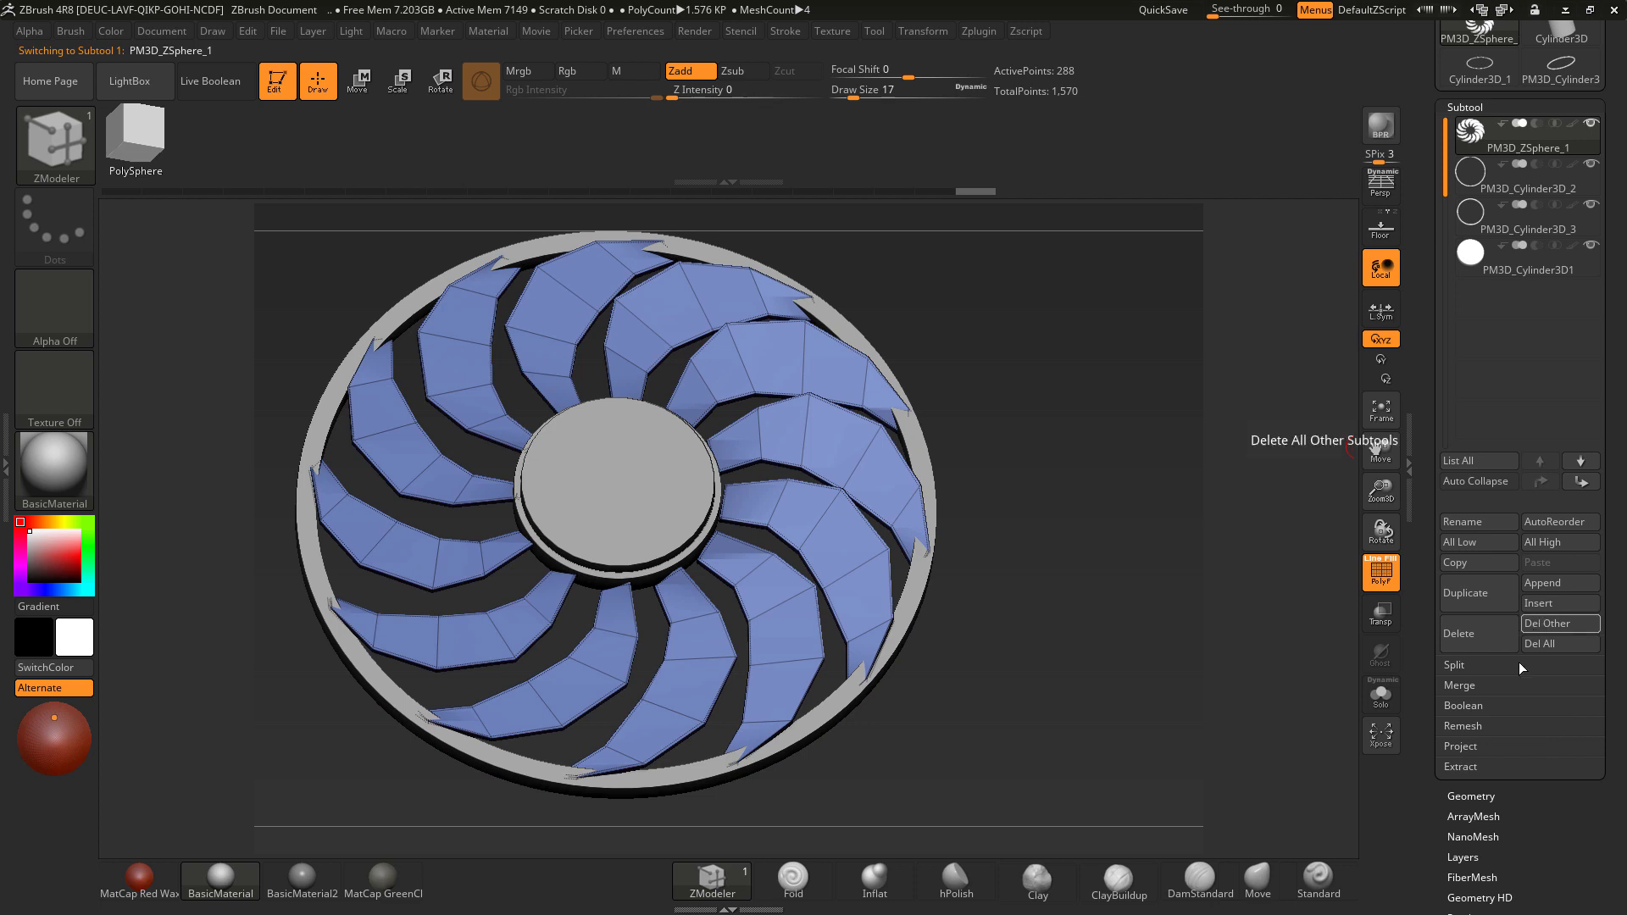
{"action": "left_click", "coordinate": [1458, 685]}
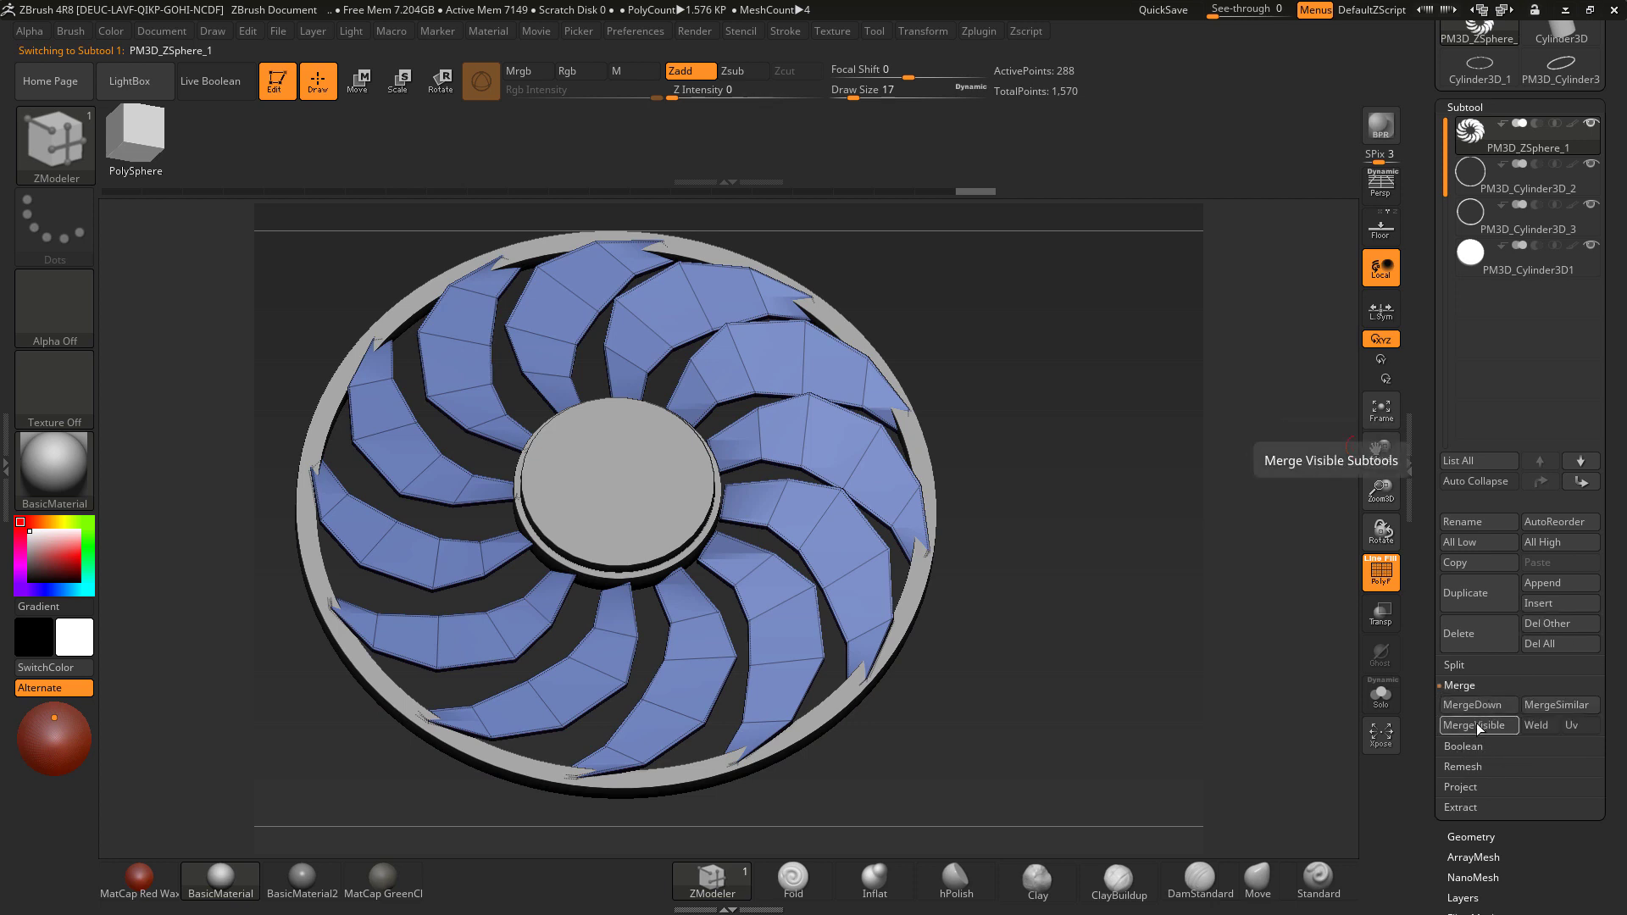
Step: Merge the blades, rim, inner ring and hub disc into one 1,570-point PM3D_ZSphere_1 subtool
{"action": "left_click", "coordinate": [1476, 724]}
{"action": "left_click", "coordinate": [1468, 746]}
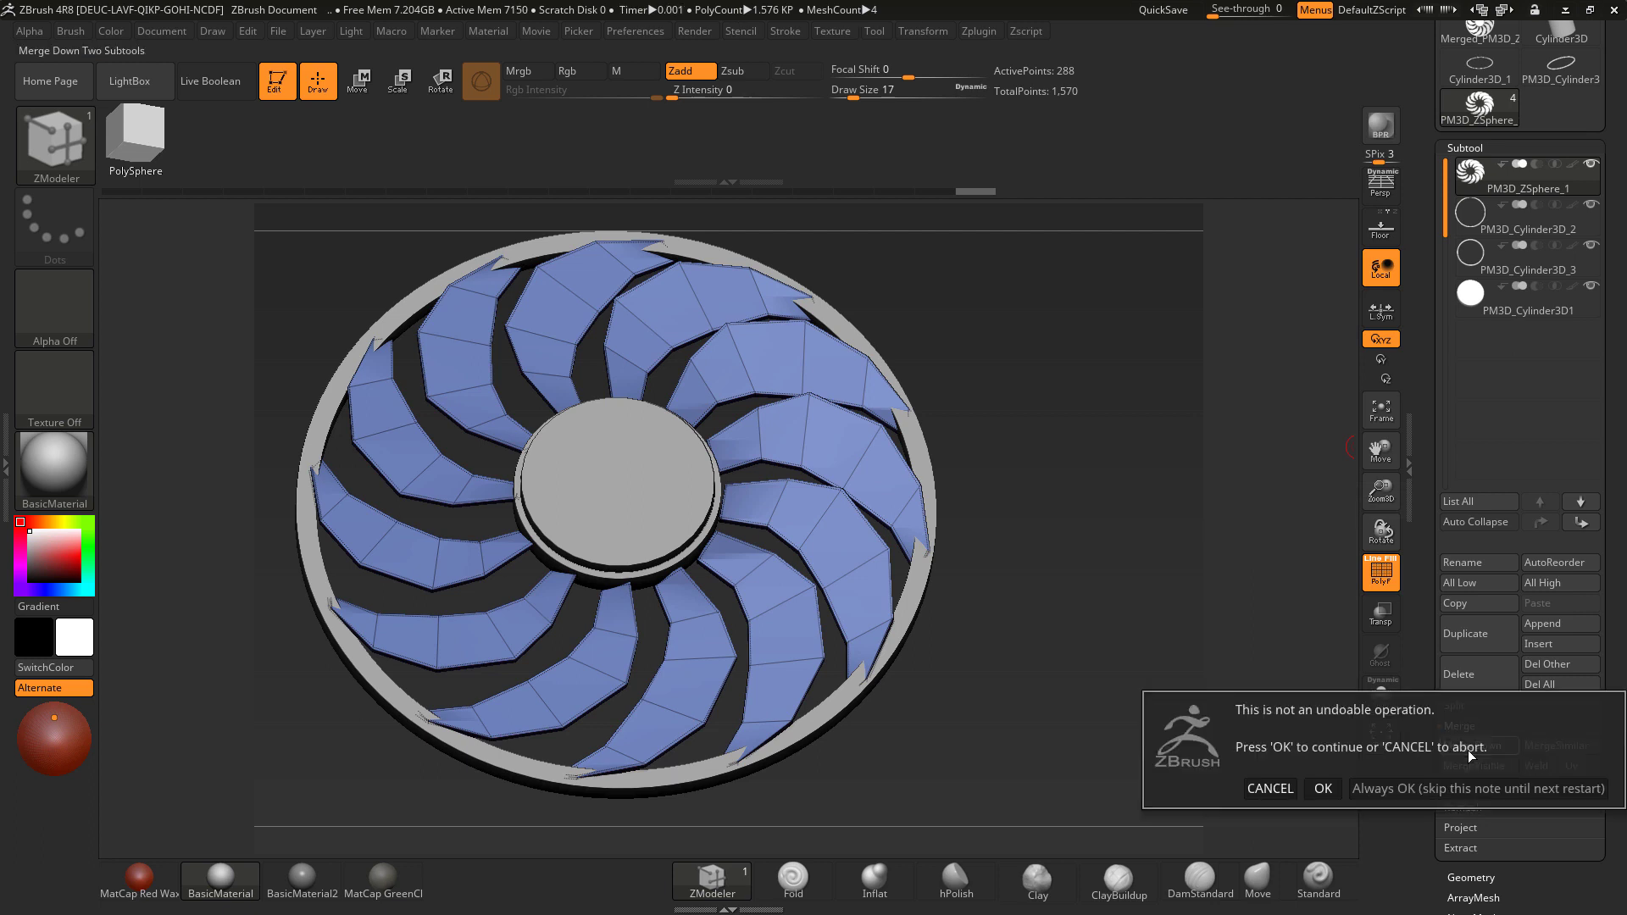
{"action": "left_click", "coordinate": [1329, 789]}
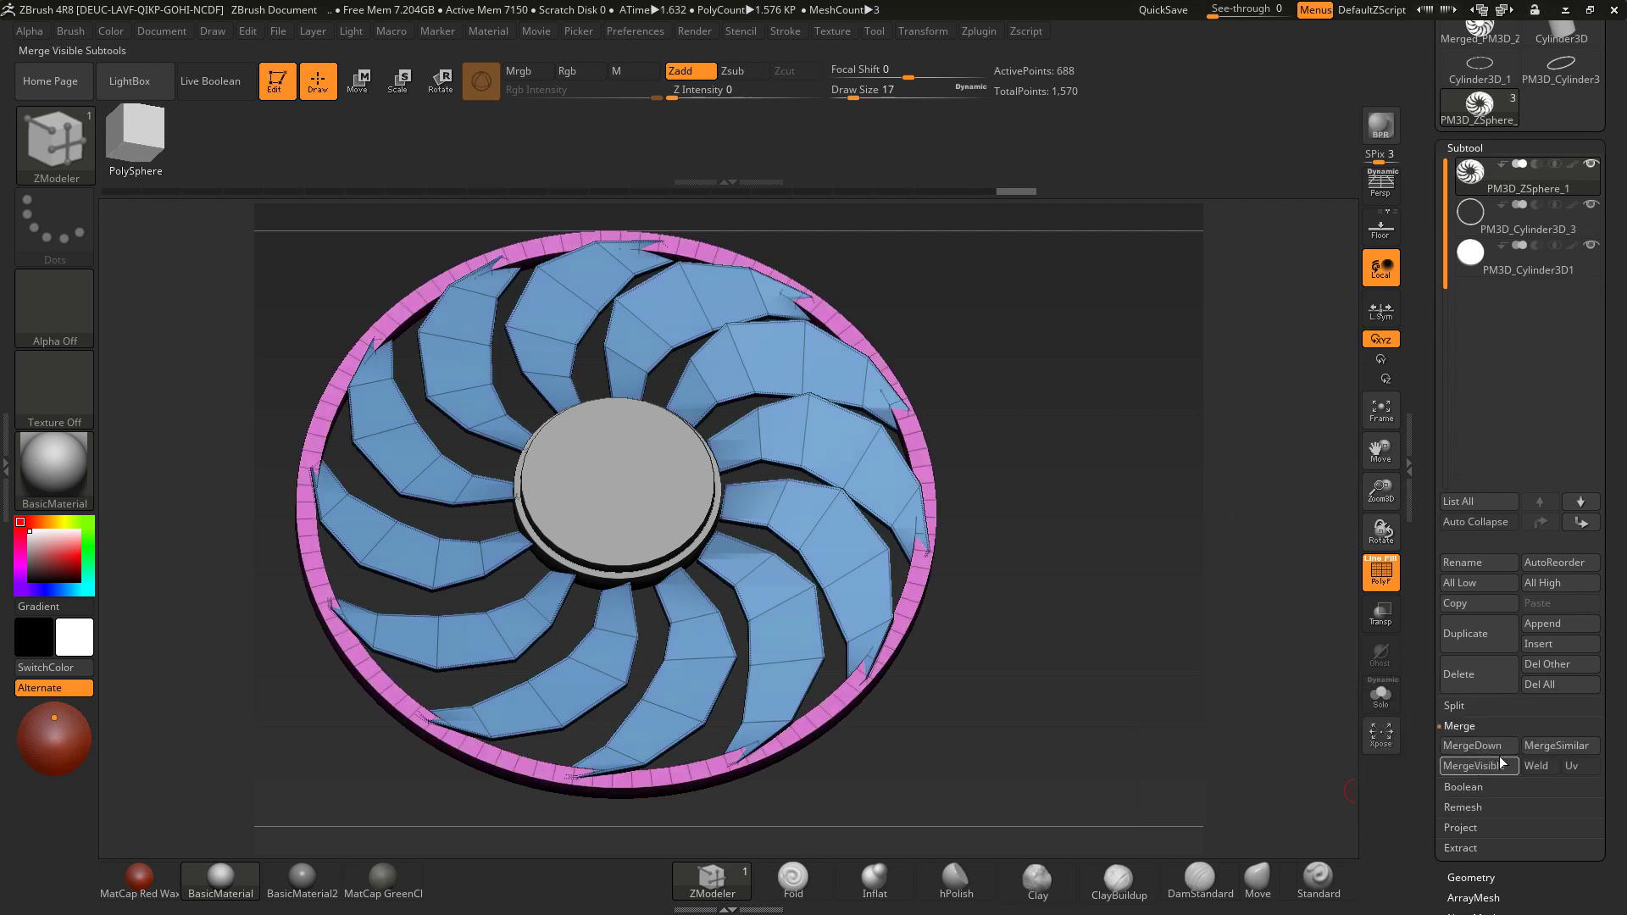
{"action": "left_click", "coordinate": [1478, 746]}
{"action": "left_click", "coordinate": [1325, 781]}
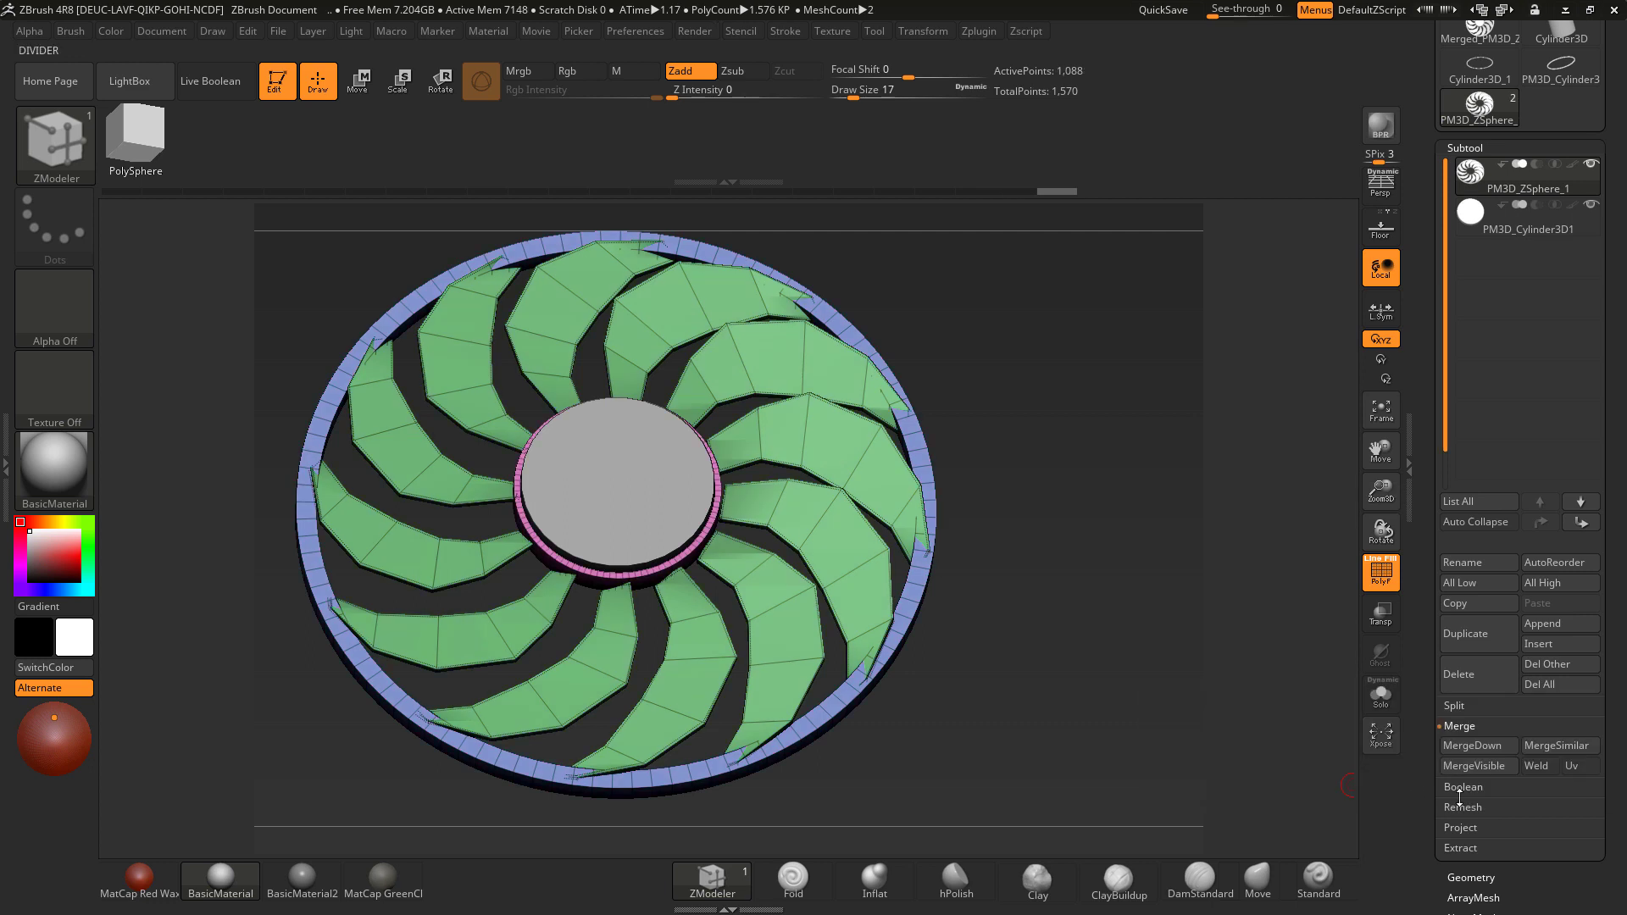
{"action": "left_click", "coordinate": [1479, 747]}
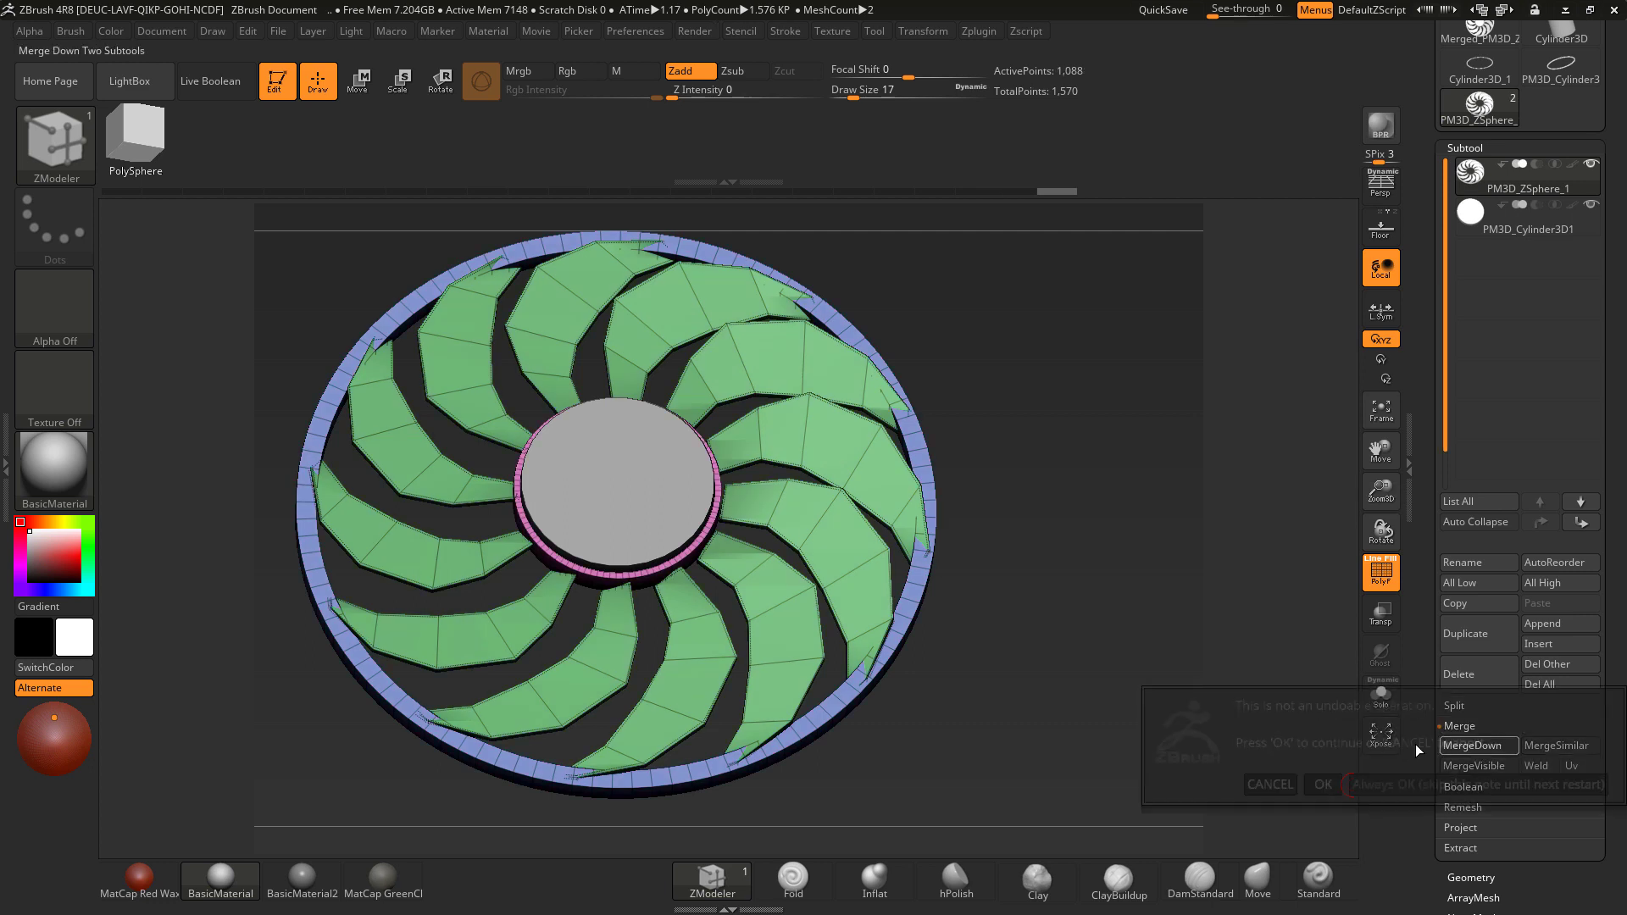
{"action": "left_click", "coordinate": [1324, 784]}
{"action": "left_click_drag", "start_coordinate": [1121, 634], "coordinate": [1322, 718]}
{"action": "left_click_drag", "start_coordinate": [1615, 822], "coordinate": [1615, 695]}
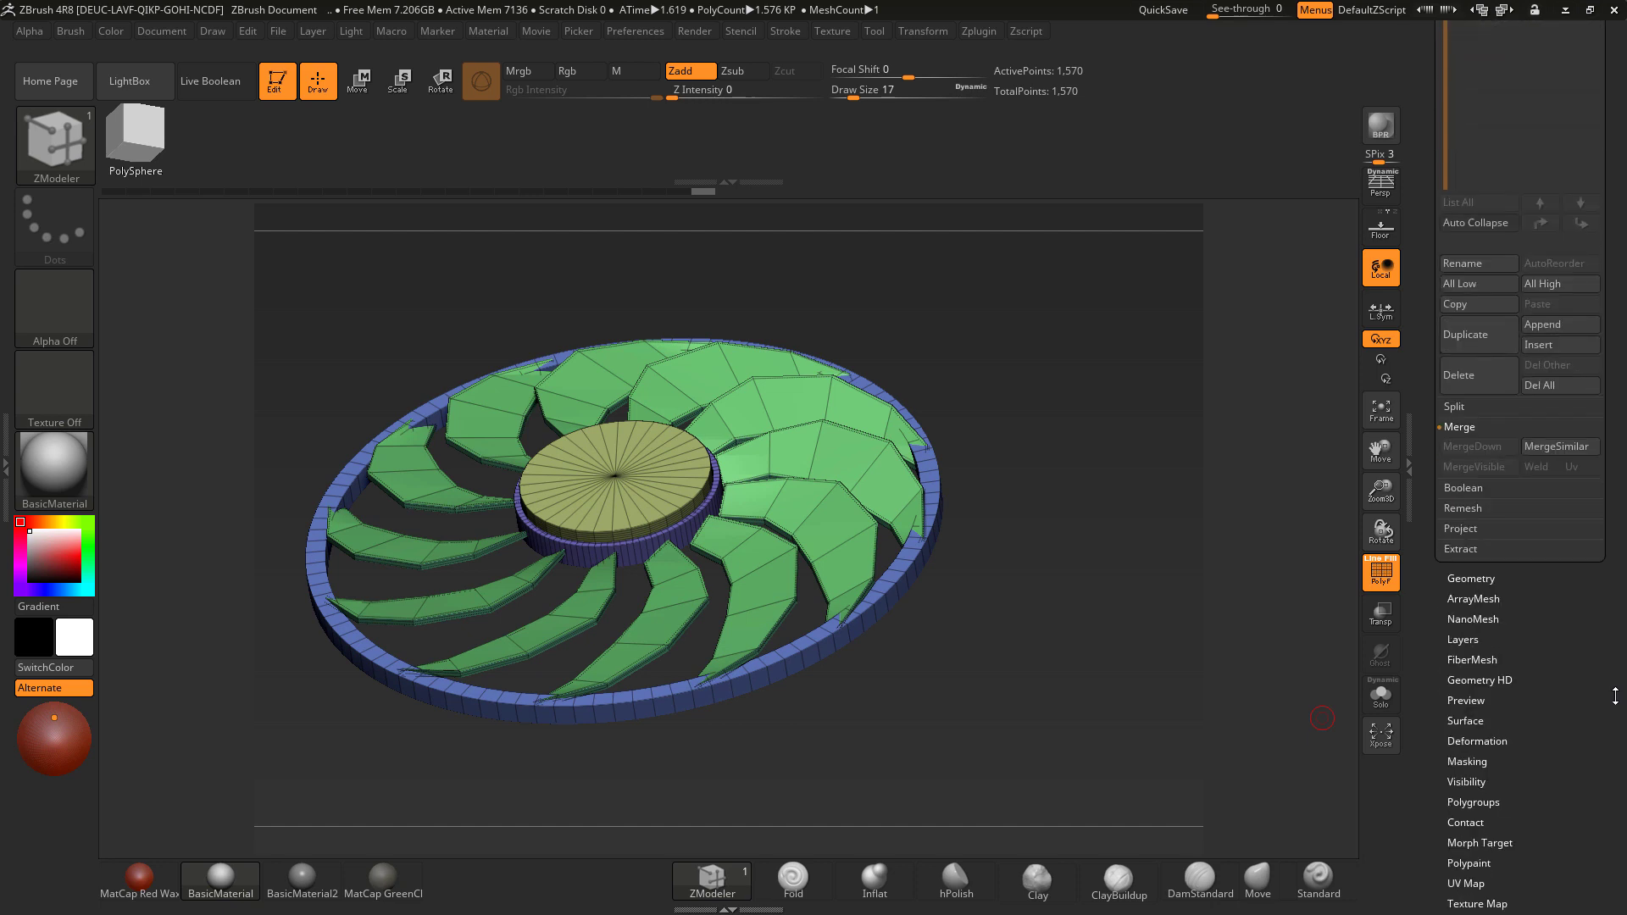
Step: Set the merged fan's DynaMesh Resolution to 1000 under Tool > Geometry
{"action": "left_click", "coordinate": [1541, 661]}
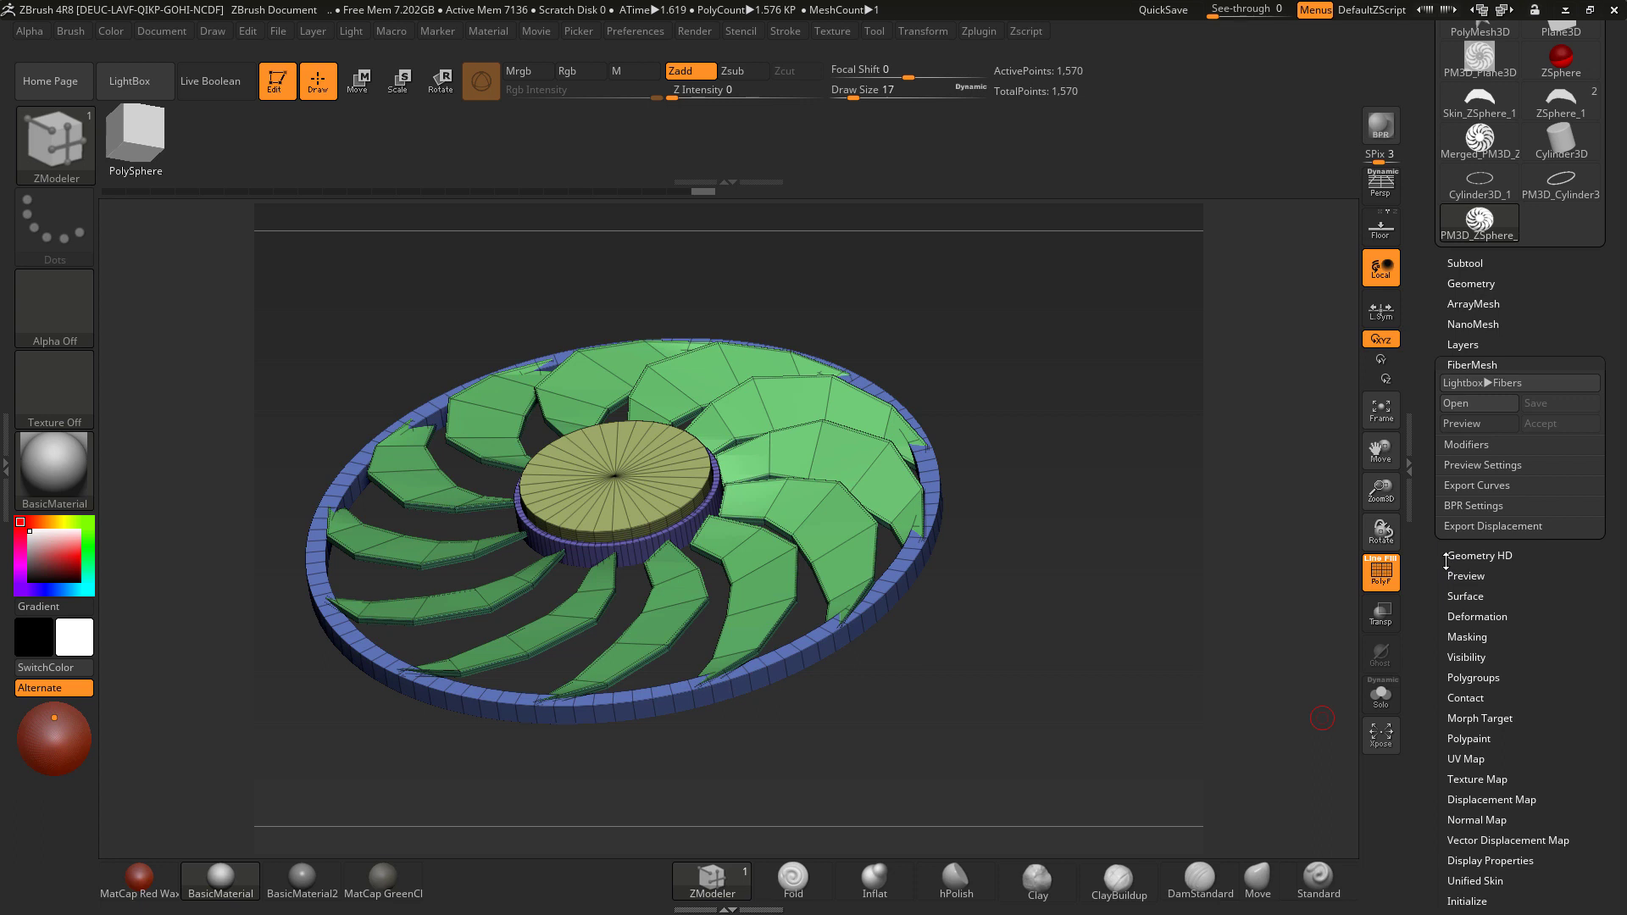
{"action": "left_click_drag", "start_coordinate": [1543, 705], "coordinate": [1538, 648]}
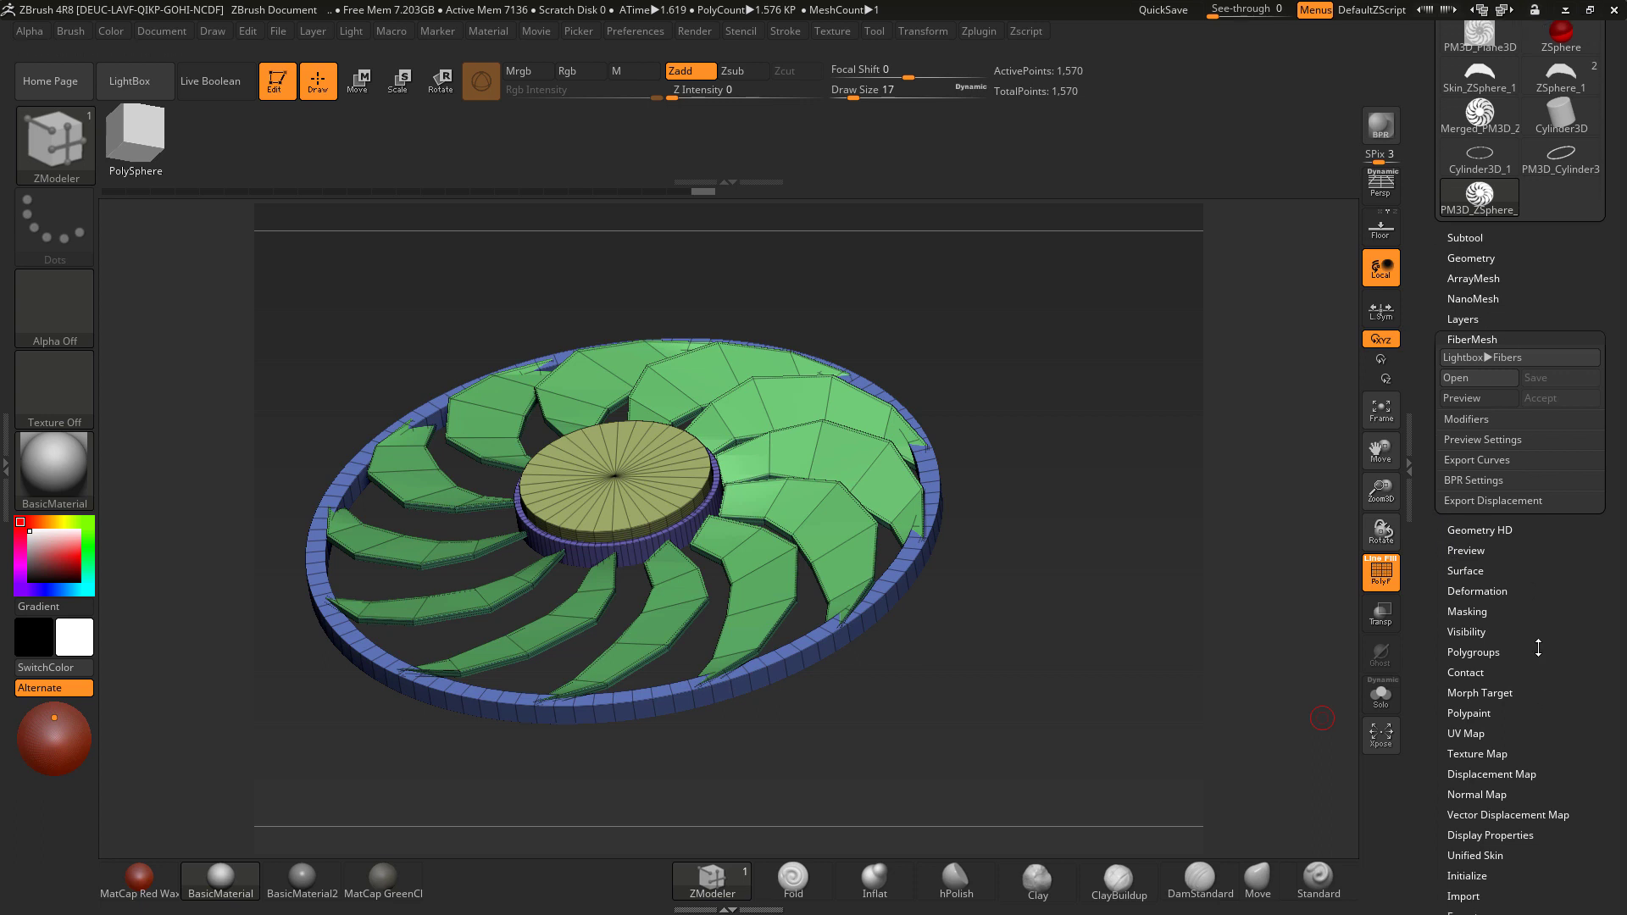
{"action": "left_click", "coordinate": [1467, 260]}
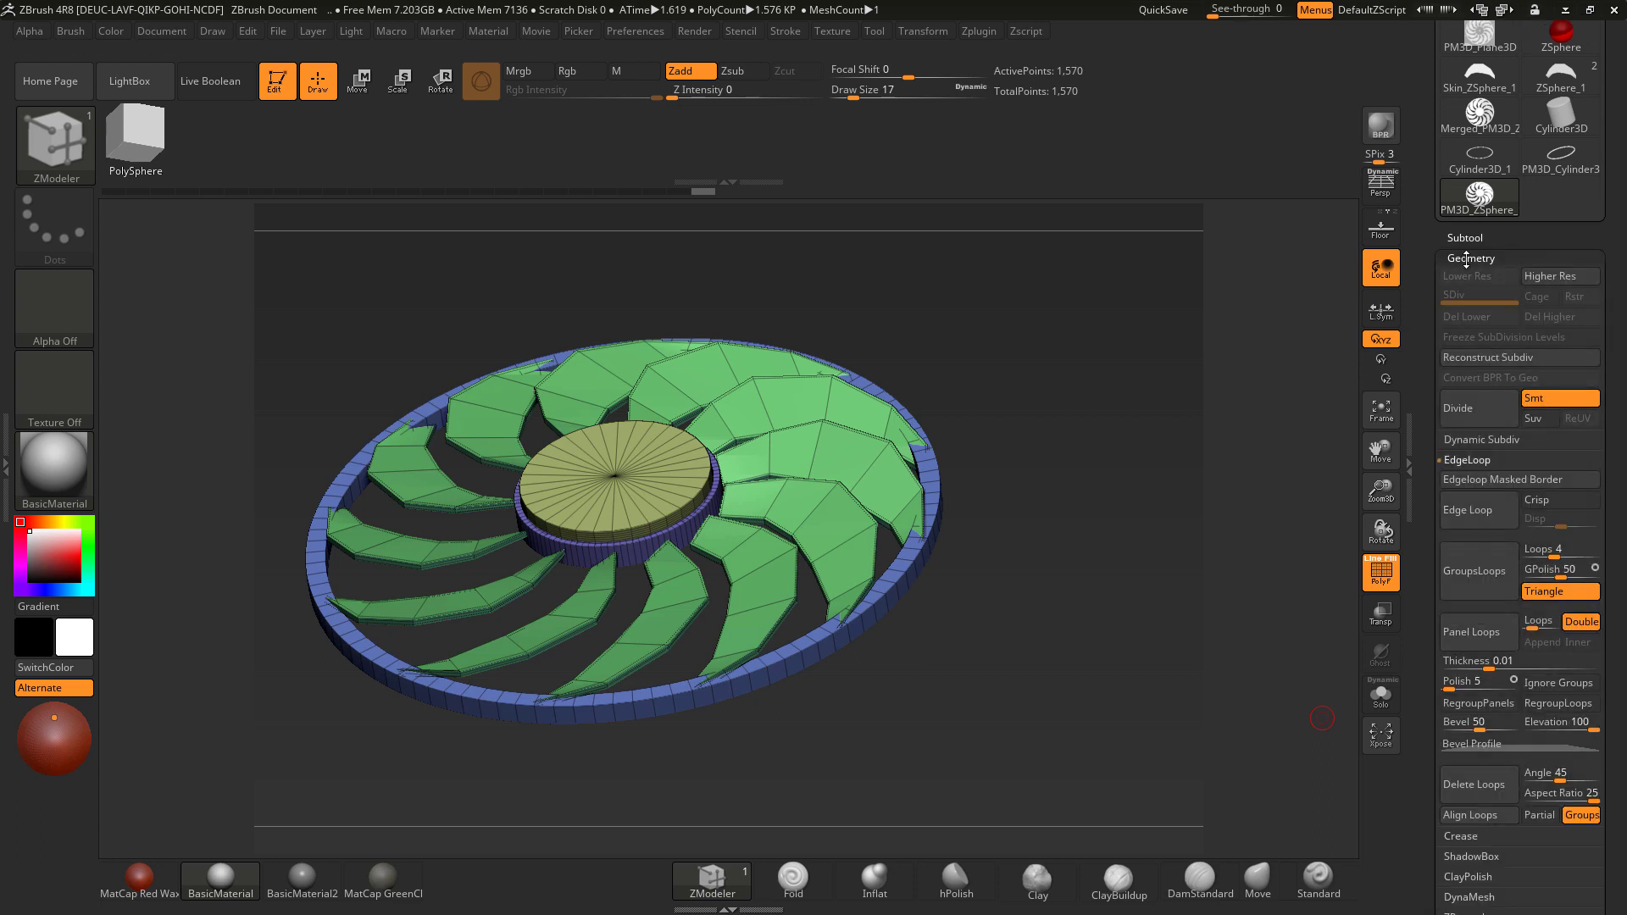
{"action": "left_click_drag", "start_coordinate": [1620, 765], "coordinate": [1624, 646]}
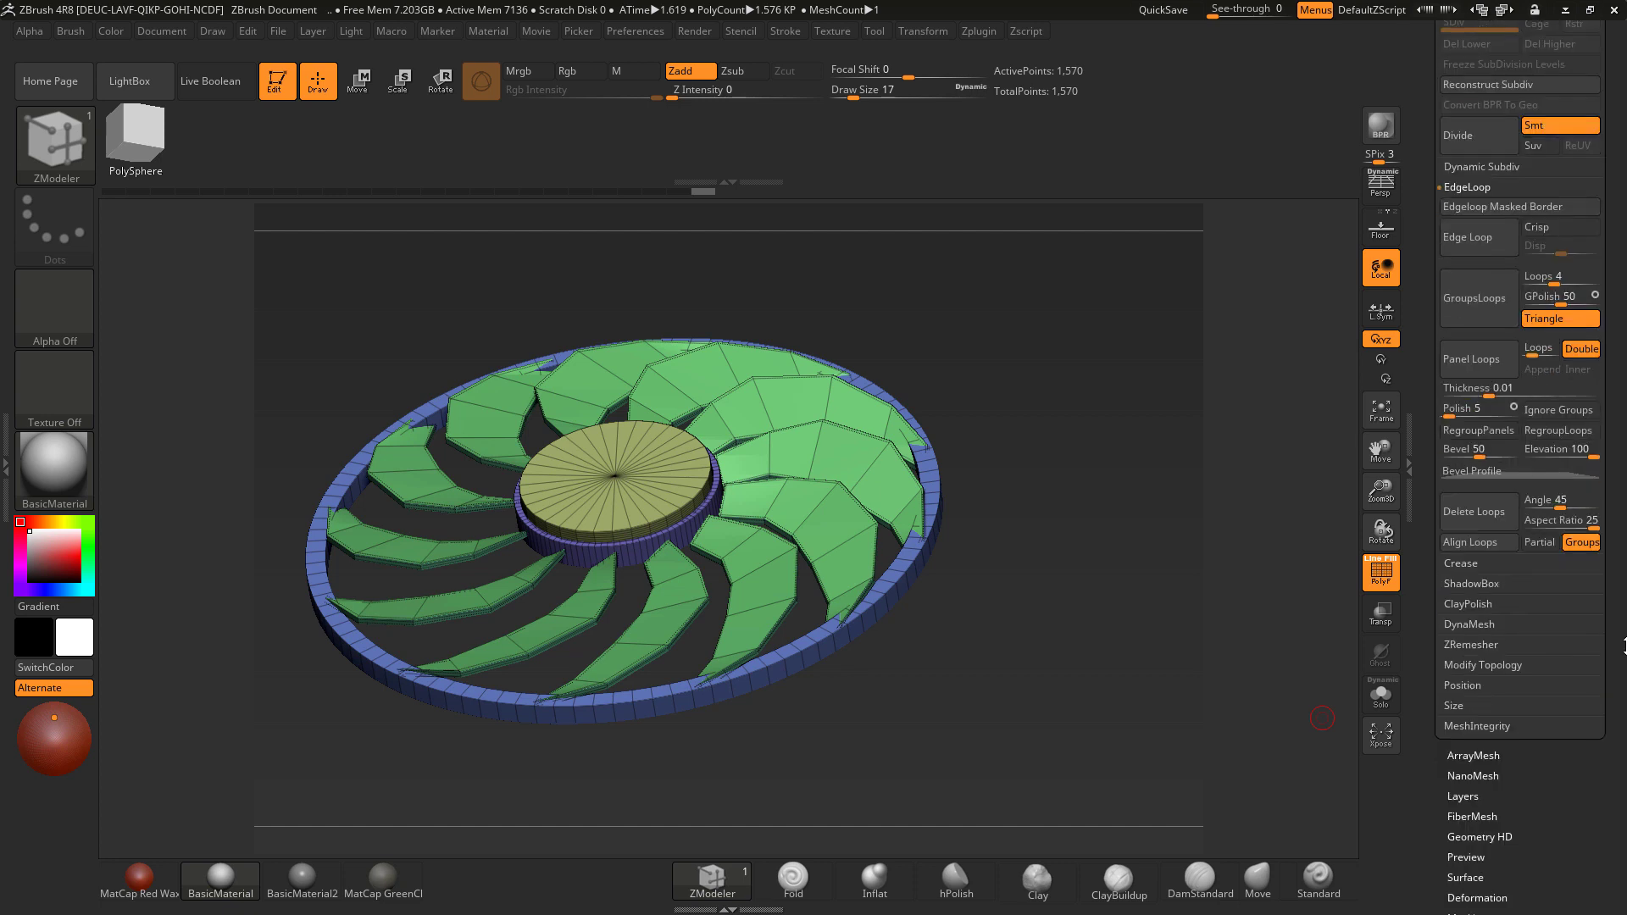
{"action": "left_click", "coordinate": [1487, 628]}
{"action": "left_click", "coordinate": [1452, 326]}
{"action": "type", "text": "10"}
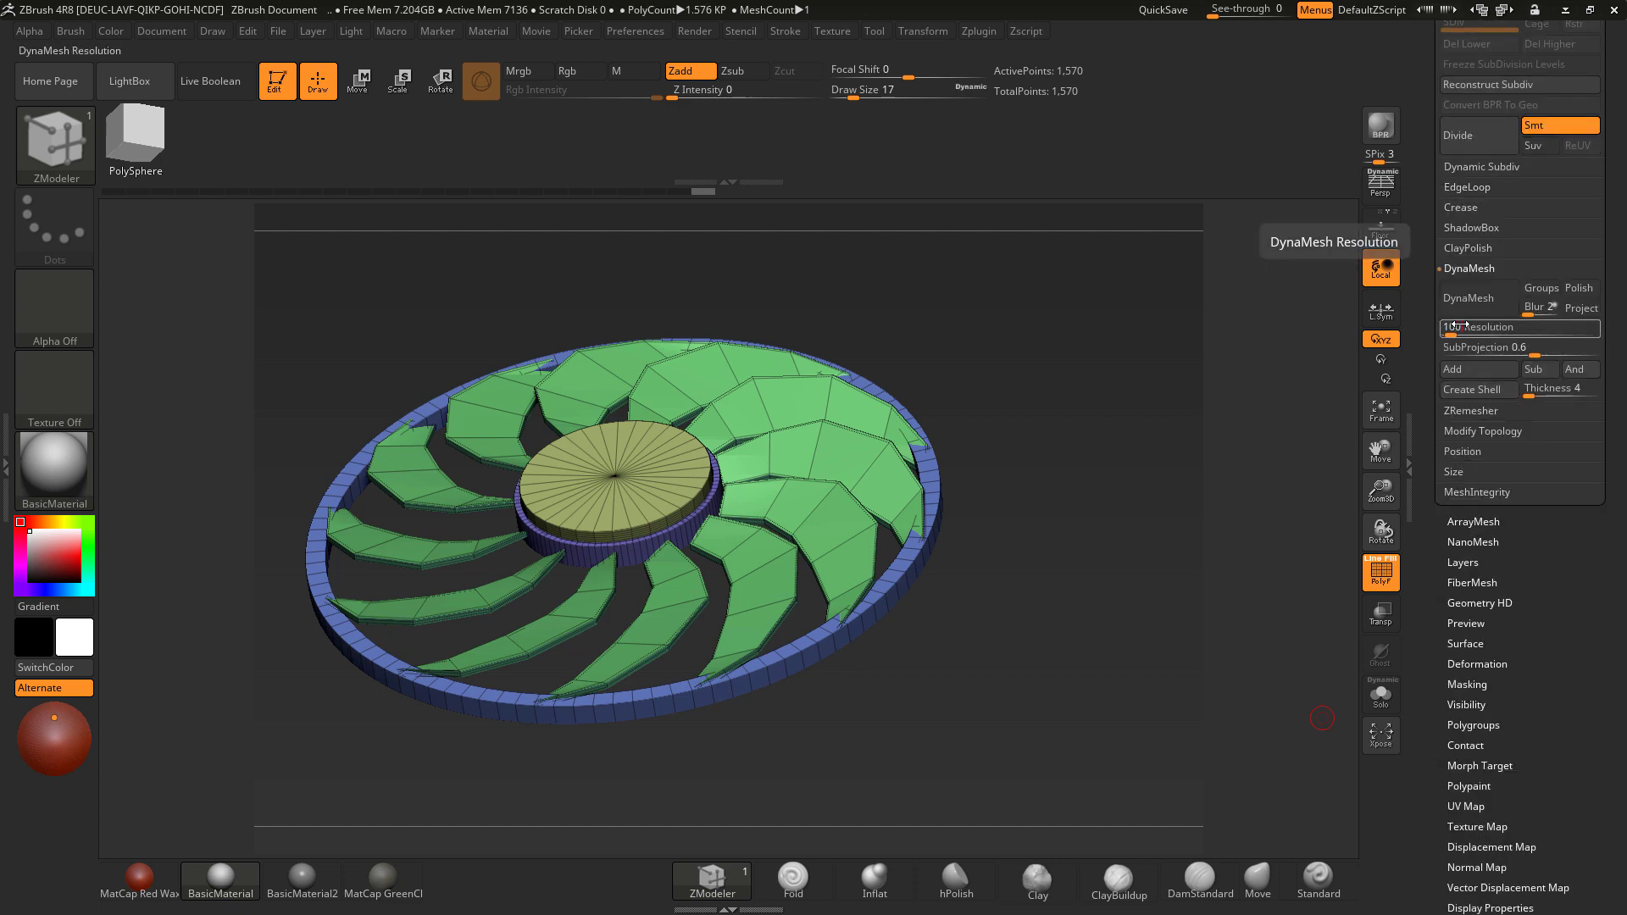
{"action": "type", "text": "00"}
{"action": "left_click", "coordinate": [1489, 349]}
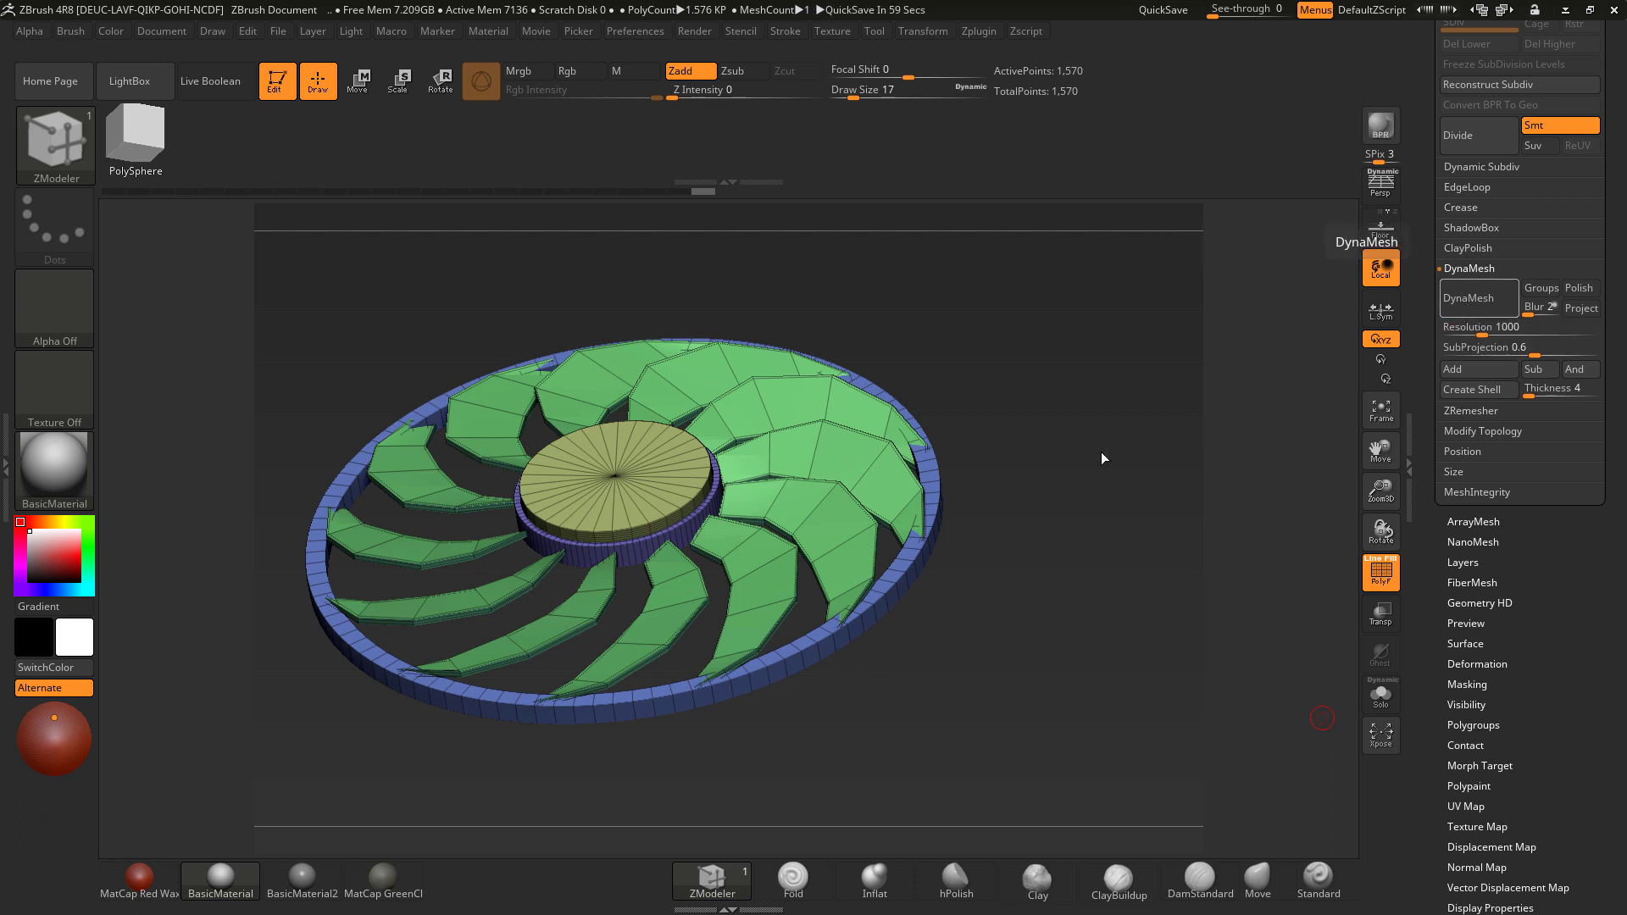
Step: DynaMesh the merged fan into one mesh of about 1.276 million points, with PolyF off
{"action": "left_click_drag", "start_coordinate": [1108, 462], "coordinate": [1054, 625]}
{"action": "left_click", "coordinate": [1385, 566]}
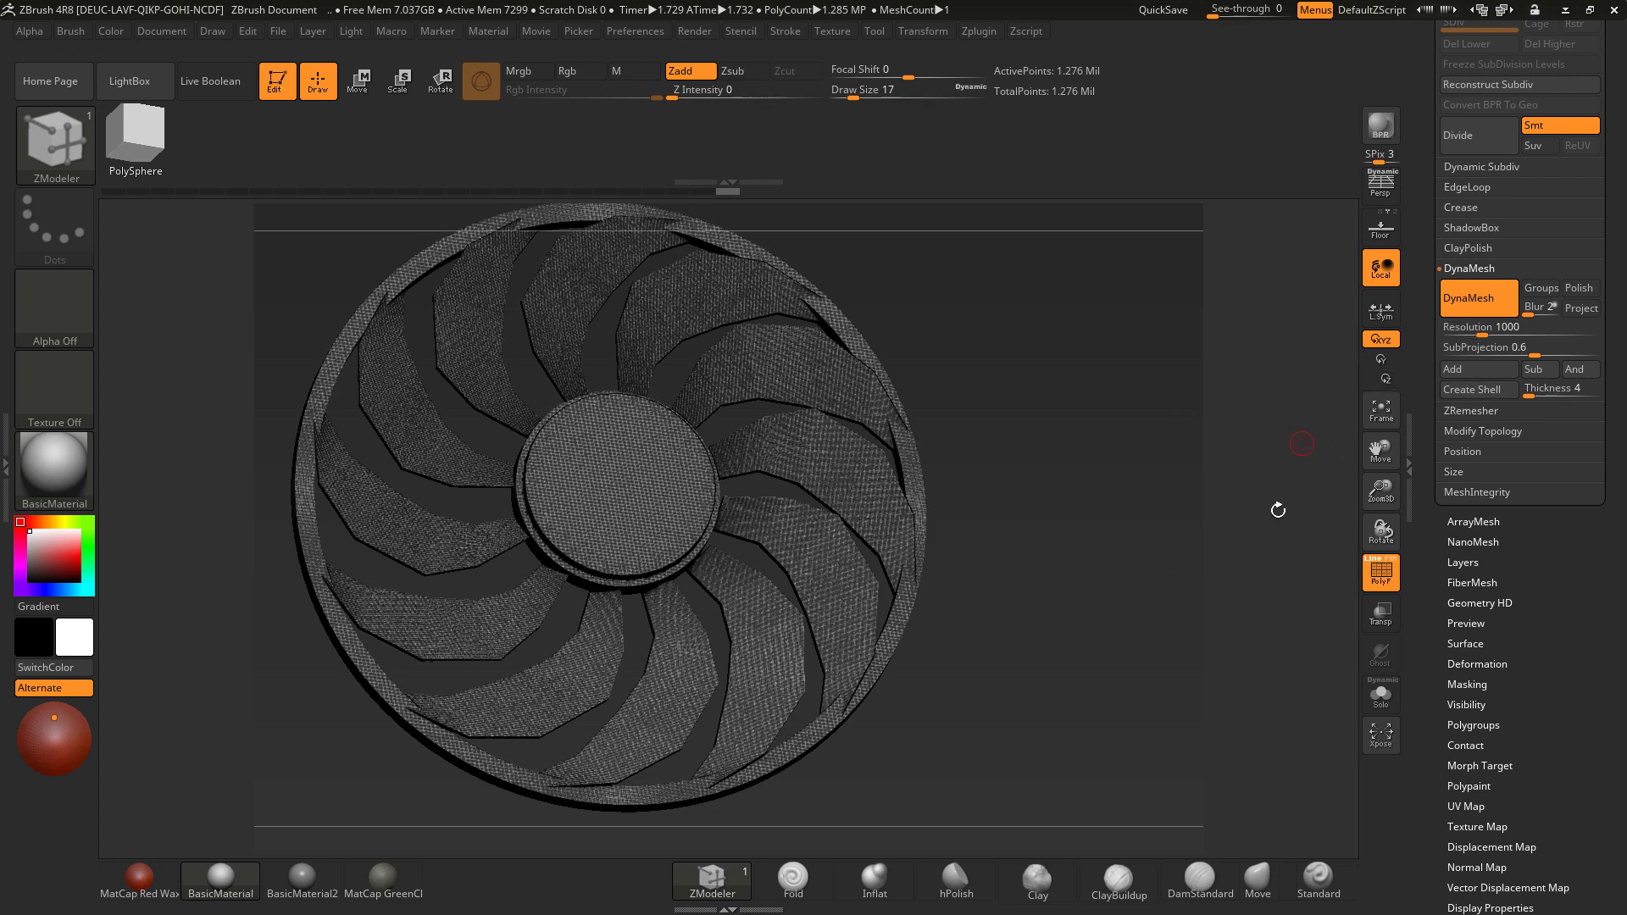
{"action": "left_click", "coordinate": [1380, 576]}
Step: Orbit the remeshed fan, briefly showing the wireframe, to inspect its edges
{"action": "mouse_move", "coordinate": [1115, 570]}
{"action": "left_mouse_down"}
{"action": "mouse_move", "coordinate": [1098, 507]}
{"action": "mouse_move", "coordinate": [1127, 547]}
{"action": "left_mouse_up"}
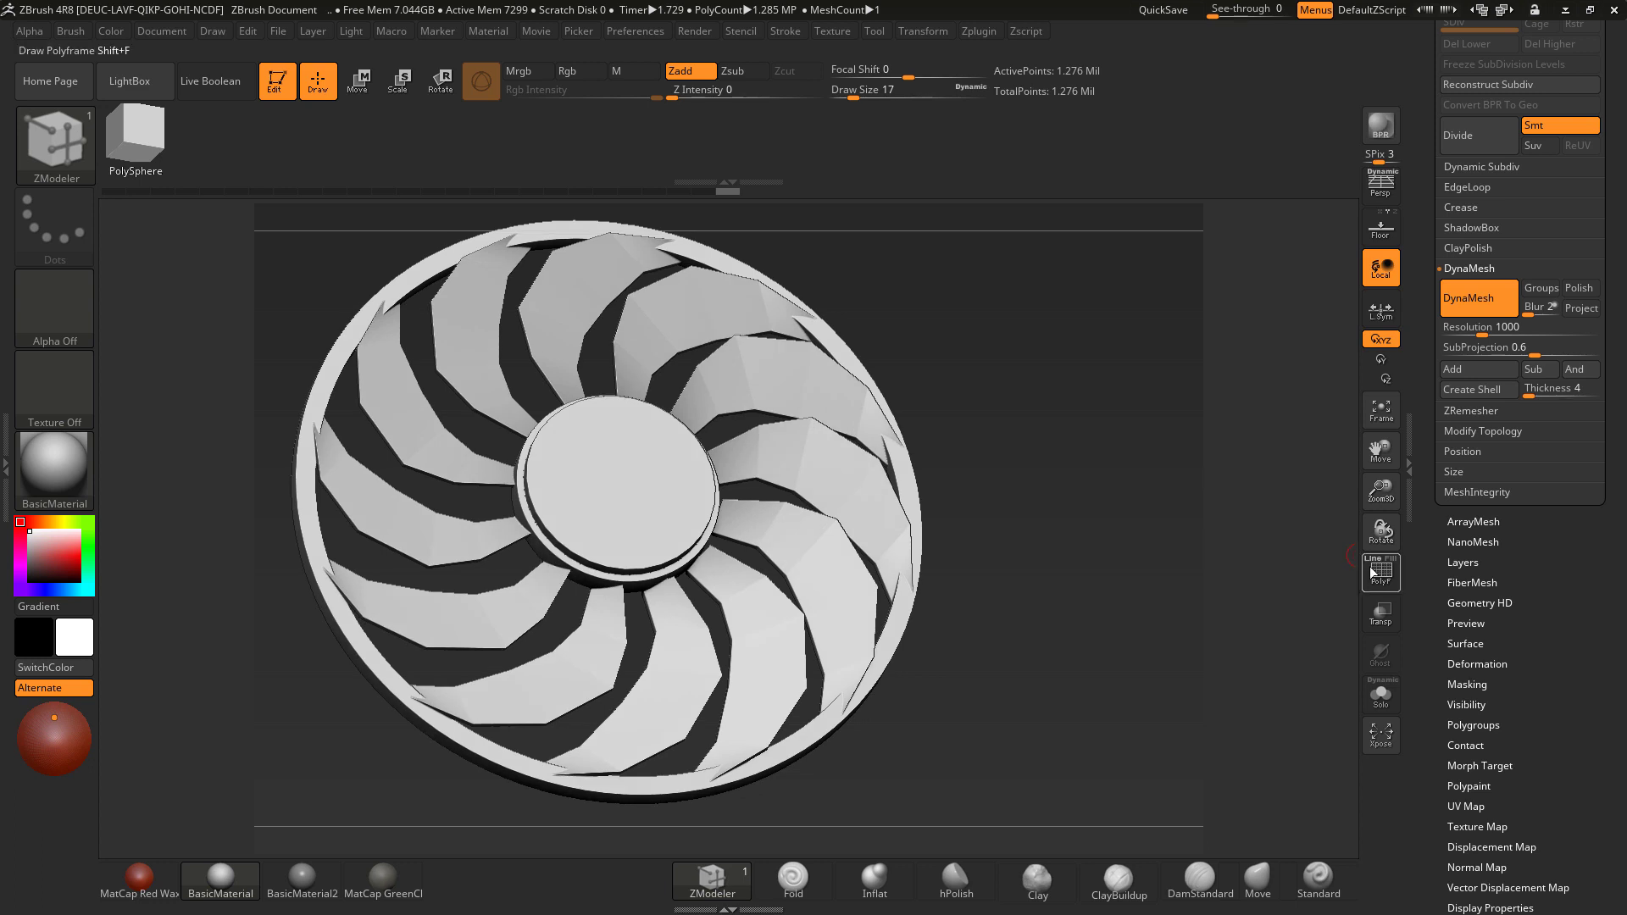
{"action": "left_click", "coordinate": [1380, 571]}
{"action": "left_click", "coordinate": [1380, 571]}
{"action": "left_click_drag", "start_coordinate": [1102, 631], "coordinate": [1041, 641]}
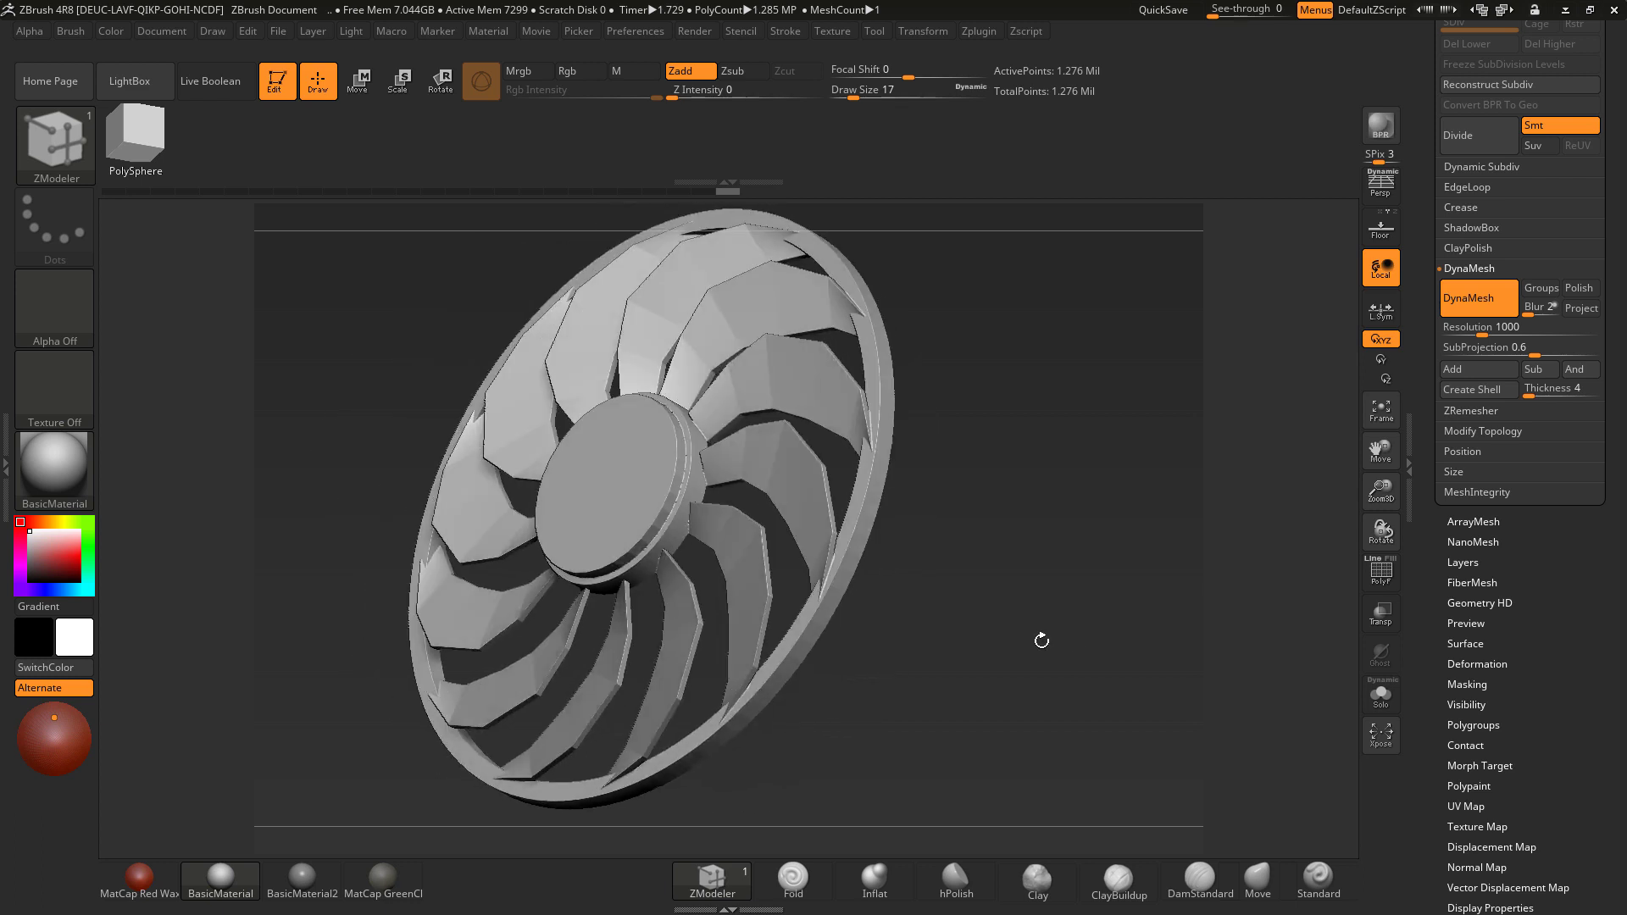
{"action": "right_click", "coordinate": [676, 525]}
{"action": "mouse_move", "coordinate": [1042, 525]}
{"action": "left_mouse_down"}
{"action": "mouse_move", "coordinate": [1104, 588]}
{"action": "mouse_move", "coordinate": [1081, 581]}
{"action": "left_mouse_up"}
{"action": "mouse_move", "coordinate": [1055, 514]}
{"action": "left_mouse_down"}
{"action": "mouse_move", "coordinate": [1188, 569]}
{"action": "mouse_move", "coordinate": [949, 453]}
{"action": "left_mouse_up"}
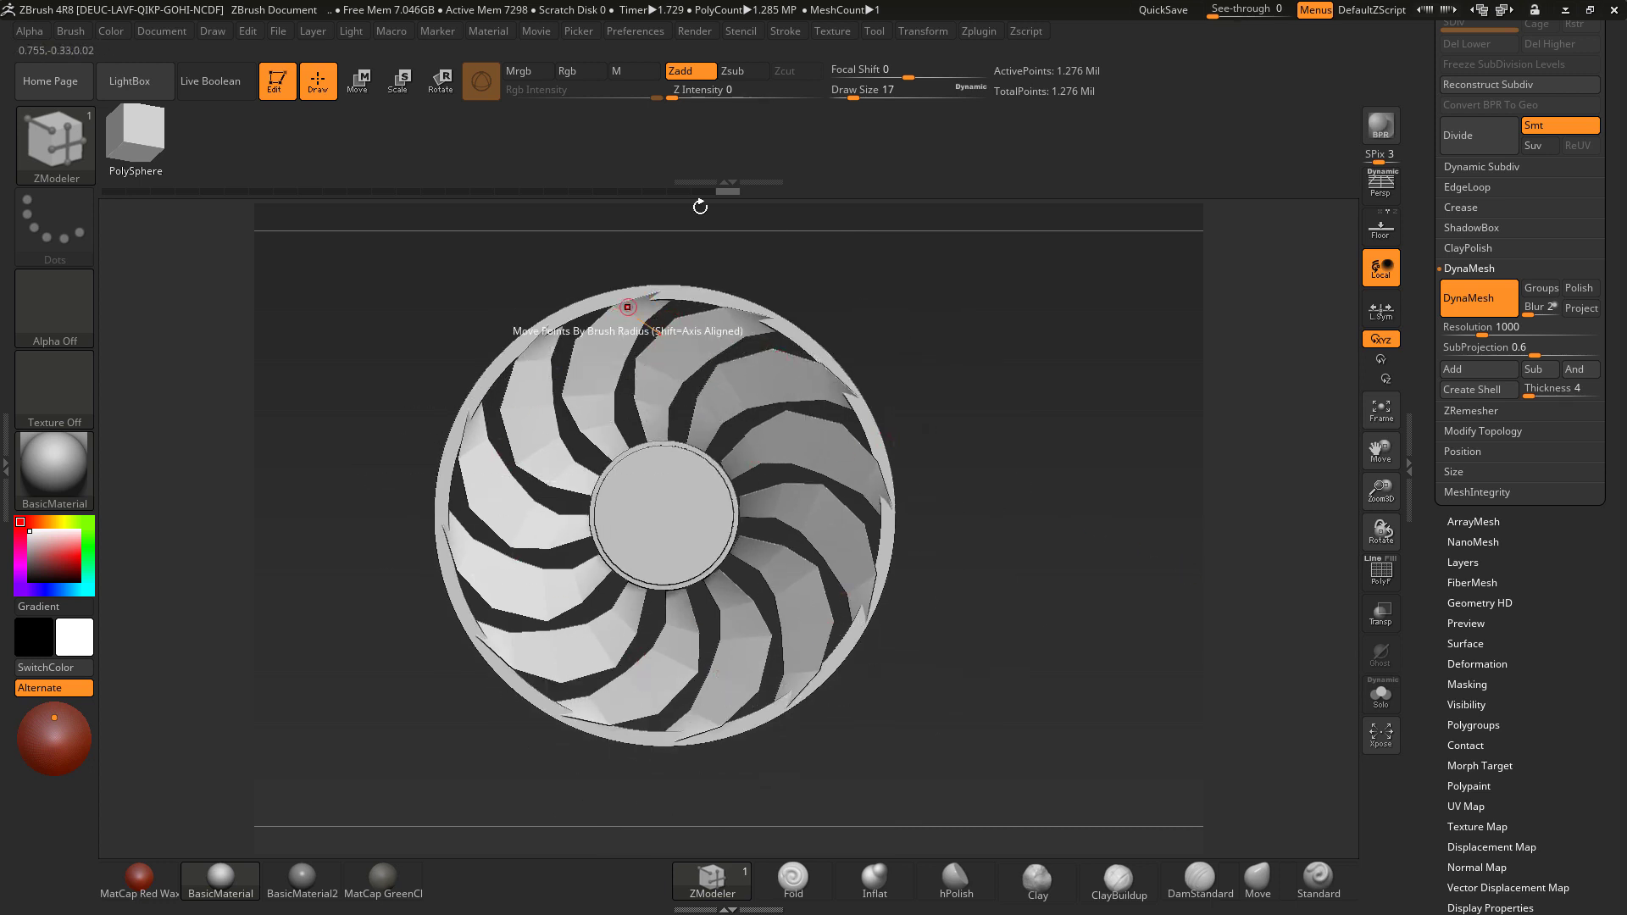
Step: Activate radial symmetry with RadialCount 8 and switch between the X, Y and Z axes to set the radial axis
{"action": "left_click", "coordinate": [925, 33]}
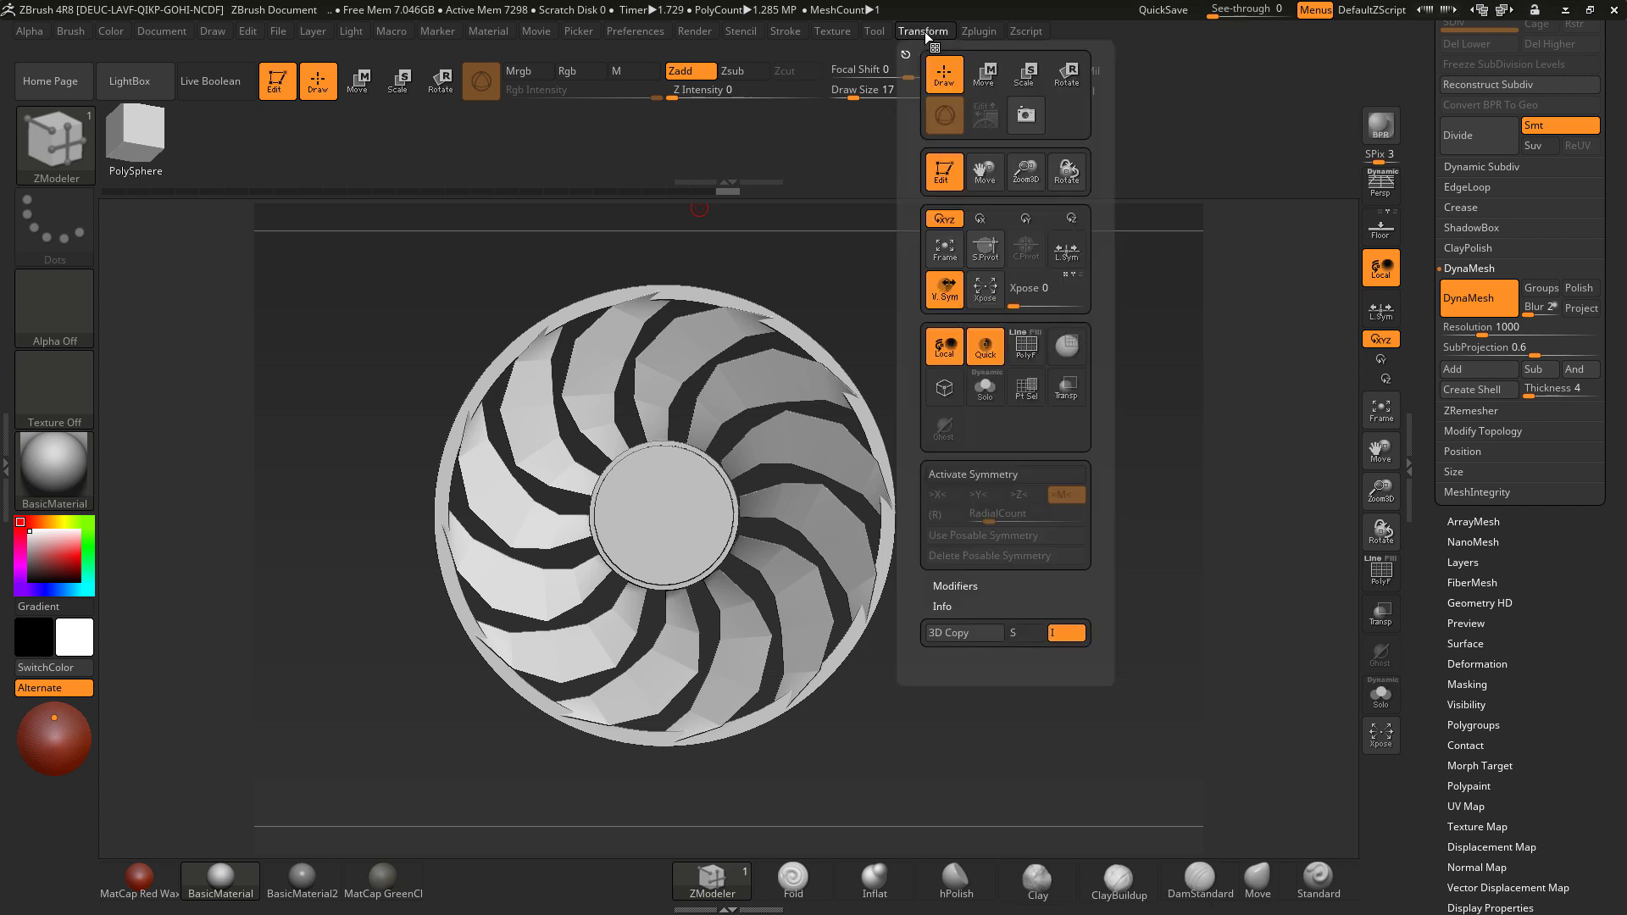
{"action": "left_click", "coordinate": [966, 473]}
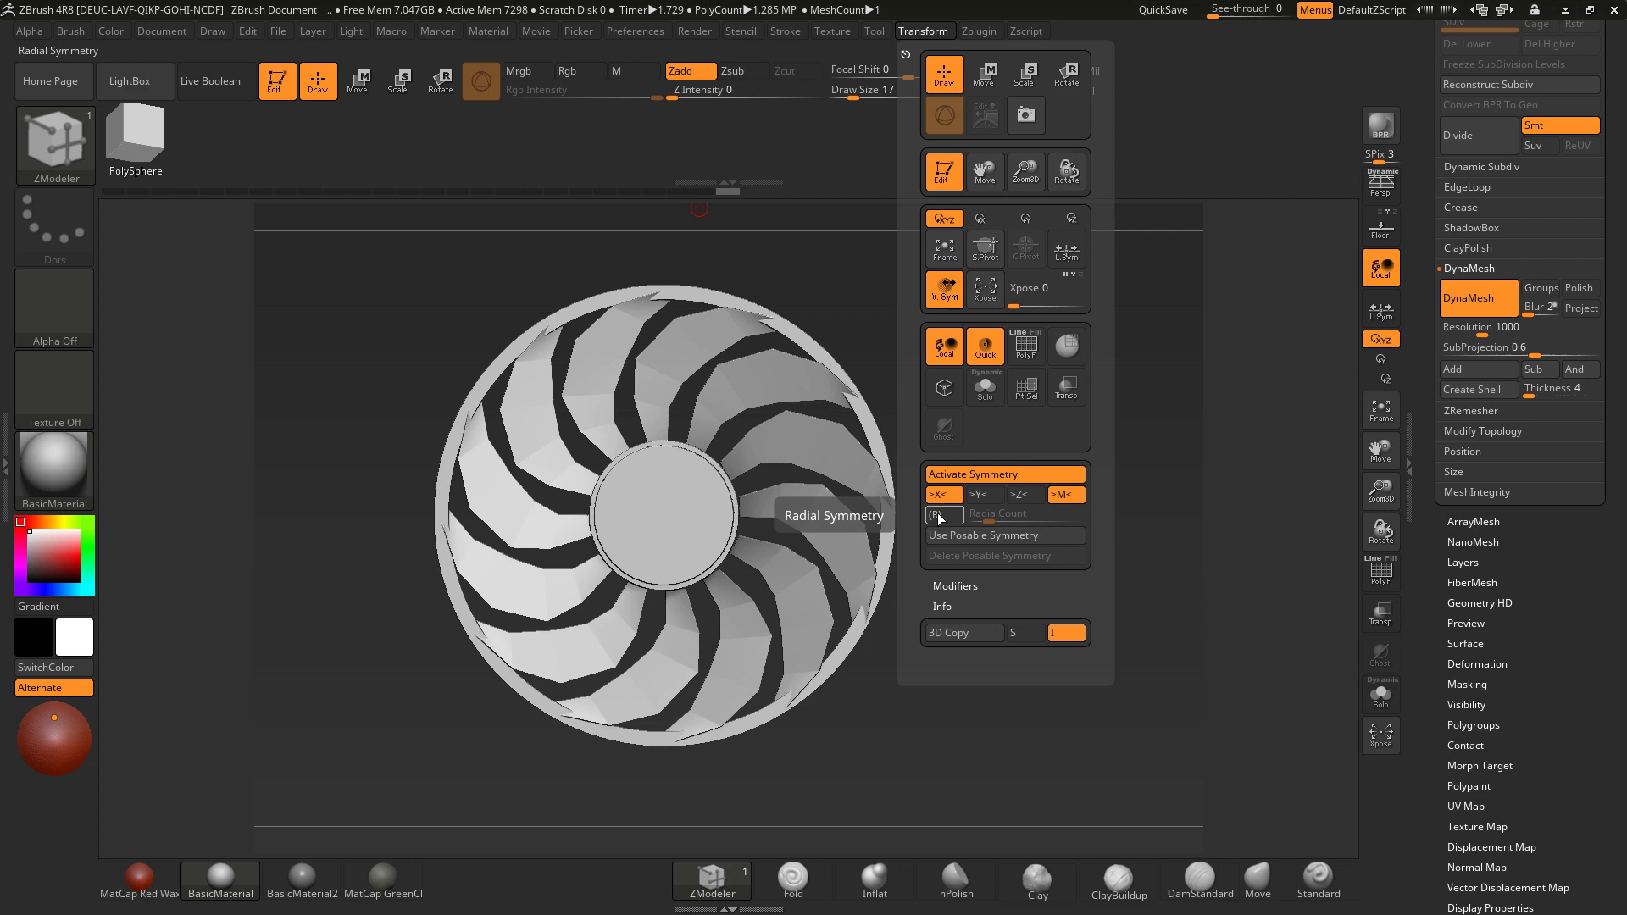
{"action": "left_click", "coordinate": [939, 516]}
{"action": "left_click", "coordinate": [976, 495]}
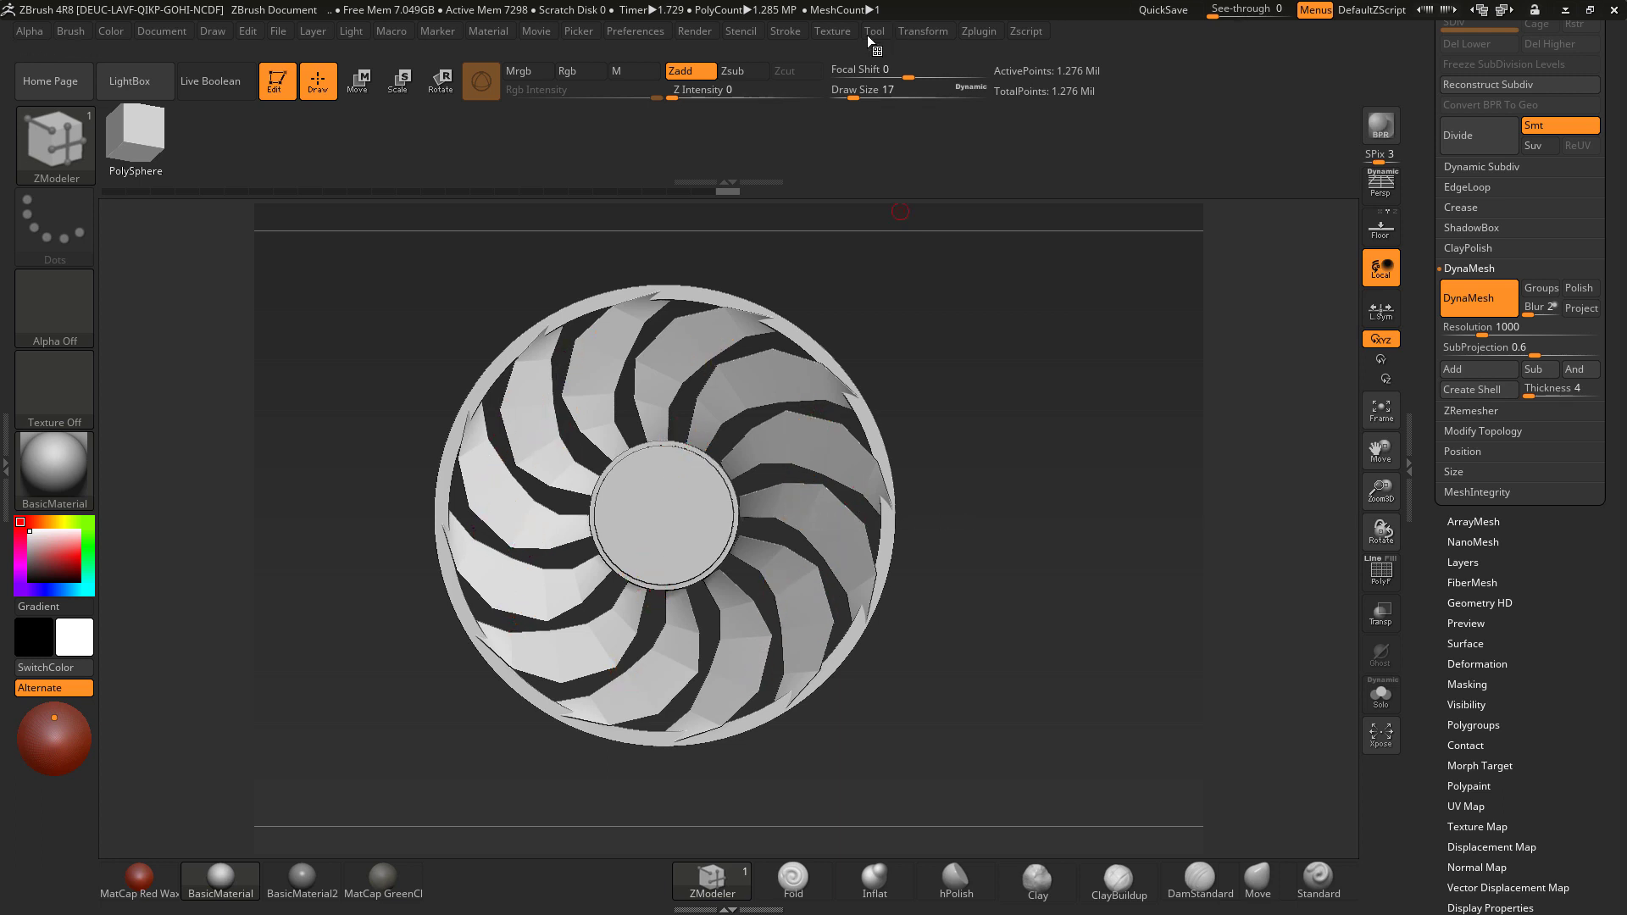
{"action": "left_click", "coordinate": [921, 32]}
{"action": "left_click", "coordinate": [915, 32]}
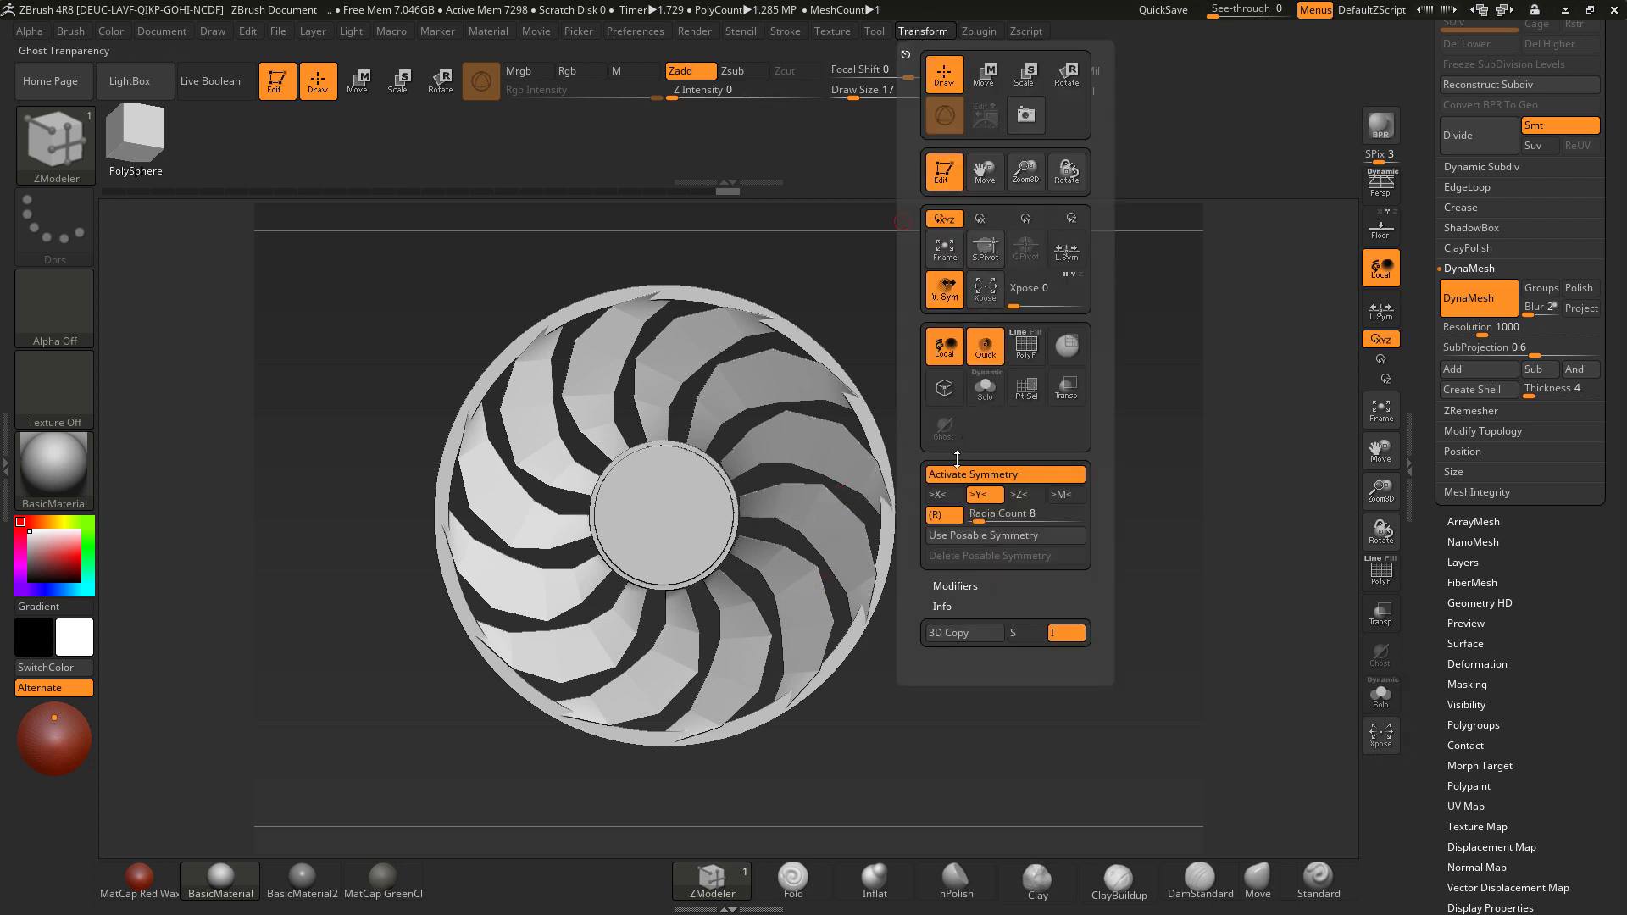
{"action": "left_click", "coordinate": [944, 496]}
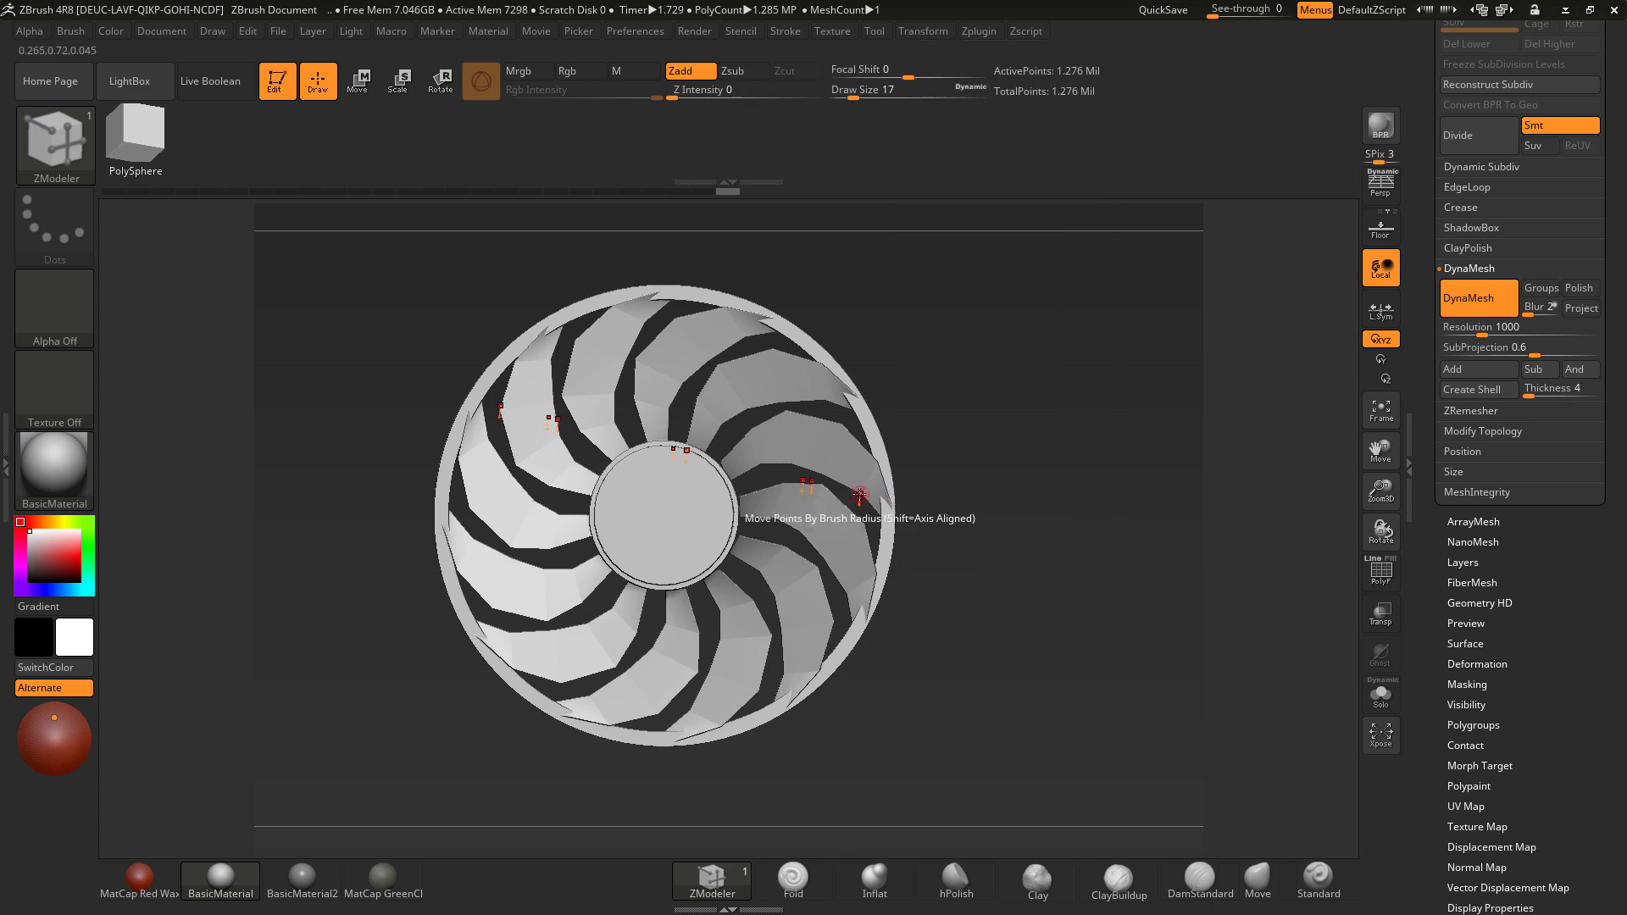
{"action": "left_click", "coordinate": [928, 27]}
{"action": "left_click", "coordinate": [1024, 494]}
{"action": "left_click", "coordinate": [937, 494]}
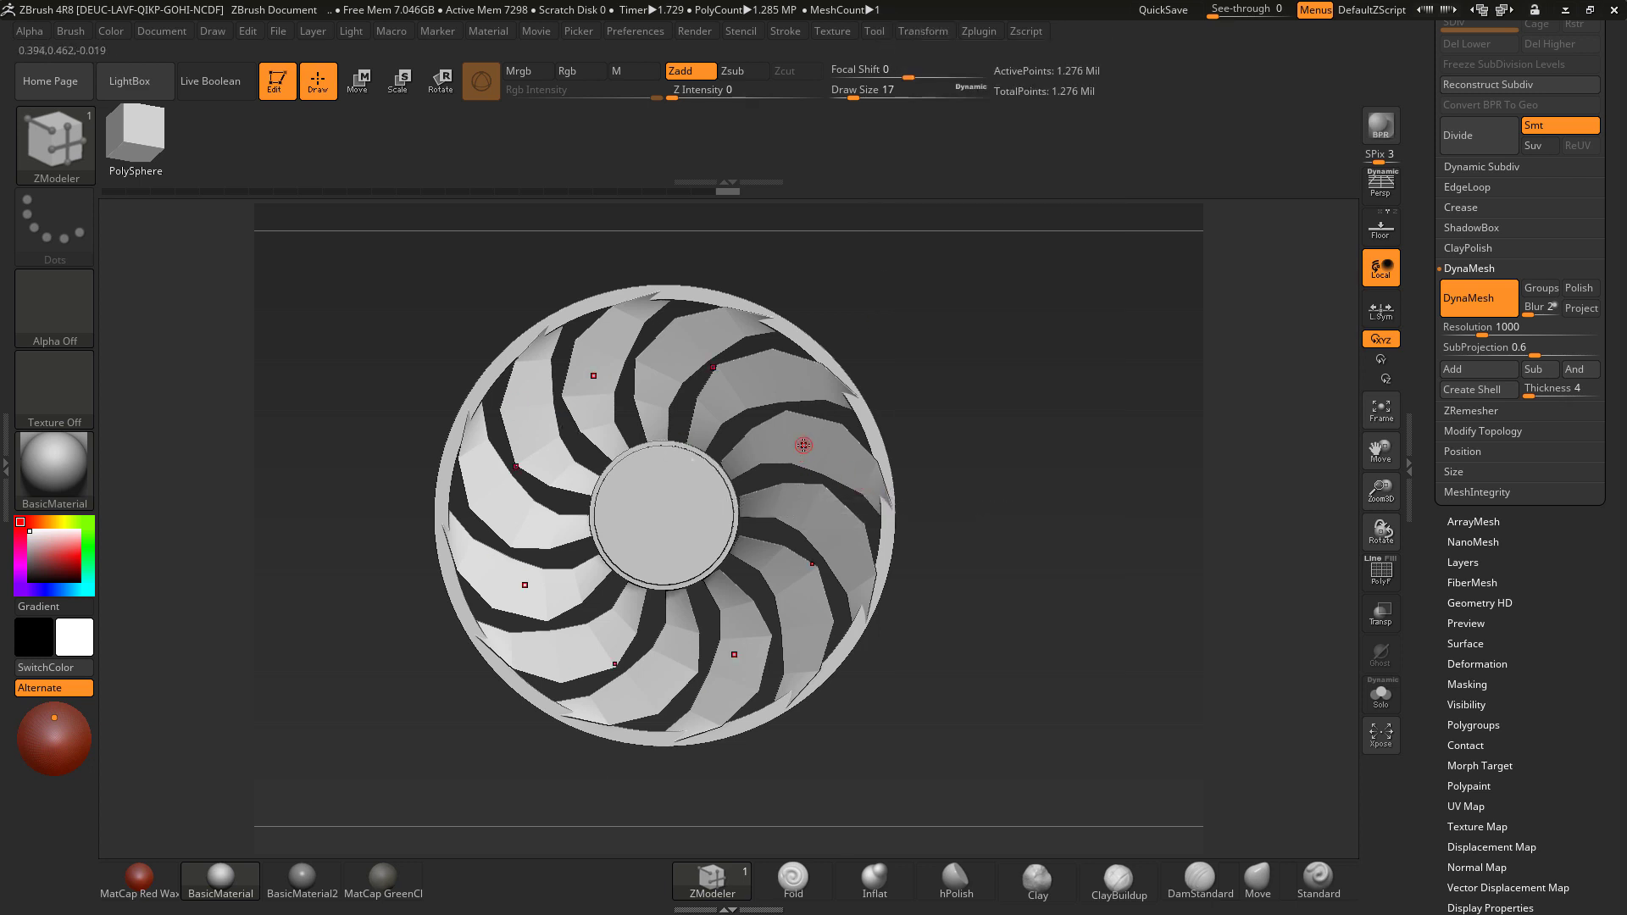
{"action": "left_click", "coordinate": [927, 30]}
Step: Switch to the Move brush with Draw Size 104
{"action": "left_click_drag", "start_coordinate": [988, 537], "coordinate": [887, 537]}
{"action": "left_click", "coordinate": [1254, 877]}
{"action": "key", "text": "space"}
{"action": "left_click_drag", "start_coordinate": [986, 422], "coordinate": [1008, 422]}
{"action": "mouse_move", "coordinate": [987, 316]}
{"action": "left_mouse_down"}
{"action": "mouse_move", "coordinate": [901, 465]}
{"action": "mouse_move", "coordinate": [796, 460]}
{"action": "mouse_move", "coordinate": [928, 511]}
{"action": "mouse_move", "coordinate": [963, 434]}
{"action": "mouse_move", "coordinate": [788, 453]}
{"action": "mouse_move", "coordinate": [837, 476]}
{"action": "mouse_move", "coordinate": [828, 497]}
{"action": "left_mouse_up"}
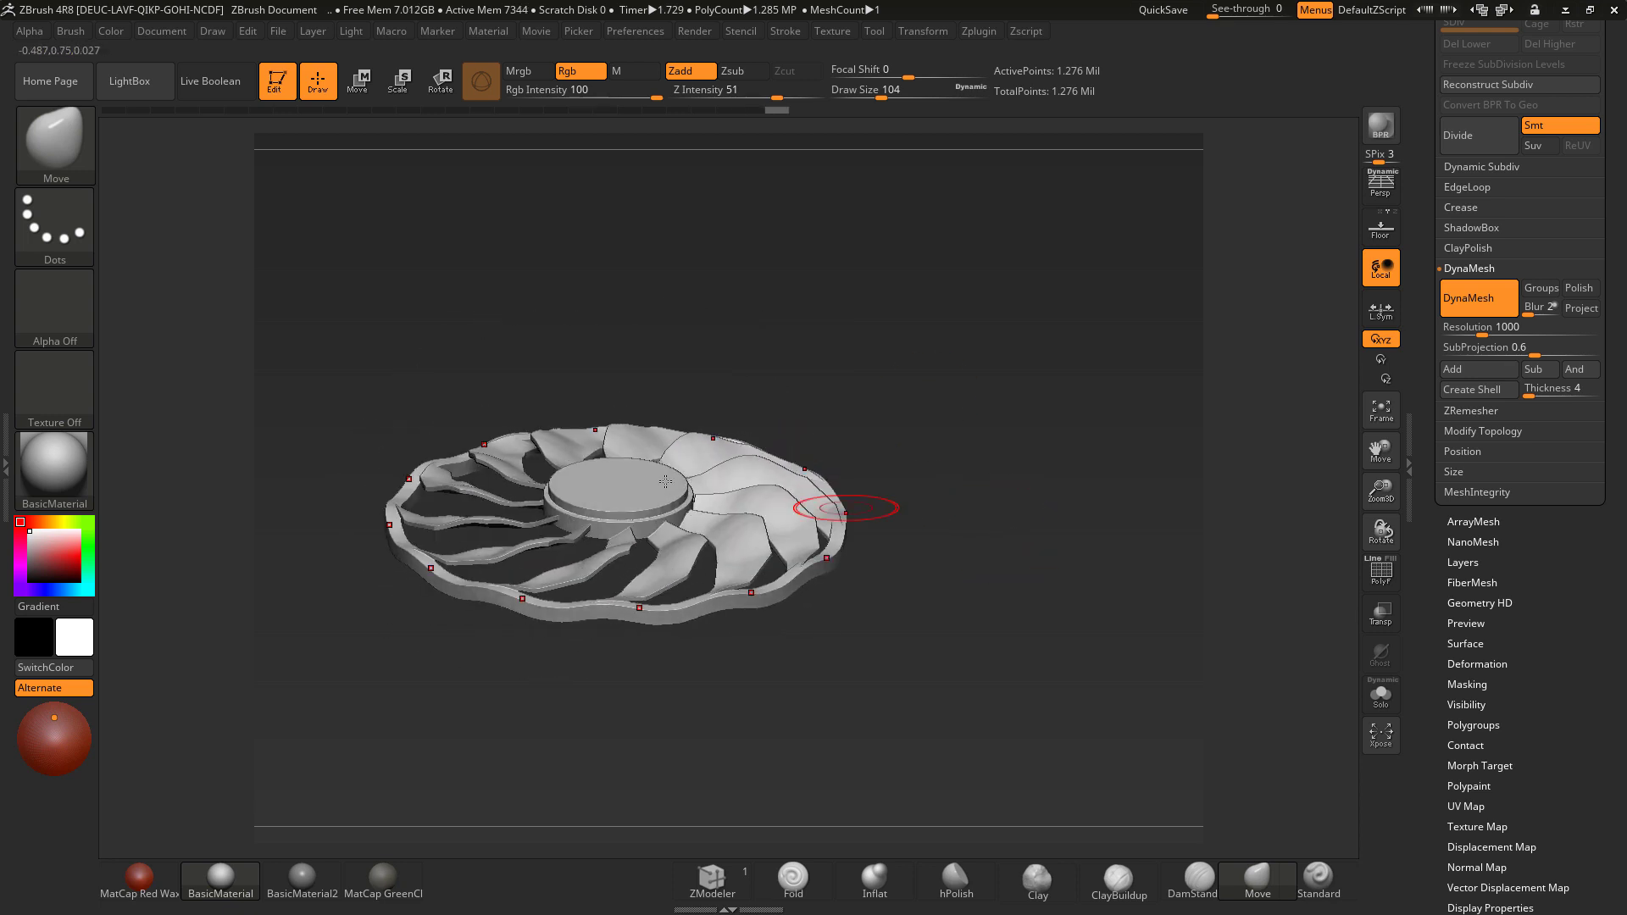
Step: Push a shallow dent into the hub top and warp the inner blades into waves
{"action": "left_click_drag", "start_coordinate": [650, 493], "coordinate": [654, 484]}
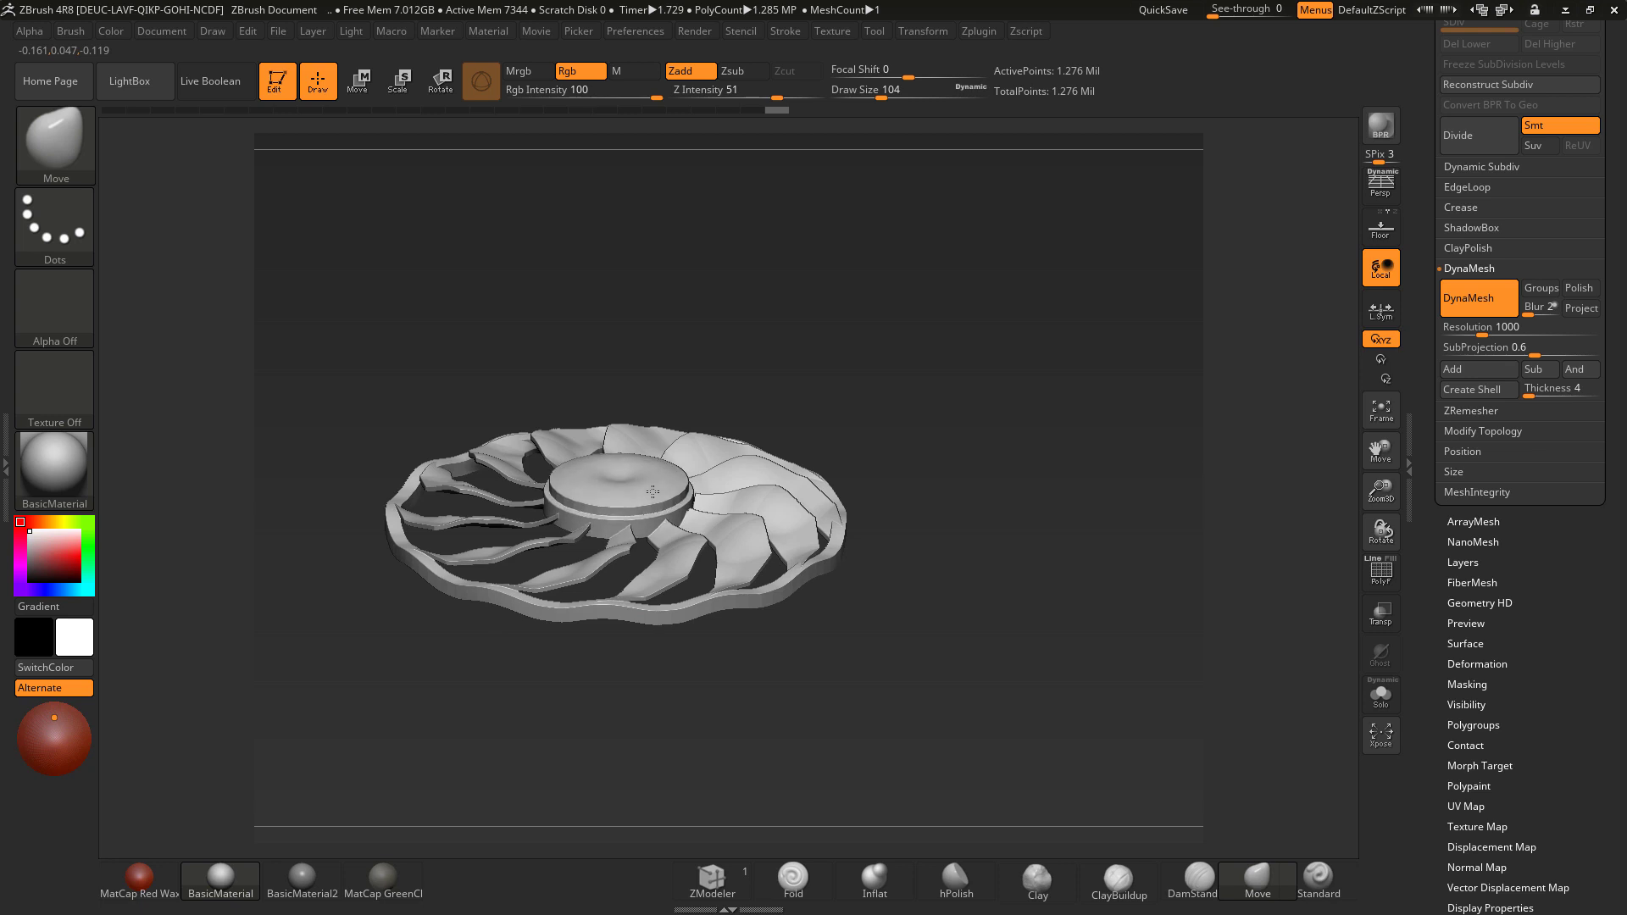
{"action": "left_click_drag", "start_coordinate": [1076, 604], "coordinate": [1045, 583]}
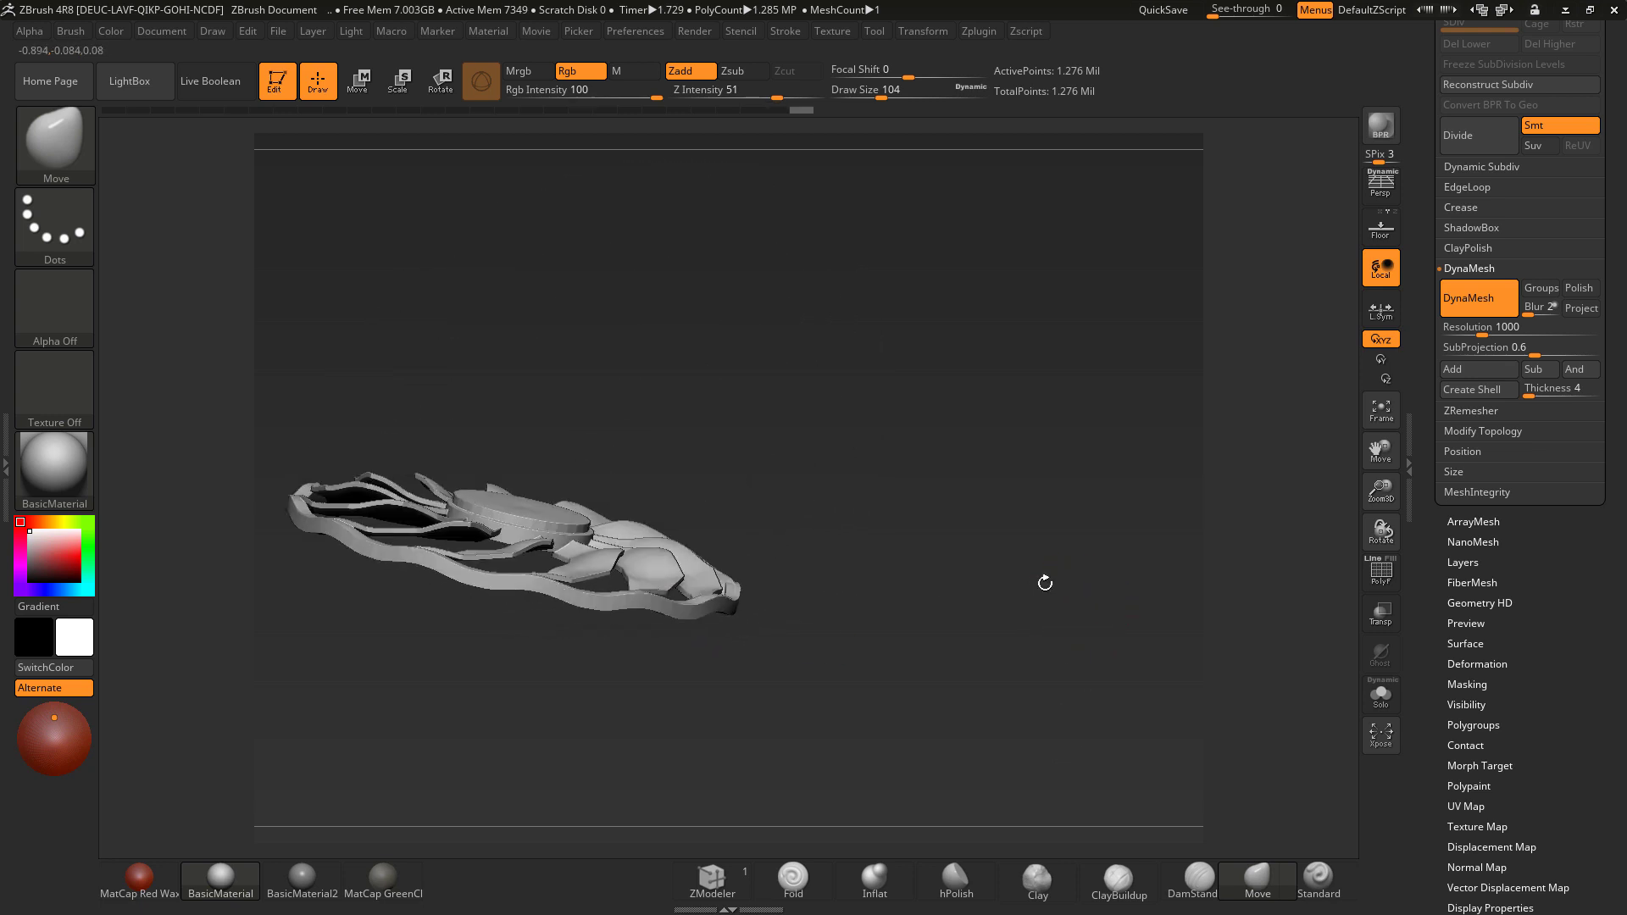
{"action": "mouse_move", "coordinate": [864, 621]}
{"action": "left_mouse_down"}
{"action": "mouse_move", "coordinate": [909, 675]}
{"action": "mouse_move", "coordinate": [920, 665]}
{"action": "left_mouse_up"}
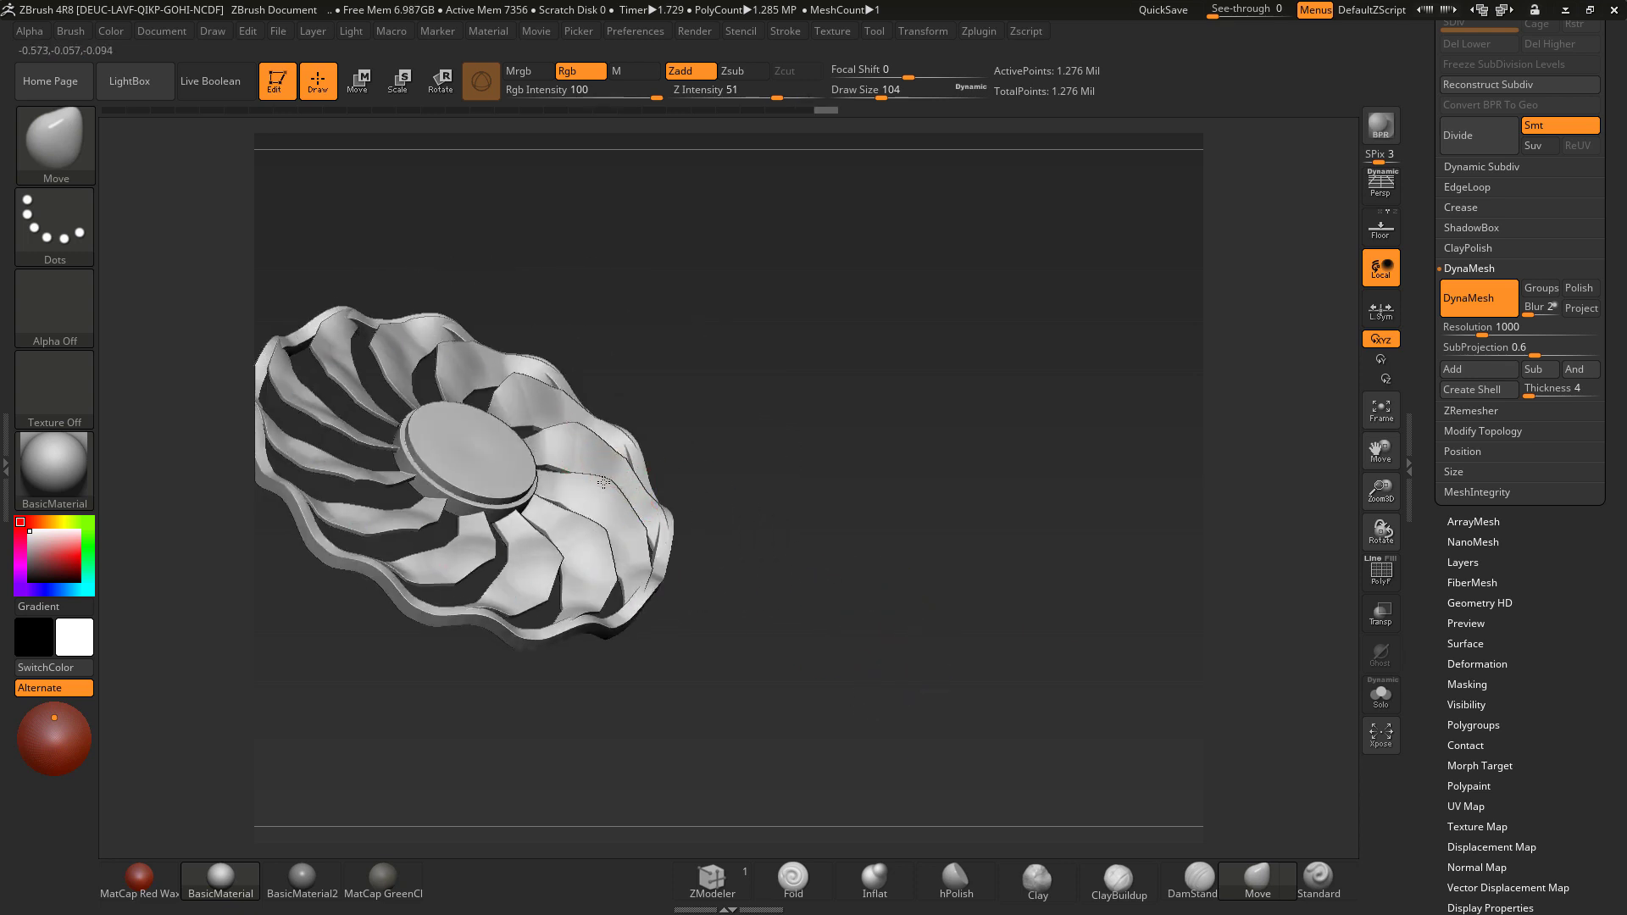
{"action": "mouse_move", "coordinate": [835, 537]}
{"action": "left_mouse_down"}
{"action": "mouse_move", "coordinate": [761, 353]}
{"action": "mouse_move", "coordinate": [842, 297]}
{"action": "mouse_move", "coordinate": [746, 407]}
{"action": "left_mouse_up"}
{"action": "left_click_drag", "start_coordinate": [478, 506], "coordinate": [457, 551]}
Step: Mask part of the fan with a rectangle and rotate it to check the waves
{"action": "mouse_move", "coordinate": [778, 670]}
{"action": "left_mouse_down"}
{"action": "mouse_move", "coordinate": [778, 689]}
{"action": "mouse_move", "coordinate": [772, 659]}
{"action": "mouse_move", "coordinate": [947, 586]}
{"action": "mouse_move", "coordinate": [1093, 474]}
{"action": "mouse_move", "coordinate": [988, 534]}
{"action": "left_mouse_up"}
{"action": "left_click_drag", "start_coordinate": [892, 600], "coordinate": [925, 496], "text": "ctrl"}
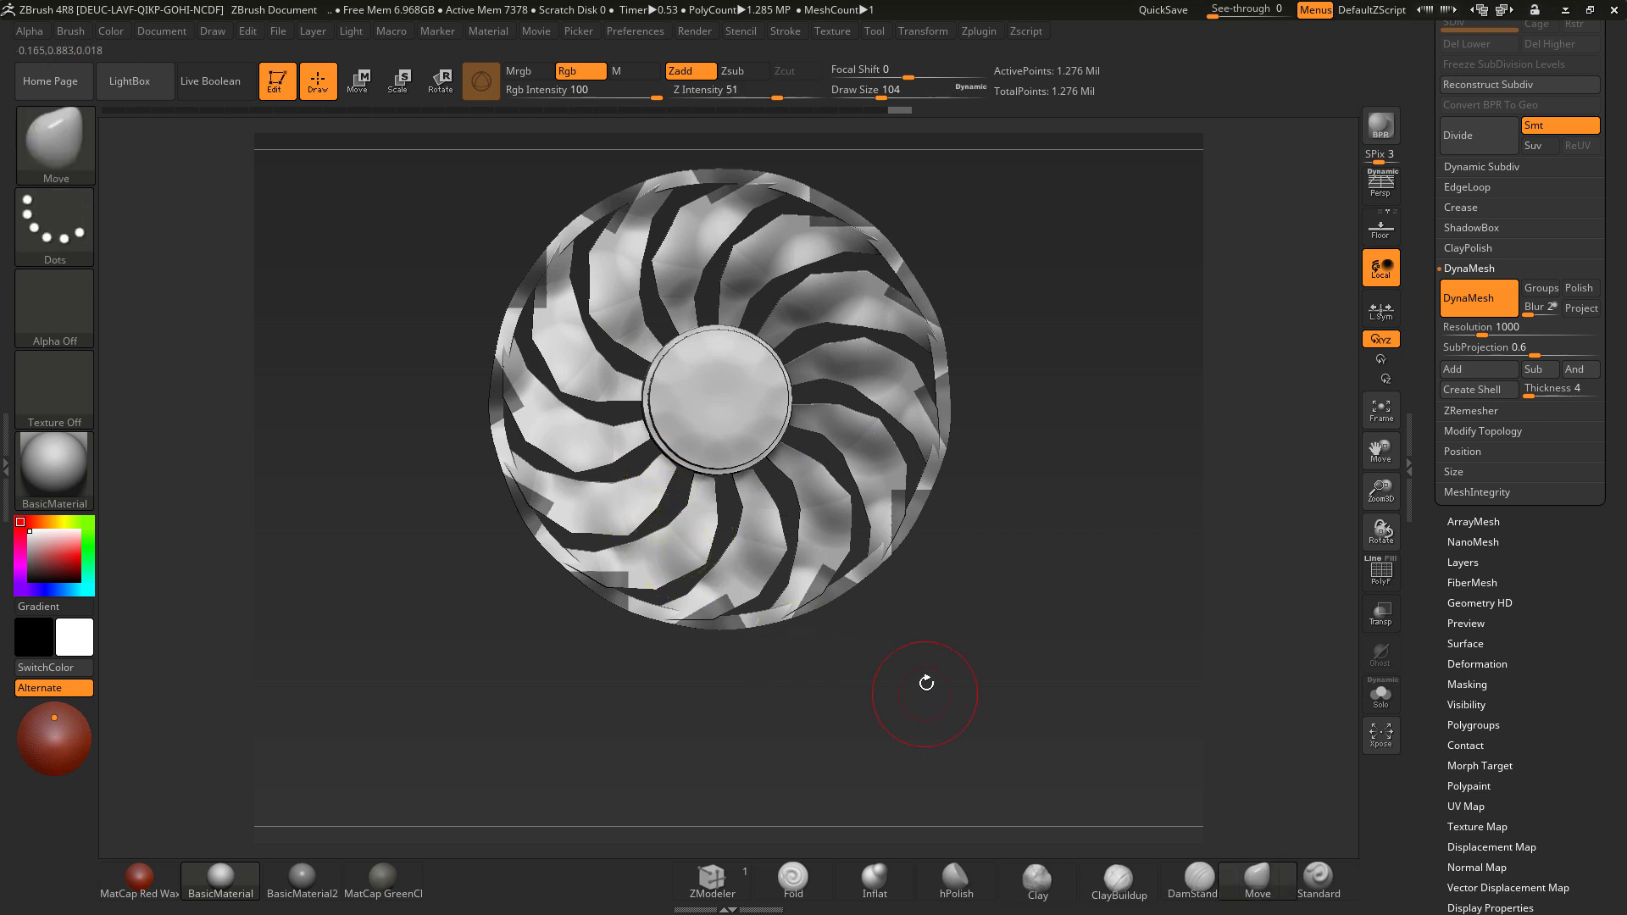
{"action": "left_click_drag", "start_coordinate": [926, 682], "coordinate": [860, 504]}
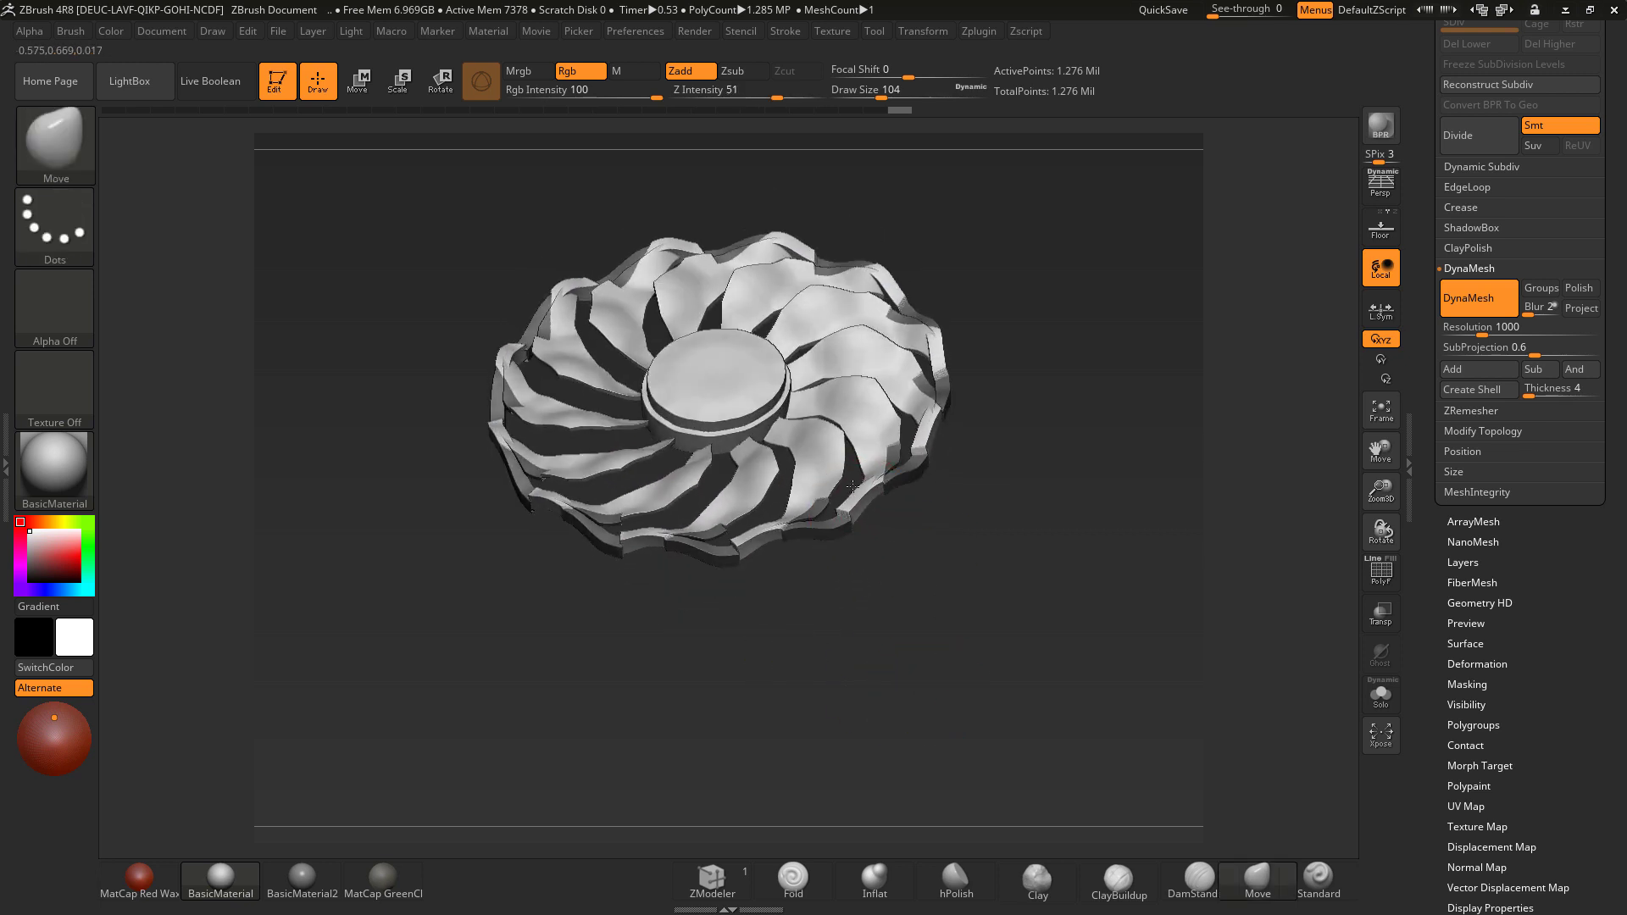
{"action": "mouse_move", "coordinate": [940, 584]}
{"action": "left_mouse_down"}
{"action": "mouse_move", "coordinate": [991, 603]}
{"action": "mouse_move", "coordinate": [1009, 551]}
{"action": "mouse_move", "coordinate": [1116, 703]}
{"action": "left_mouse_up"}
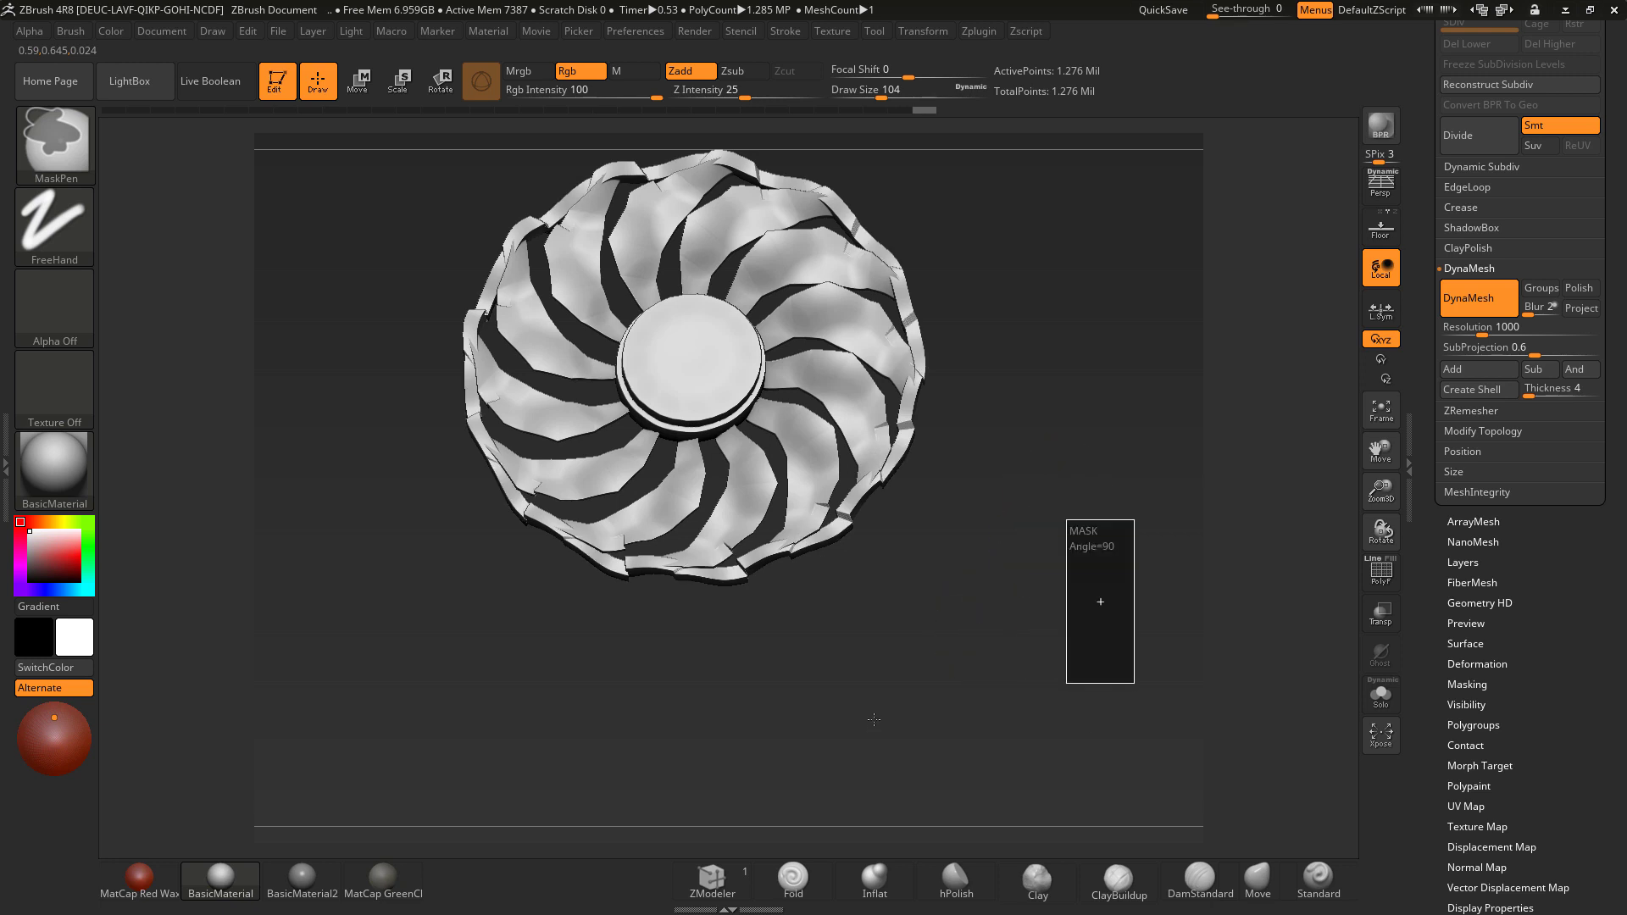
{"action": "left_click_drag", "start_coordinate": [987, 610], "coordinate": [897, 535]}
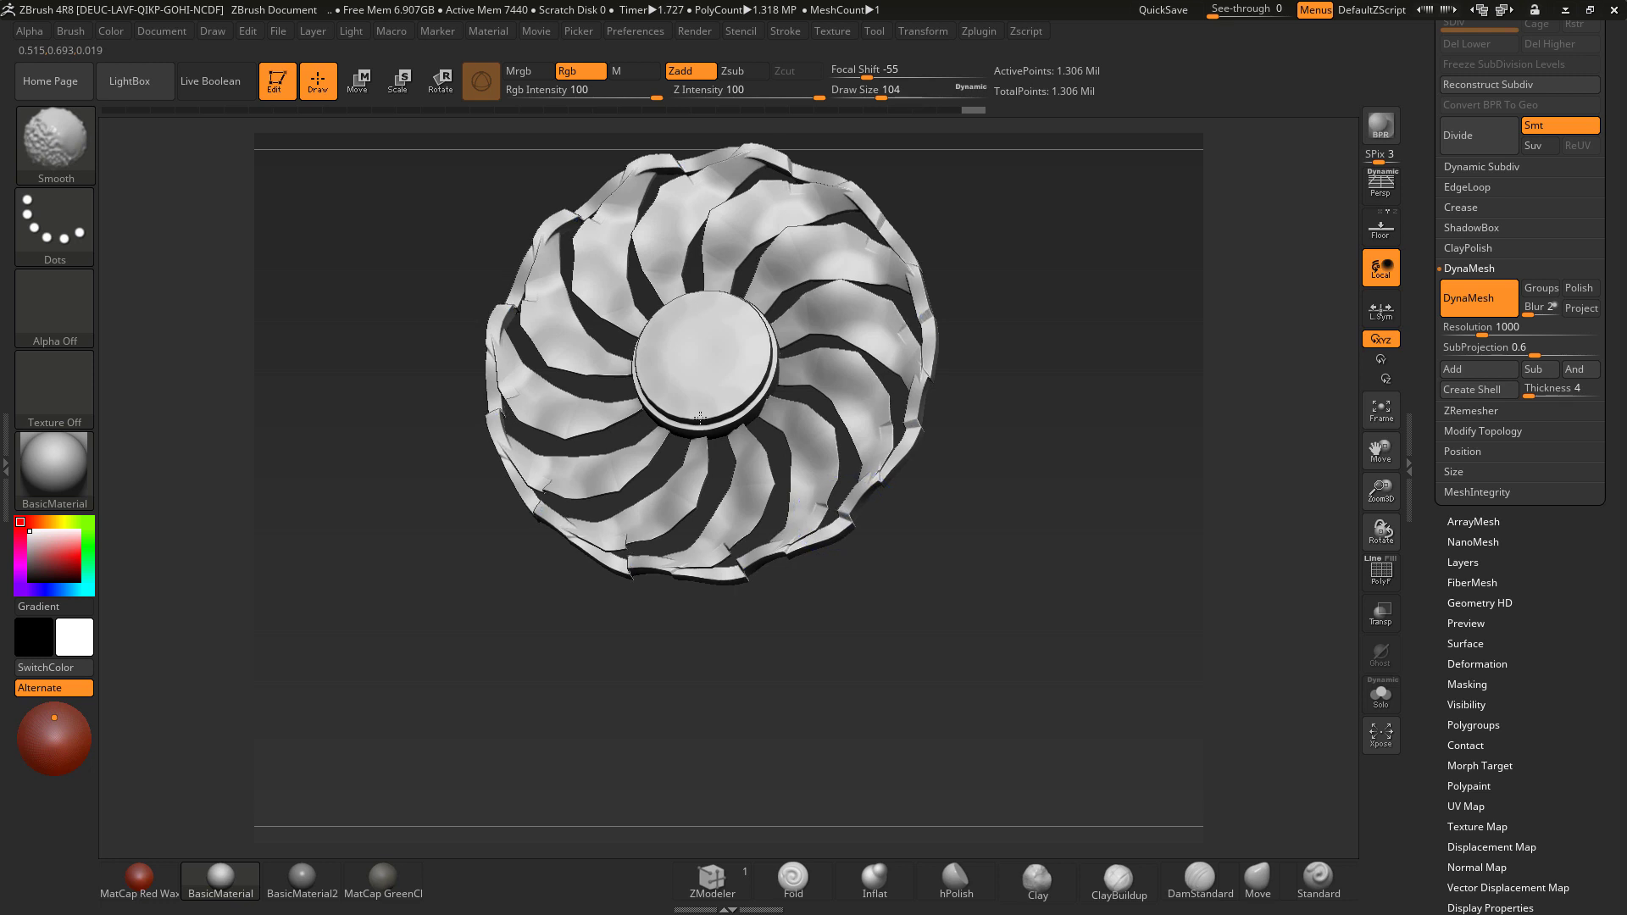
{"action": "mouse_move", "coordinate": [974, 653]}
{"action": "left_mouse_down"}
{"action": "mouse_move", "coordinate": [1014, 587]}
{"action": "mouse_move", "coordinate": [659, 593]}
{"action": "left_mouse_up"}
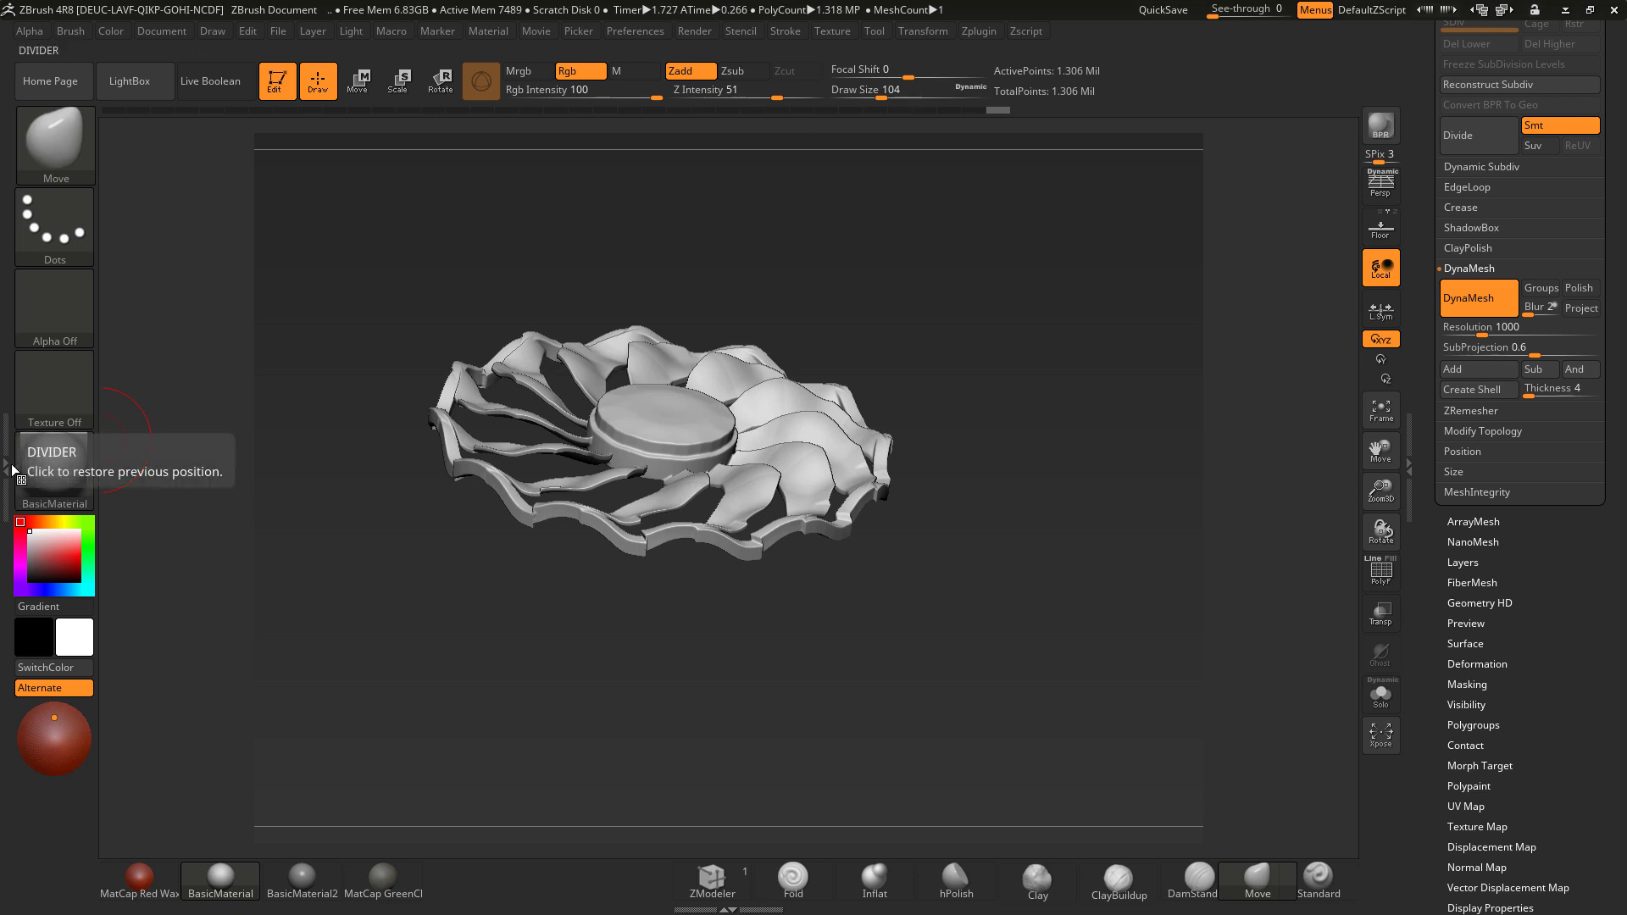
{"action": "left_click", "coordinate": [47, 464]}
Step: Apply the Gold material to the fan and rotate it to inspect
{"action": "left_click", "coordinate": [809, 512]}
{"action": "left_click_drag", "start_coordinate": [943, 601], "coordinate": [1052, 563]}
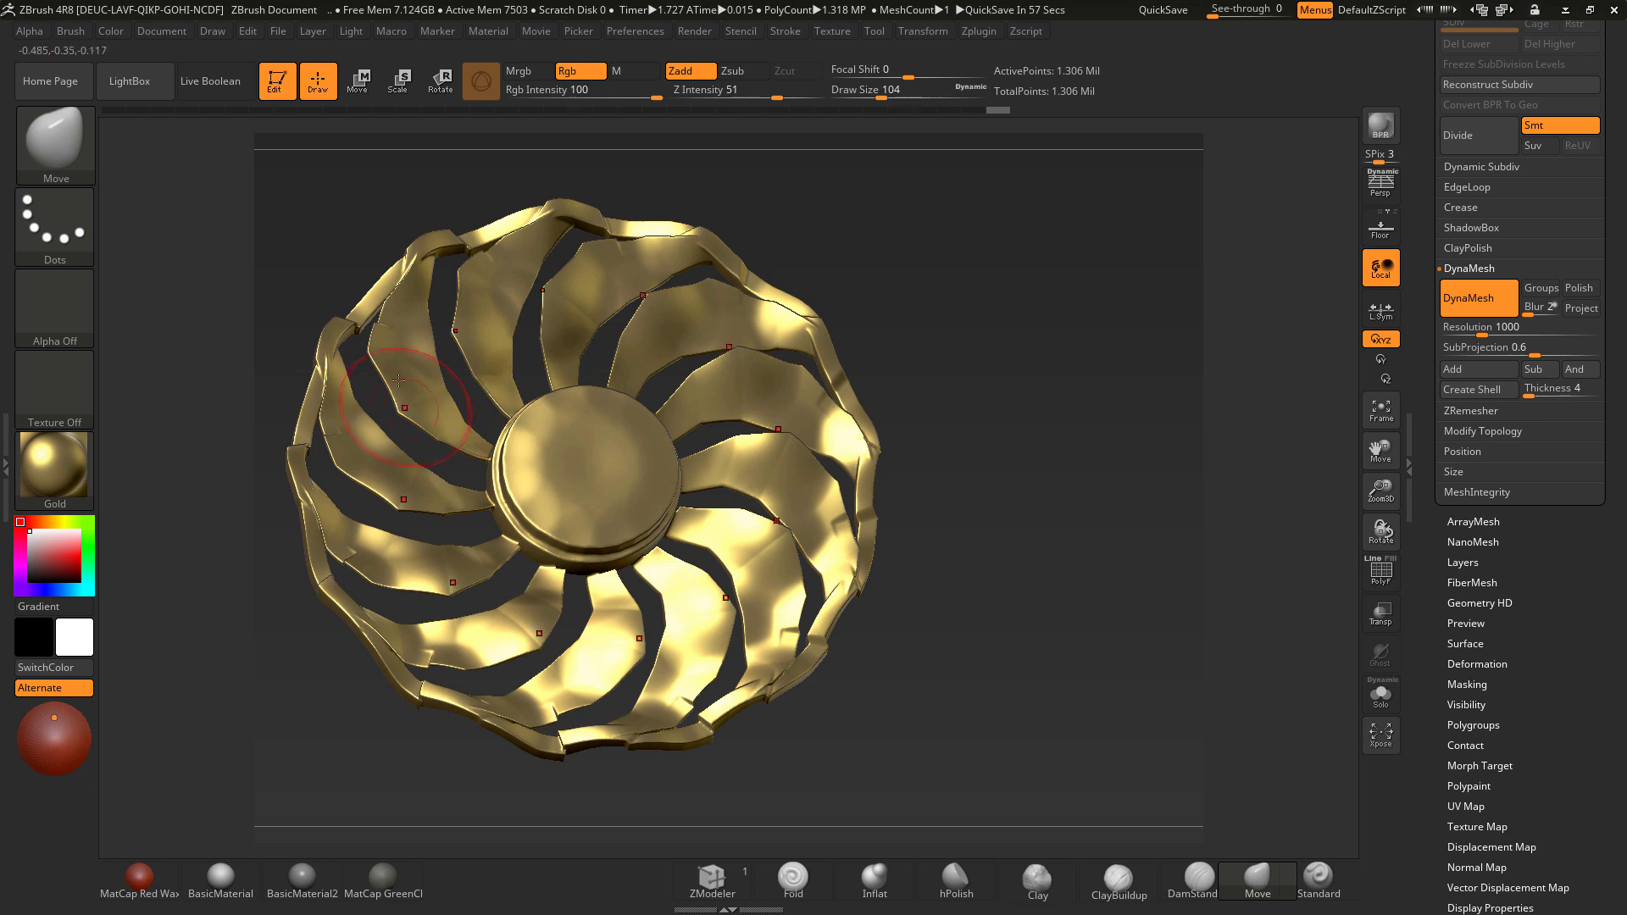
{"action": "left_click_drag", "start_coordinate": [1074, 462], "coordinate": [1086, 560]}
{"action": "left_click_drag", "start_coordinate": [991, 465], "coordinate": [1013, 546]}
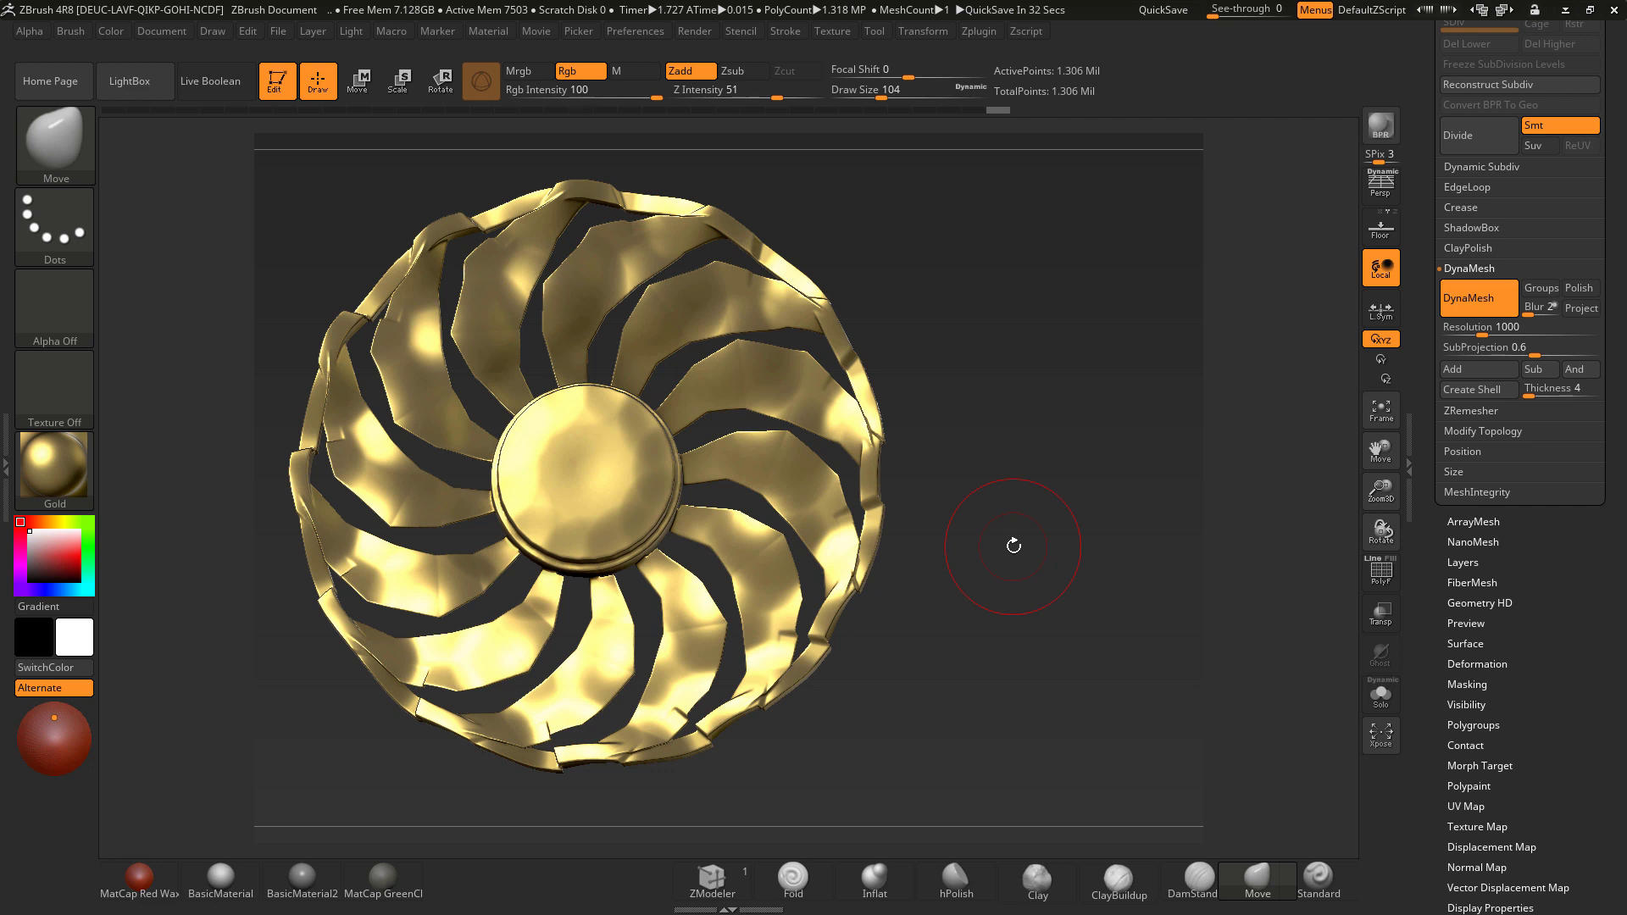
{"action": "mouse_move", "coordinate": [1029, 596]}
{"action": "left_mouse_down"}
{"action": "mouse_move", "coordinate": [1027, 661]}
{"action": "mouse_move", "coordinate": [1043, 536]}
{"action": "mouse_move", "coordinate": [1042, 567]}
{"action": "left_mouse_up"}
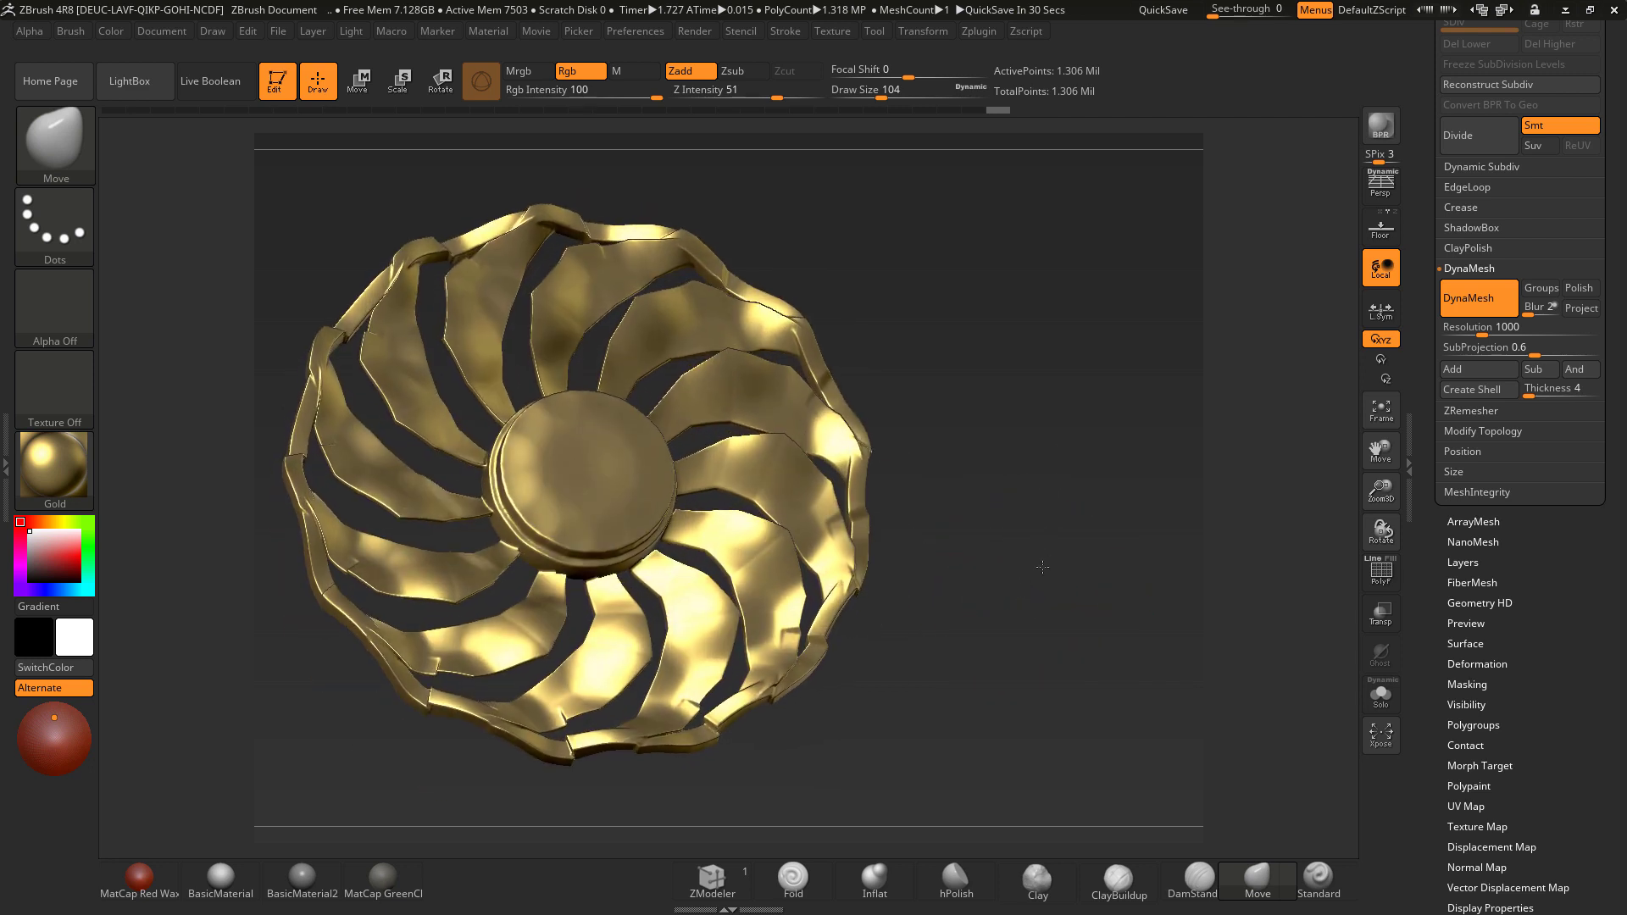
Step: Push the hub disc surface and rim with the Move brush, forming small studs around the hub
{"action": "mouse_move", "coordinate": [980, 490]}
{"action": "left_mouse_down"}
{"action": "mouse_move", "coordinate": [1021, 493]}
{"action": "mouse_move", "coordinate": [987, 488]}
{"action": "left_mouse_up"}
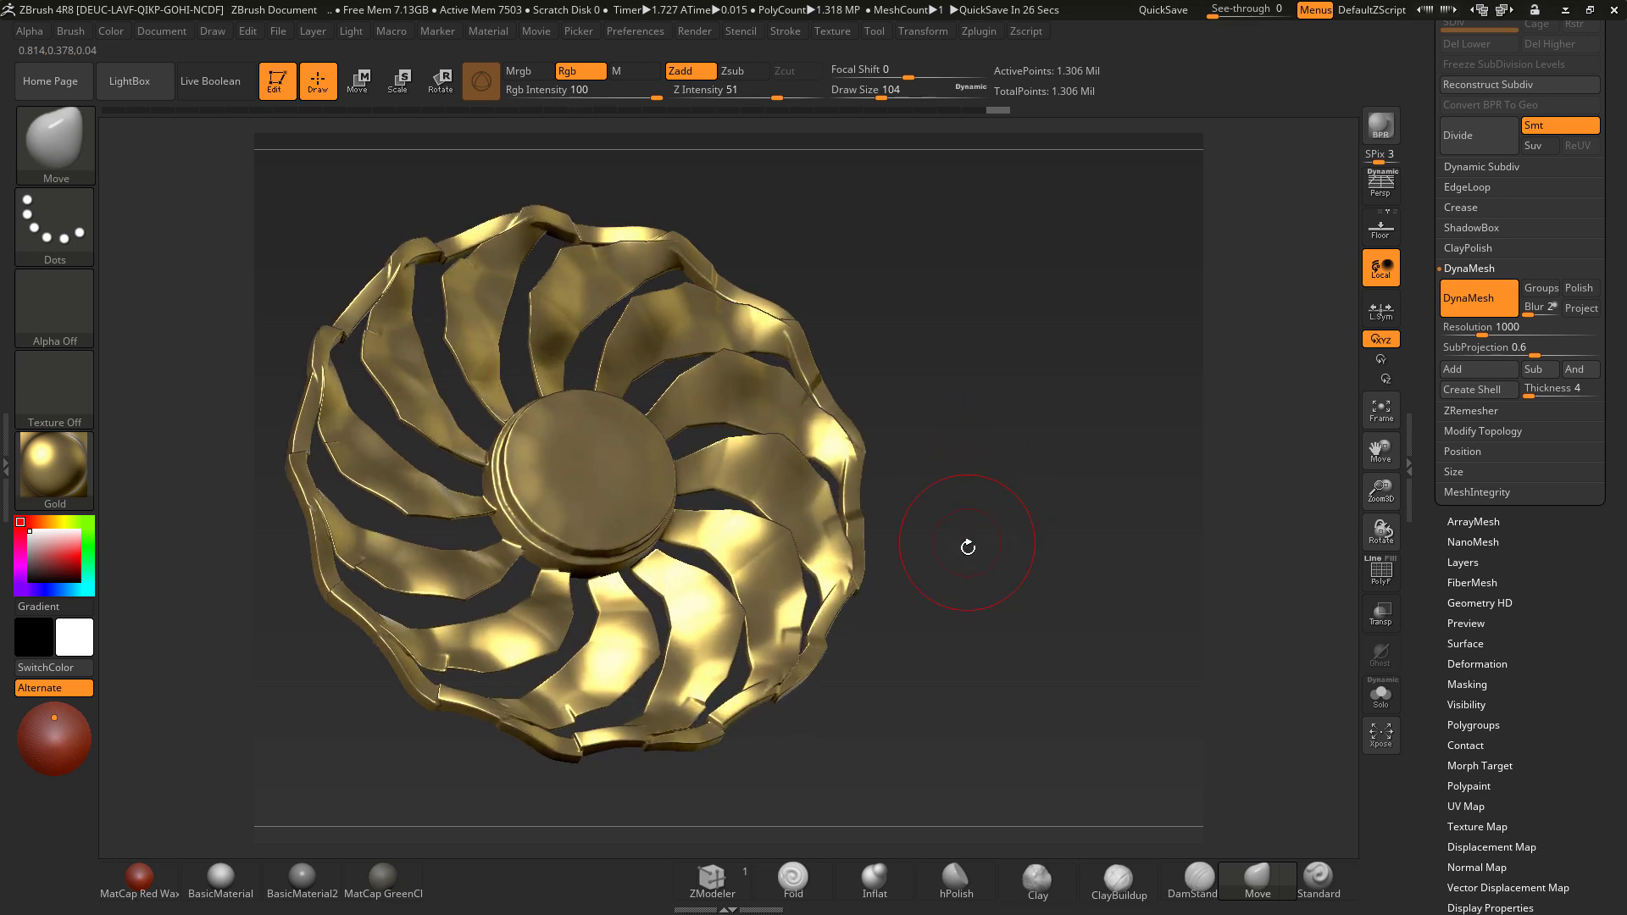
{"action": "mouse_move", "coordinate": [969, 563]}
{"action": "left_mouse_down"}
{"action": "mouse_move", "coordinate": [910, 438]}
{"action": "mouse_move", "coordinate": [998, 512]}
{"action": "mouse_move", "coordinate": [984, 559]}
{"action": "left_mouse_up"}
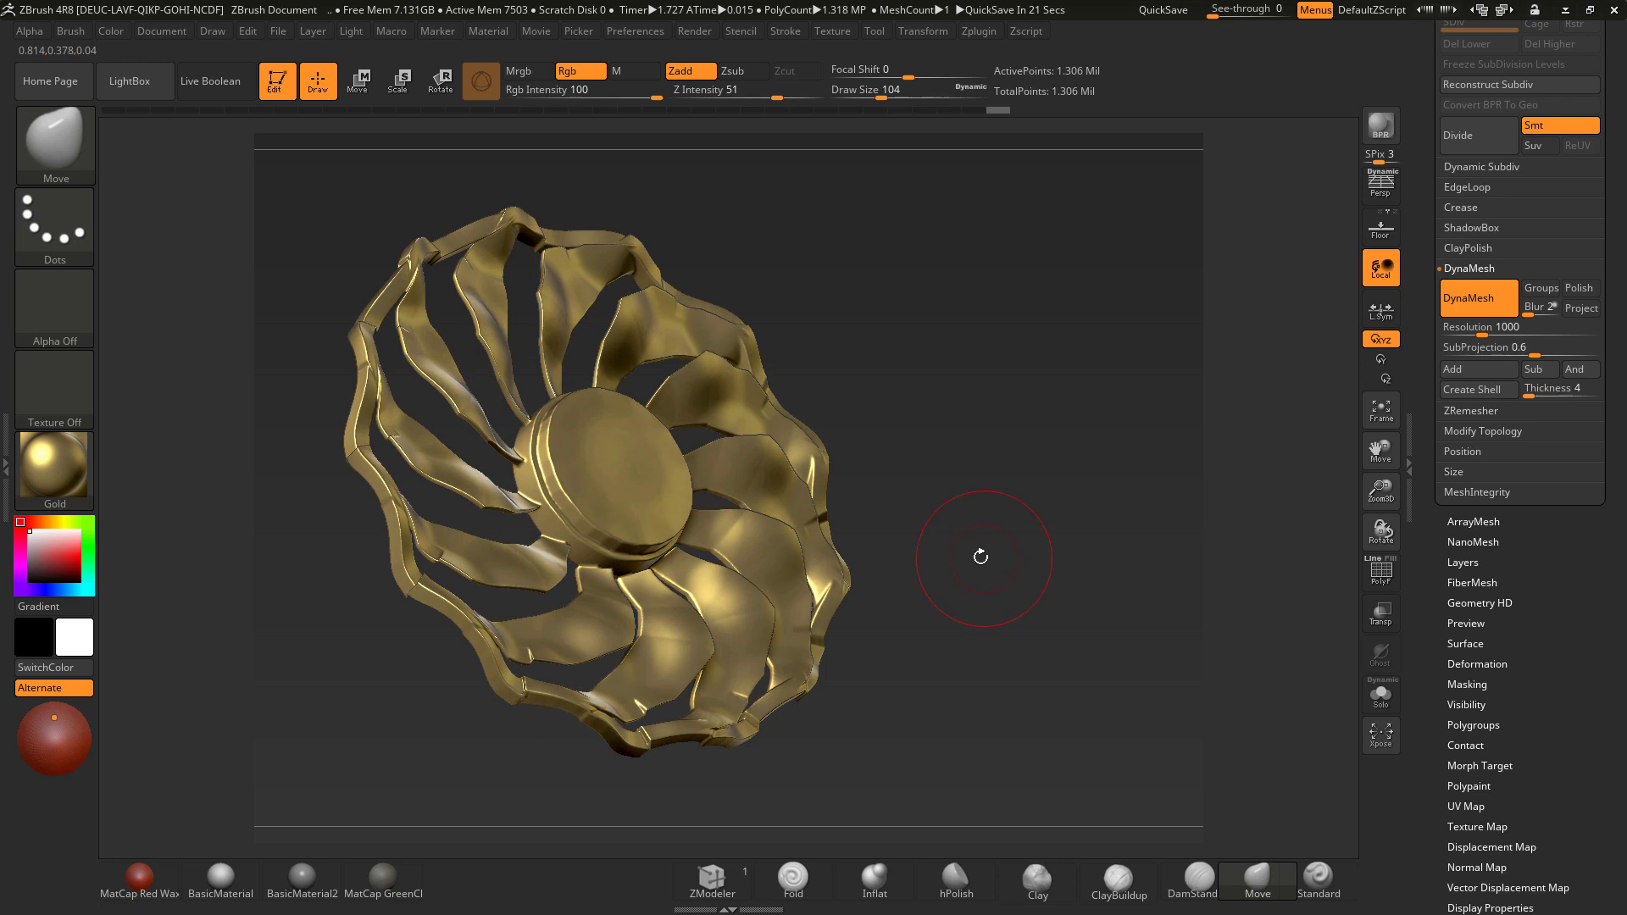
{"action": "left_click_drag", "start_coordinate": [922, 432], "coordinate": [934, 470]}
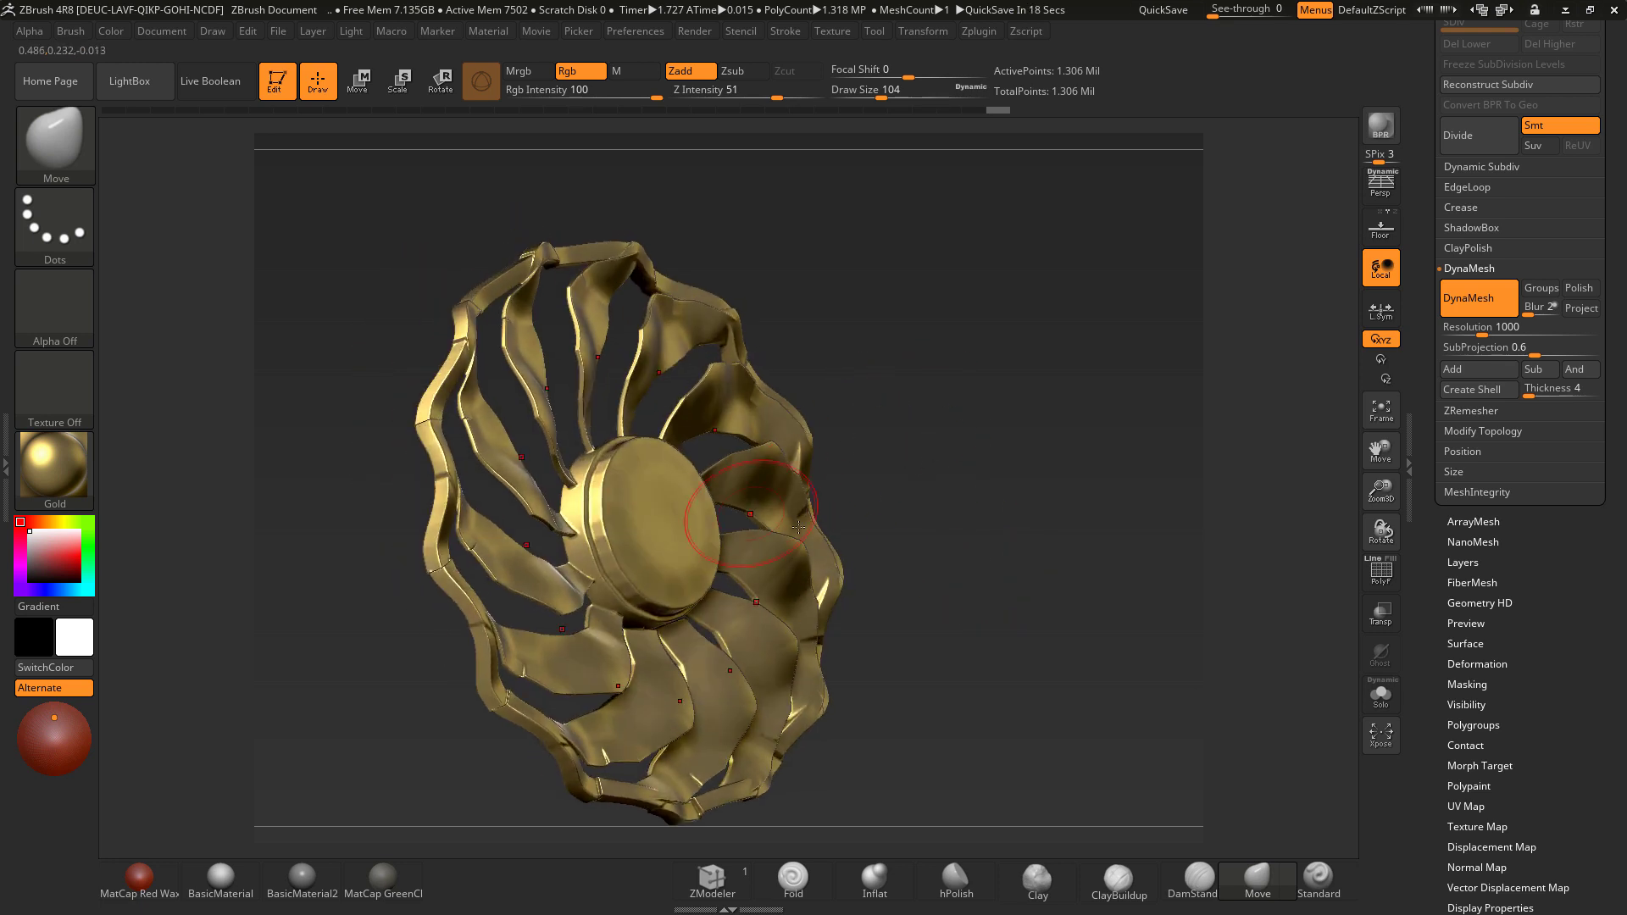
{"action": "left_click_drag", "start_coordinate": [799, 527], "coordinate": [988, 498]}
{"action": "left_click_drag", "start_coordinate": [746, 520], "coordinate": [740, 526]}
{"action": "key", "text": "space"}
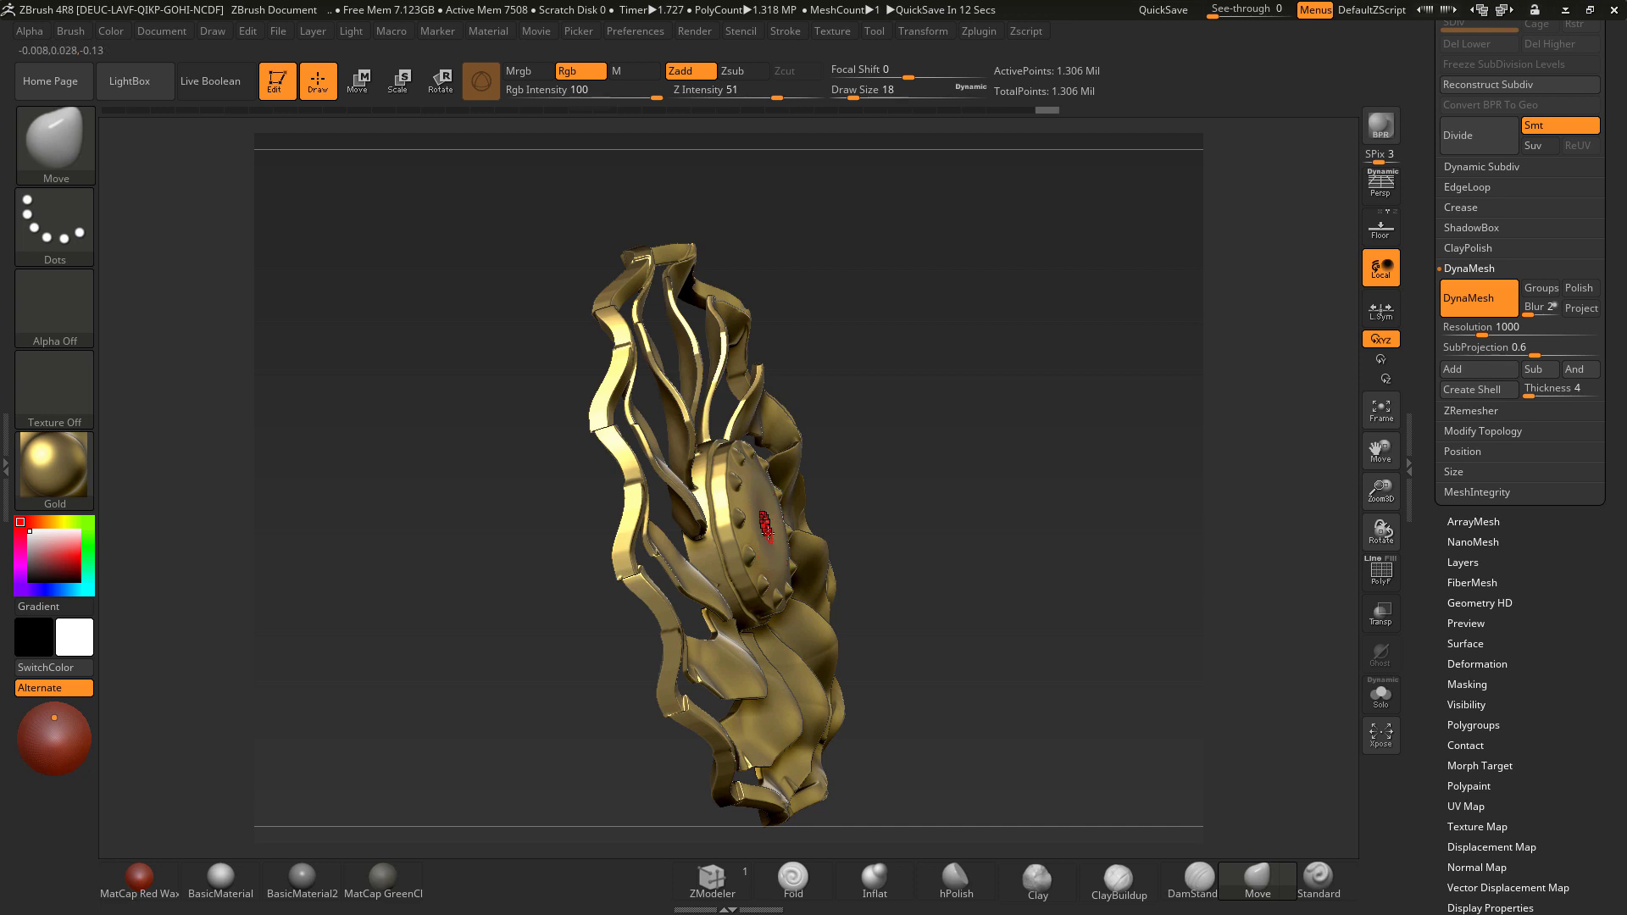
{"action": "left_click_drag", "start_coordinate": [1137, 580], "coordinate": [1059, 598]}
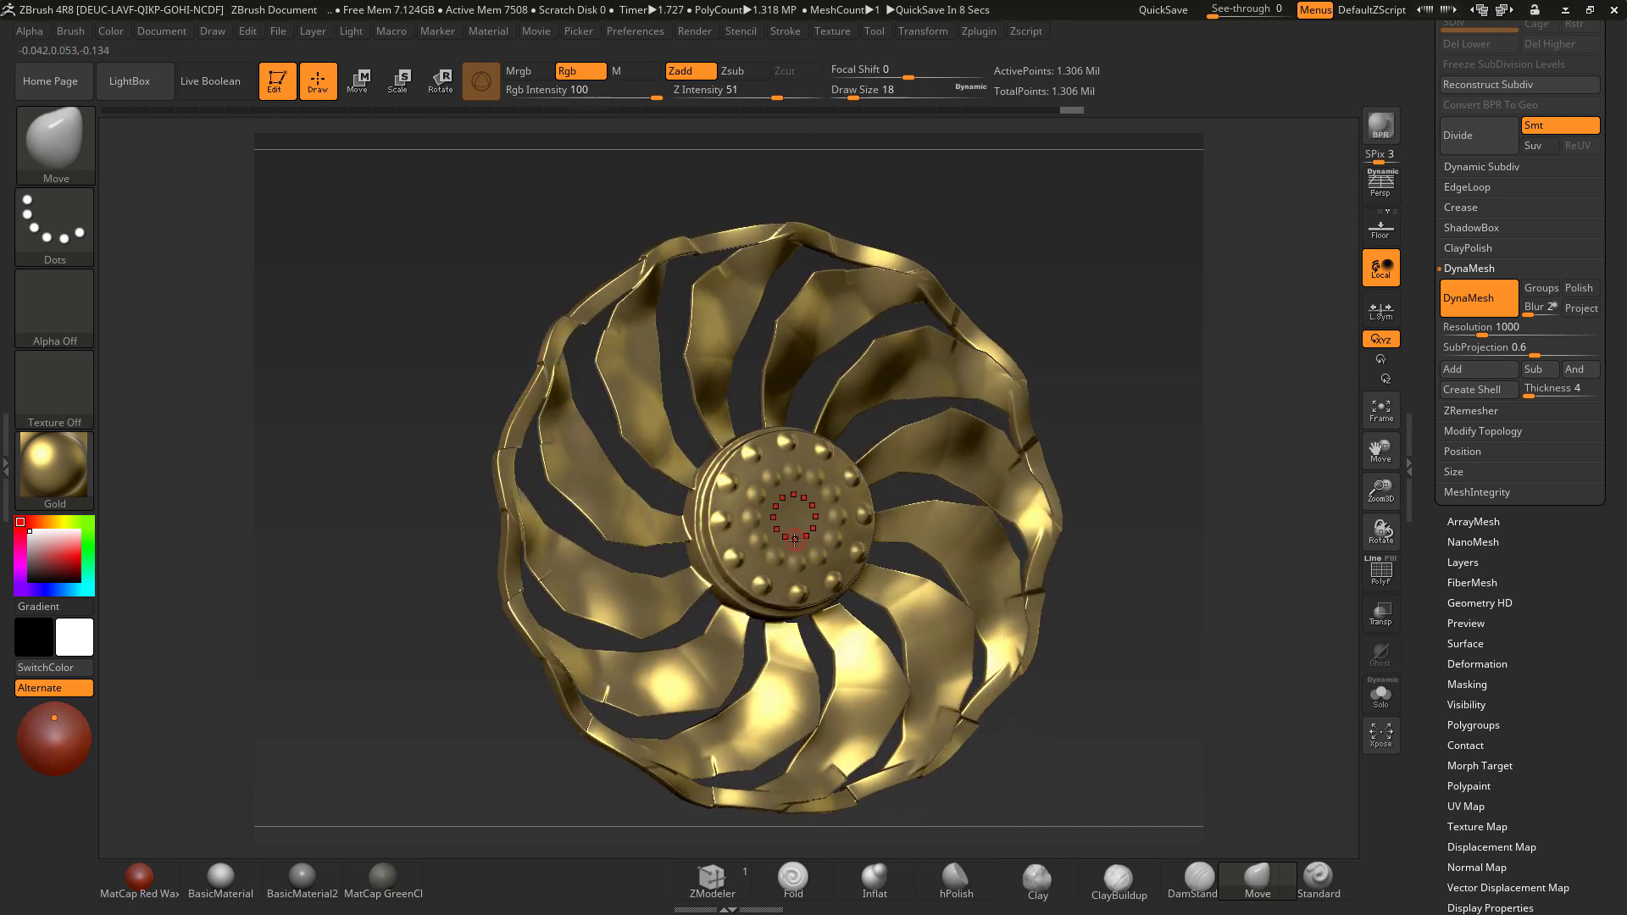
{"action": "left_click_drag", "start_coordinate": [1162, 540], "coordinate": [1175, 506]}
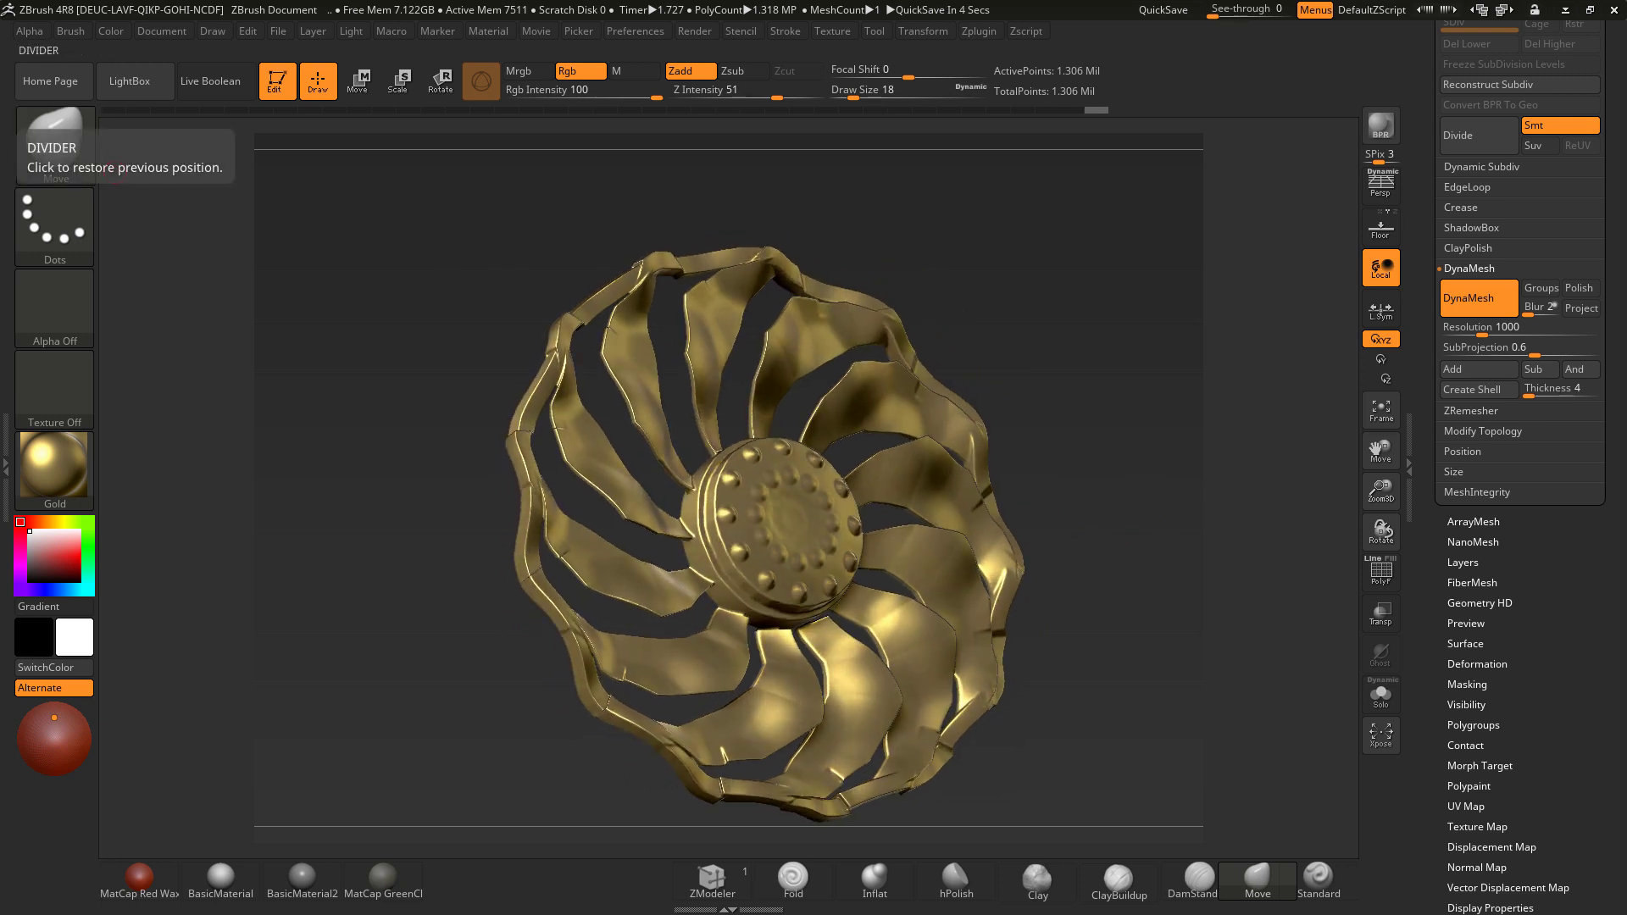